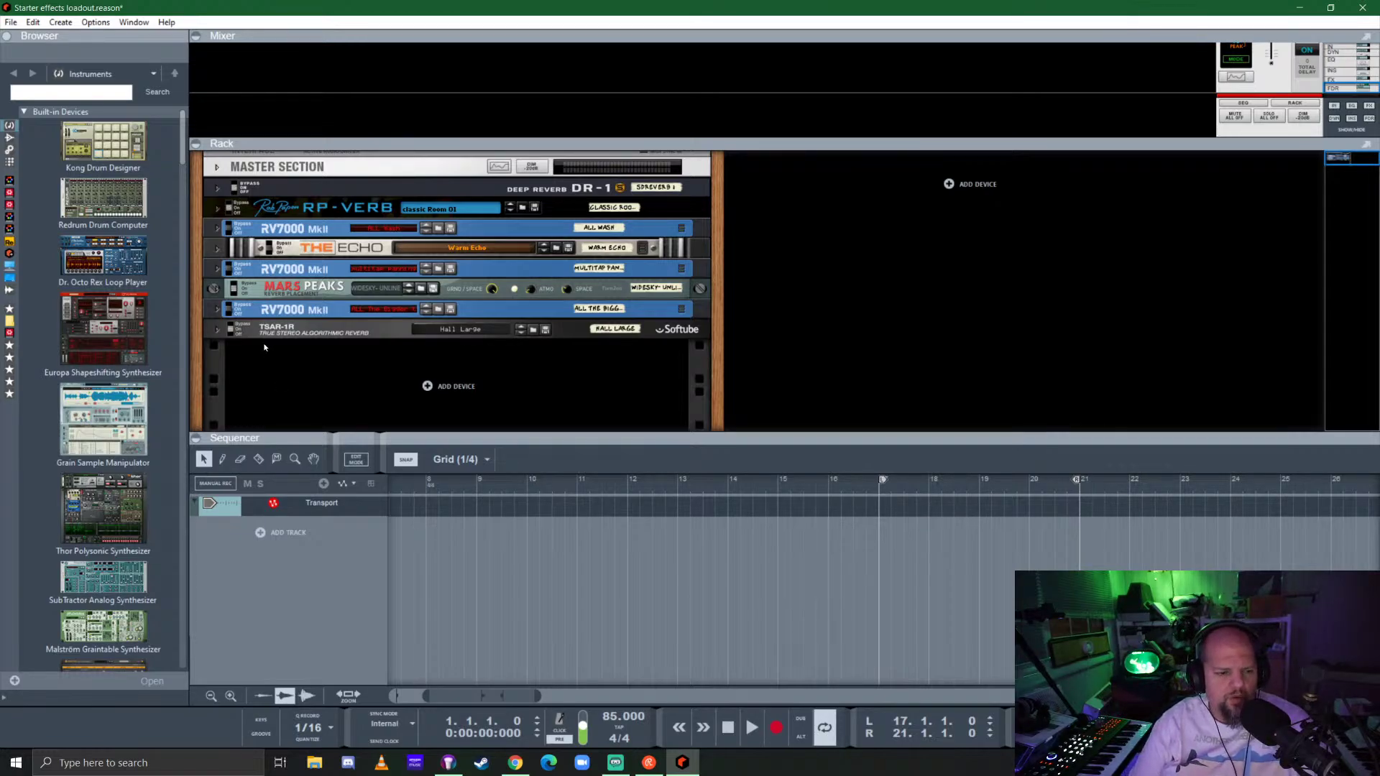
Add a Rytmik Drum Machine to the empty rack column and attach a Beat Map player to it.
scroll(143, 440, "down", 3)
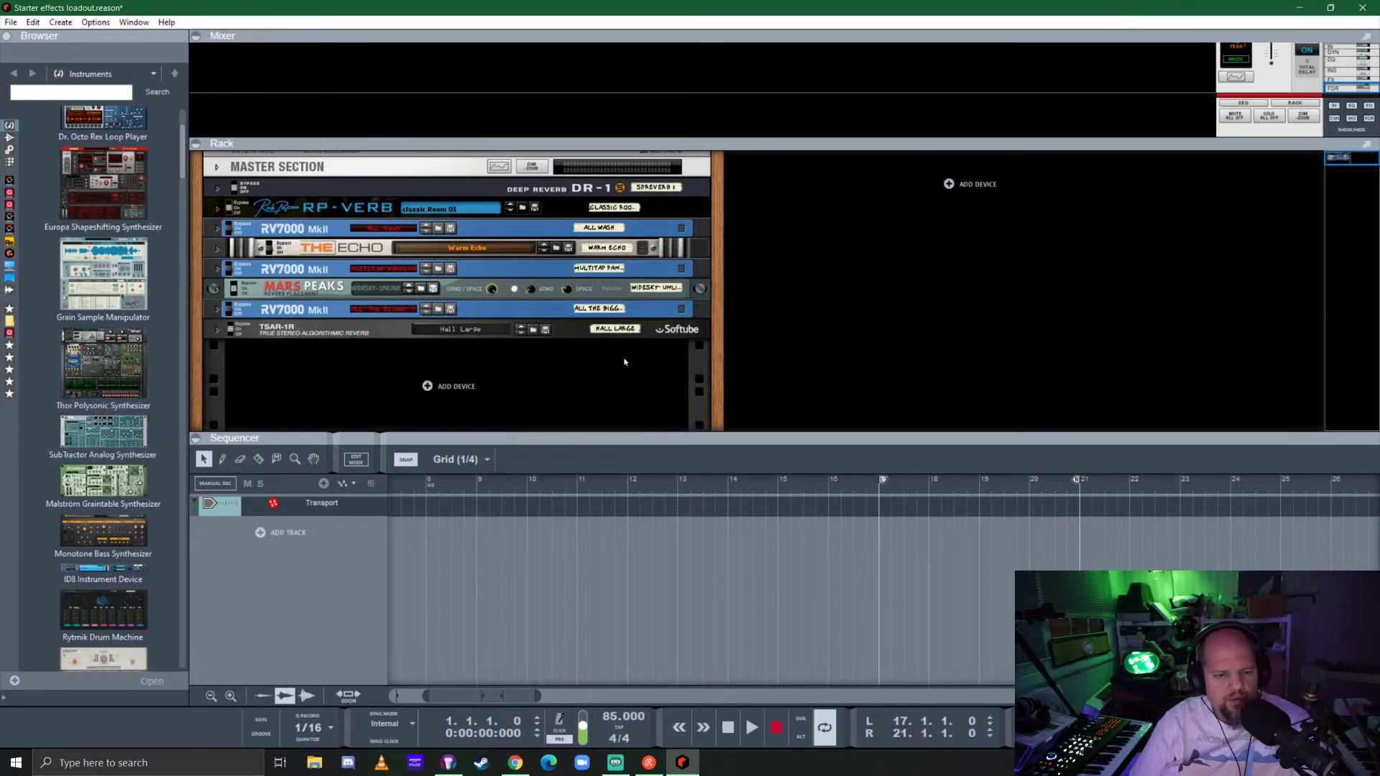
scroll(98, 539, "down", 2)
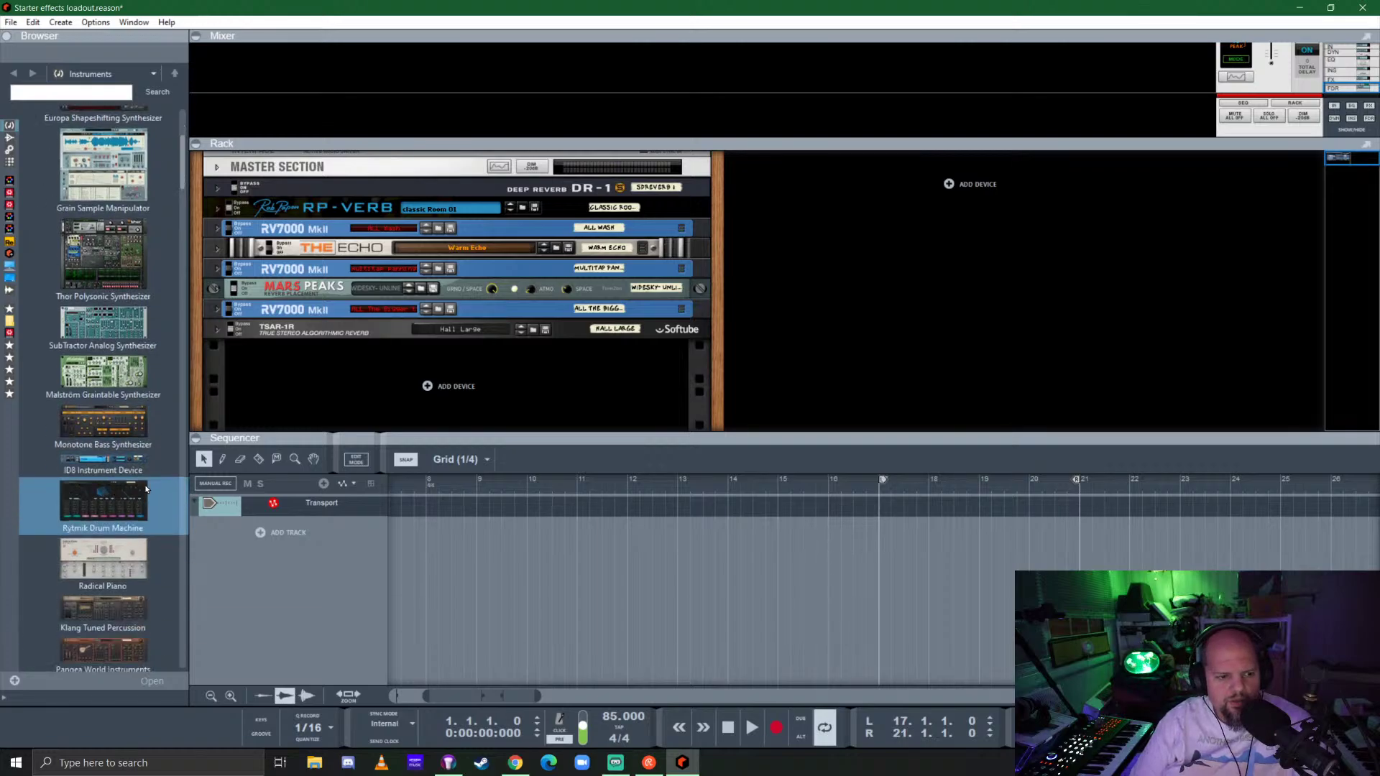
left_click_drag(89, 597, 967, 360)
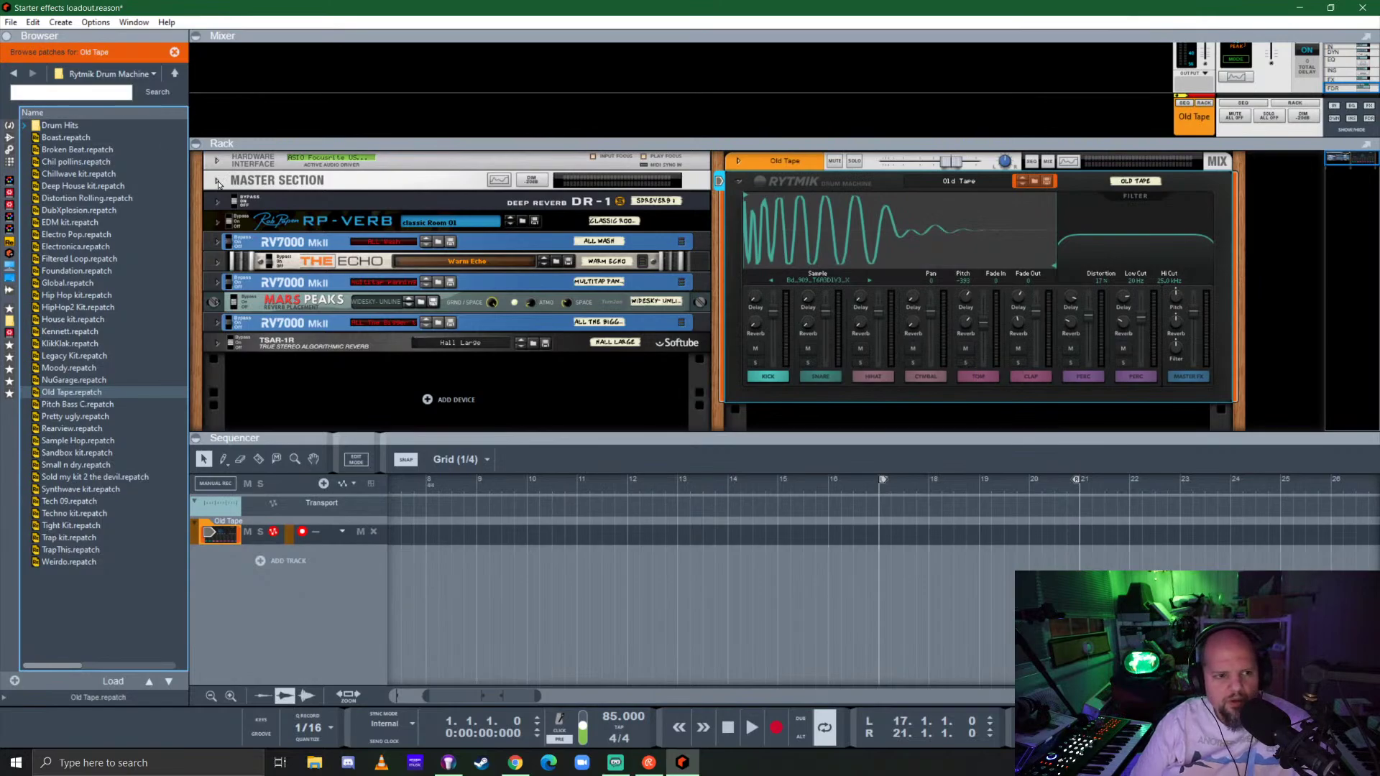
left_click(10, 161)
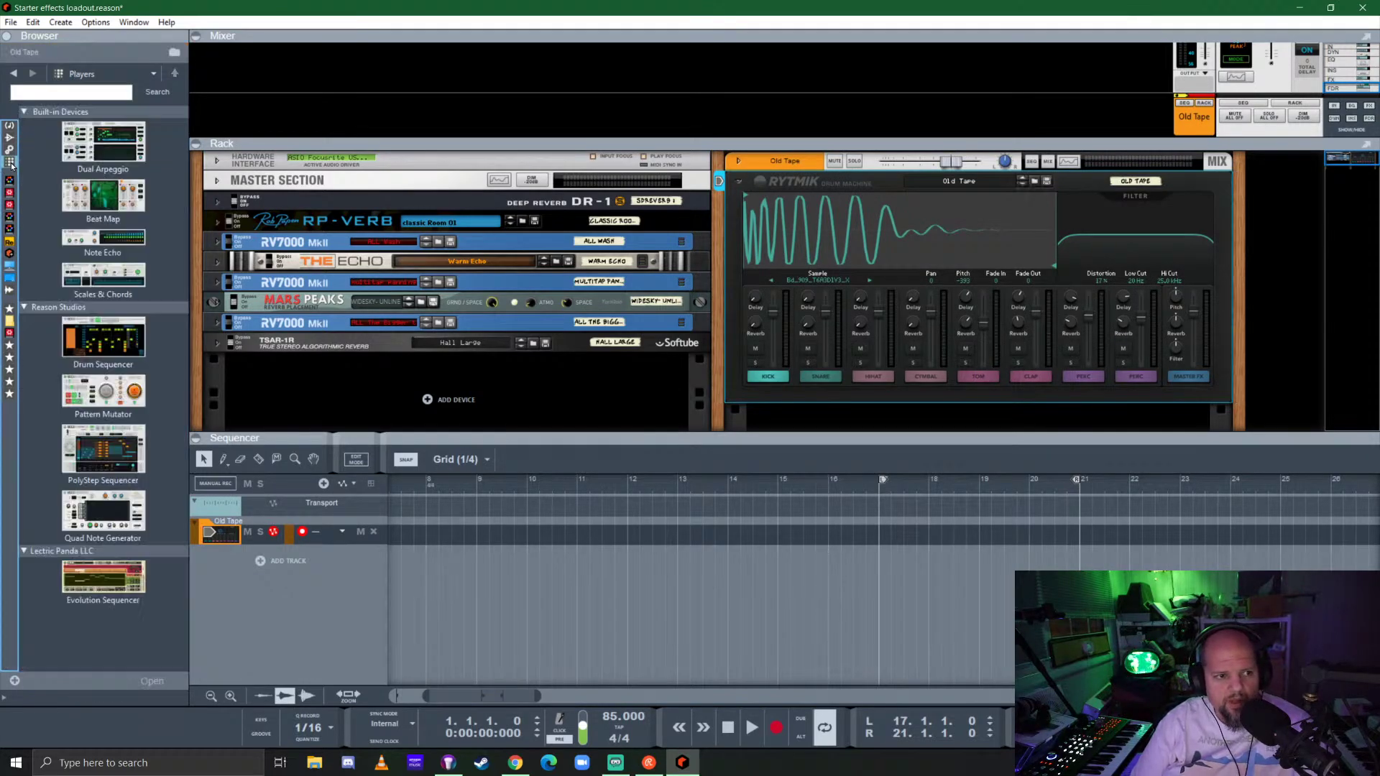
left_click_drag(103, 196, 910, 191)
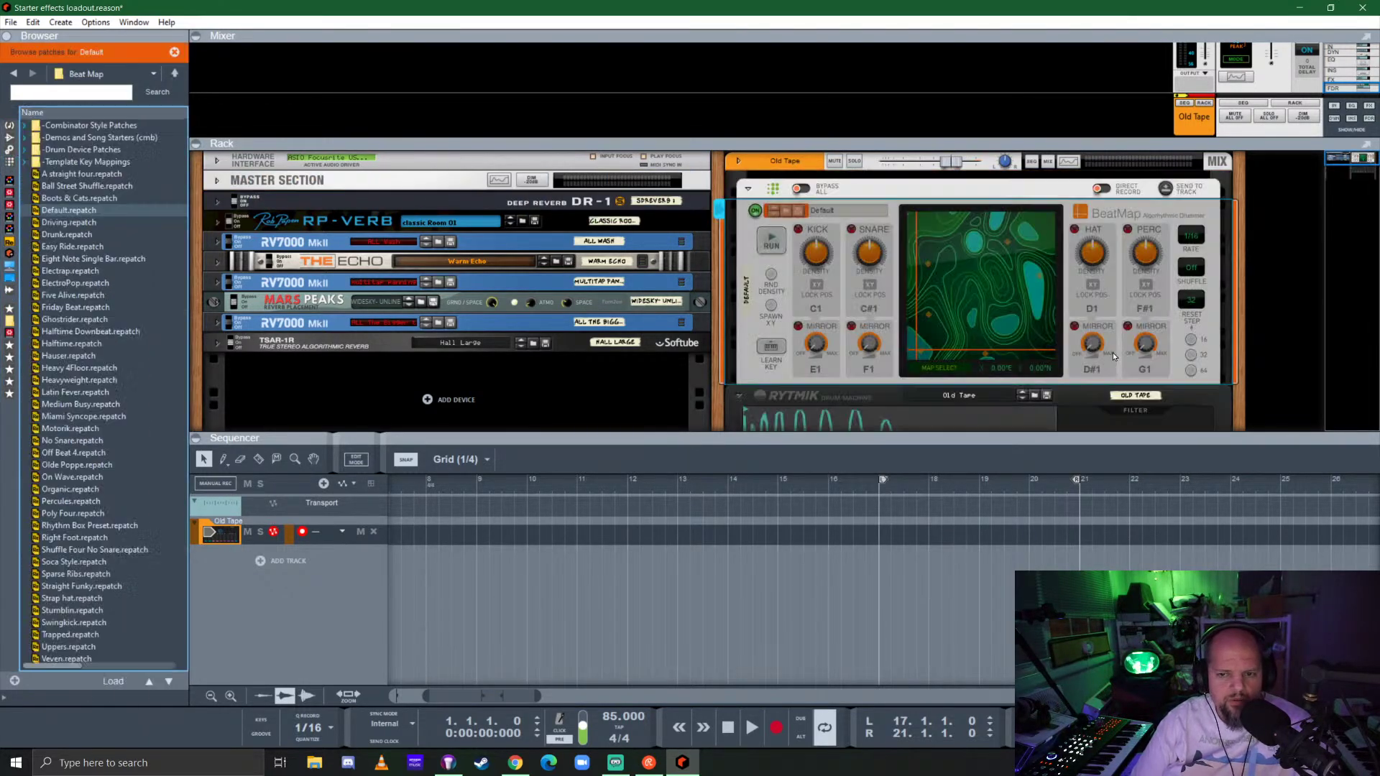
Set the drum machine's track color to Deep Purple and collapse the sequencer to enlarge the rack.
right_click(805, 168)
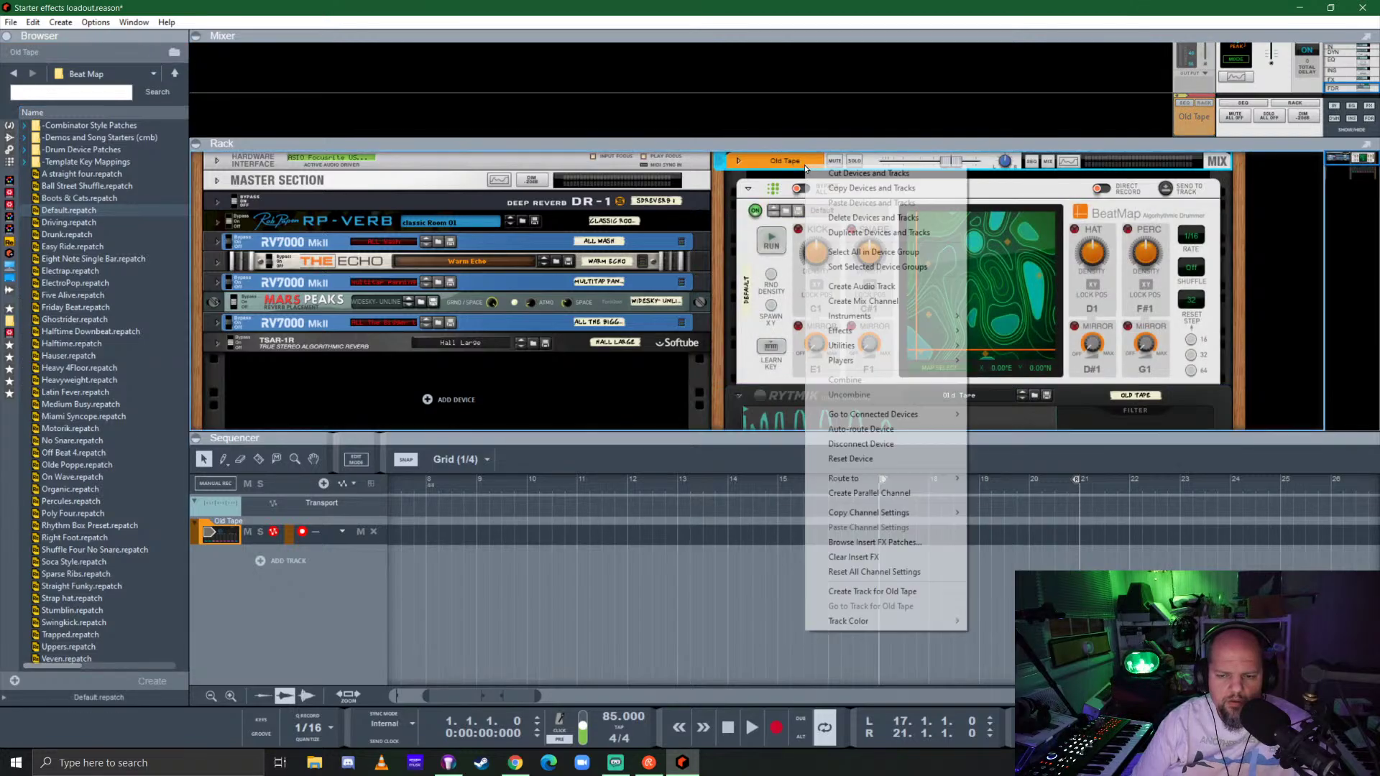
mouse_move(935, 621)
left_click(999, 593)
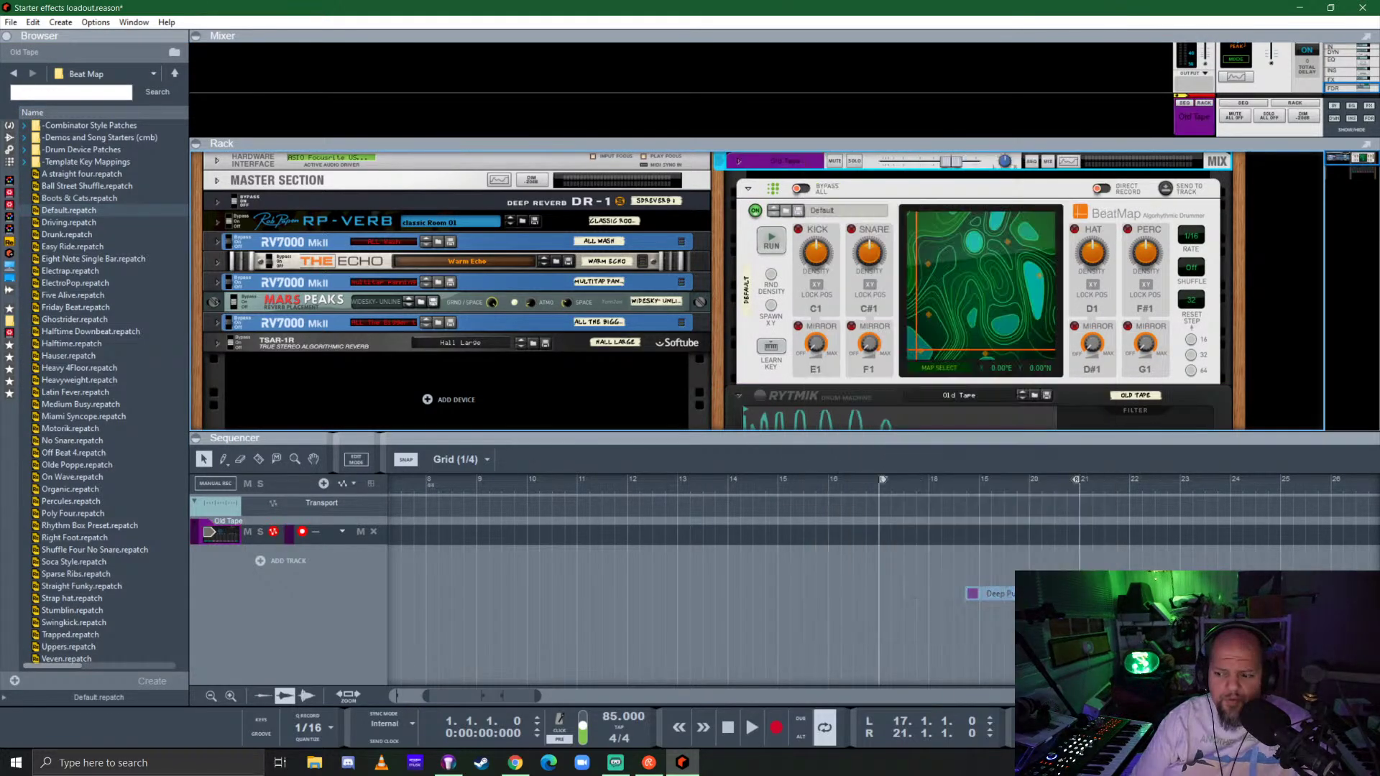
left_click(856, 432)
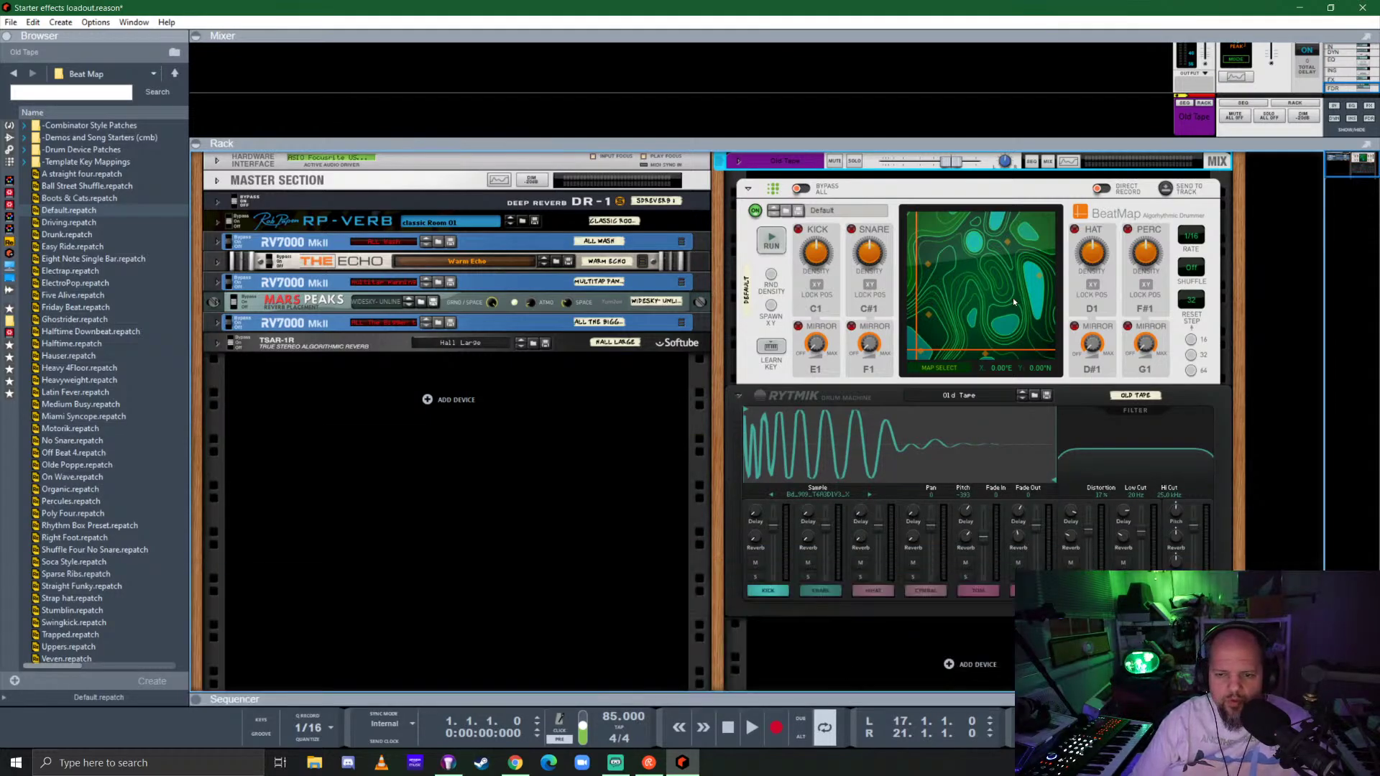
Switch the Beat Map player's map to Uncharted and return to the map view.
left_click(940, 368)
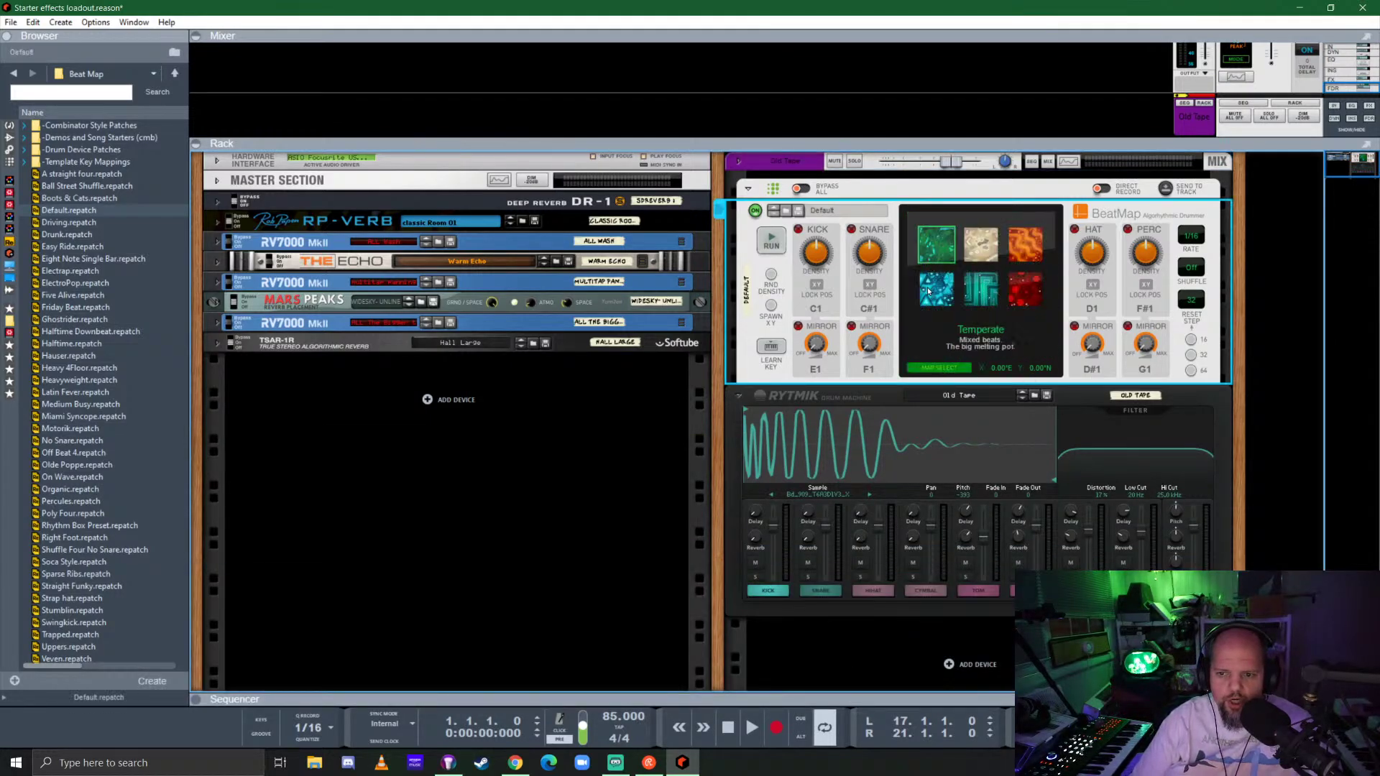
left_click(942, 288)
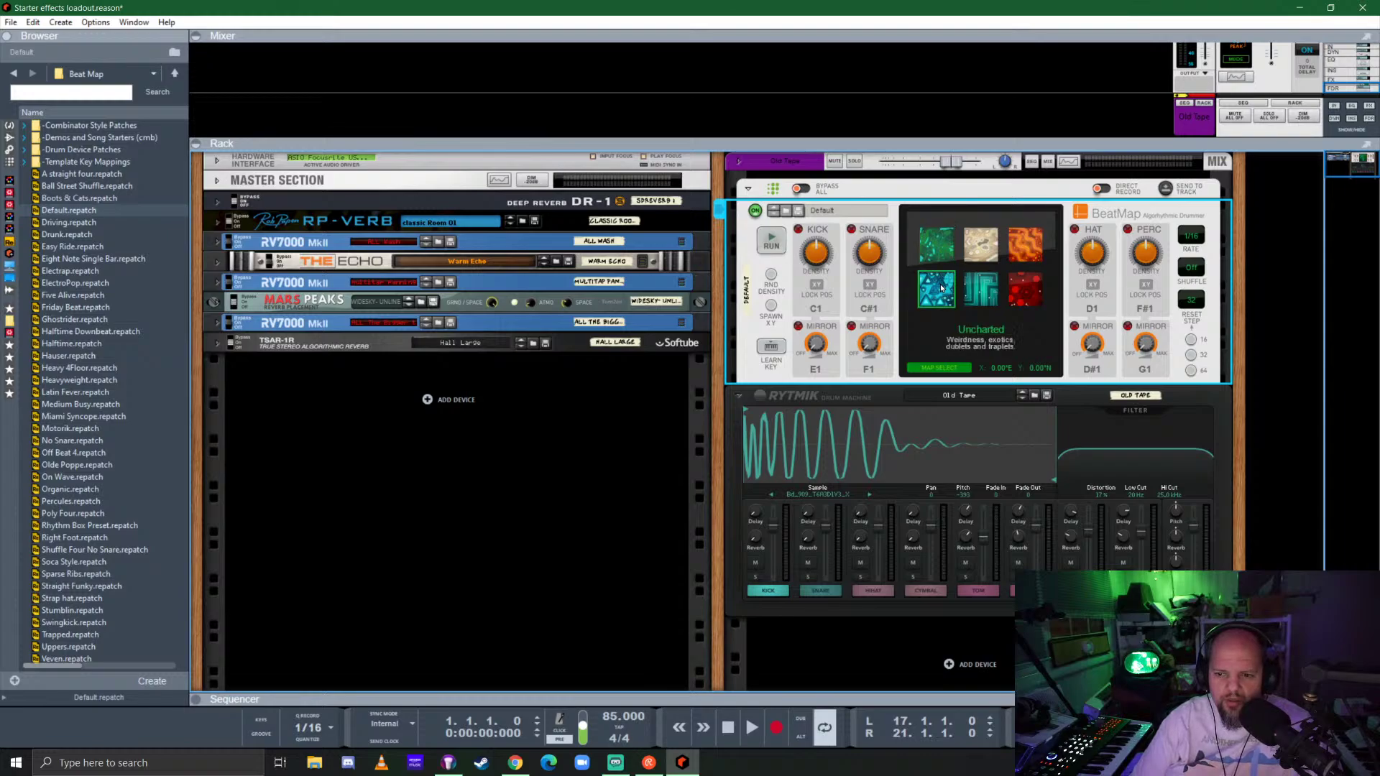
left_click(951, 370)
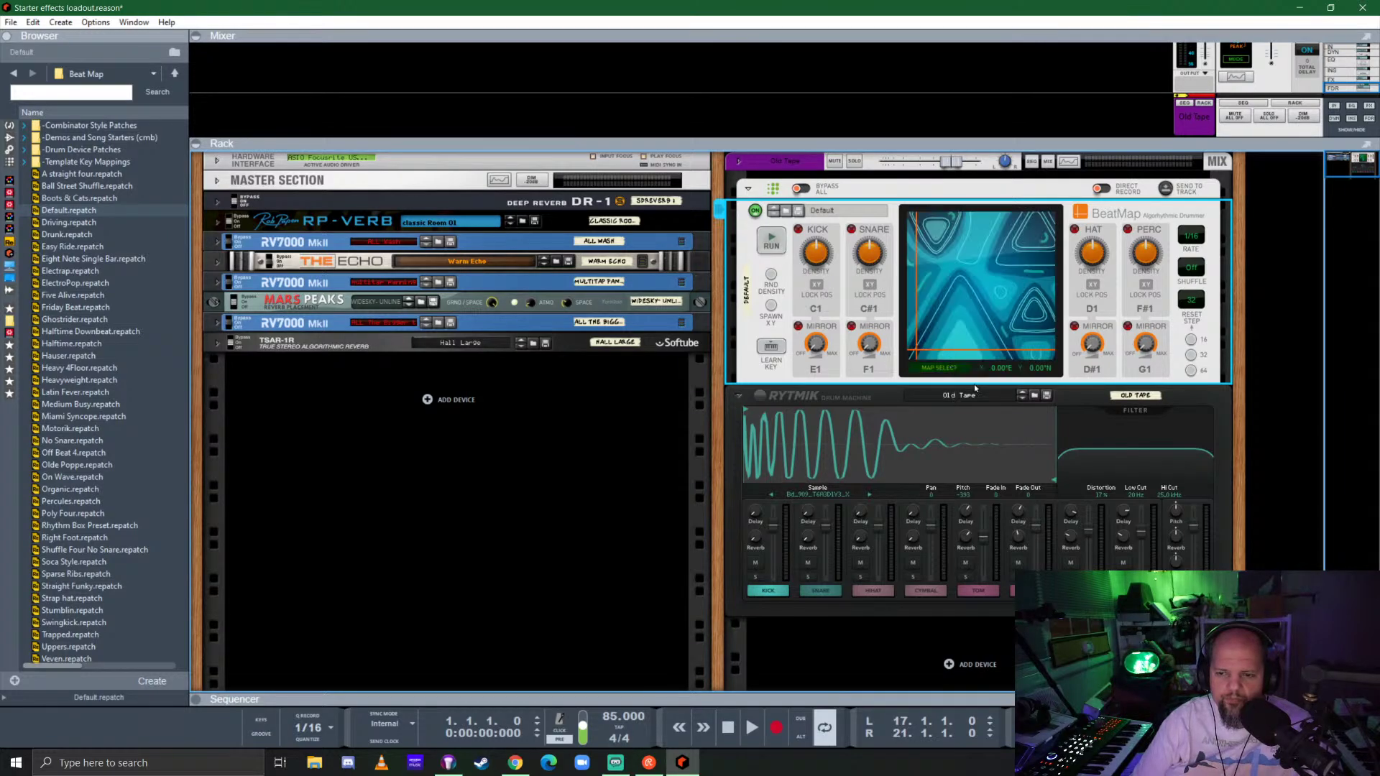
Run the Beat Map pattern and lower the song tempo to 78 BPM.
left_click(776, 244)
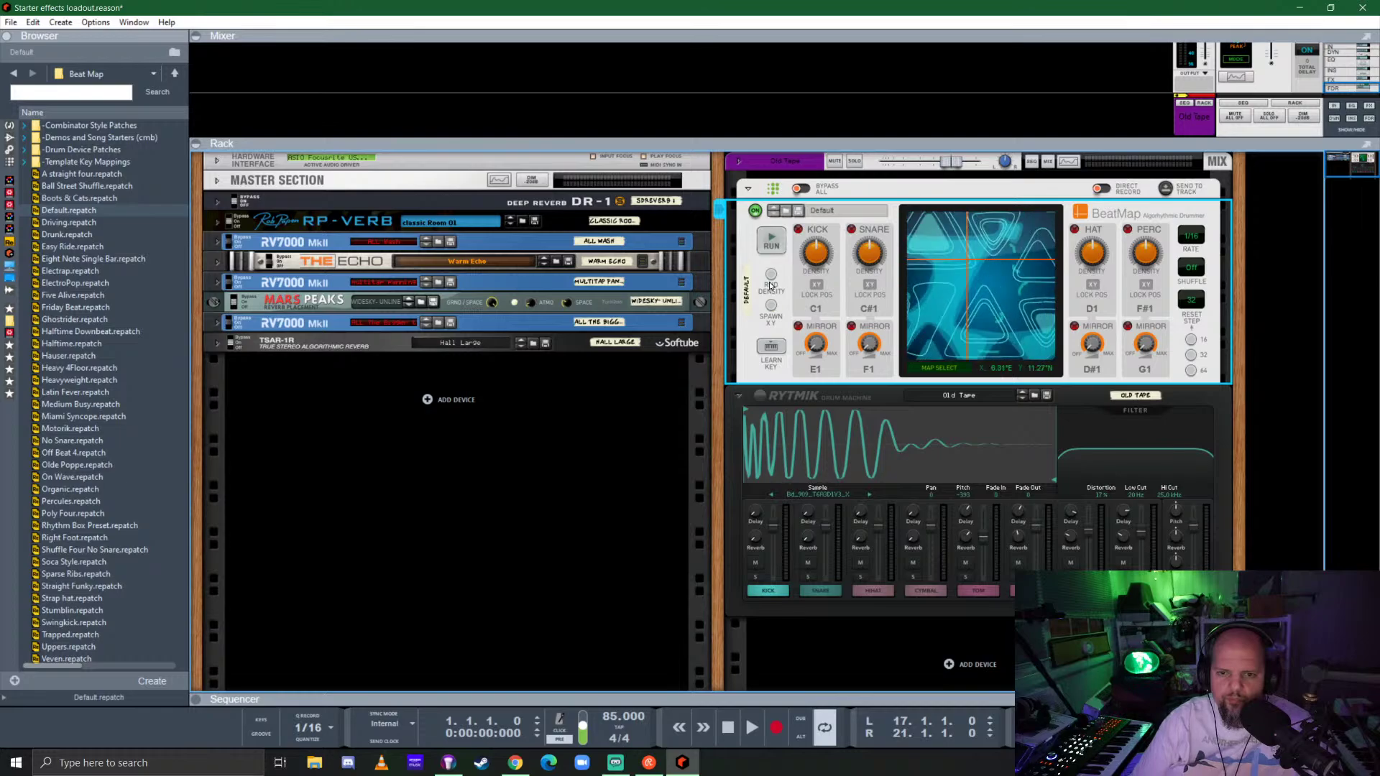
left_click(776, 245)
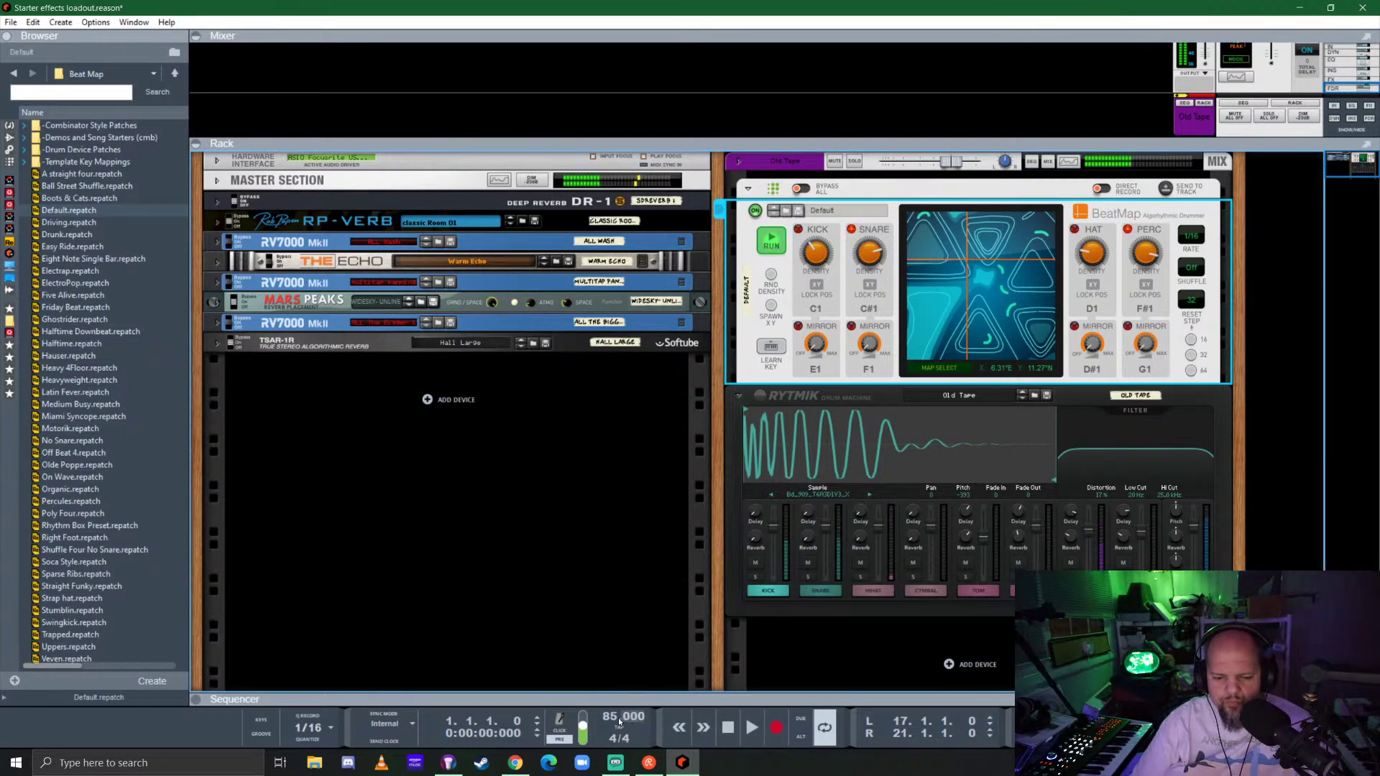
left_click_drag(622, 718, 619, 737)
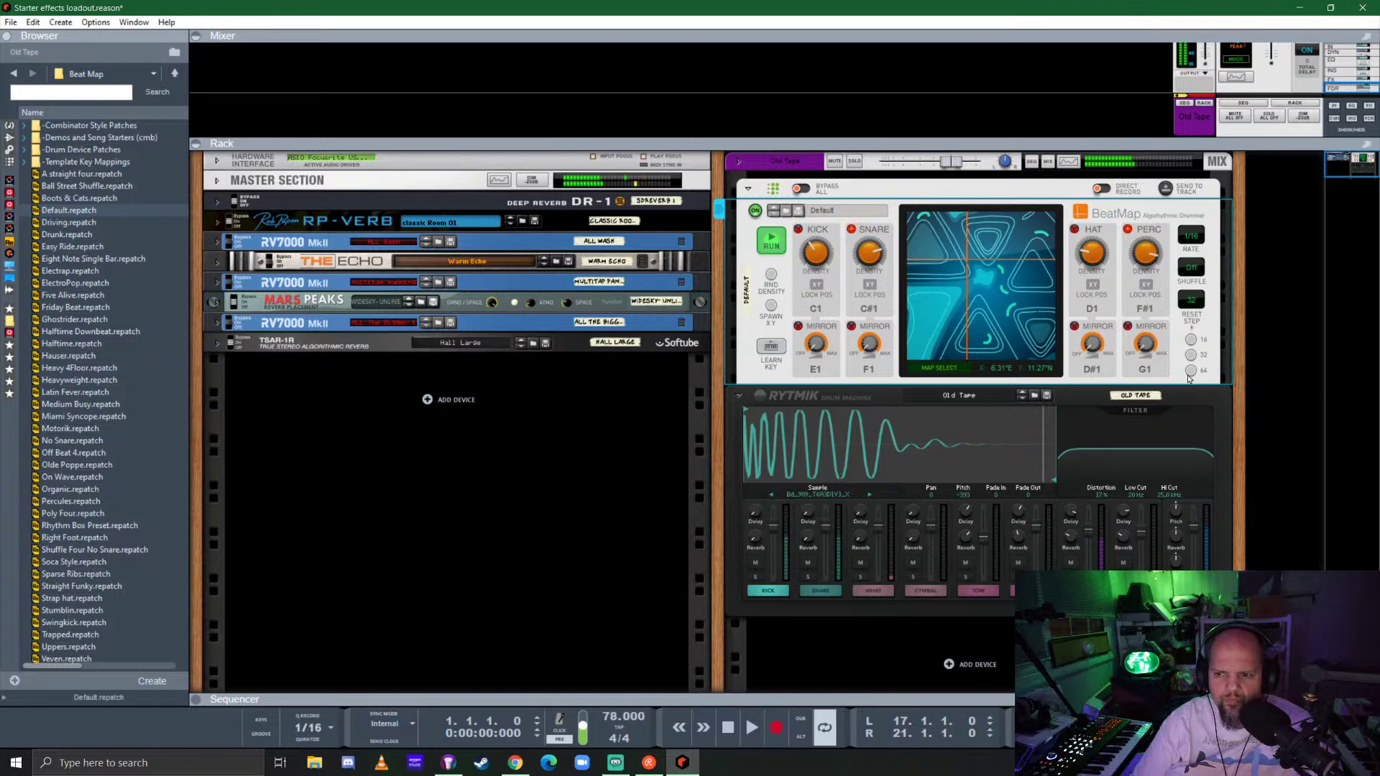
Randomize the Beat Map densities and spawn a random XY position on the map.
left_click(1159, 321)
left_click_drag(1159, 321, 1169, 370)
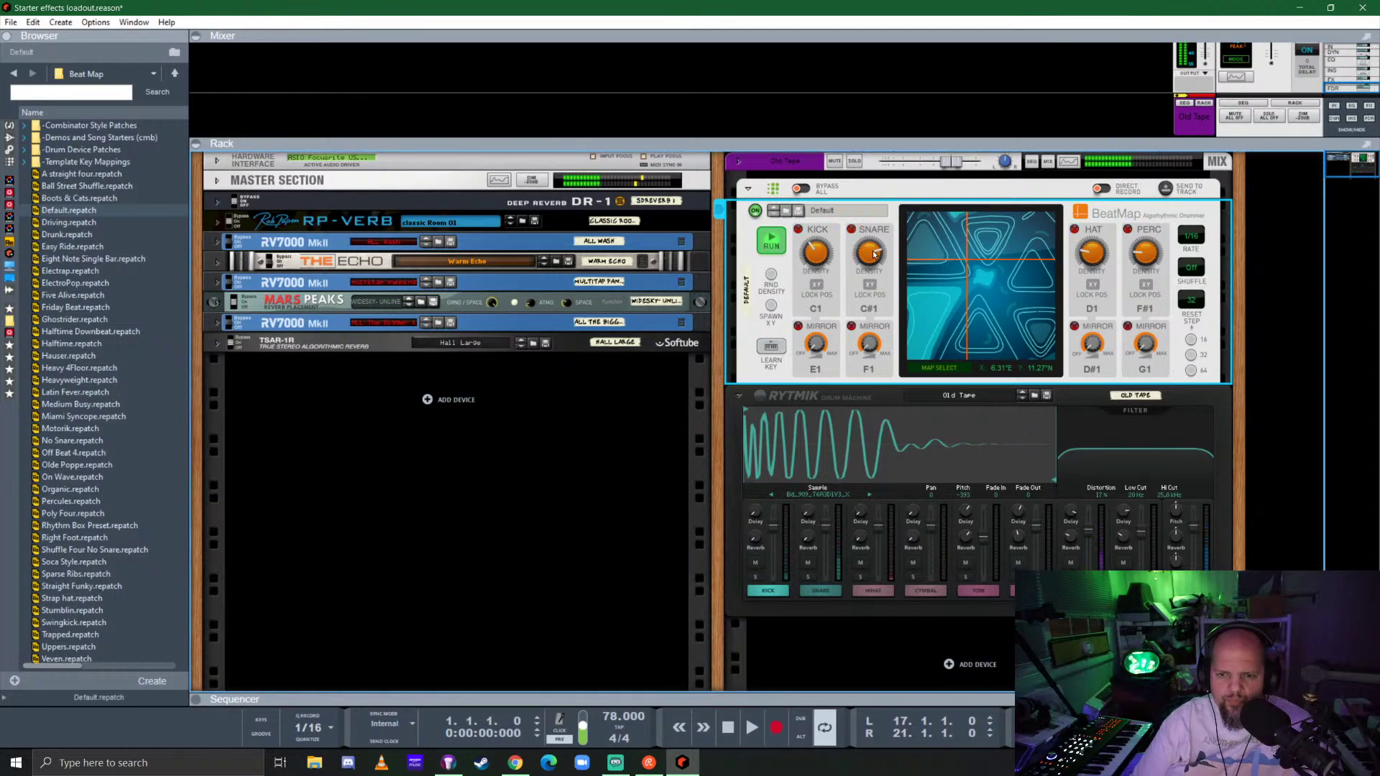
left_click(784, 286)
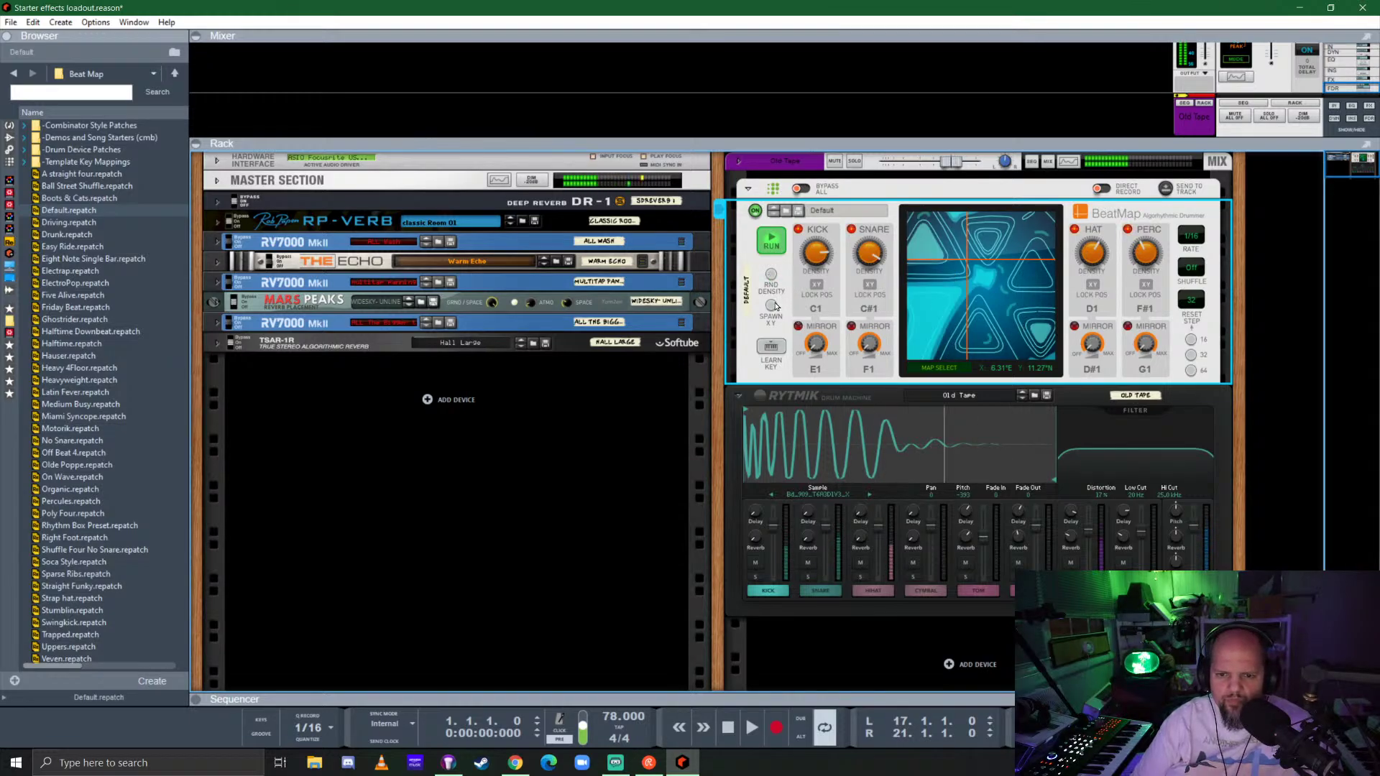
left_click(776, 307)
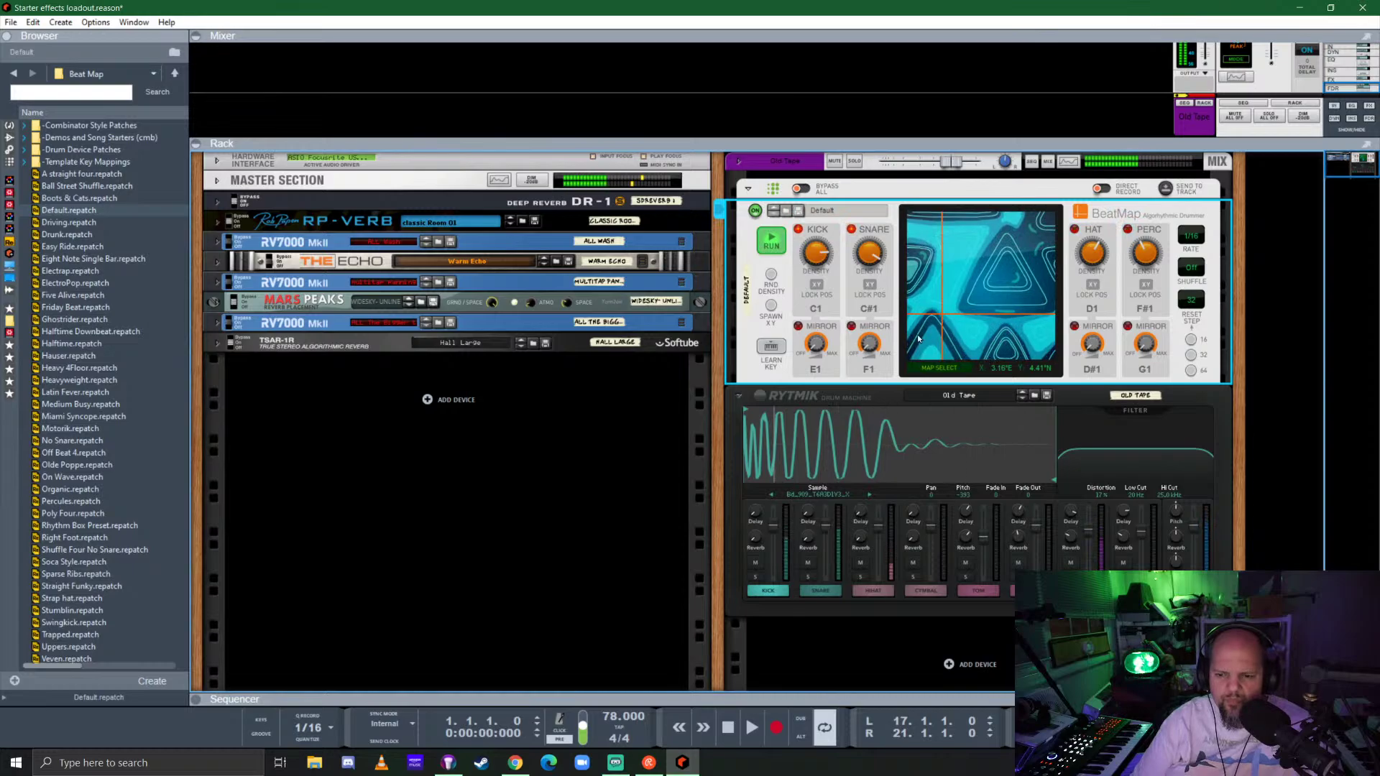
Step forward through the Rytmik drum kit patches to Sample Hop while the beat plays.
left_click(1023, 398)
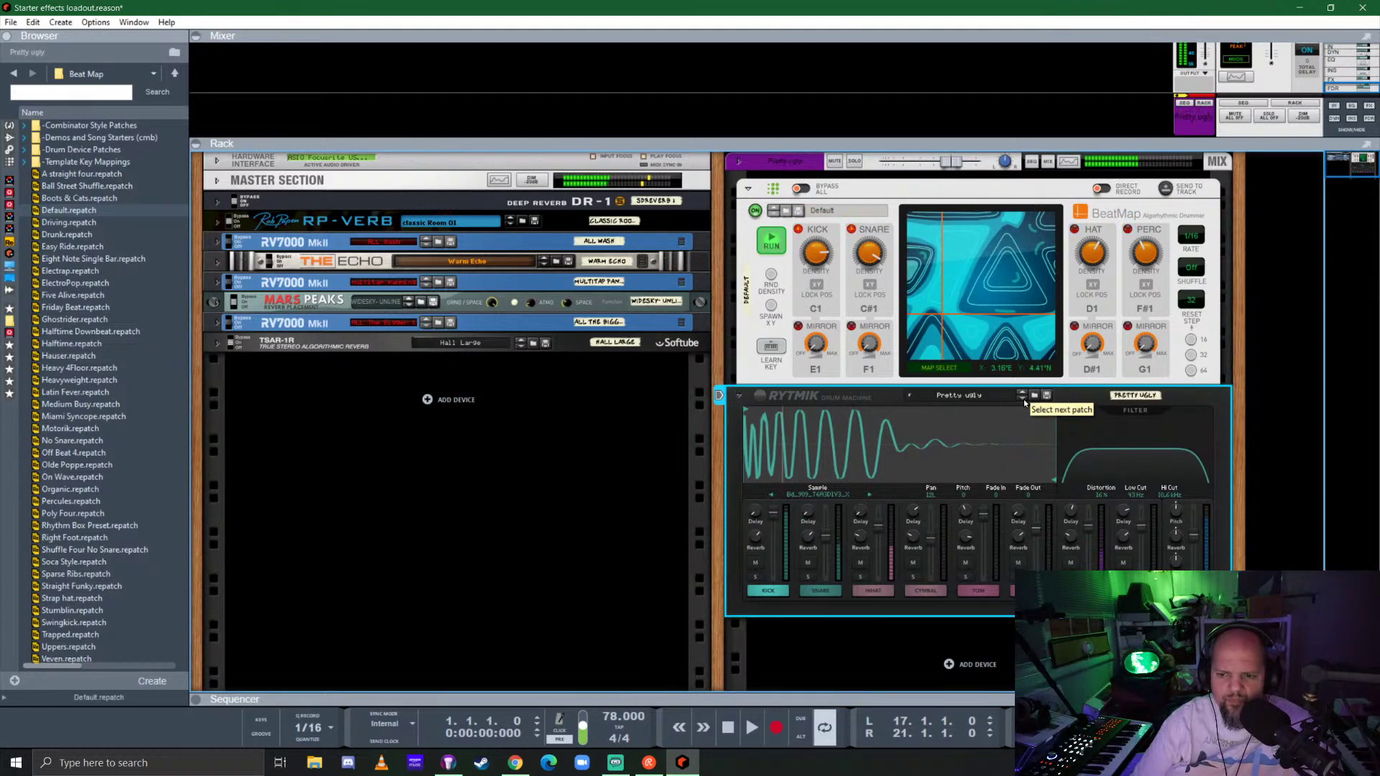
left_click(1025, 401)
left_click(1025, 401)
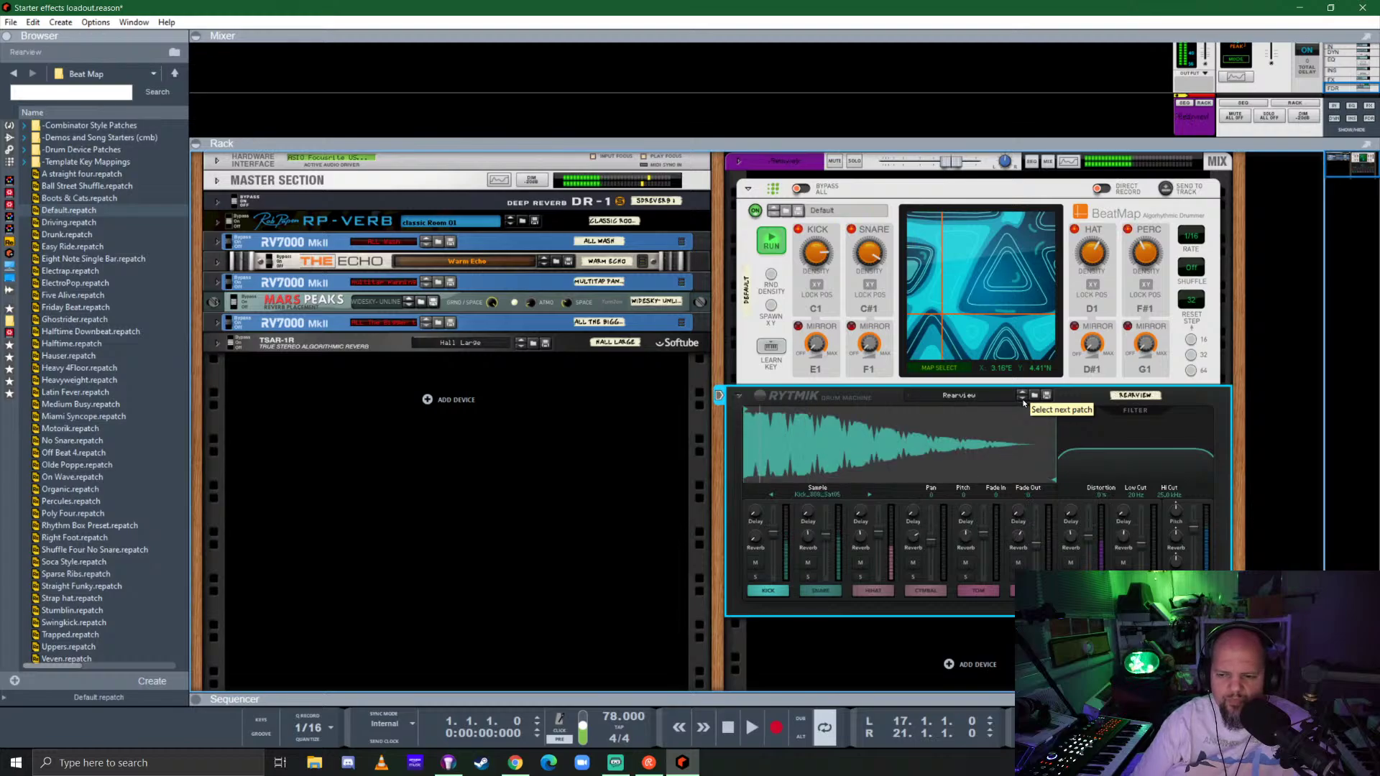
left_click(1023, 401)
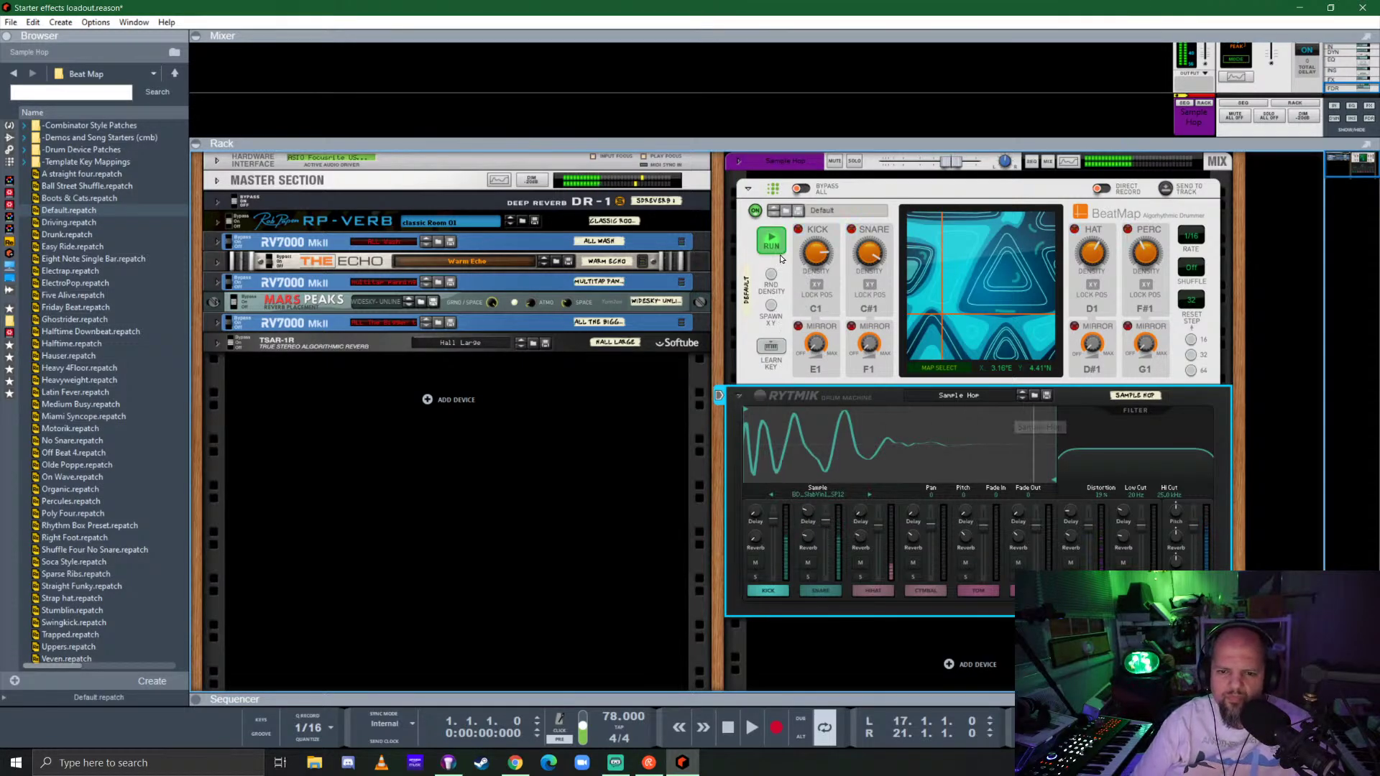
Spawn another Beat Map XY position and change the Rytmik patch to Sold my kit 2 the devil.
left_click(772, 306)
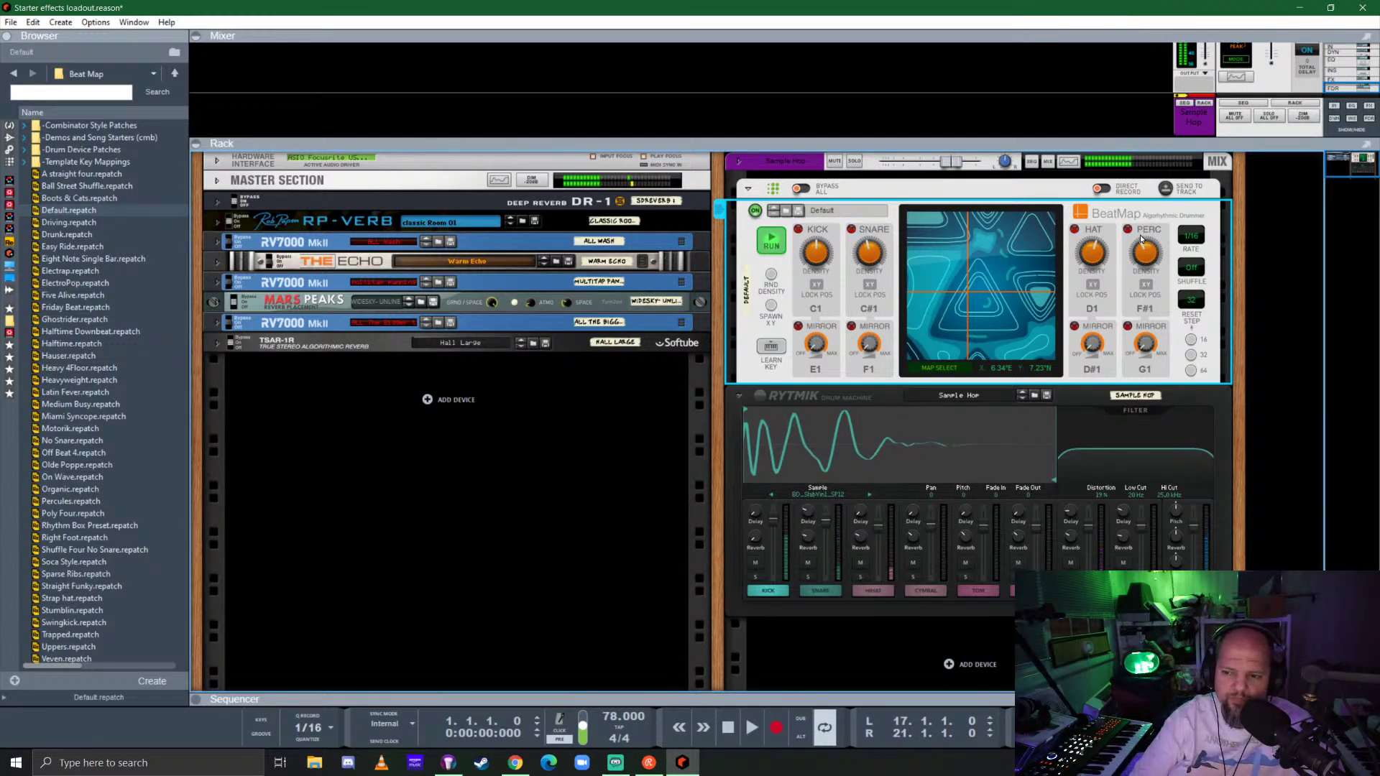
left_click(1021, 399)
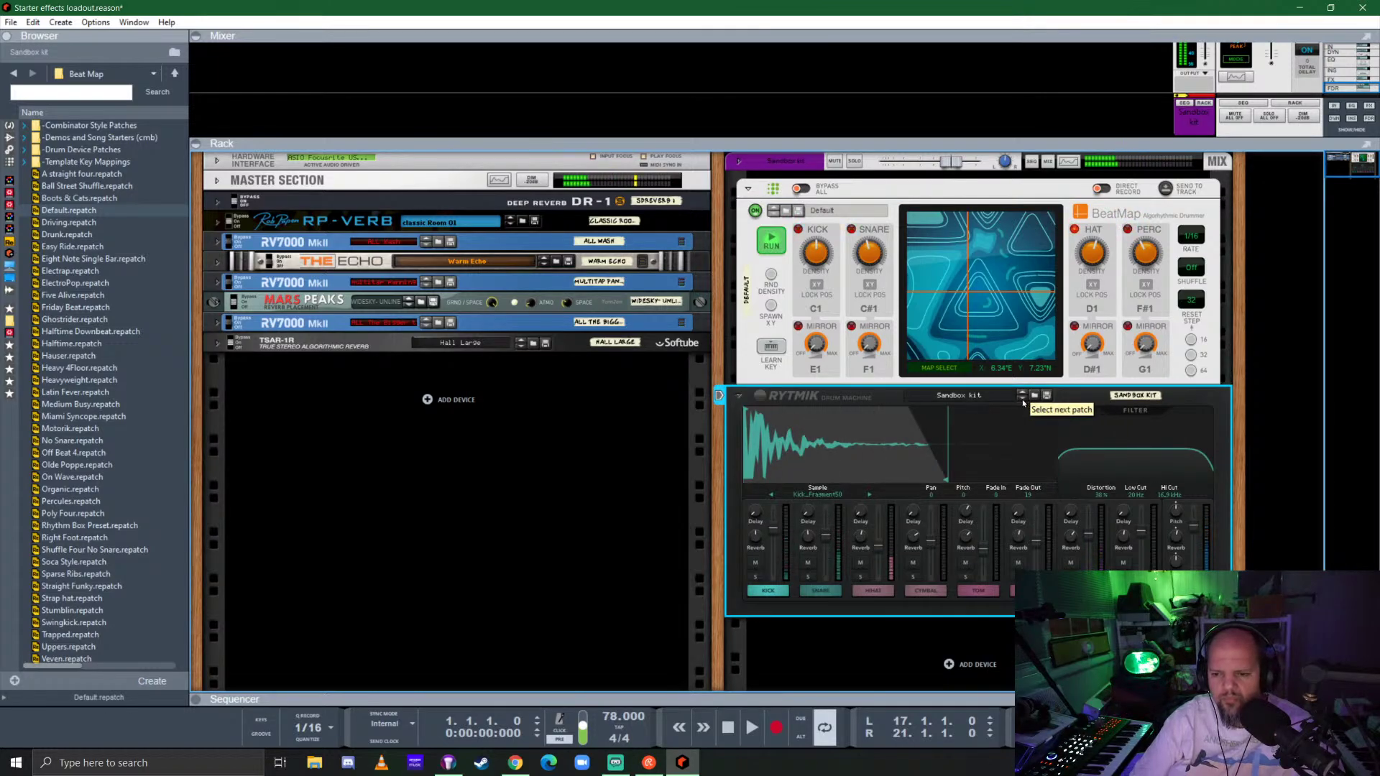
left_click(1021, 399)
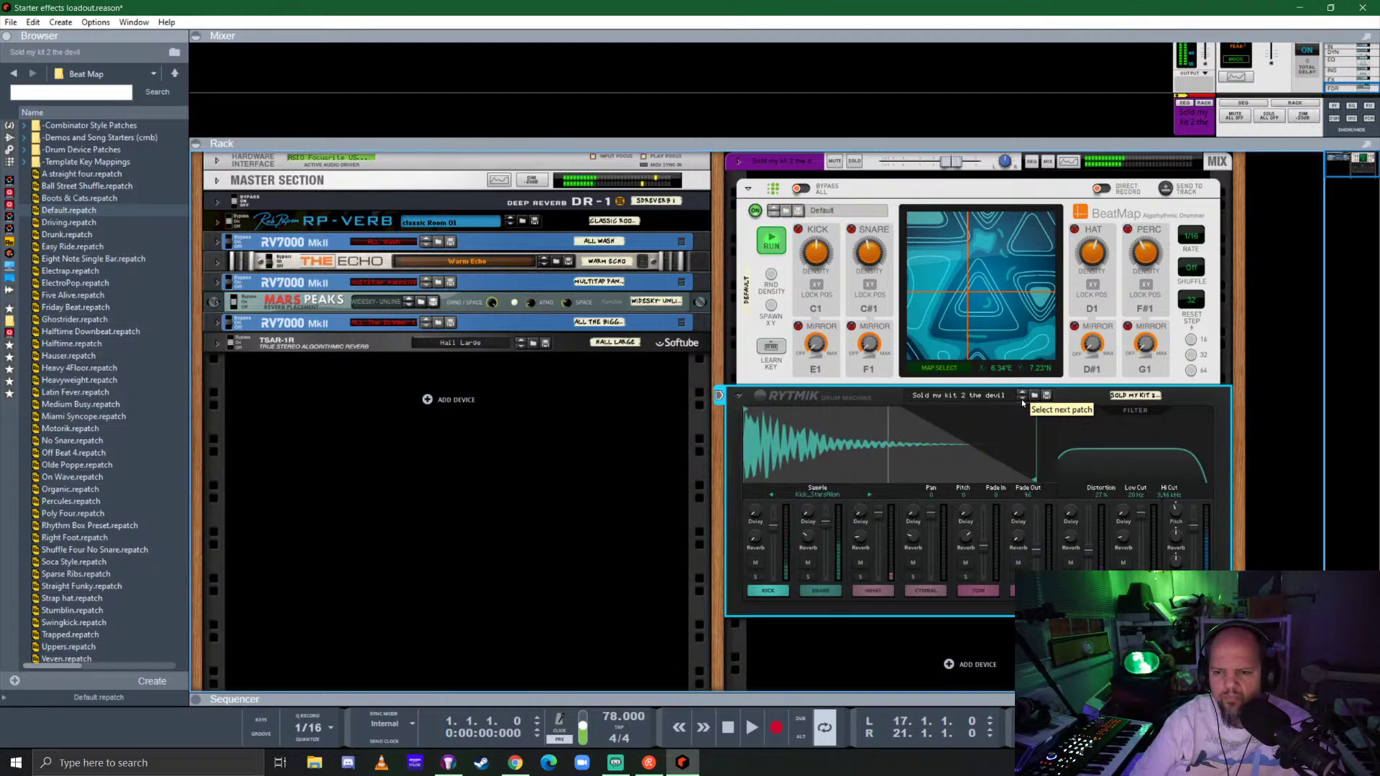
left_click(1022, 399)
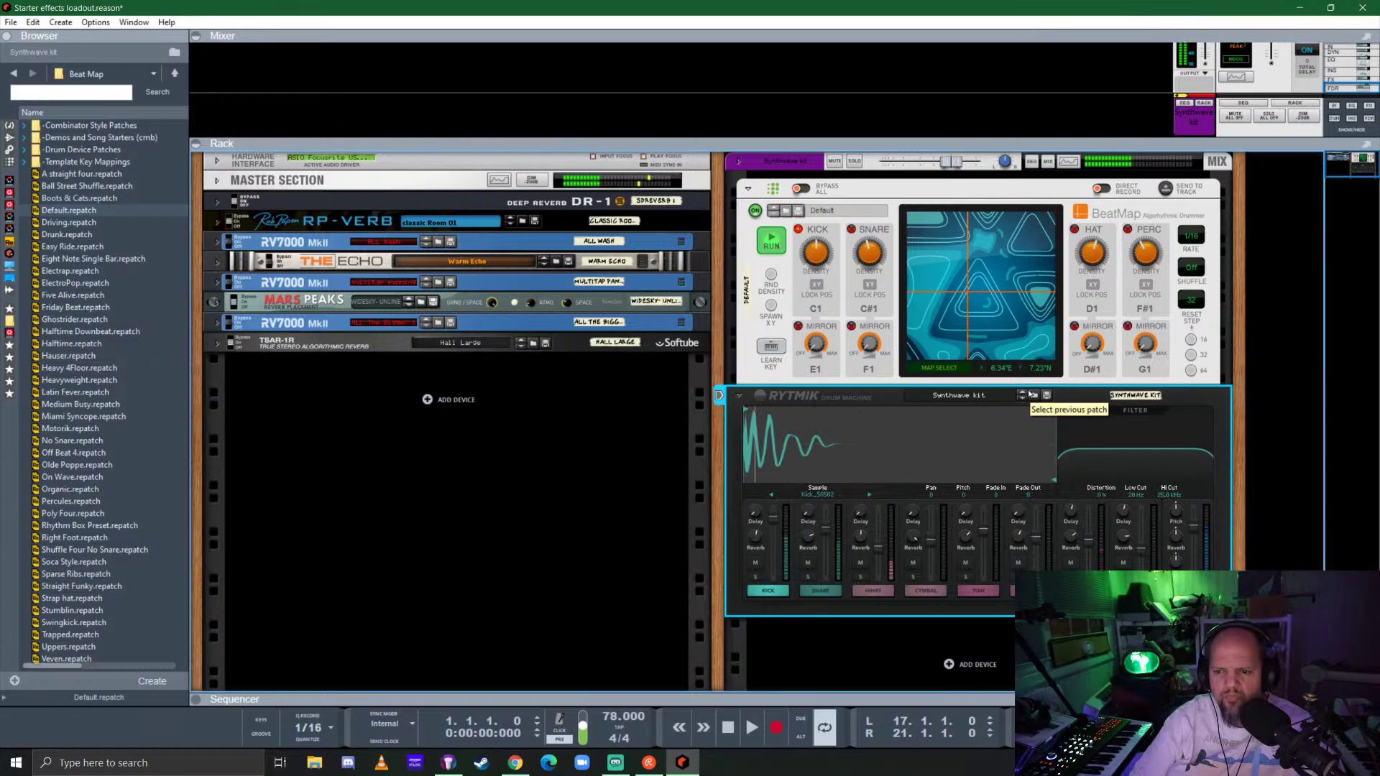
left_click(1024, 396)
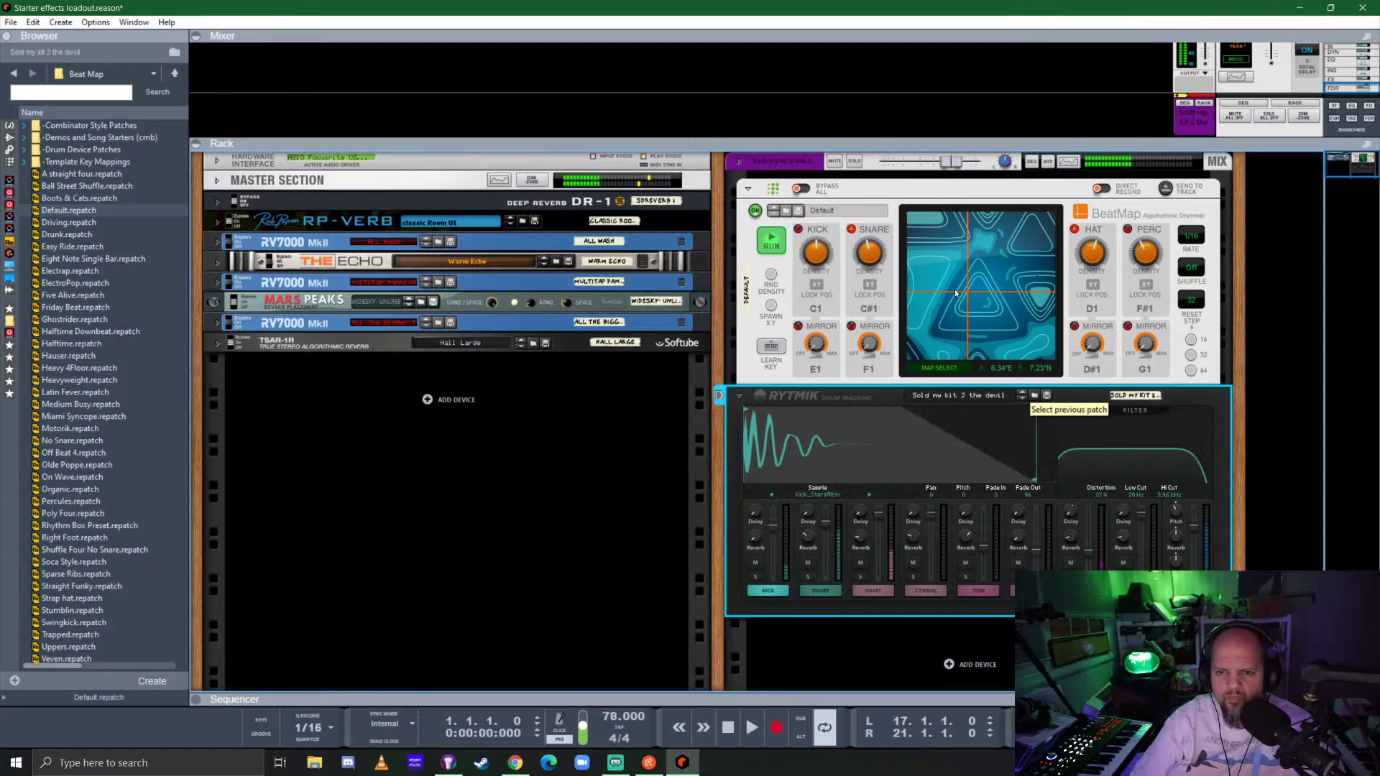
Unfold the drum mix channel's insert effects and add an Audiomatic Retro Transformer there.
left_click(739, 161)
left_click(756, 188)
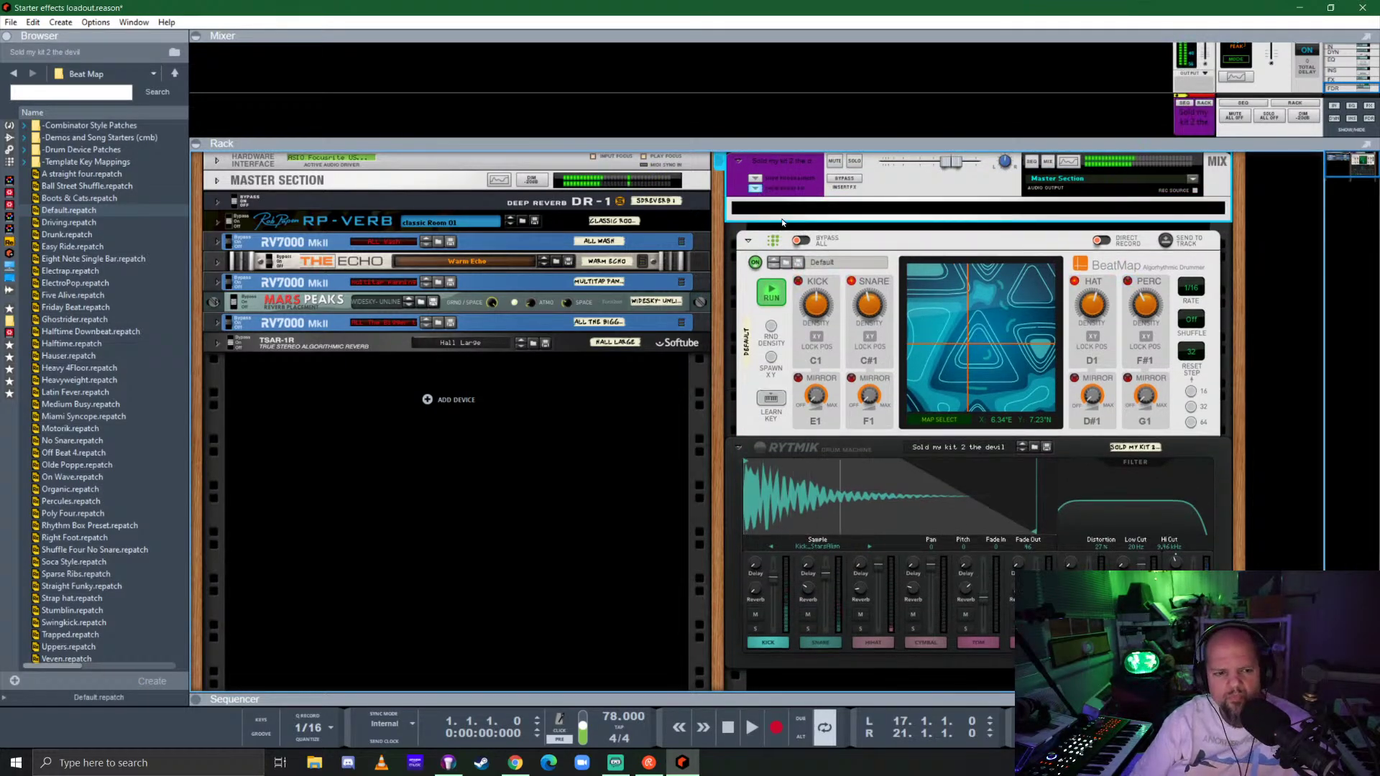
left_click(10, 139)
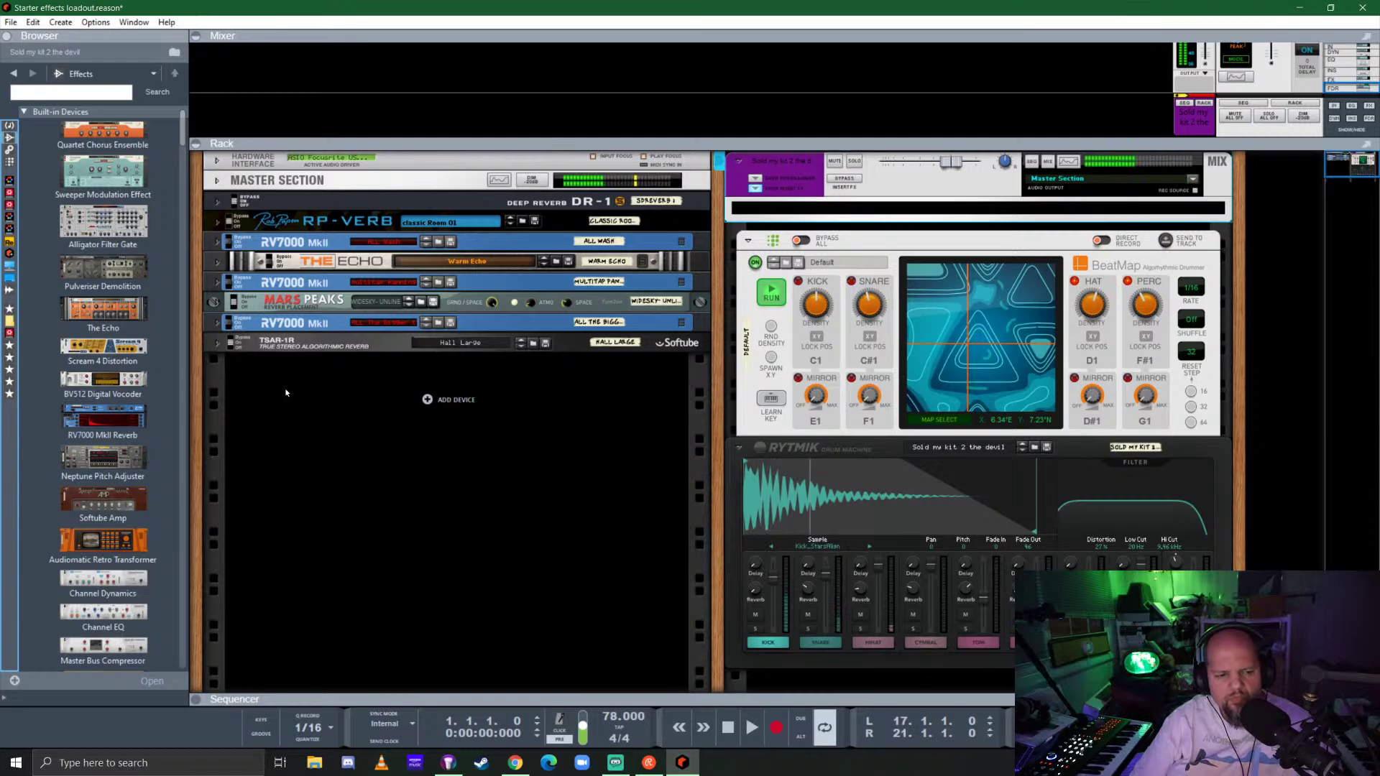
left_click(153, 427)
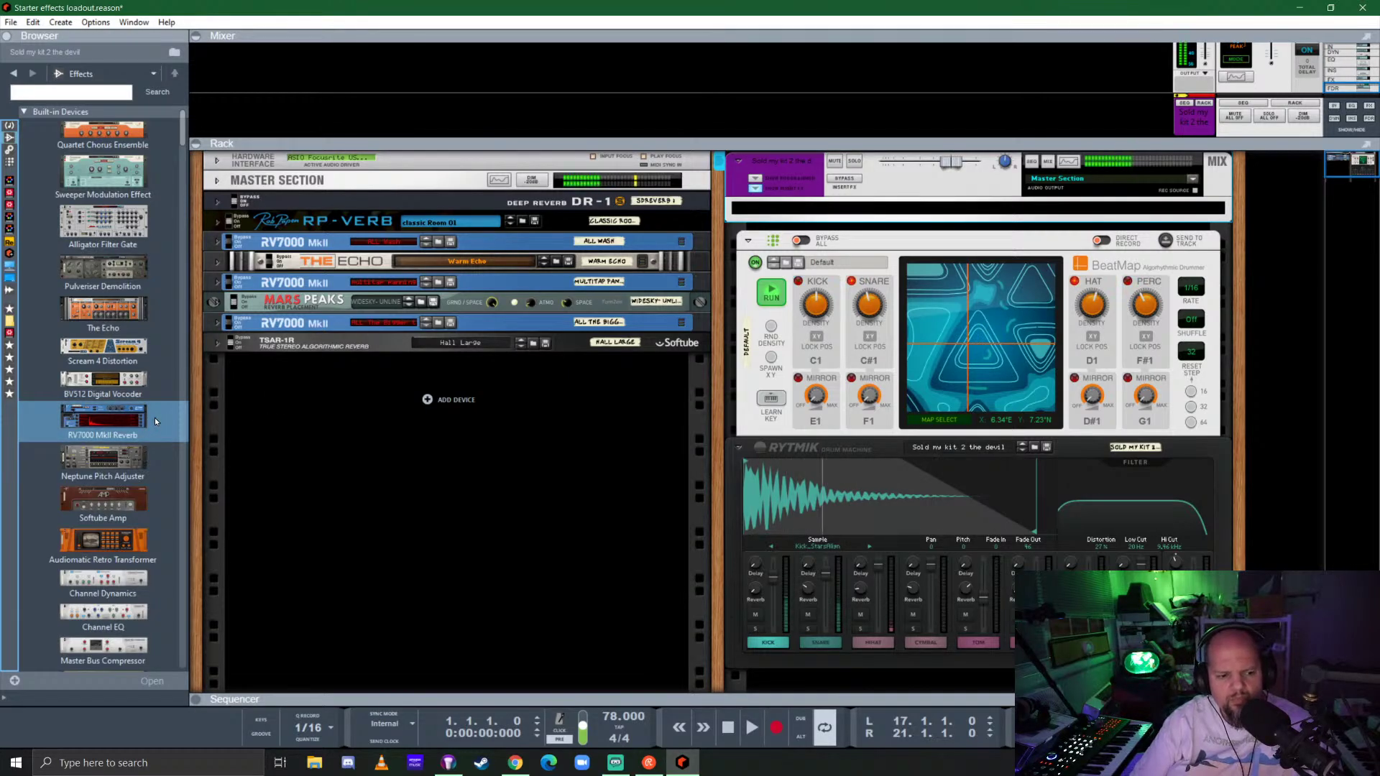
left_click_drag(103, 543, 1021, 215)
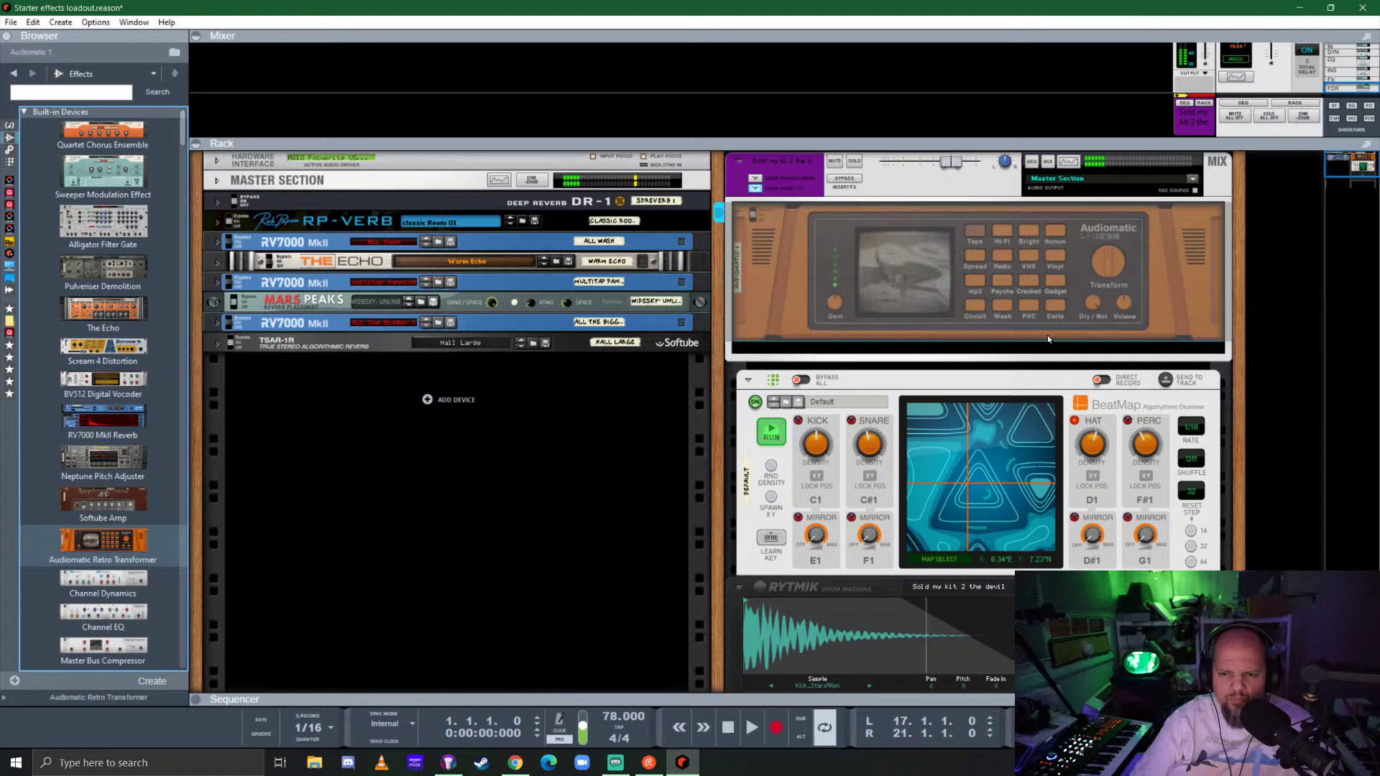
Try Audiomatic's Radio preset, choose Vinyl instead, and adjust the Transform amount.
left_click(1001, 260)
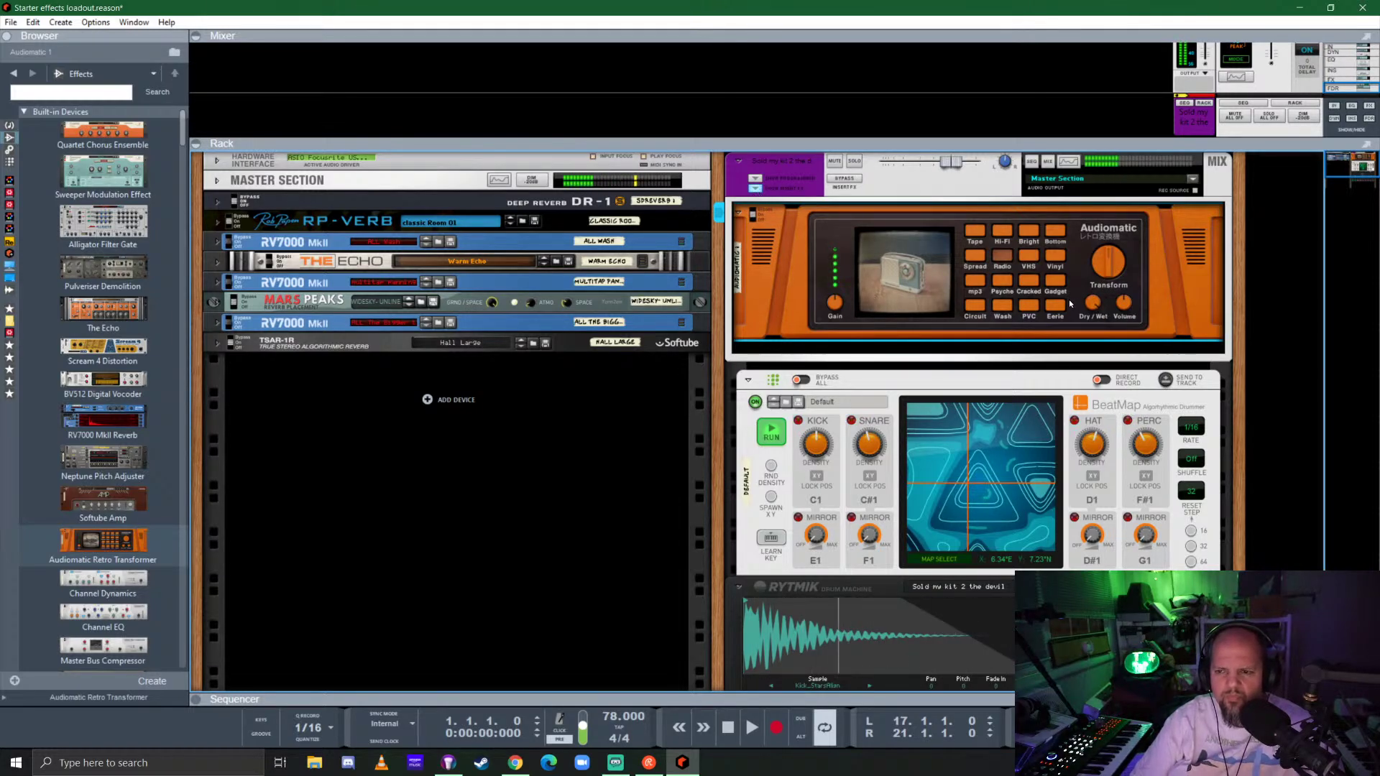
left_click(1056, 256)
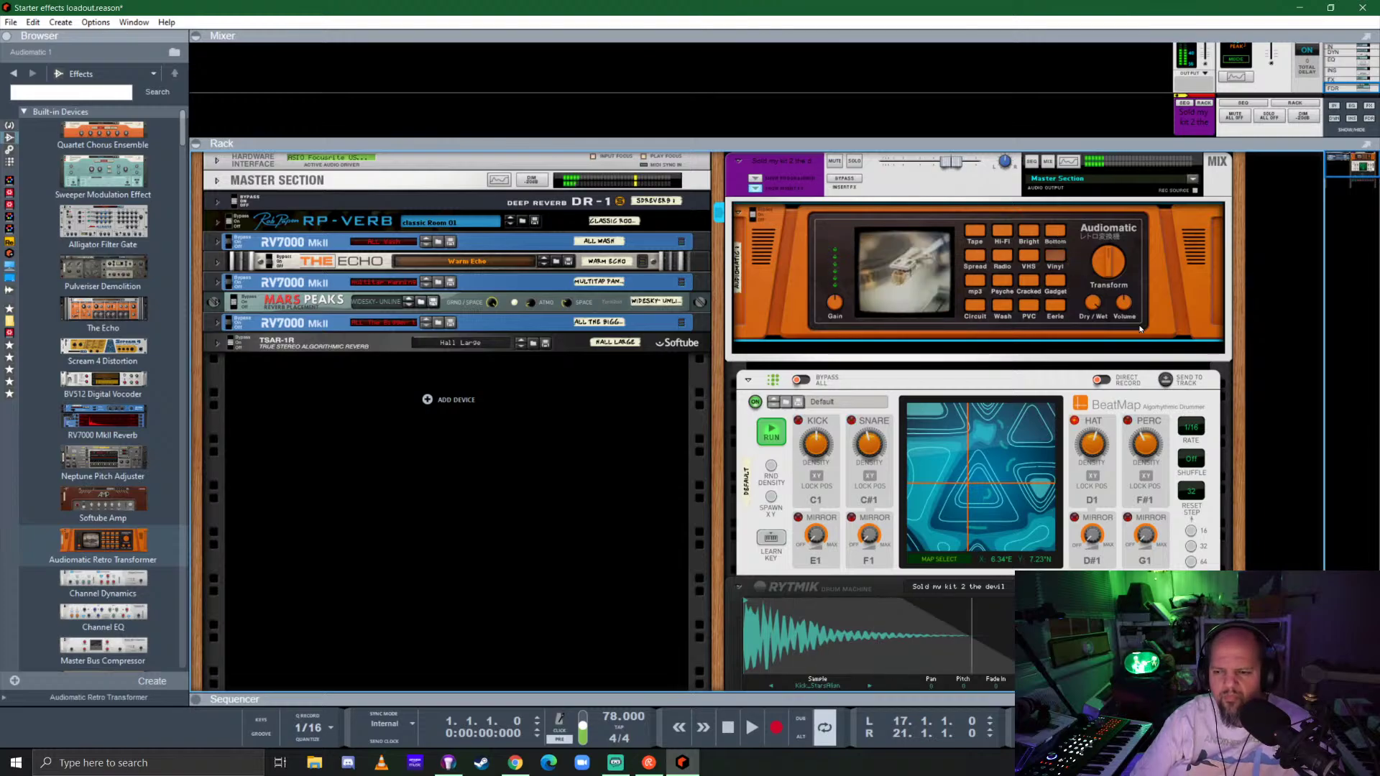
left_click_drag(1111, 274, 1108, 287)
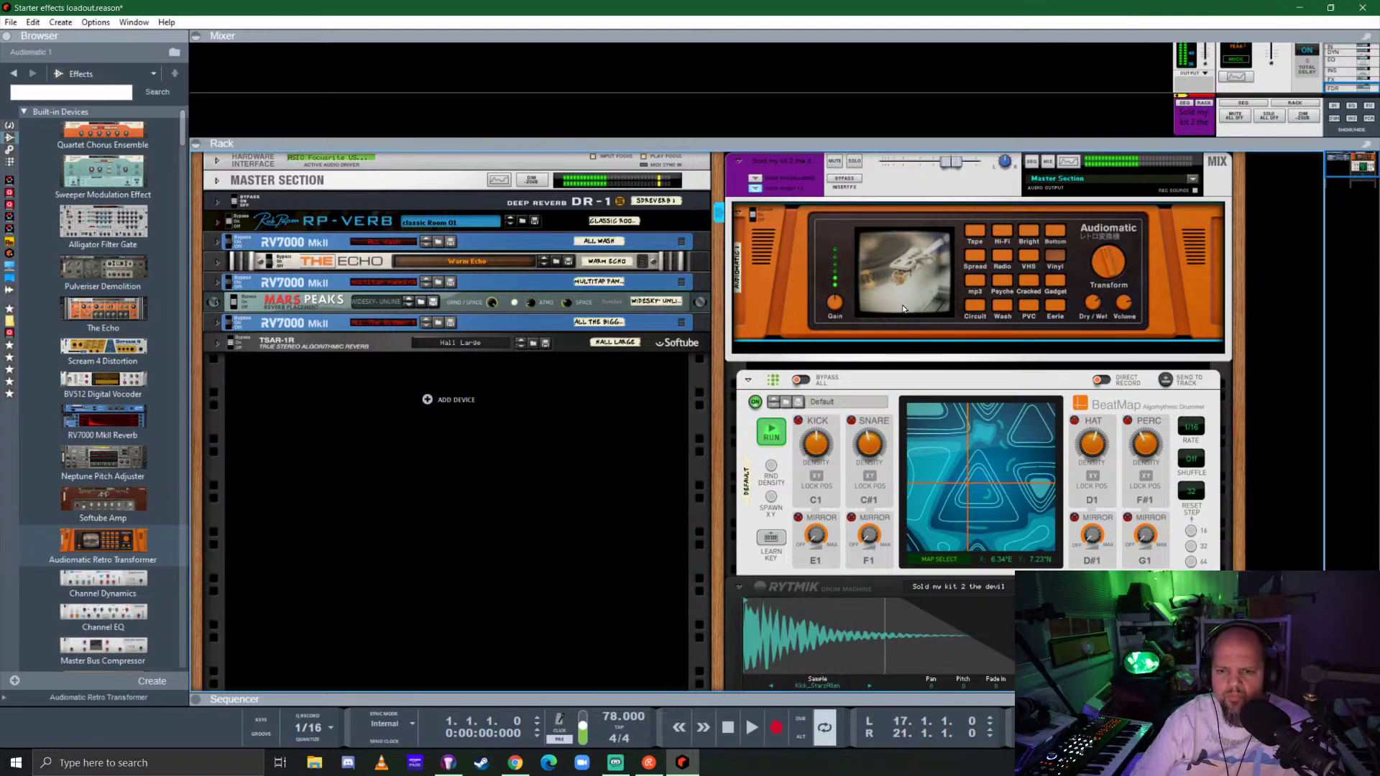
Hide and show the mix channel's insert effects again, and stop the Beat Map pattern.
left_click(753, 189)
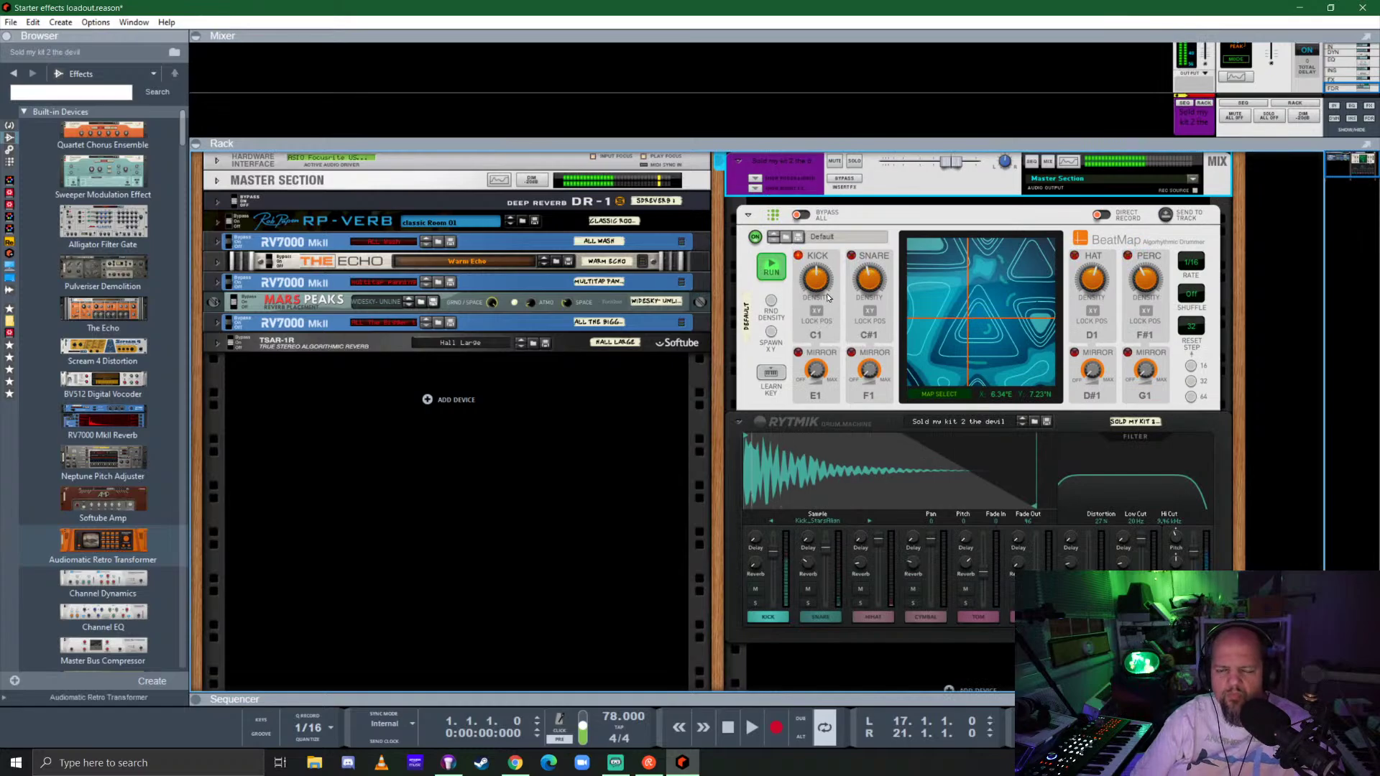
left_click(755, 188)
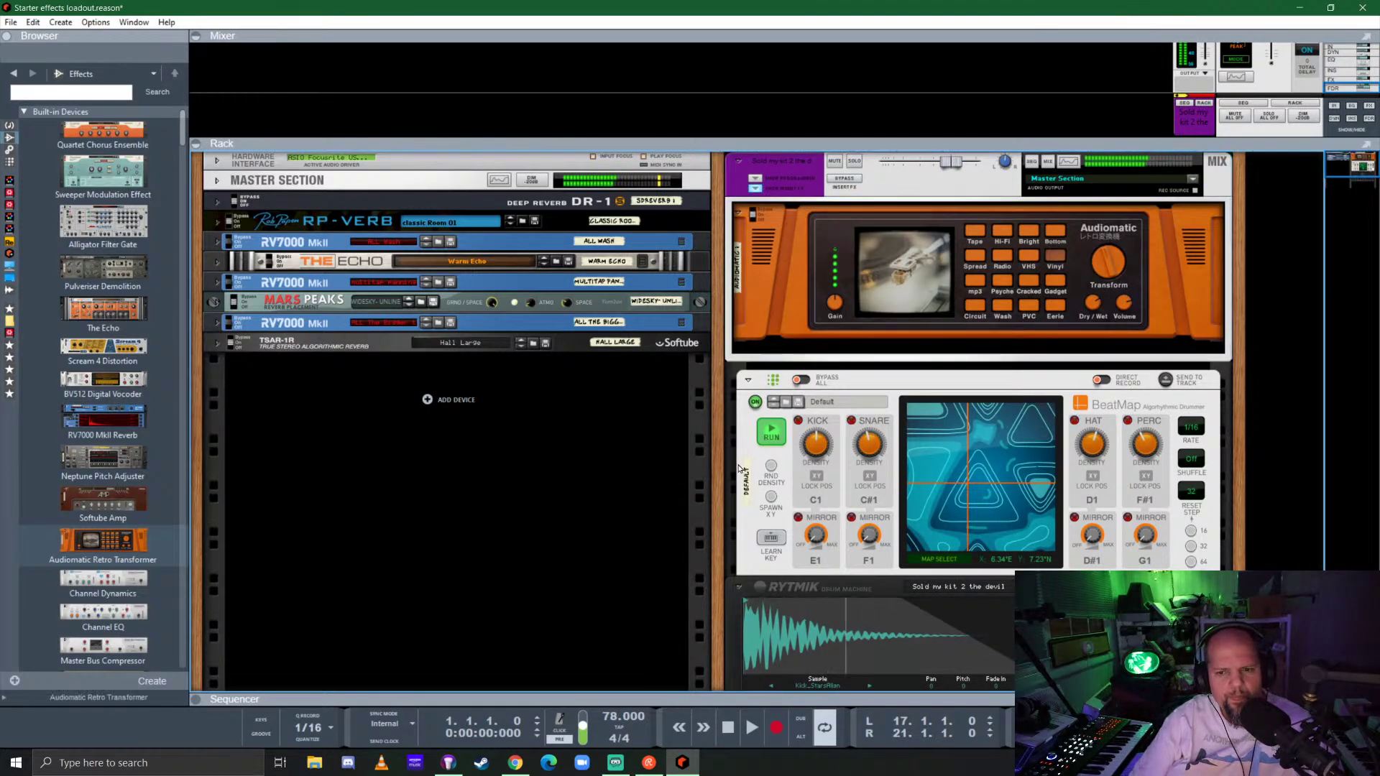
left_click(779, 440)
left_click(779, 440)
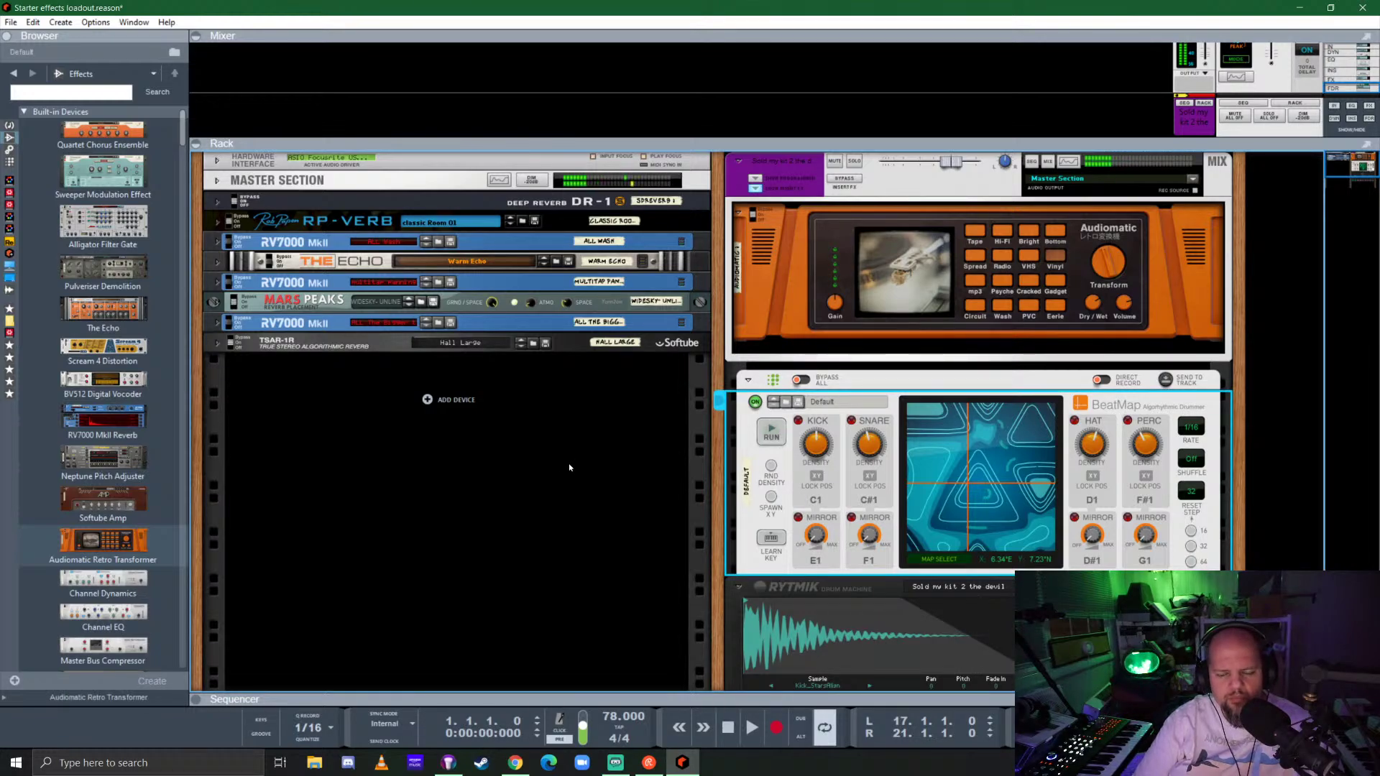
Set the sequencer loop from bar 1 to bar 5, then return to the full rack view.
left_click(682, 701)
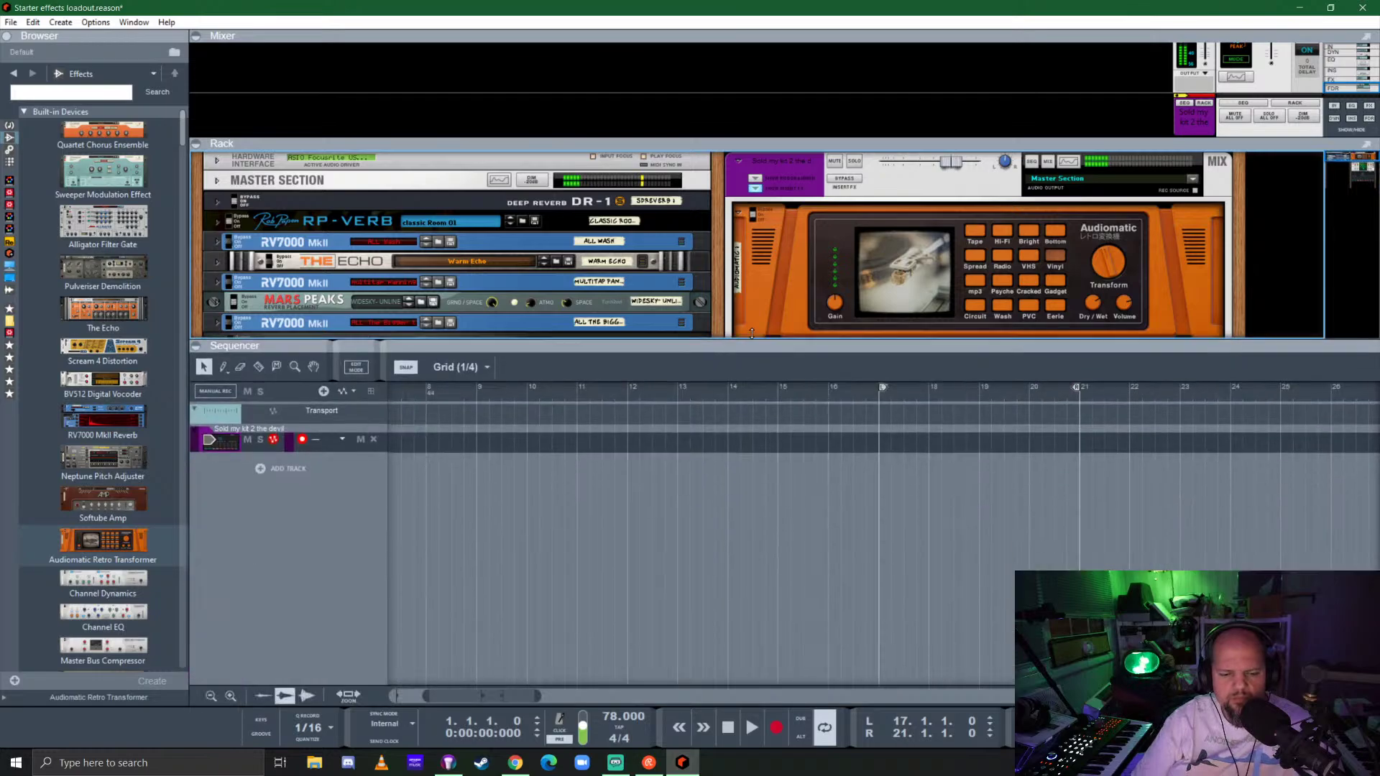
scroll(603, 473, "left", 4)
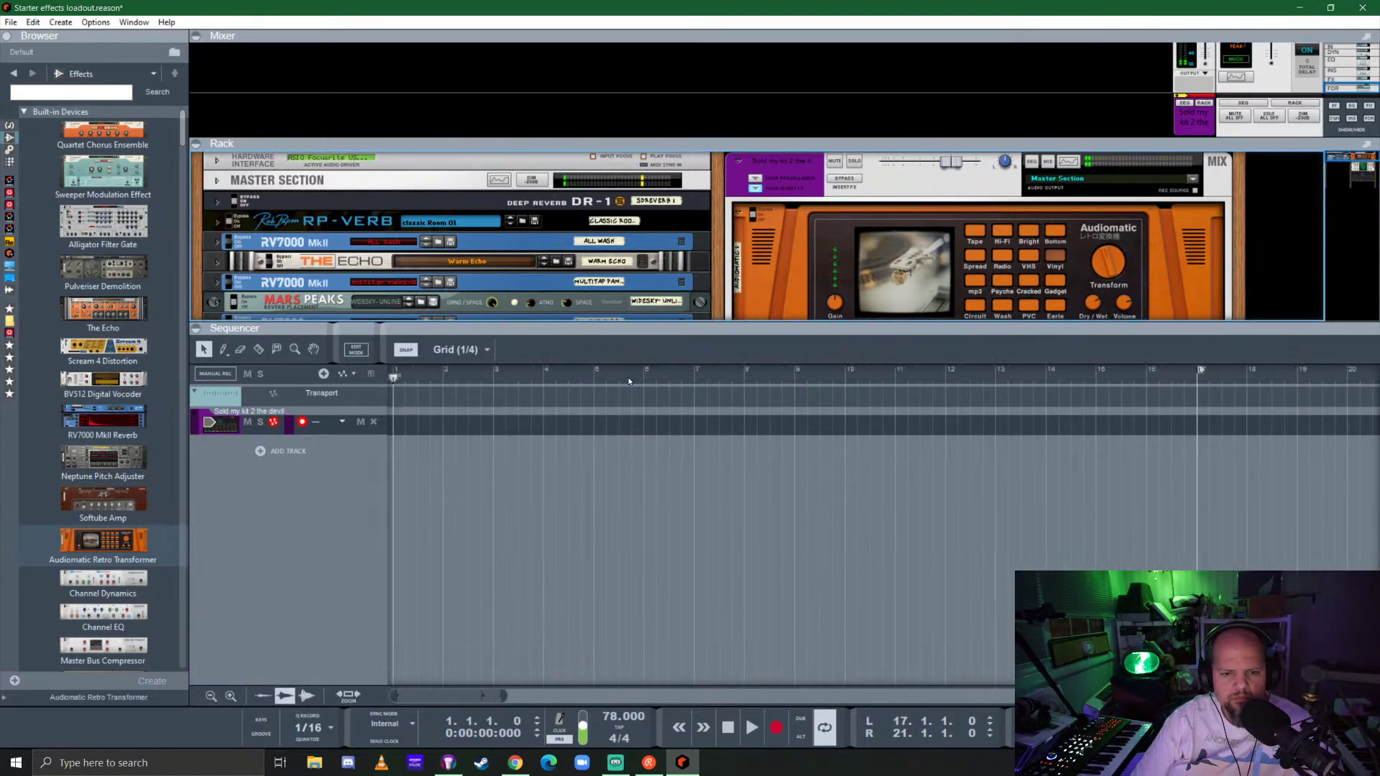
left_click(590, 377, "alt")
left_click(396, 373, "ctrl")
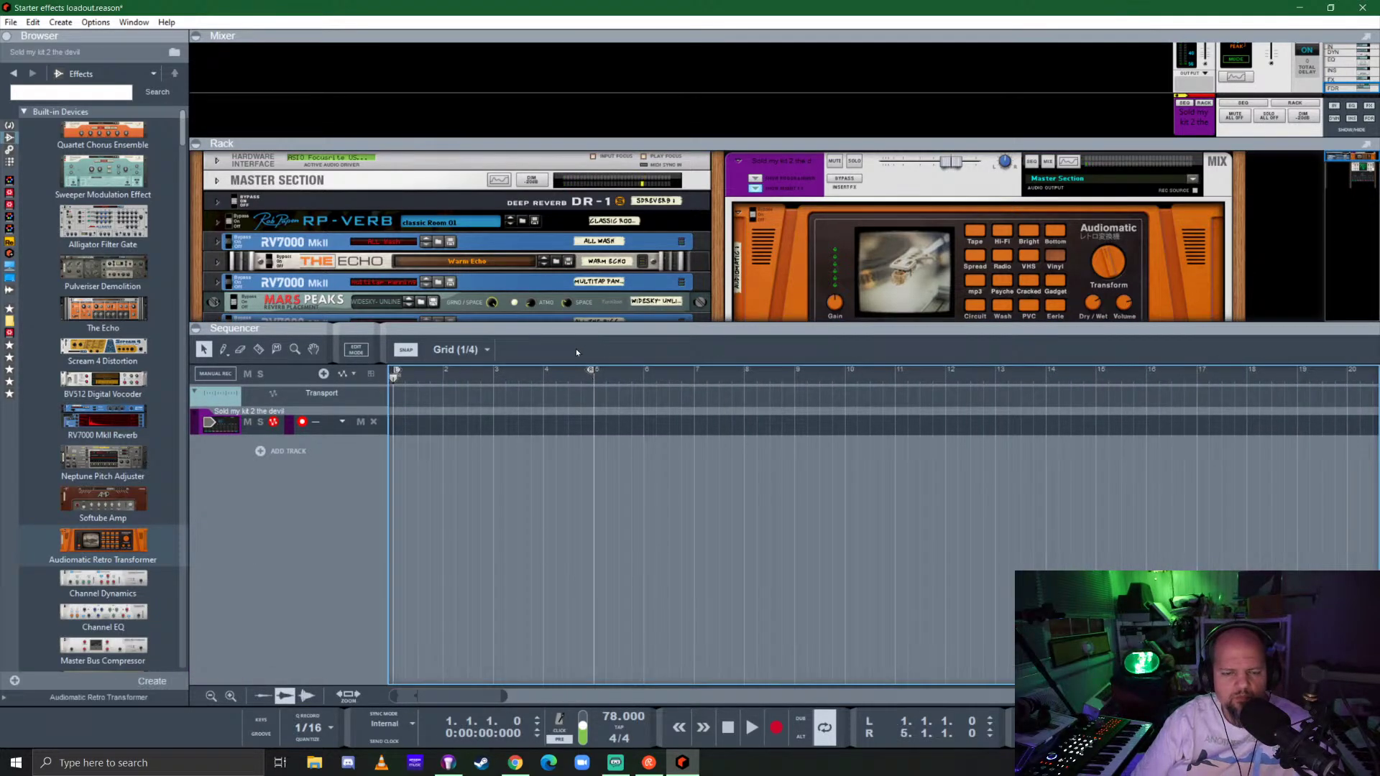
left_click_drag(634, 328, 618, 690)
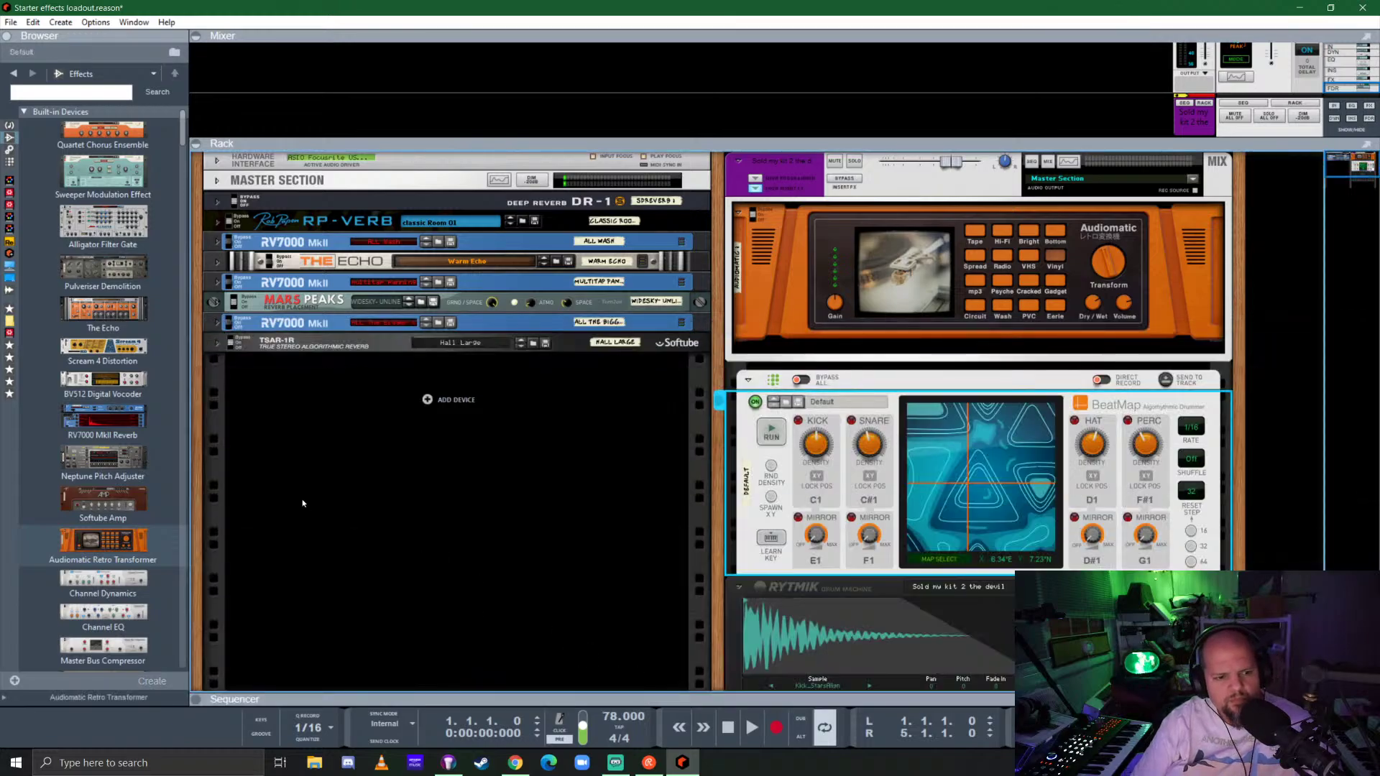
Add a SubTractor synthesizer in the empty rack space below the send effects and reset the device.
left_click(9, 125)
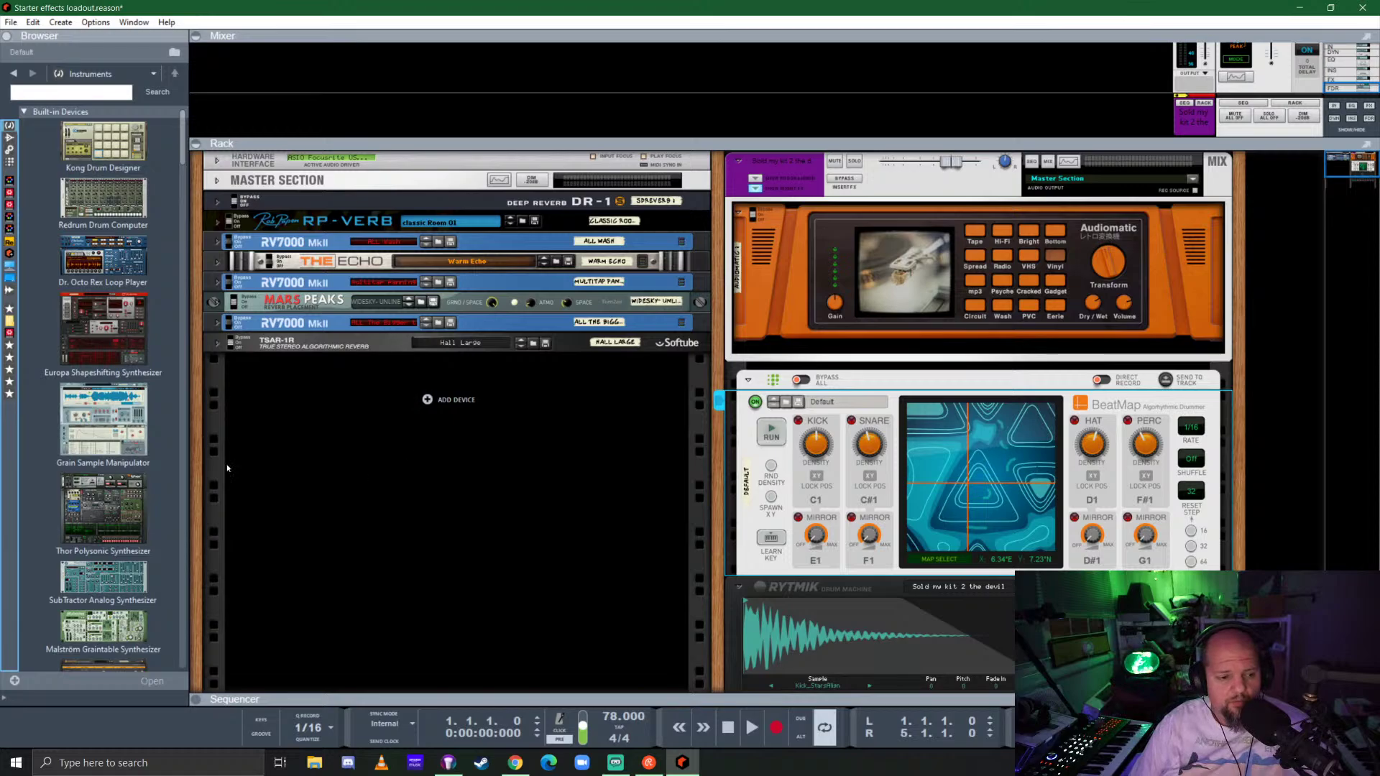
scroll(114, 386, "down", 4)
left_click_drag(67, 394, 459, 483)
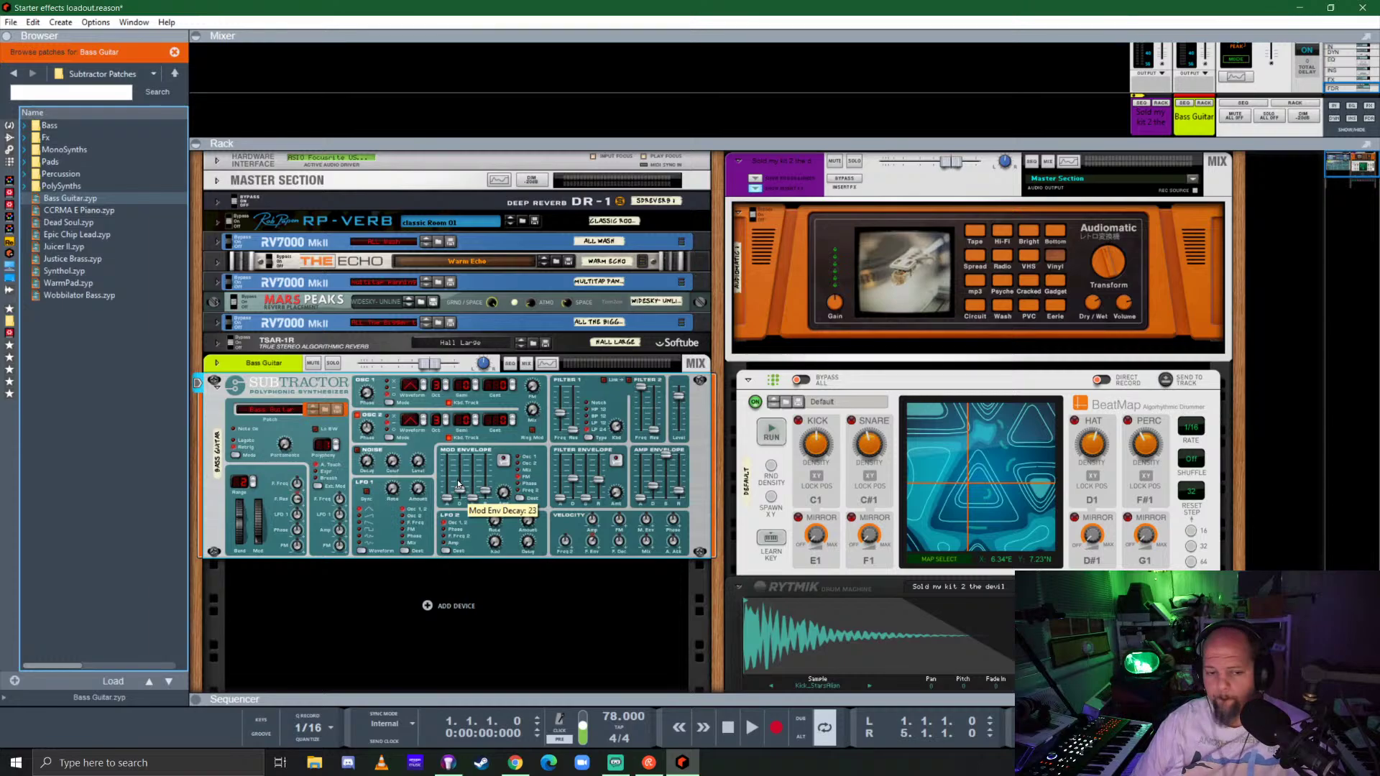
right_click(287, 386)
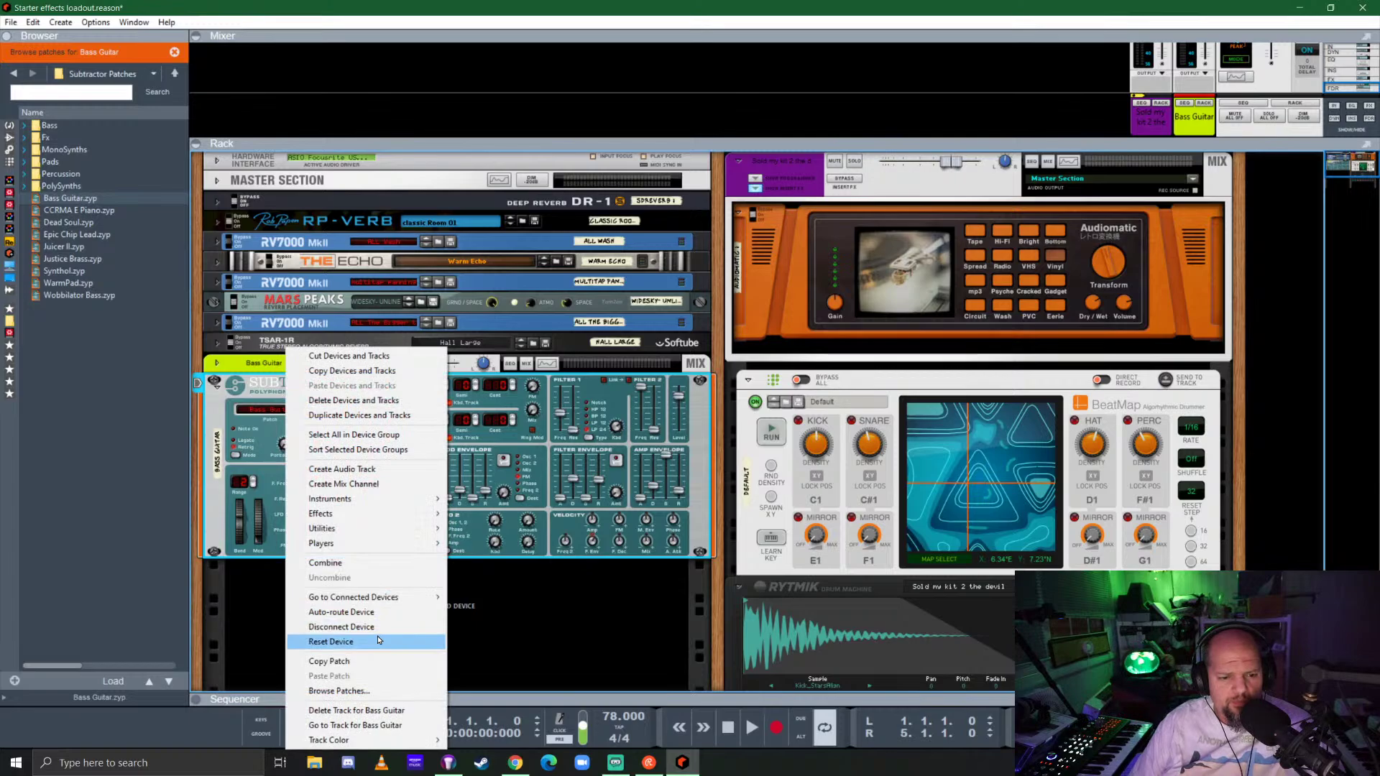
left_click(378, 640)
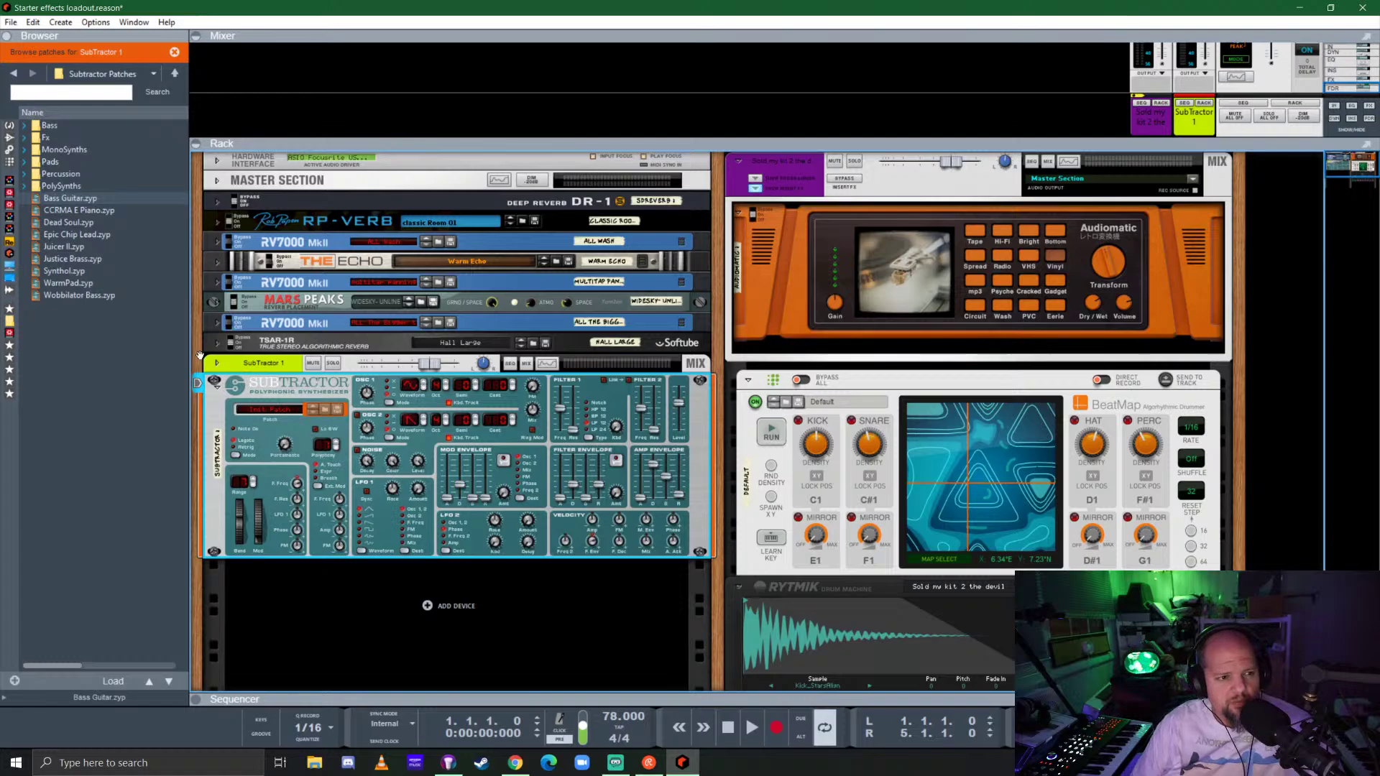
Replace the SubTractor with The Legend synthesizer and reset it to its Init Patch.
left_click(10, 163)
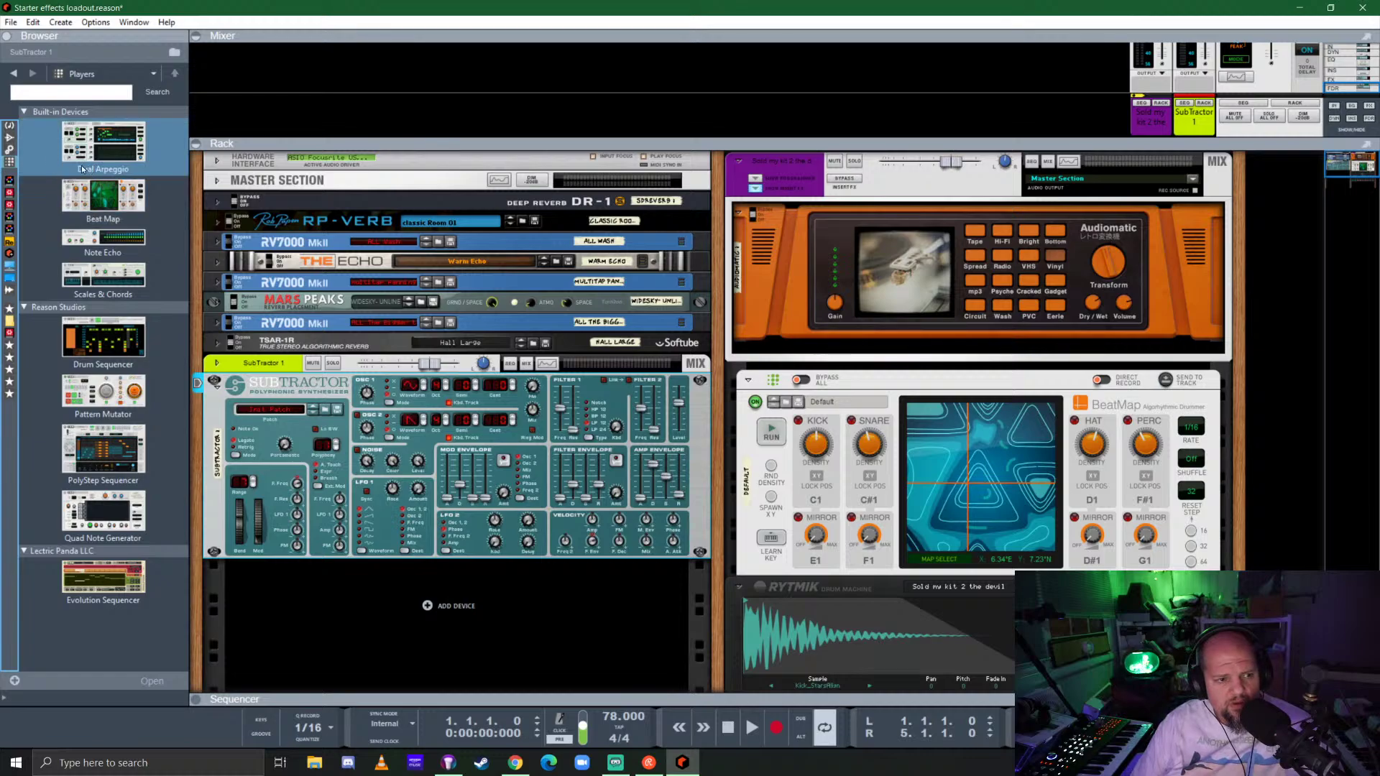
left_click(9, 126)
scroll(90, 354, "down", 15)
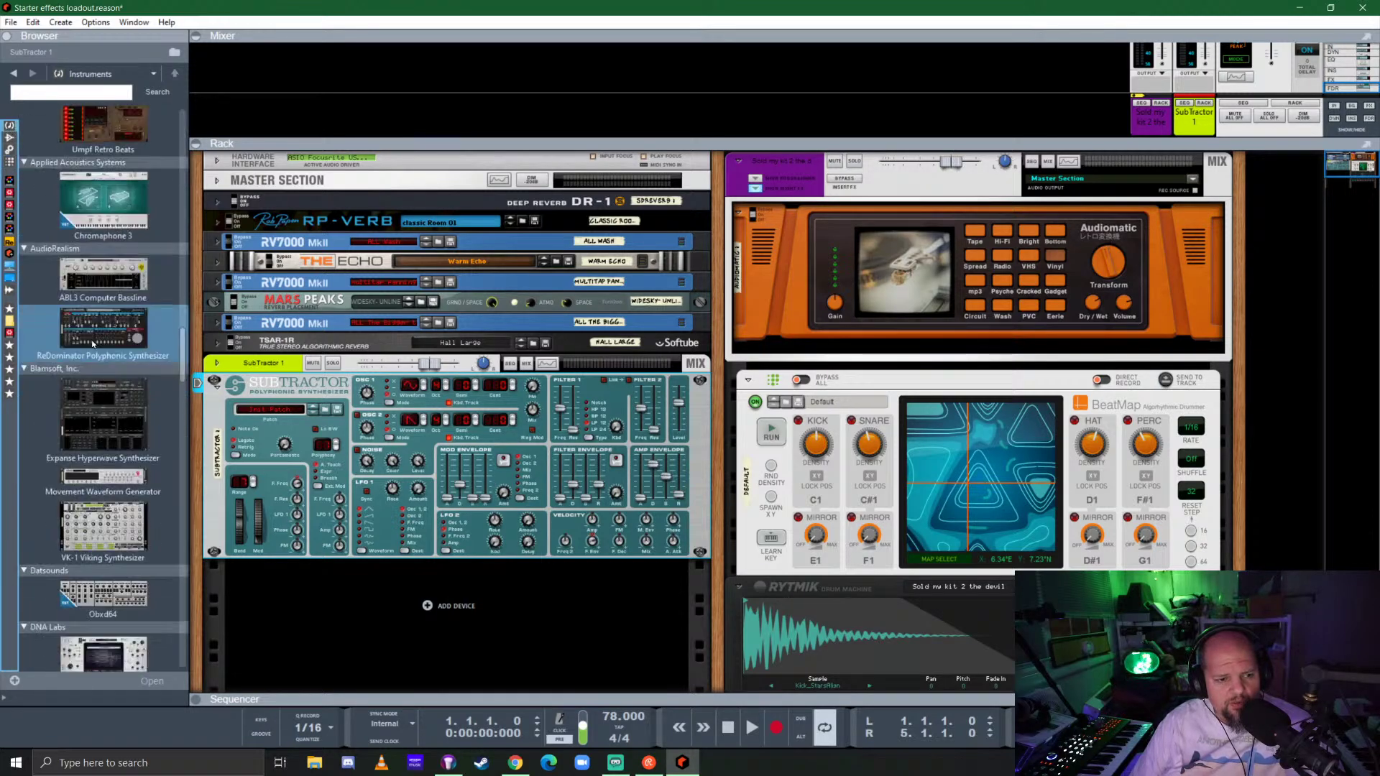
left_click(94, 343)
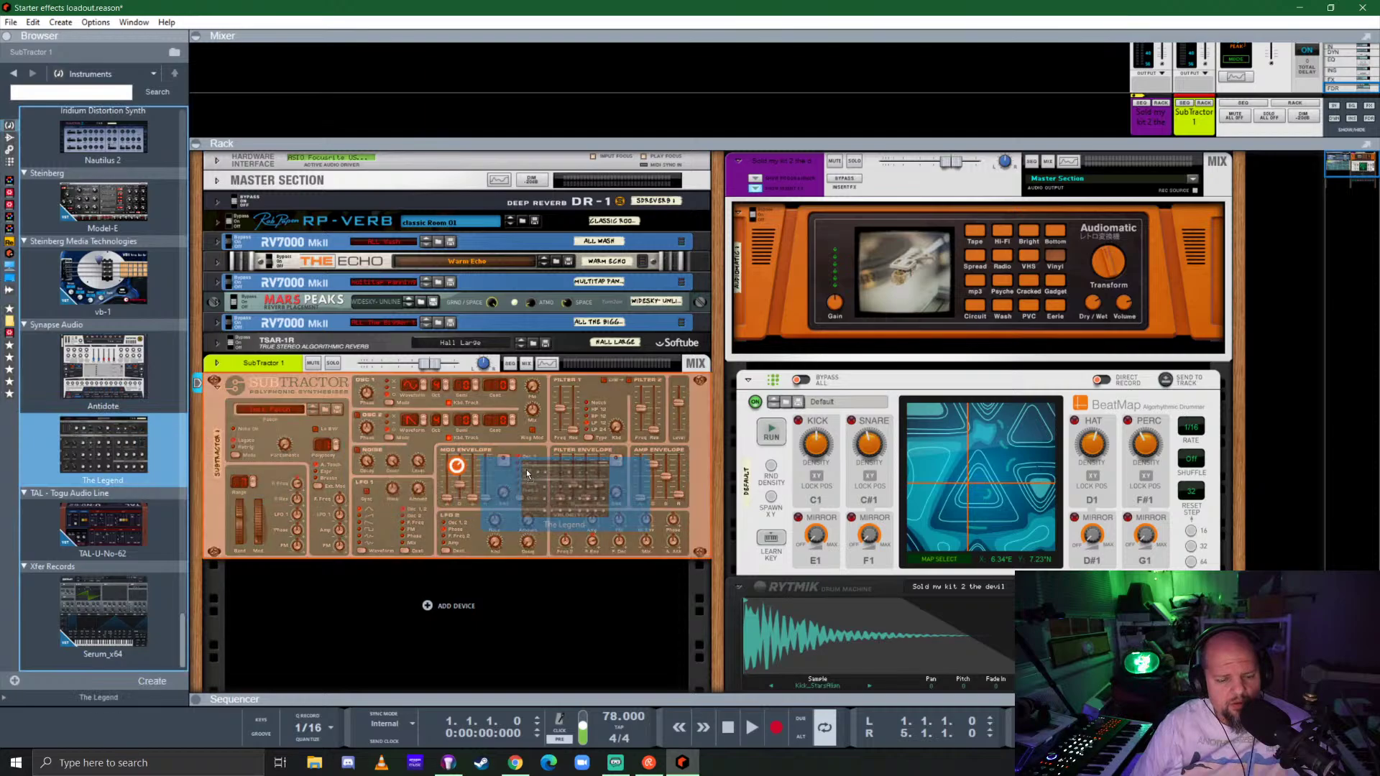
key("Down")
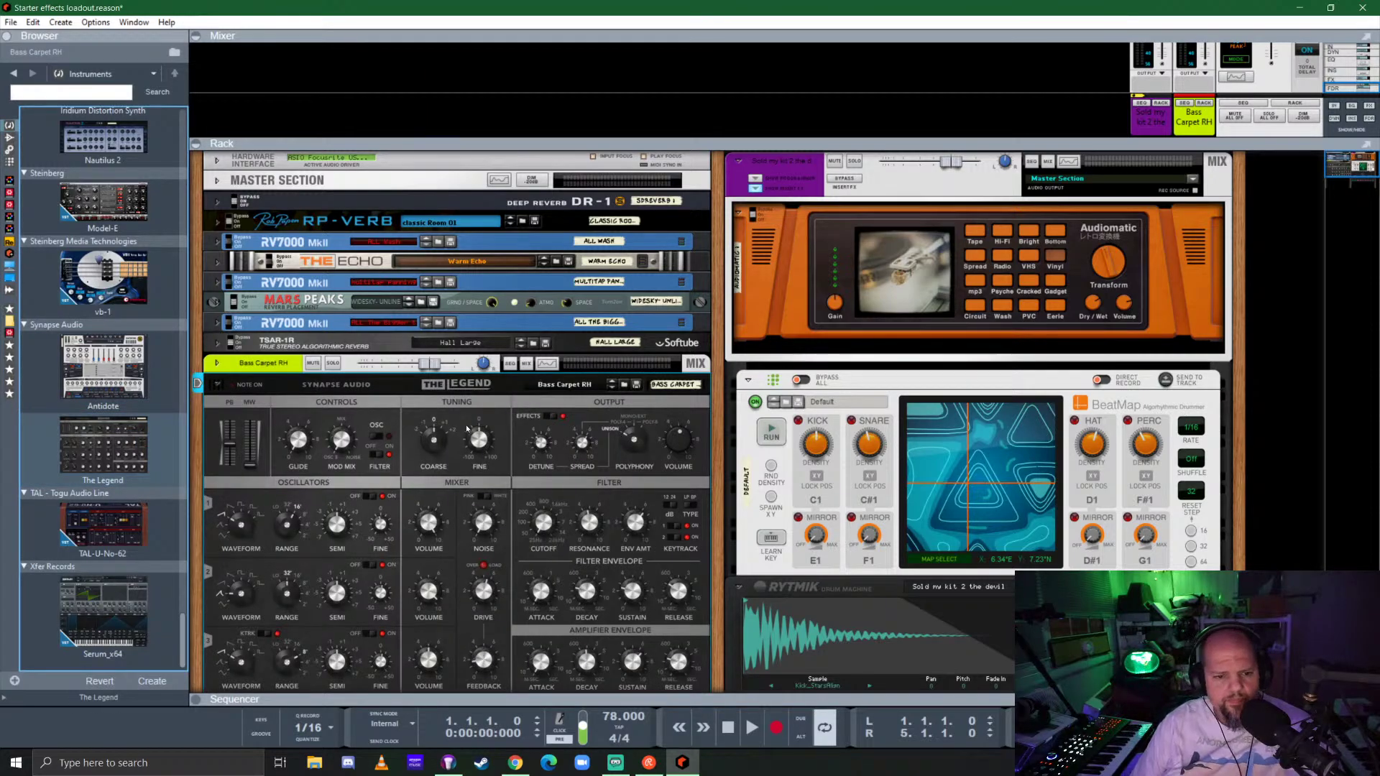
right_click(442, 426)
left_click(512, 623)
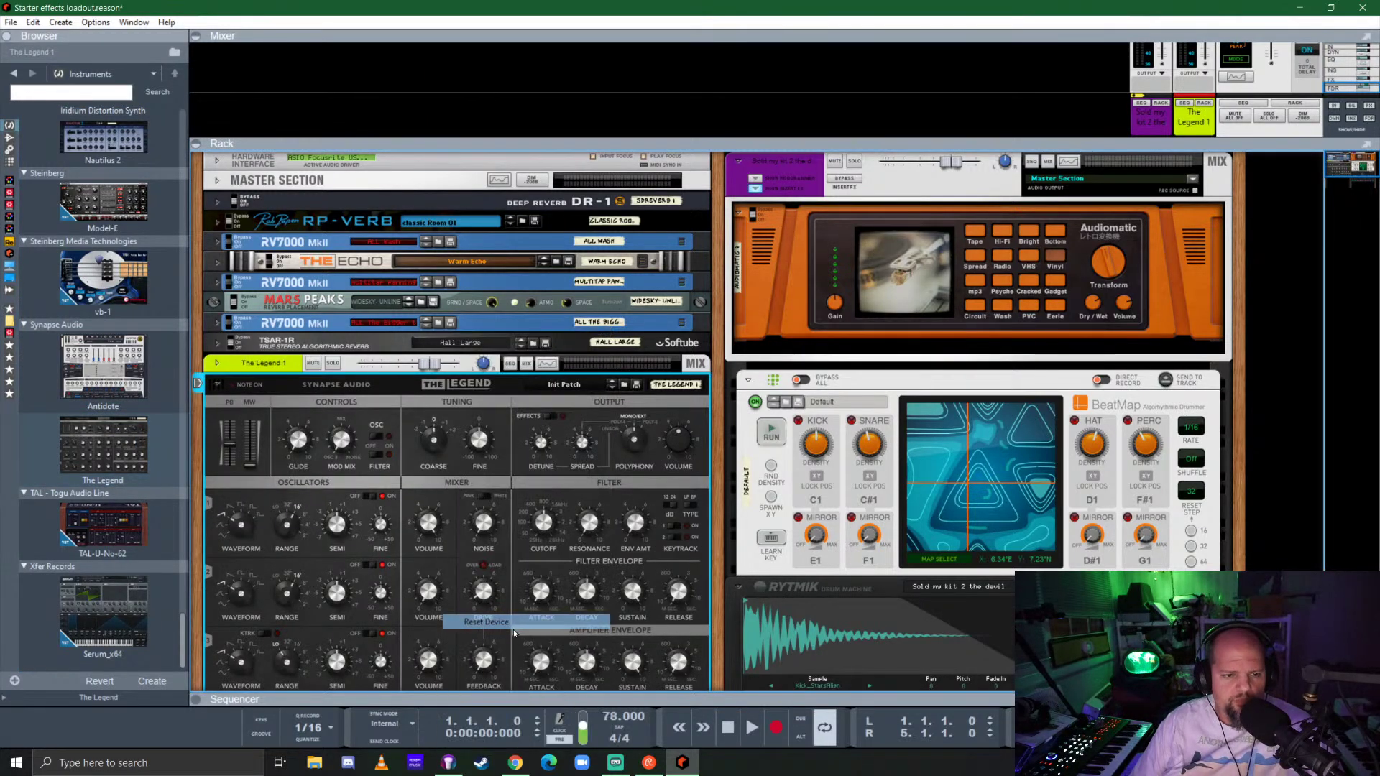
Change The Legend mix channel's track color to Kelly Green.
scroll(308, 391, "down", 3)
right_click(289, 245)
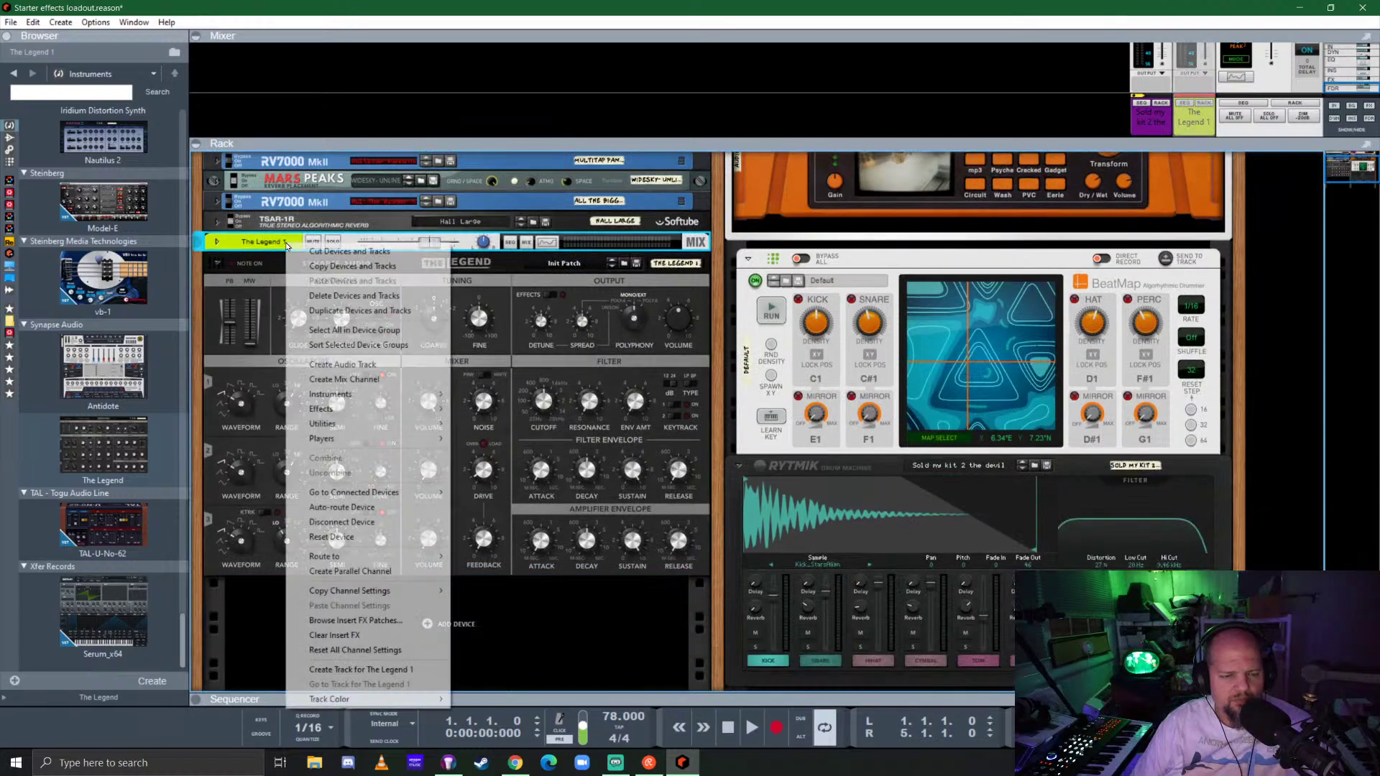
mouse_move(381, 701)
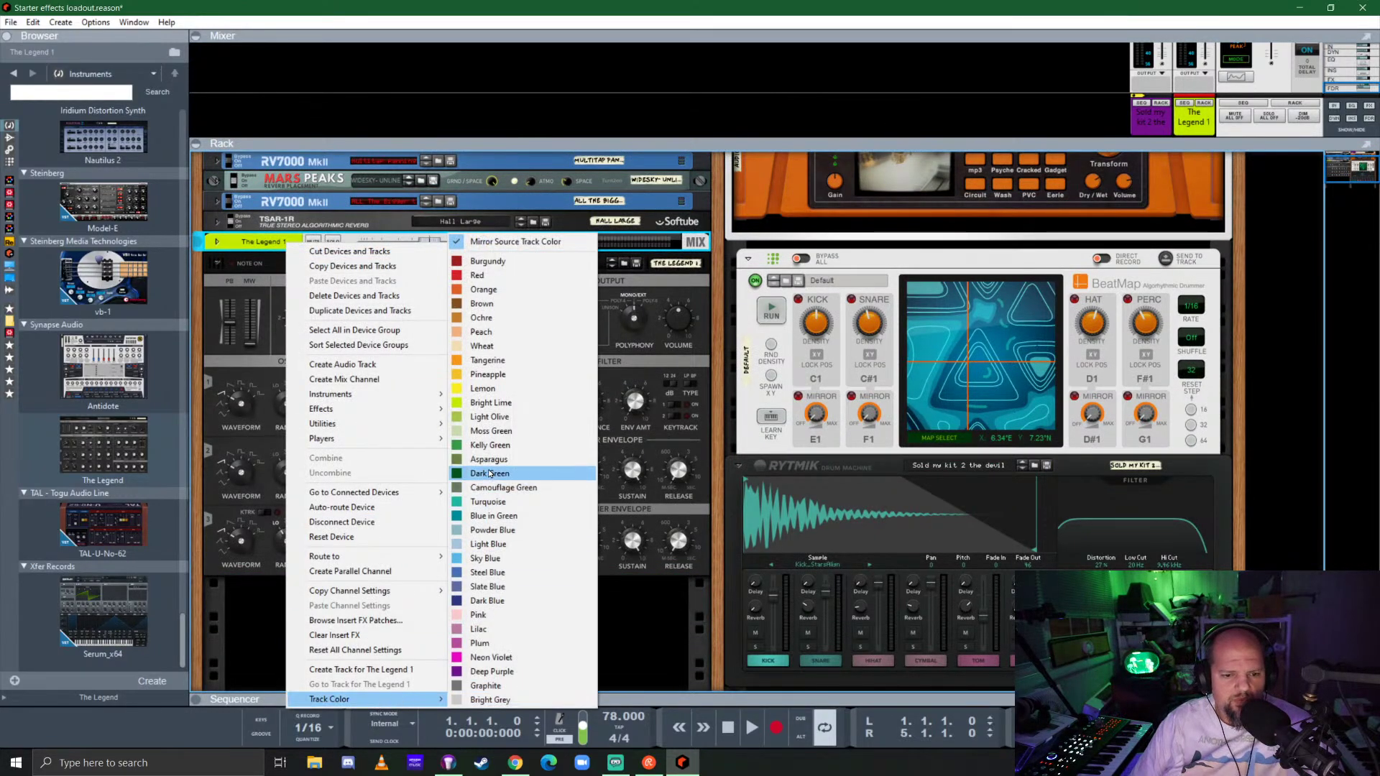
left_click(489, 445)
left_click(361, 279)
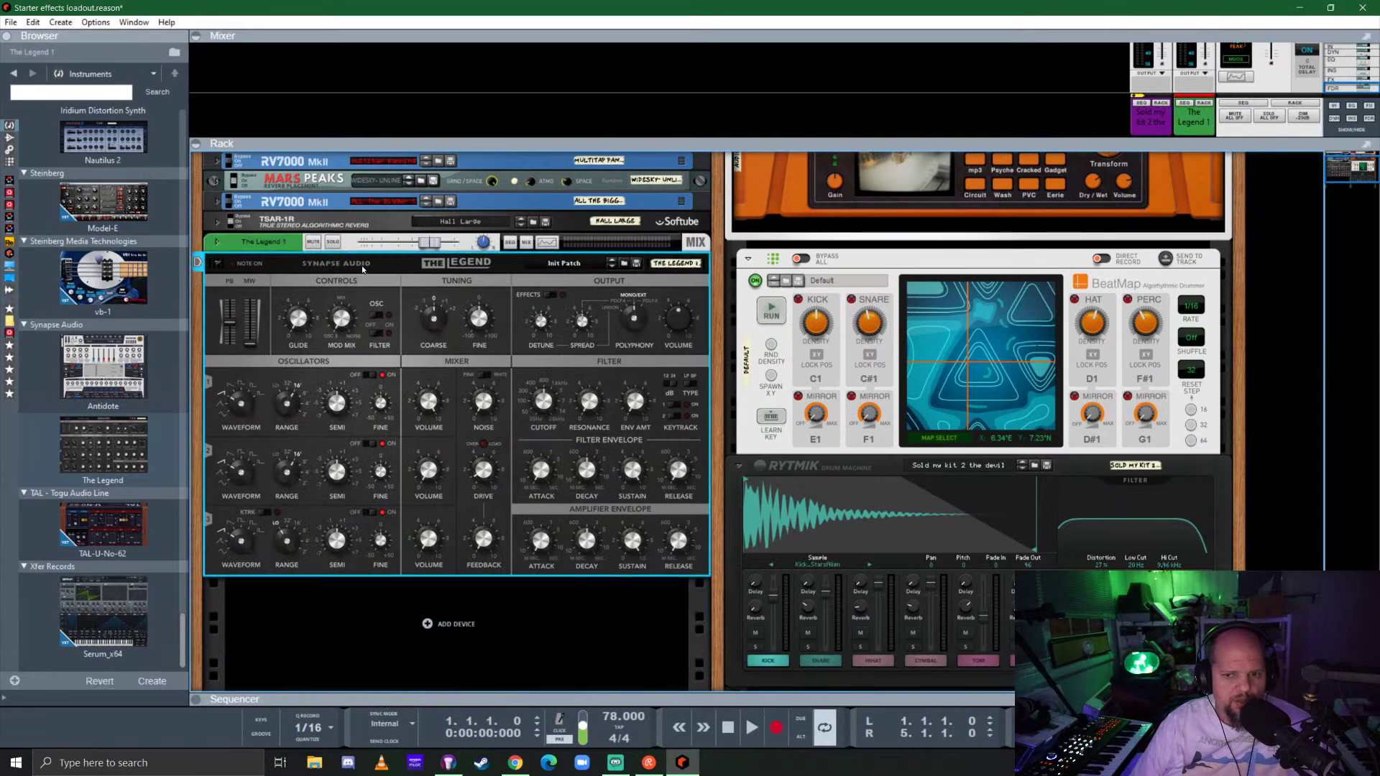
scroll(823, 356, "up", 3)
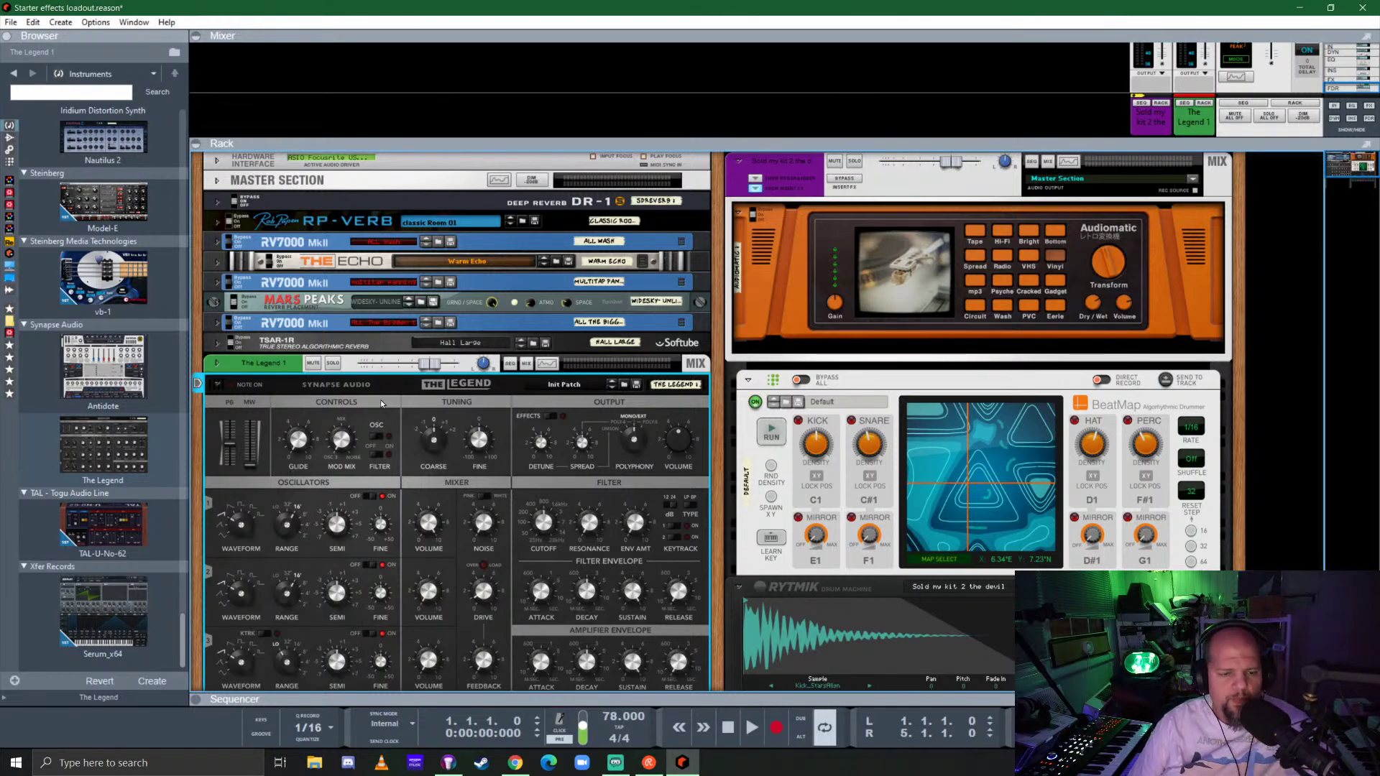
Add a Spektrum Signal Monitor after the Audiomatic in the drum mix channel's insert effects.
left_click(10, 162)
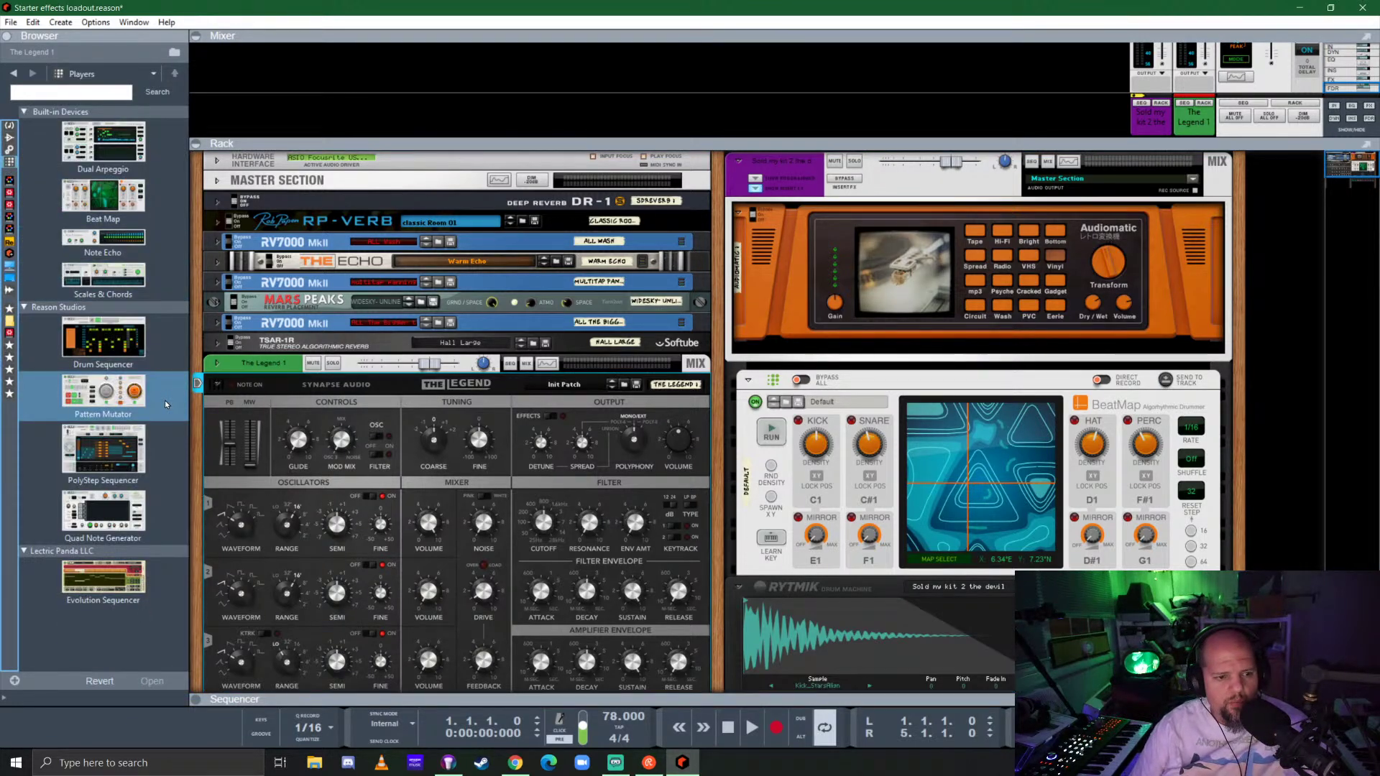
left_click(9, 149)
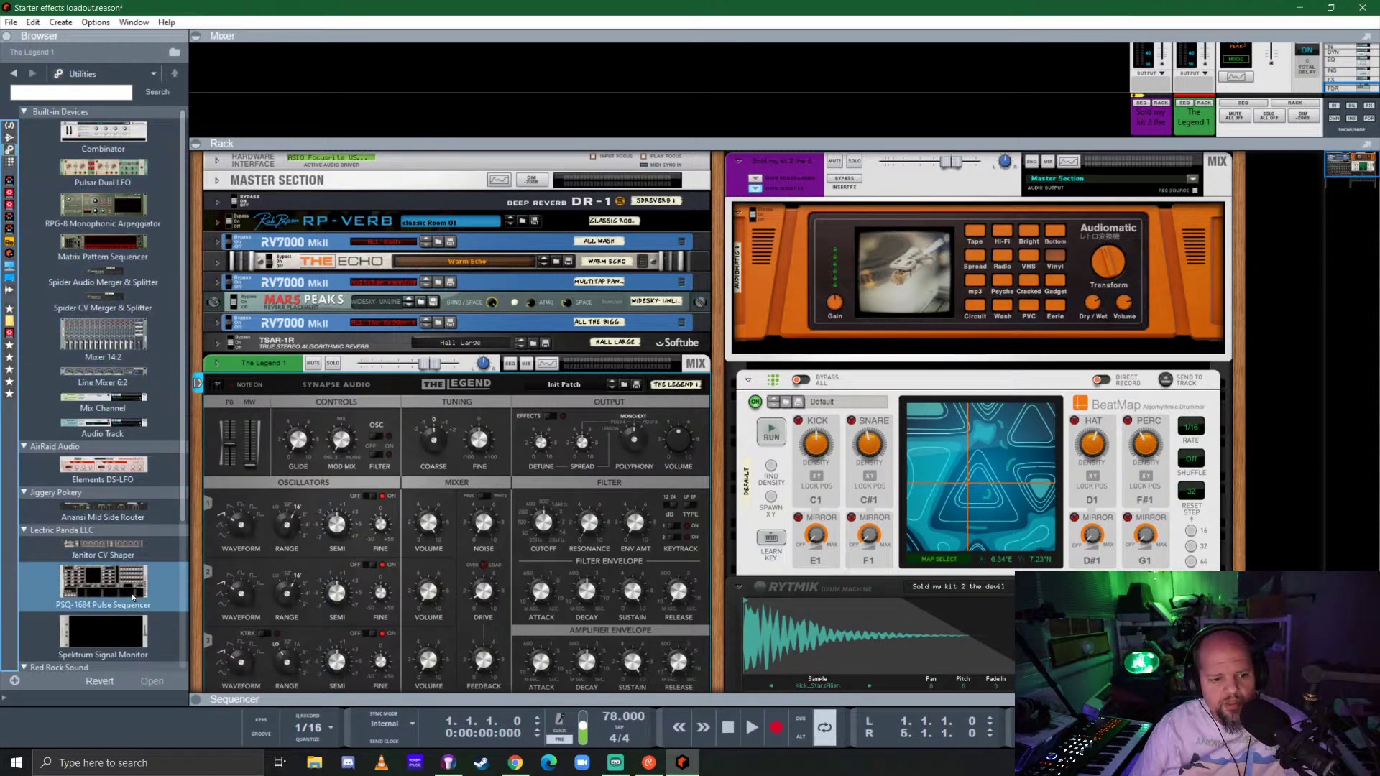
scroll(95, 453, "down", 4)
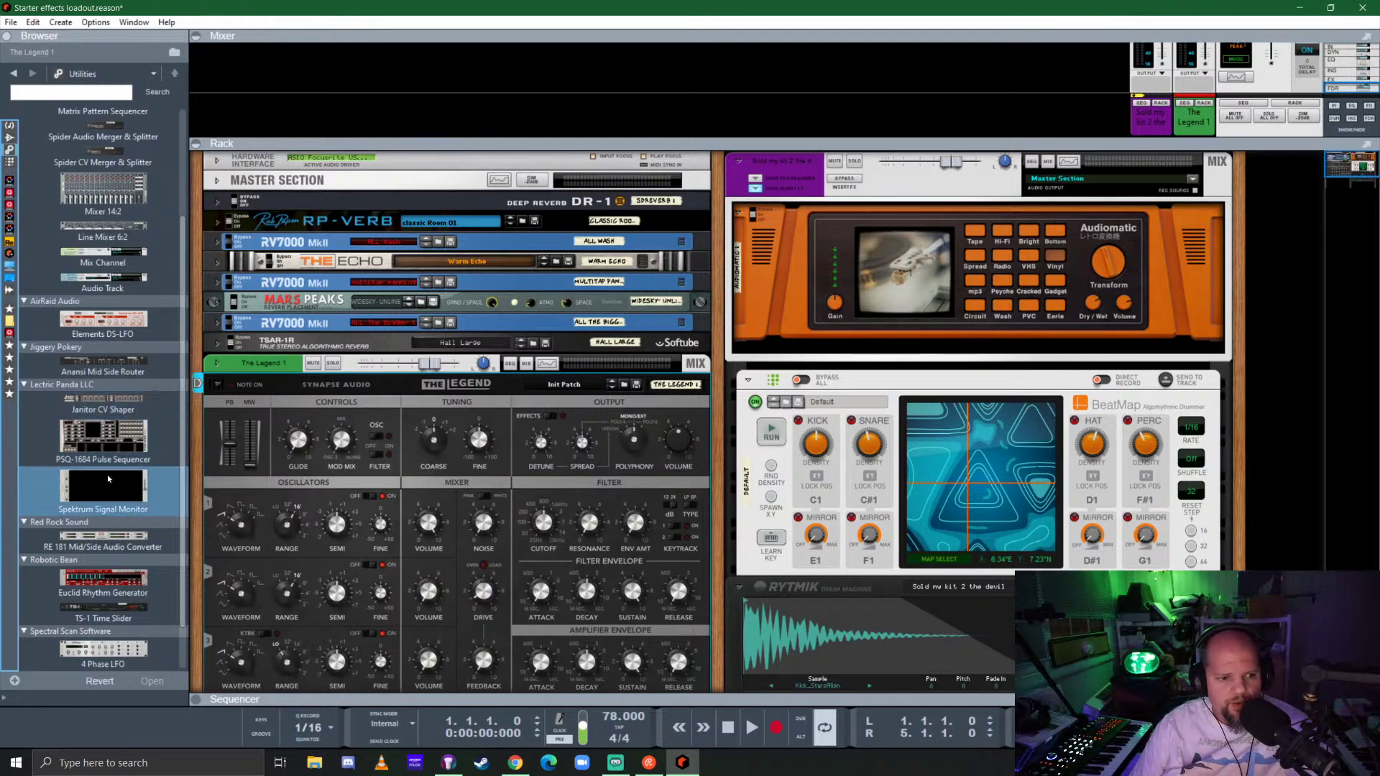
left_click_drag(103, 488, 899, 363)
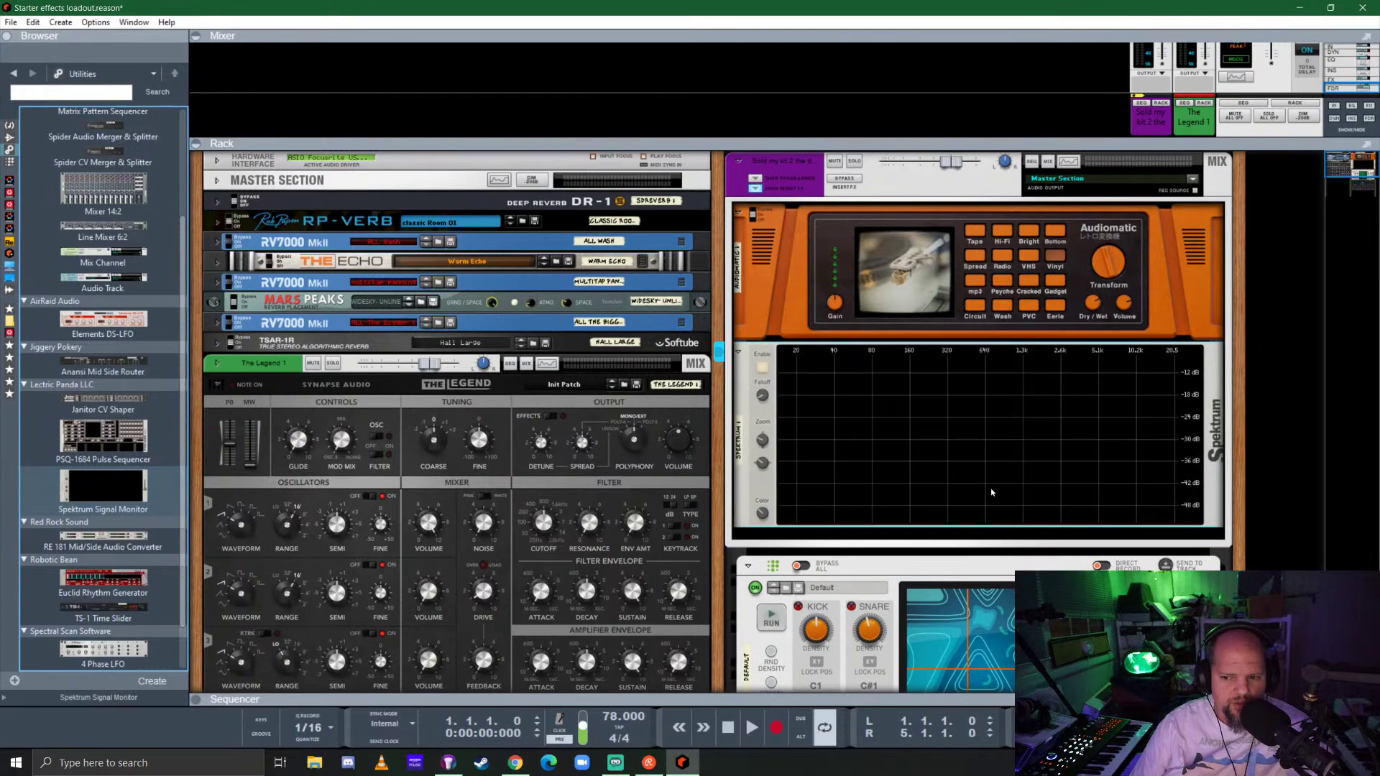
Run the Beat Map pattern, adjust Spektrum's vertical and horizontal zoom, and make its trace purple.
scroll(1064, 460, "down", 3)
left_click(1029, 480)
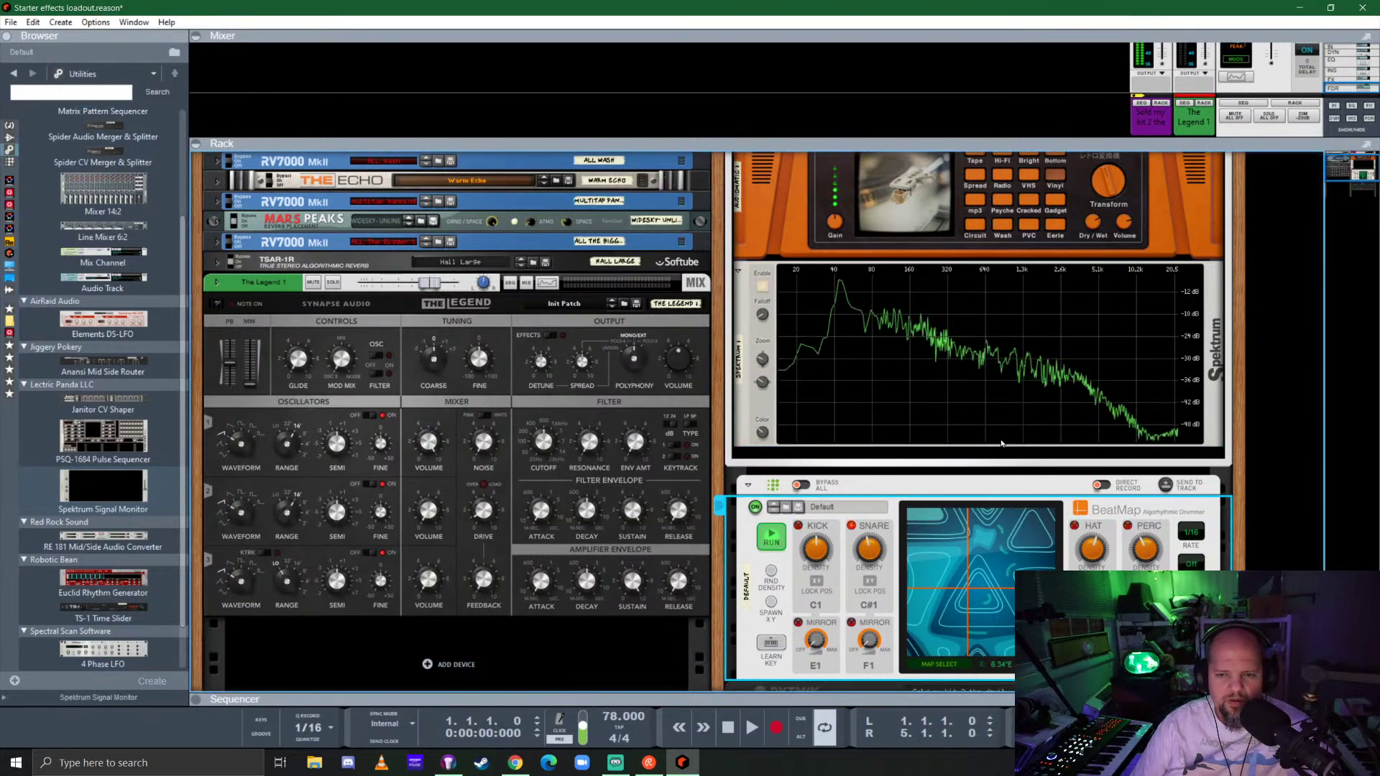
scroll(953, 458, "up", 3)
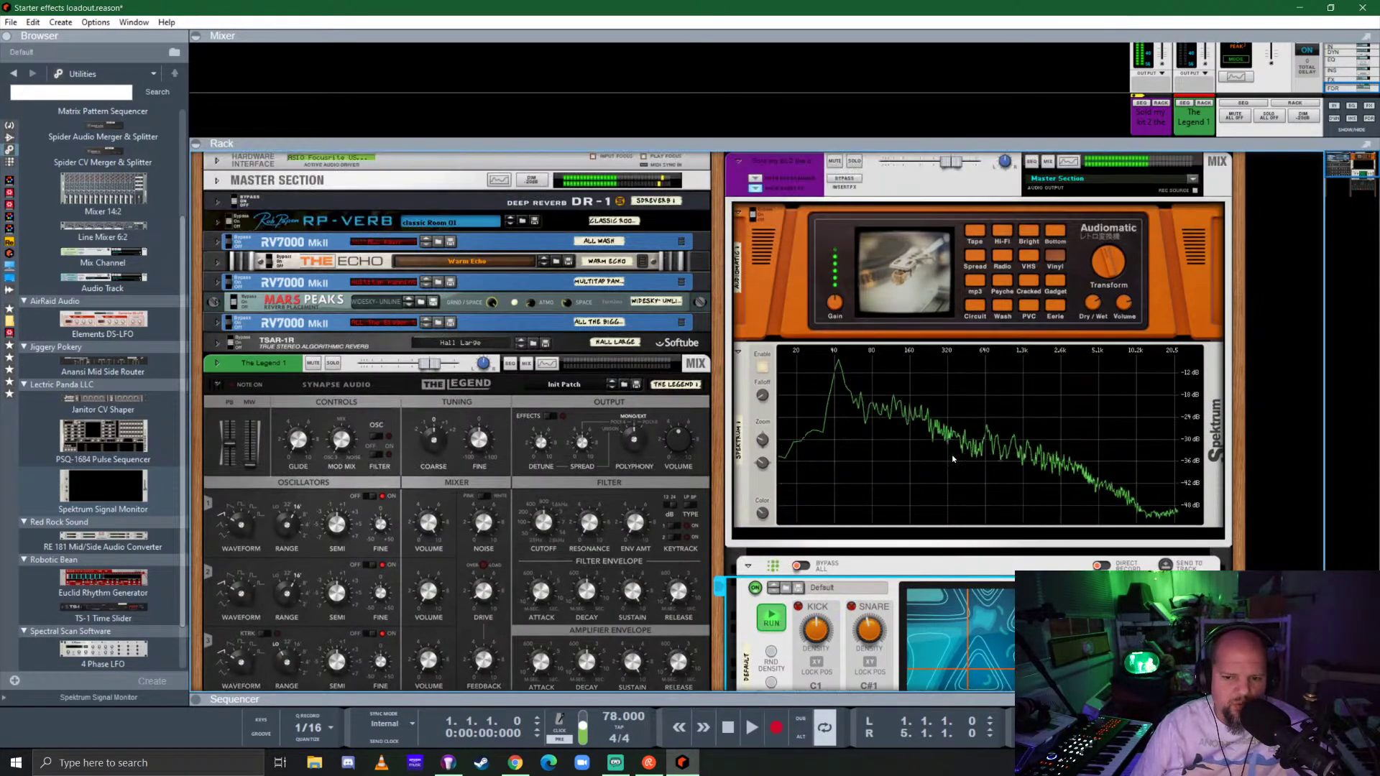
left_click_drag(772, 446, 794, 419)
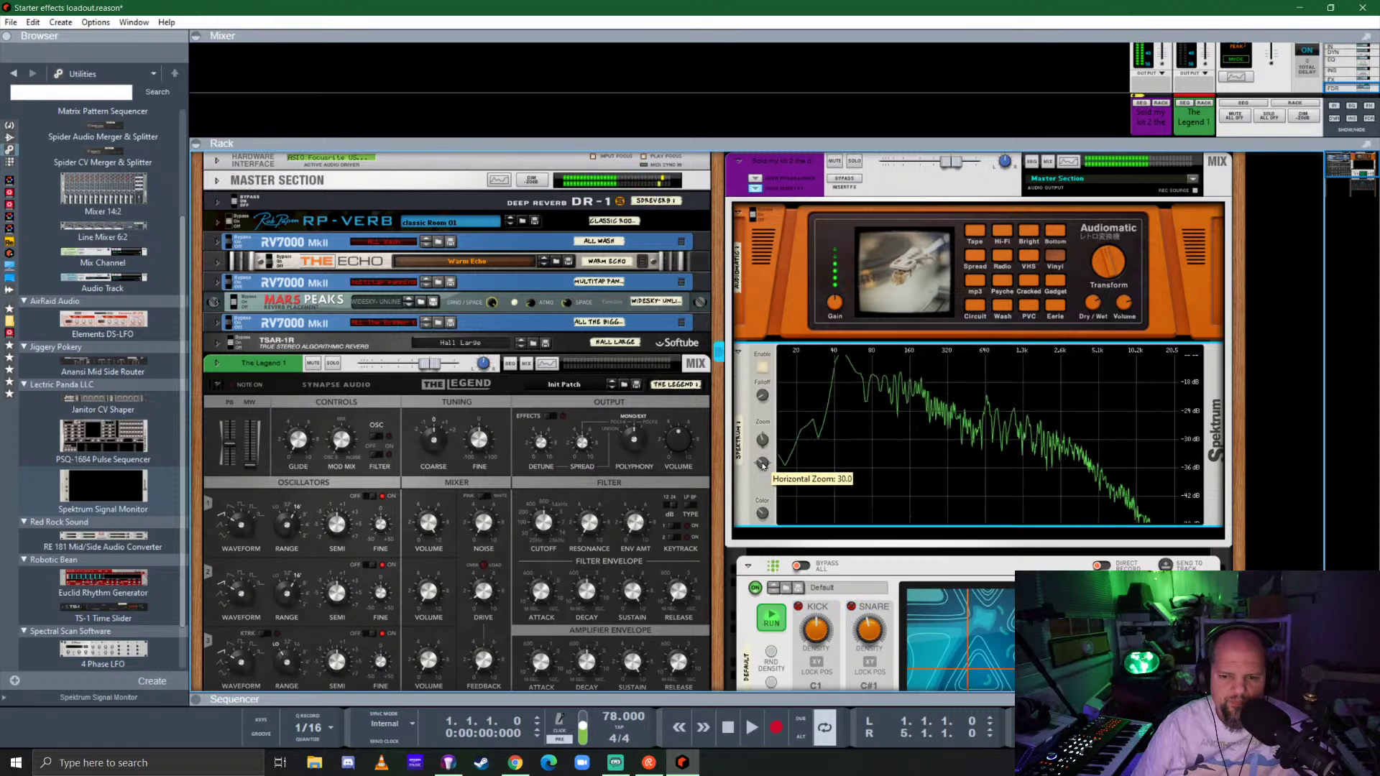
left_click_drag(764, 466, 832, 389)
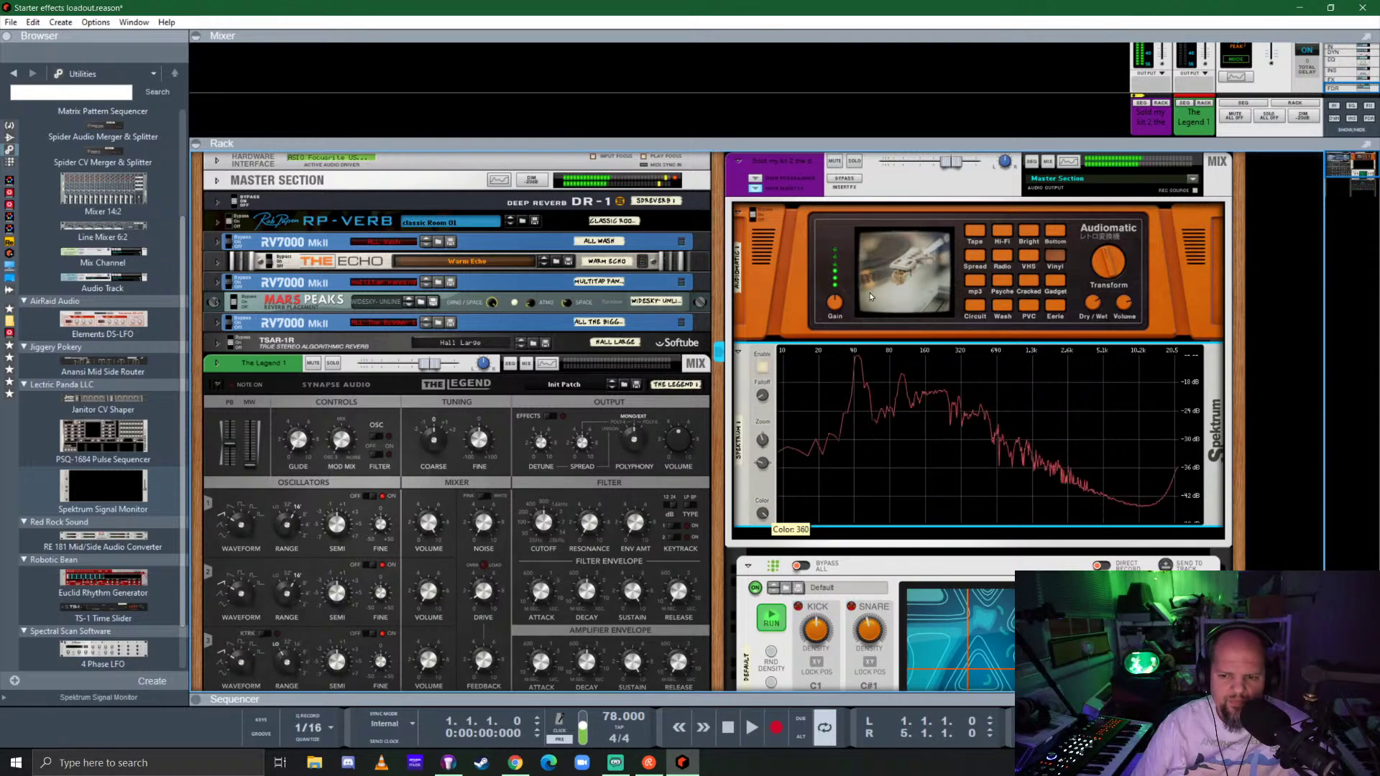
left_click_drag(870, 296, 801, 432)
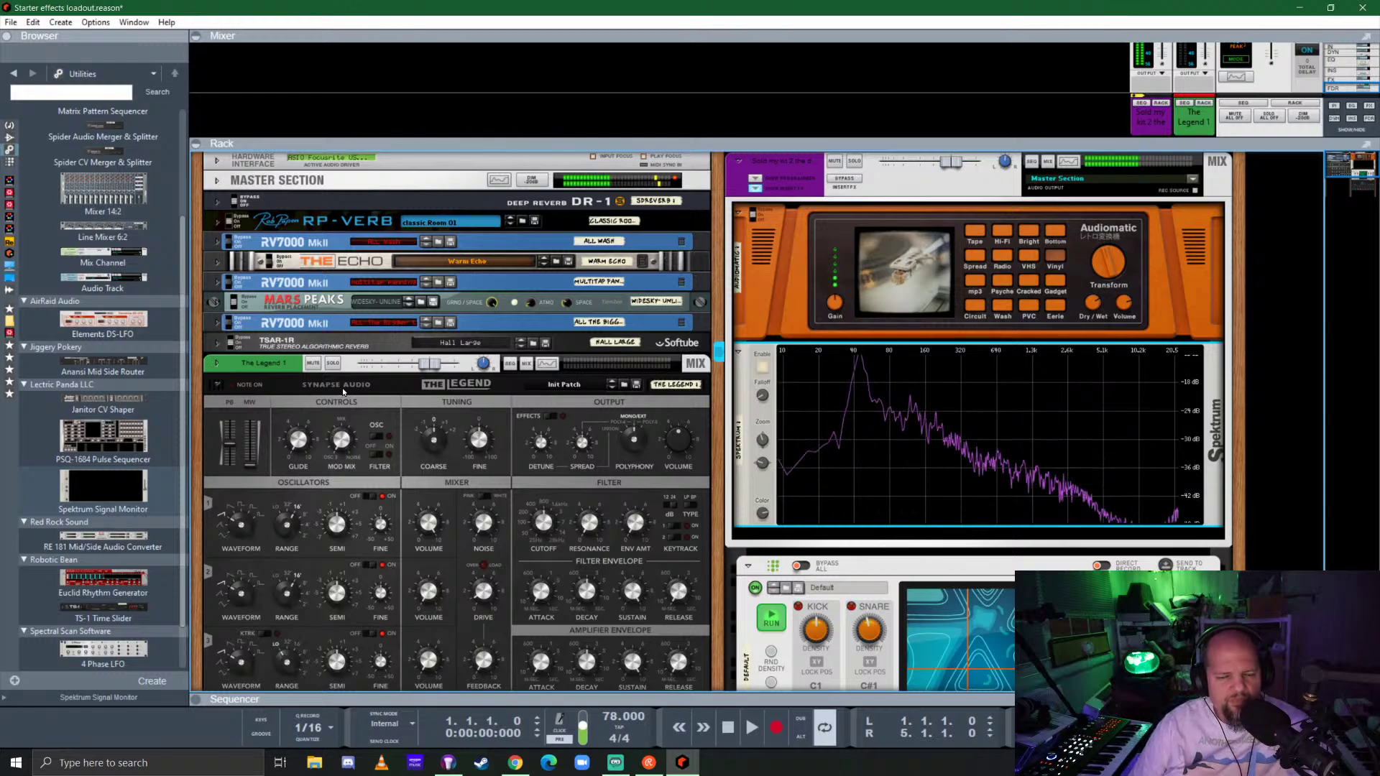
Add an Evolution Sequencer player to The Legend.
left_click(103, 442)
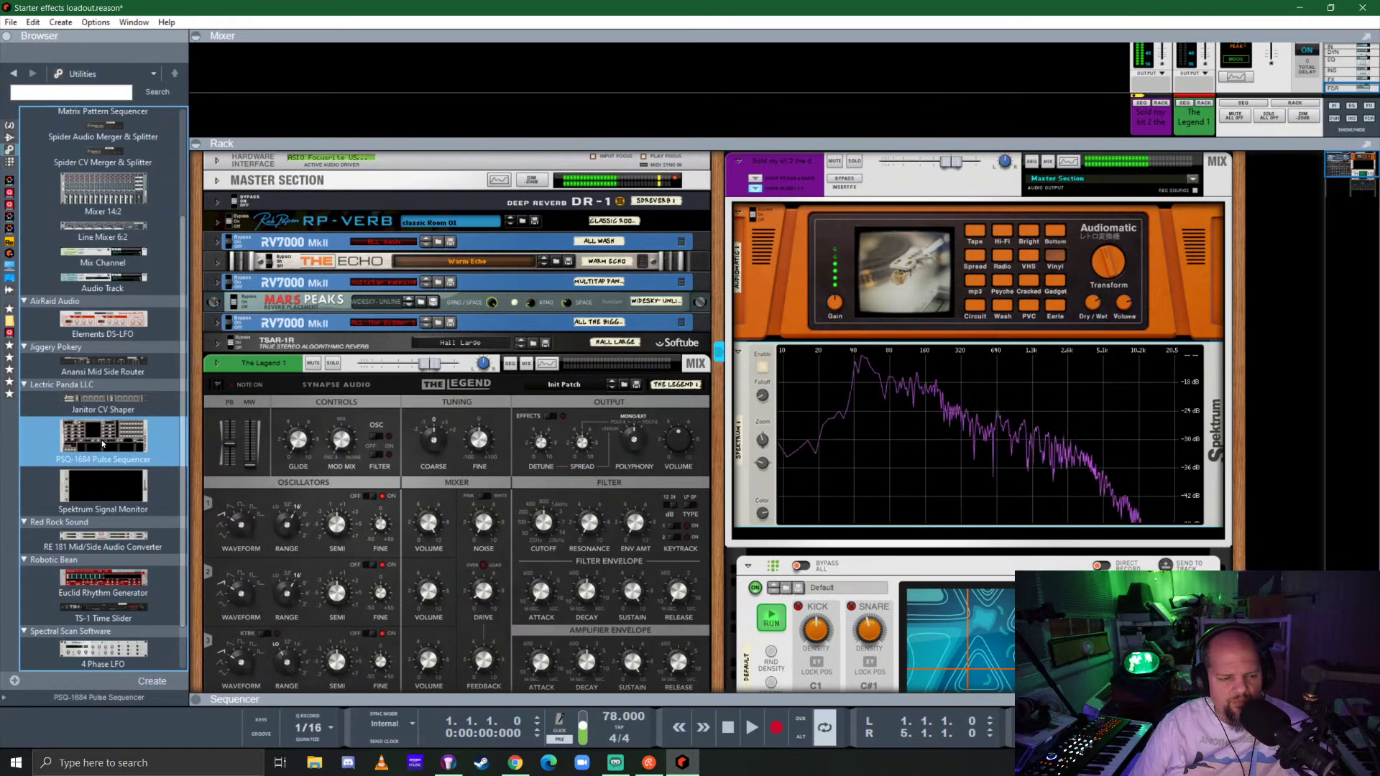
left_click(10, 162)
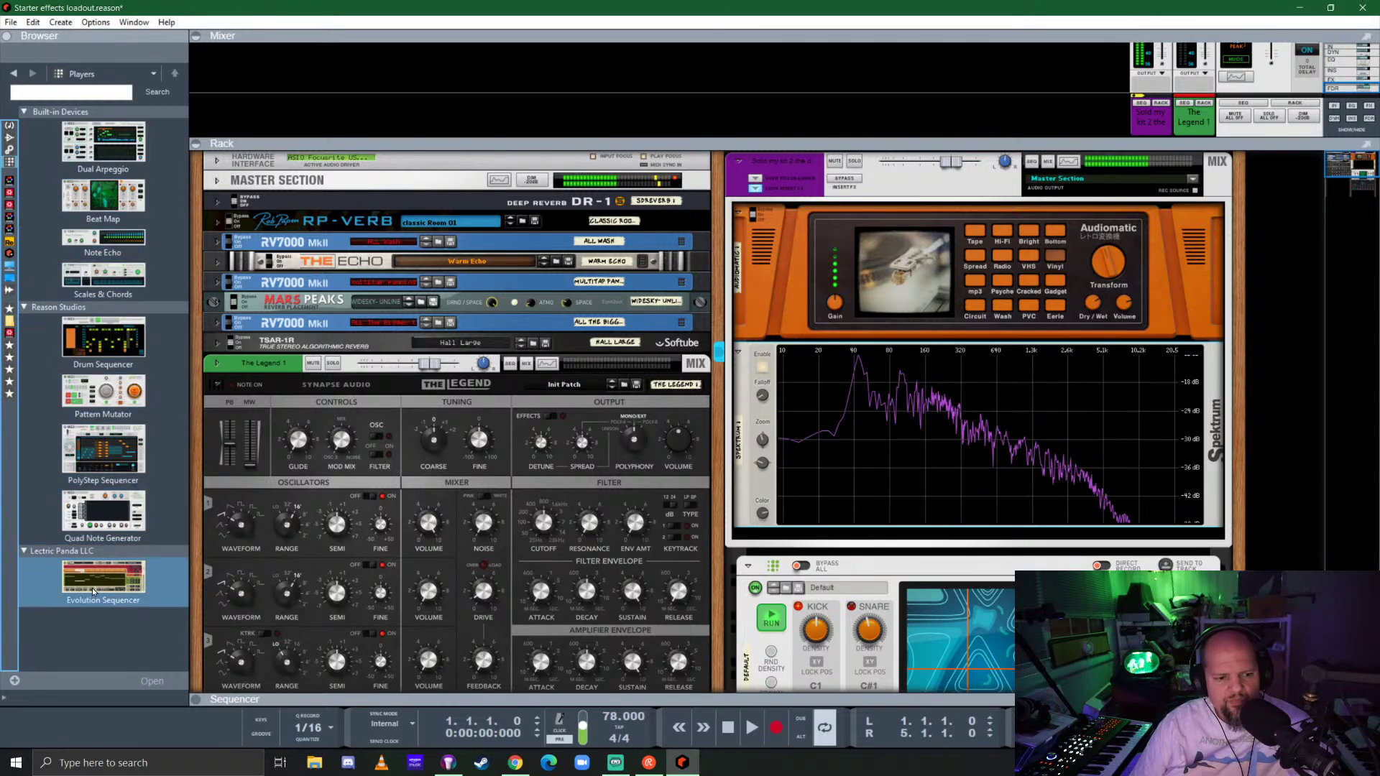
left_click_drag(92, 591, 456, 364)
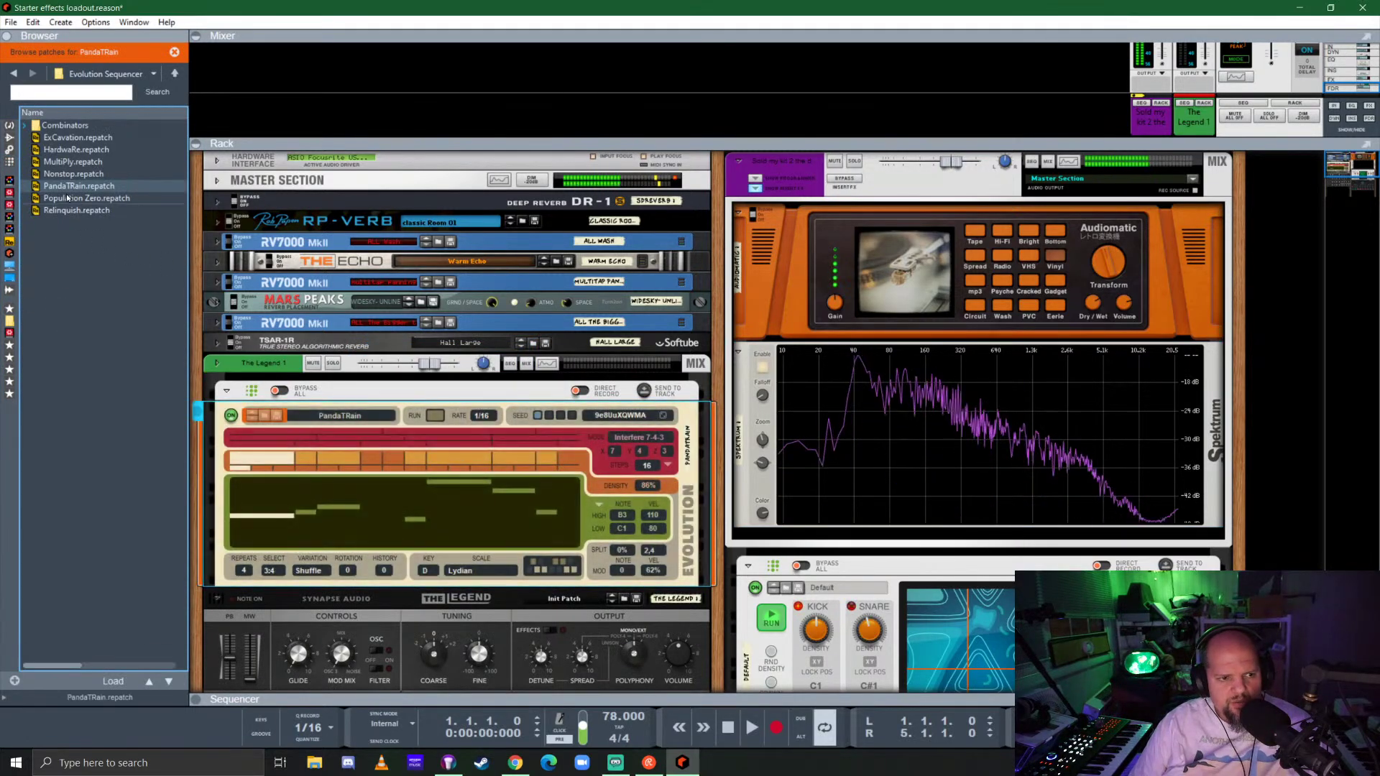
Add a Note Echo player between the Evolution Sequencer and The Legend, and switch it off.
left_click(9, 150)
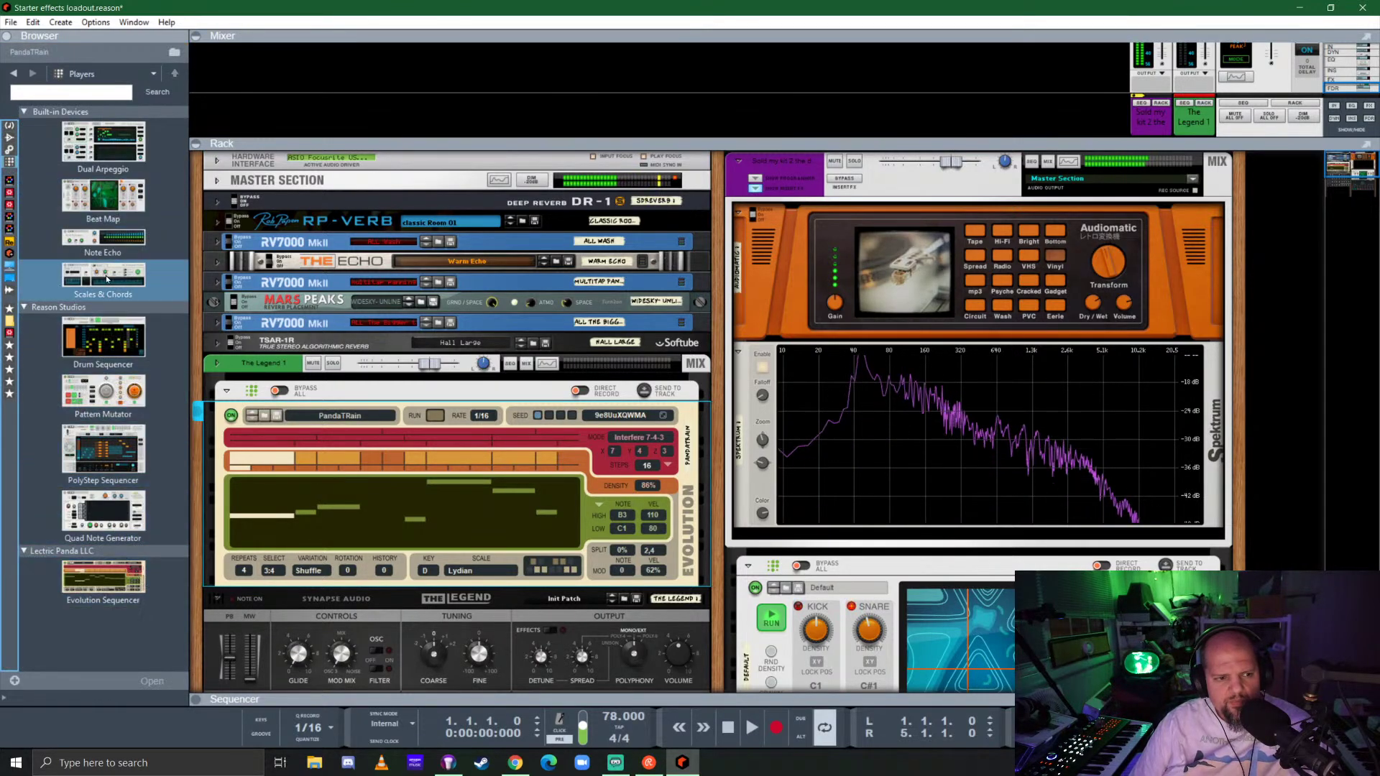
left_click_drag(103, 241, 411, 609)
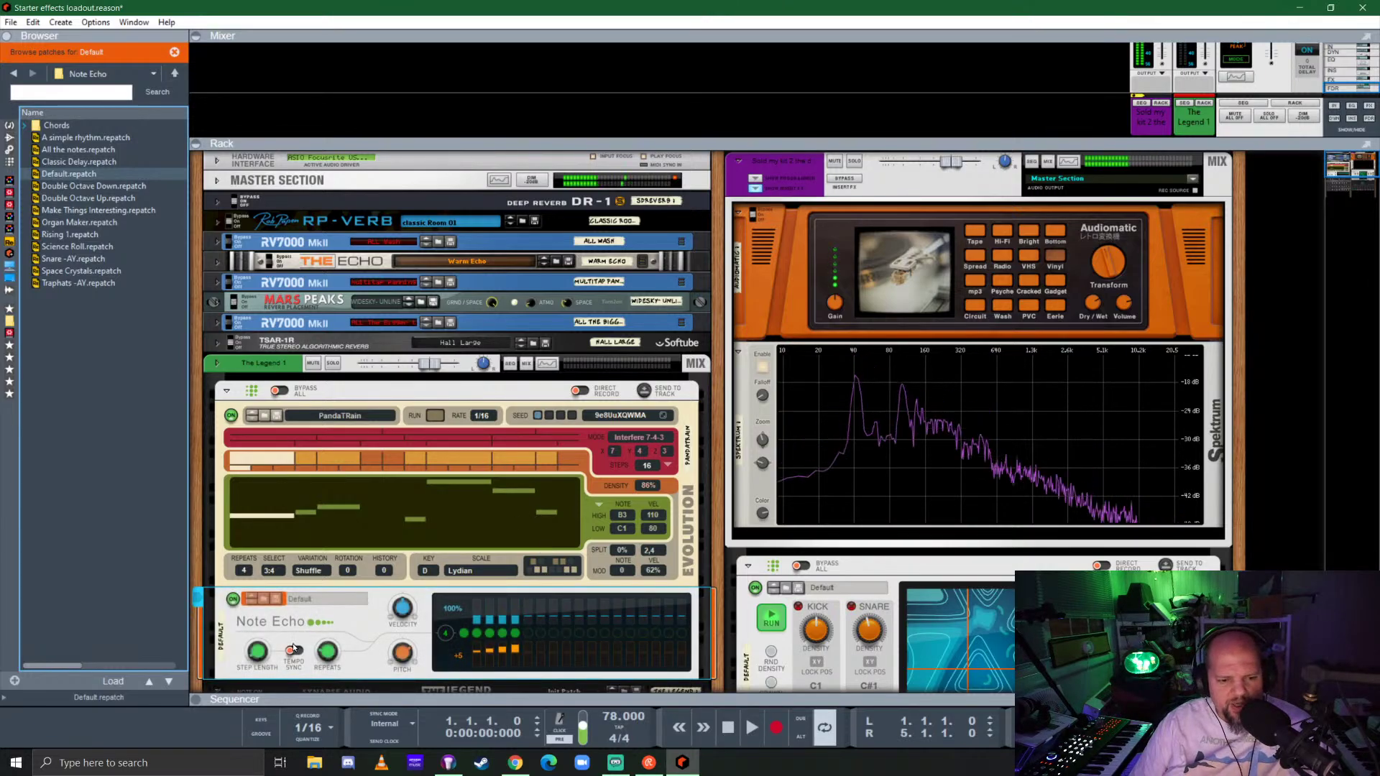
left_click(232, 599)
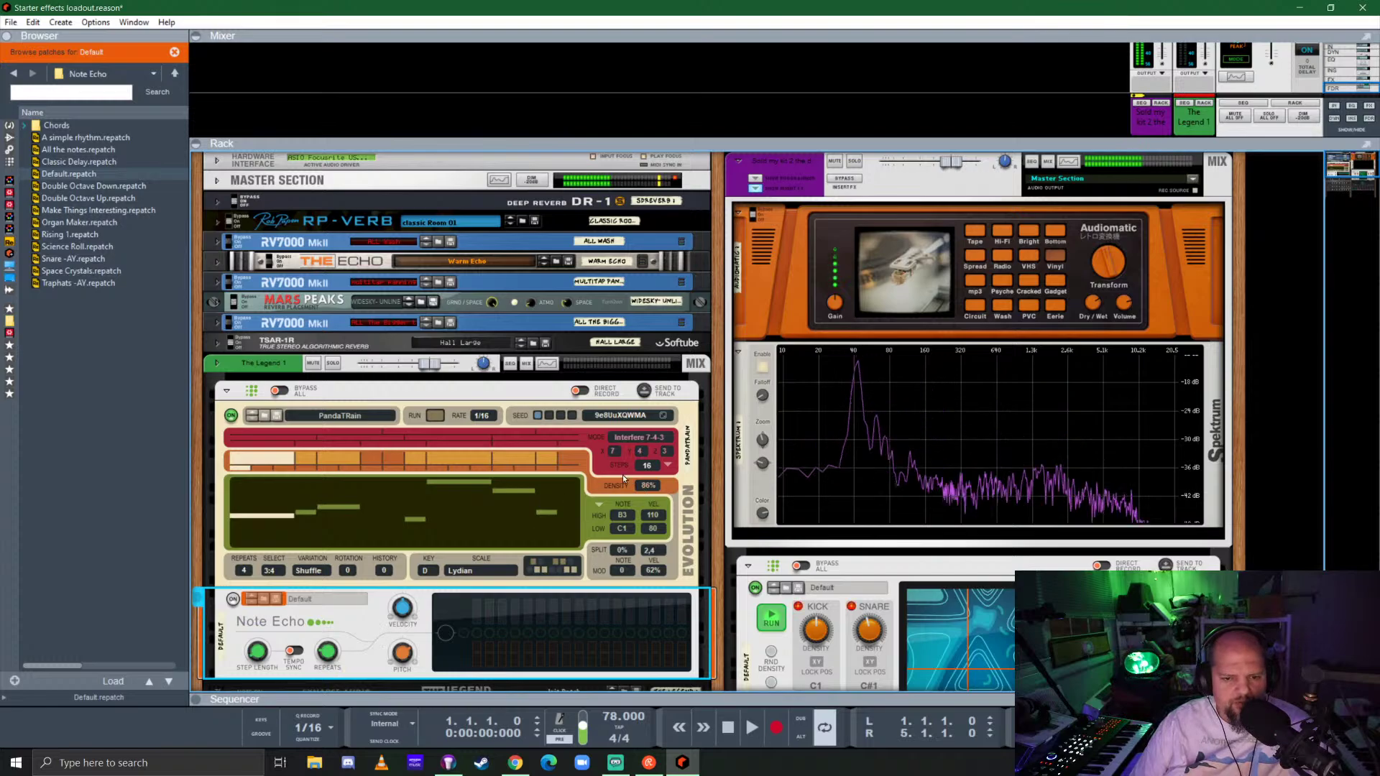
Set the Evolution Sequencer's rate to 1/32 and its number of steps to 64.
left_click(484, 417)
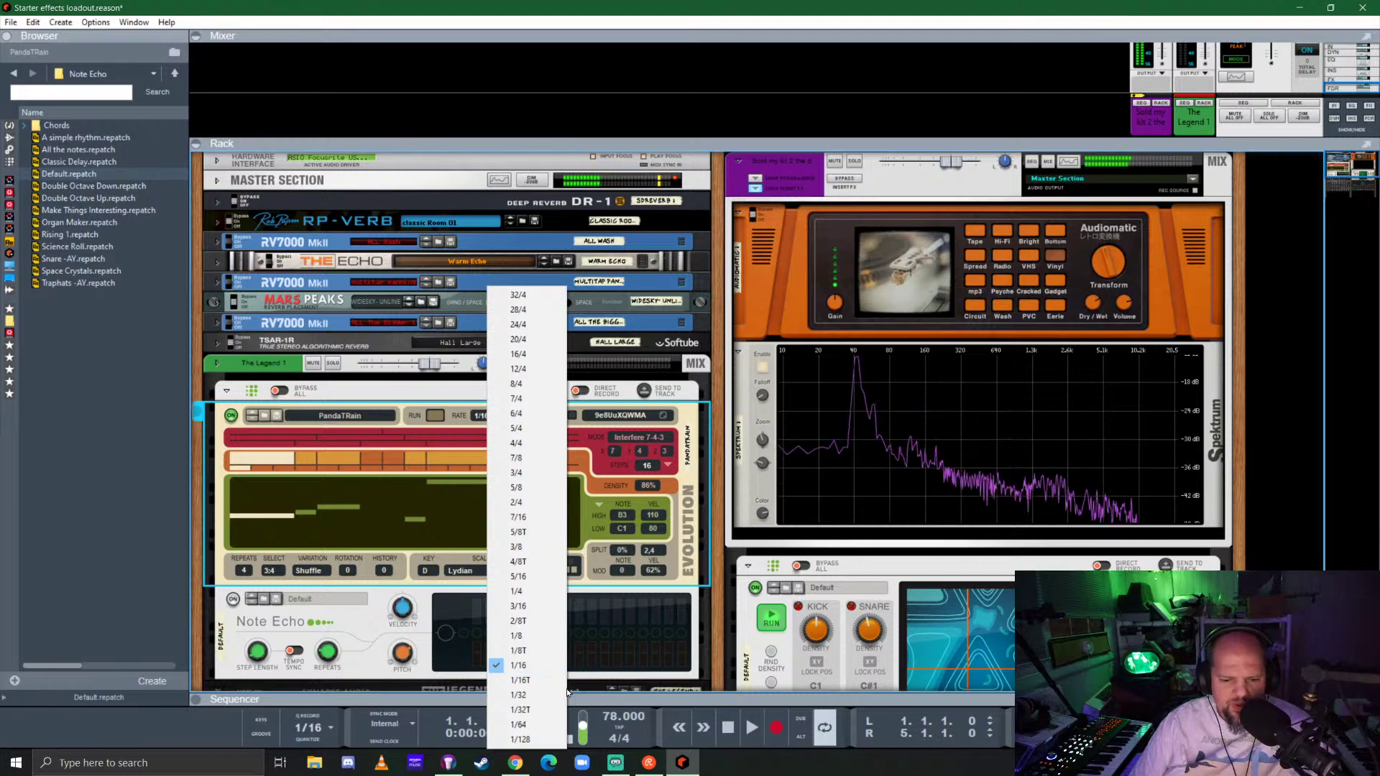
left_click(531, 701)
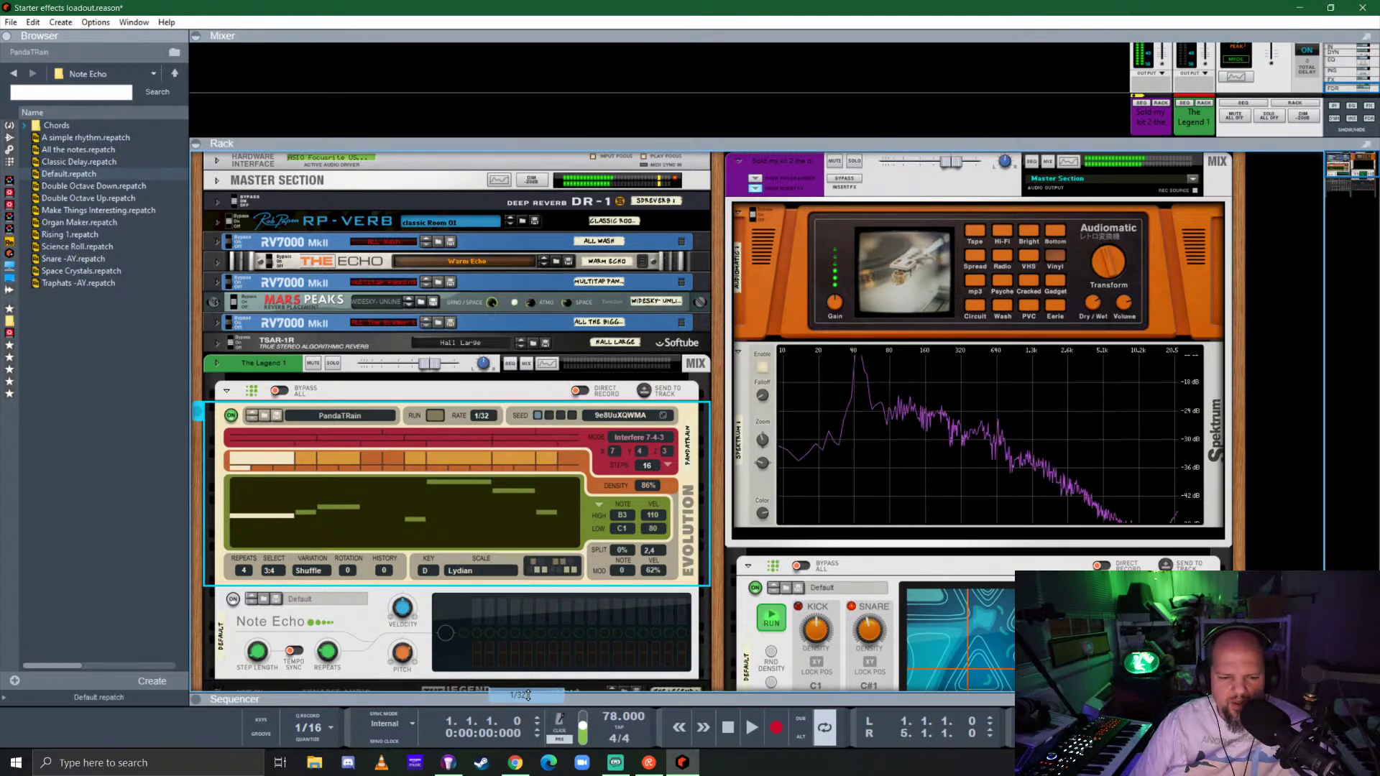
left_click(650, 467)
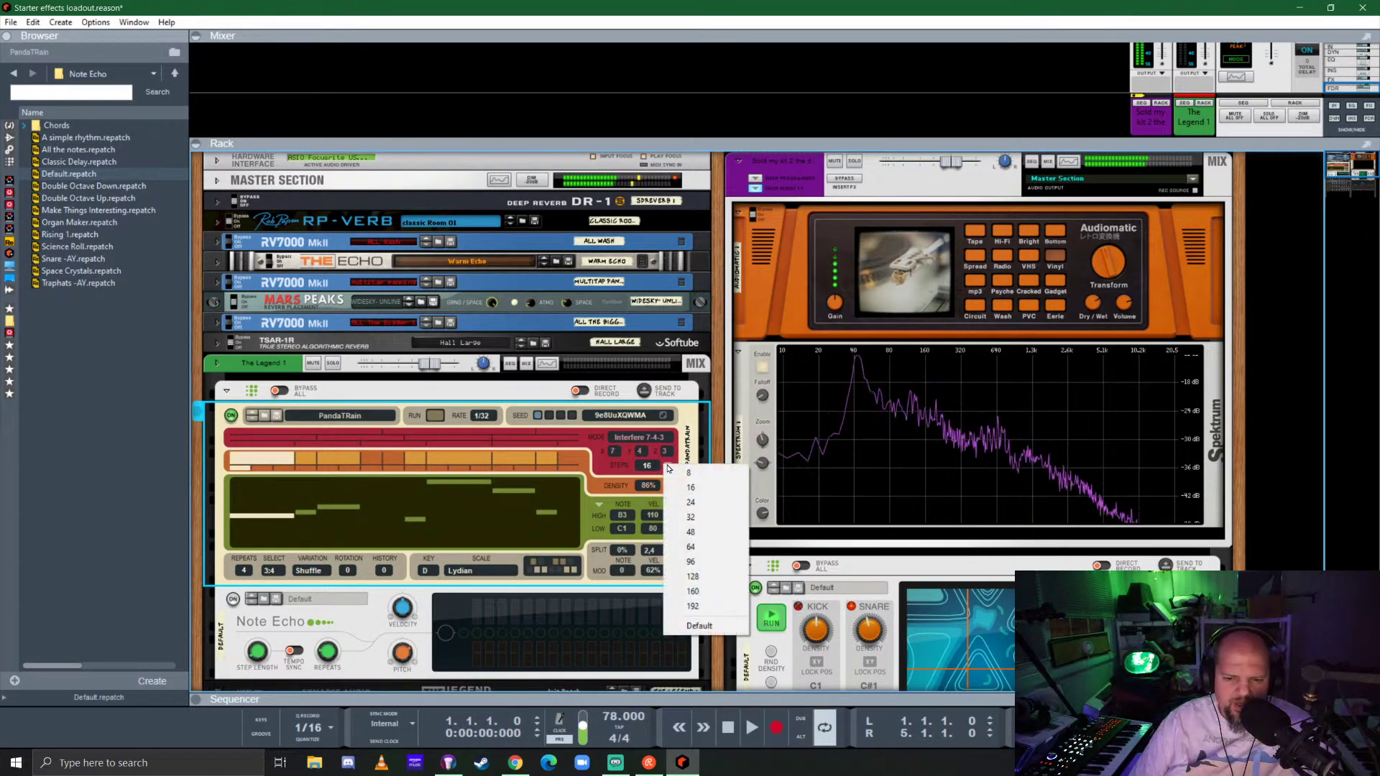
left_click(697, 549)
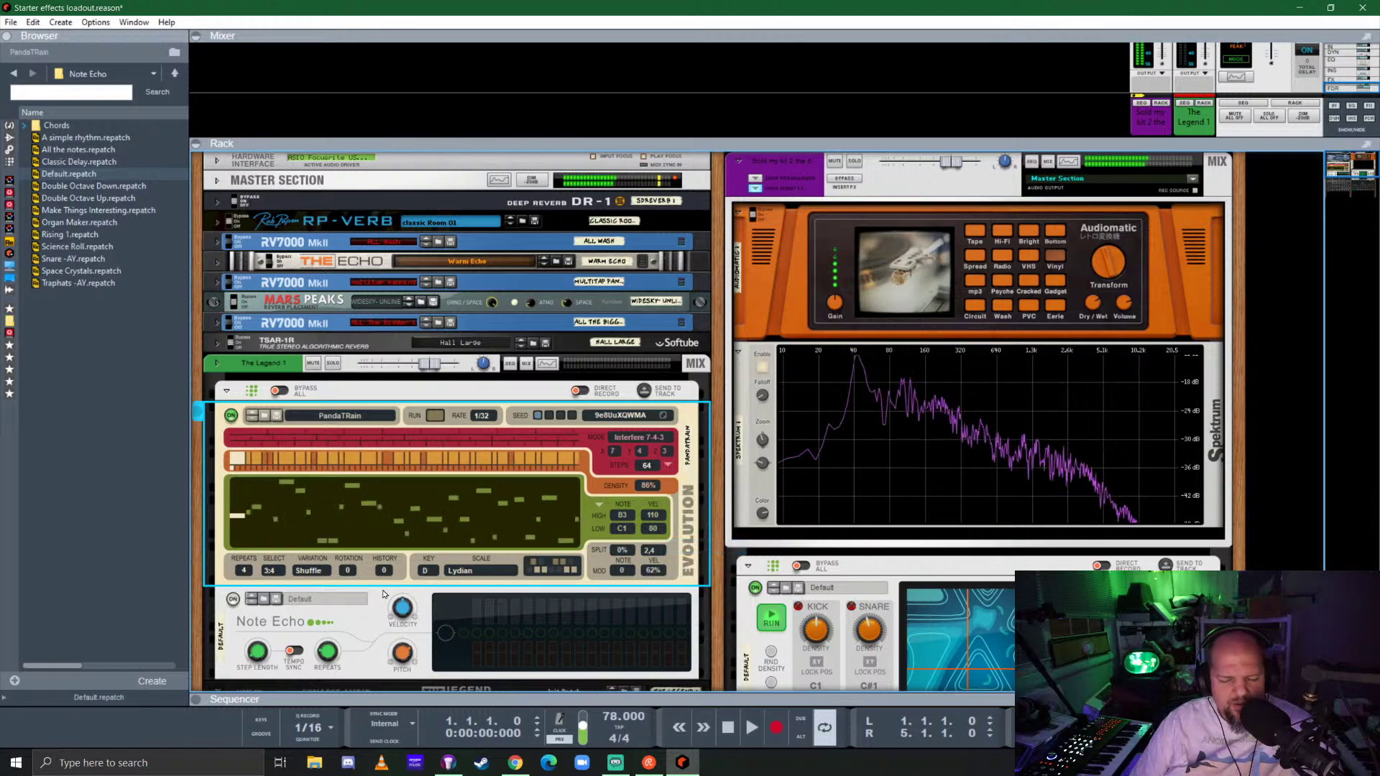
Set the Evolution Sequencer's repeats to 0 and the third value of its Interfere mode to 5.
left_click(245, 571)
left_click(248, 598)
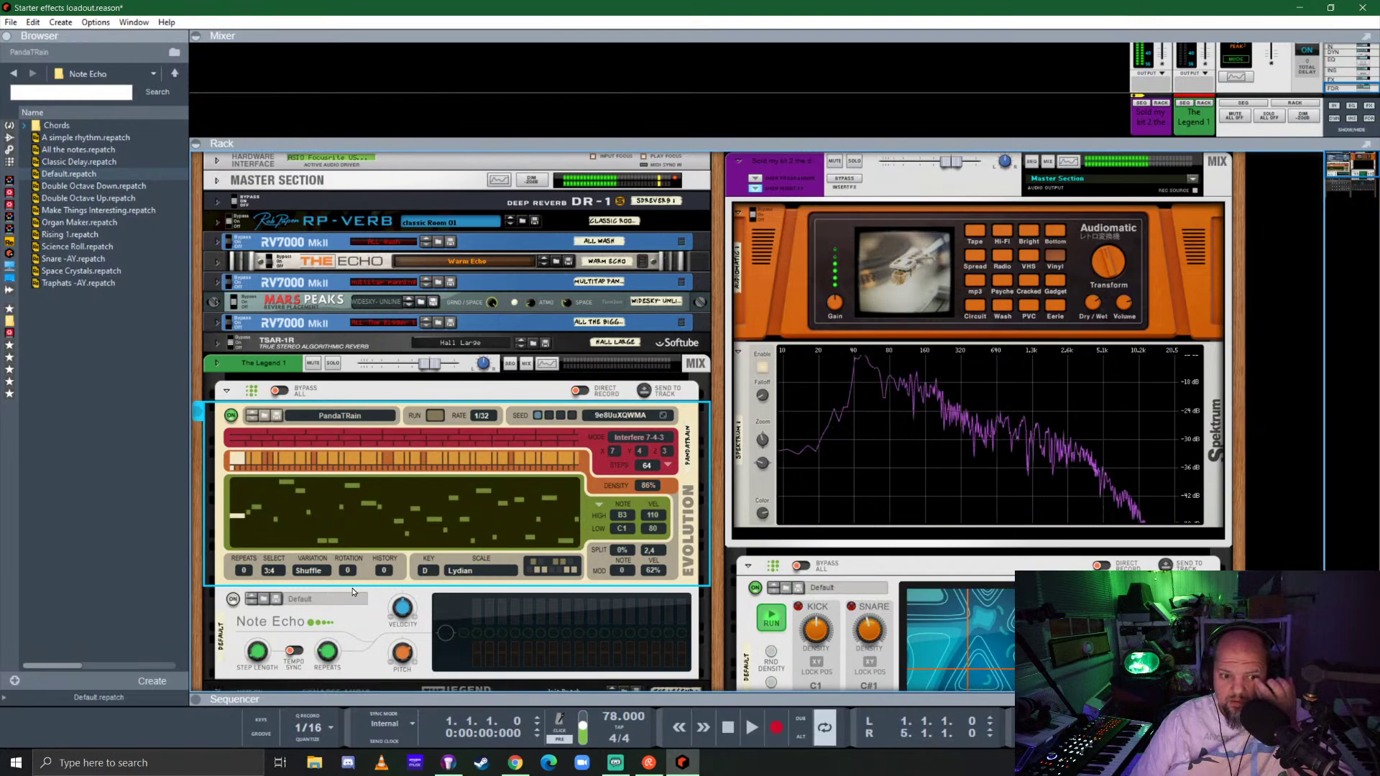
left_click(664, 451)
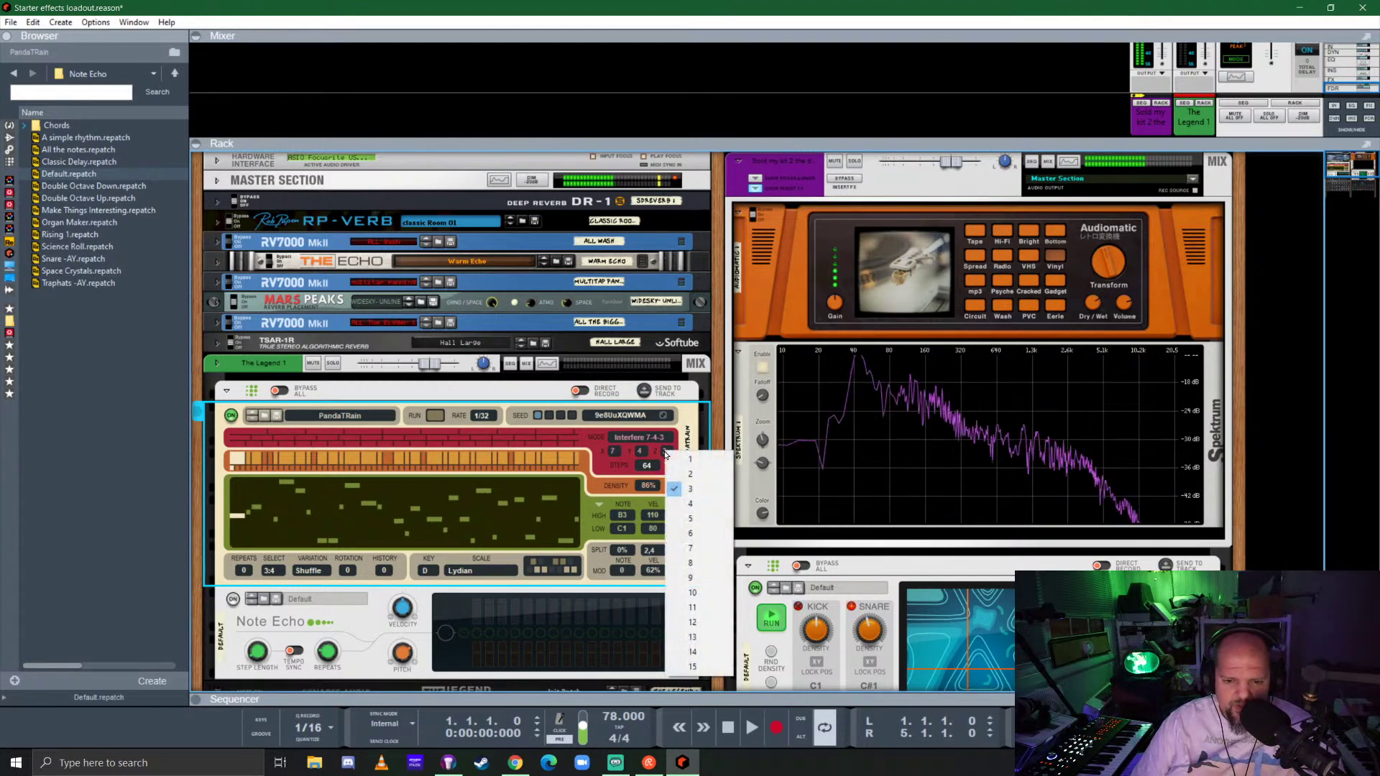
left_click(700, 518)
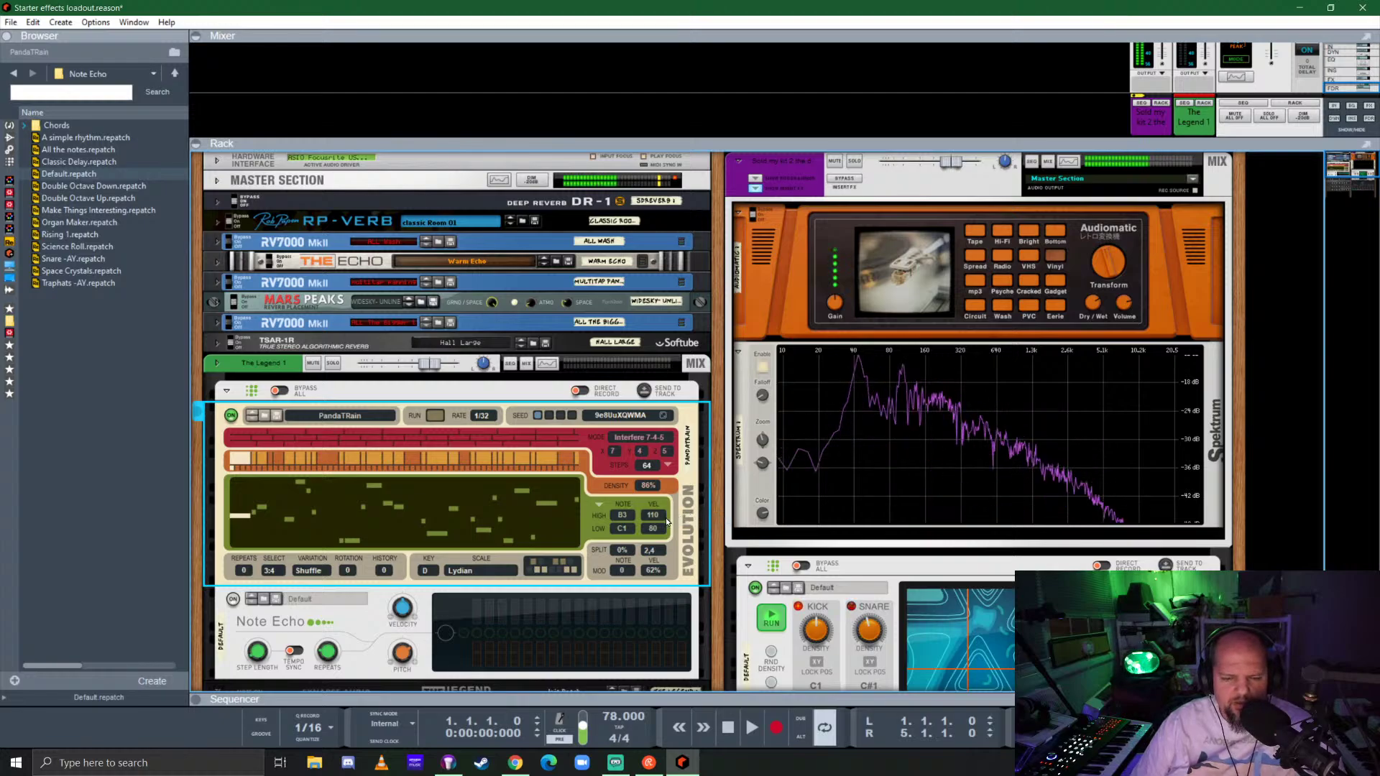
Try a custom scale in the Evolution Sequencer by switching individual scale notes.
left_click(536, 573)
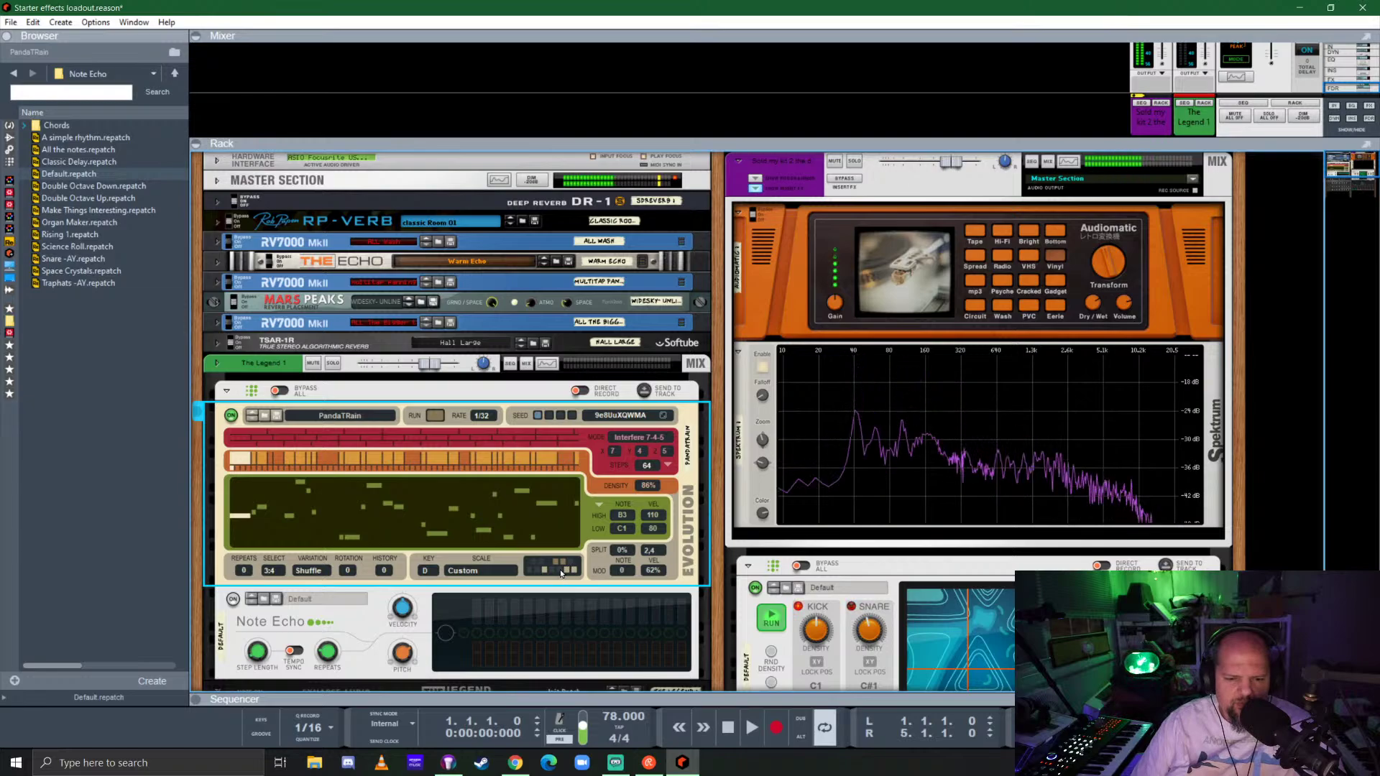
left_click(559, 570)
left_click(556, 564)
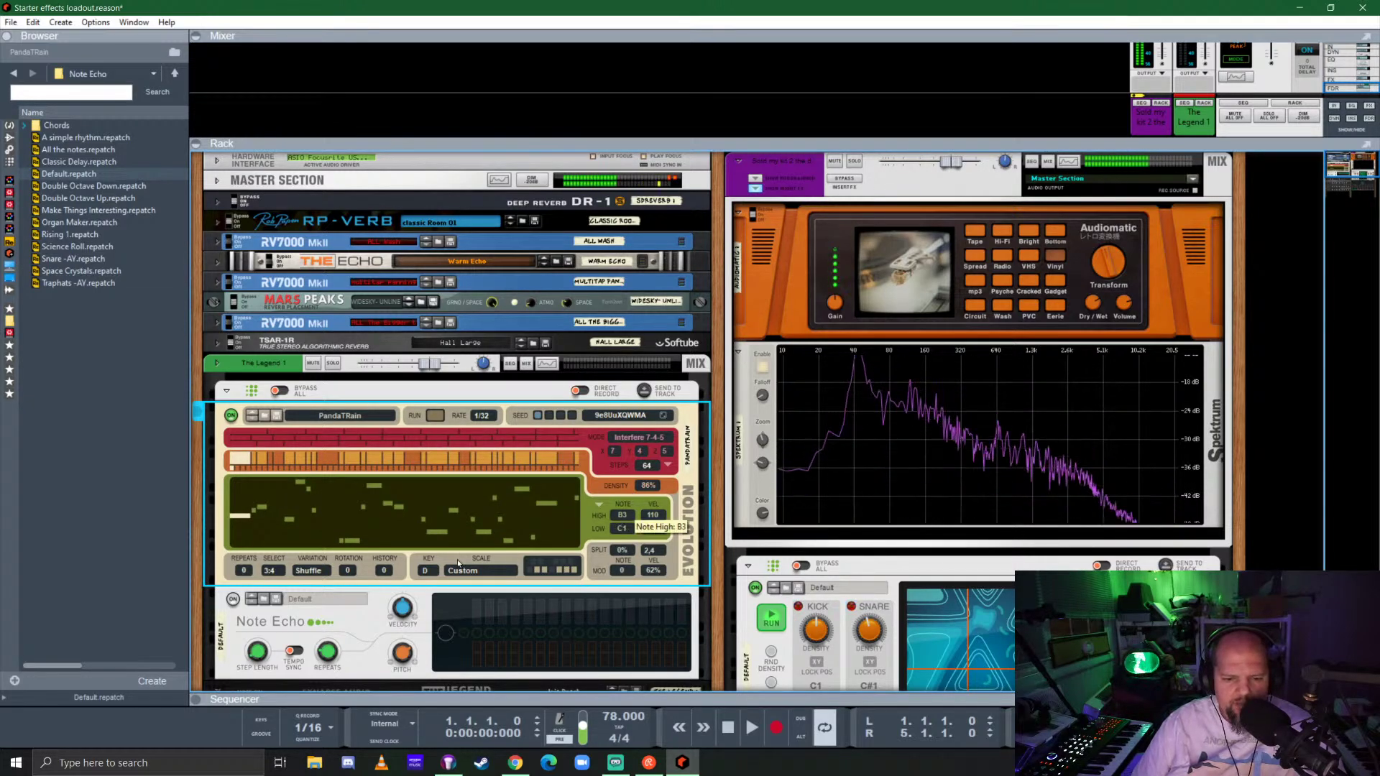
Set the Evolution Sequencer's key to E and its scale to Minor Pentatonic.
left_click(427, 571)
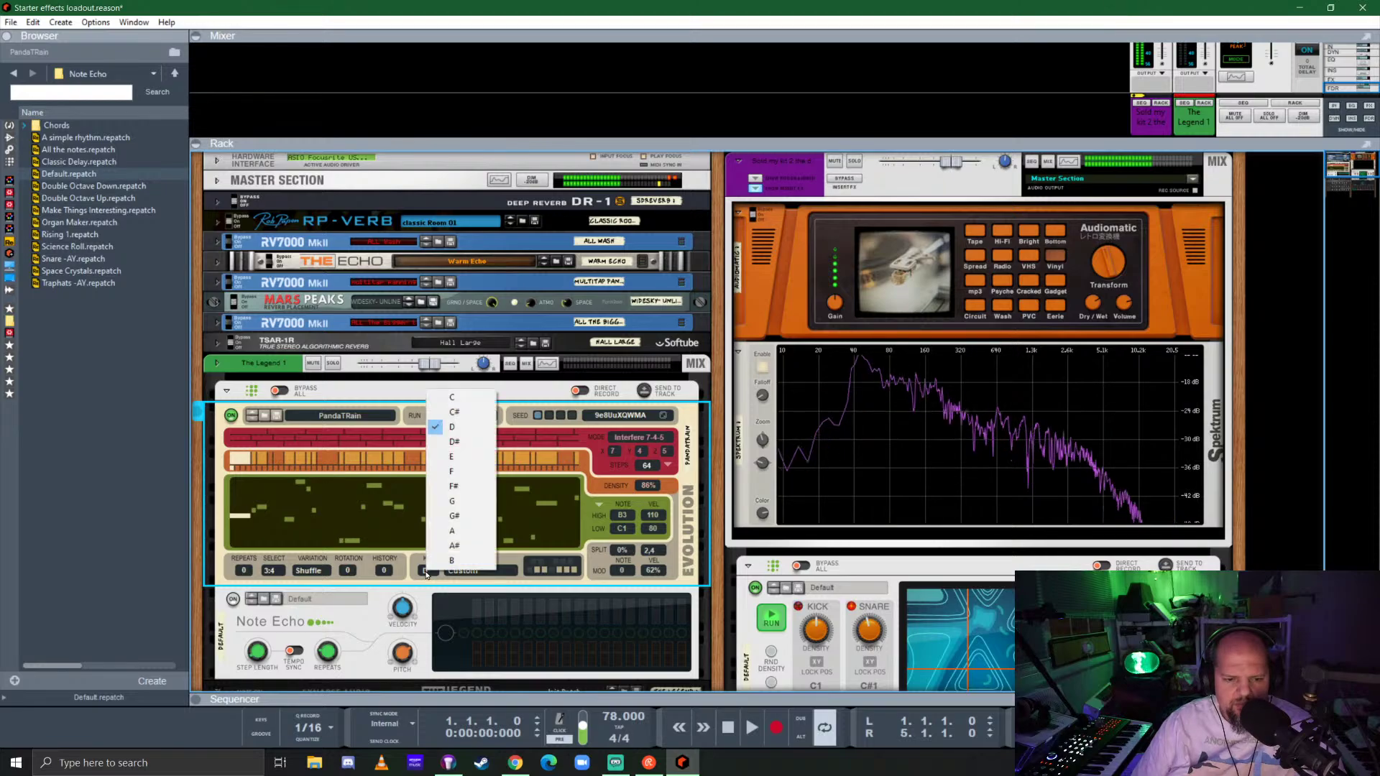
left_click(461, 456)
left_click(483, 571)
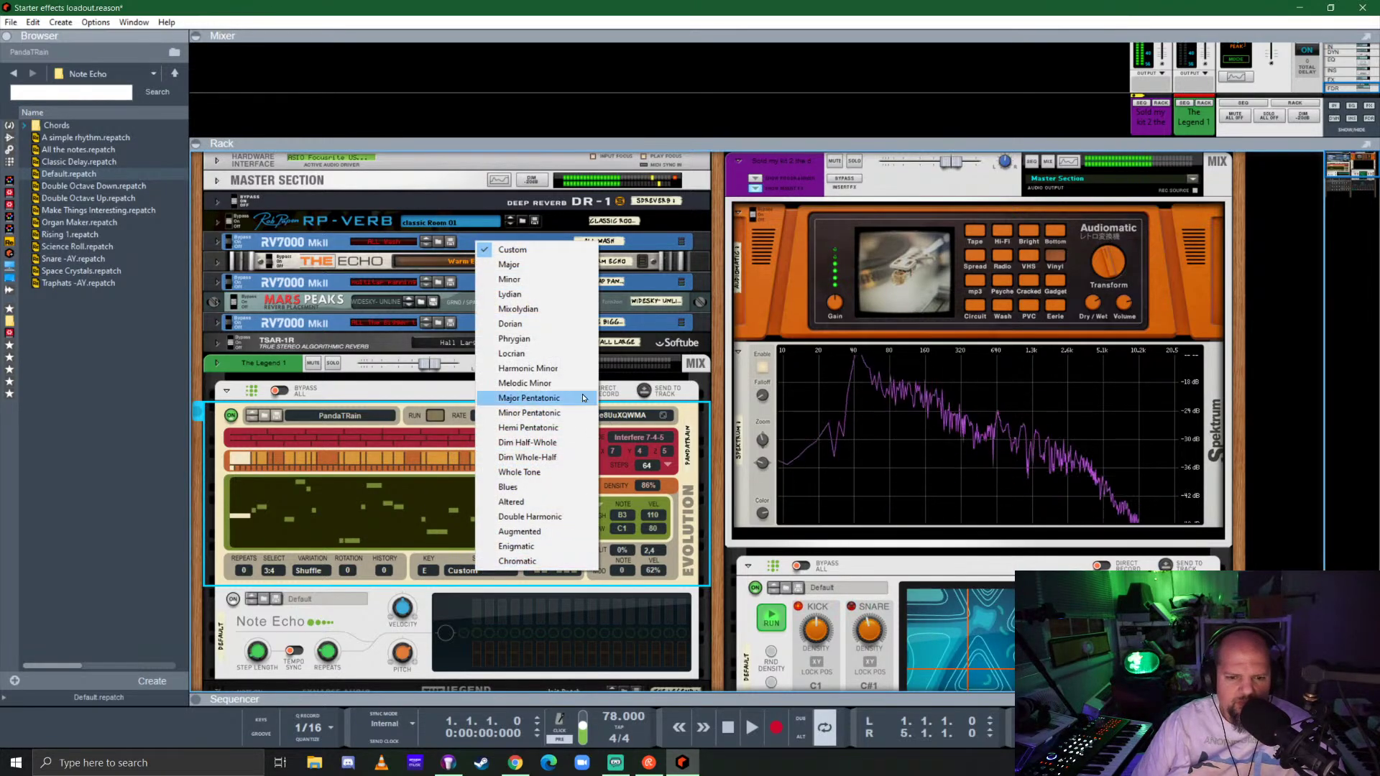
left_click(560, 414)
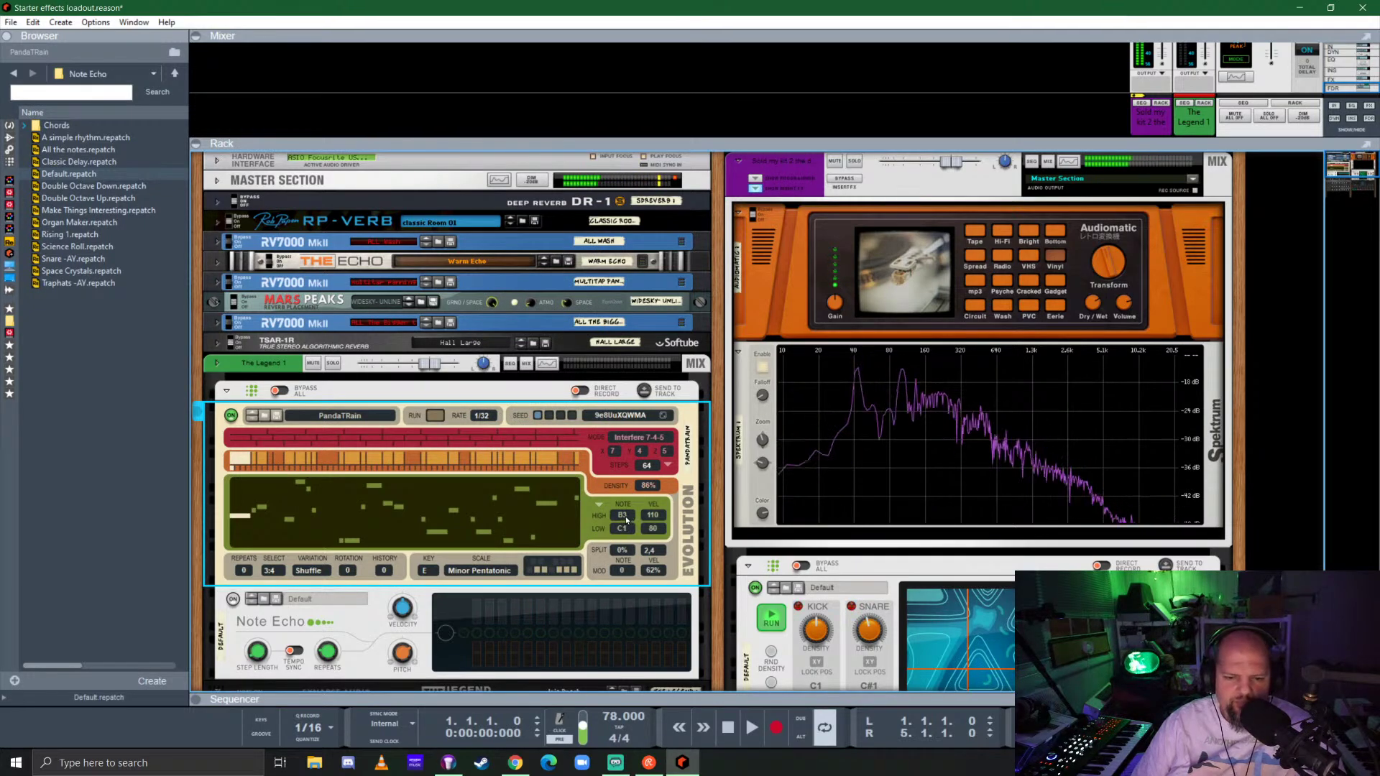
Set the Evolution Sequencer's note range to B3–D#5 and its velocity range to 57–122.
left_click_drag(626, 517, 637, 473)
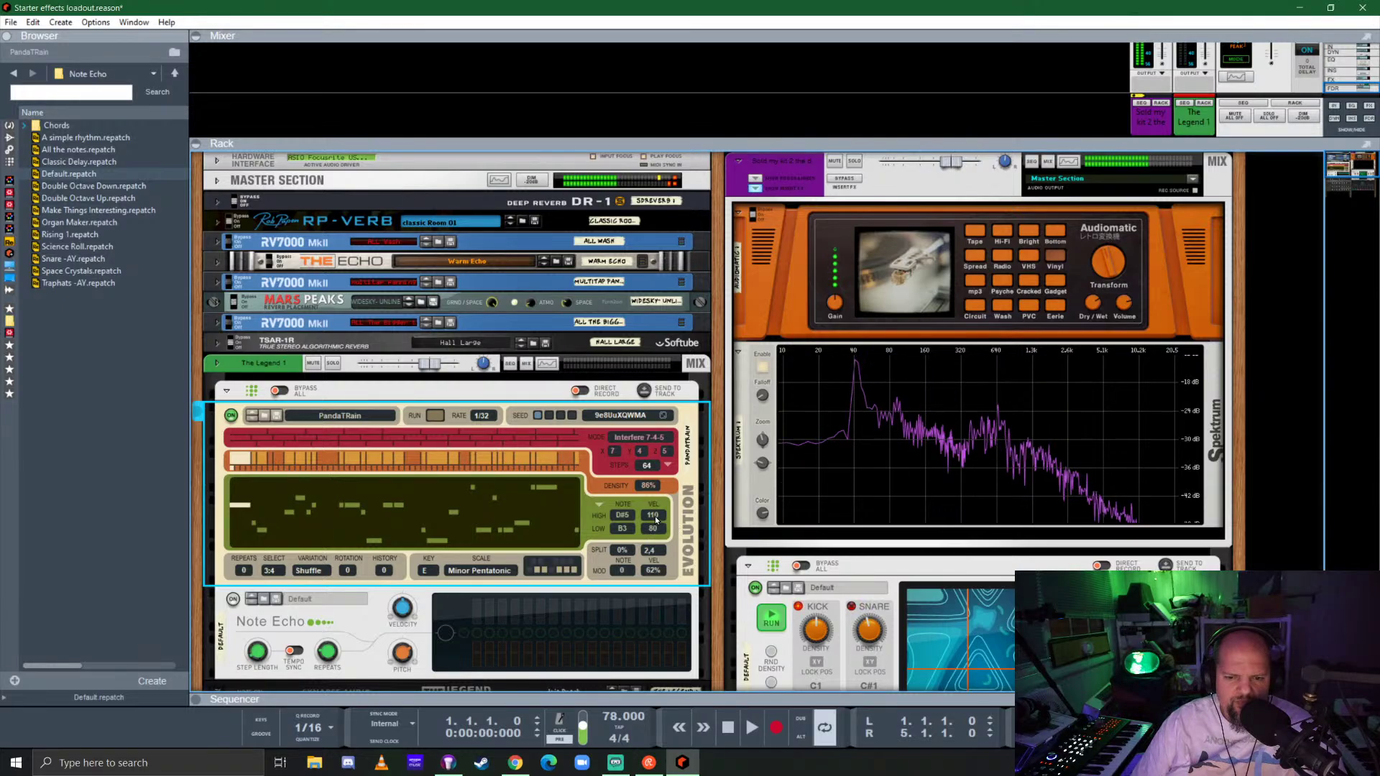
left_click_drag(655, 516, 667, 480)
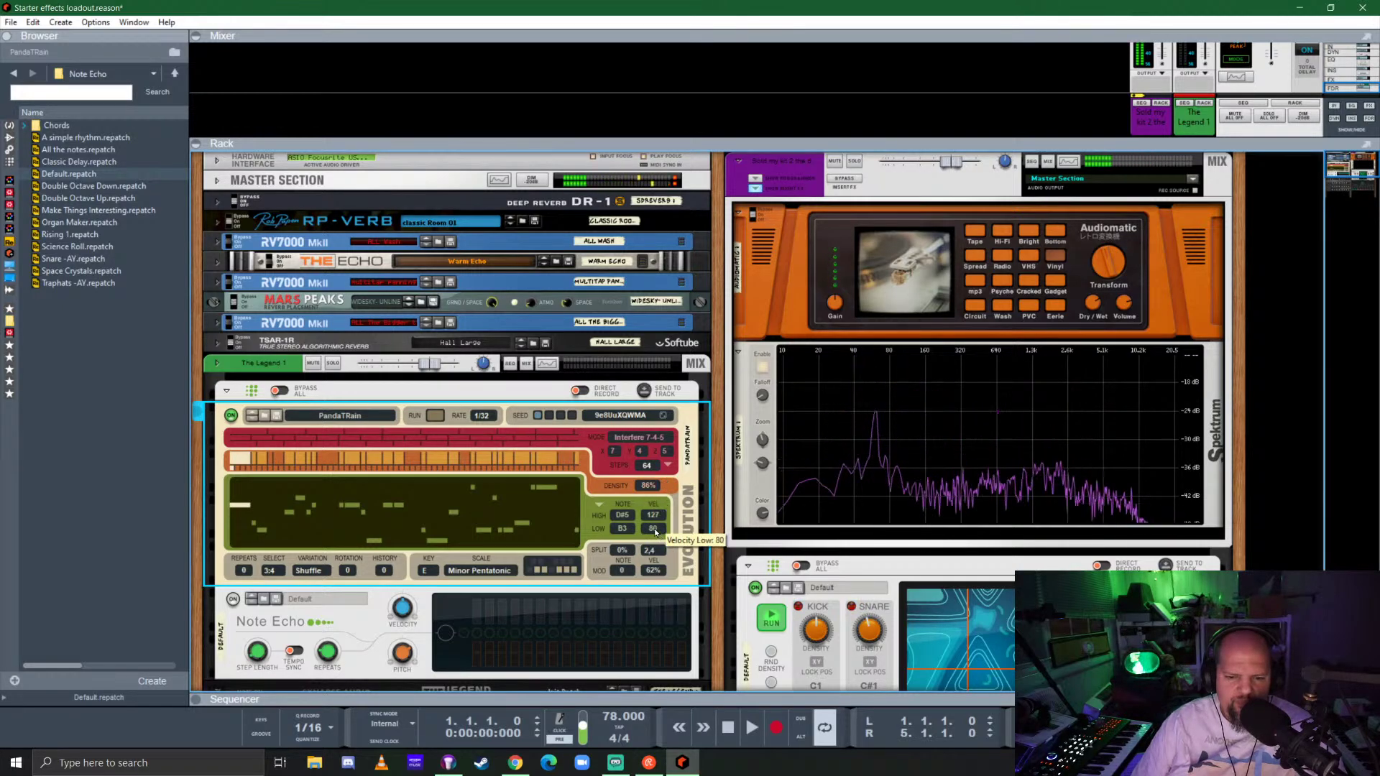
mouse_move(655, 528)
left_mouse_down()
mouse_move(656, 568)
mouse_move(663, 531)
left_mouse_up()
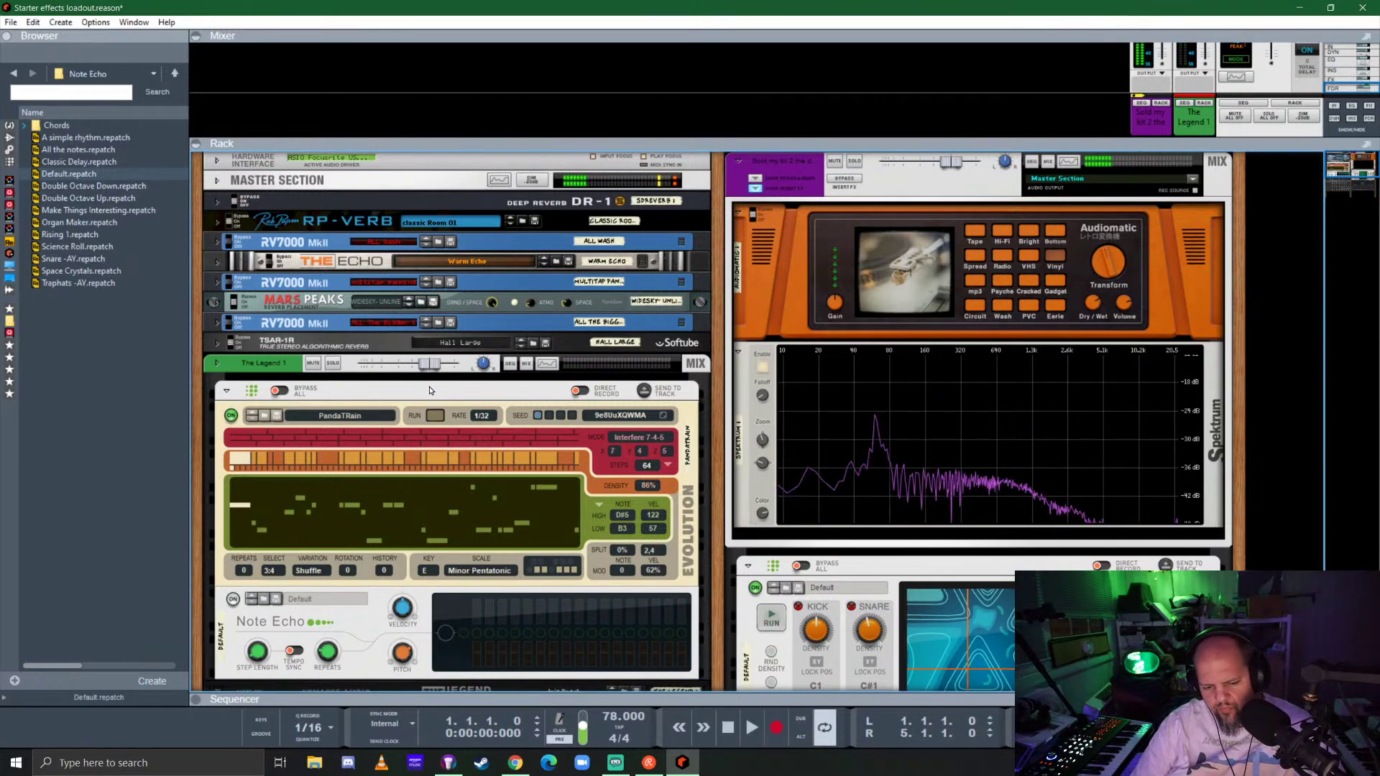
Start playback and set the Evolution Sequencer's repeats to 4 and history to 1.
key("space")
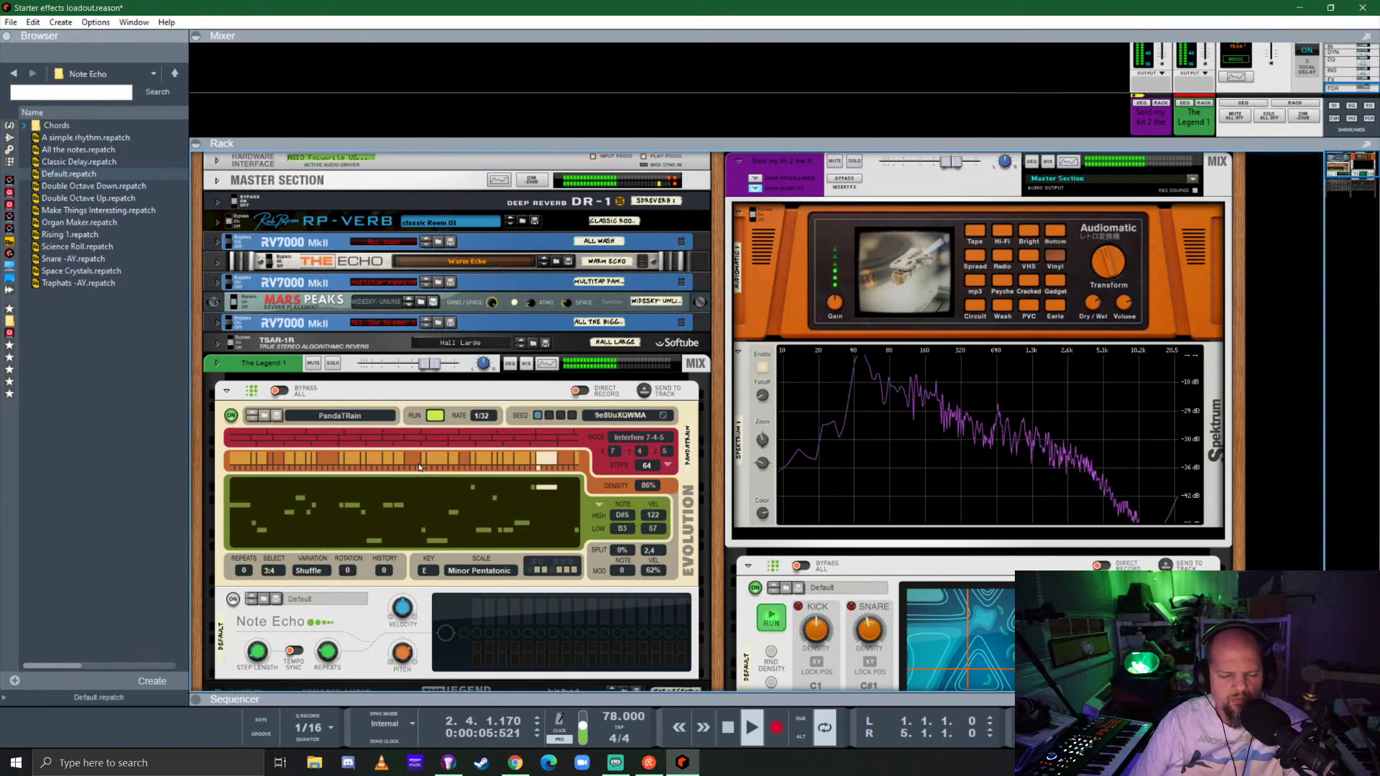
scroll(432, 403, "down", 6)
scroll(441, 424, "down", 2)
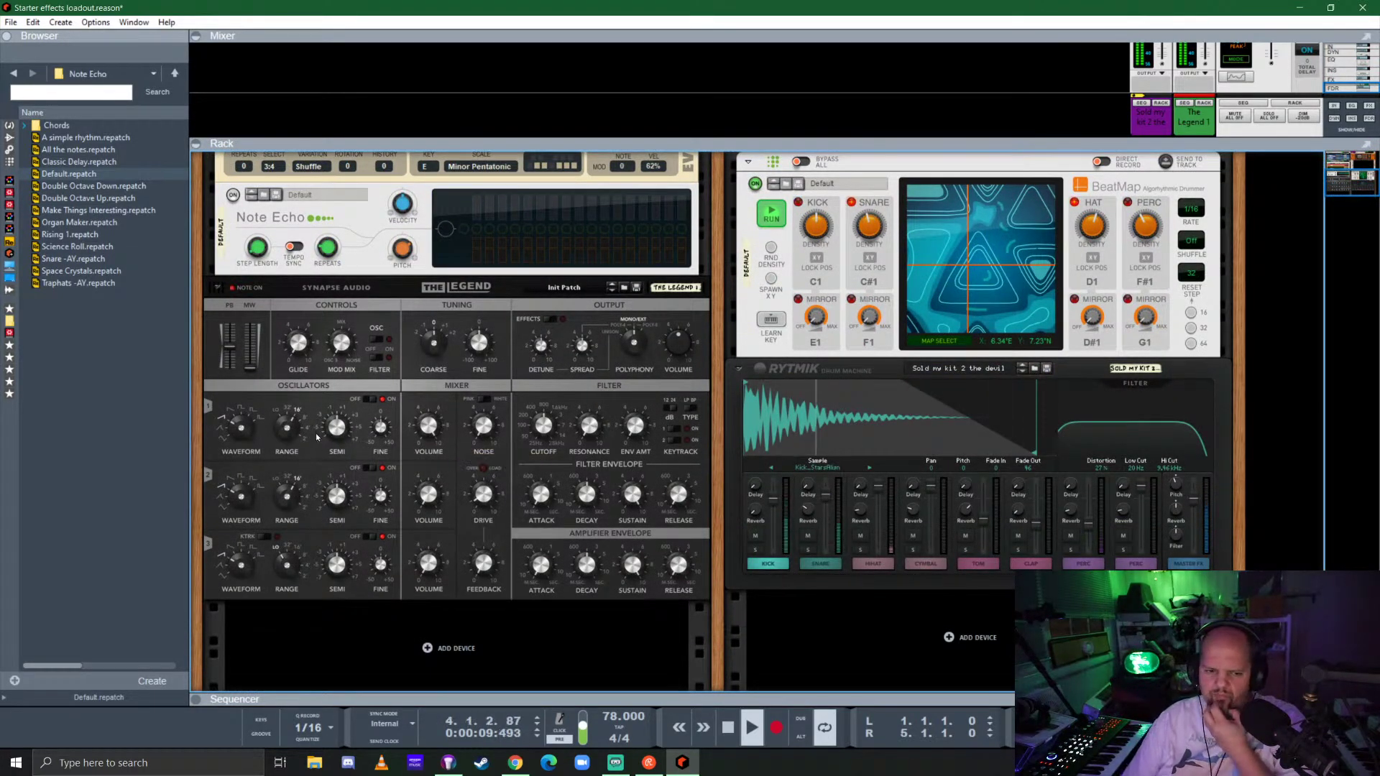
scroll(403, 313, "up", 4)
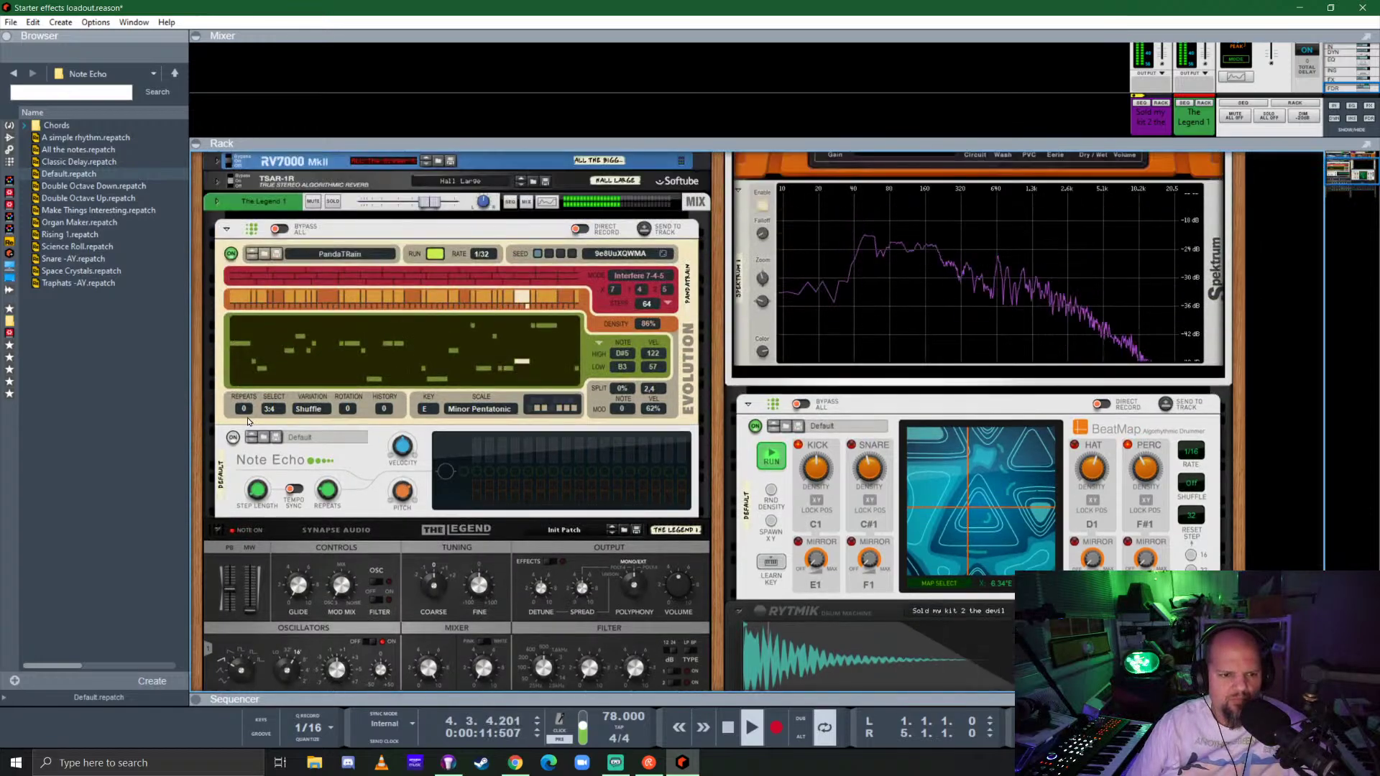
left_click_drag(248, 413, 256, 407)
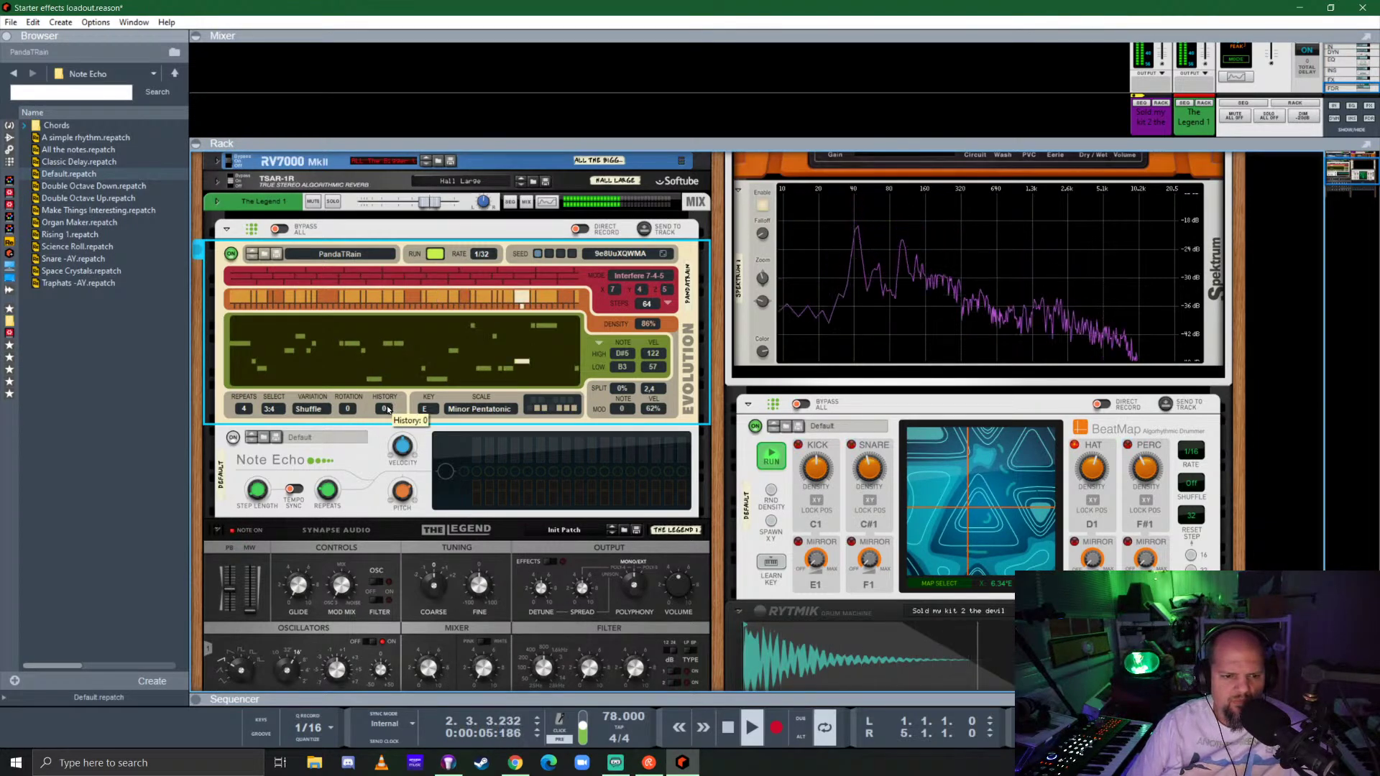
scroll(386, 410, "up", 1)
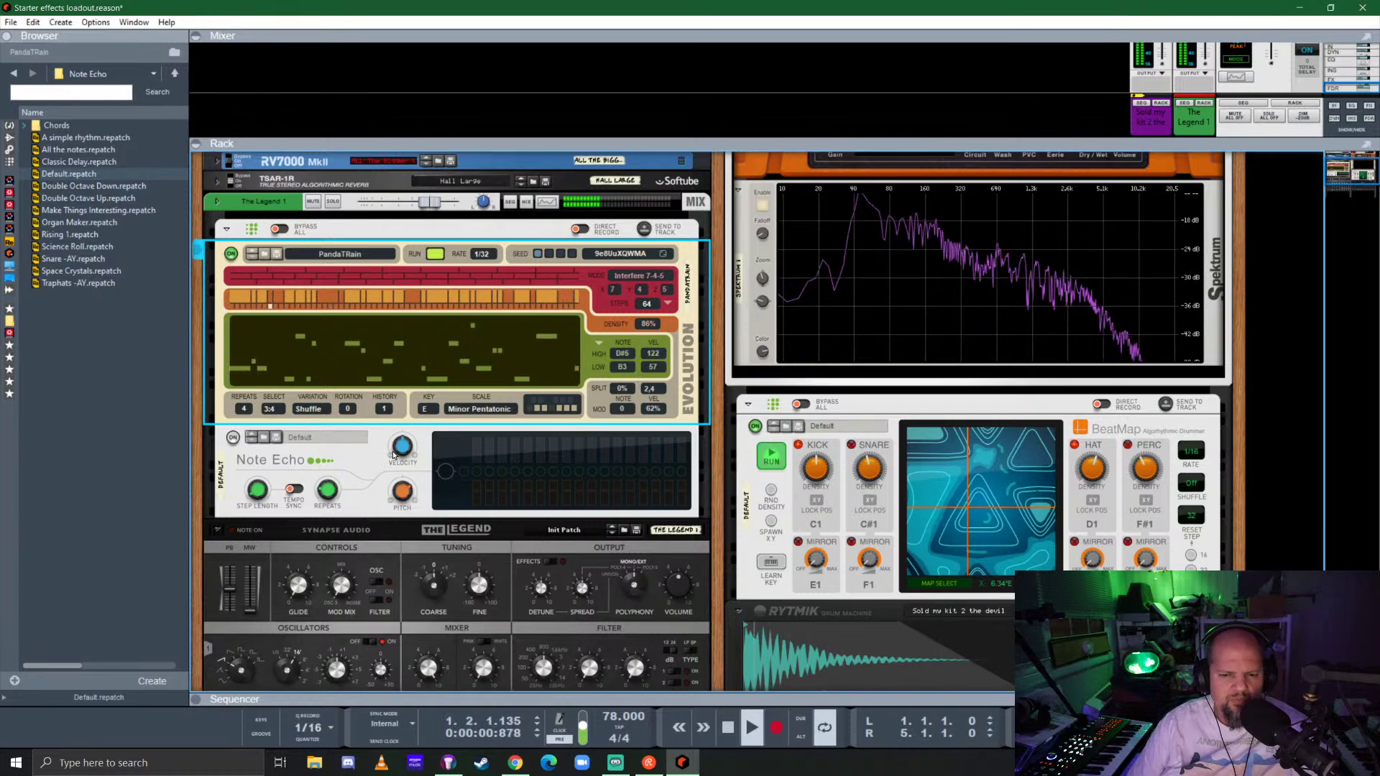
Try the sine waveform on The Legend's oscillators.
mouse_move(393, 454)
scroll(393, 455, "down", 4)
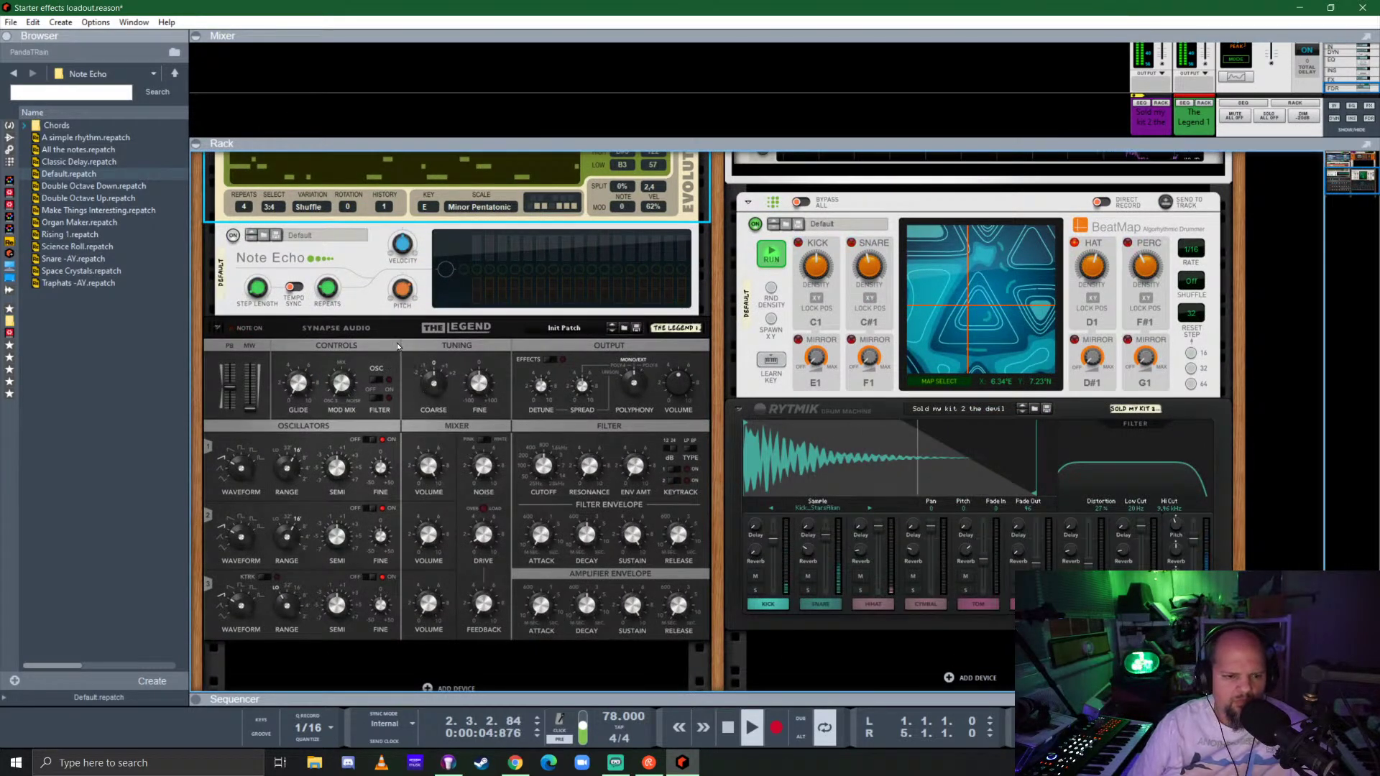
left_click(372, 396)
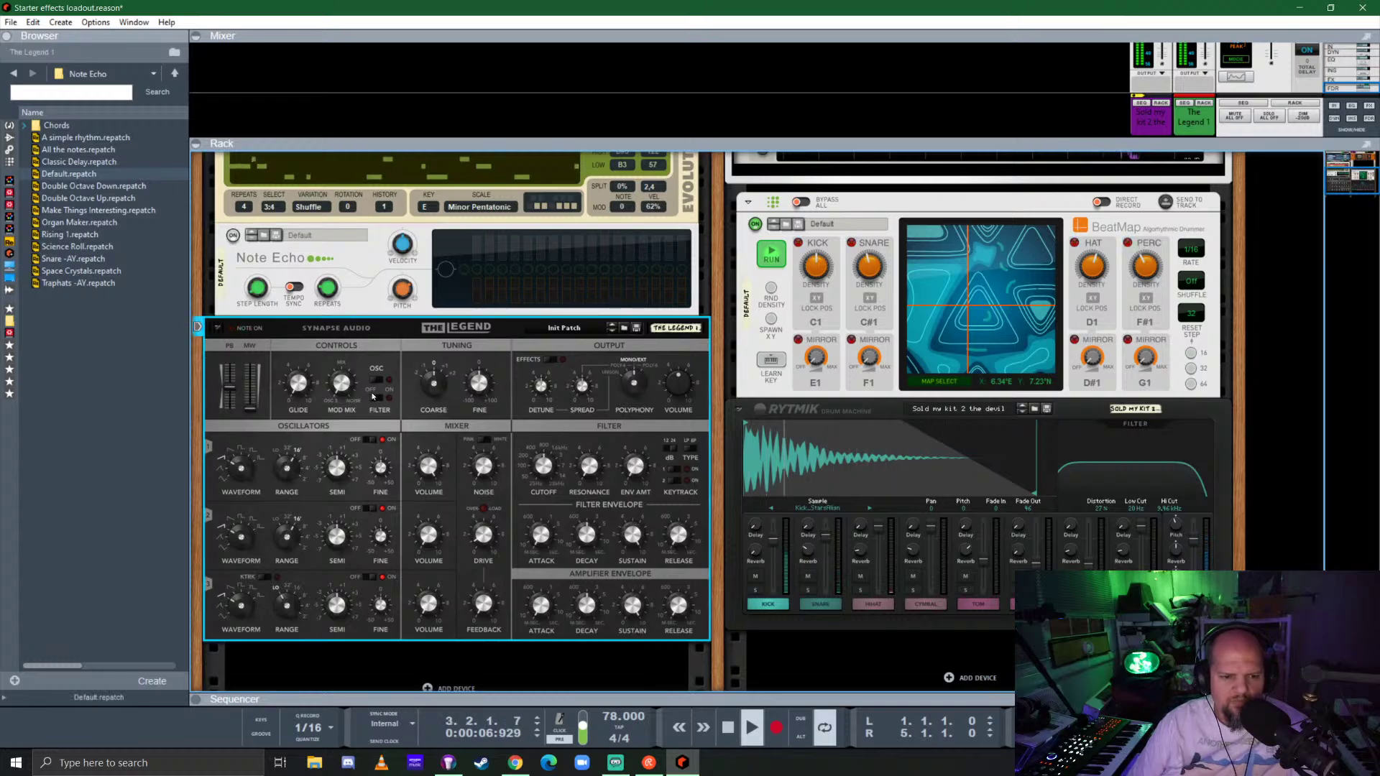
left_click_drag(242, 467, 242, 478)
left_click_drag(241, 536, 241, 548)
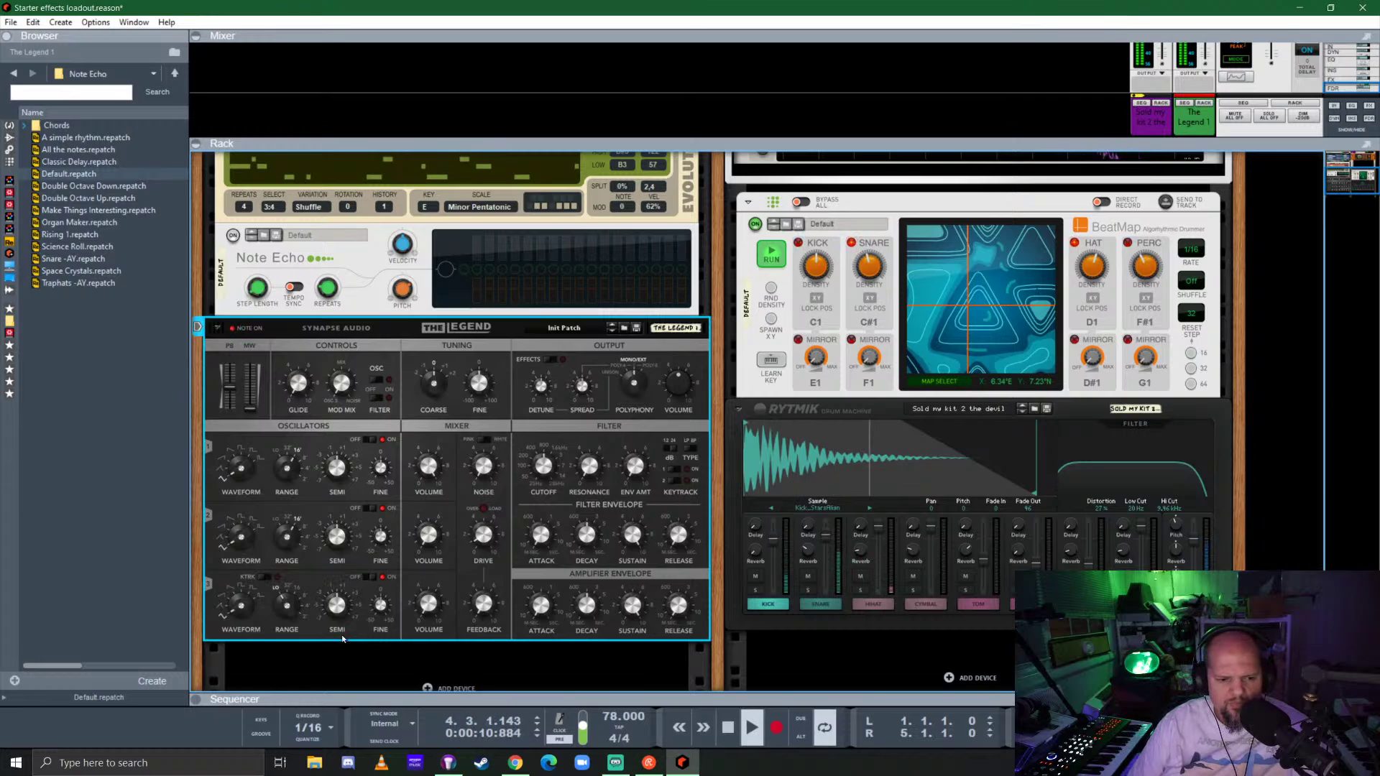
Set the waveform of all three of The Legend's oscillators to square.
left_click_drag(239, 472, 241, 451)
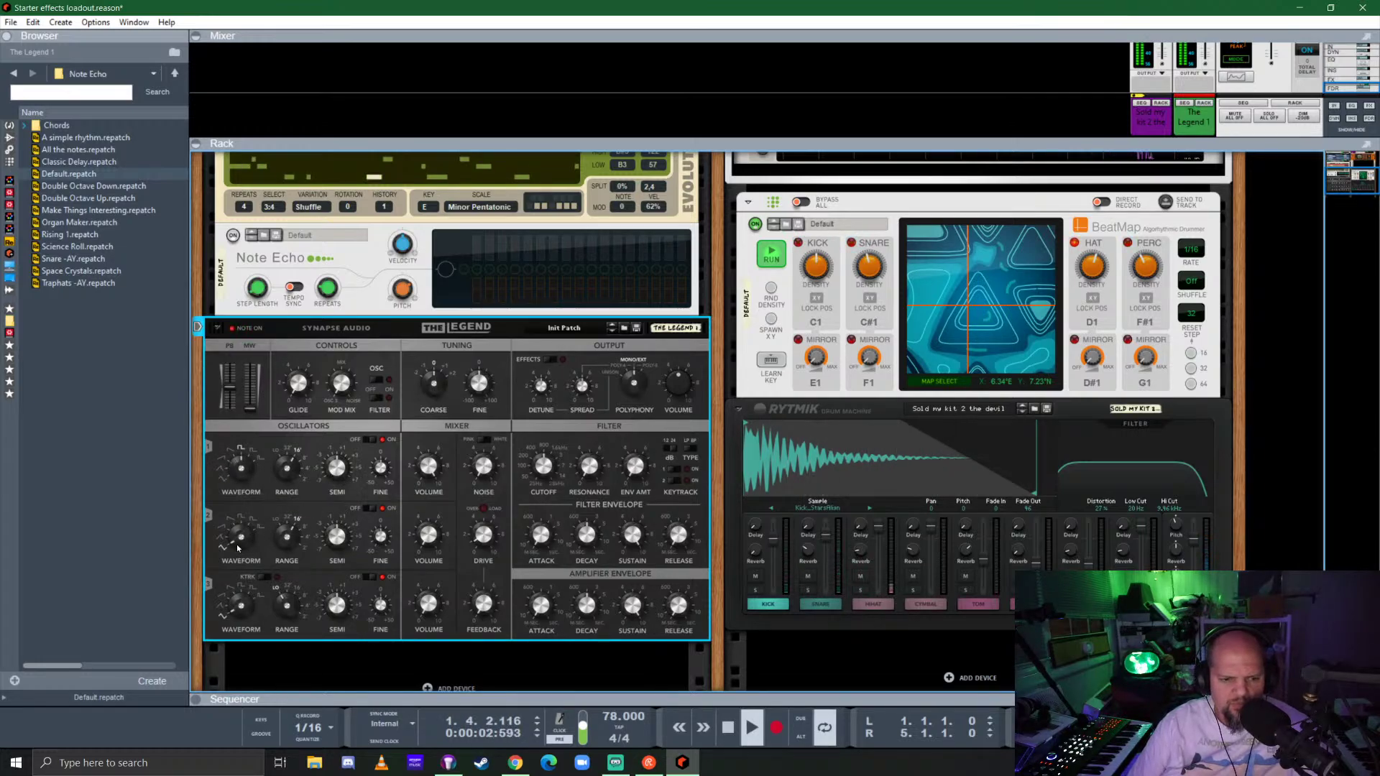
left_click_drag(241, 540, 241, 521)
left_click_drag(242, 607, 249, 598)
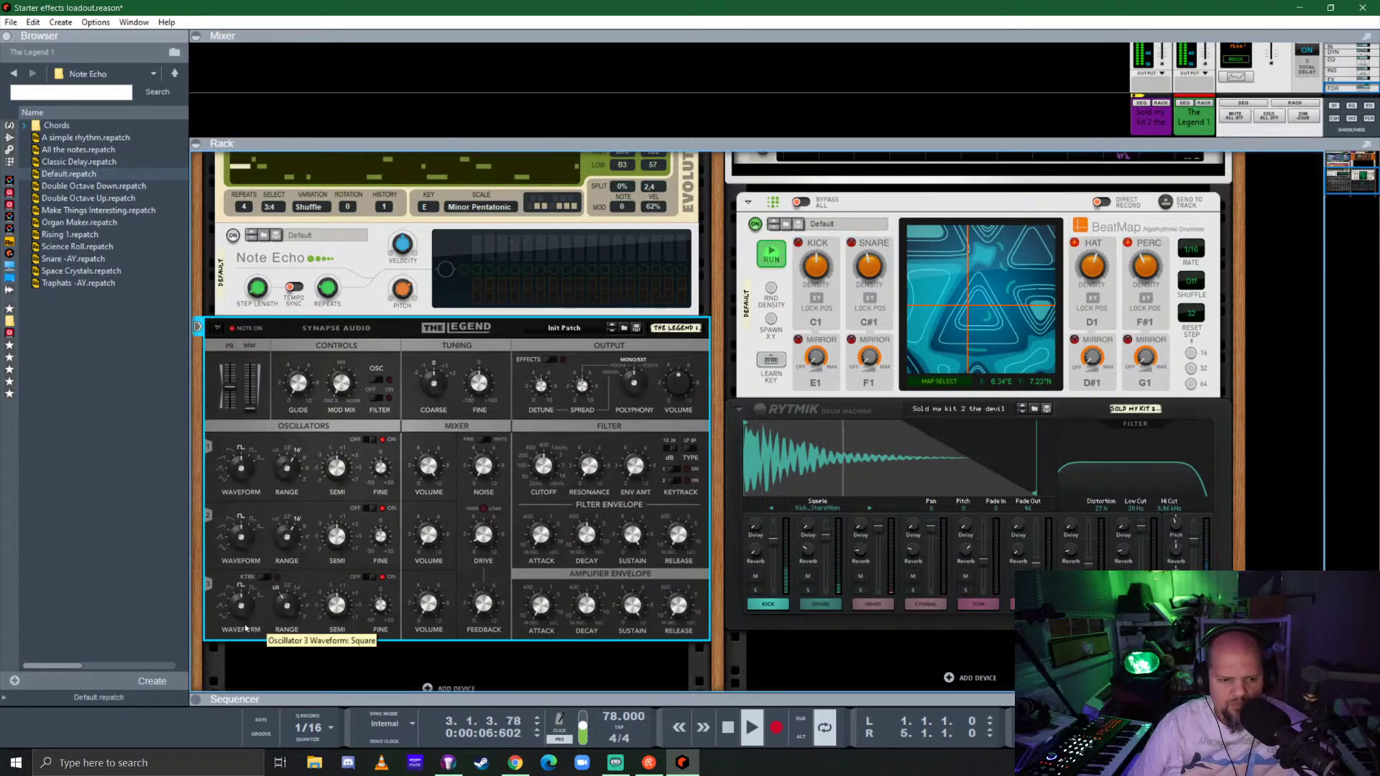
Switch on keyboard tracking for The Legend's oscillator 3 and set the range of oscillators 3 and 2 to 8'.
left_click(274, 580)
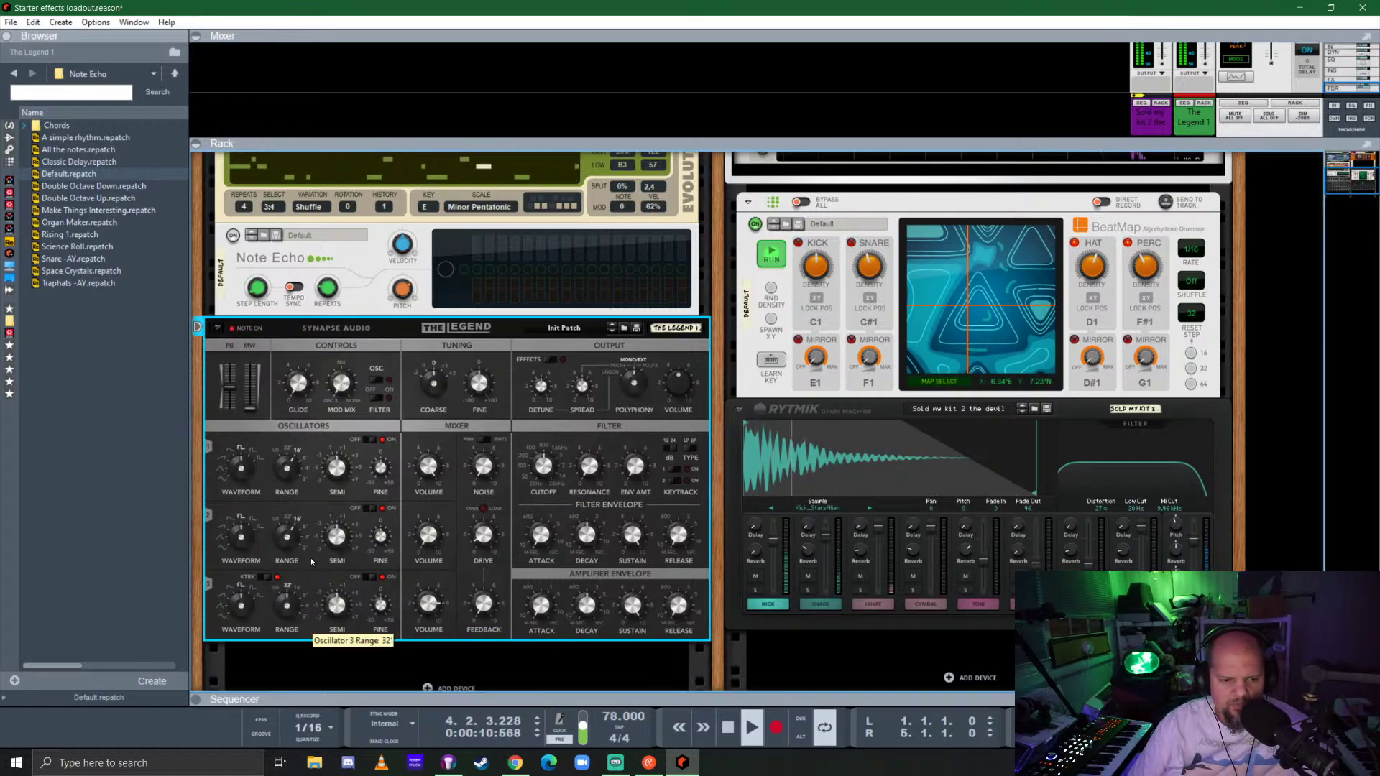
left_click_drag(287, 605, 286, 597)
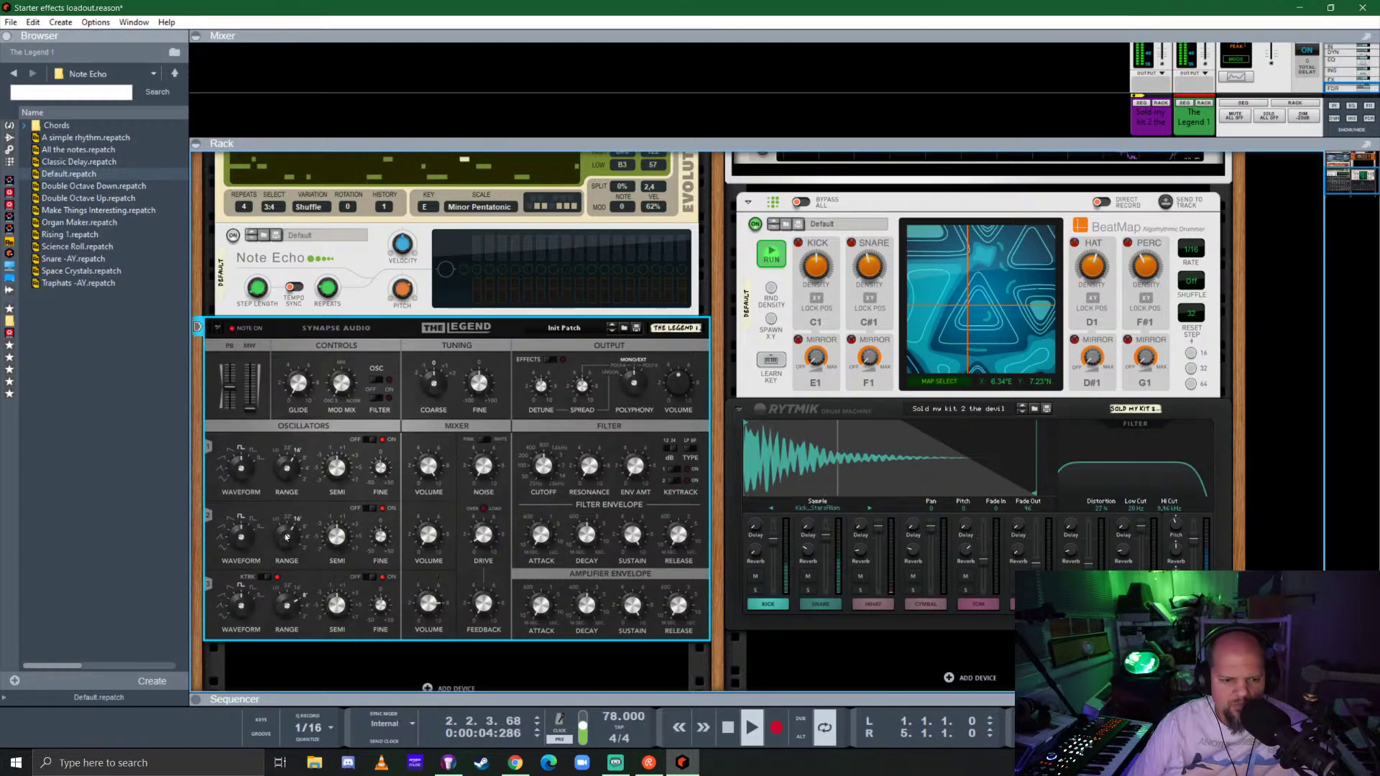
left_click_drag(287, 537, 287, 530)
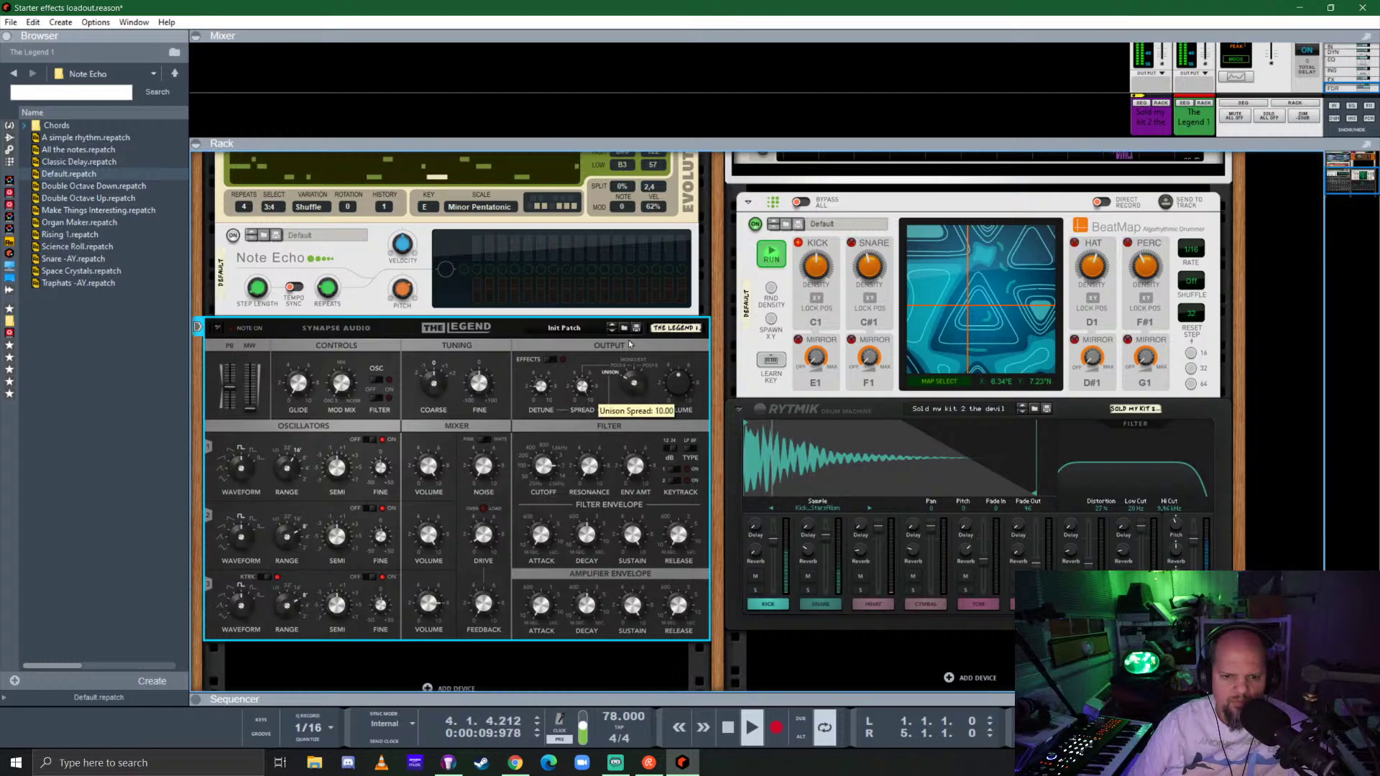
Audition The Legend with its built-in effects on, and switch them off again.
left_click(556, 365)
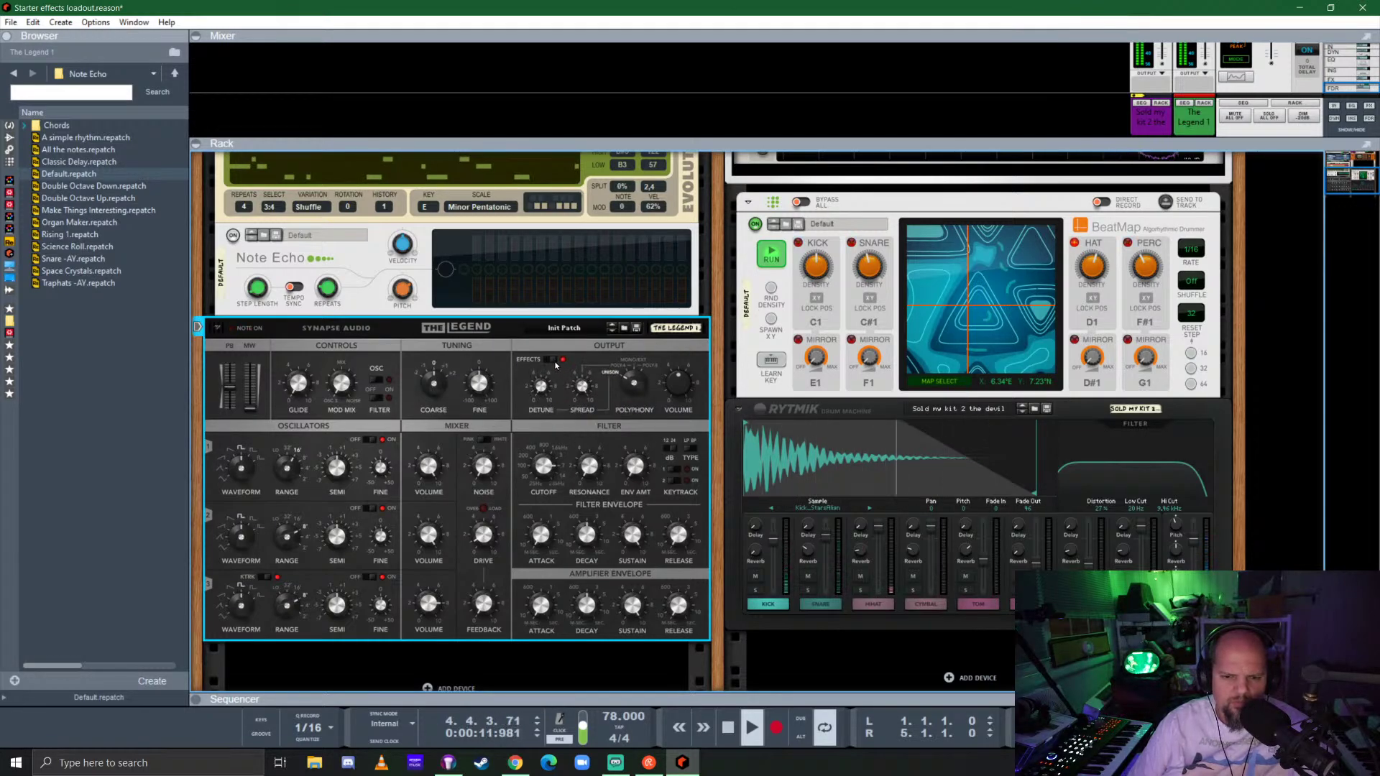
left_click(547, 361)
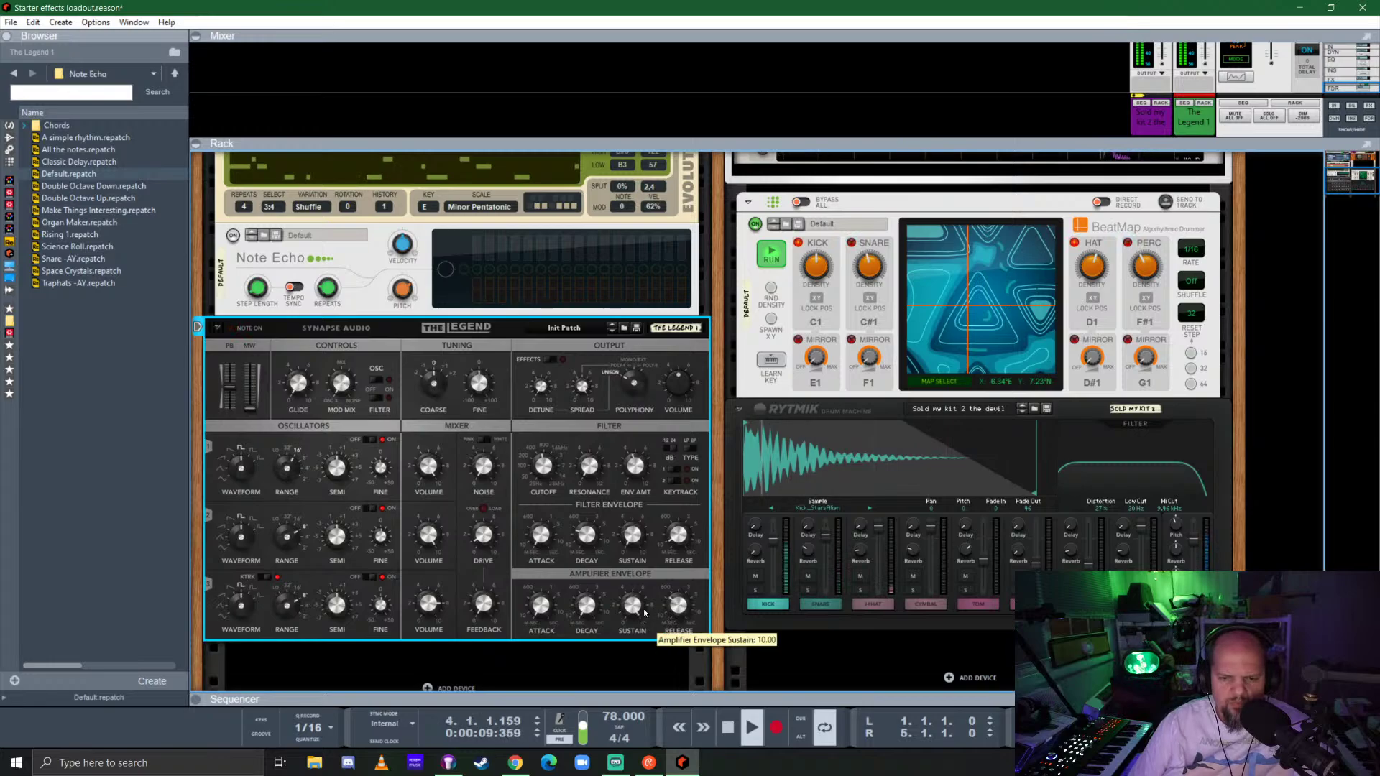
Switch on the Note Echo player and set its pitch to 0 and its repeats to 6.
scroll(677, 543, "up", 3)
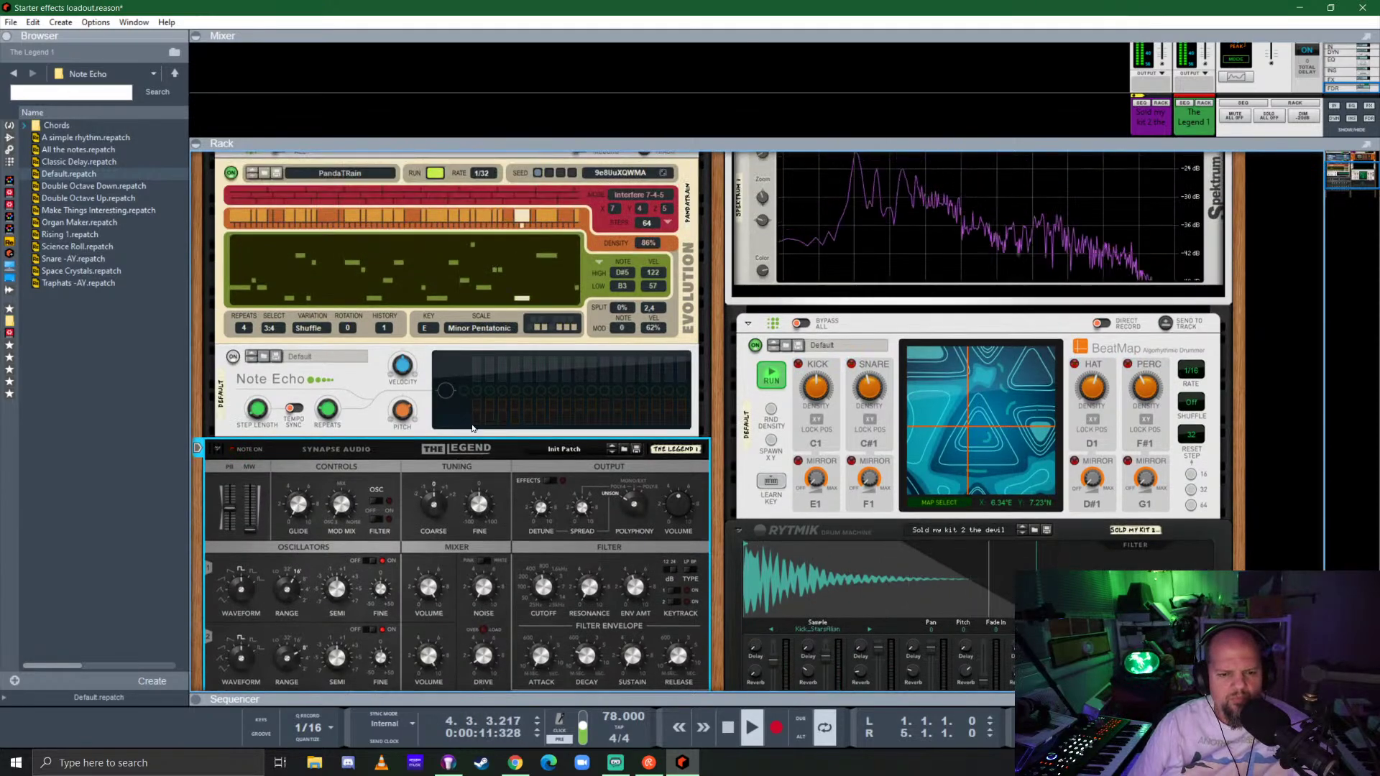
left_click(259, 383)
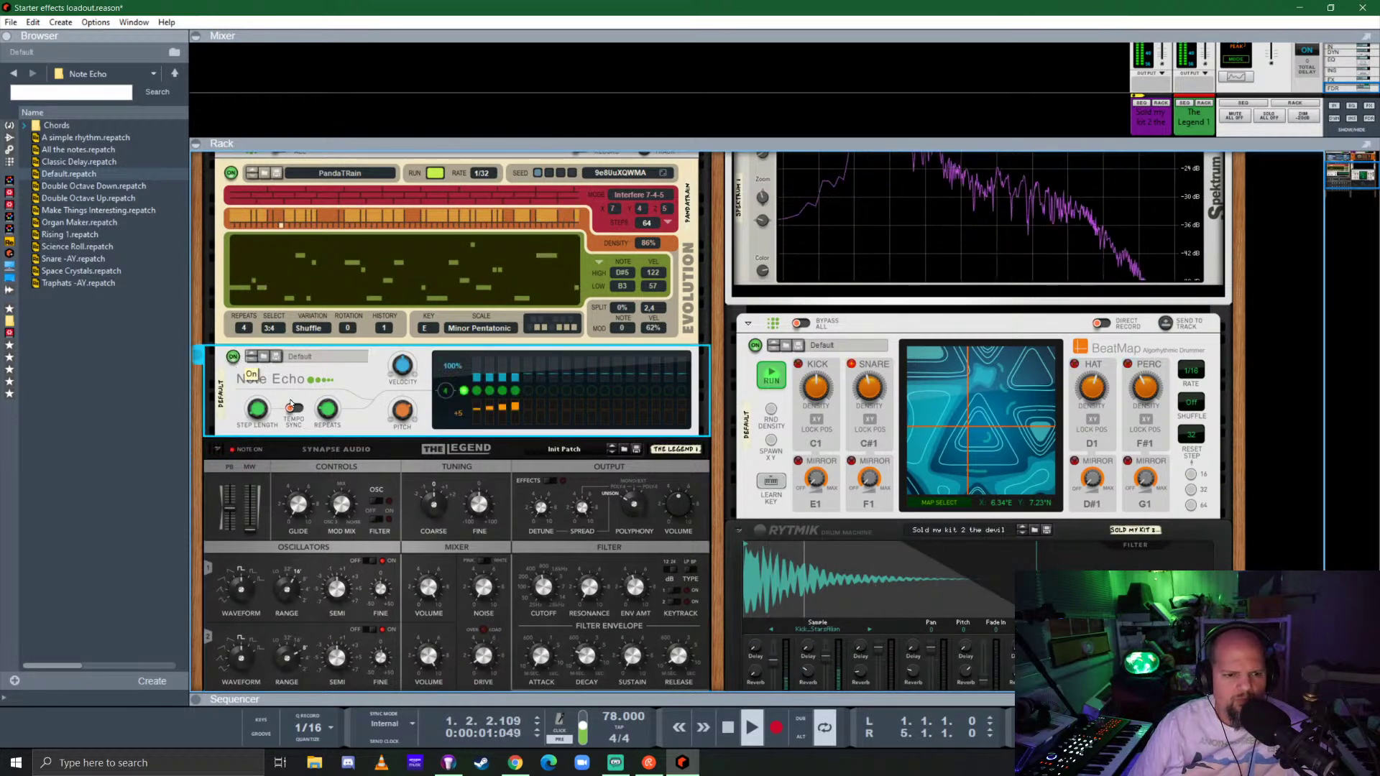
right_click(353, 382)
key("Escape")
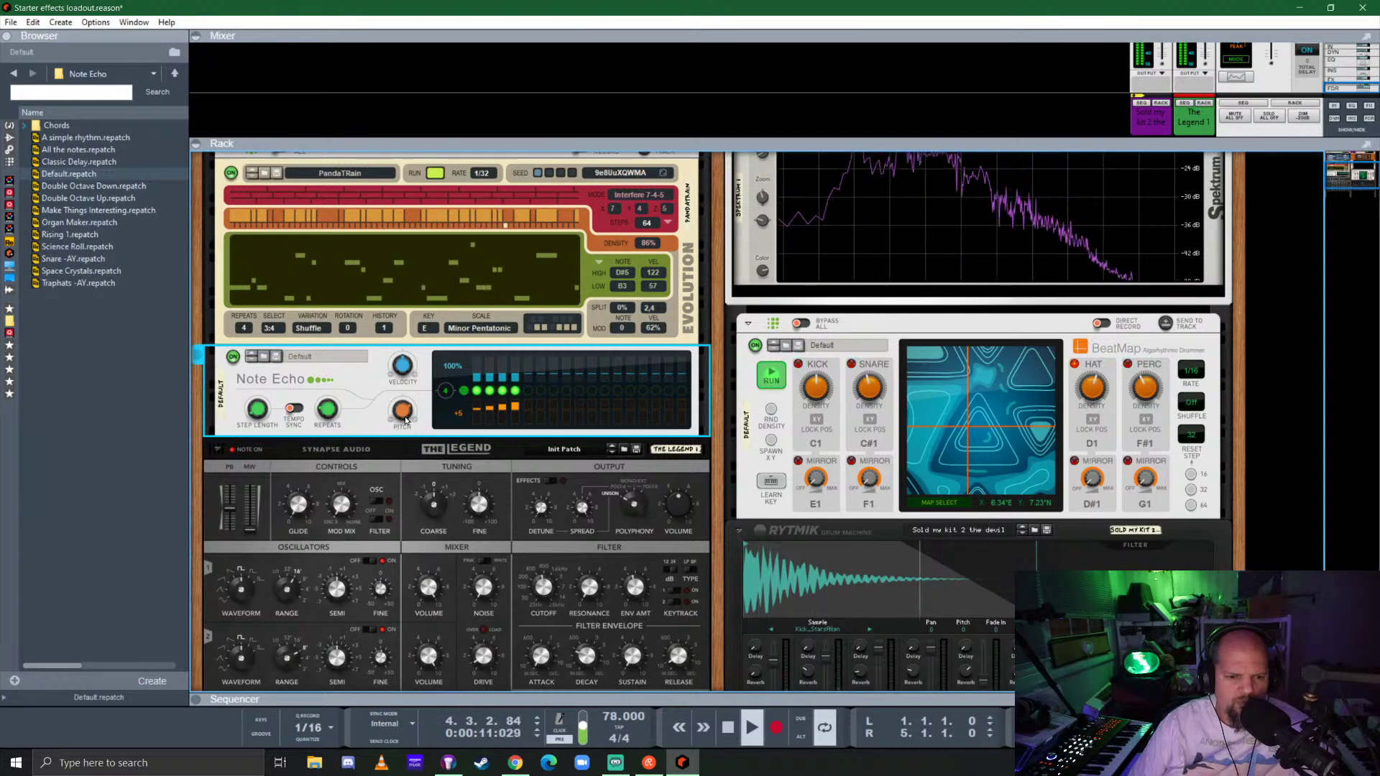
left_click_drag(402, 411, 403, 442)
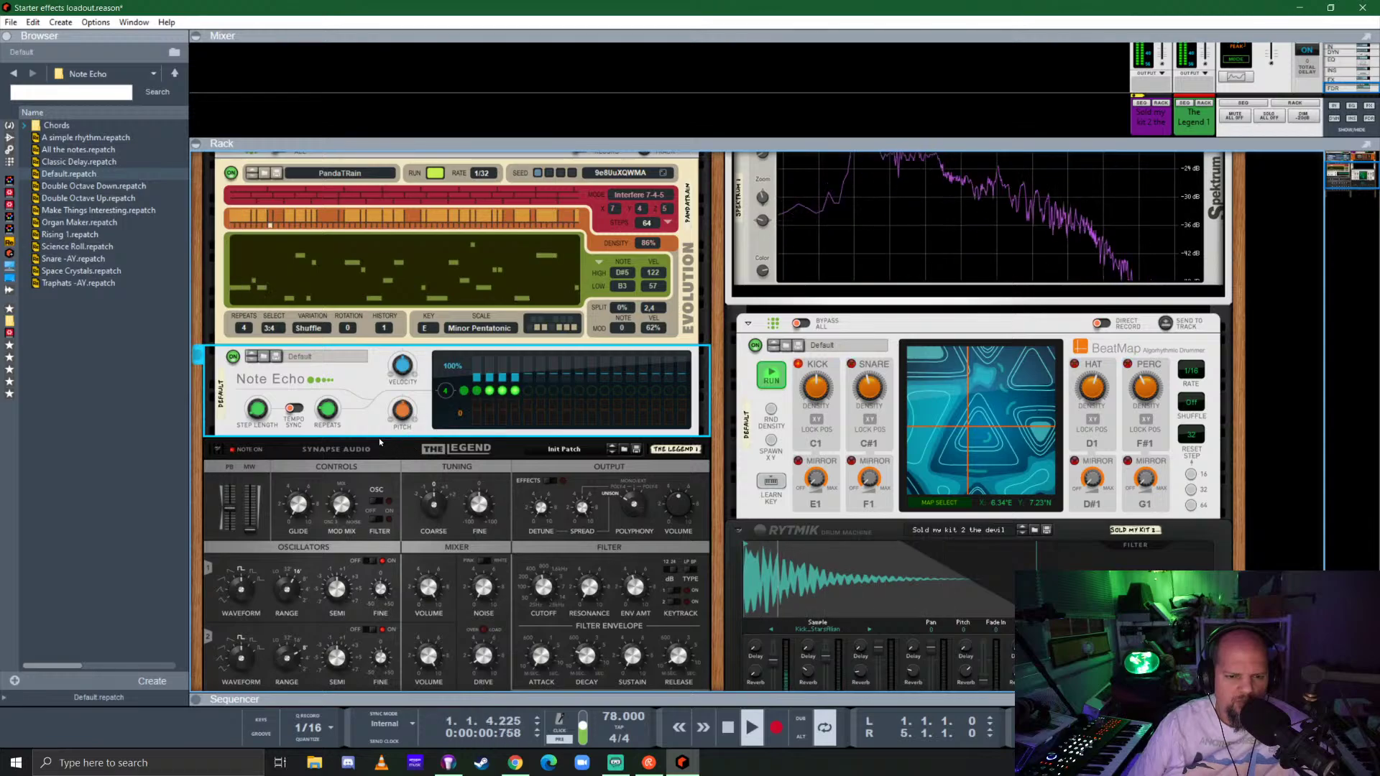
mouse_move(333, 419)
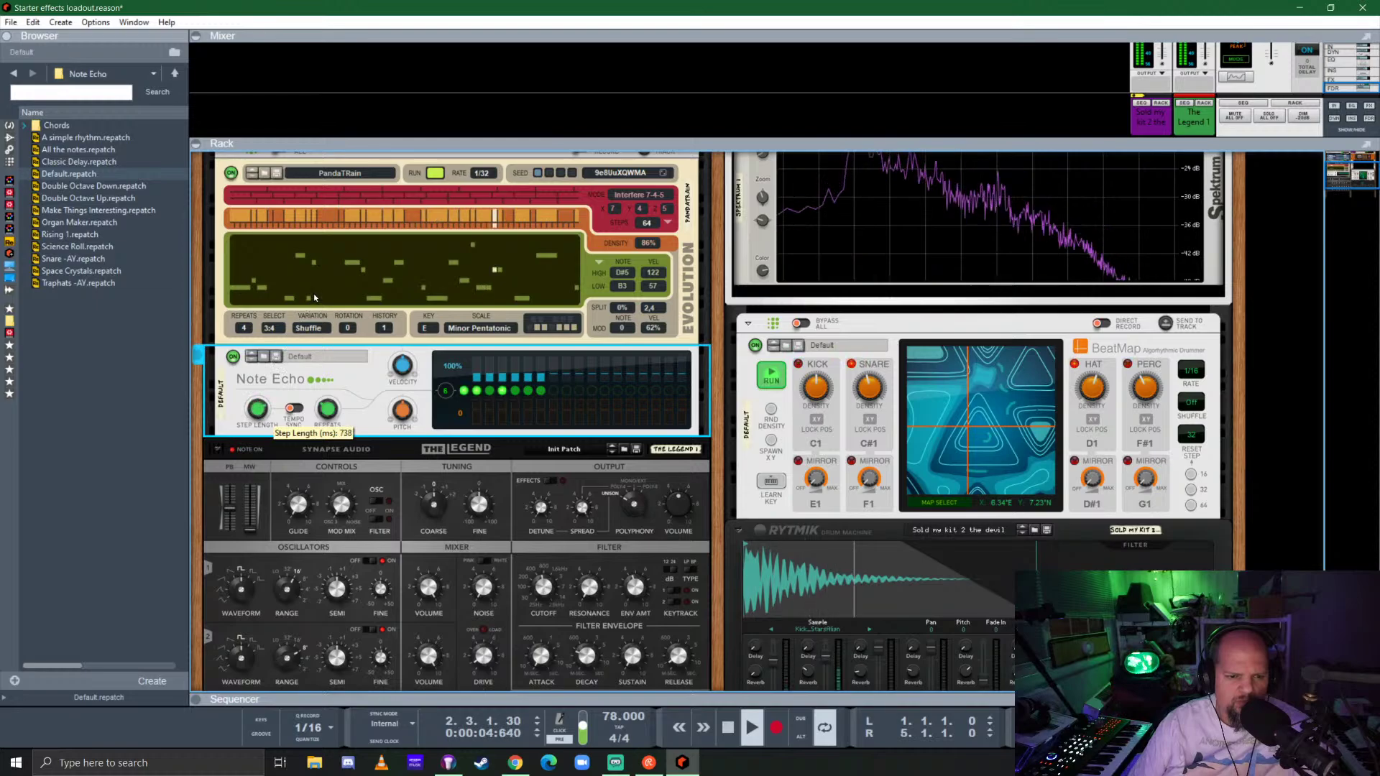
Turn on tempo sync in Note Echo and reduce its repeats to 1.
left_click(289, 408)
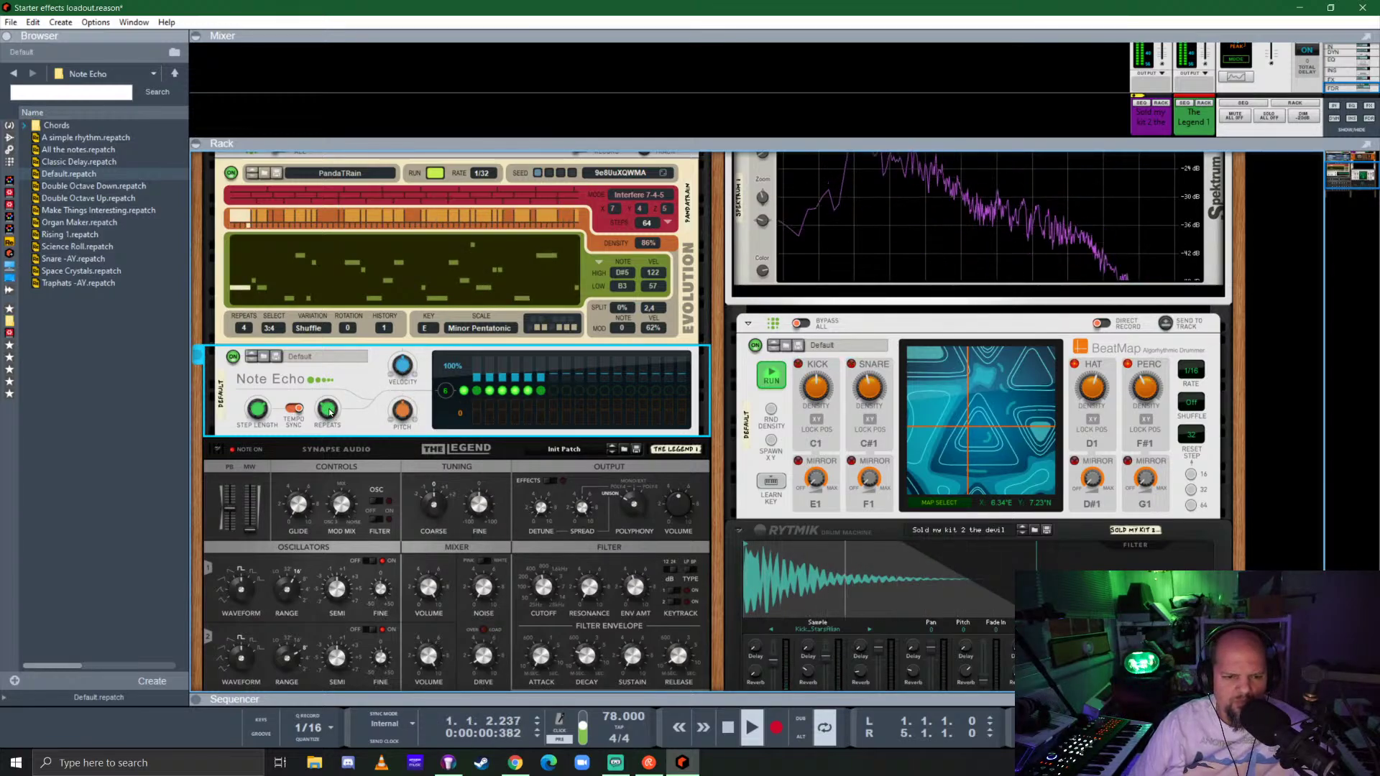
scroll(330, 411, "down", 5)
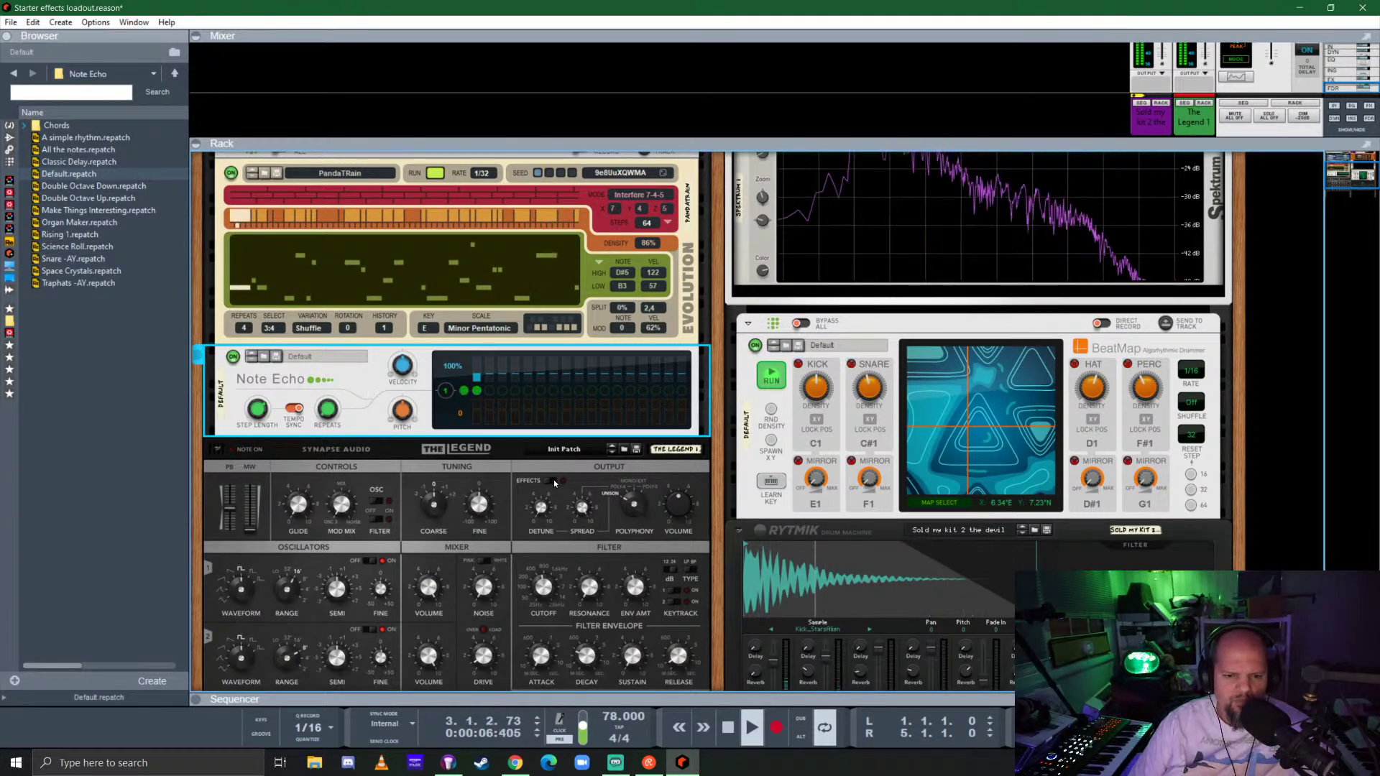
Switch on The Legend's built-in effects.
left_click(636, 486)
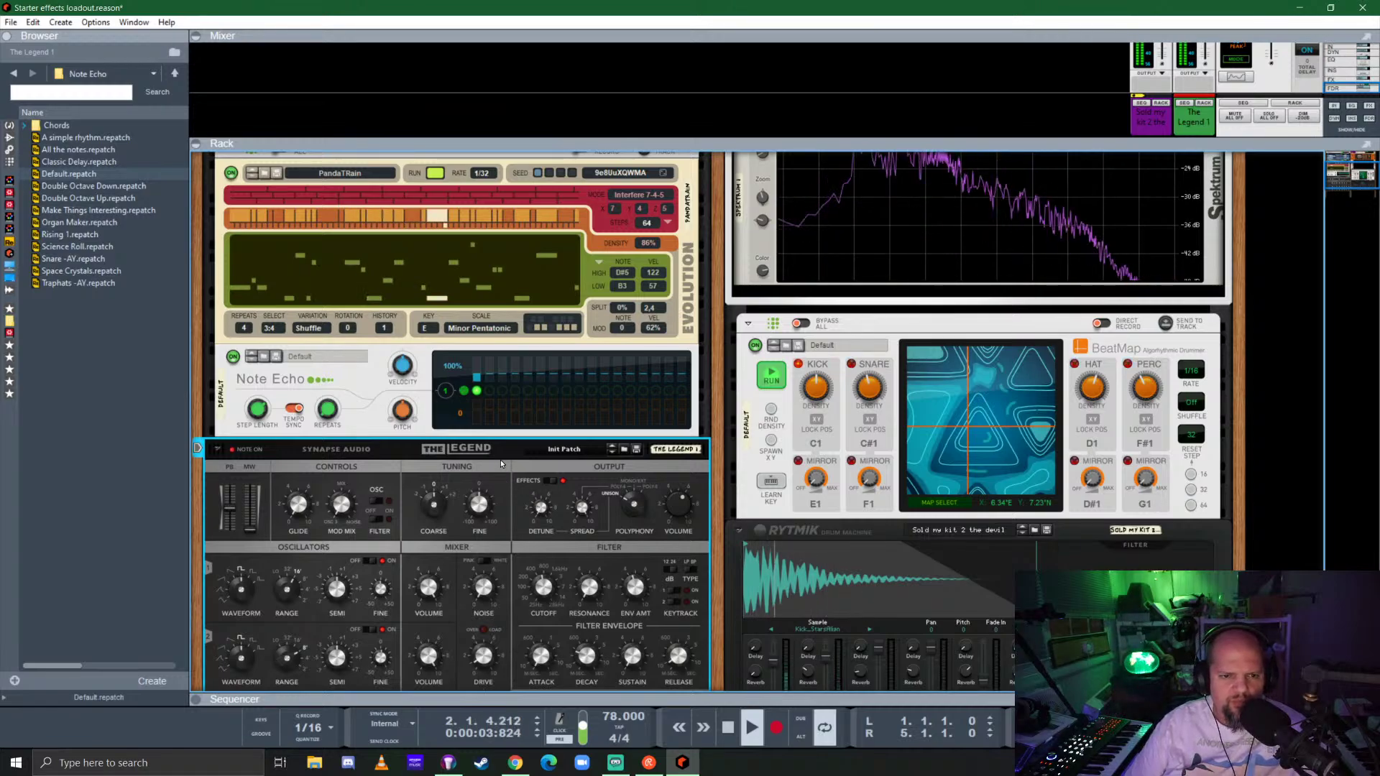
scroll(560, 505, "down", 1)
scroll(560, 505, "down", 1)
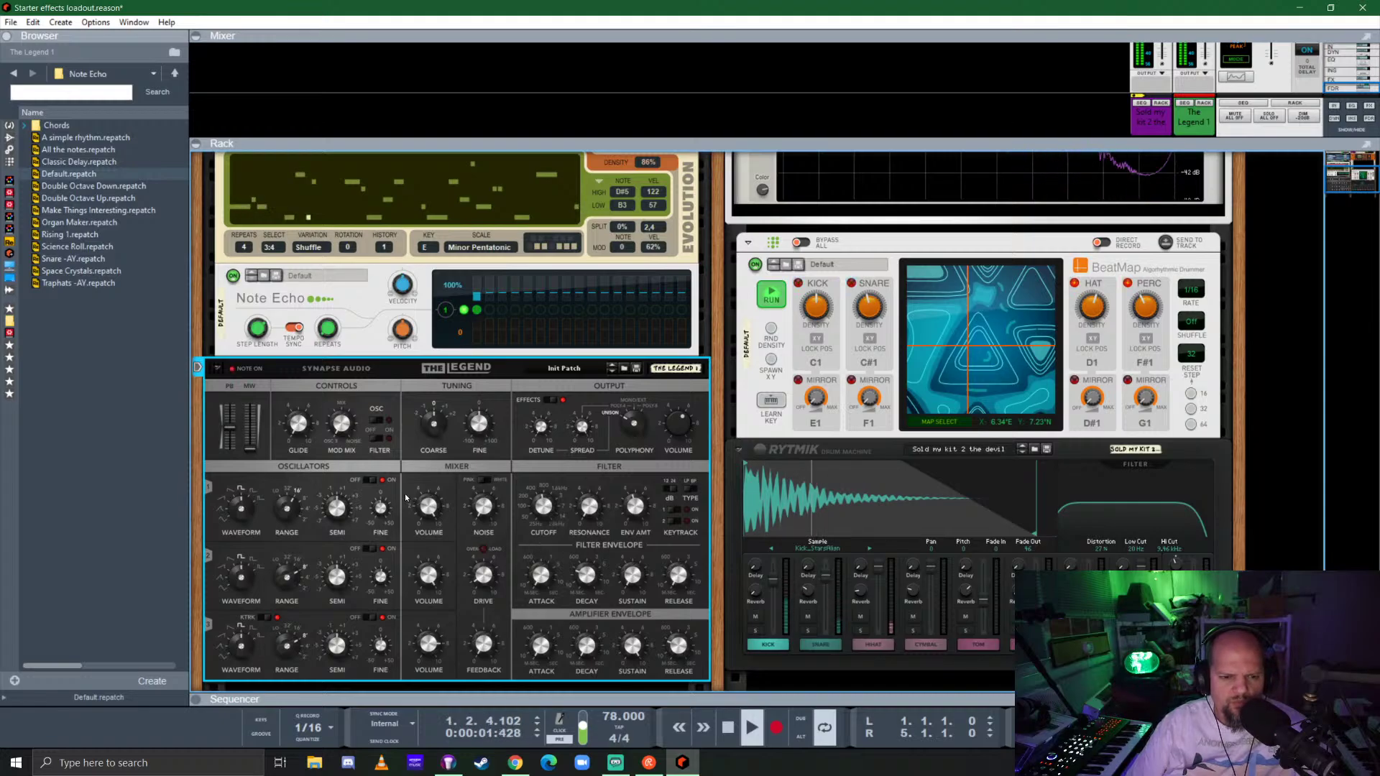
scroll(410, 491, "up", 5)
Set Note Echo's velocity to 45% and its repeats to 3.
left_click(233, 478)
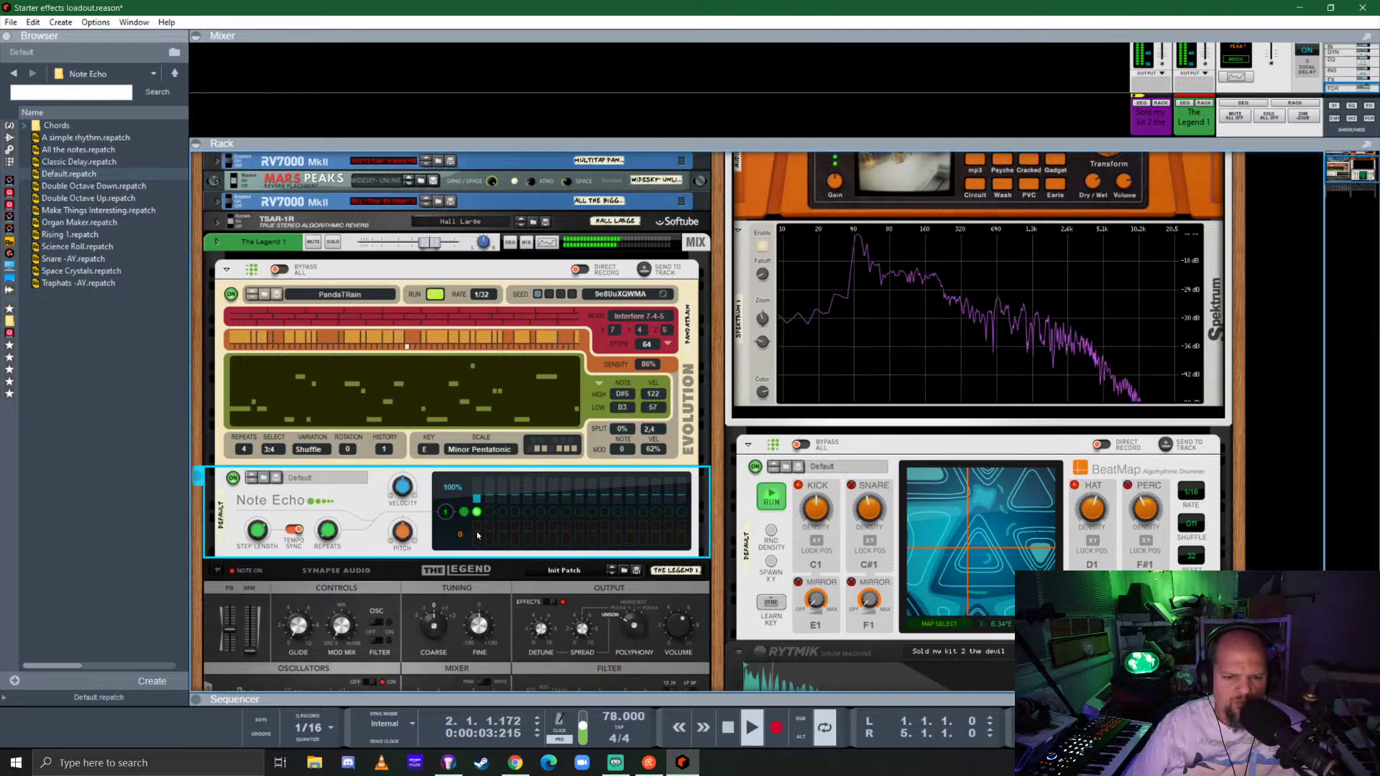
left_click_drag(396, 501, 421, 508)
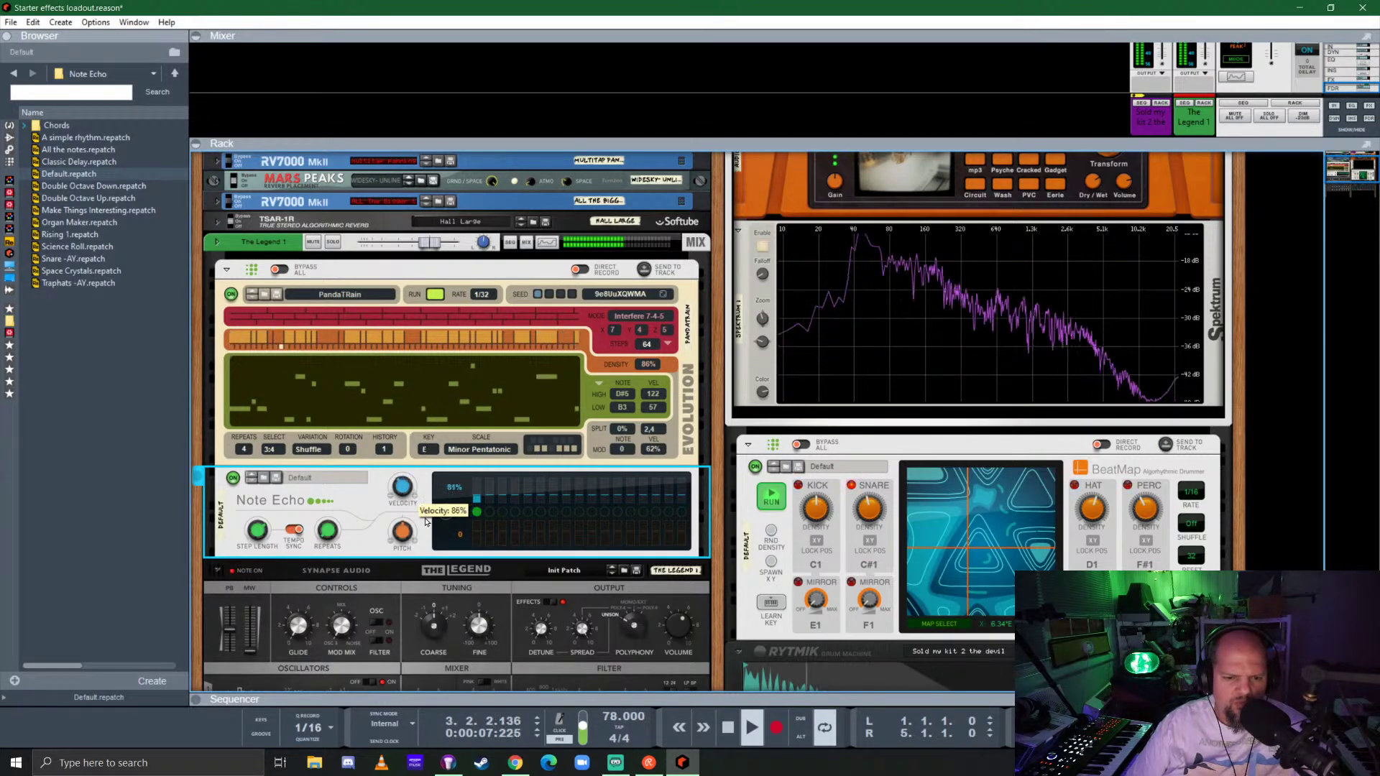
left_click_drag(433, 537, 435, 543)
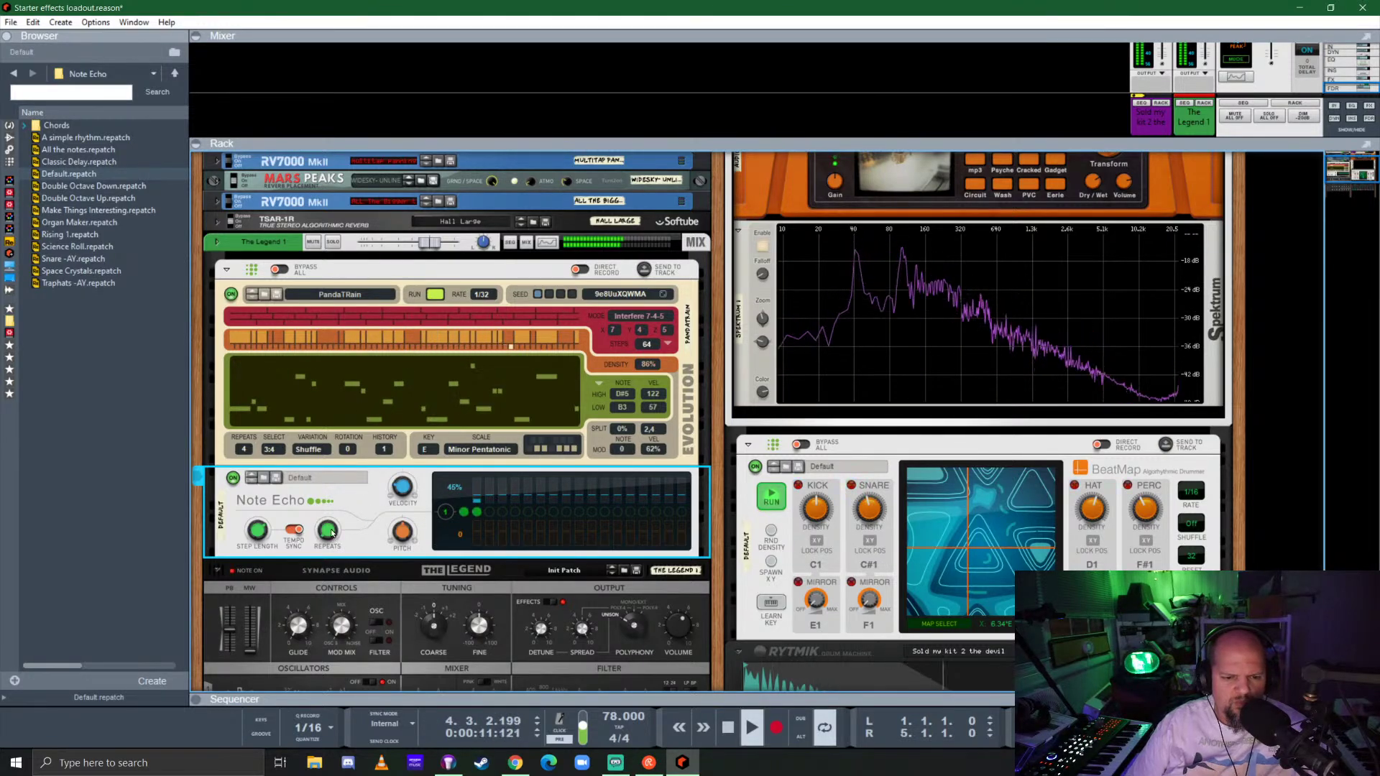
left_click_drag(327, 532, 338, 507)
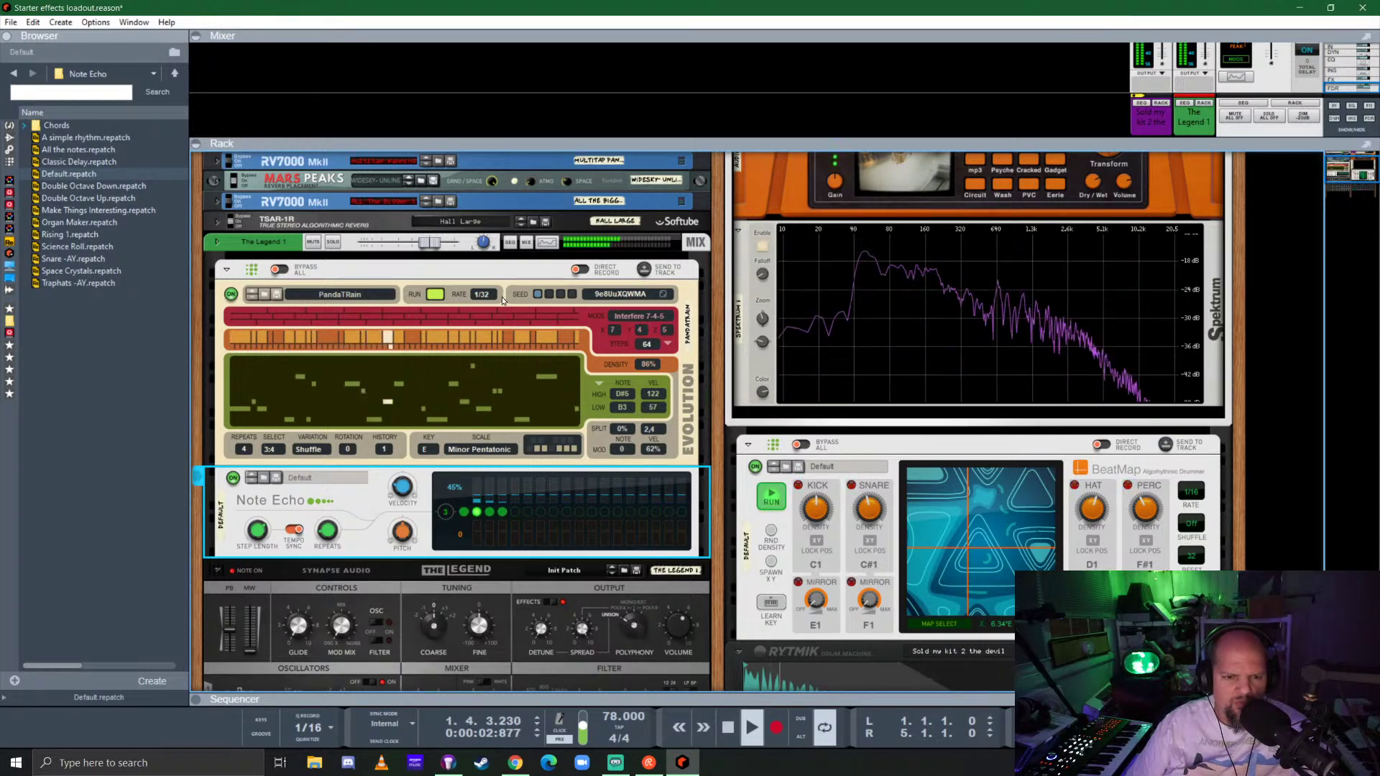
Change the Evolution sequencer's rate to 1/16 and generate a new random seed for its pattern.
left_click(460, 309)
left_click(479, 295)
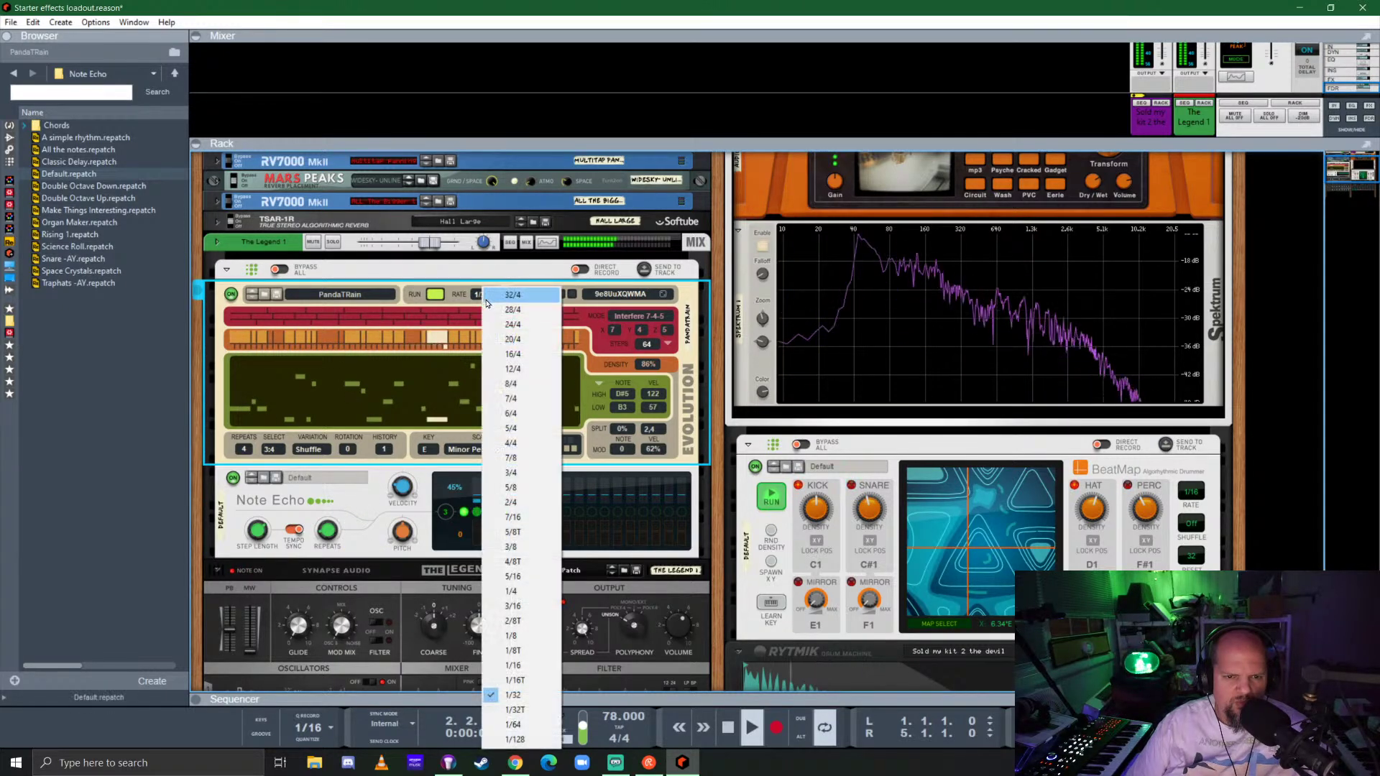
left_click(530, 667)
left_click(663, 295)
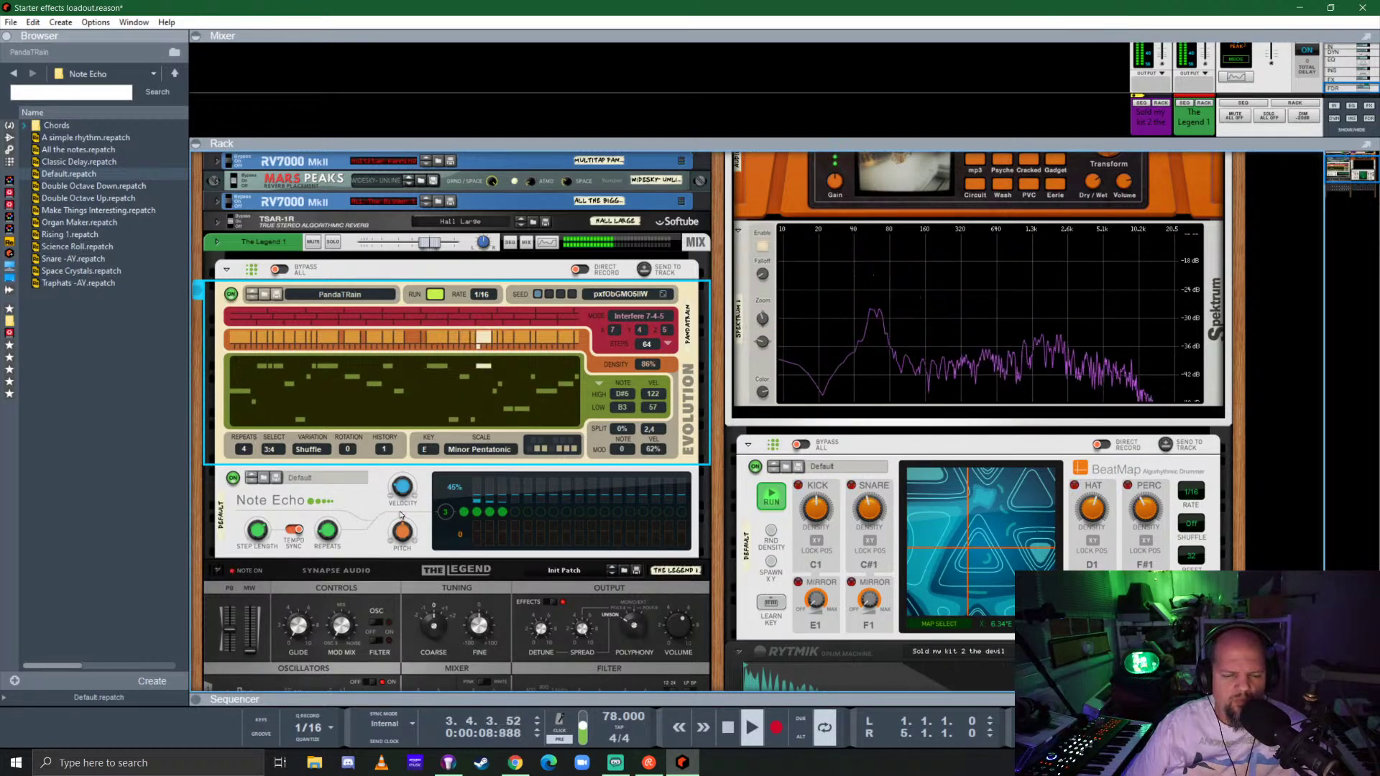
Examine The Legend's rear panel settings and its front-panel oscillator, filter and envelope controls.
scroll(403, 503, "down", 3)
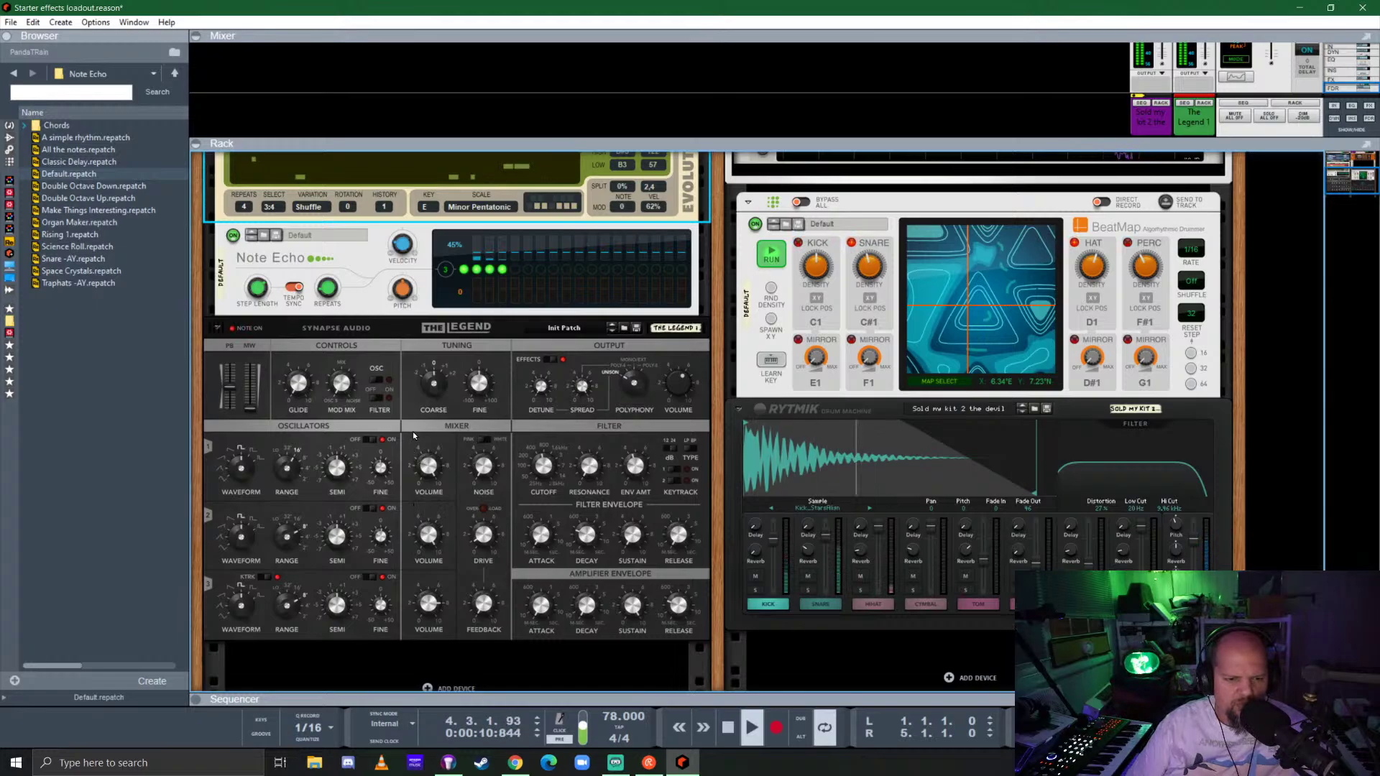
key("Tab")
left_click(315, 407)
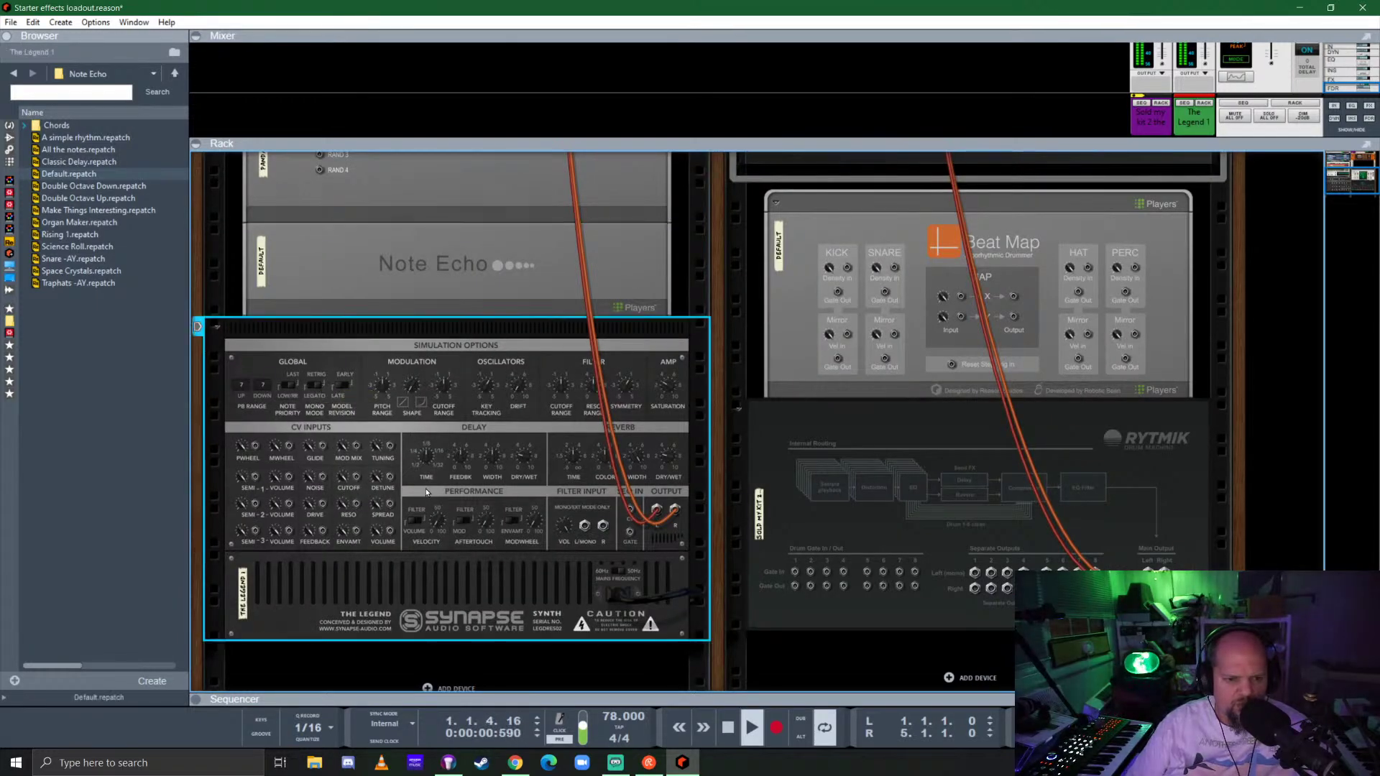
key("Tab")
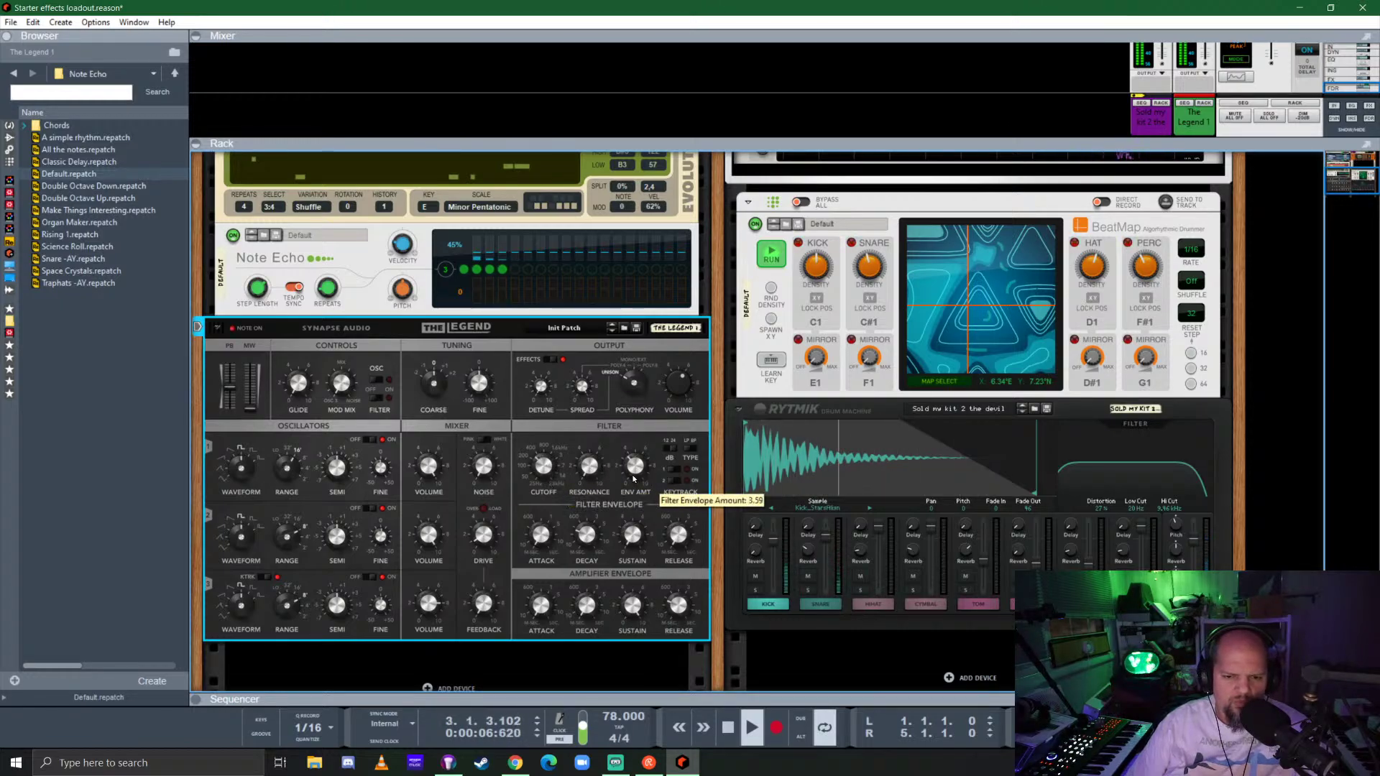
scroll(541, 468, "down", 2)
scroll(372, 442, "up", 4)
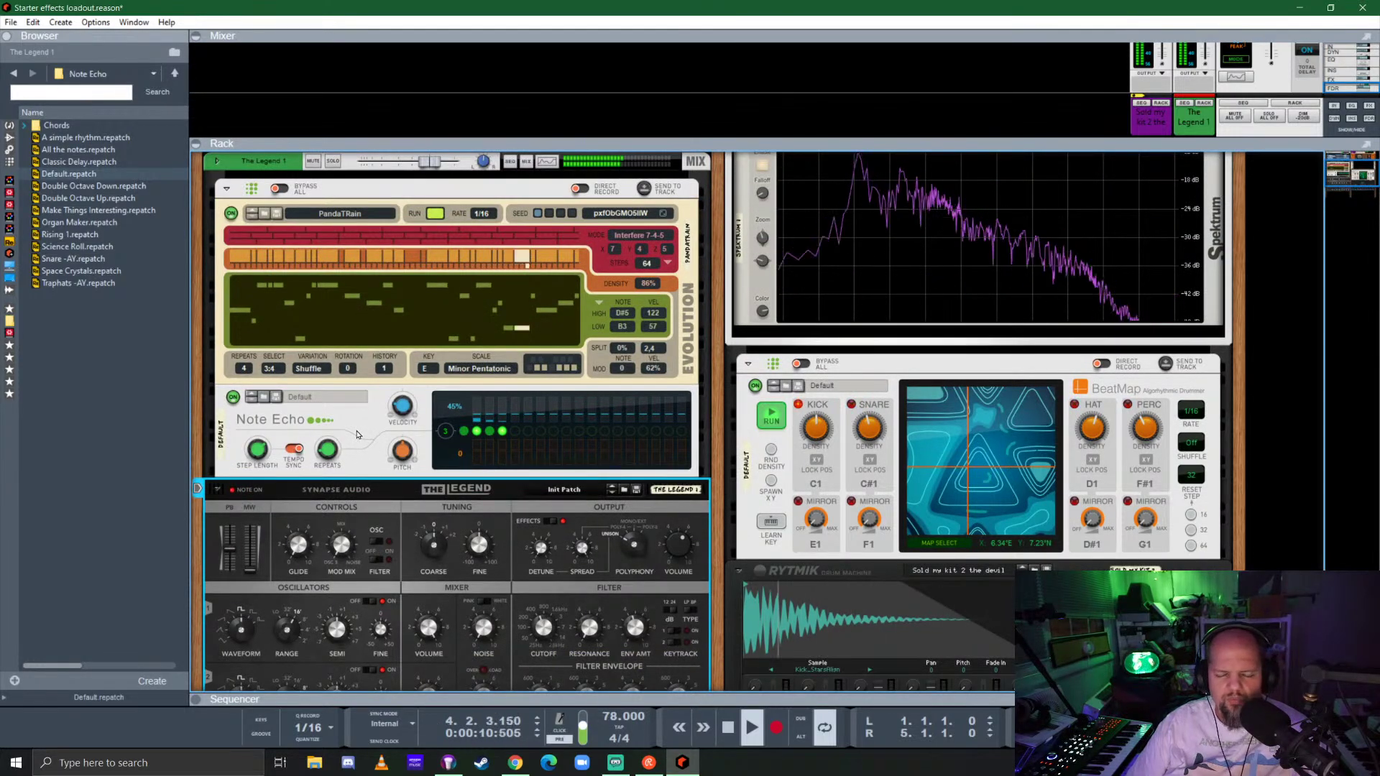
scroll(371, 436, "down", 5)
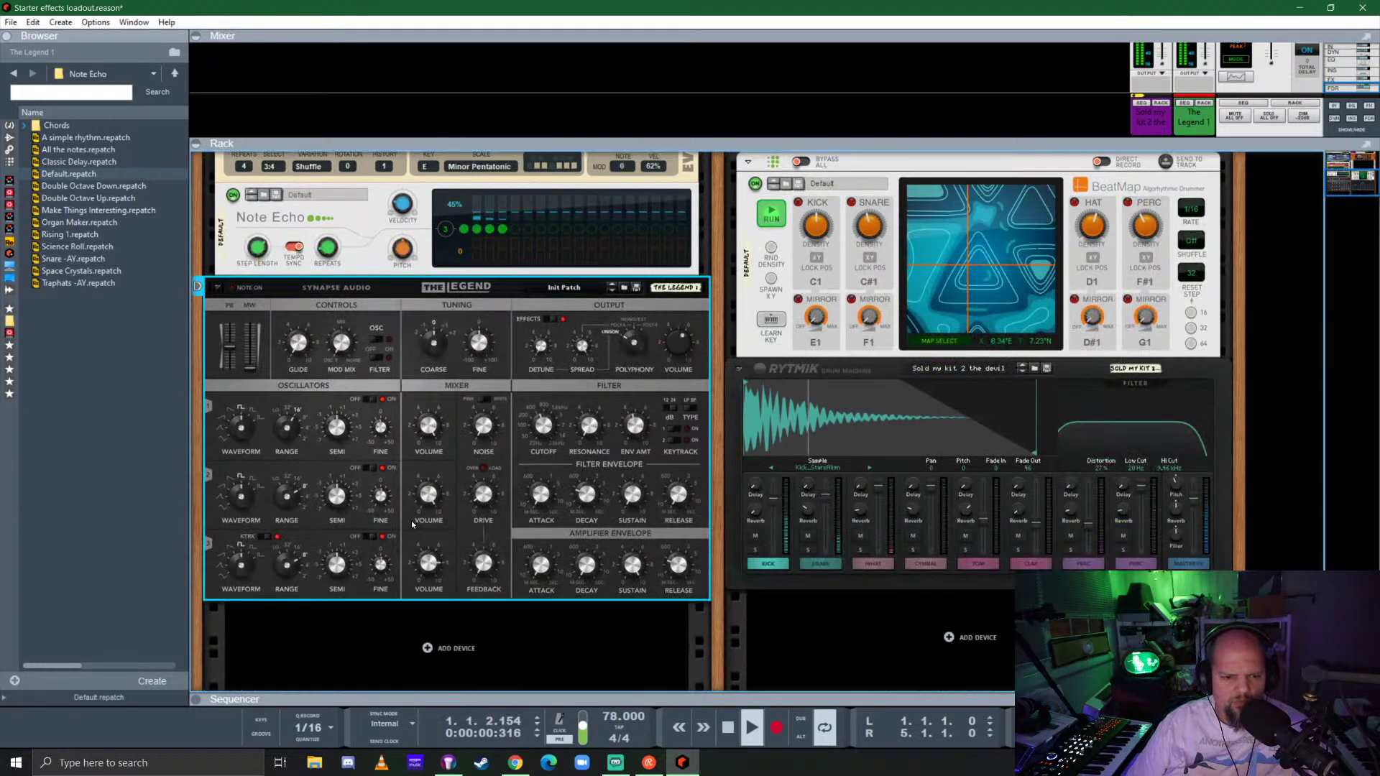
scroll(513, 459, "up", 5)
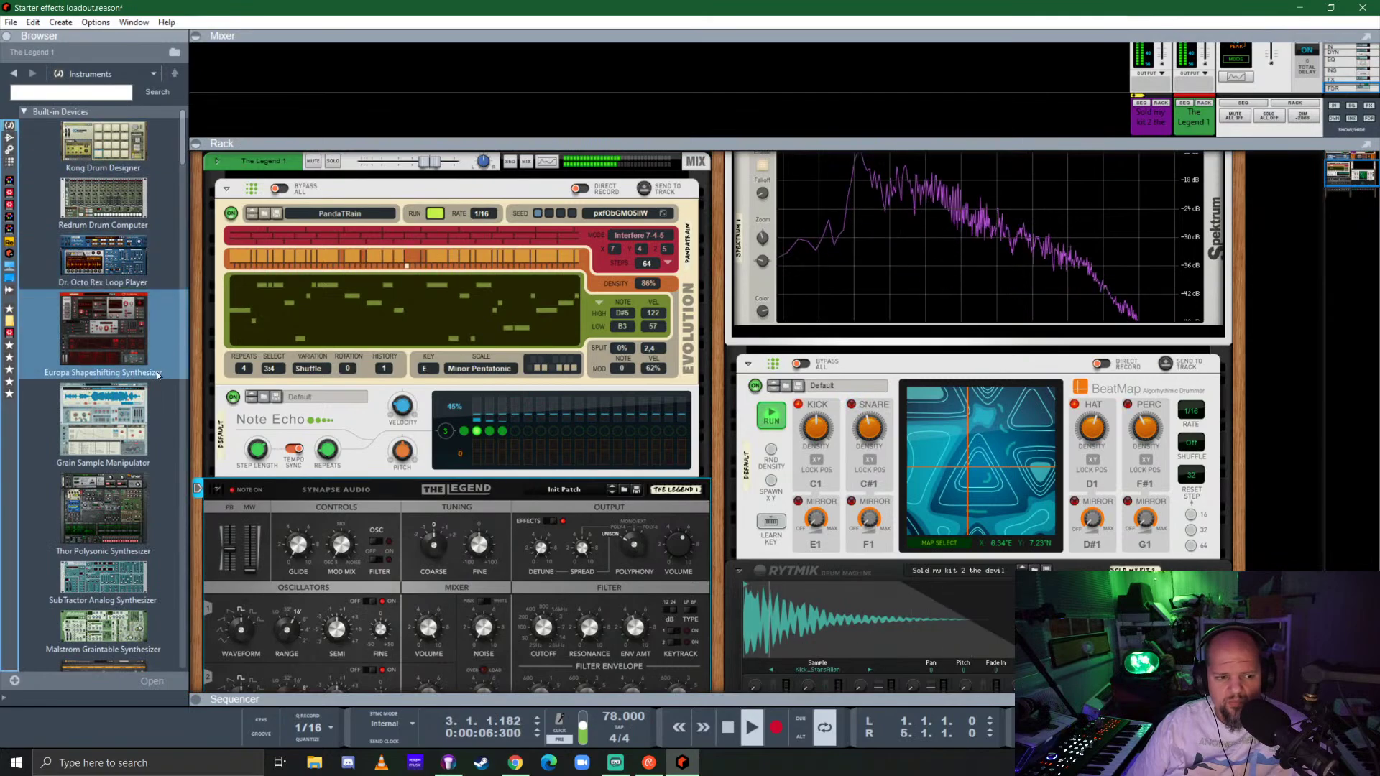
Find the Korg MonoPoly among the instruments and add it to the rack below The Legend.
scroll(115, 359, "down", 10)
scroll(141, 403, "down", 10)
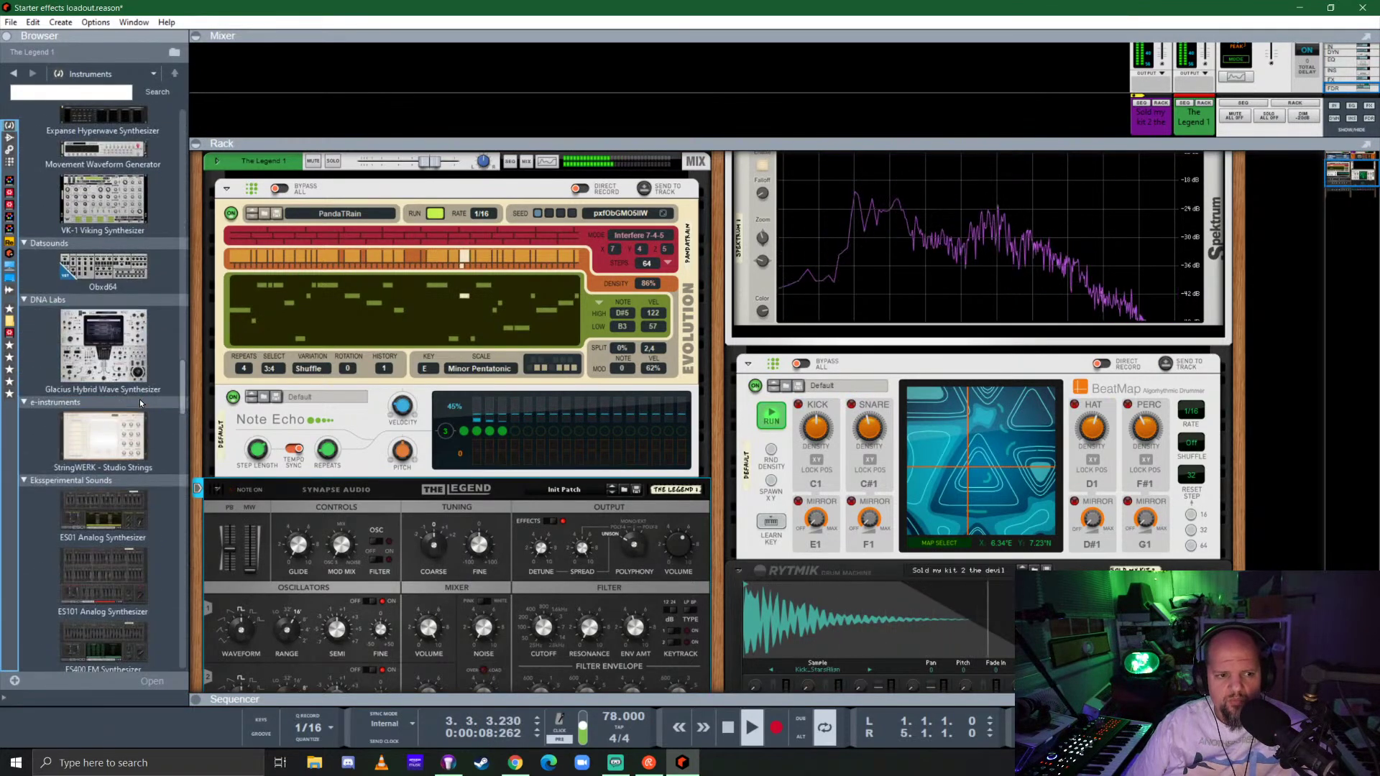
scroll(142, 399, "down", 10)
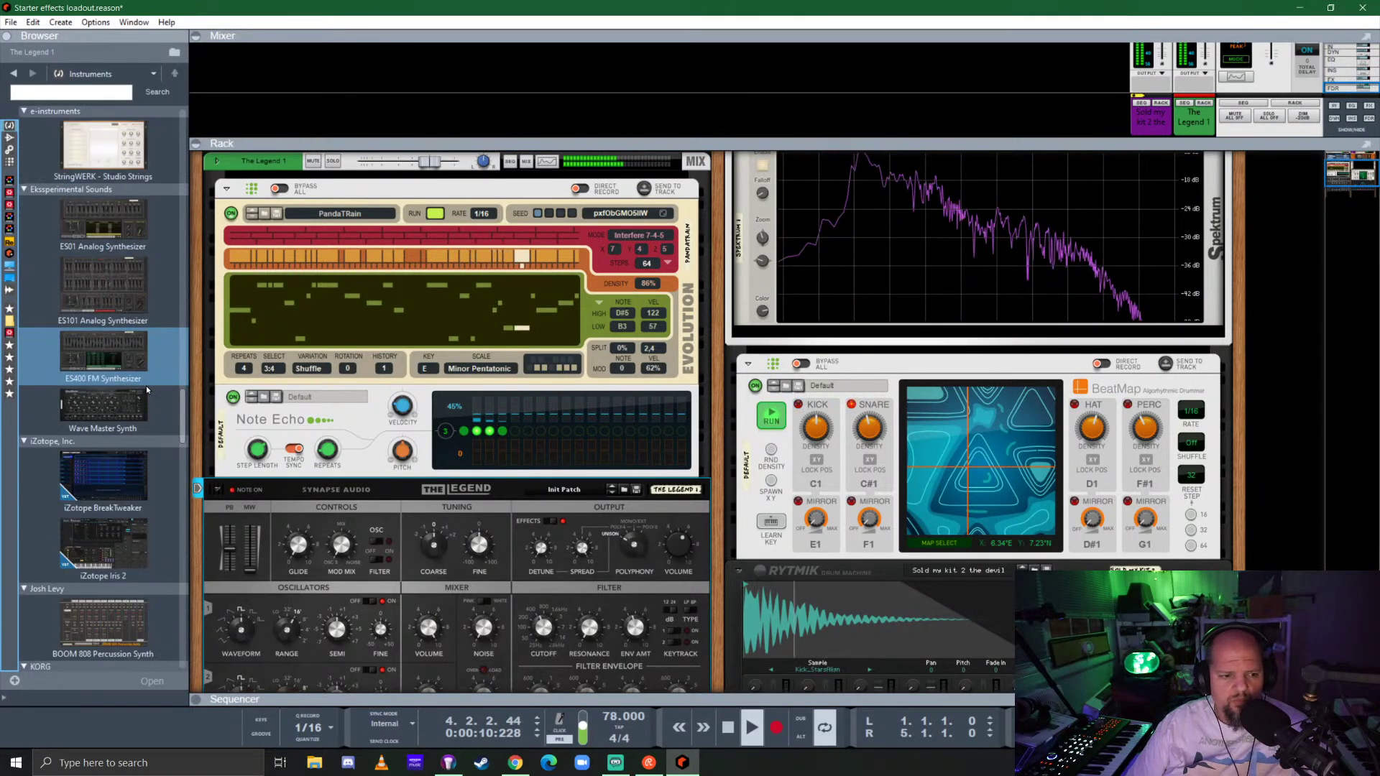
scroll(146, 390, "up", 3)
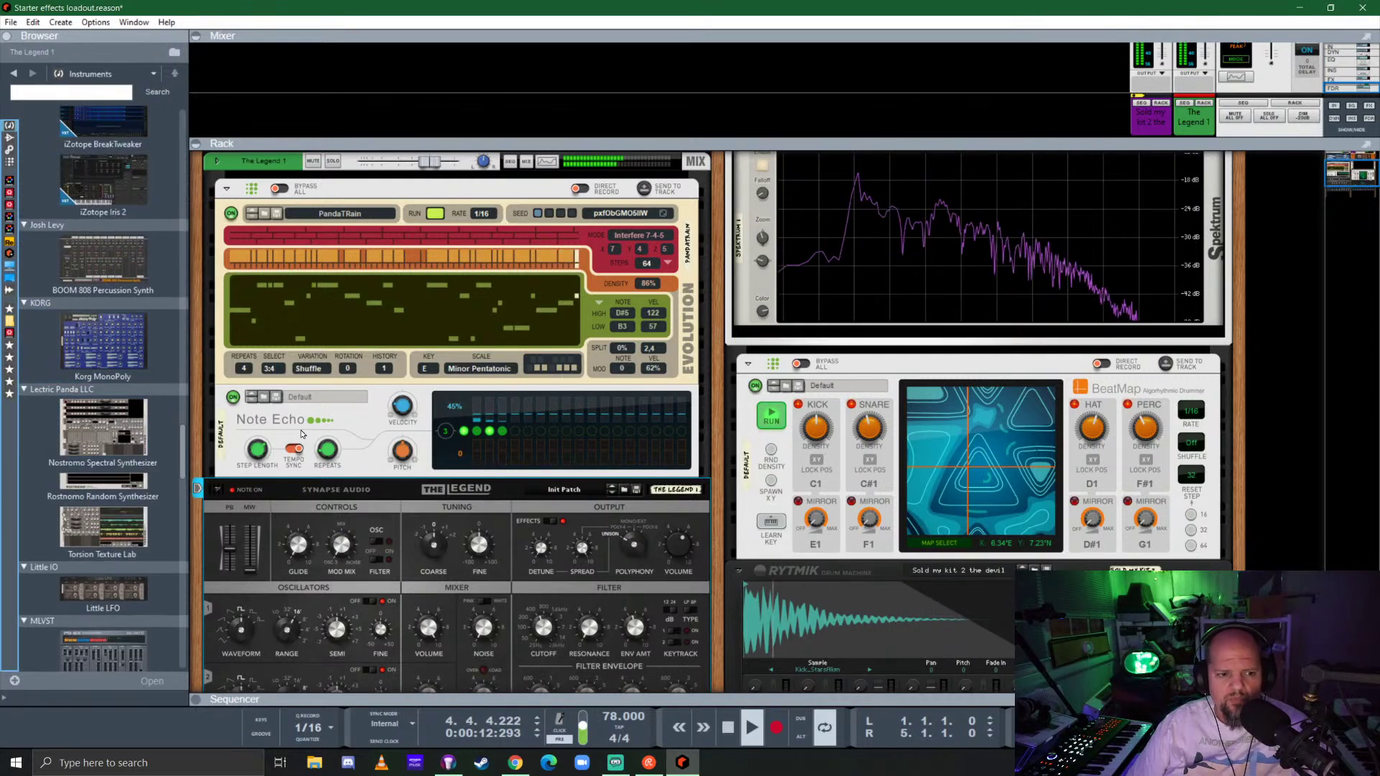
scroll(460, 431, "down", 3)
left_click_drag(106, 341, 504, 615)
Set the track color of the MonoPoly's mix channel to Burgundy.
right_click(291, 361)
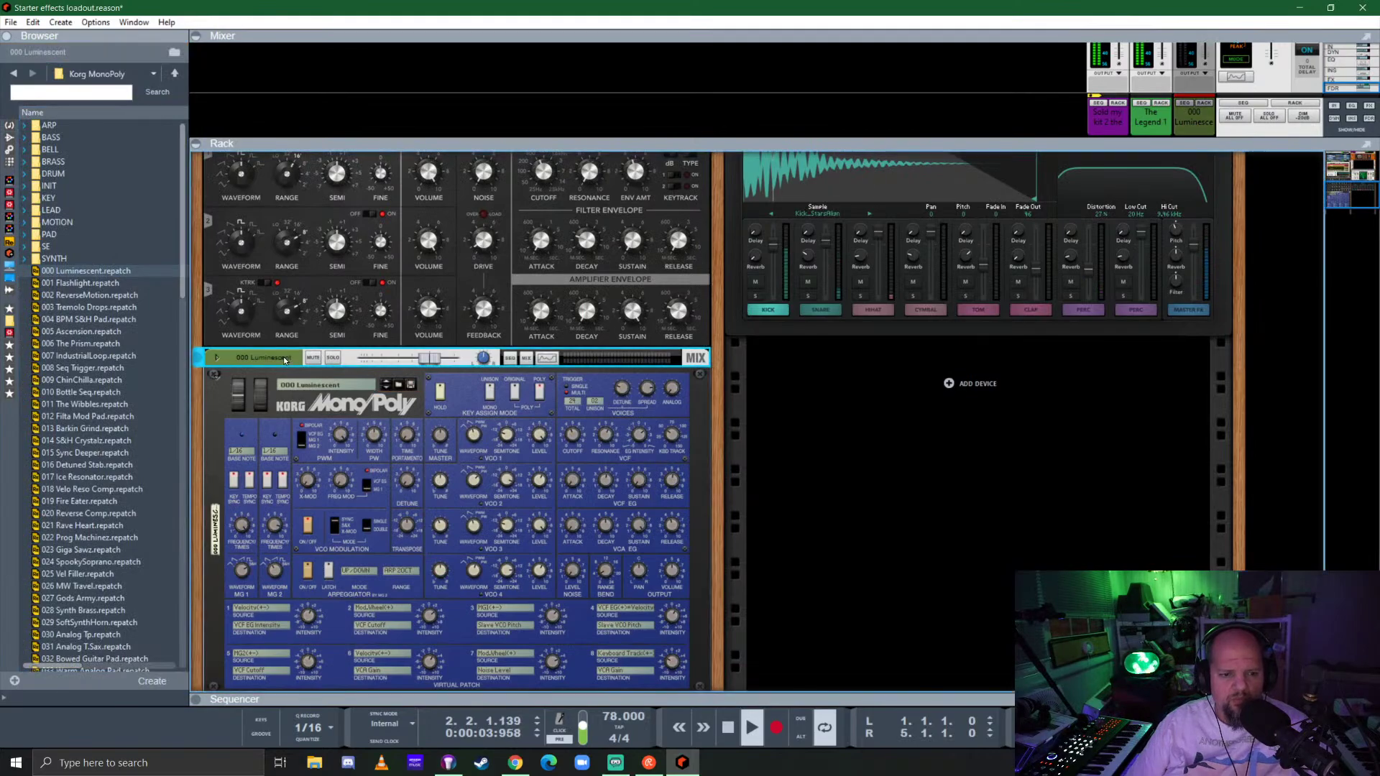
mouse_move(338, 739)
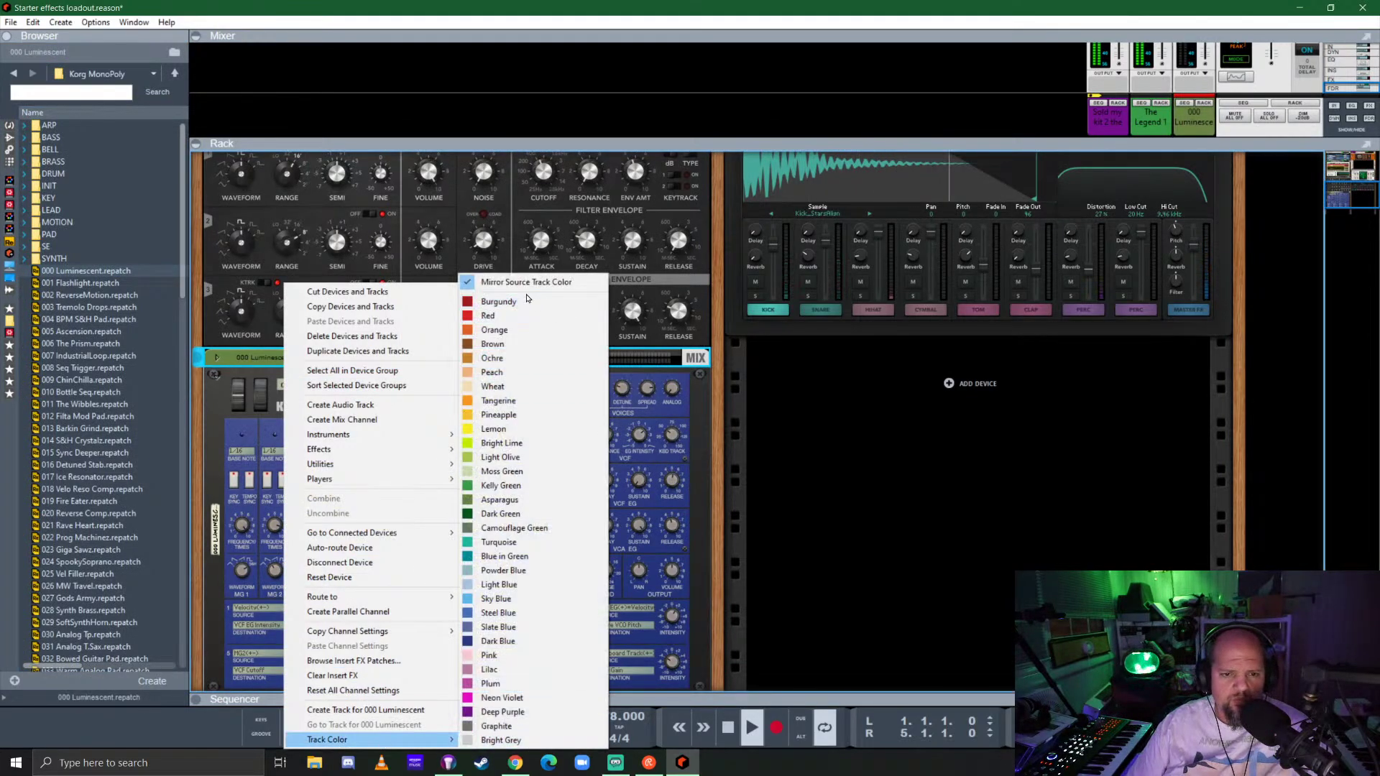
left_click(518, 301)
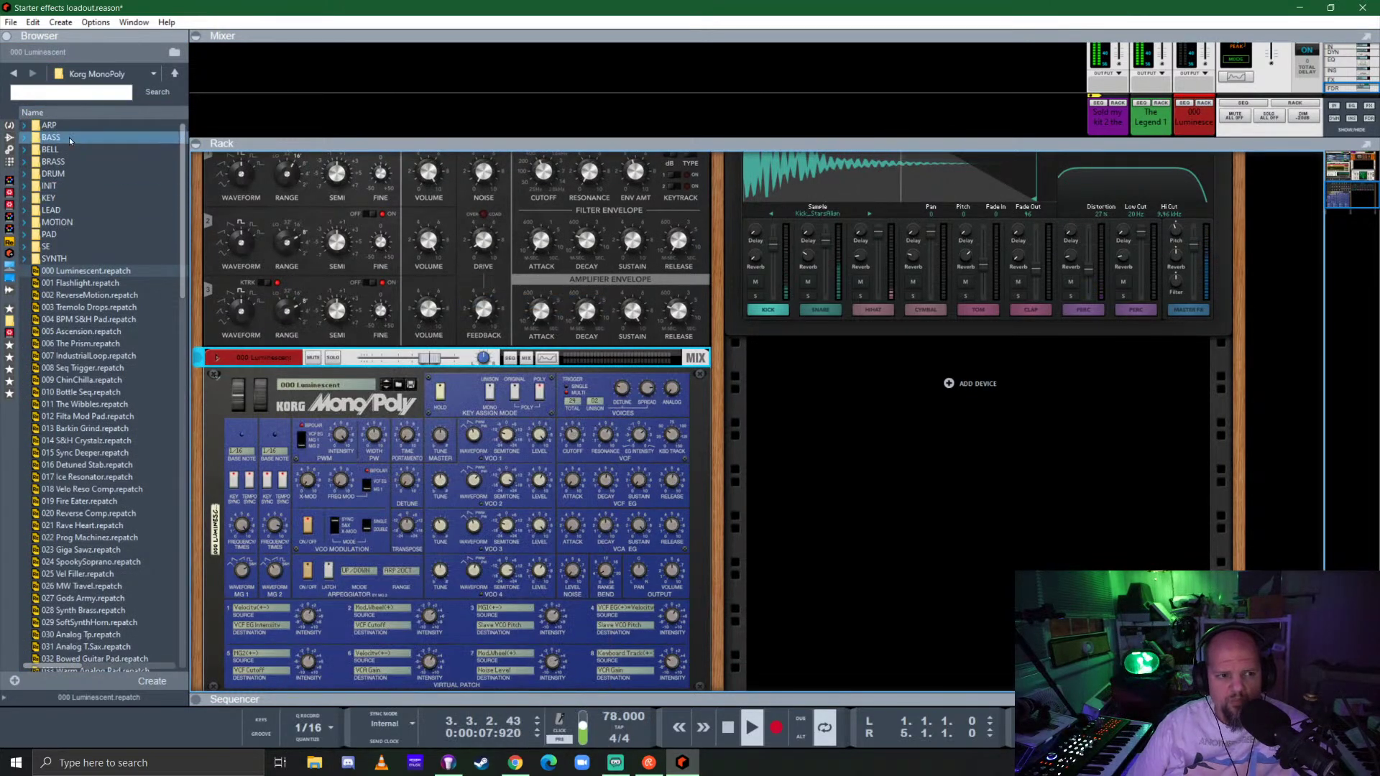
Browse the MonoPoly's BASS patches and load 076 Funk Factor Five into the synth.
double_click(92, 137)
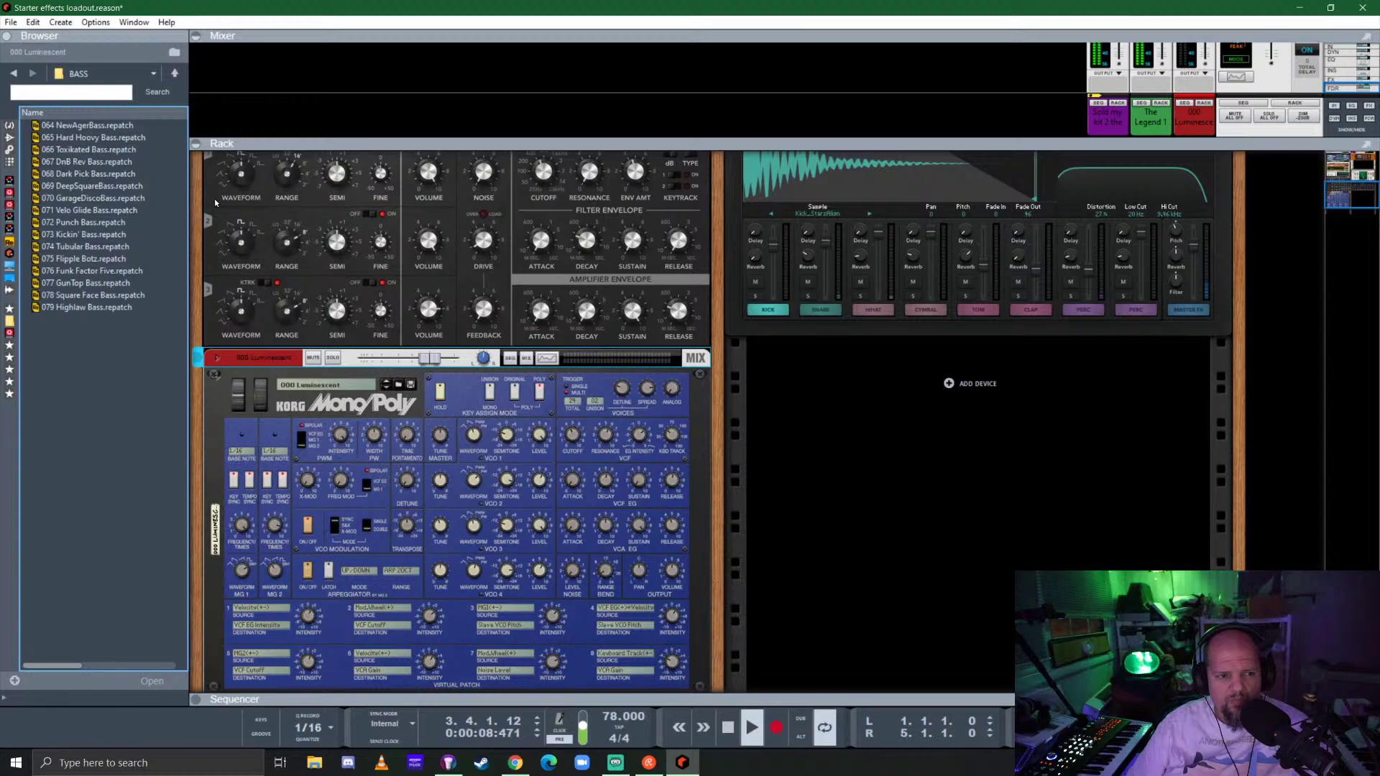
left_click(94, 137)
left_click(104, 162)
left_click(115, 174)
left_click(130, 187)
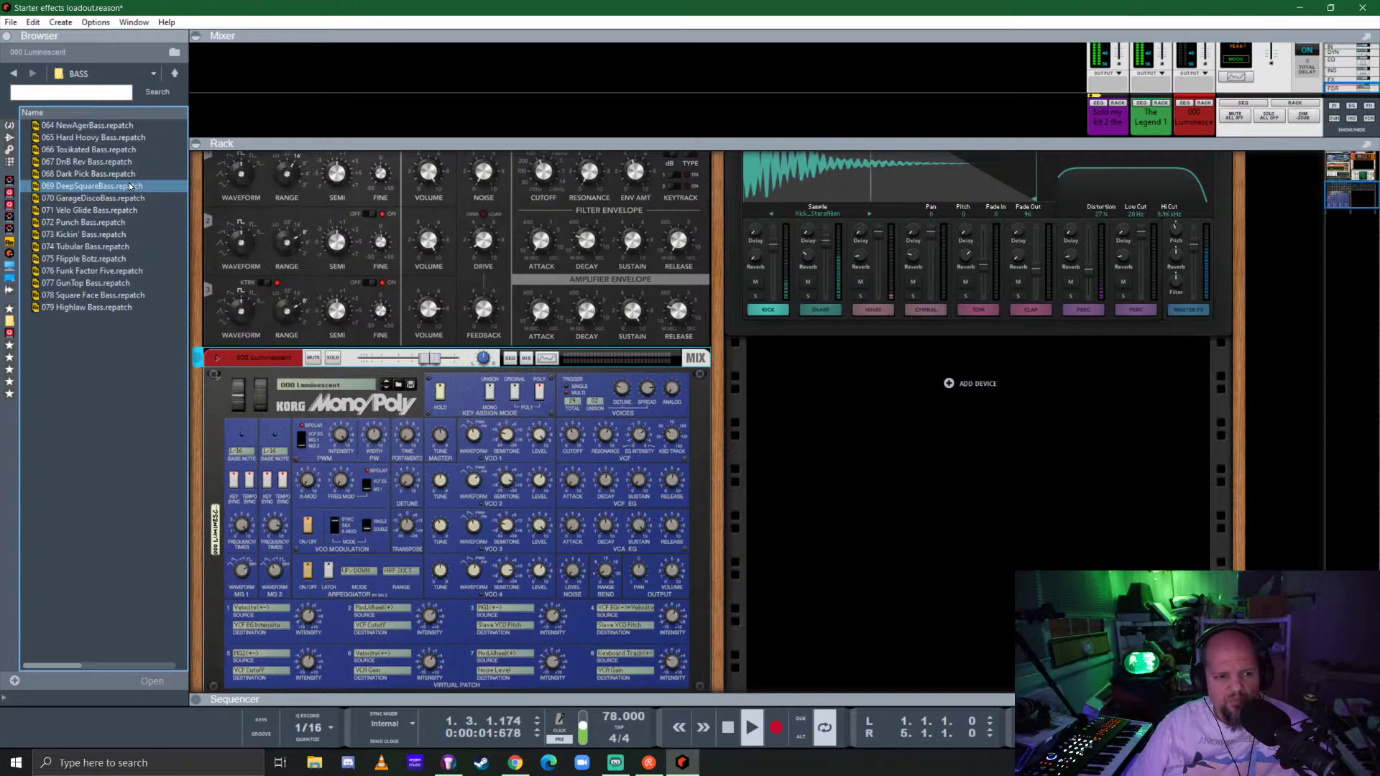
left_click_drag(93, 271, 480, 501)
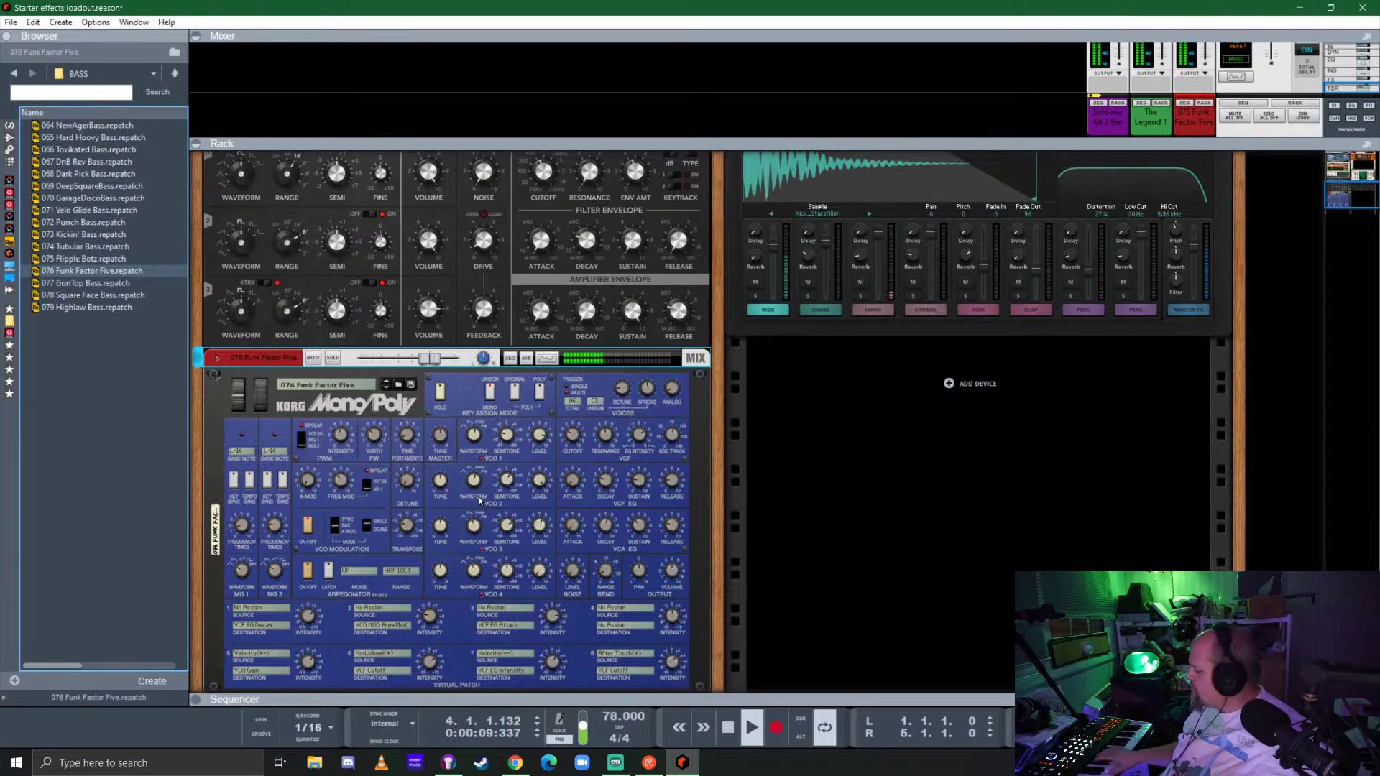
Stop playback and record a bass part with the MonoPoly over the four-bar loop.
key("Down")
key("space")
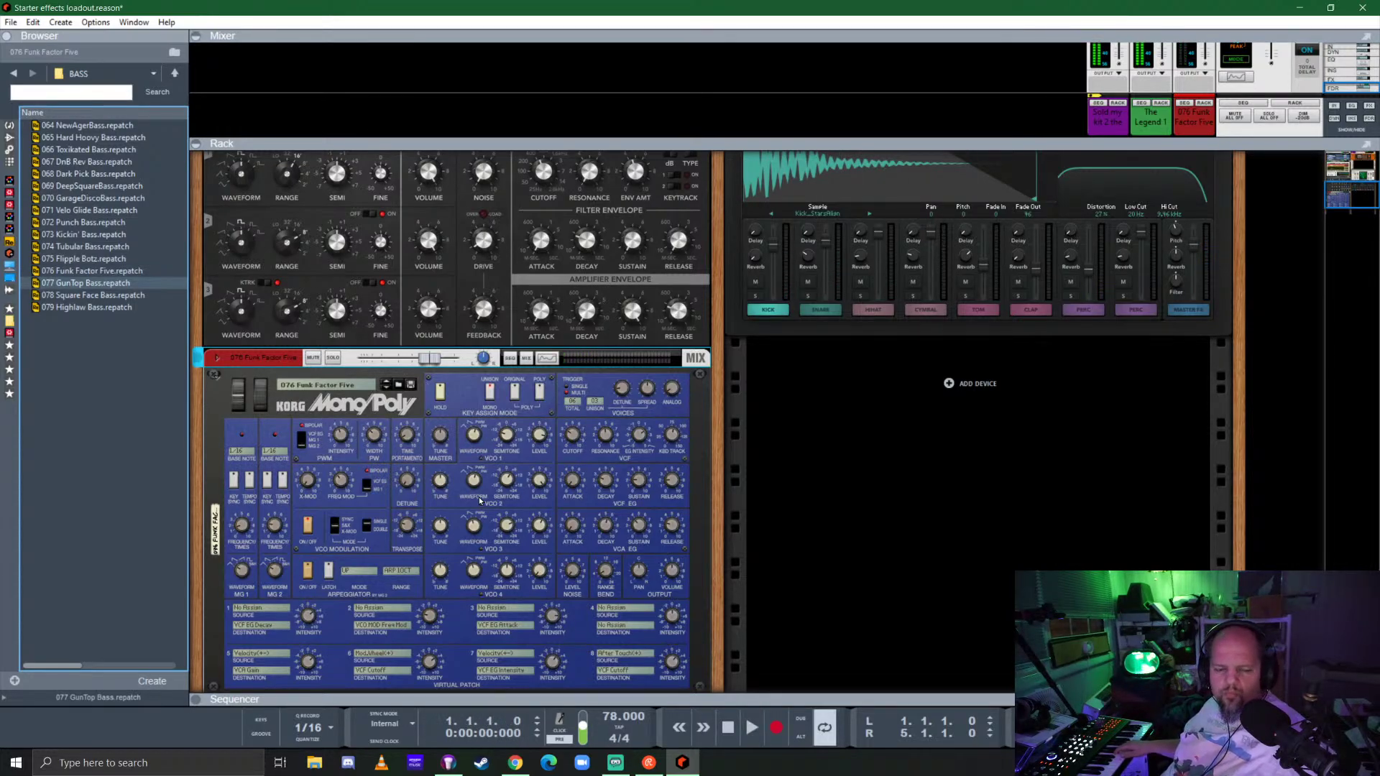
key("ctrl+Return")
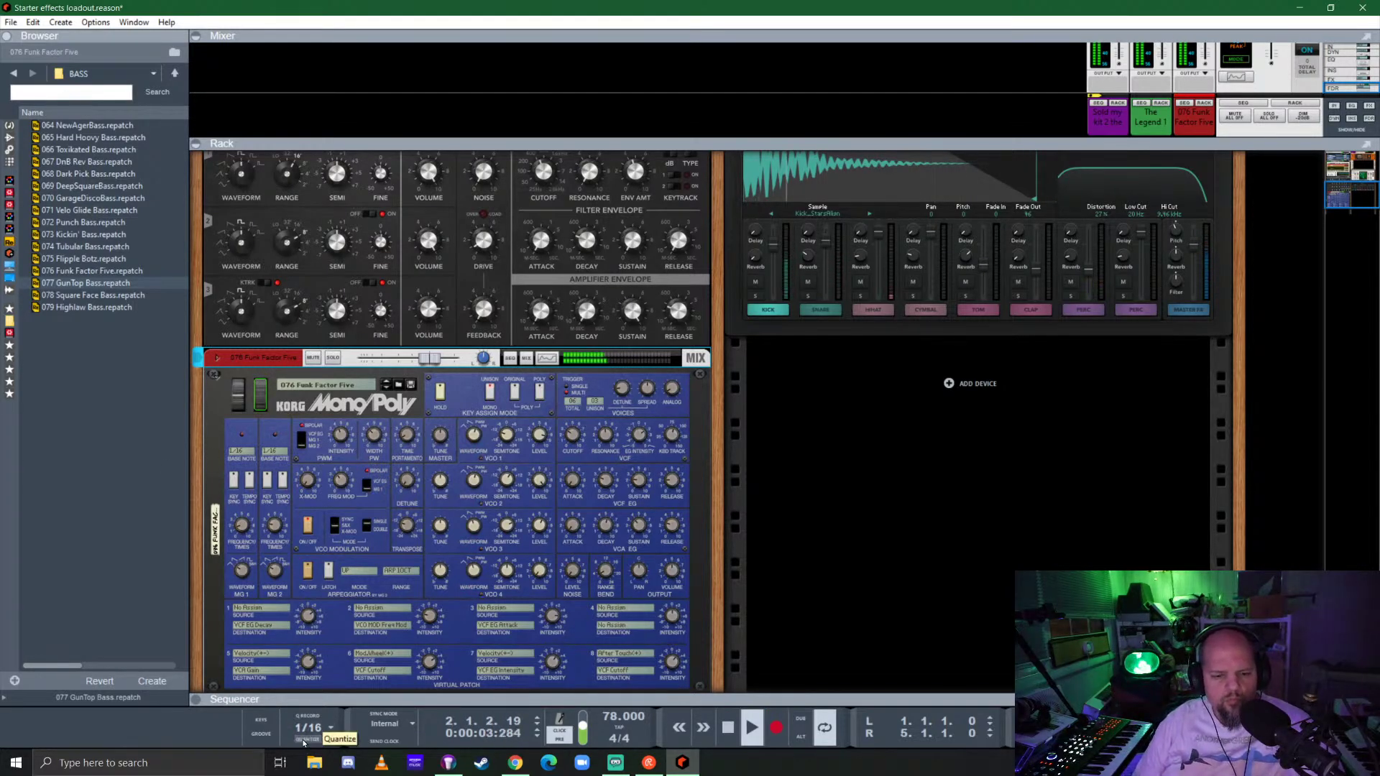
Reveal the sequencer to check the recorded bass clip, and shrink it to leave more room for the rack.
left_click(677, 575)
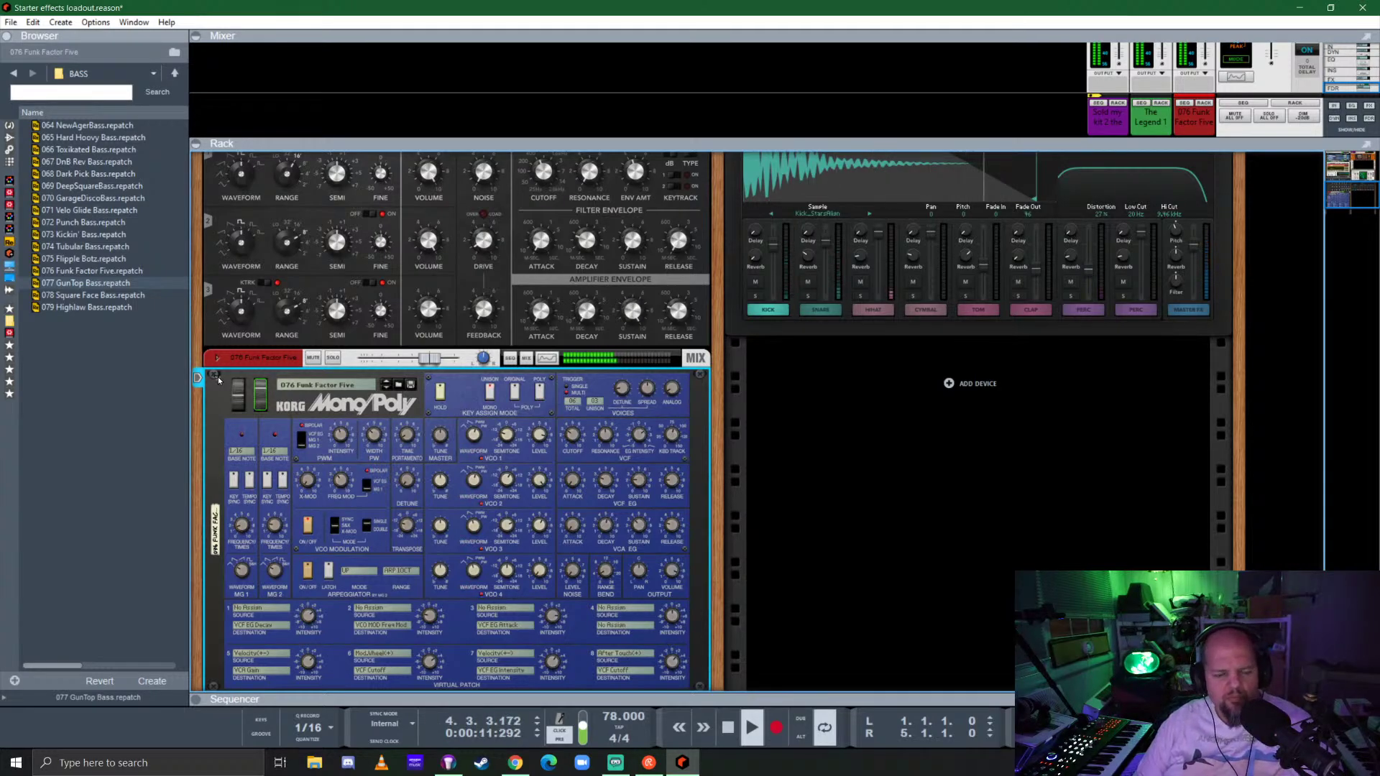
left_click_drag(579, 692, 580, 457)
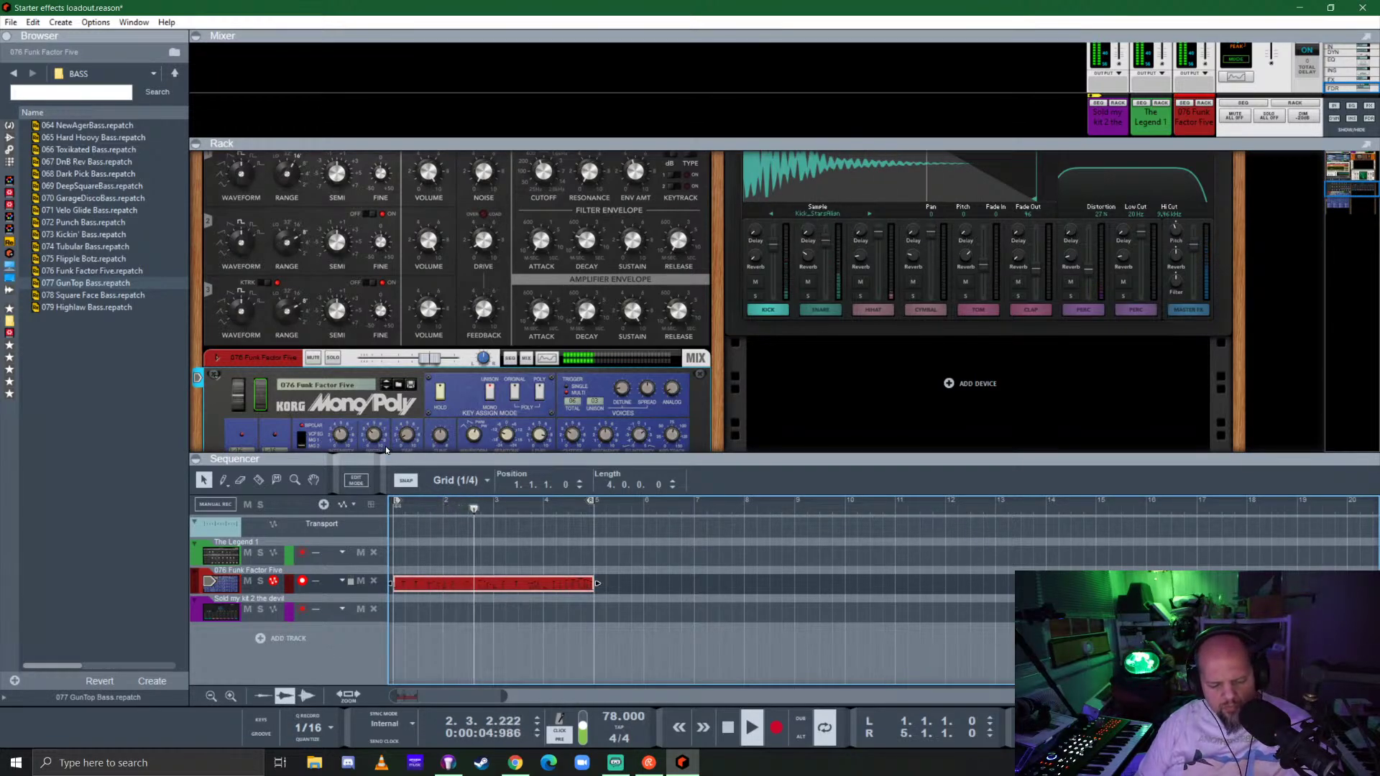
left_click_drag(748, 457, 766, 589)
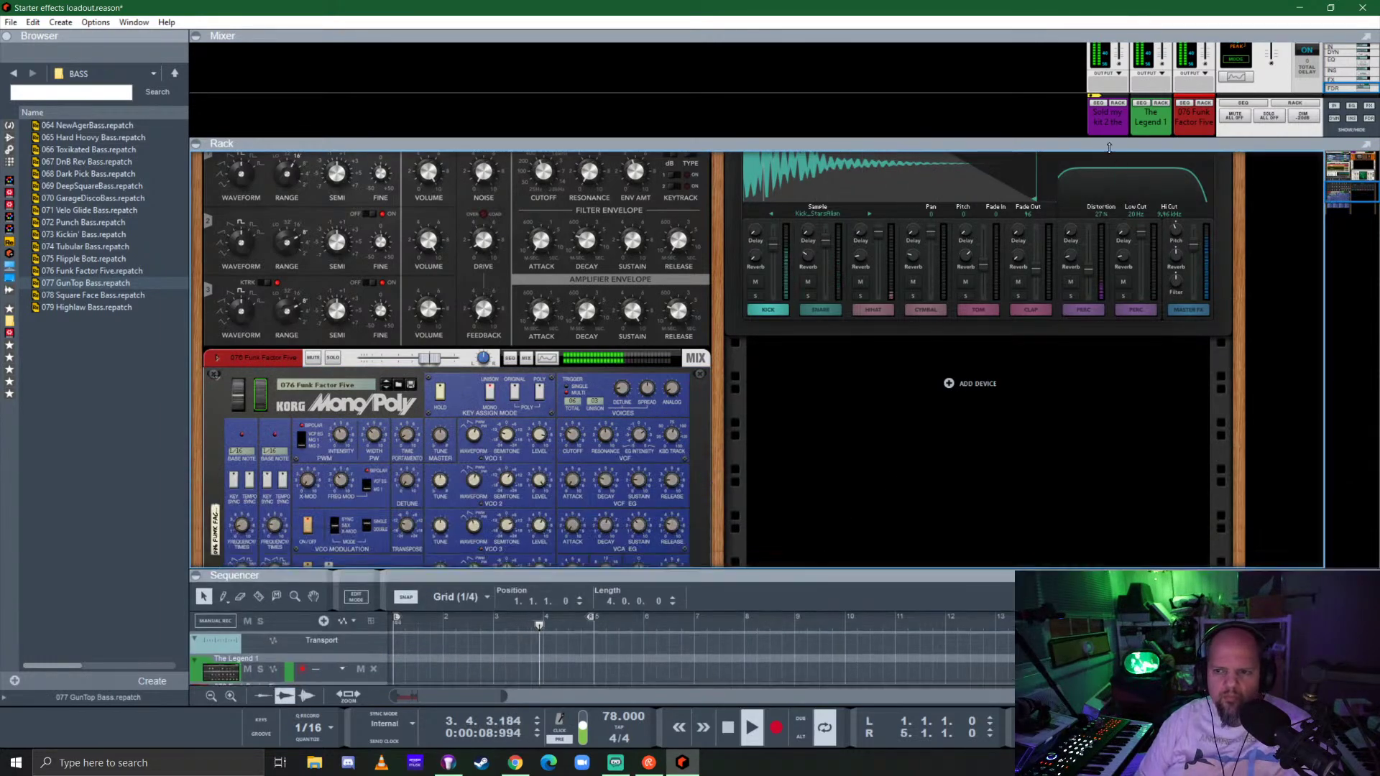
Switch off The Legend's built-in effects and its Note Echo player.
scroll(568, 422, "up", 5)
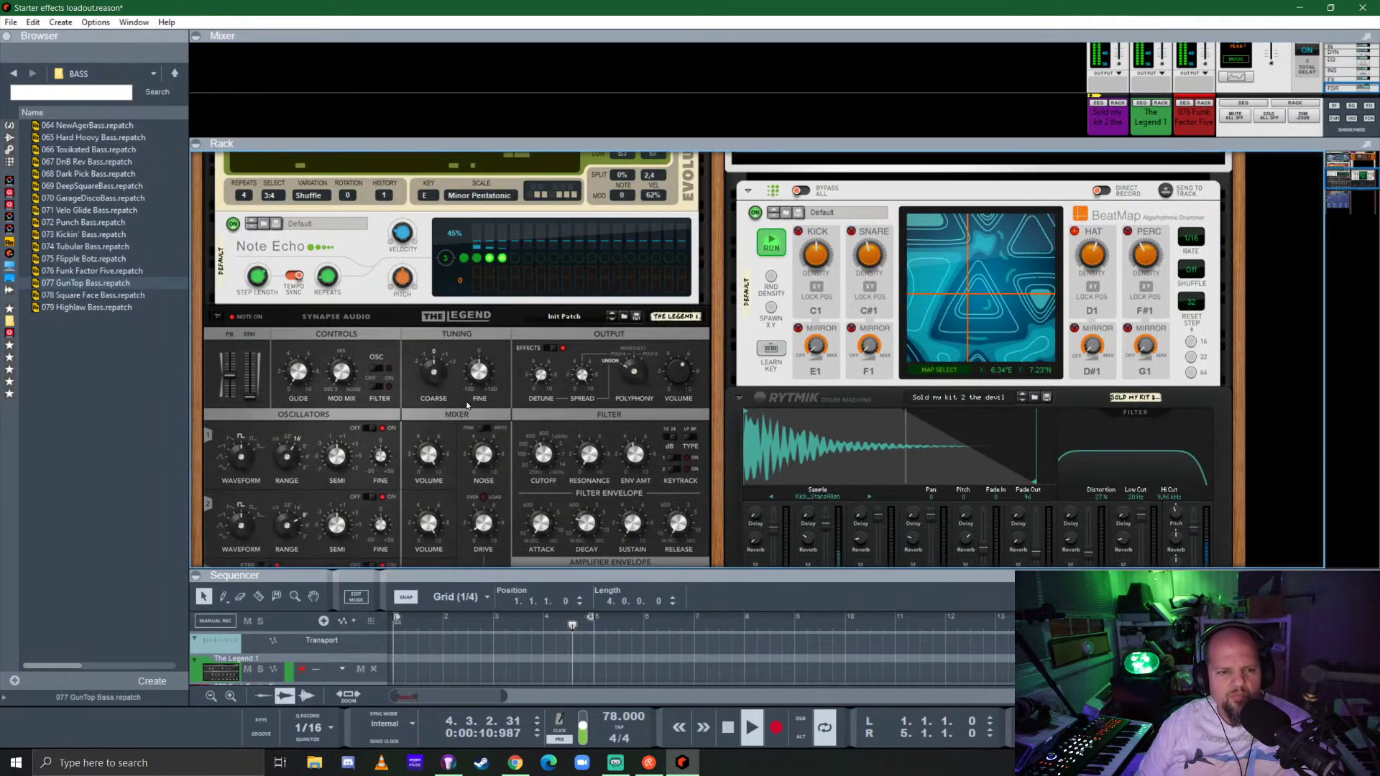
scroll(503, 424, "up", 4)
scroll(479, 414, "down", 3)
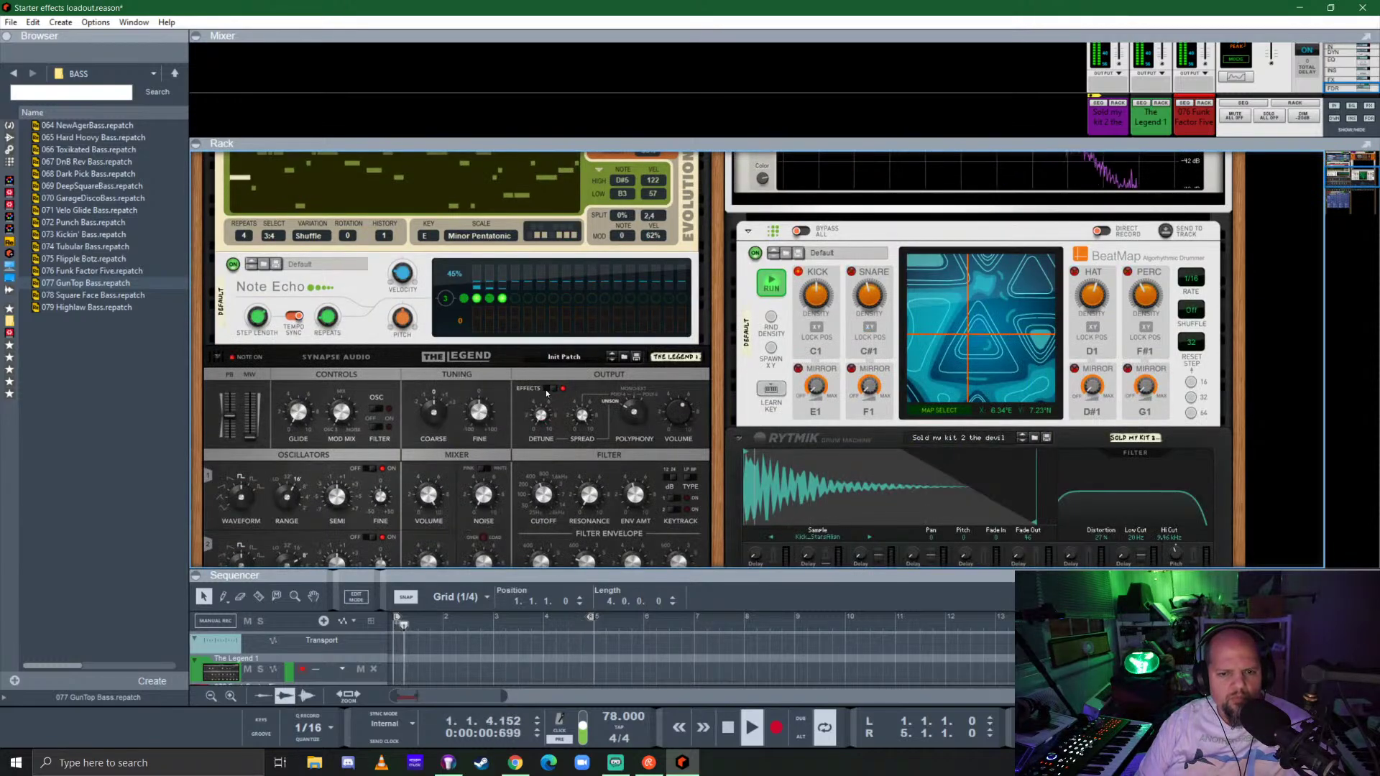
left_click(483, 415)
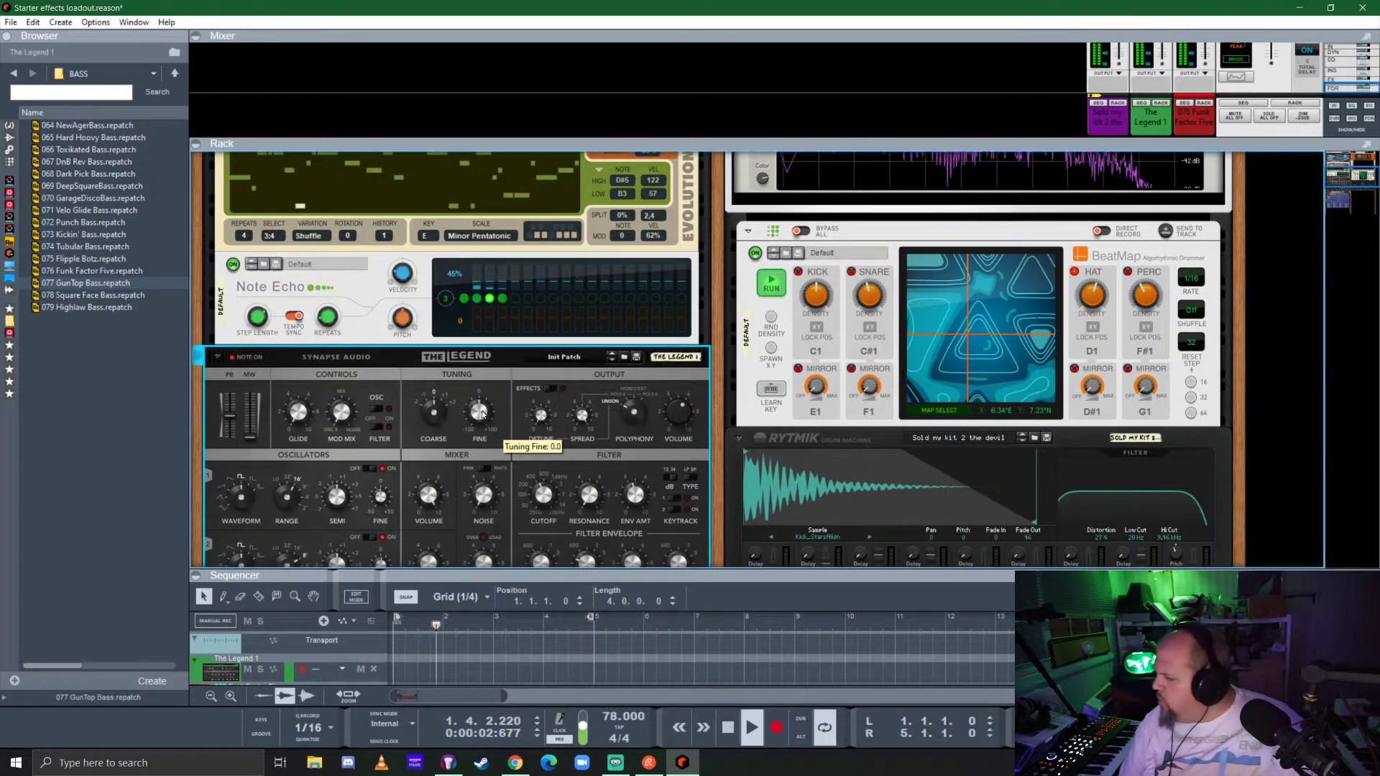
scroll(324, 309, "up", 3)
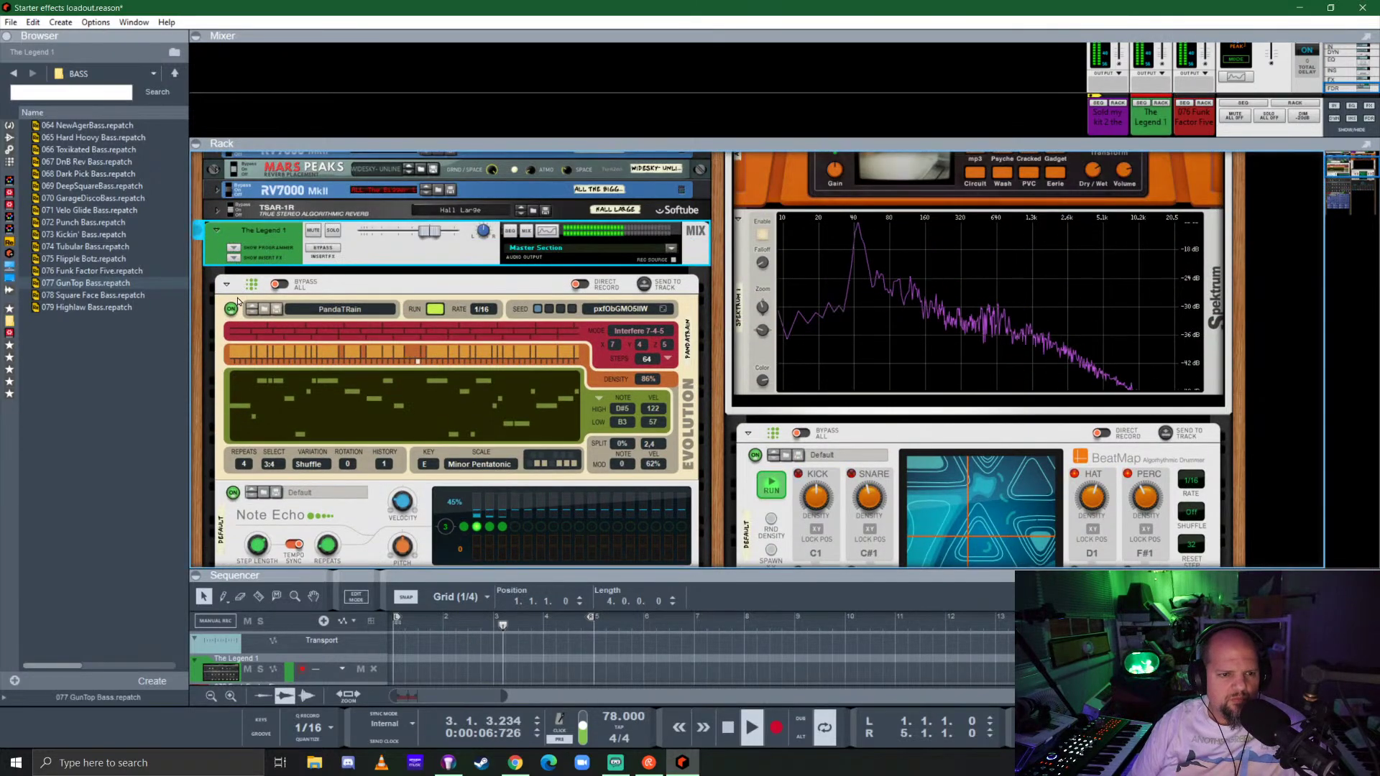
scroll(298, 391, "down", 2)
left_click(368, 354)
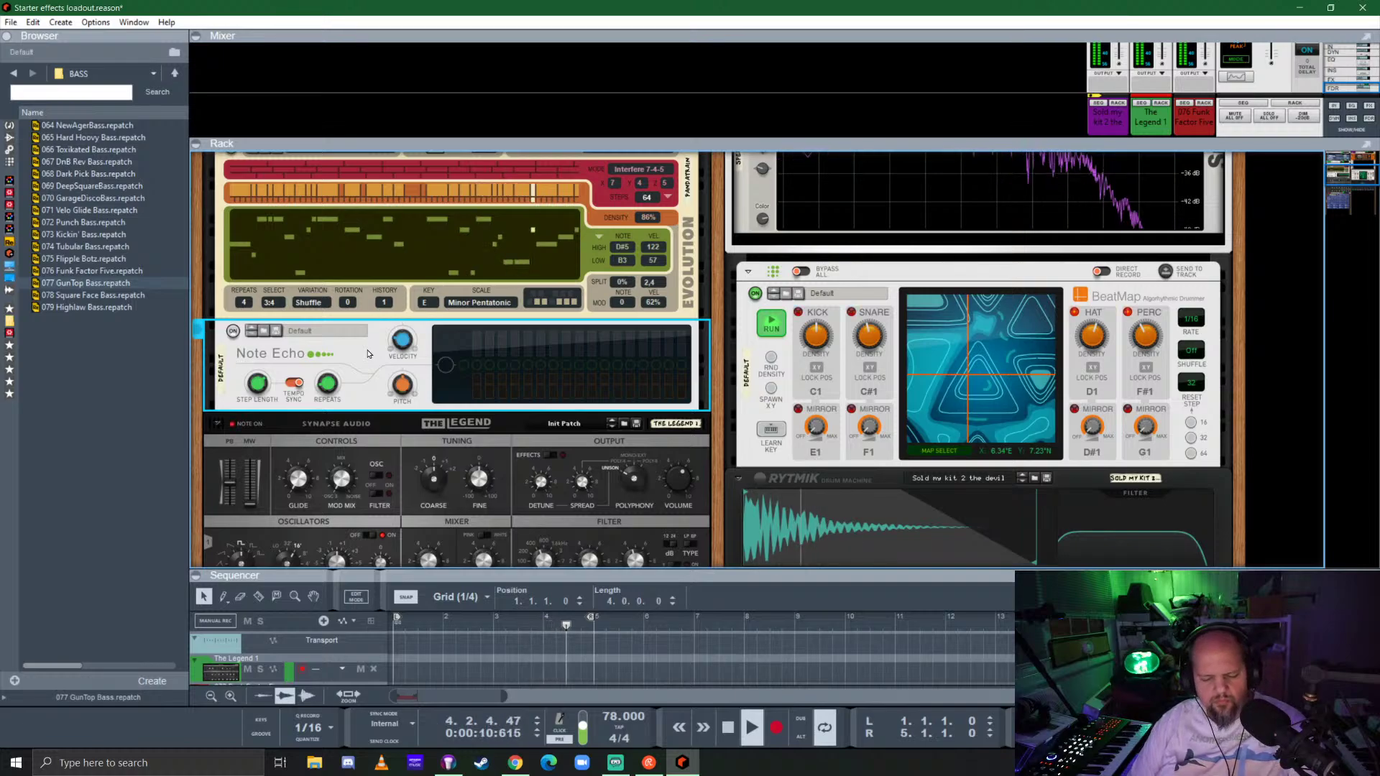
Delete the Note Echo player from above The Legend.
key("Delete")
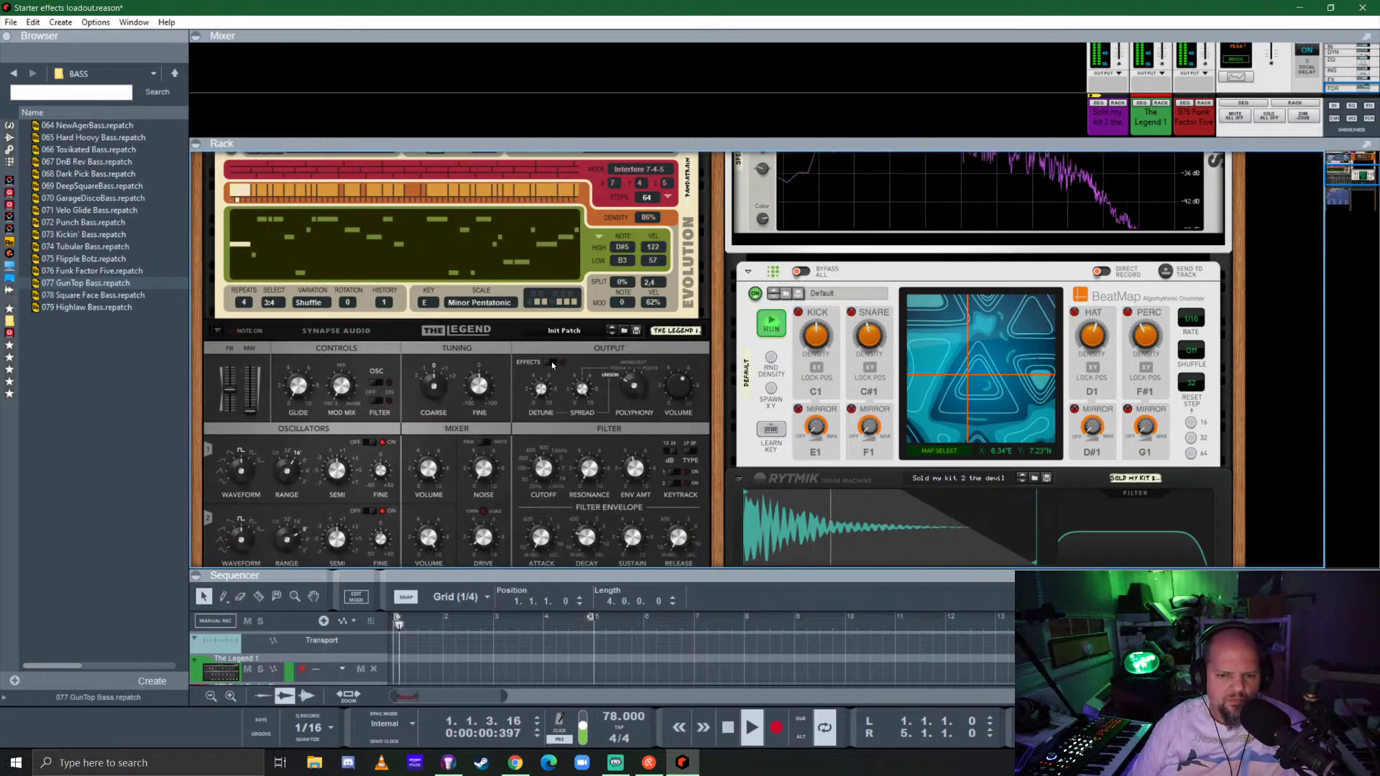
left_click(527, 359)
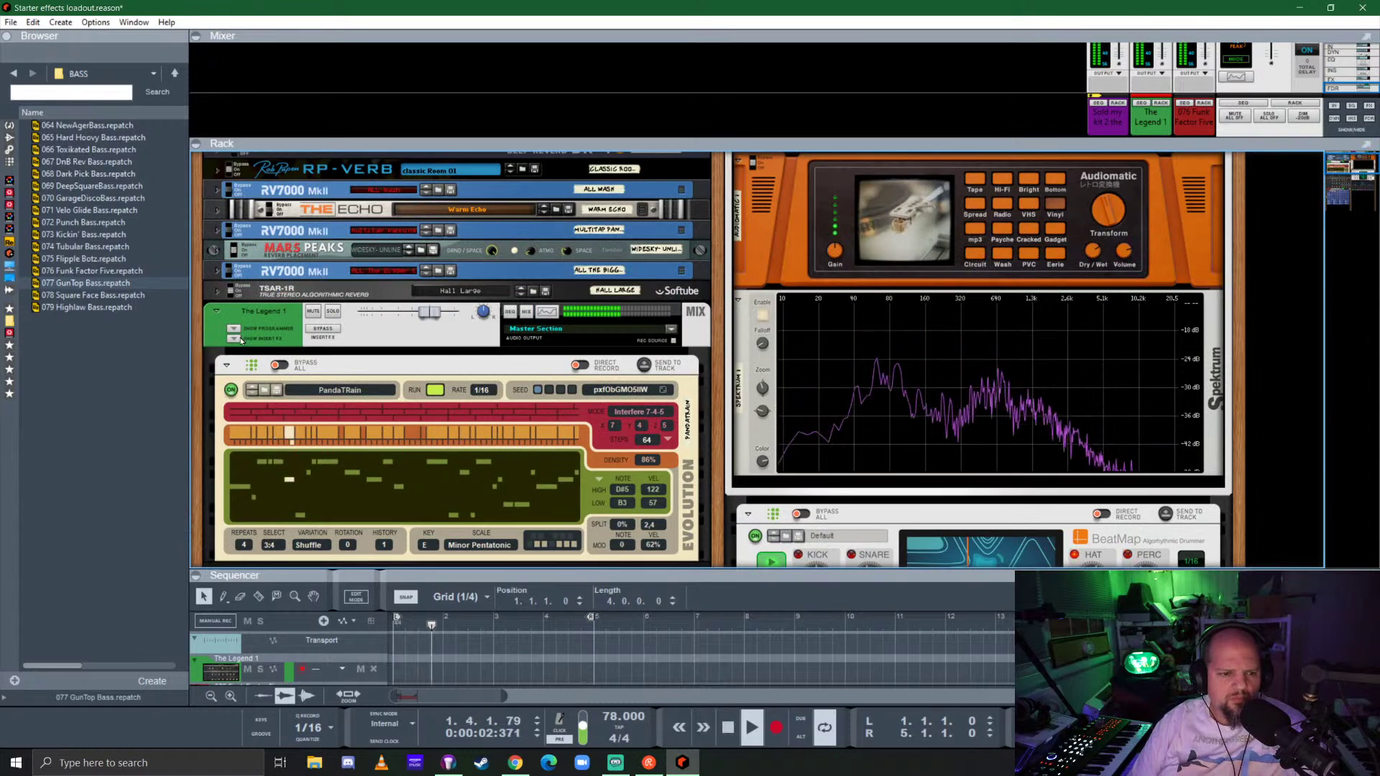
Add an Objeq Delay to The Legend's insert effects and keep its plugin window open.
left_click(232, 363)
left_click(9, 137)
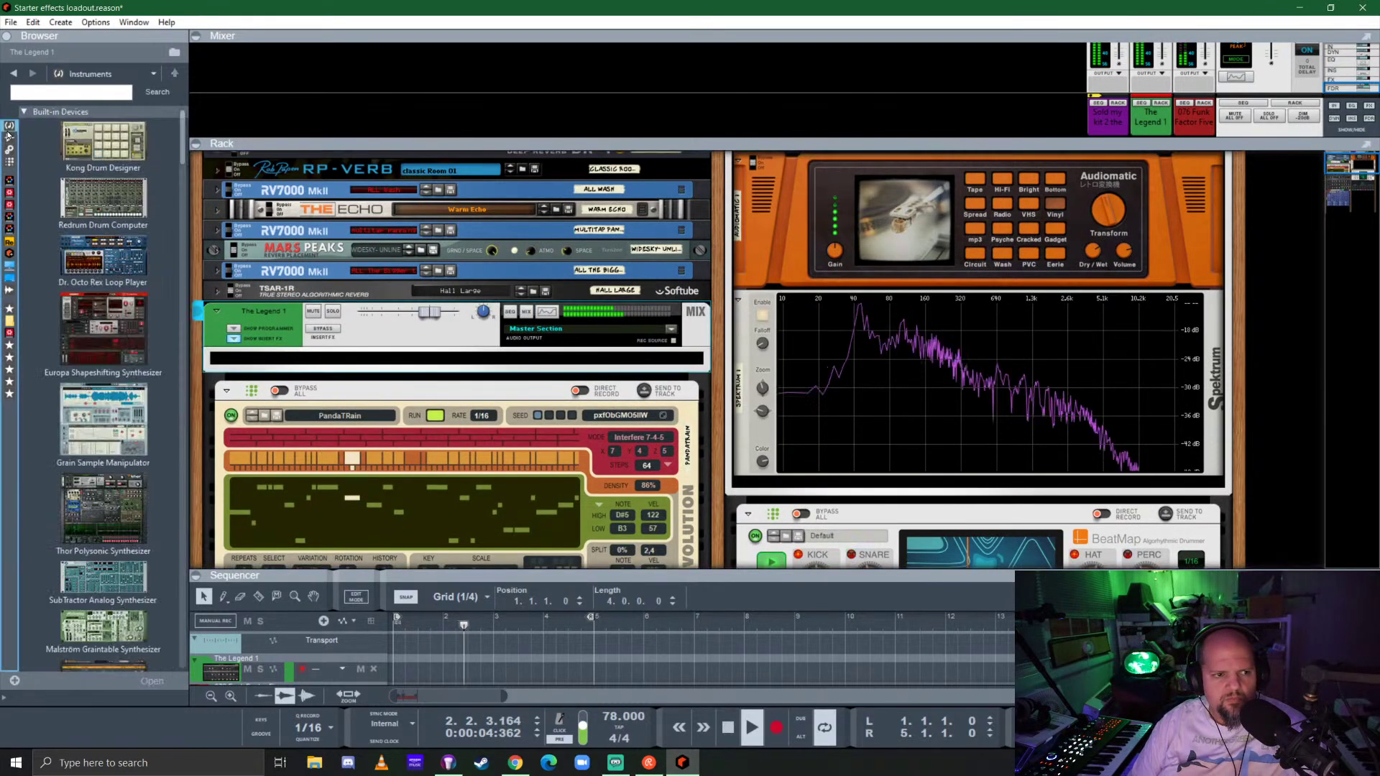
scroll(150, 273, "down", 15)
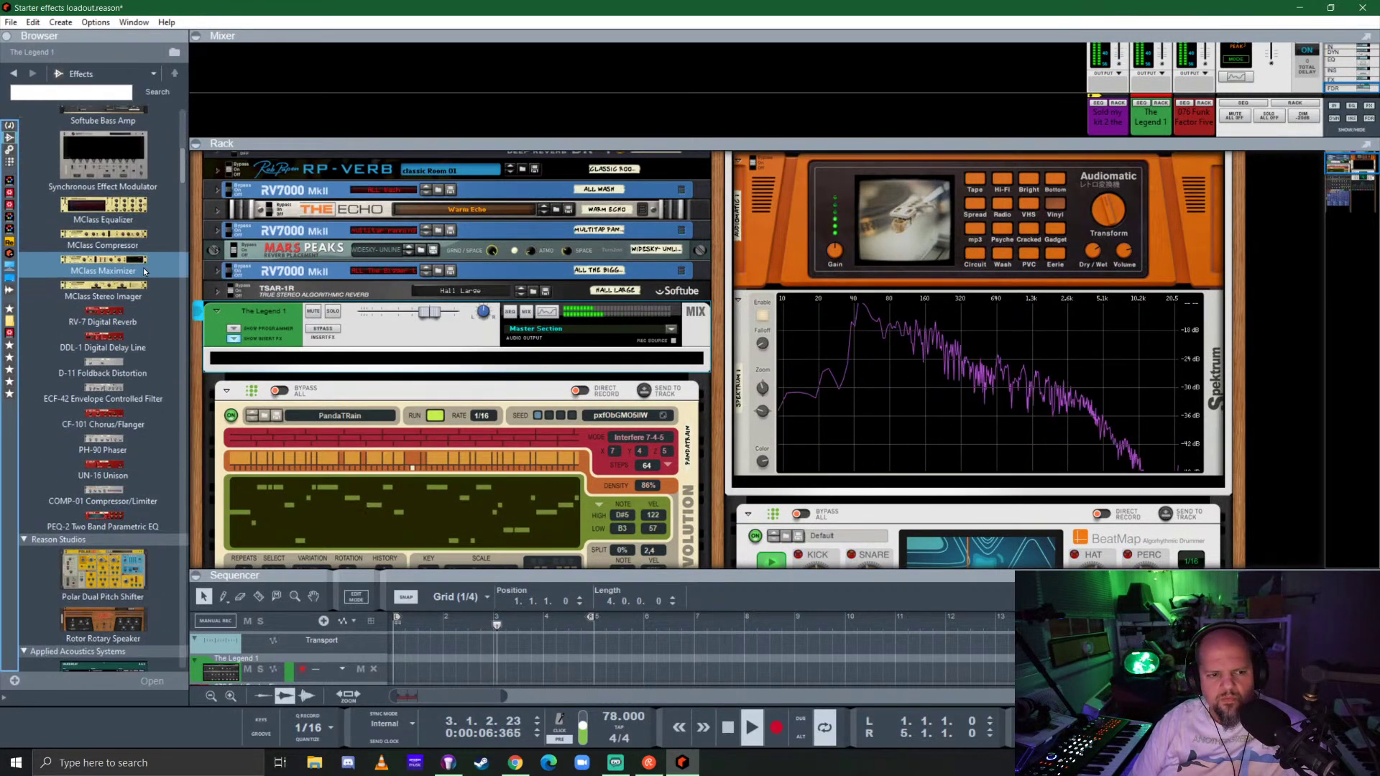
left_click_drag(119, 397, 455, 333)
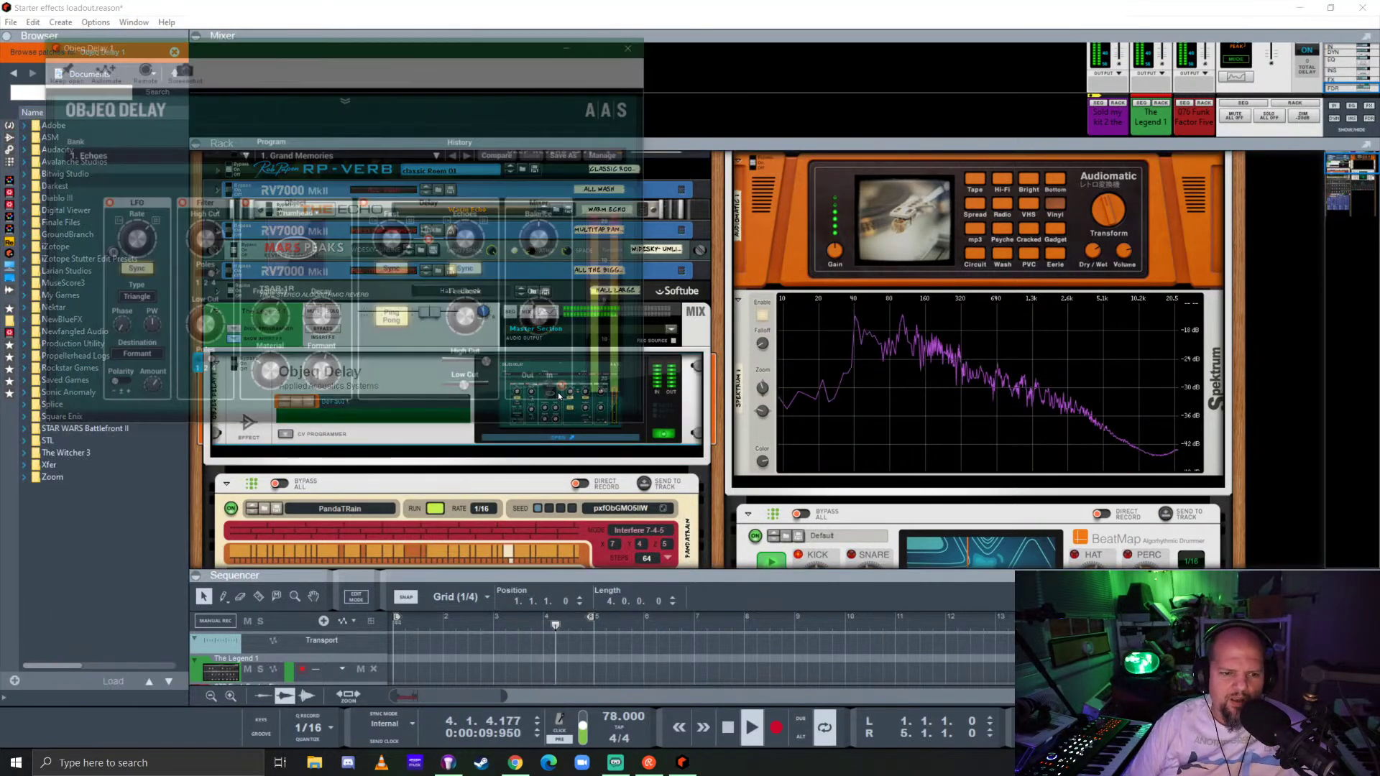
left_click_drag(367, 43, 824, 206)
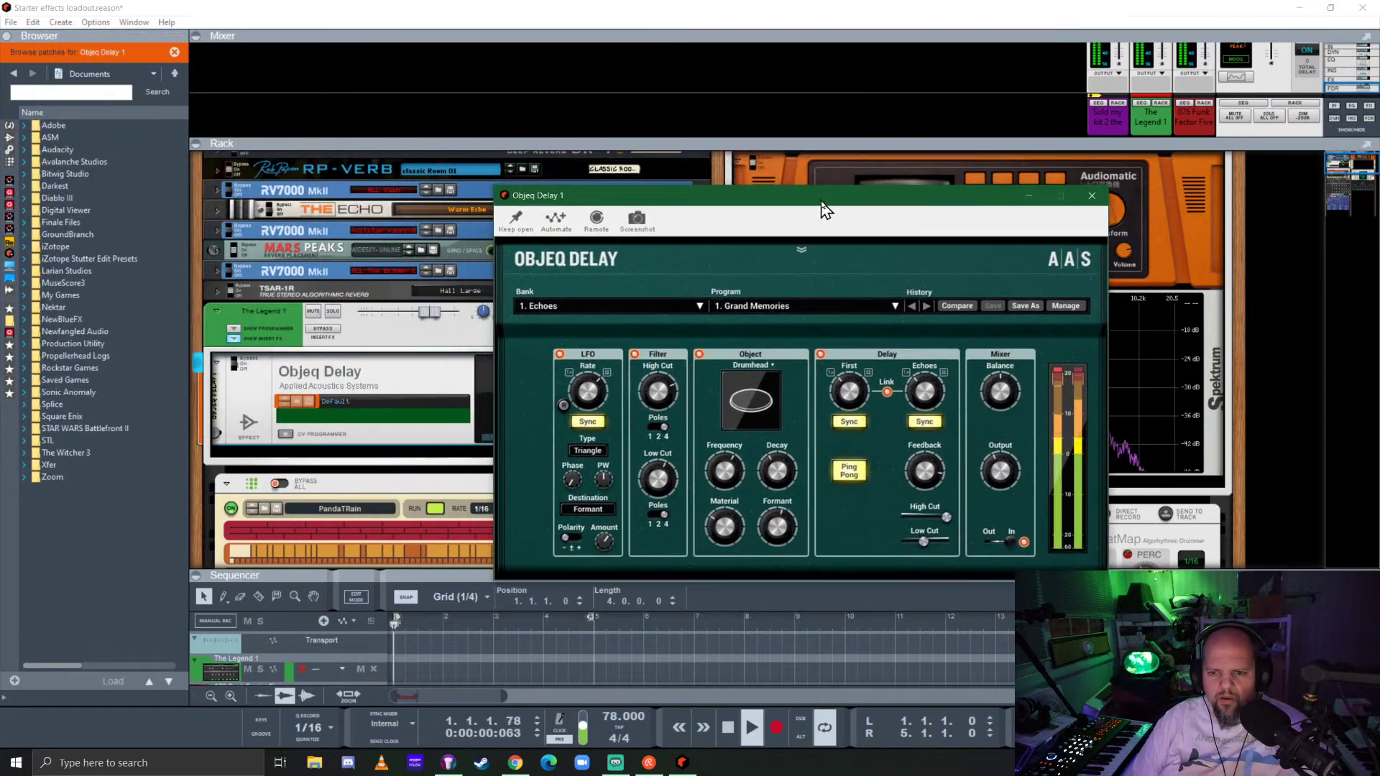
left_click(520, 219)
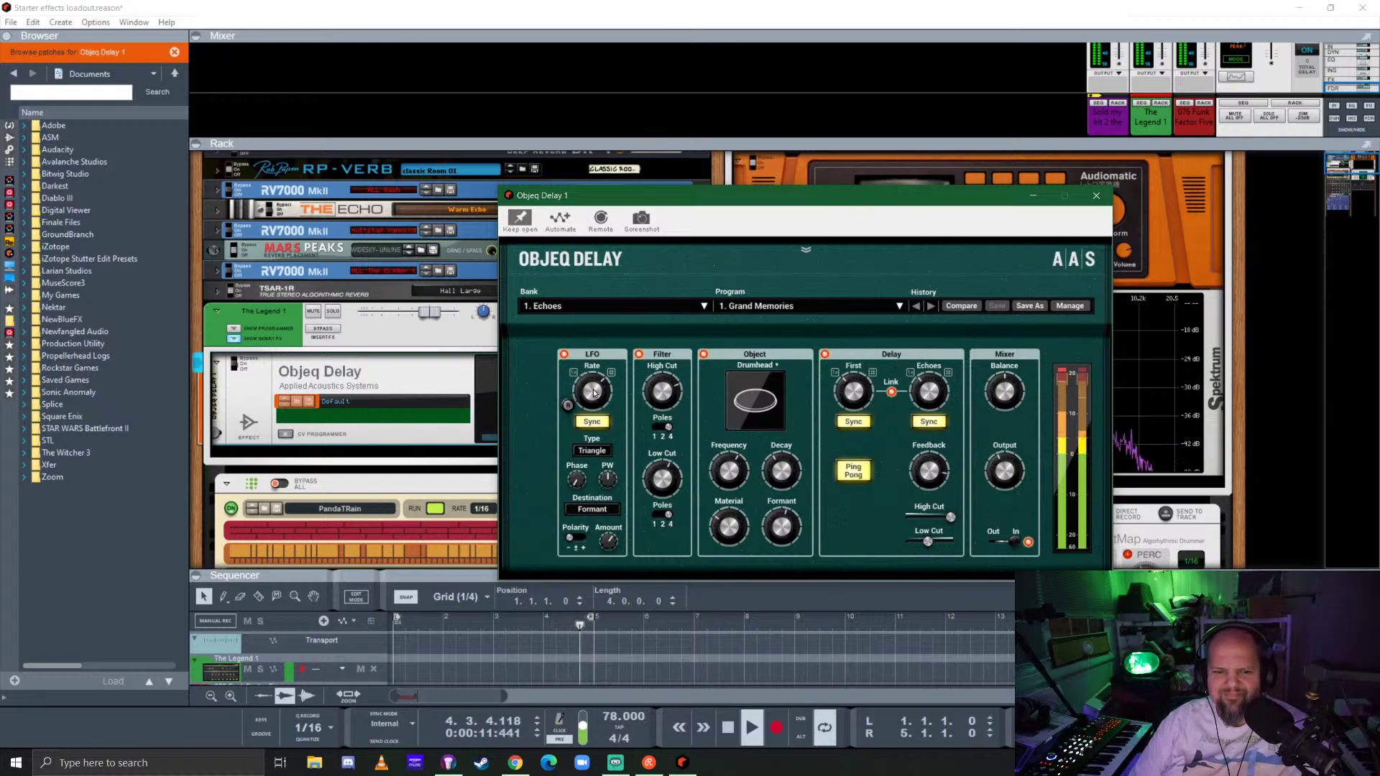
Load the Objeq Delay program 2. Deep Tone Echoes and solo The Legend.
left_click(874, 307)
left_click(806, 341)
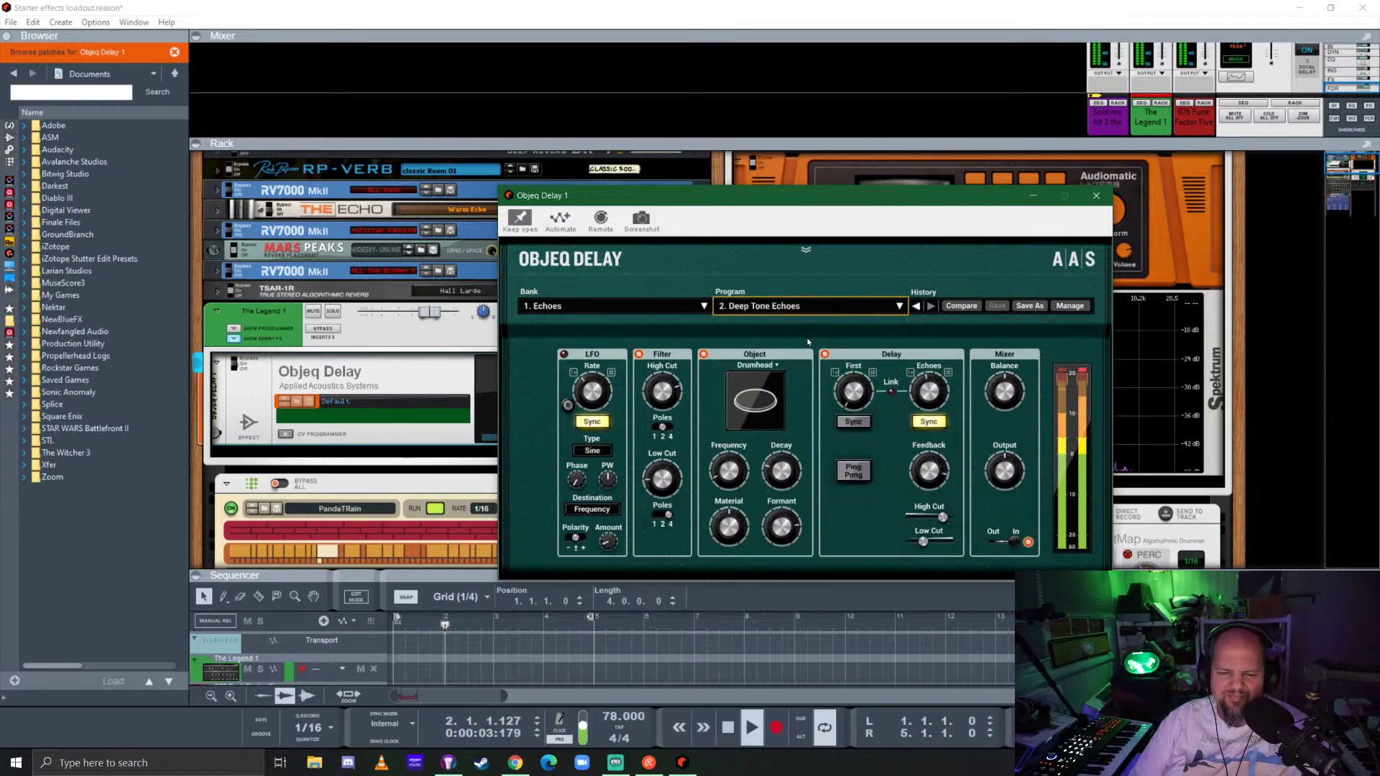
left_click(336, 311)
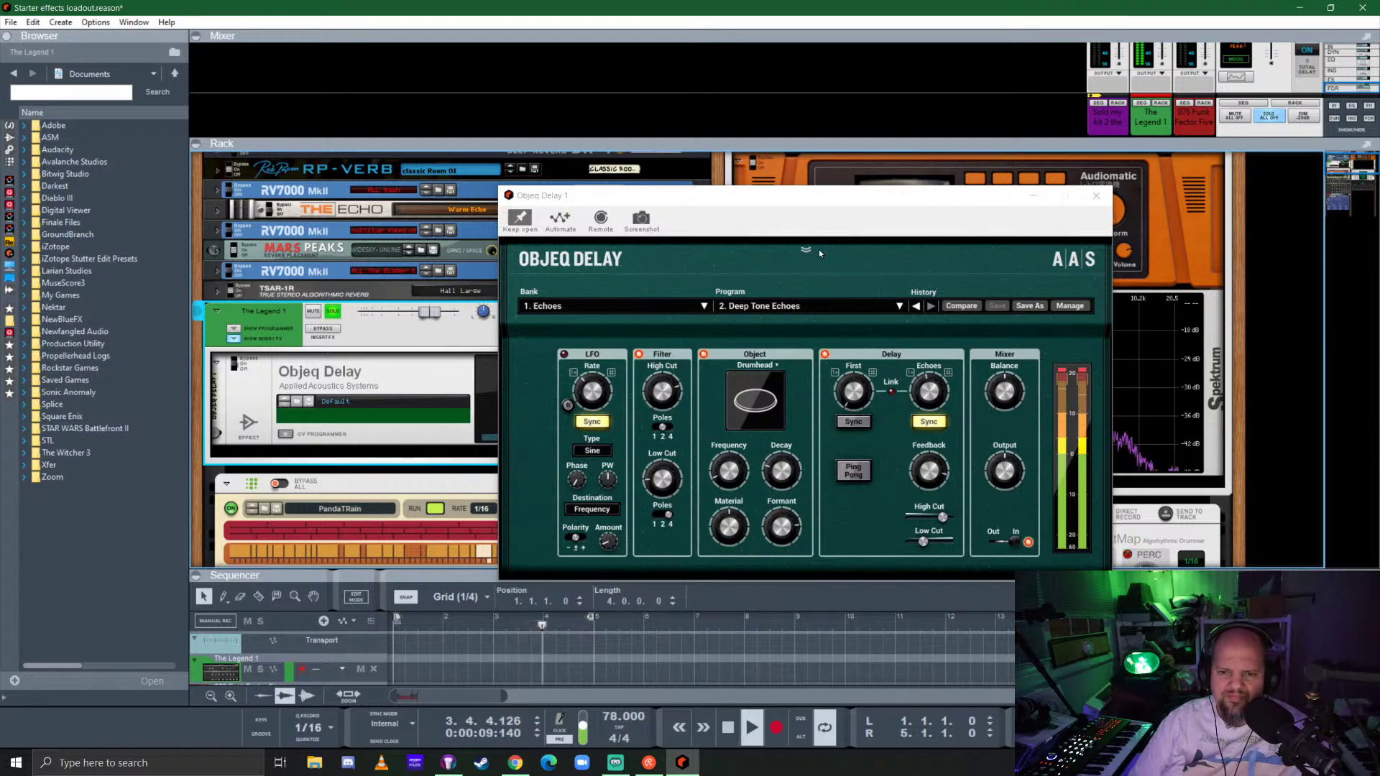
Enable Ping Pong and link the First and Echoes delays, trying an unsynced time of about .119 s before restoring tempo sync.
left_click(852, 476)
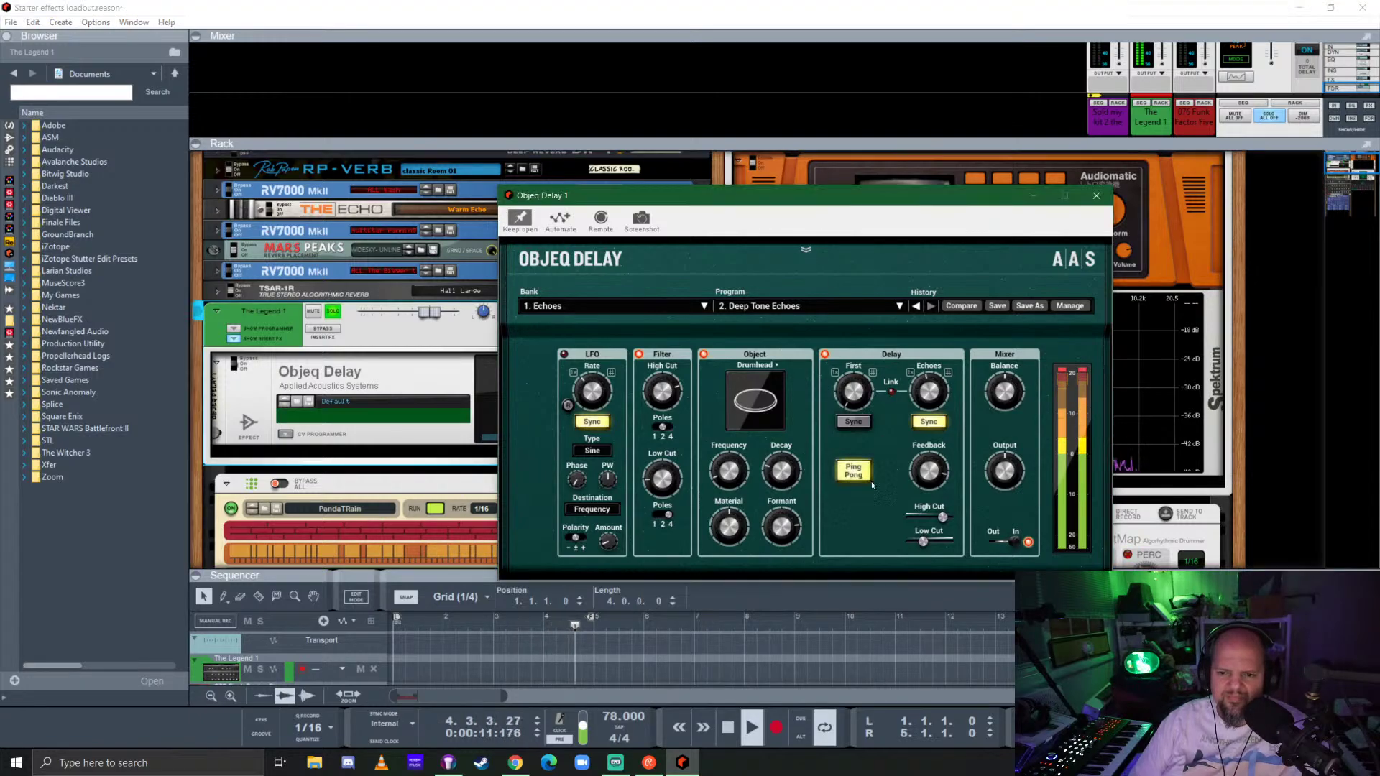
left_click(891, 392)
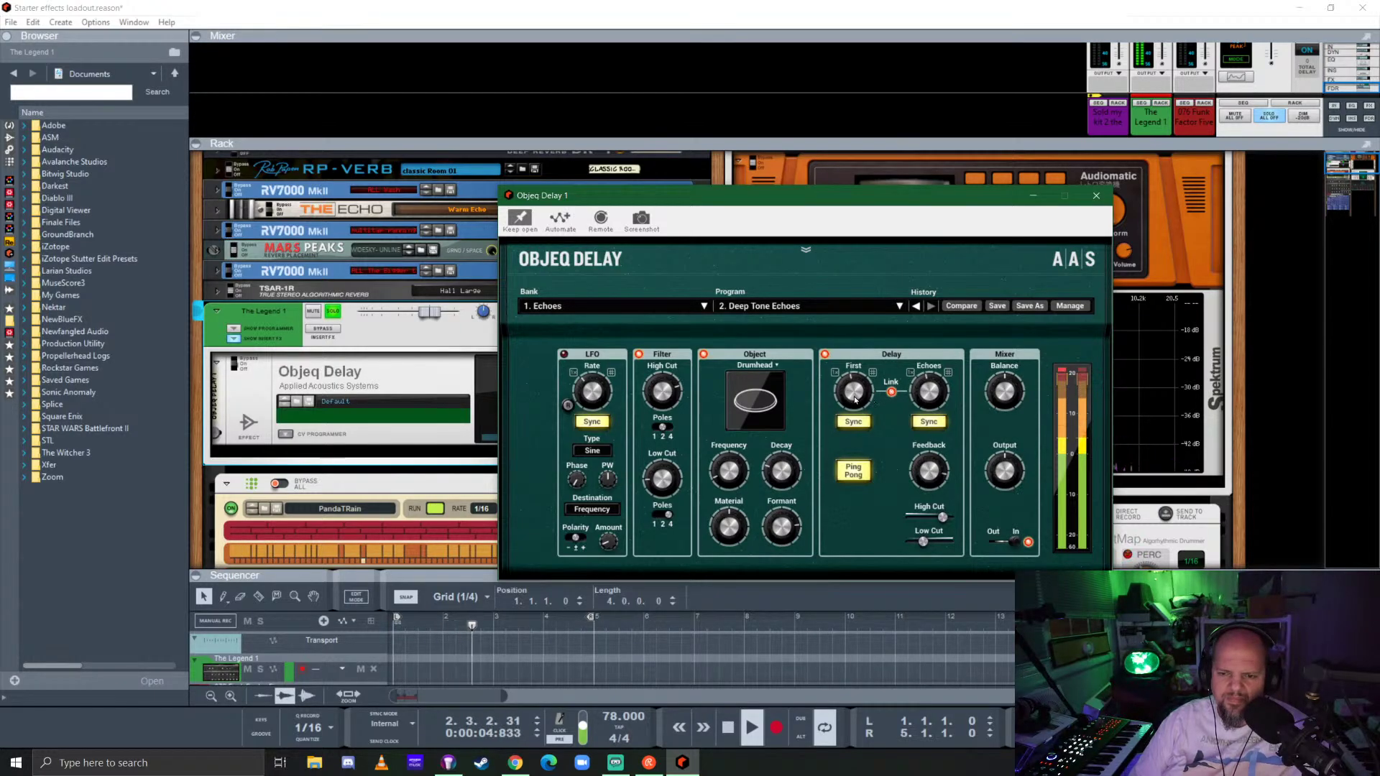
left_click_drag(853, 392, 853, 382)
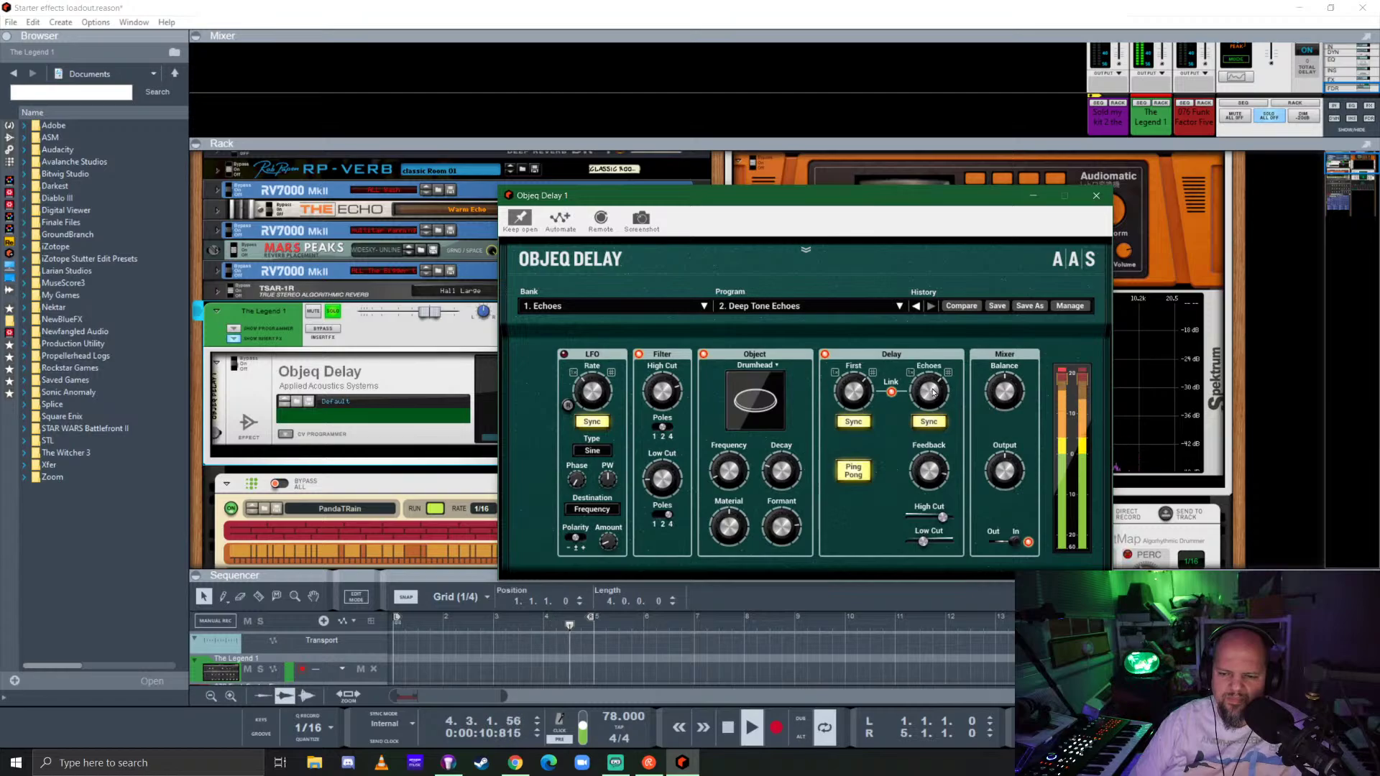
left_click(854, 422)
left_click(929, 422)
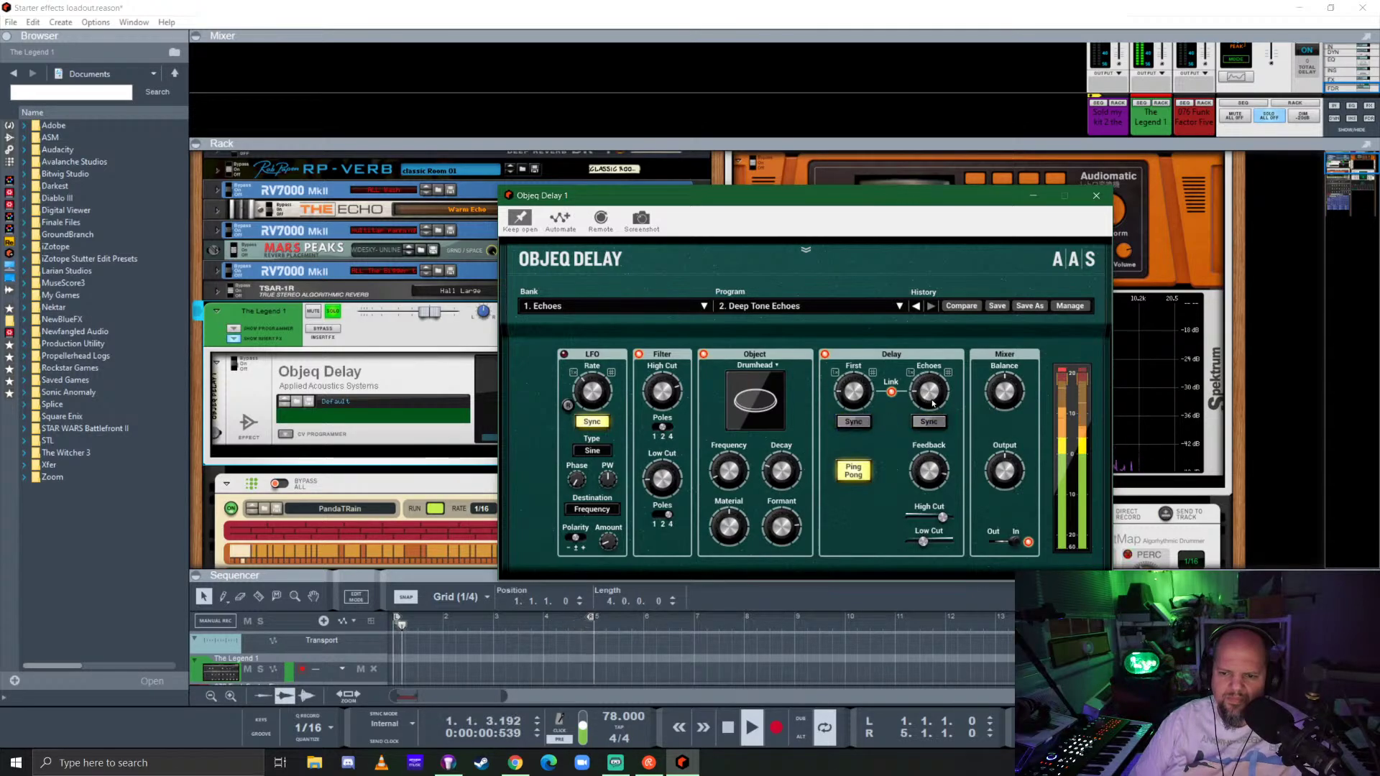
left_click_drag(929, 392, 929, 388)
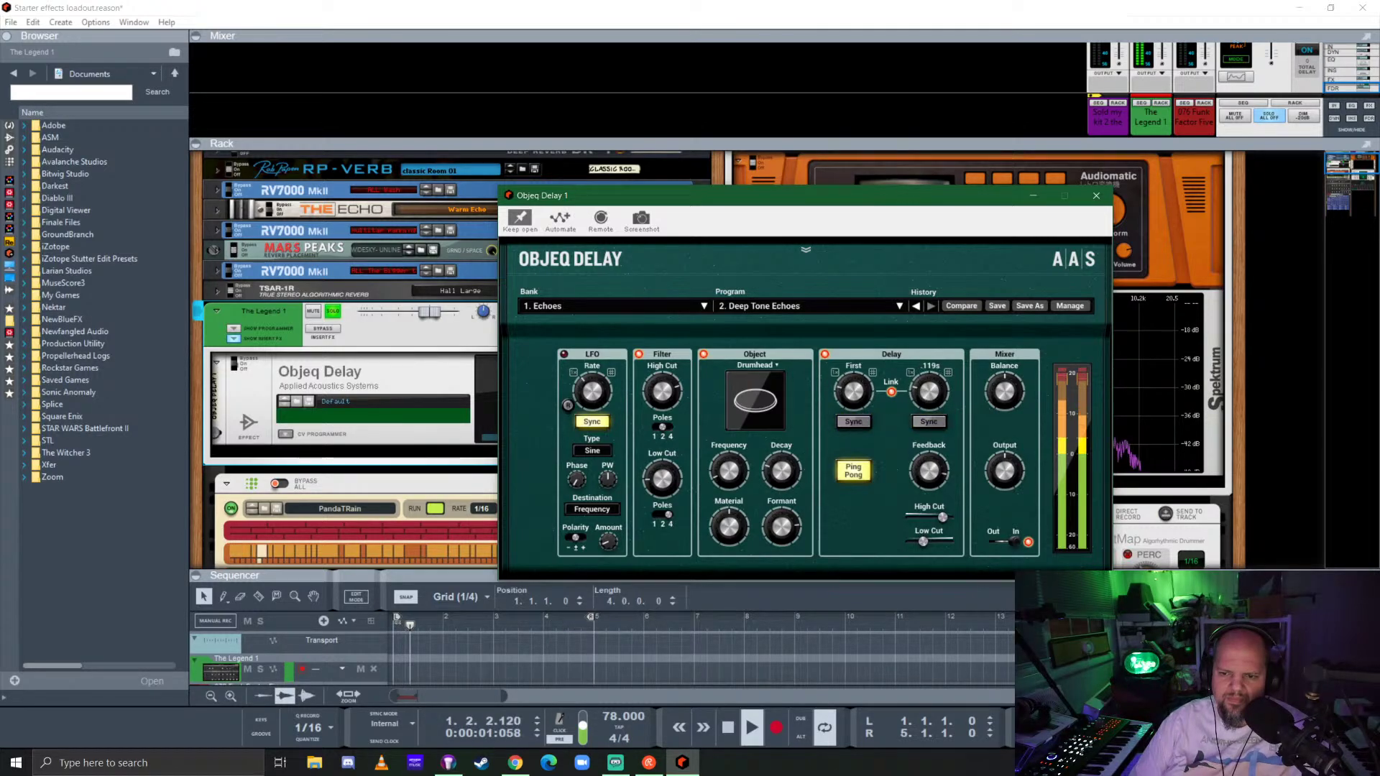
left_click(929, 423)
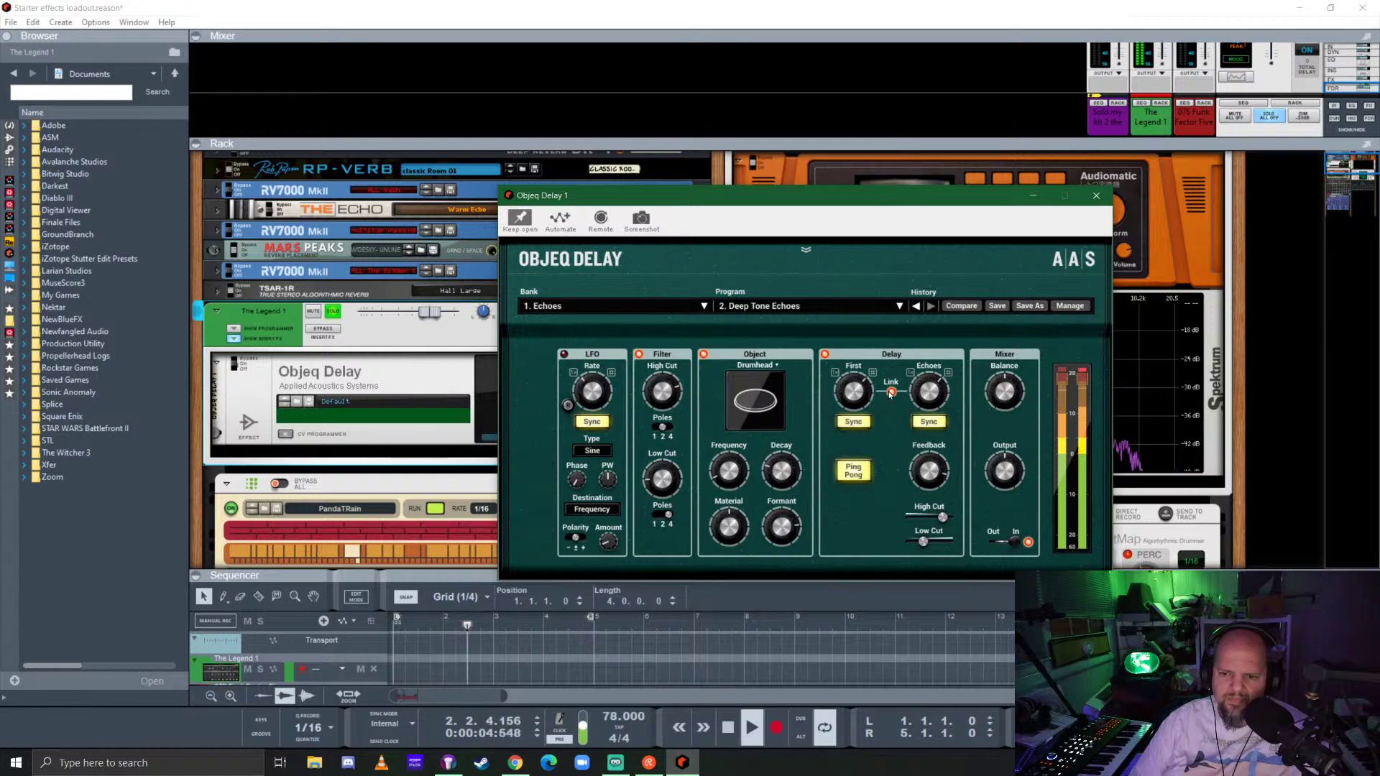
Unlink the two delay times and adjust the tempo-synced First time on its own, around 1/4 T.
left_click(892, 392)
mouse_move(853, 392)
left_mouse_down()
mouse_move(850, 403)
mouse_move(853, 389)
left_mouse_up()
left_click(854, 423)
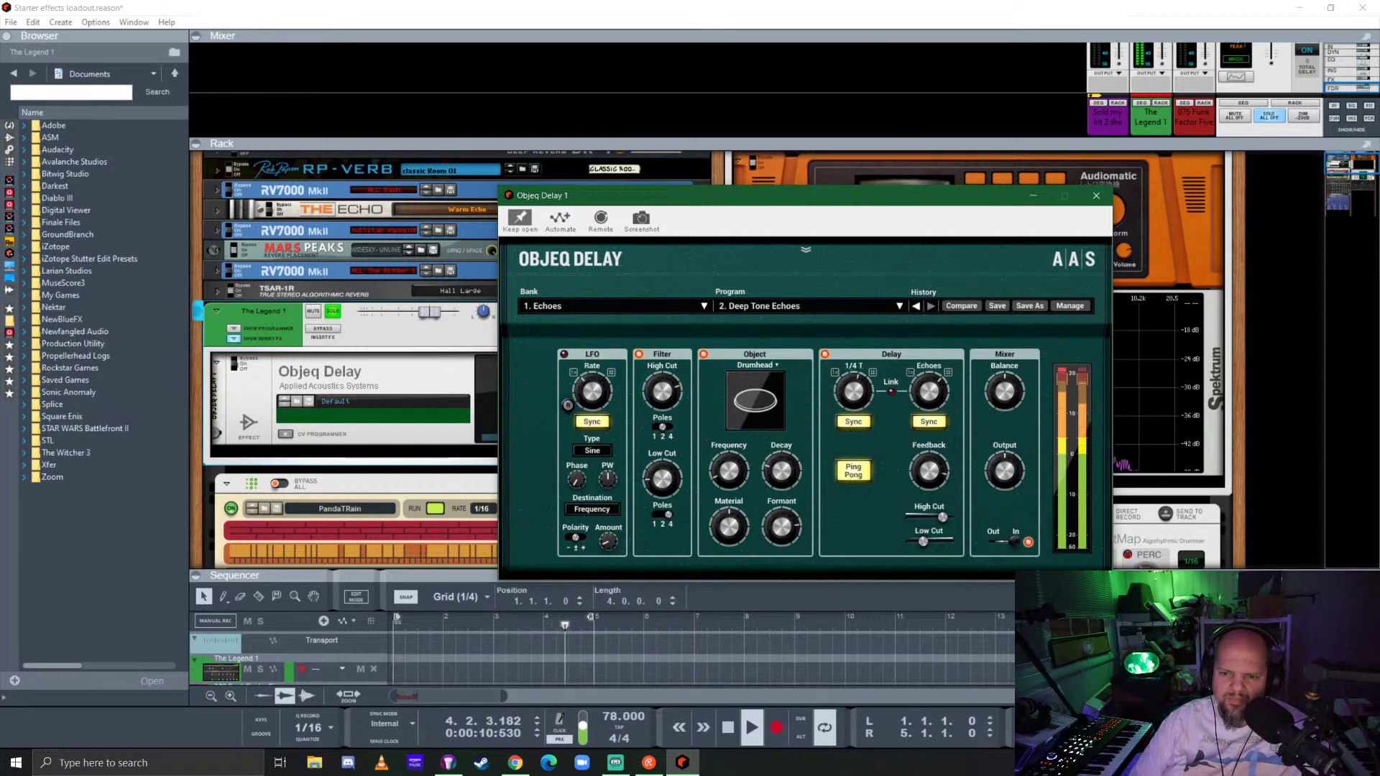
left_click_drag(853, 389, 854, 389)
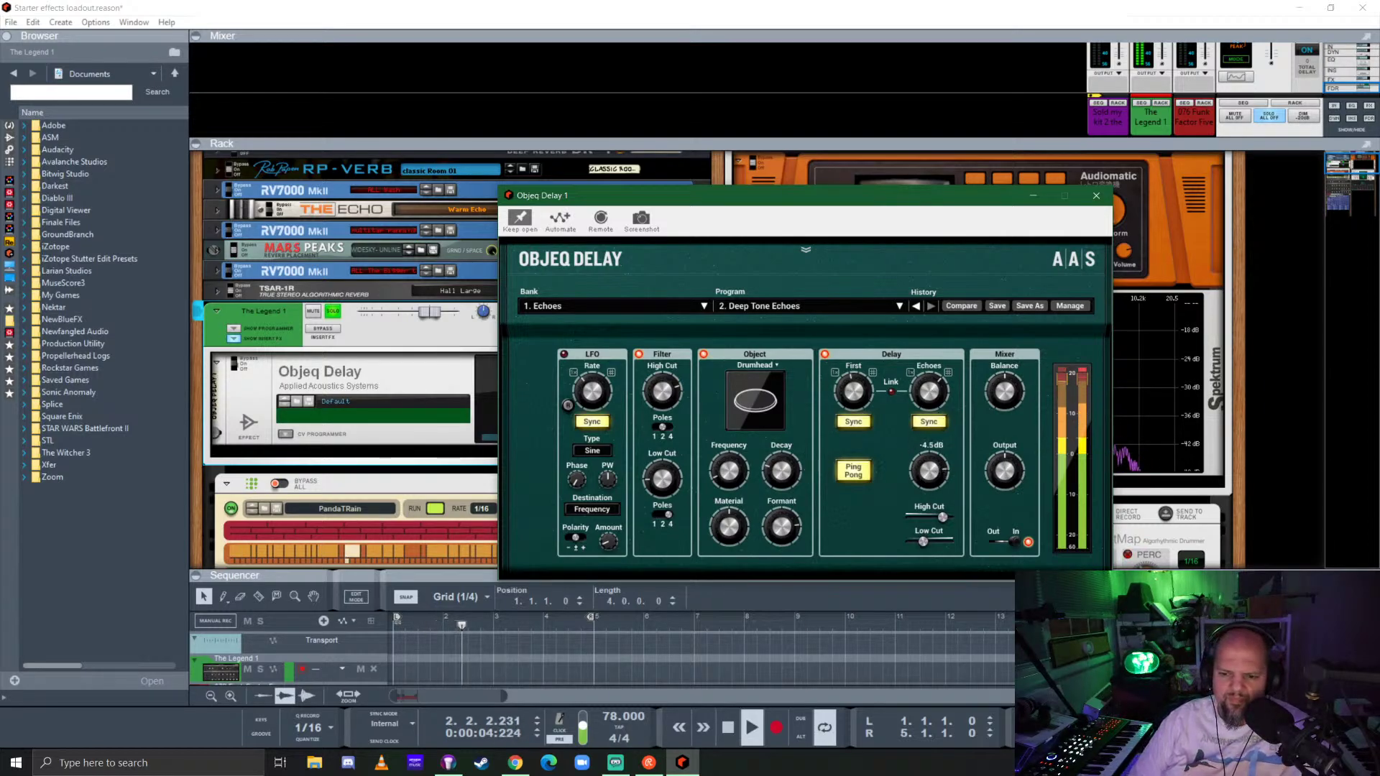
Adjust the delay's cut filters, with Low Cut at about 655 Hz and High Cut lowered to roughly mid-range.
left_click_drag(942, 517, 908, 541)
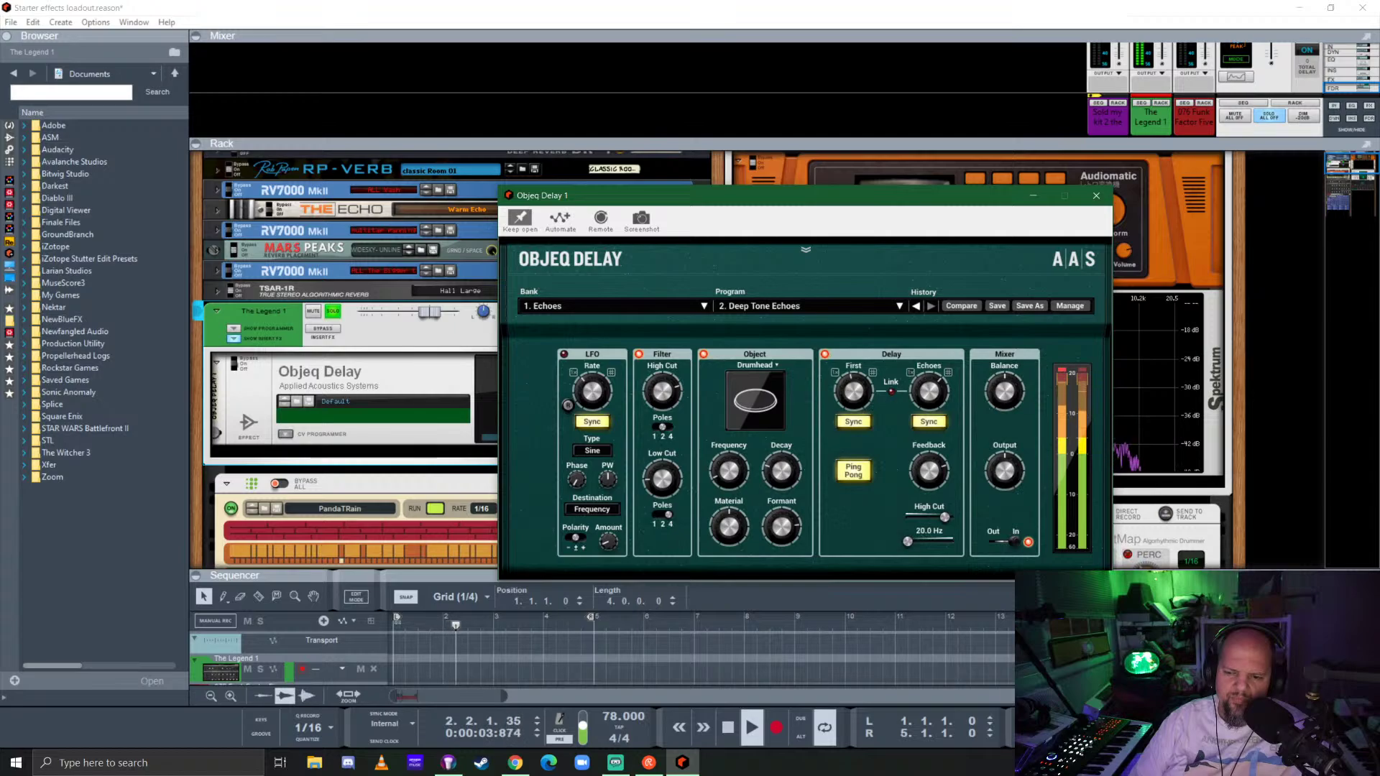
left_click_drag(932, 517, 950, 541)
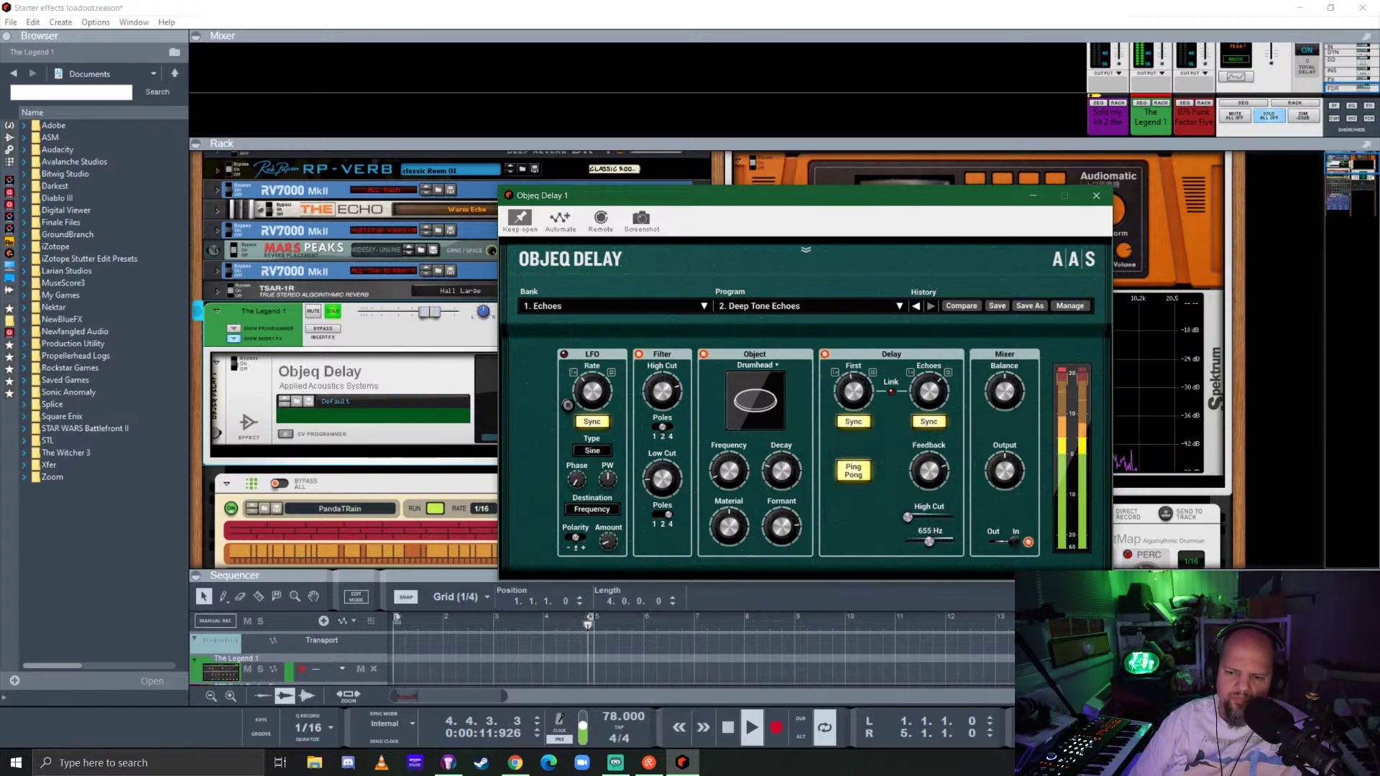
left_click_drag(933, 545, 925, 517)
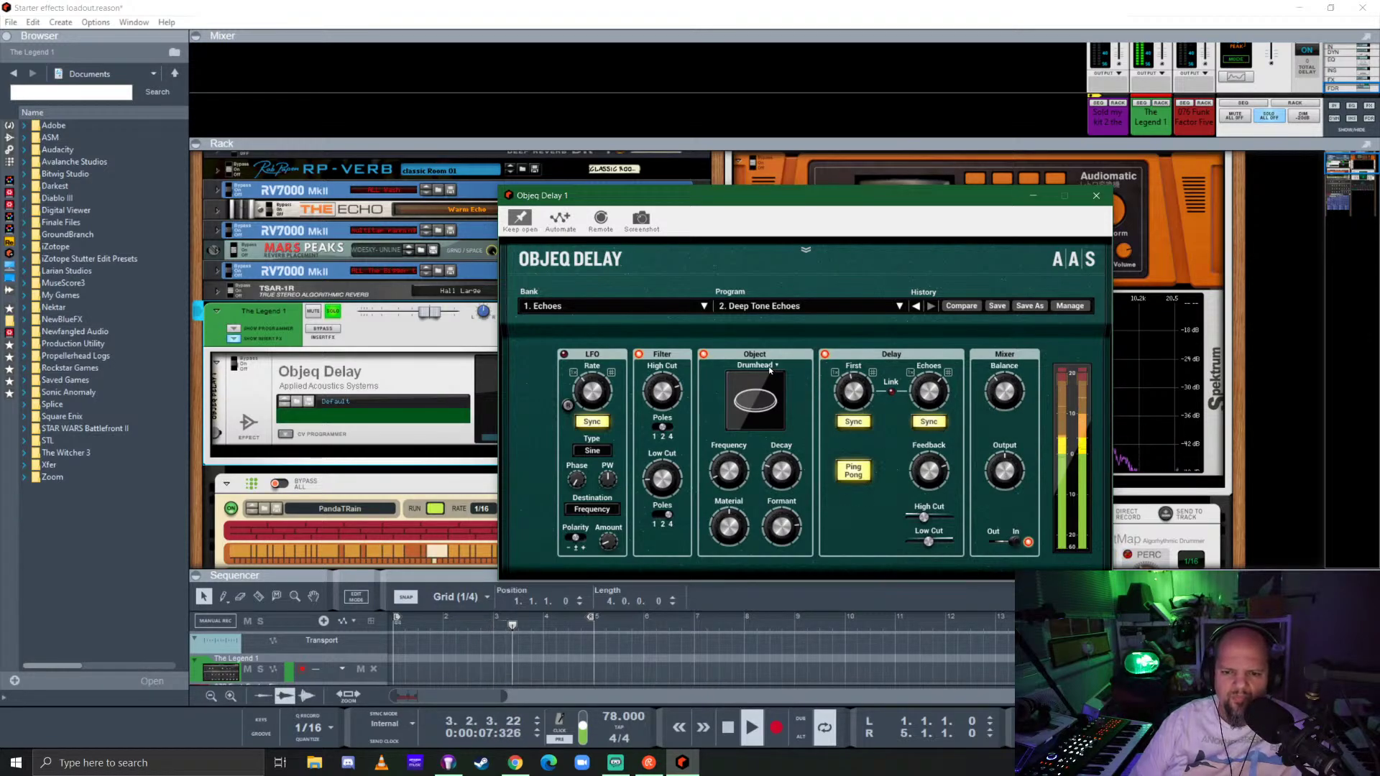
Try the Plate and String objects in the resonator, adjusting Frequency, Decay and Formant with the Delay section bypassed.
left_click(755, 400)
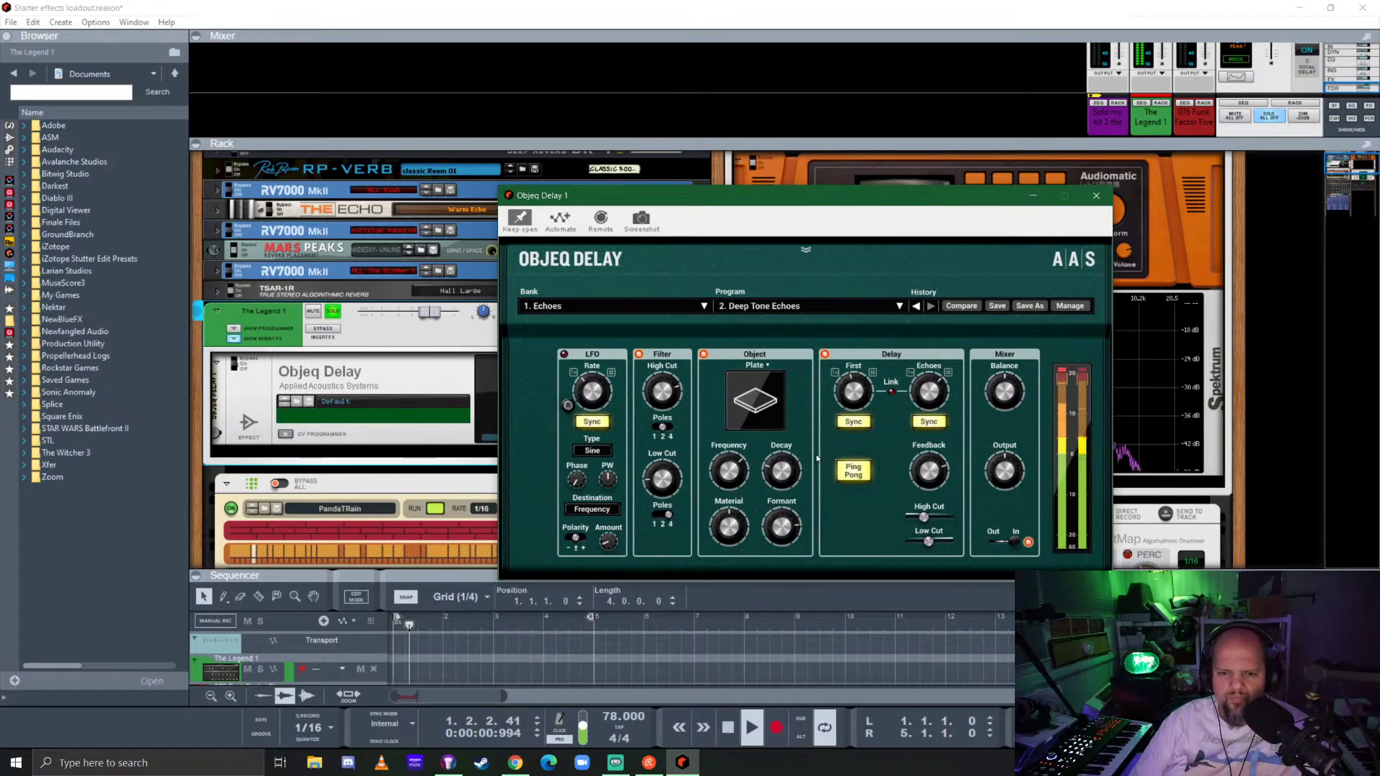
left_click_drag(726, 473, 781, 464)
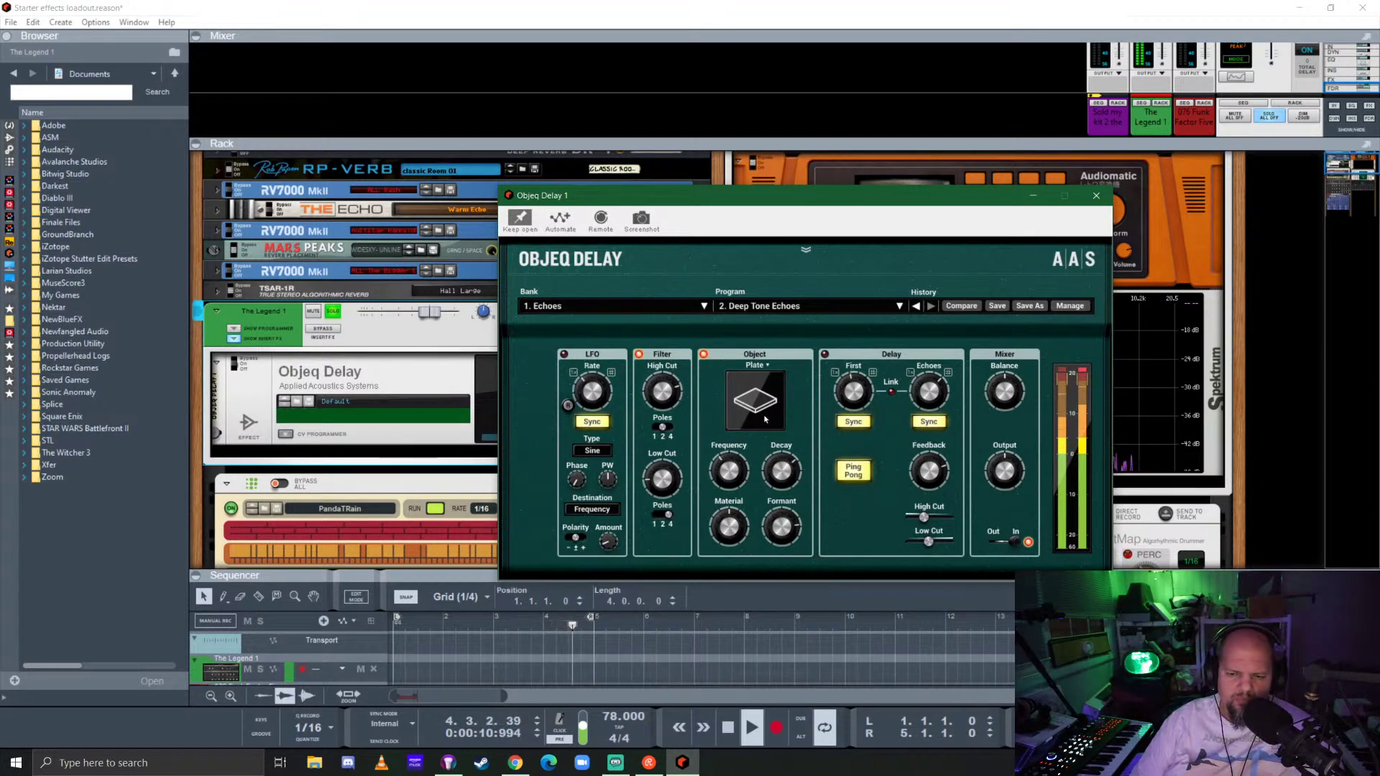
left_click(764, 369)
left_click(756, 381)
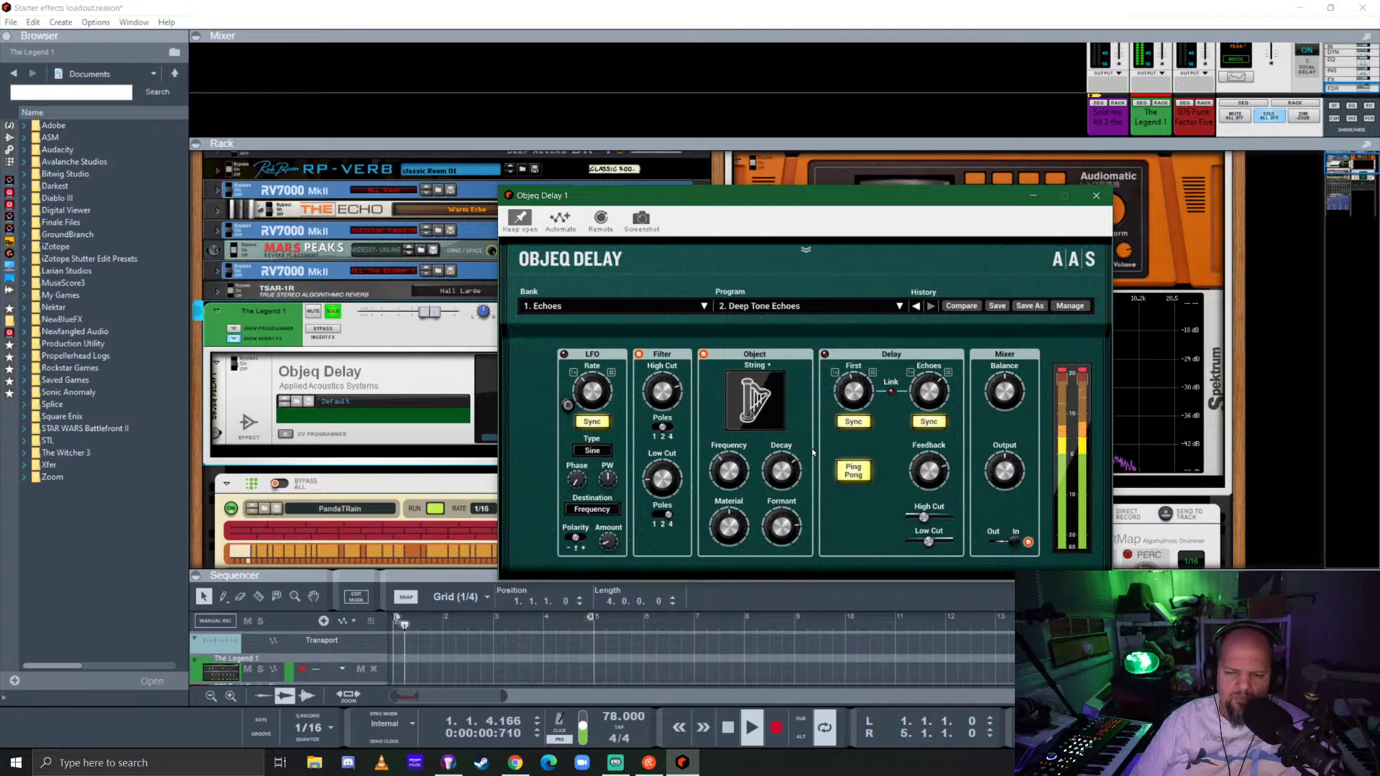
left_click_drag(783, 469, 731, 457)
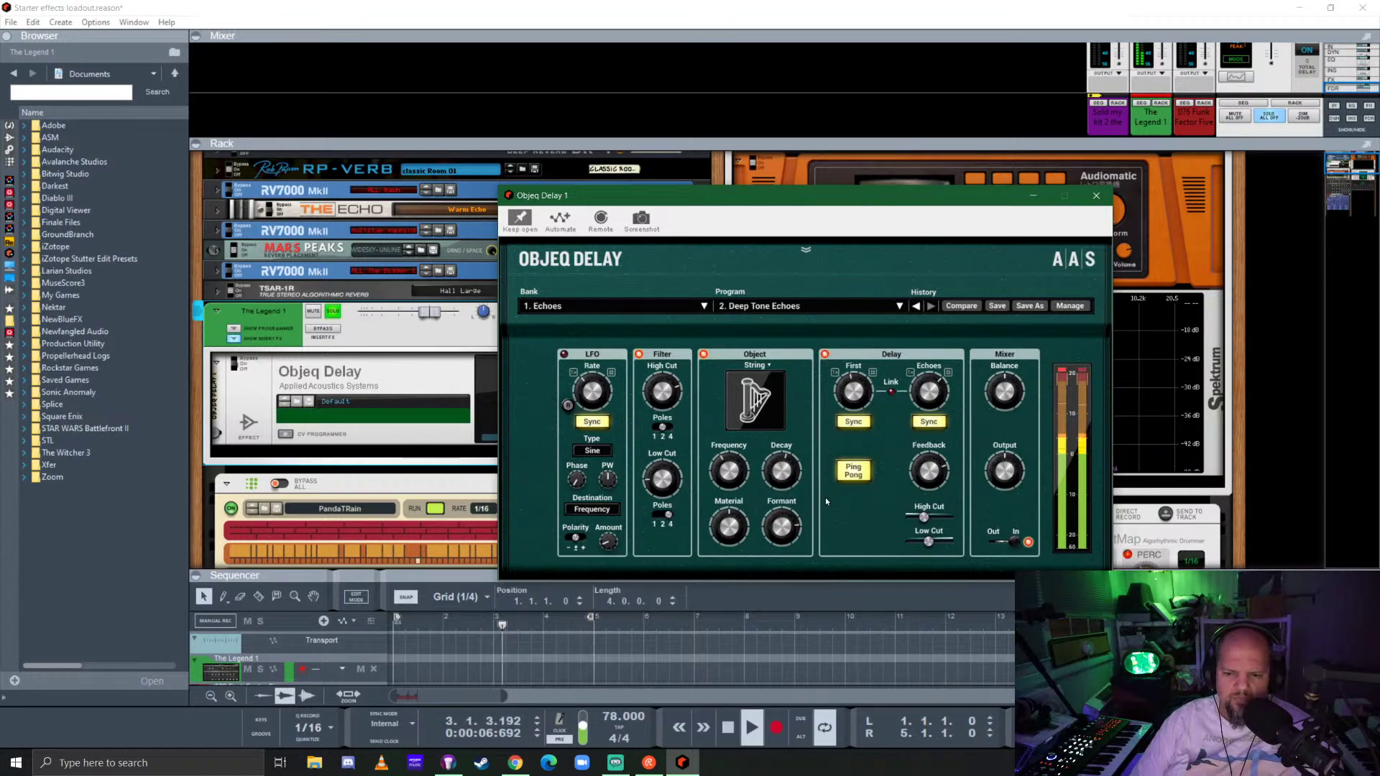
left_click_drag(781, 527, 781, 537)
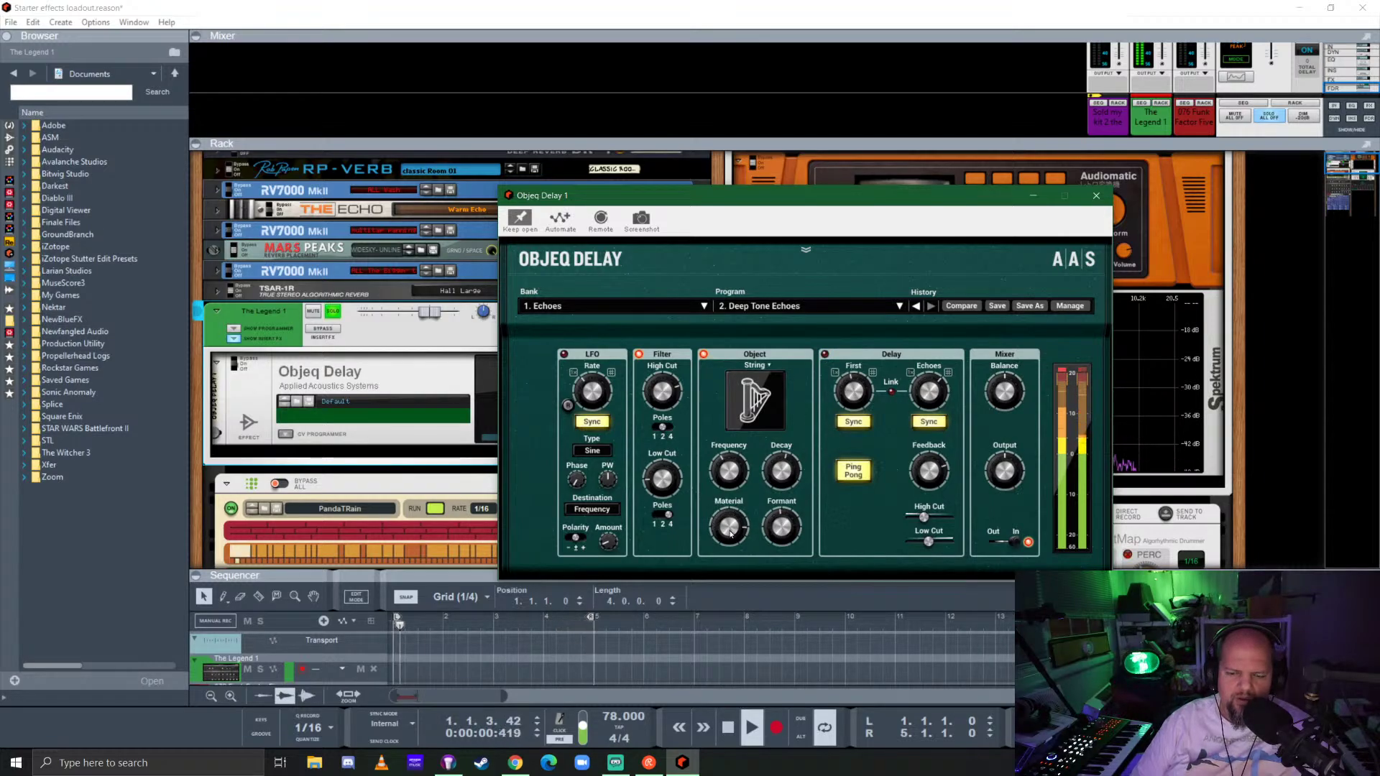
left_click_drag(781, 527, 781, 539)
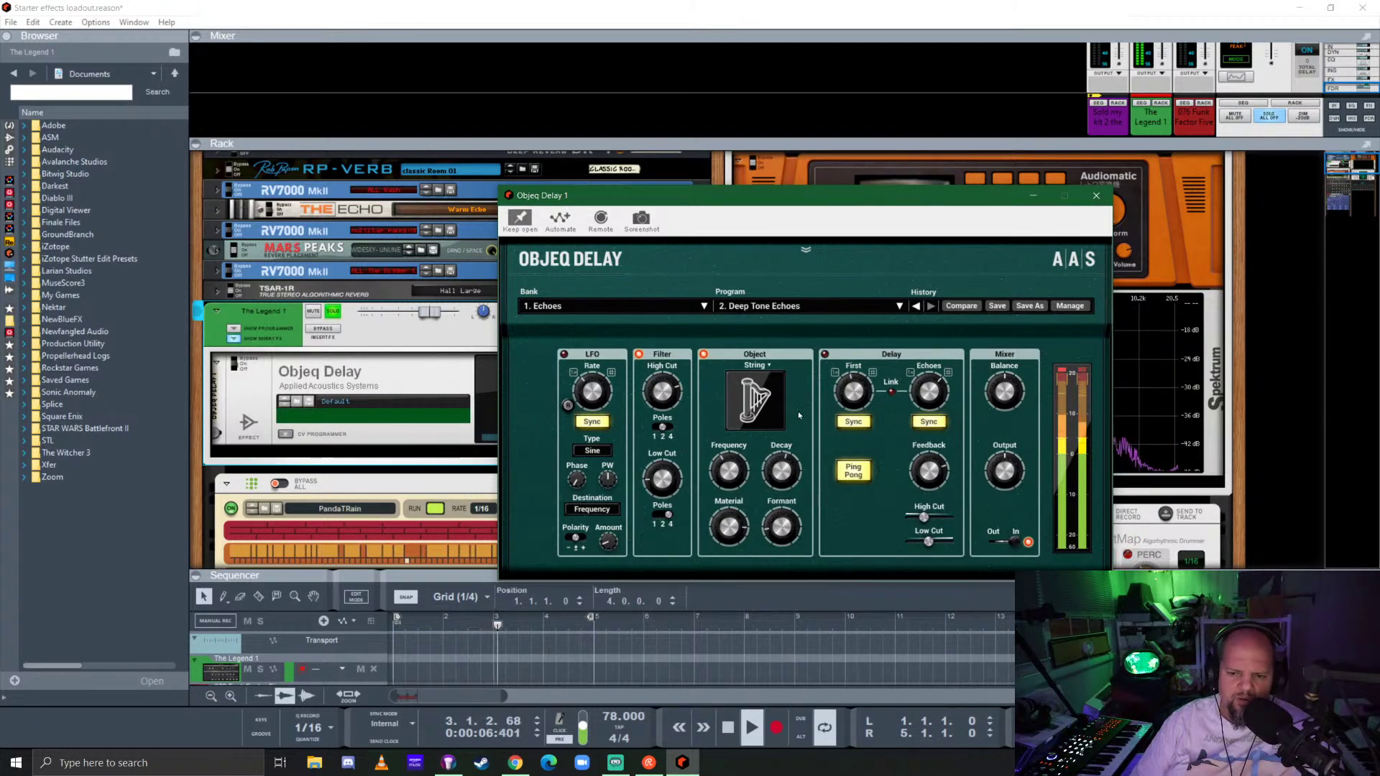
Turn the Delay section back on, switch the object to Beam and adjust its Frequency, Material and Formant.
left_click(825, 354)
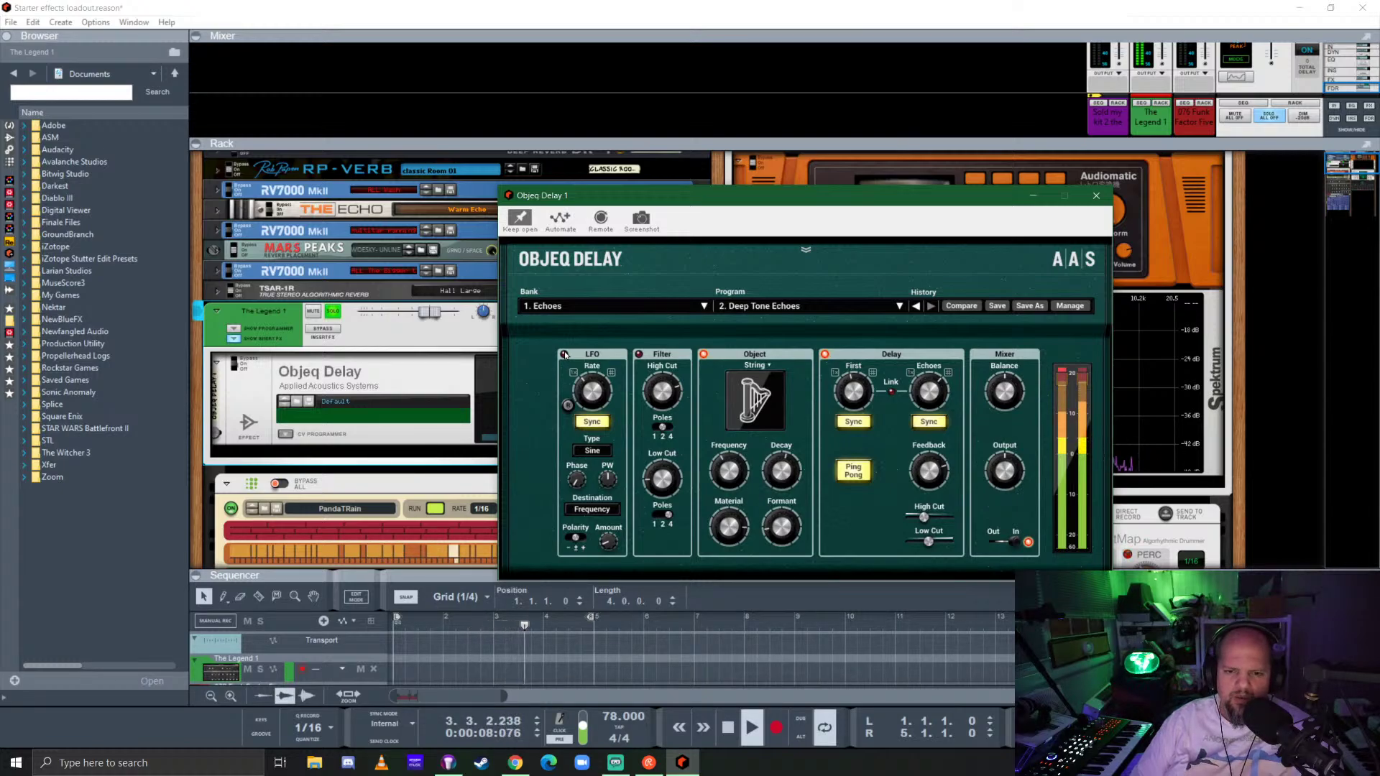
left_click(768, 365)
left_click(761, 339)
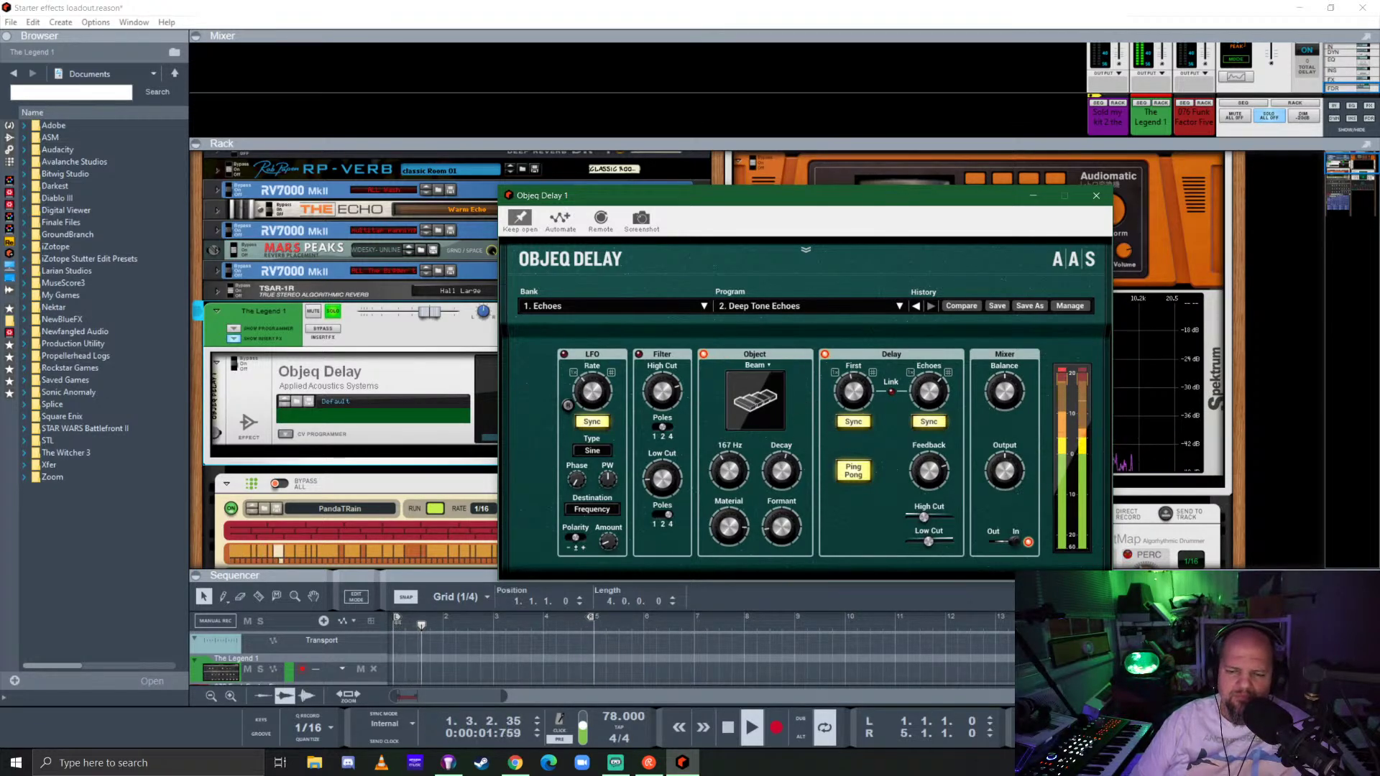
left_click_drag(729, 527, 729, 521)
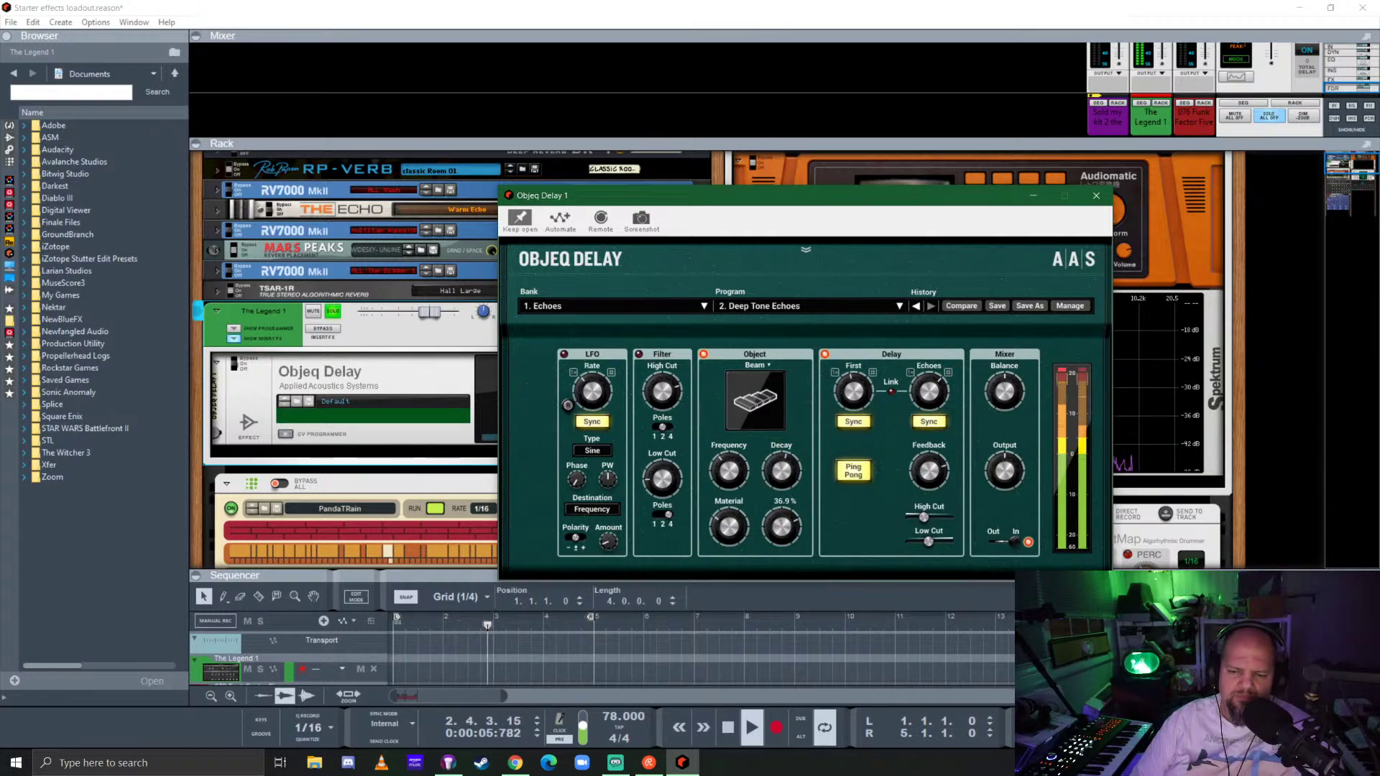
mouse_move(781, 527)
left_mouse_down()
mouse_move(781, 467)
mouse_move(781, 523)
left_mouse_up()
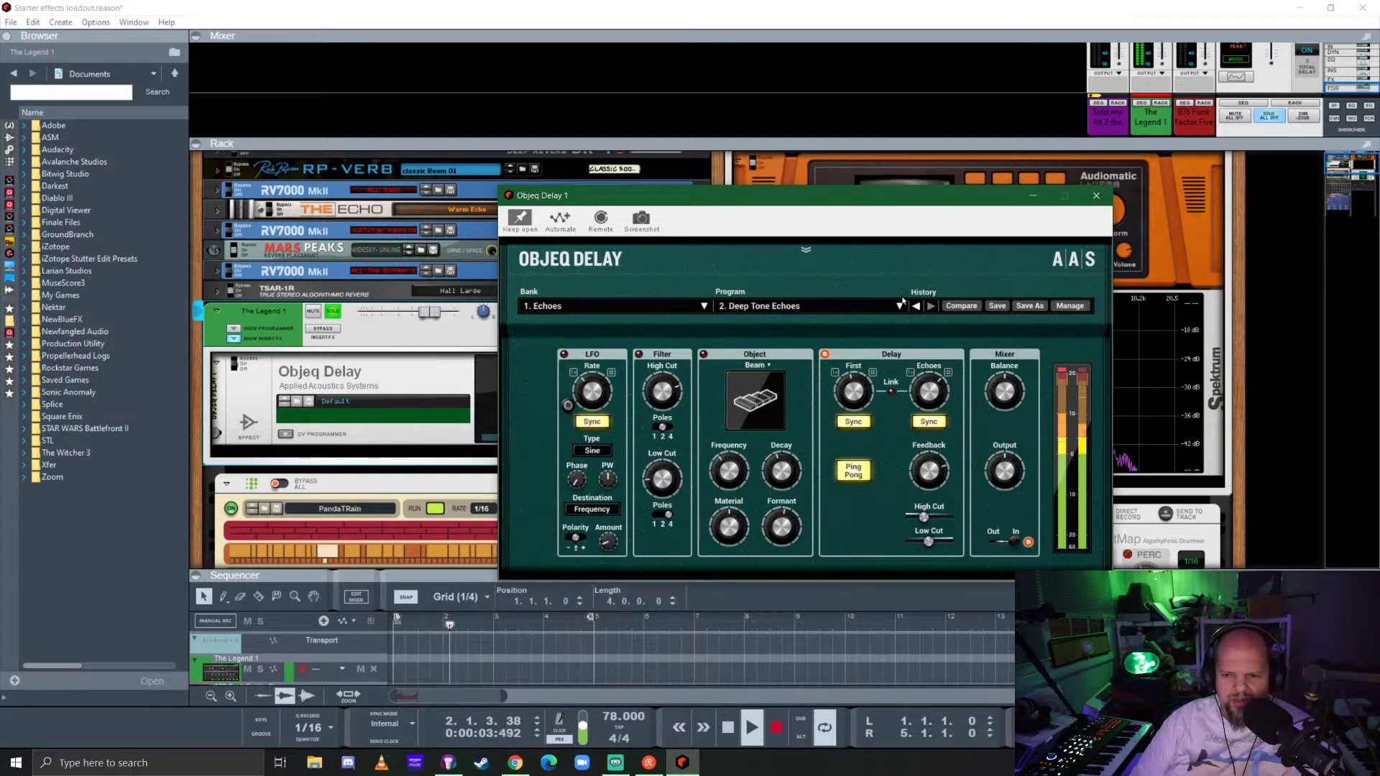
Audition the Objeq Delay programs Freq Nasty and Ghost Notes, and load Space Cadets from the Echoes bank.
left_click(900, 305)
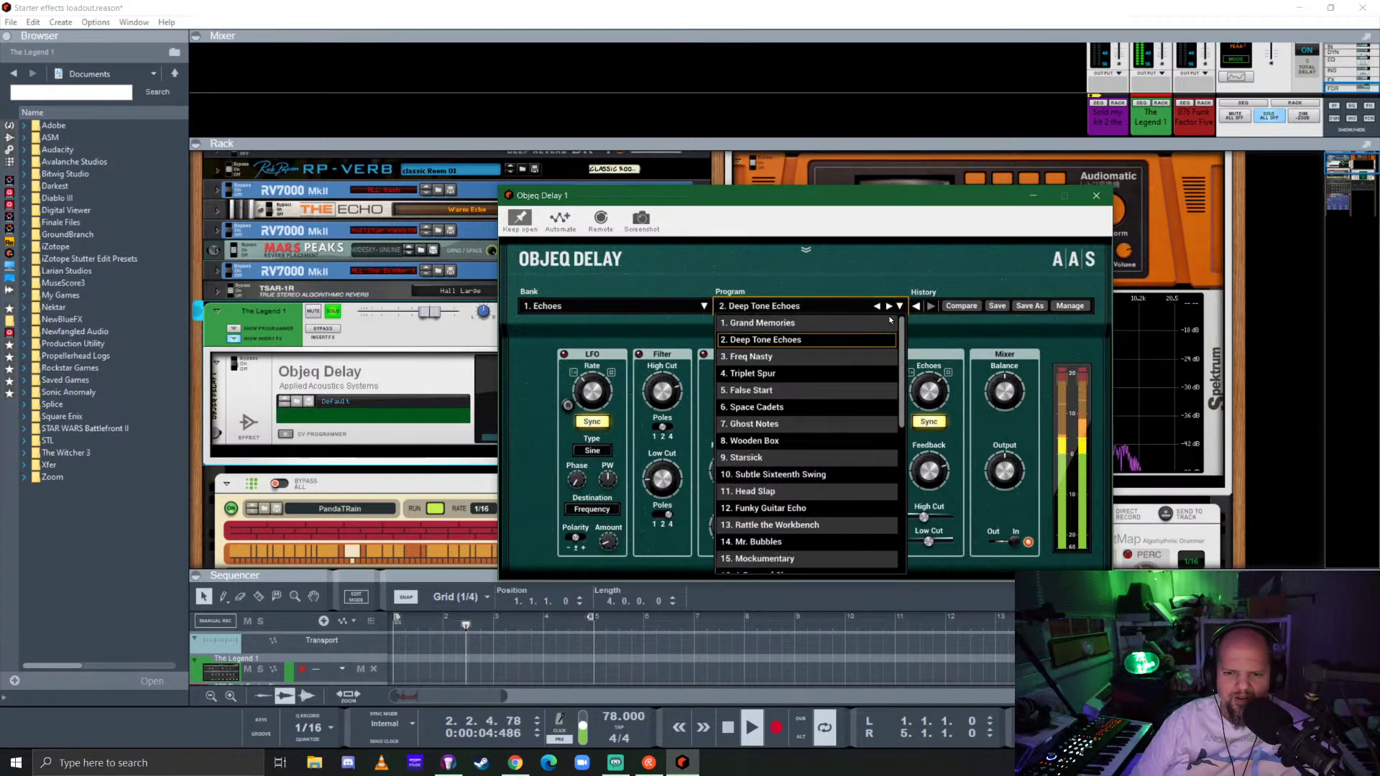
left_click(767, 357)
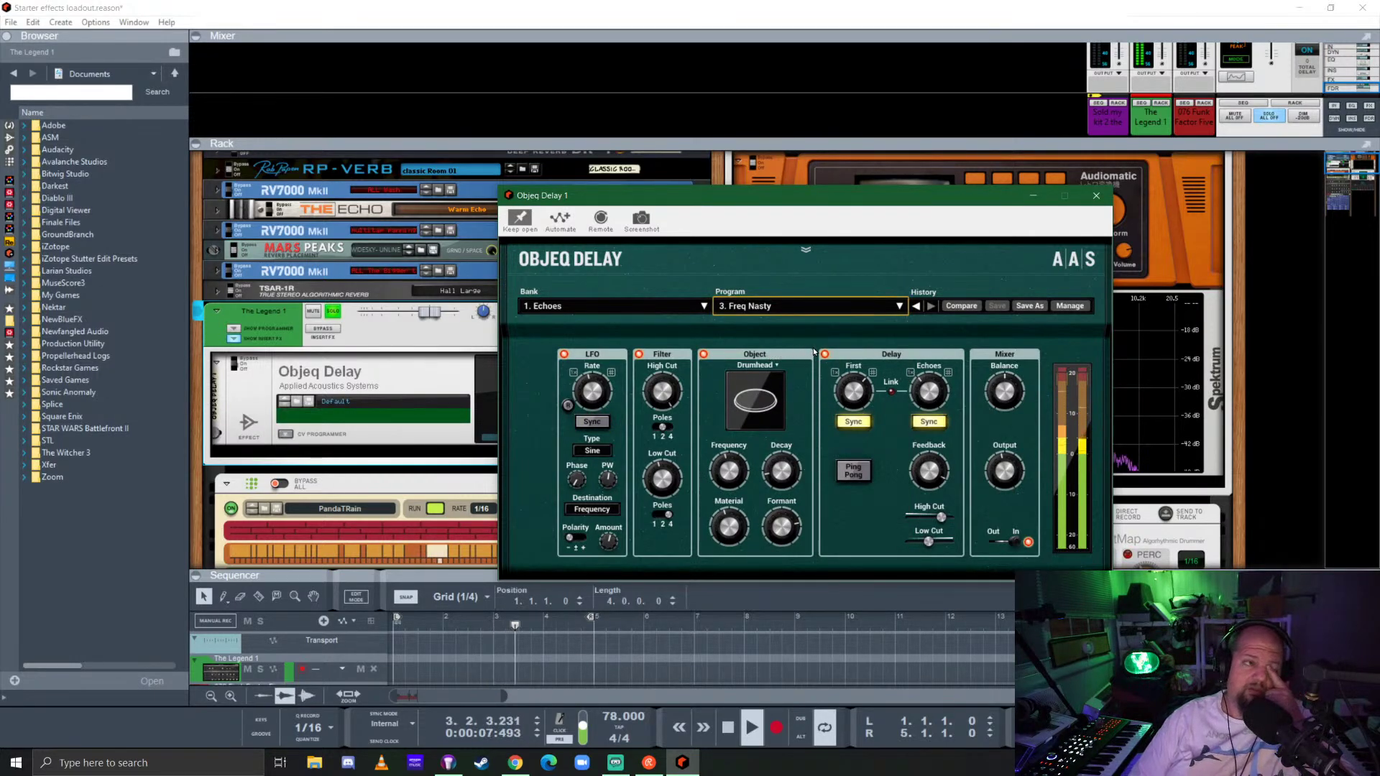
left_click(899, 306)
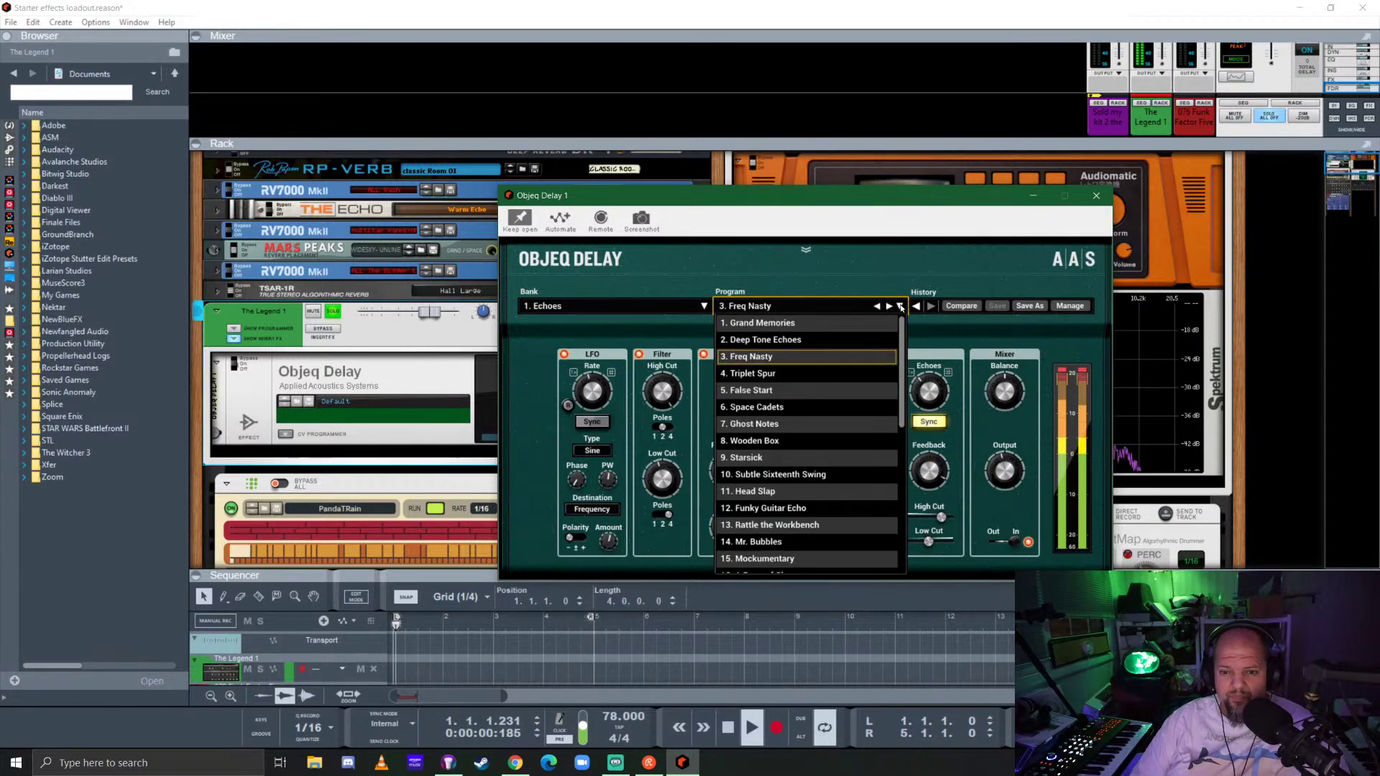
left_click(775, 420)
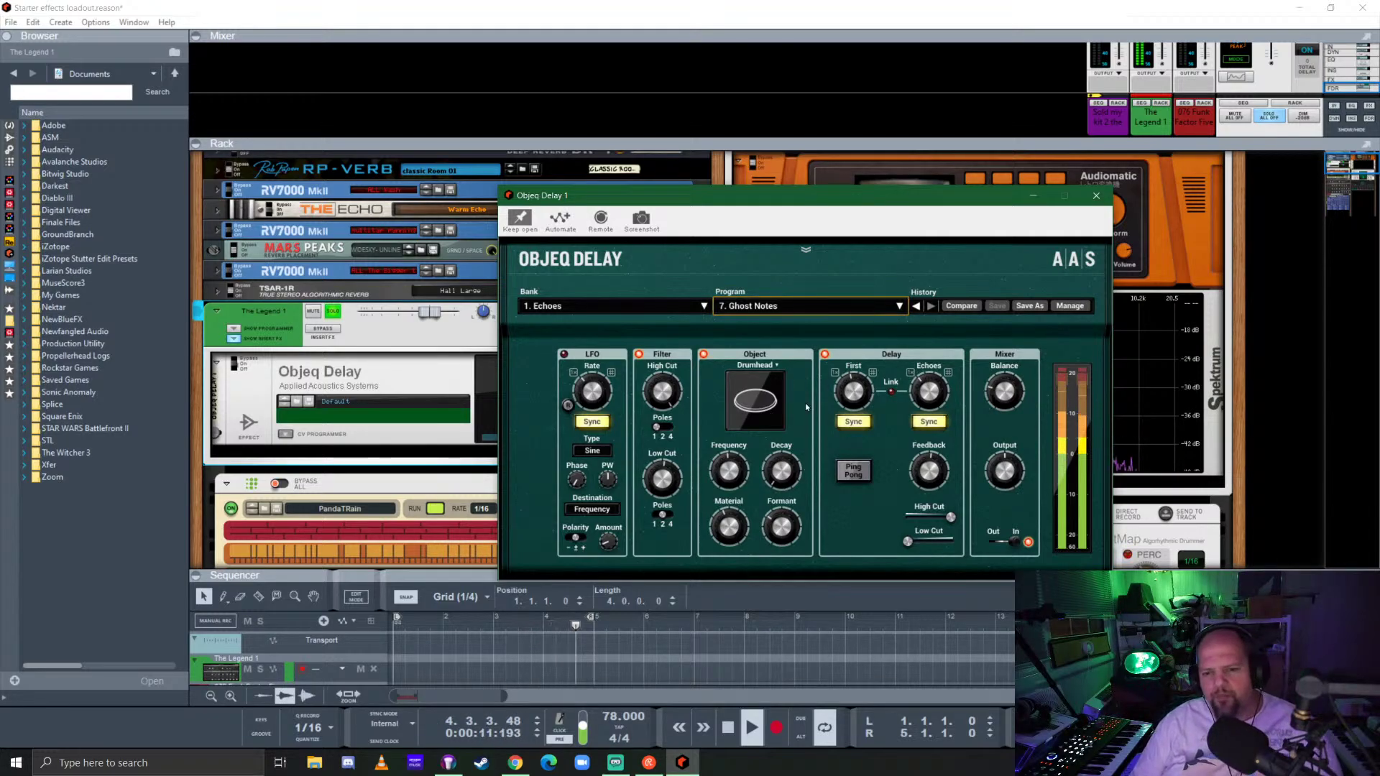
left_click(862, 308)
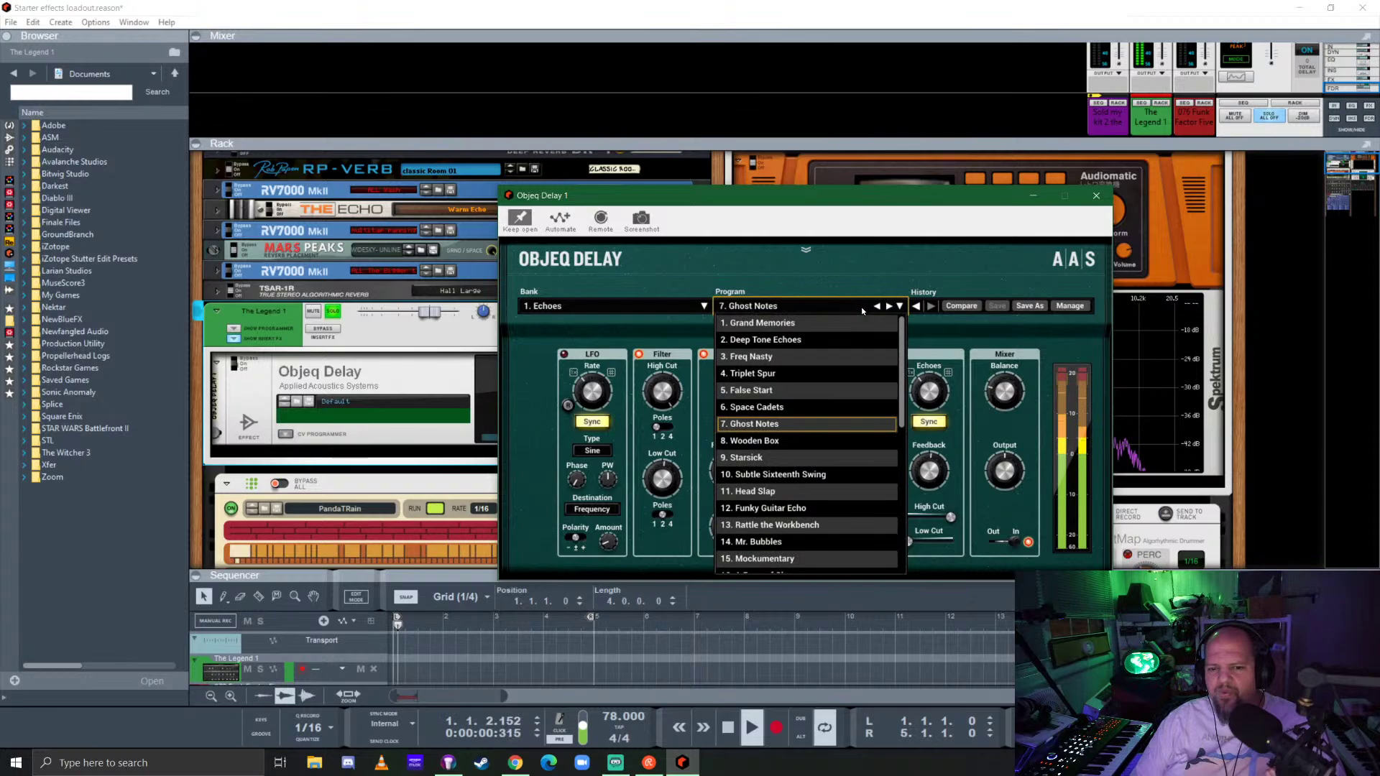
left_click(778, 407)
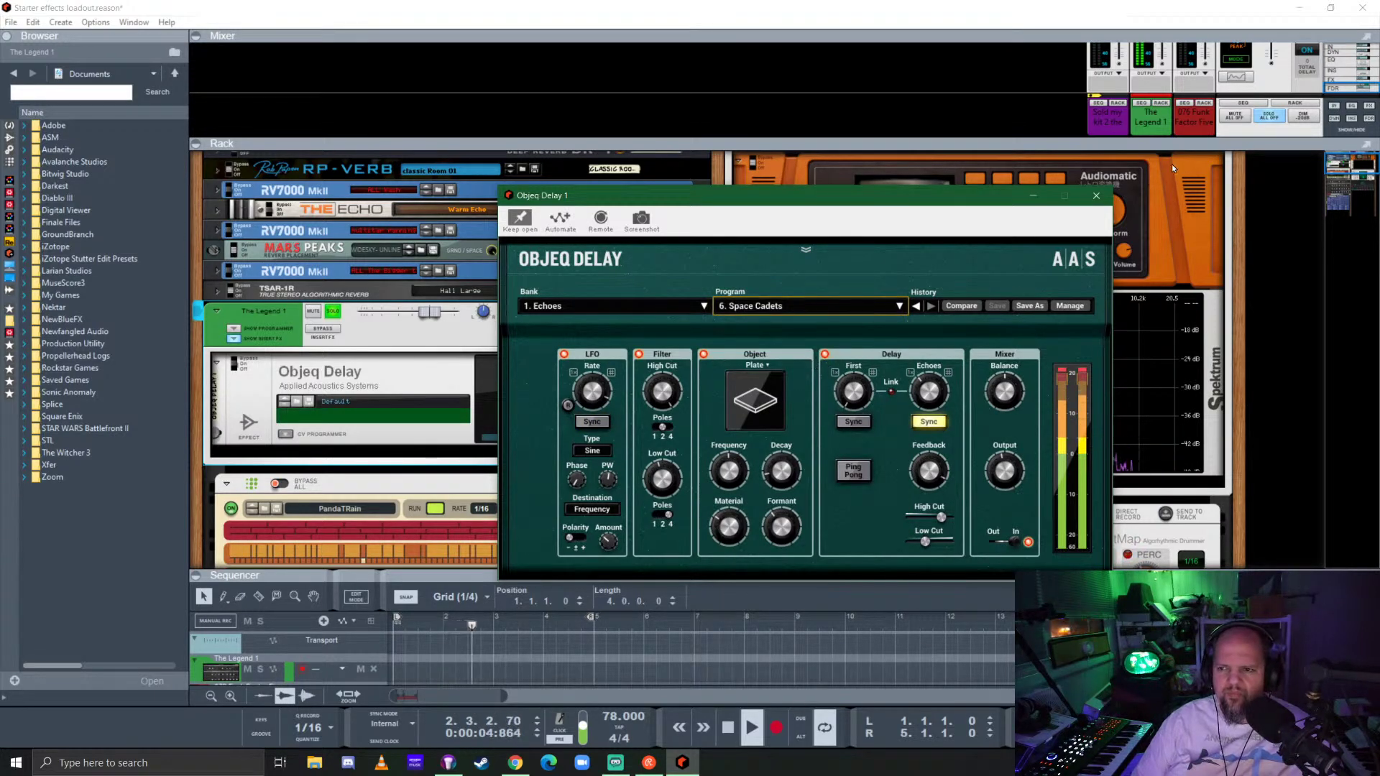
Close the delay's window and, in the mixer, lower The Legend's fader slightly and turn off its solo.
left_click(1204, 144)
left_click_drag(1204, 144, 1156, 198)
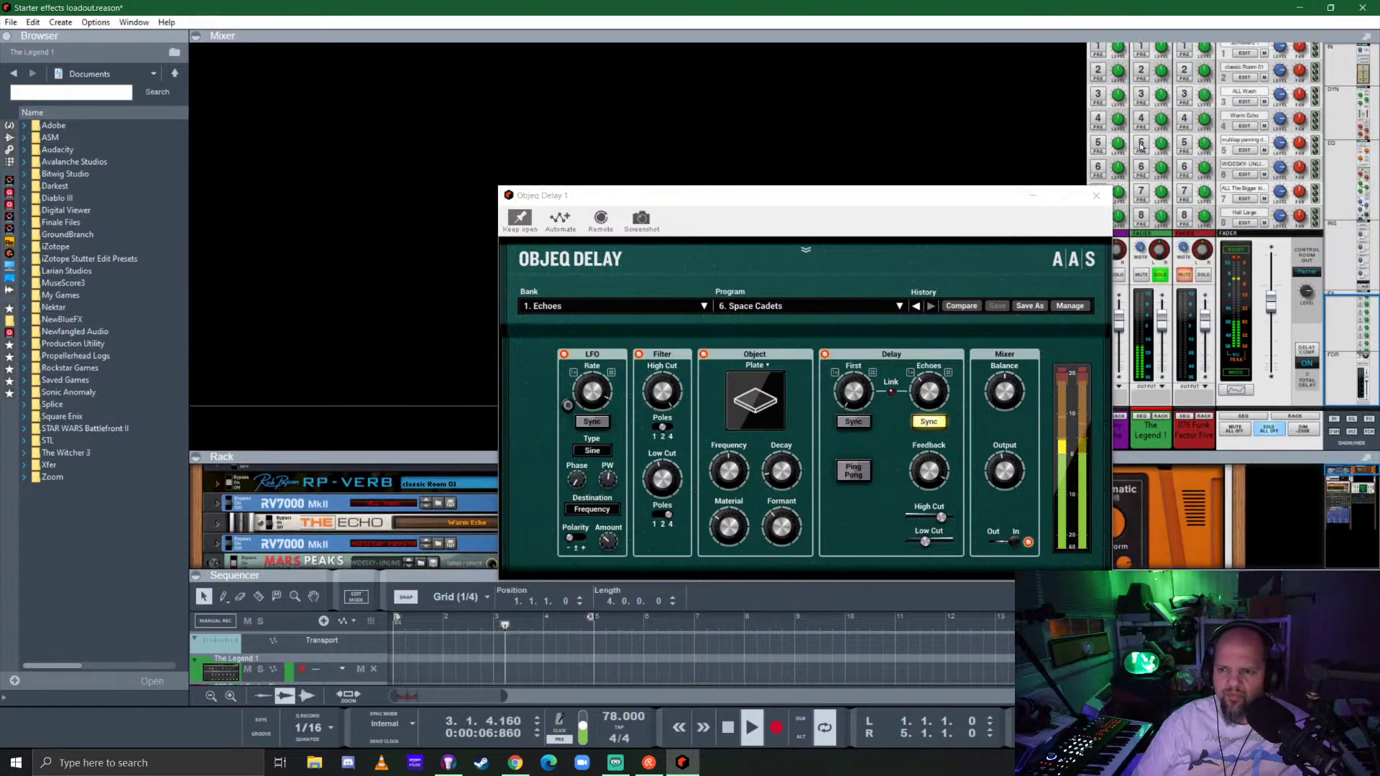
left_click(1141, 146)
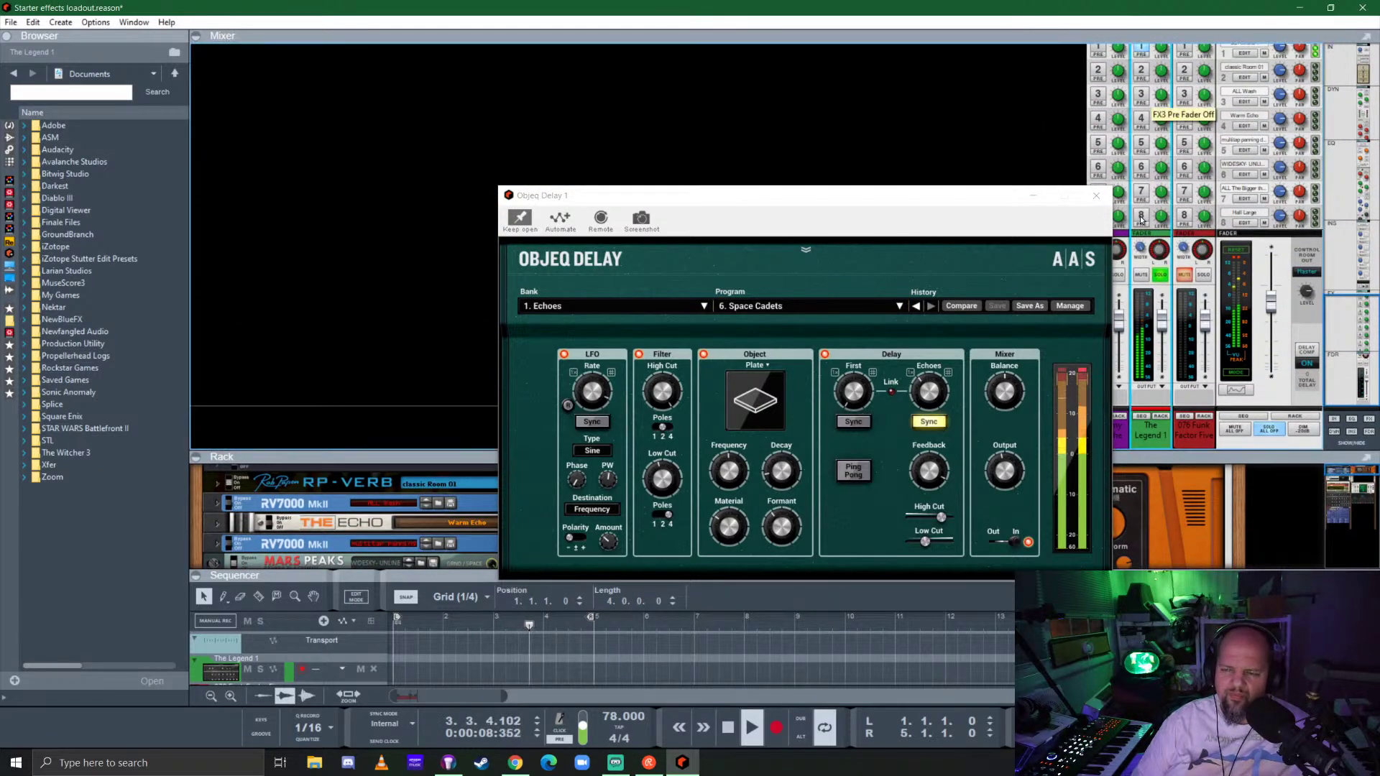
left_click(1097, 196)
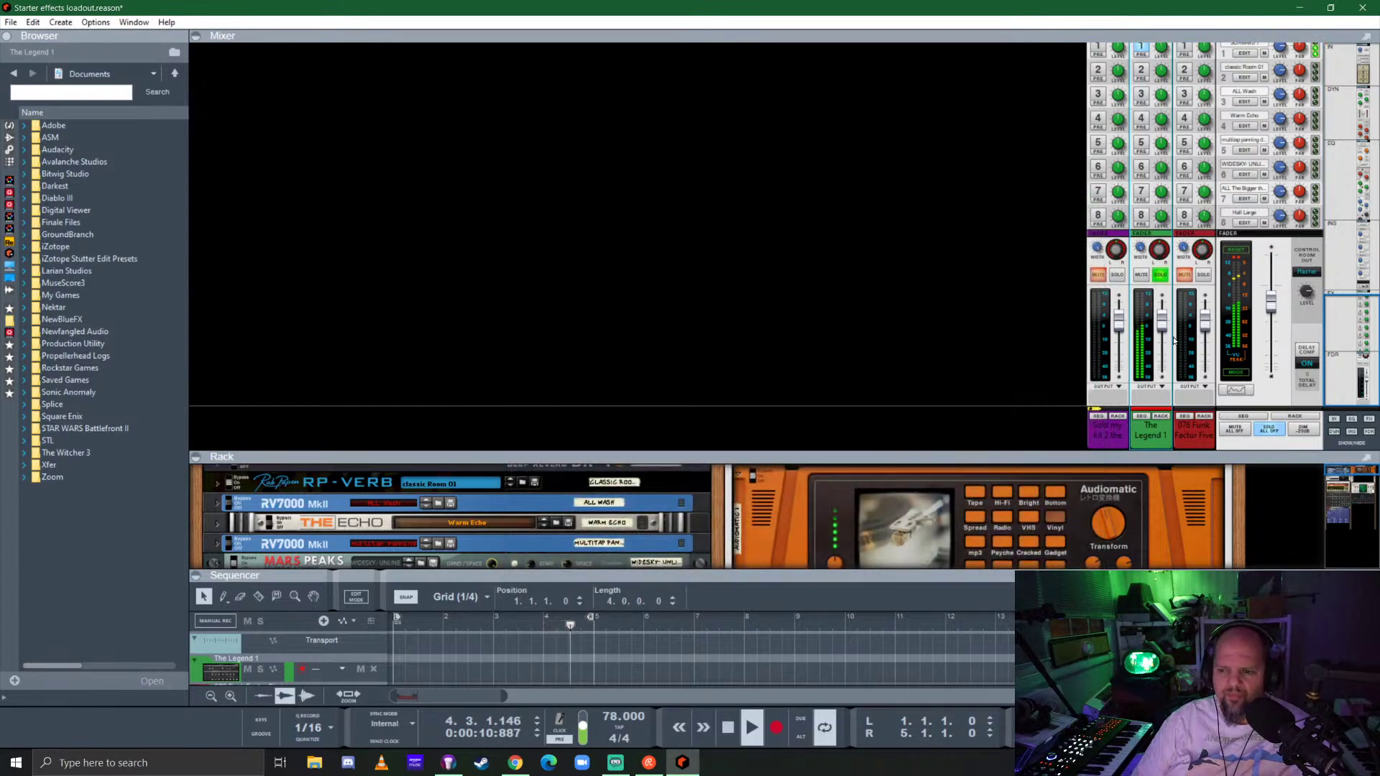
left_click_drag(1162, 324, 1164, 337)
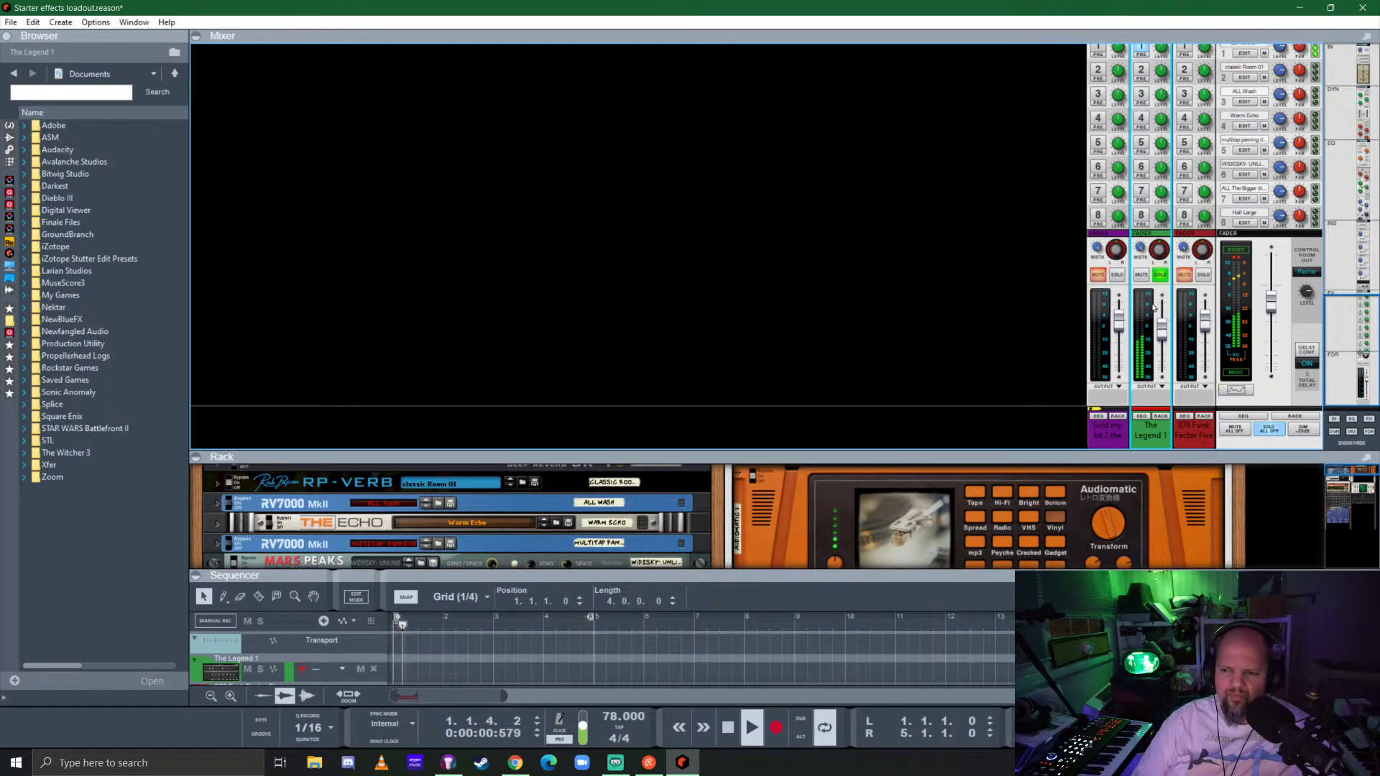
left_click(1162, 280)
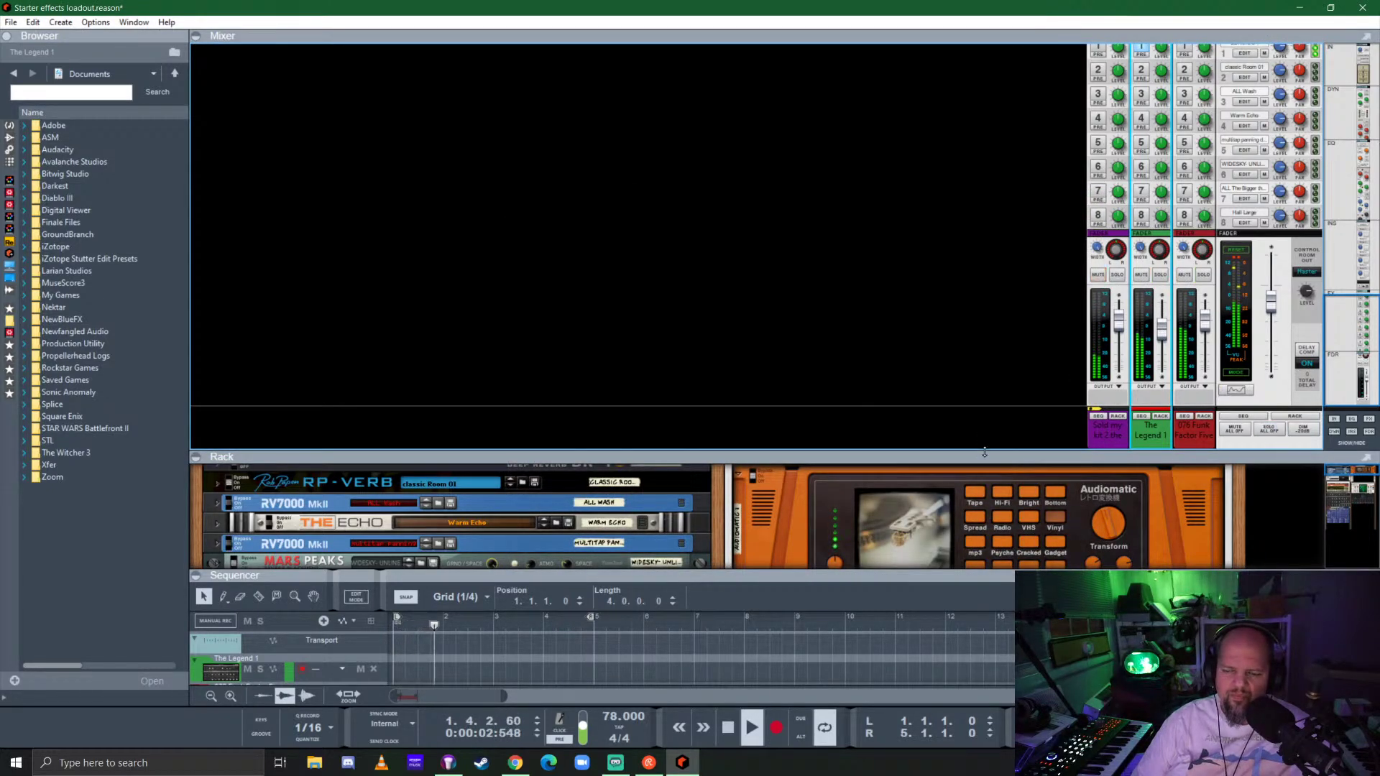
Enlarge the rack and raise the level of the "Sold my kit 2 the devil" drum channel to about 3.79 dB.
left_click_drag(985, 453, 913, 44)
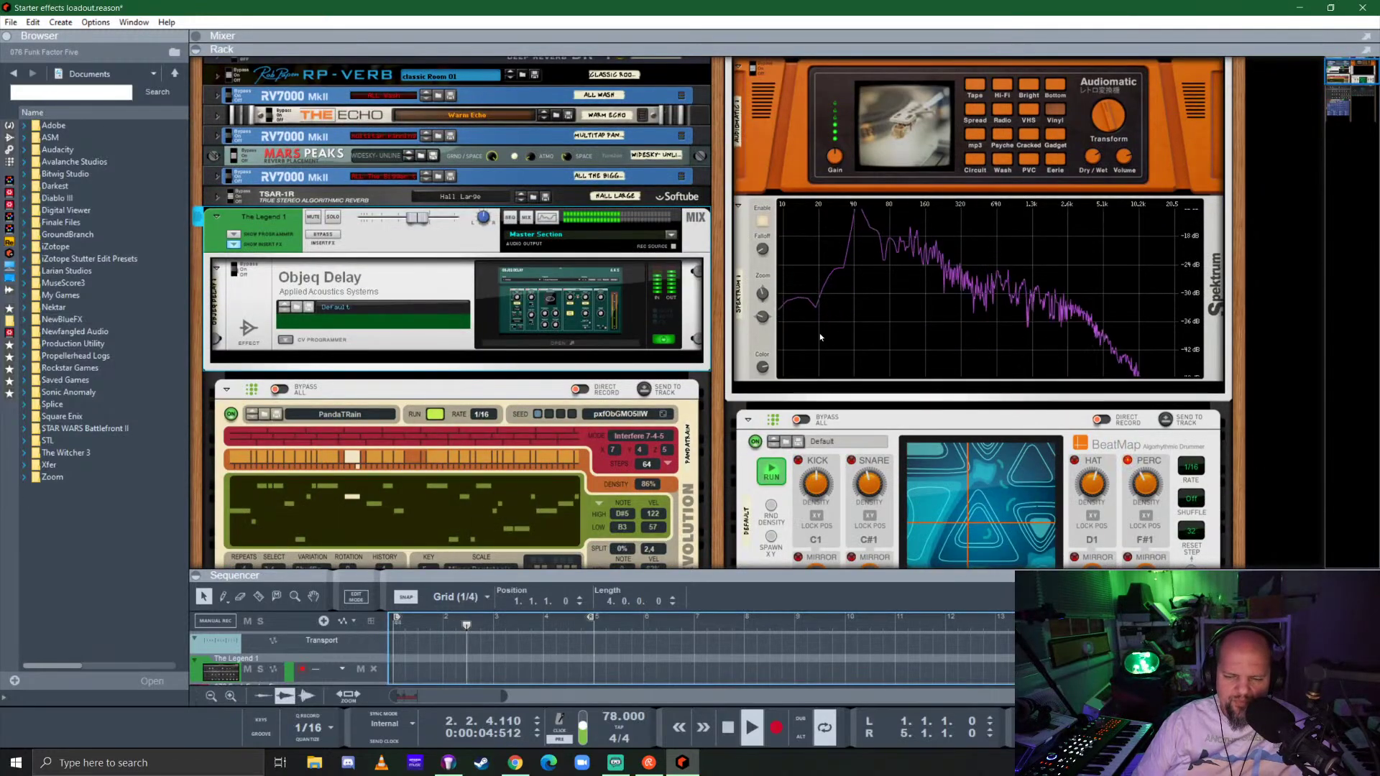
scroll(982, 340, "up", 1)
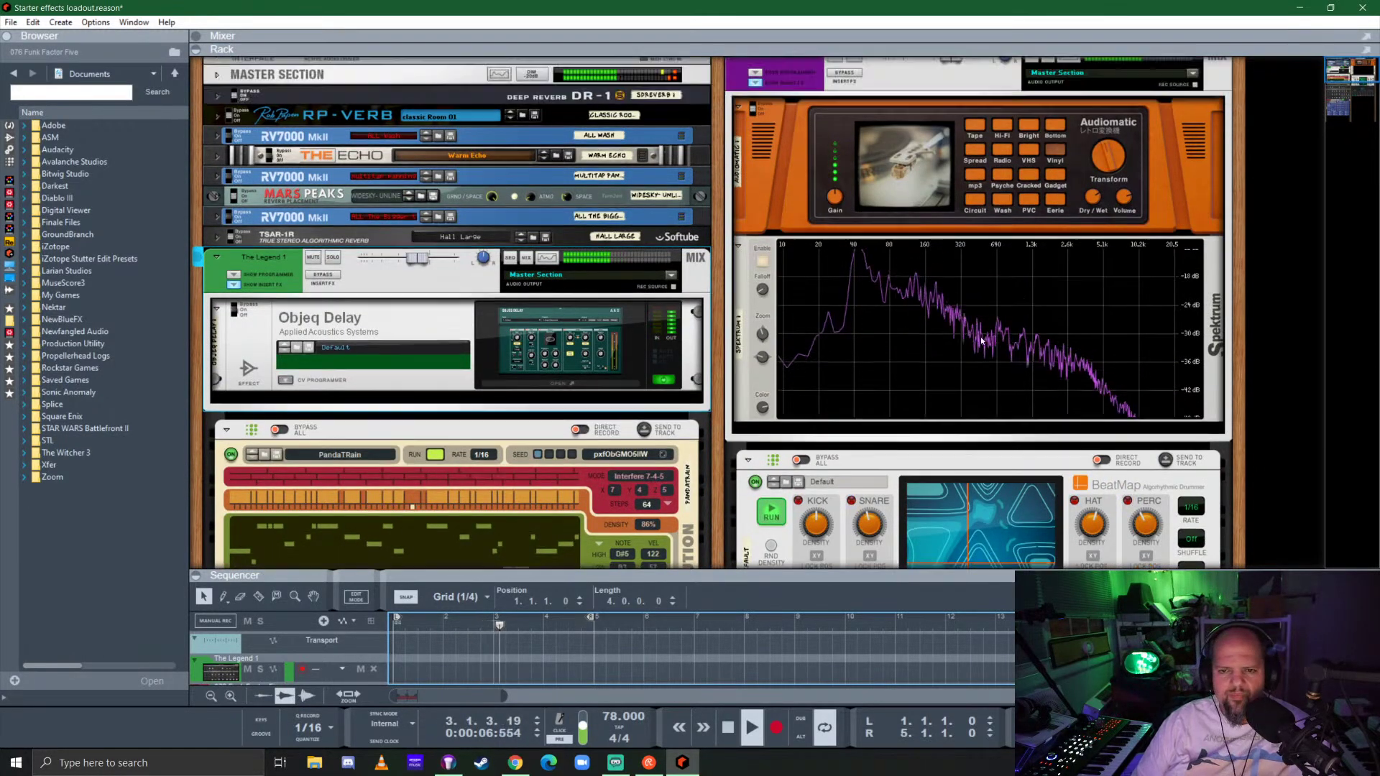
scroll(982, 340, "up", 1)
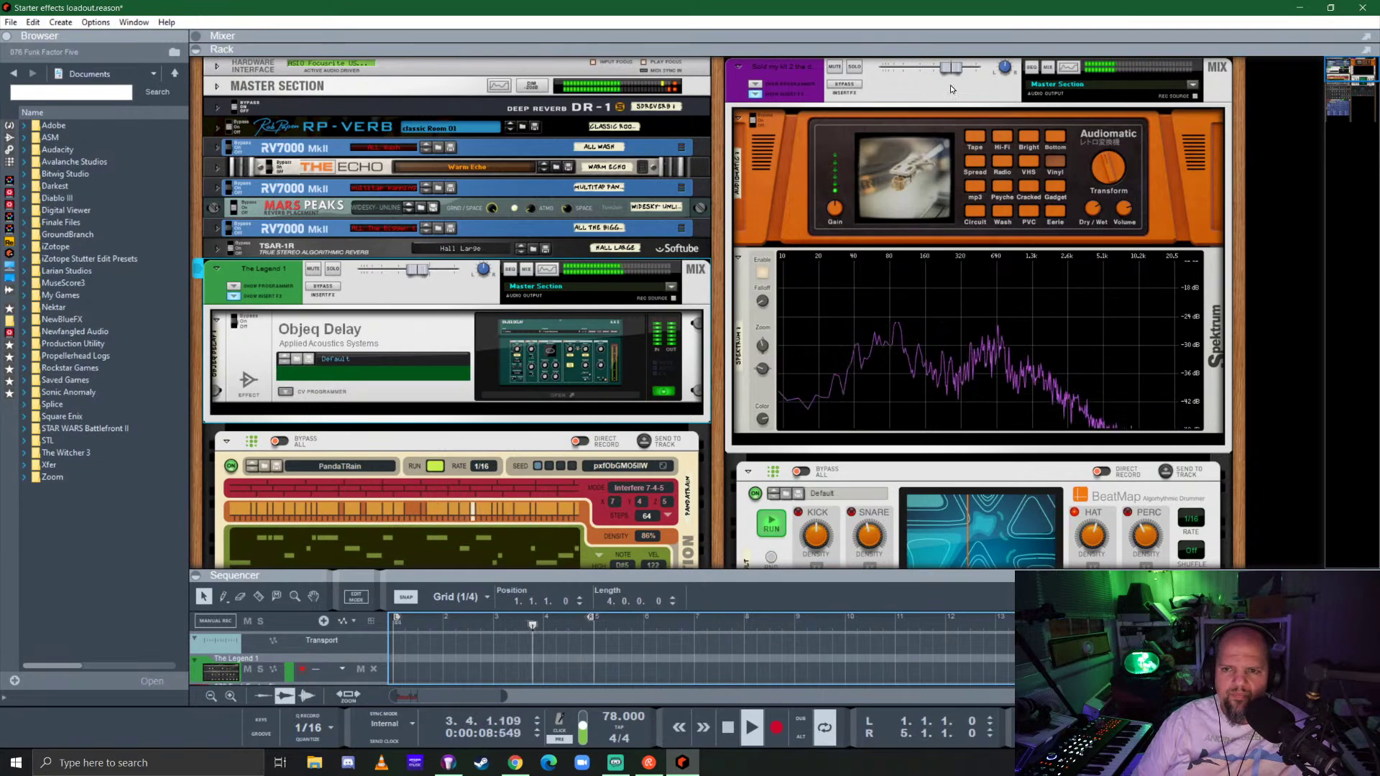
left_click_drag(951, 67, 960, 72)
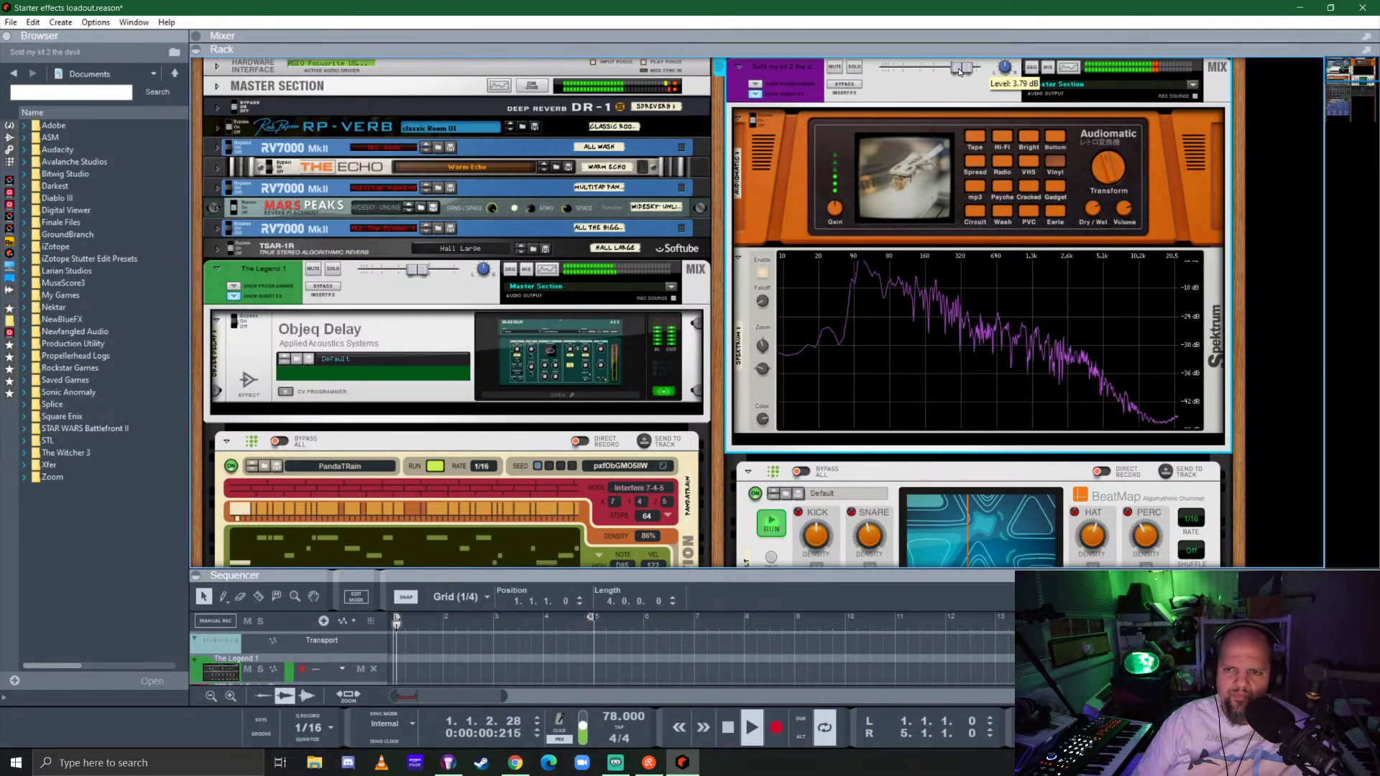
Try several positions on the BeatMap drum map, finishing at about X 7.2°E, Y 10.7°N.
scroll(711, 332, "down", 5)
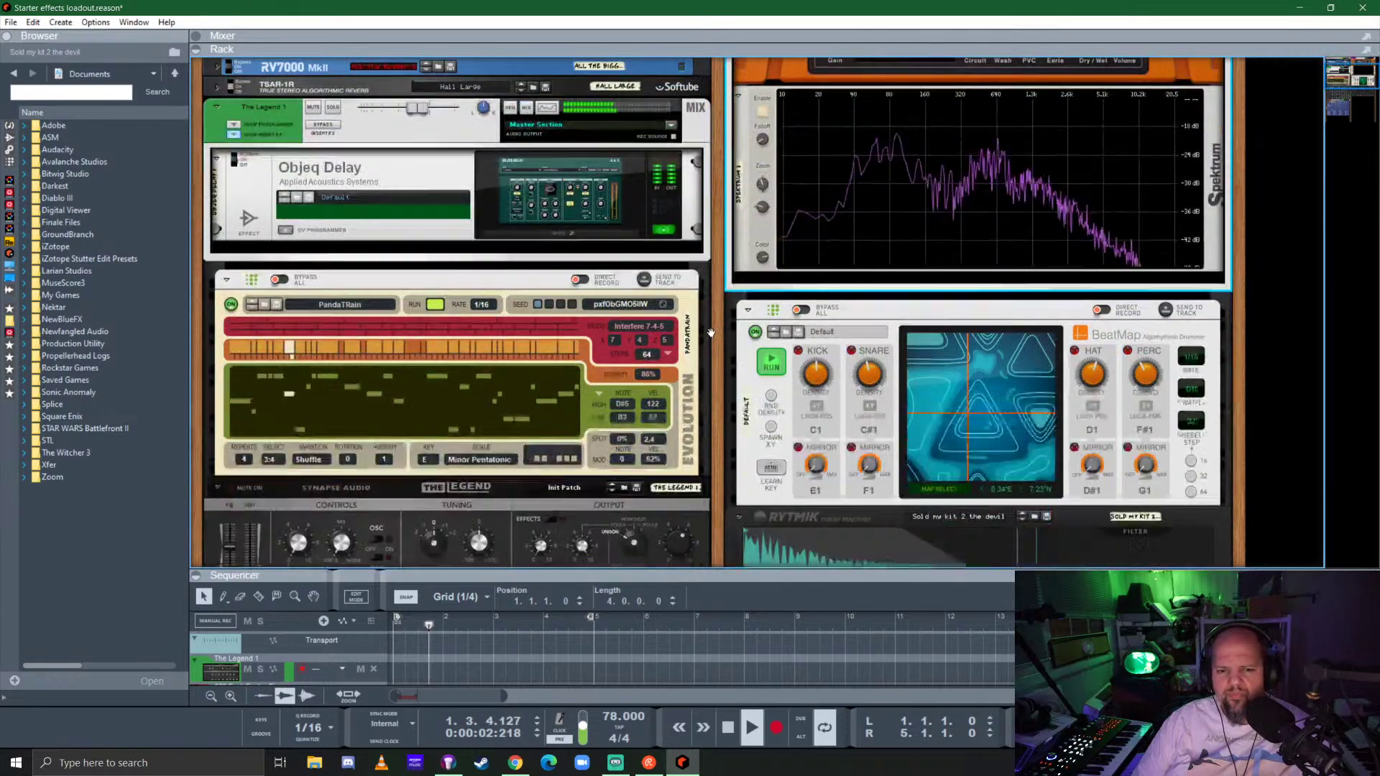
scroll(710, 333, "down", 12)
scroll(705, 336, "up", 8)
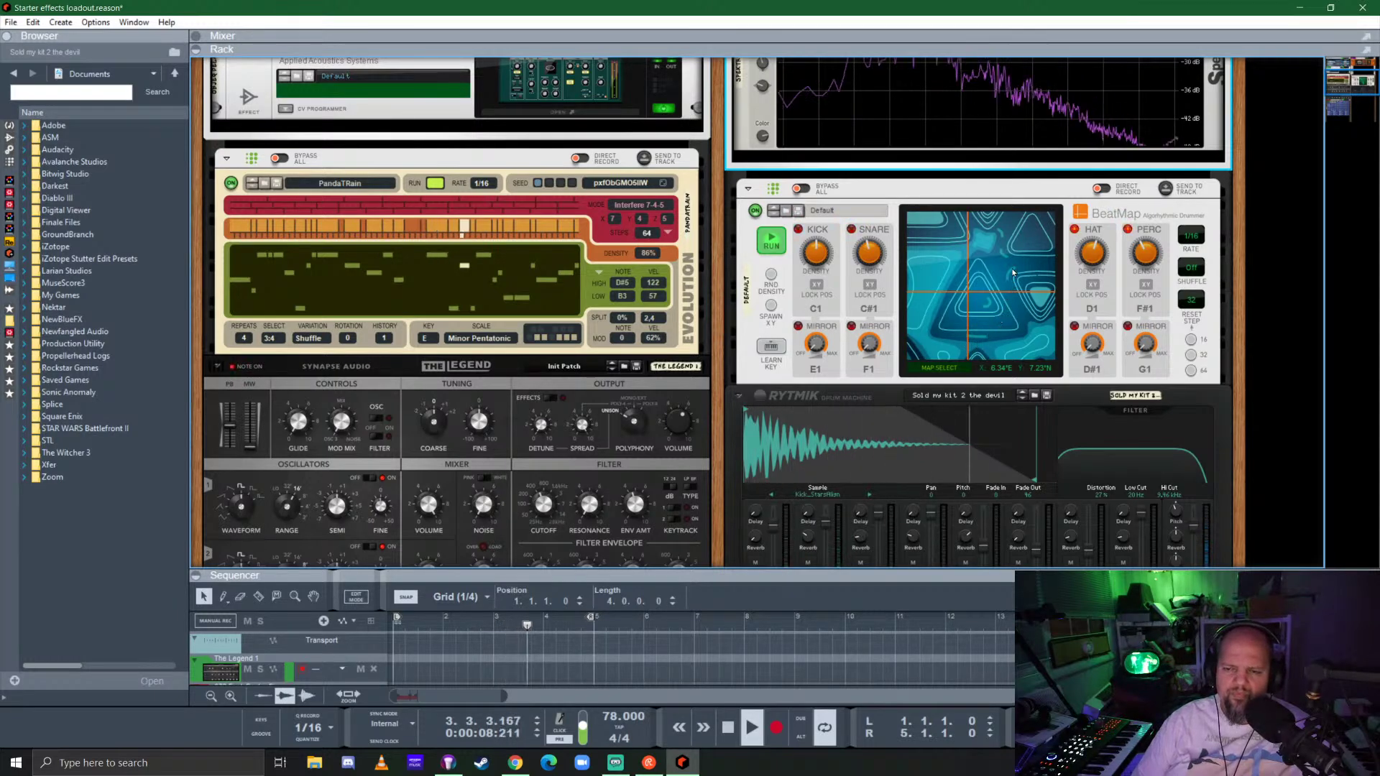
left_click_drag(1013, 272, 954, 342)
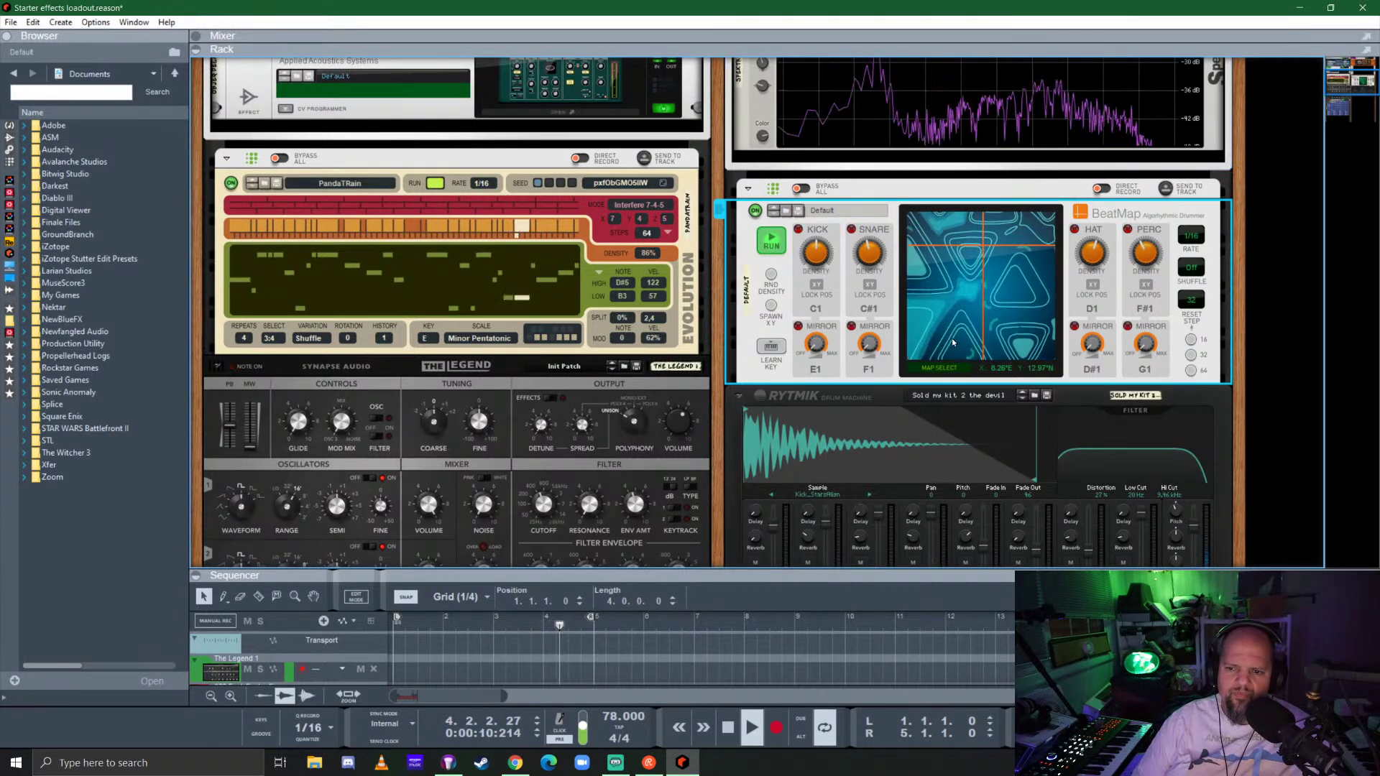
left_click(951, 343)
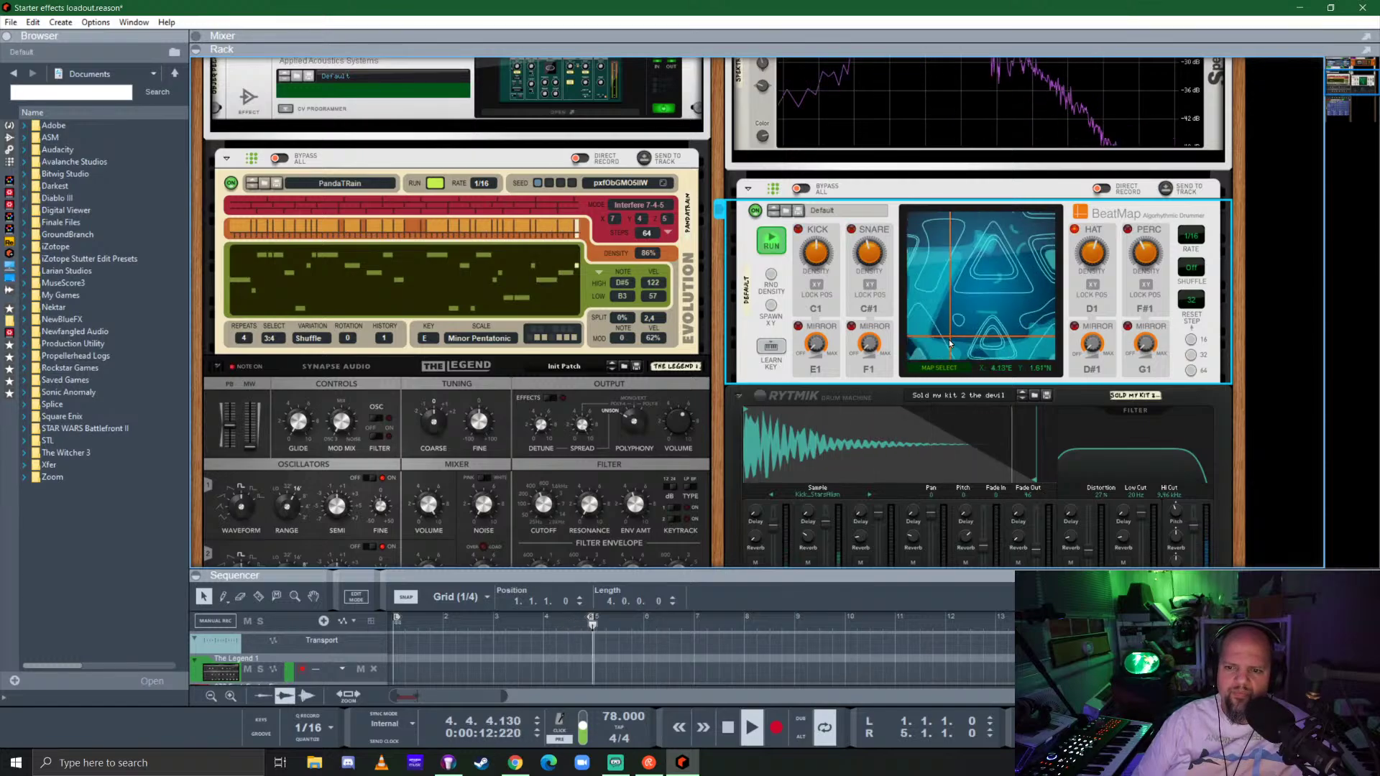
left_click(972, 245)
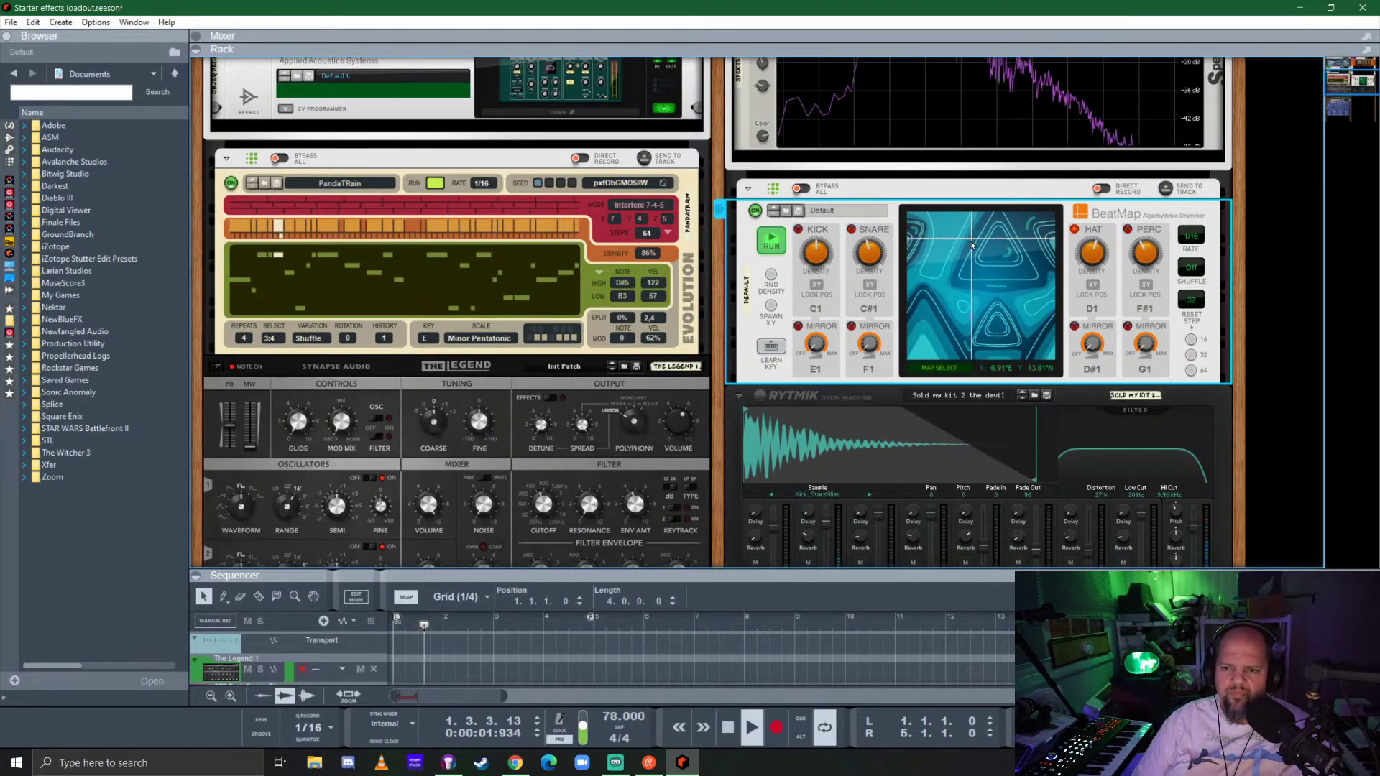
left_click(964, 289)
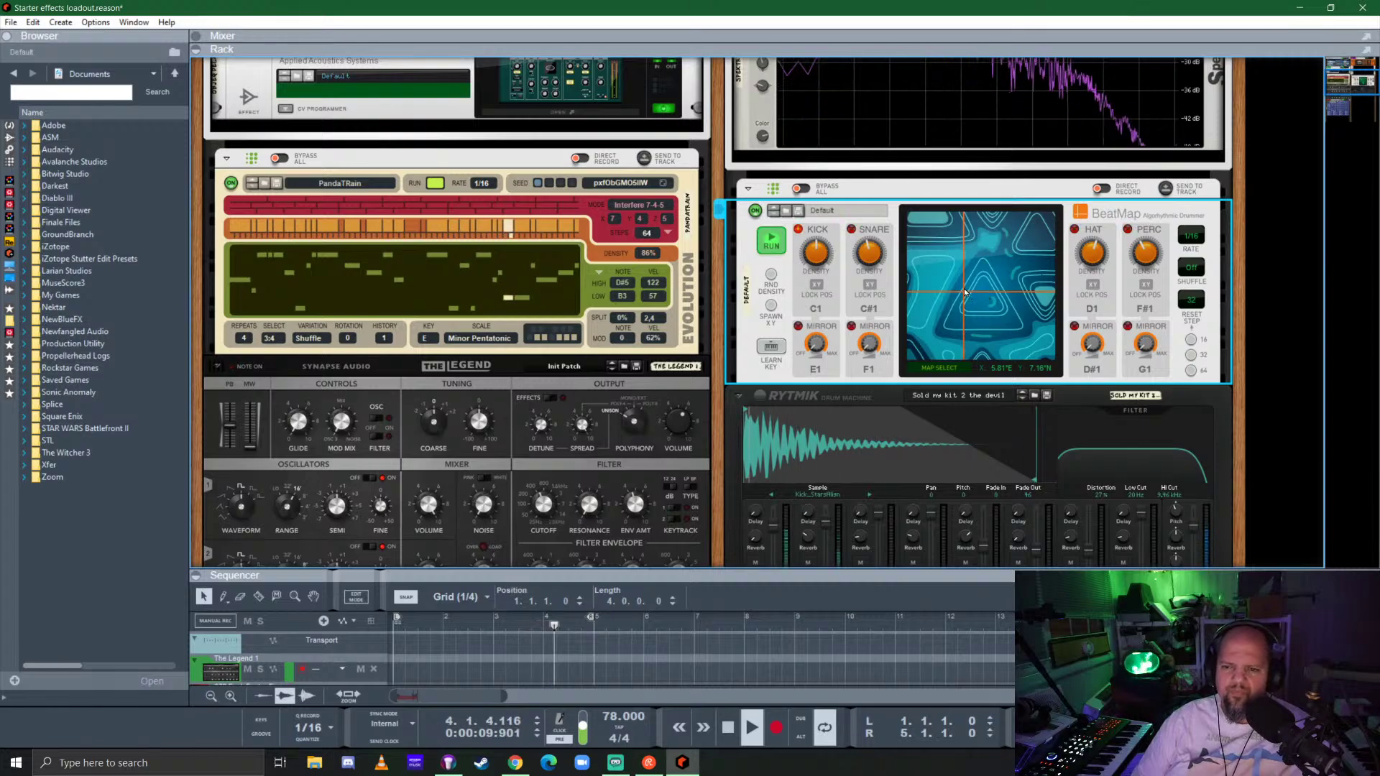
left_click_drag(965, 292, 975, 271)
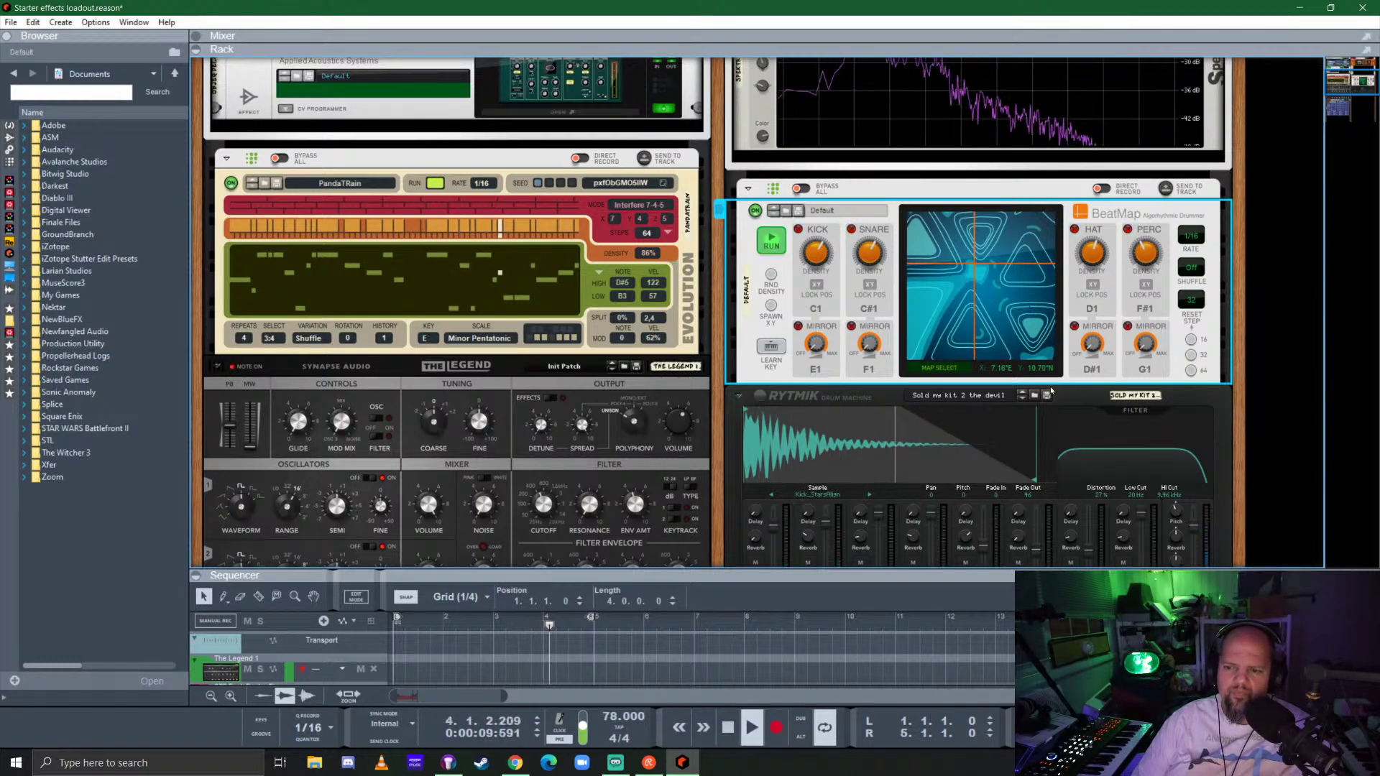
Audition the eighth Rytmik drum by soloing it briefly, and restore the full kit.
scroll(1051, 392, "down", 3)
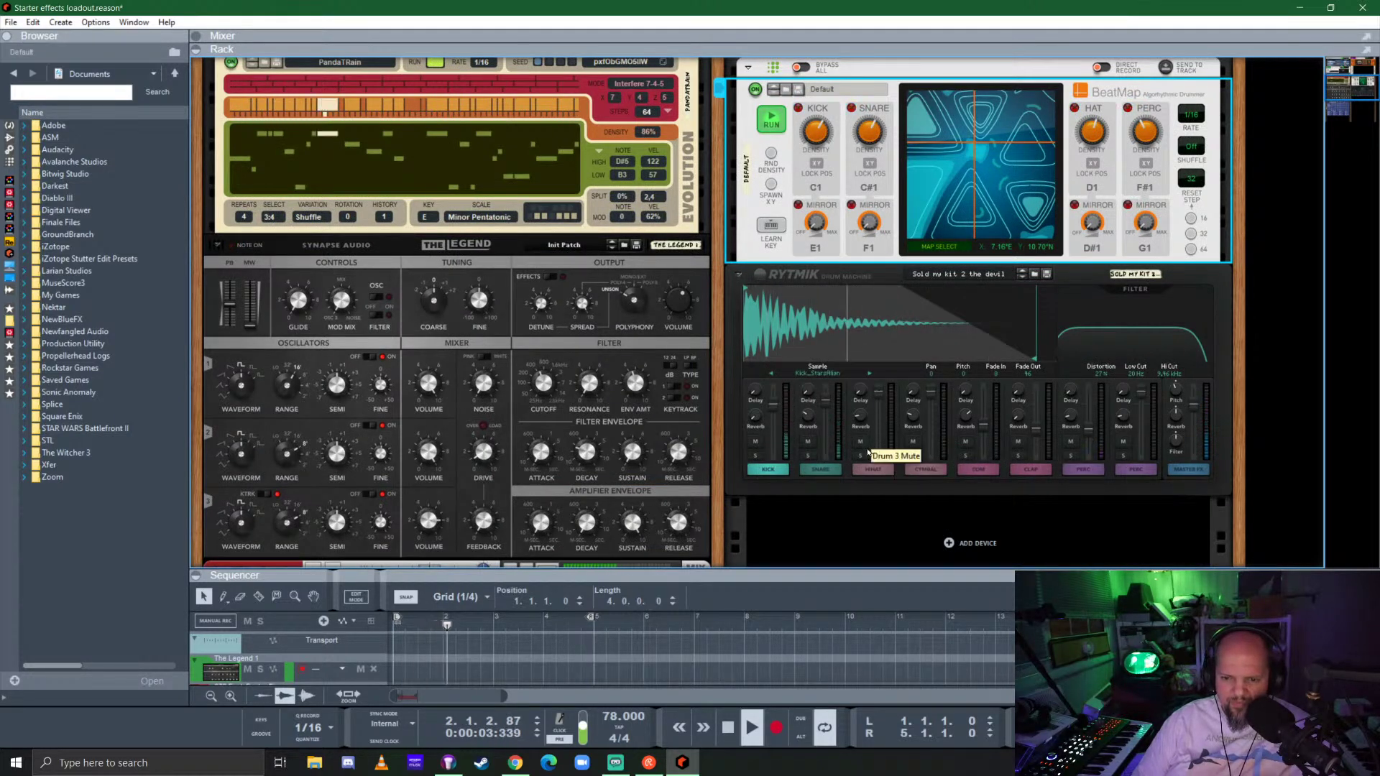
left_click(945, 335)
scroll(944, 335, "up", 7)
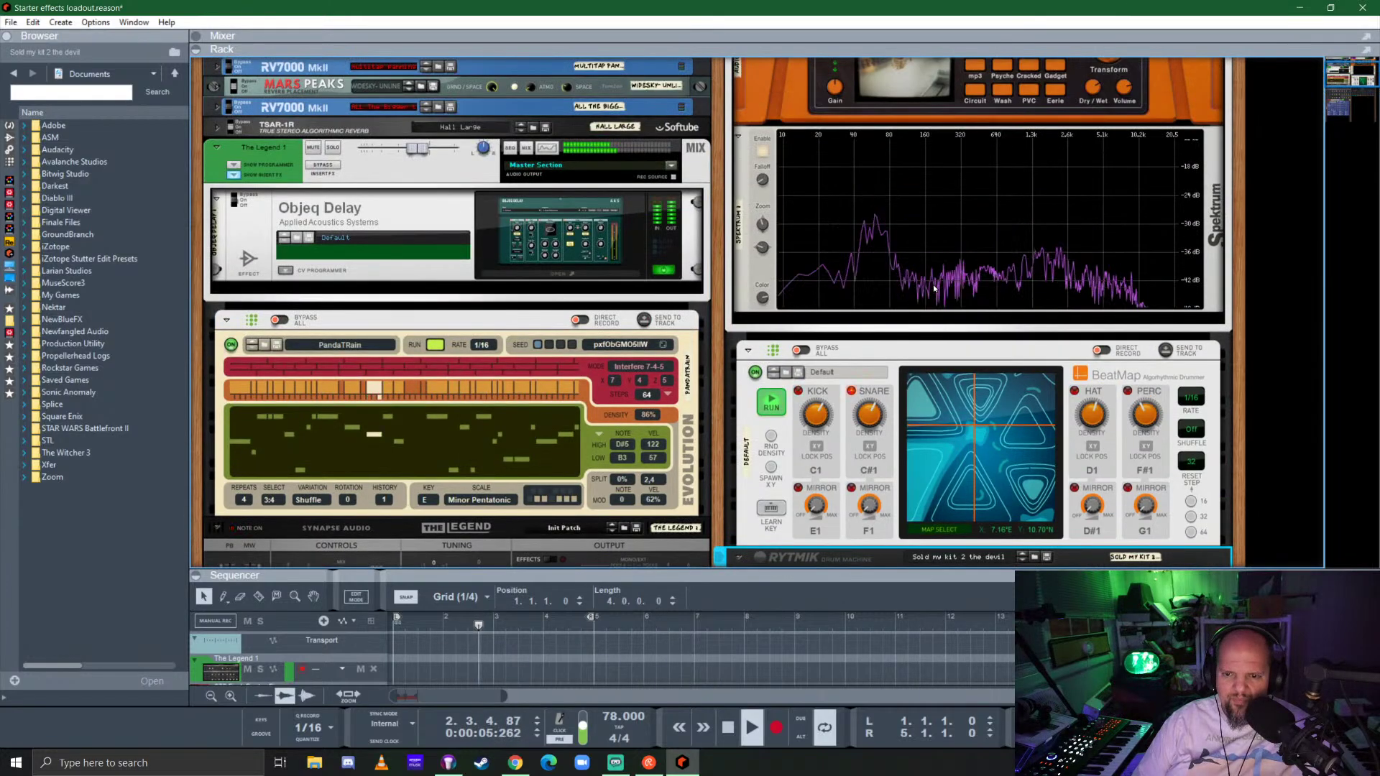
scroll(933, 287, "down", 7)
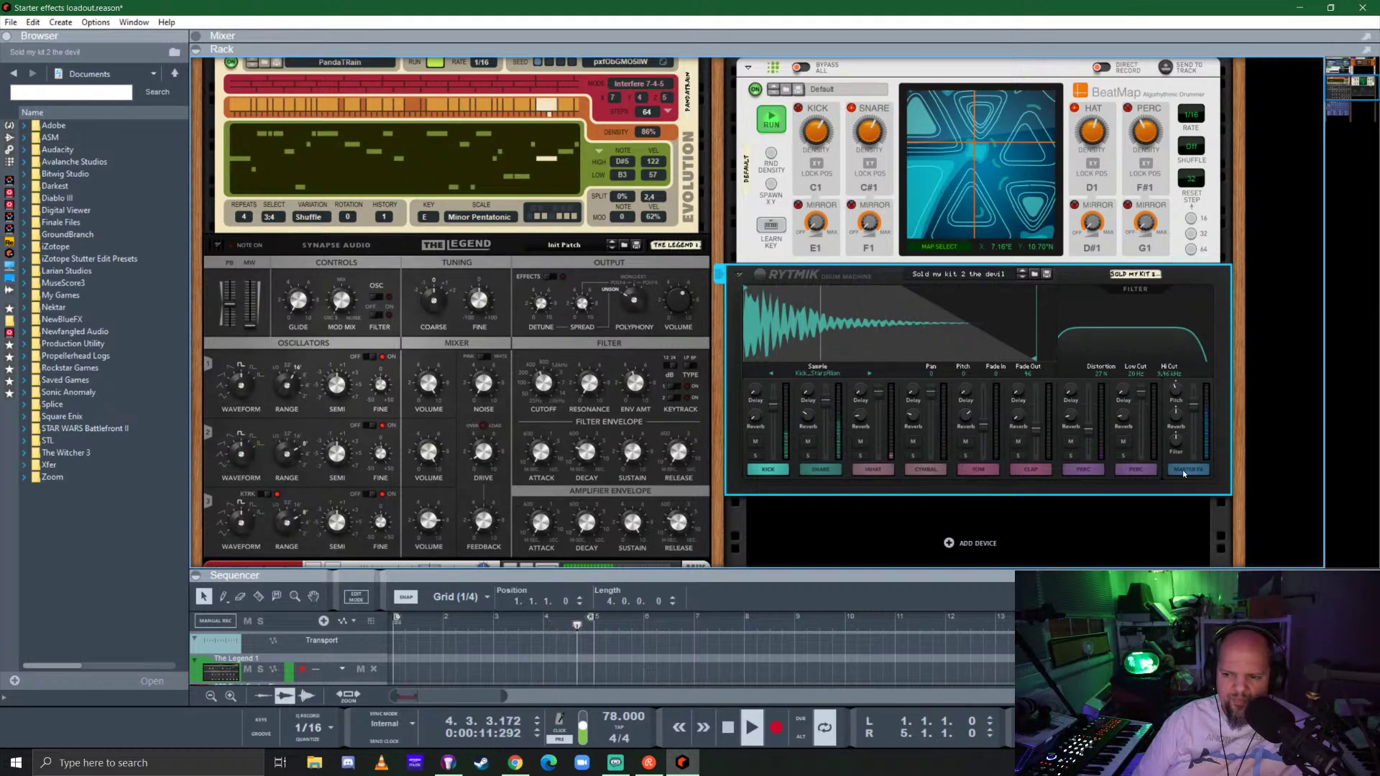
left_click(1125, 457)
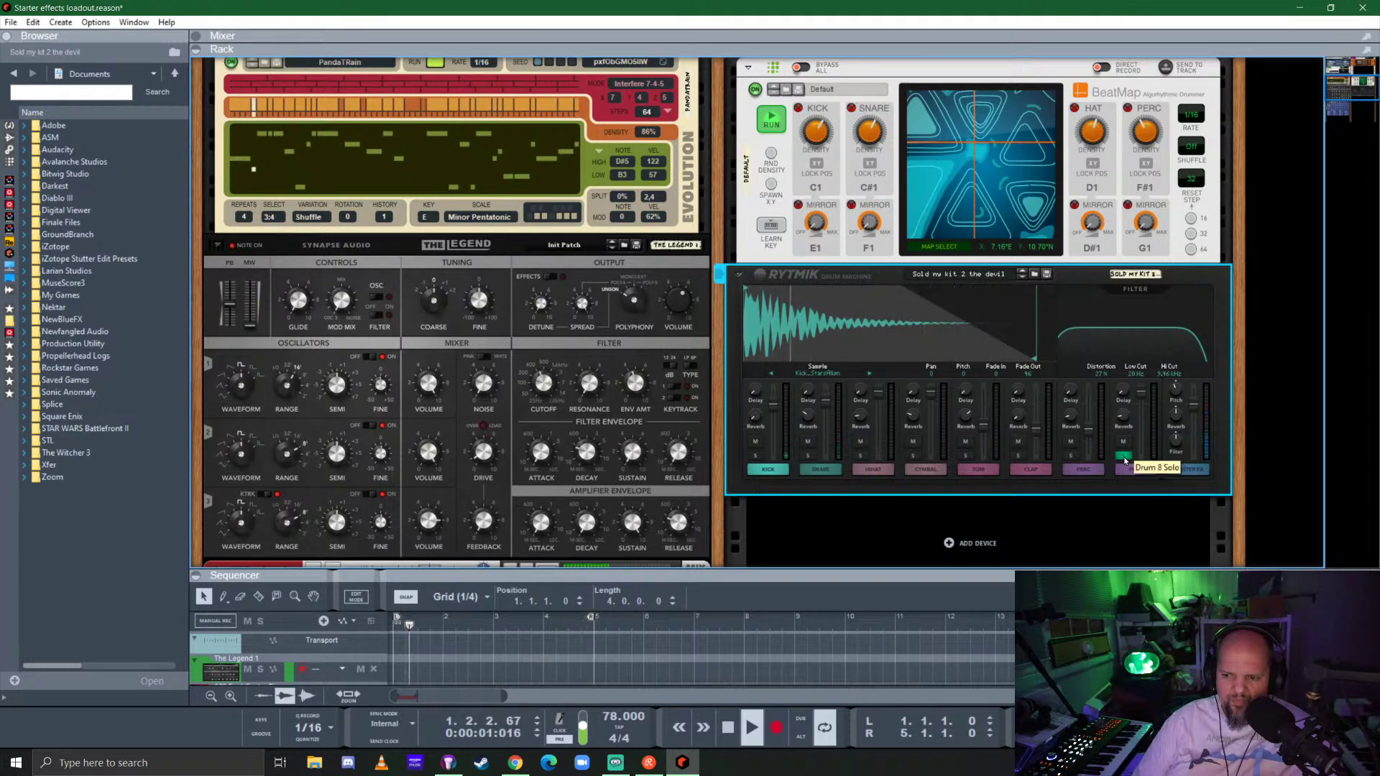
left_click(1125, 457)
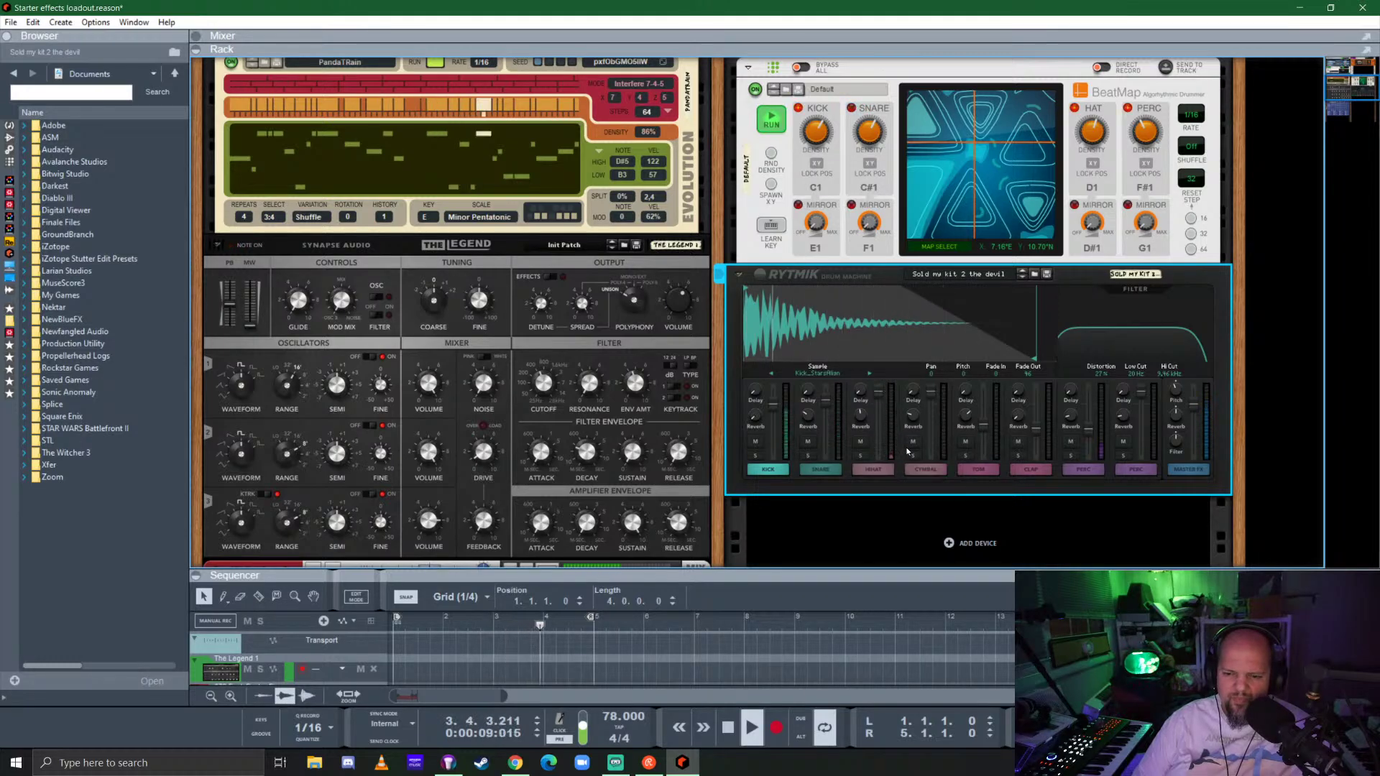
Trim Rytmik's hi-hat sample by moving its start point well earlier and its end point slightly earlier.
left_click(880, 469)
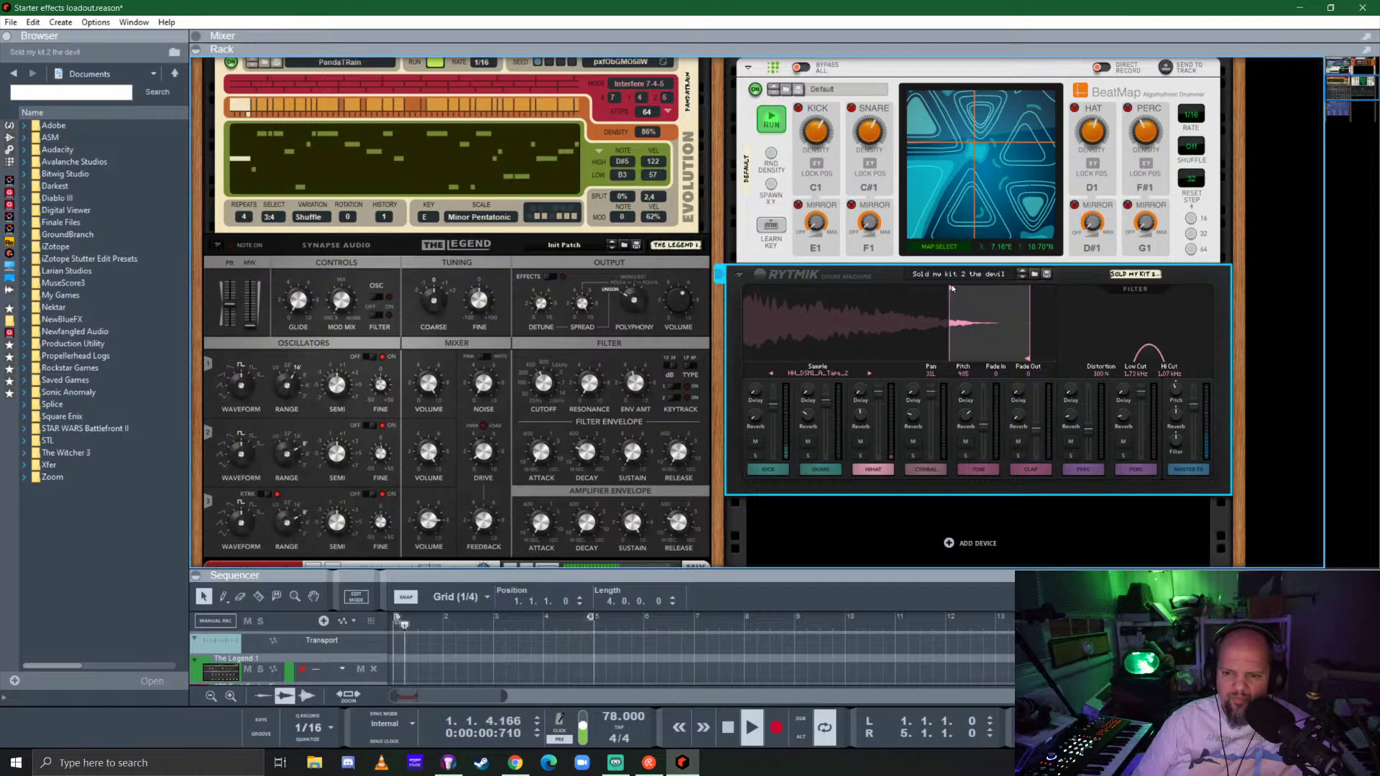
left_click_drag(951, 288, 865, 294)
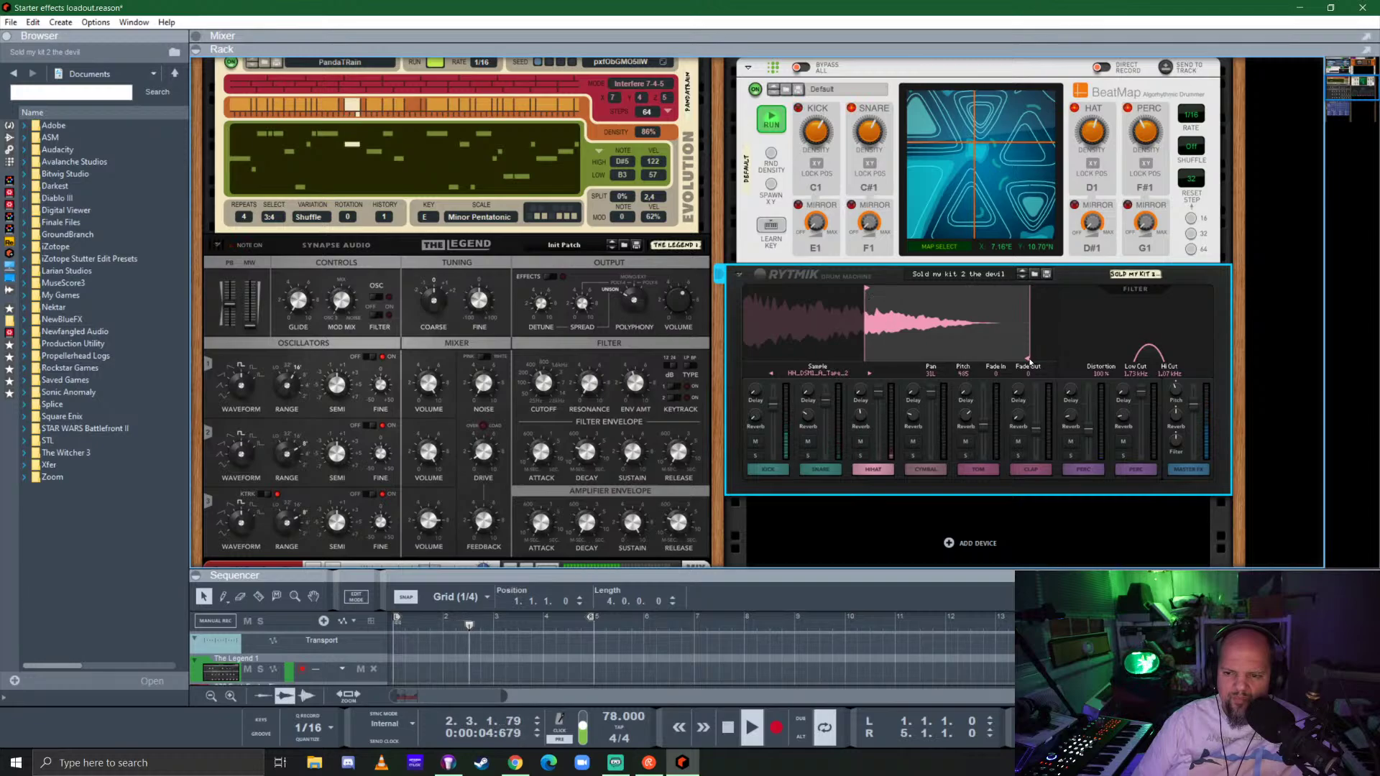
left_click_drag(1029, 361, 1005, 360)
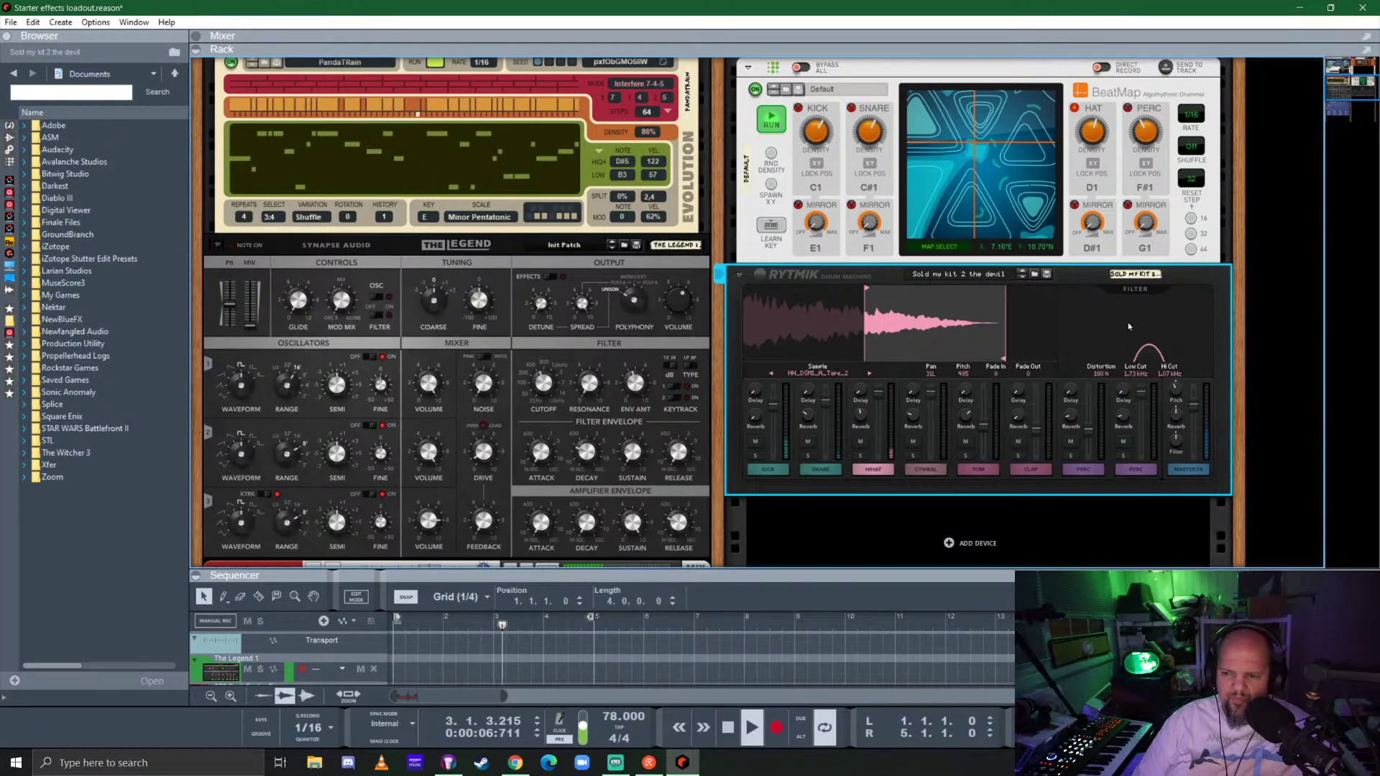
Set the hi-hat filter to about 5.2 kHz Low Cut and 25 kHz Hi Cut, and lower its volume past -4.3 dB.
mouse_move(1160, 354)
left_mouse_down()
mouse_move(1215, 329)
mouse_move(1175, 357)
left_mouse_up()
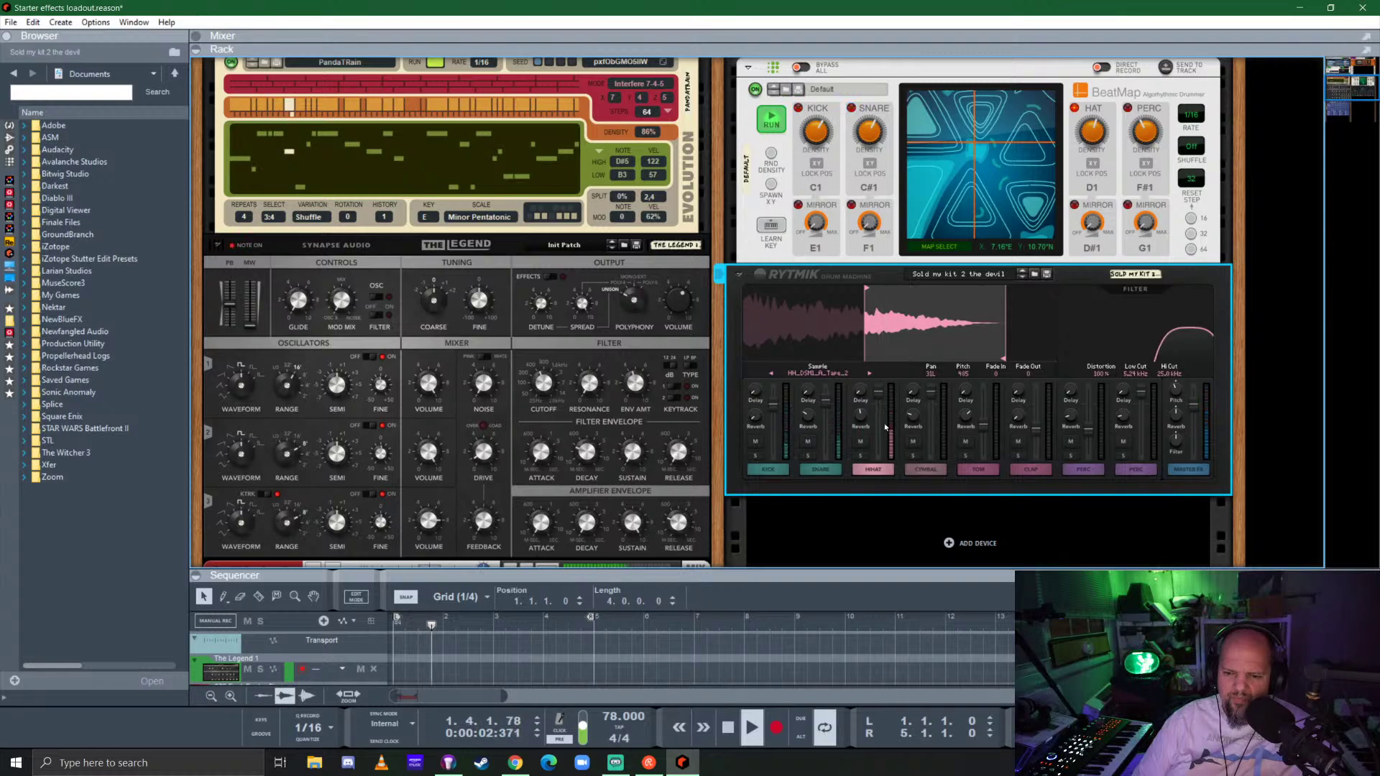
left_click_drag(879, 392, 878, 412)
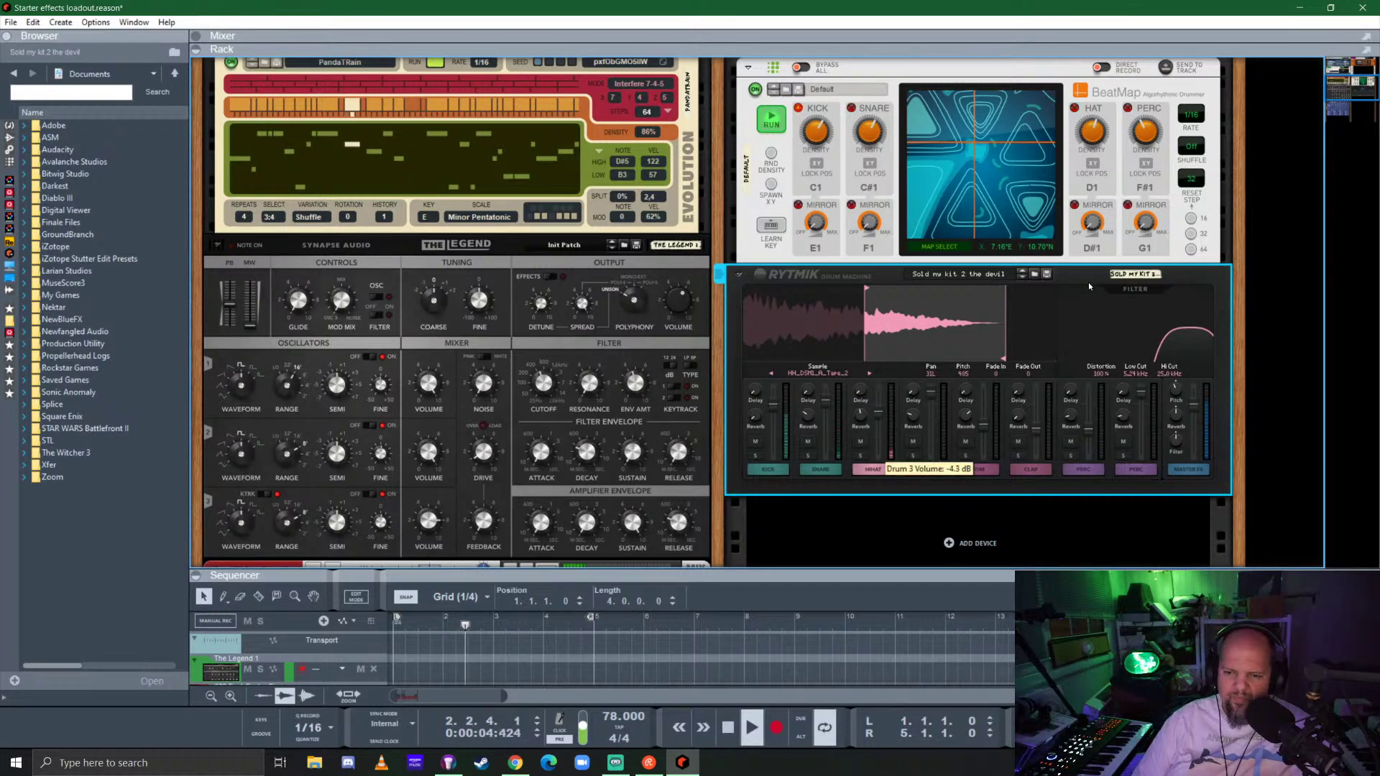
scroll(1089, 286, "up", 3)
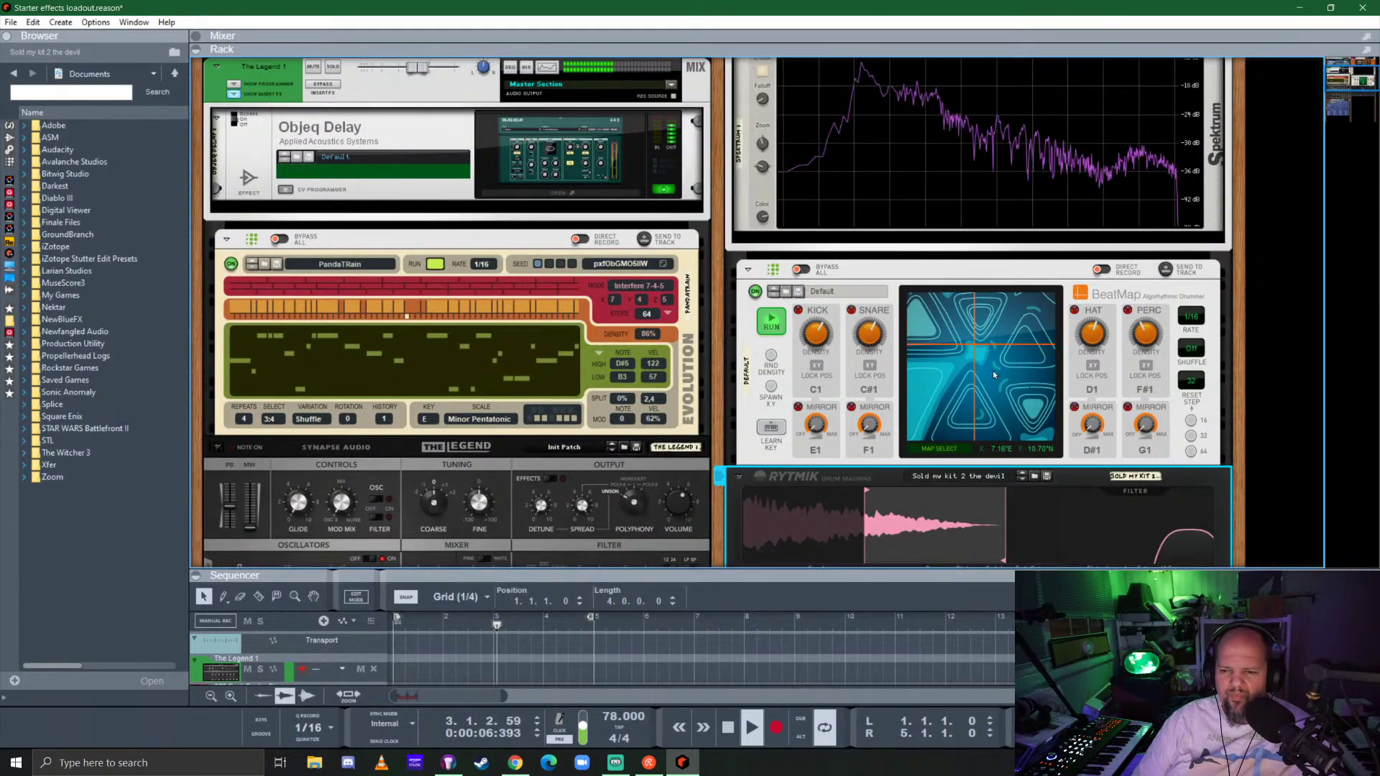
scroll(995, 374, "down", 3)
left_click_drag(879, 412, 875, 442)
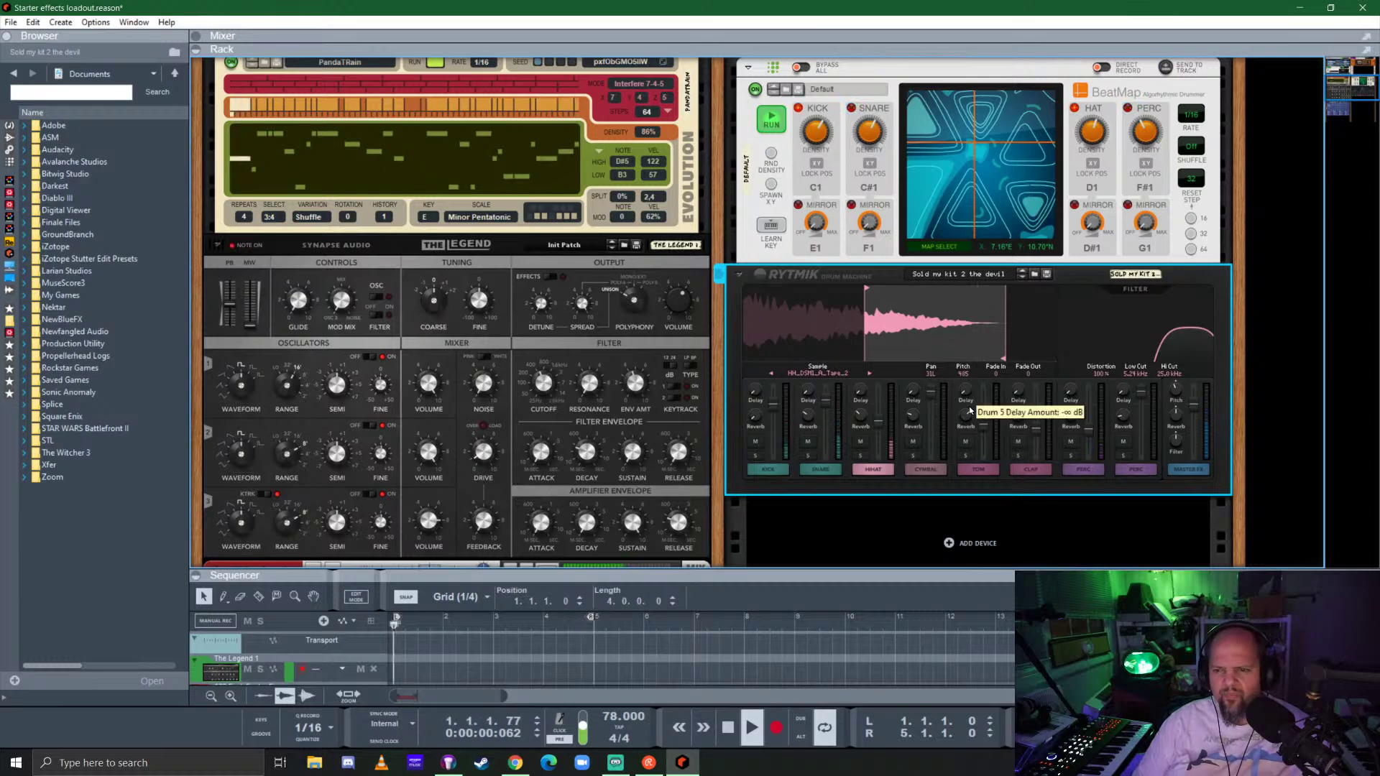
scroll(557, 385, "down", 2)
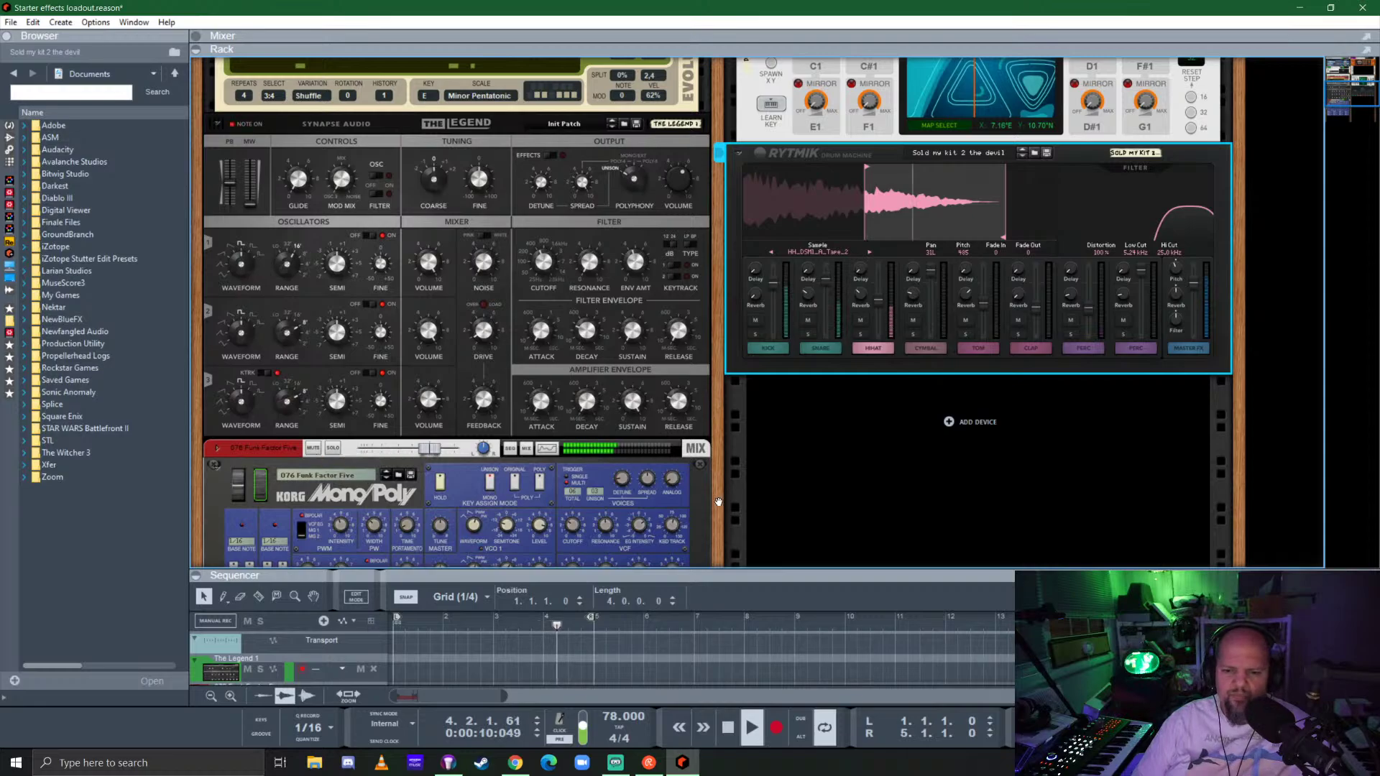
Set the loop to span bars 5 to 9, after the recorded MonoPoly clip, and play it back.
scroll(719, 501, "down", 3)
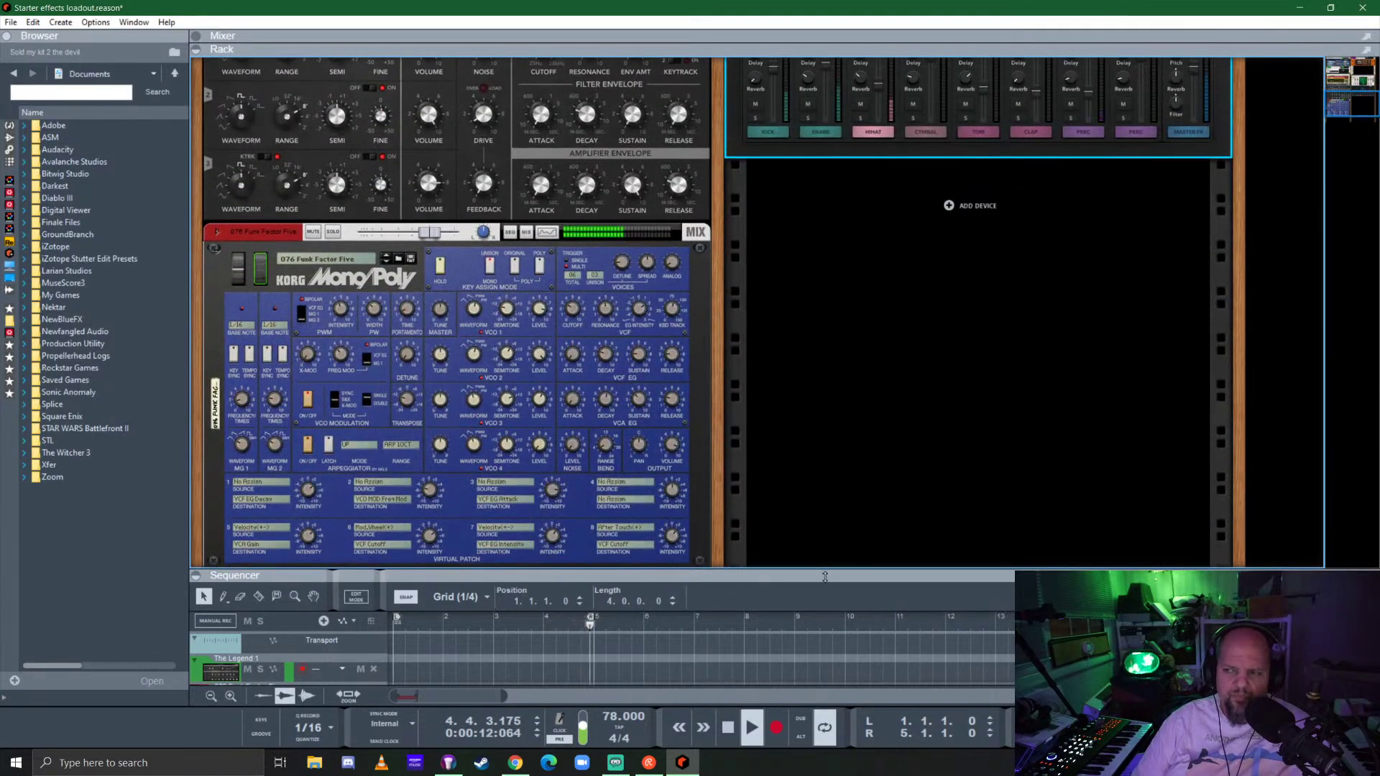
key("space")
left_click_drag(826, 577, 843, 325)
left_click_drag(662, 439, 557, 457)
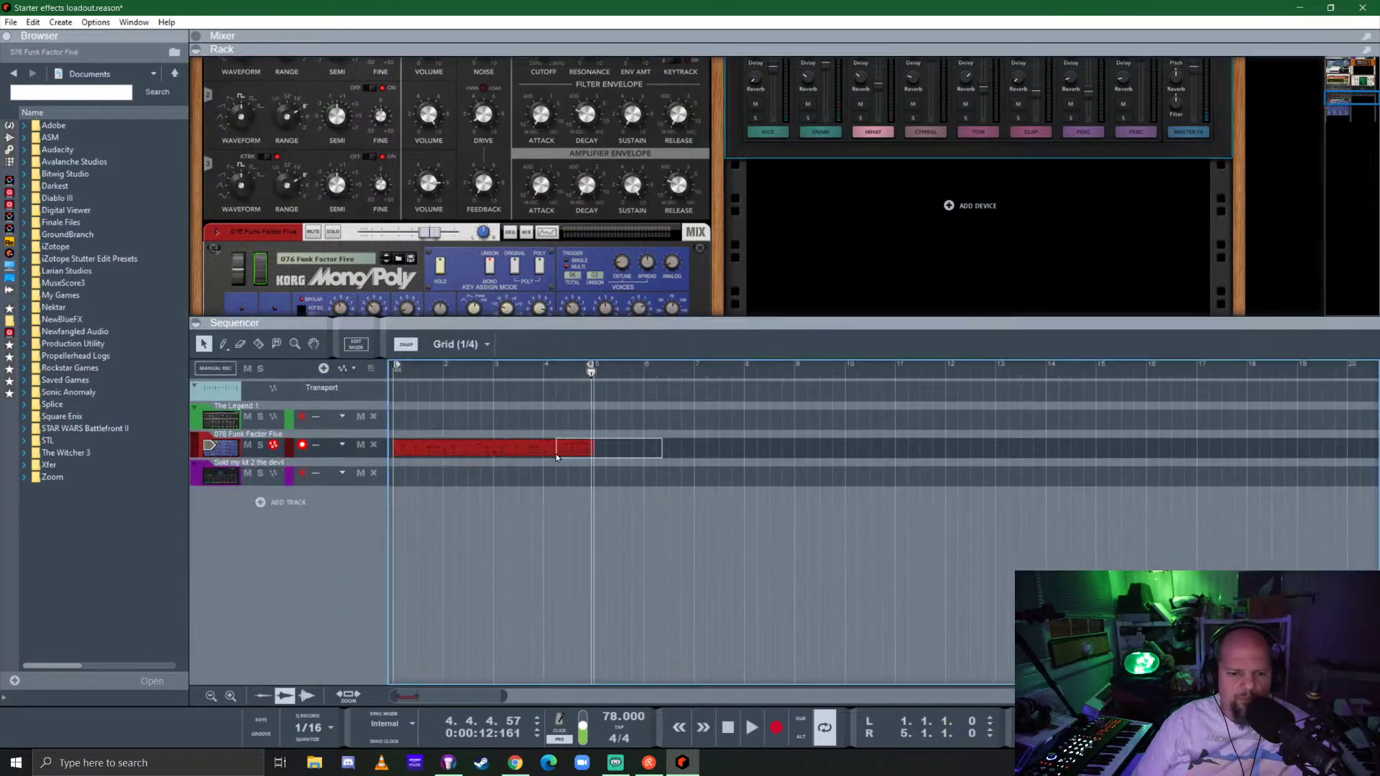
left_click(798, 372, "alt")
left_click(601, 372, "ctrl")
key("space")
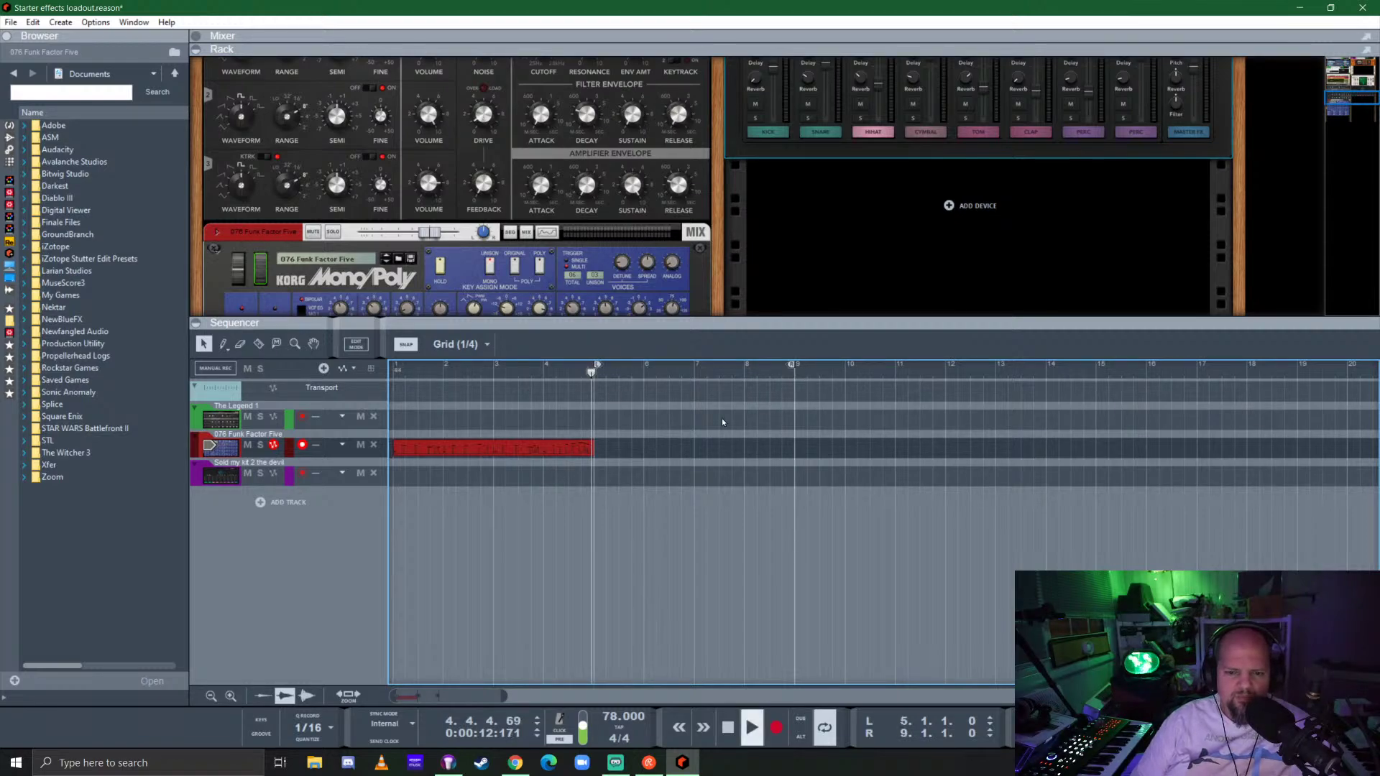
left_click_drag(729, 321, 729, 551)
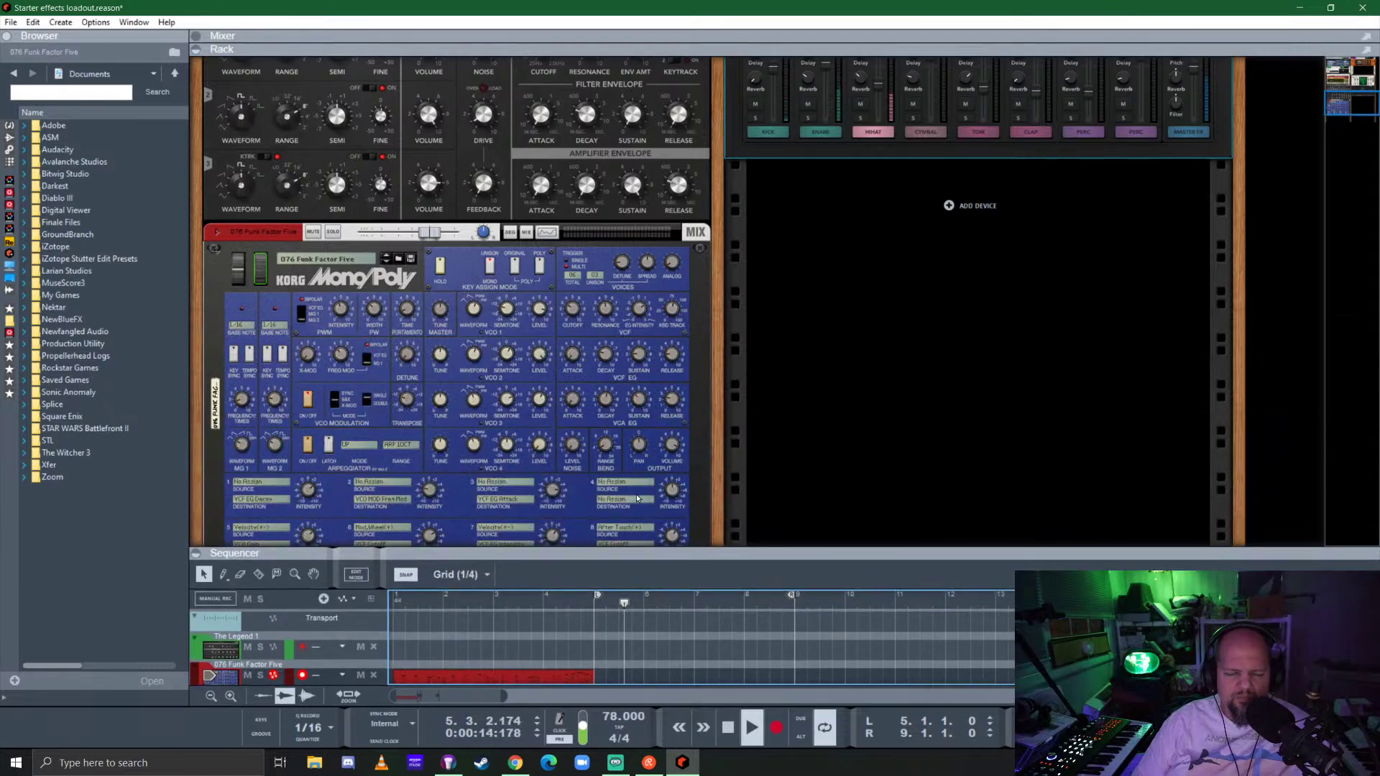
Reposition the BeatMap drum map to about X 8.9°E, Y 8.5°N while listening, and stop playback.
scroll(722, 325, "up", 3)
scroll(722, 325, "up", 3)
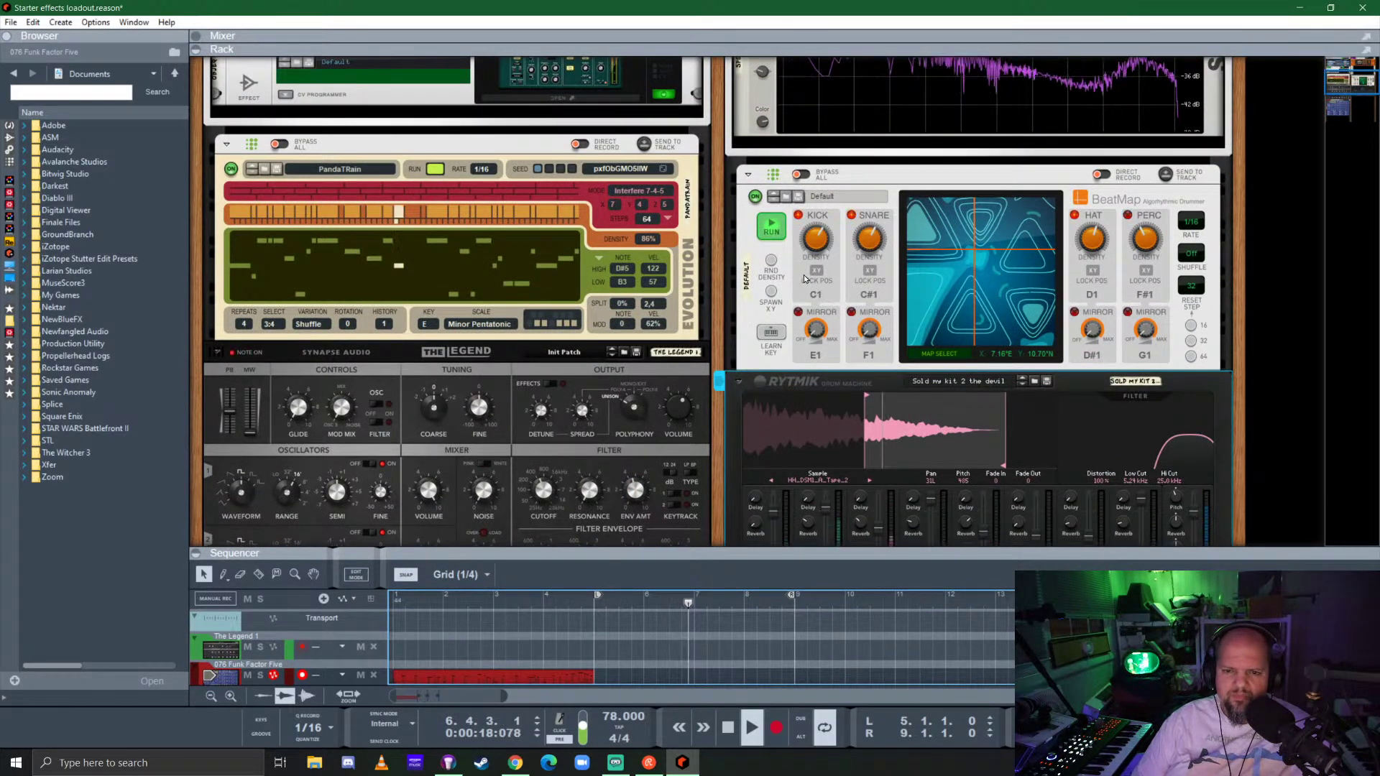
left_click_drag(1004, 260, 1001, 286)
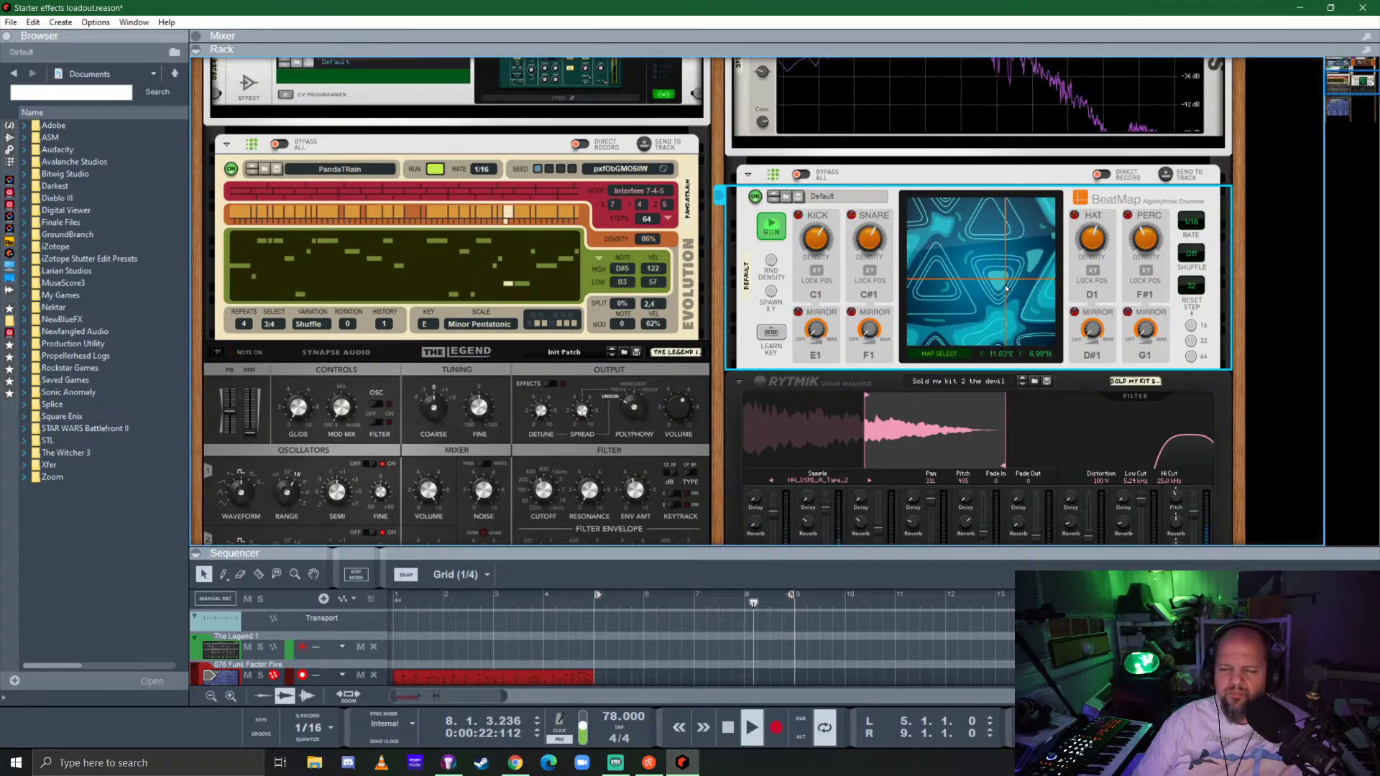
left_click_drag(1002, 286, 988, 274)
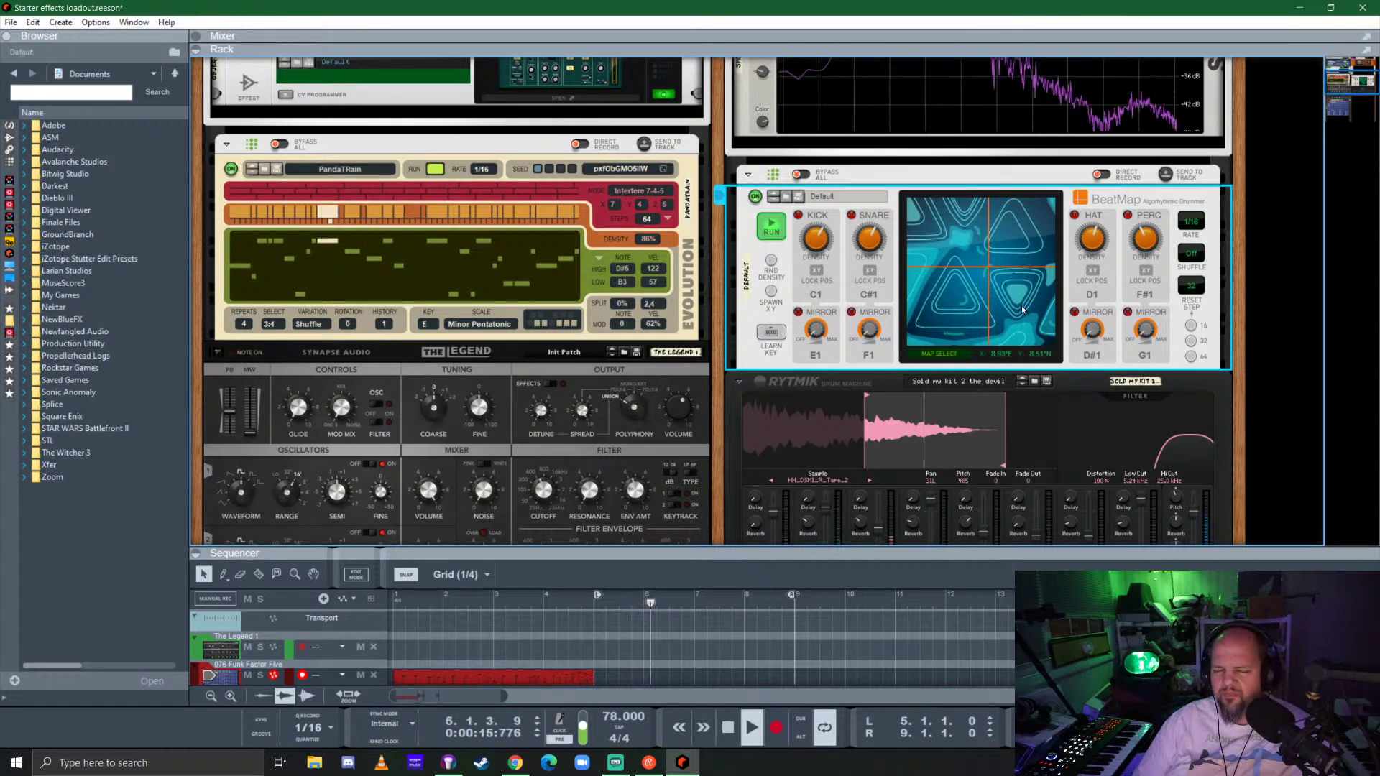
right_click(986, 272)
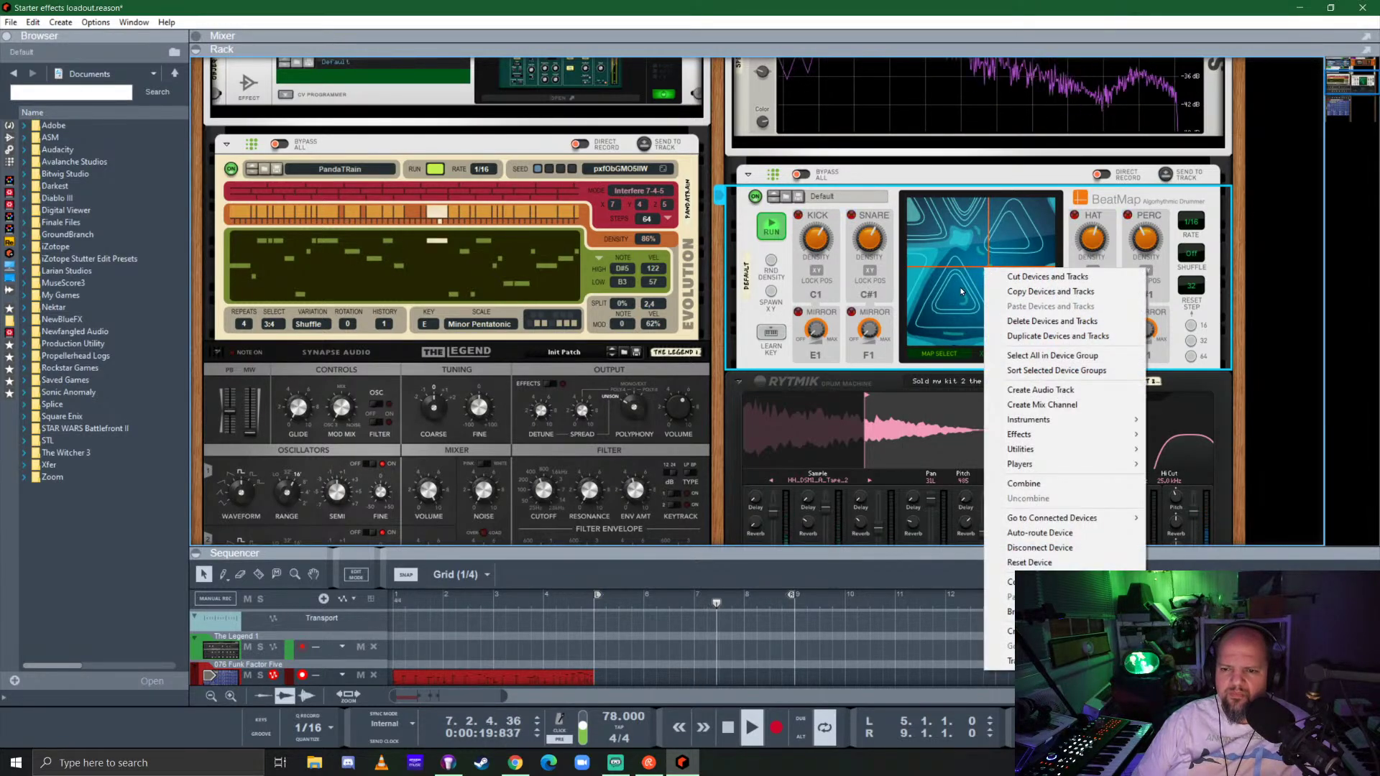
left_click(759, 362)
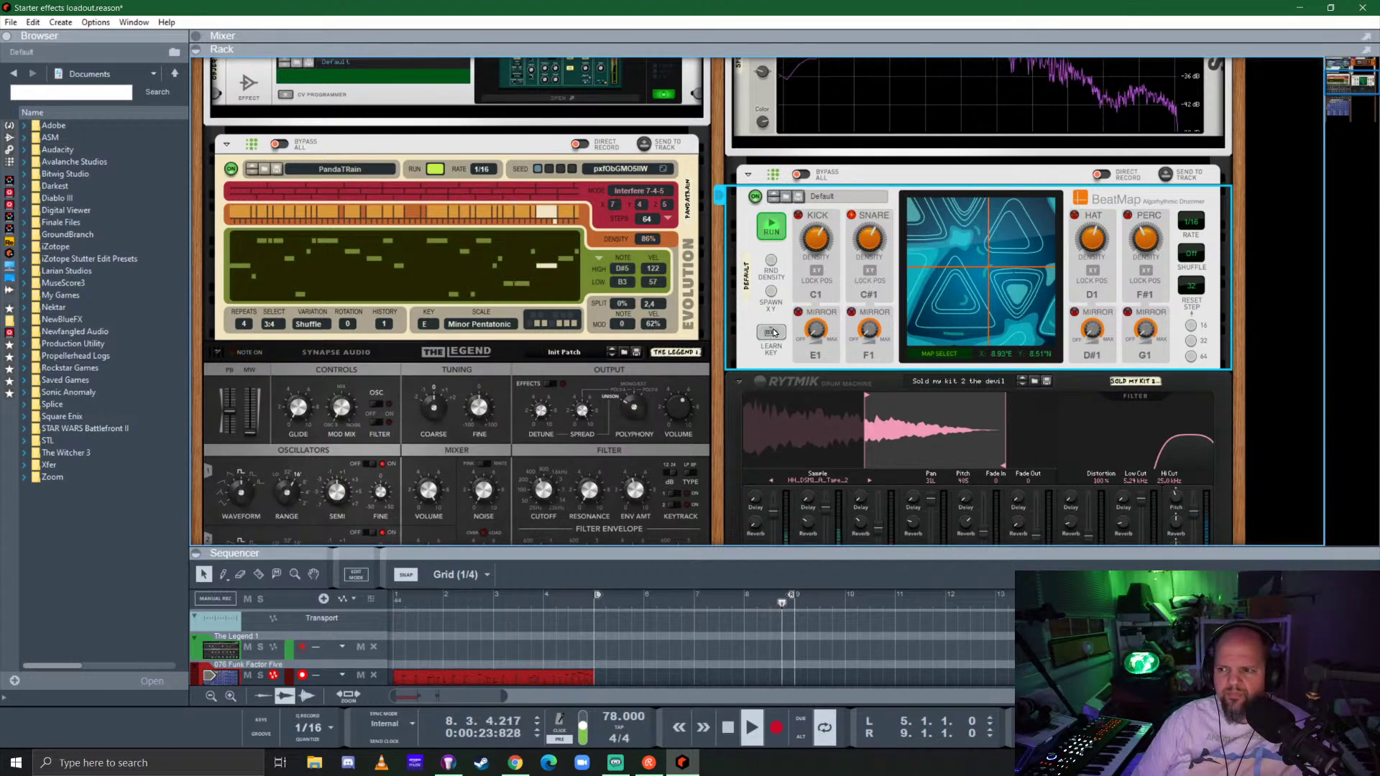
key("space")
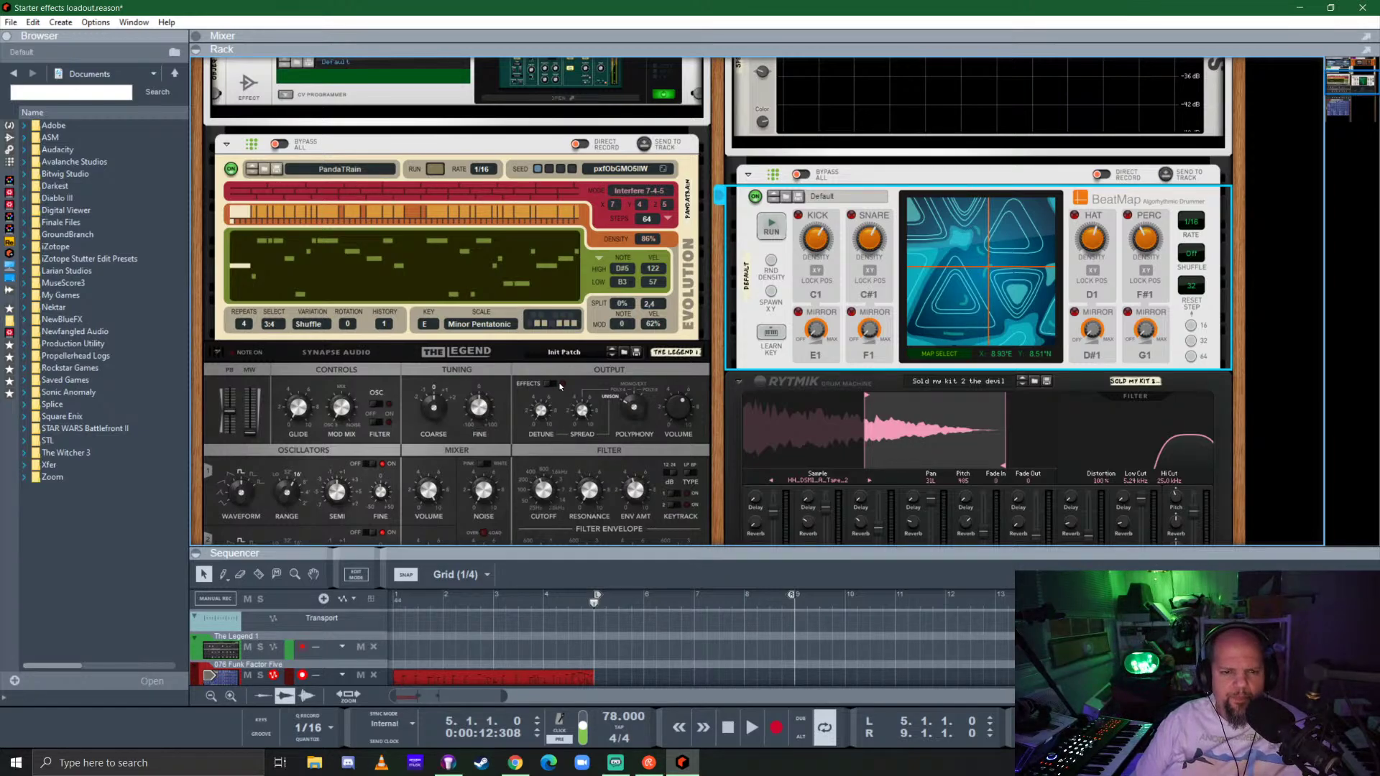
Switch off the Evolution player, and fold MonoPoly, The Legend and The Legend 1 mix channel with its insert effects.
left_click(231, 168)
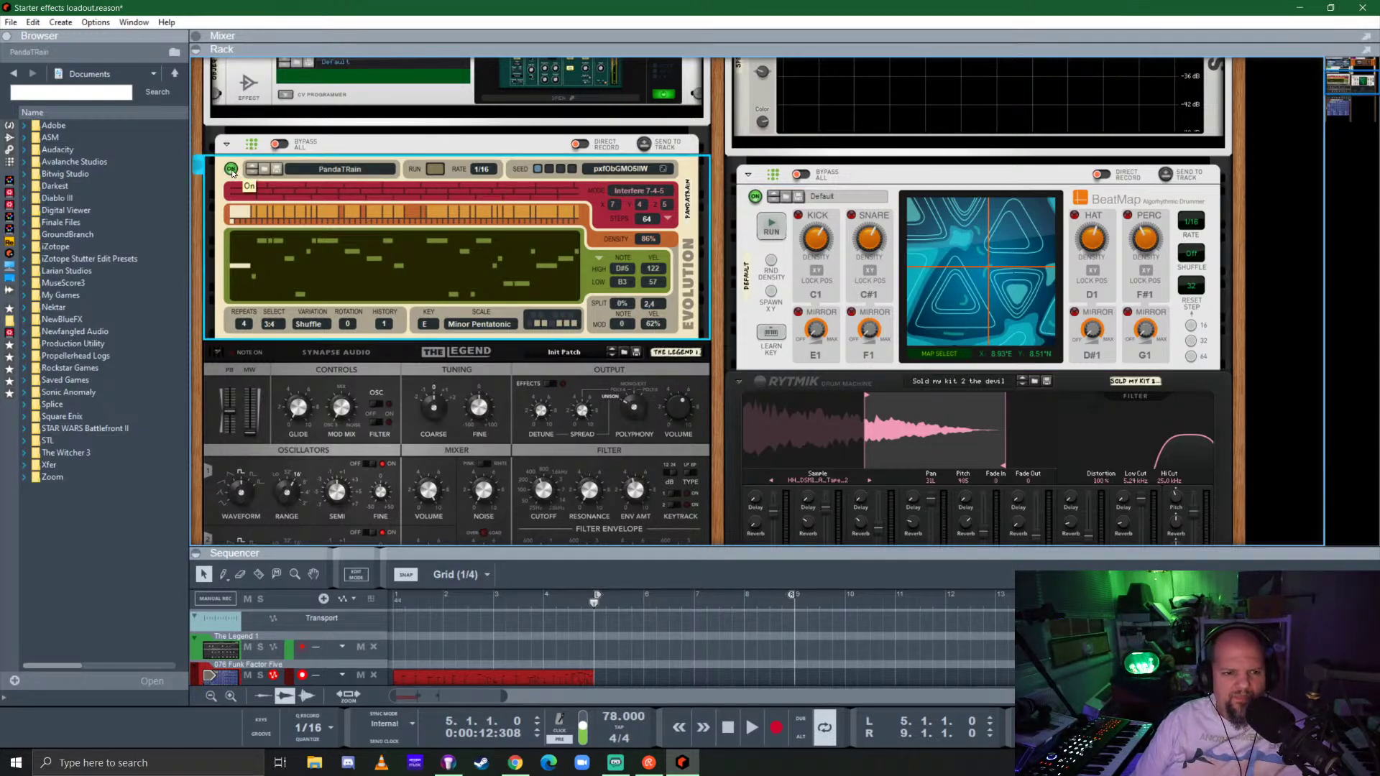
scroll(704, 330, "down", 5)
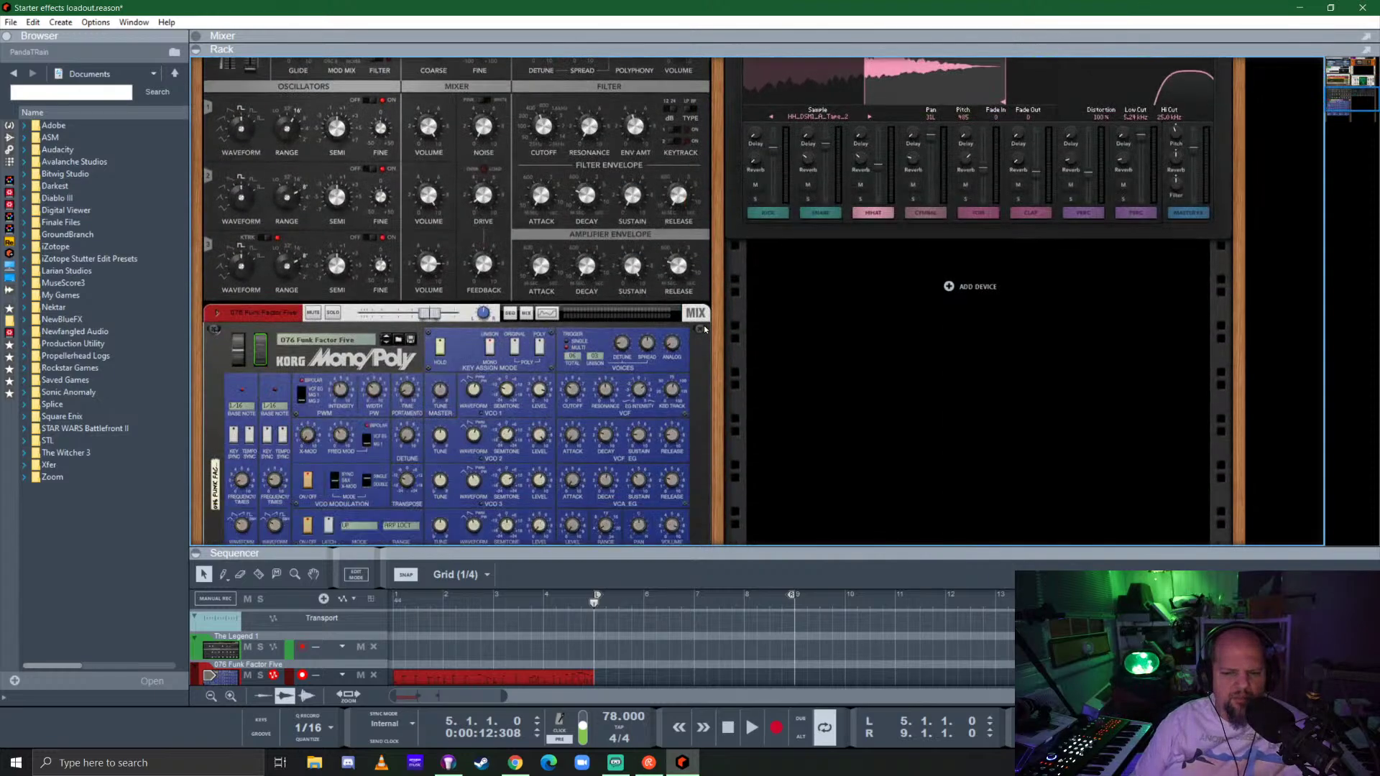
left_click(216, 291)
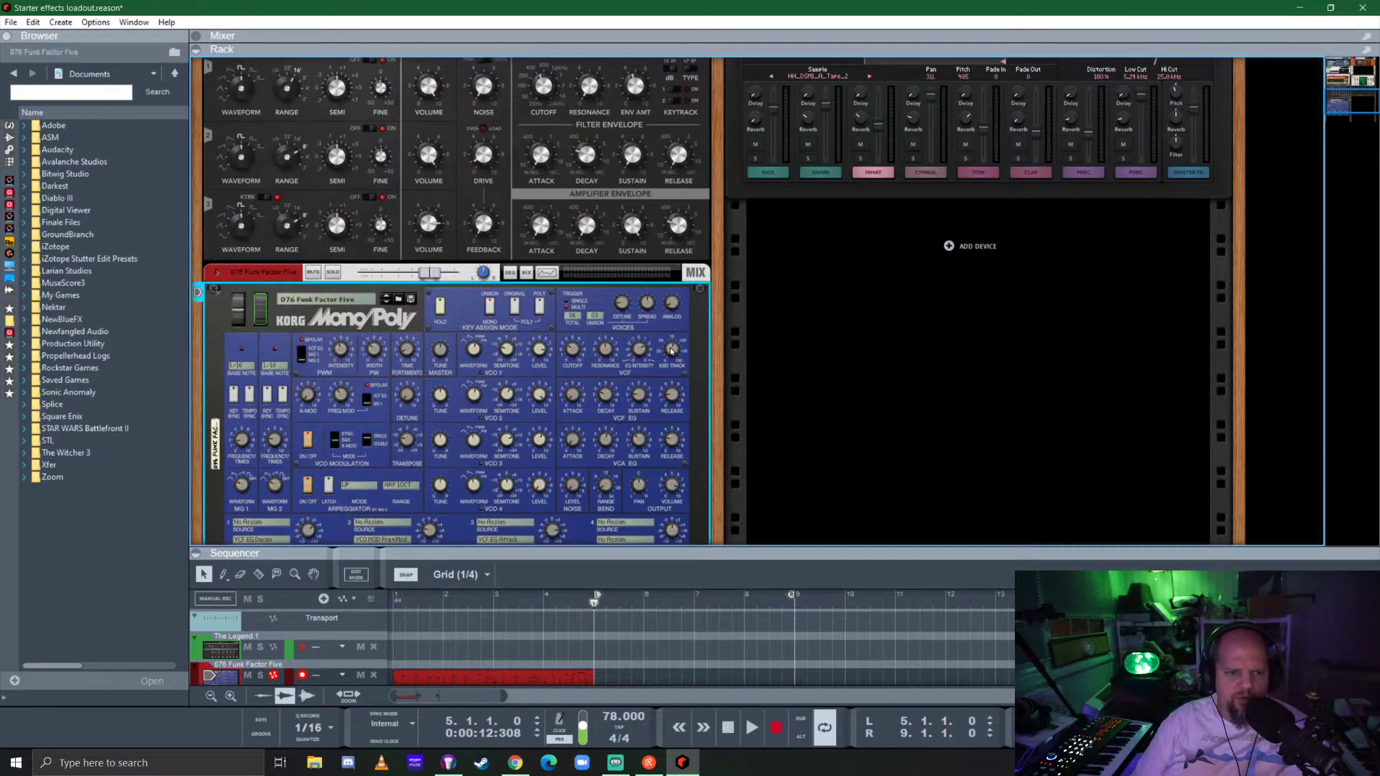
left_click(215, 290)
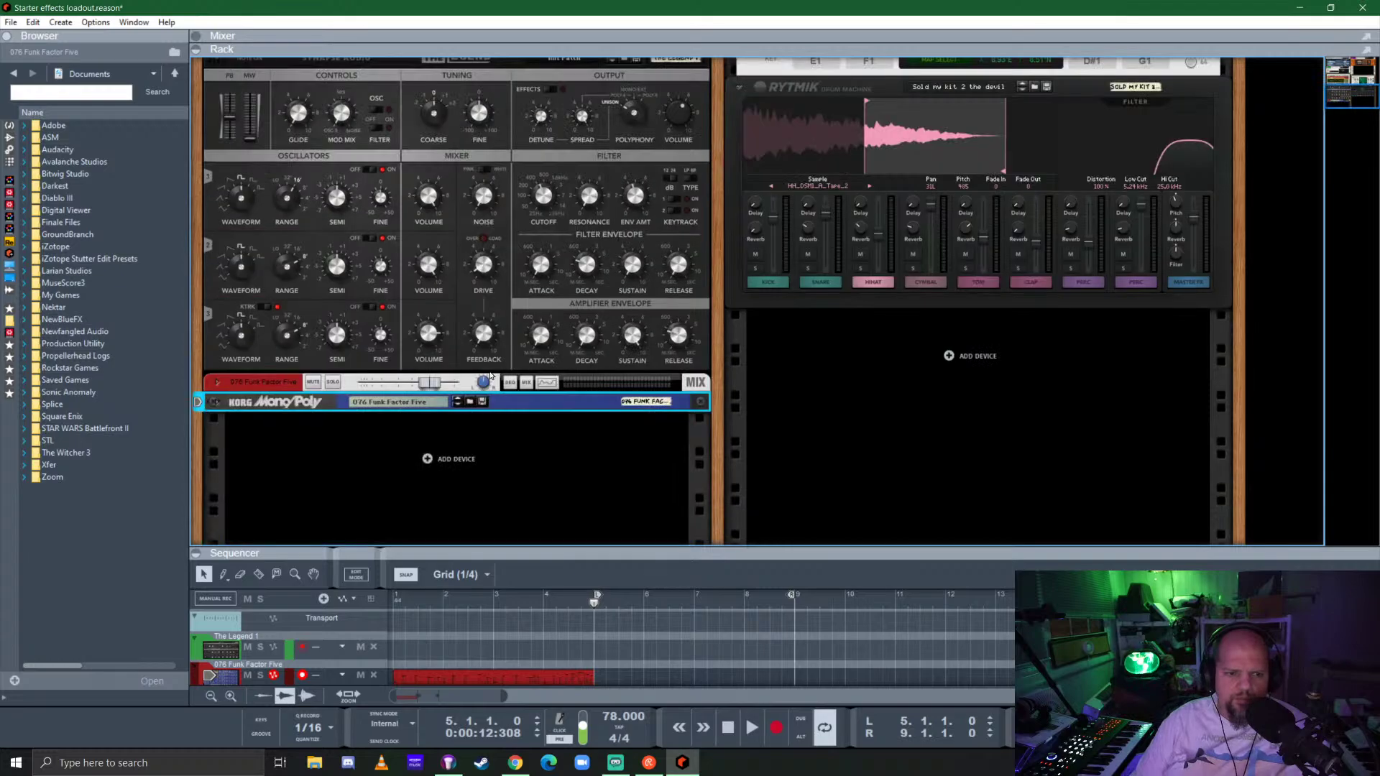
scroll(300, 346, "up", 3)
left_click(218, 260)
scroll(380, 332, "up", 3)
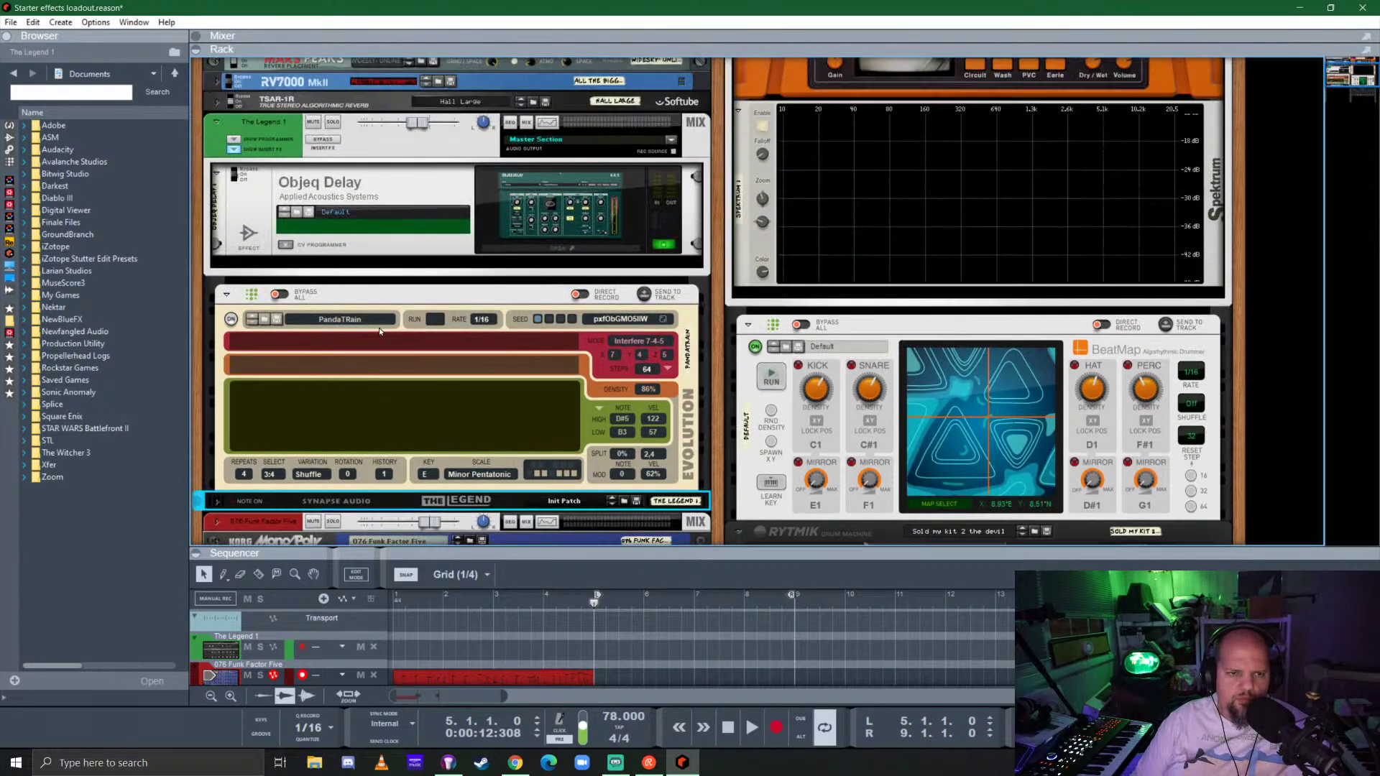
left_click(233, 149)
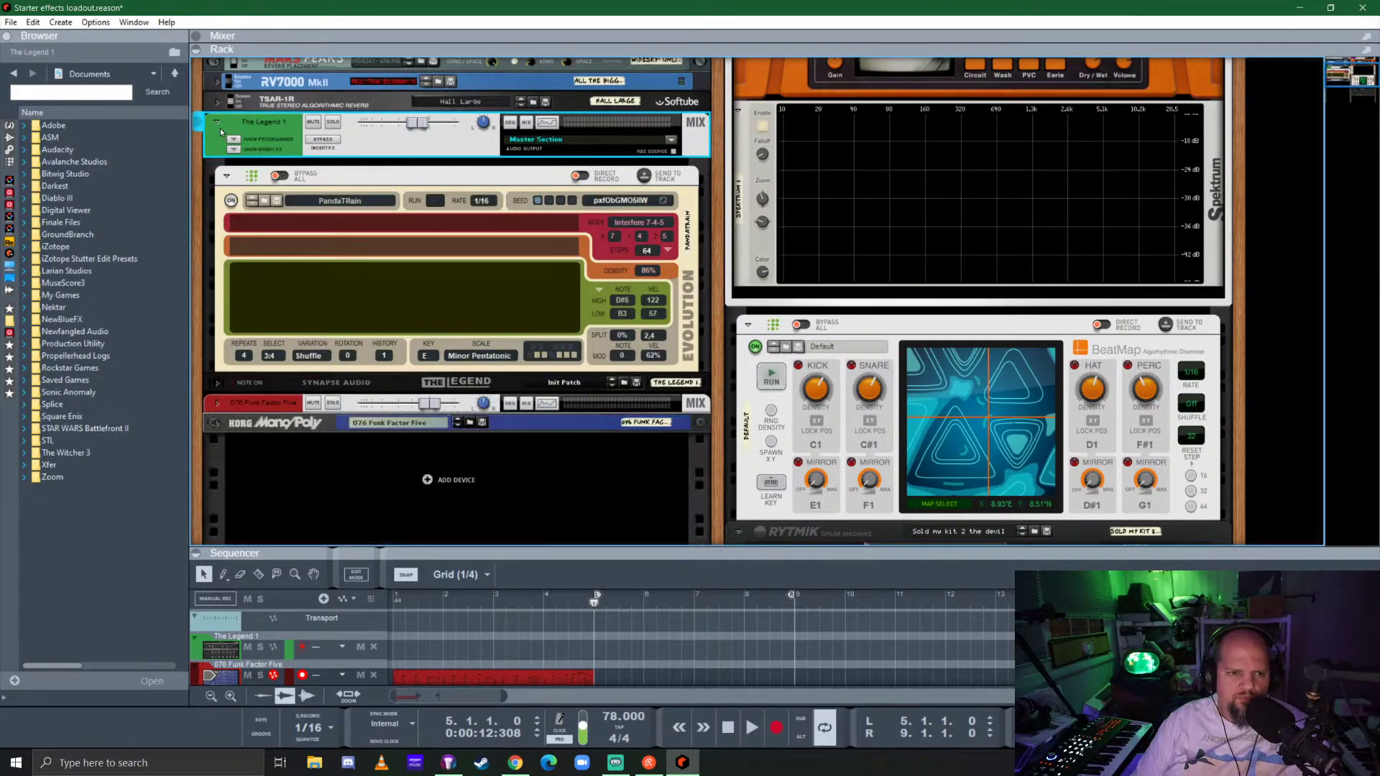
left_click(217, 122)
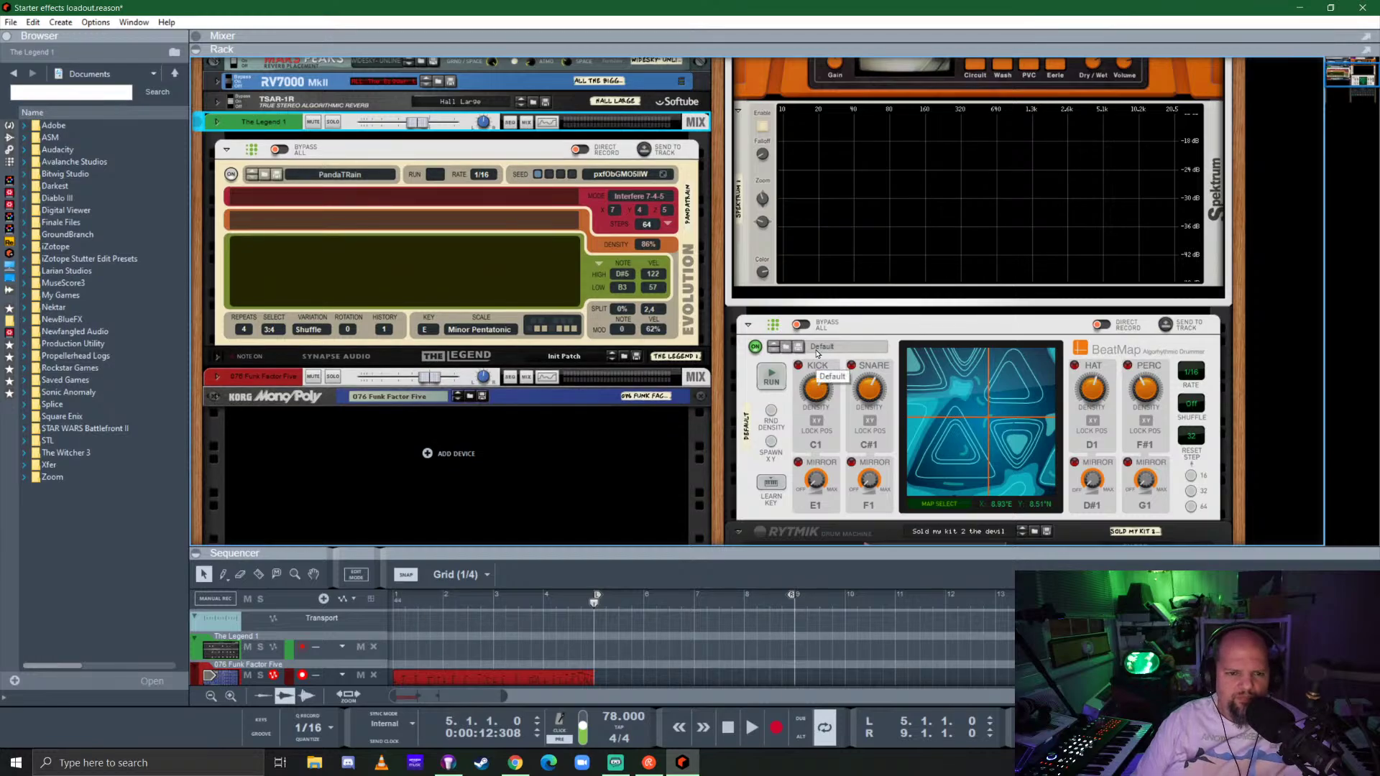
Find Chromaphone 3 among the Applied Acoustics Systems instruments and add it to the rack below MonoPoly.
scroll(773, 350, "down", 3)
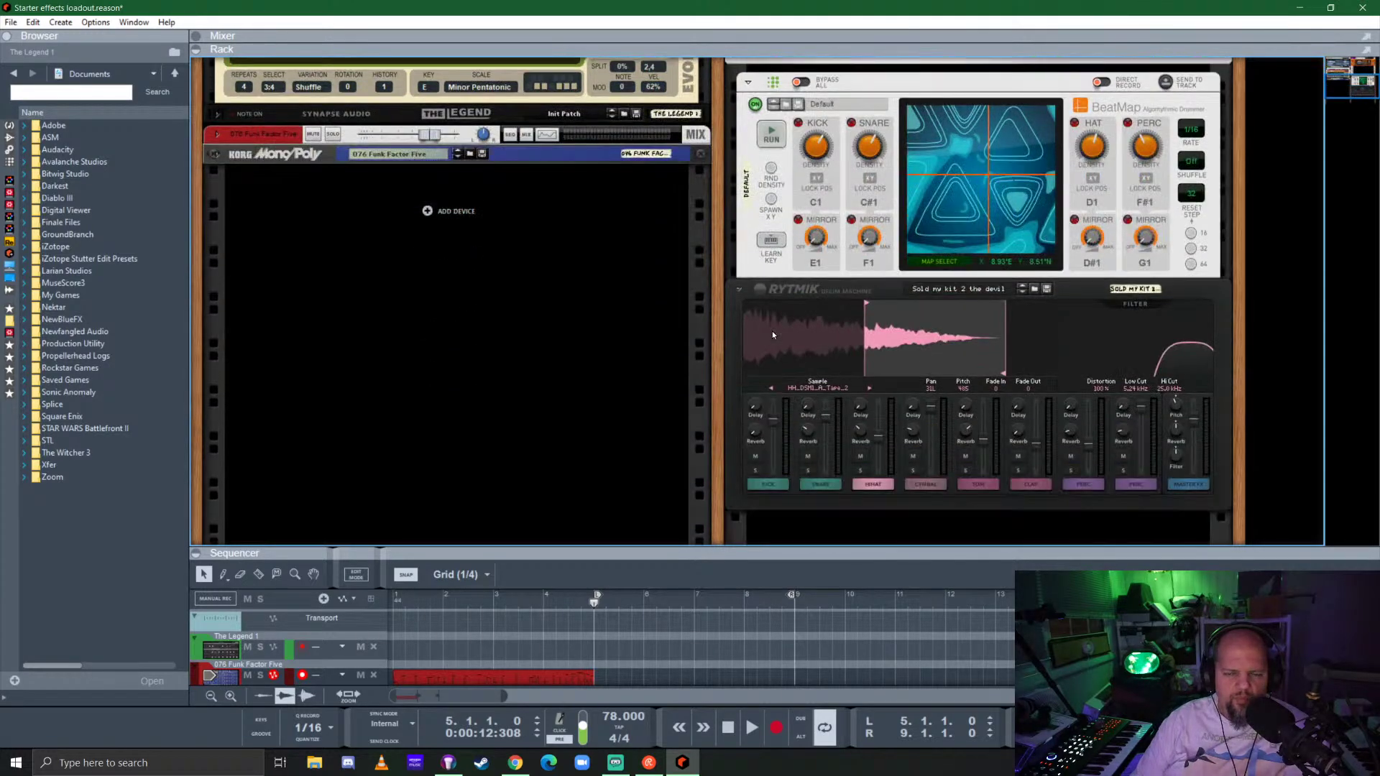
left_click(8, 125)
scroll(132, 388, "down", 10)
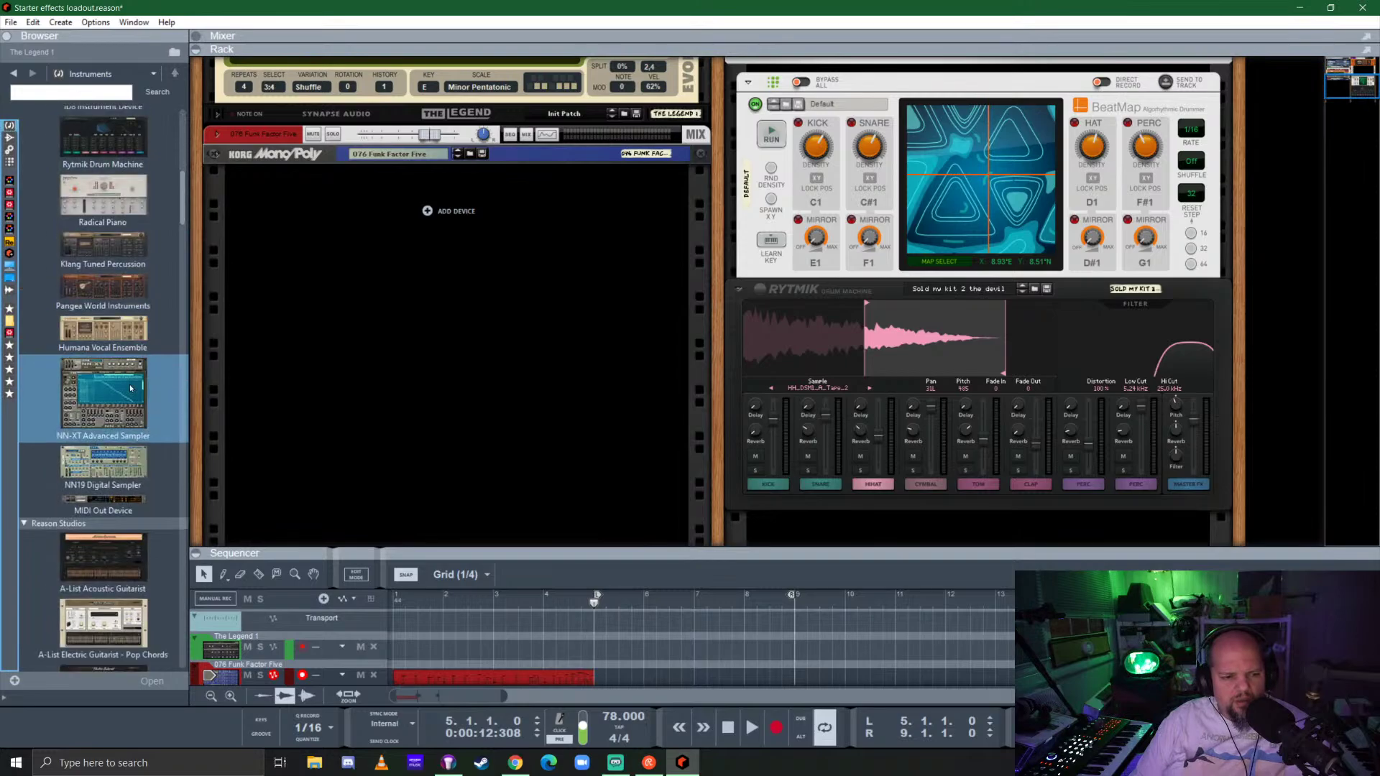
scroll(129, 387, "down", 3)
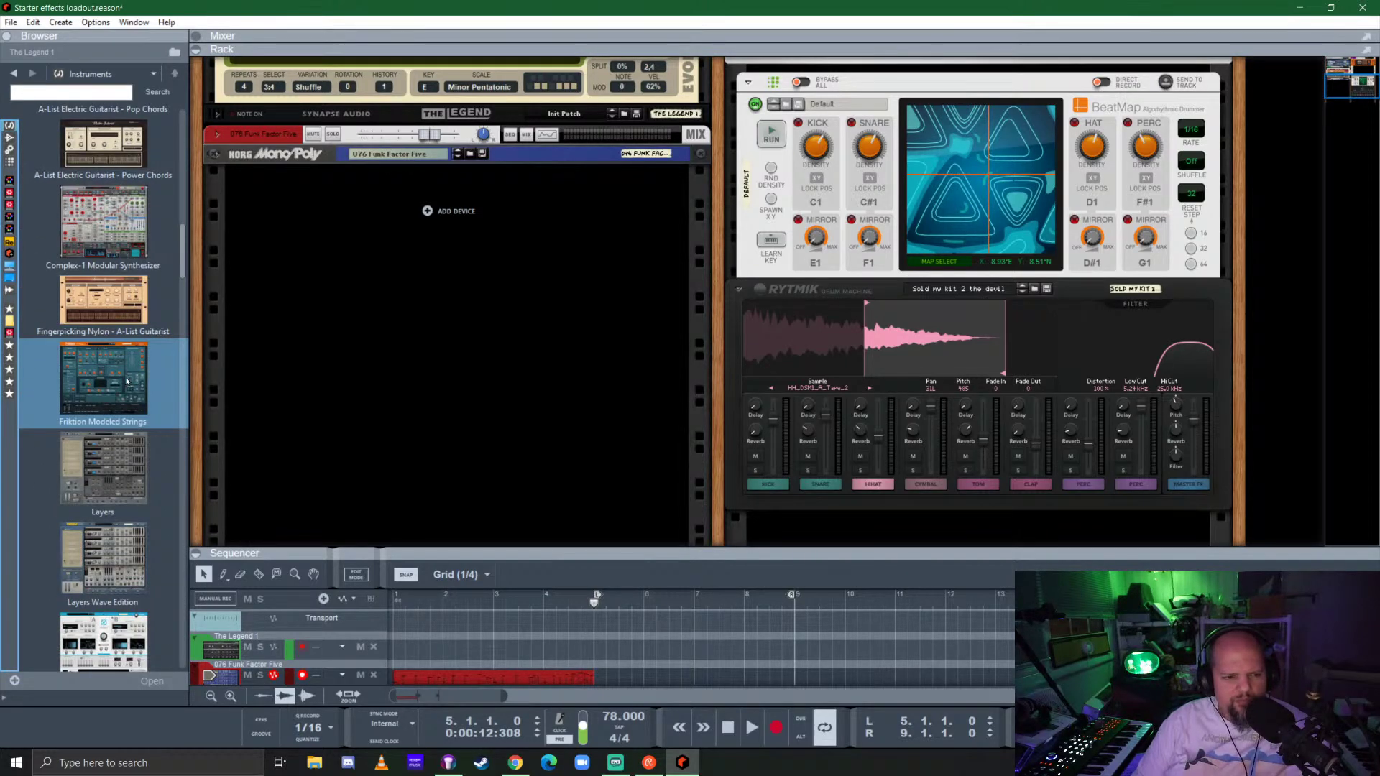
scroll(124, 381, "down", 3)
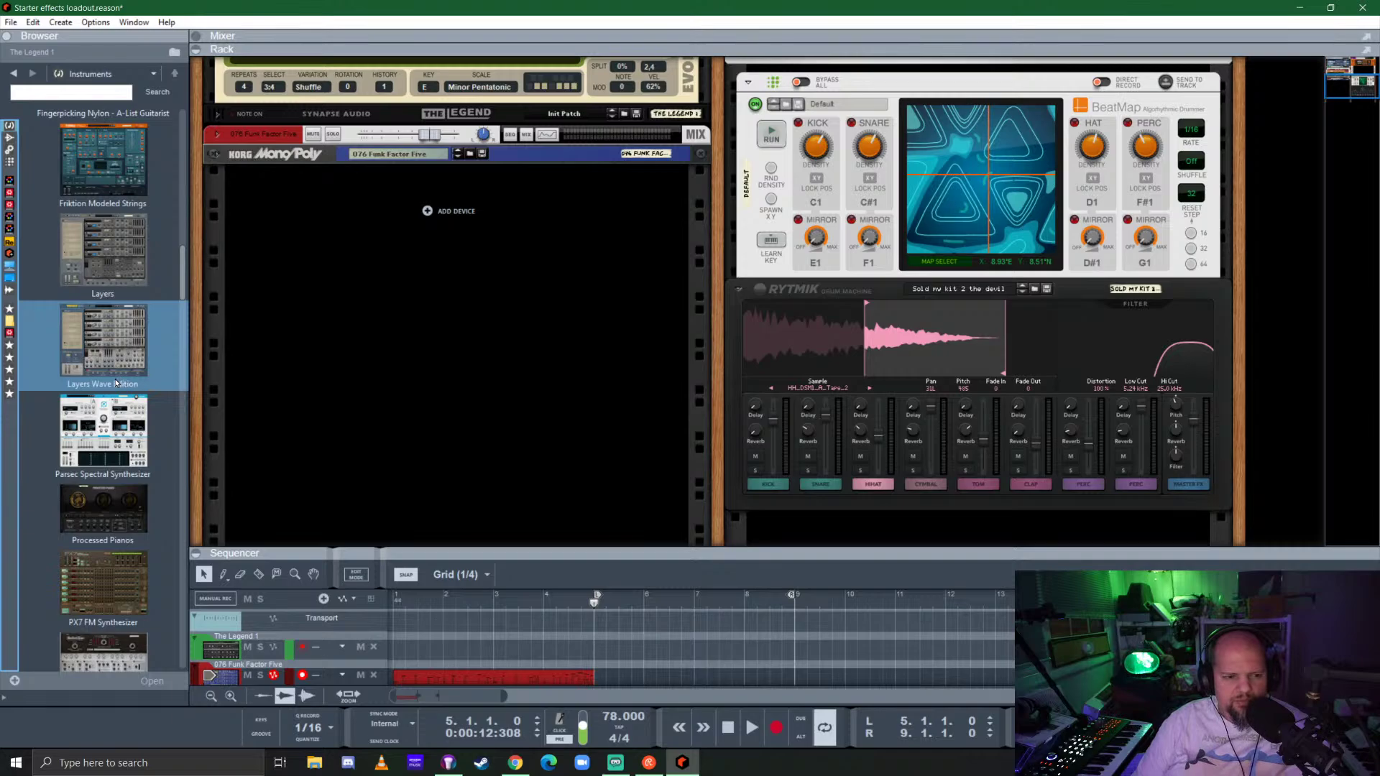
scroll(115, 383, "down", 3)
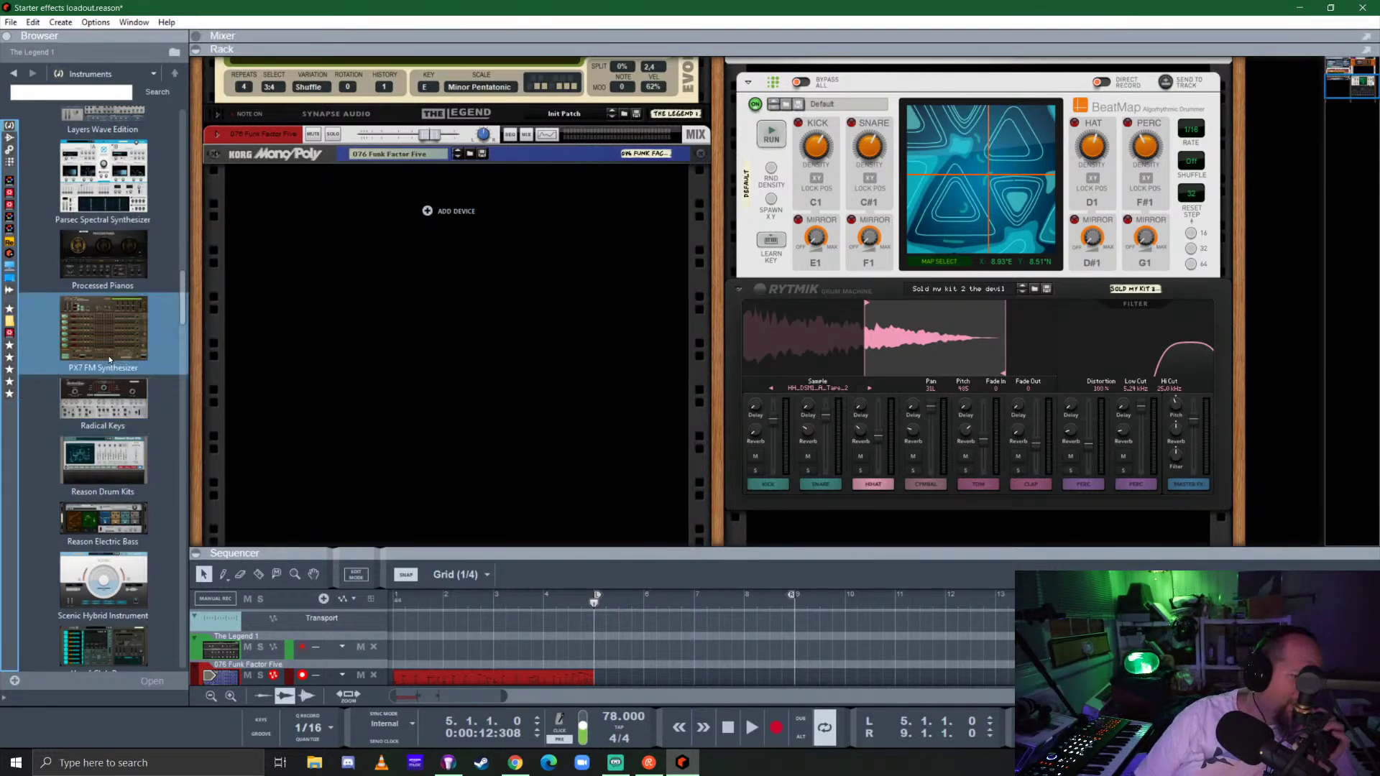
scroll(109, 359, "down", 3)
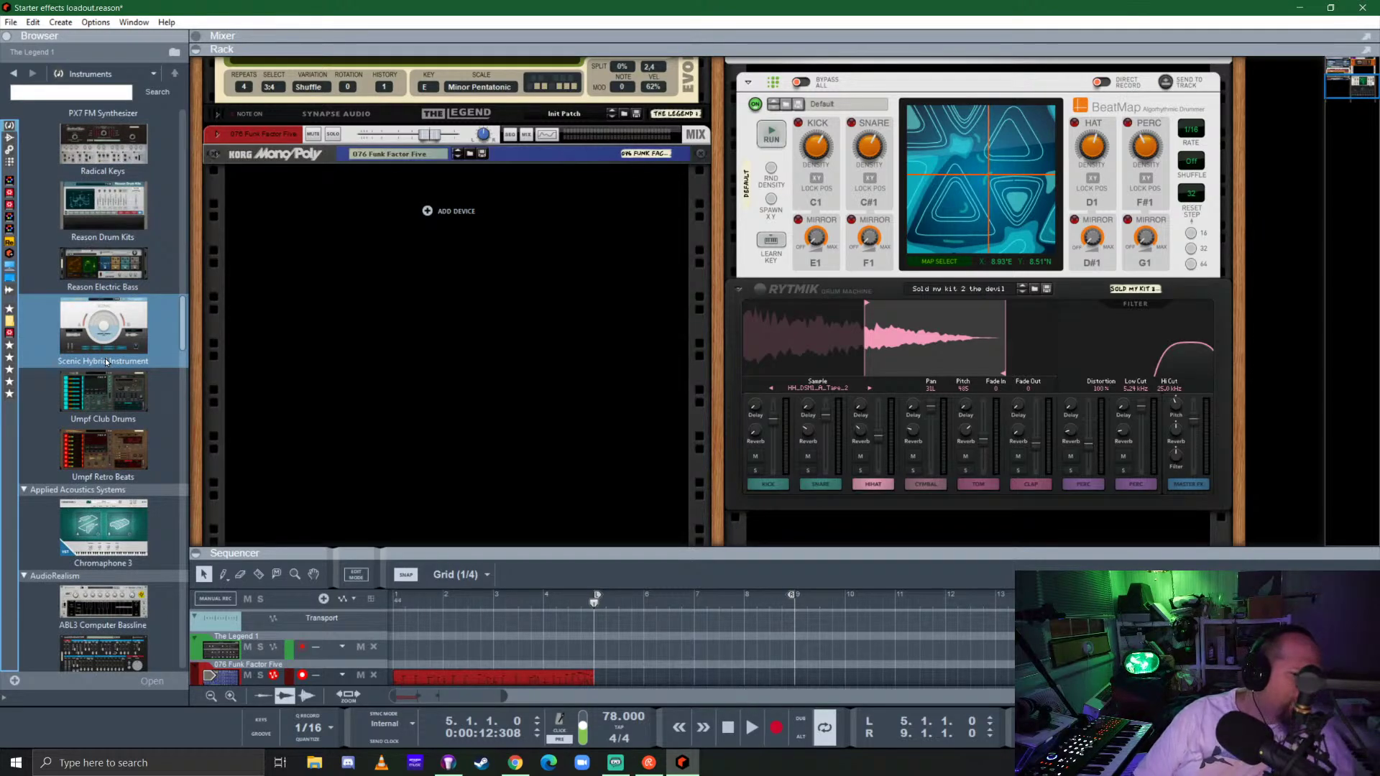
left_click(104, 528)
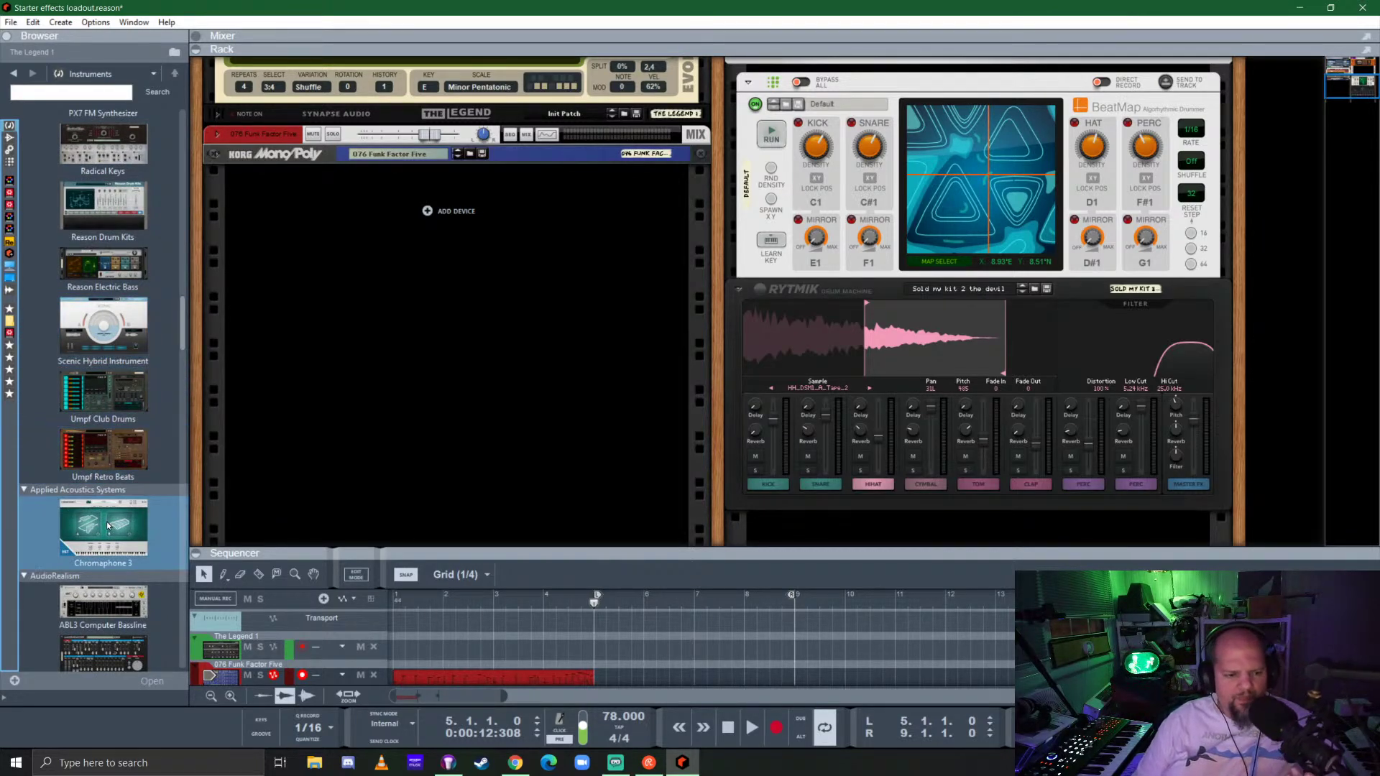
left_click_drag(104, 529, 469, 384)
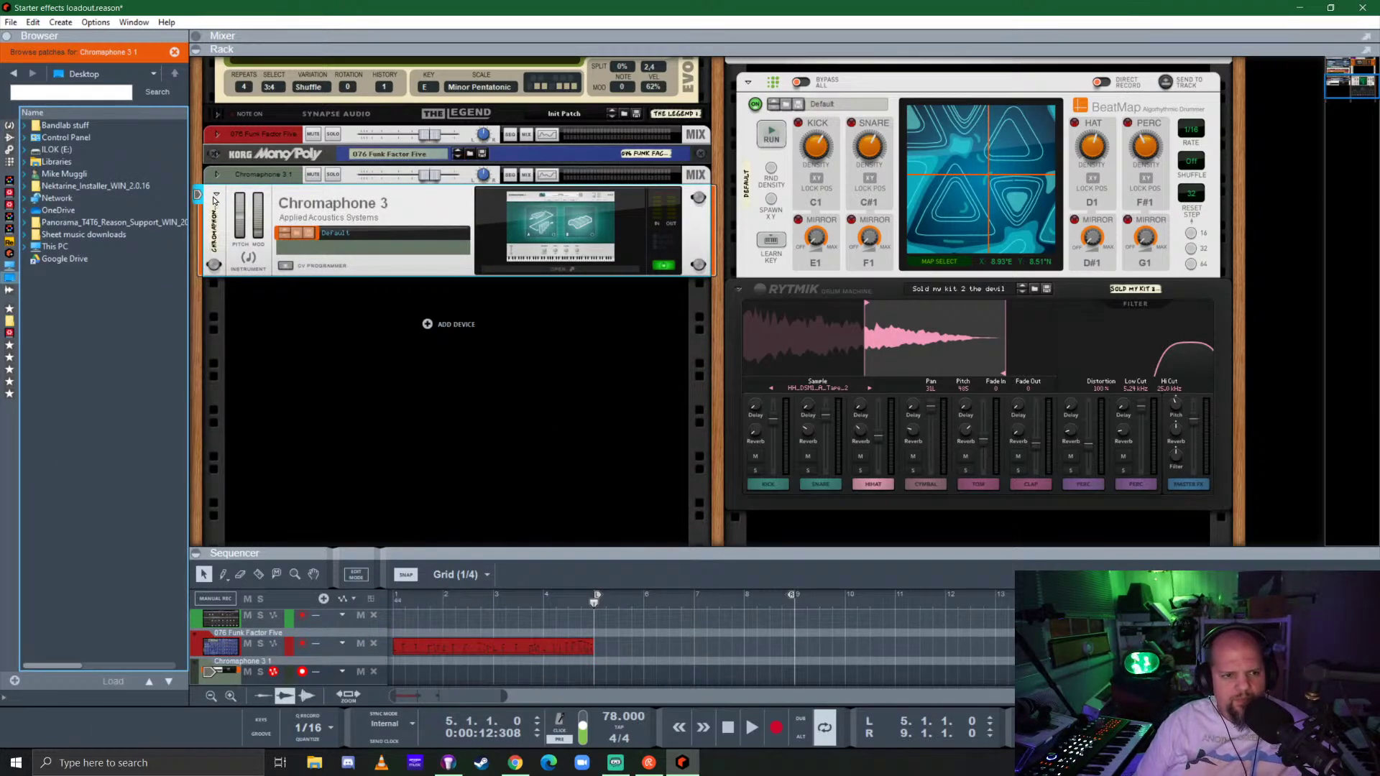
Add a Quad Note Generator player to Chromaphone 3, and open the instrument's window clear of the player's controls.
left_click(10, 163)
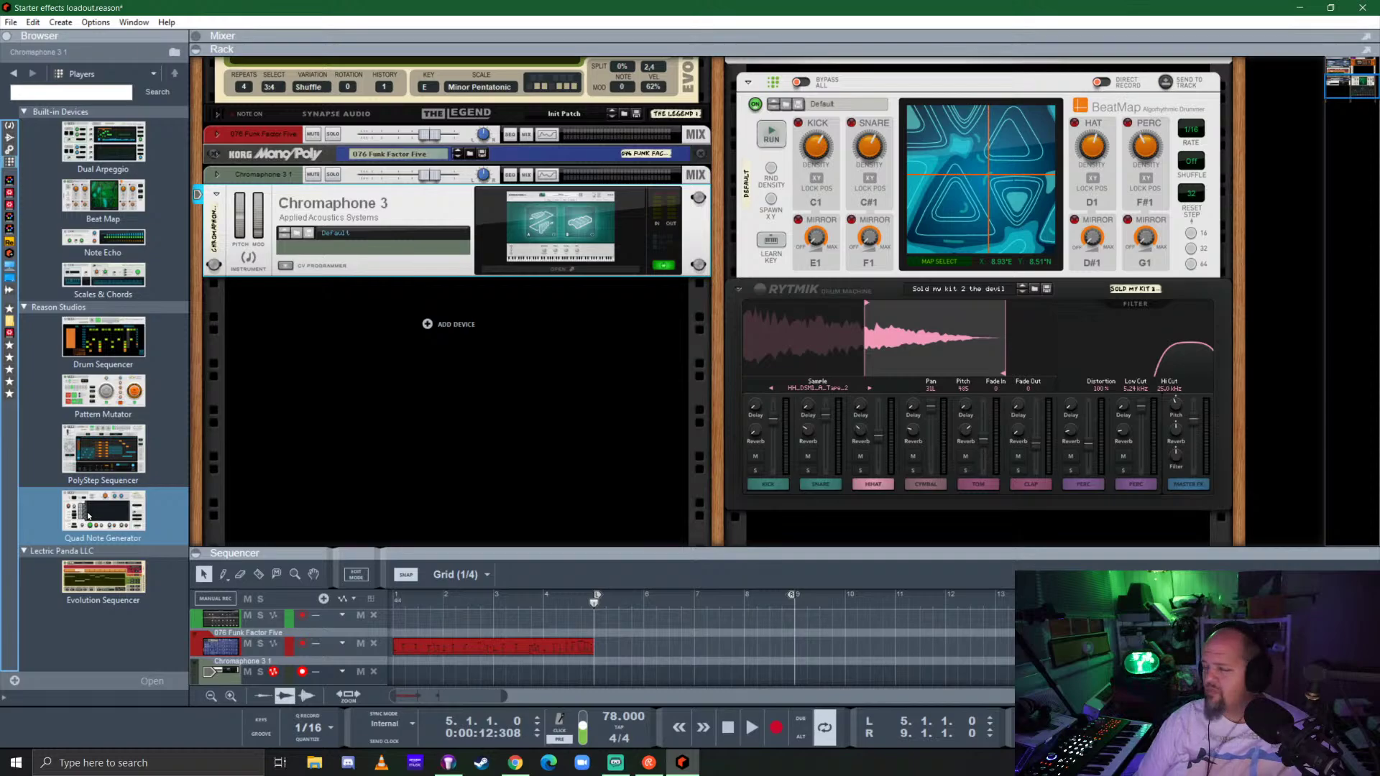
left_click_drag(88, 516, 460, 205)
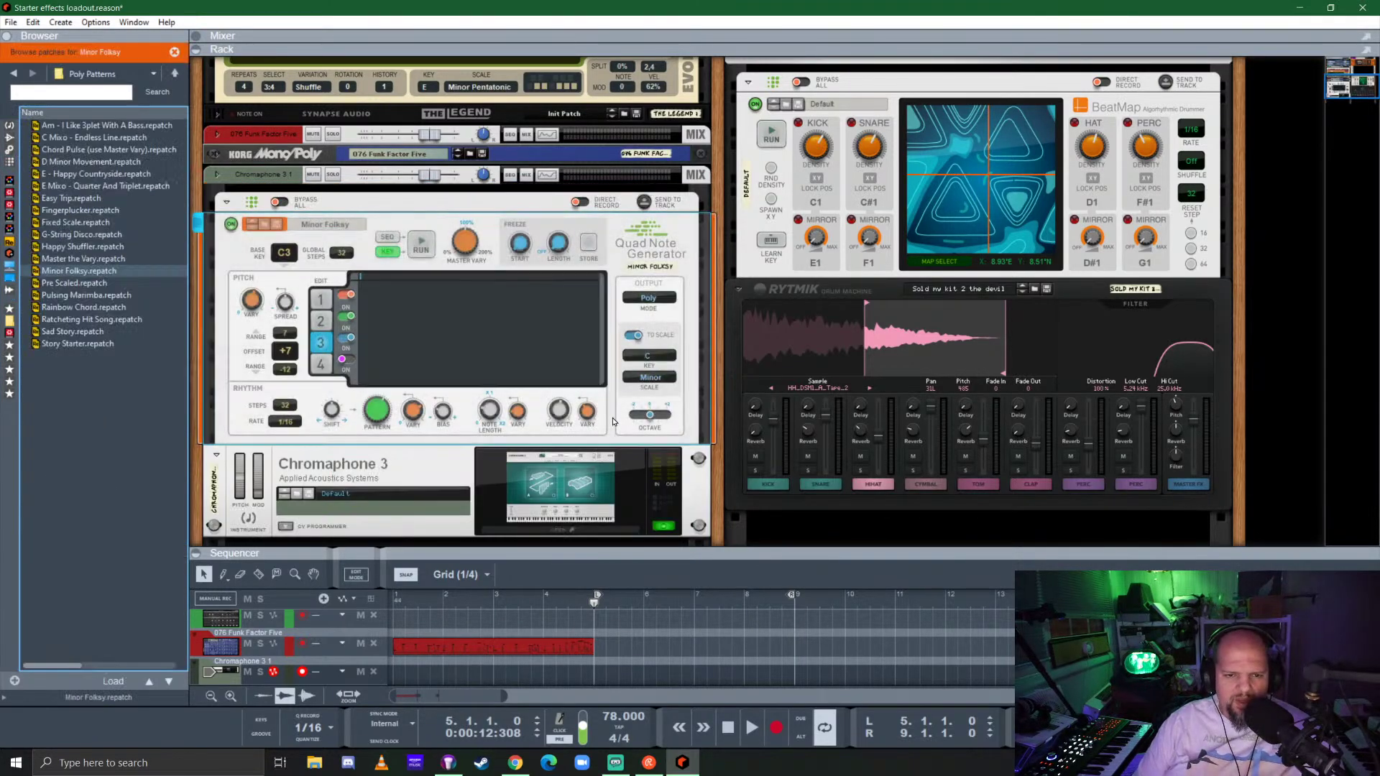
left_click(574, 494)
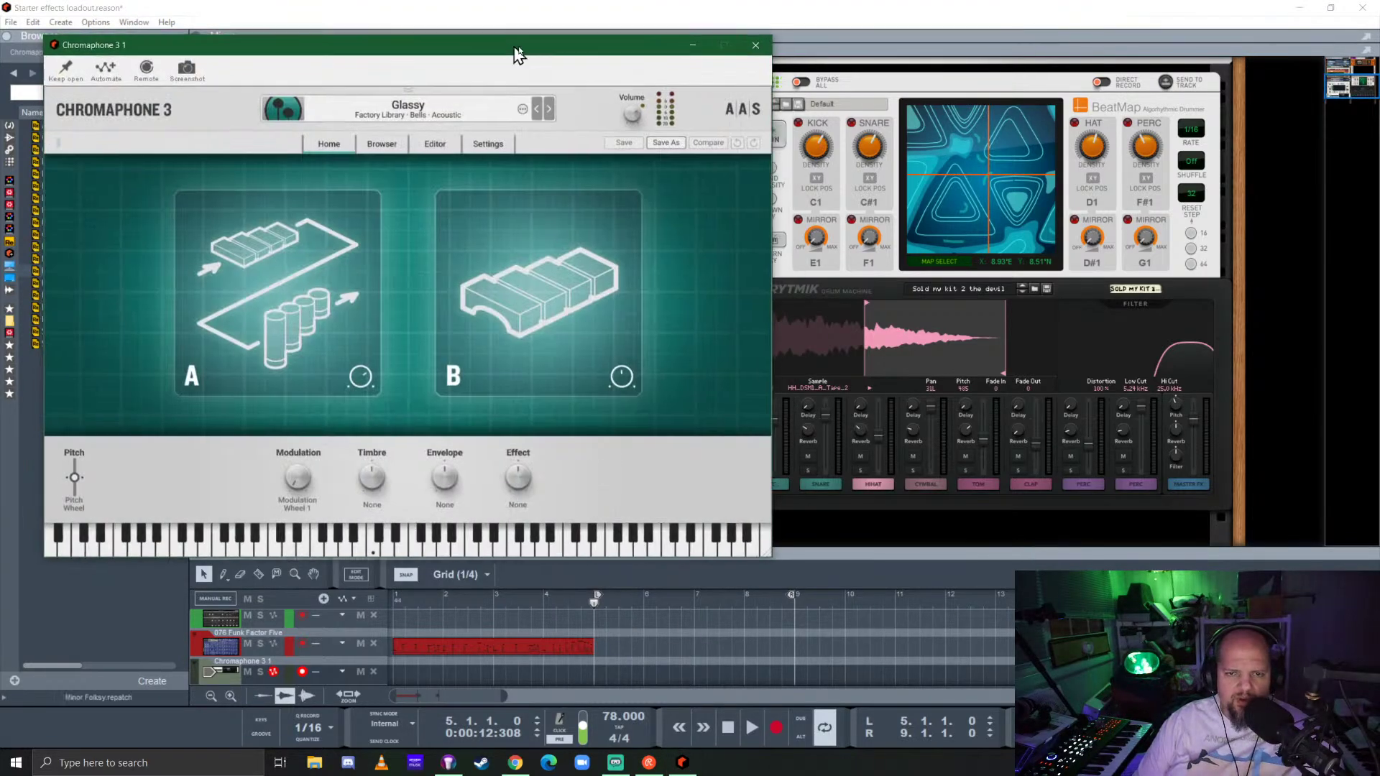
left_click_drag(517, 53, 983, 135)
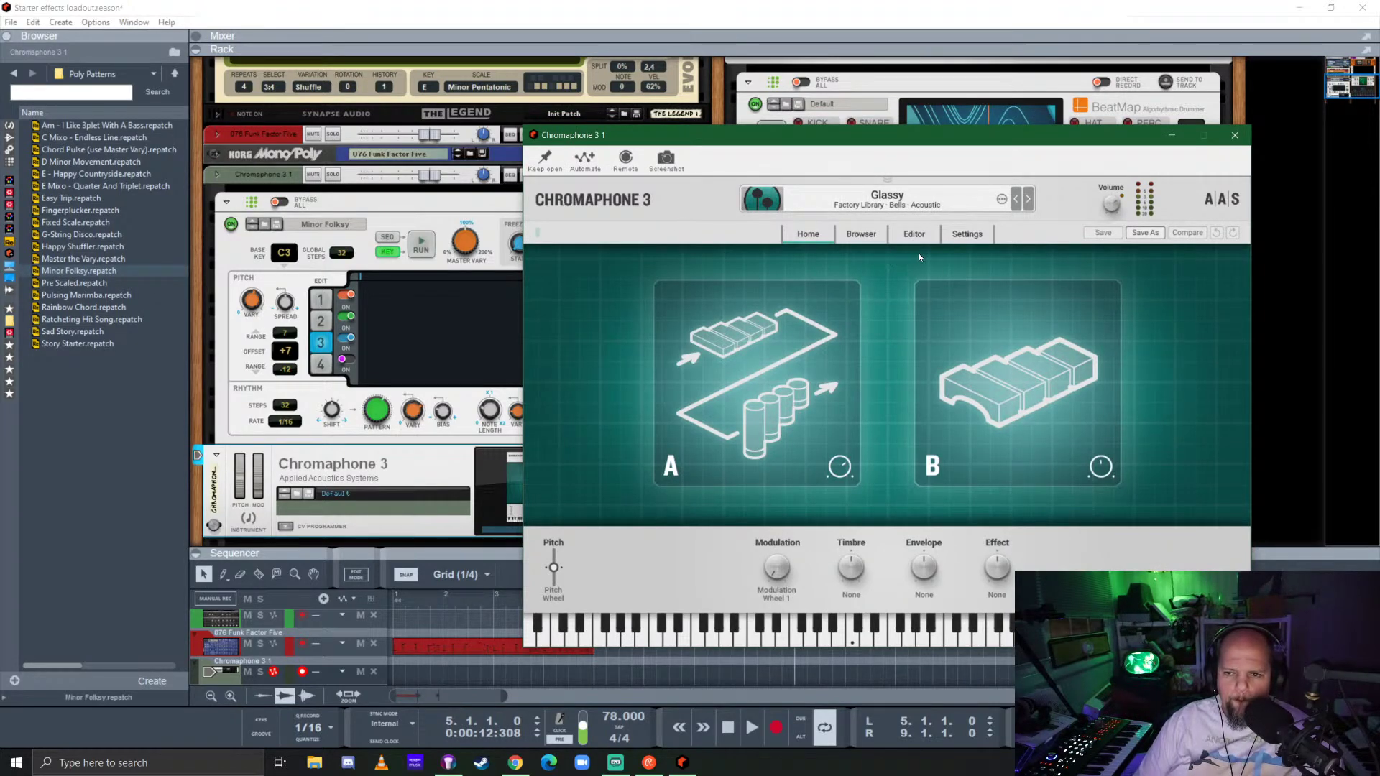
Browse Chromaphone 3's sounds by category to Pads, try Andean Pan Pad, and load Analog Dream Soundtrack.
left_click(860, 234)
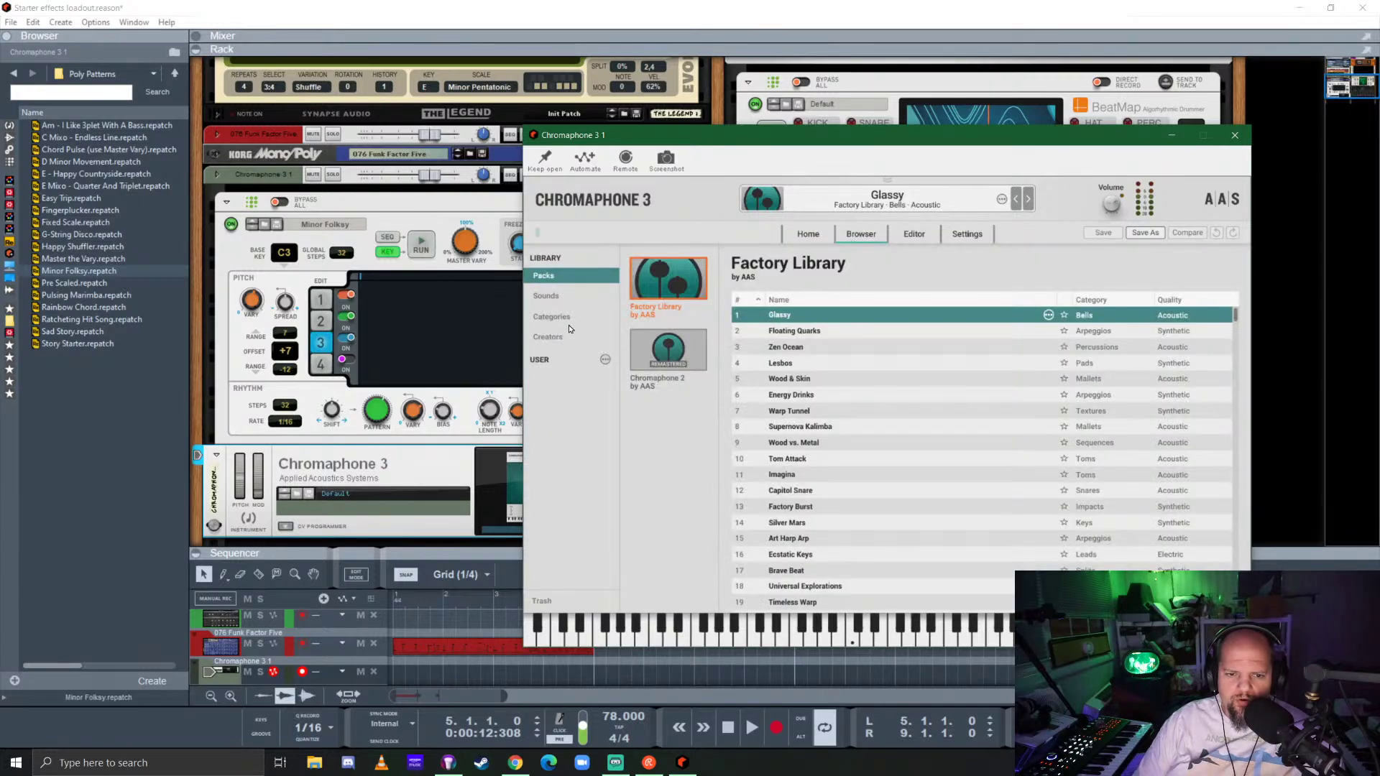
left_click(559, 298)
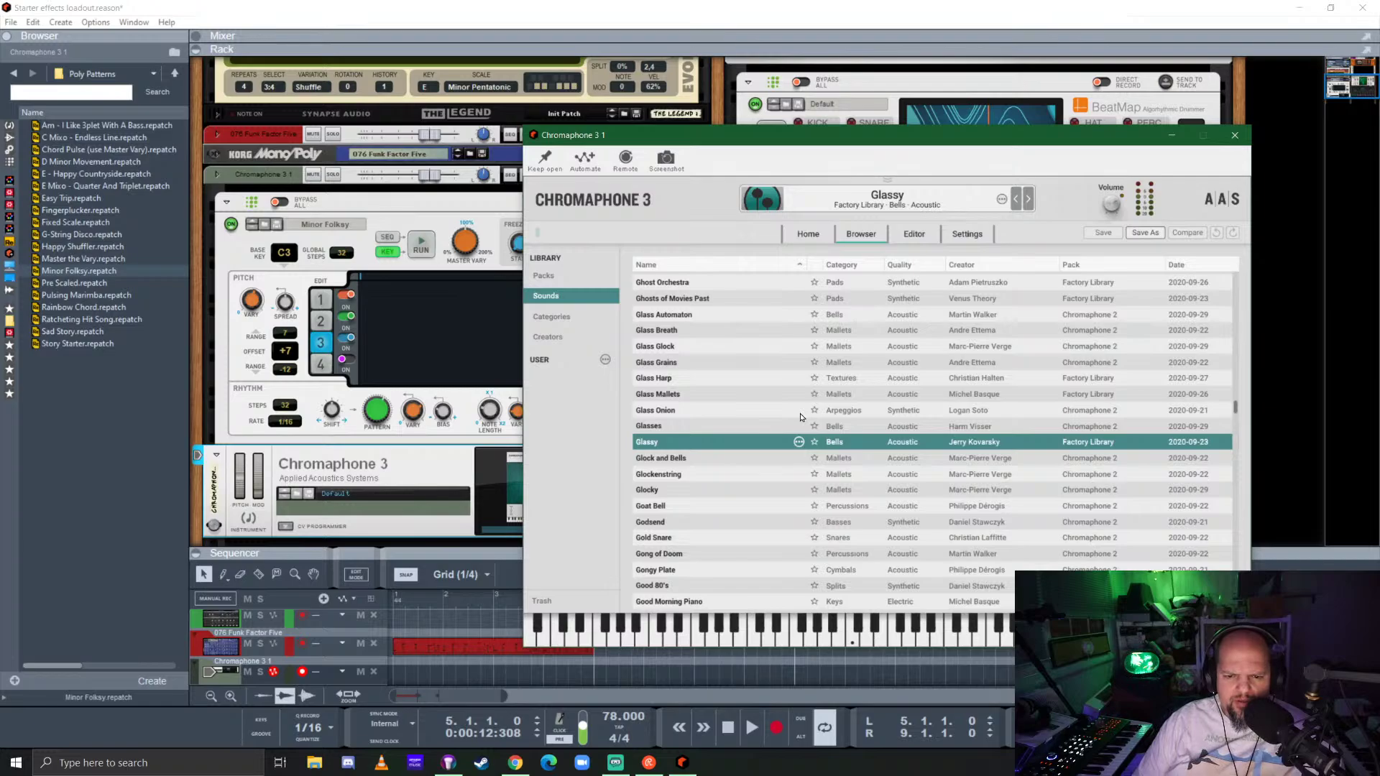
left_click(558, 318)
mouse_move(717, 435)
left_mouse_down()
mouse_move(742, 311)
mouse_move(729, 417)
left_mouse_up()
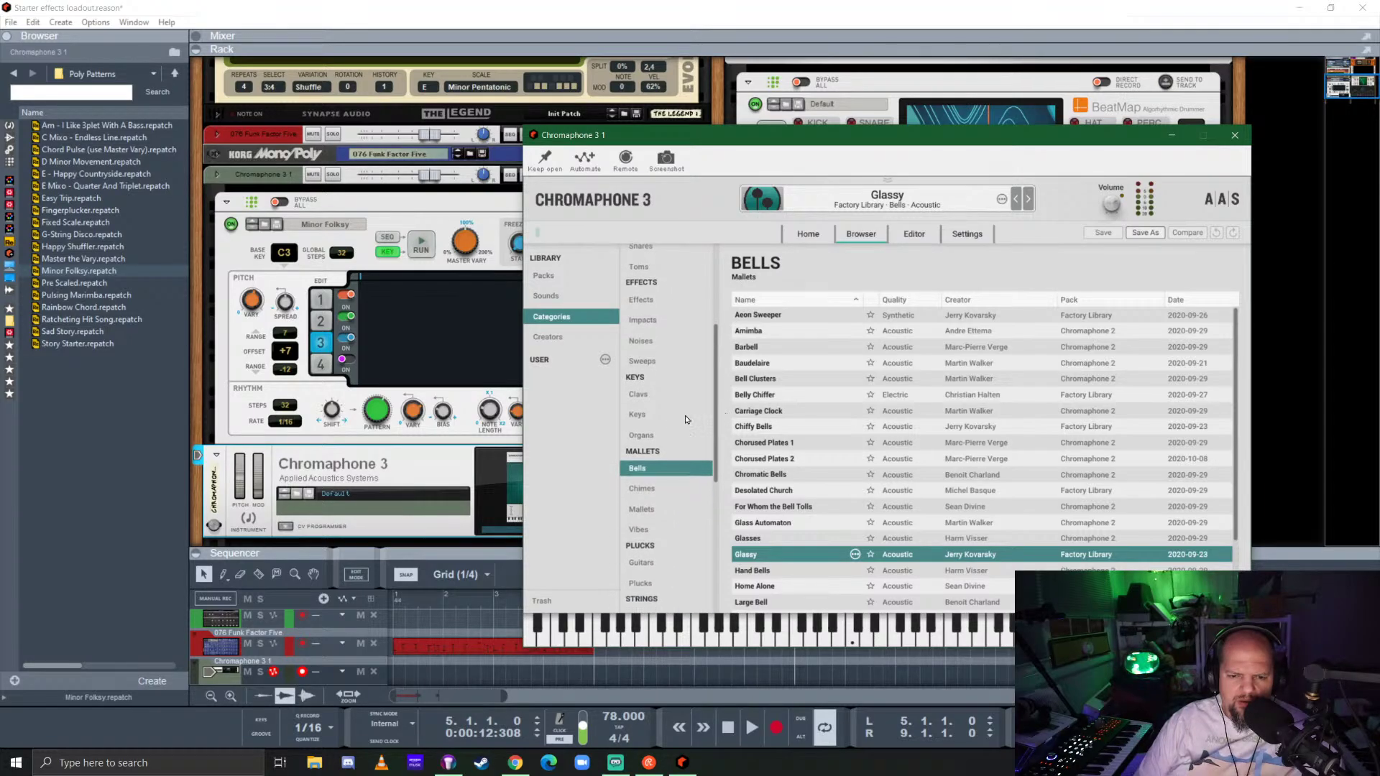
scroll(686, 420, "down", 5)
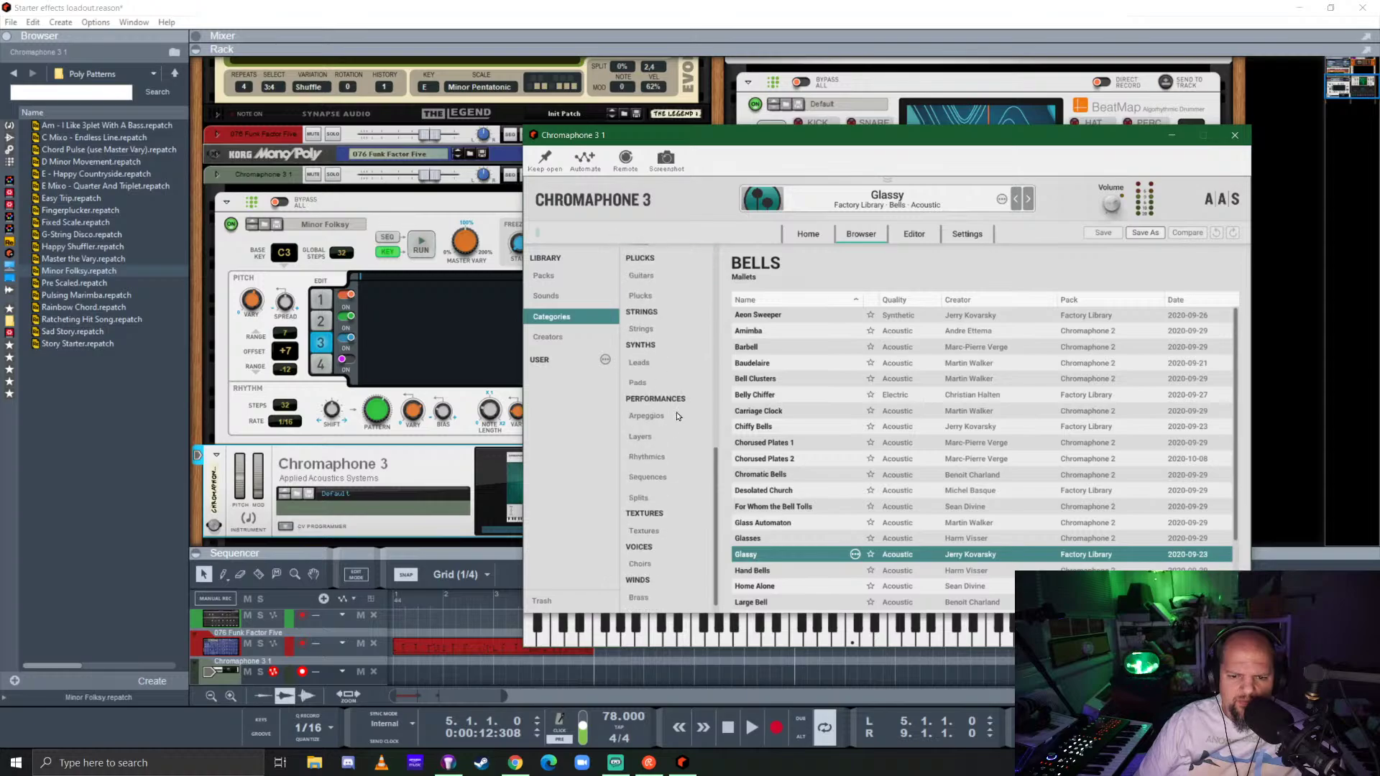
left_click(638, 384)
left_click(761, 332)
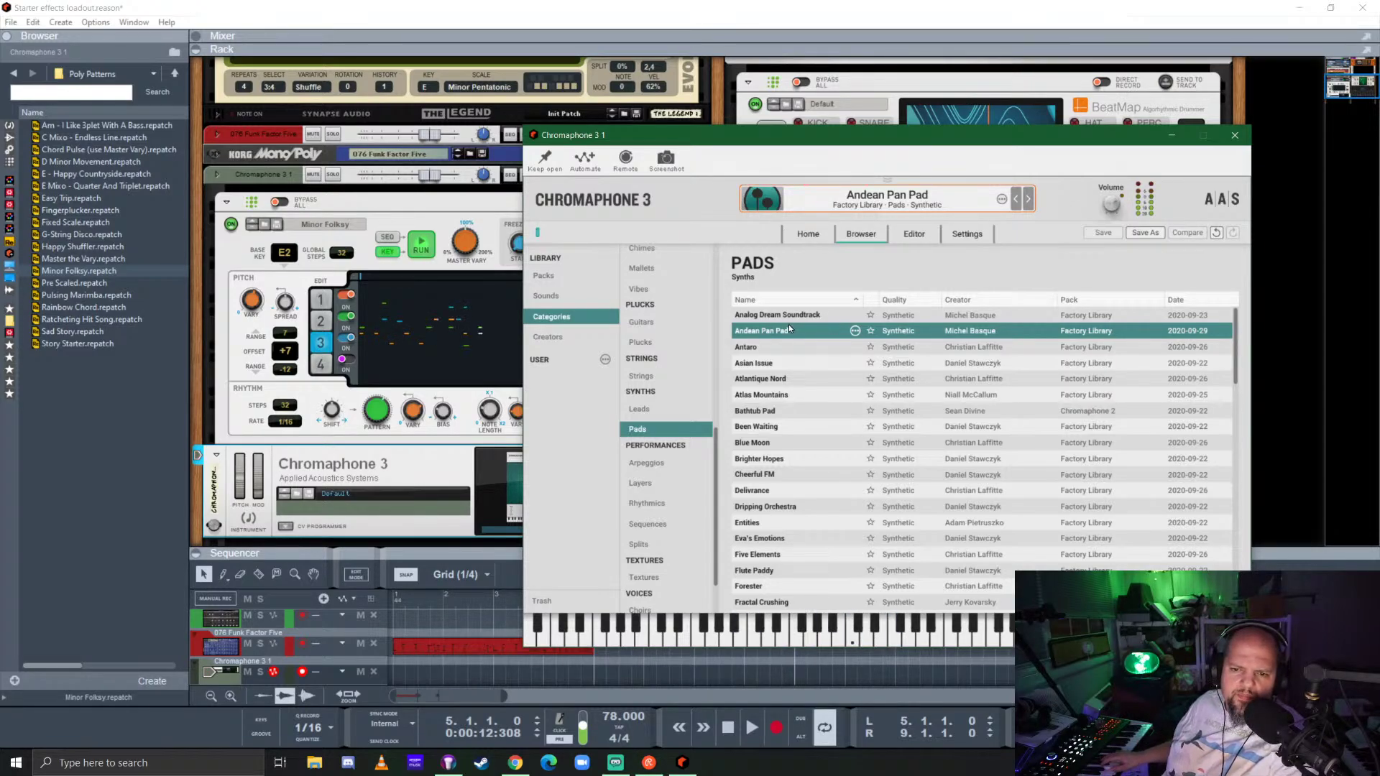
left_click(762, 317)
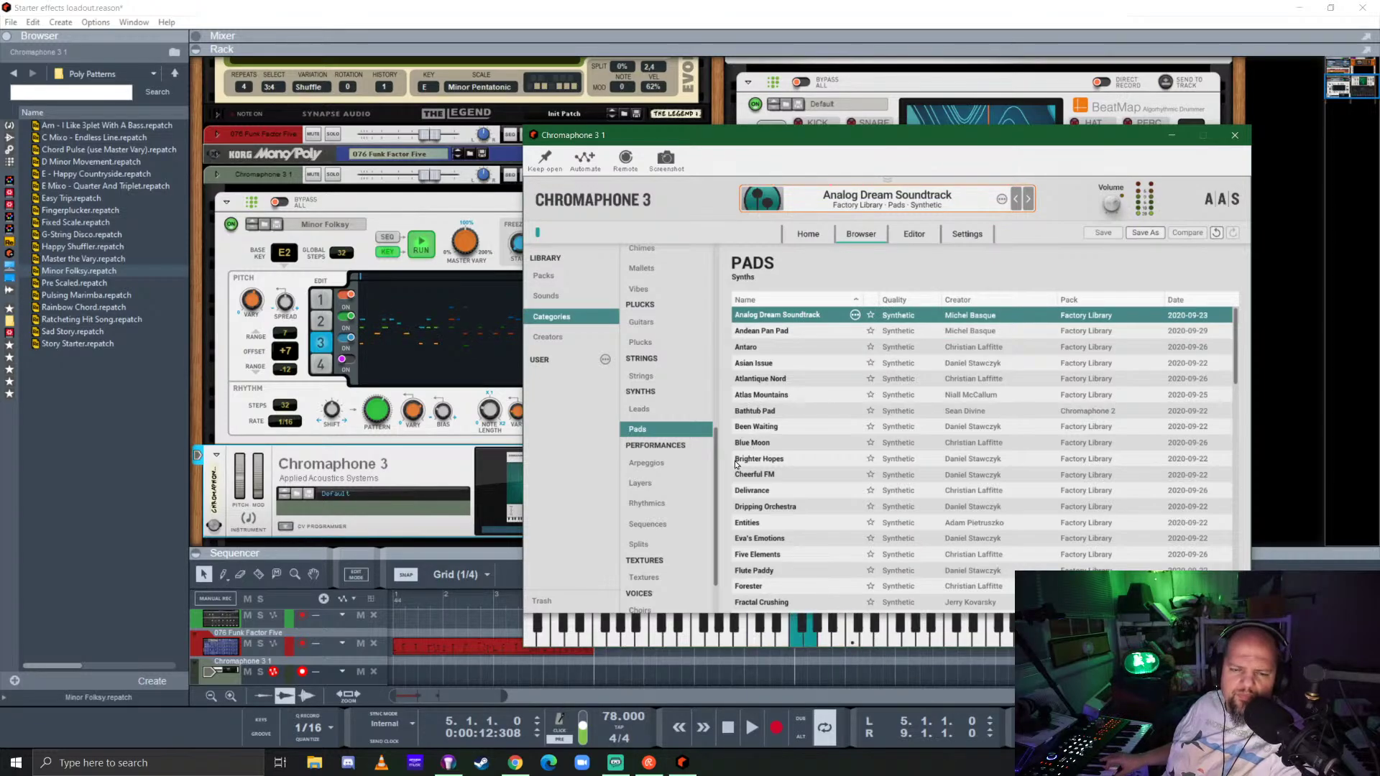
Try Chromaphone 3's Atlantique Nord pad, switch off the Quad Note Generator, and load Bathtub Pad, closing the instrument's window.
left_click(765, 385)
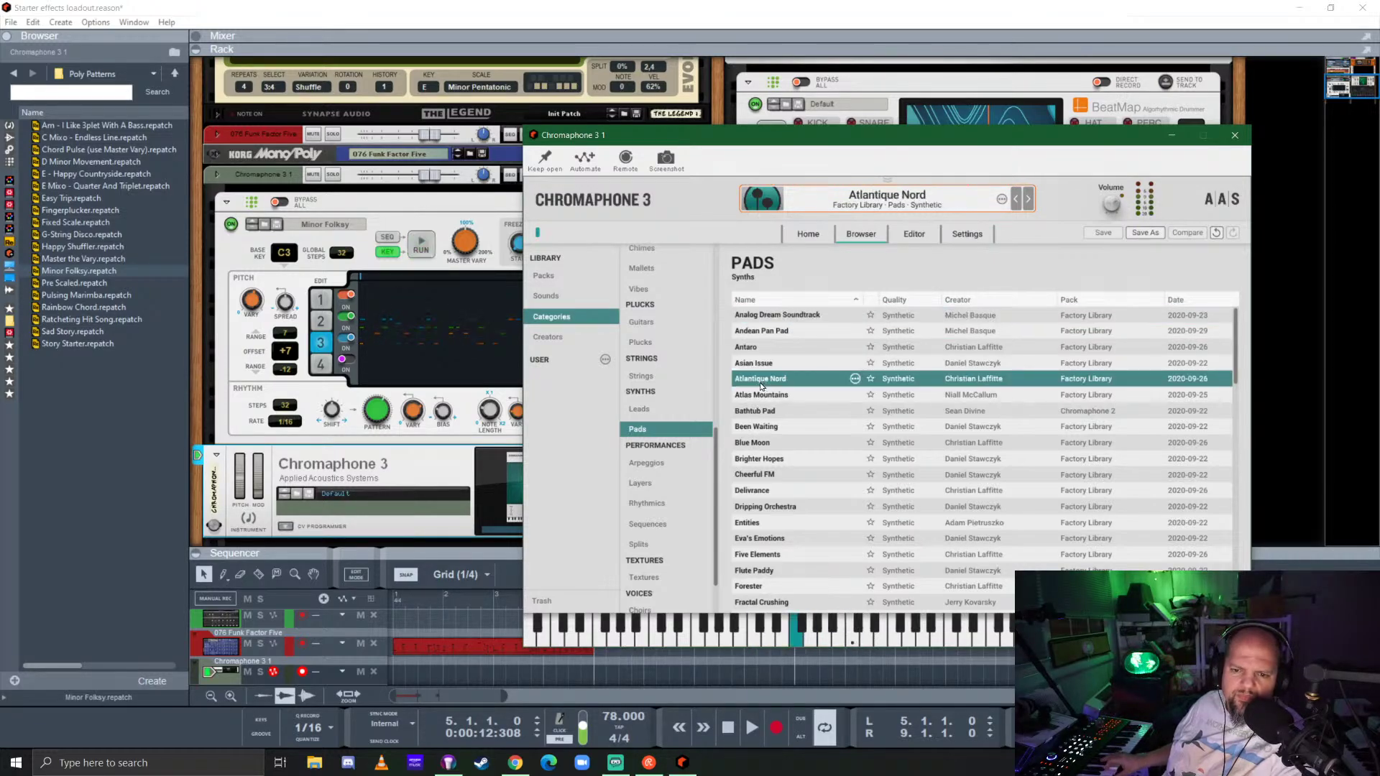
left_click(235, 232)
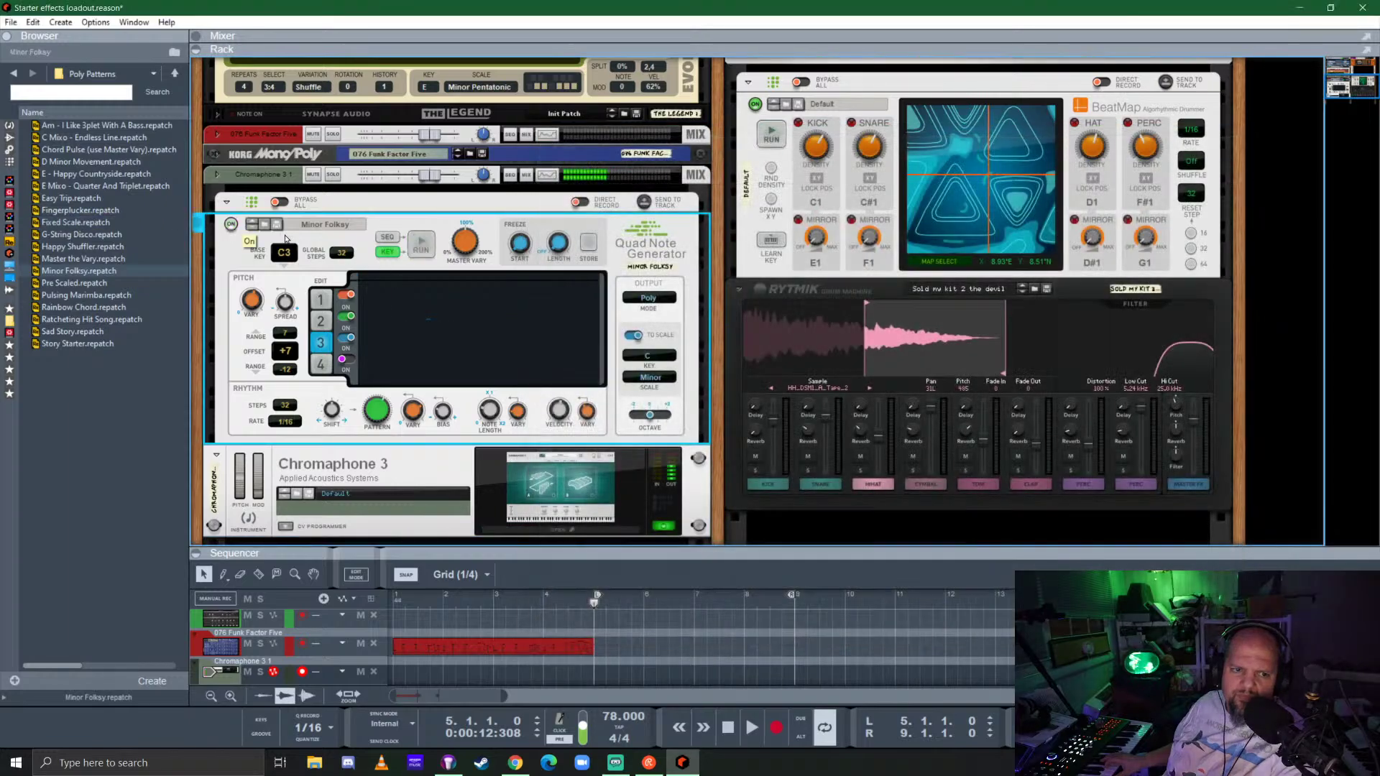
left_click(575, 527)
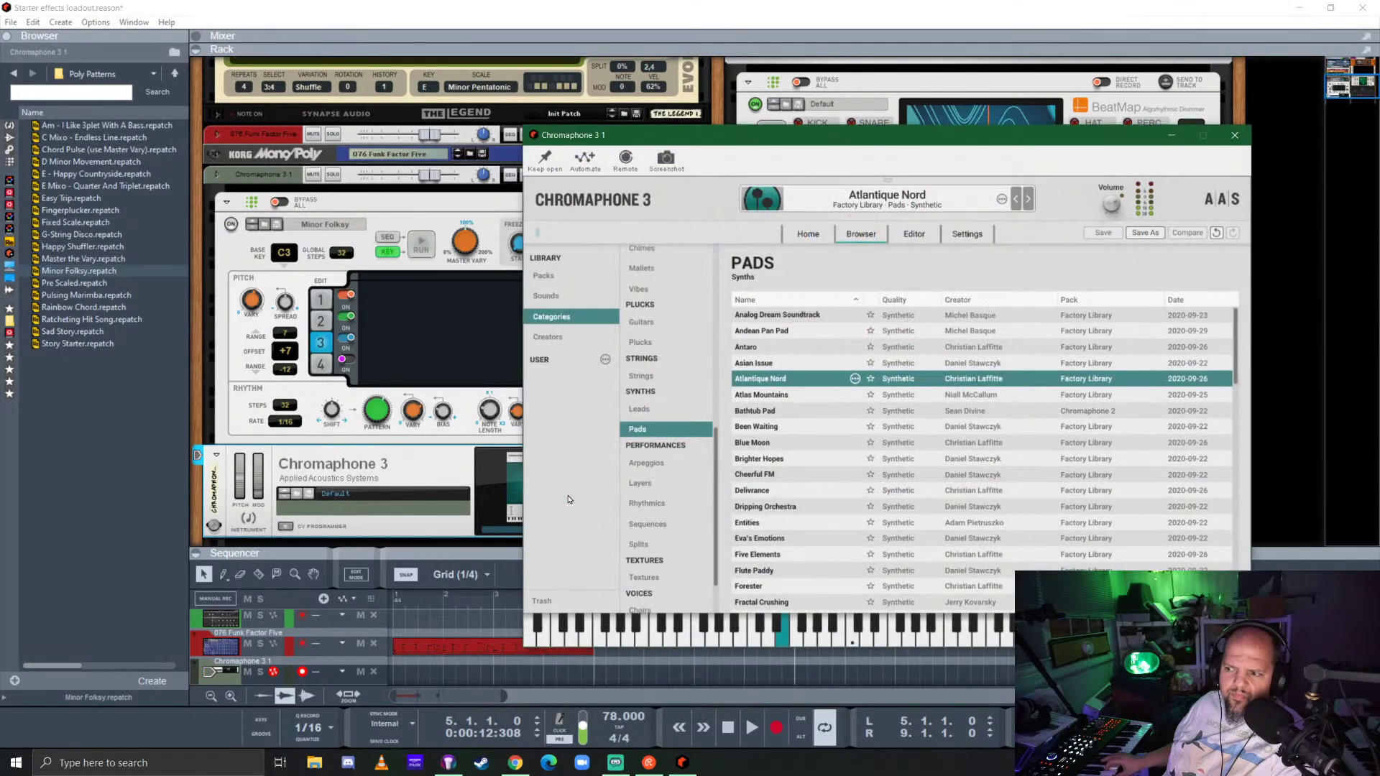
left_click(767, 415)
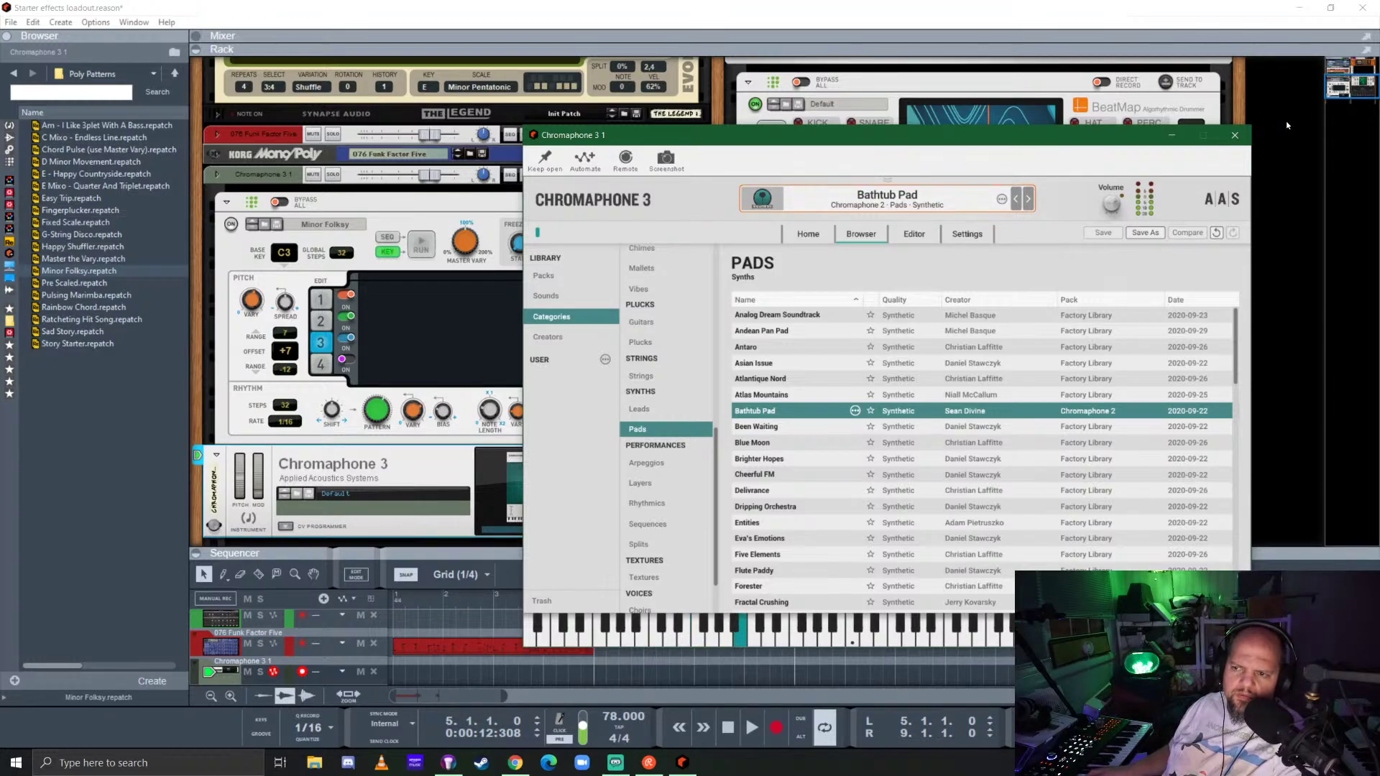
left_click(1235, 136)
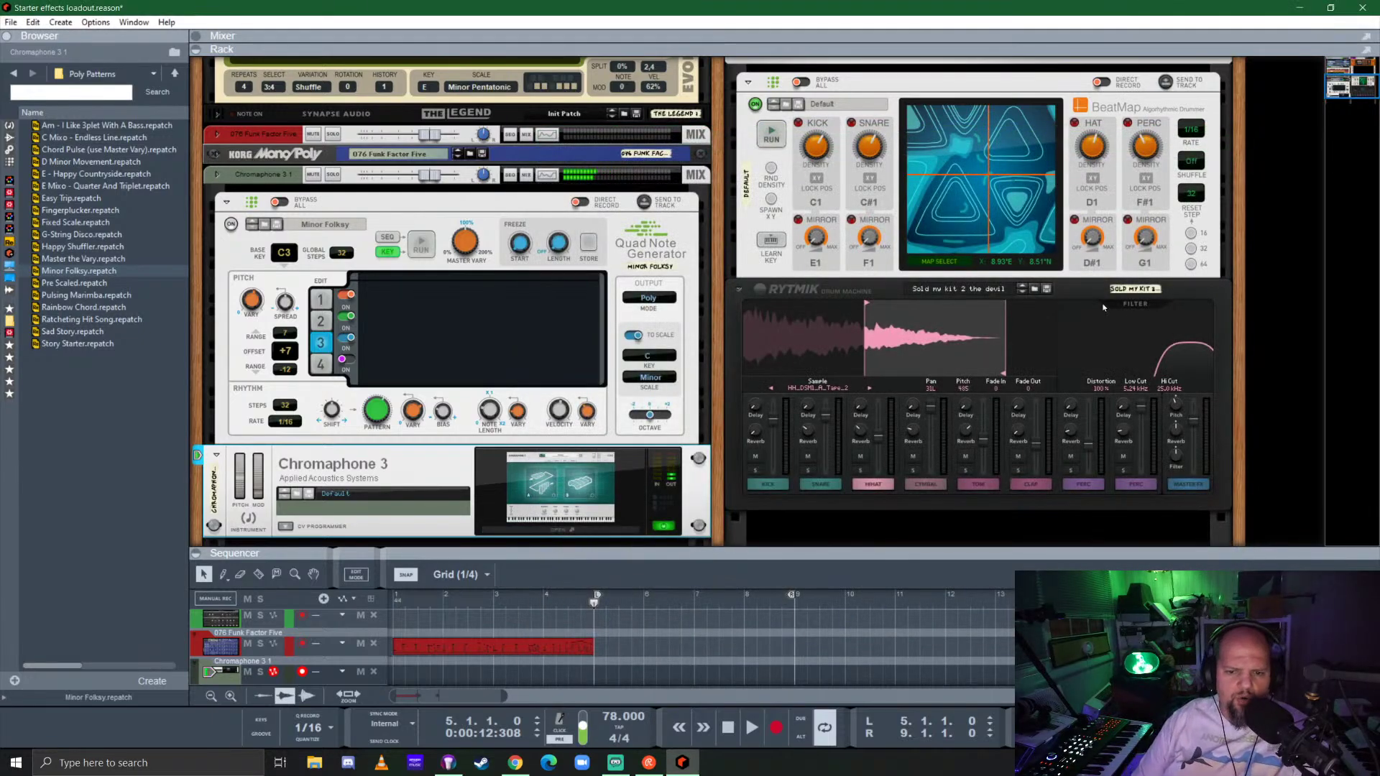
Set the Quad Note Generator's key to E and scale to Minor Pentatonic, and look through its output modes.
left_click(649, 354)
left_click(679, 439)
left_click(667, 394)
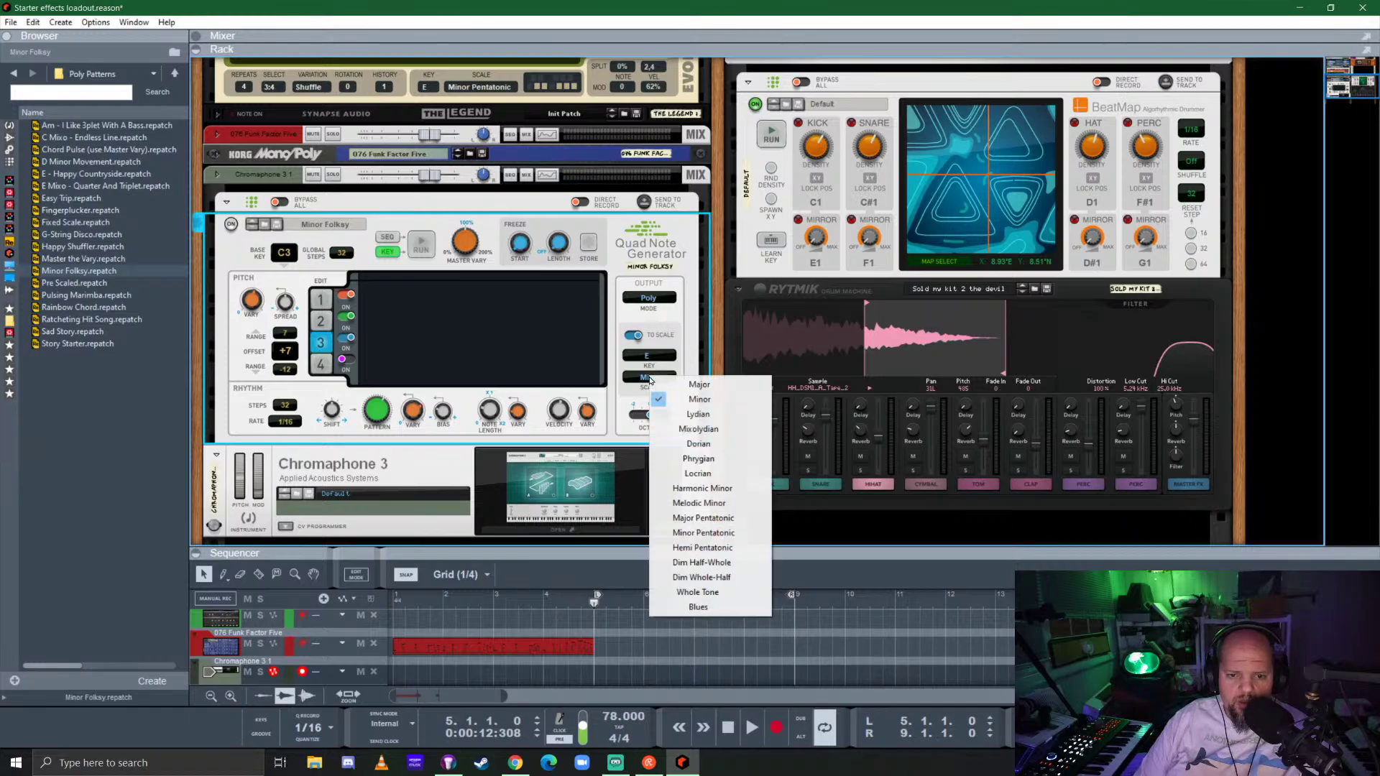
left_click(720, 535)
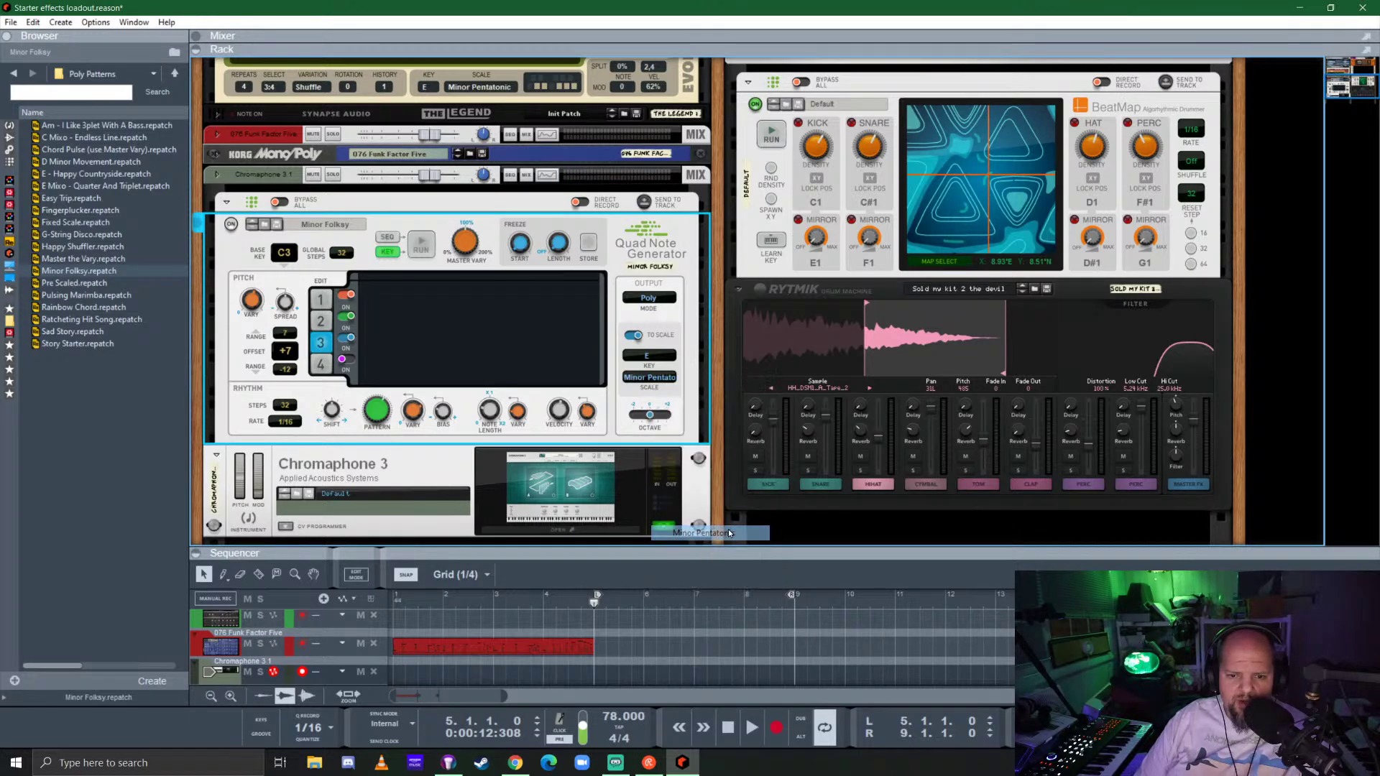
left_click(651, 299)
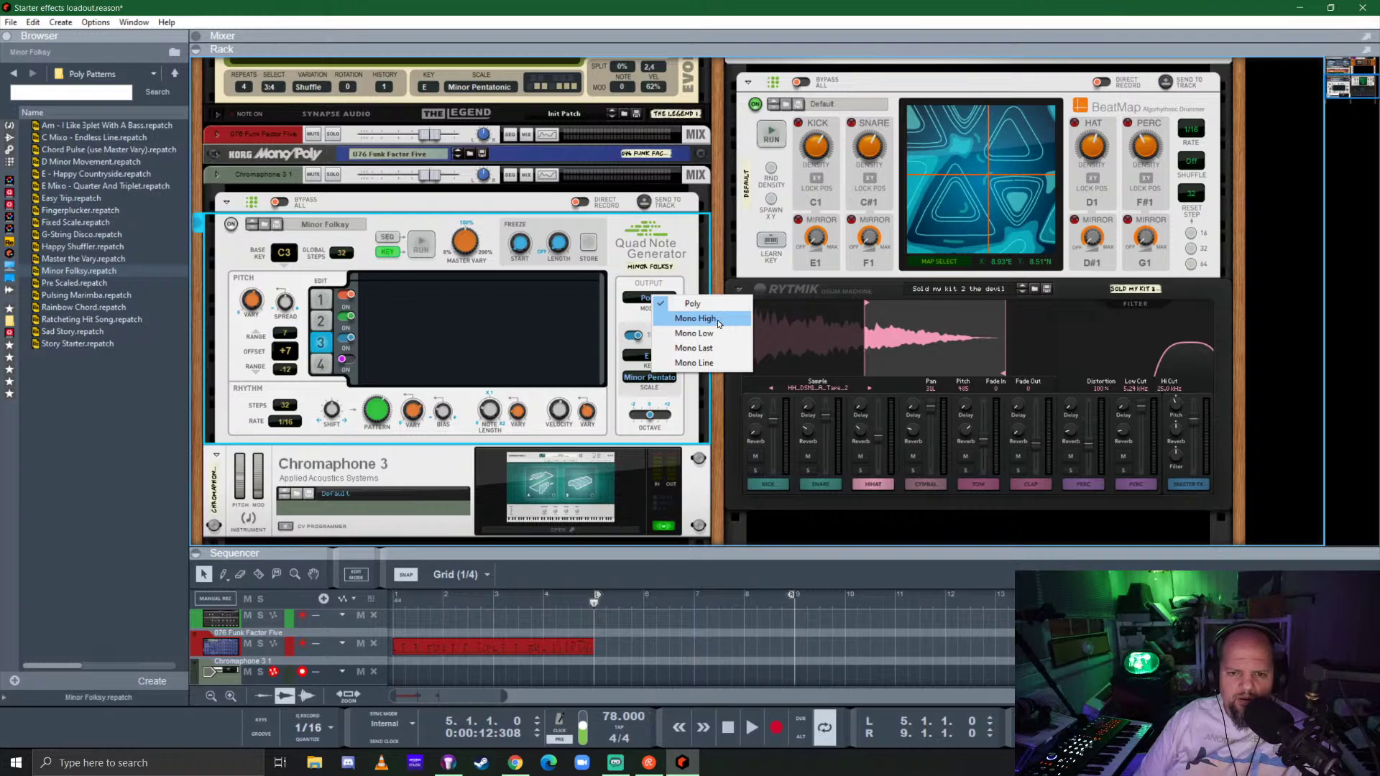
key("Escape")
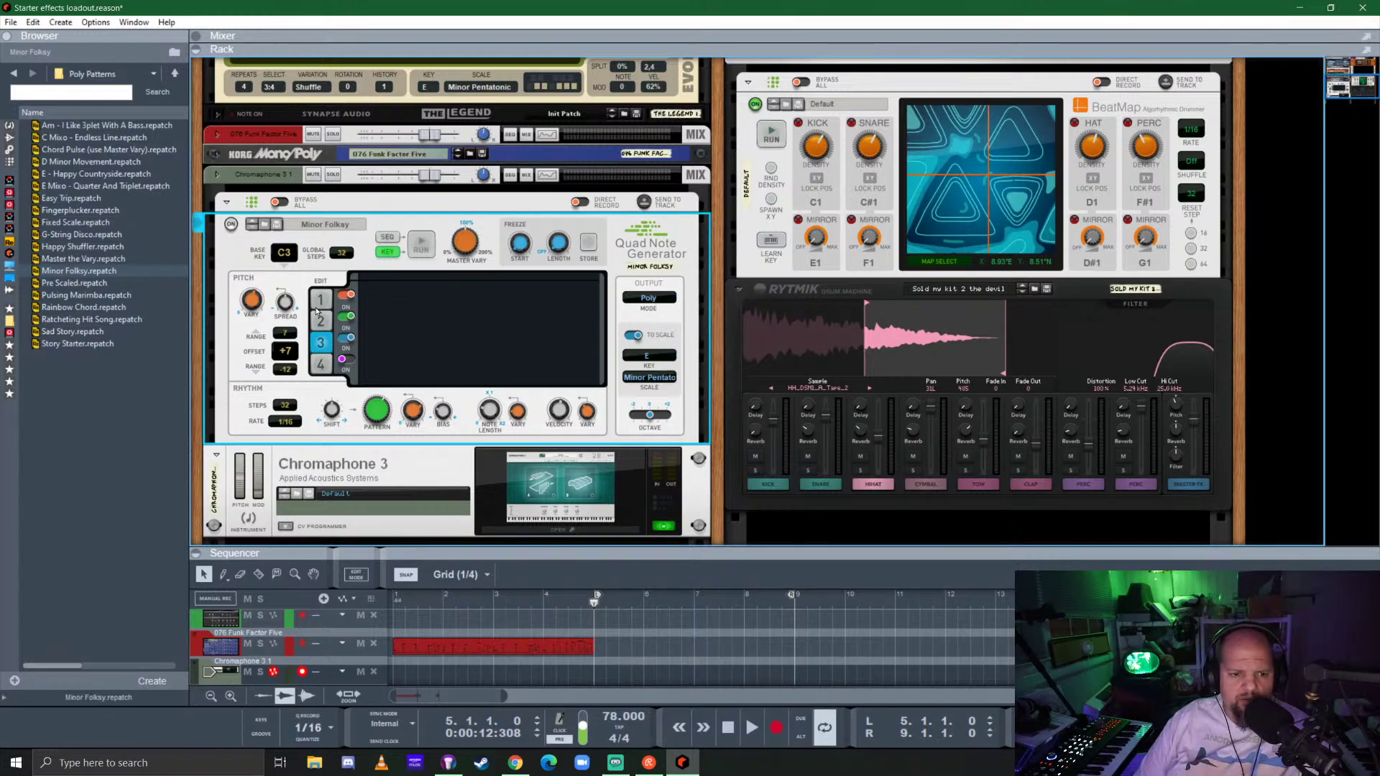
Reset the Quad Note Generator, and set its key to E and its scale to Minor Pentatonic.
right_click(363, 247)
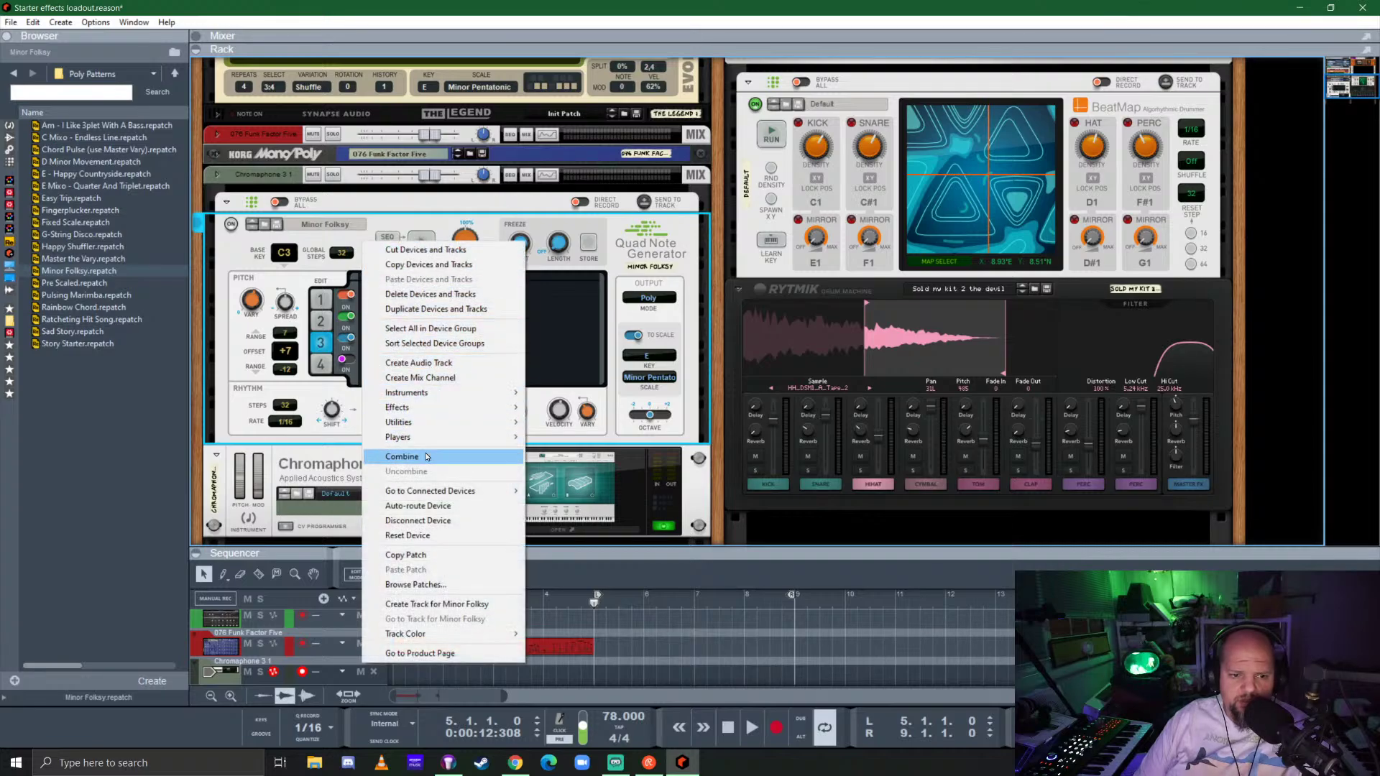
left_click(420, 536)
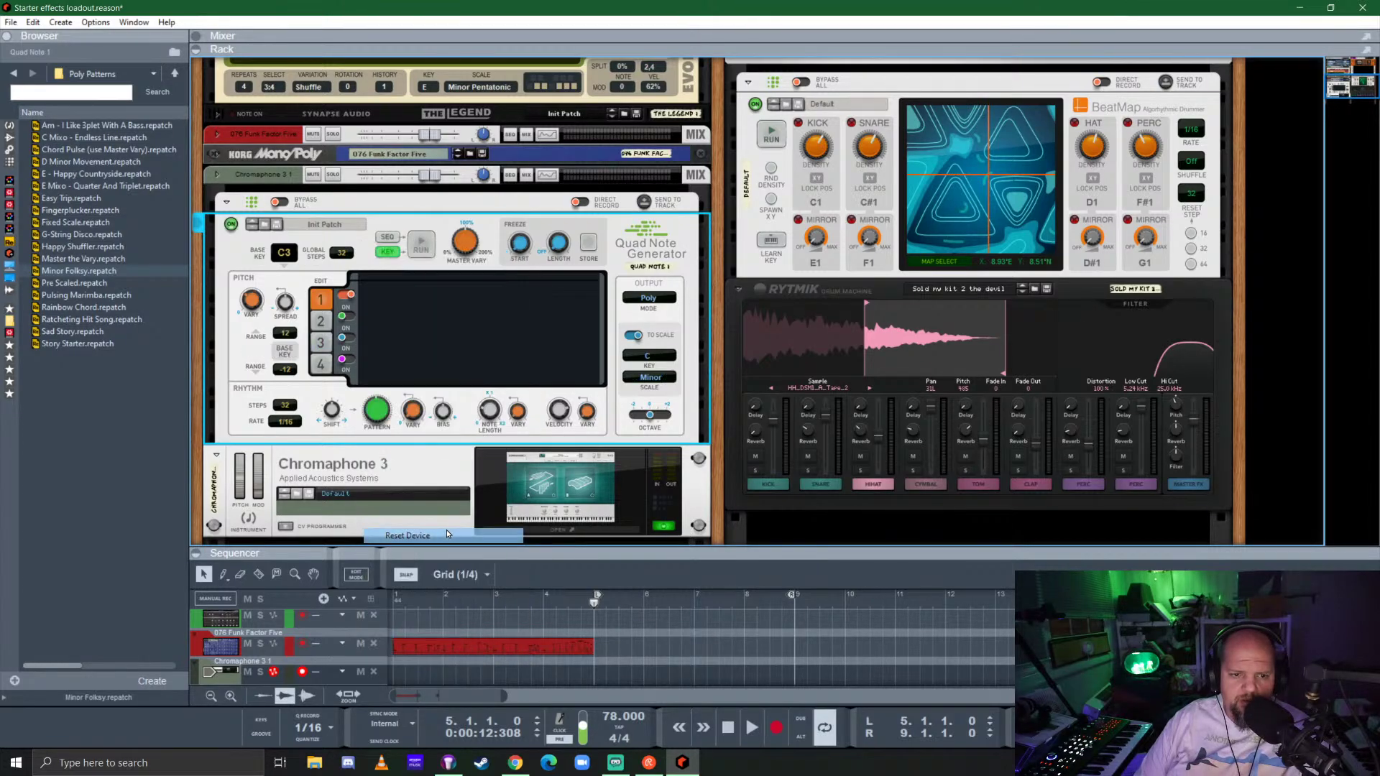
left_click(642, 357)
left_click(654, 424)
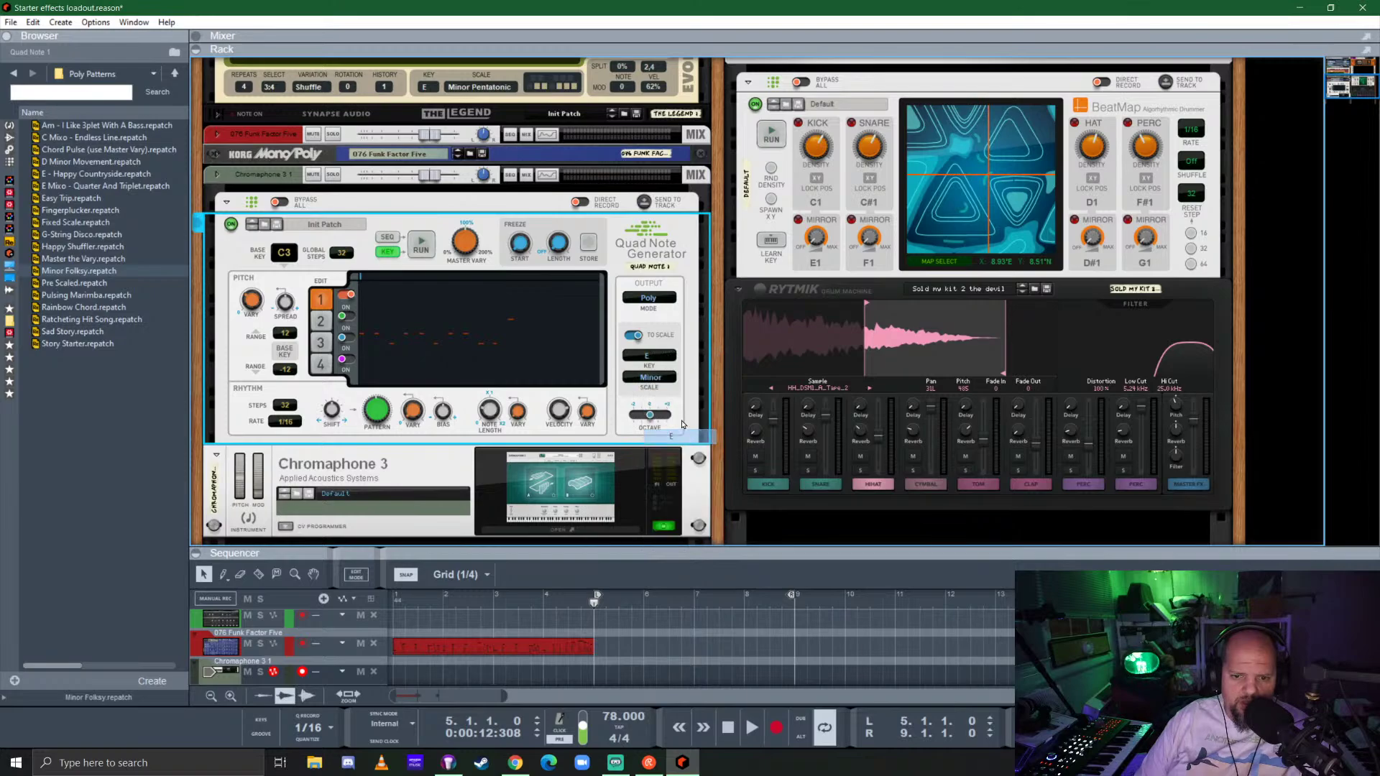
left_click(655, 381)
left_click(708, 531)
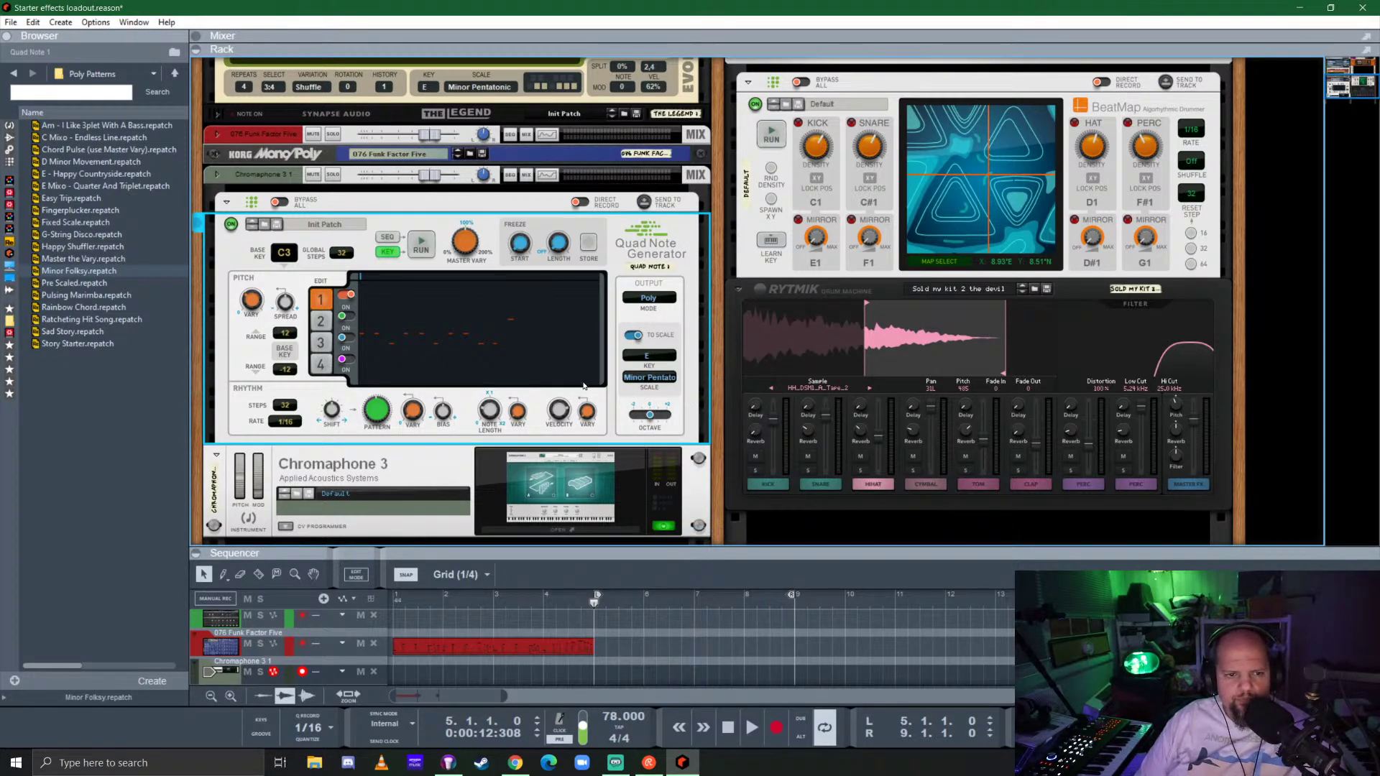
With the Chromaphone 3 channel soloed and the generator running, set line 1's upper pitch range to 0 and lower range to -24.
left_click(332, 175)
left_click(422, 247)
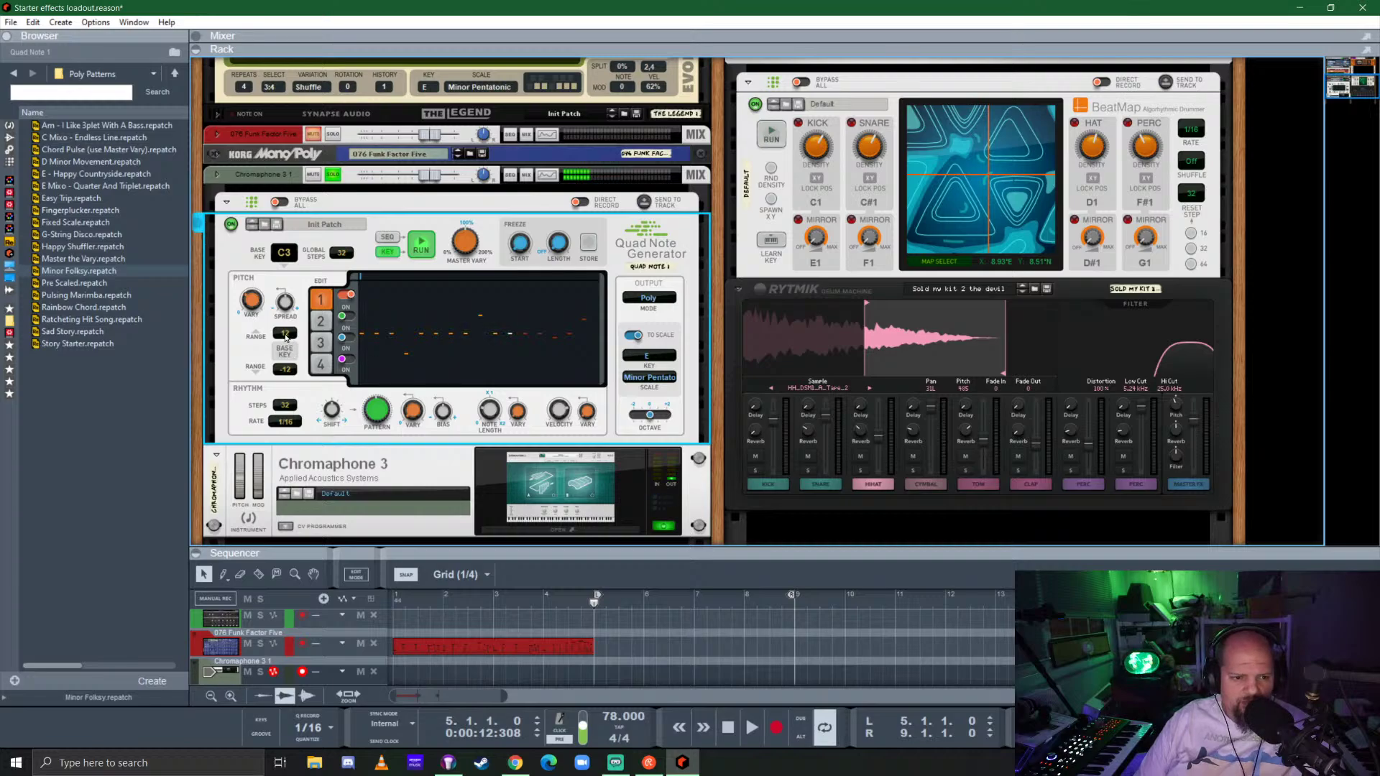
left_click_drag(286, 337, 291, 430)
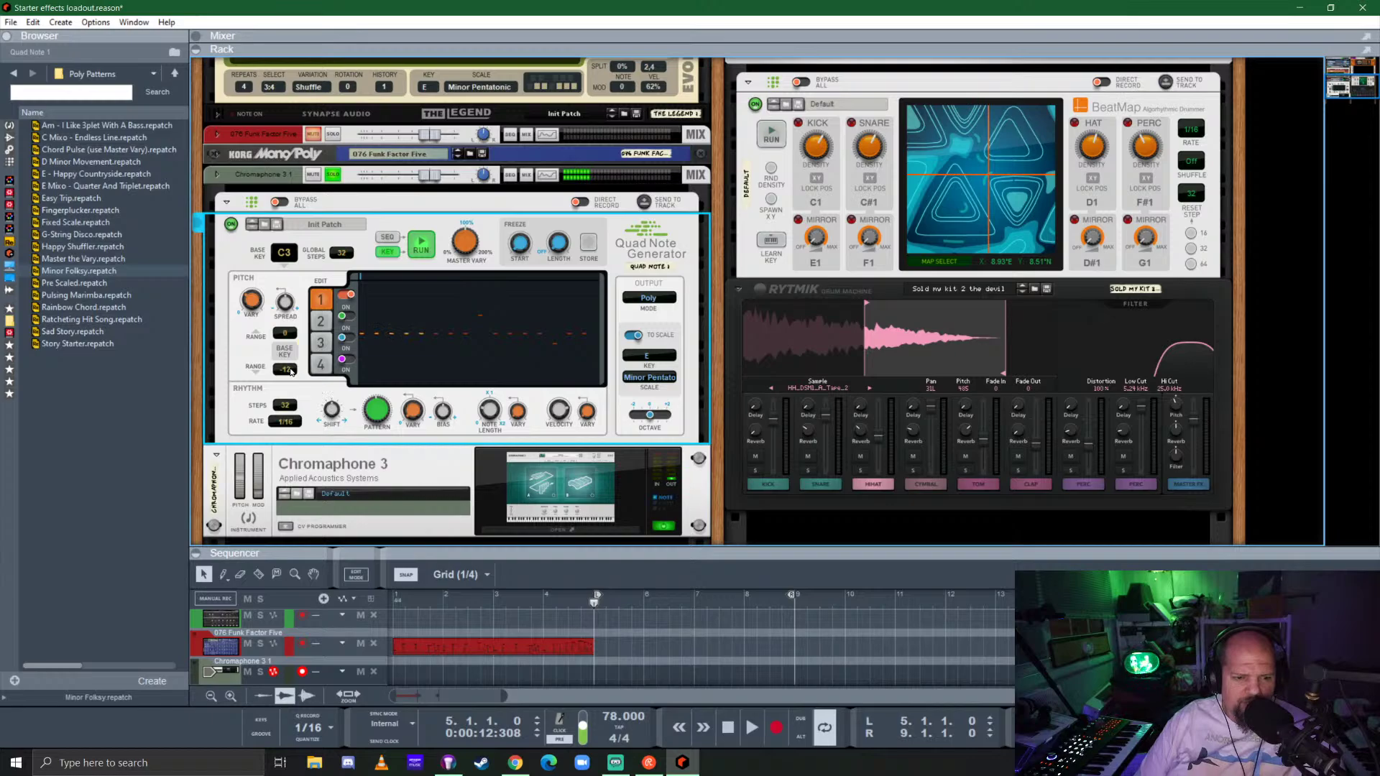
left_click_drag(292, 371, 295, 471)
Adjust line 1's pitch variation and pattern, and set its rhythm variation to 35%.
left_click_drag(257, 310, 304, 243)
left_click_drag(416, 414, 454, 324)
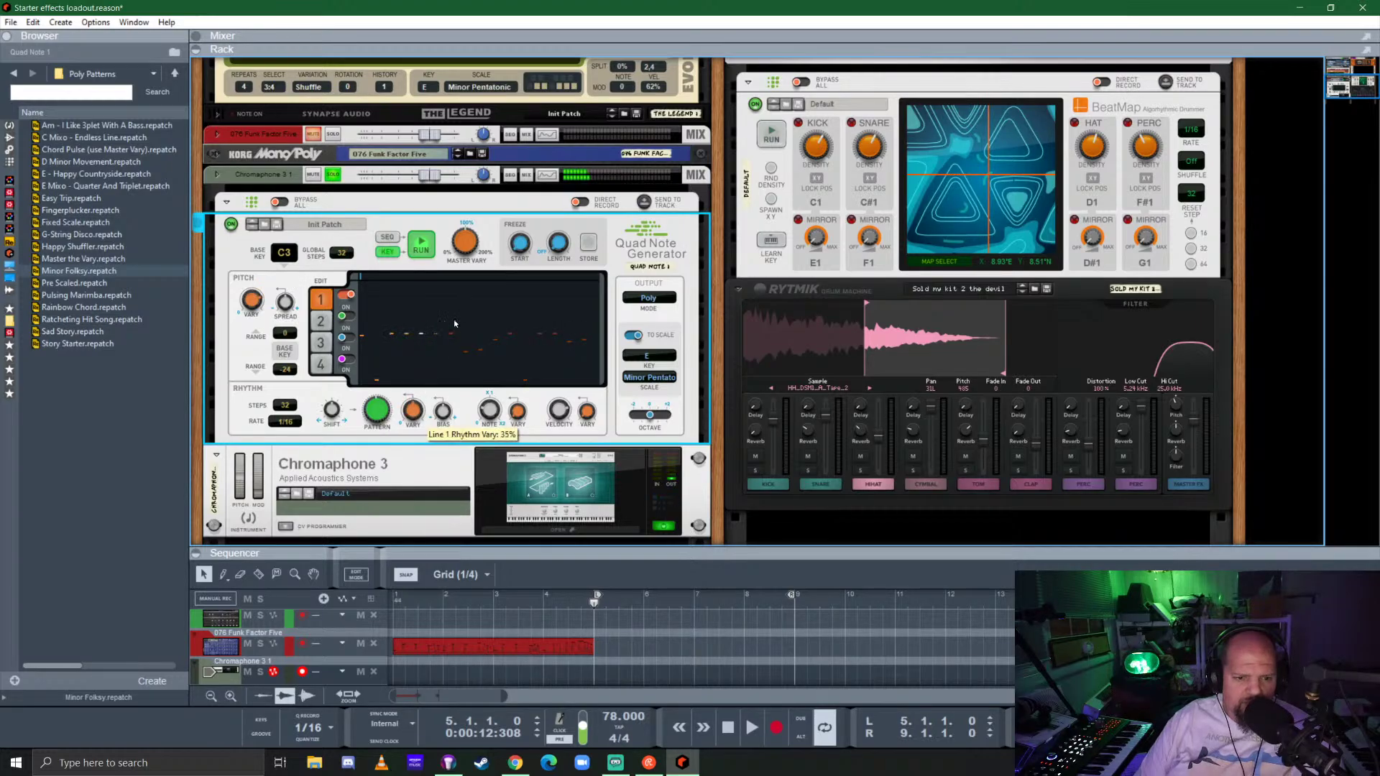
left_click_drag(382, 393, 384, 392)
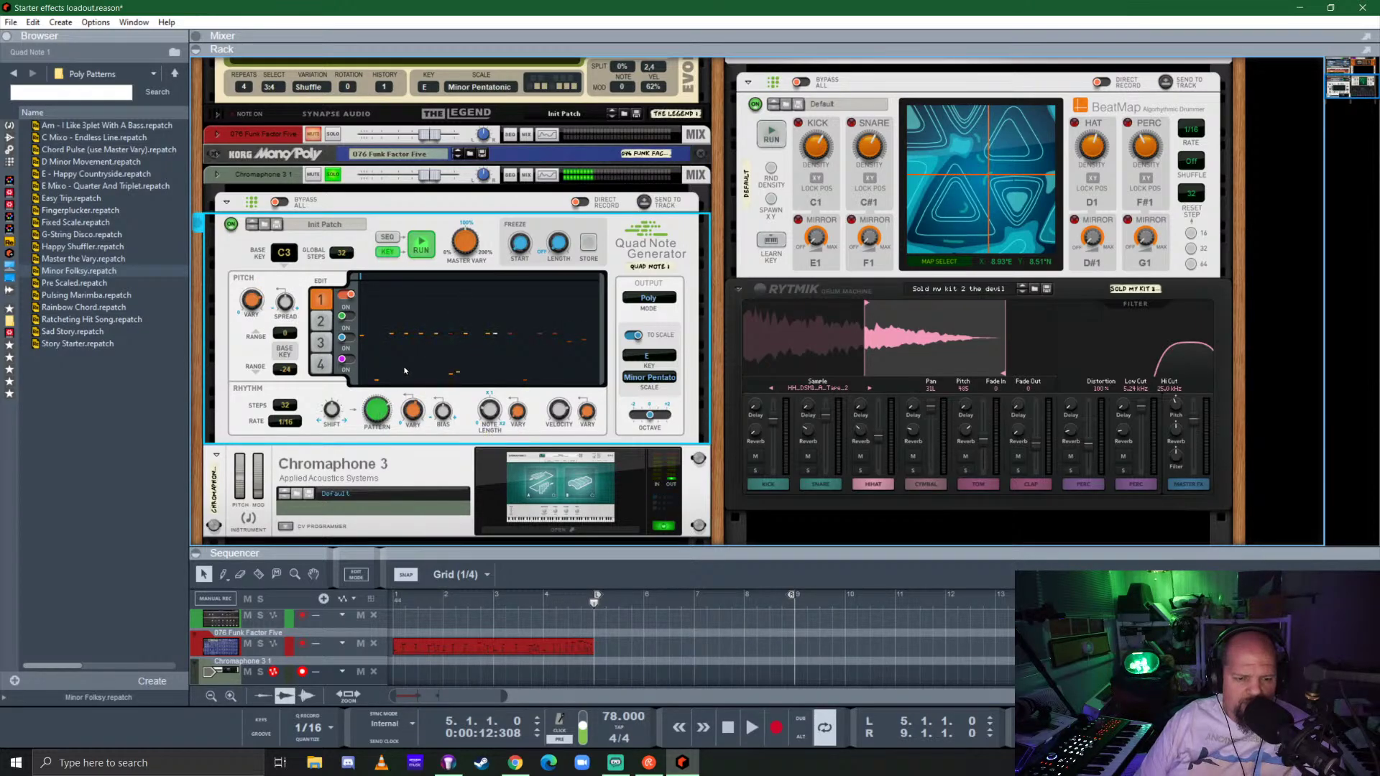
Set line 1's rhythm to a 1/4 rate over 8 steps, and lengthen its notes.
left_click(280, 430)
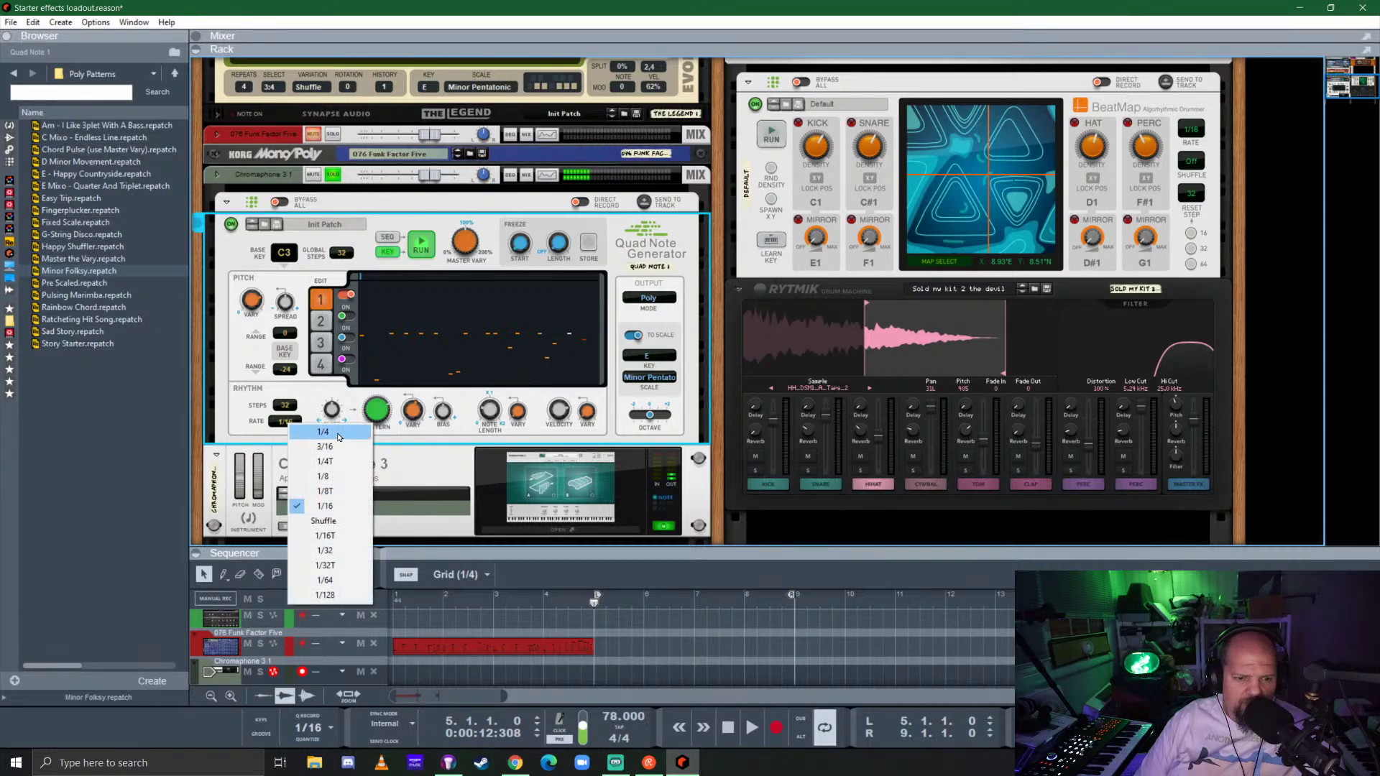
left_click(317, 433)
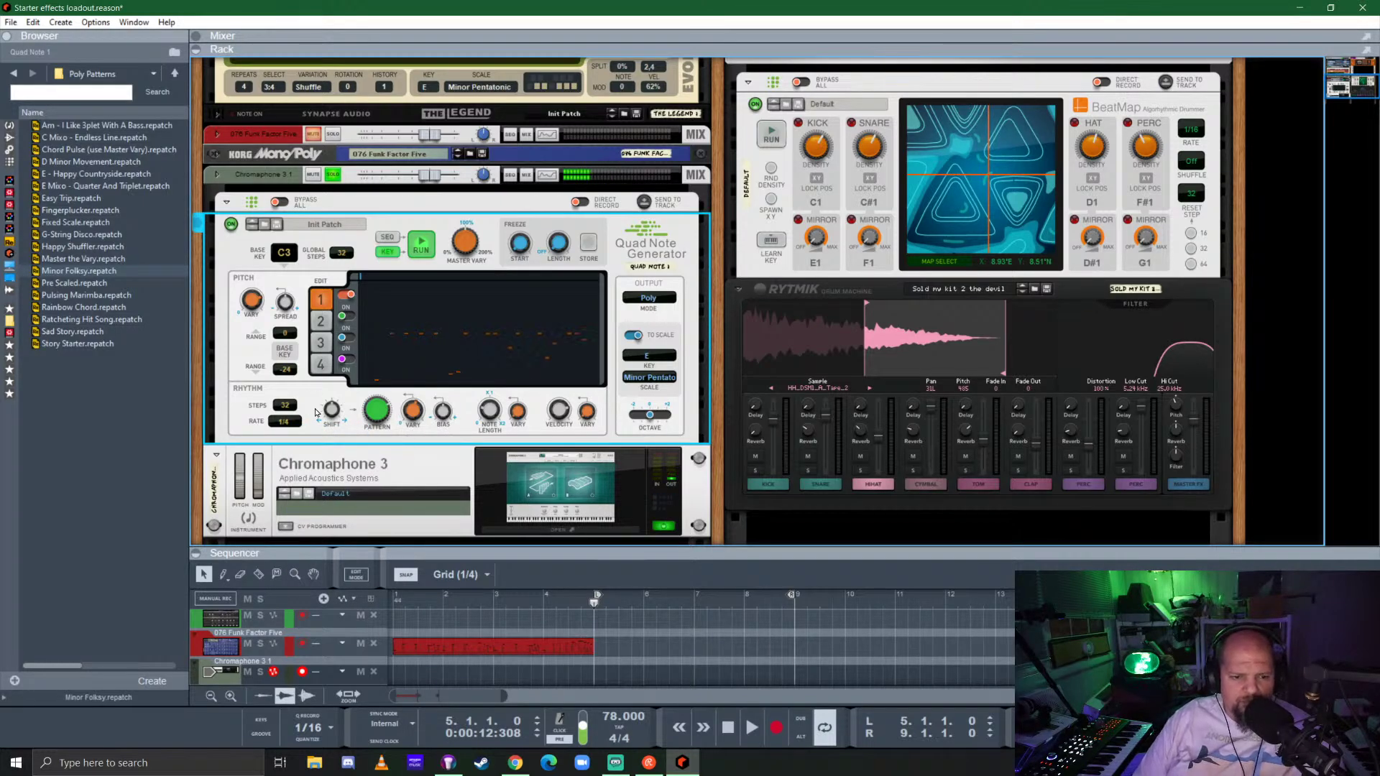
left_click(282, 430)
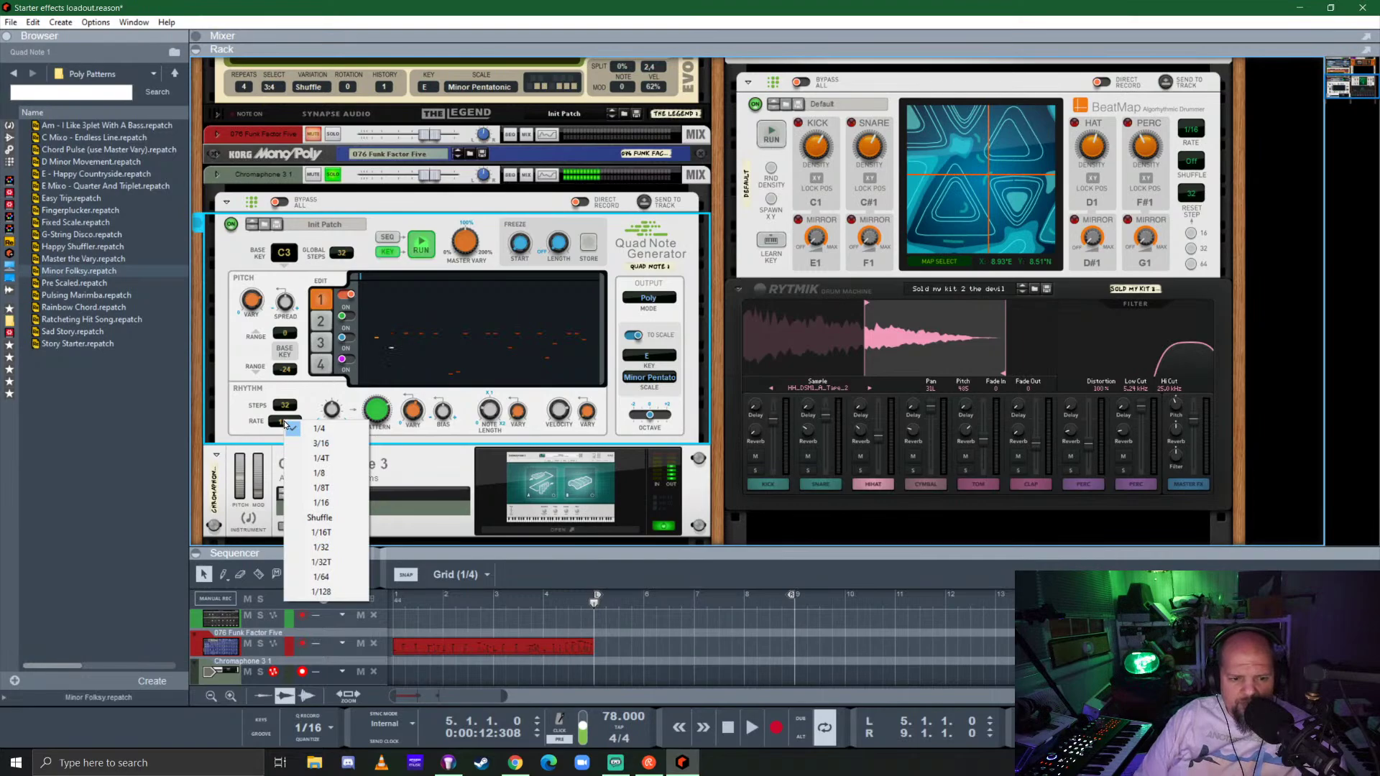
left_click(283, 387)
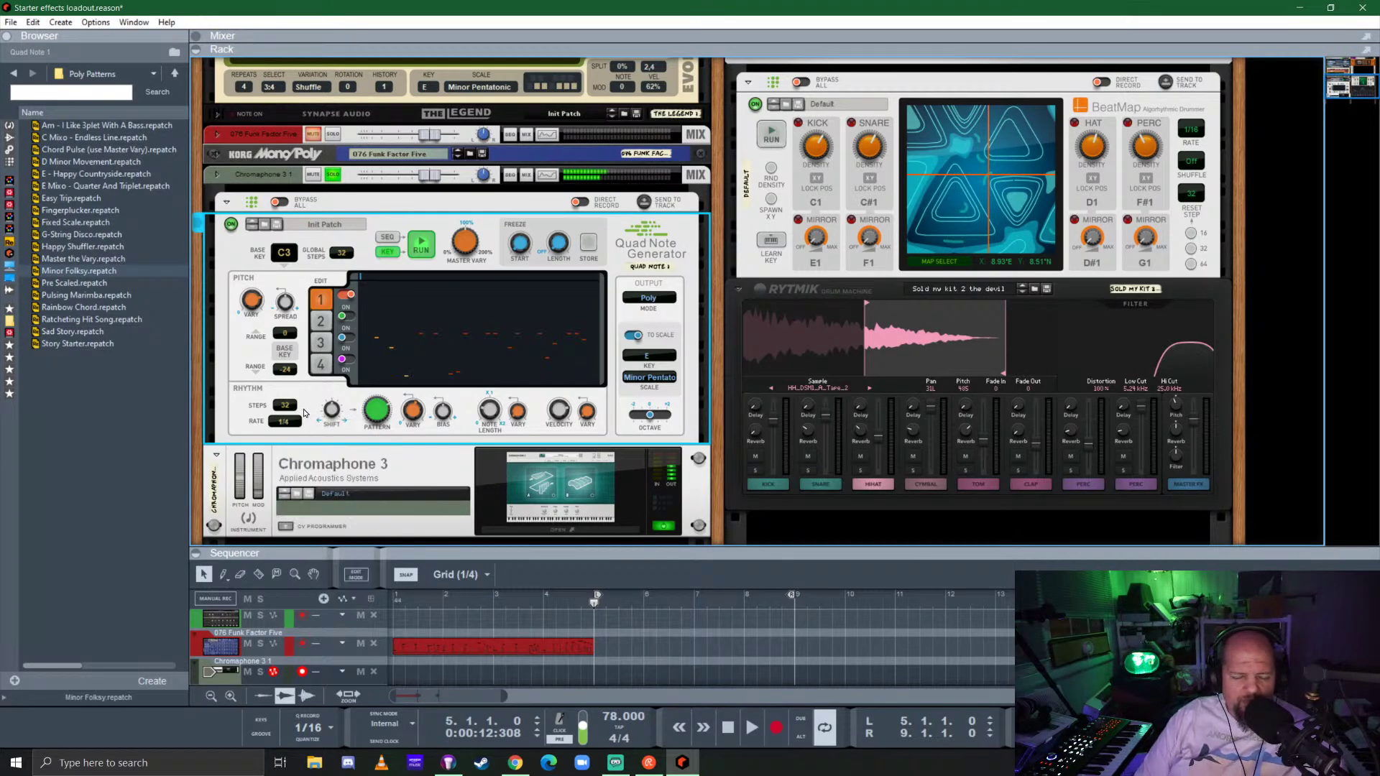
left_click_drag(276, 405, 298, 553)
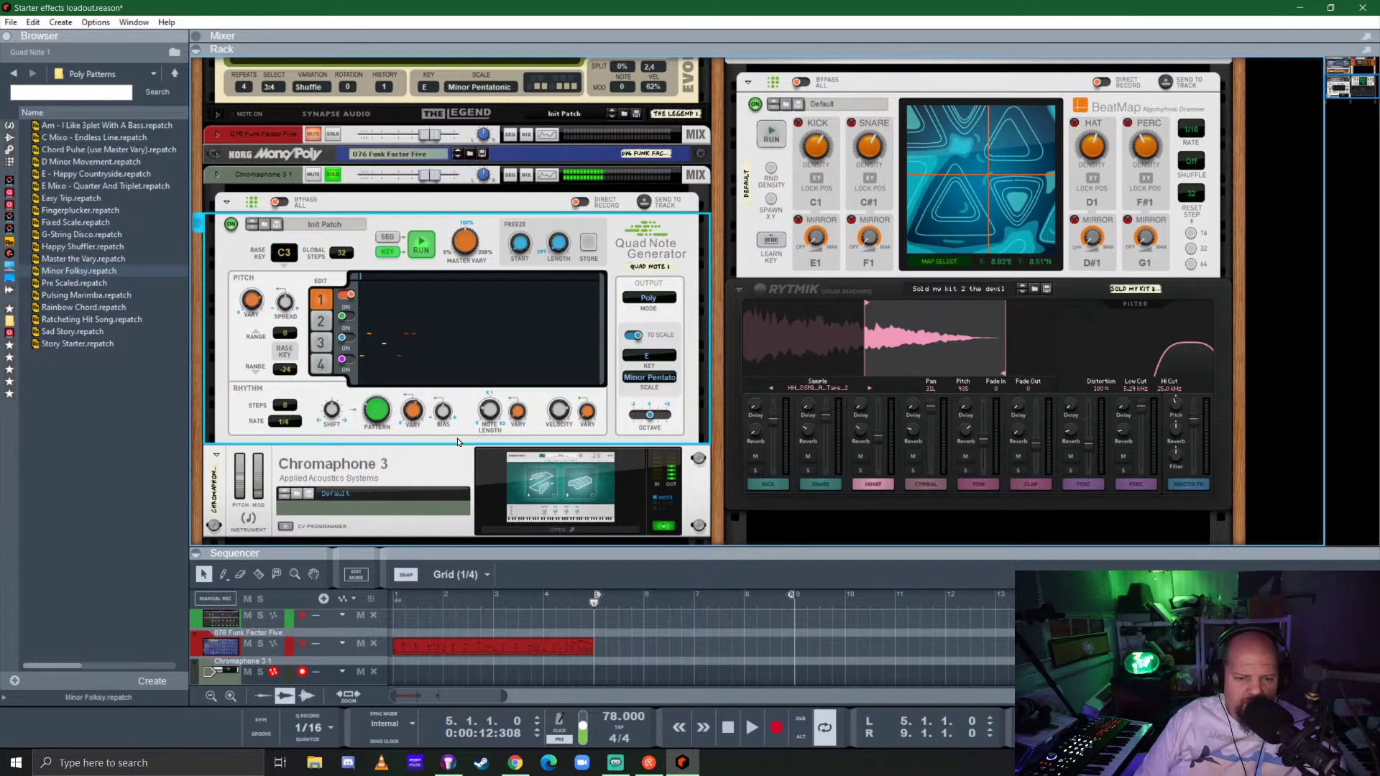
left_click_drag(491, 413, 539, 338)
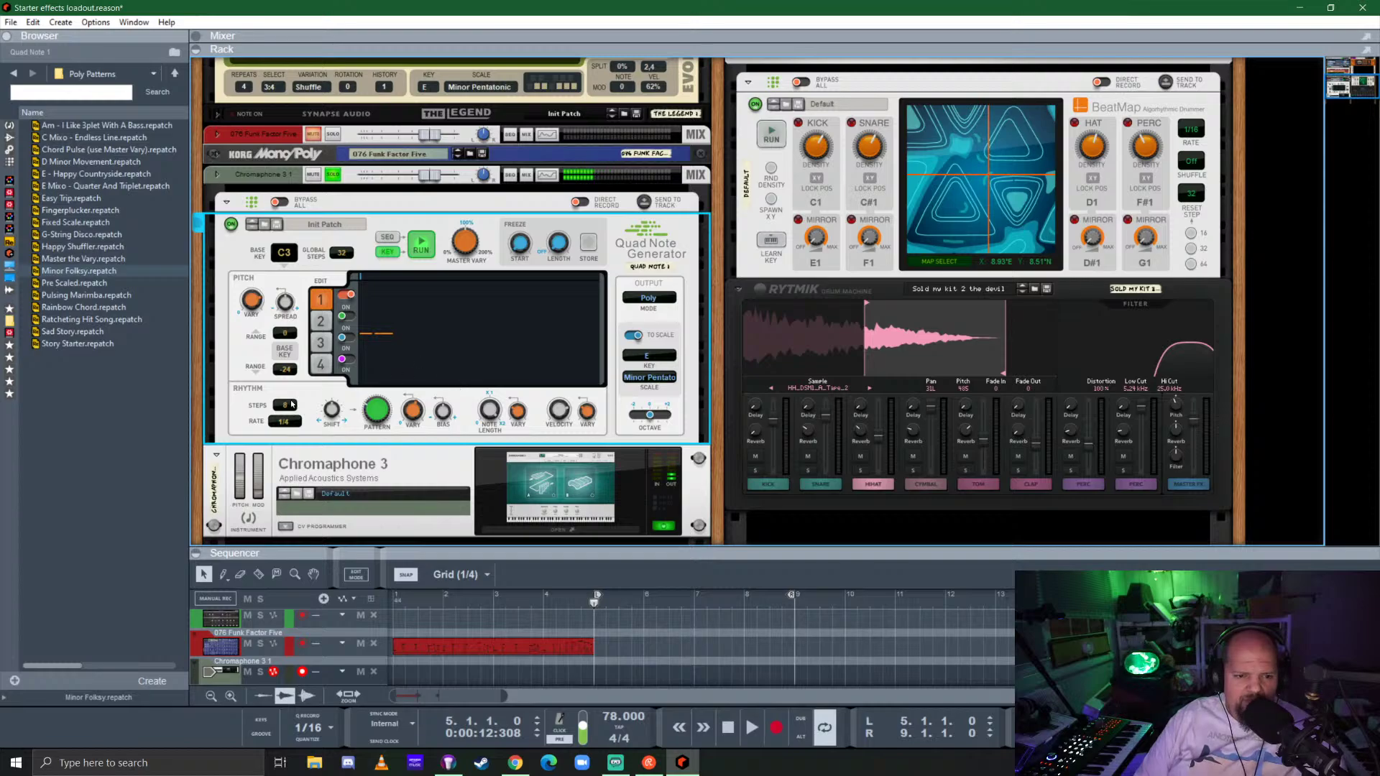
Set line 1 to 16 steps, and change the generator's base key to E2 and its global steps to 16.
left_click_drag(287, 408, 300, 370)
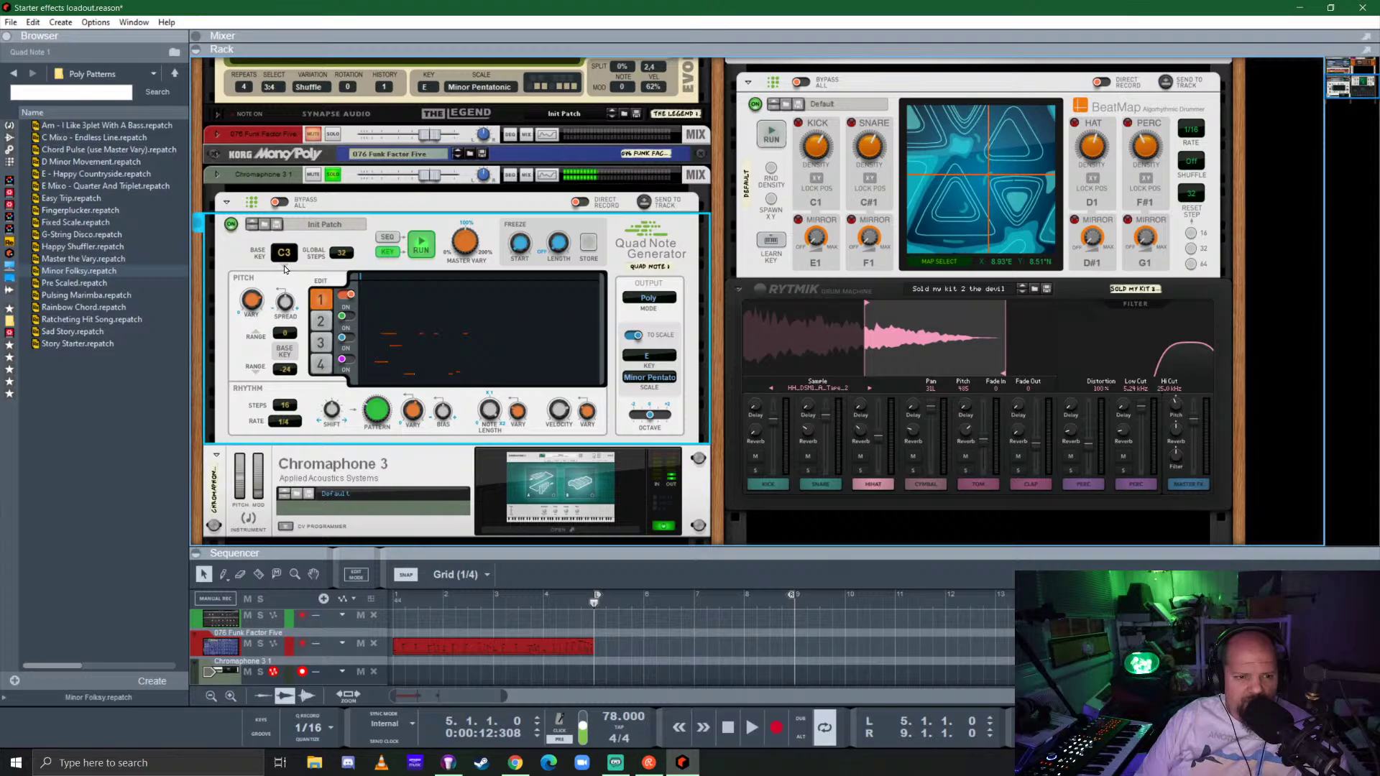
mouse_move(285, 253)
left_mouse_down()
mouse_move(292, 284)
mouse_move(300, 275)
left_mouse_up()
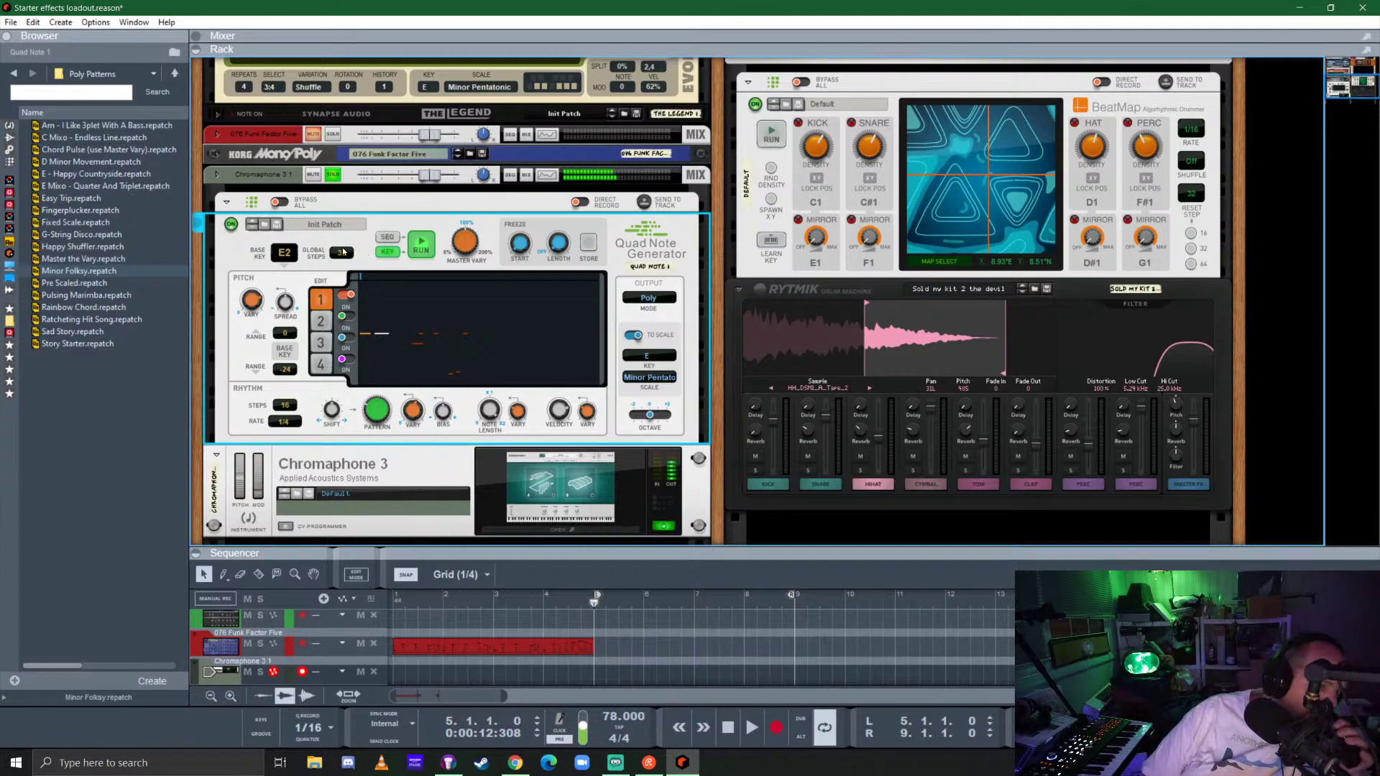
left_click_drag(344, 253, 344, 359)
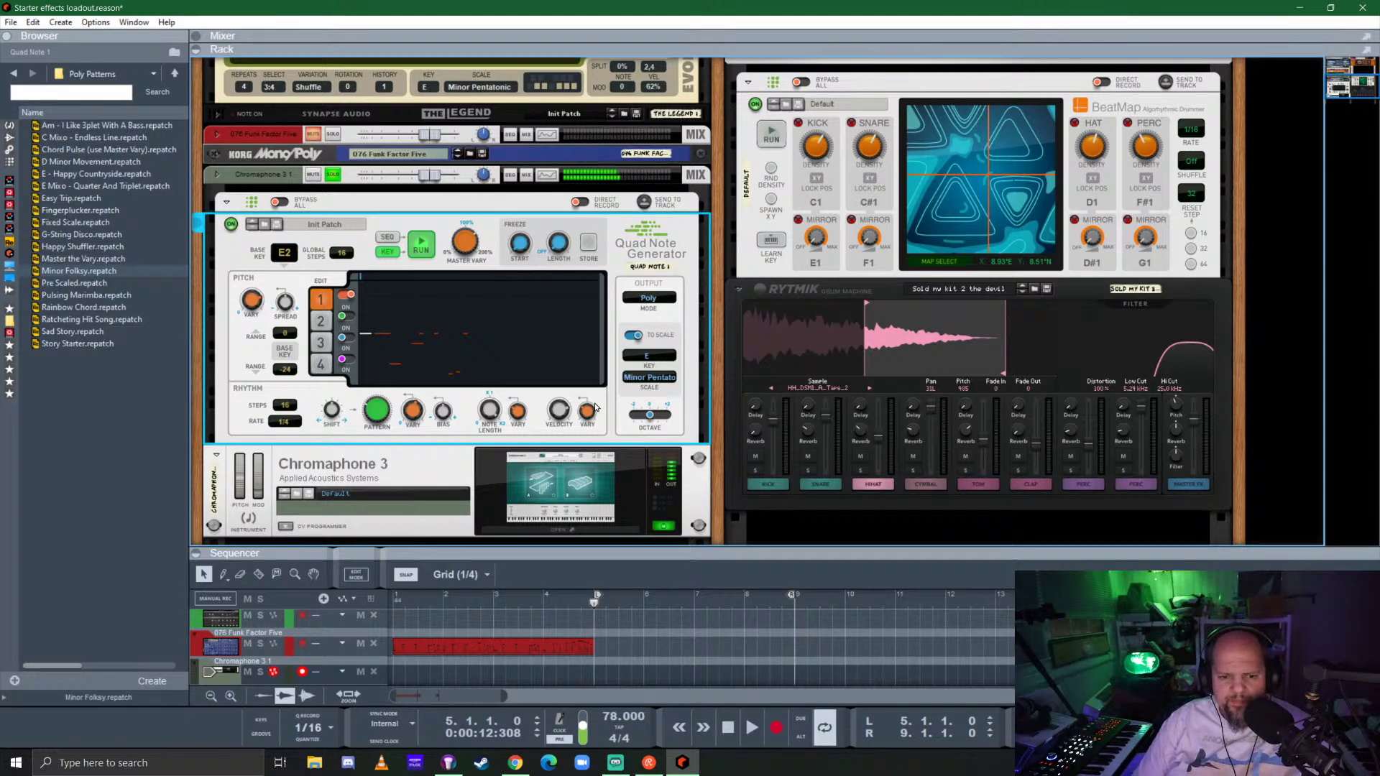
Unfold the Chromaphone 3 mix channel, show its insert effects, and add Giant Verb from the Reverbs favorites as an insert.
left_click(218, 175)
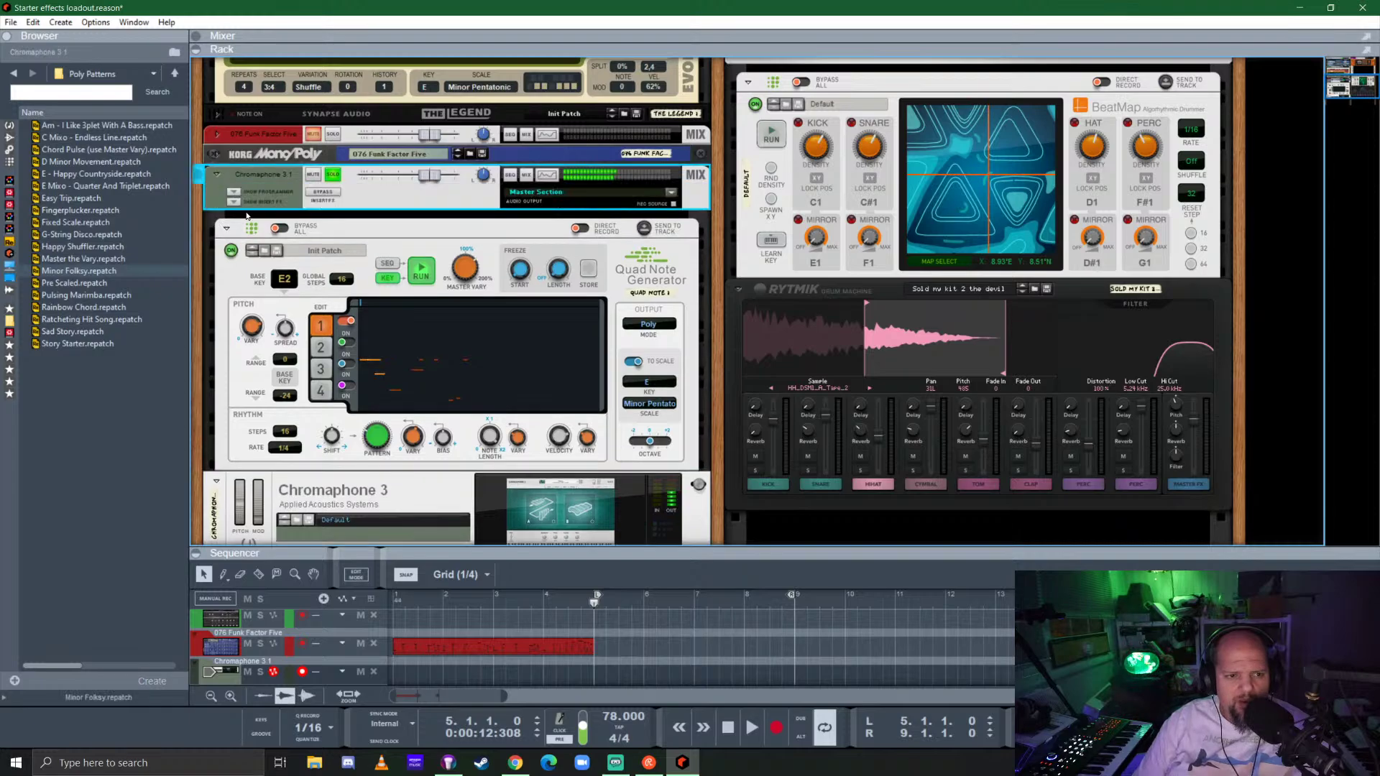
left_click(34, 246)
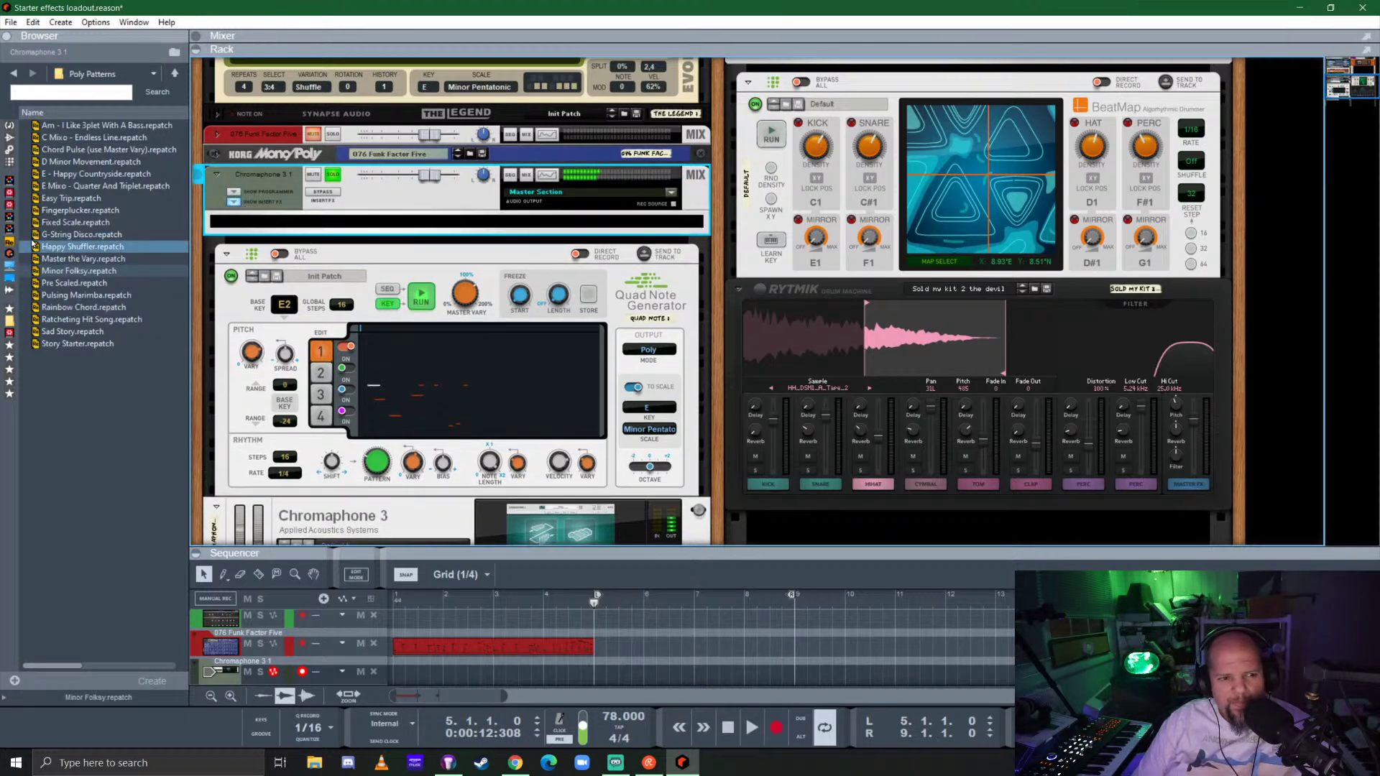
left_click(9, 381)
left_click(78, 419)
scroll(79, 424, "down", 5)
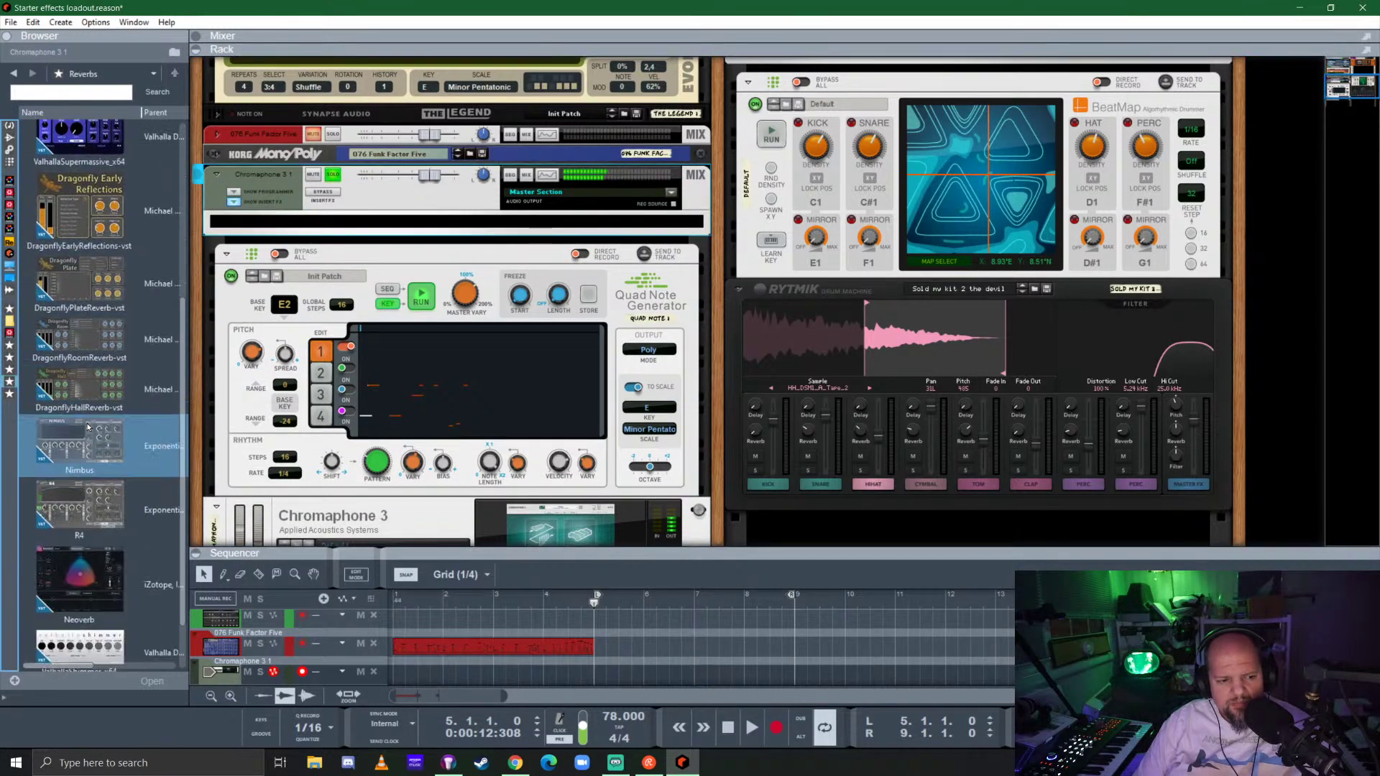
left_click(87, 427)
left_click(79, 631)
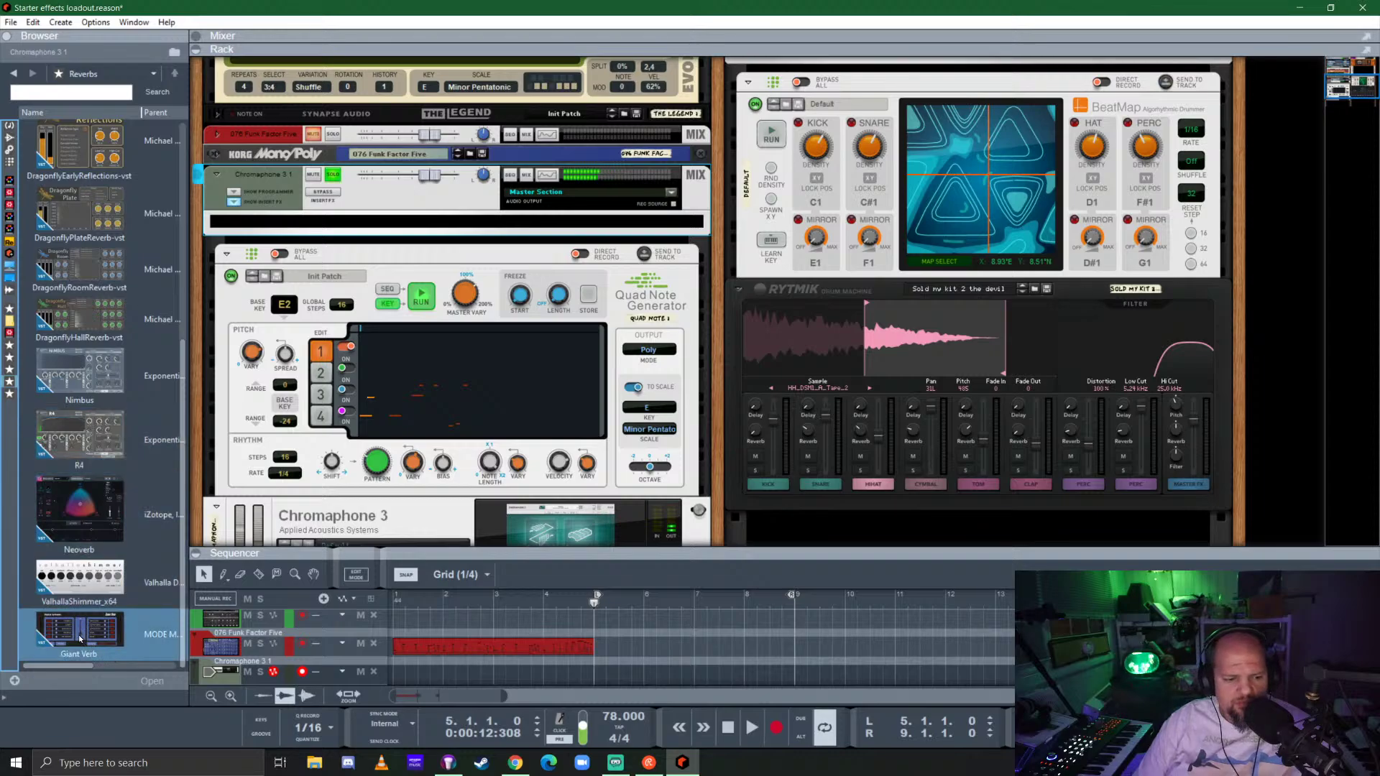
mouse_move(79, 631)
left_mouse_down()
mouse_move(422, 211)
mouse_move(432, 228)
left_mouse_up()
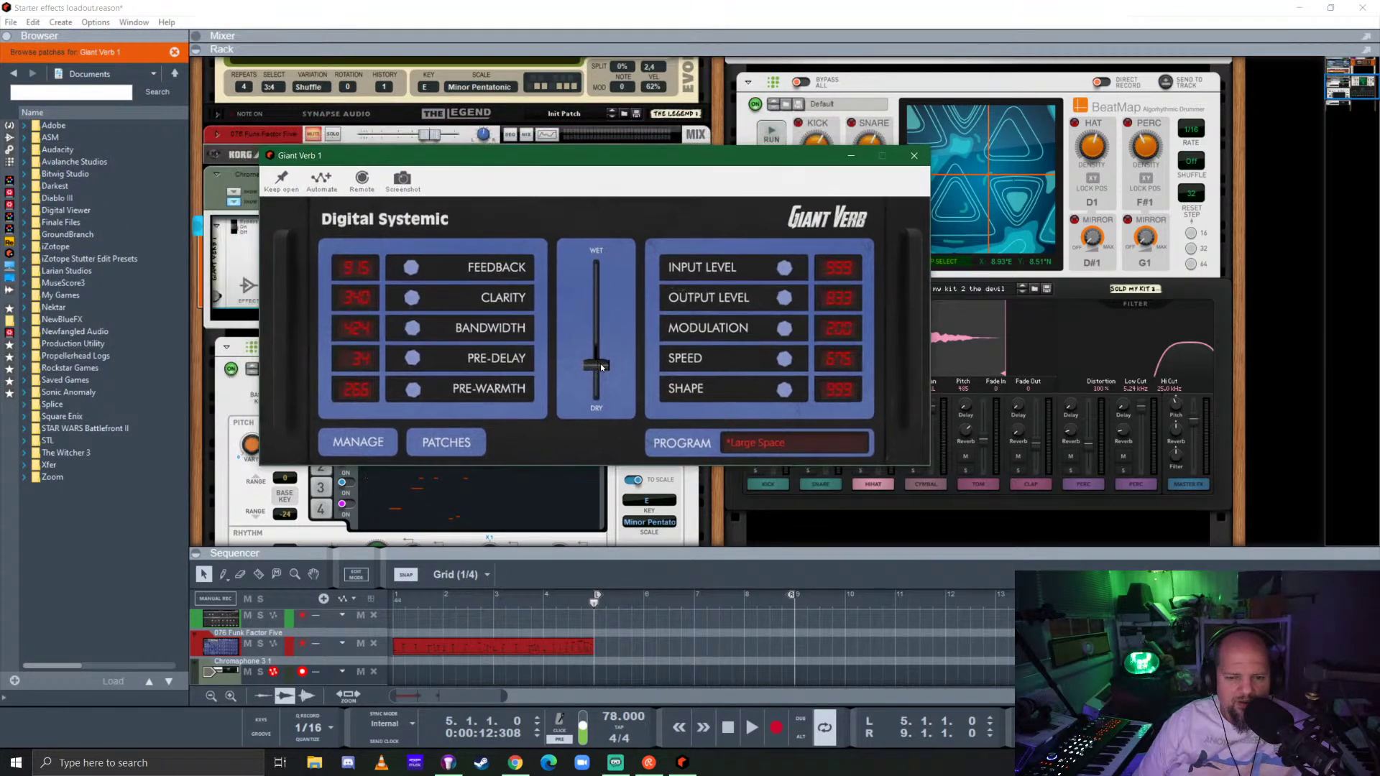
Raise Giant Verb's wet mix and feedback, and set clarity to 519, bandwidth to 585, modulation to 340 and speed to 84.
left_click_drag(609, 350, 610, 334)
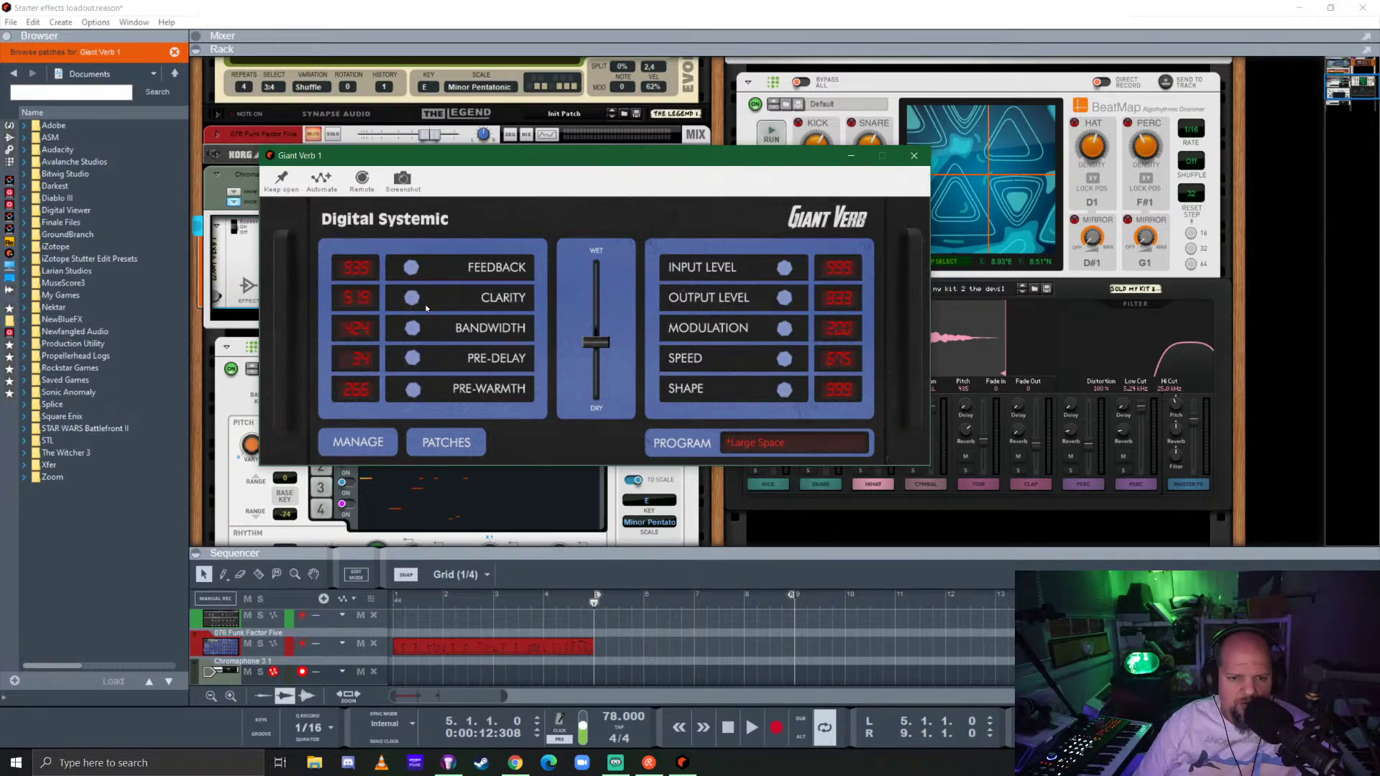
left_click_drag(413, 330, 423, 311)
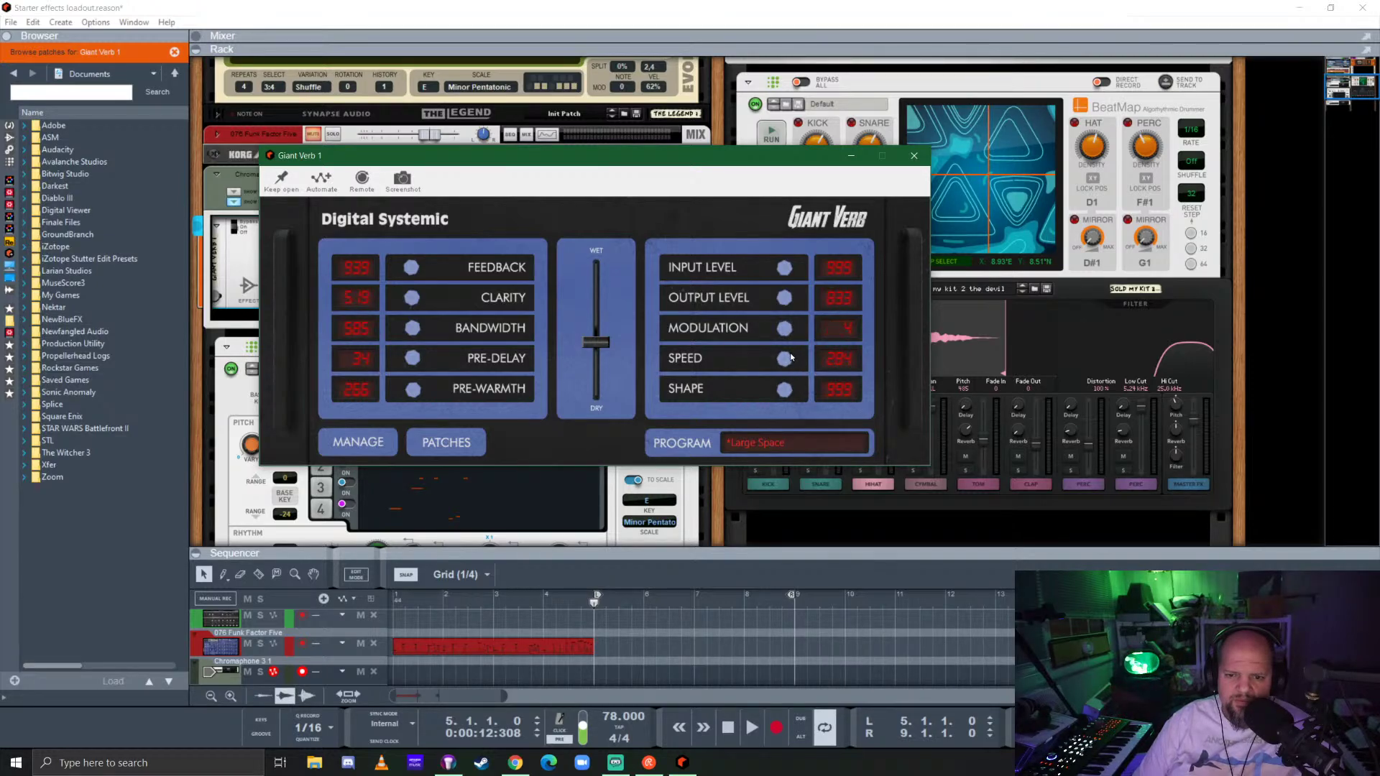
left_click_drag(792, 357, 801, 310)
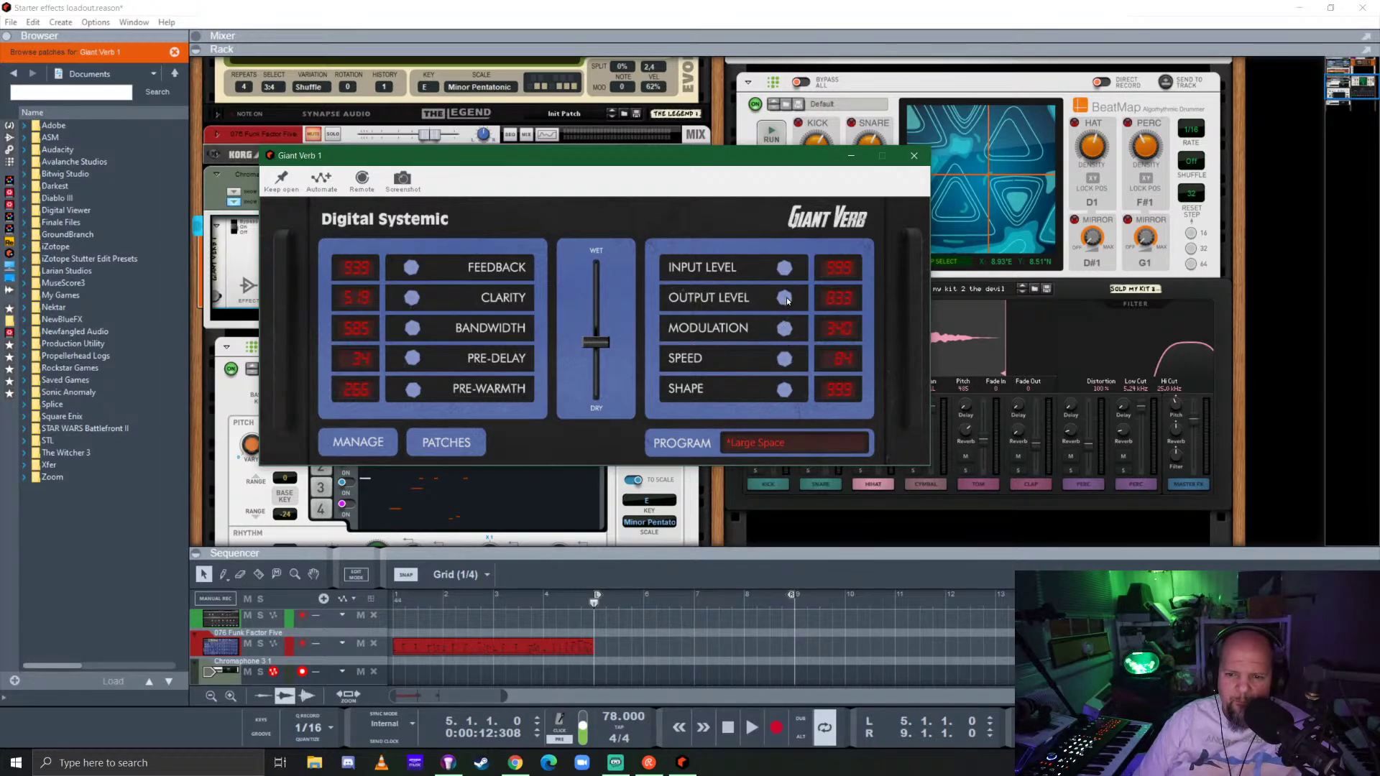
left_click(767, 444)
key("Escape")
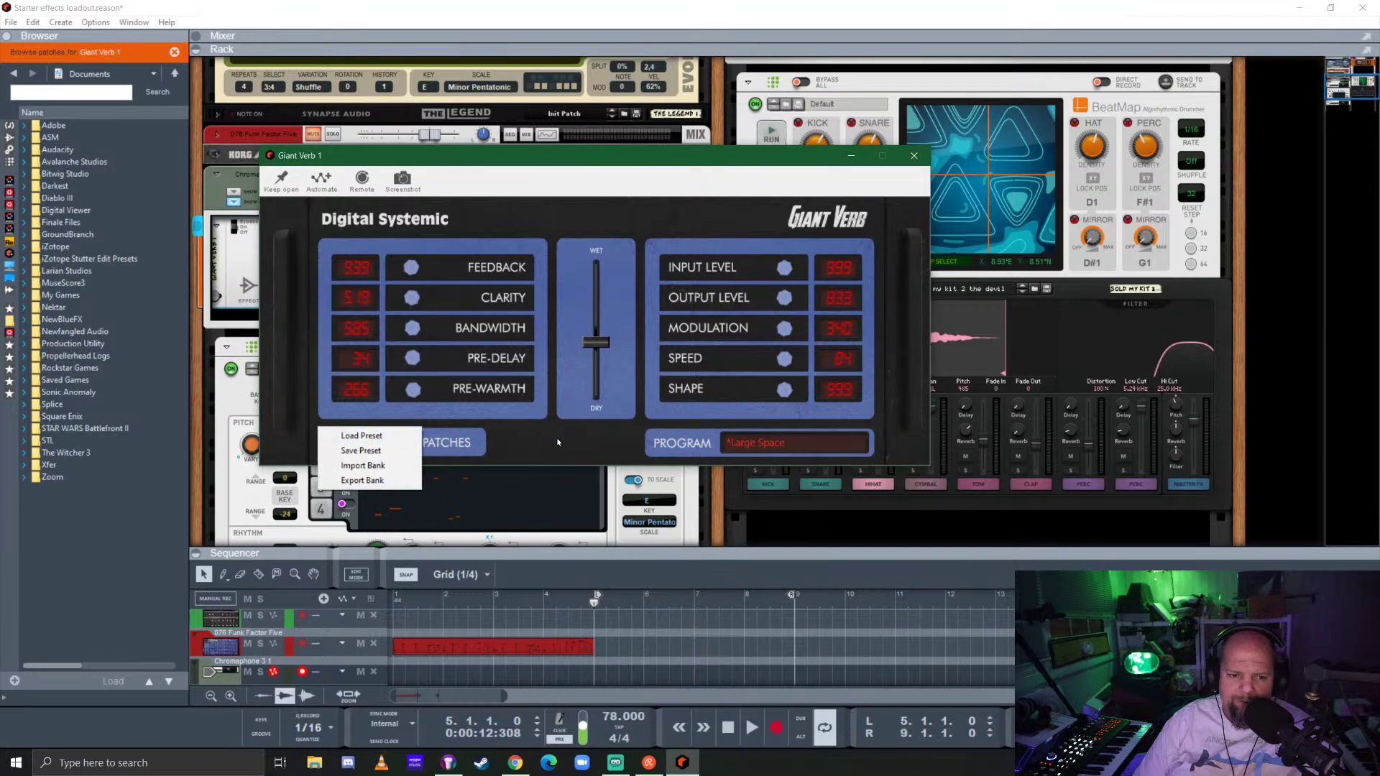
Look through Giant Verb's list of built-in patches without loading one, and close its editor window.
left_click(460, 444)
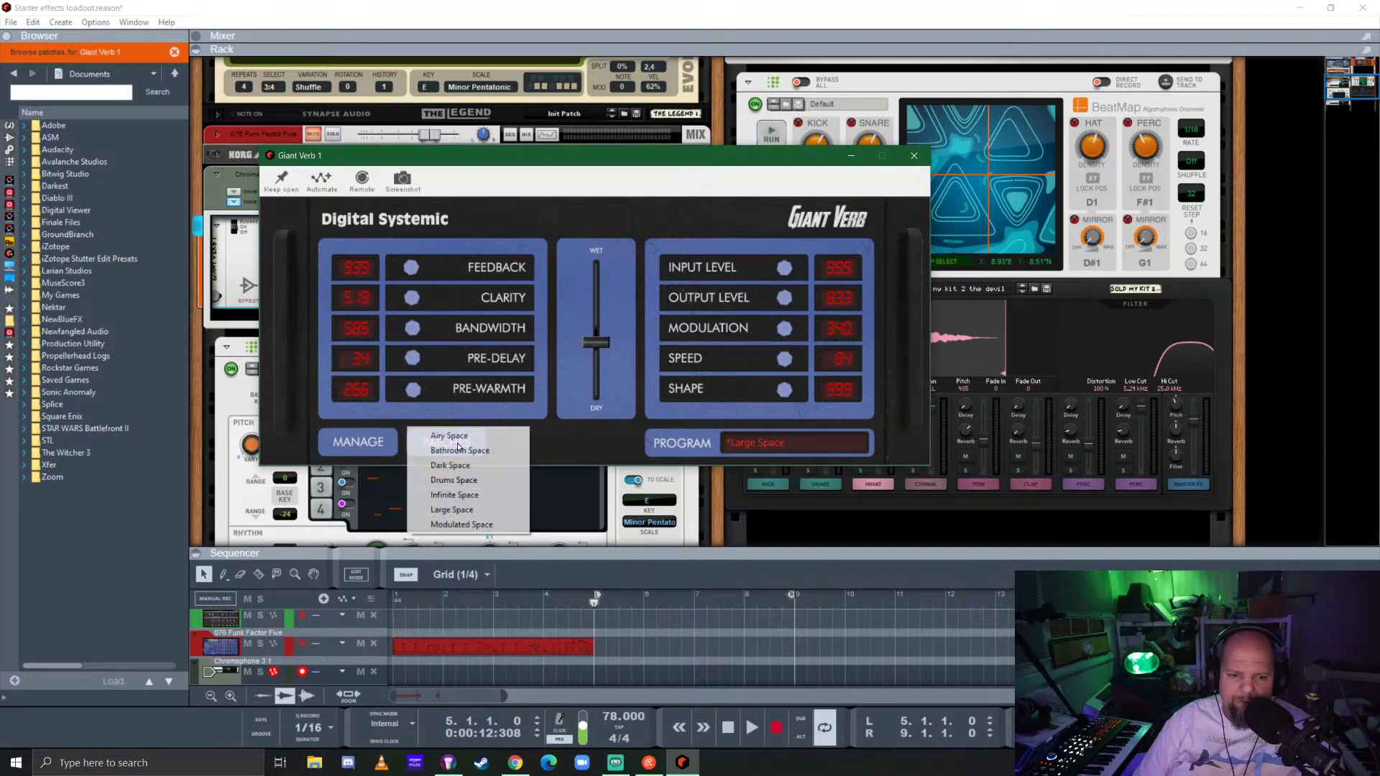
left_click(559, 441)
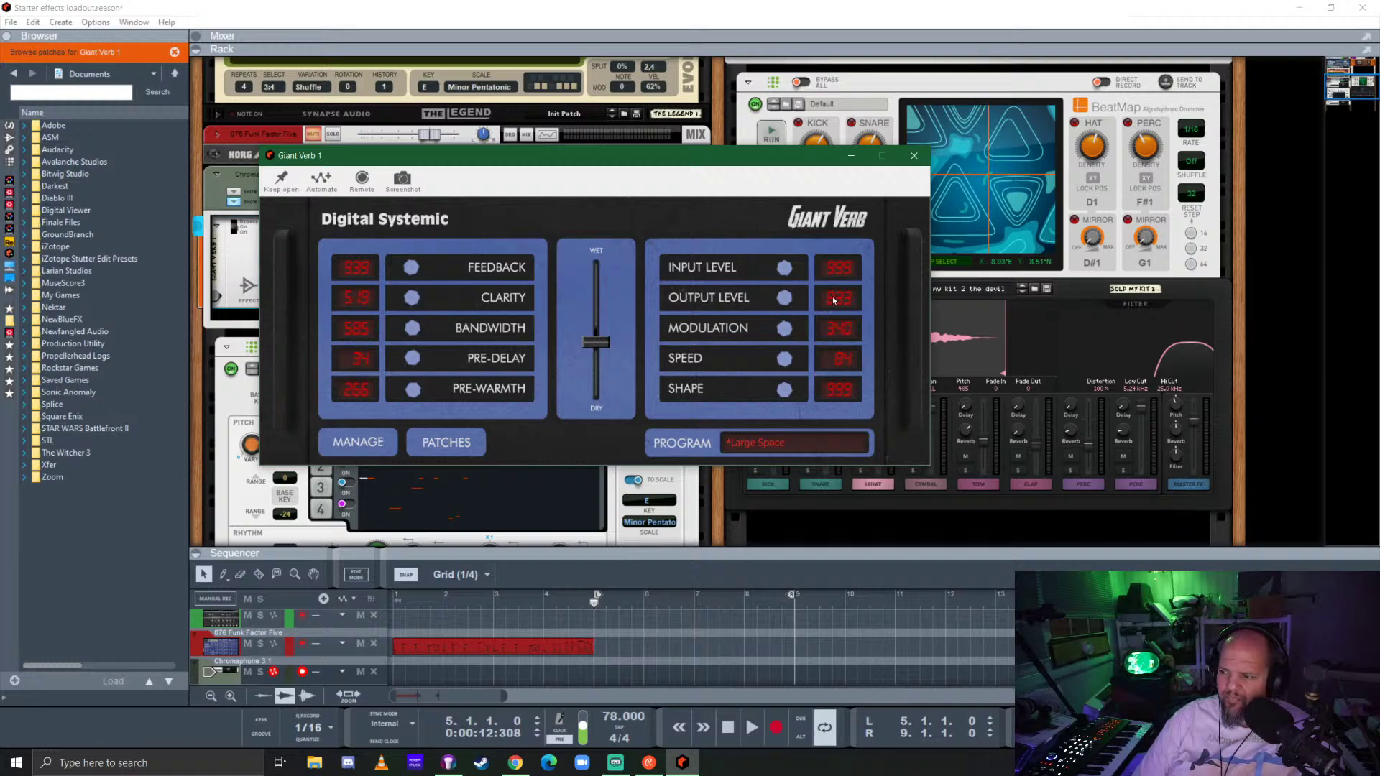
left_click(914, 157)
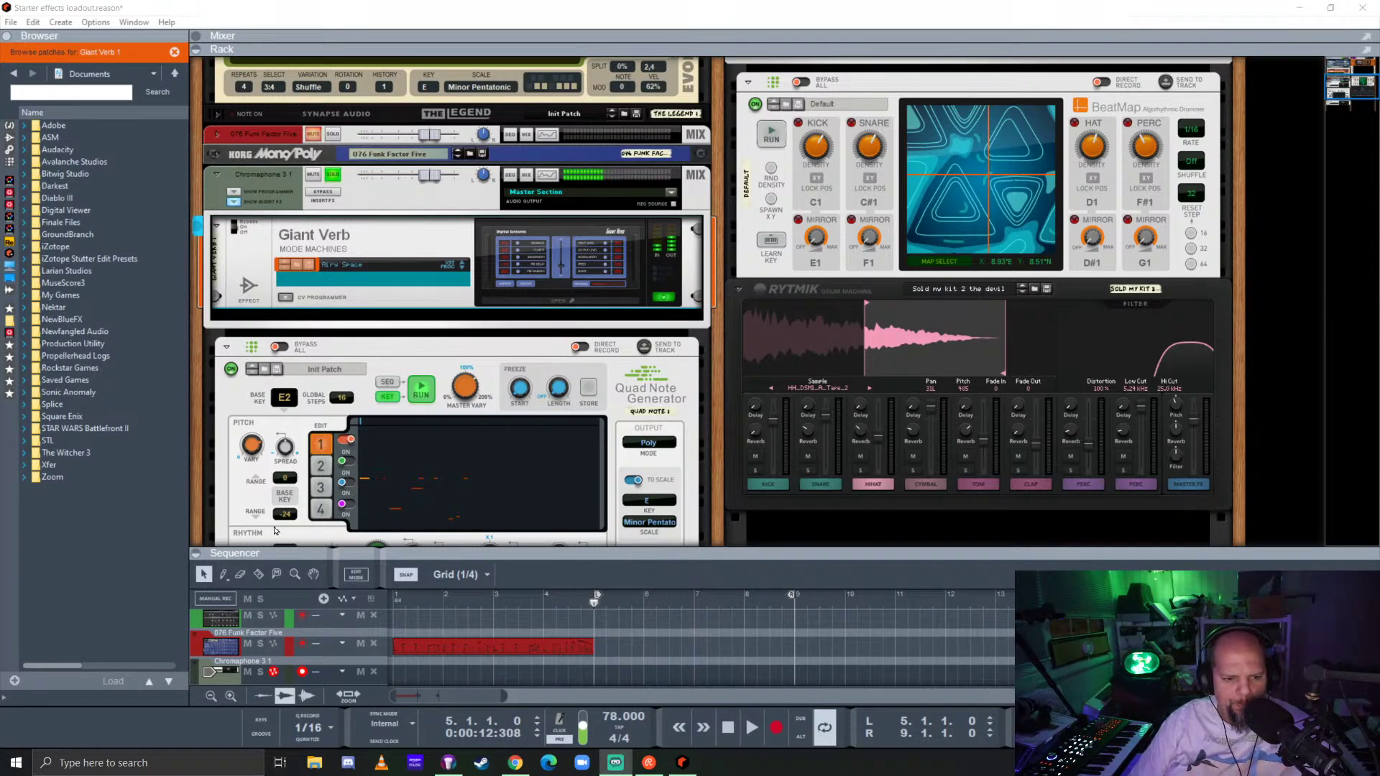
Set line 1's lower pitch range to -12 in Quad Note Generator, and try different pitch spread amounts down to -100%.
left_click_drag(286, 519, 302, 424)
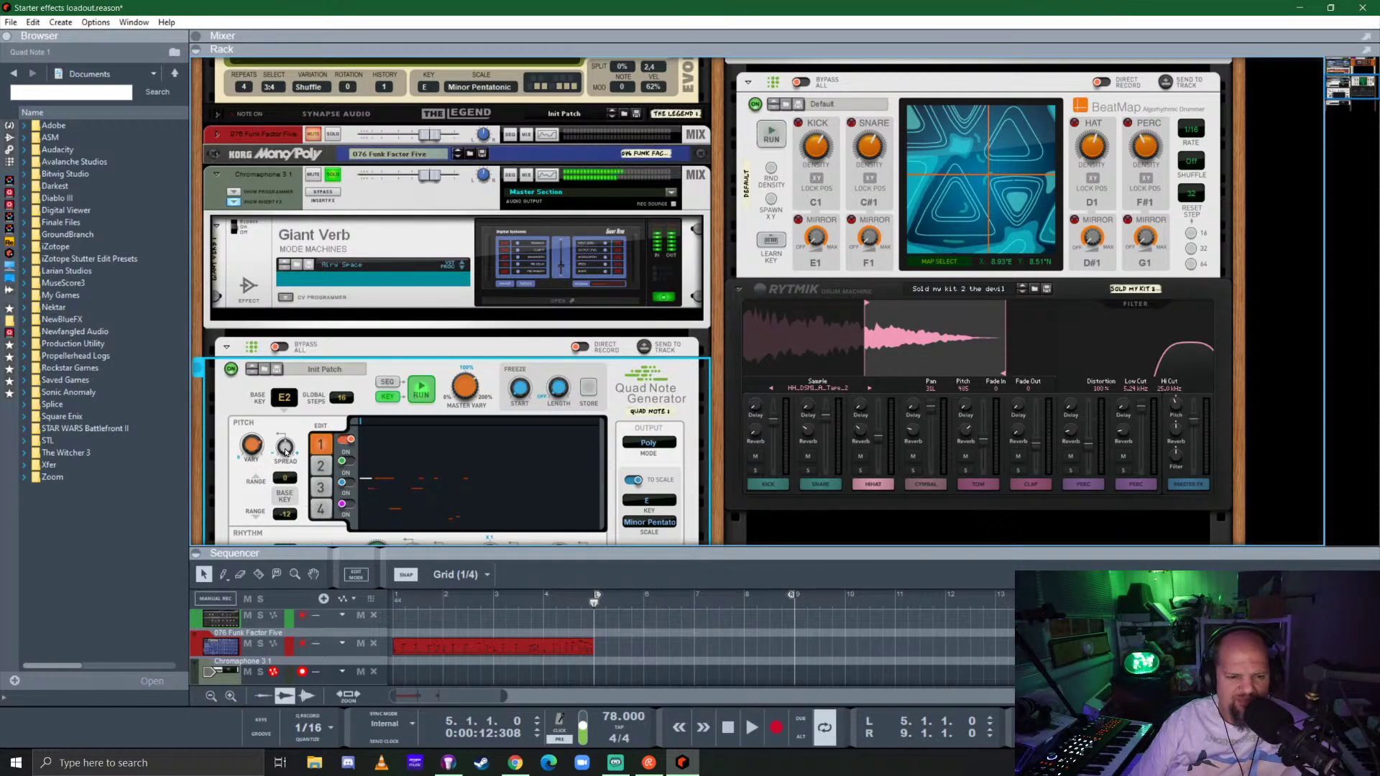
left_click_drag(285, 448, 298, 528)
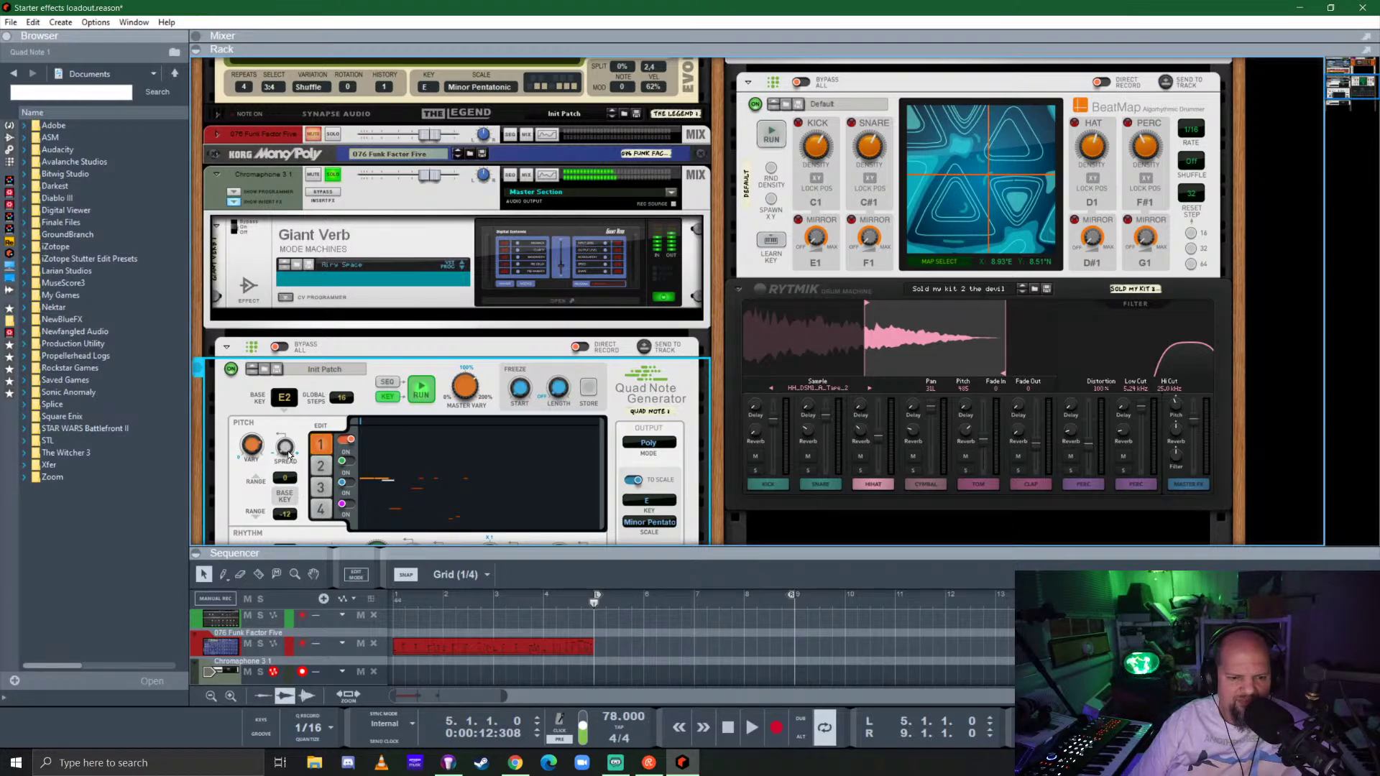
mouse_move(285, 452)
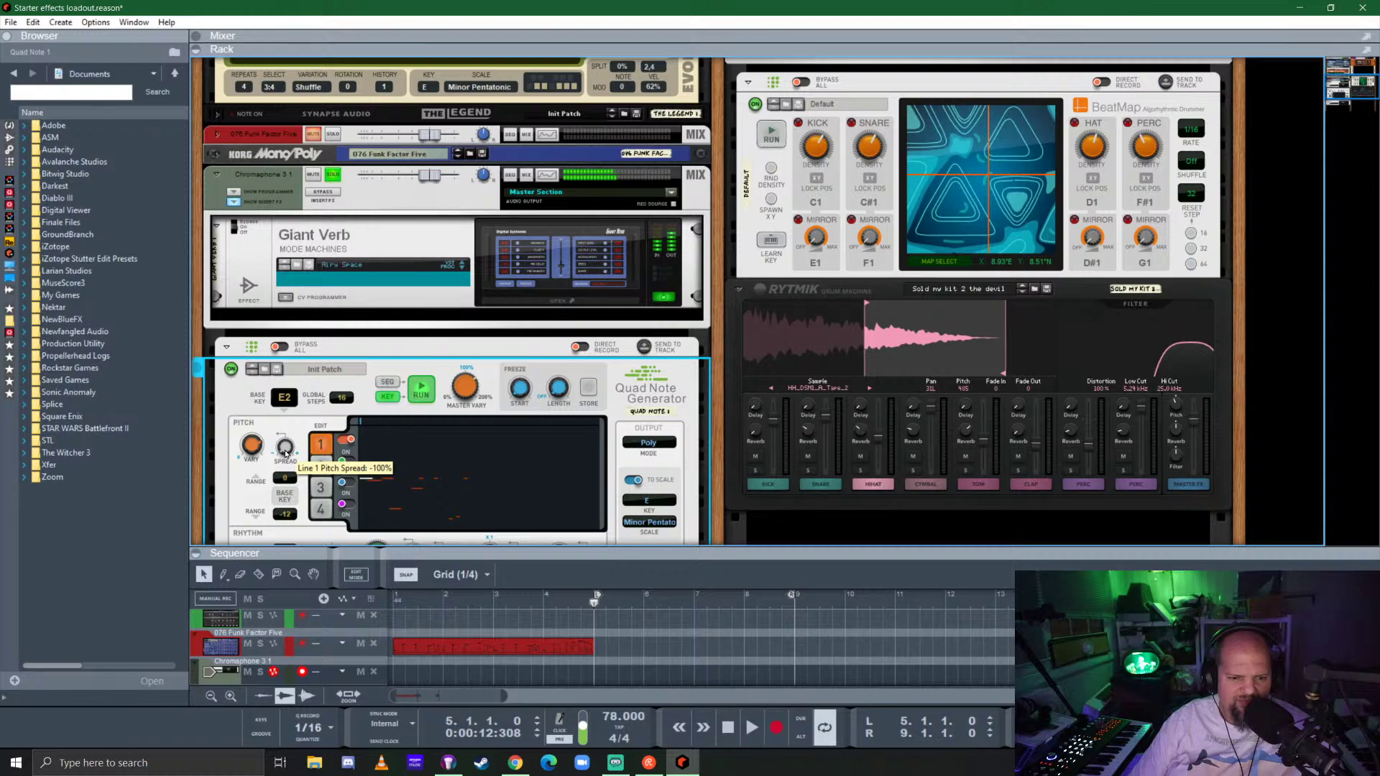
left_click_drag(285, 451, 313, 397)
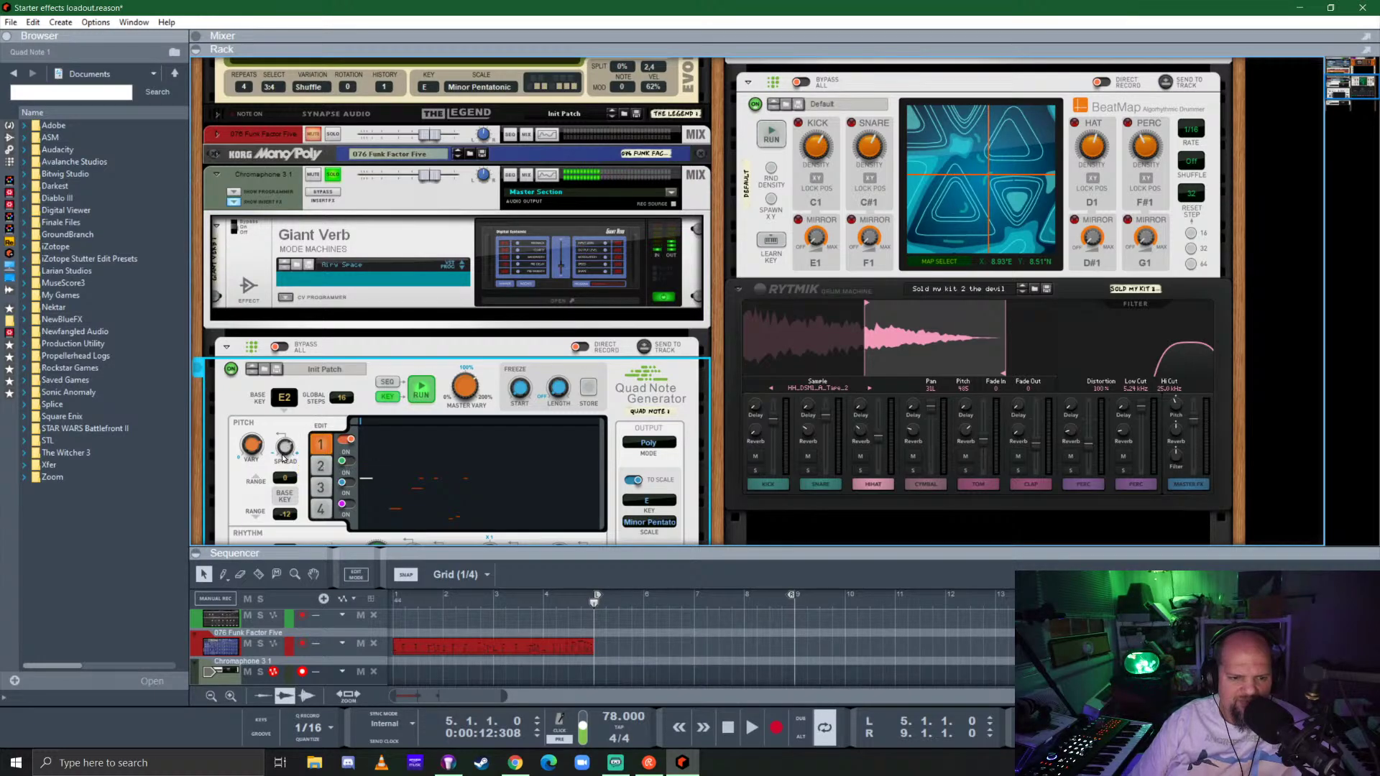
left_click_drag(284, 457, 302, 427)
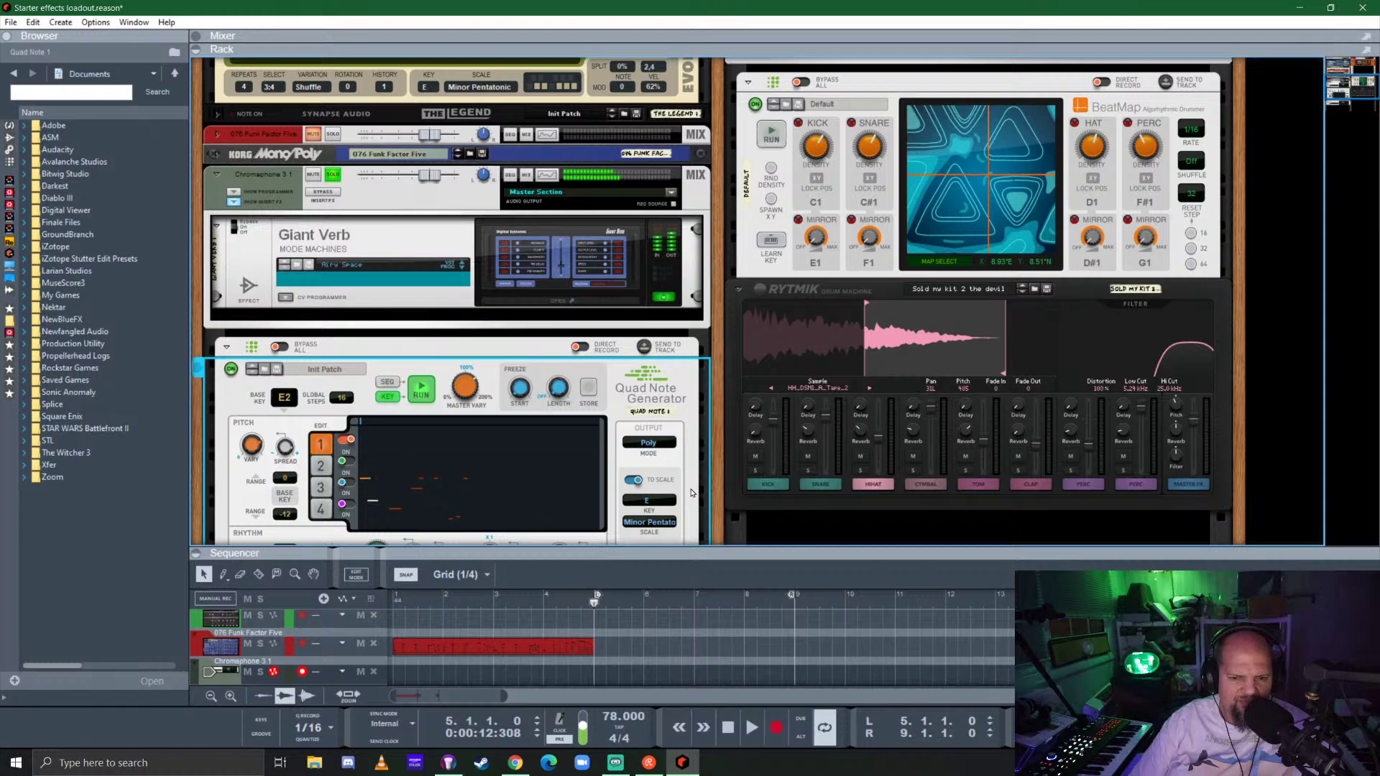
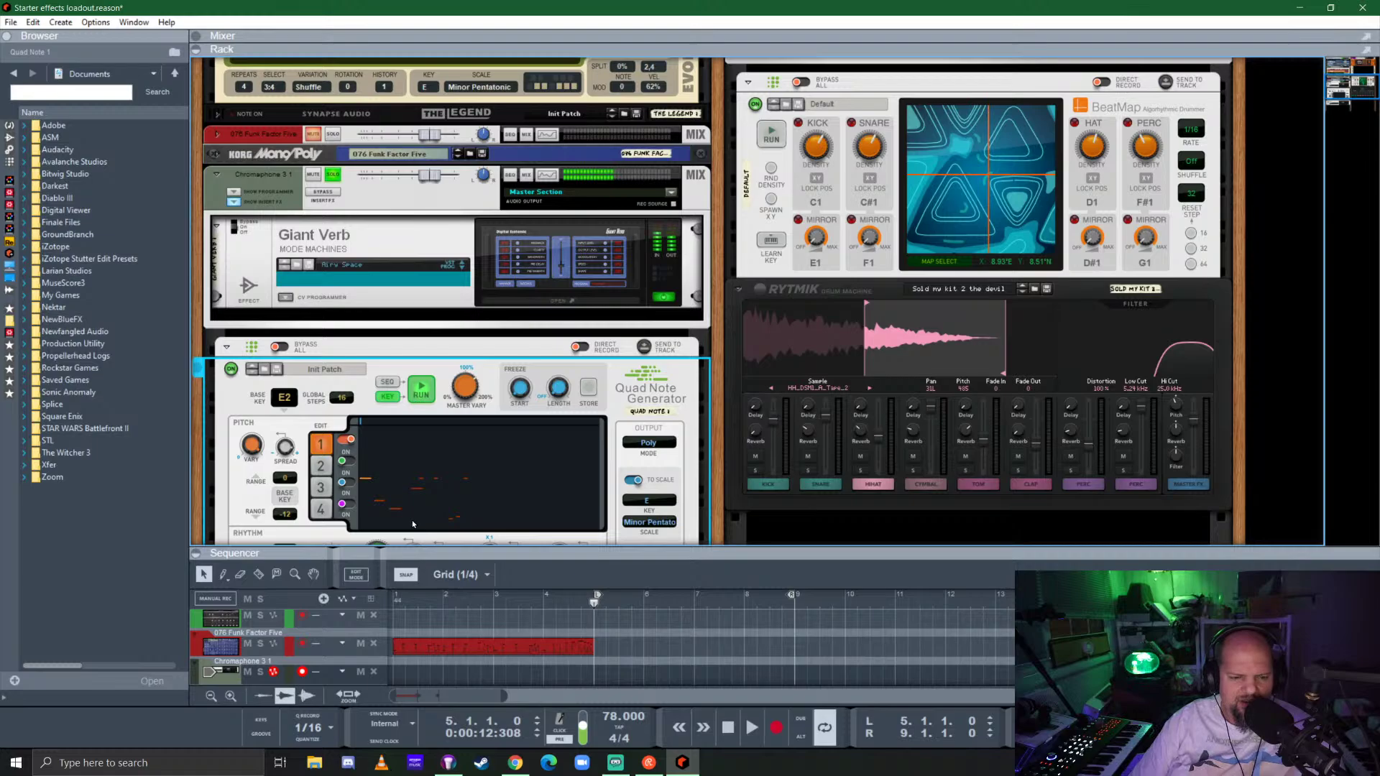
Compare line 2's pitch settings, and set line 1's upper pitch range to 12 and the generator's base key to E1.
scroll(434, 483, "down", 4)
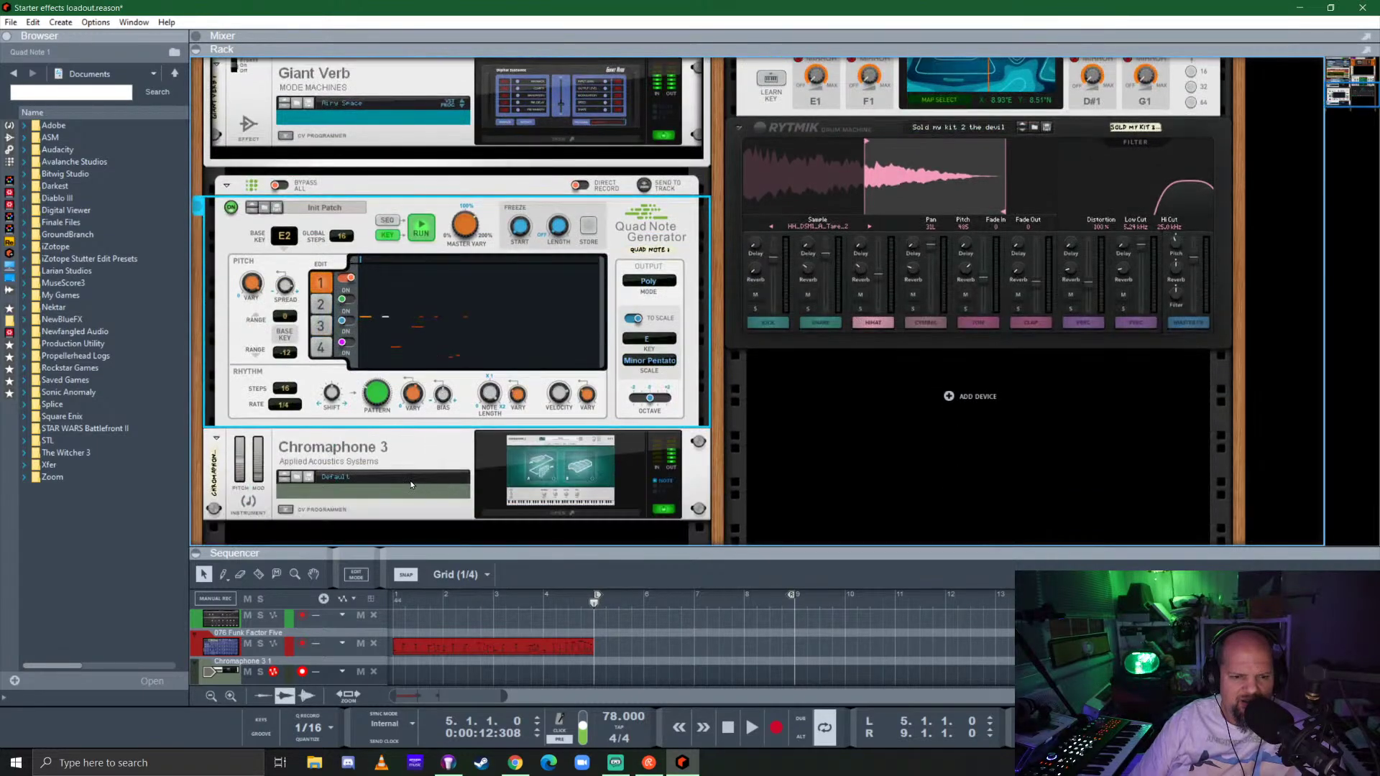
scroll(409, 479, "up", 2)
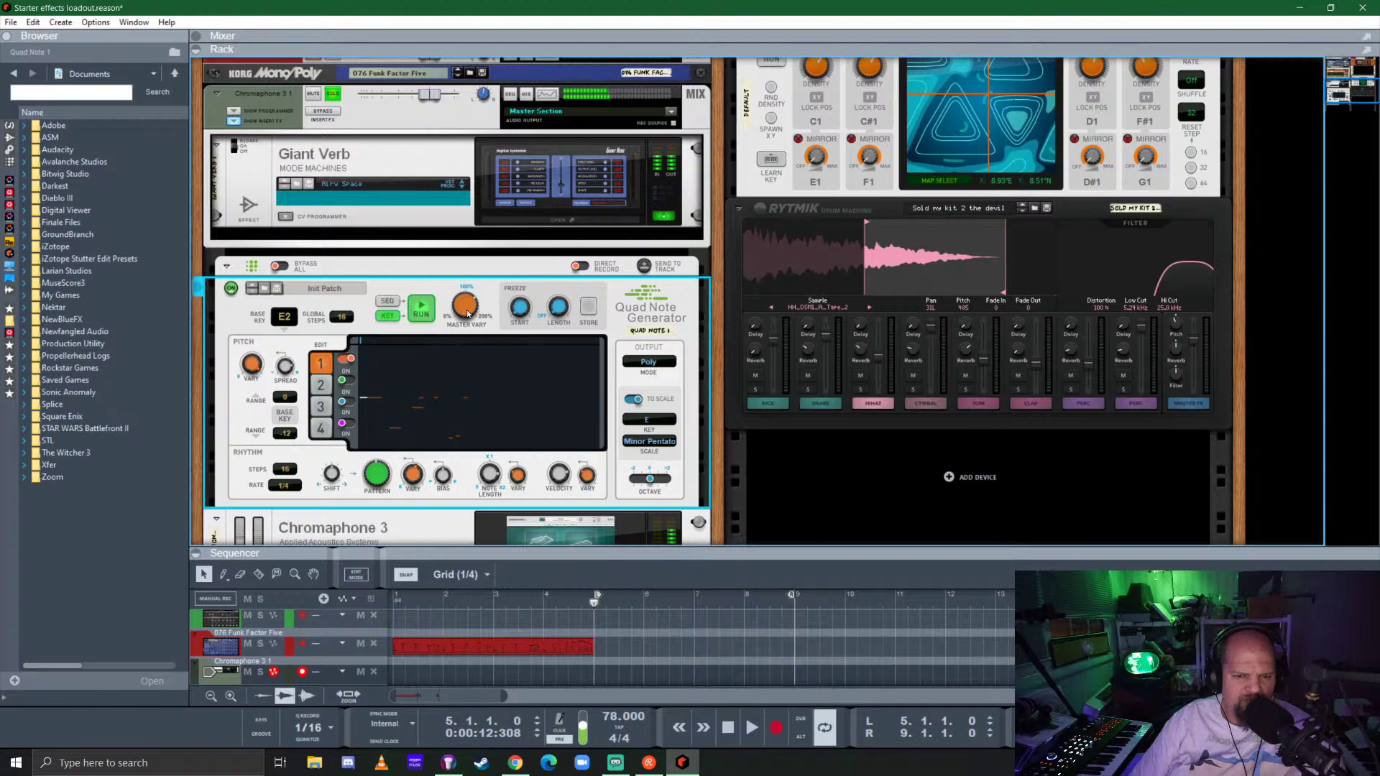
mouse_move(467, 314)
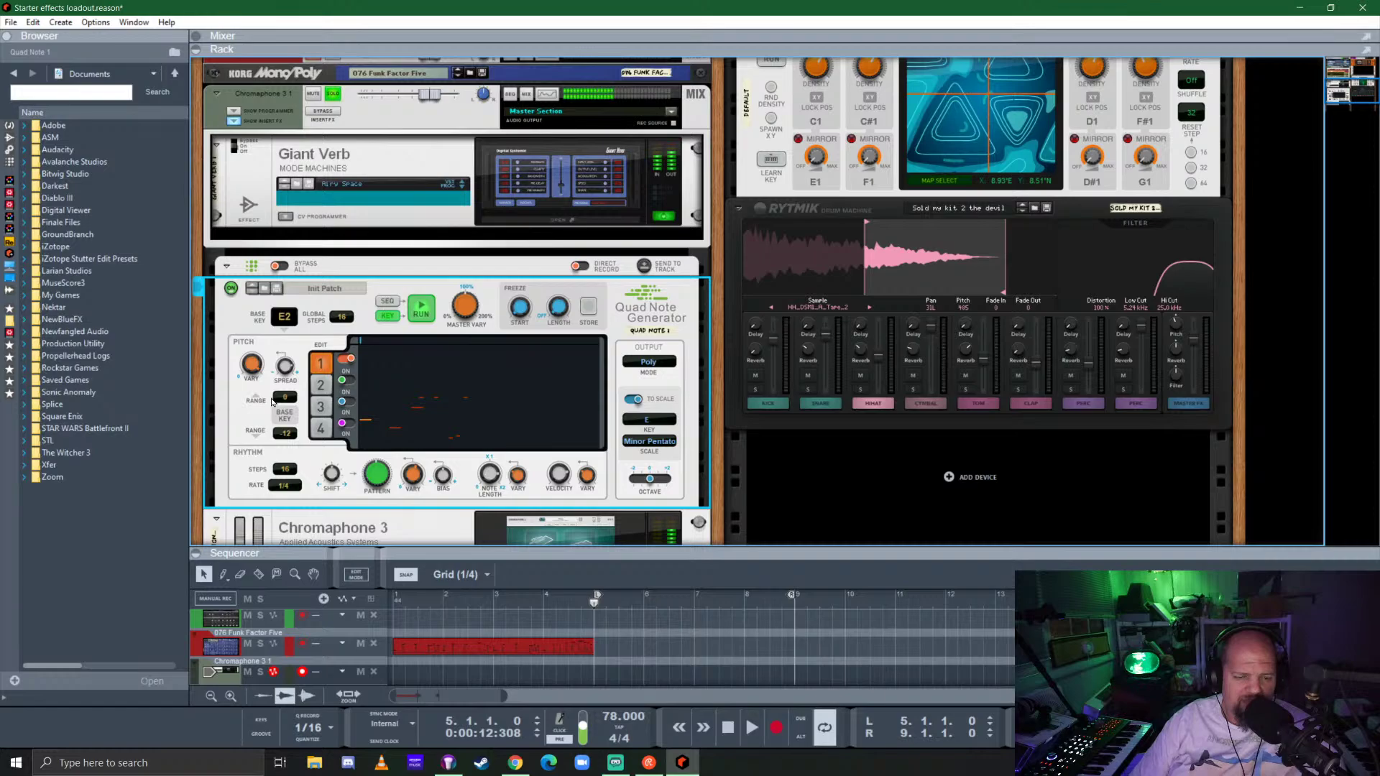
left_click(321, 387)
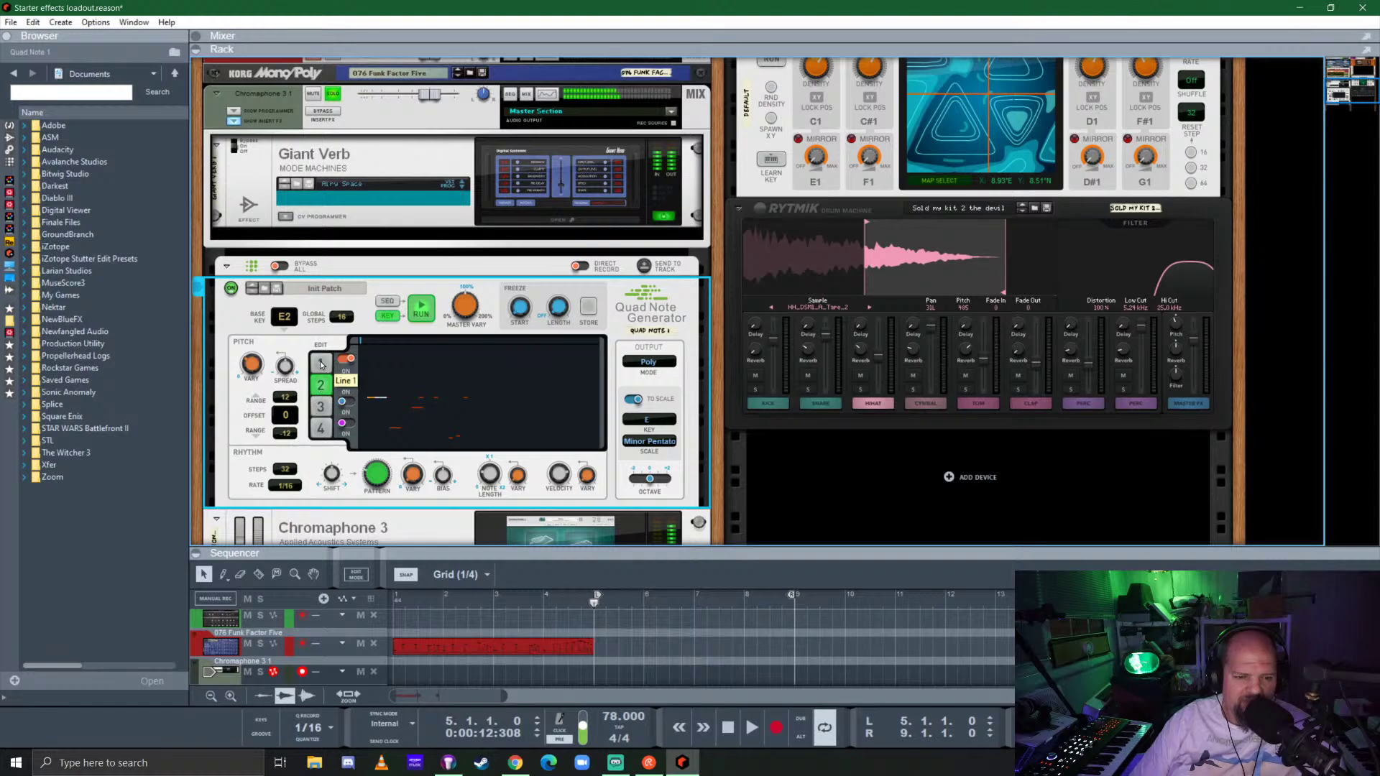
left_click(321, 364)
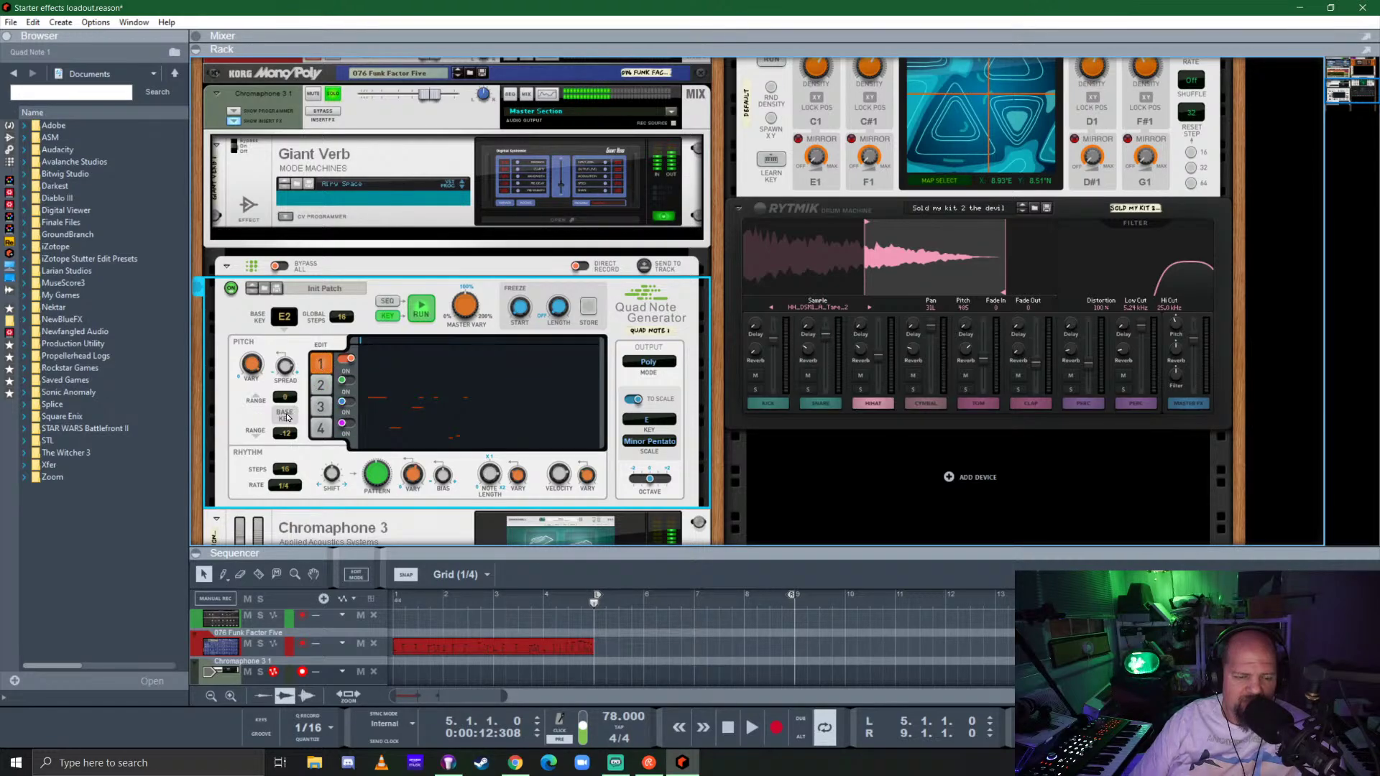
left_click_drag(286, 397, 312, 342)
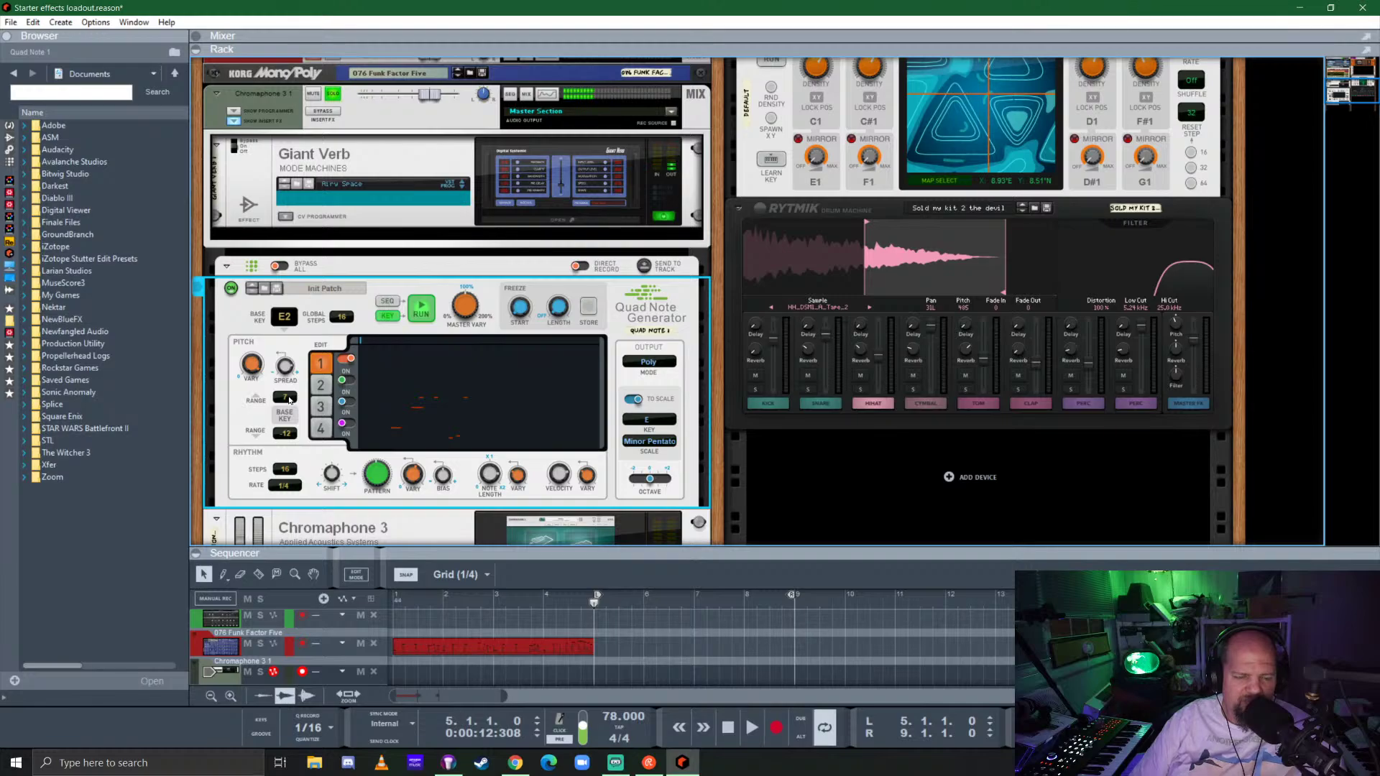
left_click_drag(297, 392, 296, 355)
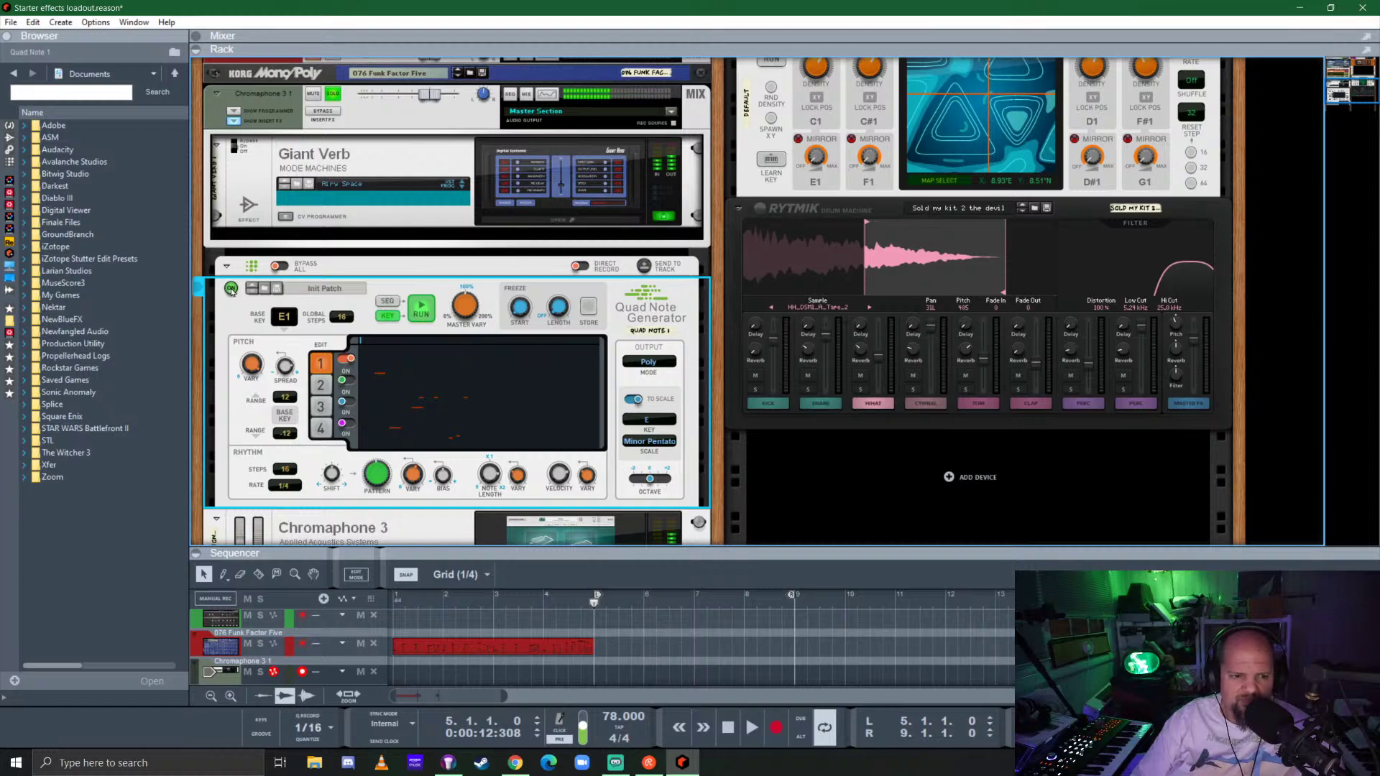
Hide the Chromaphone 3 channel's insert effects, and switch Quad Note Generator from key-triggered running to sequencer-synced running.
left_click(234, 121)
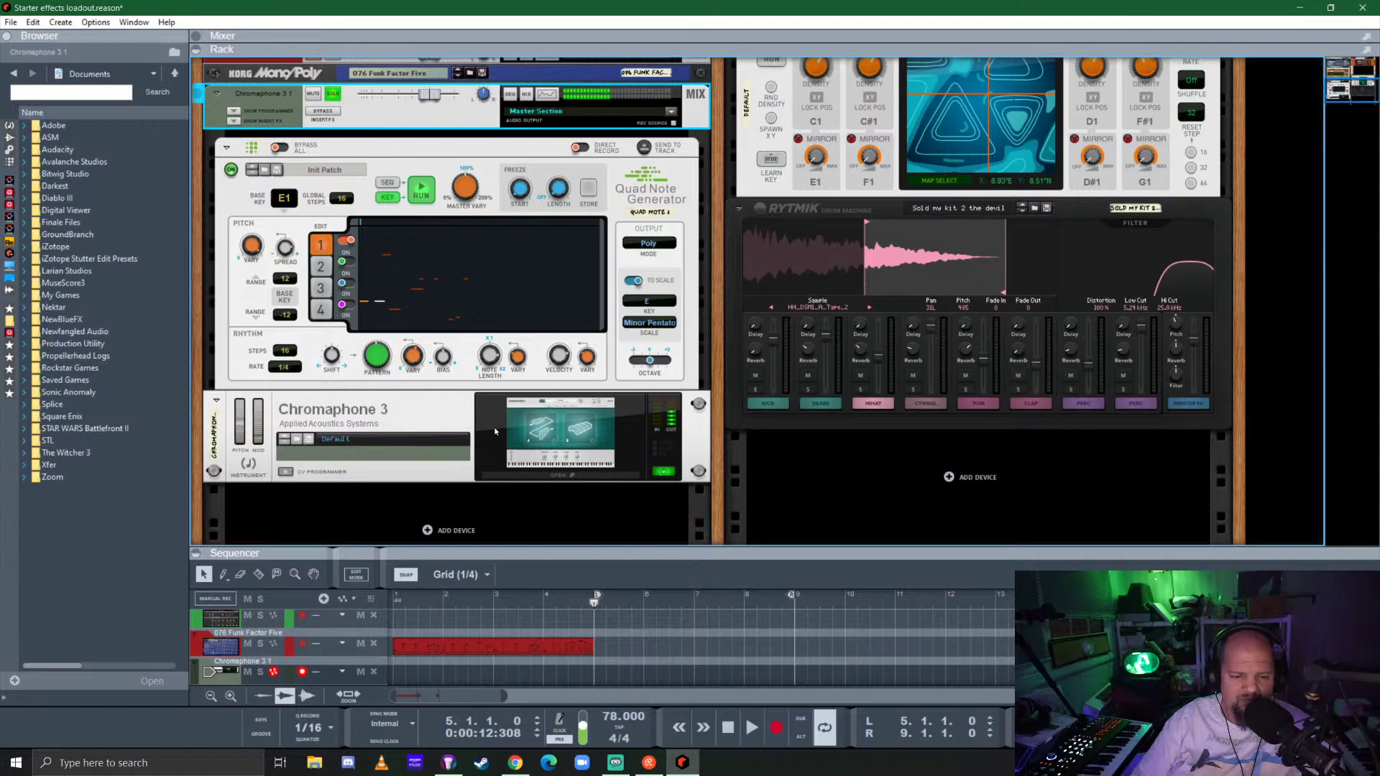
left_click(419, 193)
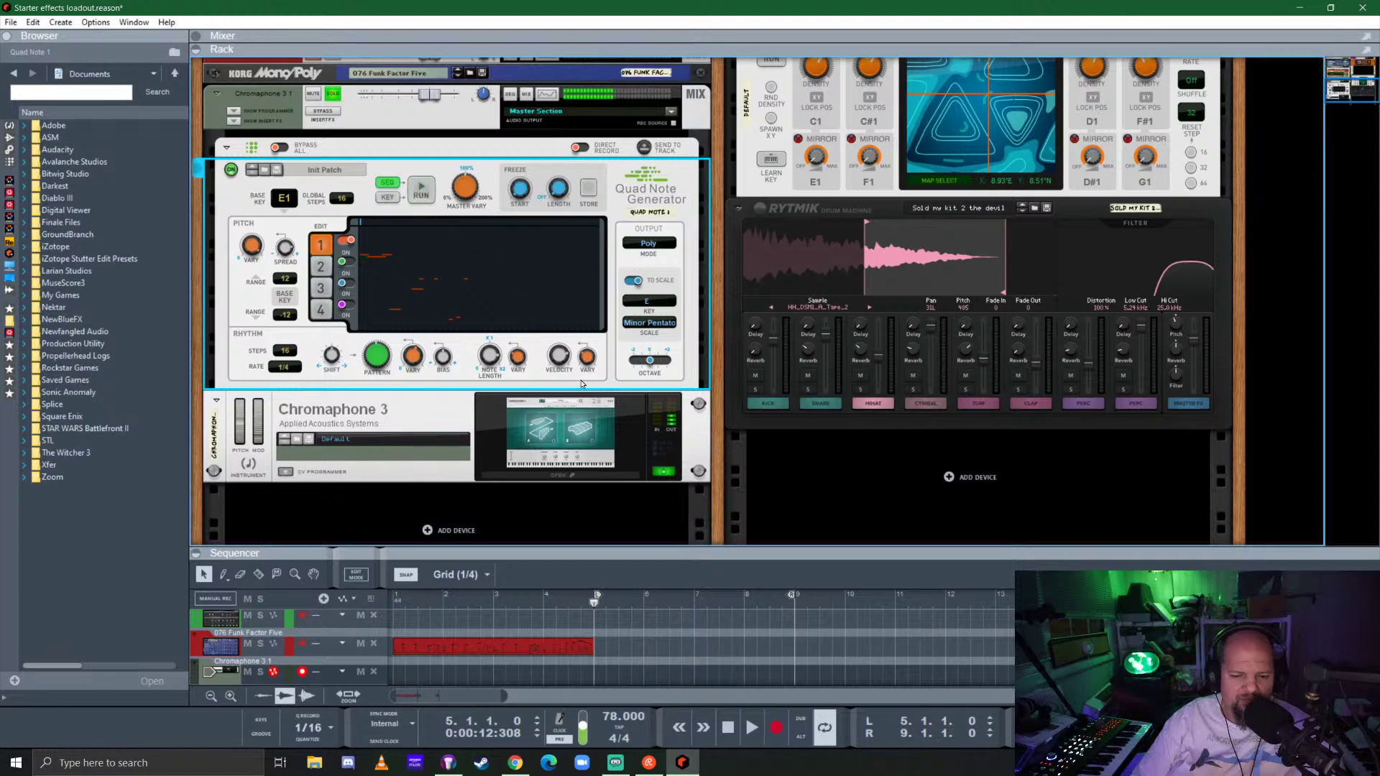
Start sequencer playback from bar 5, and take the Chromaphone 3 channel out of solo to hear the whole mix.
left_click(594, 607)
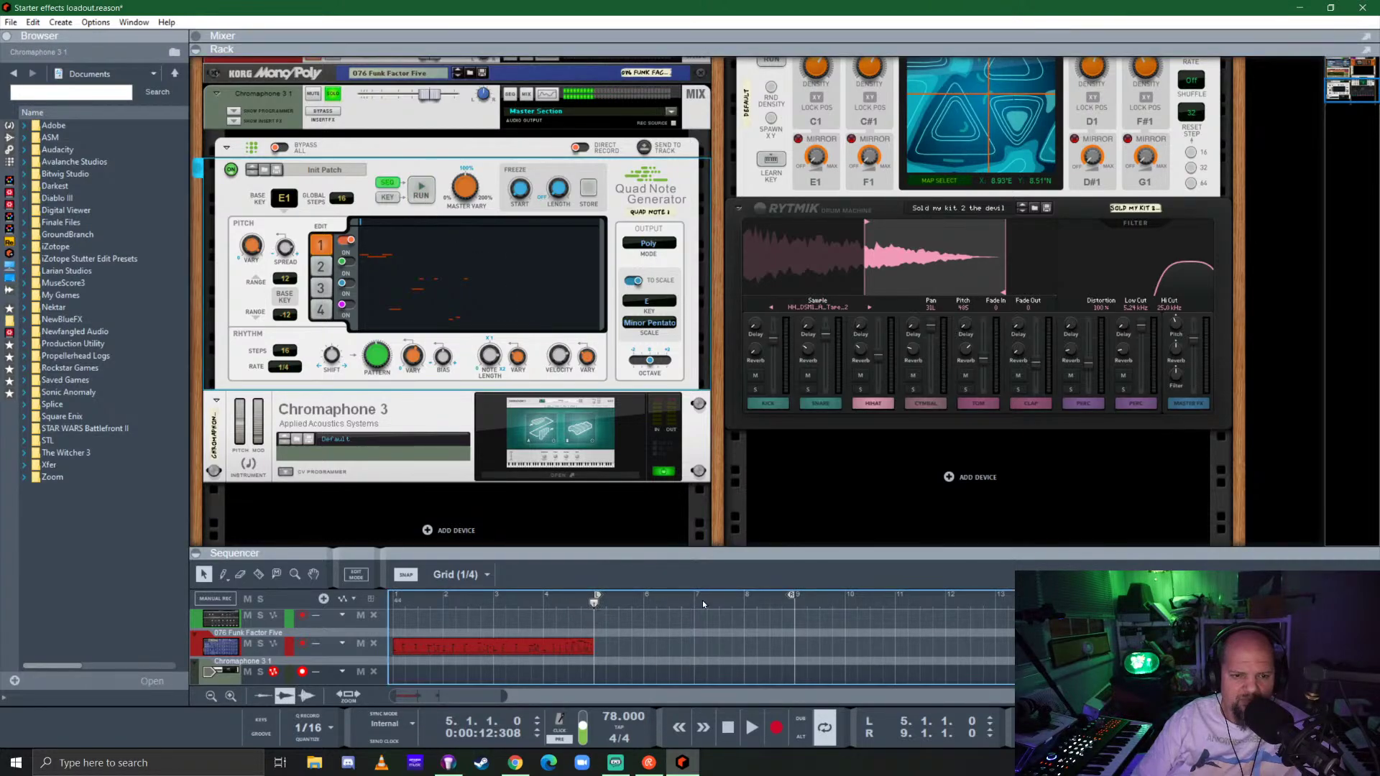
key("space")
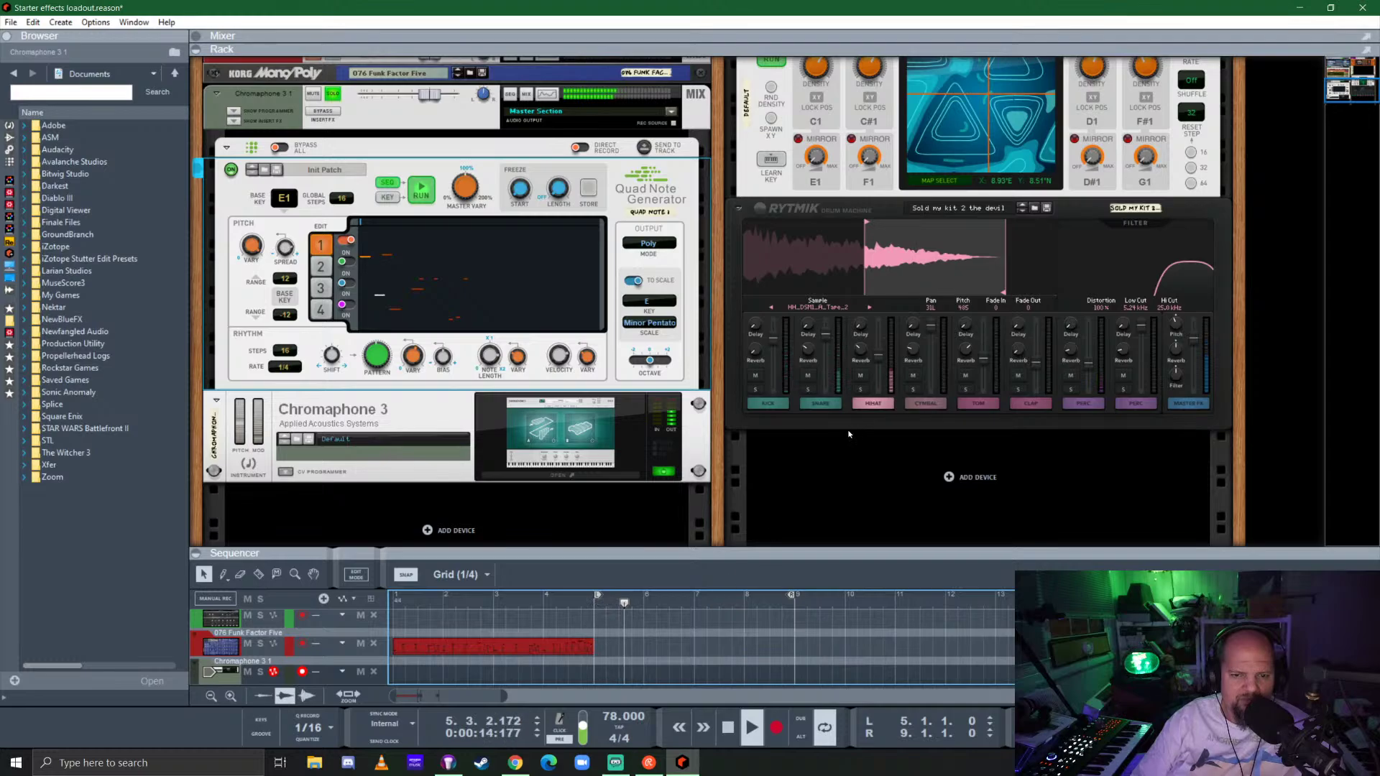
left_click(752, 495)
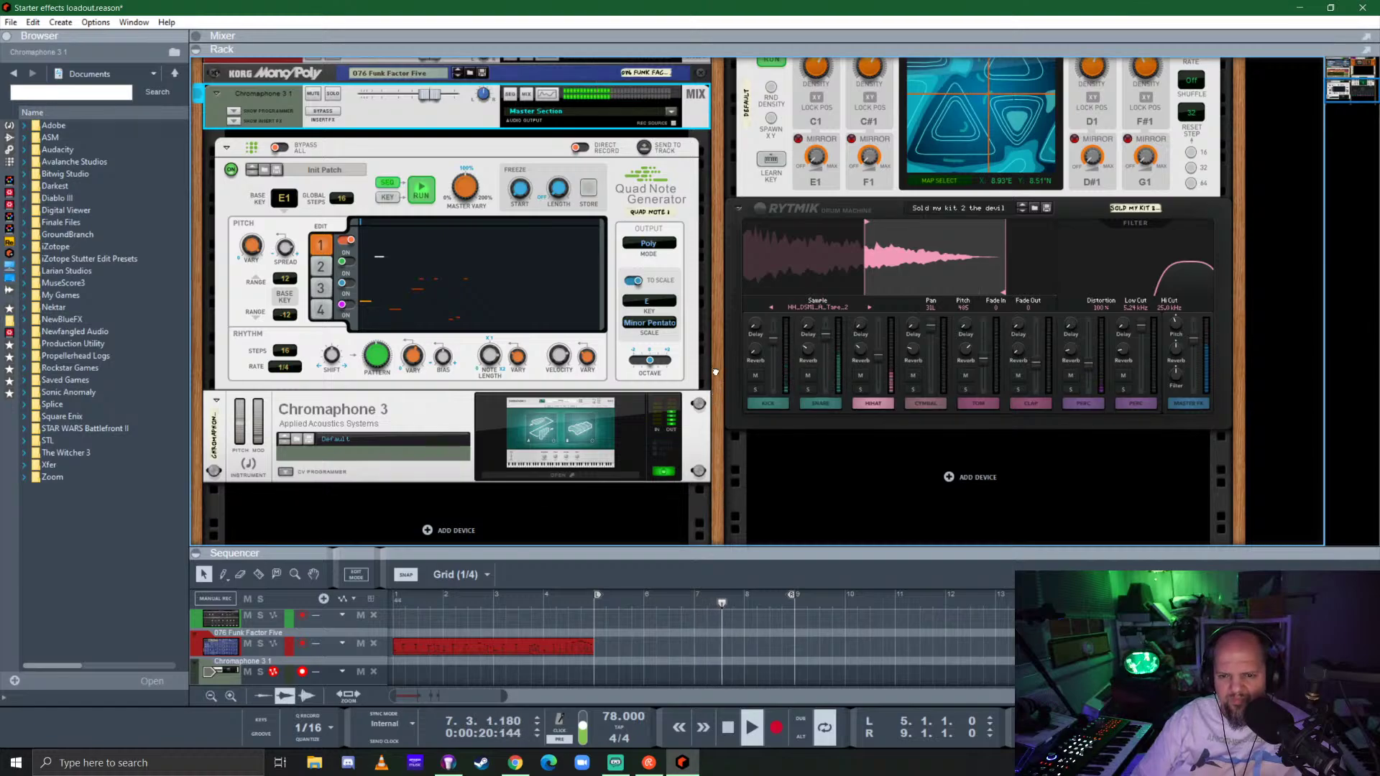
Step Rytmik forward through its patches past Techno kit to Tight Kit while the track plays.
scroll(715, 372, "up", 3)
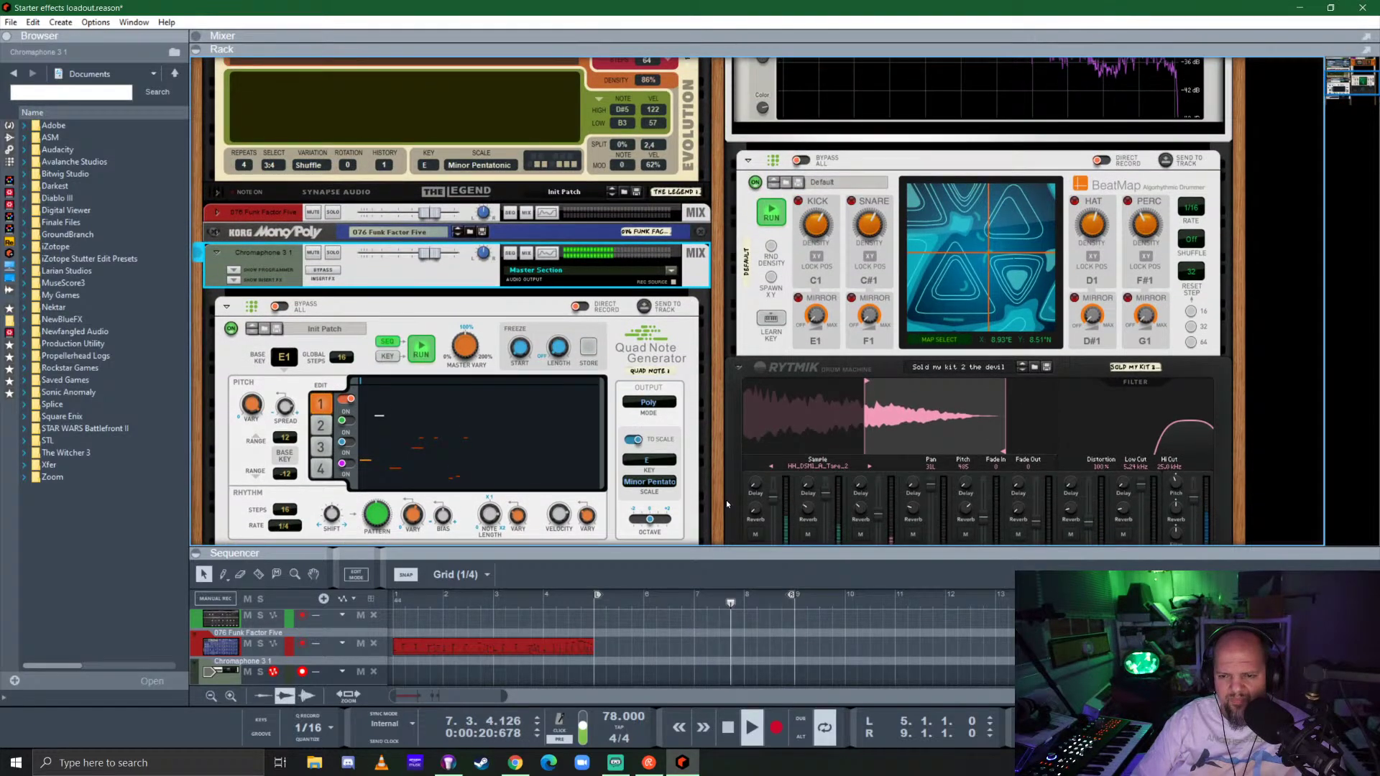
left_click(1024, 372)
left_click(1023, 373)
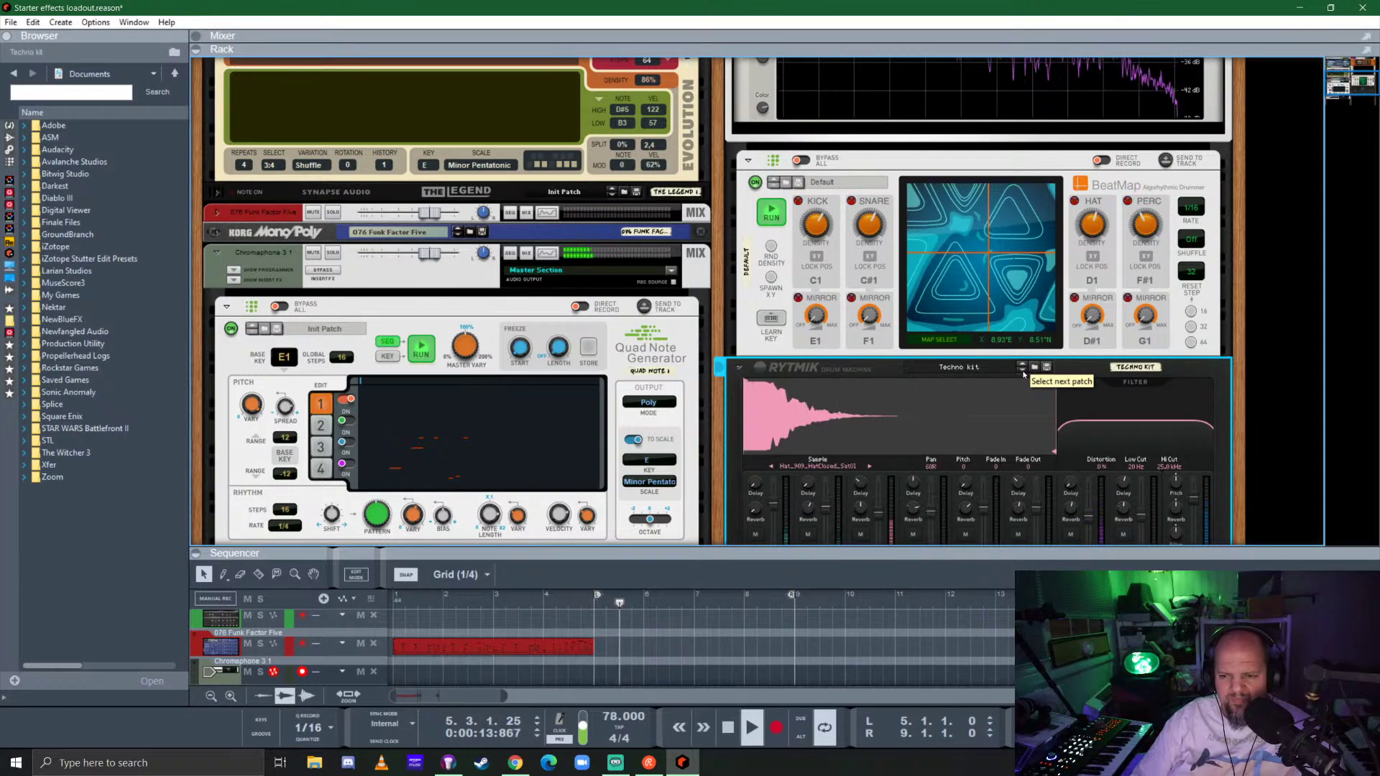
left_click(1023, 373)
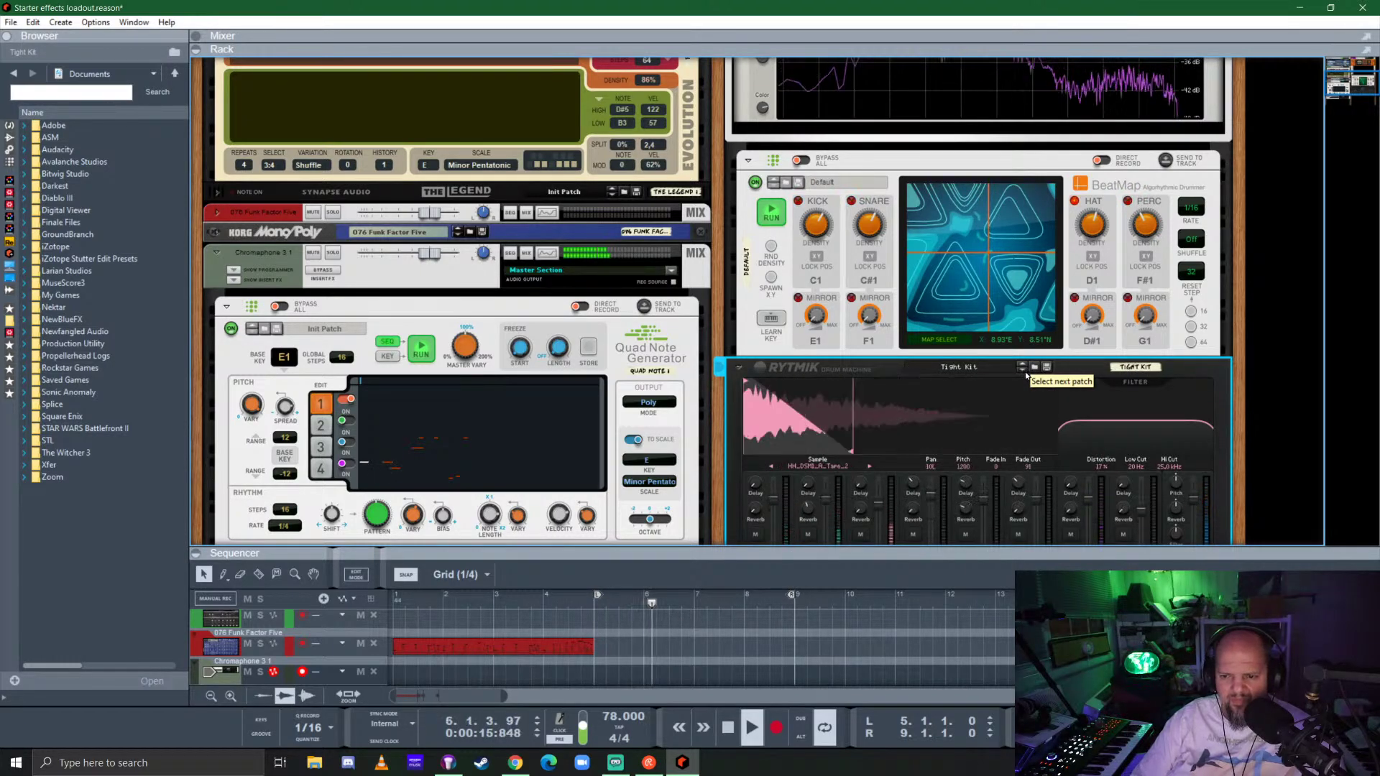
Audition the Rytmik drum machine's next patches during playback and settle on the Chillwave kit.
left_click(1023, 373)
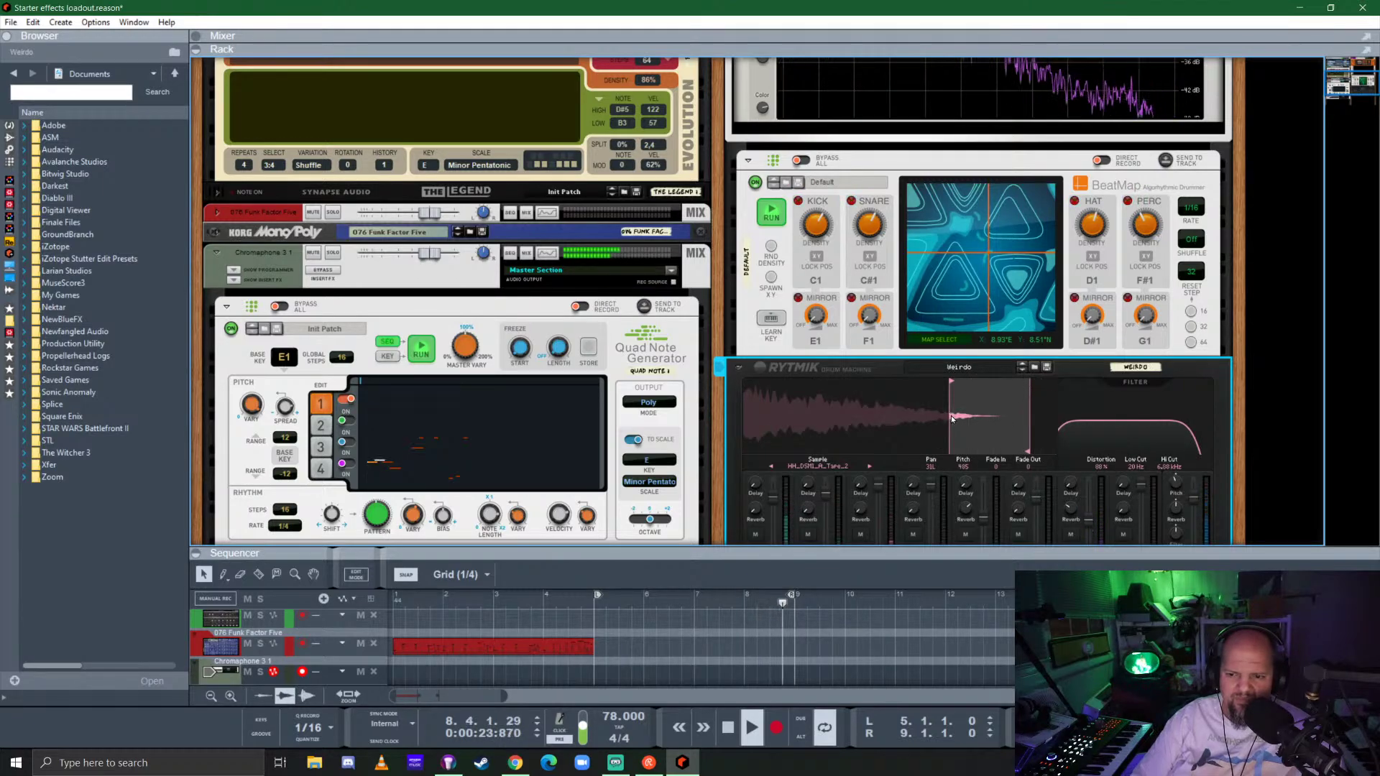
mouse_move(946, 383)
left_mouse_down()
mouse_move(903, 382)
mouse_move(939, 382)
left_mouse_up()
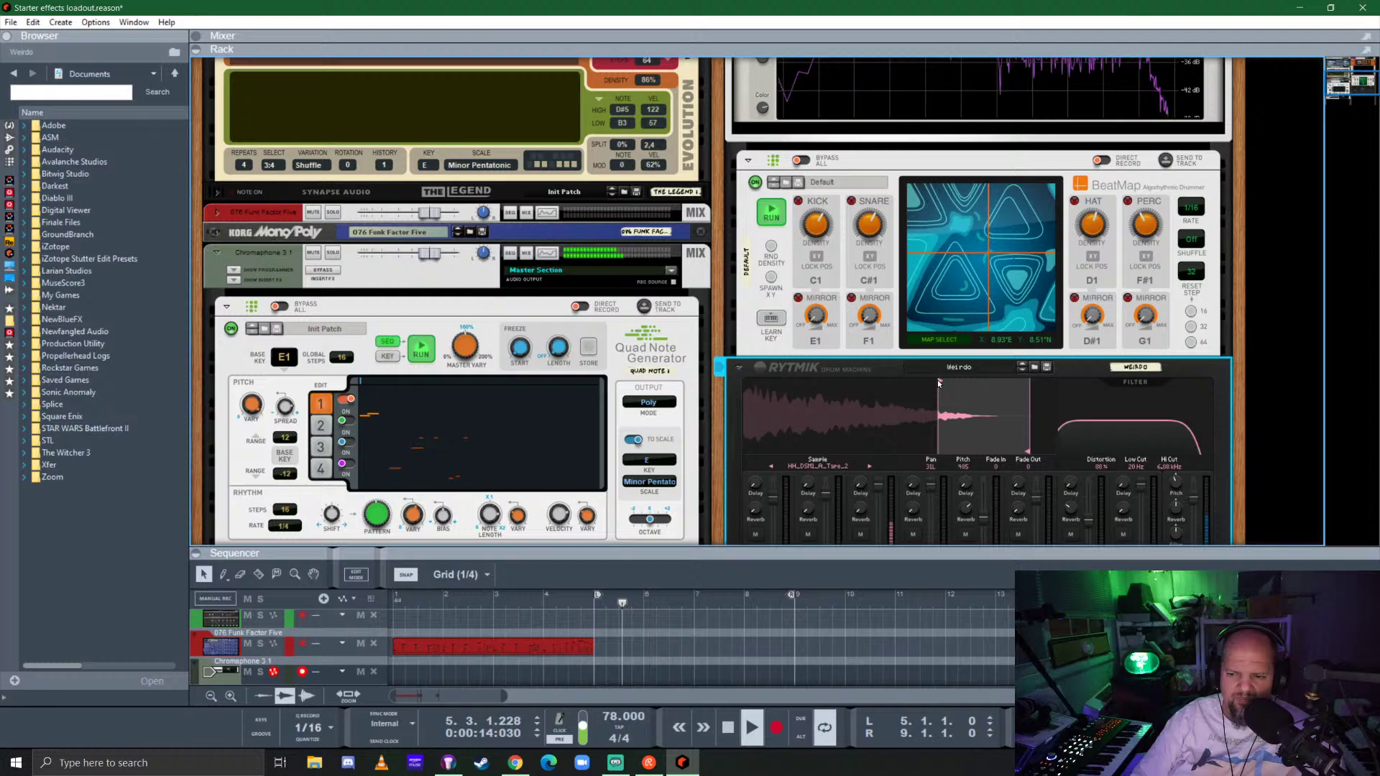
left_click(1024, 370)
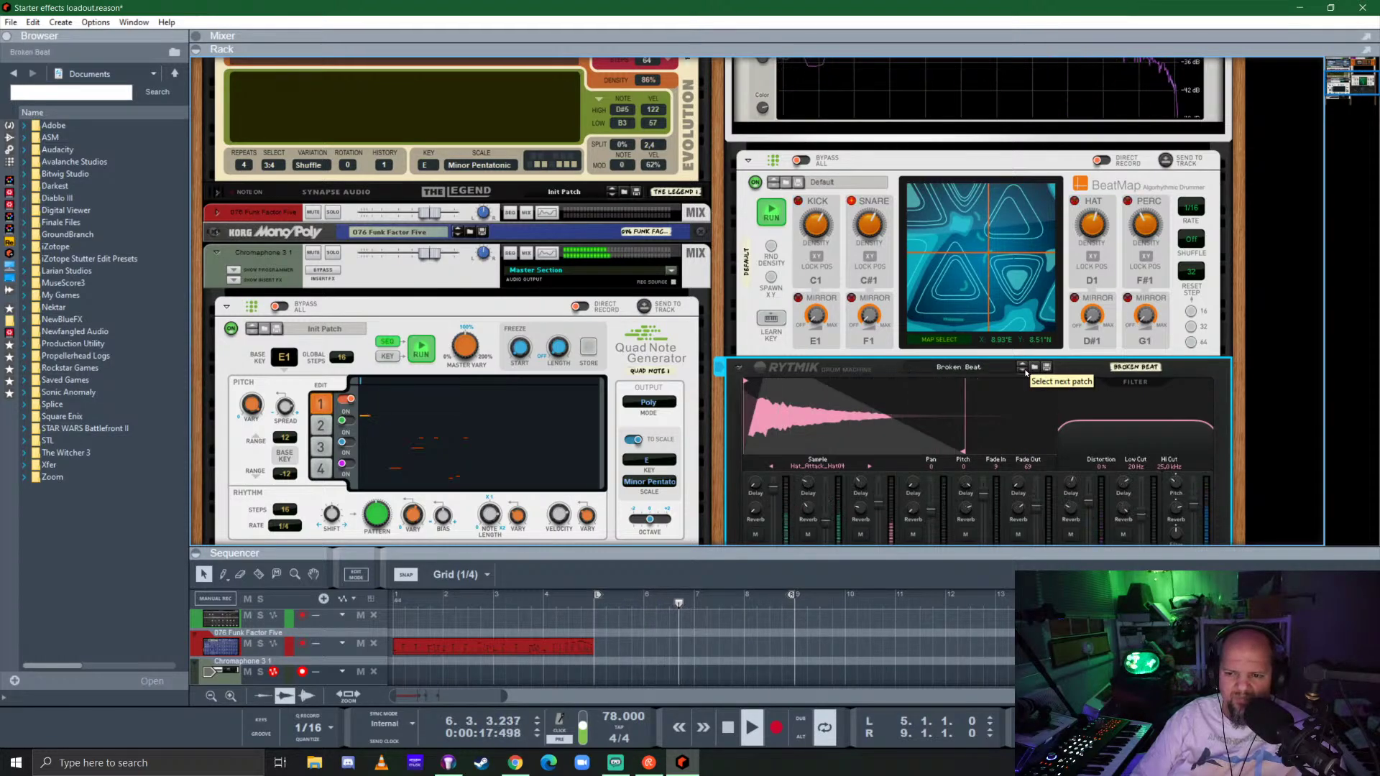
left_click(1023, 370)
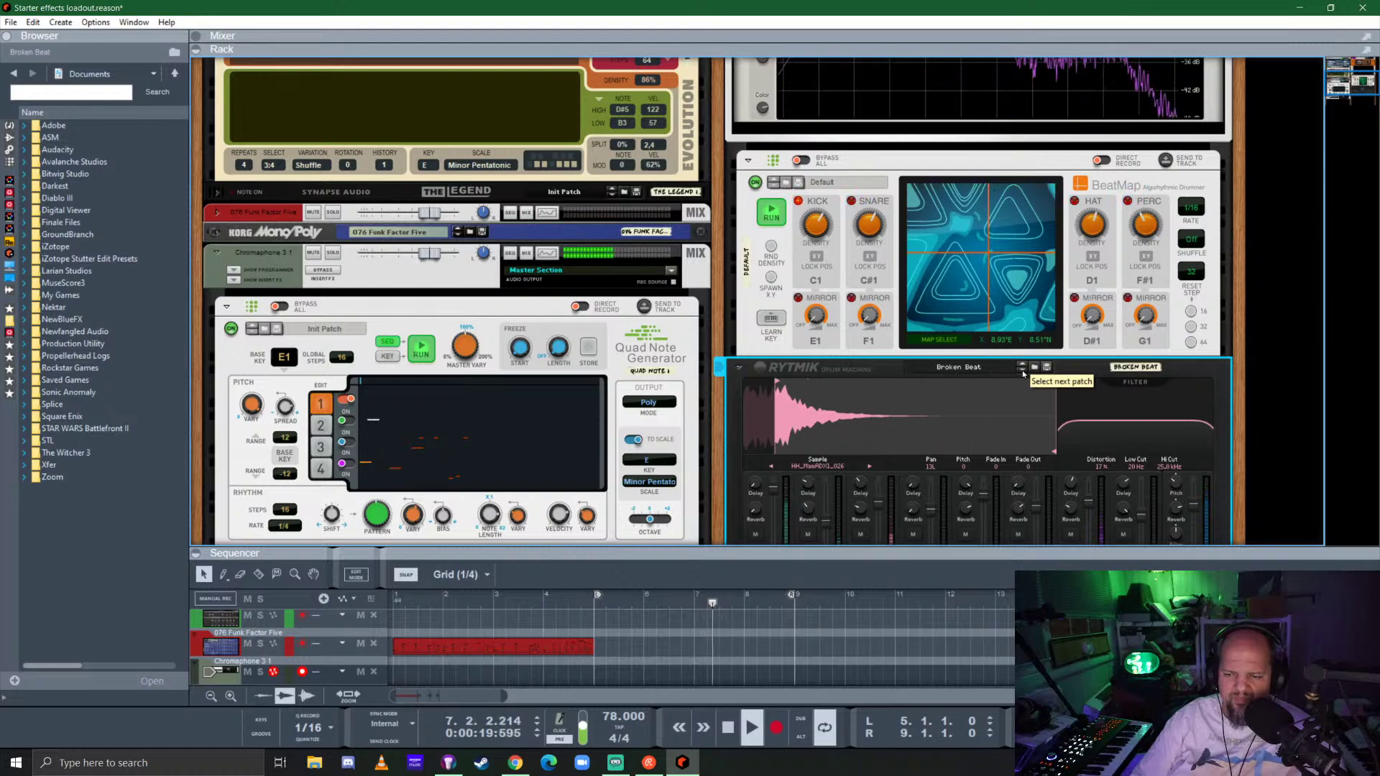
left_click(1024, 370)
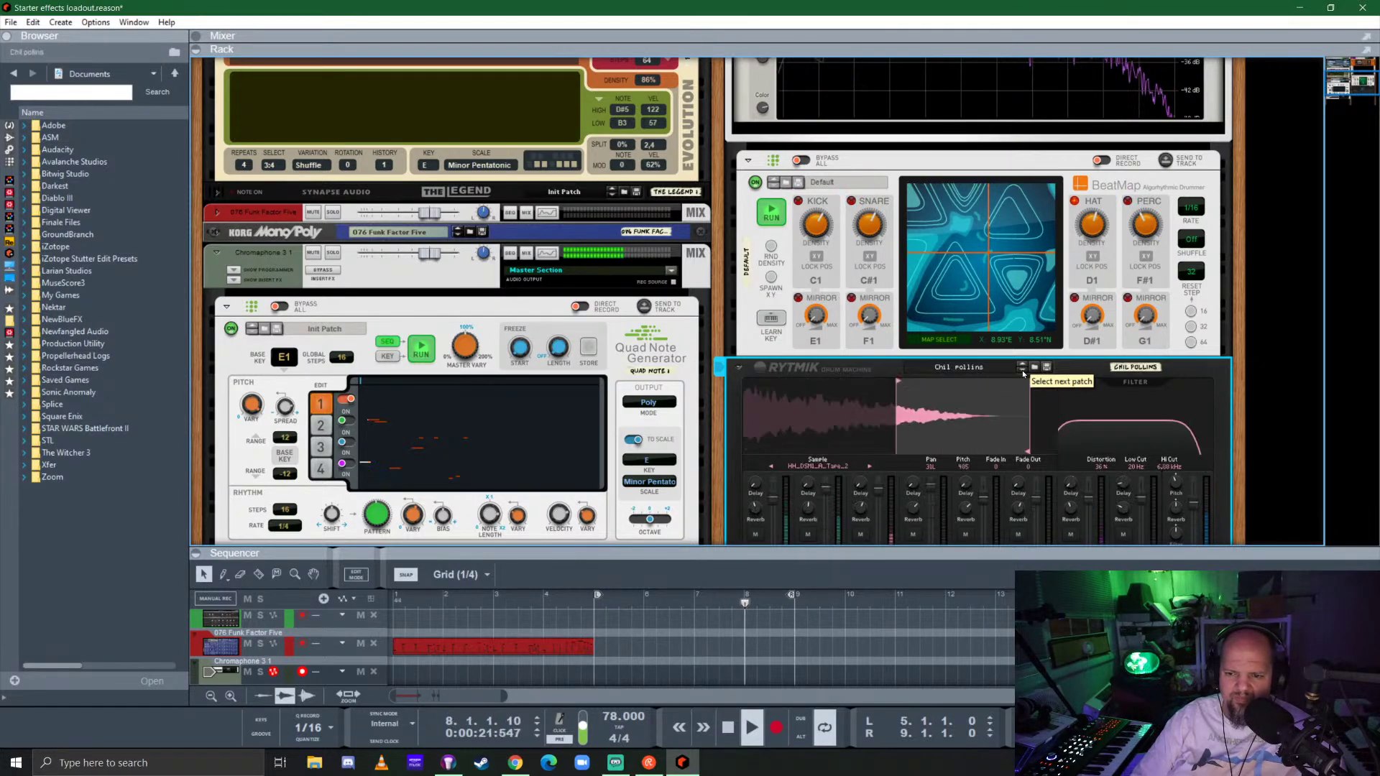
left_click(1024, 370)
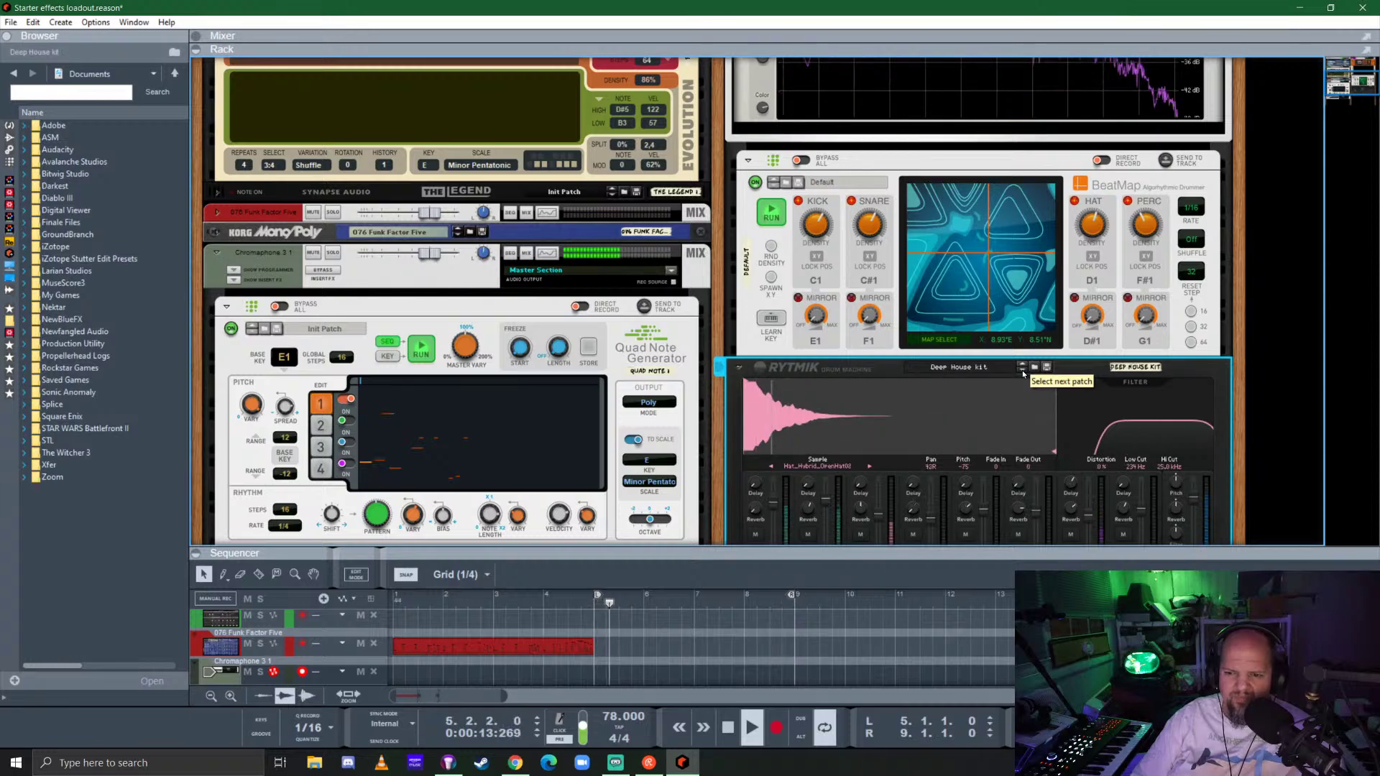
left_click(1021, 364)
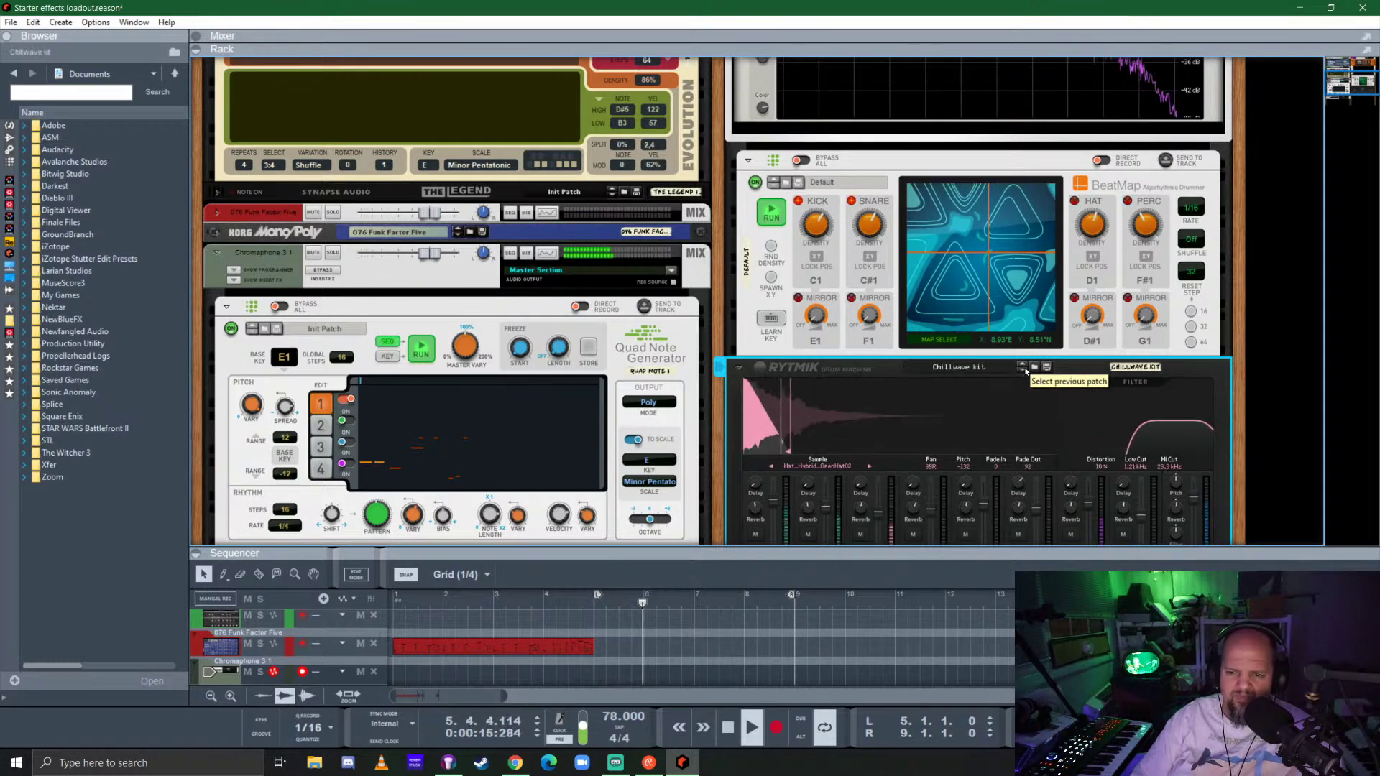
Enable FX send 2 on the Chillwave kit mixer channel and balance its fader at about 0.25 dB.
scroll(1093, 407, "up", 4)
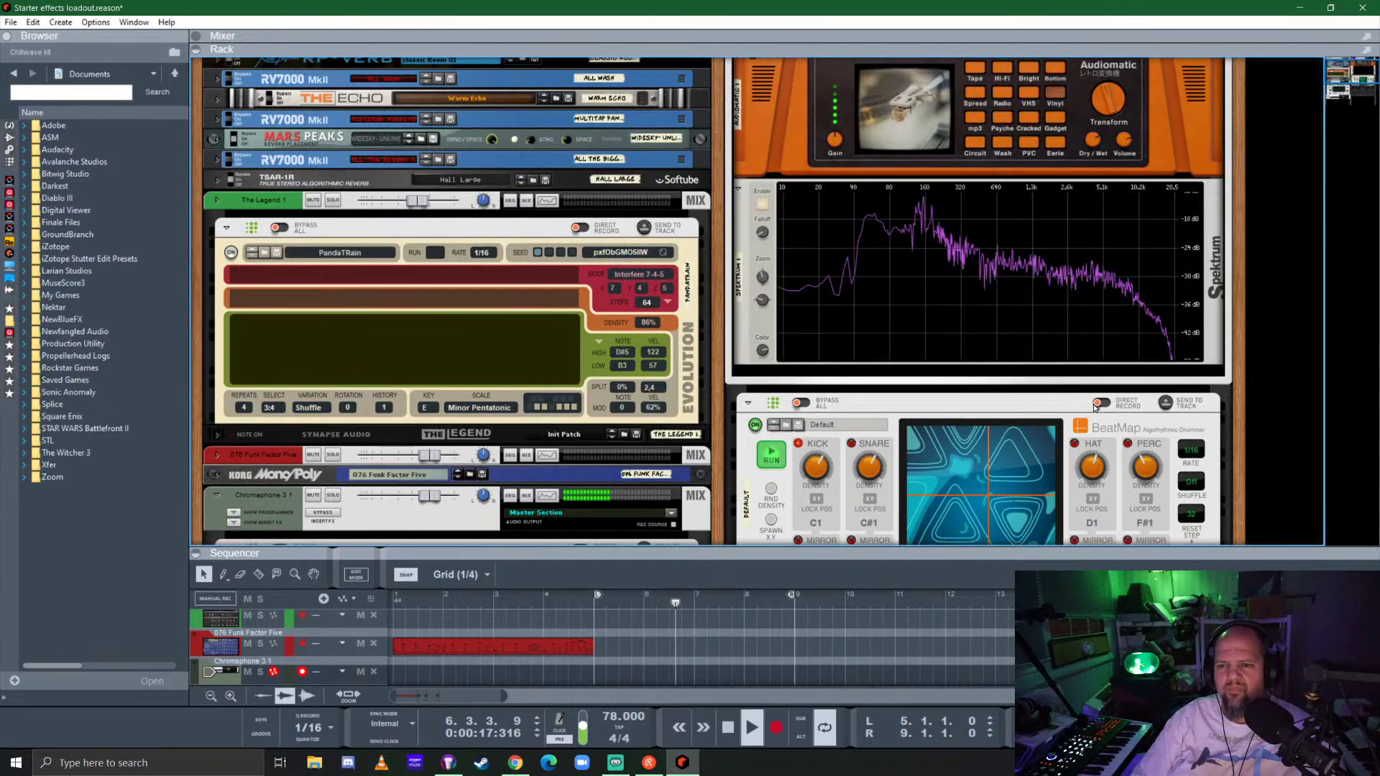
scroll(1079, 350, "up", 1)
left_click_drag(963, 68, 956, 72)
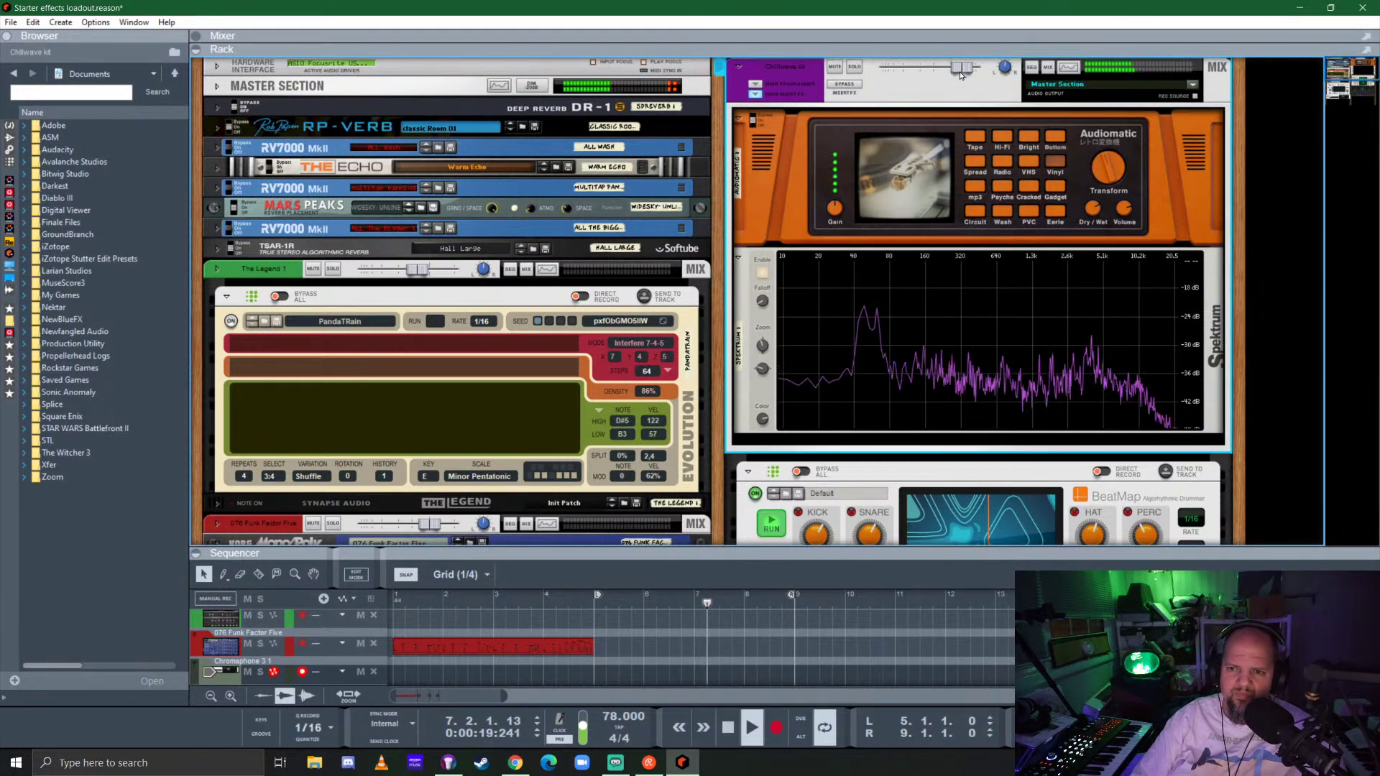
key("F5")
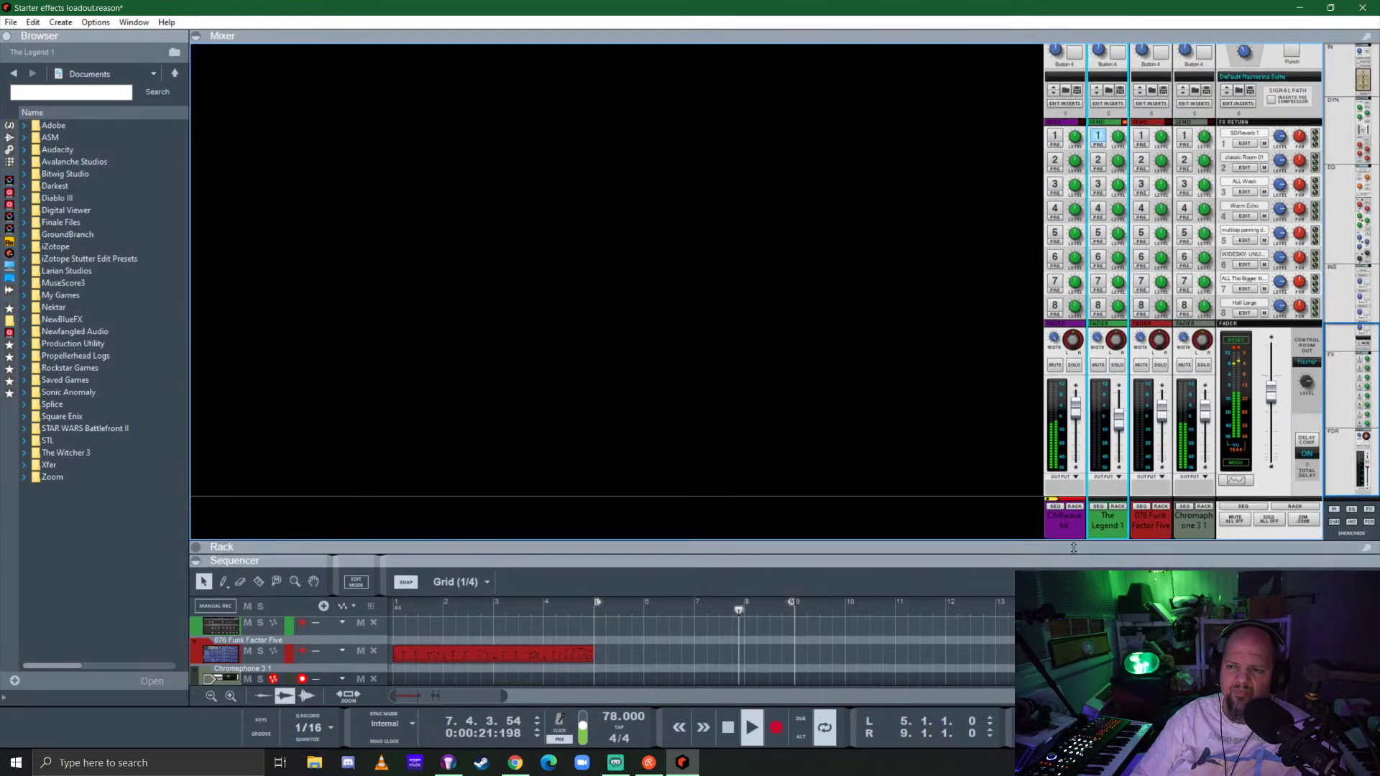
left_click(1056, 166)
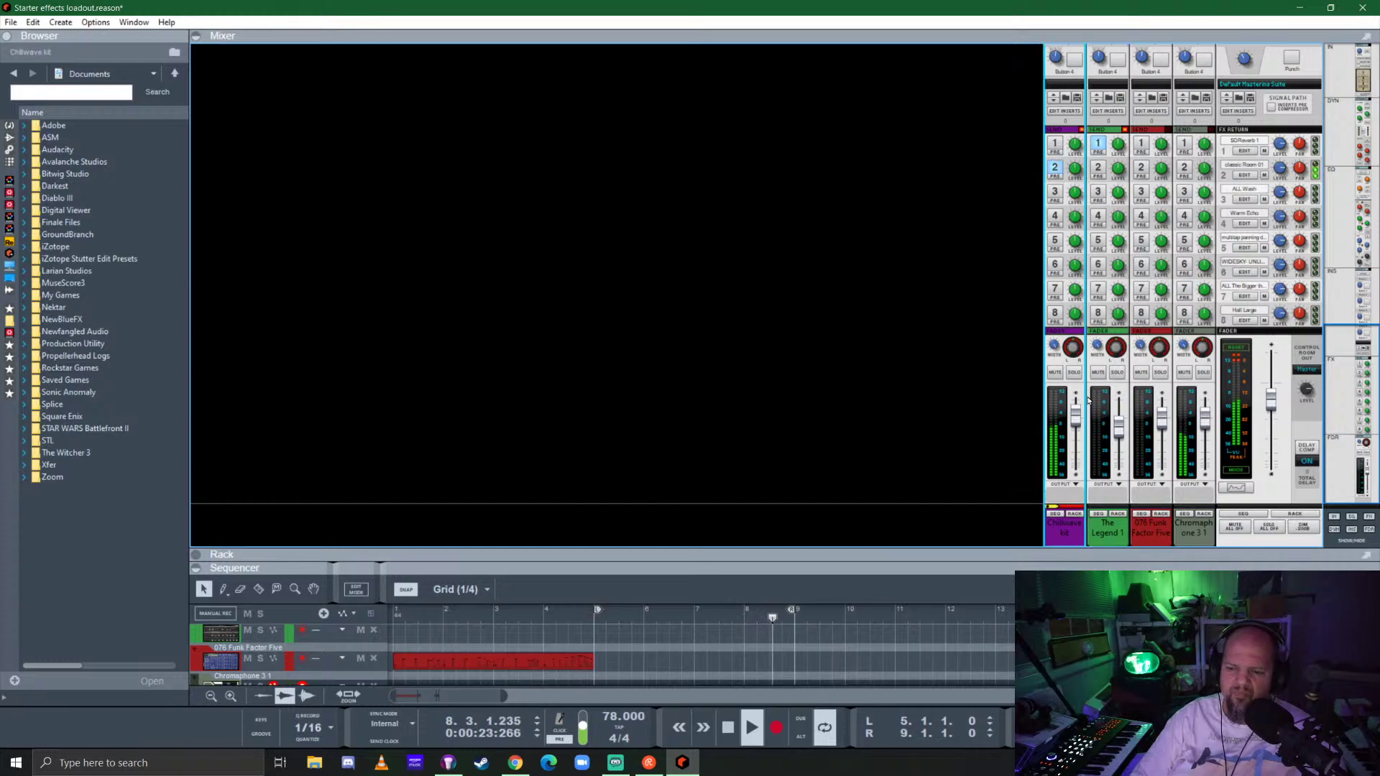
left_click_drag(1076, 426, 1076, 427)
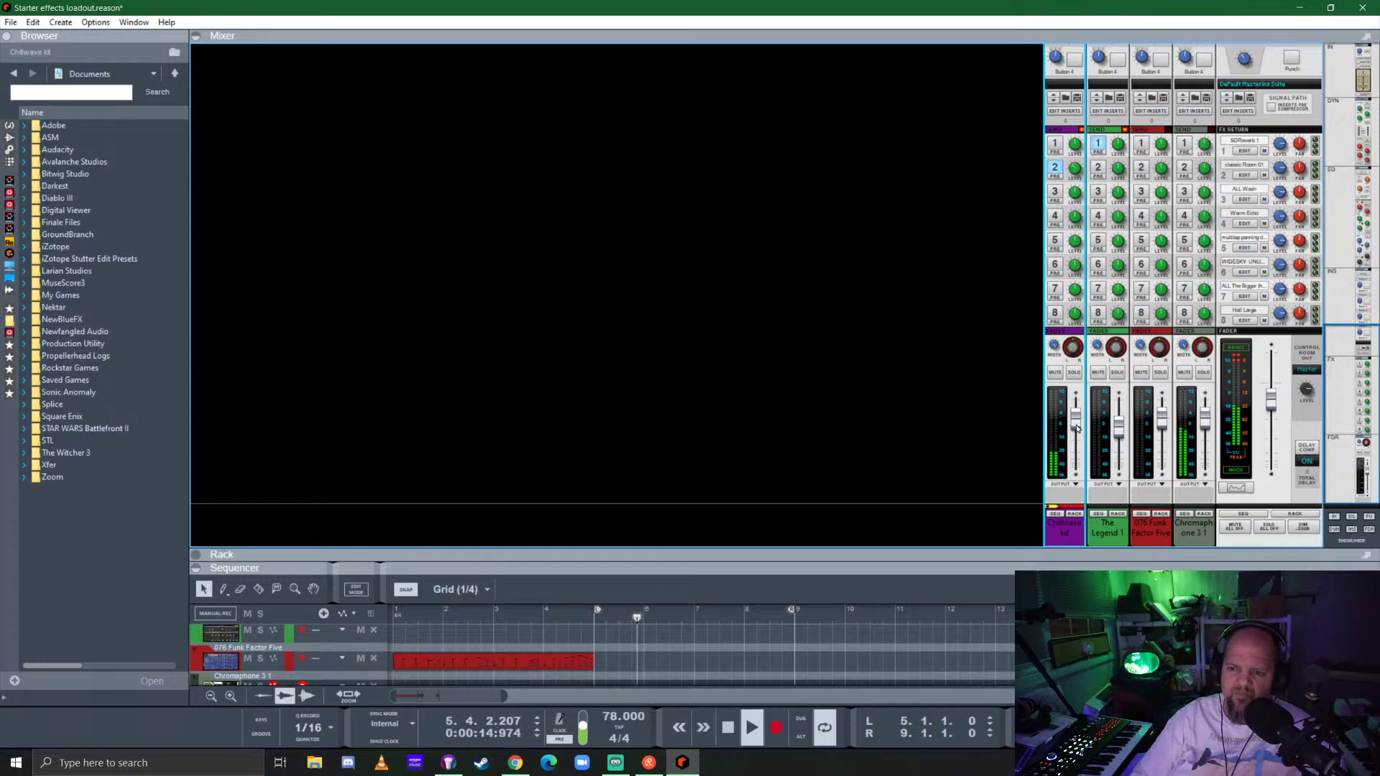
left_click_drag(1078, 424, 1079, 416)
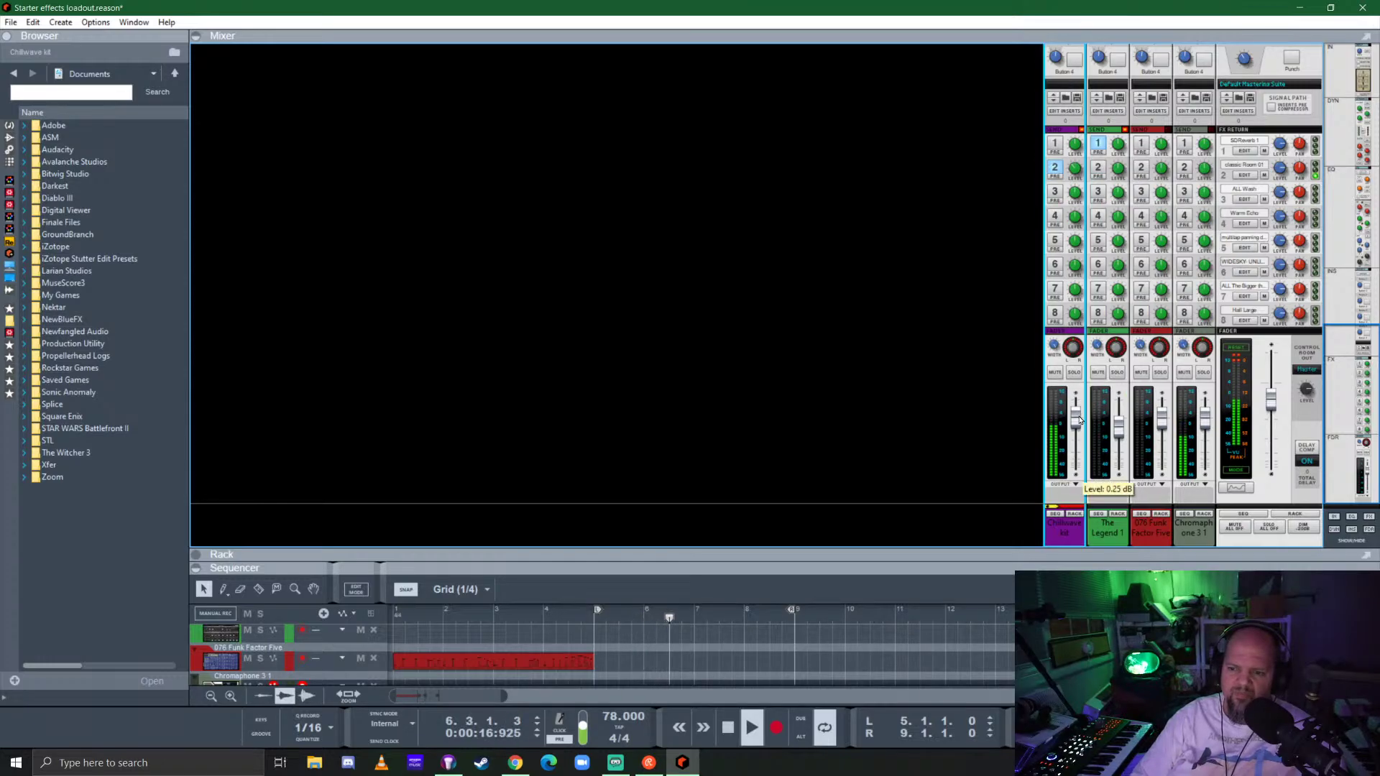
Generate a new seed in the PandaTRain Evolution player, switch the player on and start it running.
left_click_drag(993, 551, 994, 106)
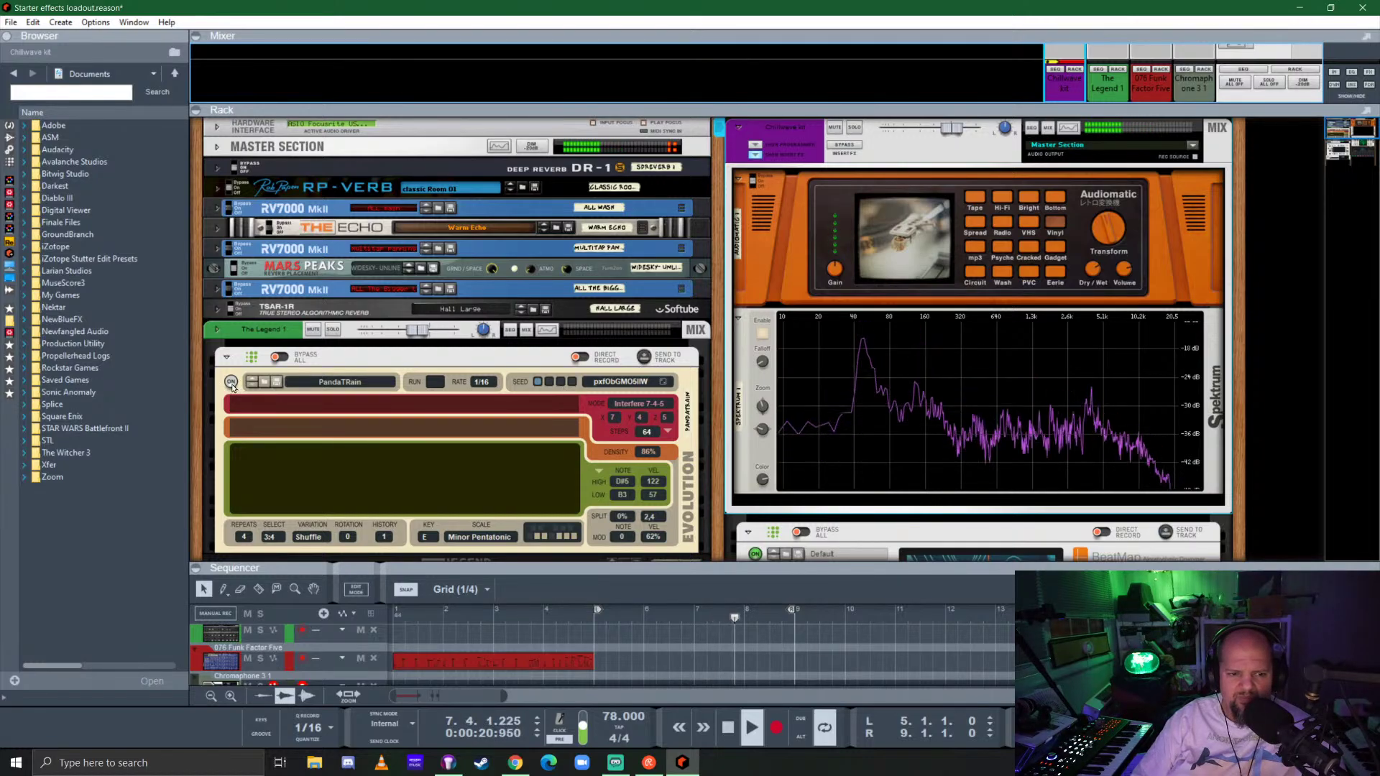
left_click(664, 382)
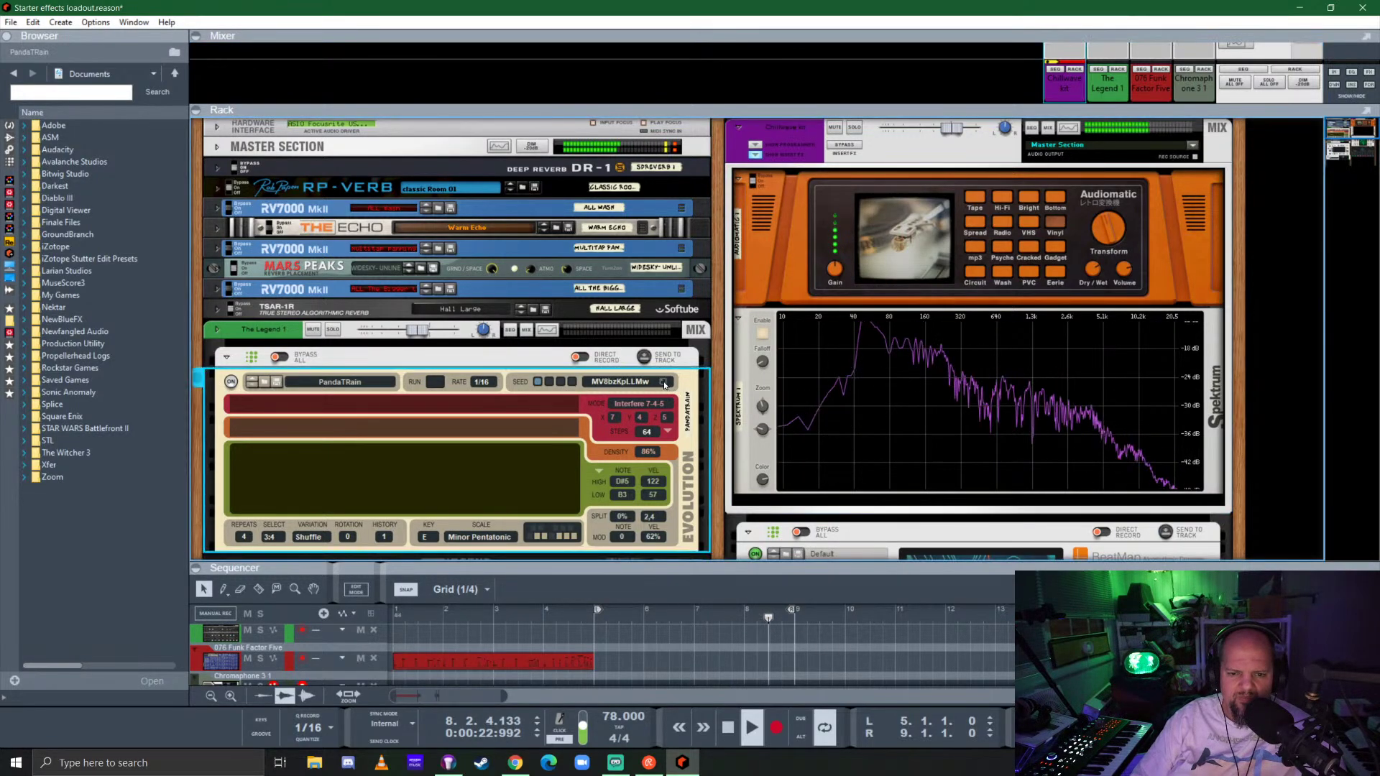
left_click(231, 383)
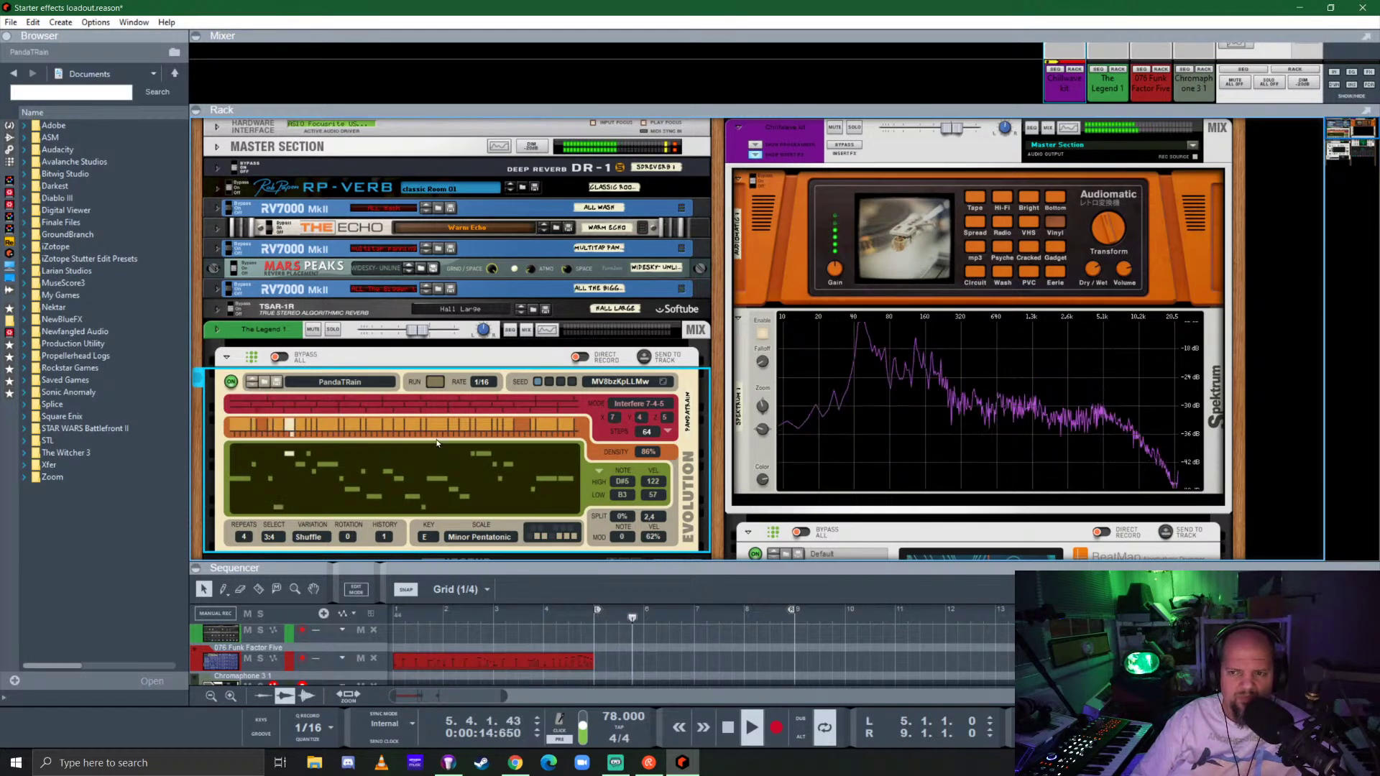
left_click(435, 382)
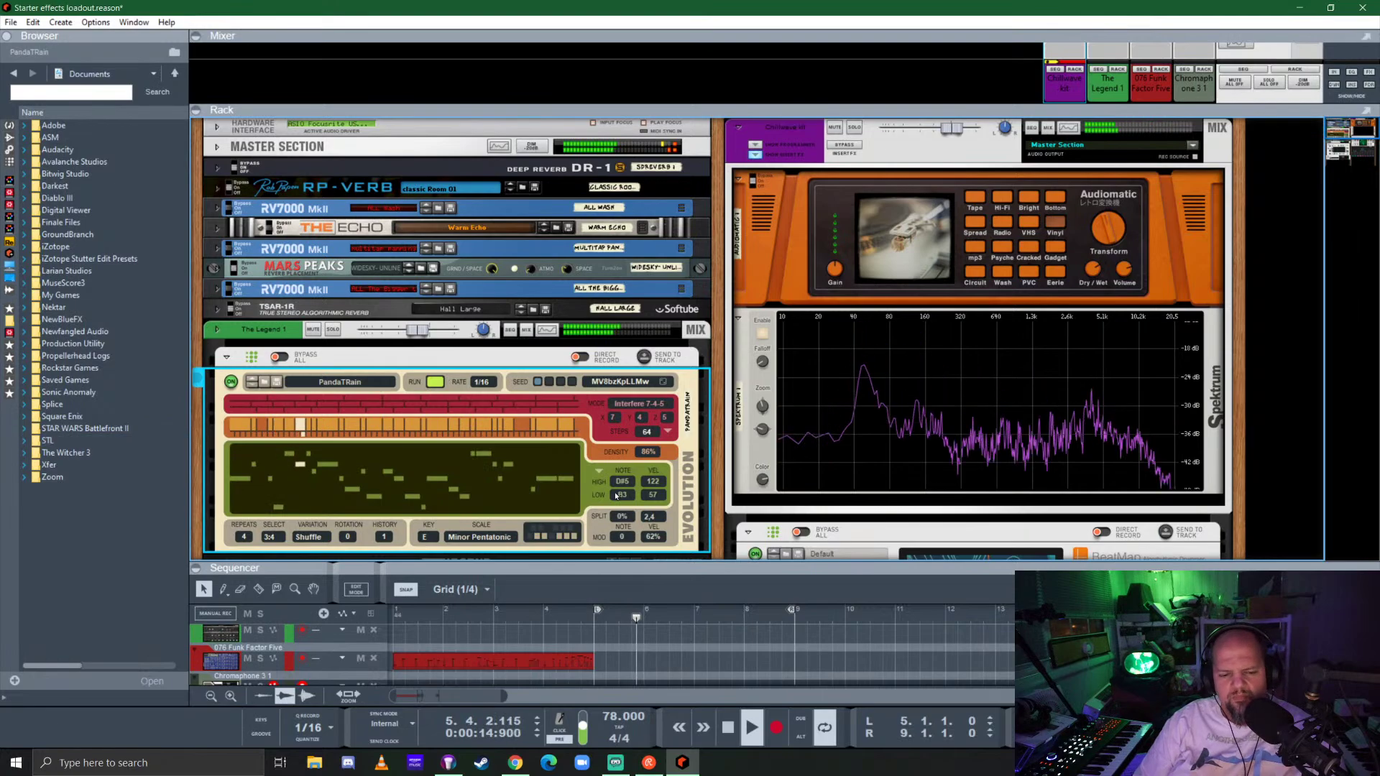
Set the sequencer's loop locators to span from bar 1 to bar 5.
left_click_drag(639, 568, 390, 464)
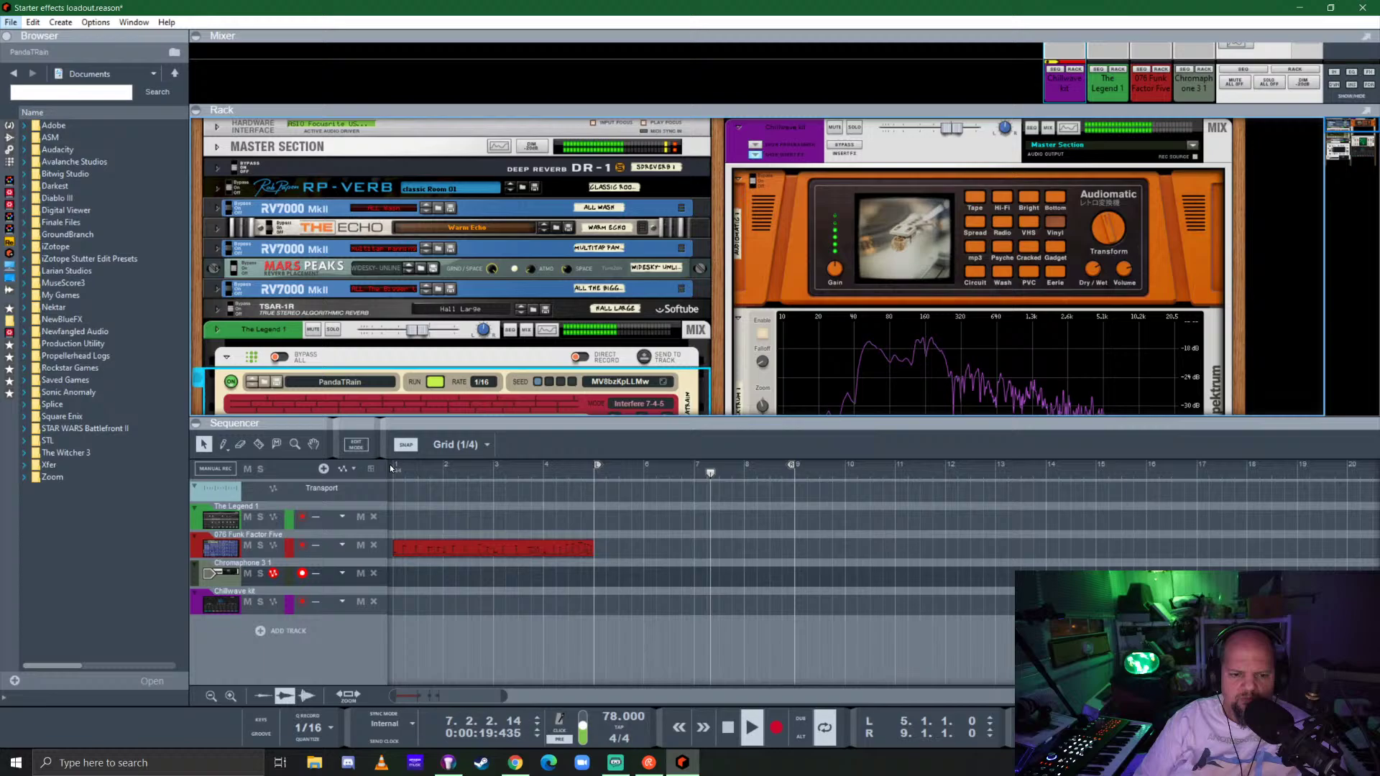
left_click(593, 470, "alt")
left_click_drag(788, 465, 789, 587)
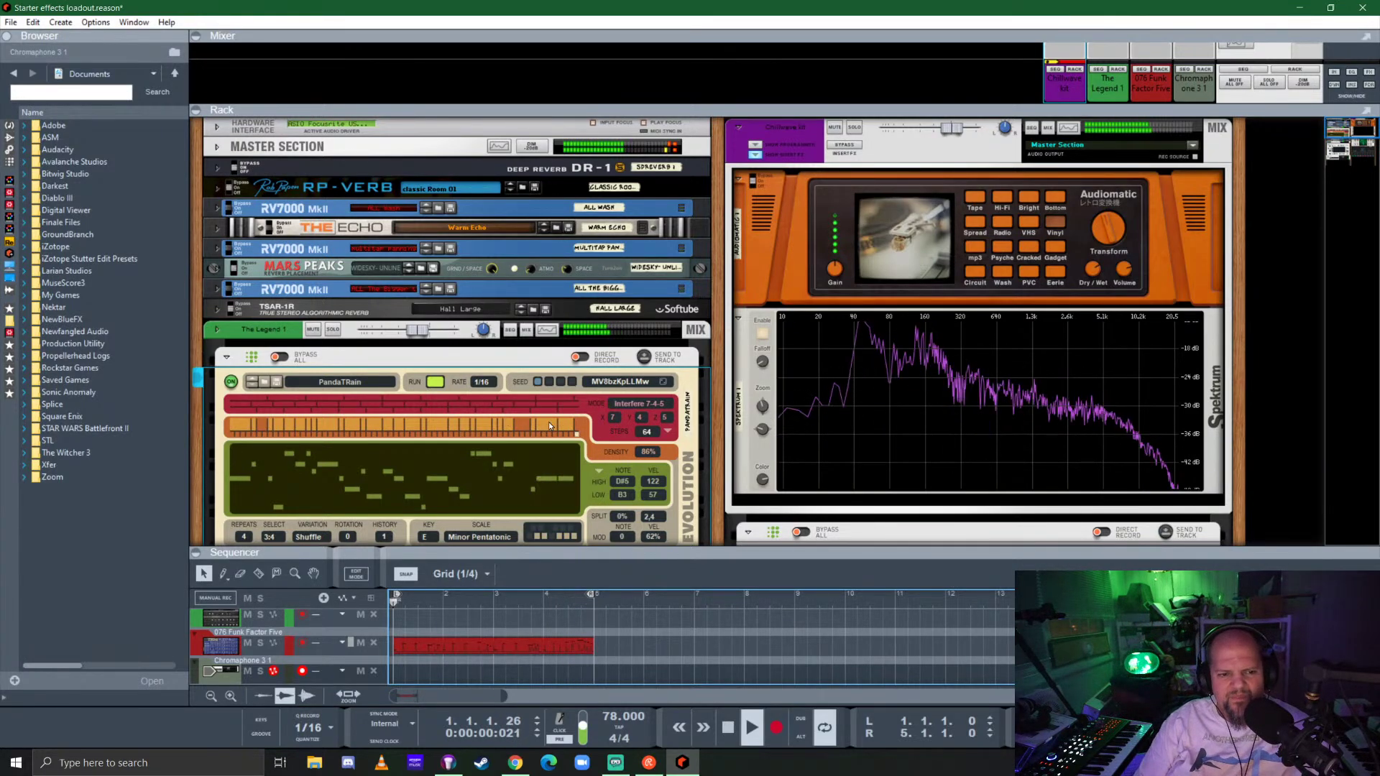
Mute the Chromaphone 3 1 channel in the rack while the loop plays.
scroll(413, 414, "down", 3)
scroll(413, 414, "down", 2)
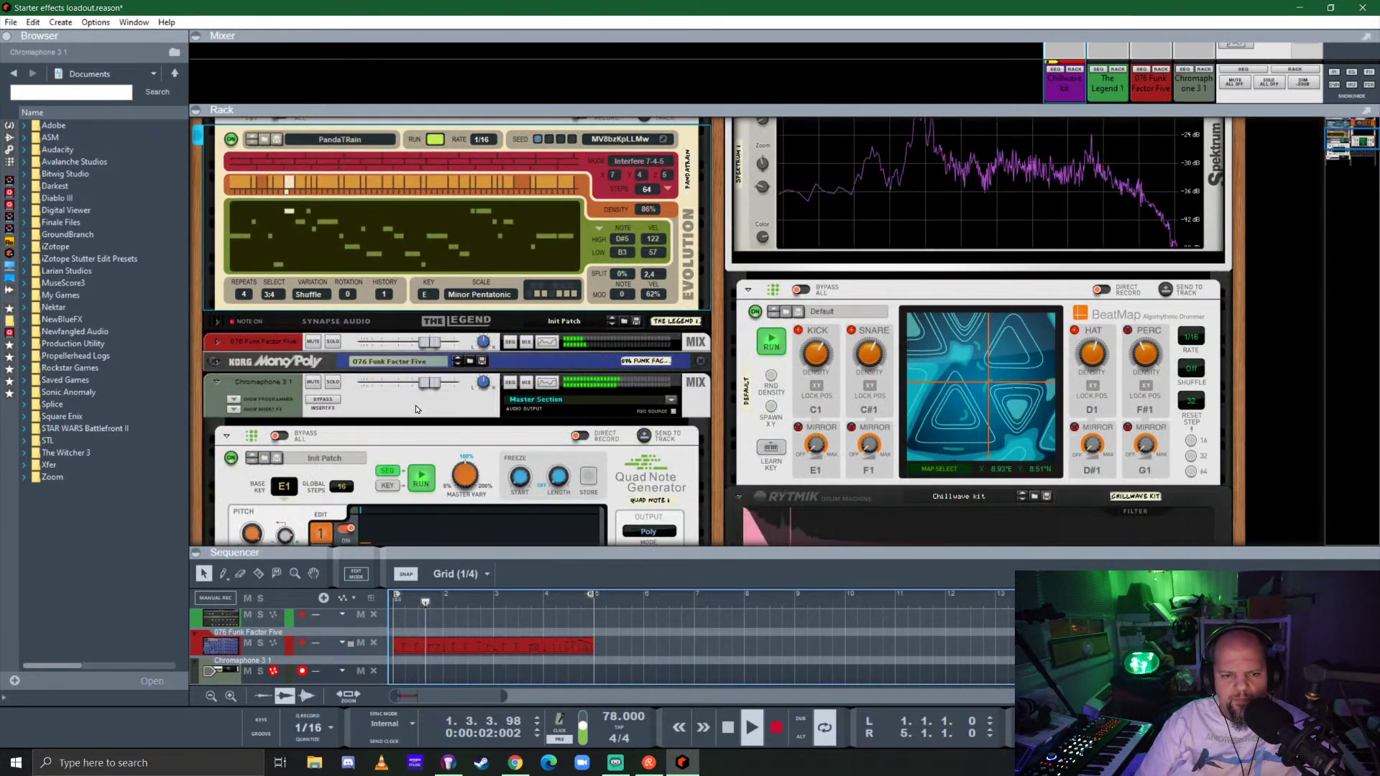
scroll(232, 251, "down", 4)
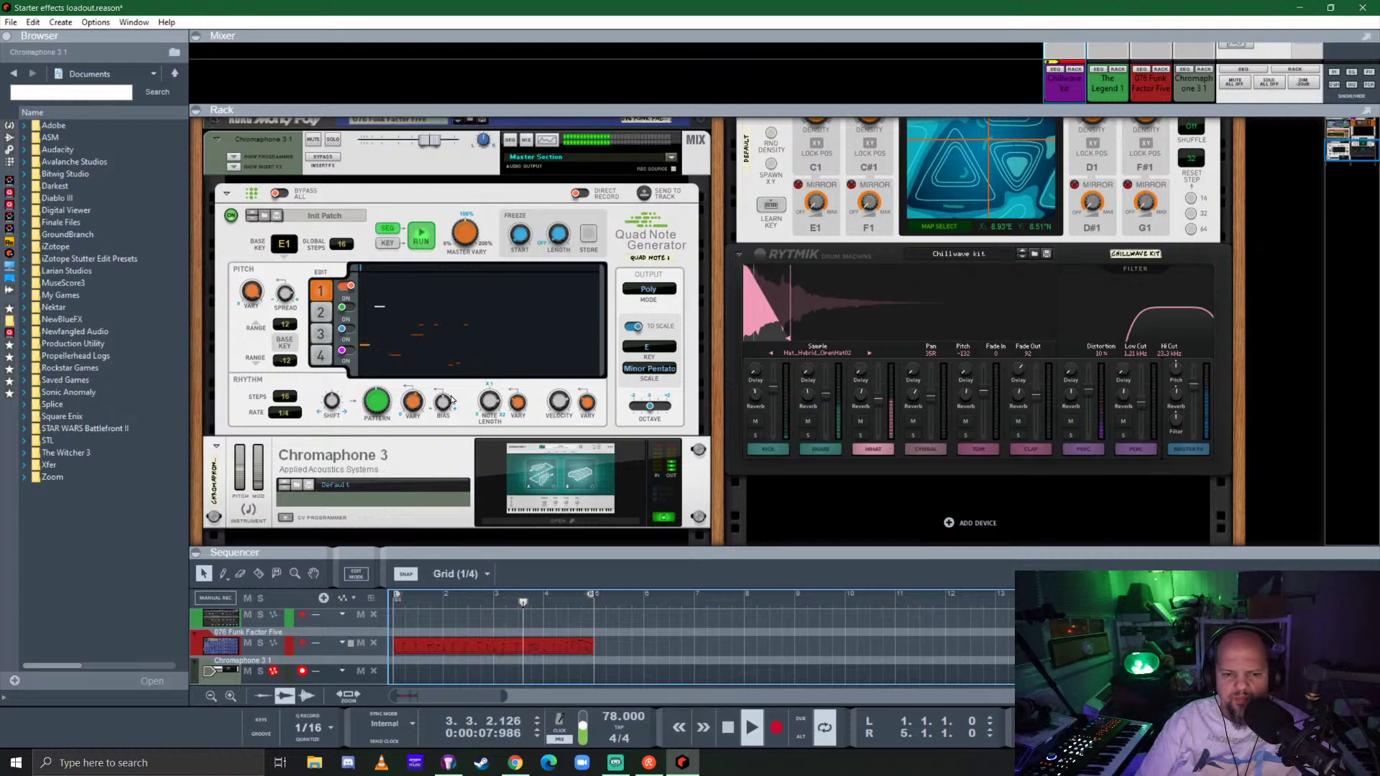
scroll(360, 496, "up", 5)
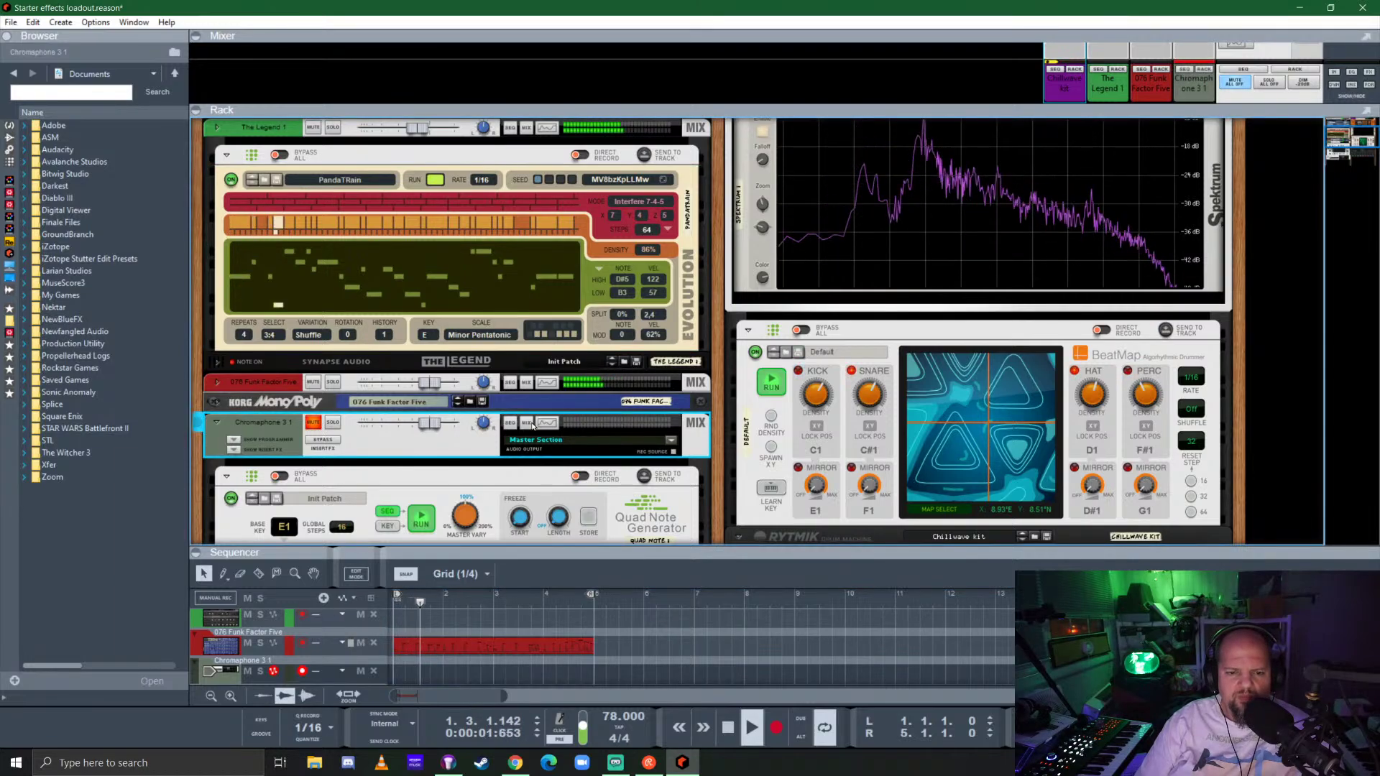
scroll(532, 421, "up", 4)
scroll(532, 420, "down", 3)
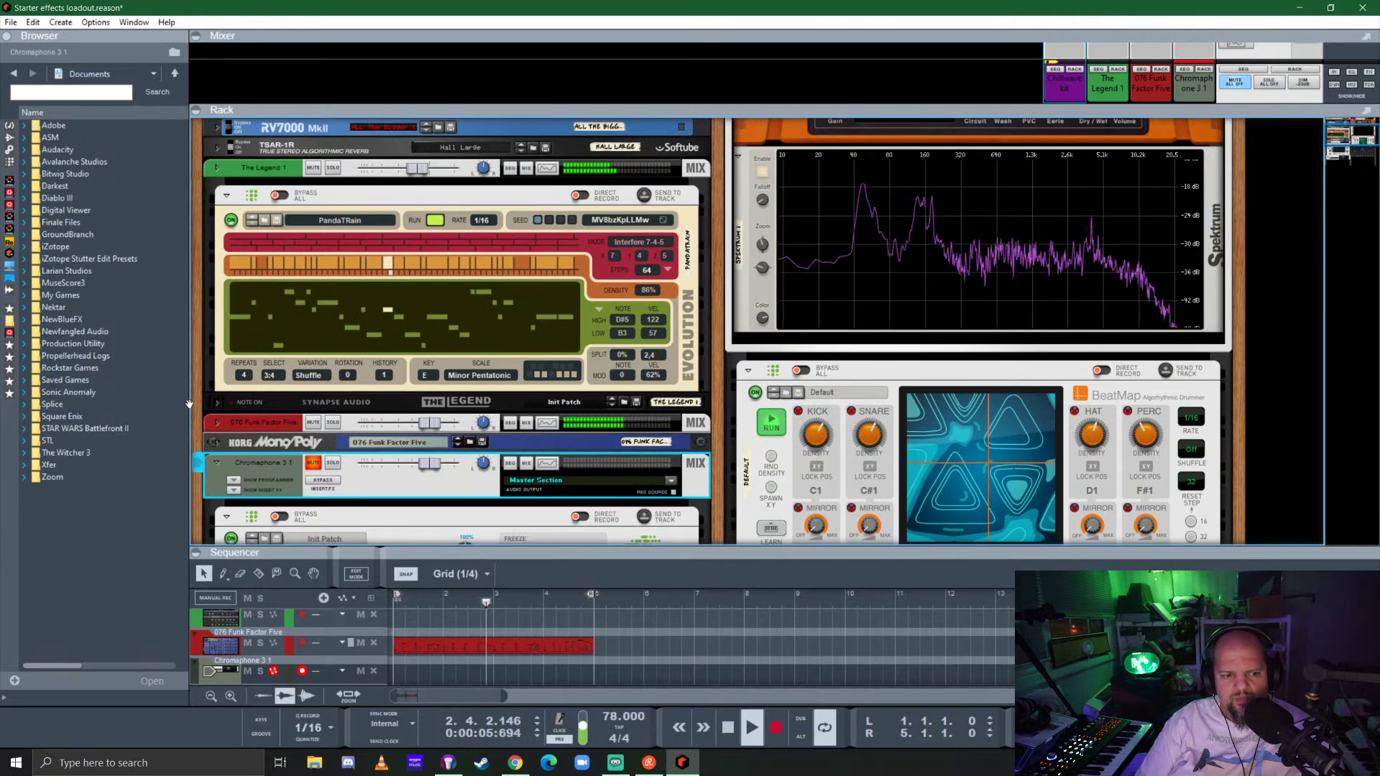
Mute The Legend 1 channel to hear the remaining parts, and stop playback.
left_click_drag(188, 405, 137, 403)
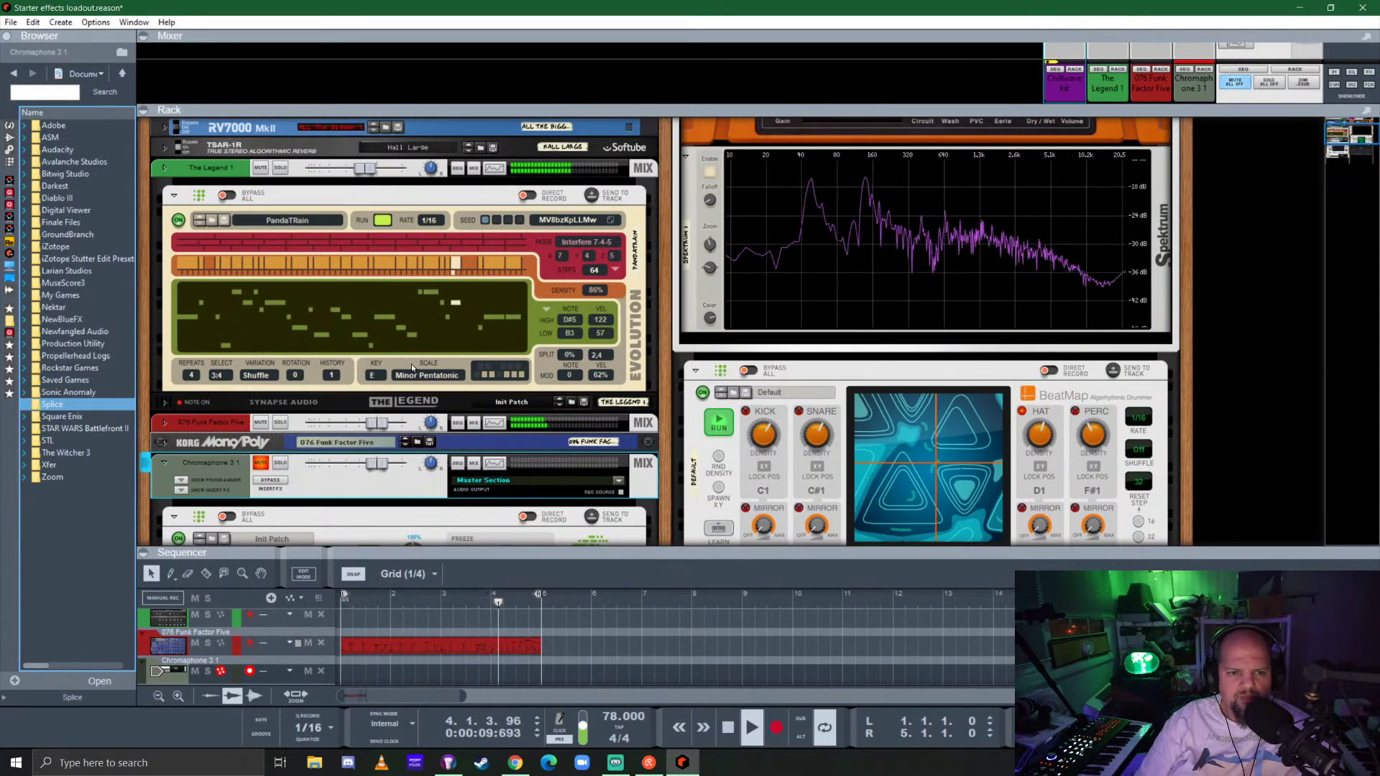
left_click(261, 169)
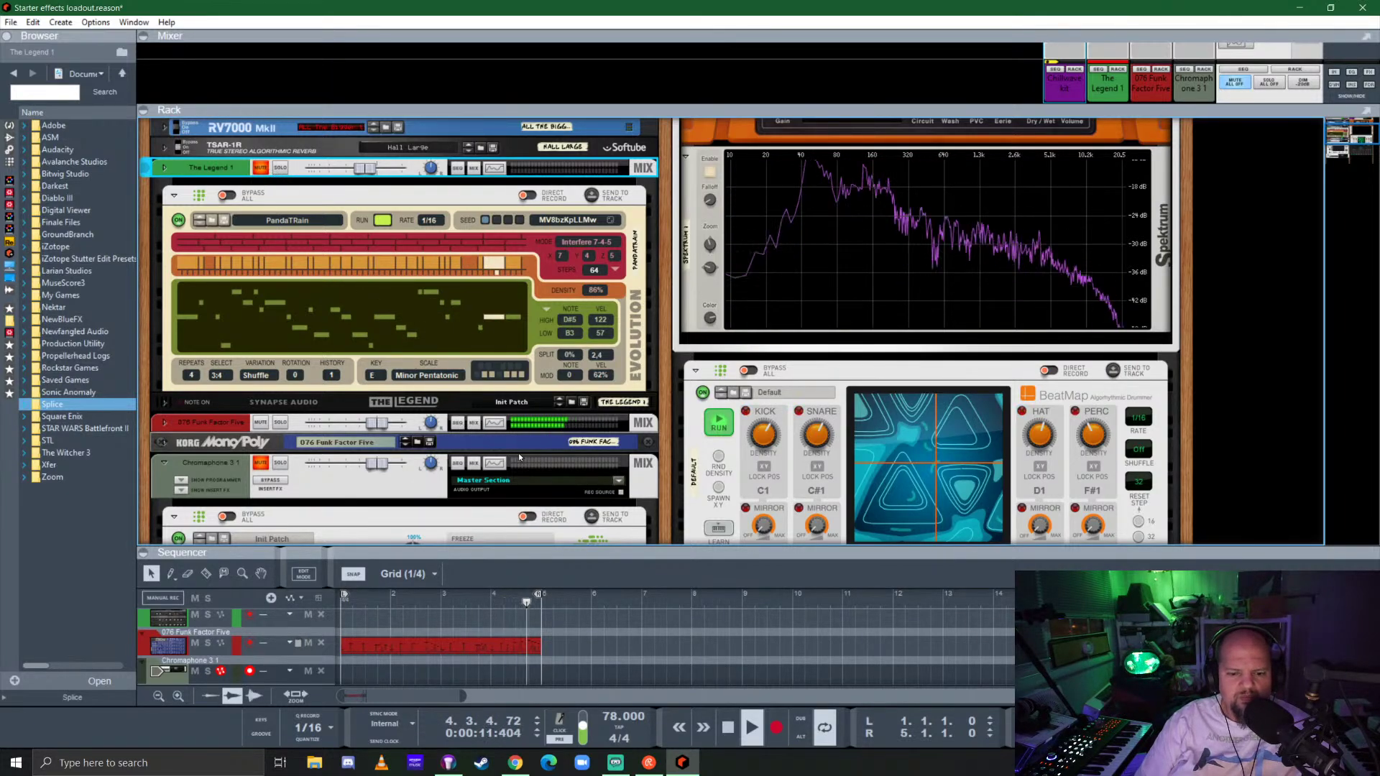
key("space")
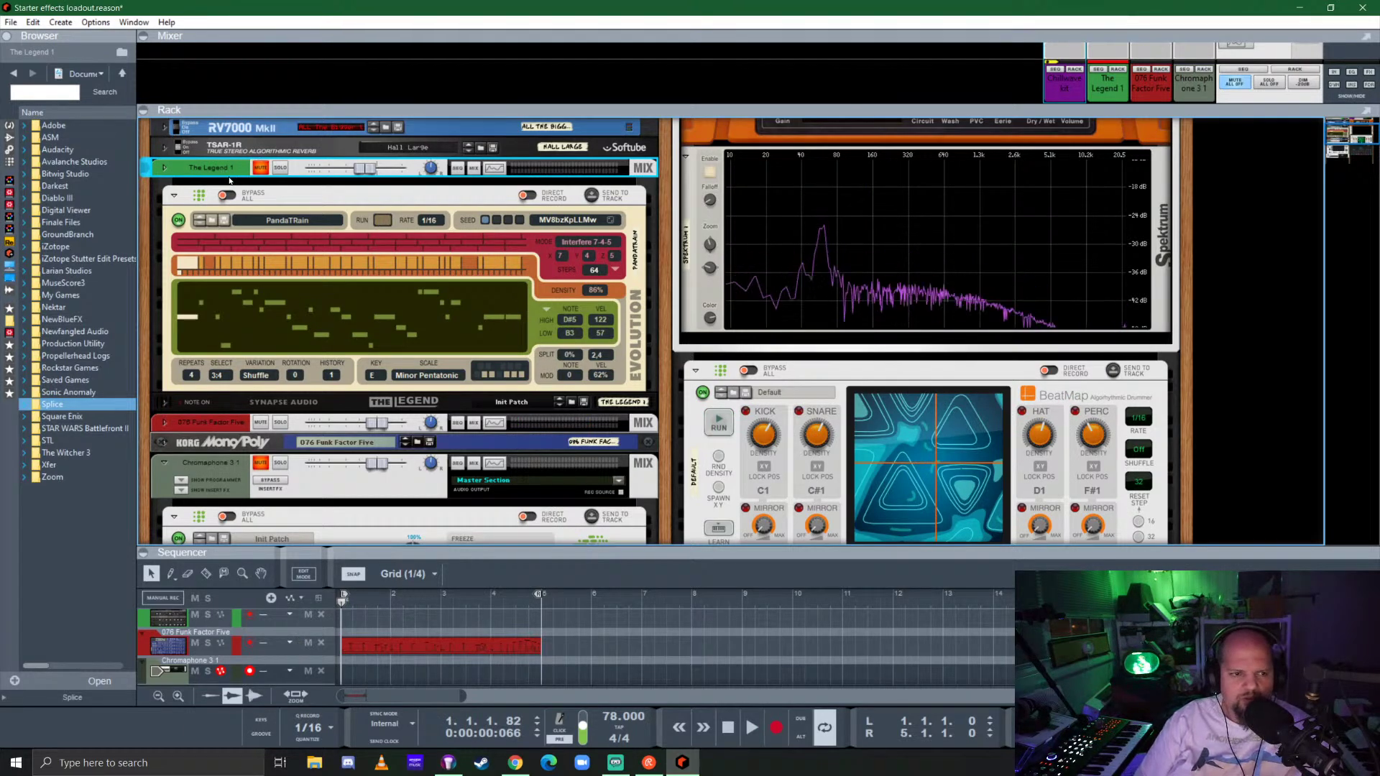
Delete The Legend 1, 076 Funk Factor Five, Chromaphone 3 1 and Chillwave kit channels with their devices, keeping only the effects rack.
key("Delete")
left_click(216, 172)
key("Delete")
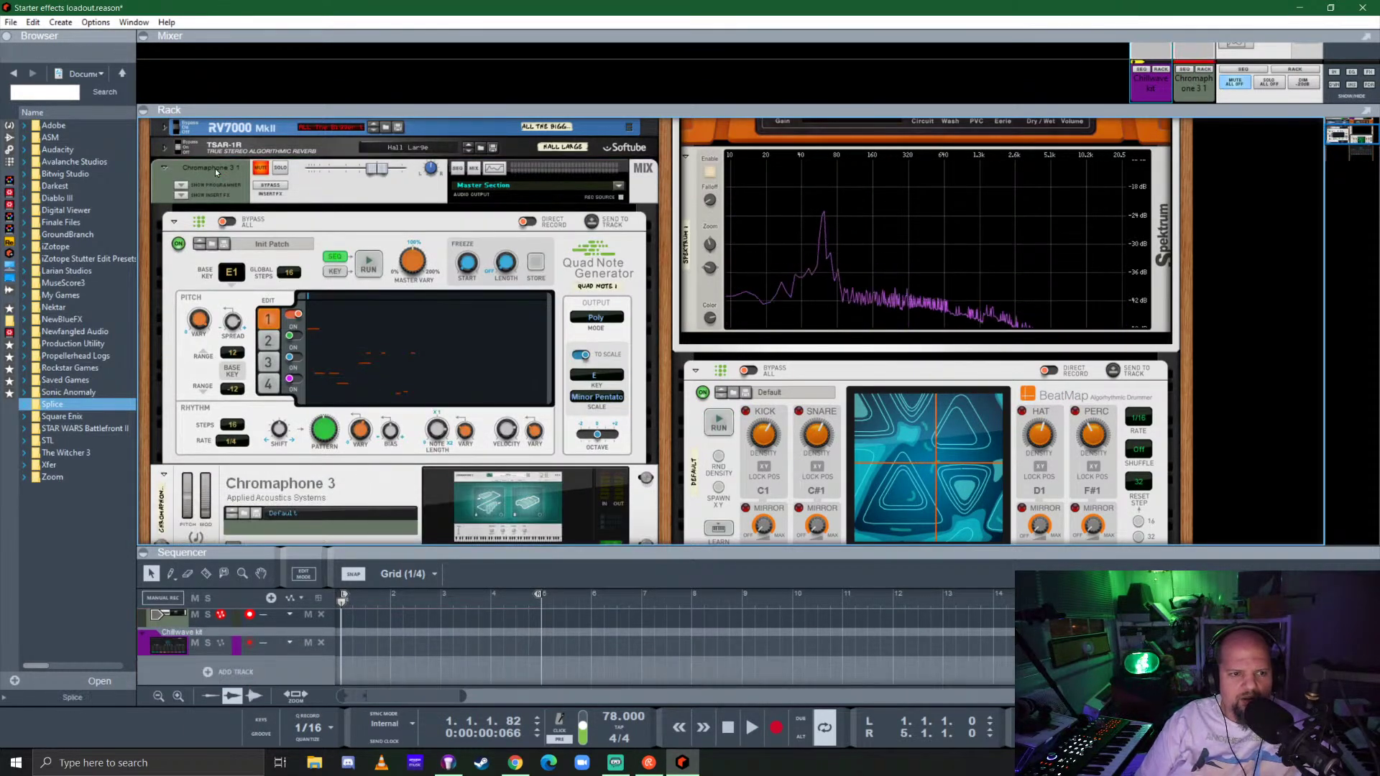
key("Delete")
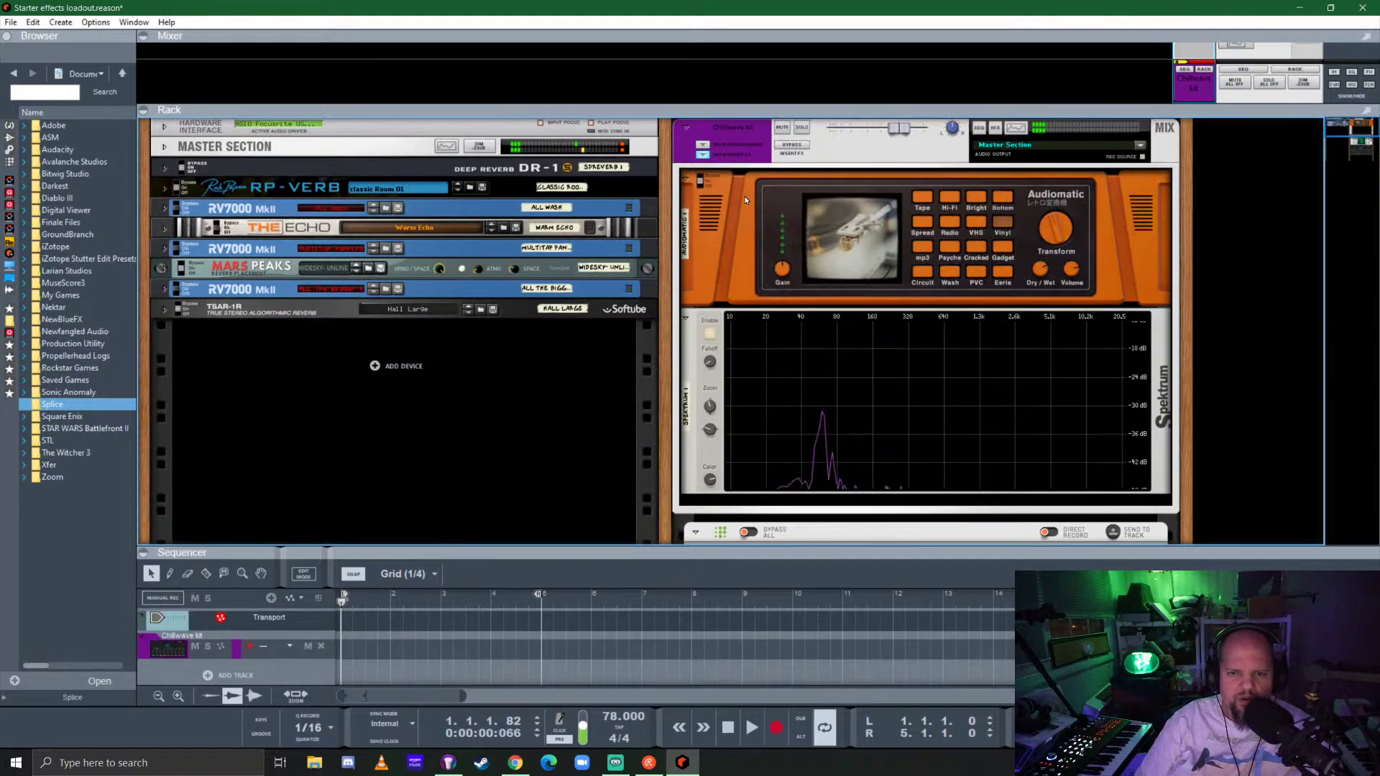
key("Delete")
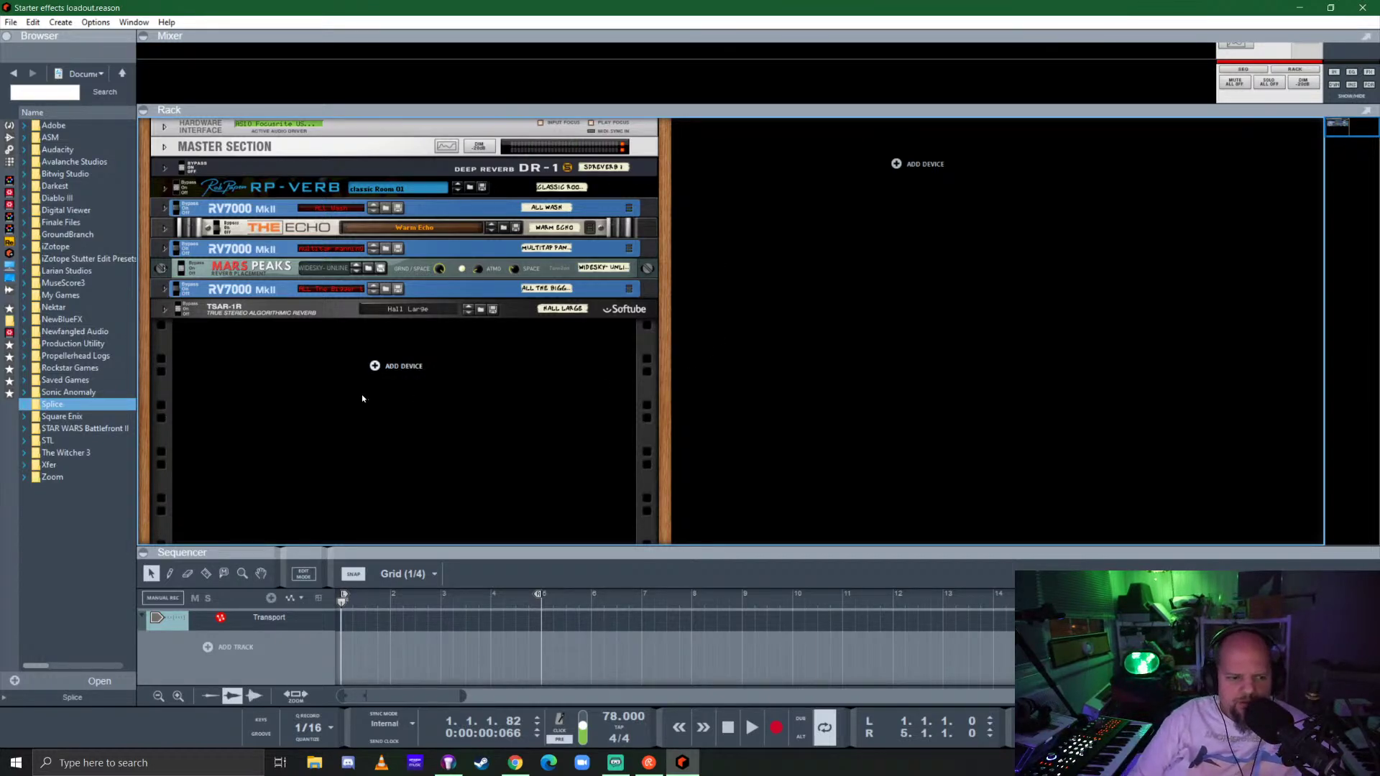
Add the Processed Pianos instrument to the rack below the effects devices and load its Trail patch.
left_click(9, 125)
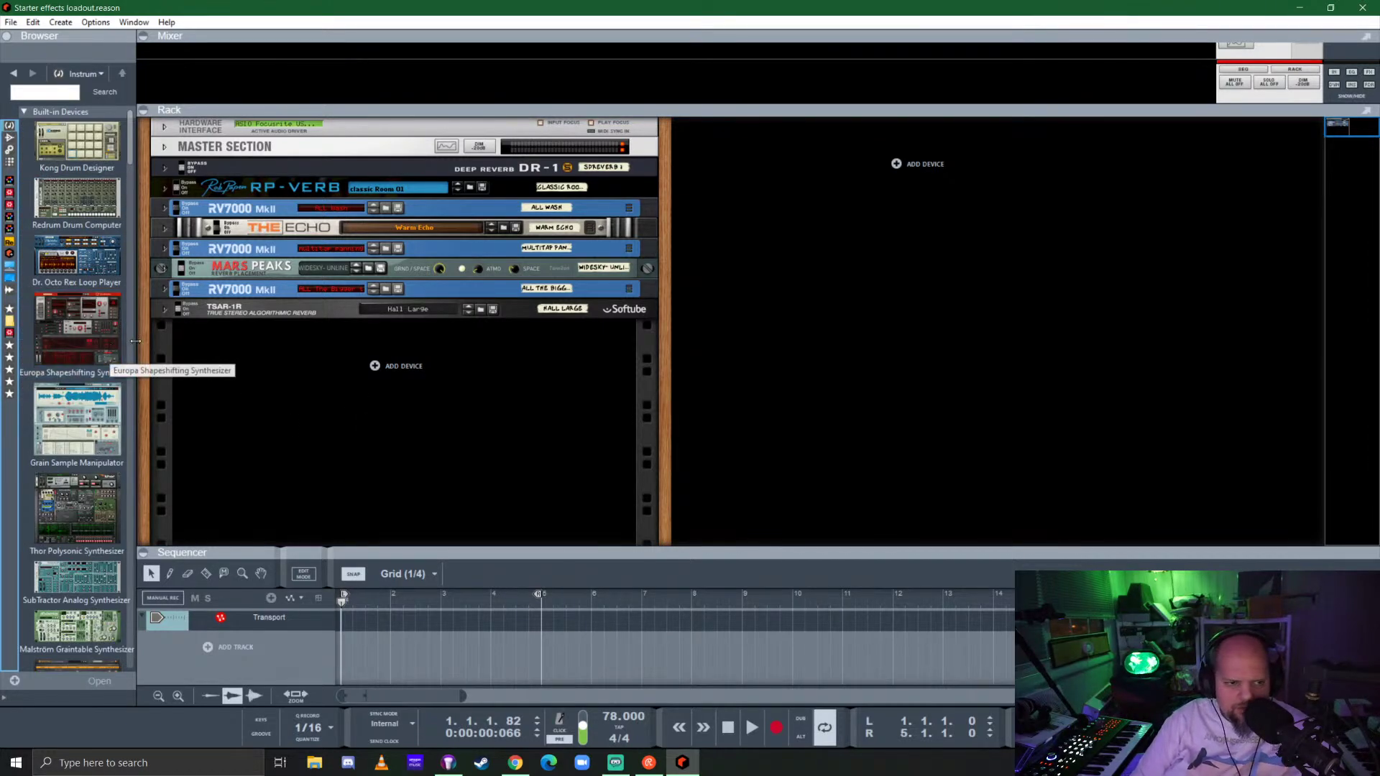
scroll(101, 332, "down", 3)
scroll(98, 331, "down", 8)
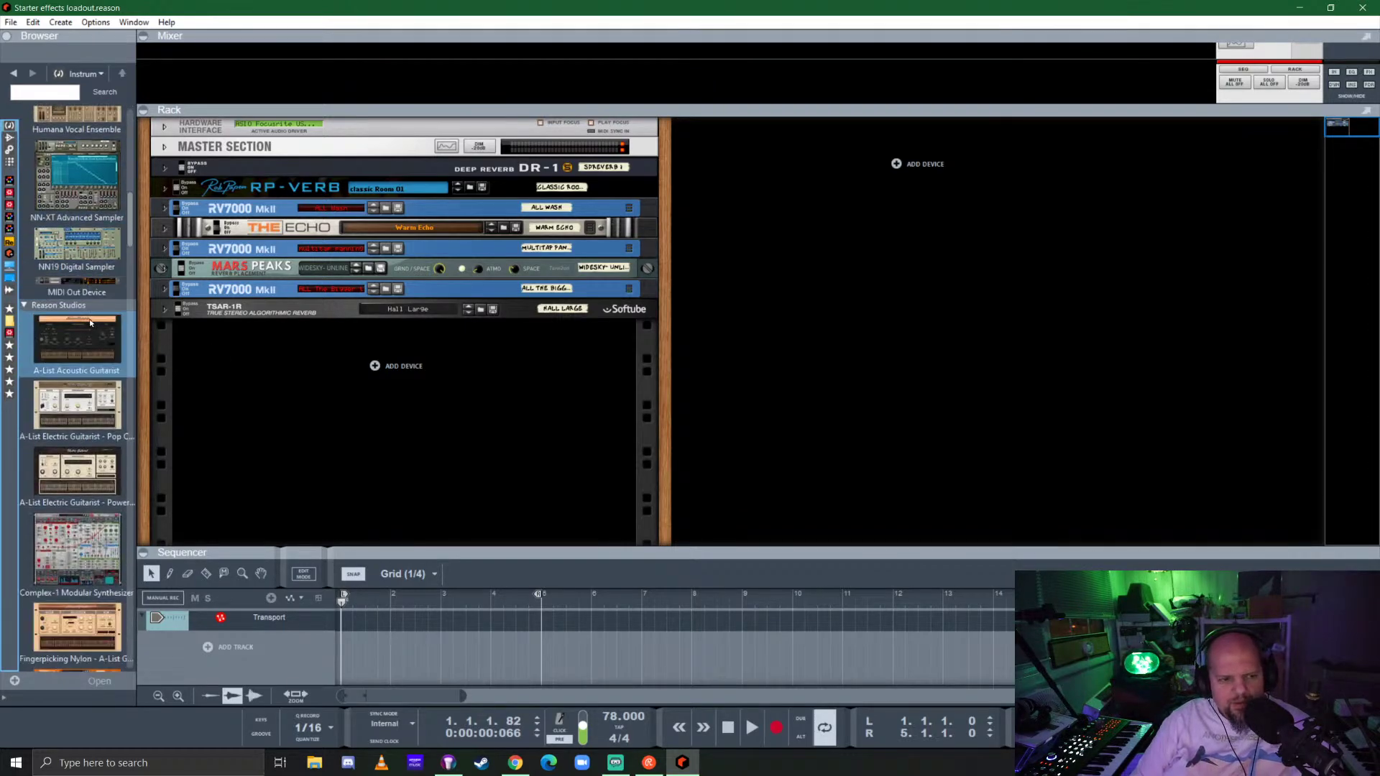
scroll(90, 322, "down", 10)
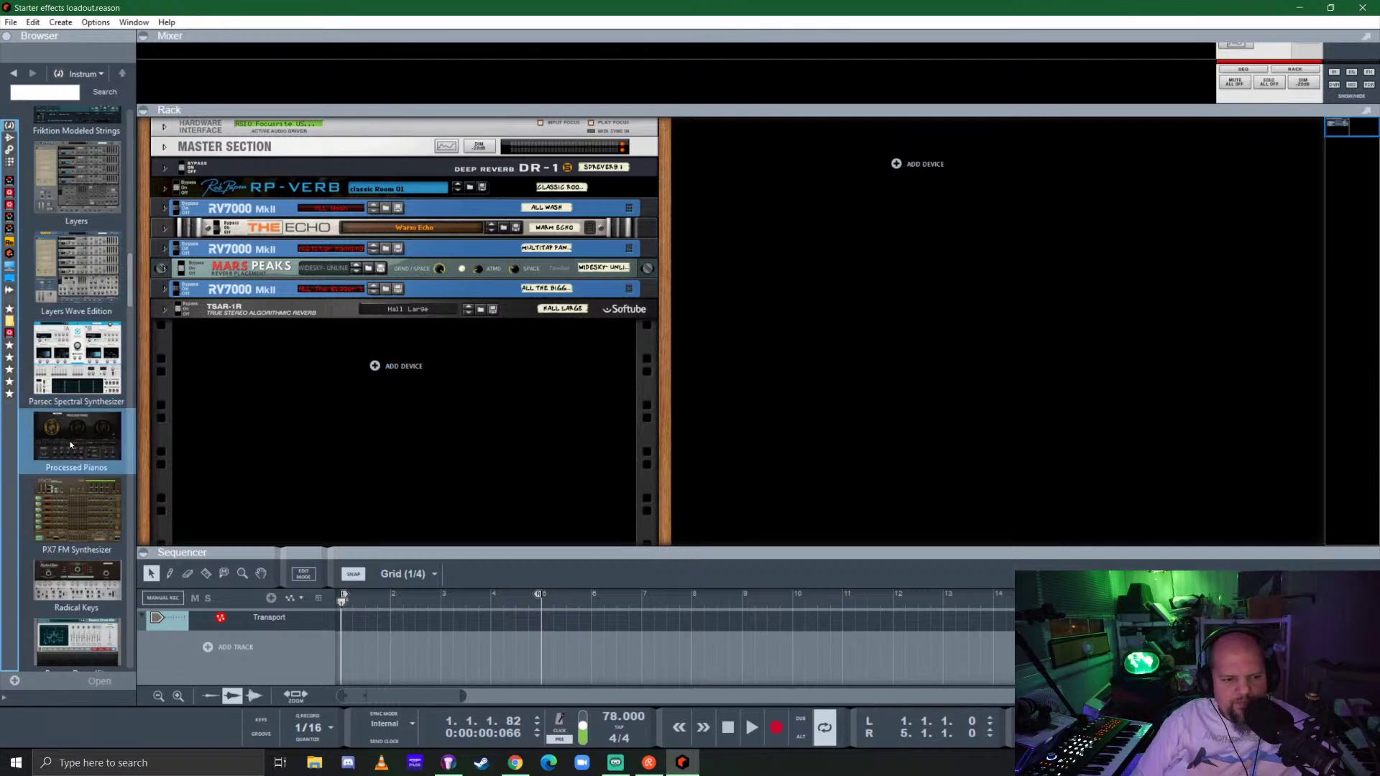
left_click_drag(70, 445, 401, 435)
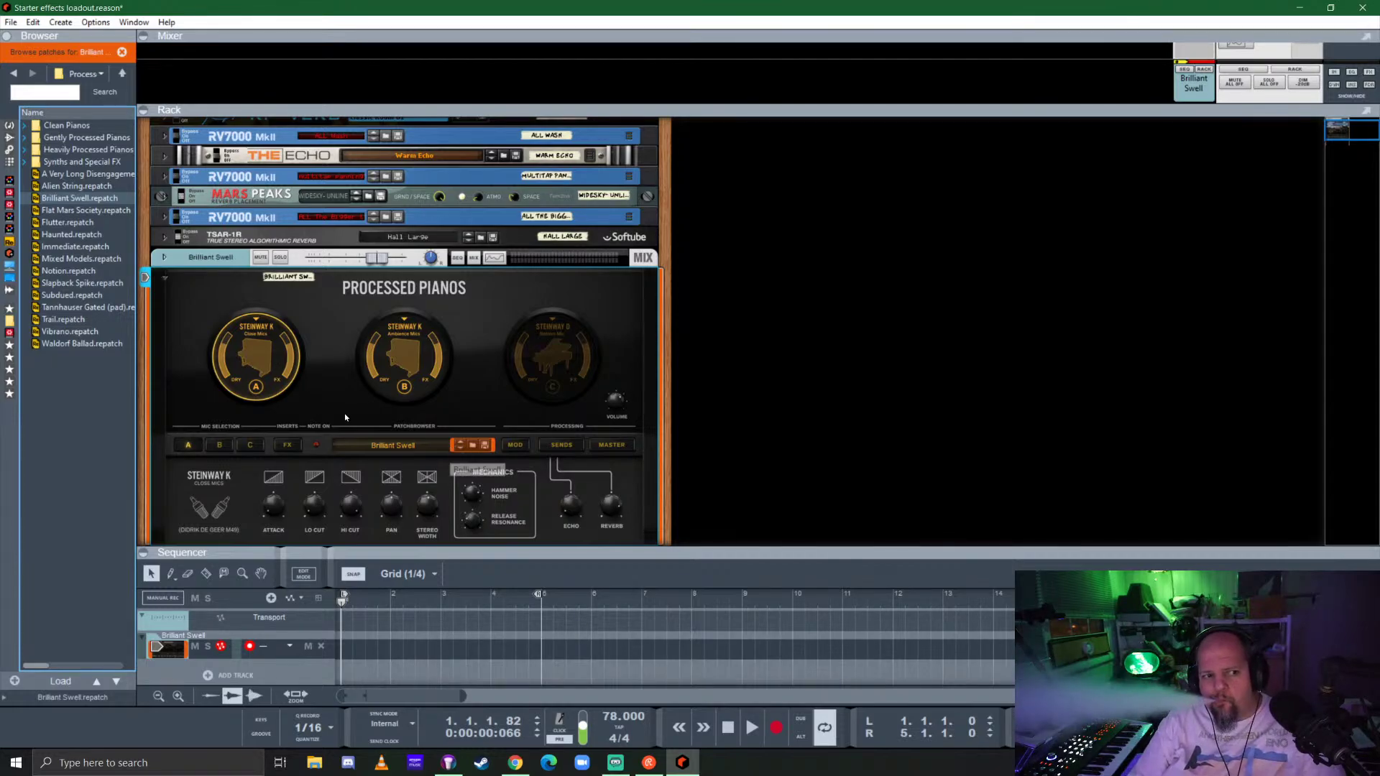
left_click(82, 309)
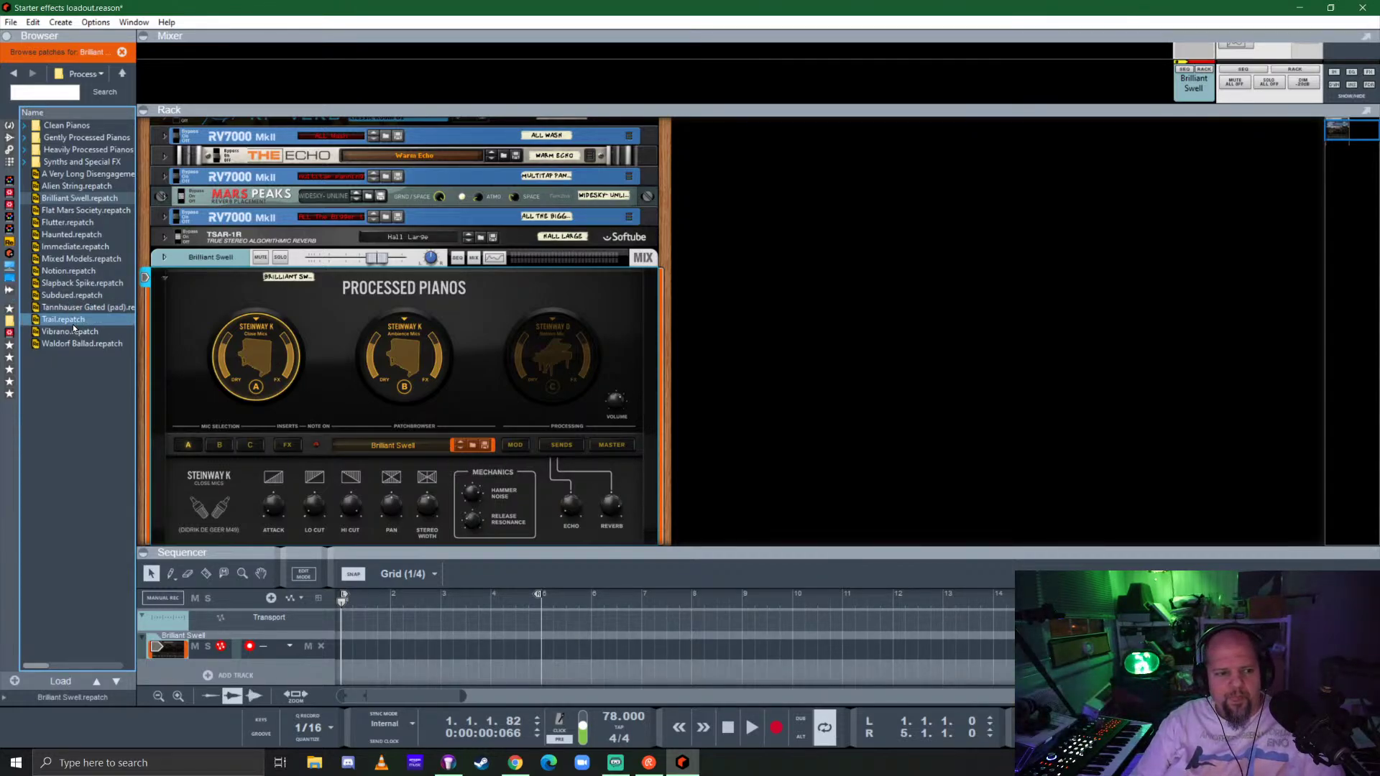
left_click(72, 322)
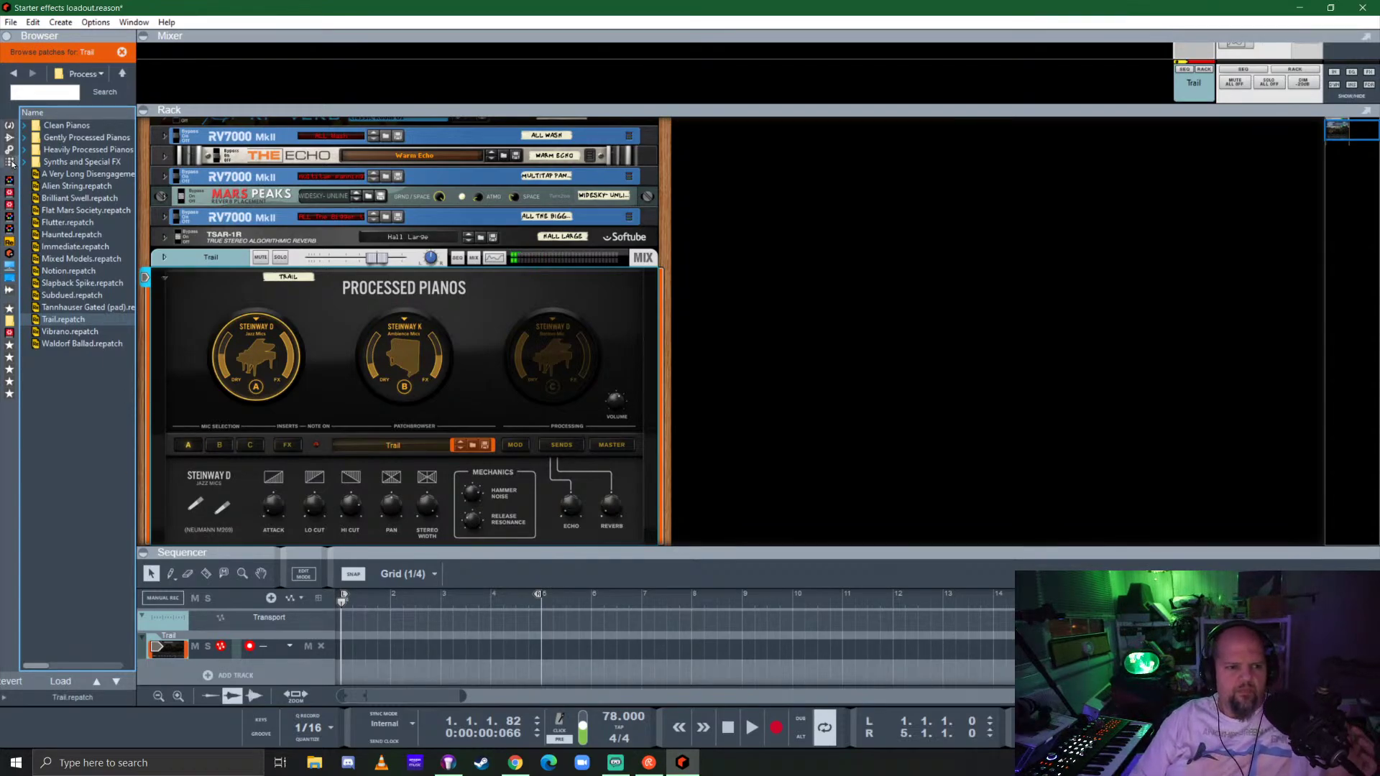
Add the Evolution Sequencer player to the Processed Pianos instrument in the rack.
left_click(10, 136)
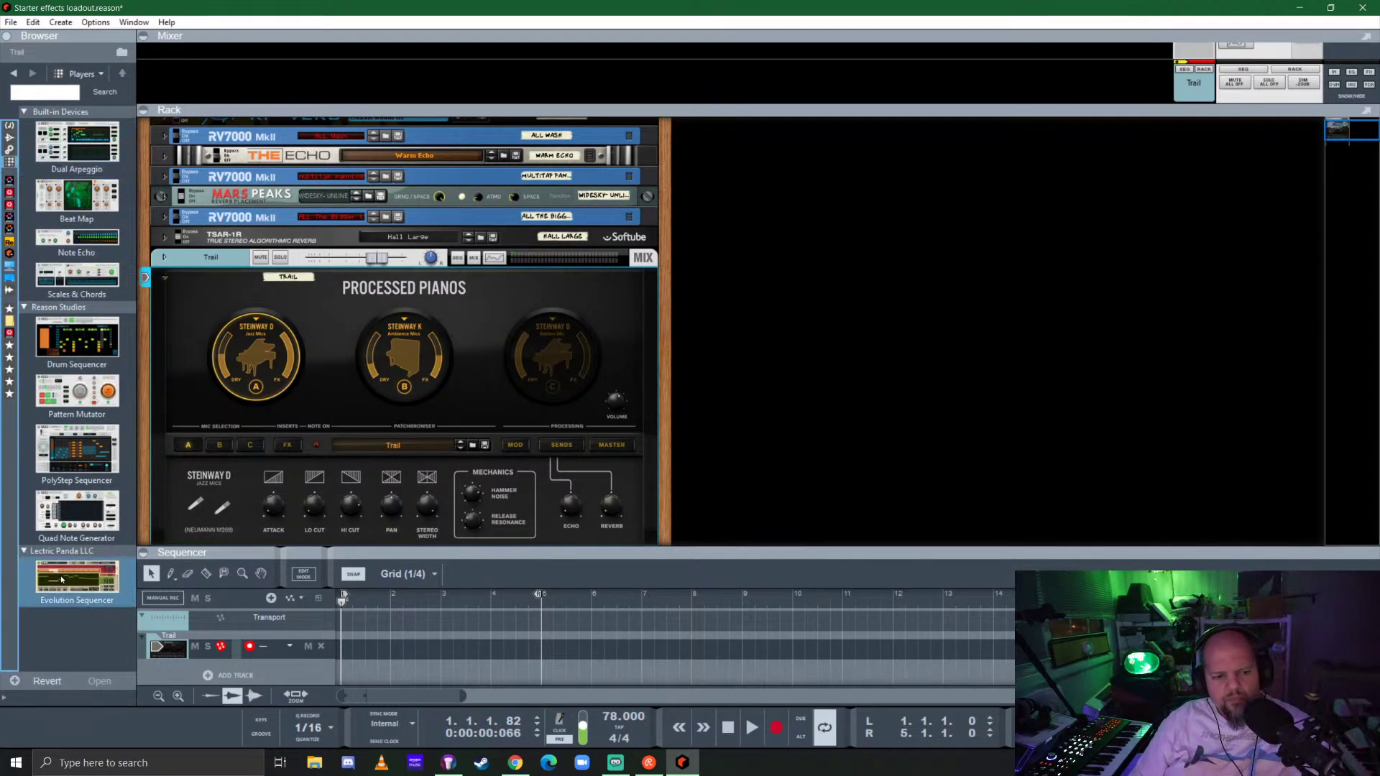
left_click_drag(77, 579, 397, 364)
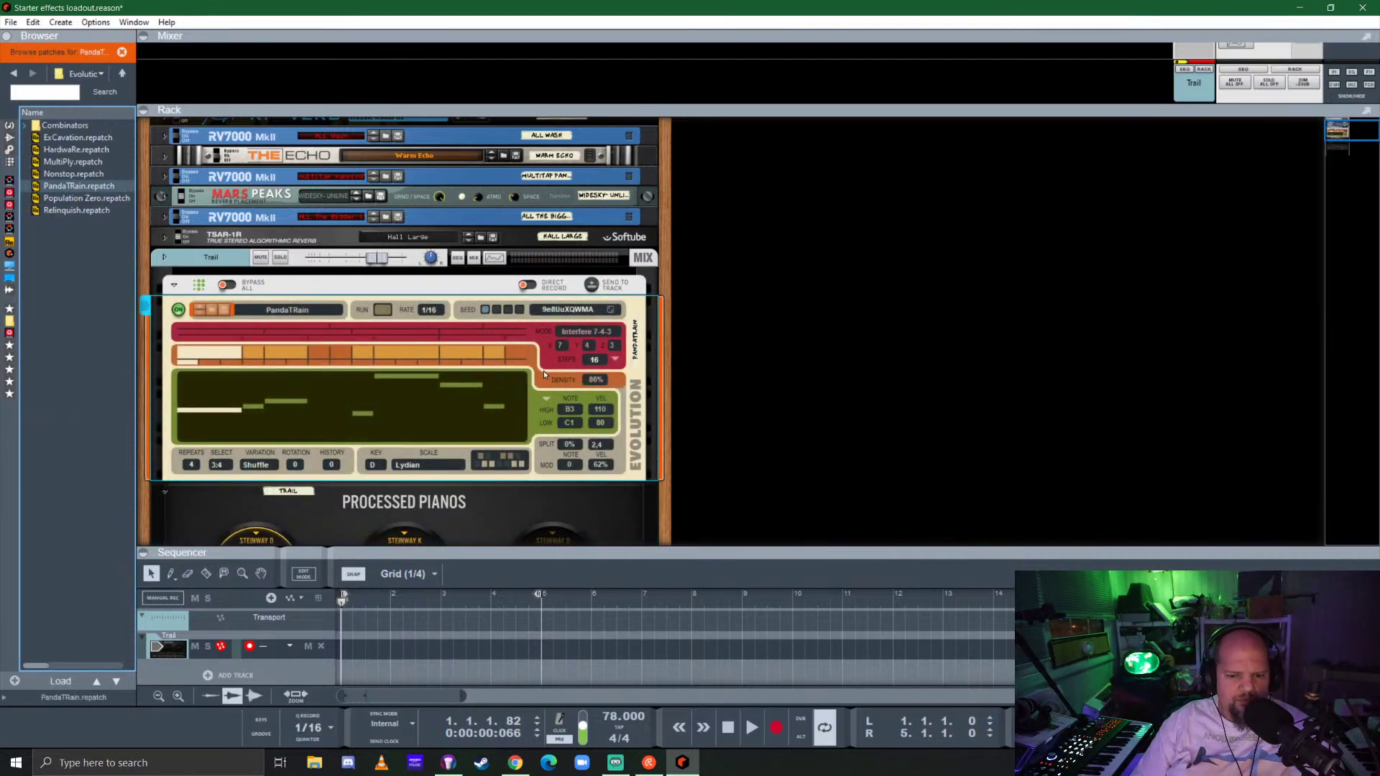
scroll(667, 401, "down", 2)
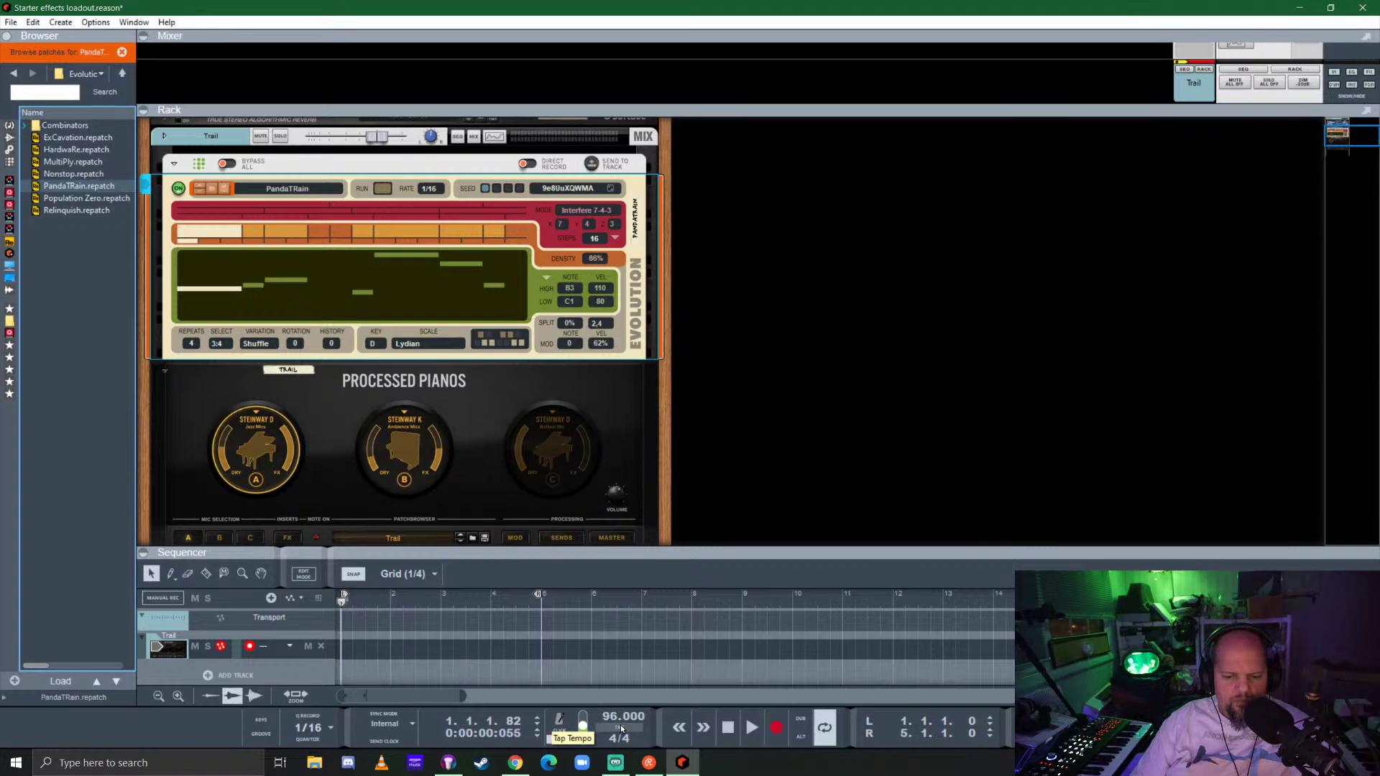
Set the song tempo to 96 BPM.
left_click(617, 716)
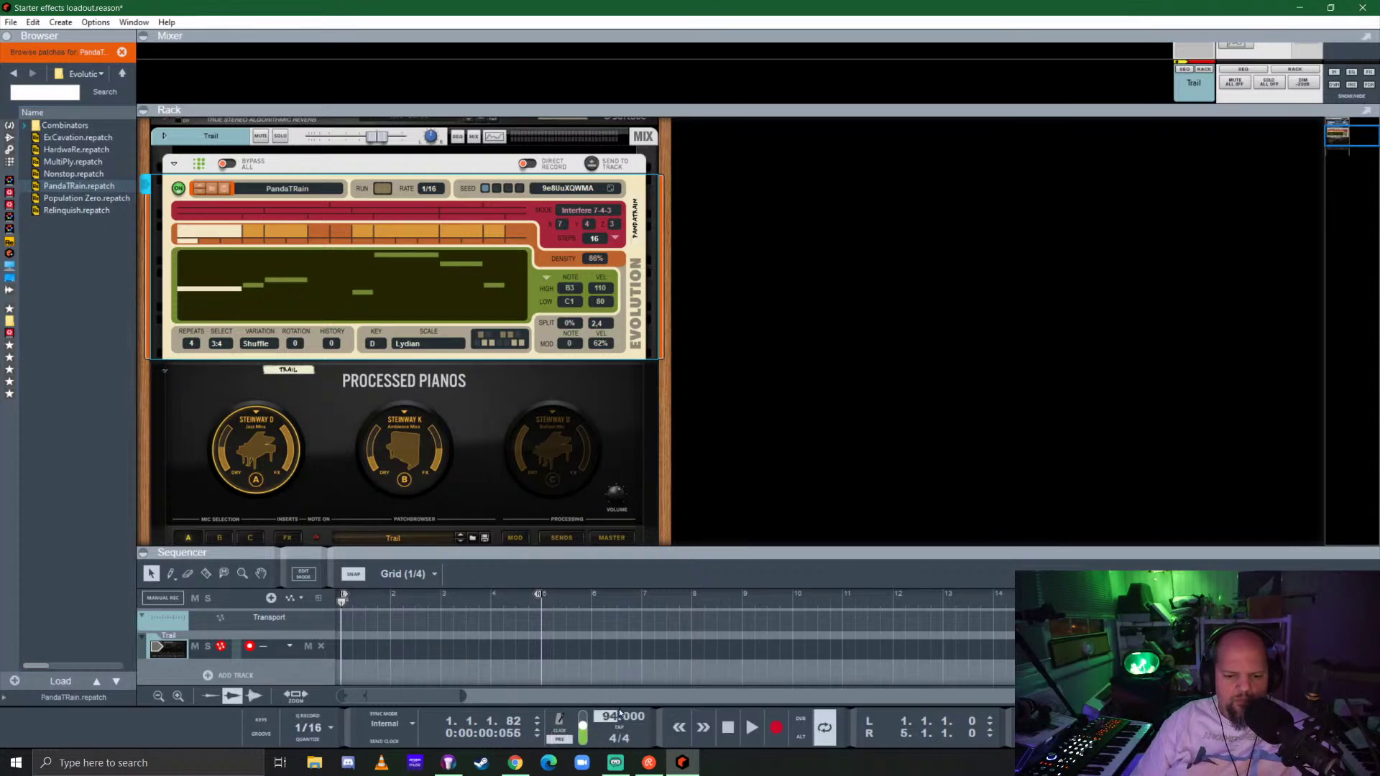
type("96")
key("Return")
Set the Evolution player's Interfere mode values to 5-2-3 and its step count to 32.
scroll(420, 469, "up", 3)
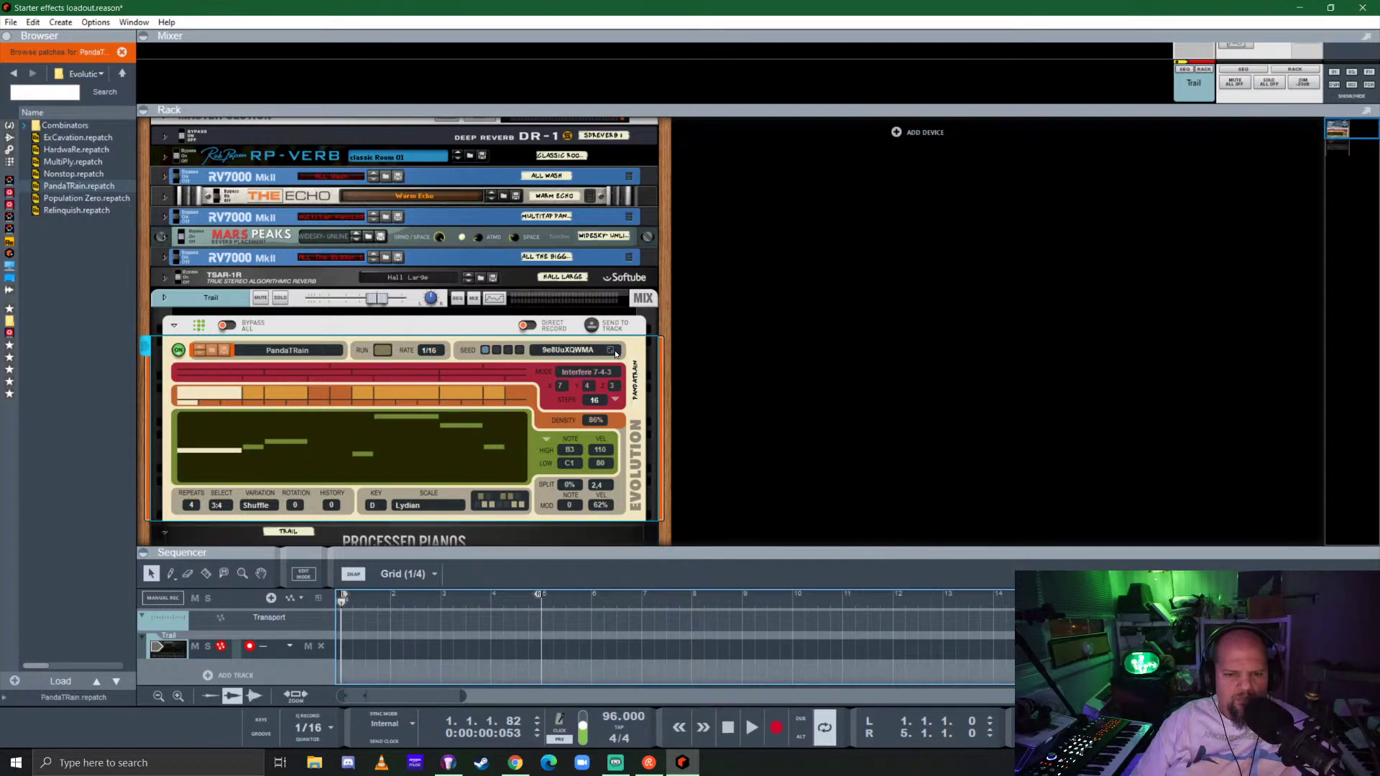
left_click(559, 388)
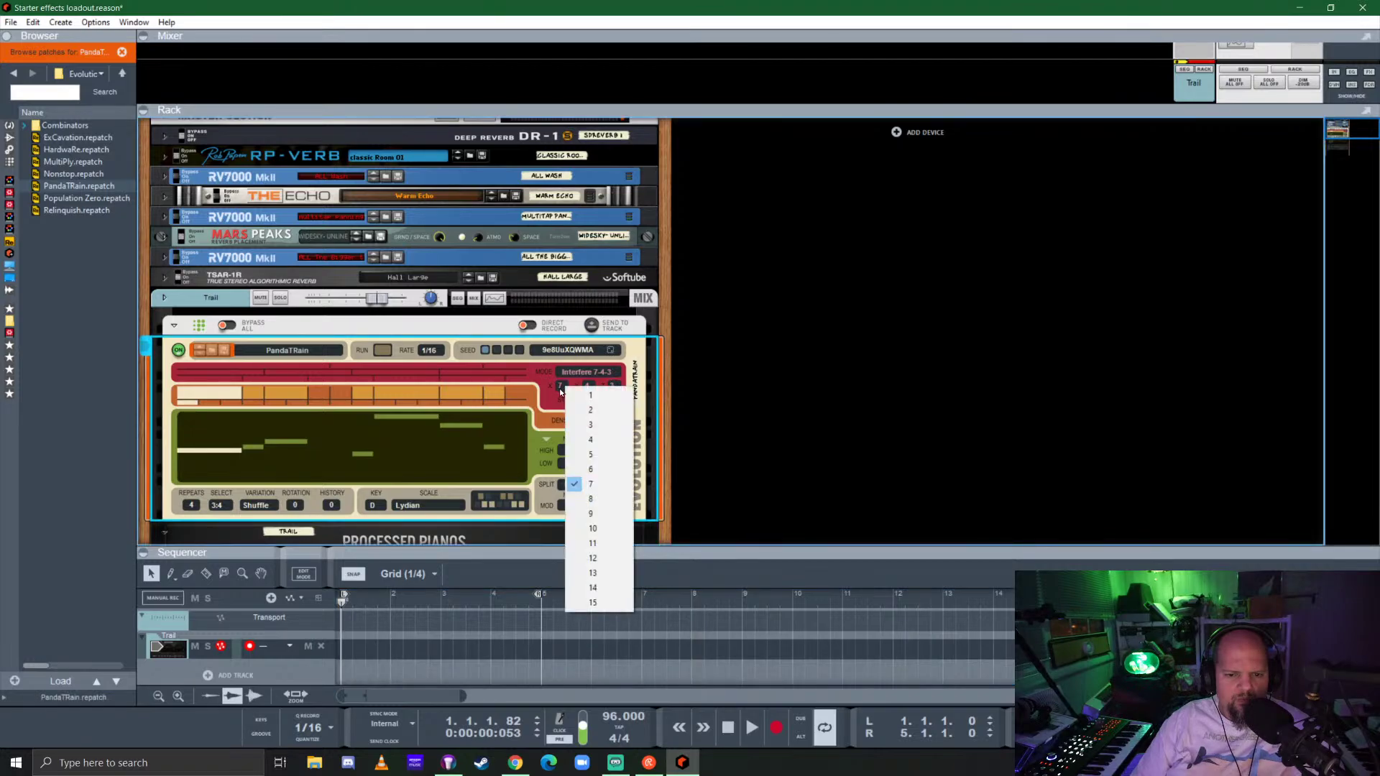
left_click(601, 457)
left_click(588, 388)
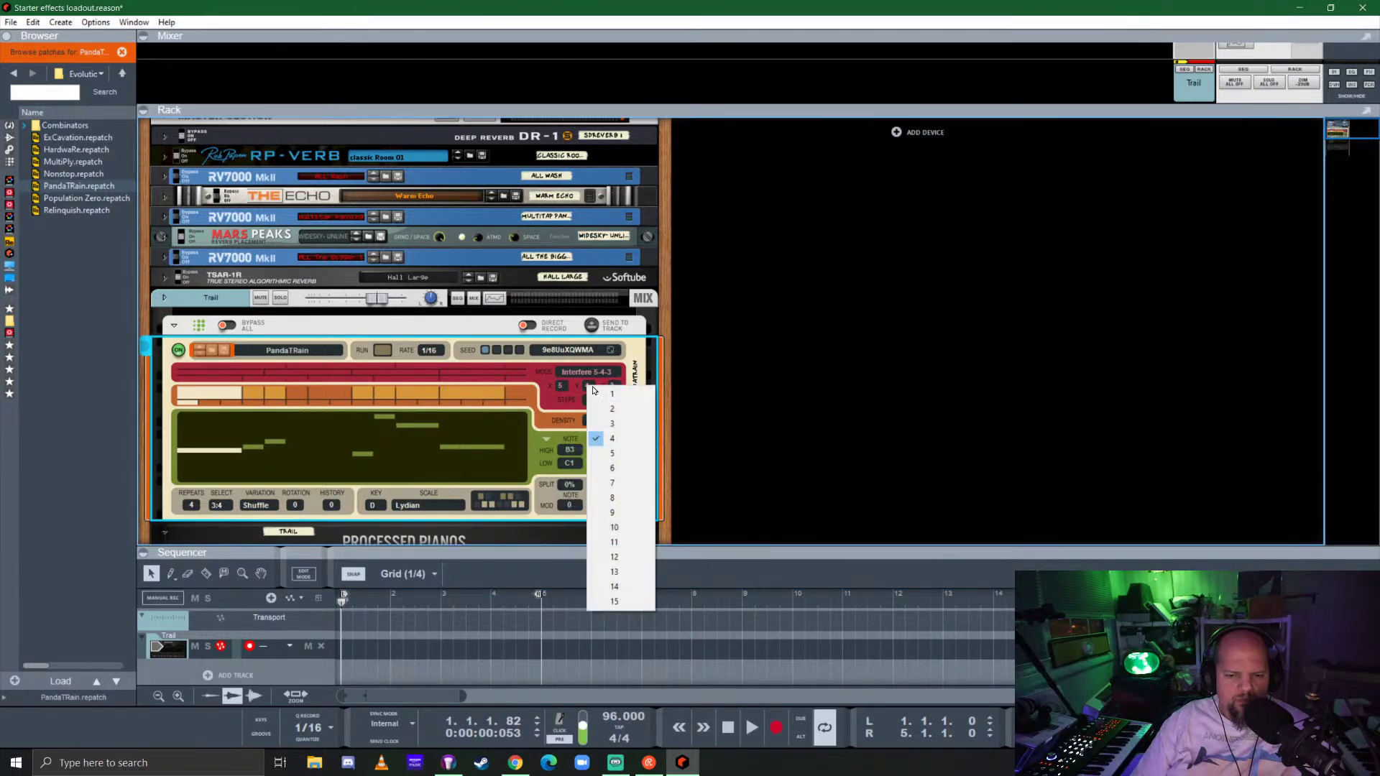
left_click(622, 407)
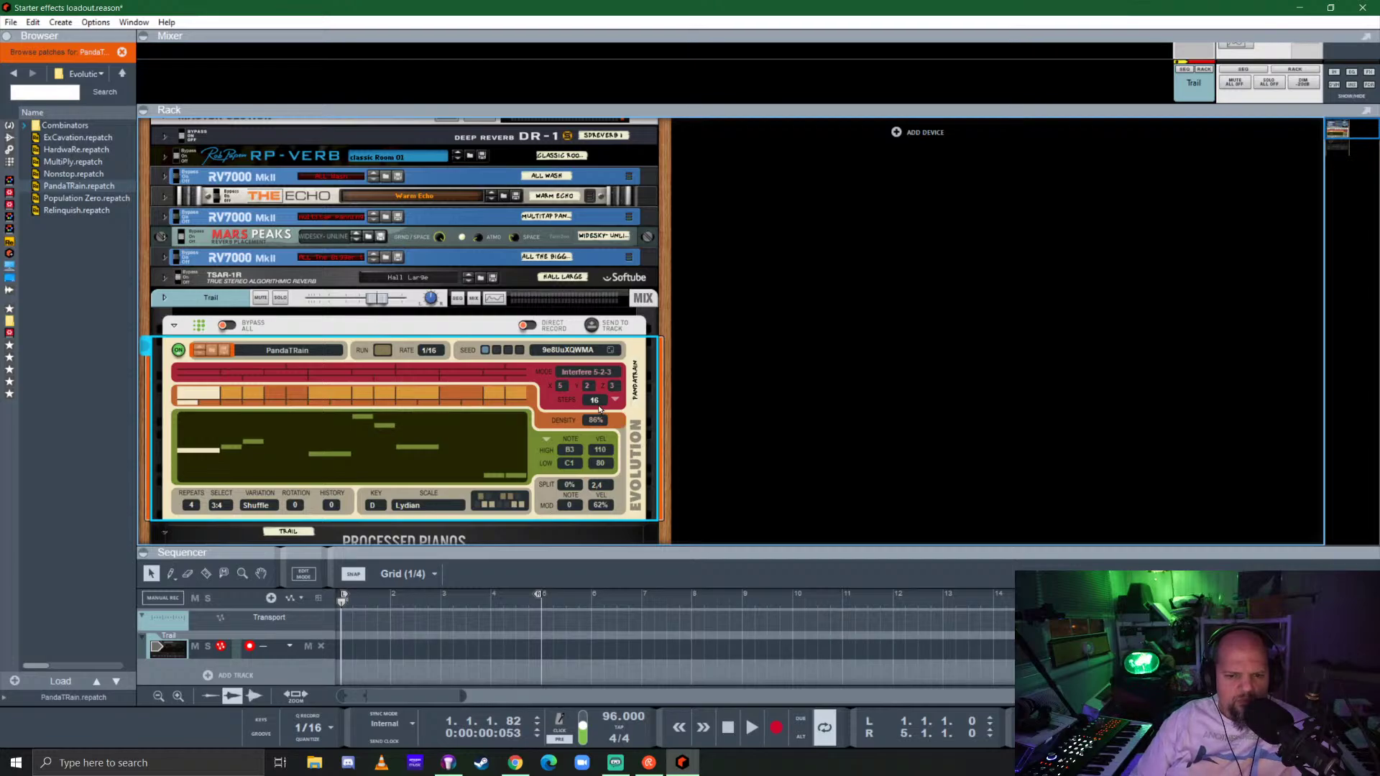
left_click(613, 404)
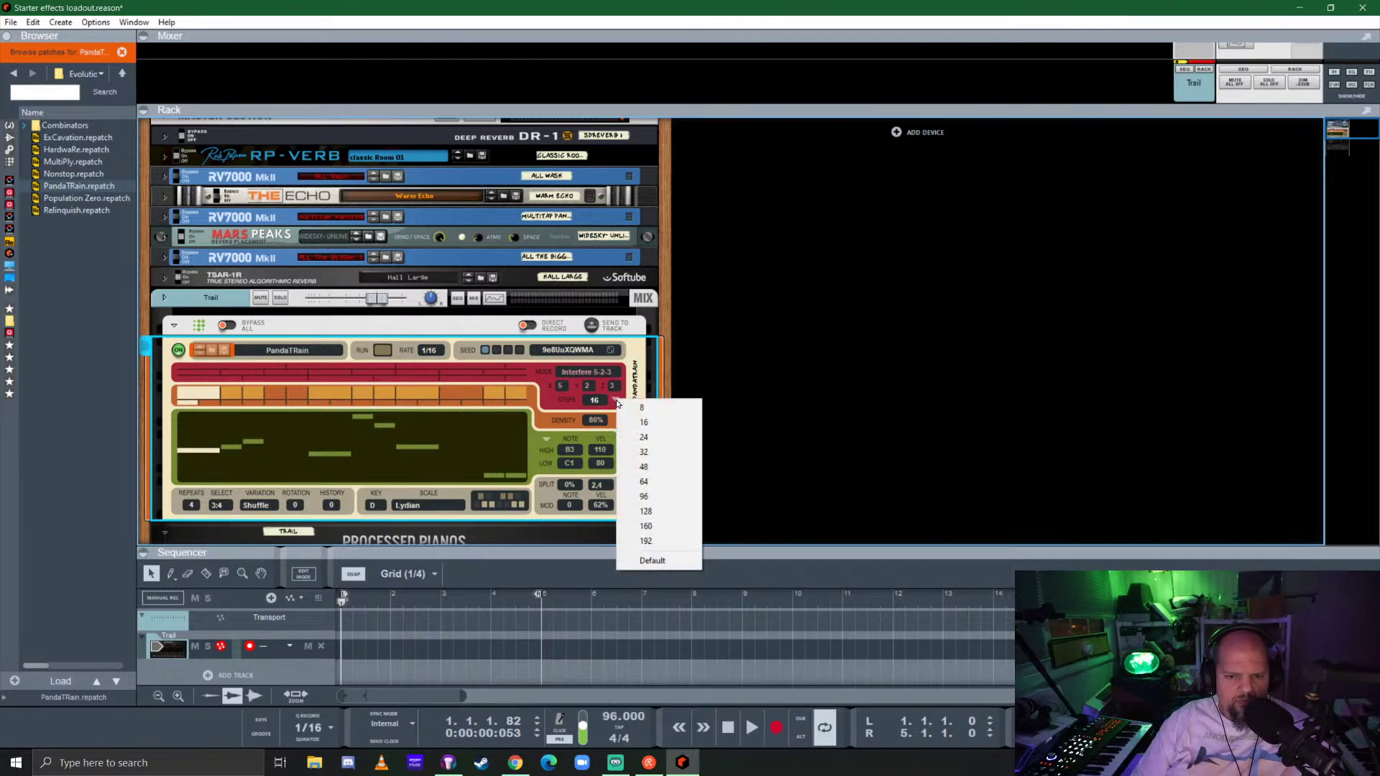
left_click(654, 451)
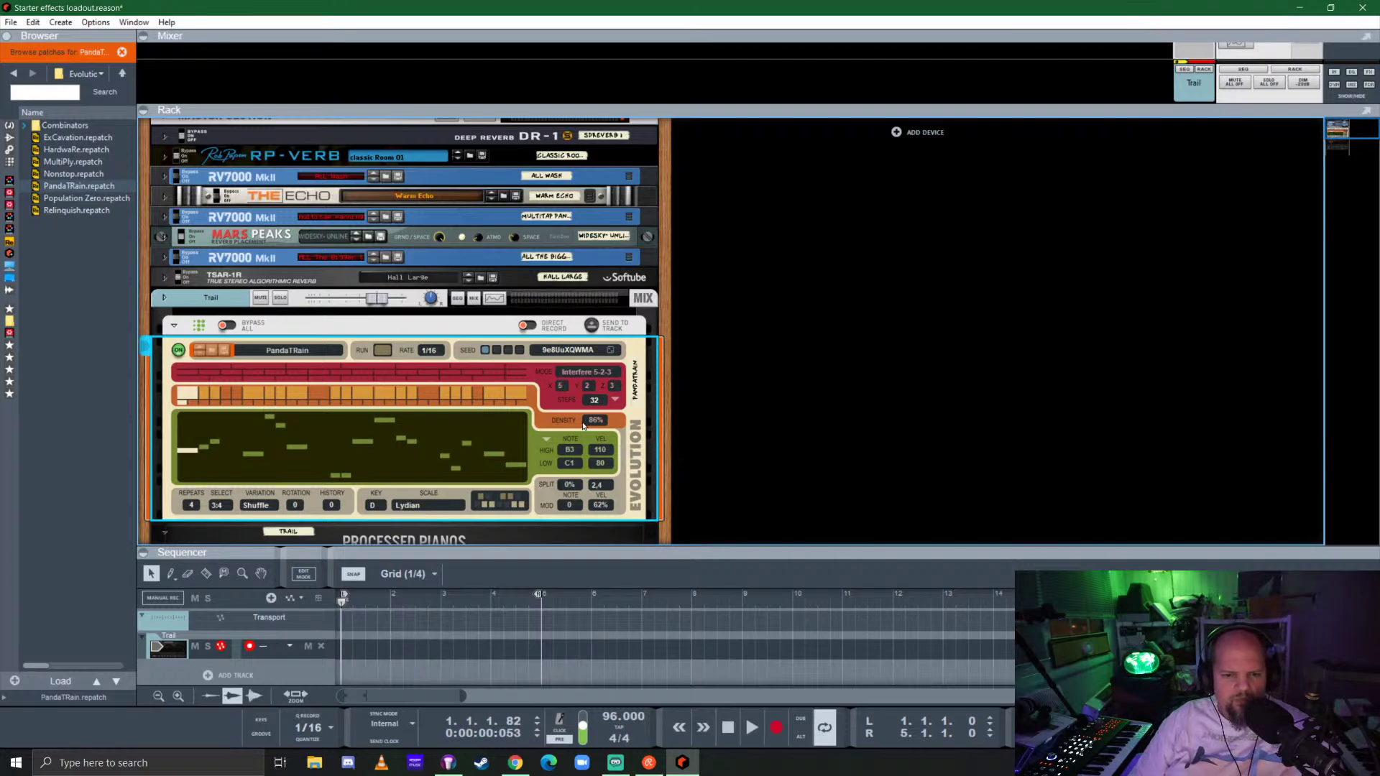
Start the Evolution player running and set its scale to Chromatic.
left_click(381, 351)
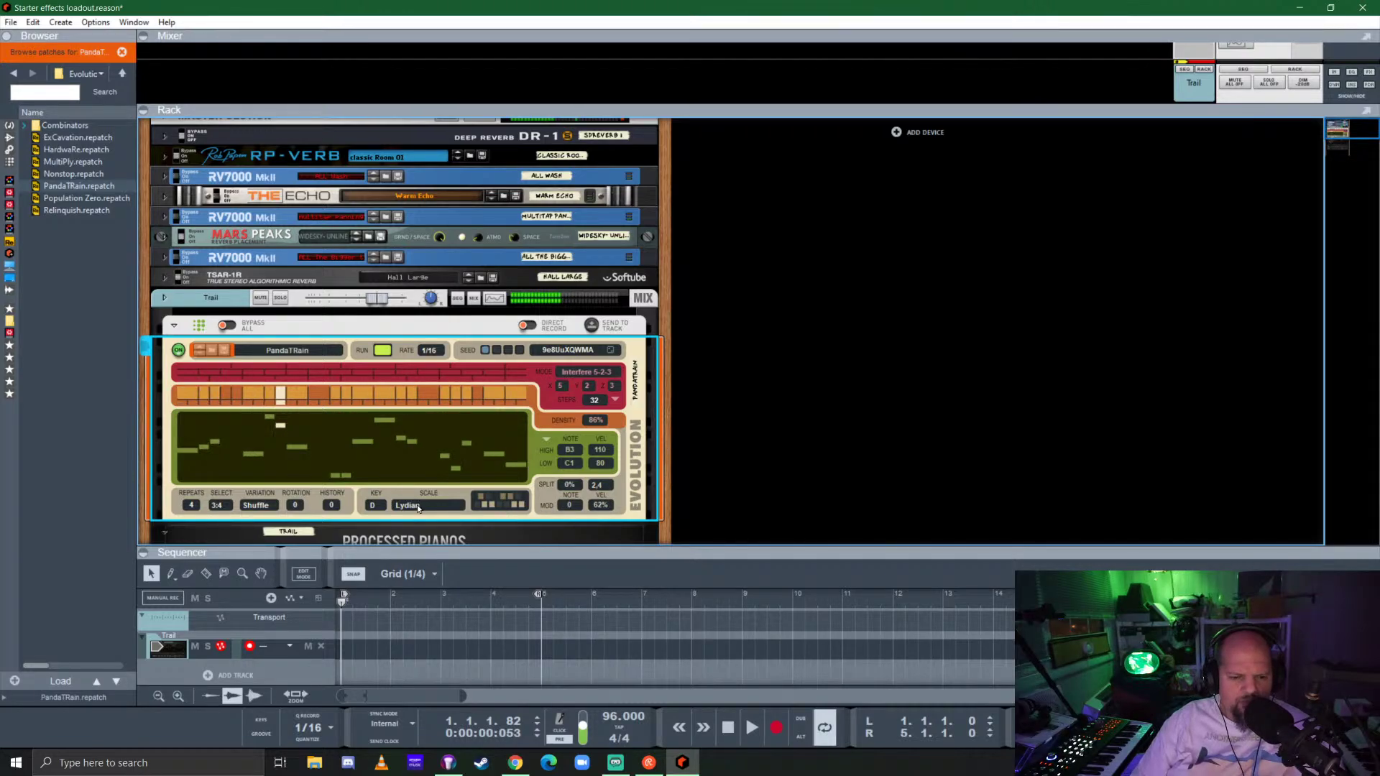
scroll(418, 507, "down", 4)
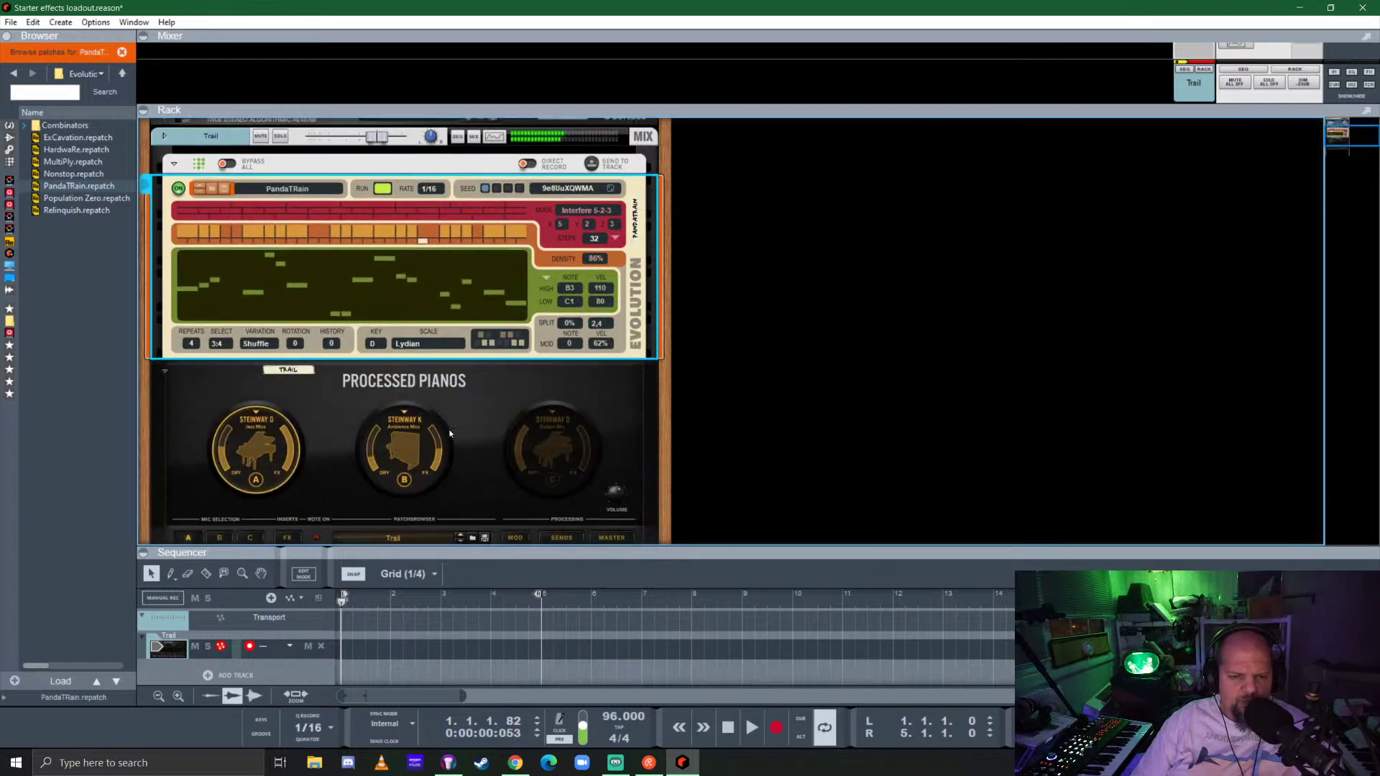
scroll(450, 434, "up", 2)
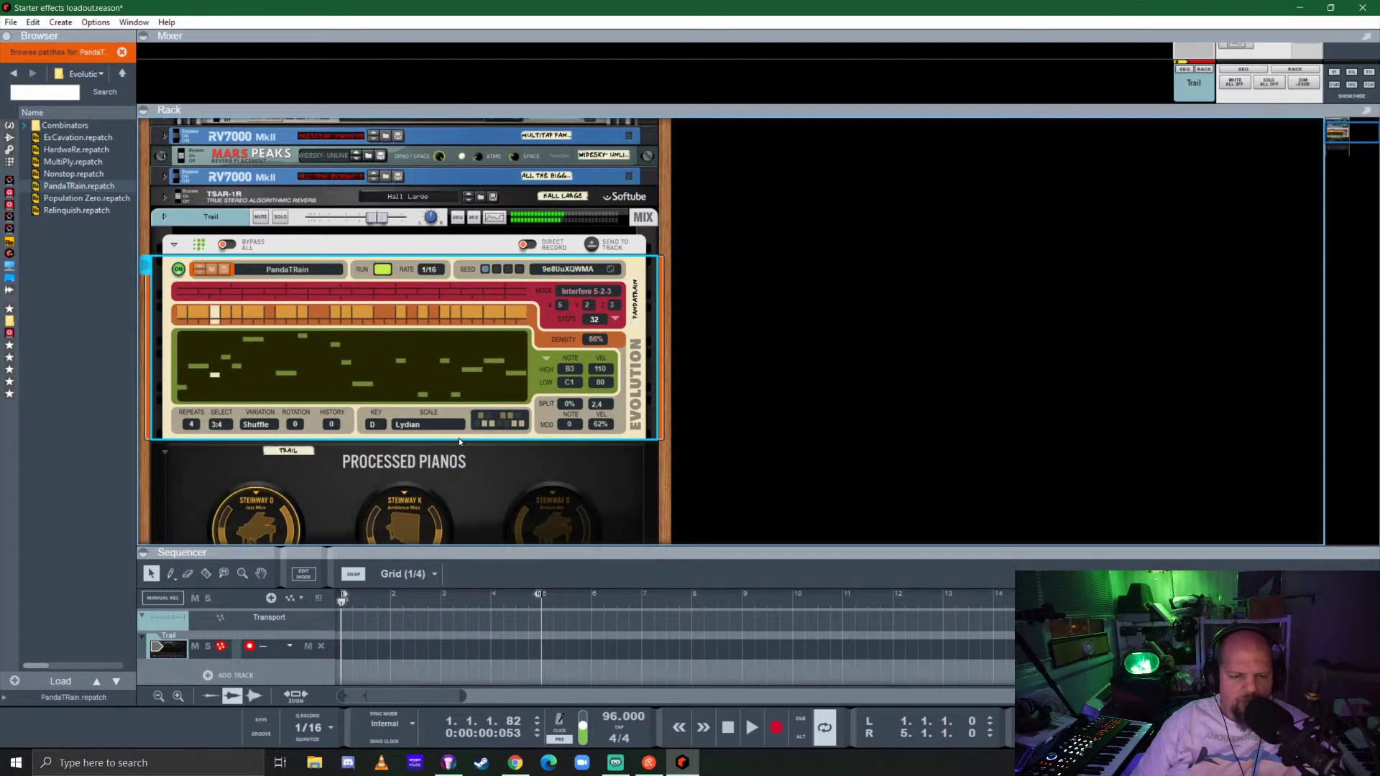
left_click(421, 426)
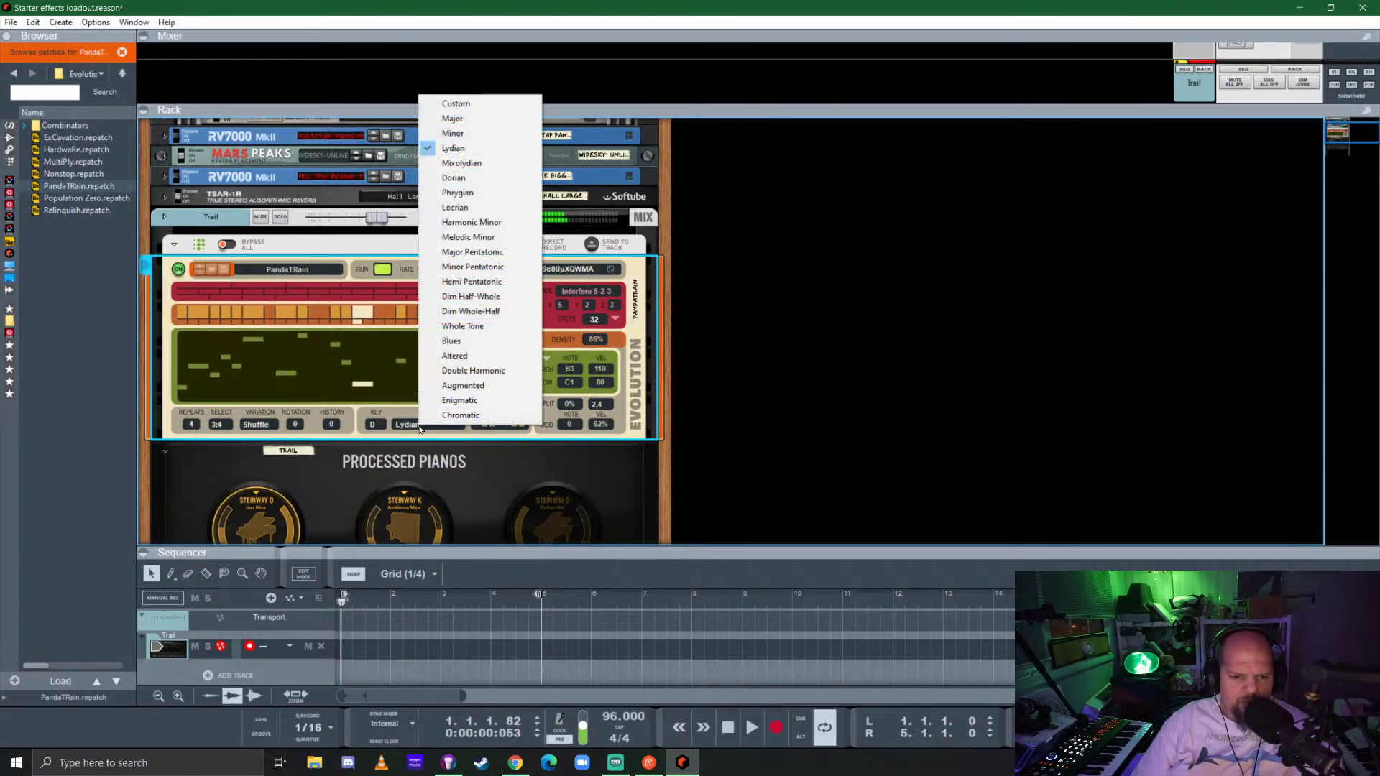
left_click(460, 416)
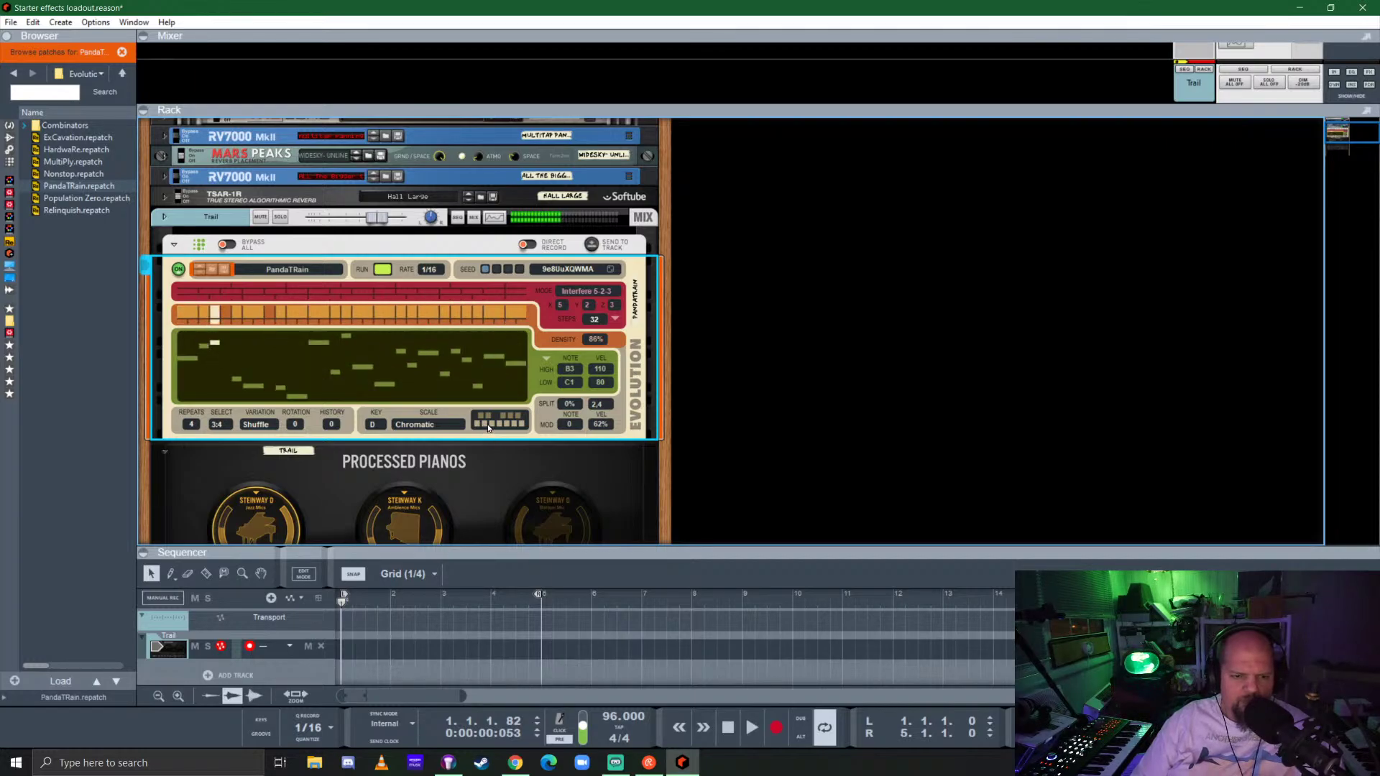
Audition the Processed Pianos patches one after another from Vibrano through Tannhauser Gated (pad), ending back on Trail.
scroll(487, 428, "down", 4)
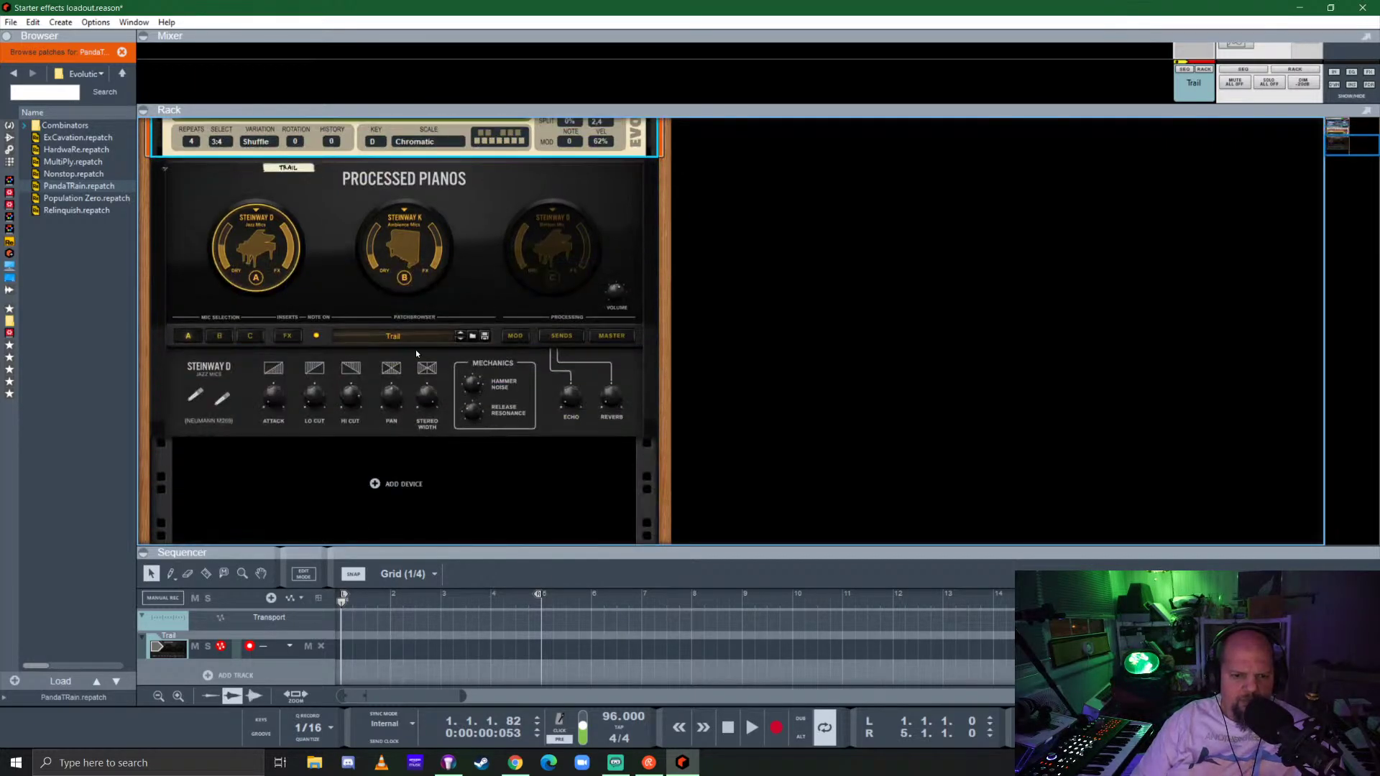
left_click(461, 340)
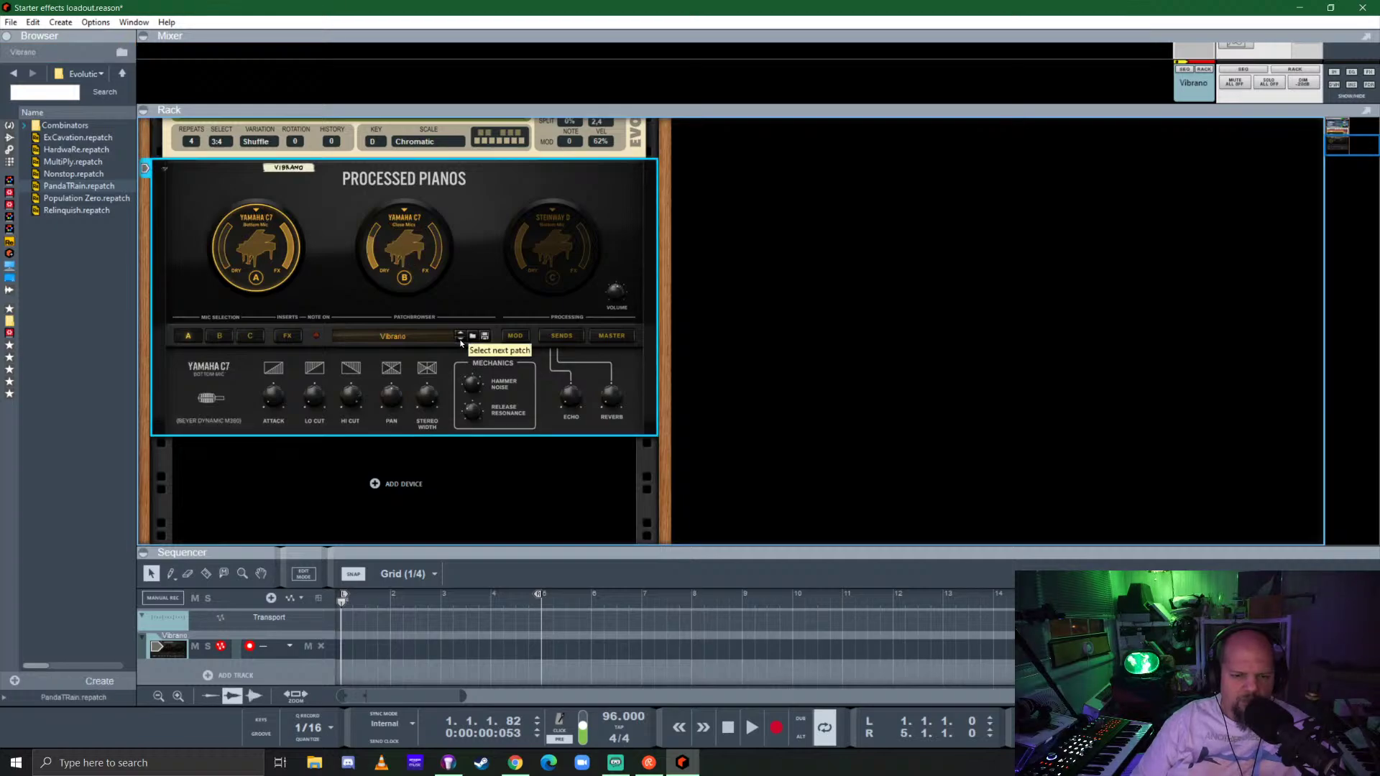
left_click(460, 341)
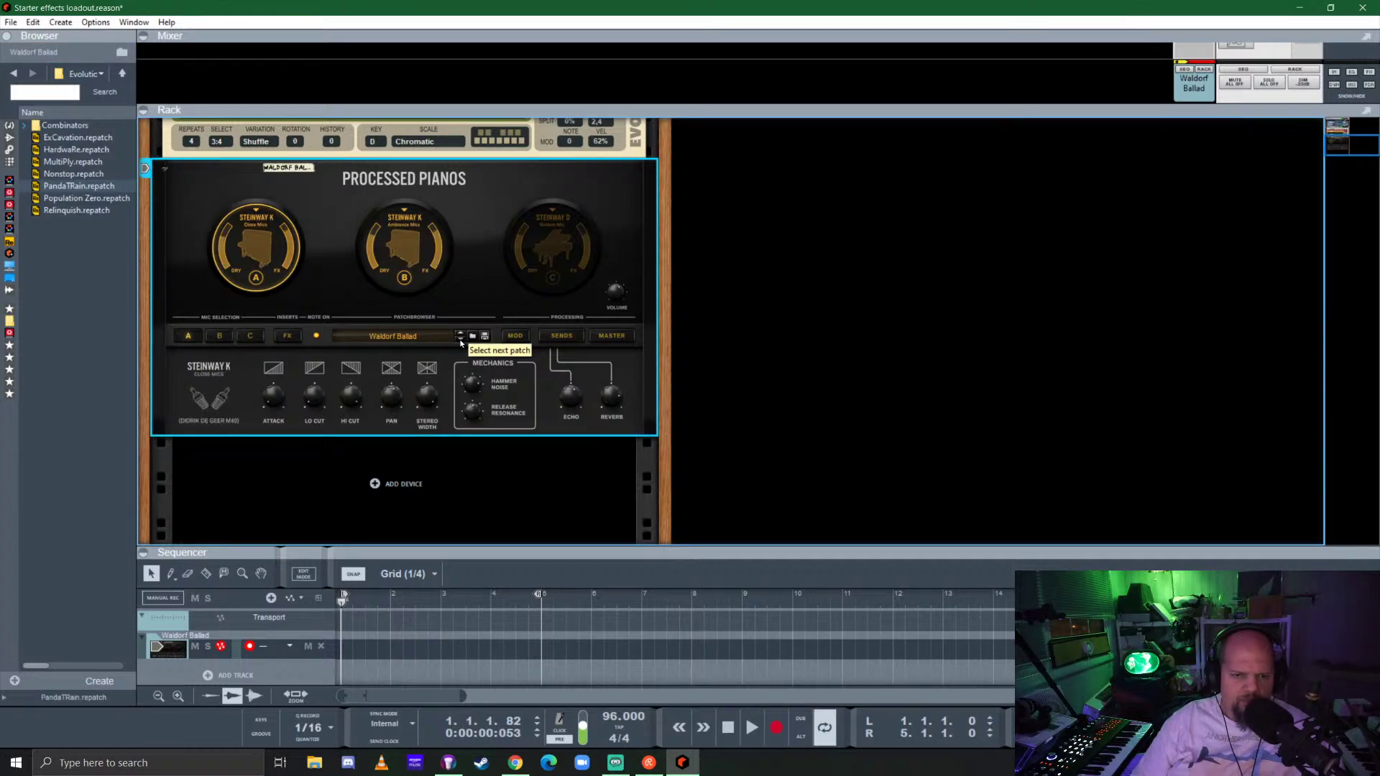
left_click(461, 341)
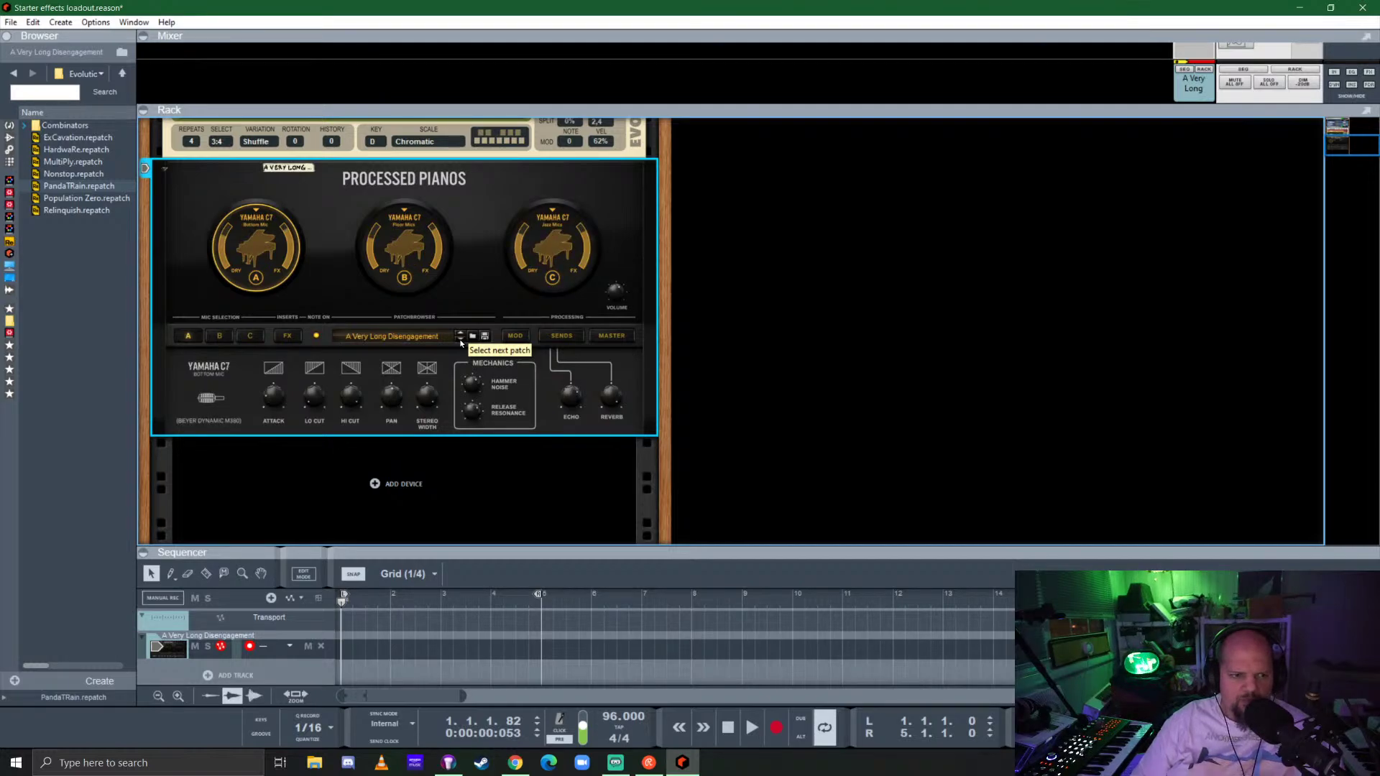
left_click(461, 341)
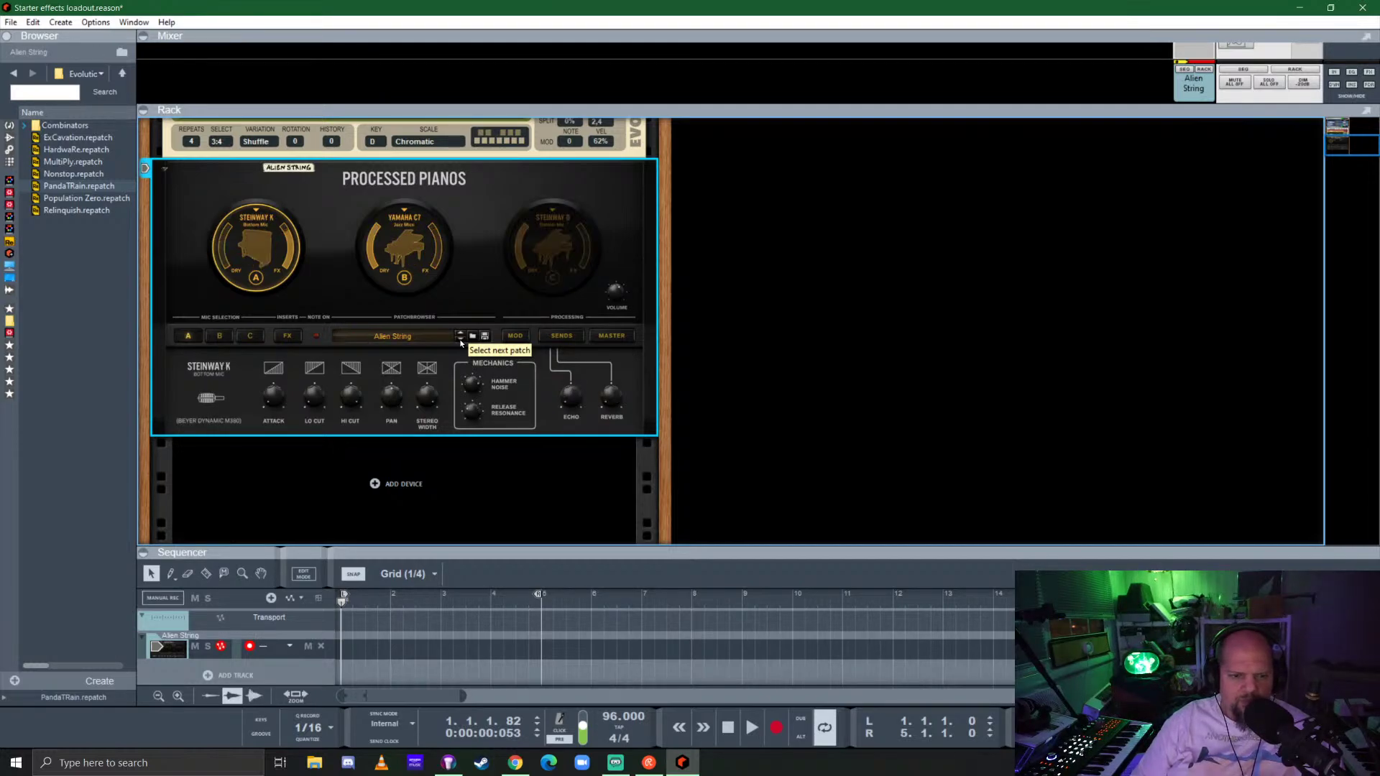
left_click(461, 341)
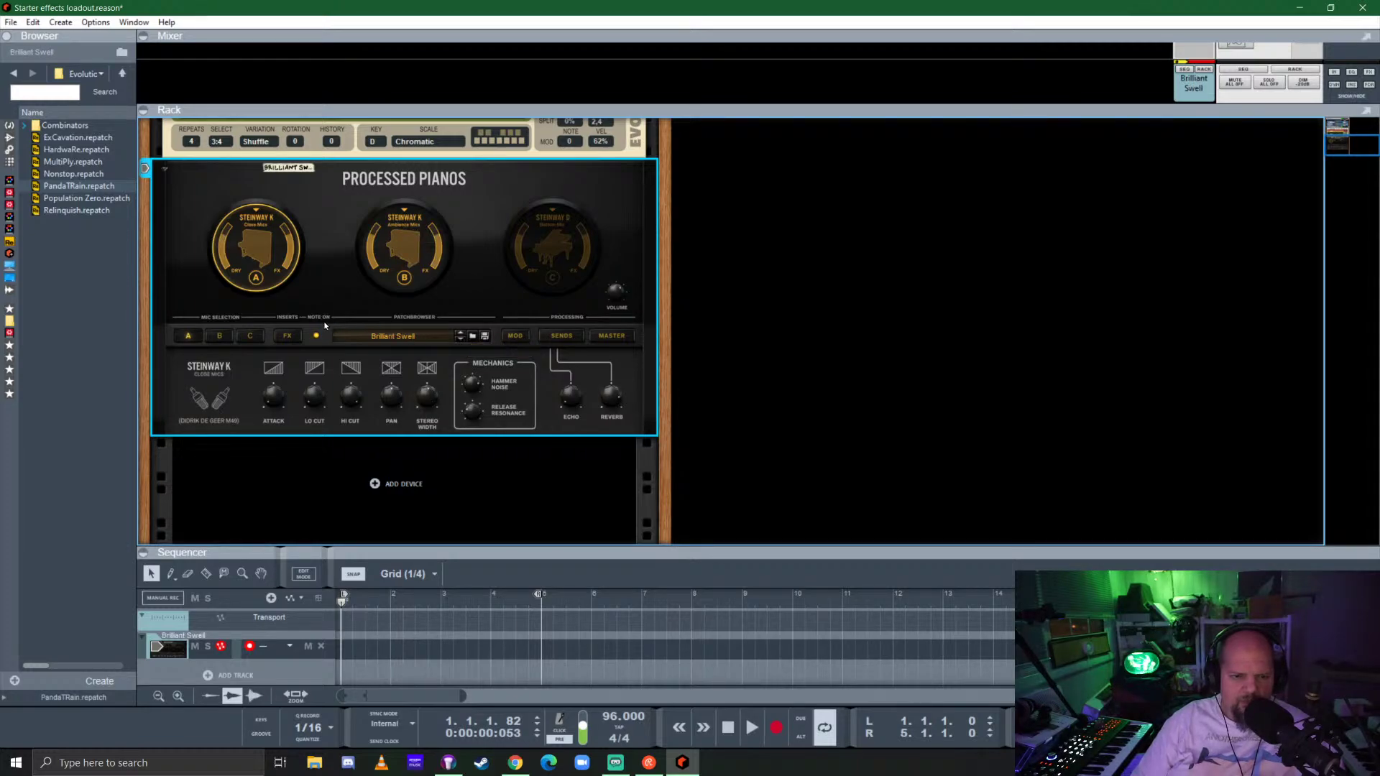
left_click(461, 340)
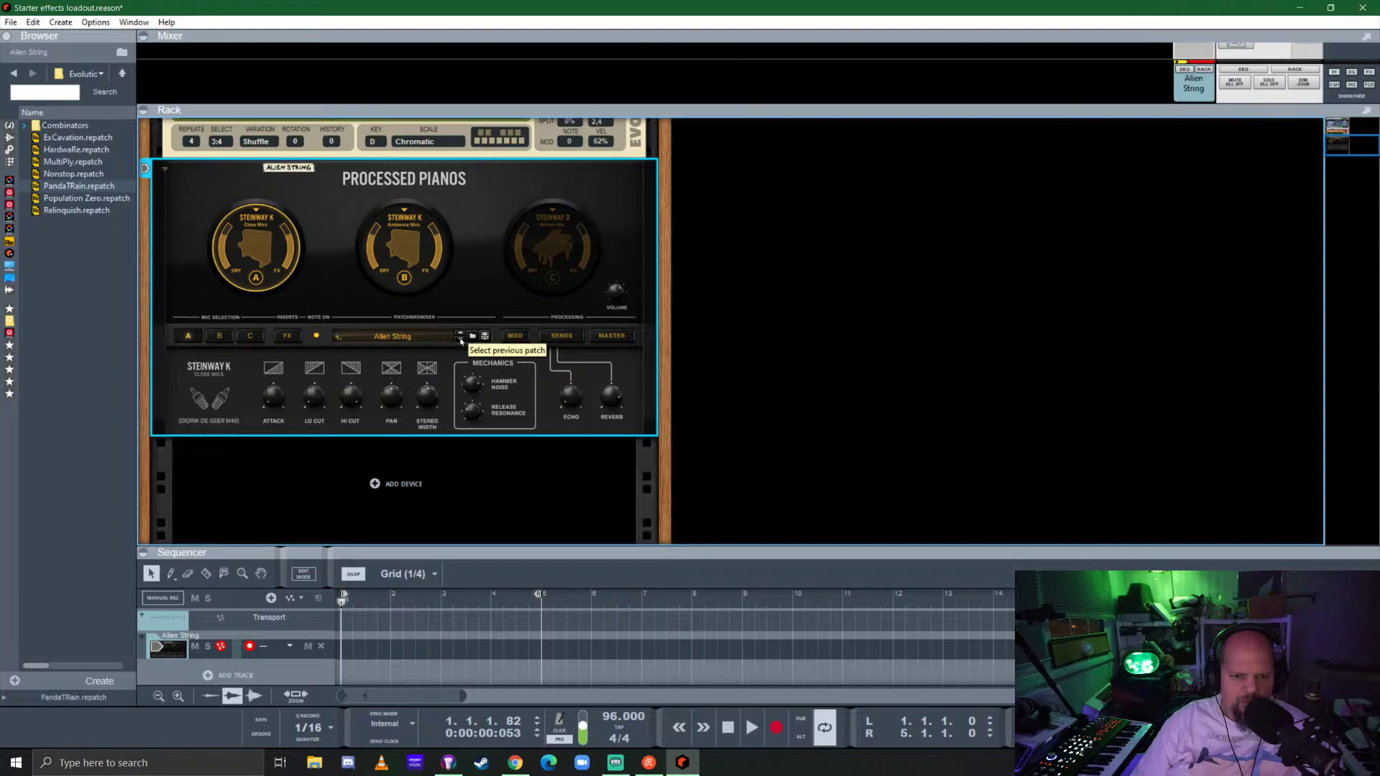
left_click(461, 340)
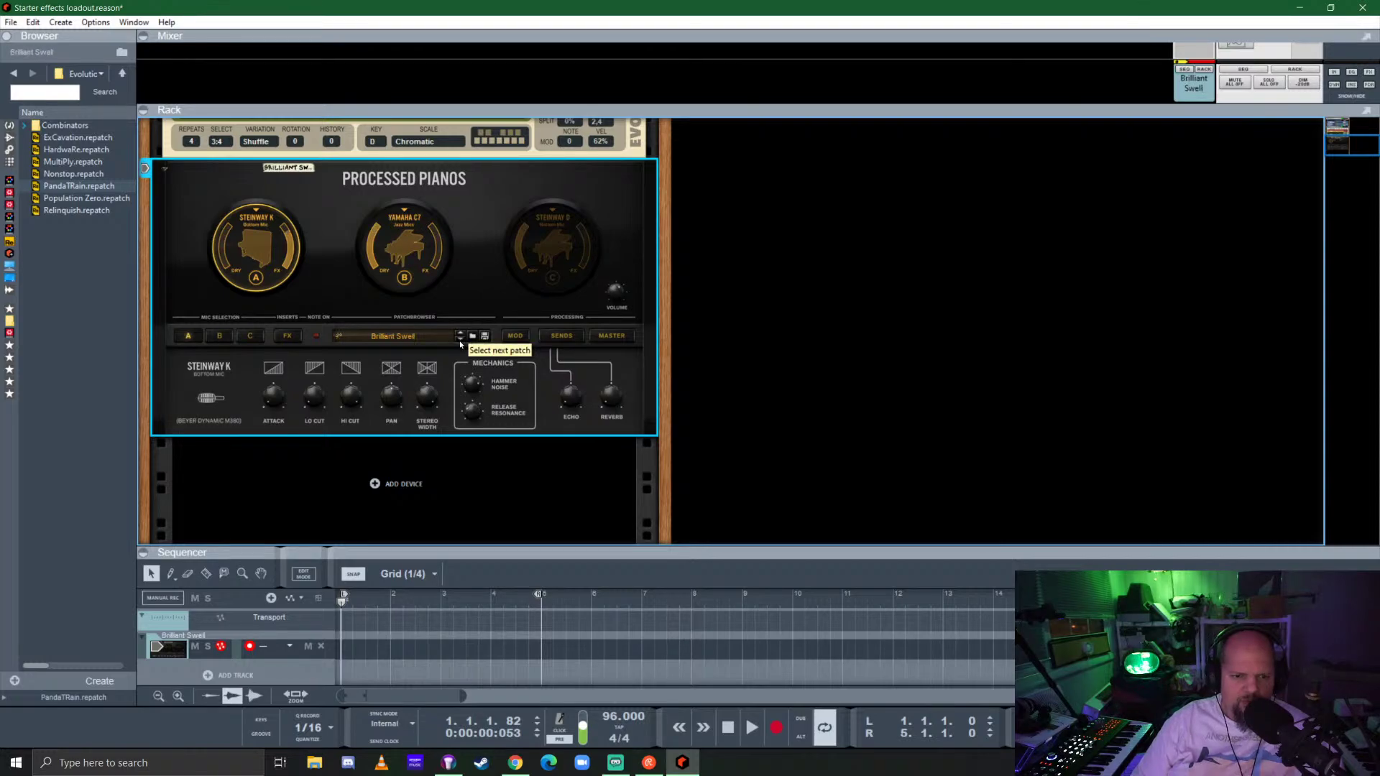
left_click(460, 340)
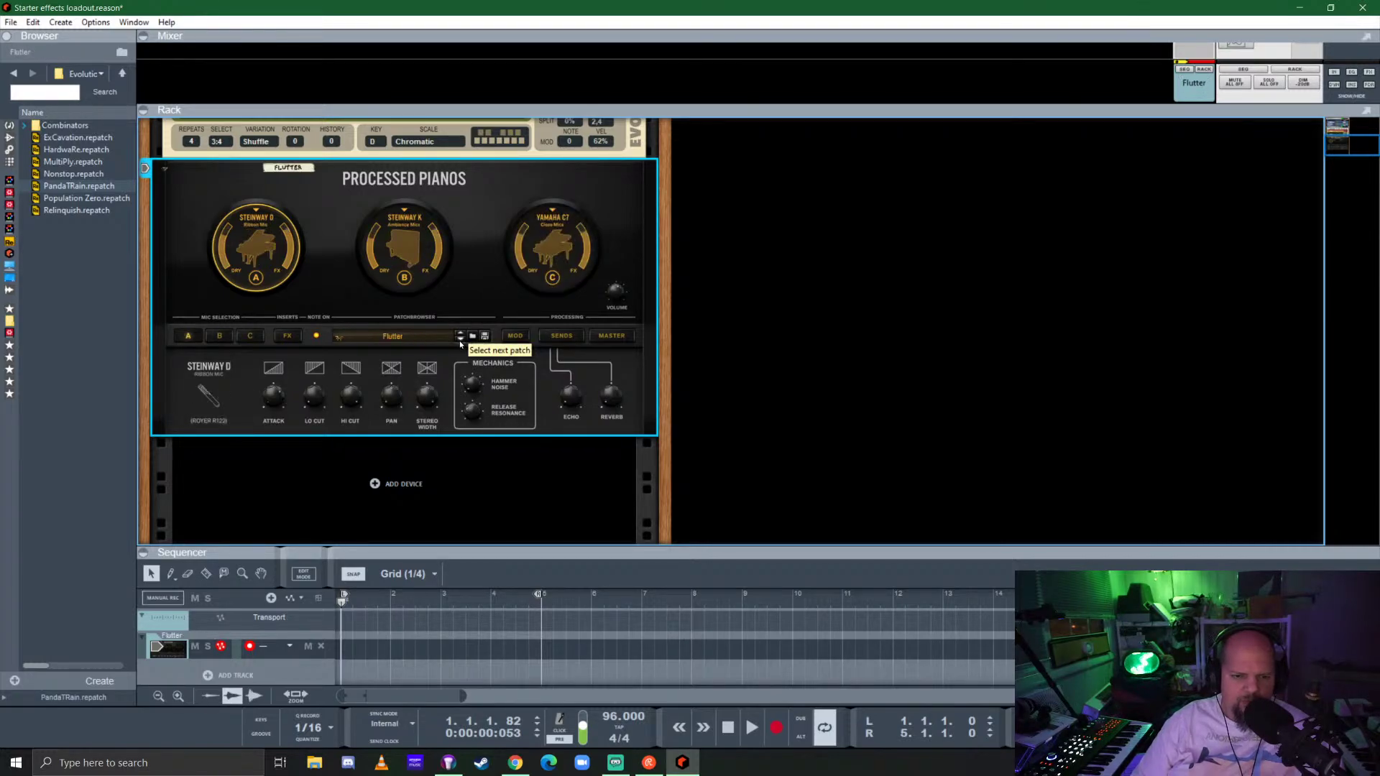
left_click(460, 342)
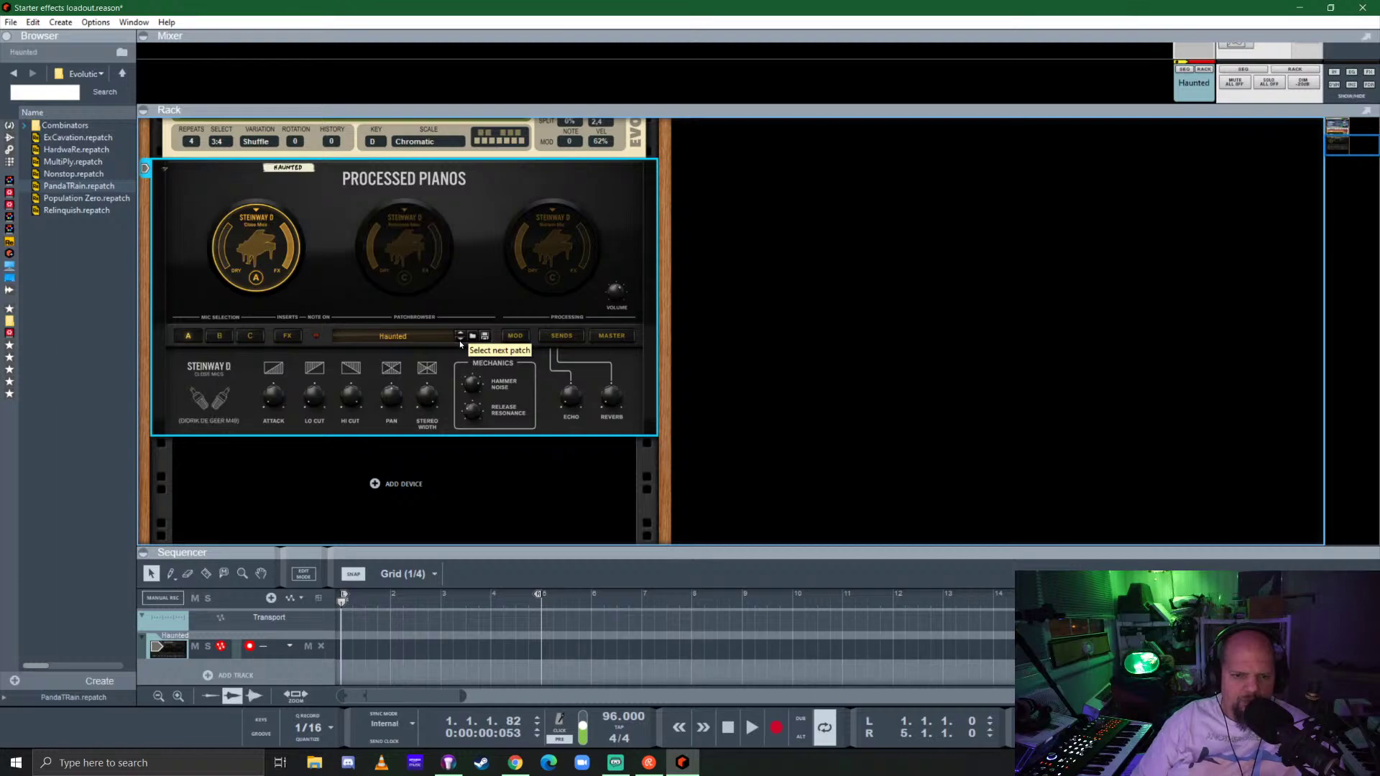
left_click(460, 343)
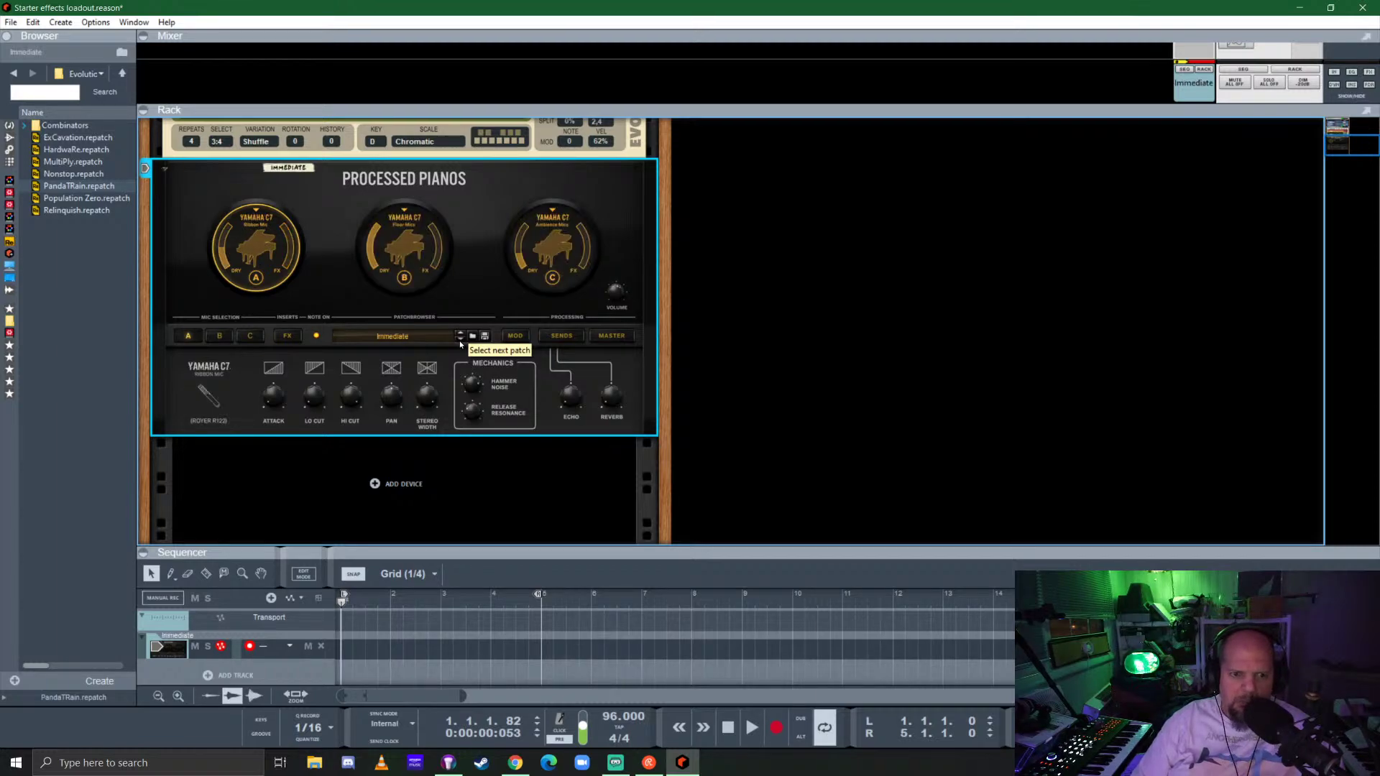
left_click(460, 343)
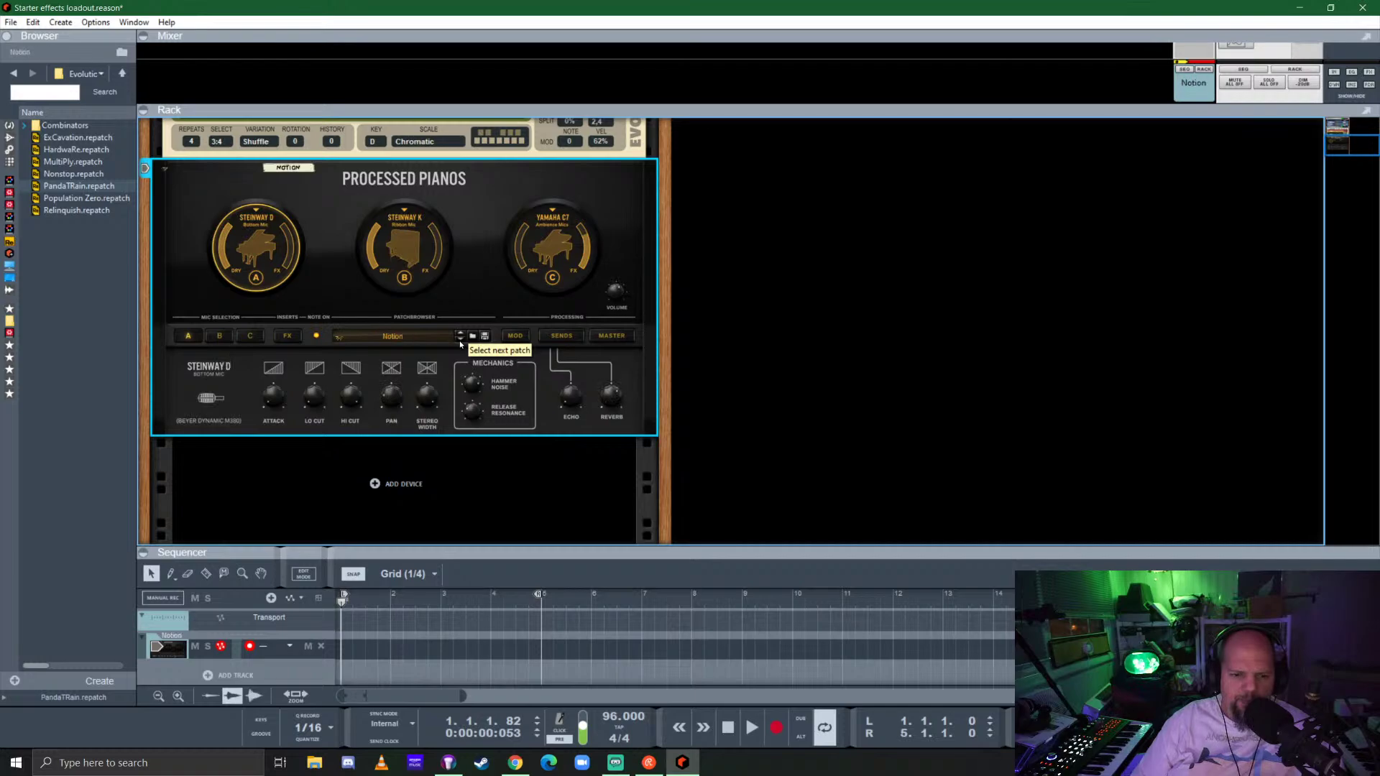
left_click(460, 342)
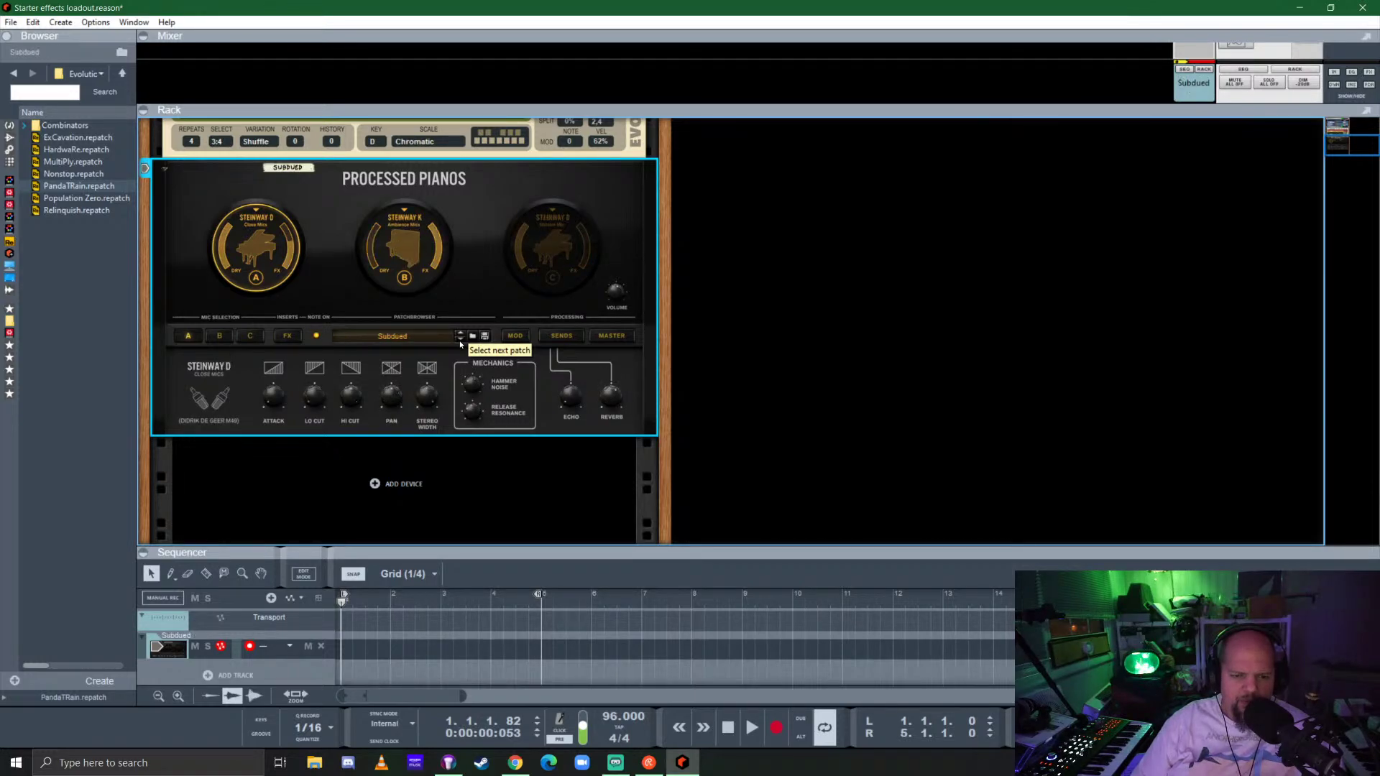
left_click(460, 342)
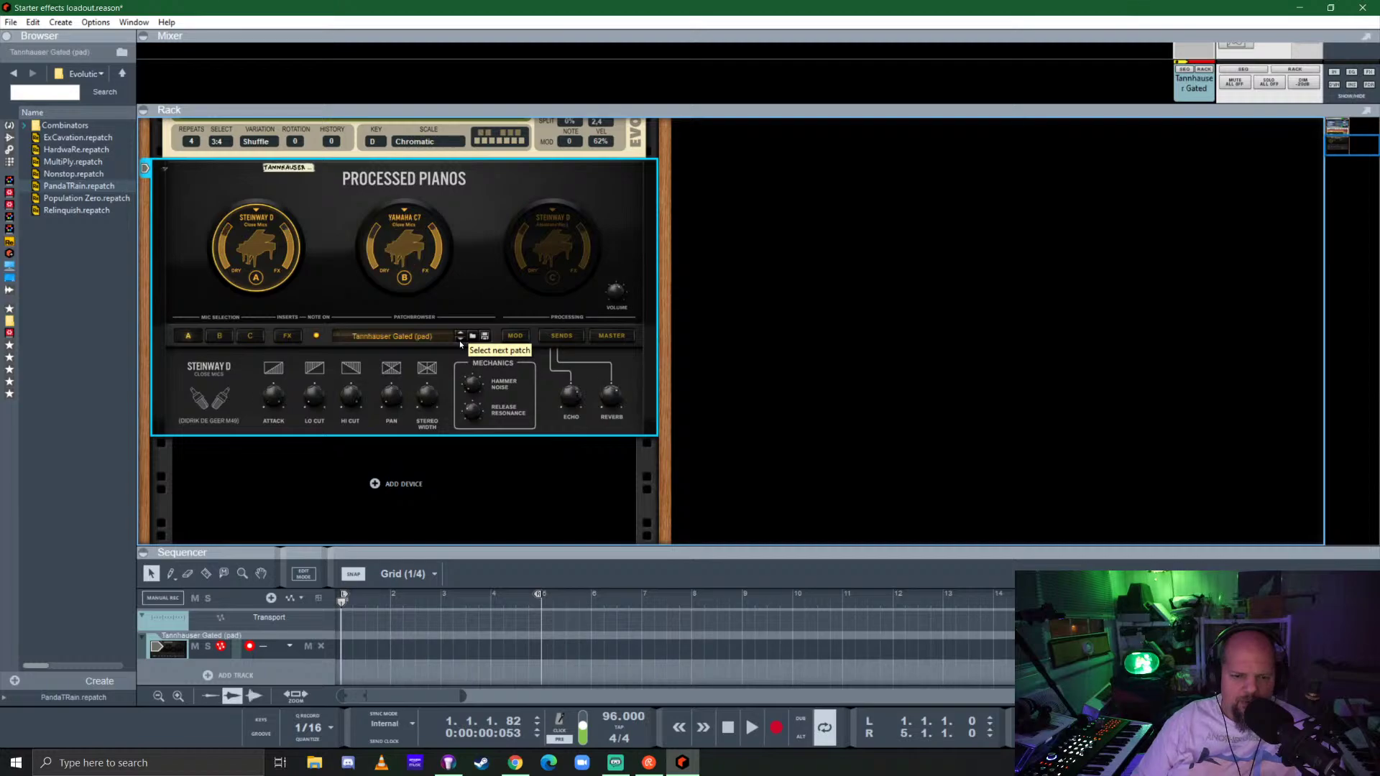
left_click(460, 342)
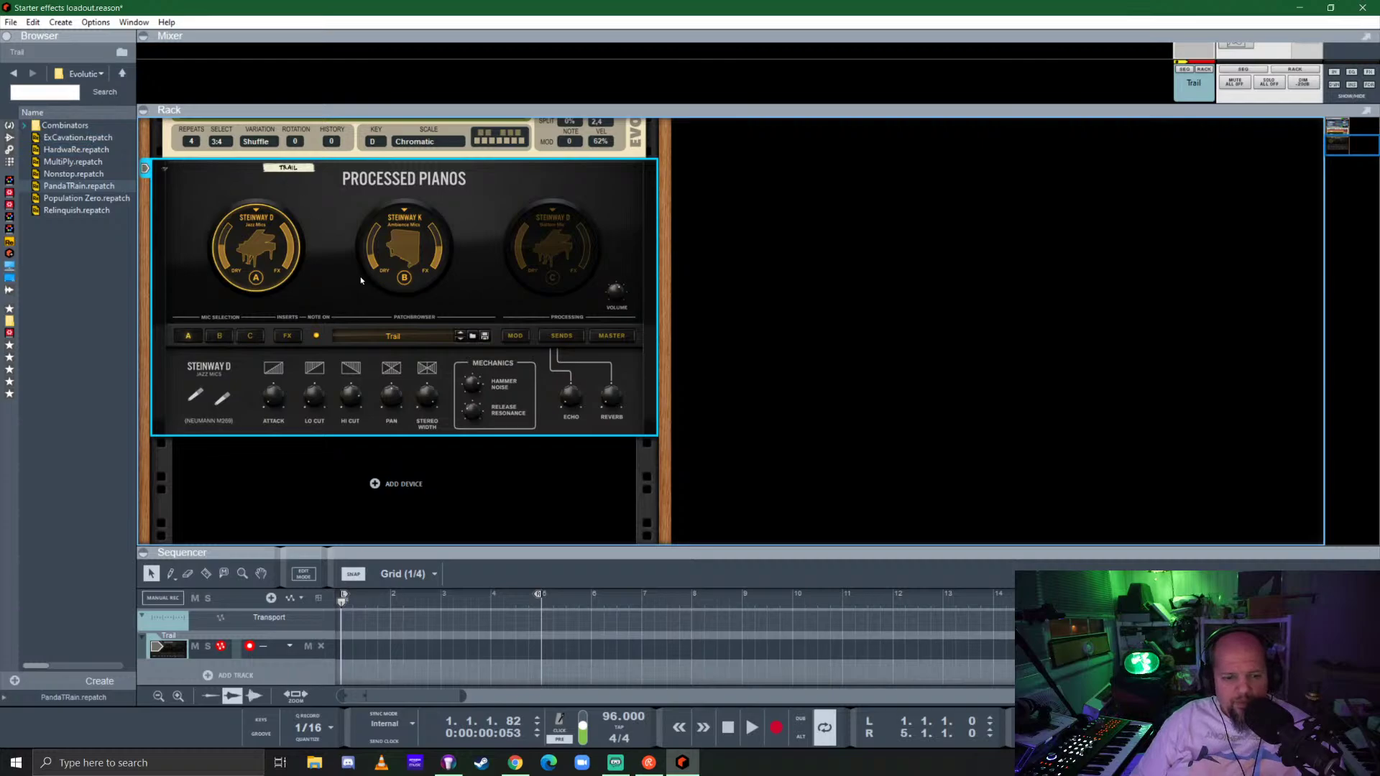
Audition Heavily Processed Pianos patches in Processed Pianos, from Casa Tranquila through Deprecious, and settle on Distant.
left_click(472, 336)
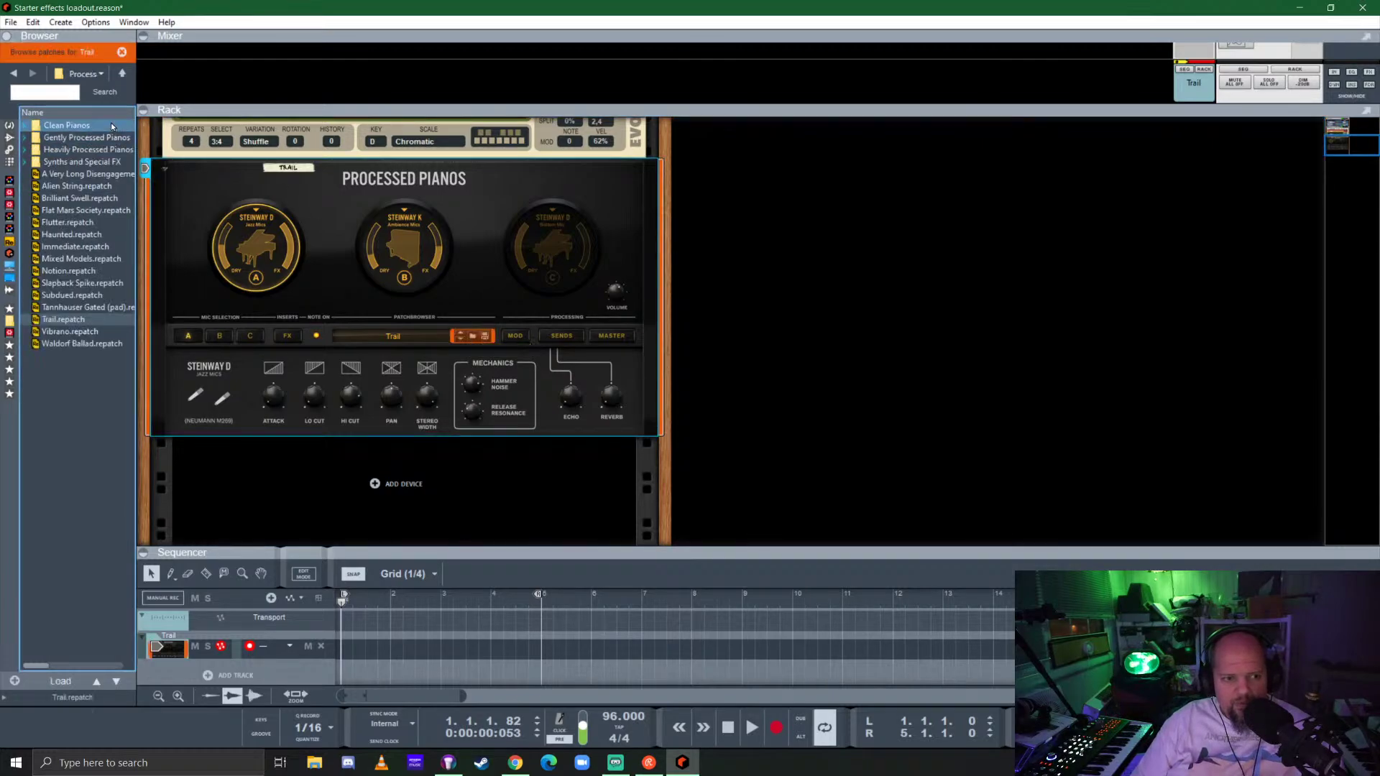
double_click(79, 150)
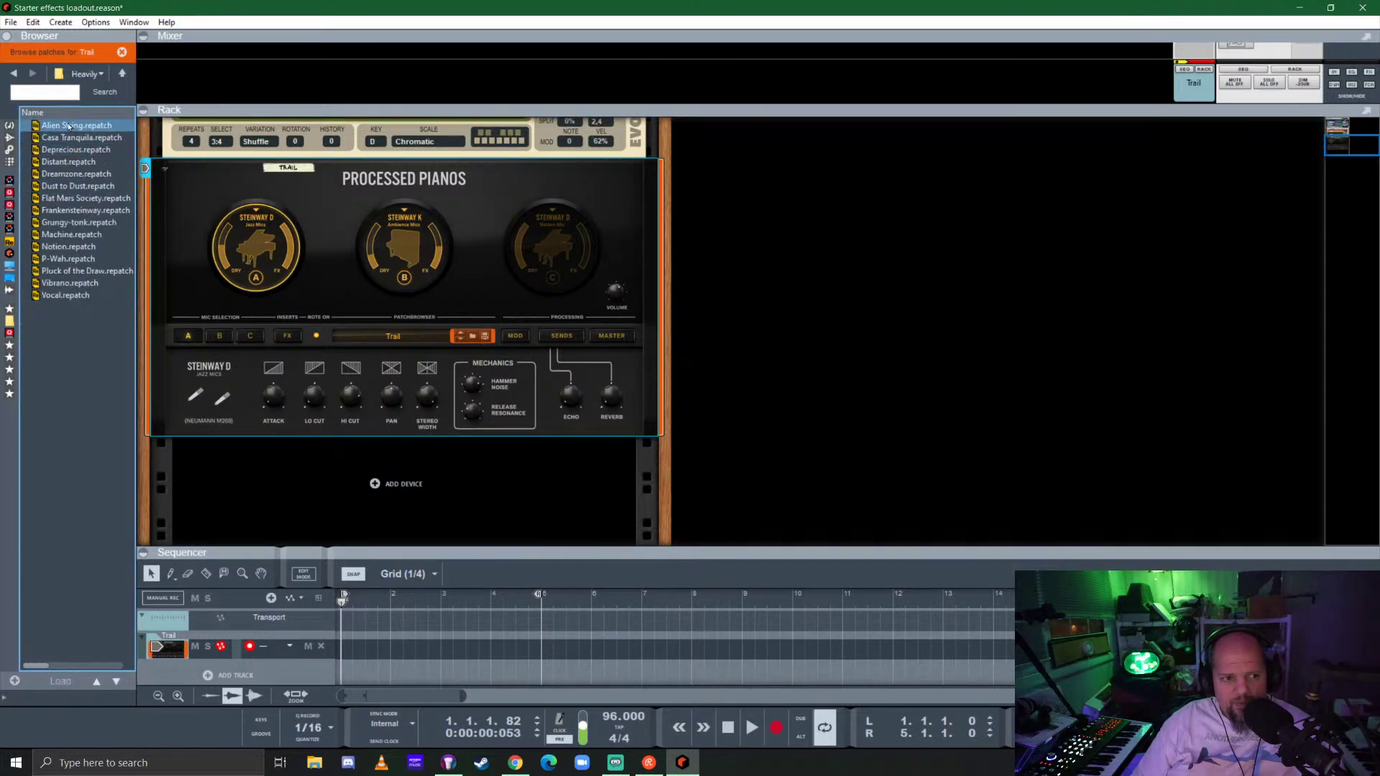
left_click(82, 138)
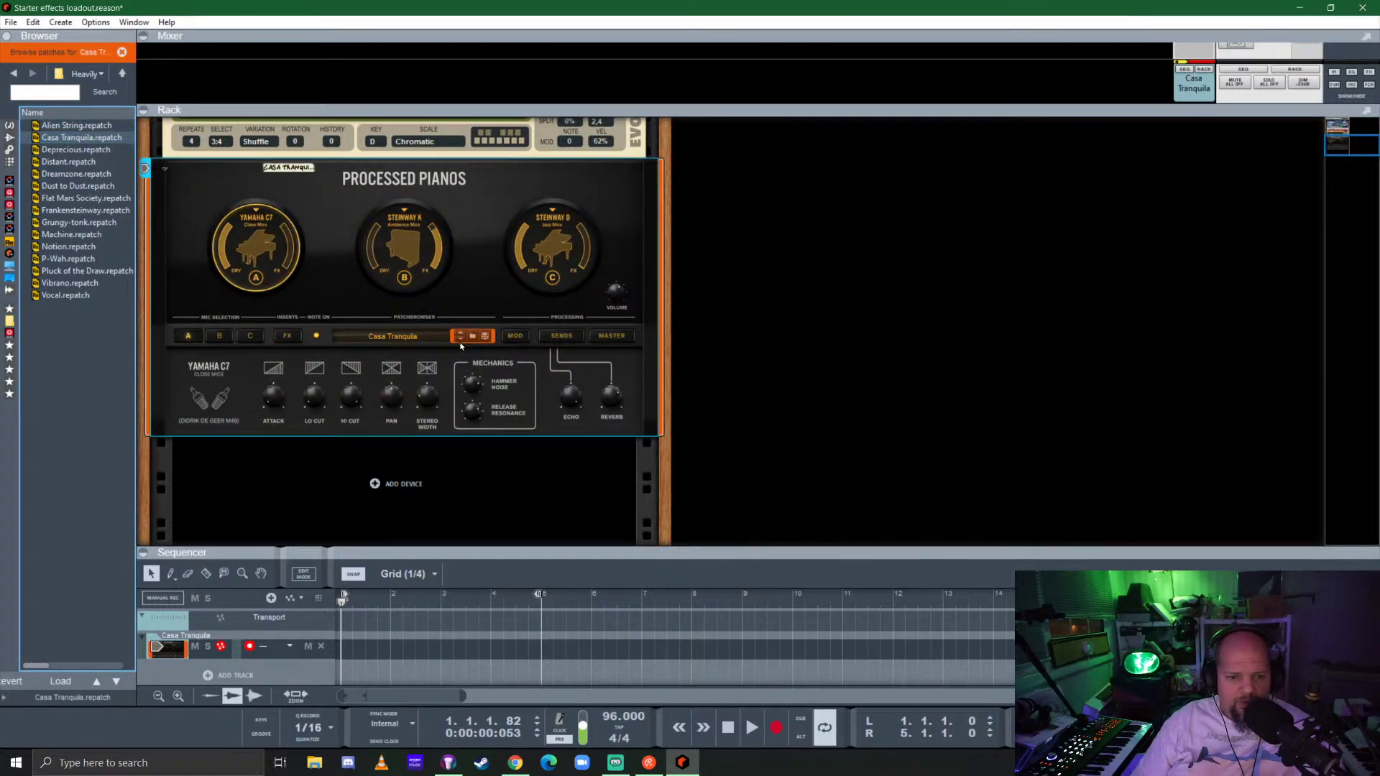
left_click(461, 340)
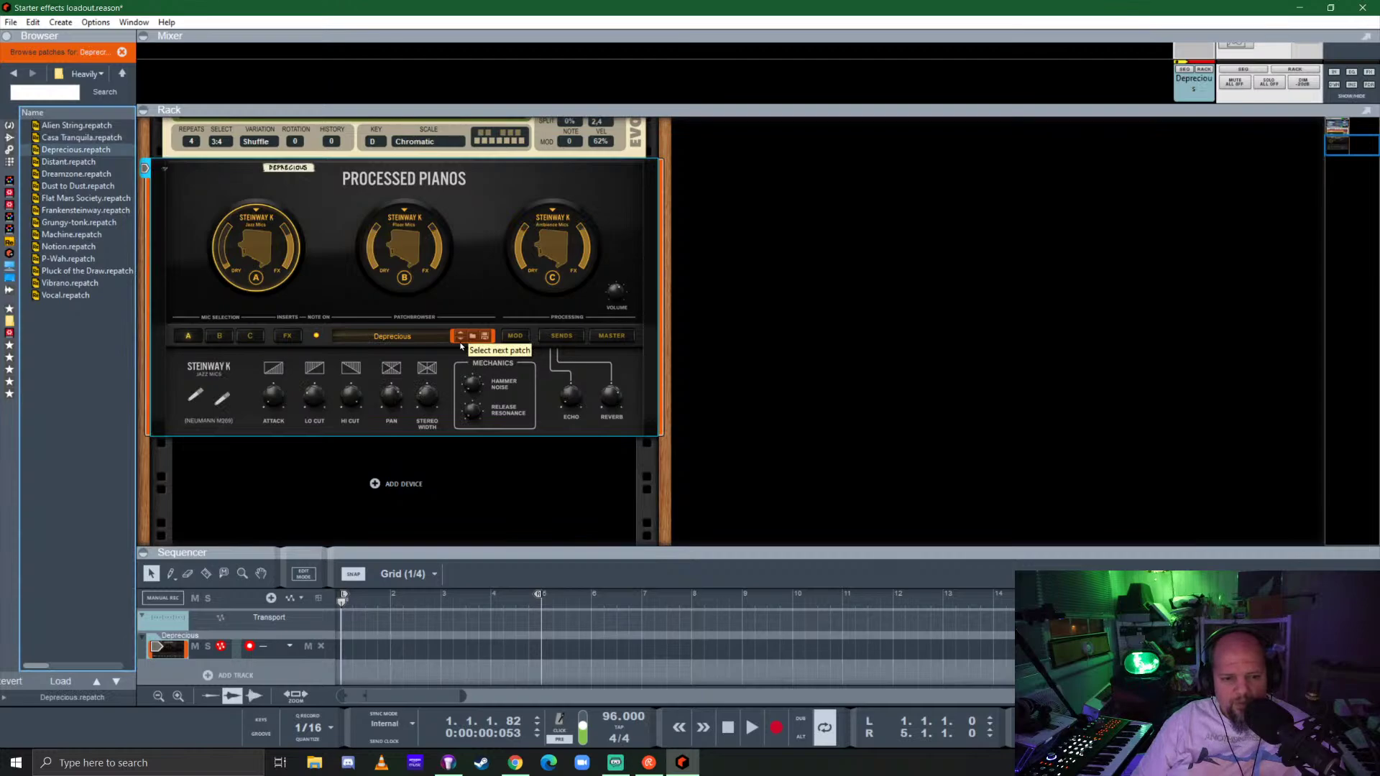
left_click(461, 340)
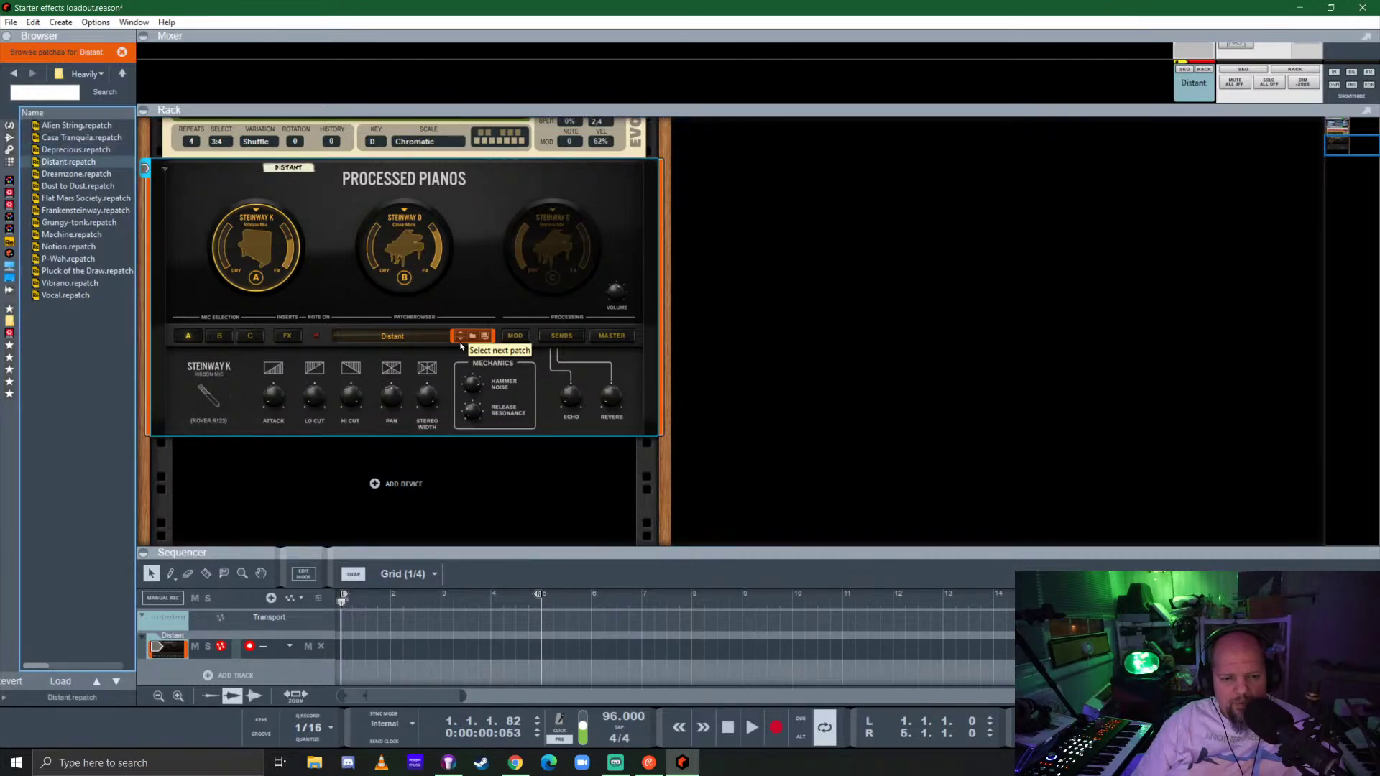
Set the Evolution player's scale to Harmonic Minor and its key to C.
scroll(461, 346, "up", 4)
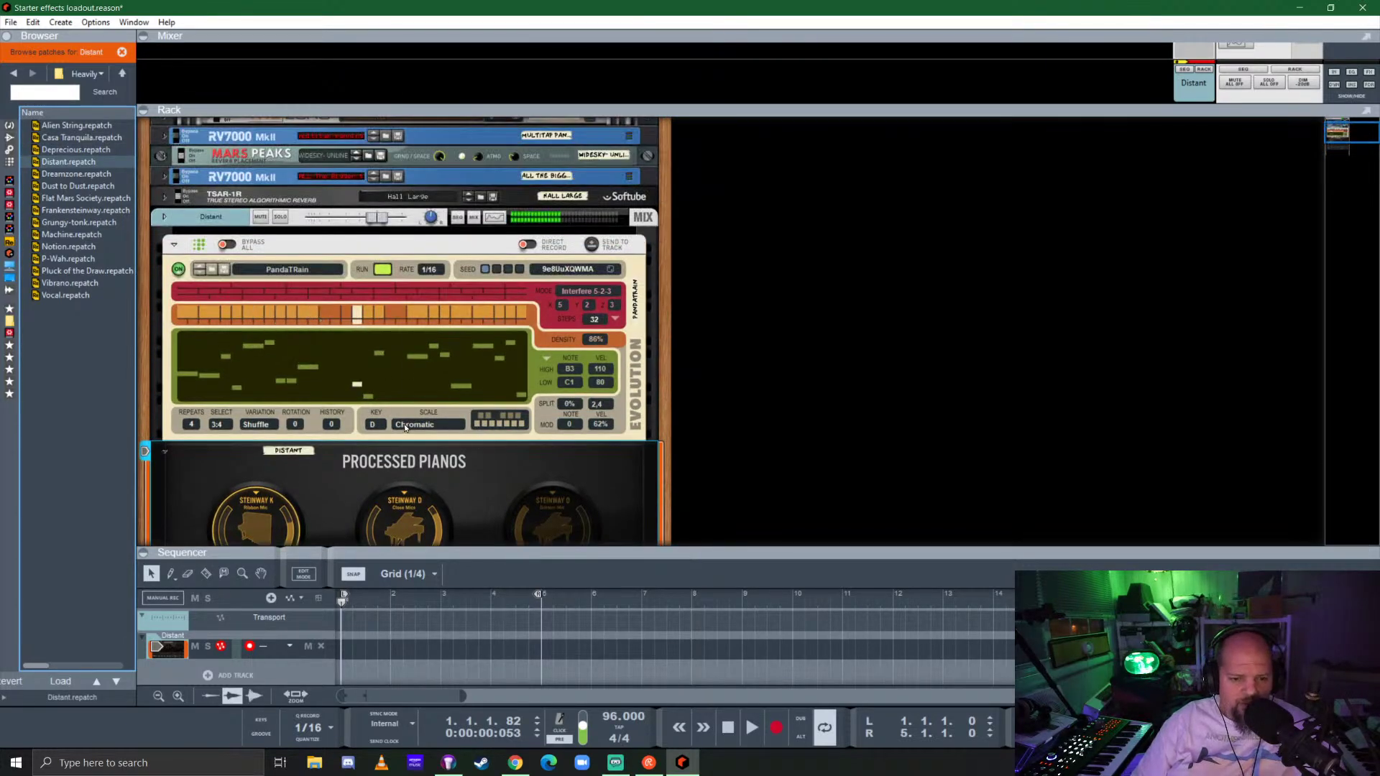
left_click(405, 427)
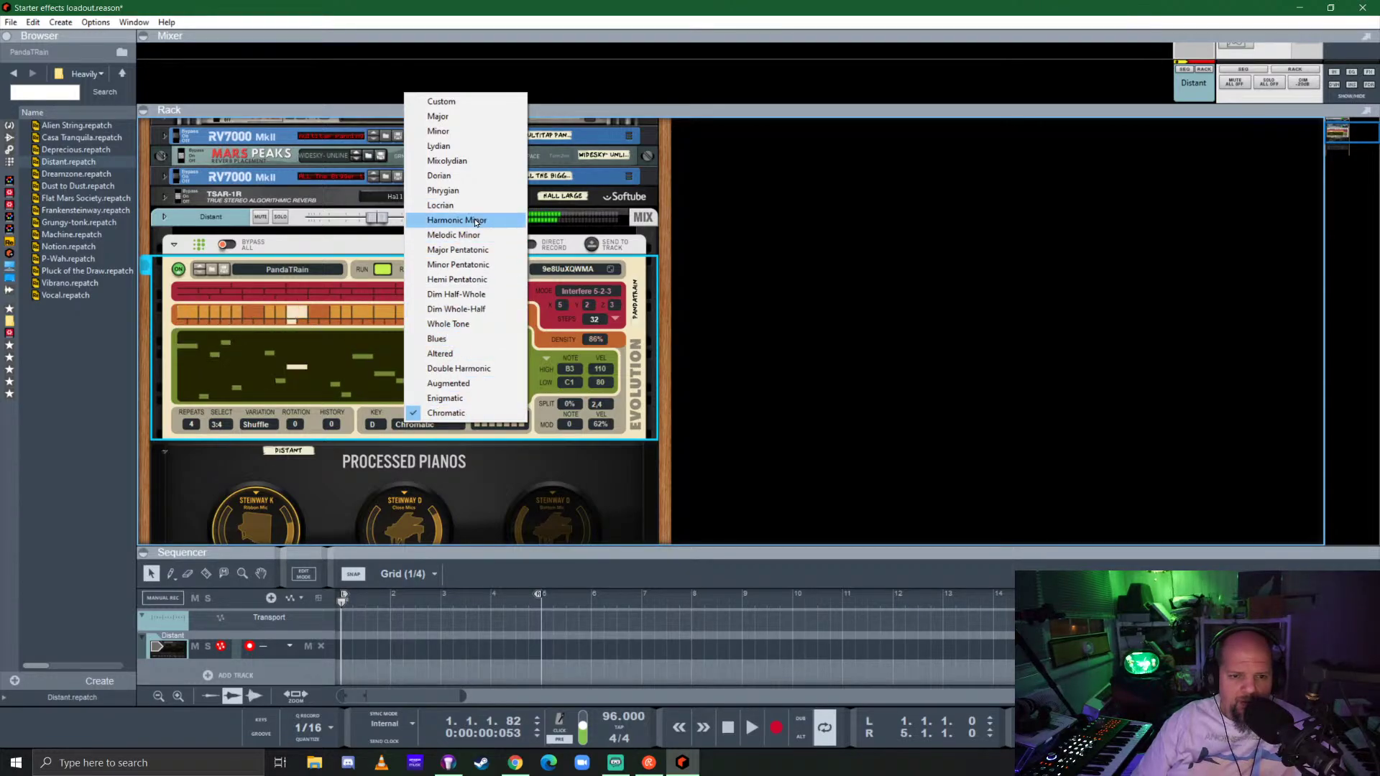
left_click(471, 220)
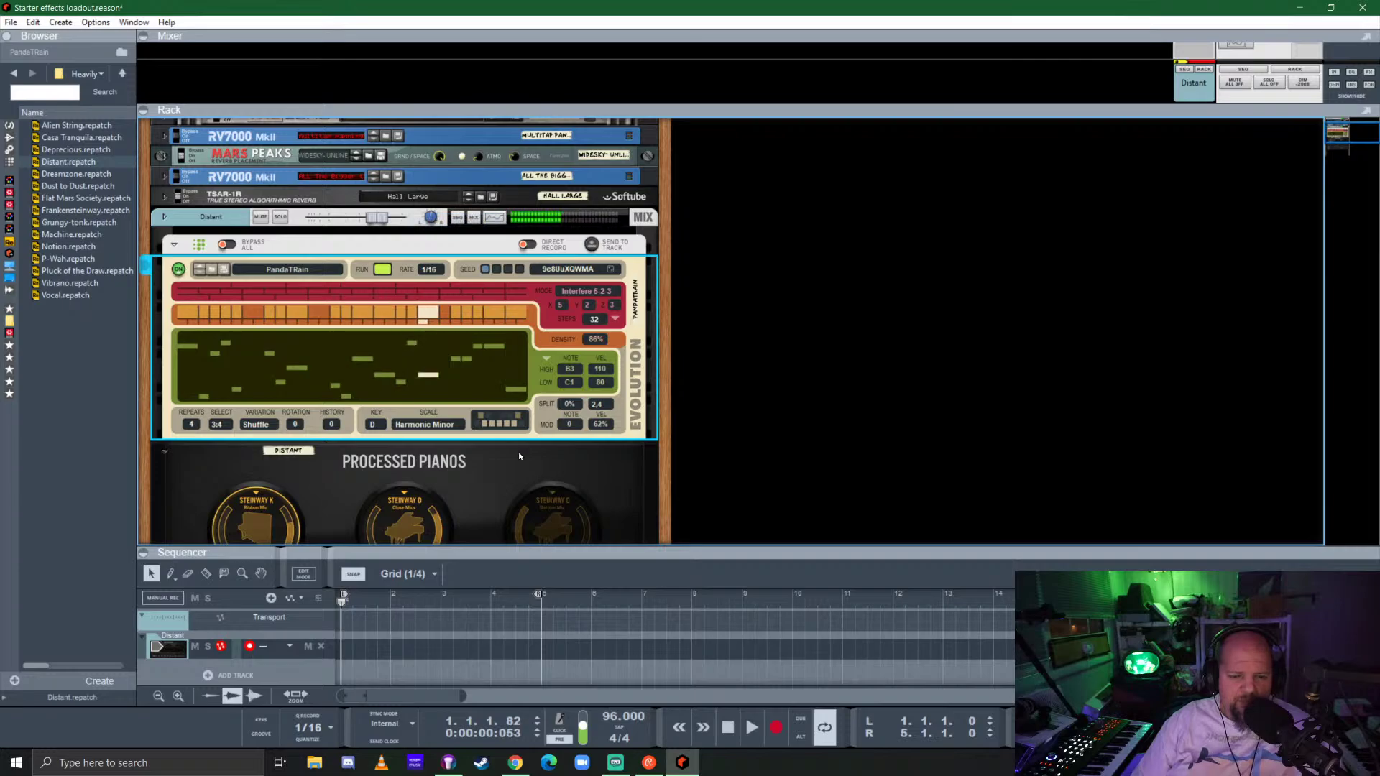
left_click(372, 424)
left_click(403, 433)
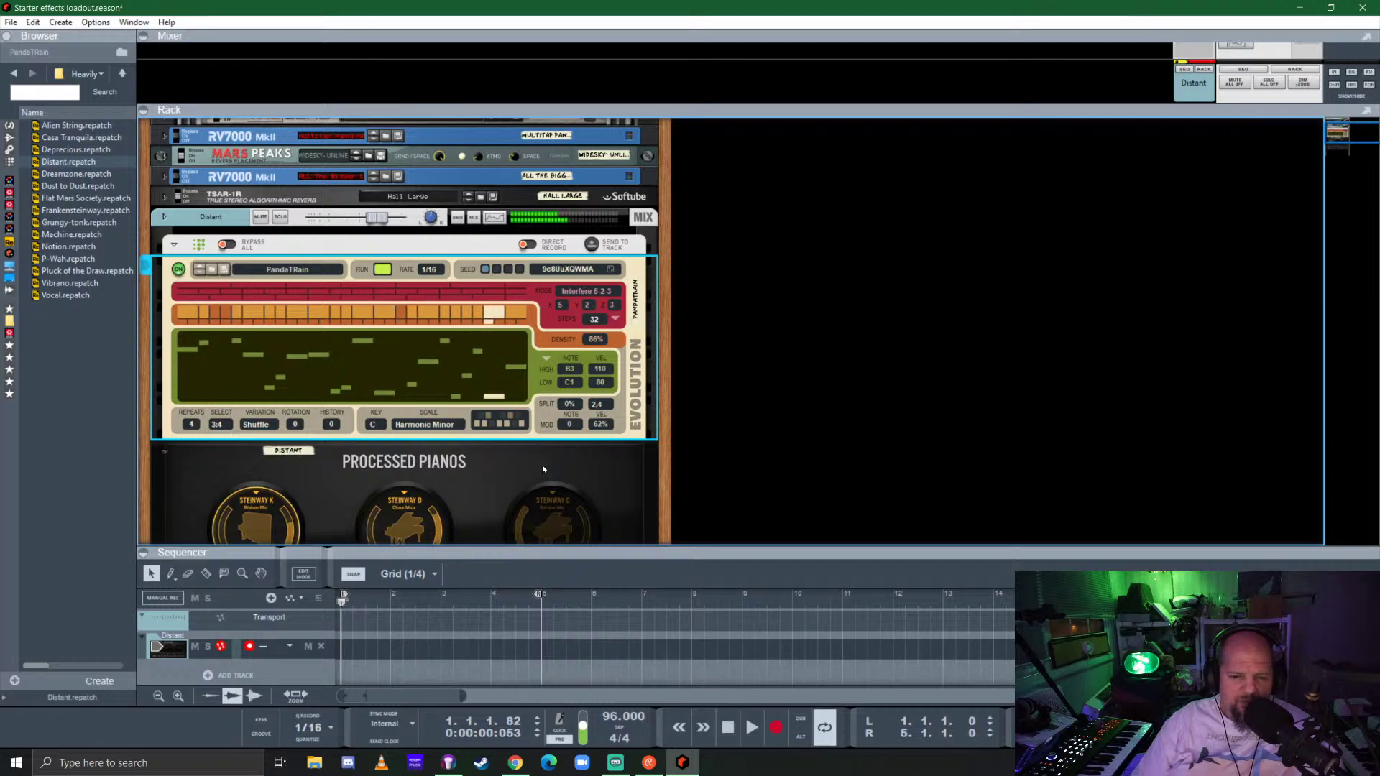
Raise the Evolution player's high note limit to G4 and set its variation to Inverse.
left_click_drag(569, 368, 577, 355)
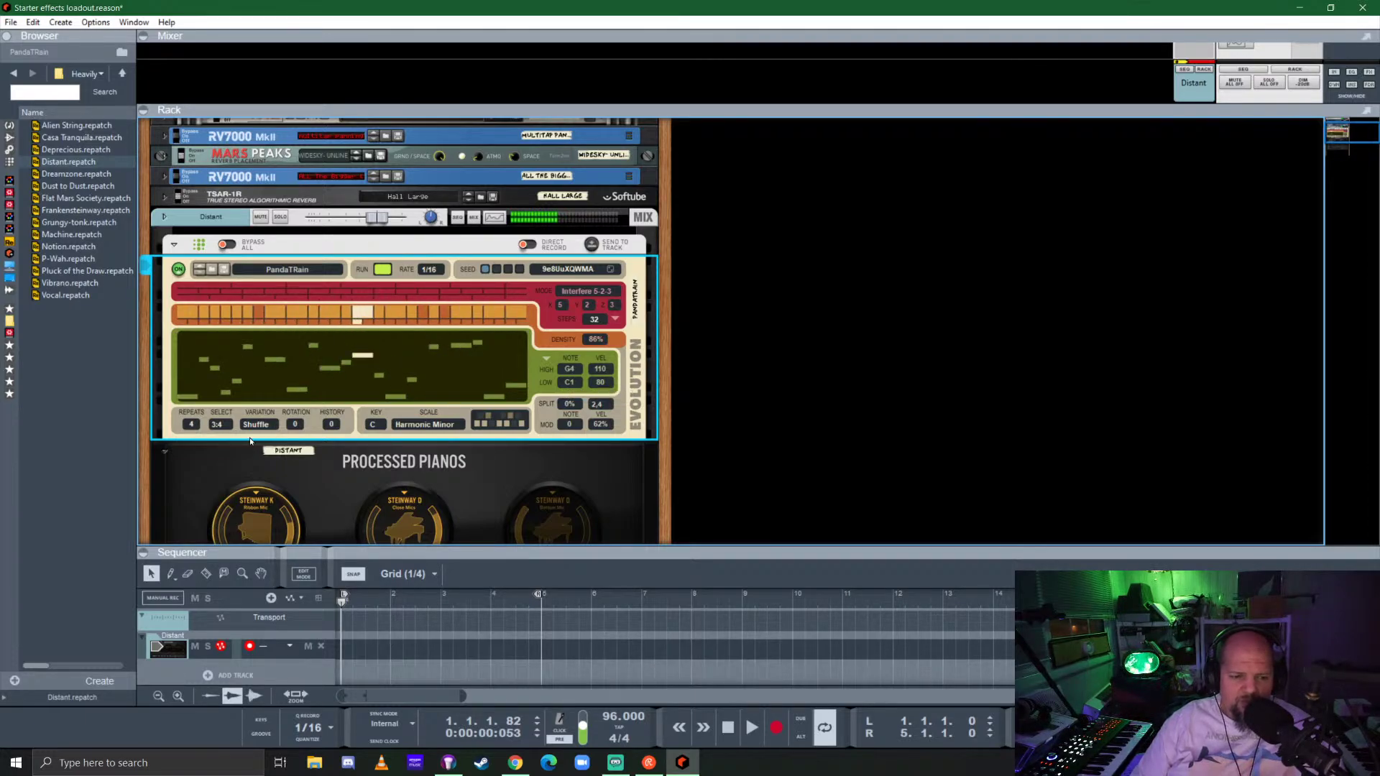
left_click(256, 423)
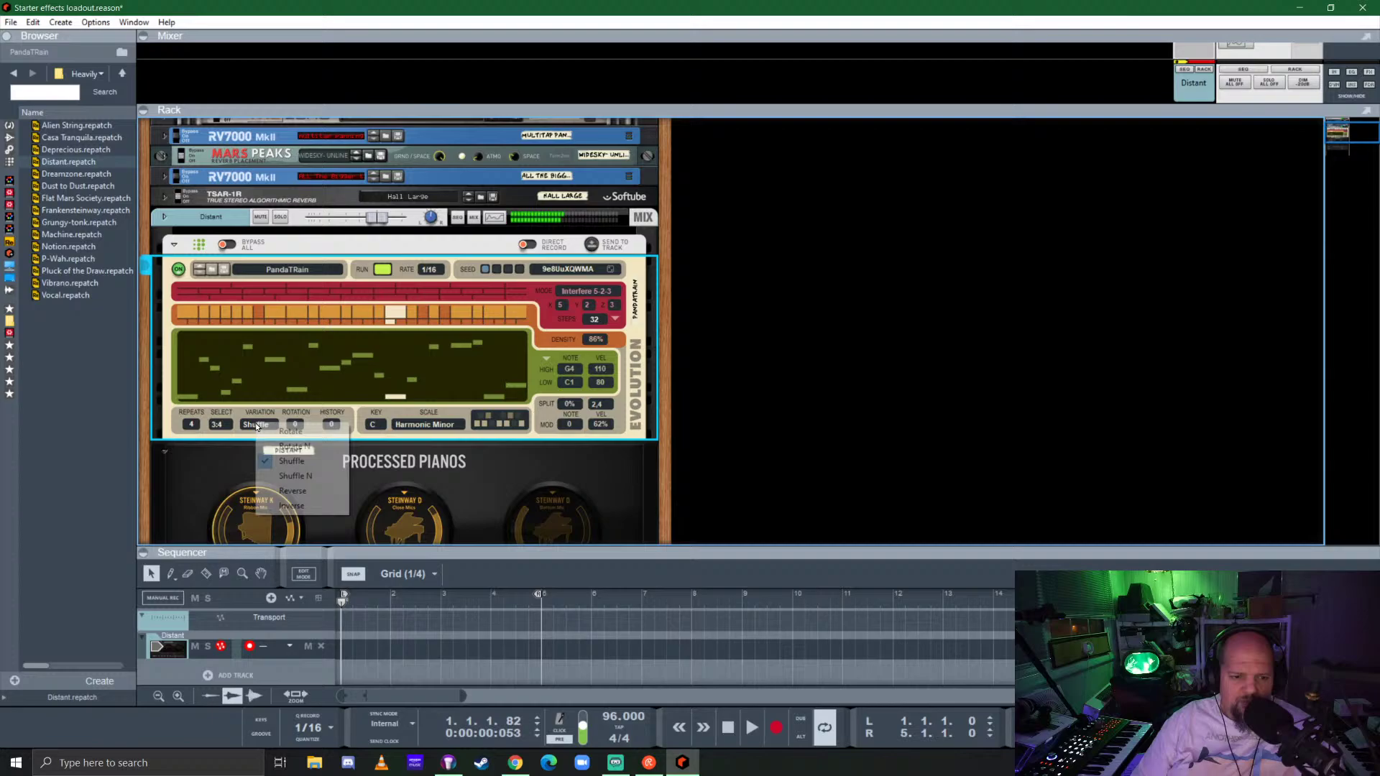
left_click(308, 506)
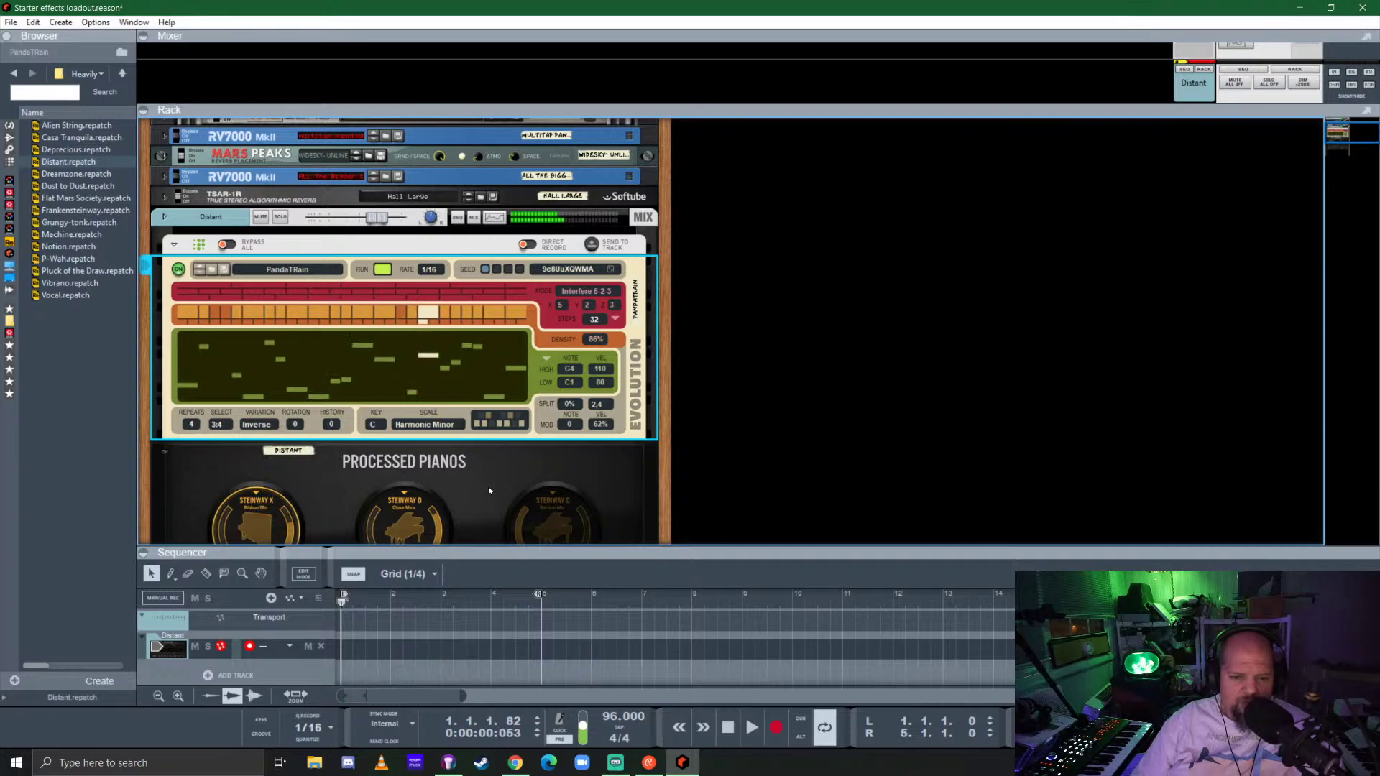
Customize the Evolution player's scale by switching individual notes on and off in its scale keyboard.
left_click(499, 425)
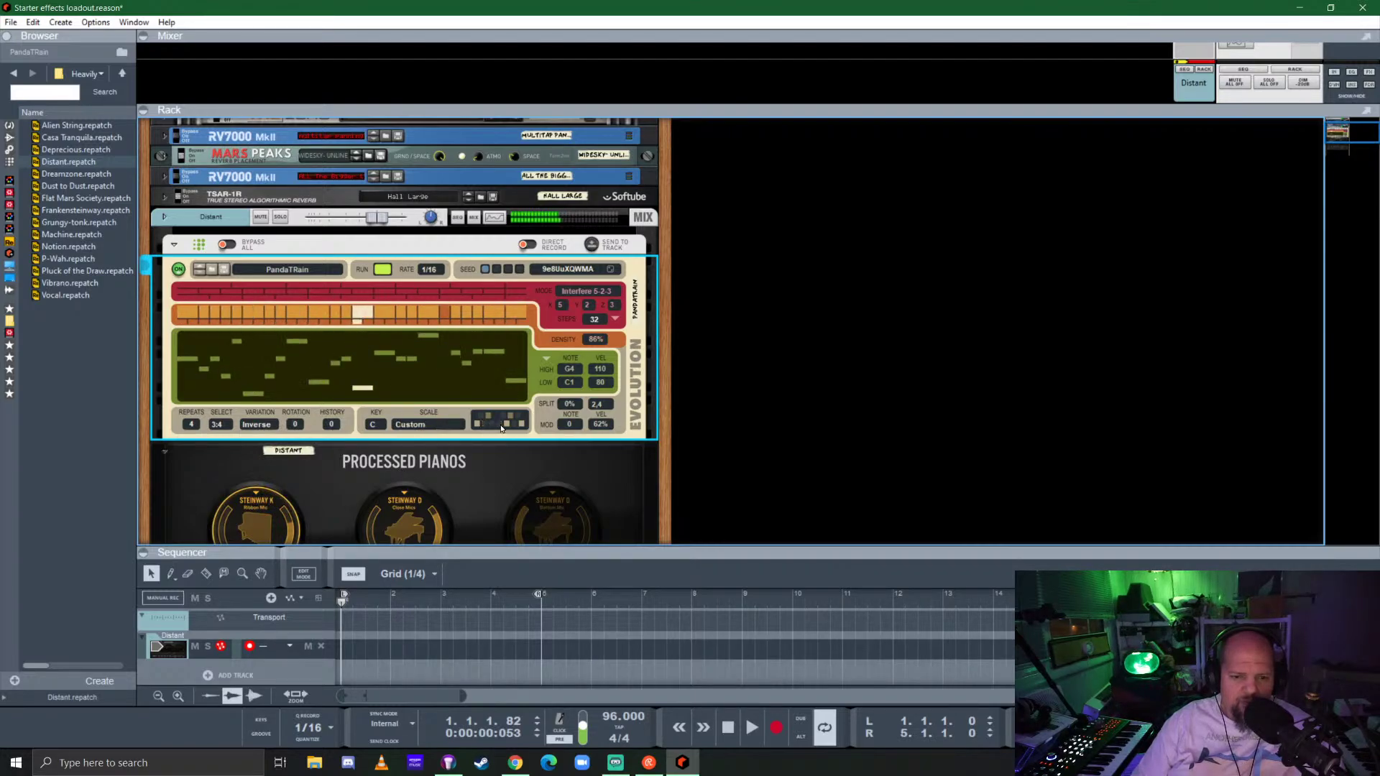
left_click(521, 425)
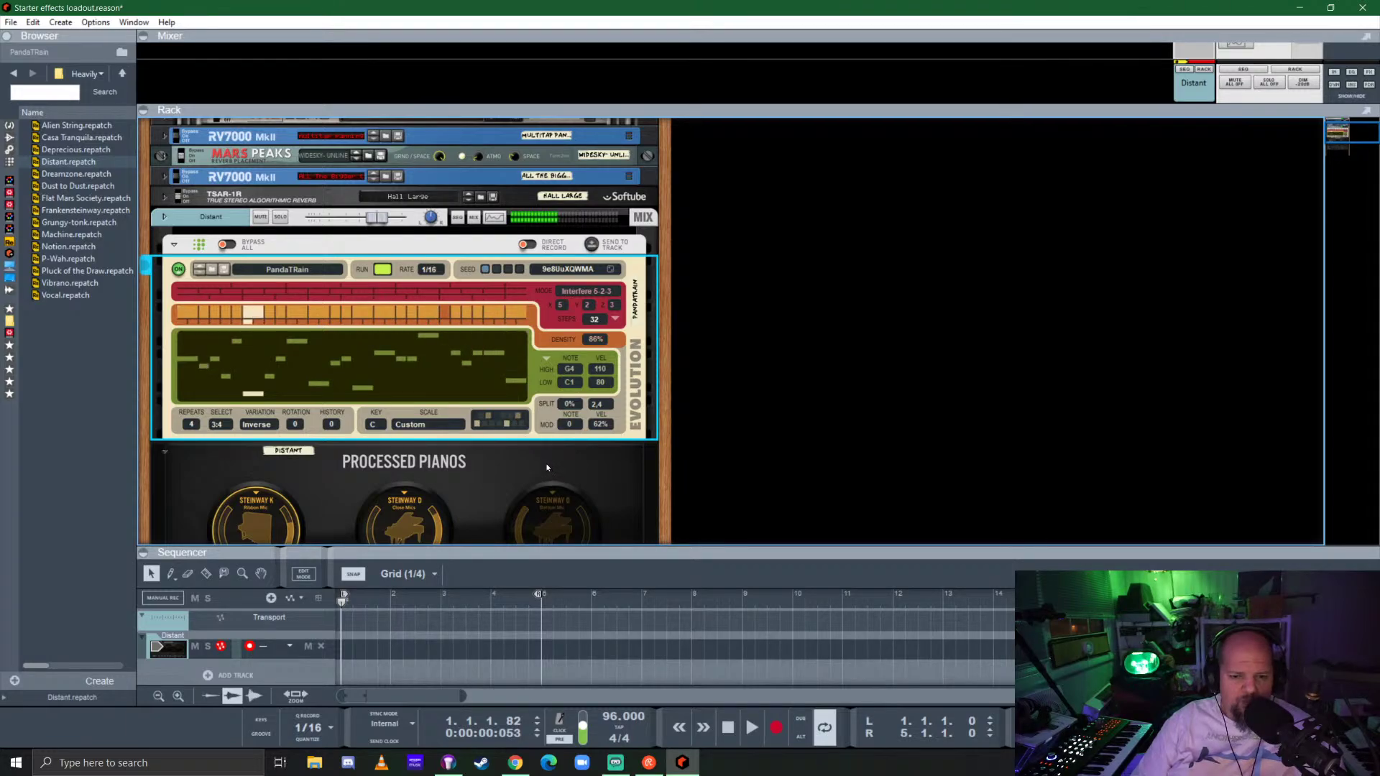
left_click(502, 421)
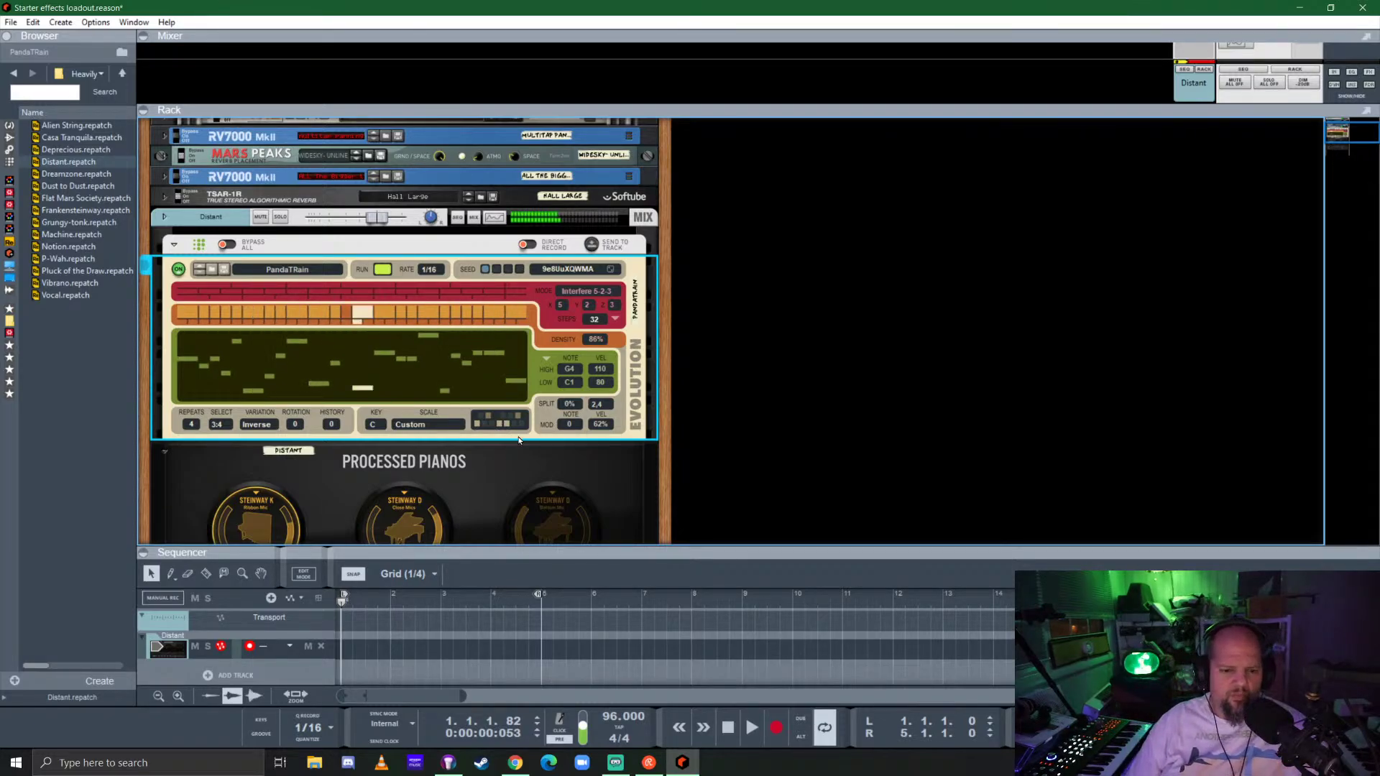
Turn off piano A in the Processed Pianos Distant patch.
scroll(512, 439, "down", 5)
scroll(525, 407, "up", 2)
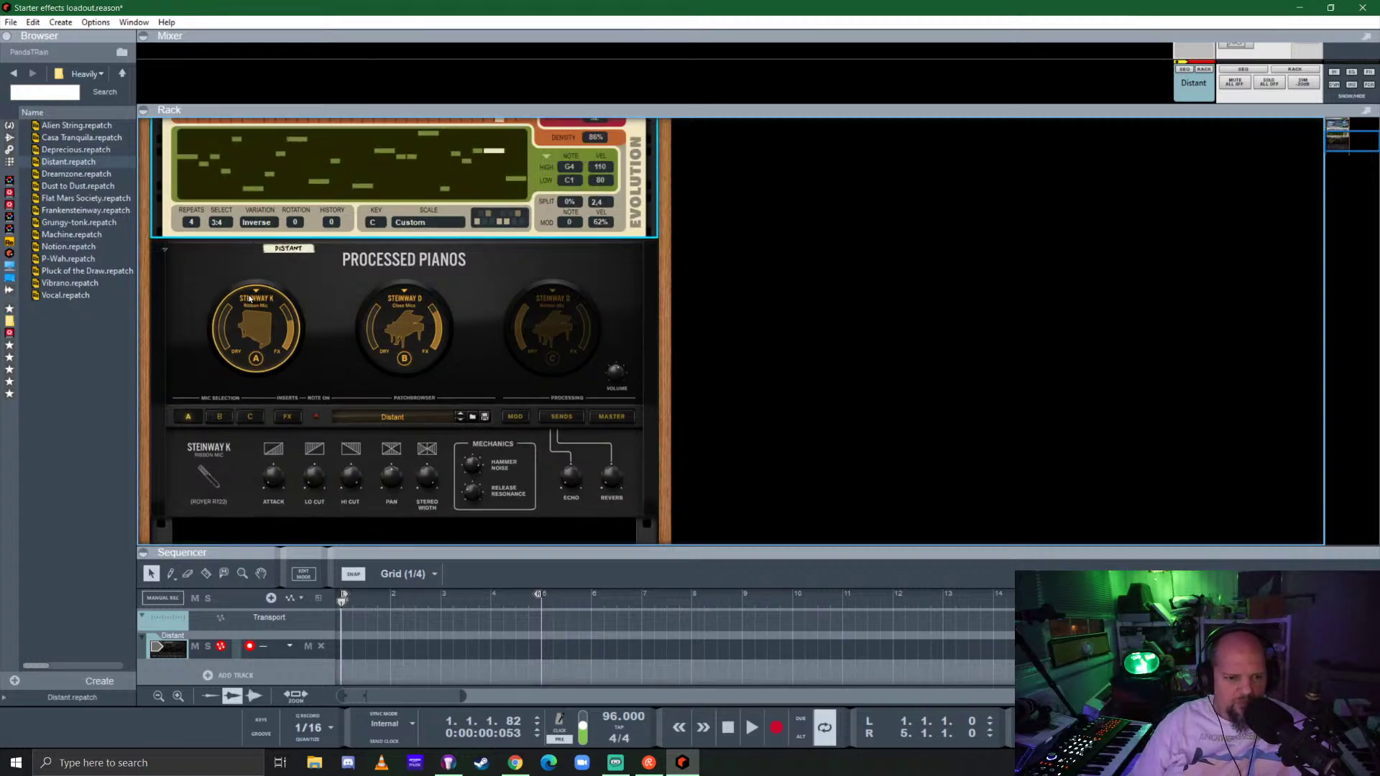
left_click(296, 373)
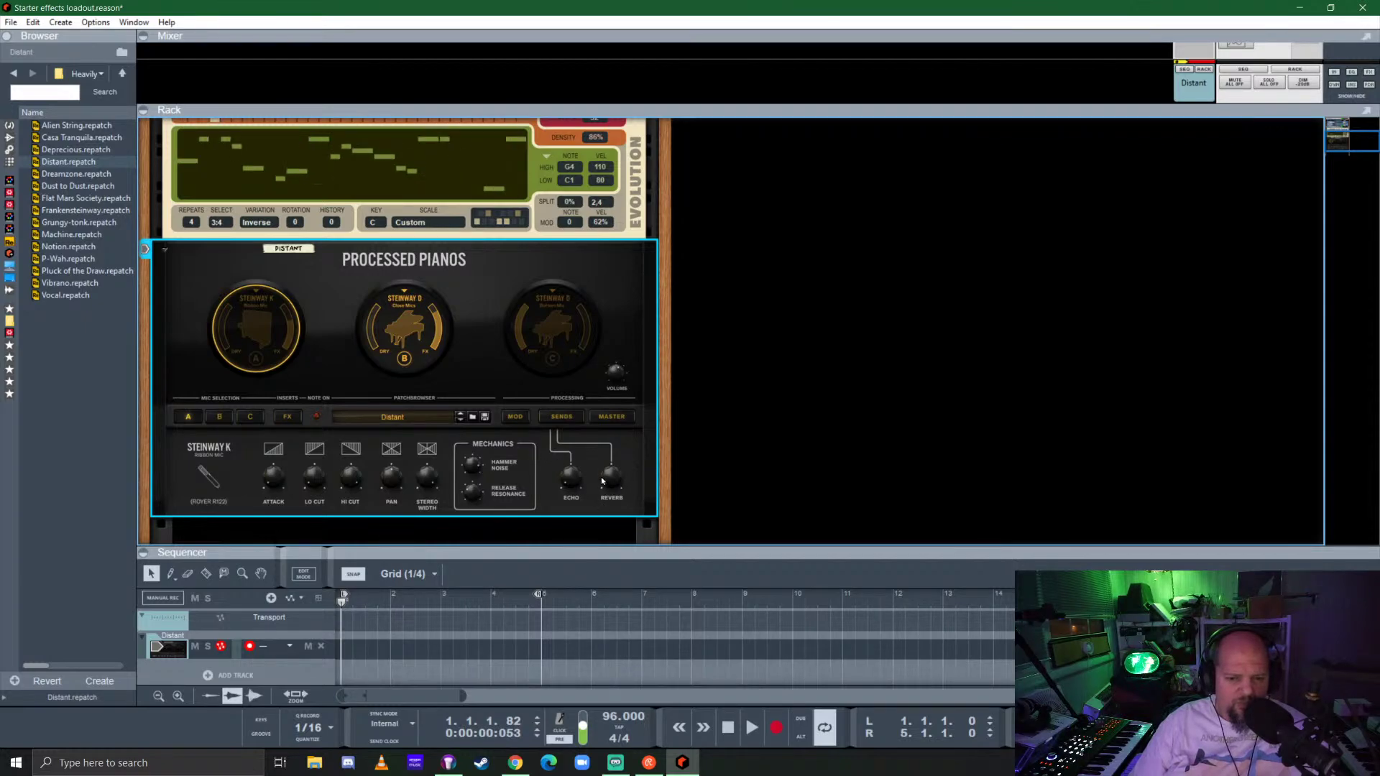
Switch off the reverb and multi-tap echo in the Processed Pianos sends, and adjust the echo time.
left_click(566, 417)
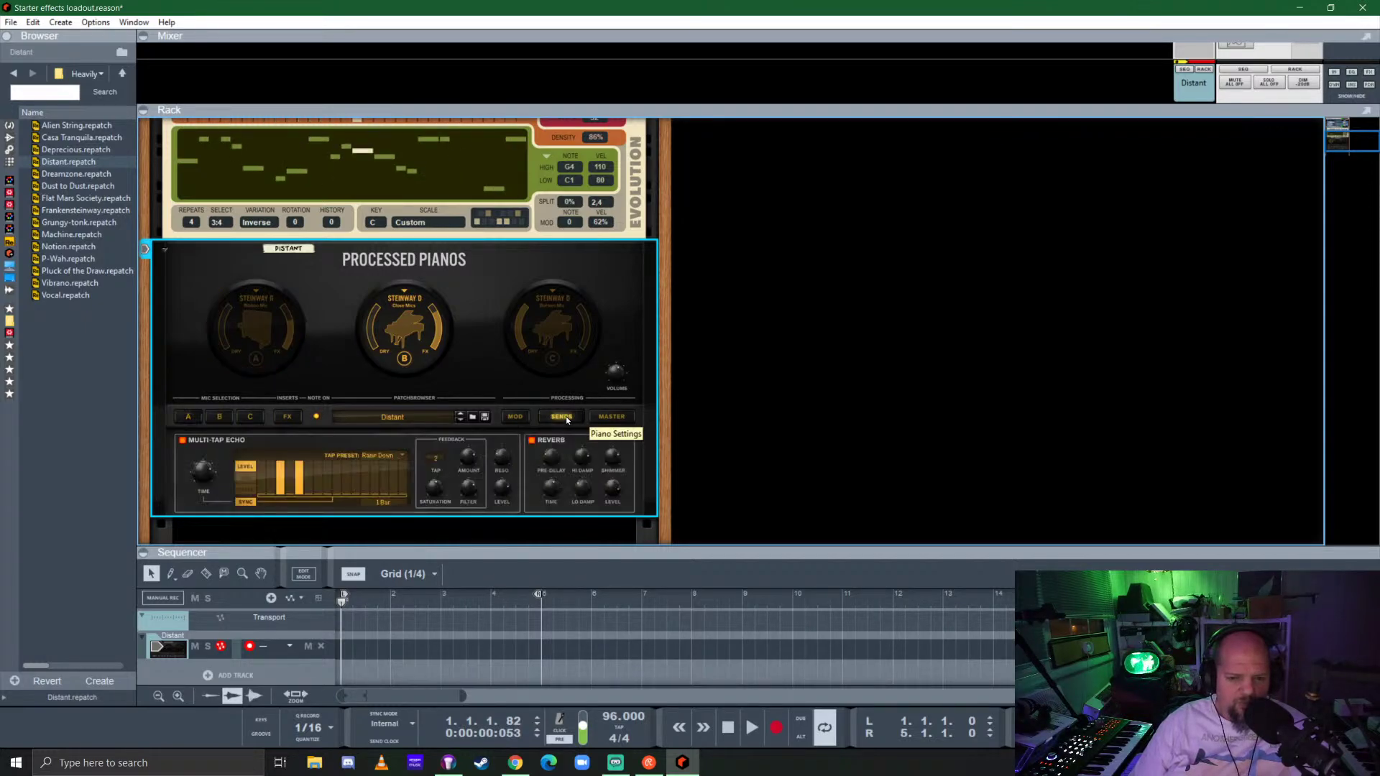
left_click(533, 440)
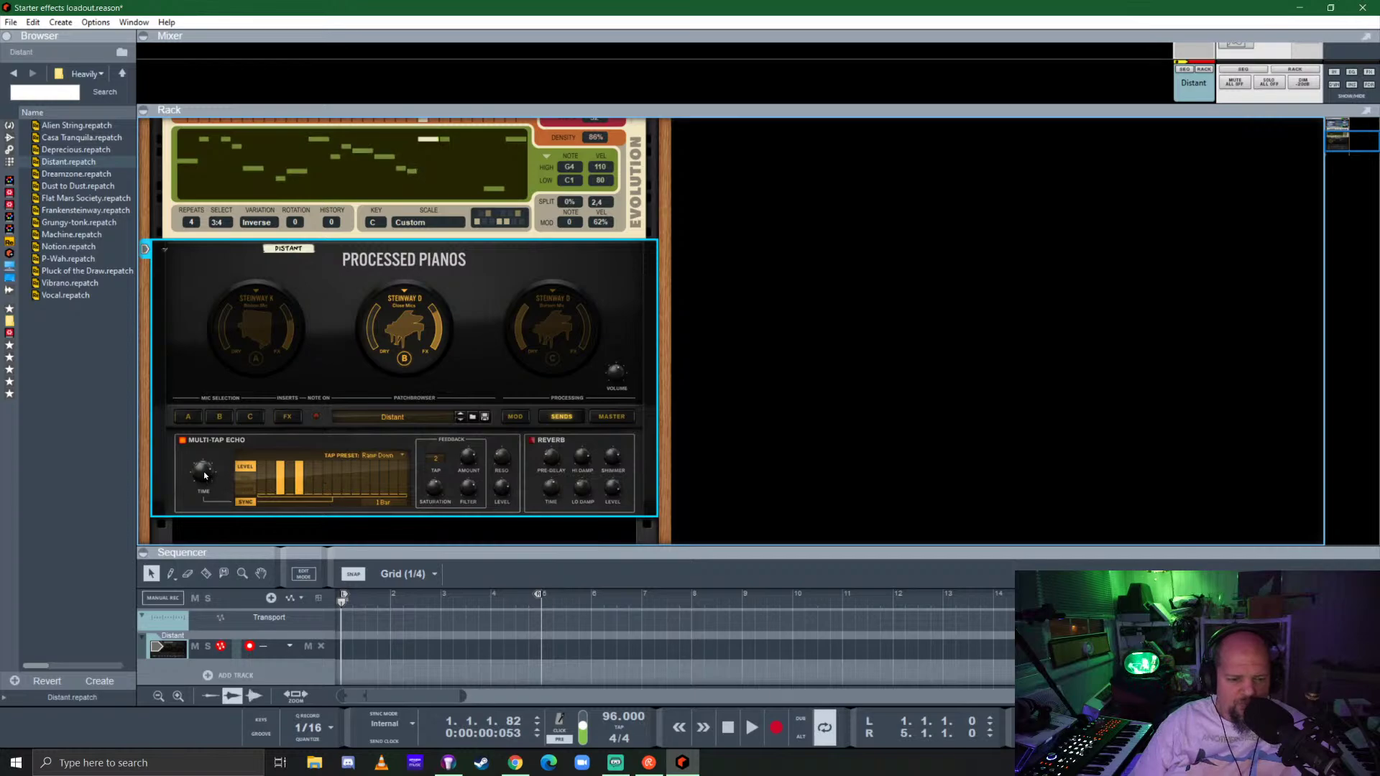
left_click_drag(205, 475, 209, 483)
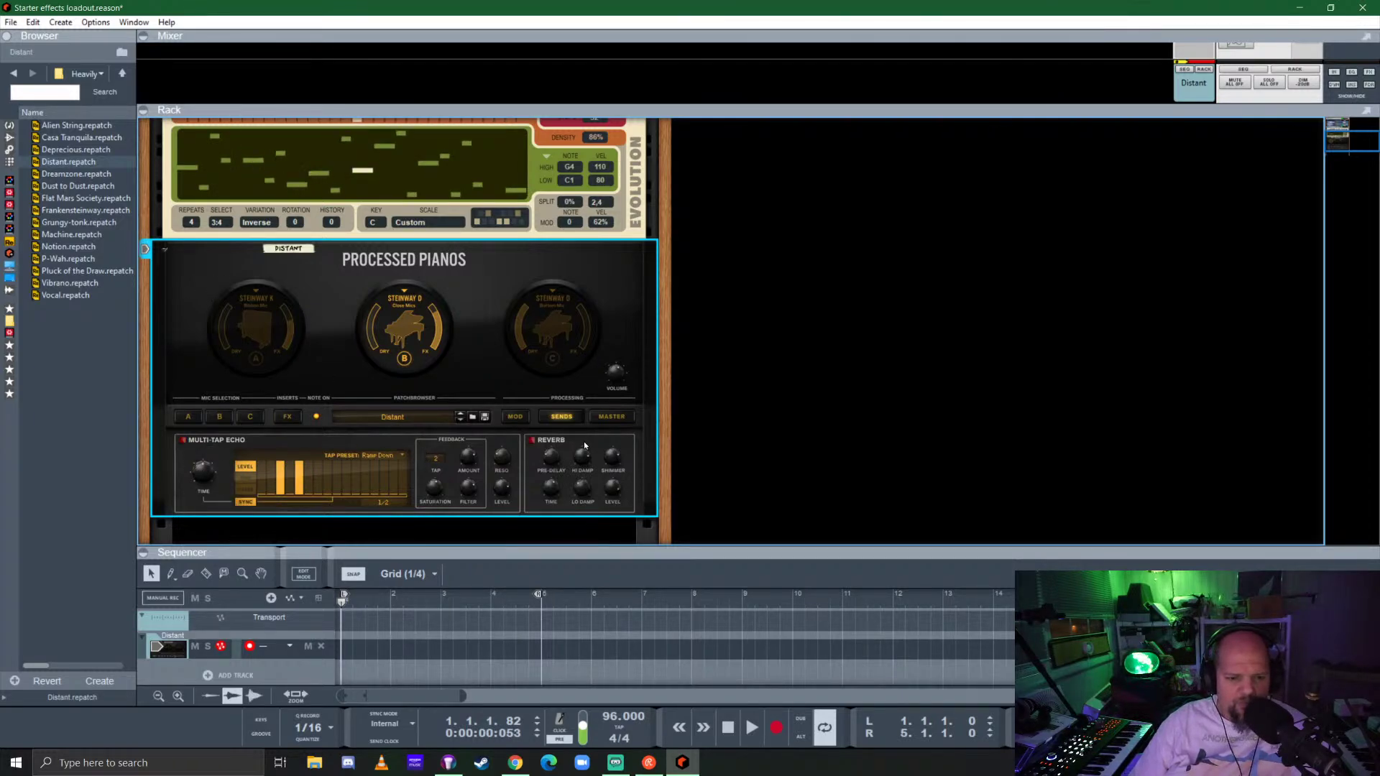
Audition microphones for piano B: Steinway K Ambience, then Steinway D Ambience, Bottom, Floor and Ribbon, settling on Steinway D Jazz.
left_click(214, 417)
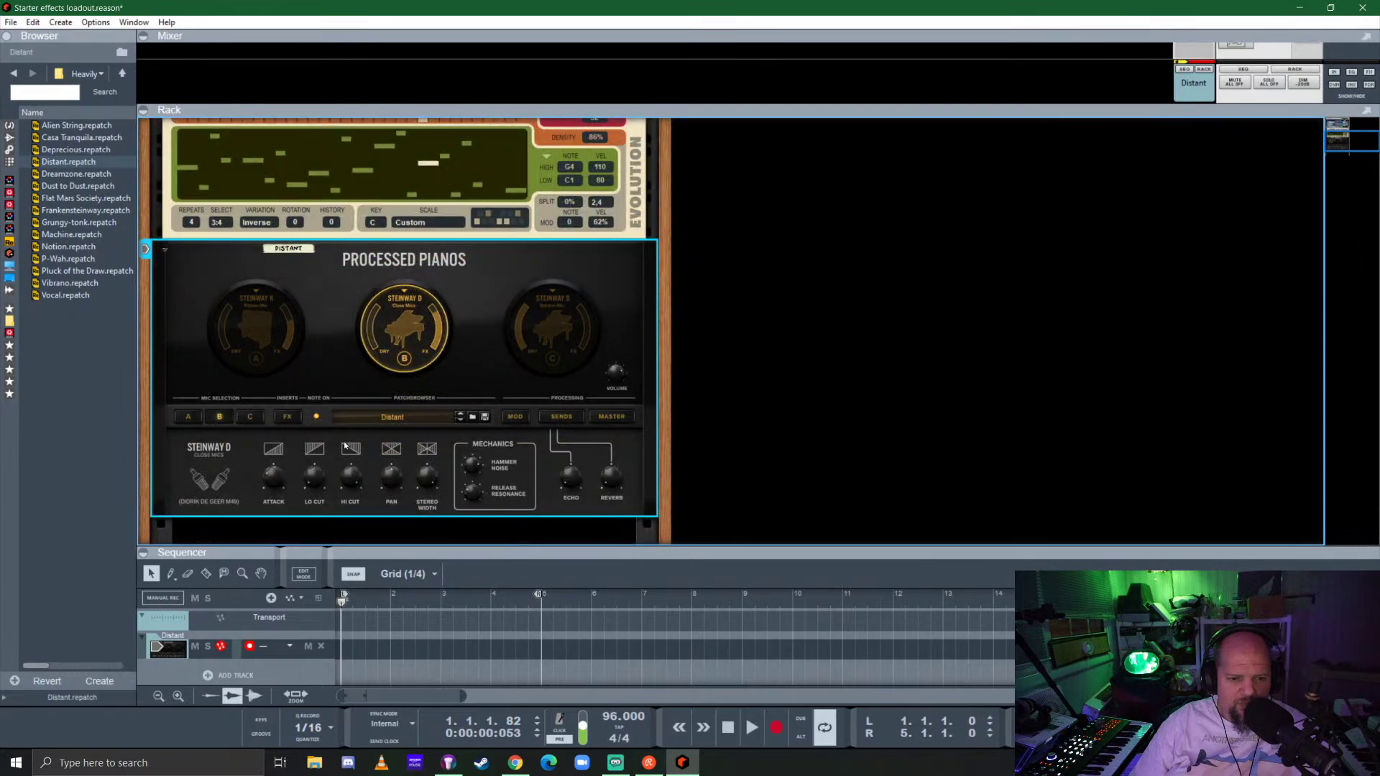
left_click(404, 295)
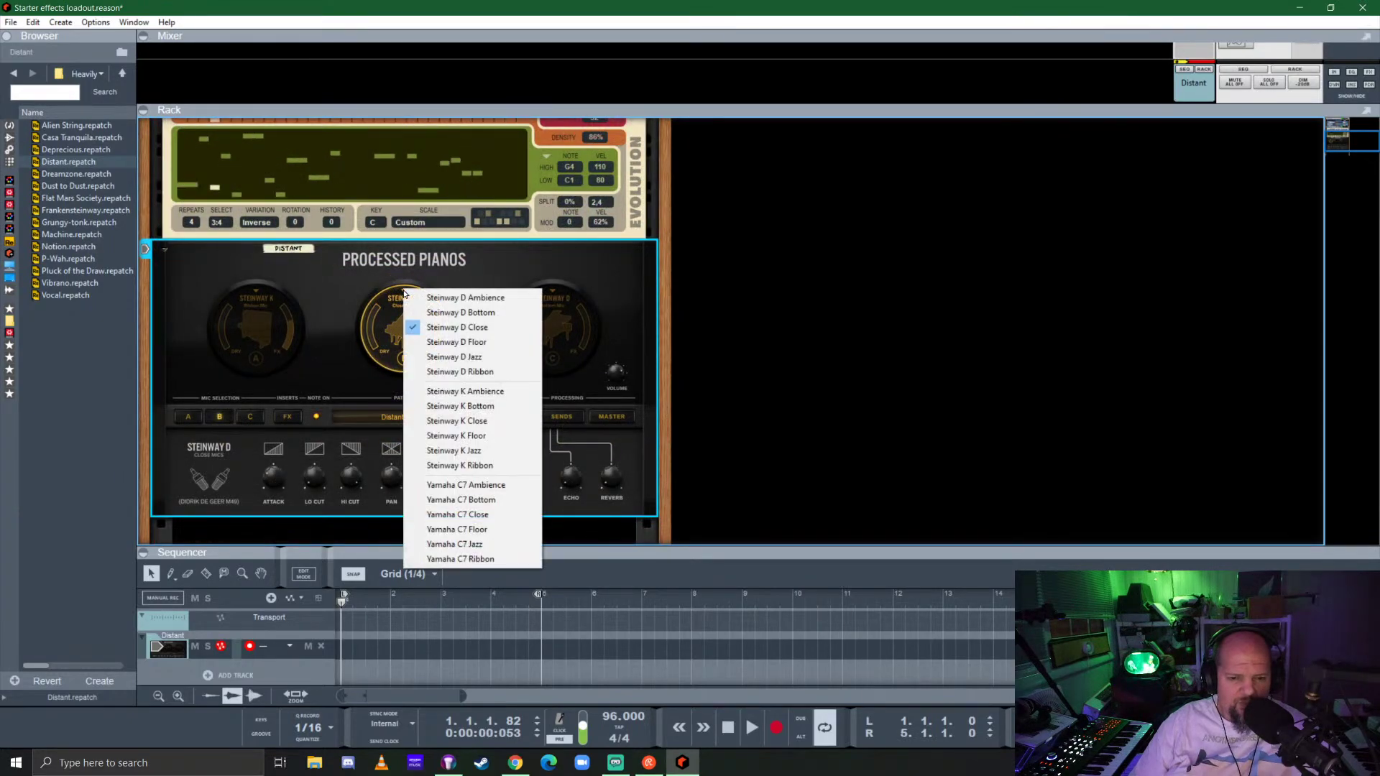
left_click(502, 391)
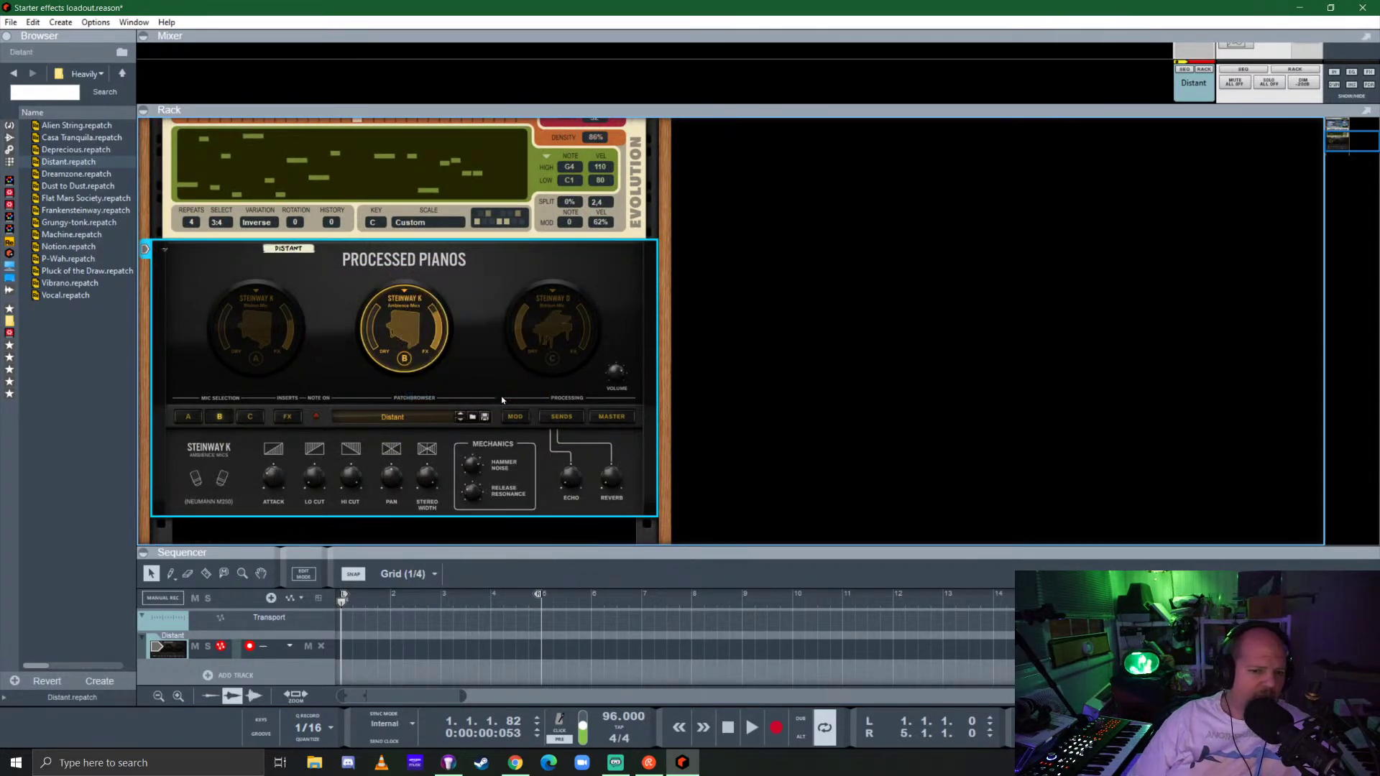
left_click(404, 297)
left_click(428, 299)
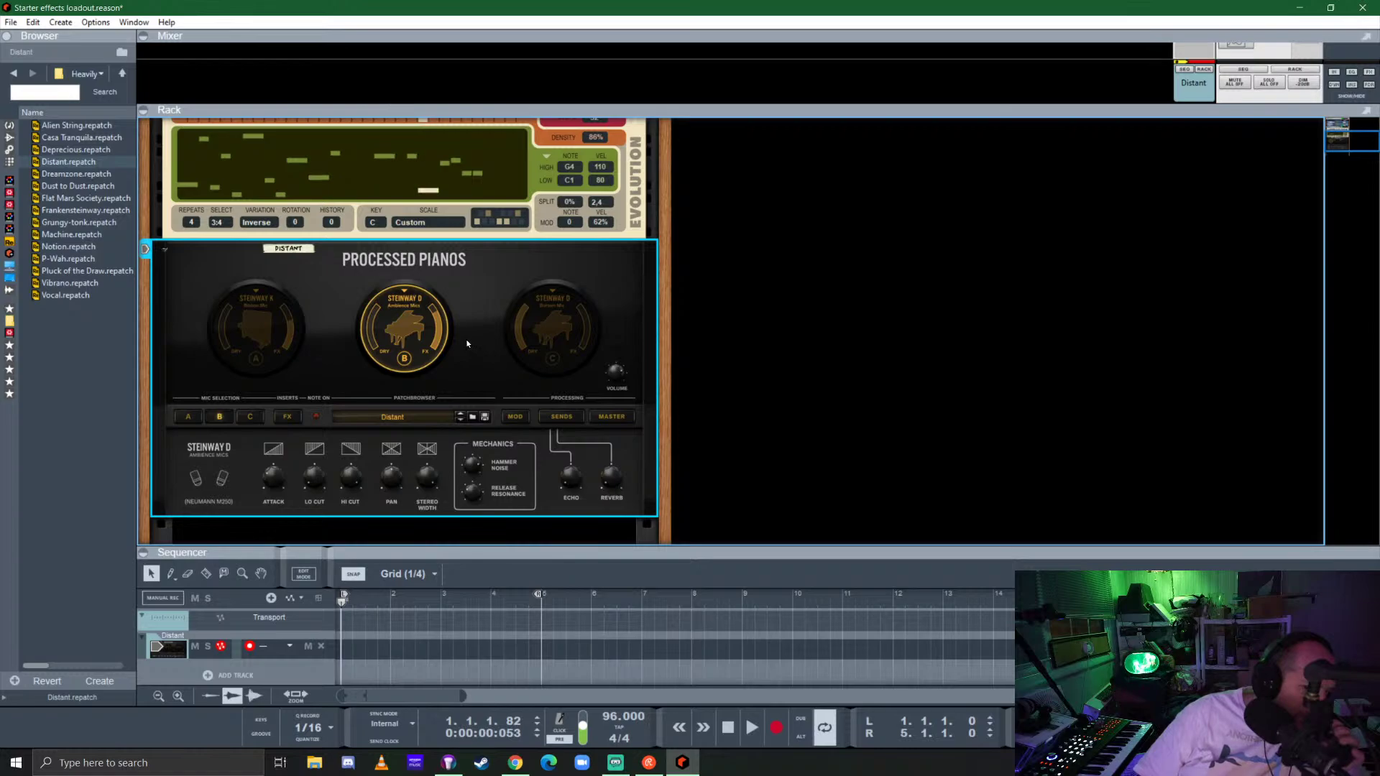
left_click(404, 293)
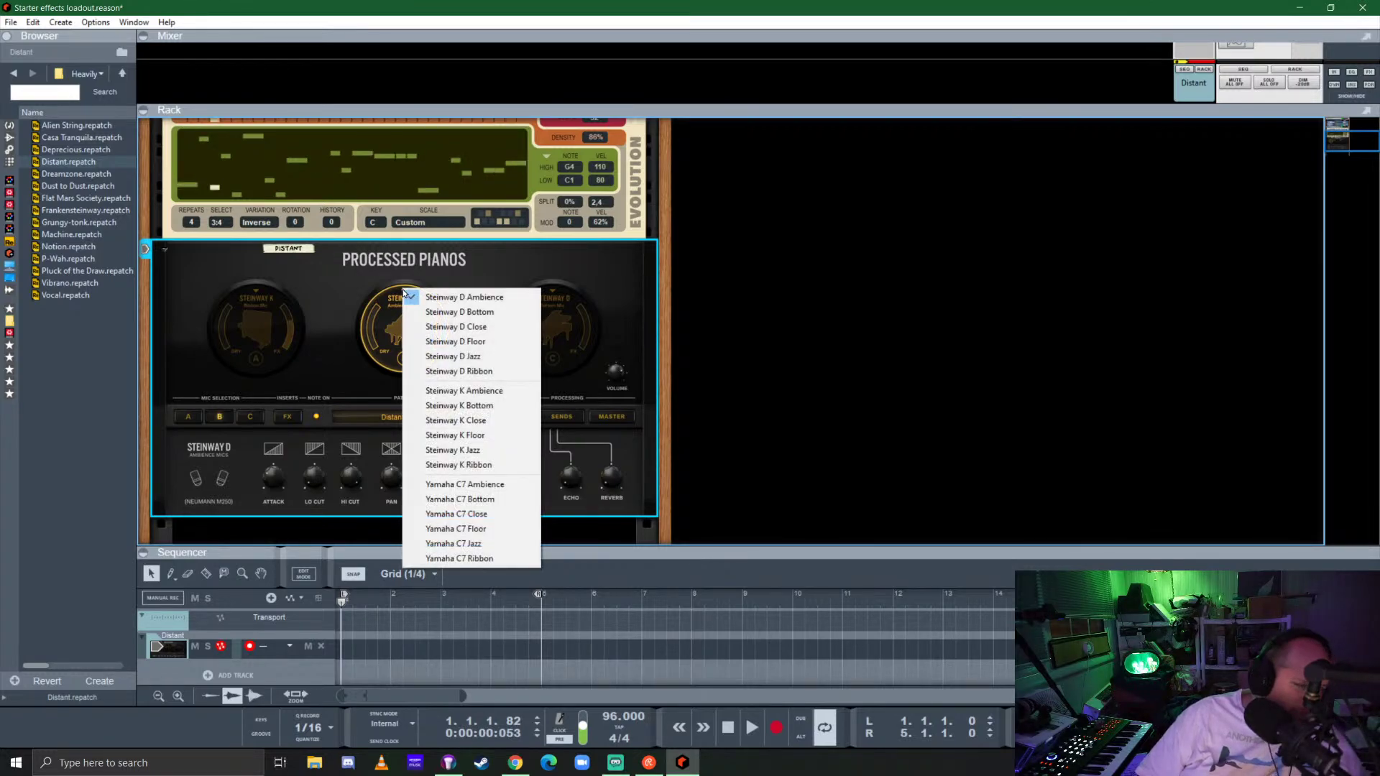
left_click(431, 312)
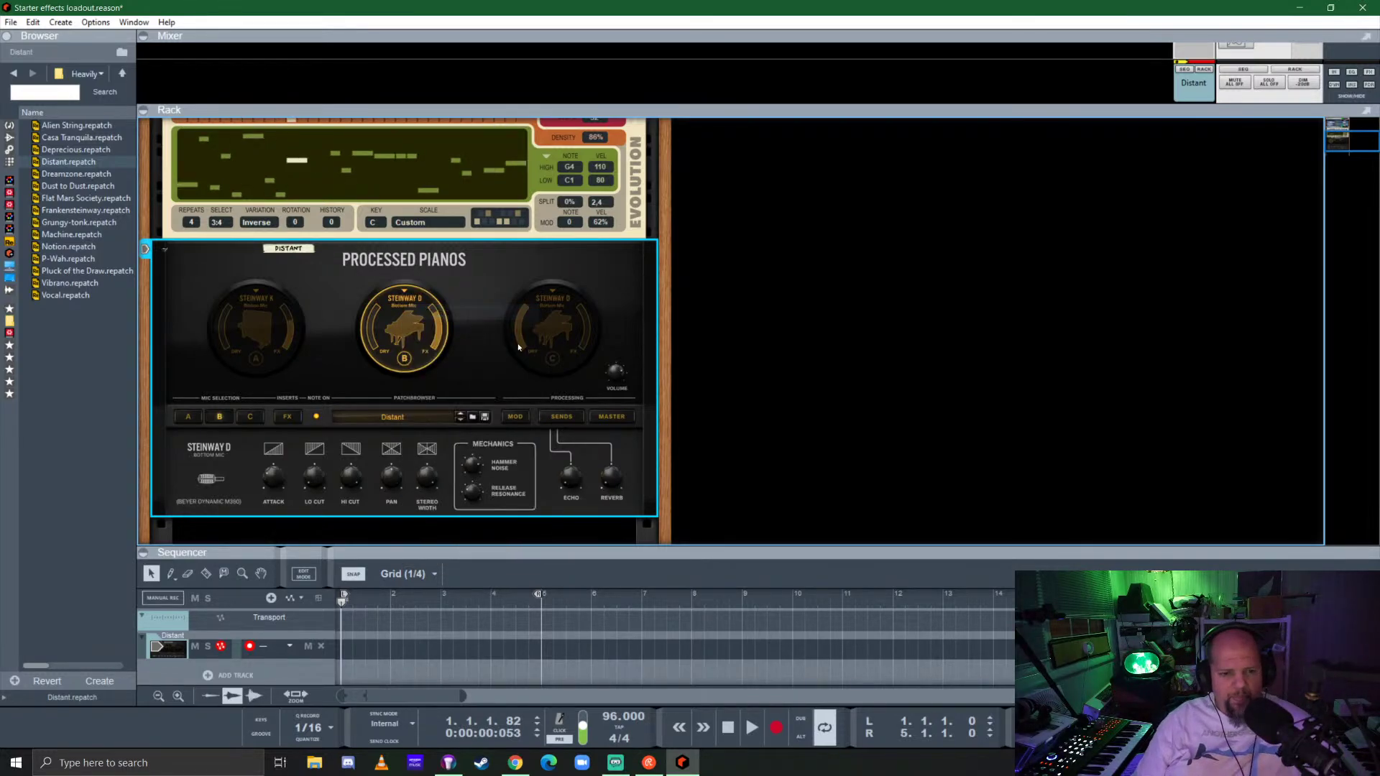
left_click(402, 292)
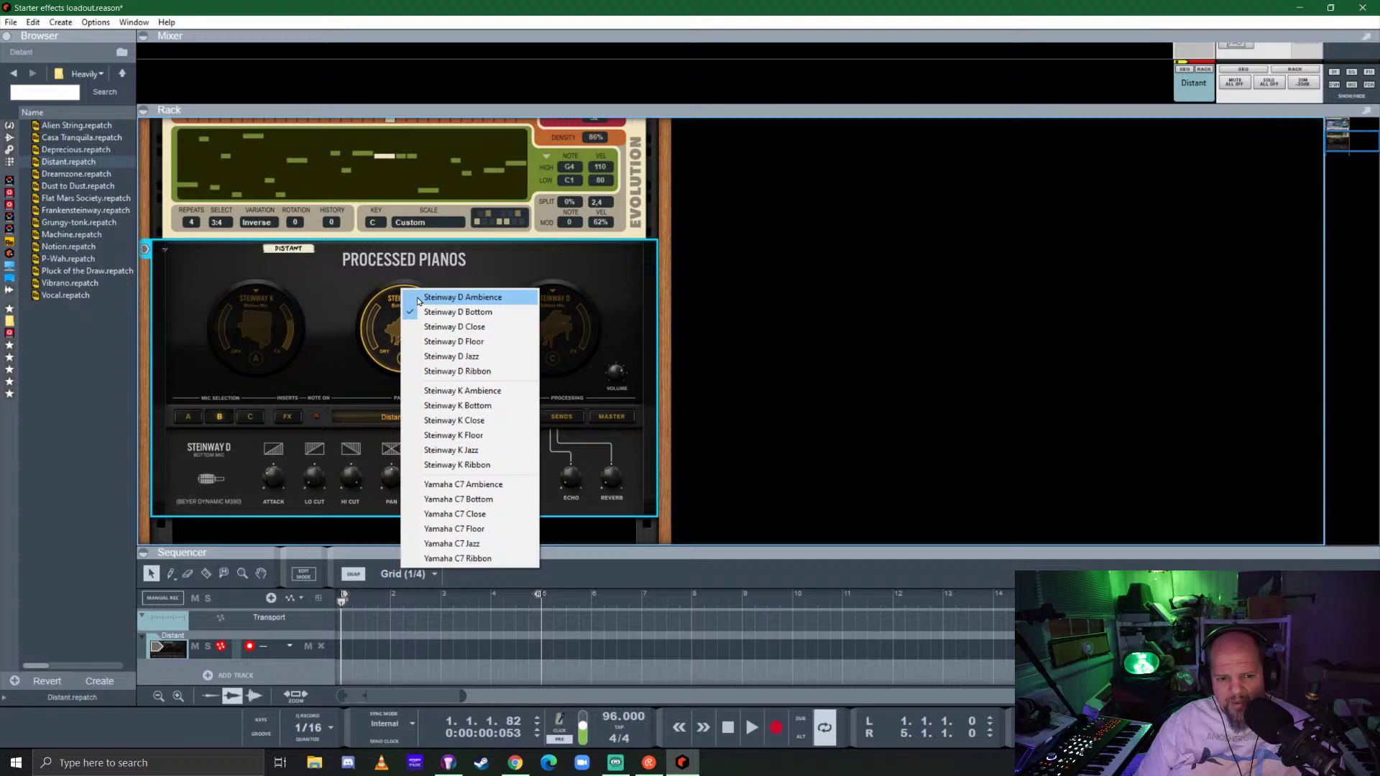
left_click(498, 343)
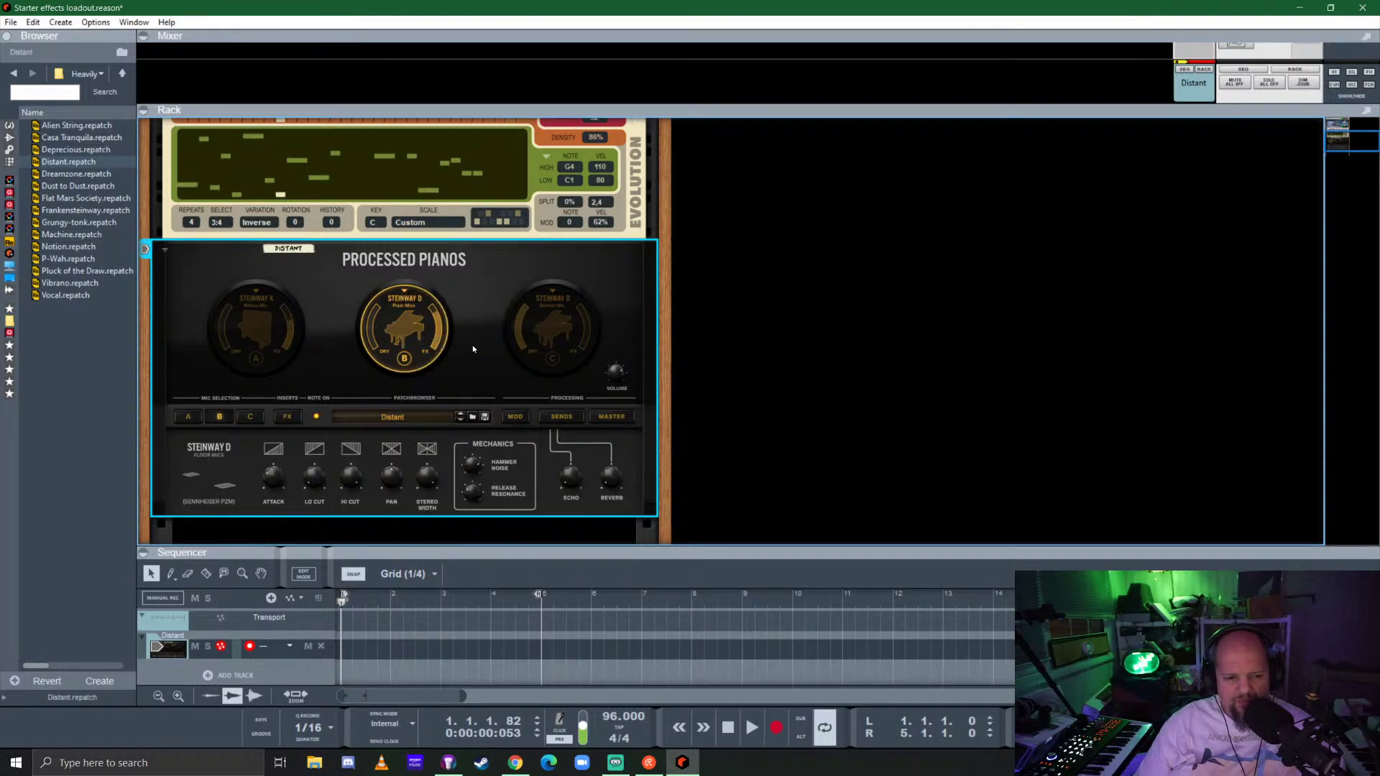
left_click(409, 316)
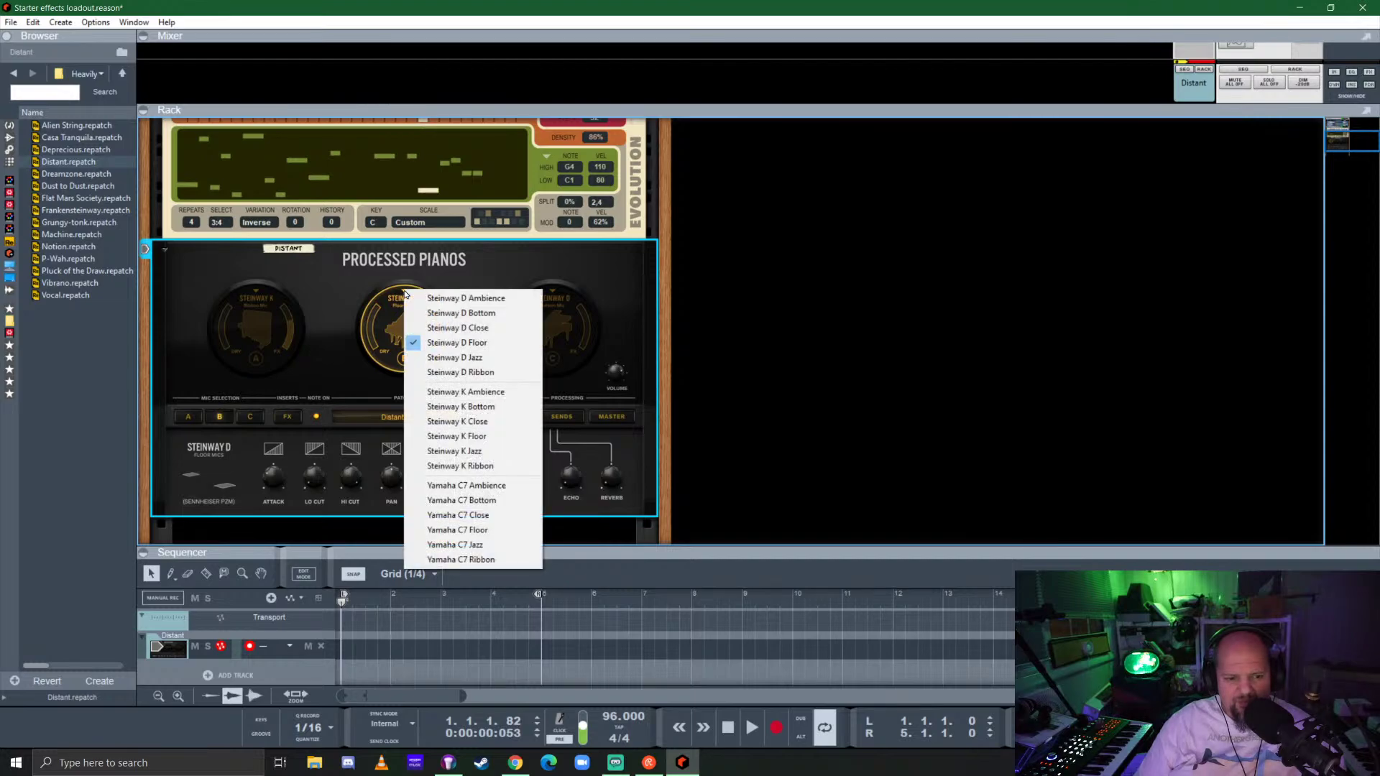
left_click(495, 373)
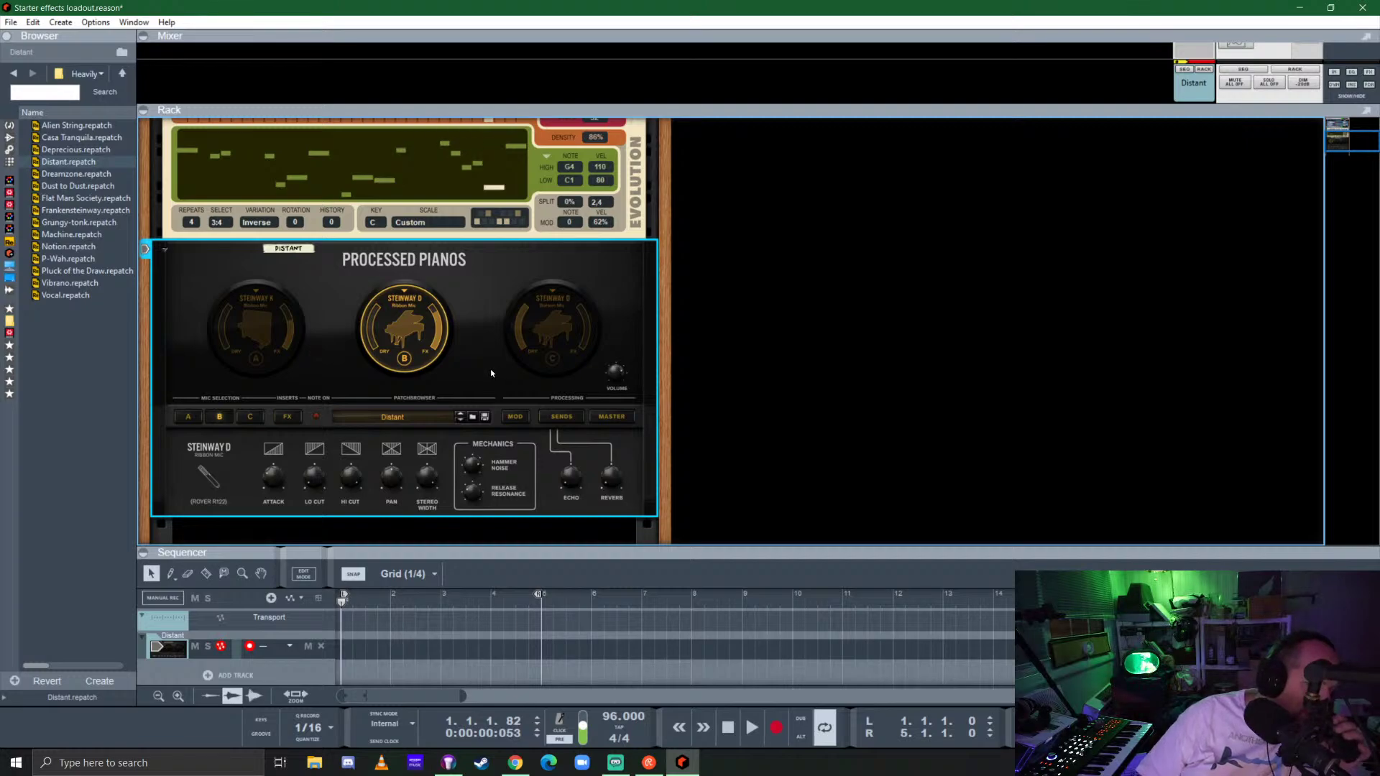
left_click(404, 292)
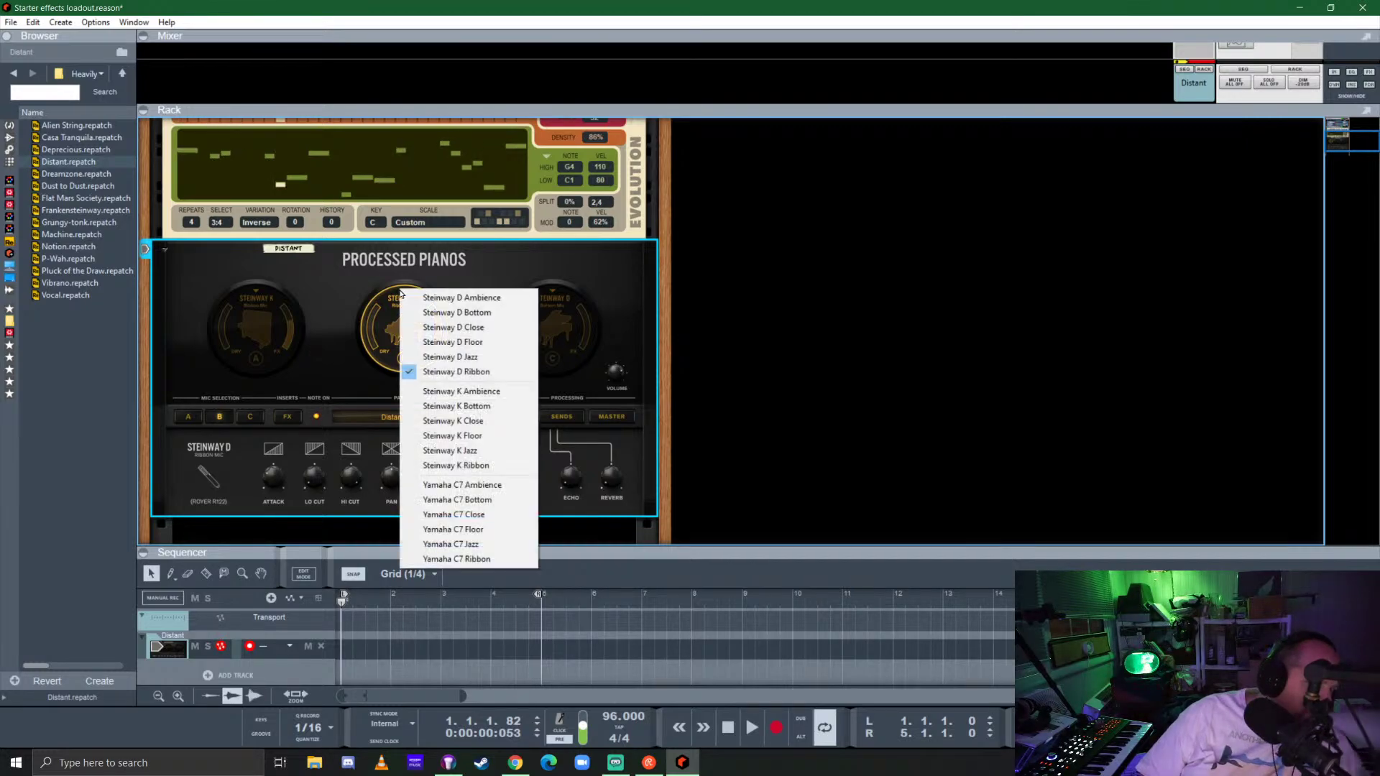
left_click(482, 357)
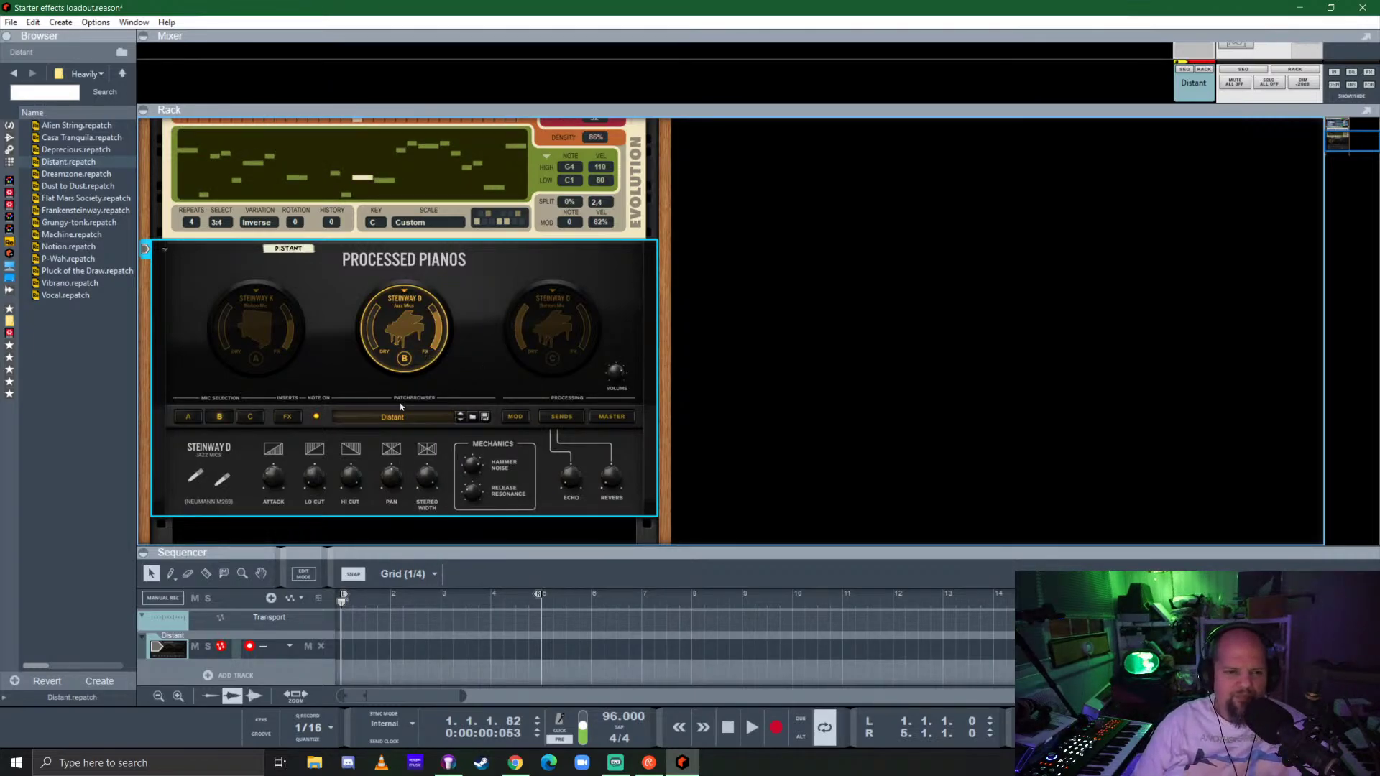
Fold the Processed Pianos device and unfold the Distant mix channel above the Evolution player.
scroll(164, 381, "up", 3)
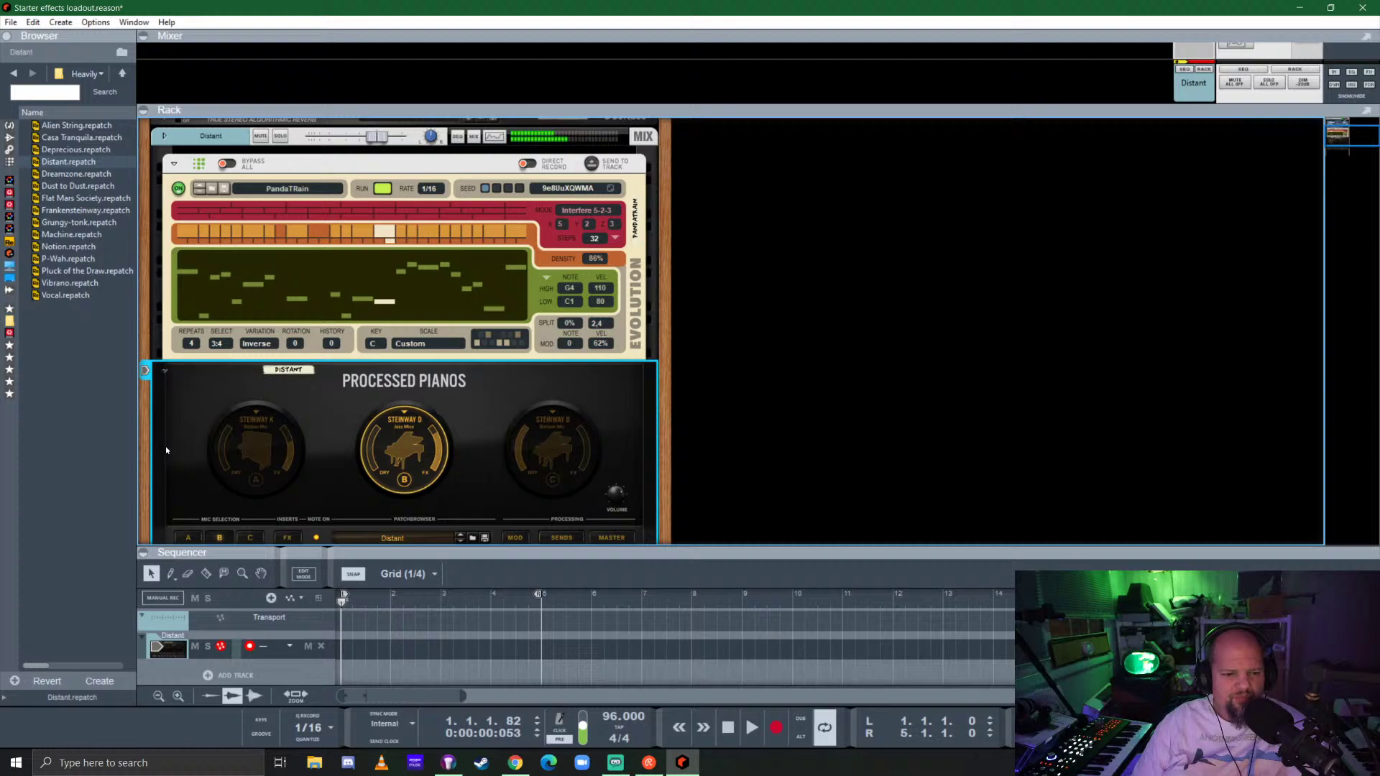
left_click(164, 371)
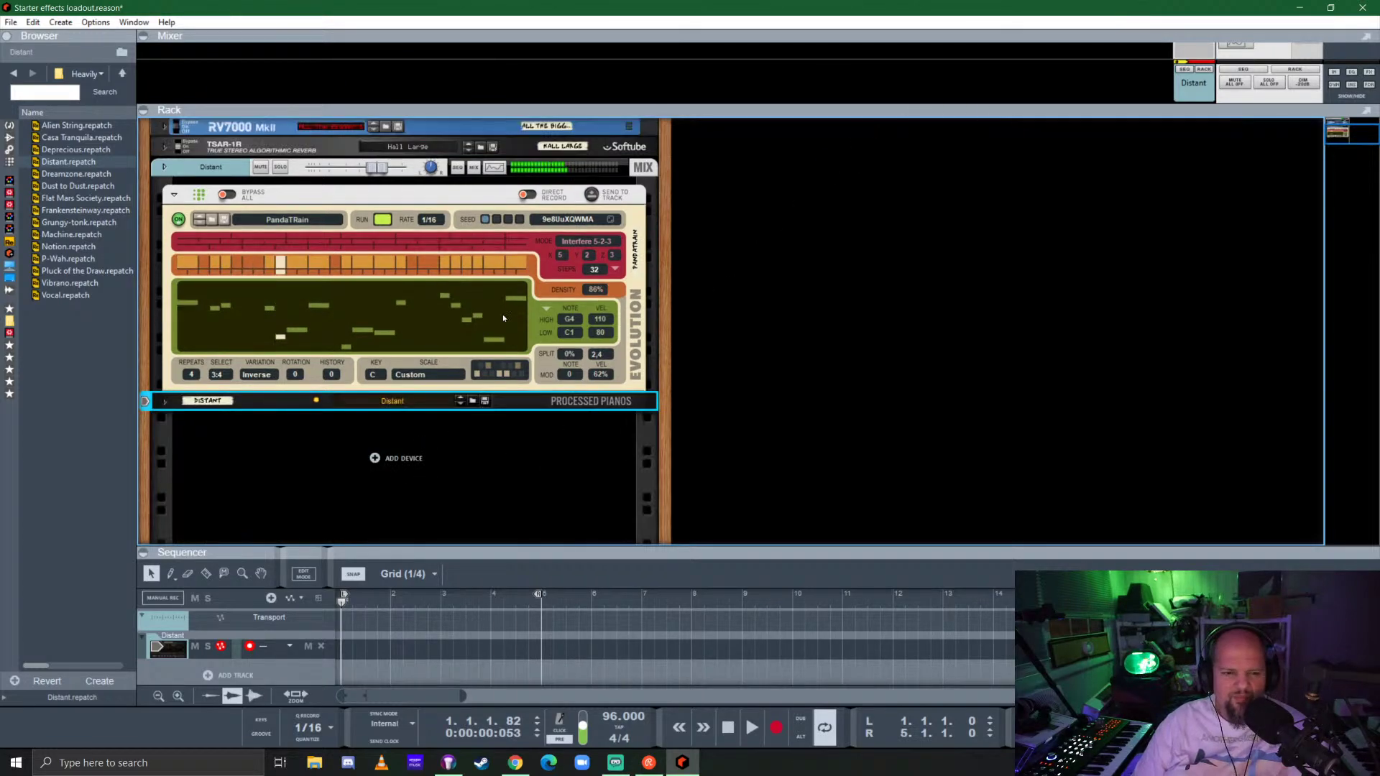
left_click(164, 167)
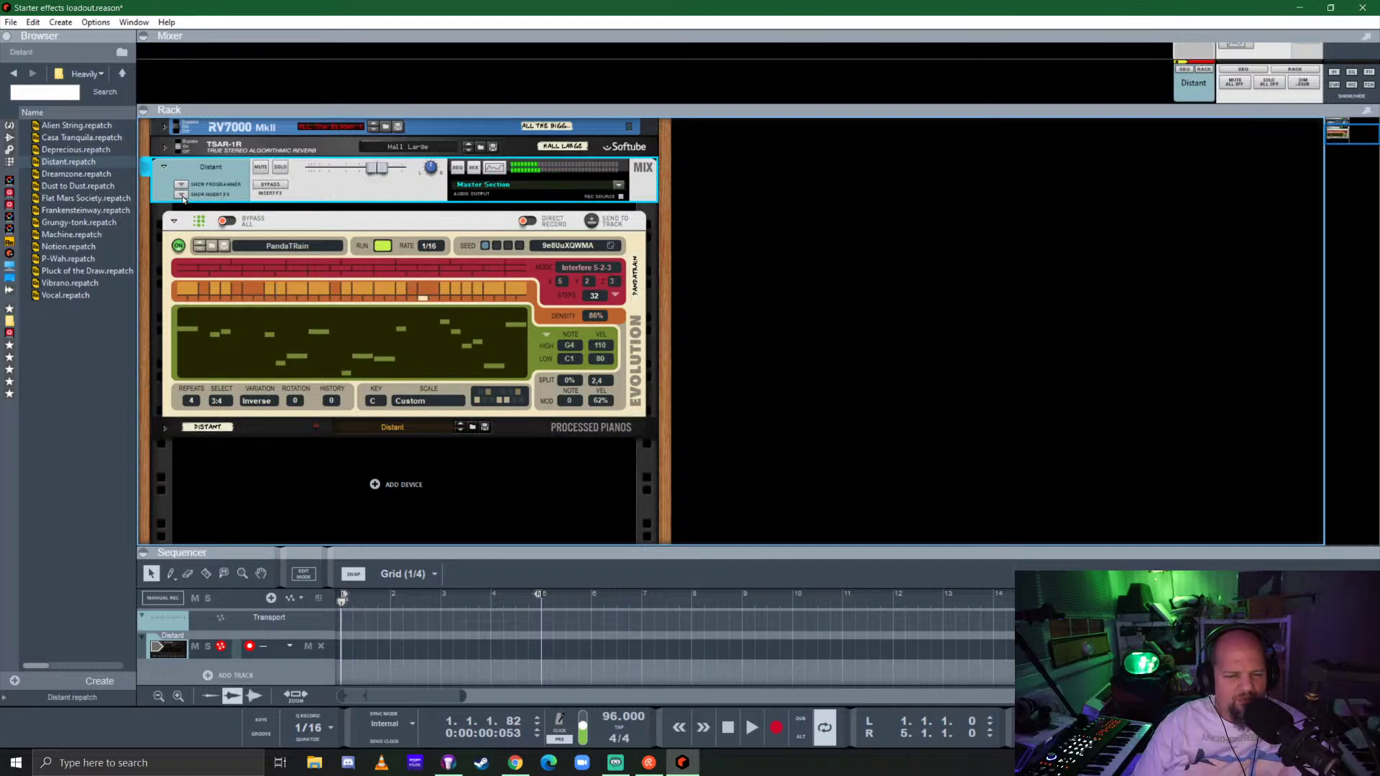
Try a 1/8 rate in the Evolution player and load its MultiPly patch.
left_click(429, 246)
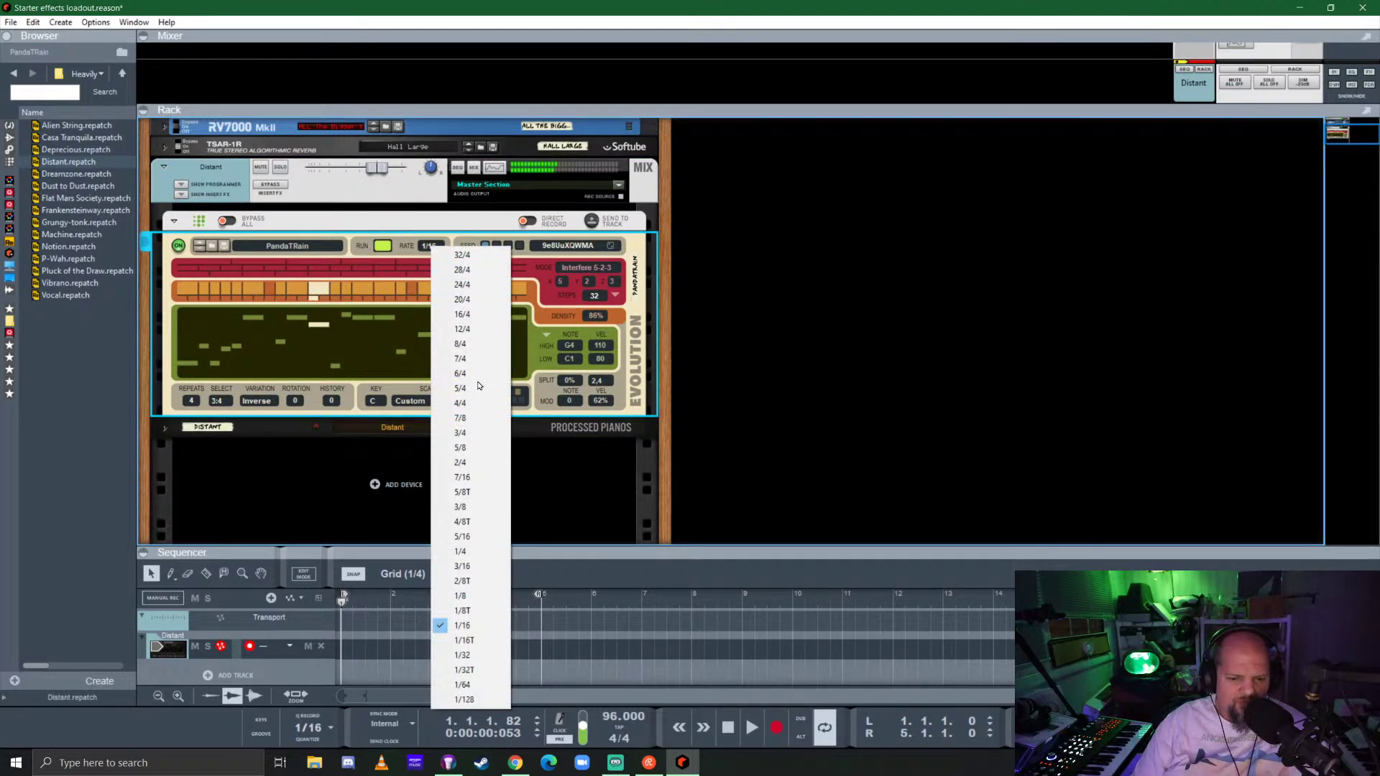
left_click(494, 596)
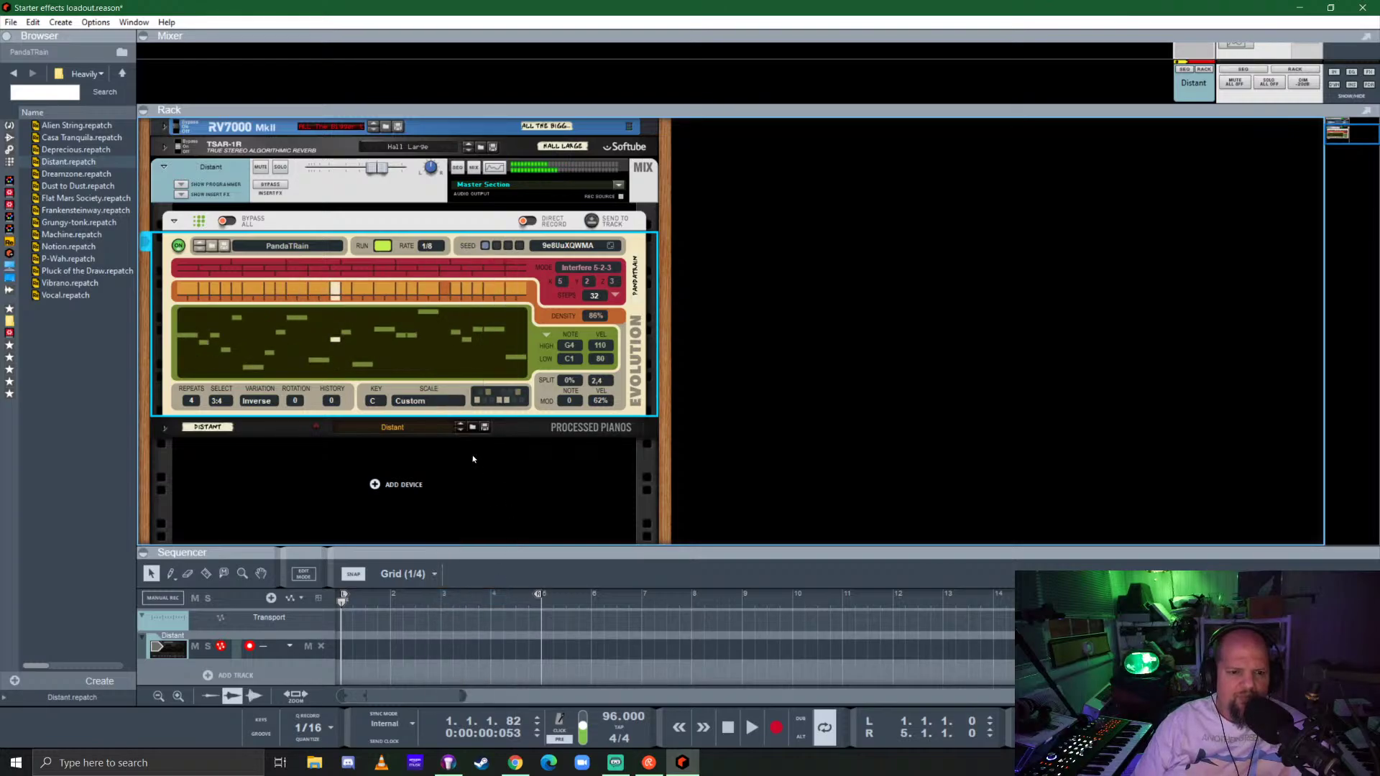
left_click(315, 248)
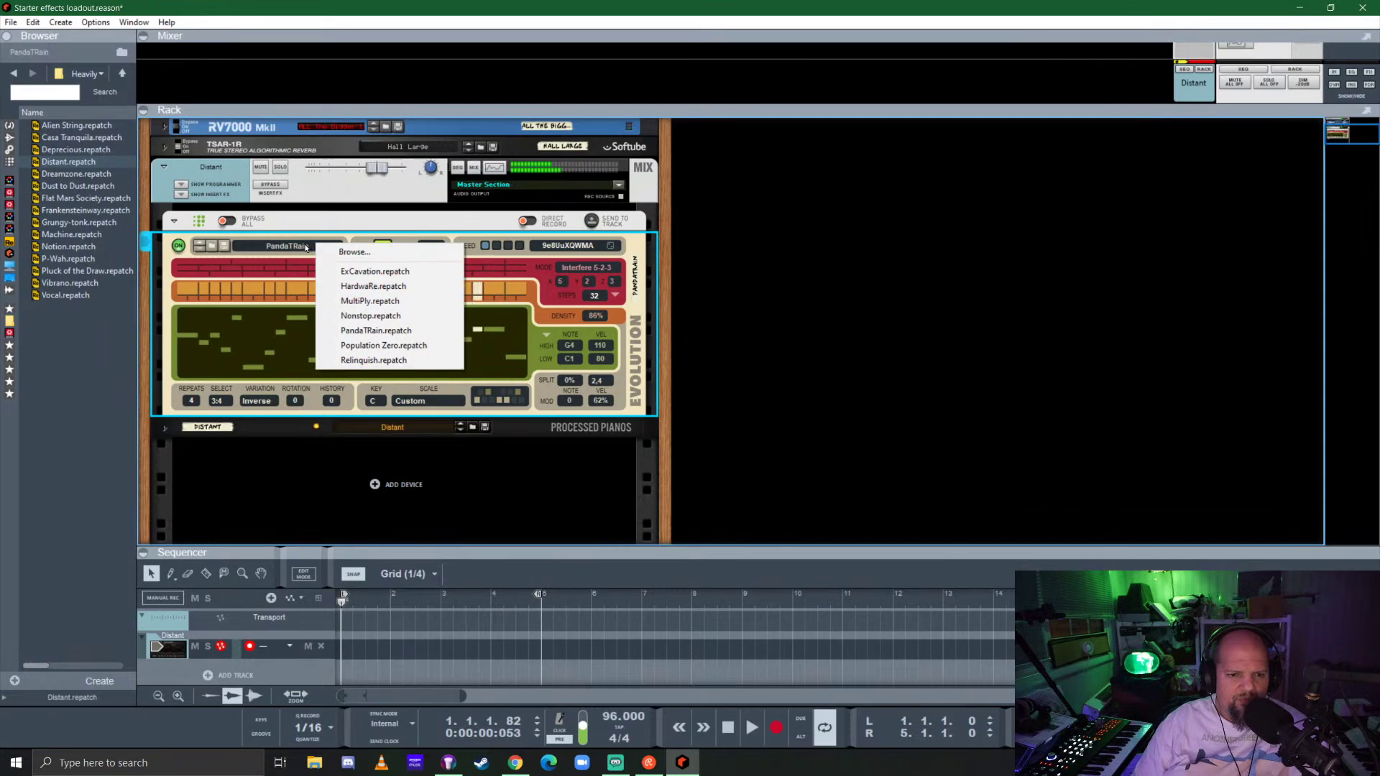
left_click(385, 301)
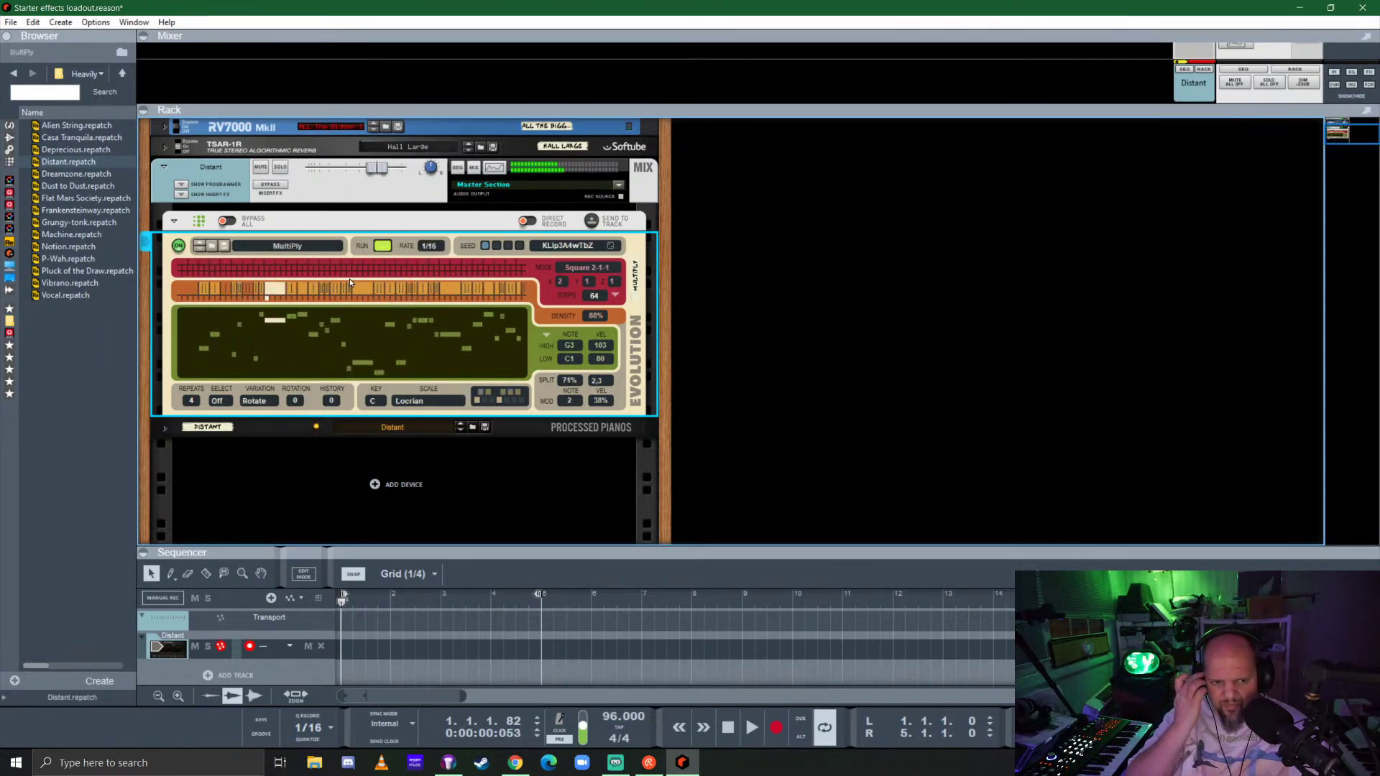
Set Evolution's scale to Custom, high note to D#4, density to 56% and steps to 32.
left_click(429, 402)
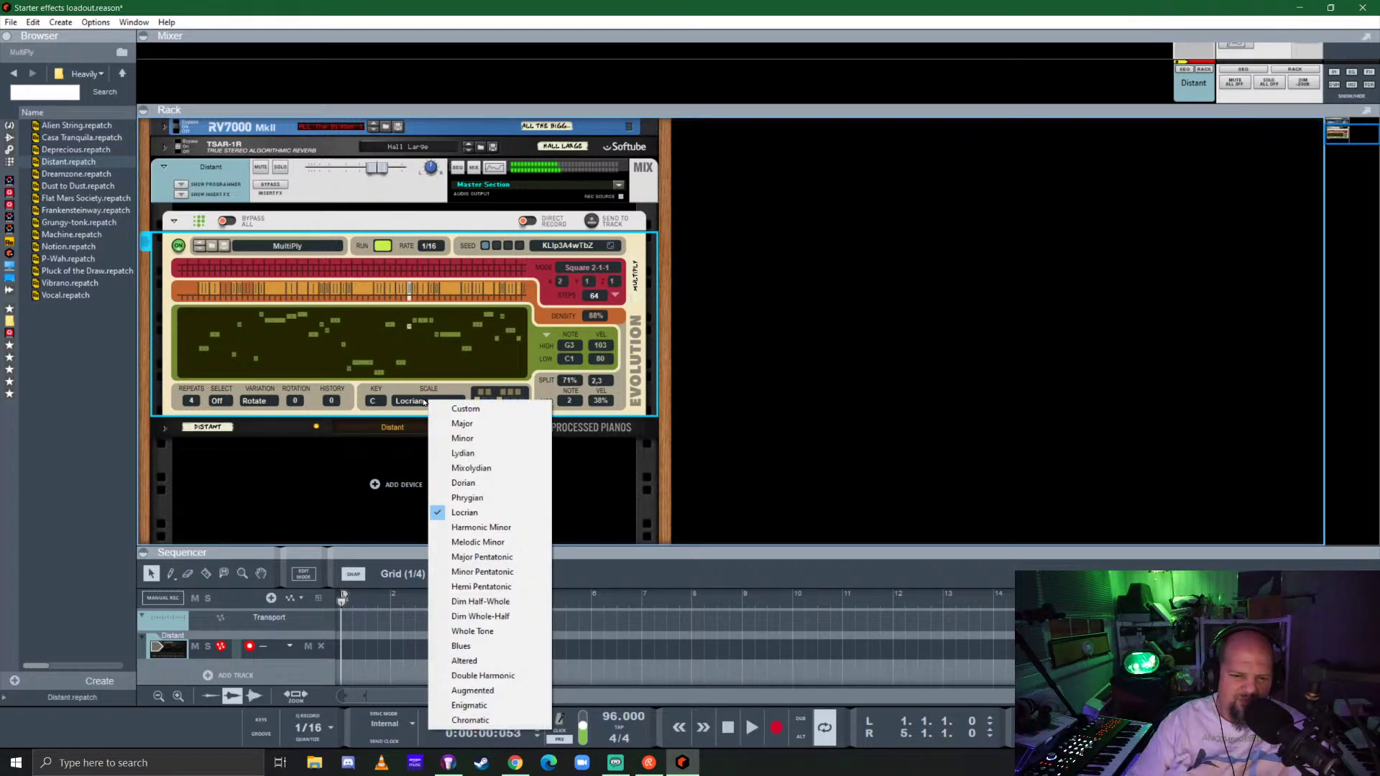
left_click(464, 408)
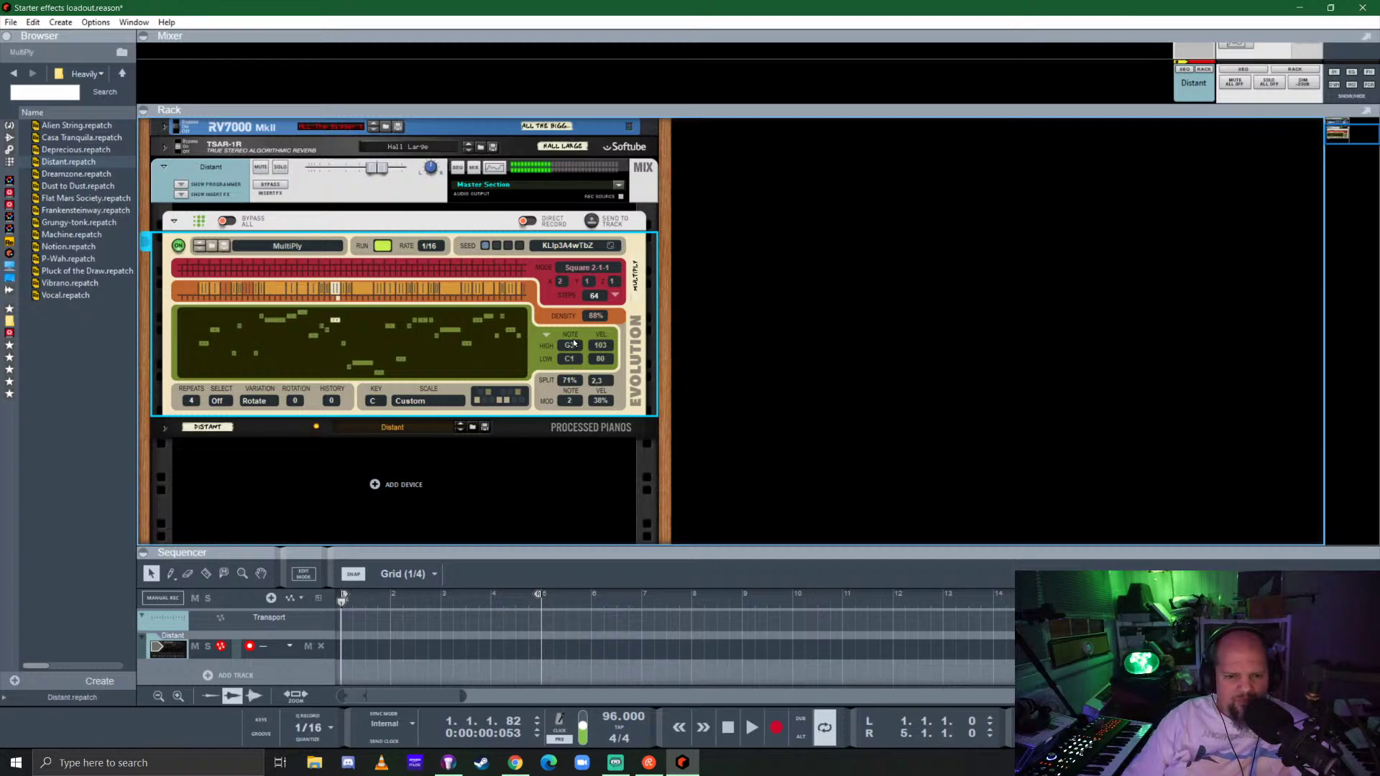
left_click_drag(574, 343, 626, 391)
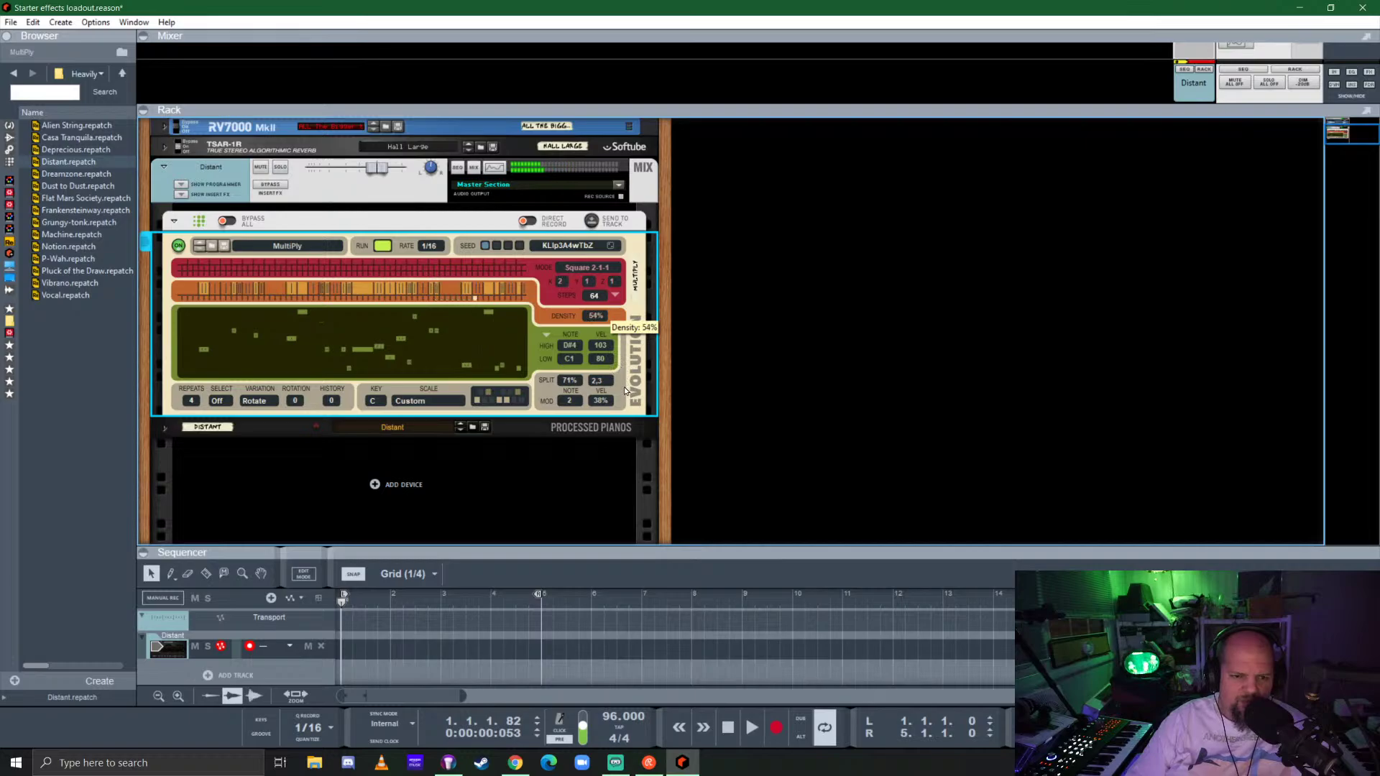
left_click(616, 296)
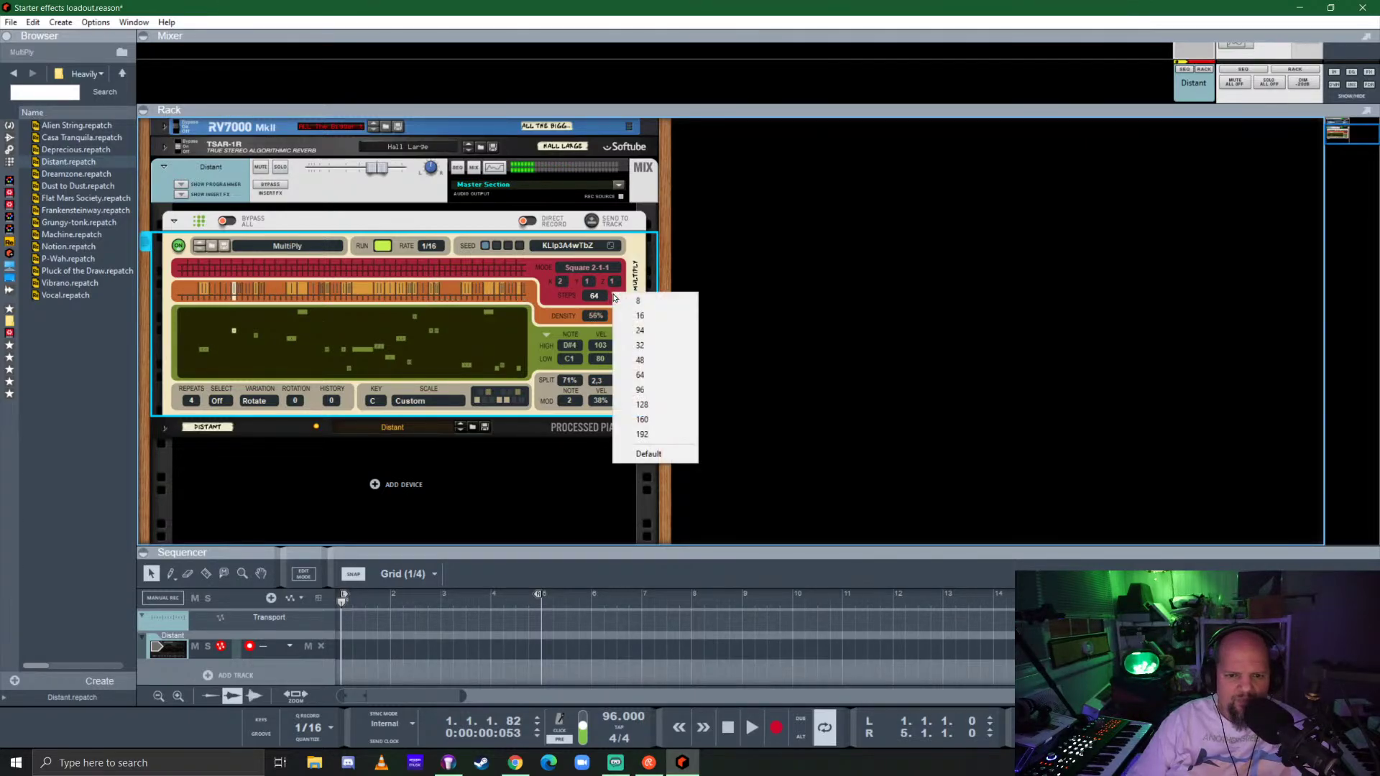
left_click(655, 352)
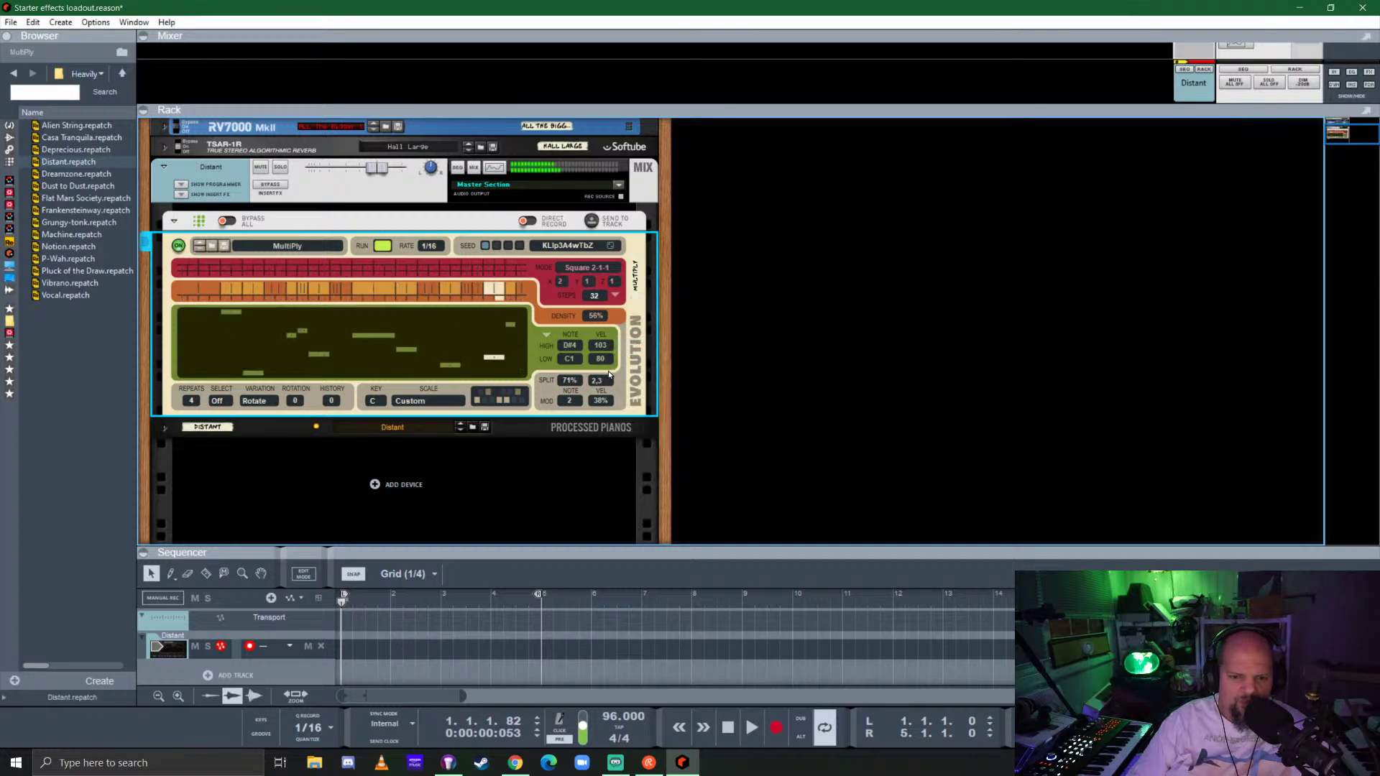
Set Evolution's split to 18%, velocity range to 50–127 and note range to C3–C5, trying split note mods and settling on 2.
left_click_drag(575, 384, 576, 404)
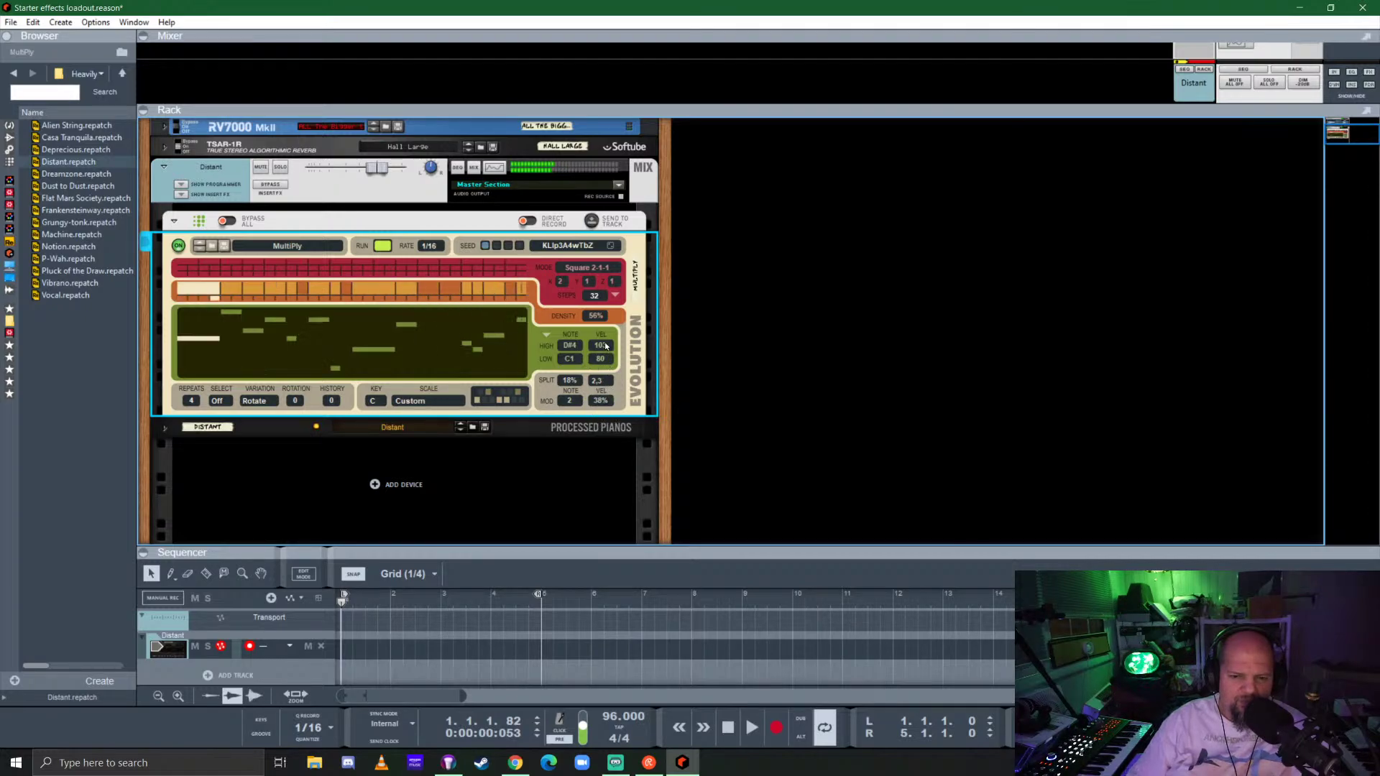
left_click_drag(601, 359, 601, 414)
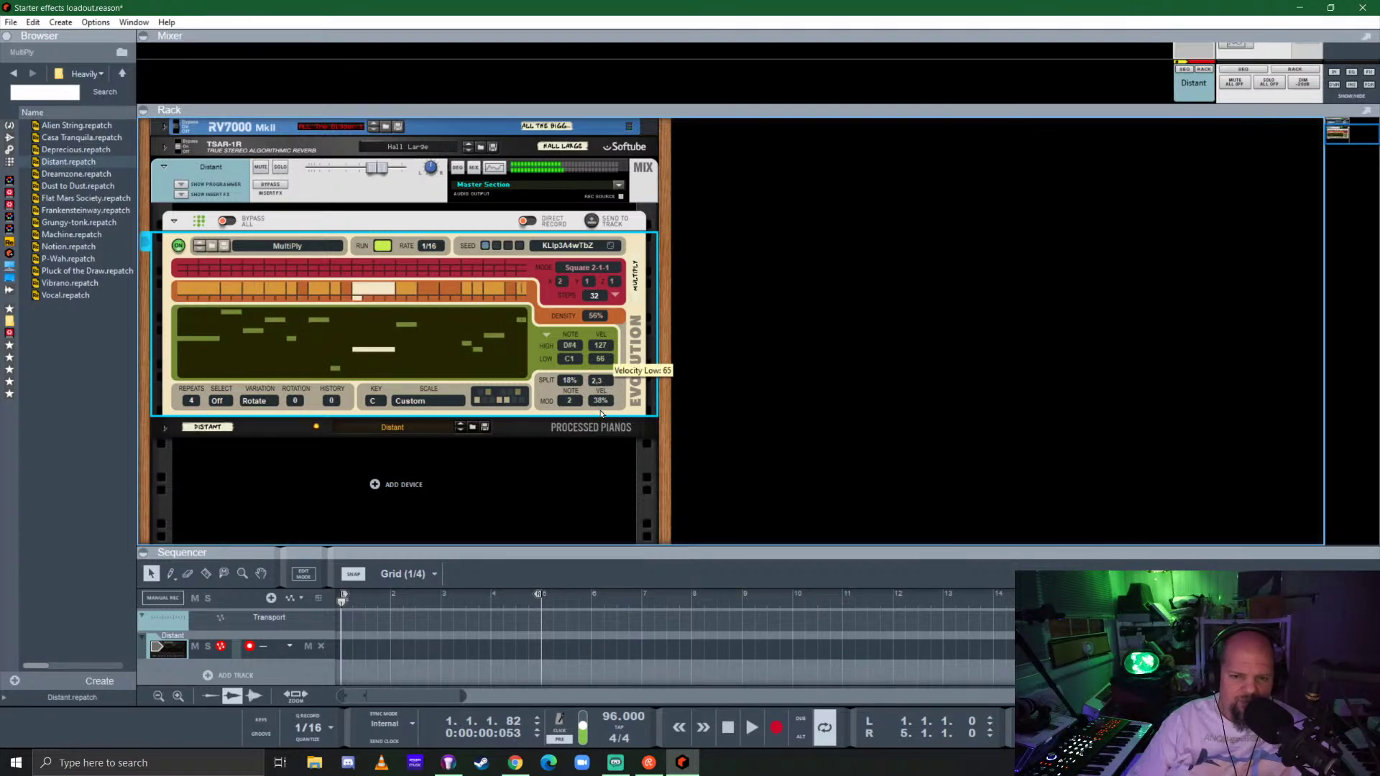
left_click_drag(570, 347, 586, 316)
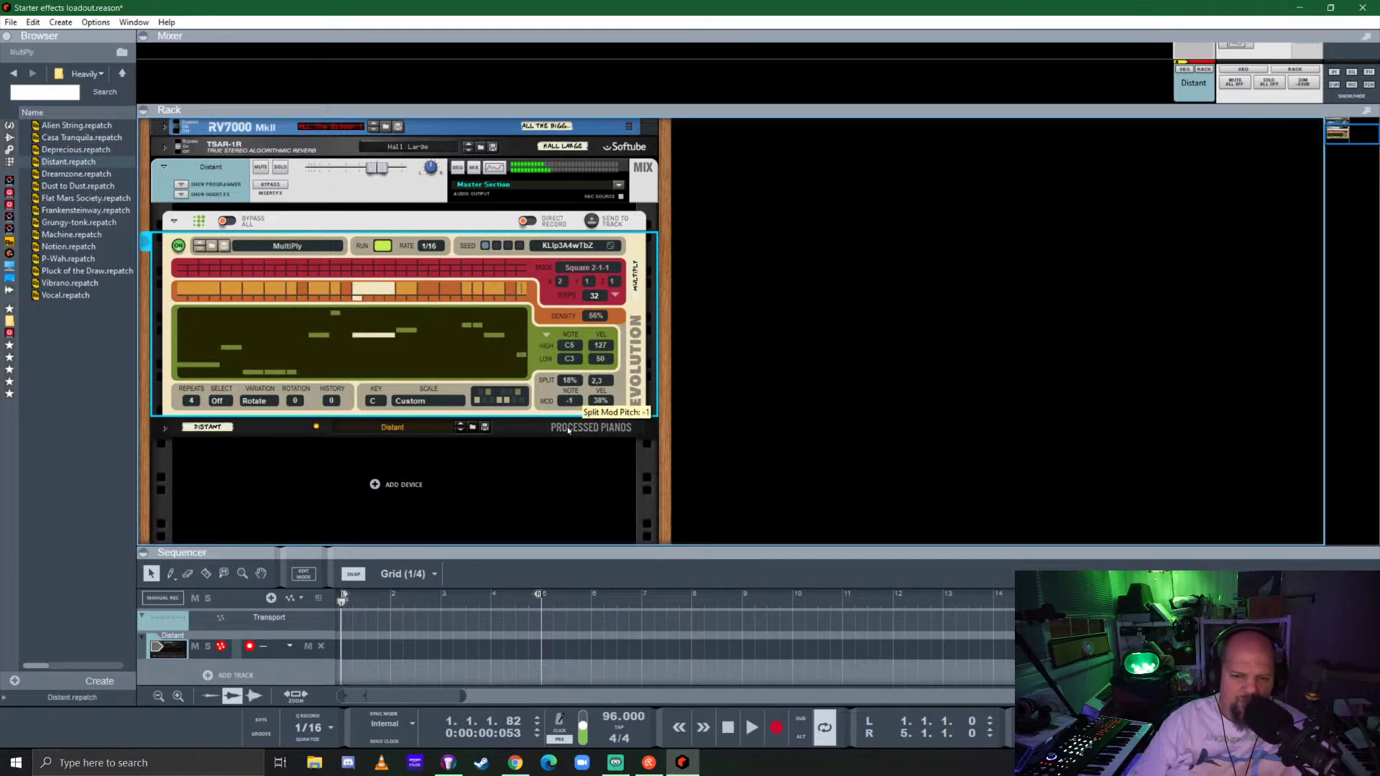
scroll(578, 402, "down", 1)
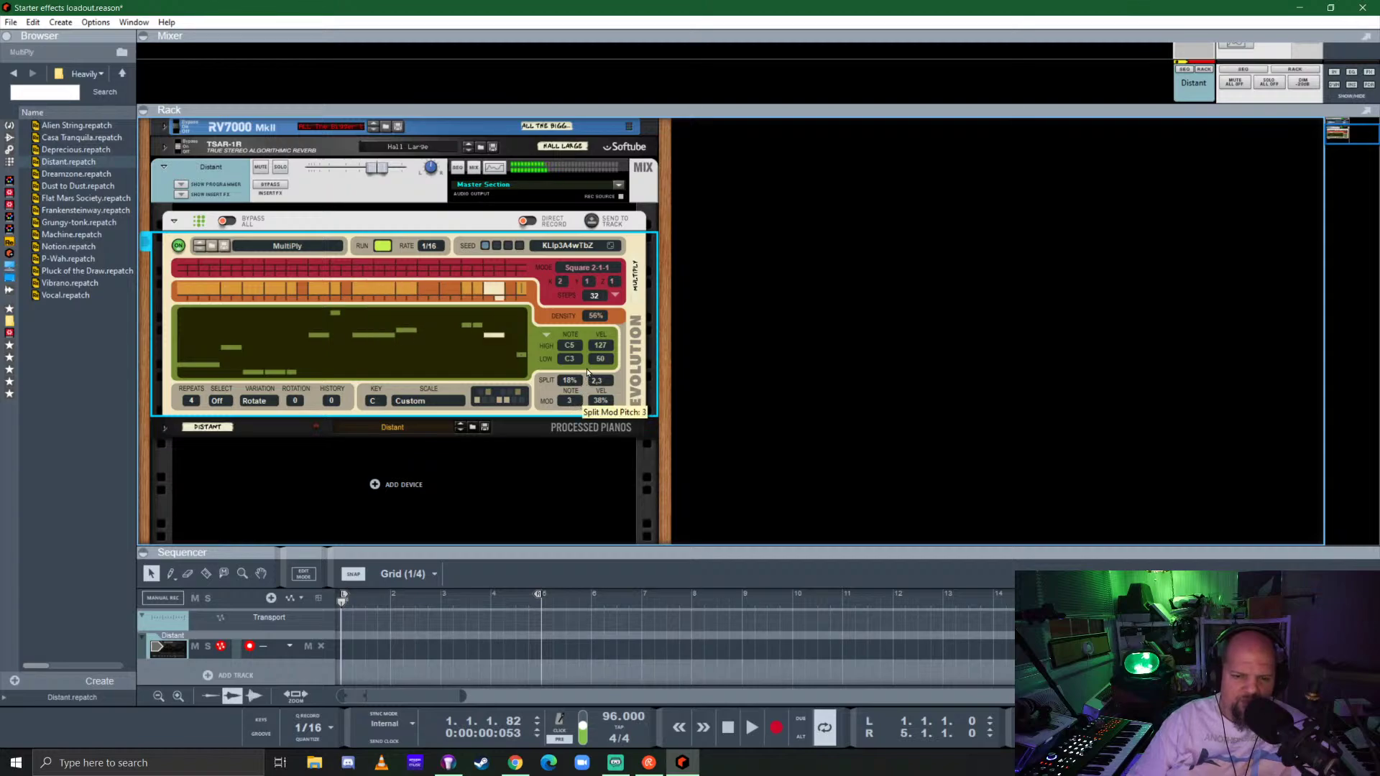
scroll(573, 407, "up", 2)
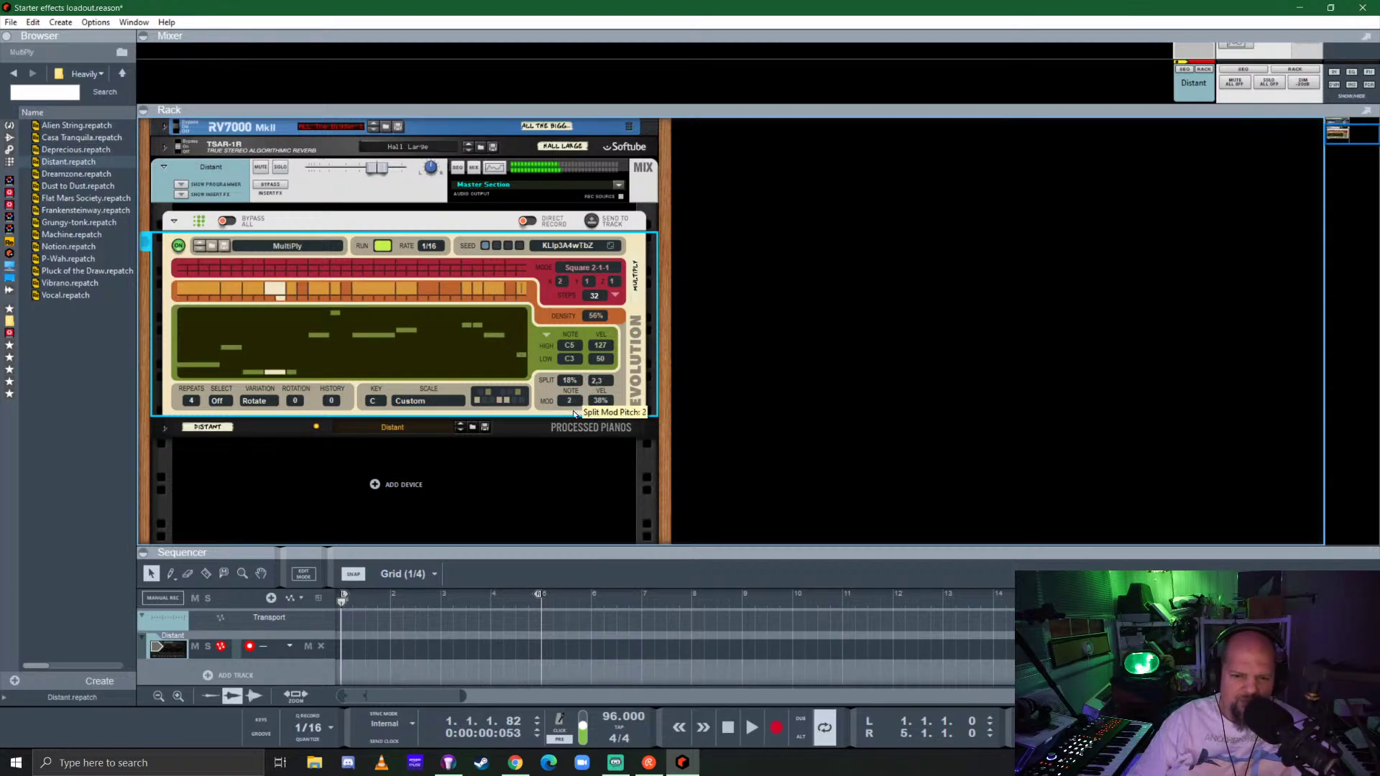
scroll(573, 407, "down", 1)
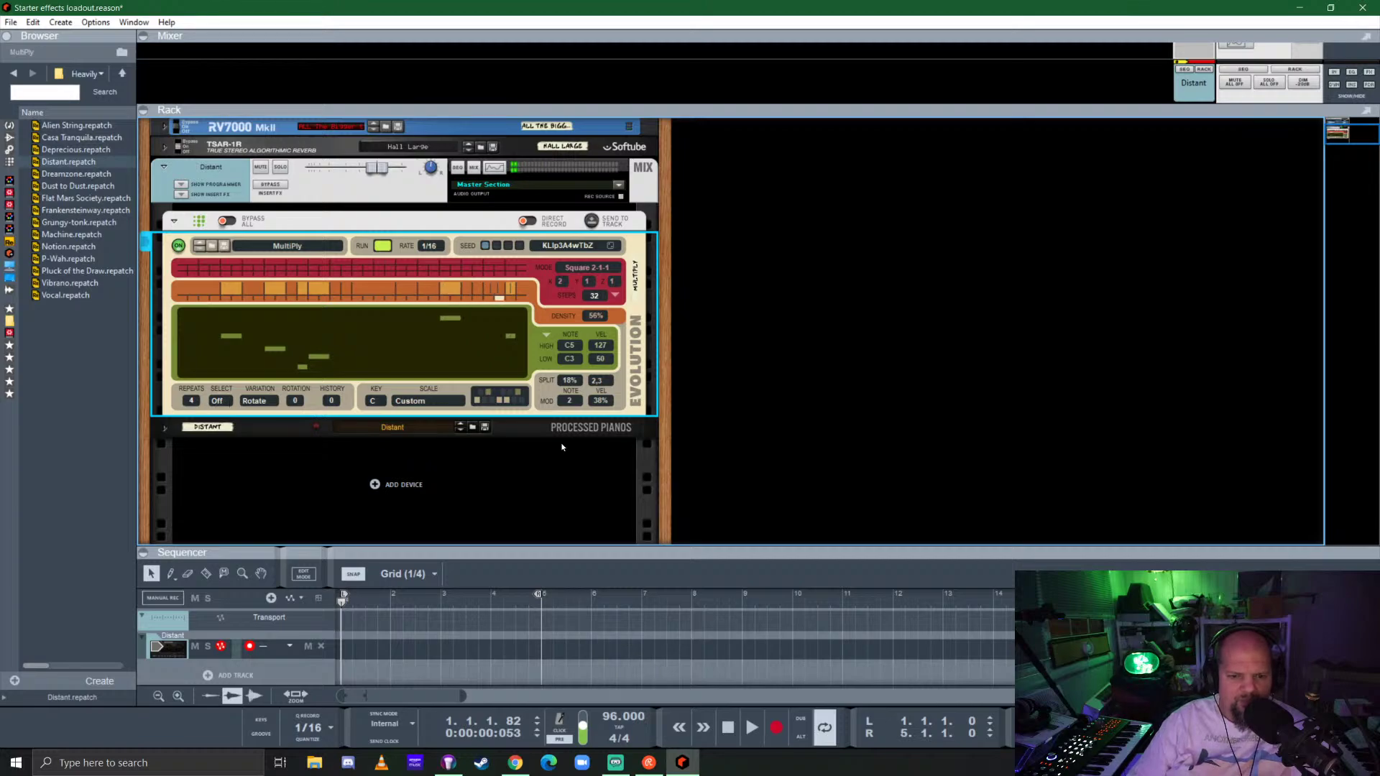
Show the Distant channel's insert effects area and look through the available effects, favorite delays and favorite reverbs.
left_click(181, 194)
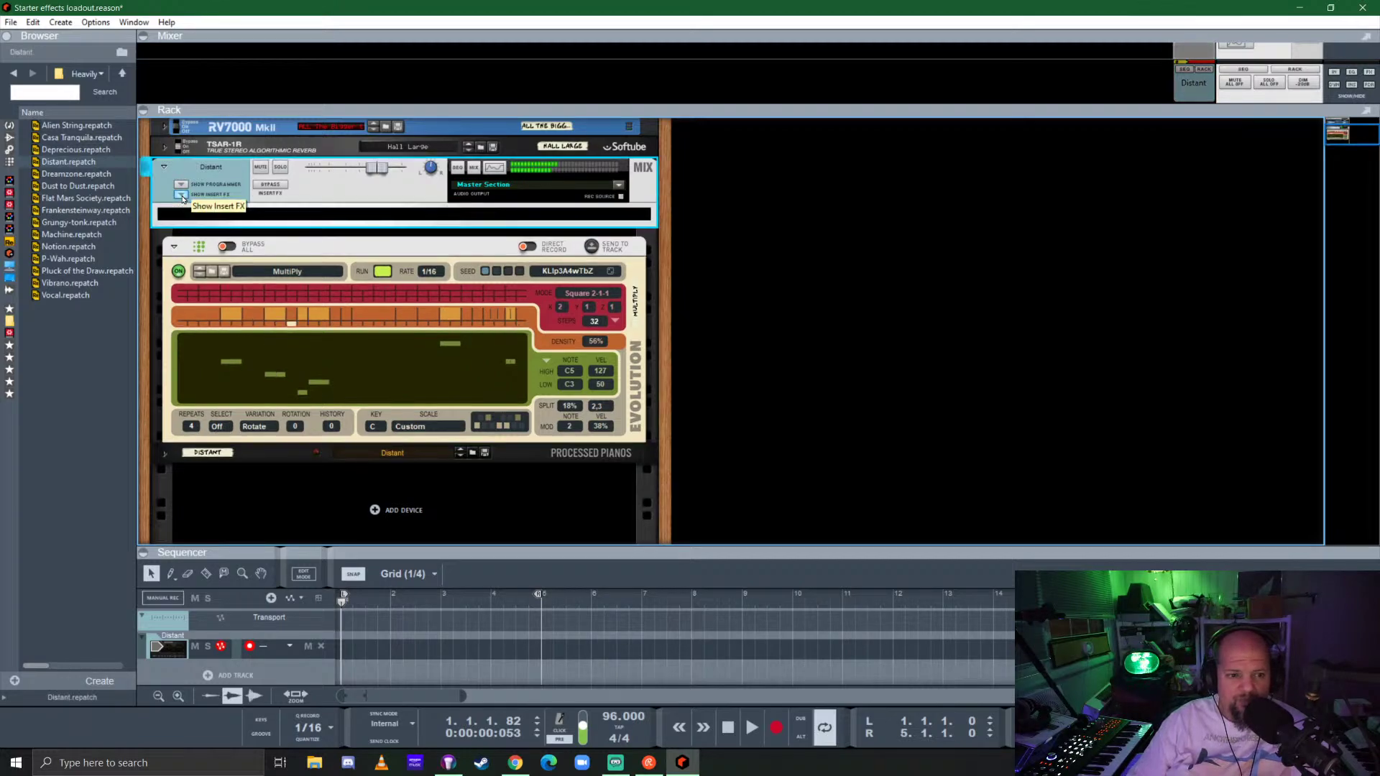
left_click(9, 138)
scroll(88, 397, "down", 7)
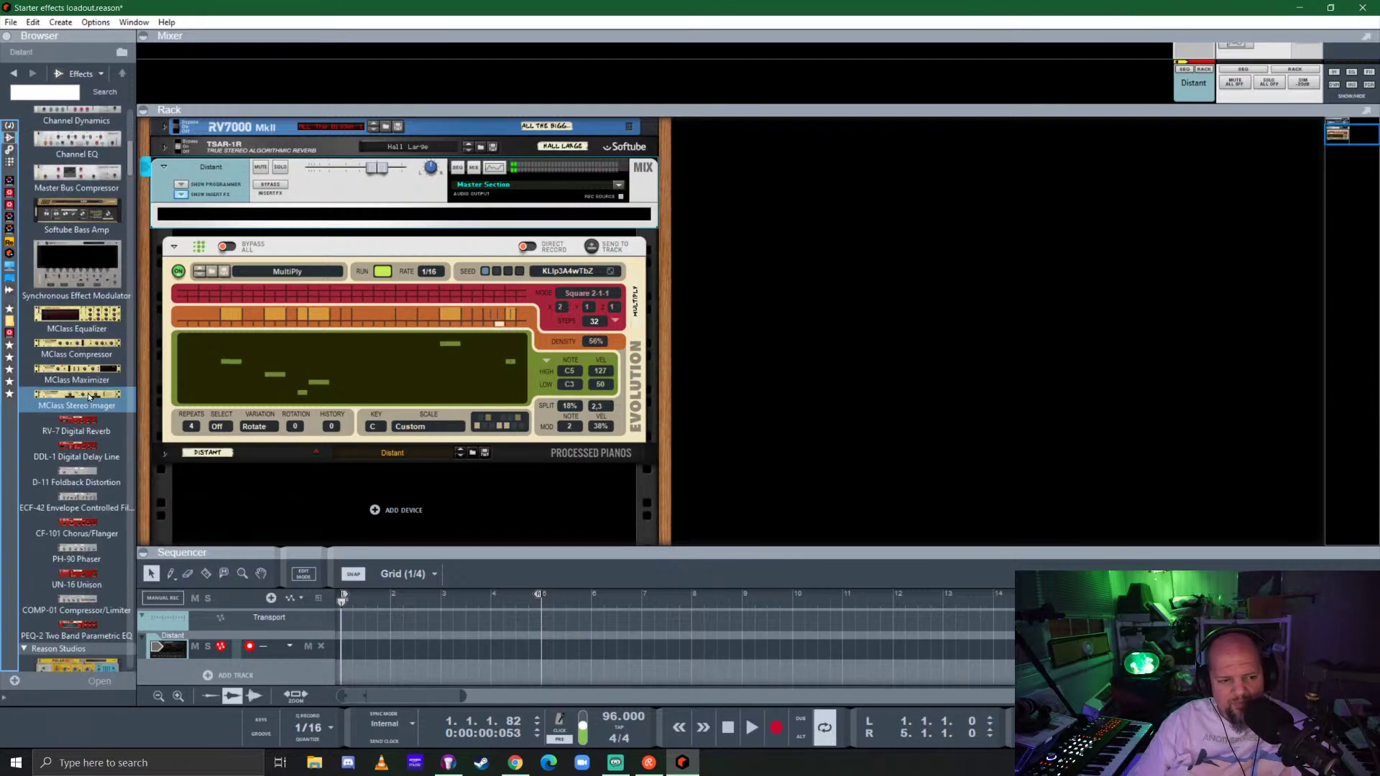
left_click(10, 394)
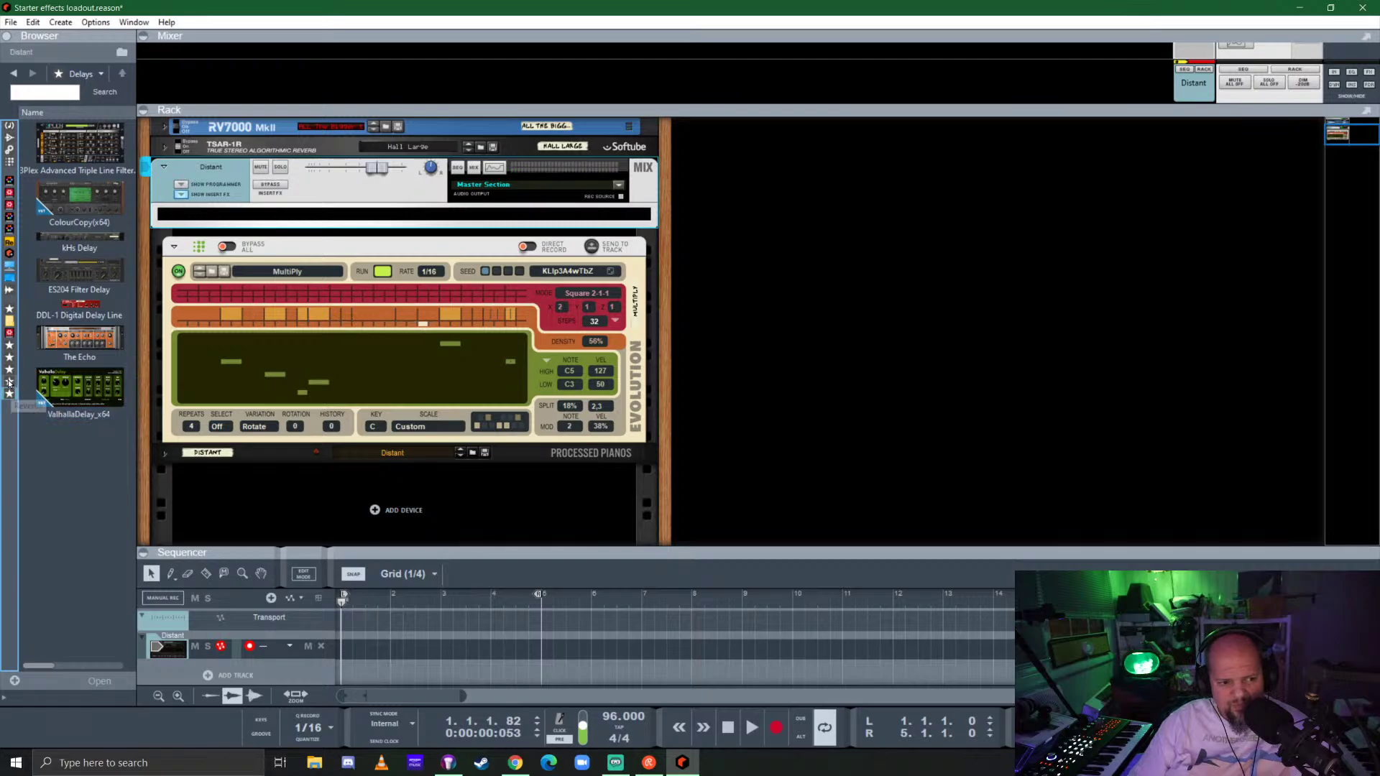
left_click(11, 385)
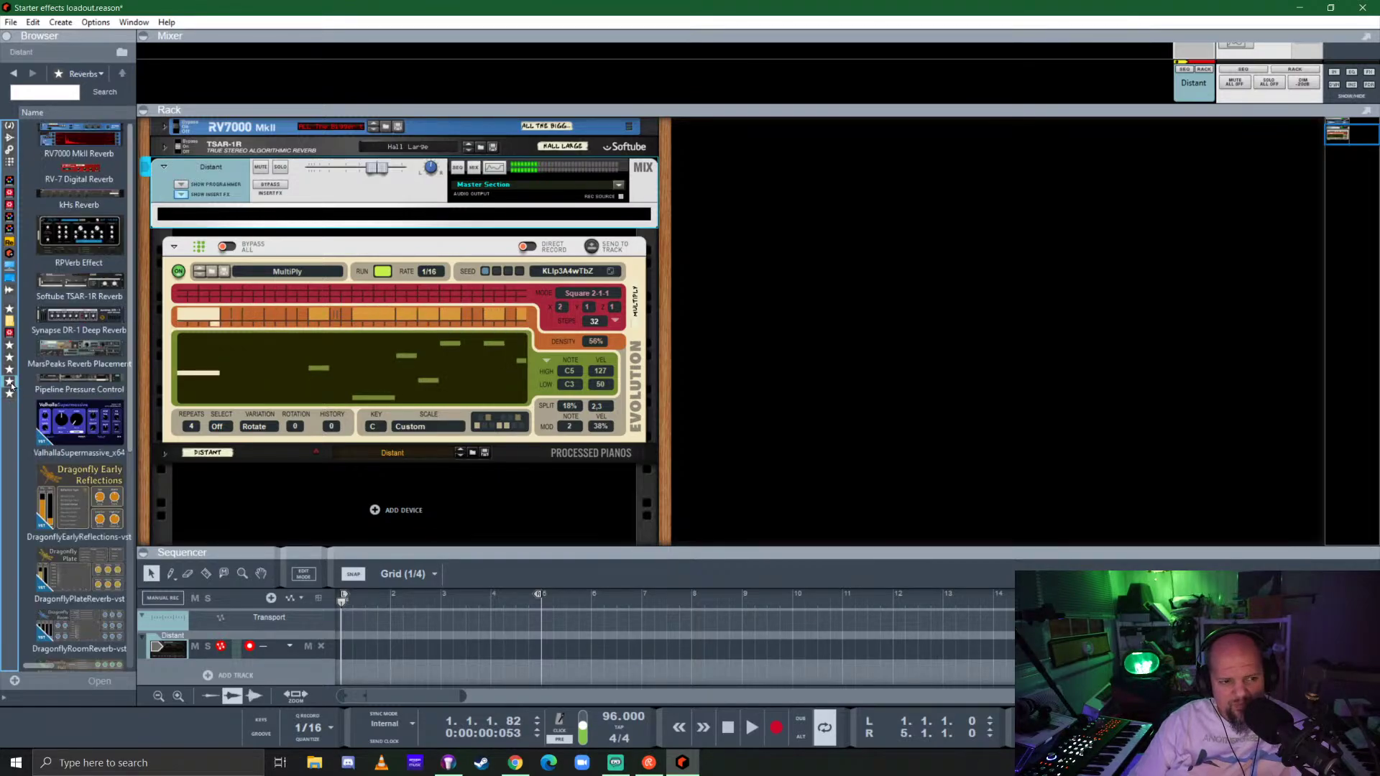
scroll(65, 346, "down", 3)
scroll(65, 345, "up", 5)
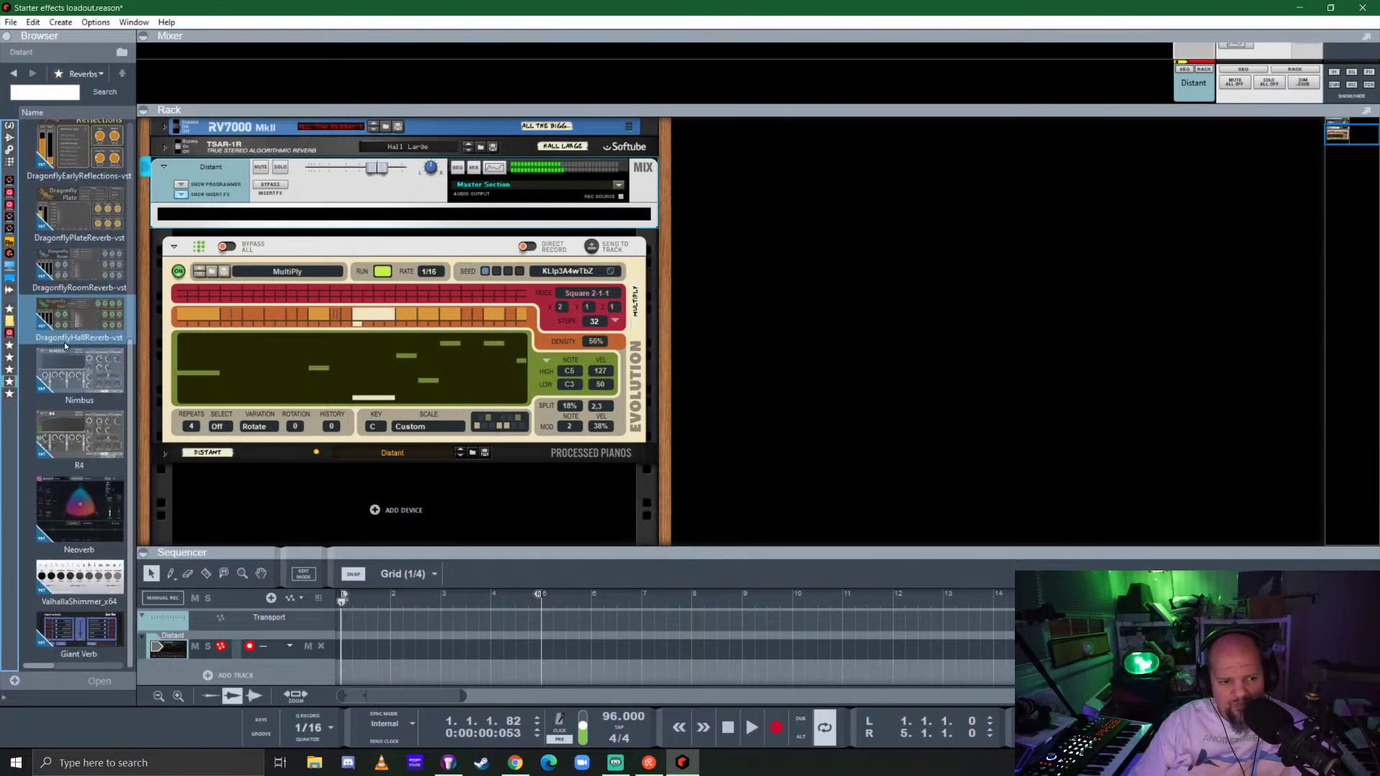
scroll(65, 345, "up", 2)
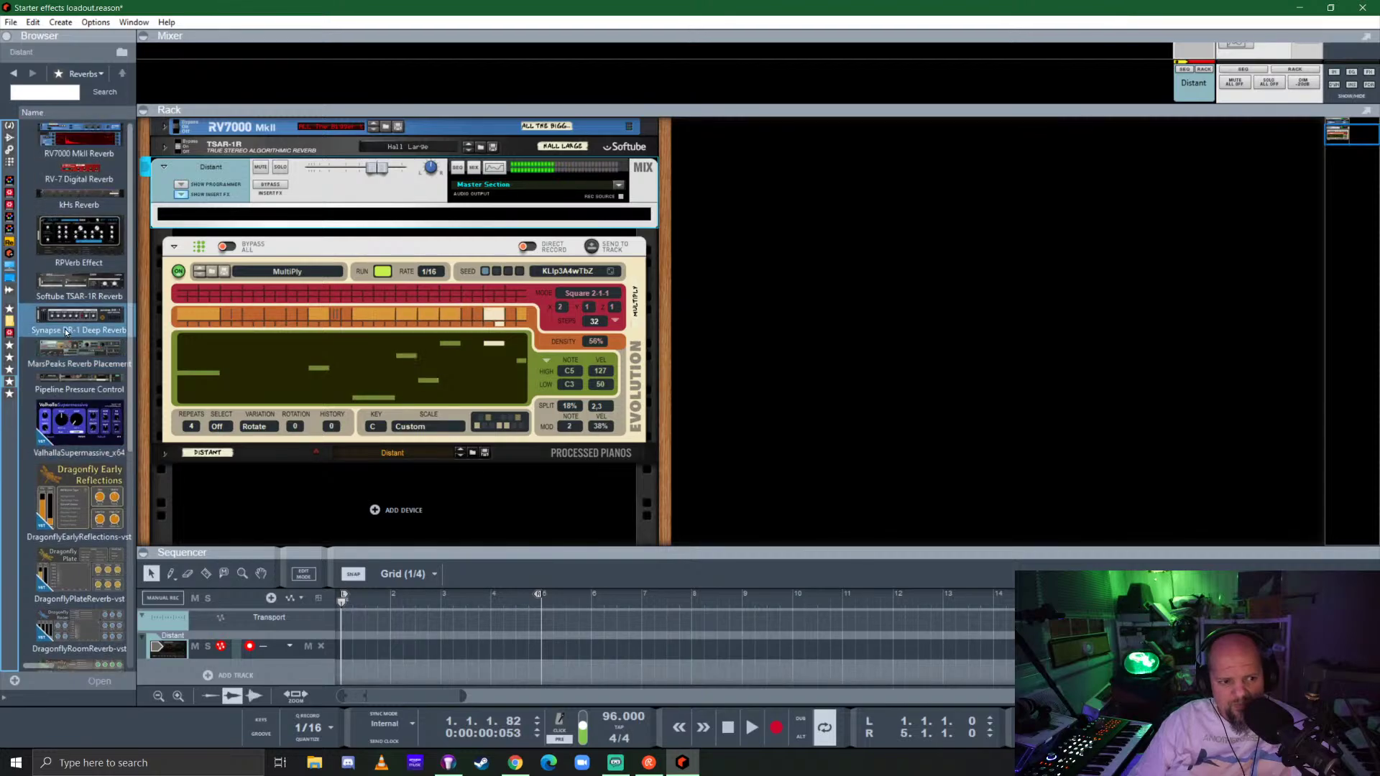
Add Objeq Delay from the effects list to the Delays favorites and open that collection.
left_click(10, 138)
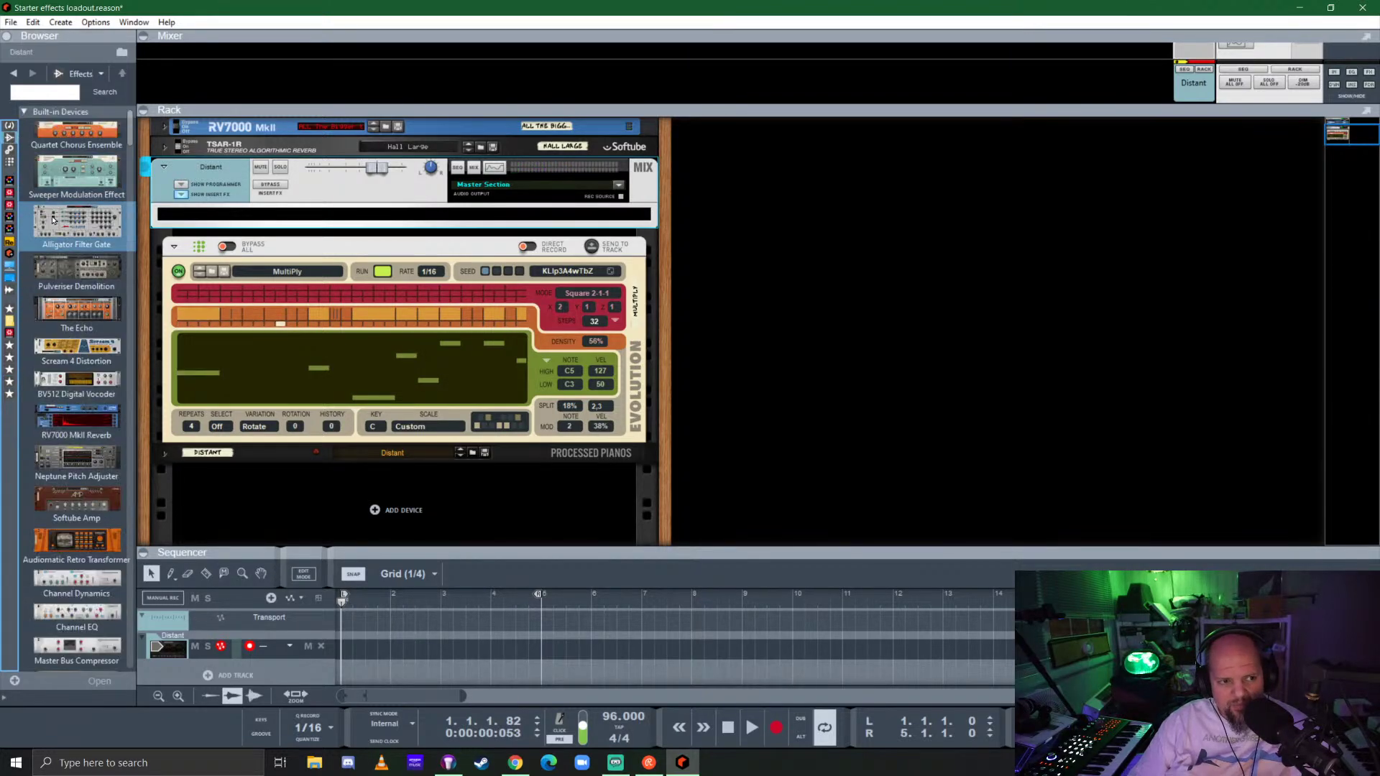
scroll(62, 222, "down", 10)
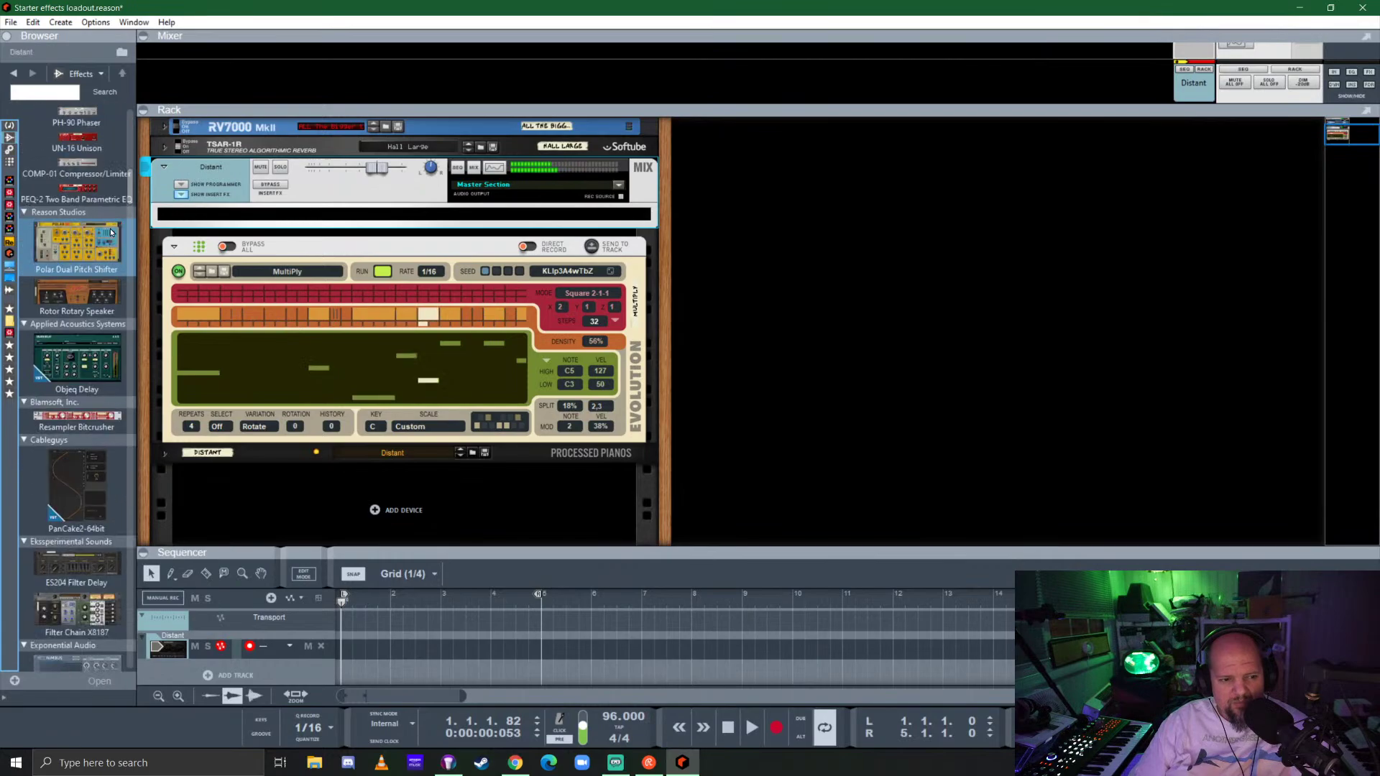
left_click_drag(78, 358, 10, 393)
left_click(9, 393)
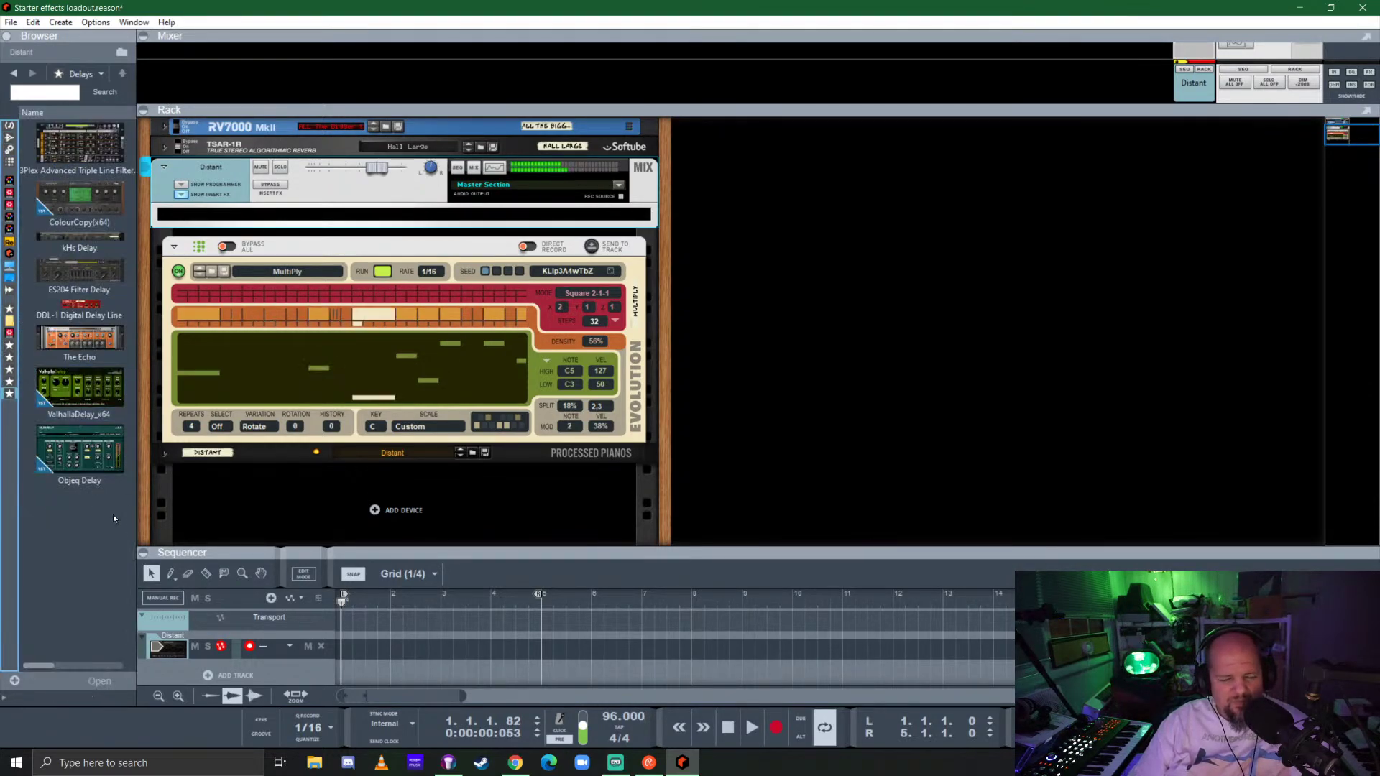
Insert ValhallaDelay_x64 into the Distant channel's insert effects and move its plugin window aside.
left_click(79, 390)
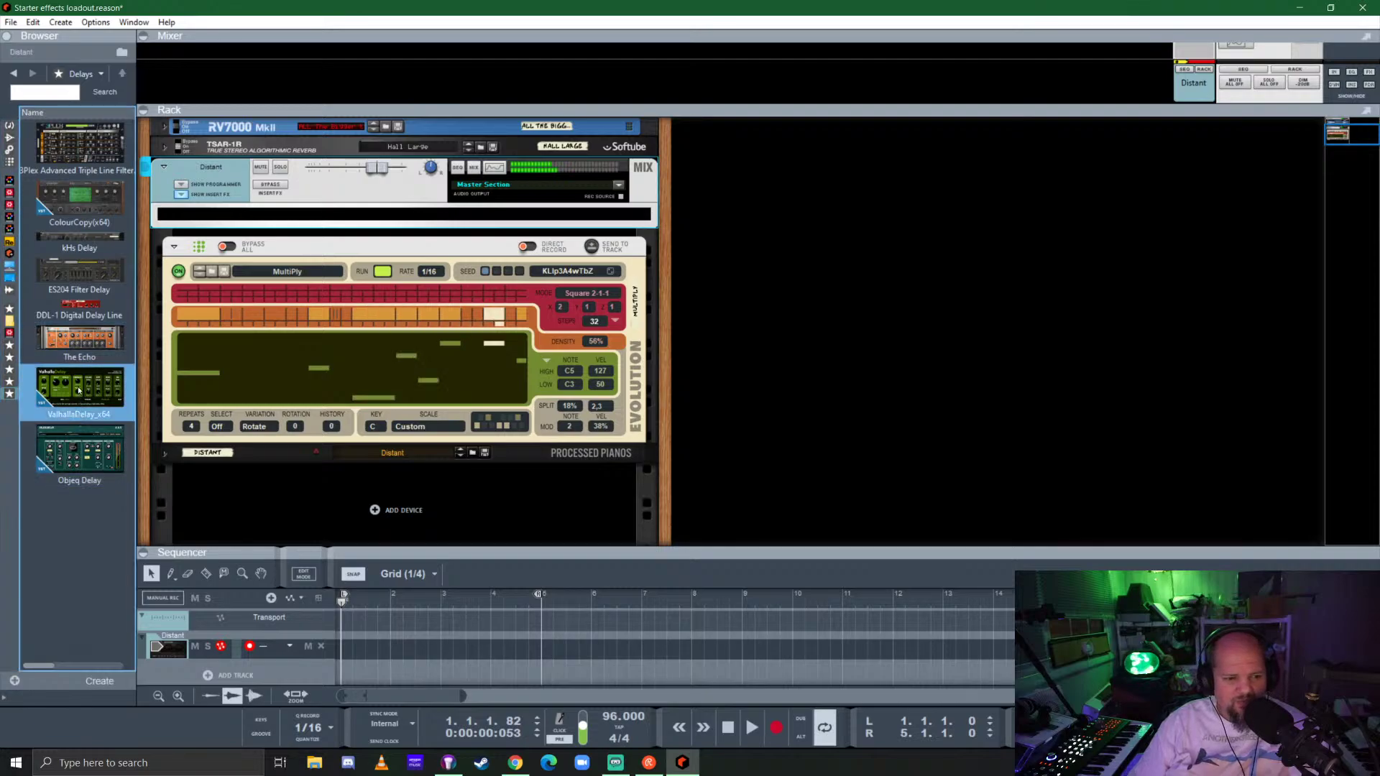
left_click_drag(79, 390, 349, 224)
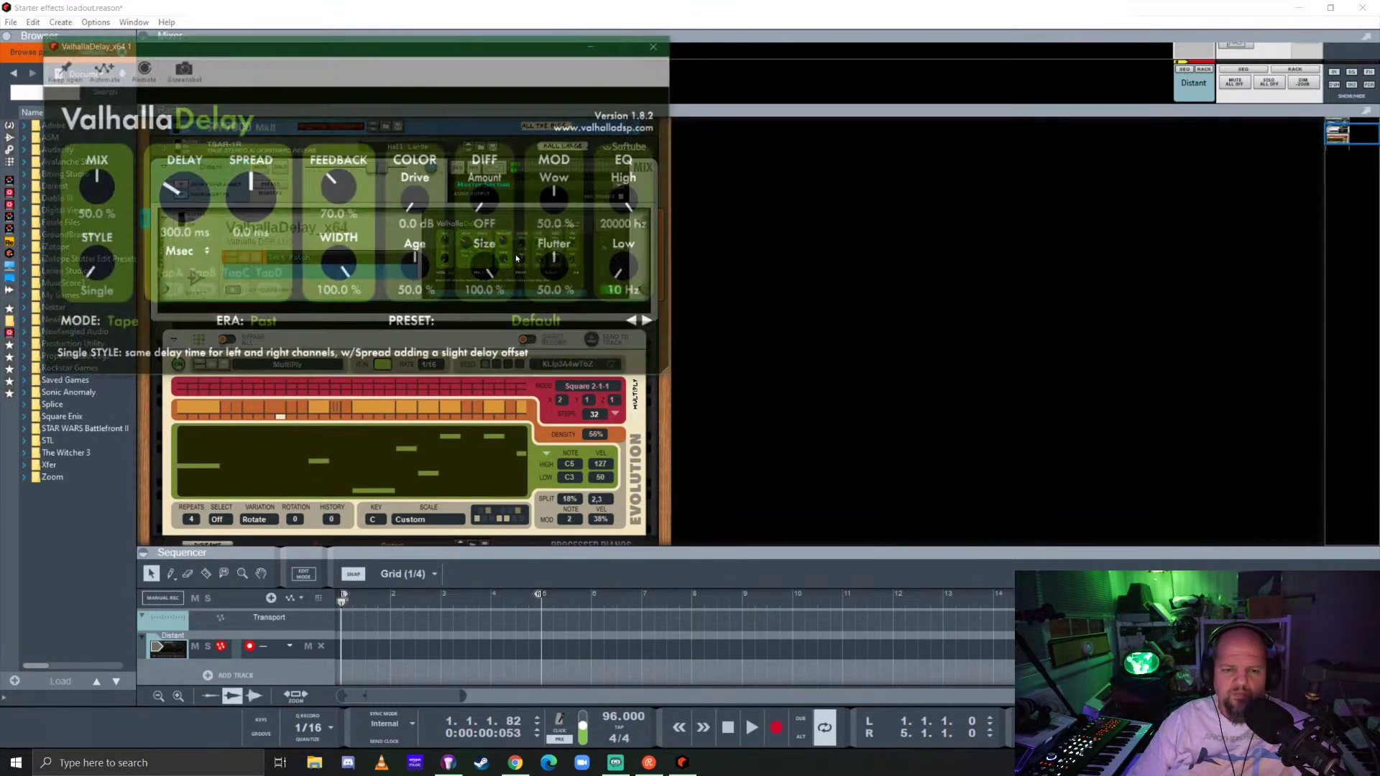
left_click_drag(414, 51, 921, 234)
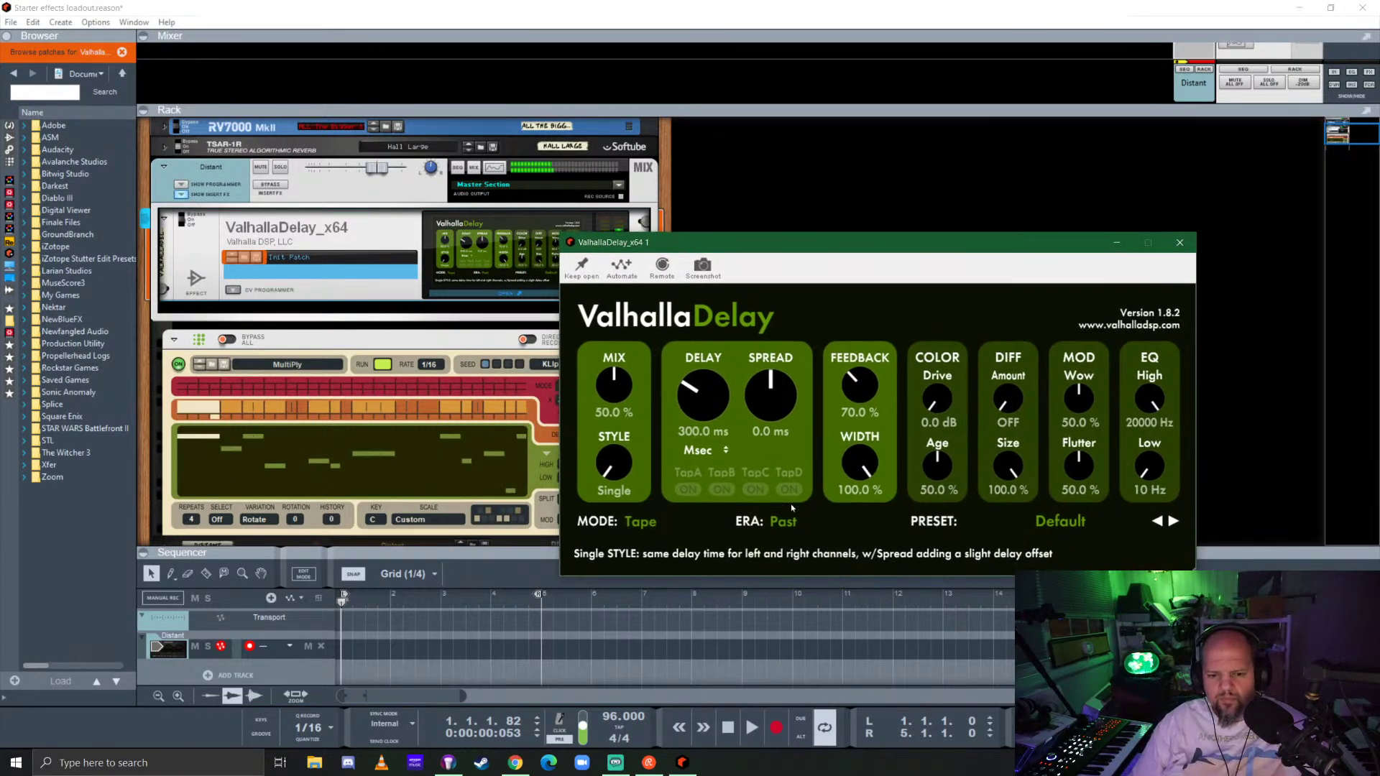
Set ValhallaDelay to Pitch mode, Dual style and Present era, with a right delay of about 592 ms.
left_click(644, 522)
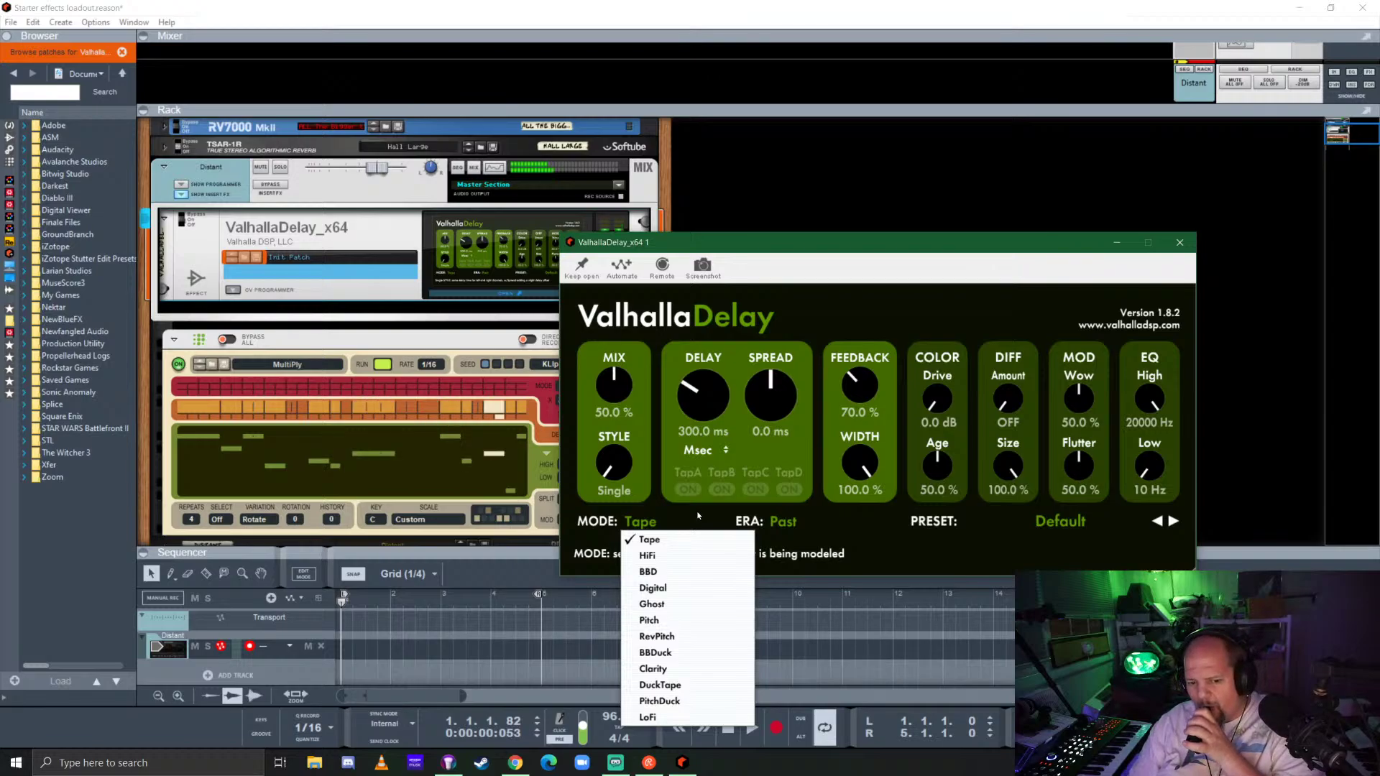
left_click(703, 618)
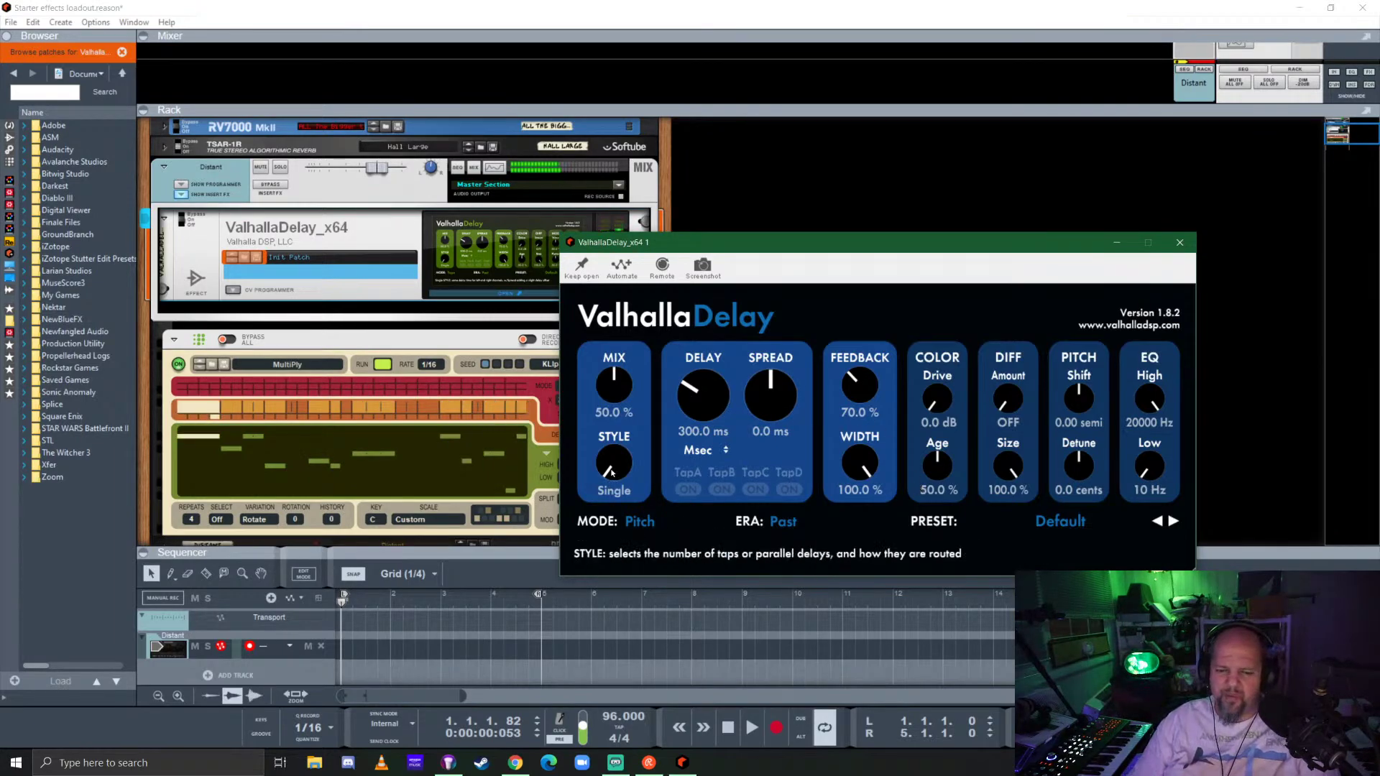
left_click_drag(613, 466, 635, 415)
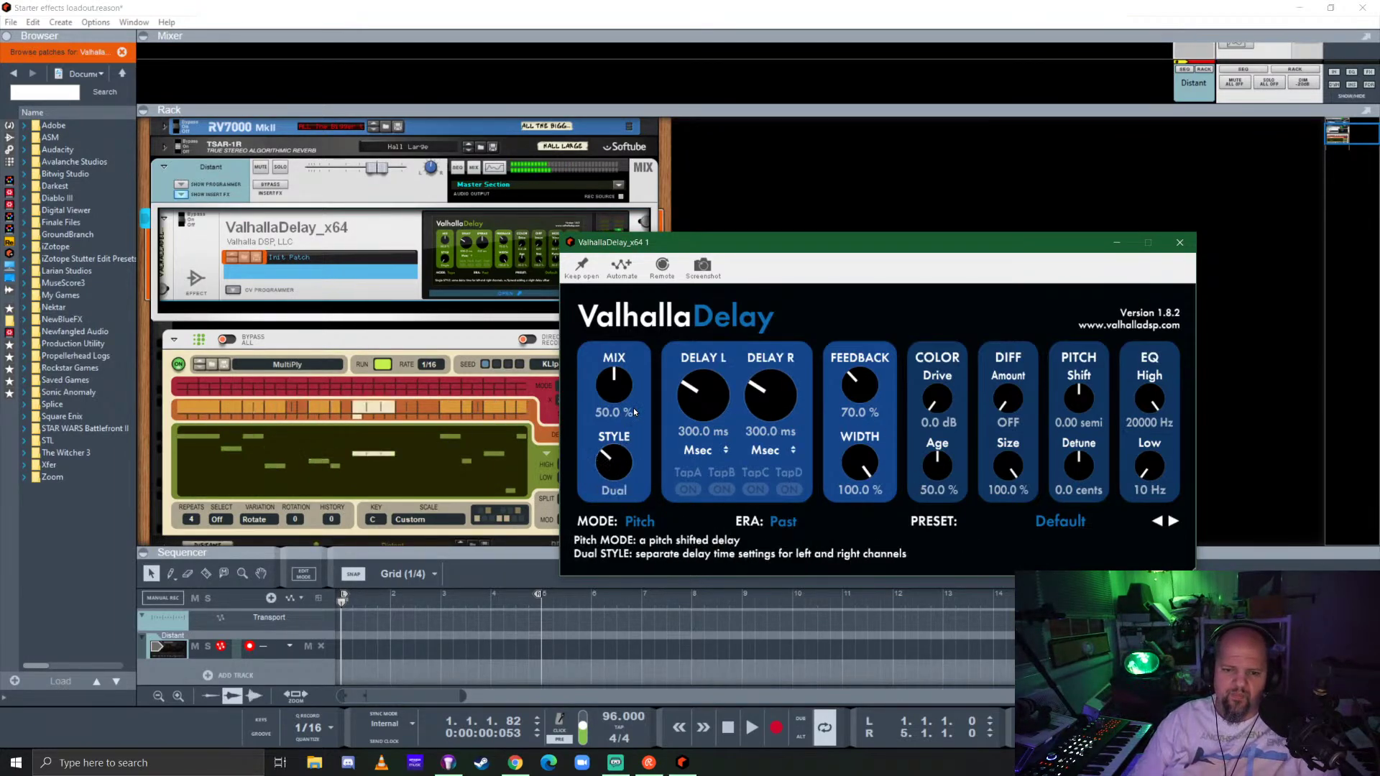
left_click_drag(773, 395, 787, 371)
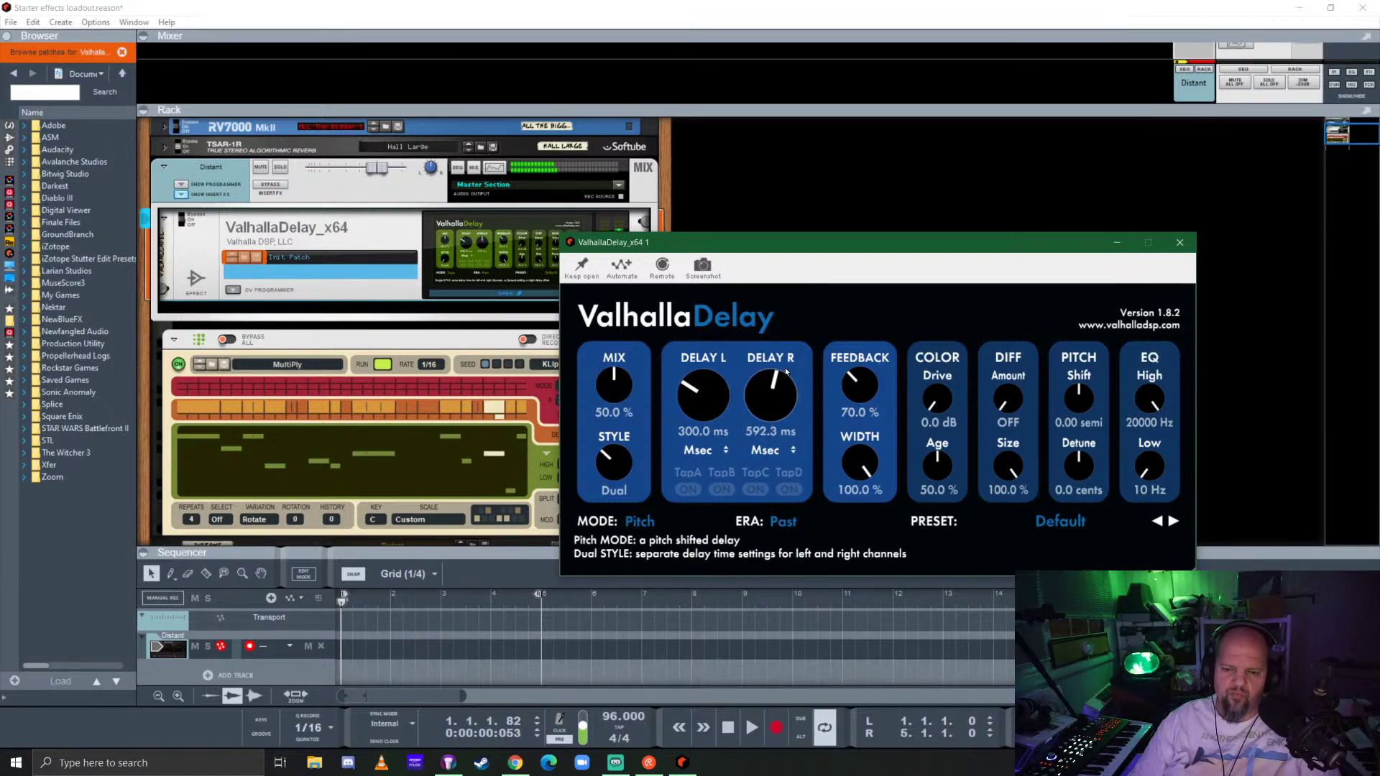
left_click(783, 521)
left_click(809, 558)
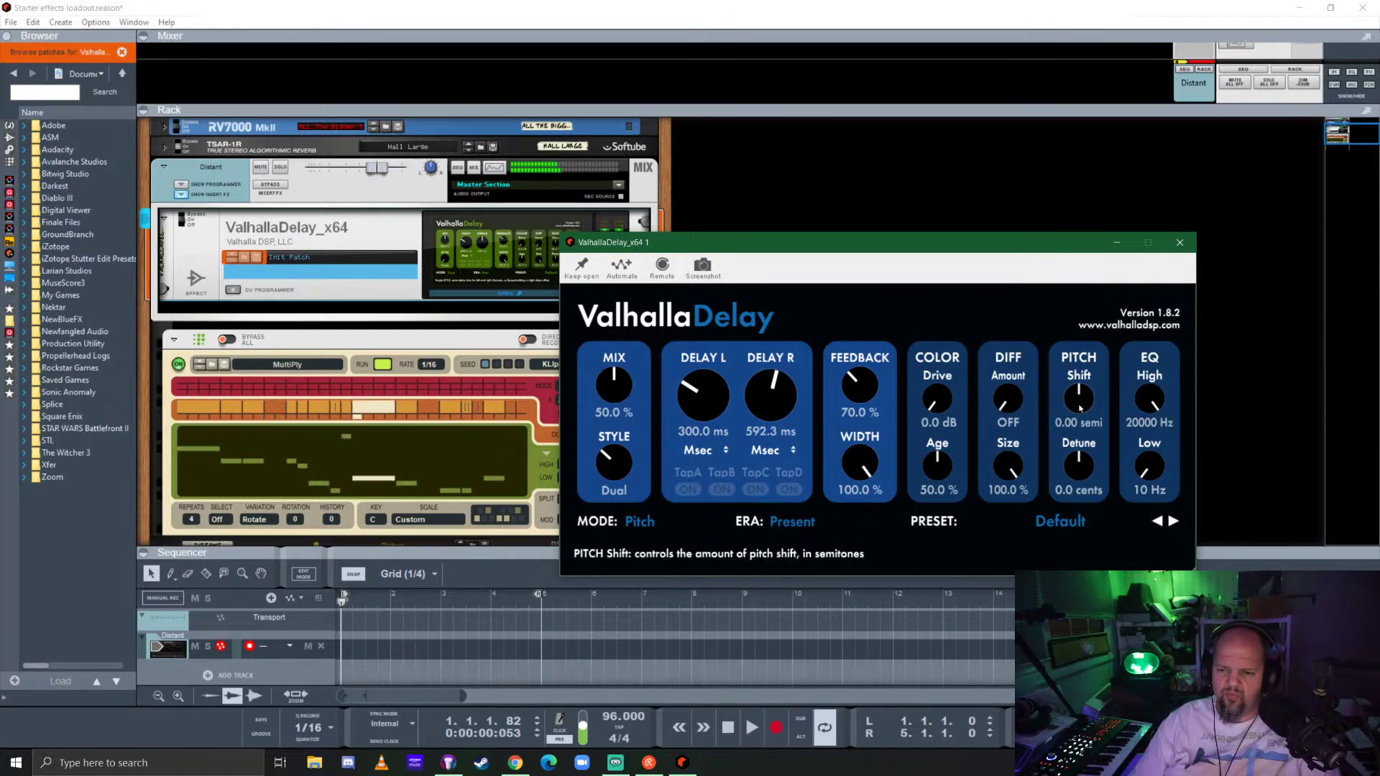
Lower ValhallaDelay's pitch shift to -4.99 semitones and change its style to Ratio.
mouse_move(1080, 401)
left_mouse_down()
mouse_move(1082, 383)
mouse_move(1090, 420)
left_mouse_up()
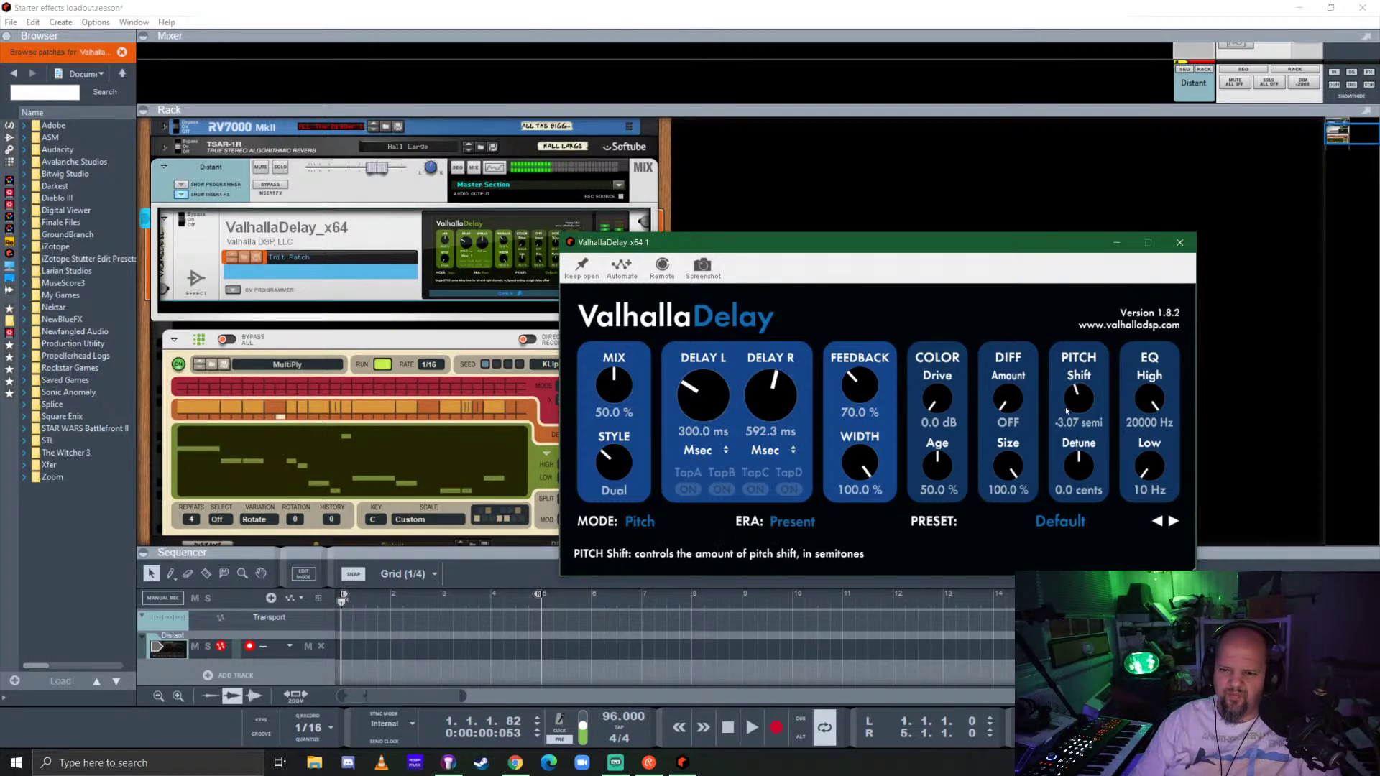
left_click_drag(1081, 405, 1077, 426)
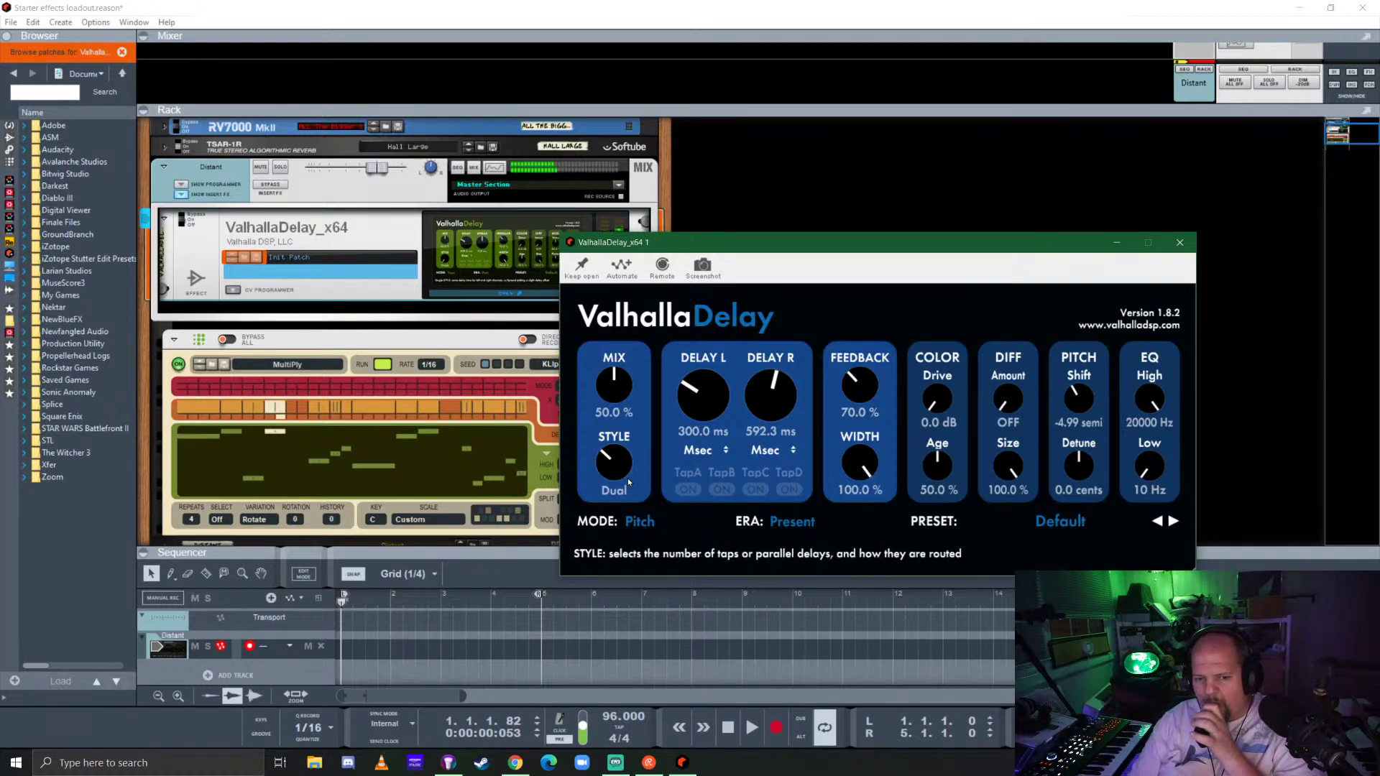
left_click_drag(628, 477, 627, 448)
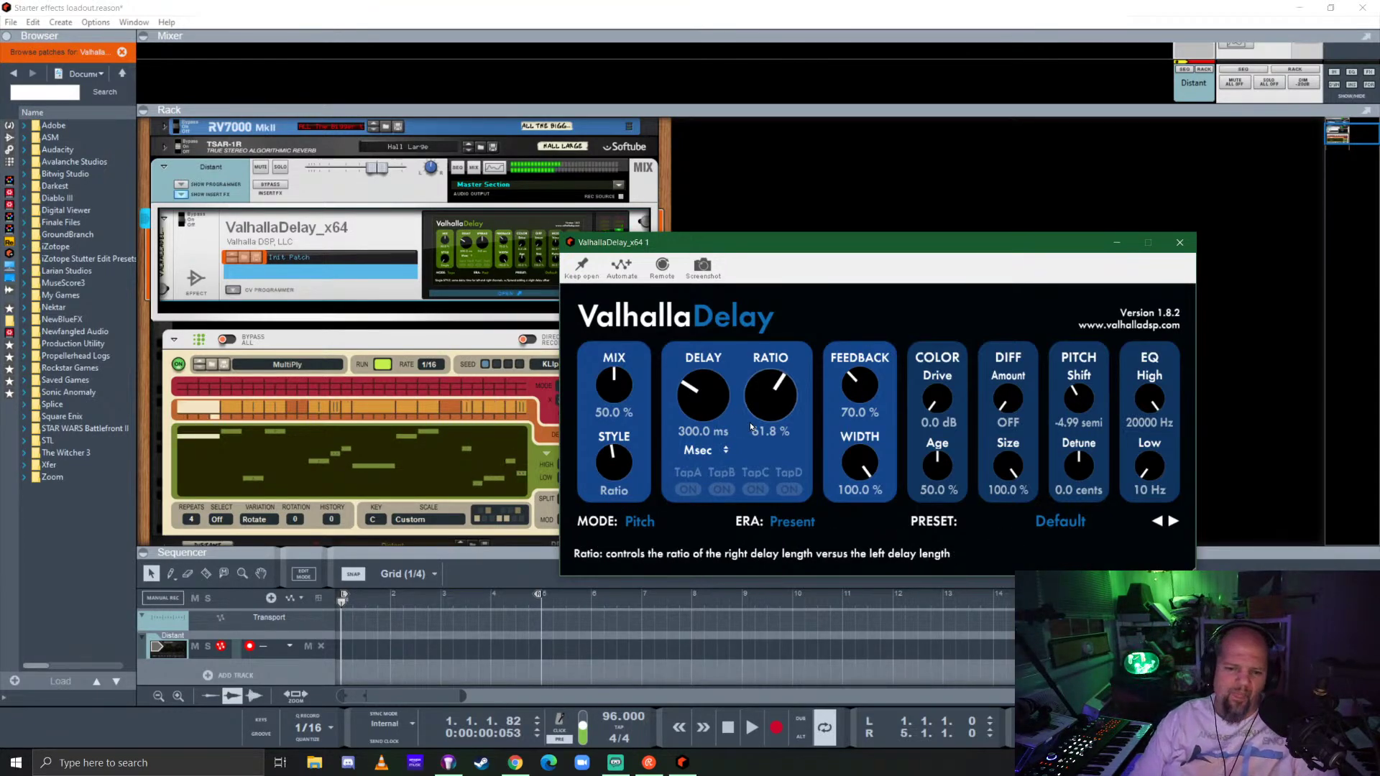
Set ValhallaDelay's ratio to 67.7%, switch its delay sync to Note and set the delay time to 1/4.
left_click_drag(771, 396, 703, 381)
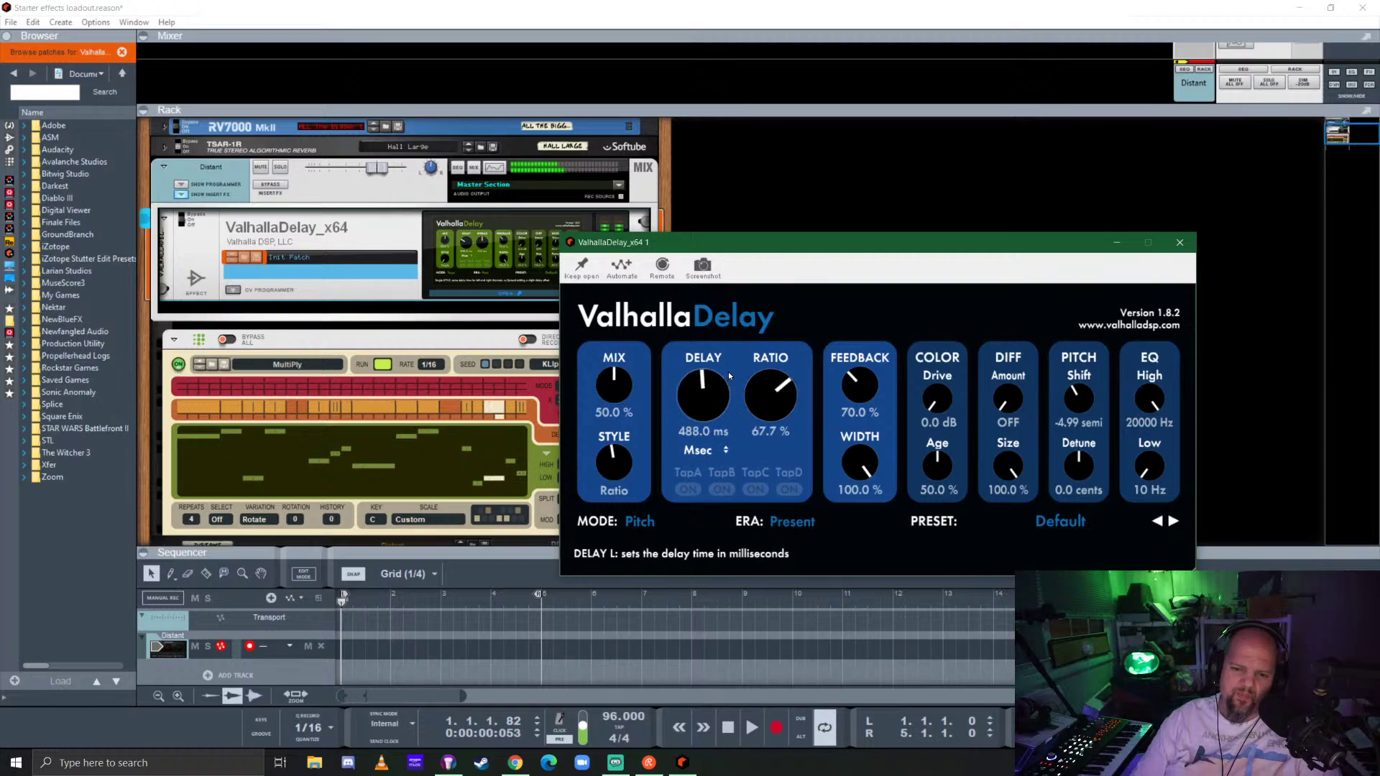
left_click(699, 450)
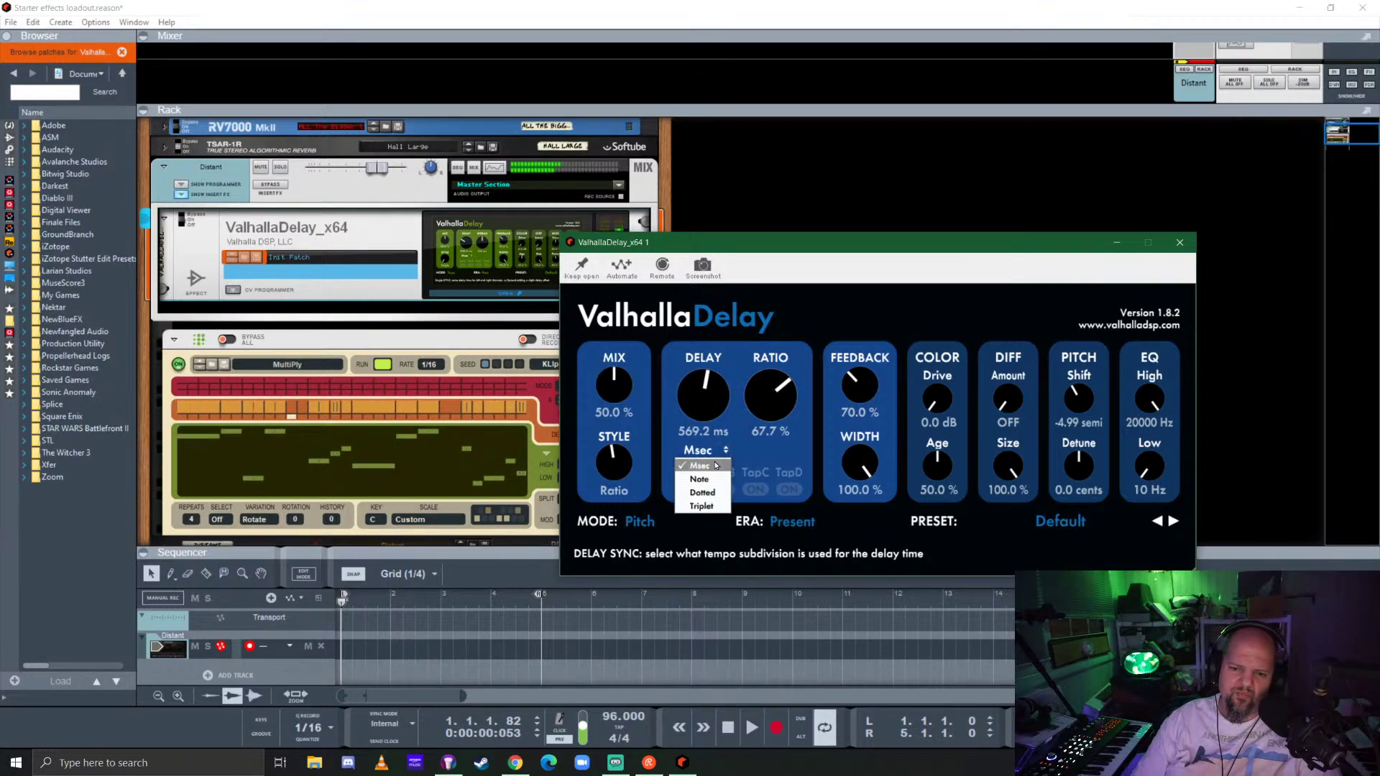
left_click(711, 480)
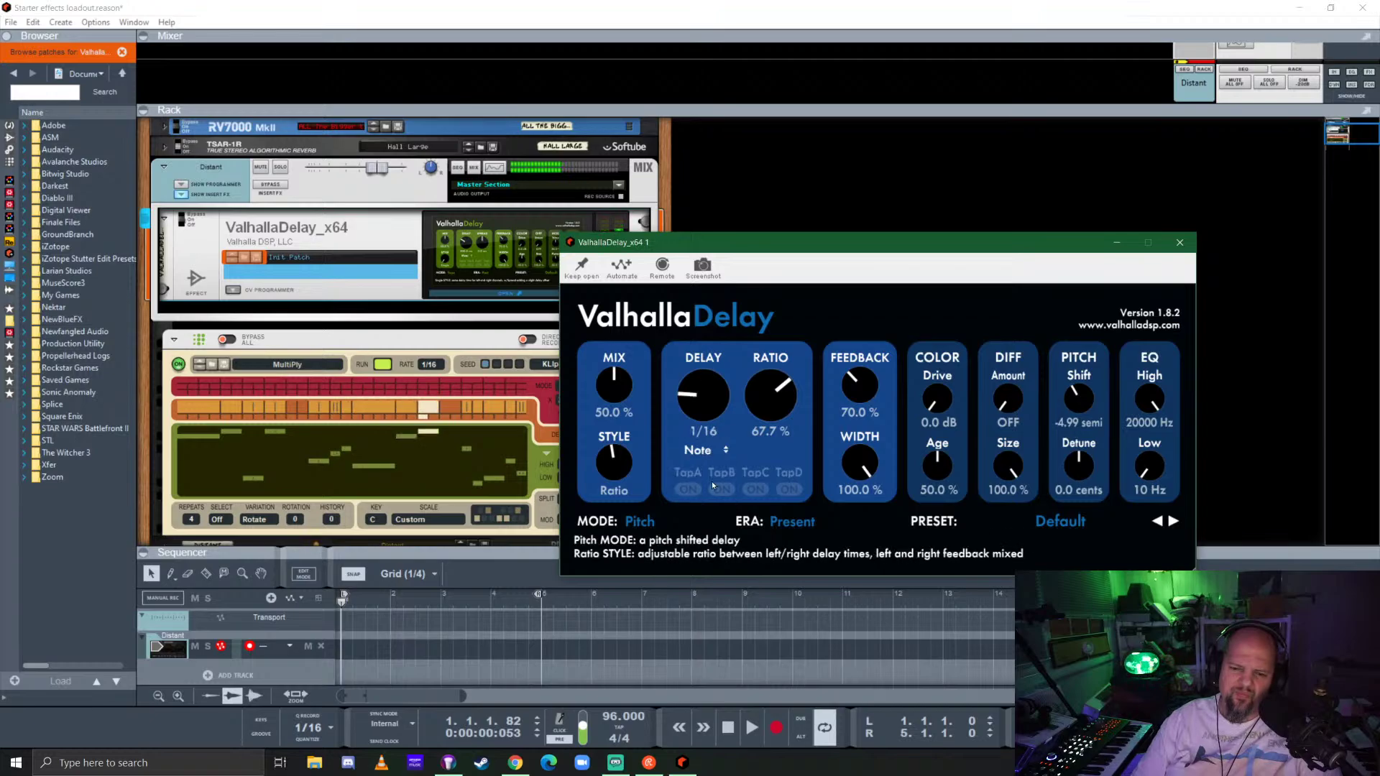
left_click_drag(703, 395, 734, 359)
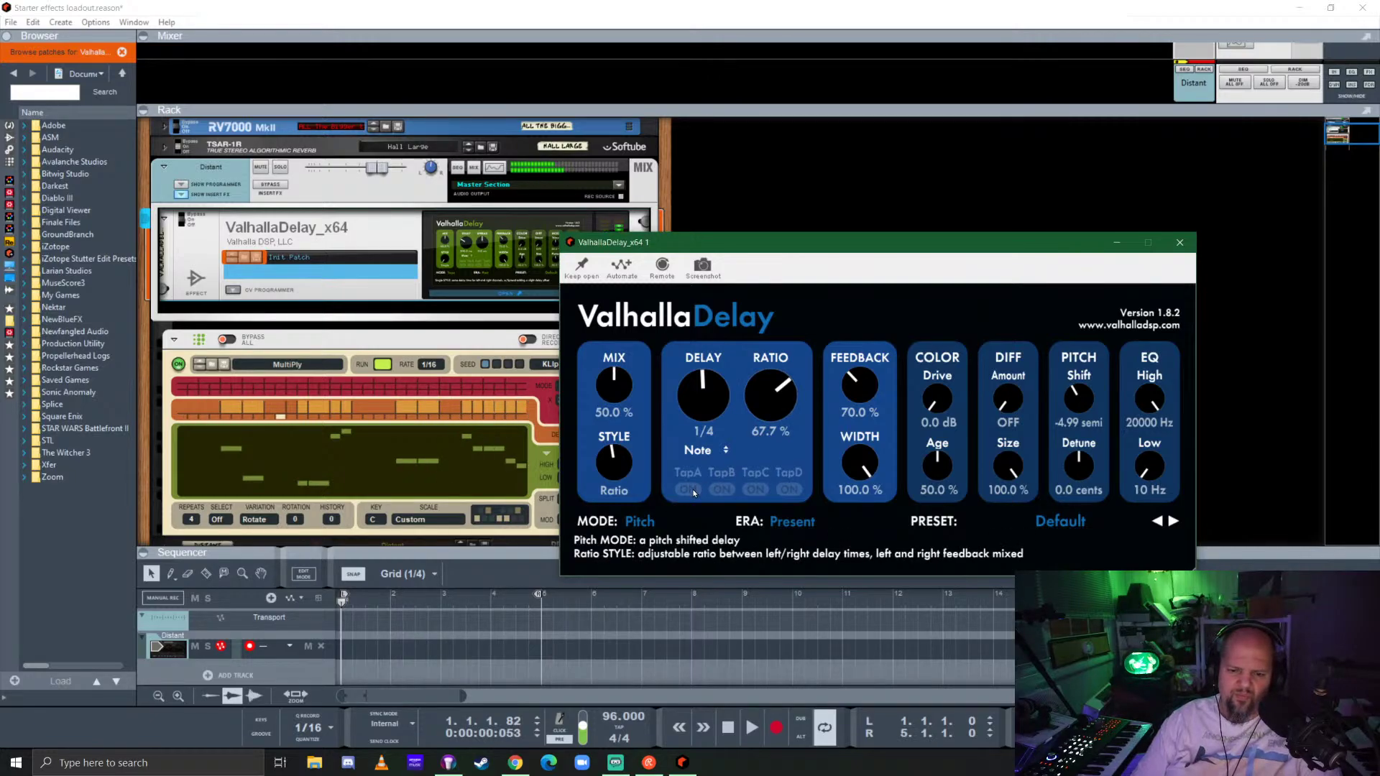
left_click(712, 451)
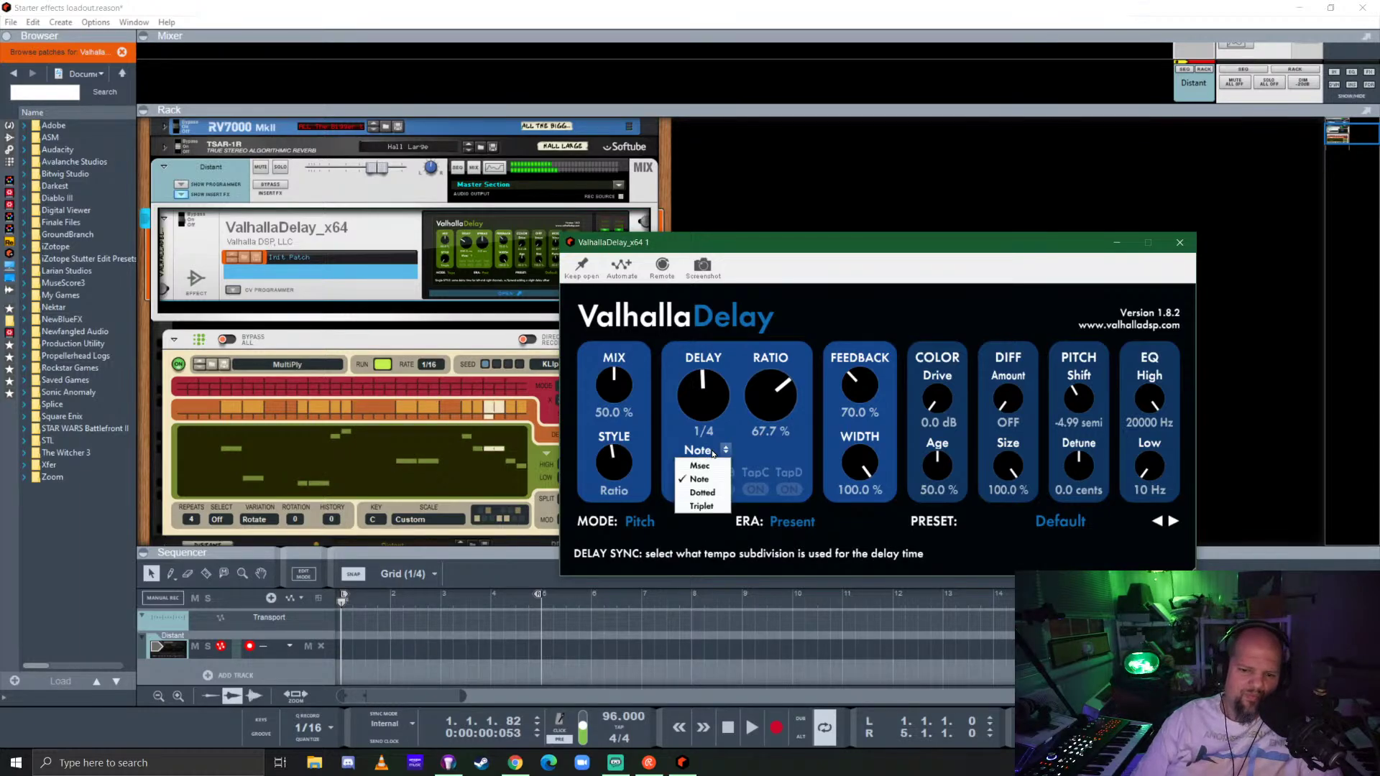
left_click(771, 456)
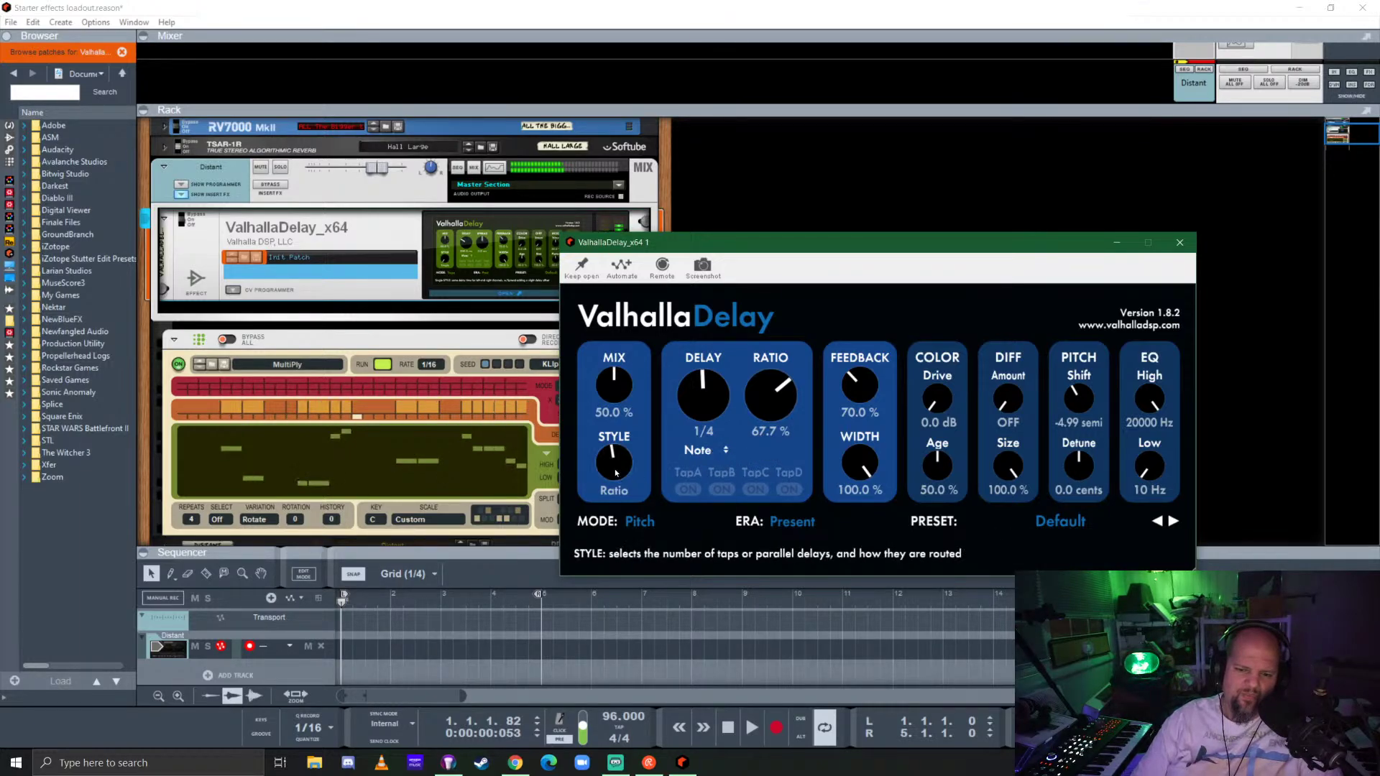
Change ValhallaDelay to PingPong style with 32.4% diffusion and a 53.2% mix, and close its plugin window.
left_click_drag(616, 472, 632, 443)
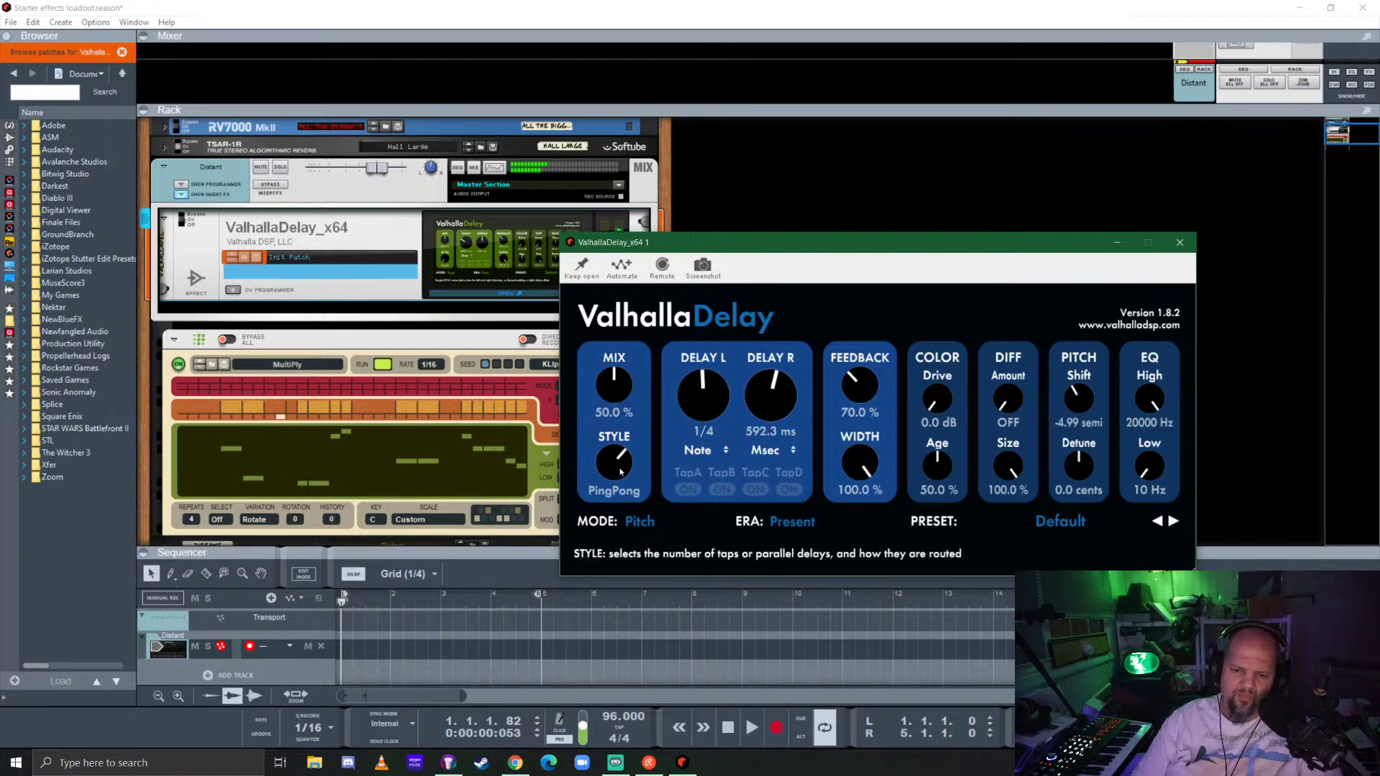
left_click_drag(620, 471, 638, 446)
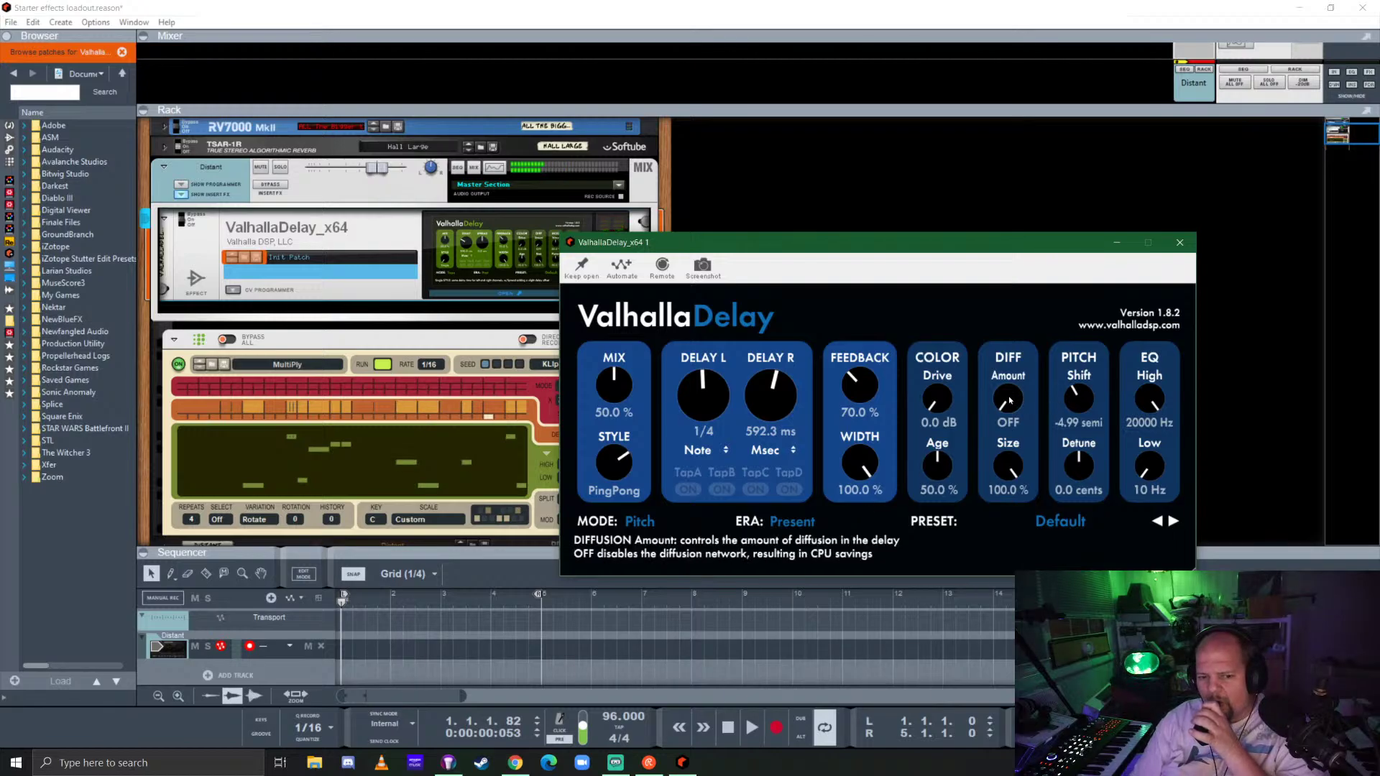
left_click_drag(1010, 401, 1029, 334)
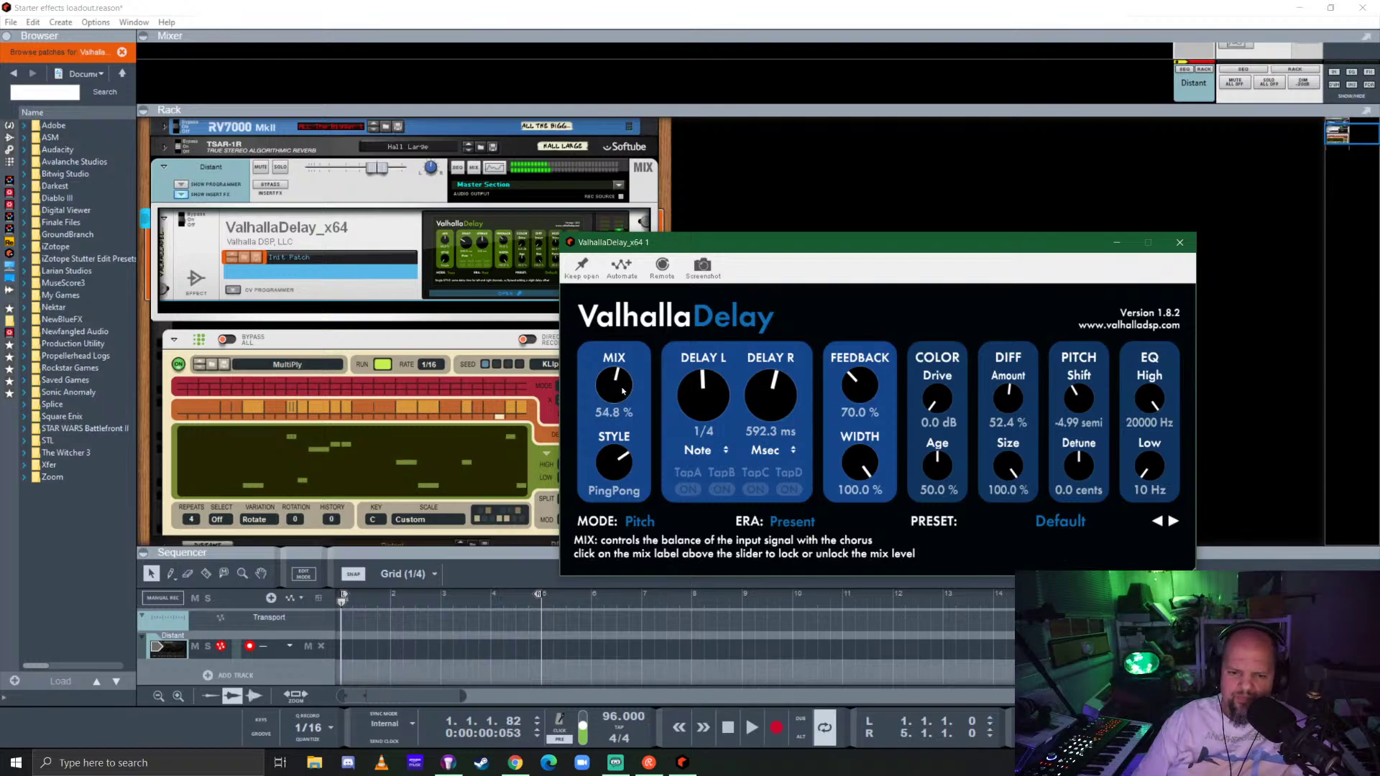
left_click_drag(1009, 398, 1022, 435)
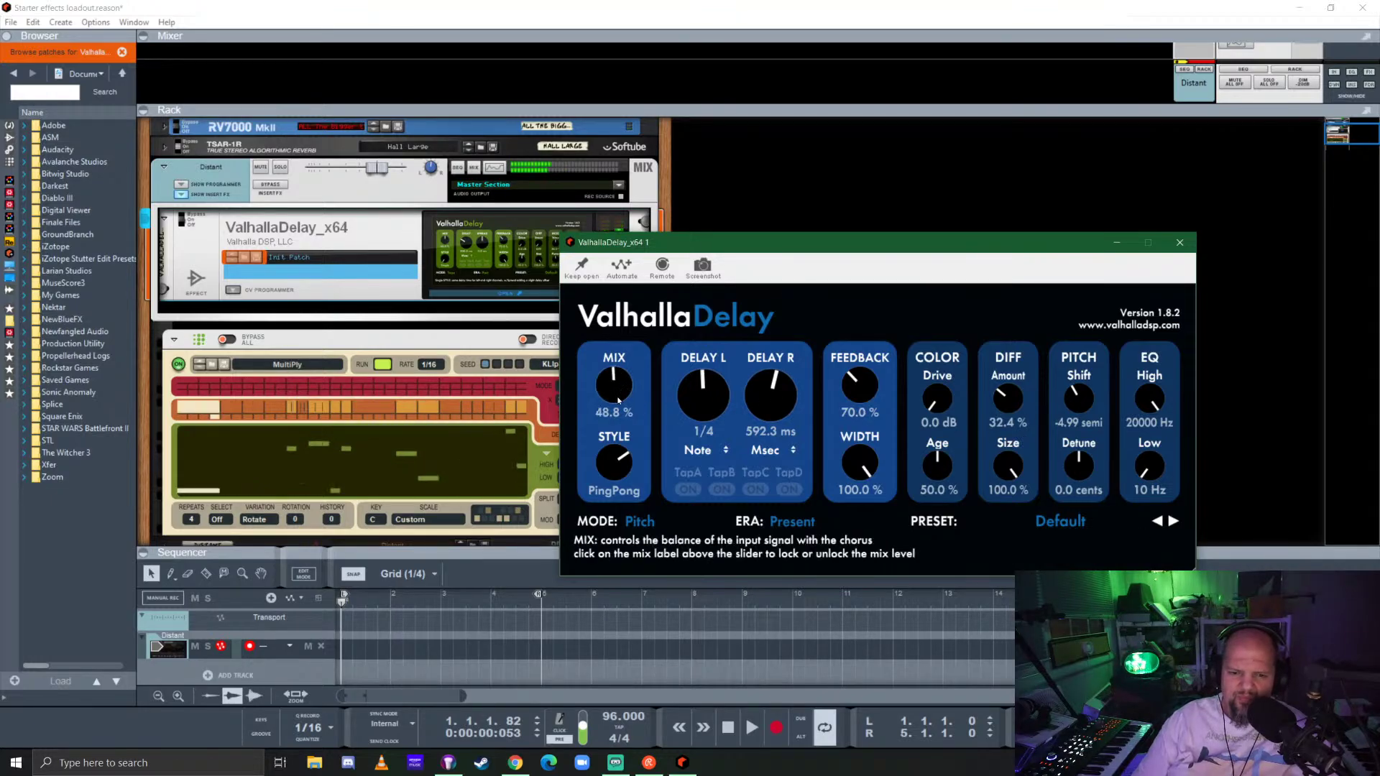
left_click_drag(618, 400, 618, 395)
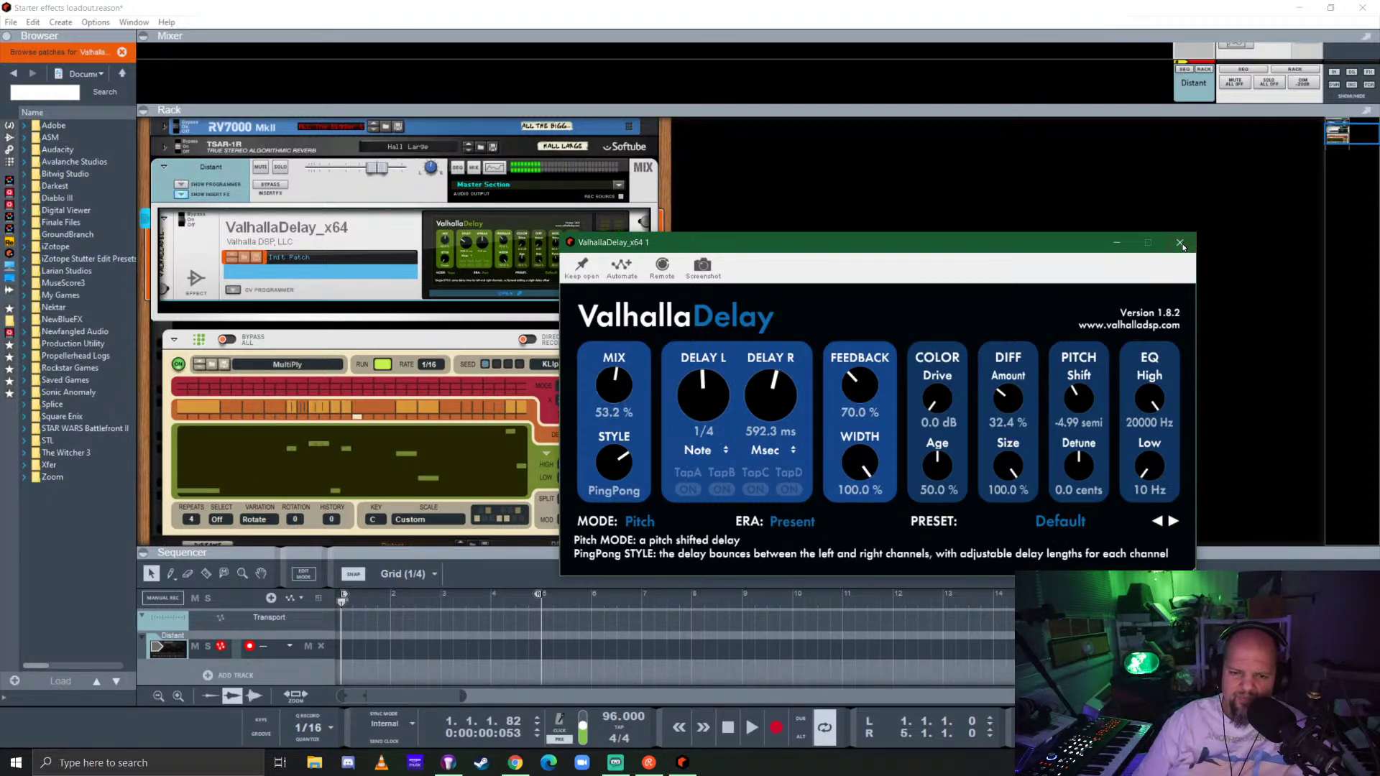
left_click(1180, 243)
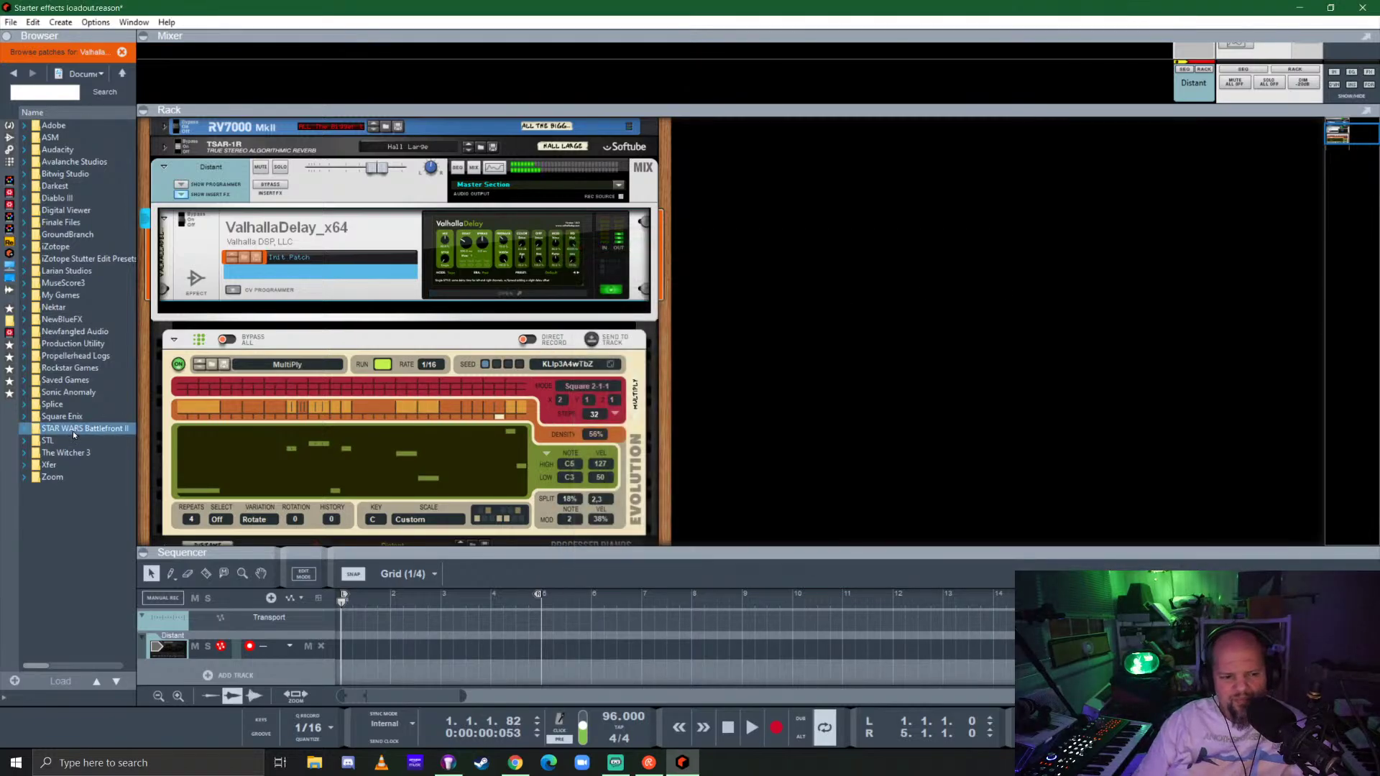
Insert ValhallaSupermassive_x64 from the Reverbs favorites below ValhallaDelay and move its plugin window clear of the rack.
left_click(9, 393)
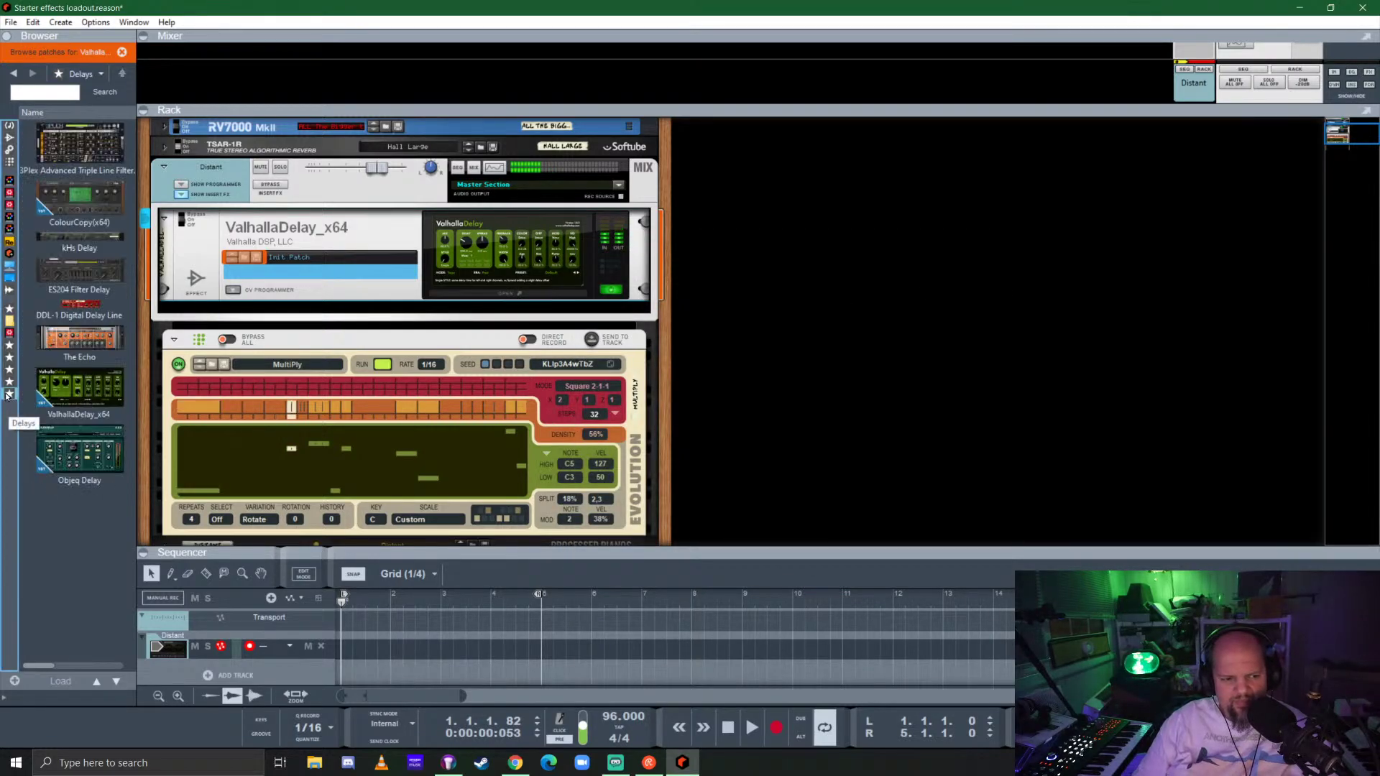
left_click(9, 381)
left_click_drag(79, 424, 367, 317)
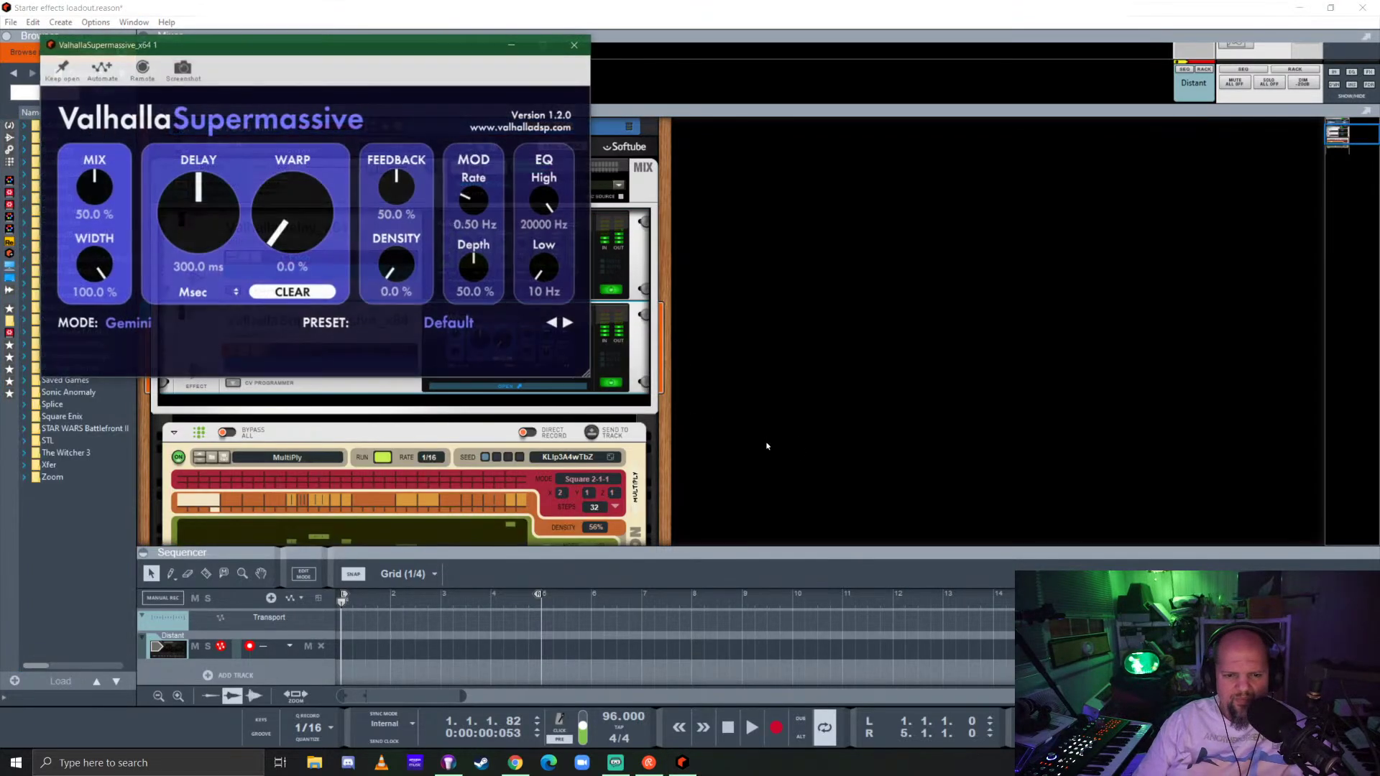
left_click_drag(348, 59, 919, 235)
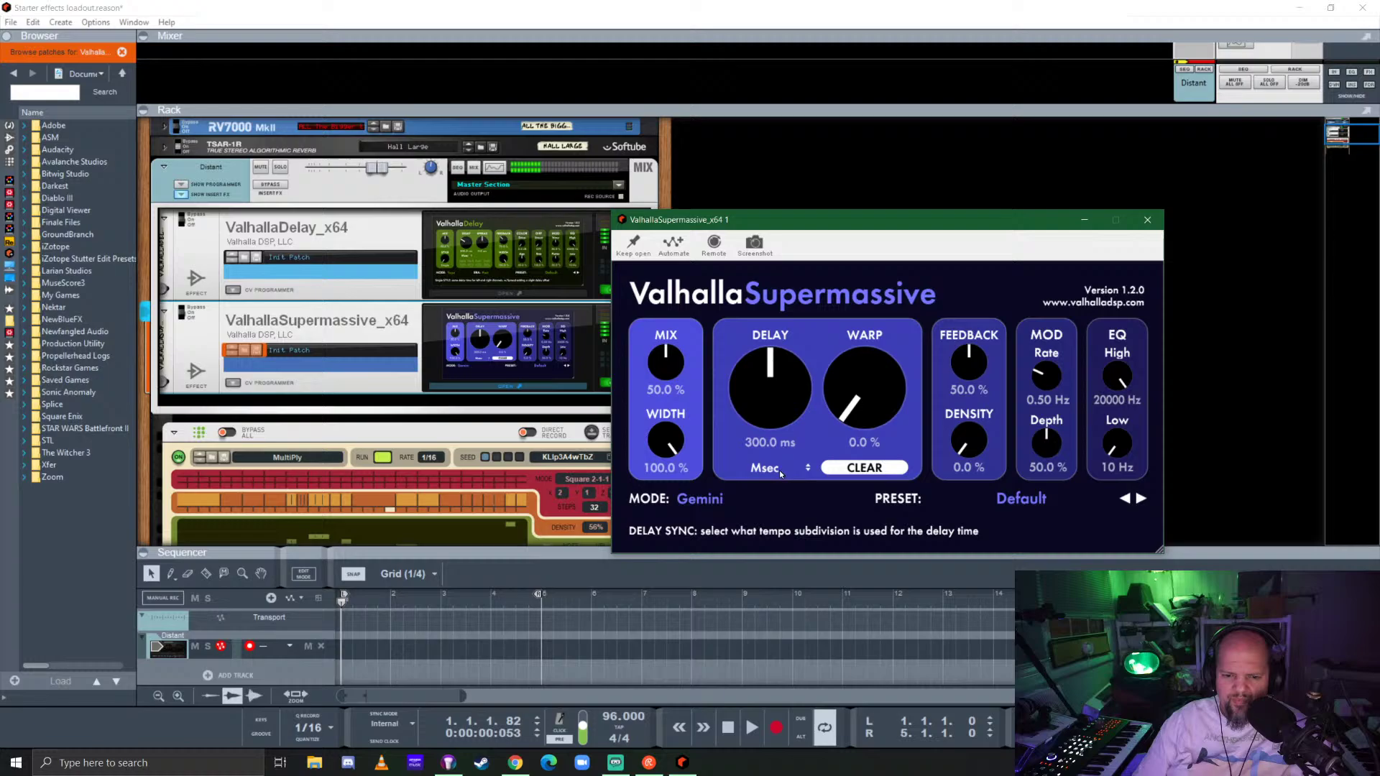
Load the RingsAroundTheWorld preset in ValhallaSupermassive.
left_click(714, 501)
left_click(708, 517)
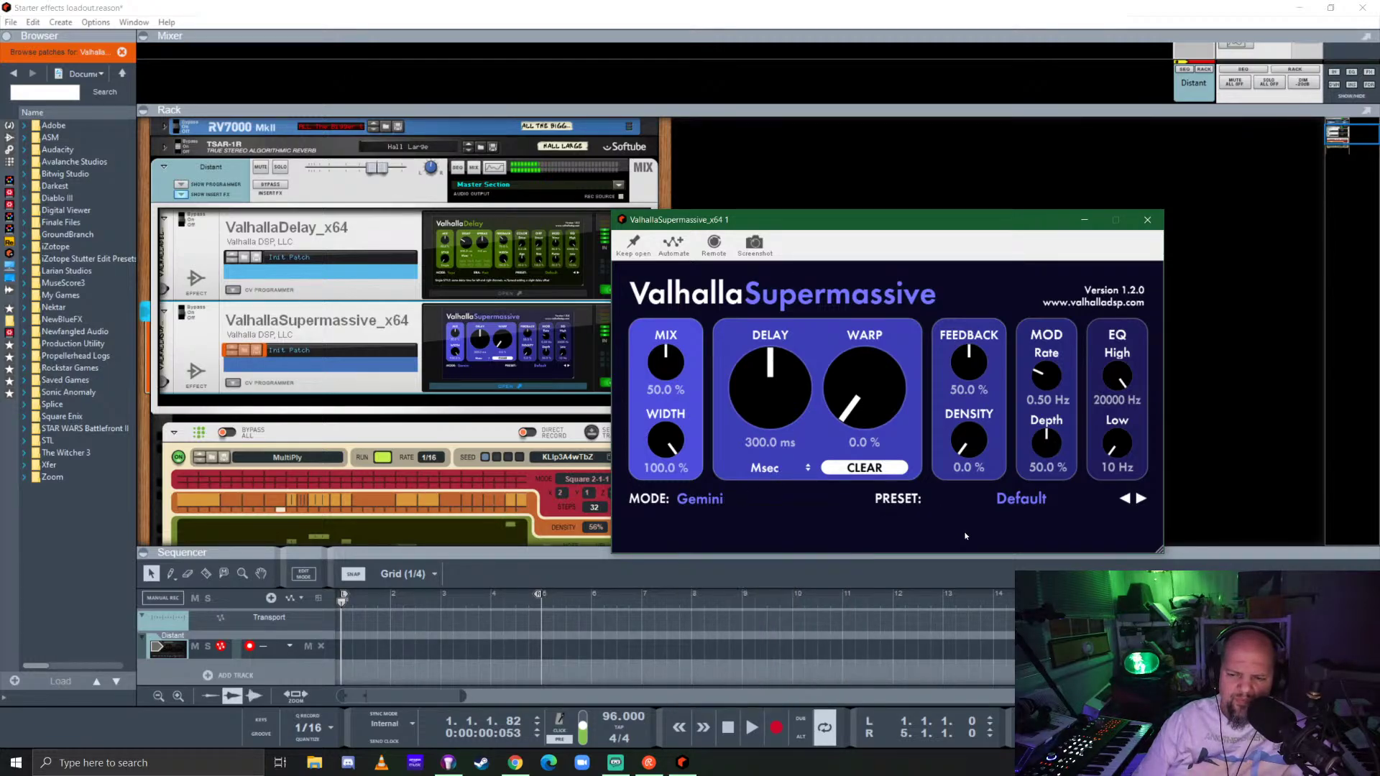
left_click(999, 497)
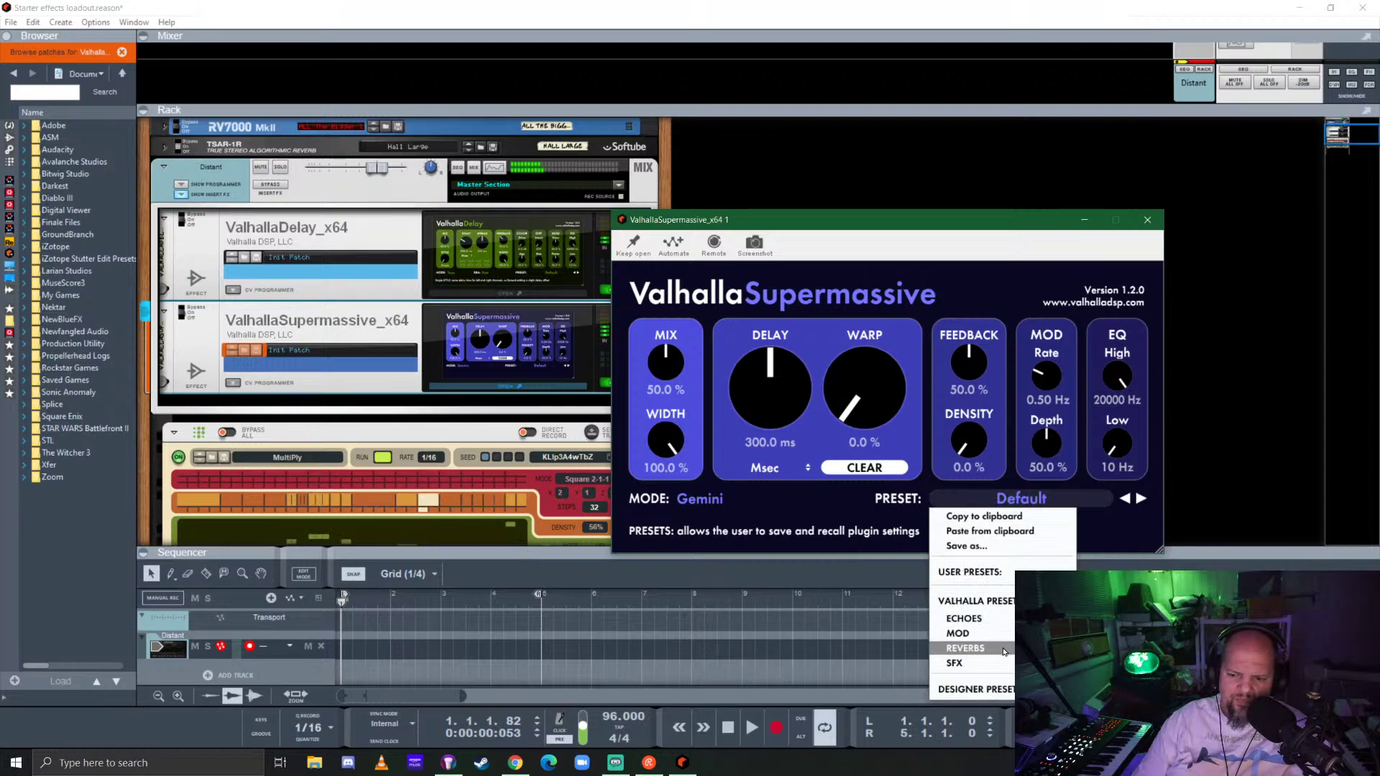
mouse_move(1013, 622)
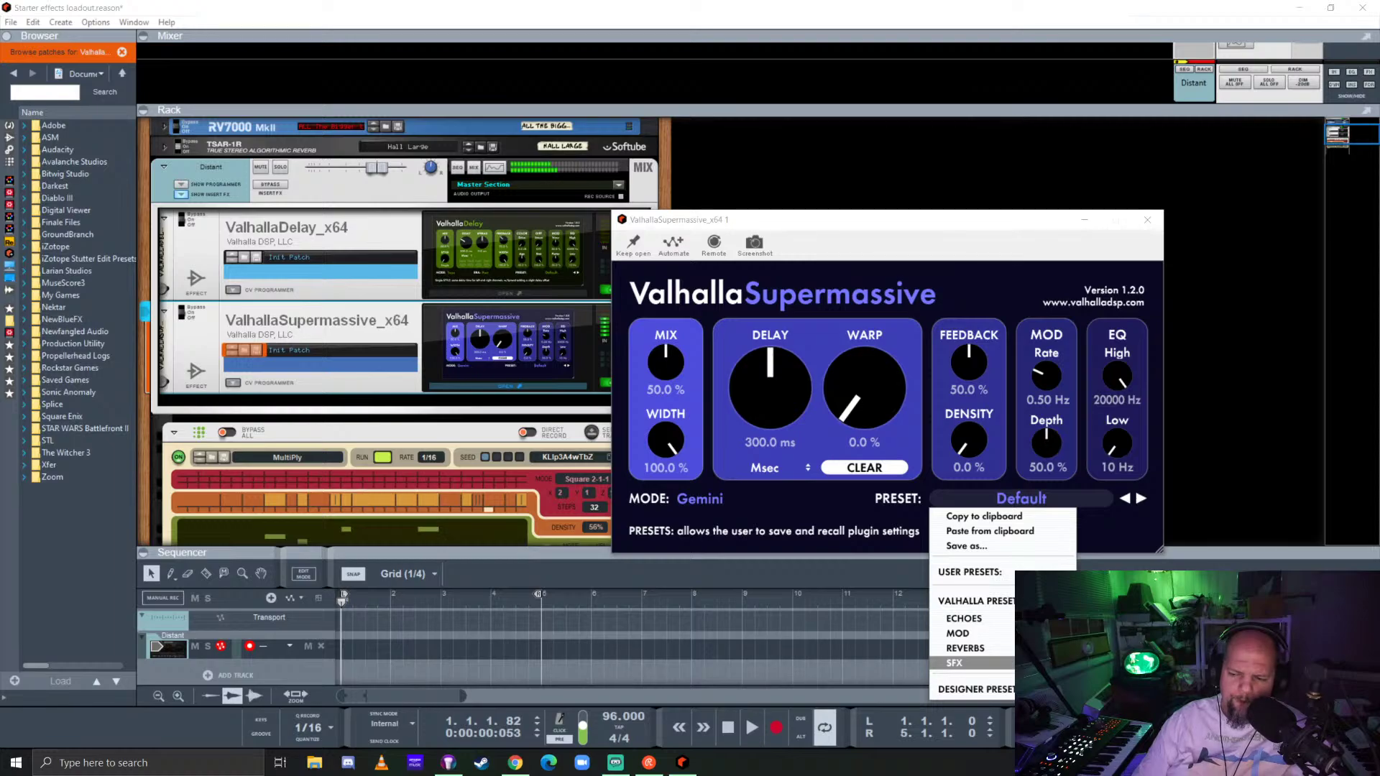
left_click(1132, 678)
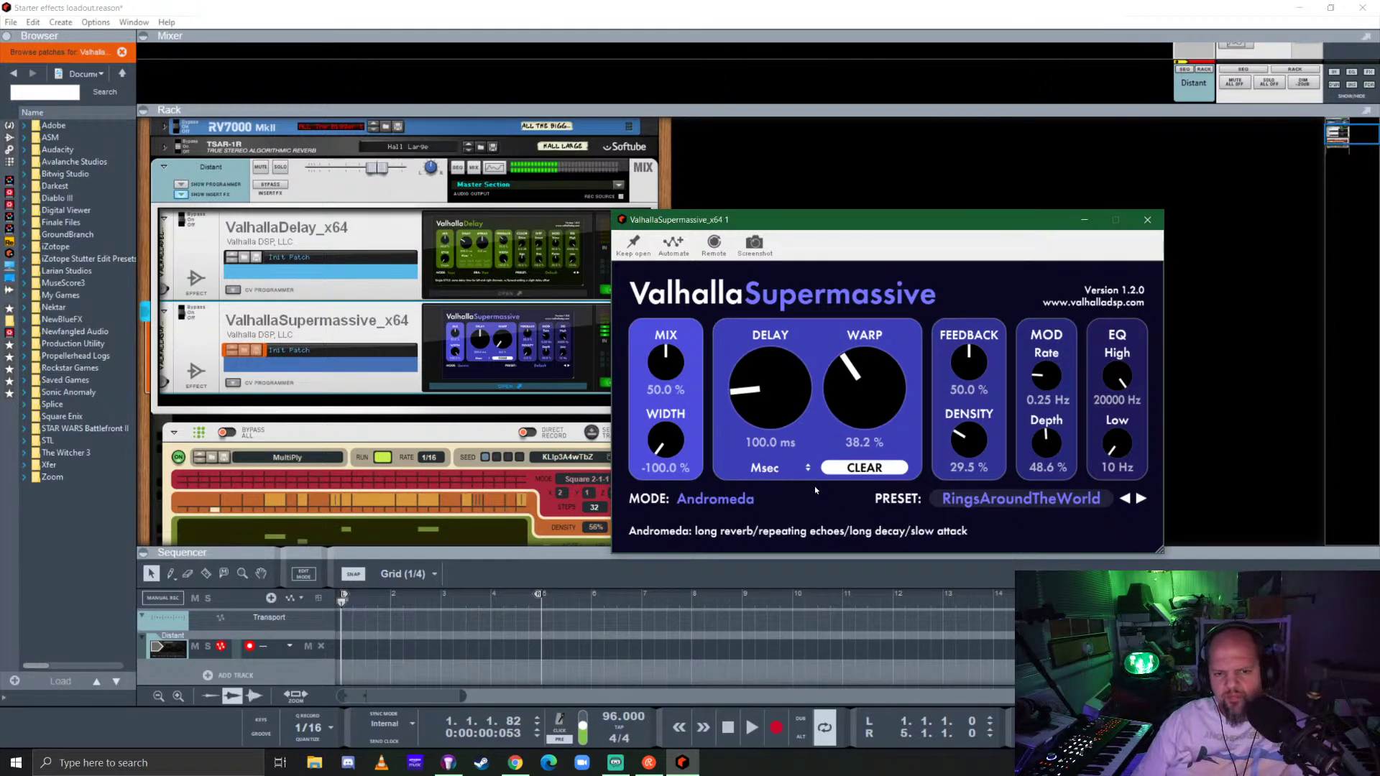
Turn ValhallaDelay off in the rack and change ValhallaSupermassive's preset to SixteenthNoteSentry, closing the plugin window.
left_click(185, 227)
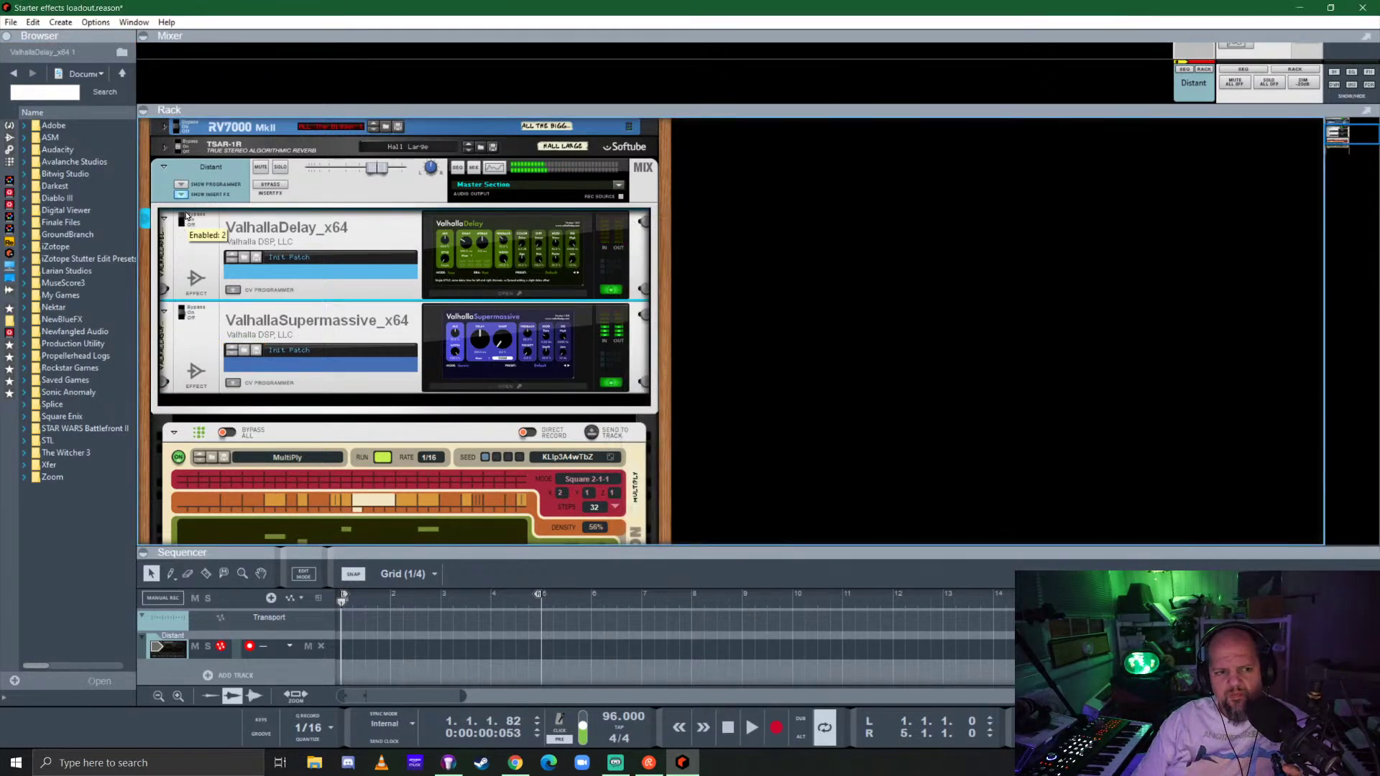
left_click(485, 340)
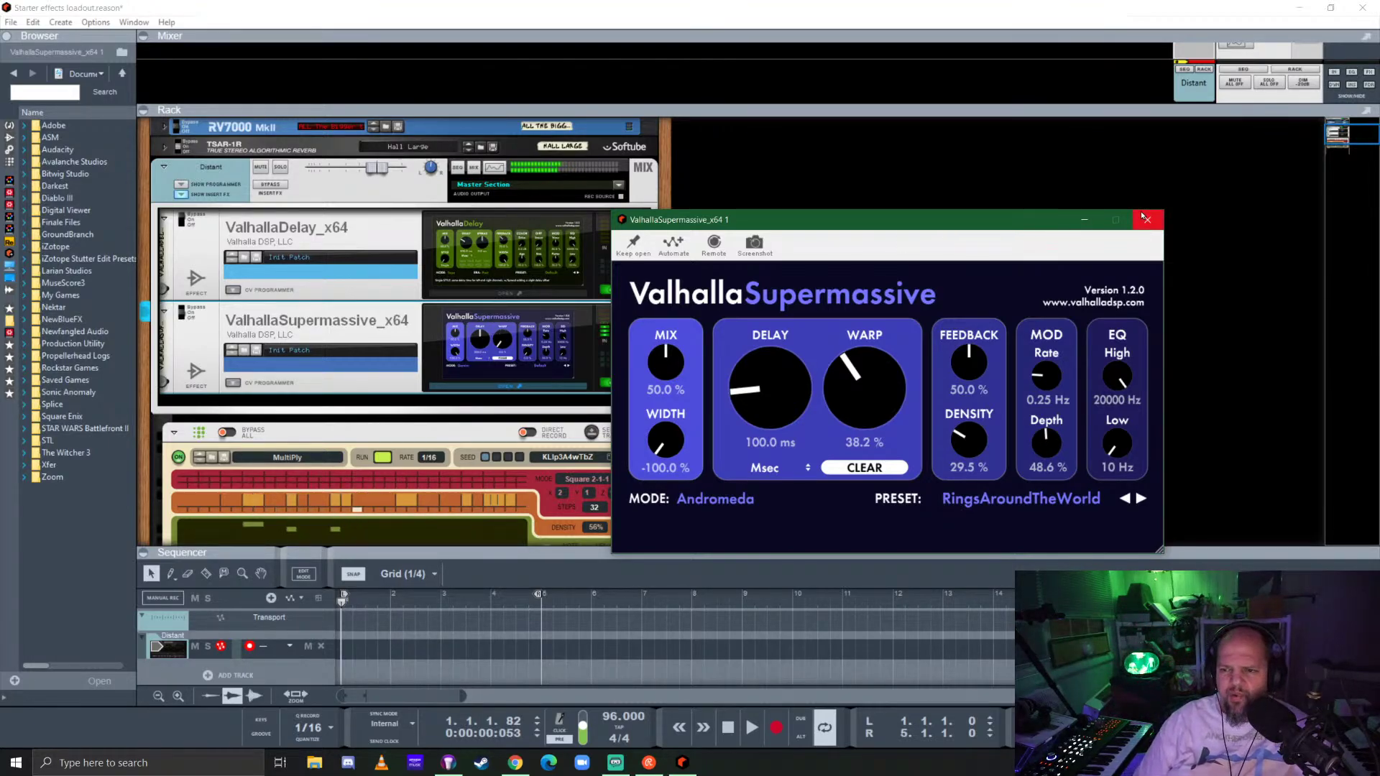
left_click(1125, 499)
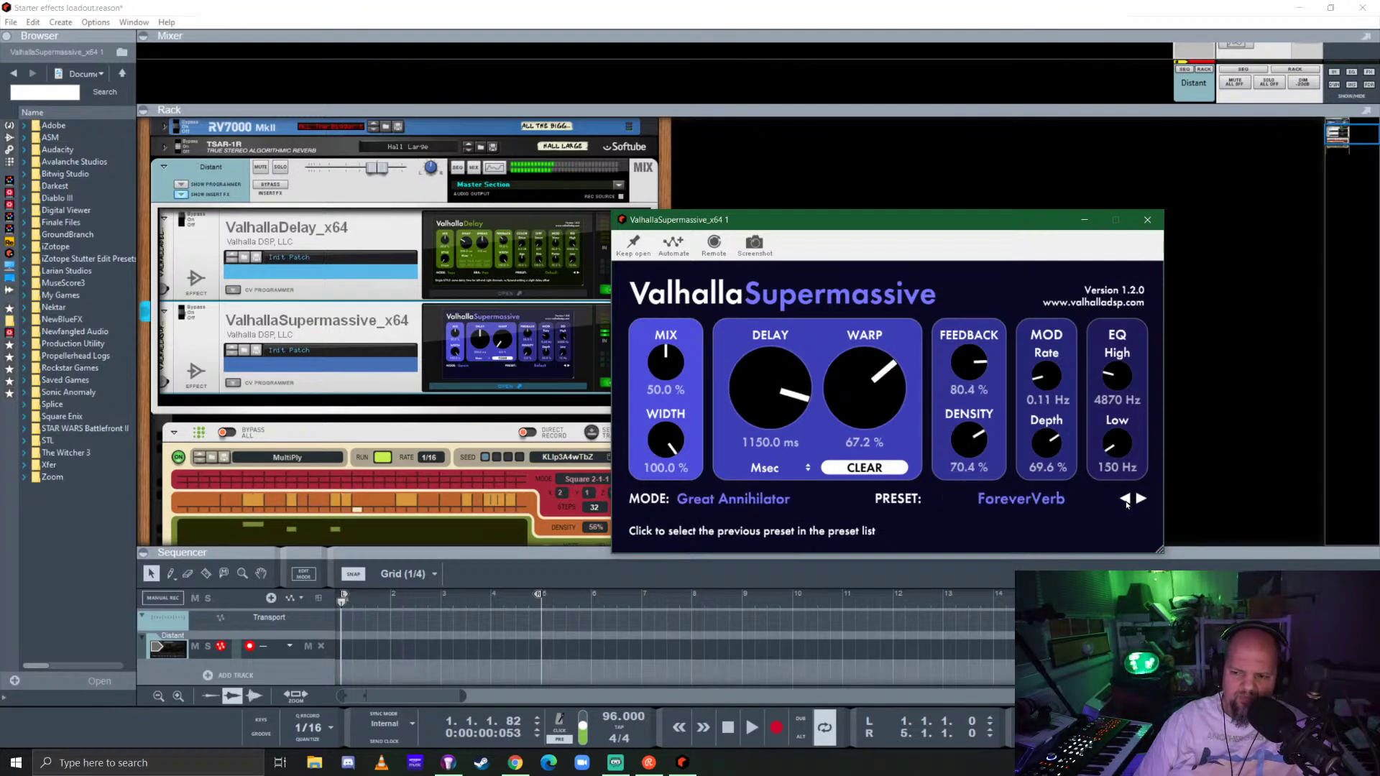
left_click(1019, 498)
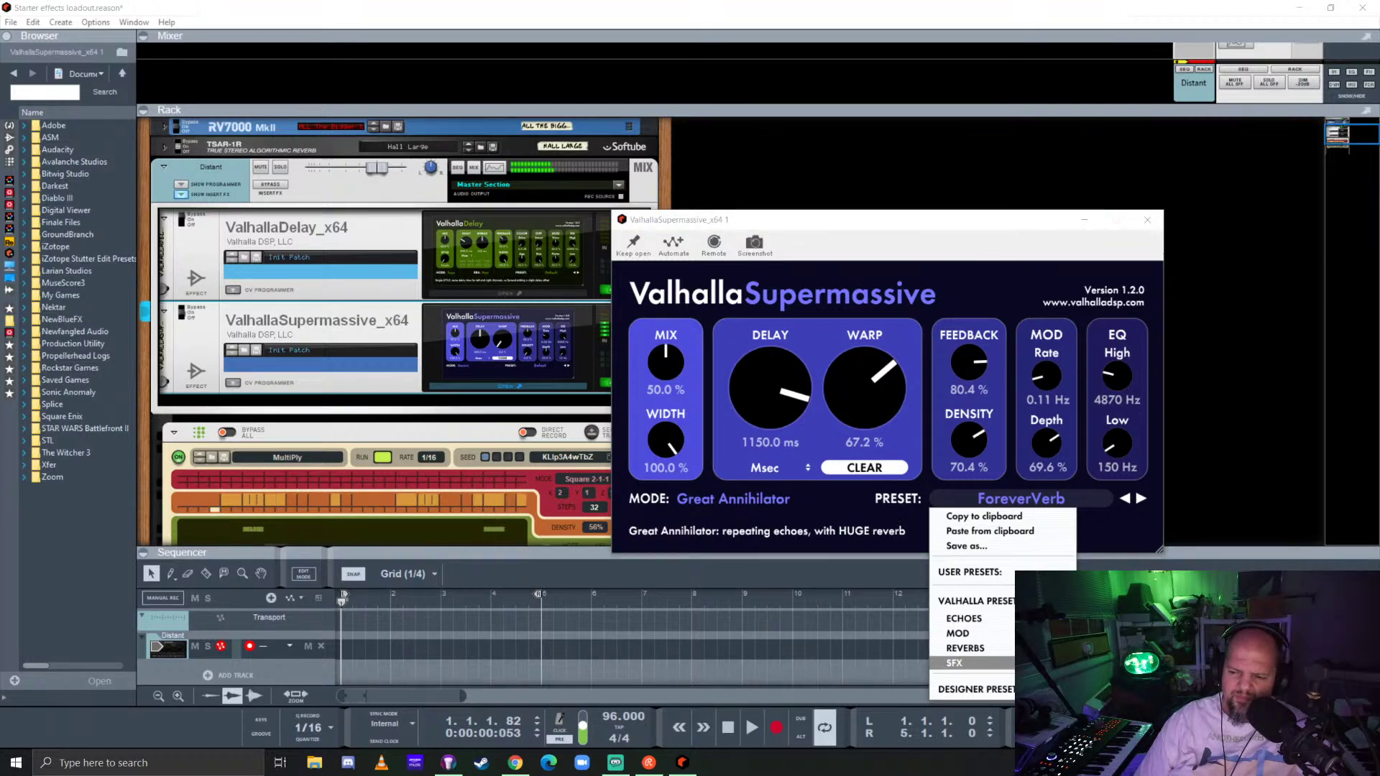
left_click(1115, 668)
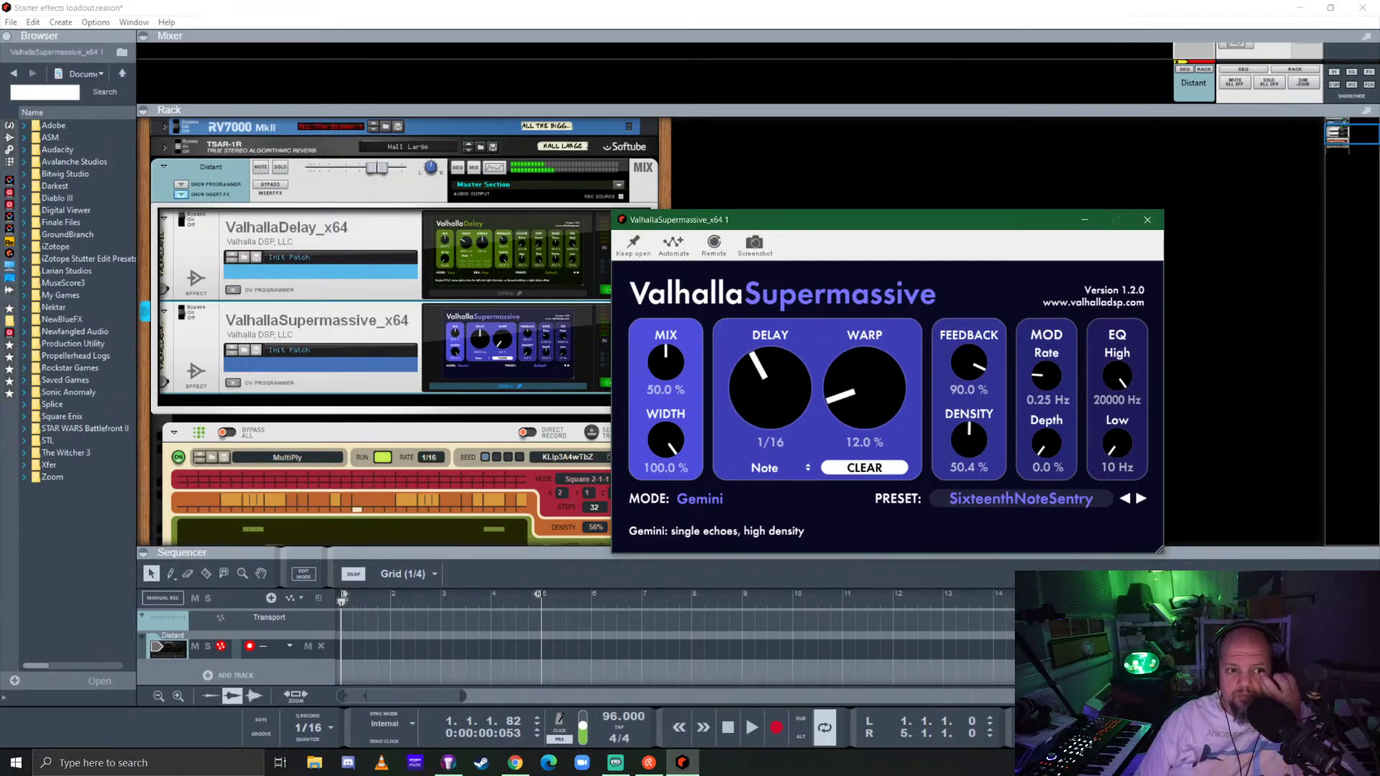
left_click(1149, 220)
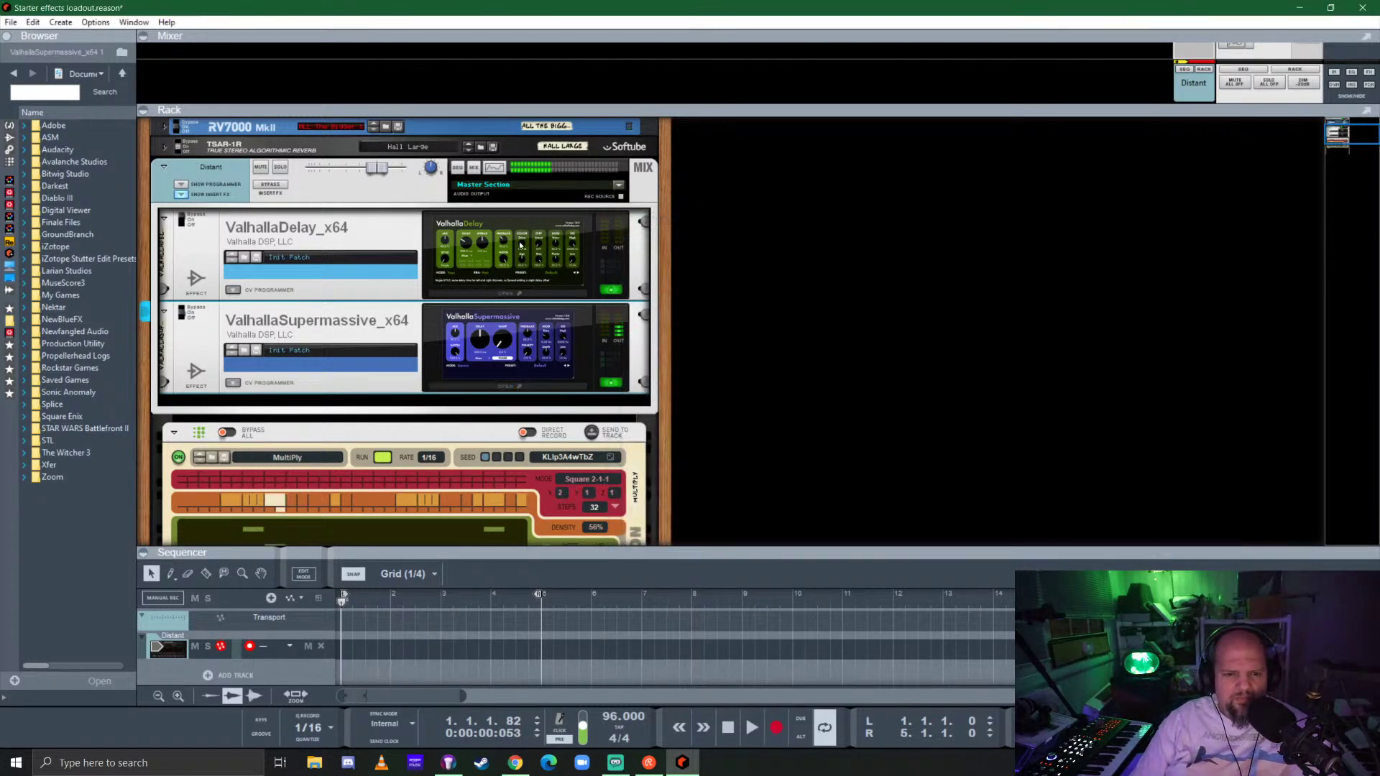
Turn ValhallaDelay back on and insert a second ValhallaSupermassive_x64 from the Reverbs favorites below the first one.
left_click(186, 219)
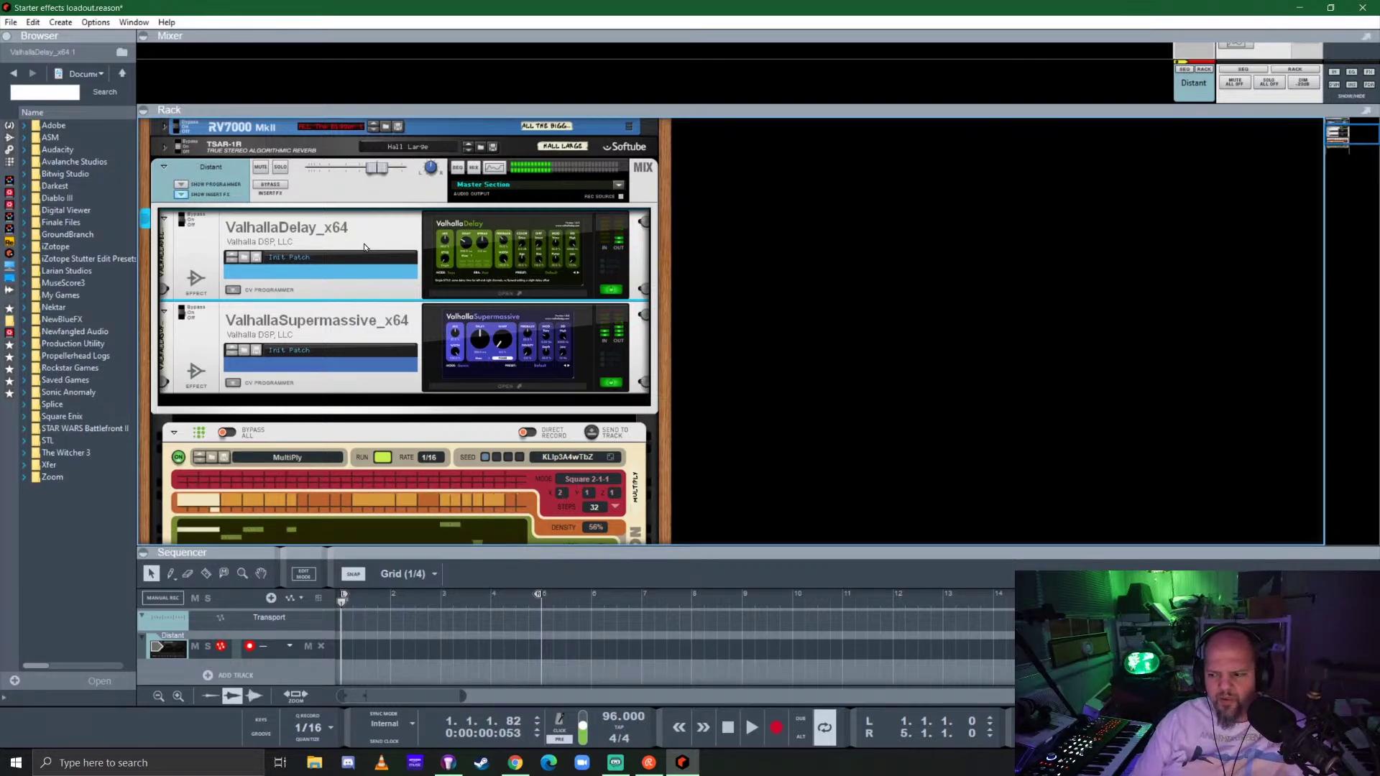
left_click(9, 394)
left_click(8, 381)
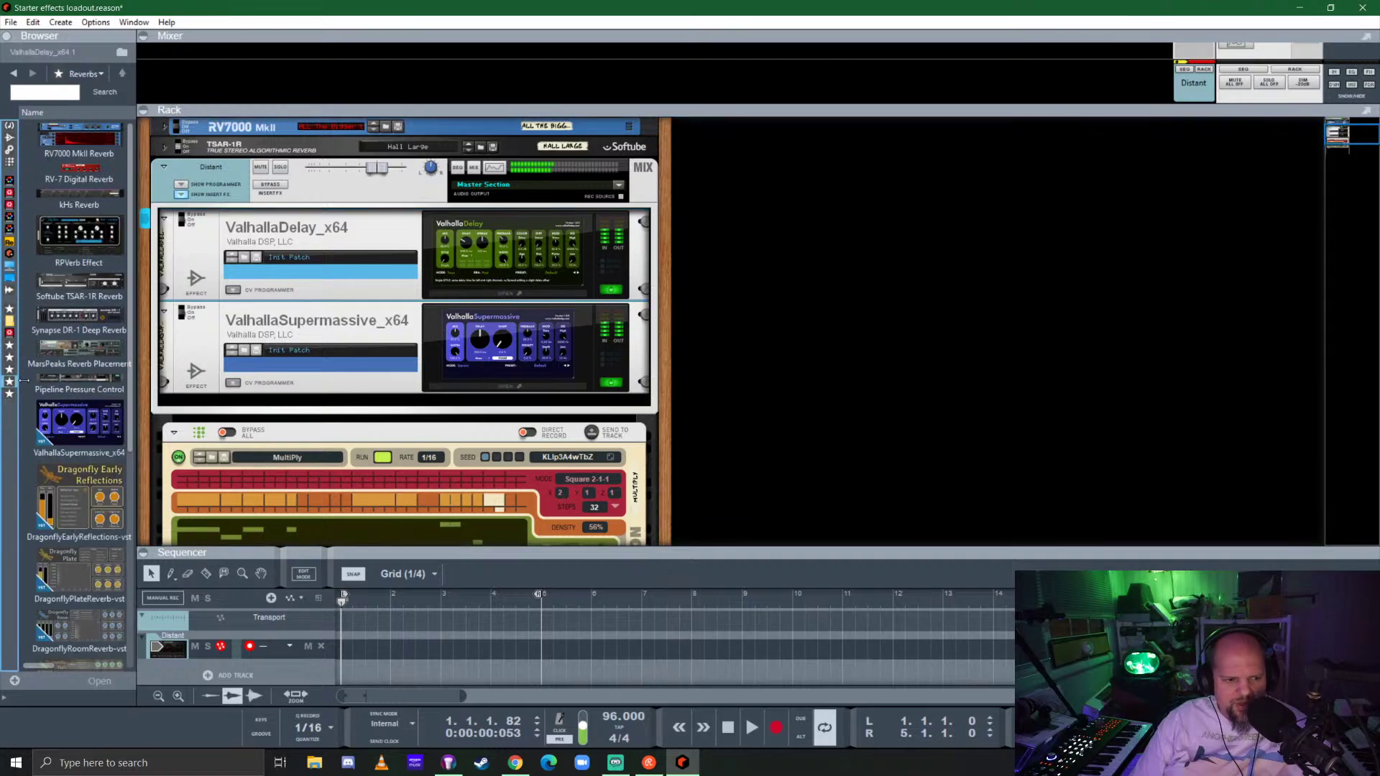
left_click_drag(51, 431, 359, 406)
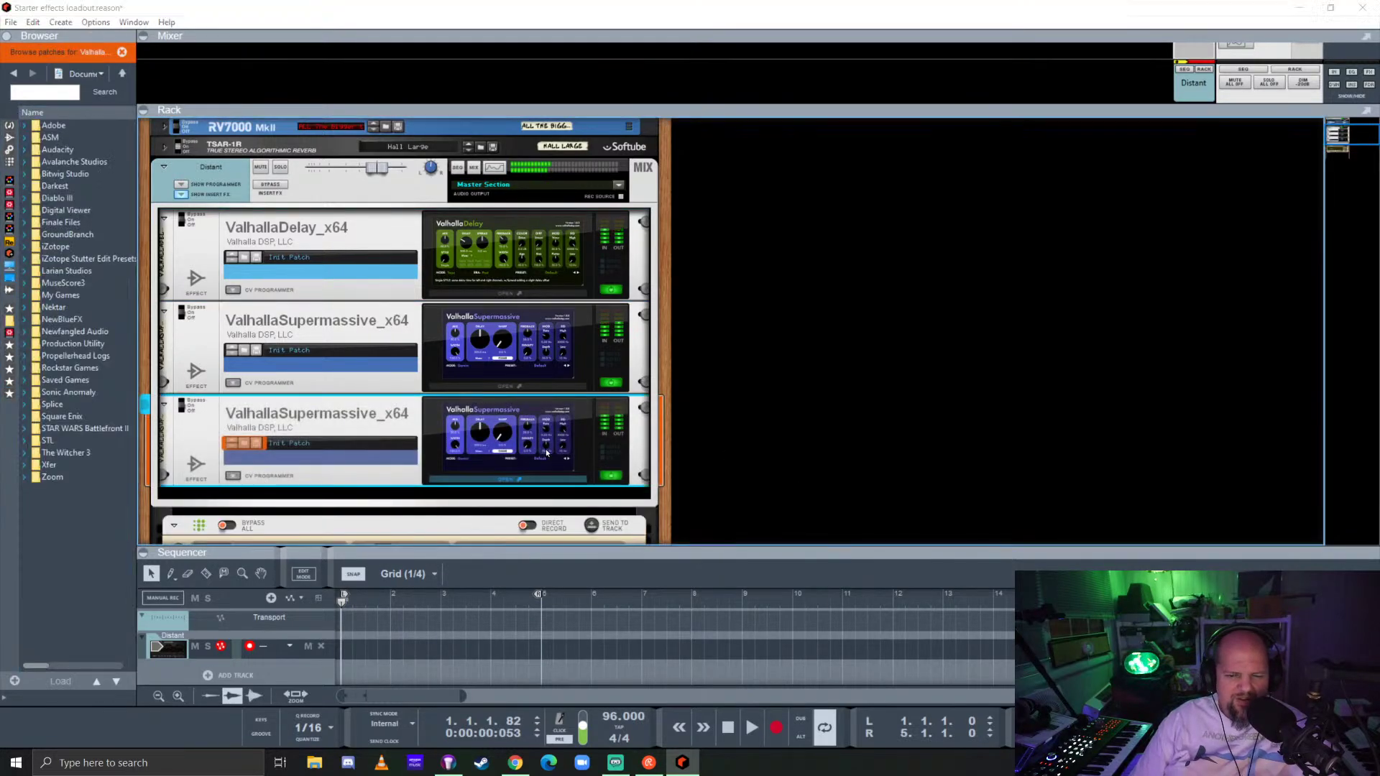
Load the We Are Stardust preset from the Z-Massive reverbs in the second ValhallaSupermassive and close its window.
left_click(449, 323)
mouse_move(458, 478)
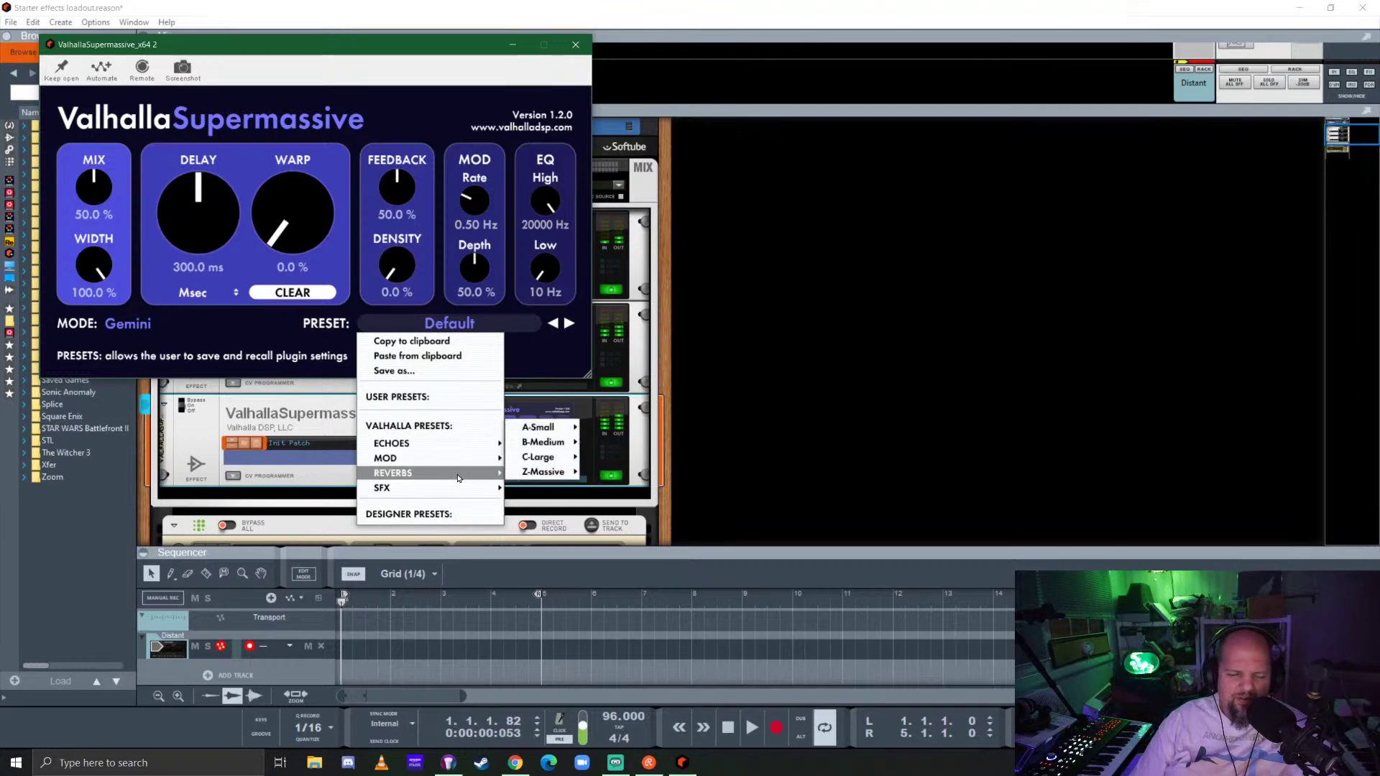
mouse_move(544, 472)
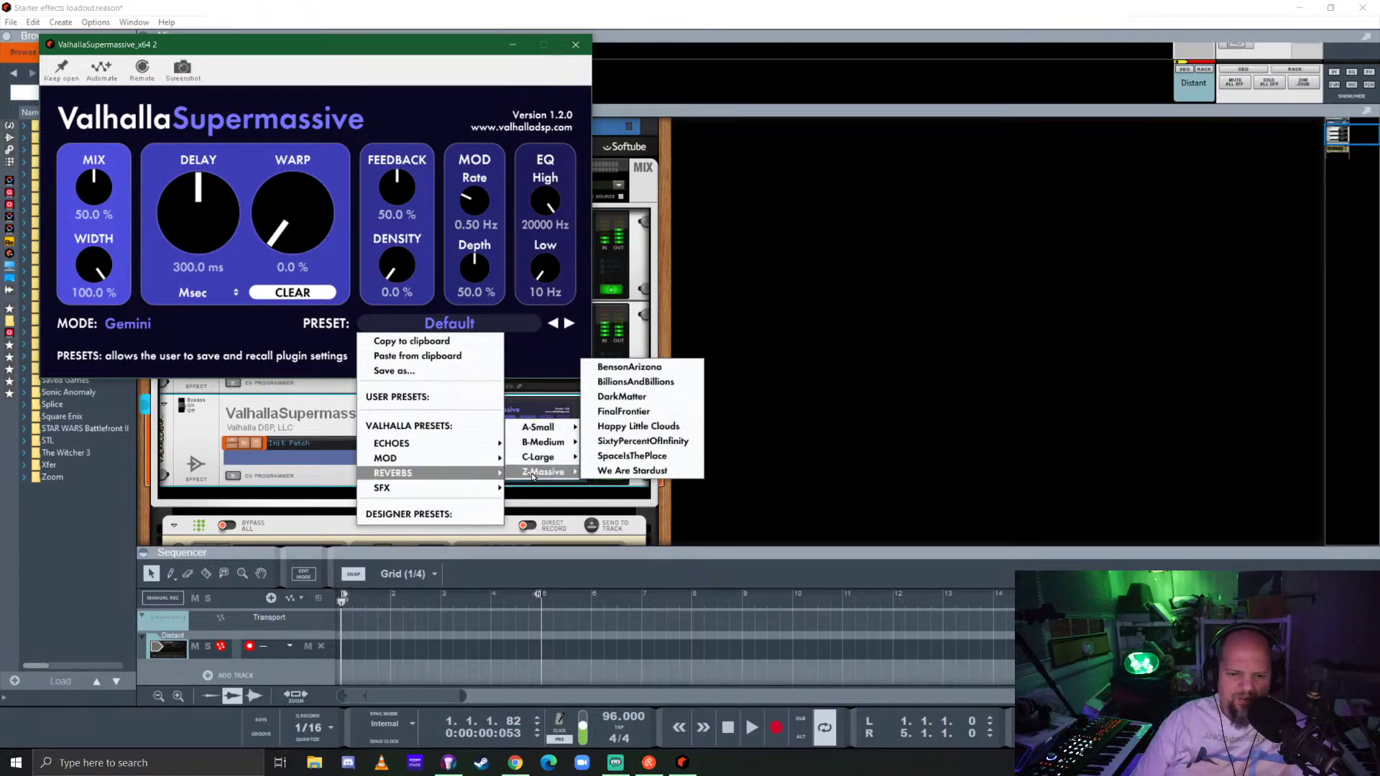
left_click(650, 471)
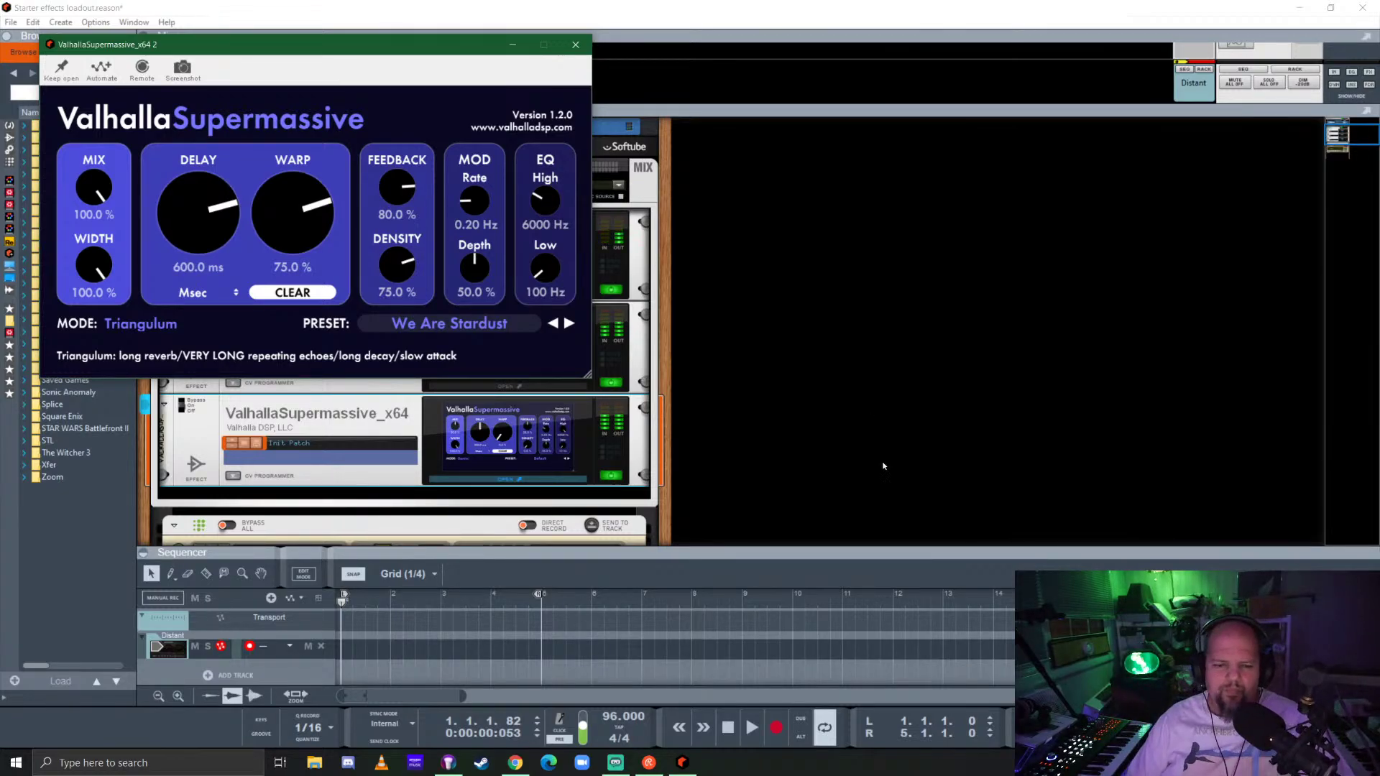
left_click(574, 40)
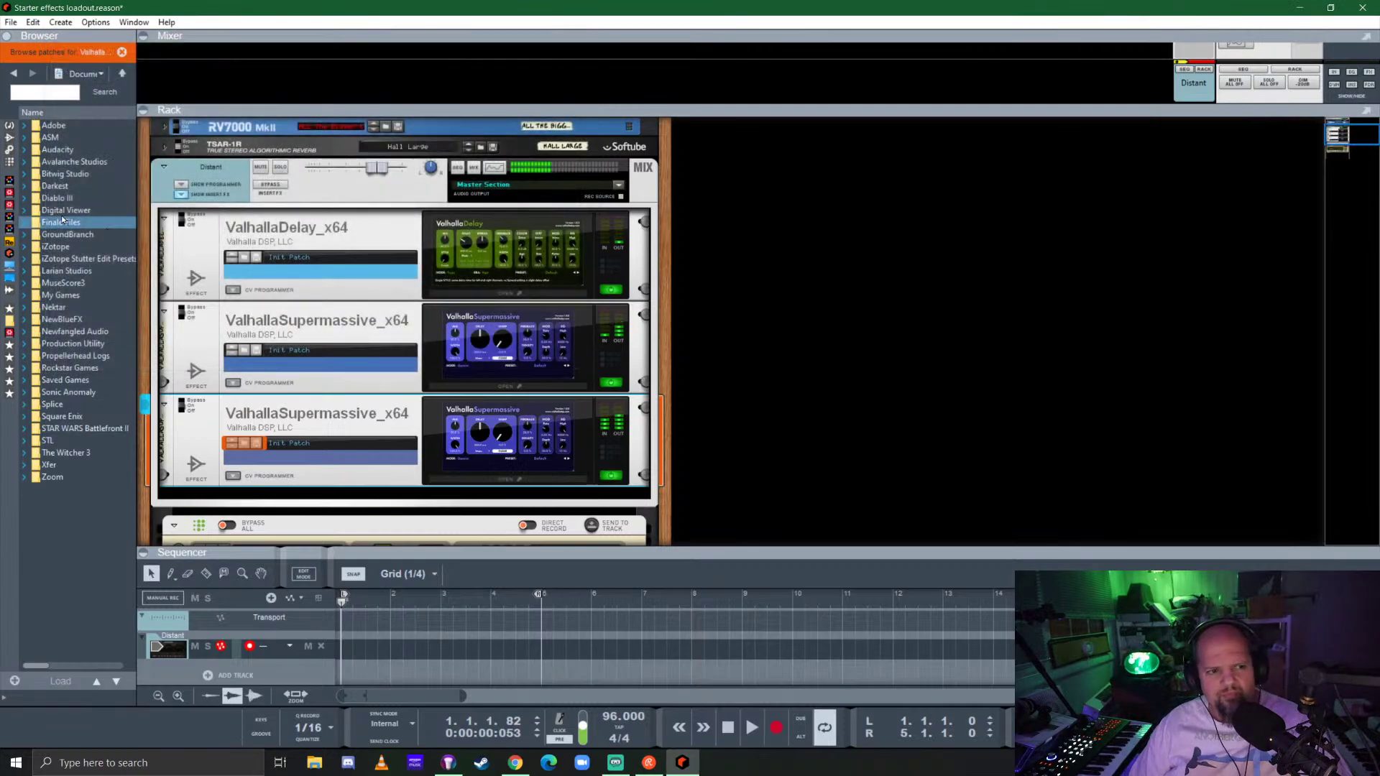
Add Newfangled Audio's Generate instrument in a new rack column beside the existing devices and unfold its mix channel to expose the insert slot.
left_click(9, 125)
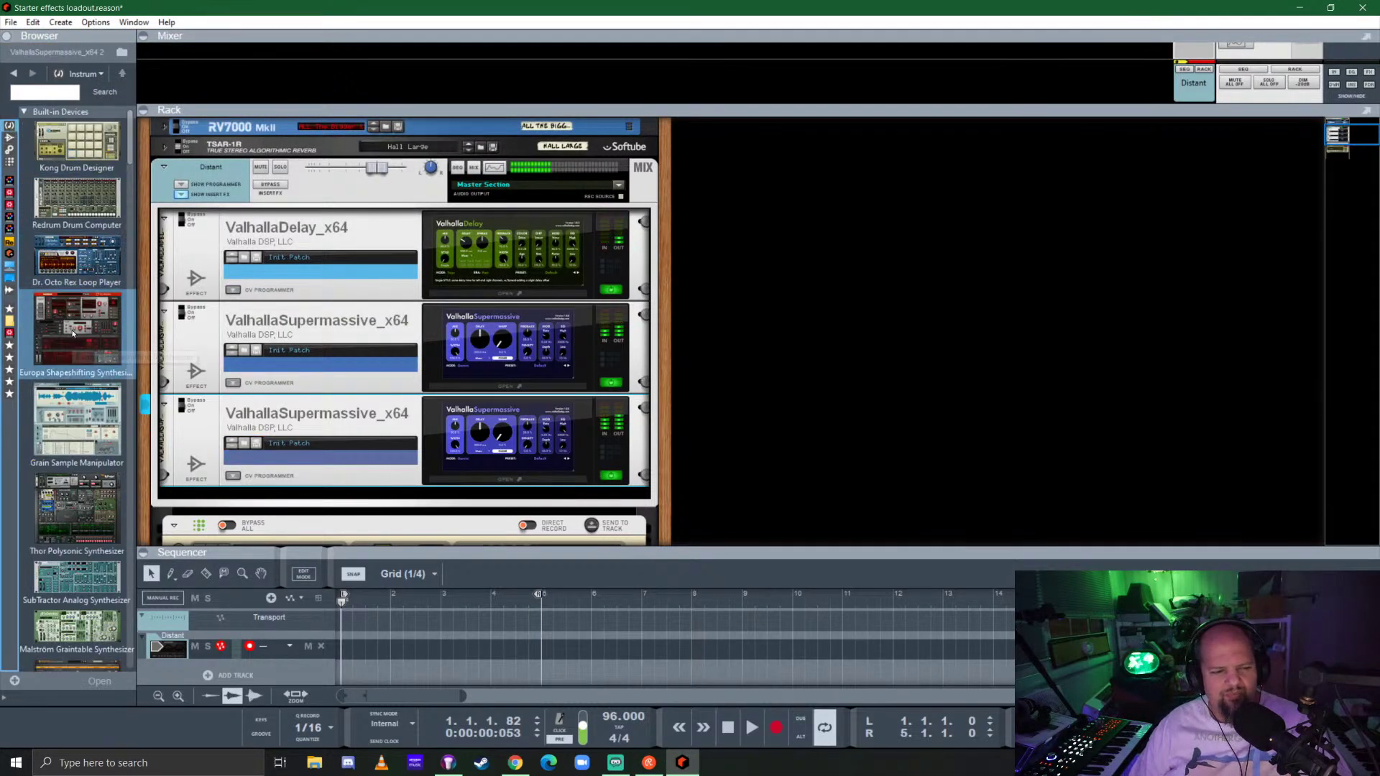
scroll(72, 333, "down", 5)
scroll(72, 333, "down", 10)
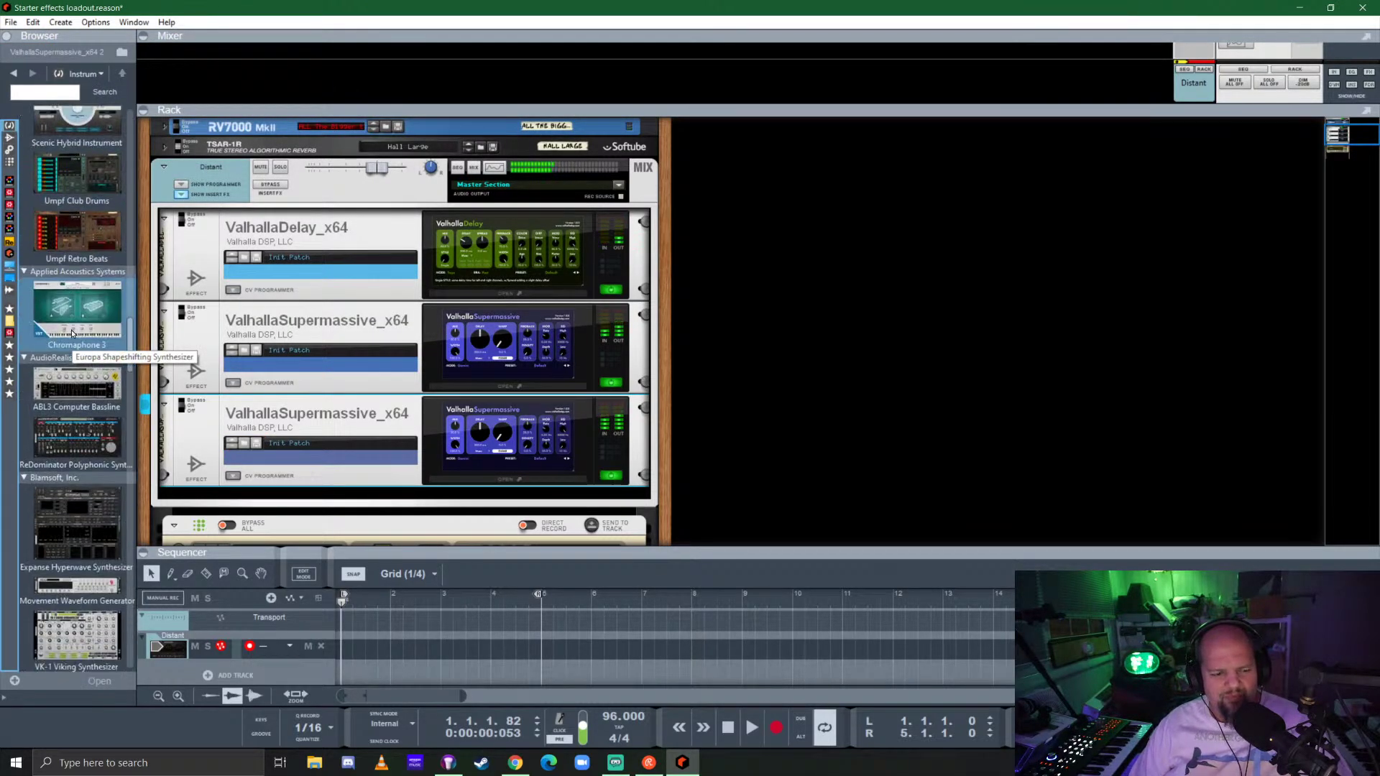
scroll(72, 333, "down", 10)
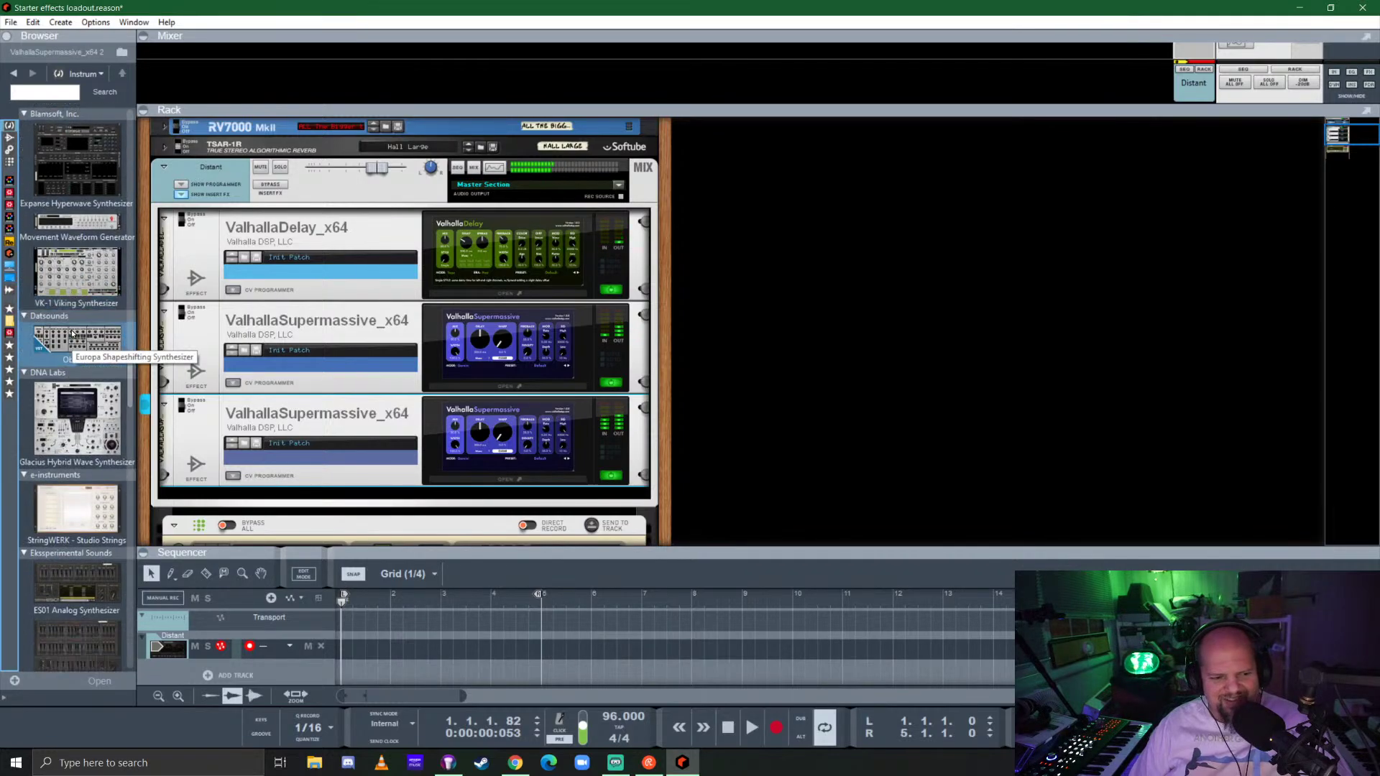
scroll(71, 333, "up", 12)
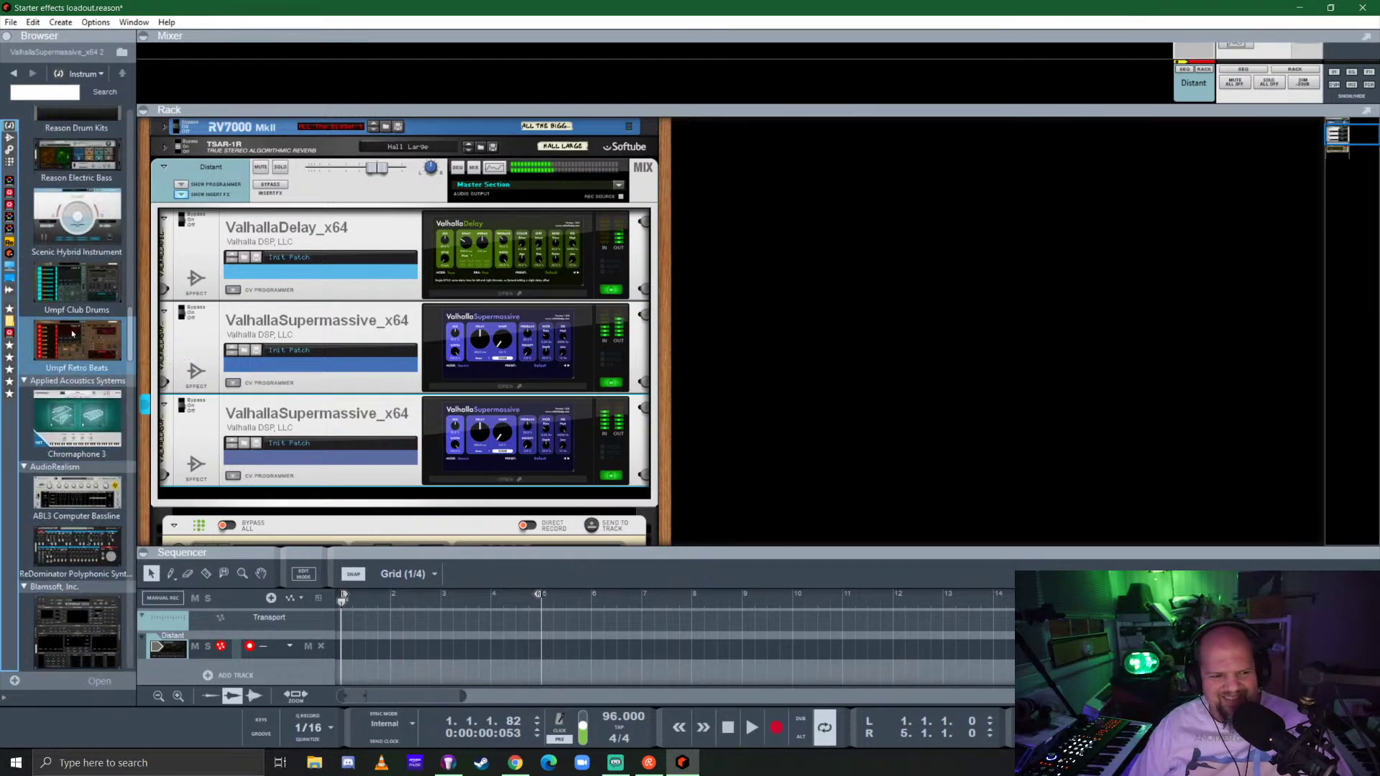
scroll(72, 332, "down", 10)
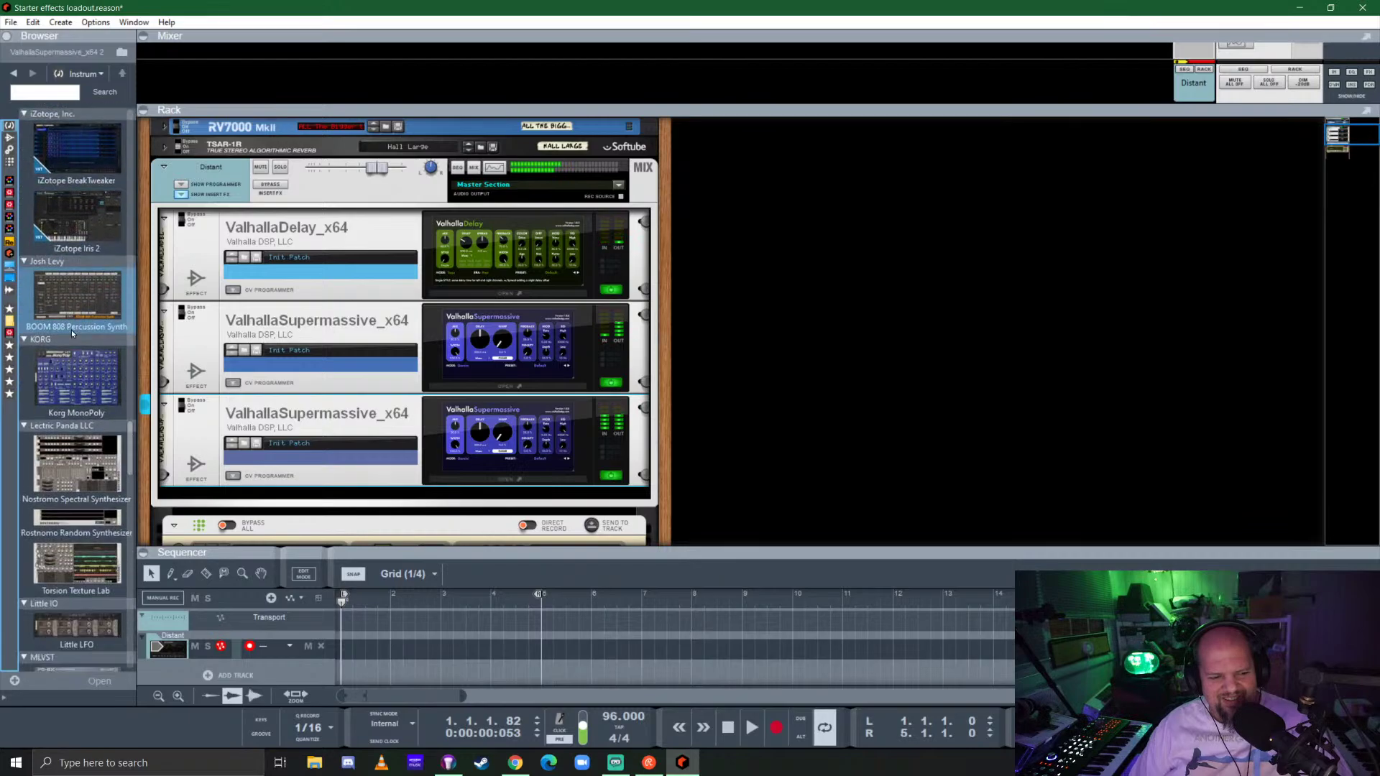
scroll(72, 333, "down", 8)
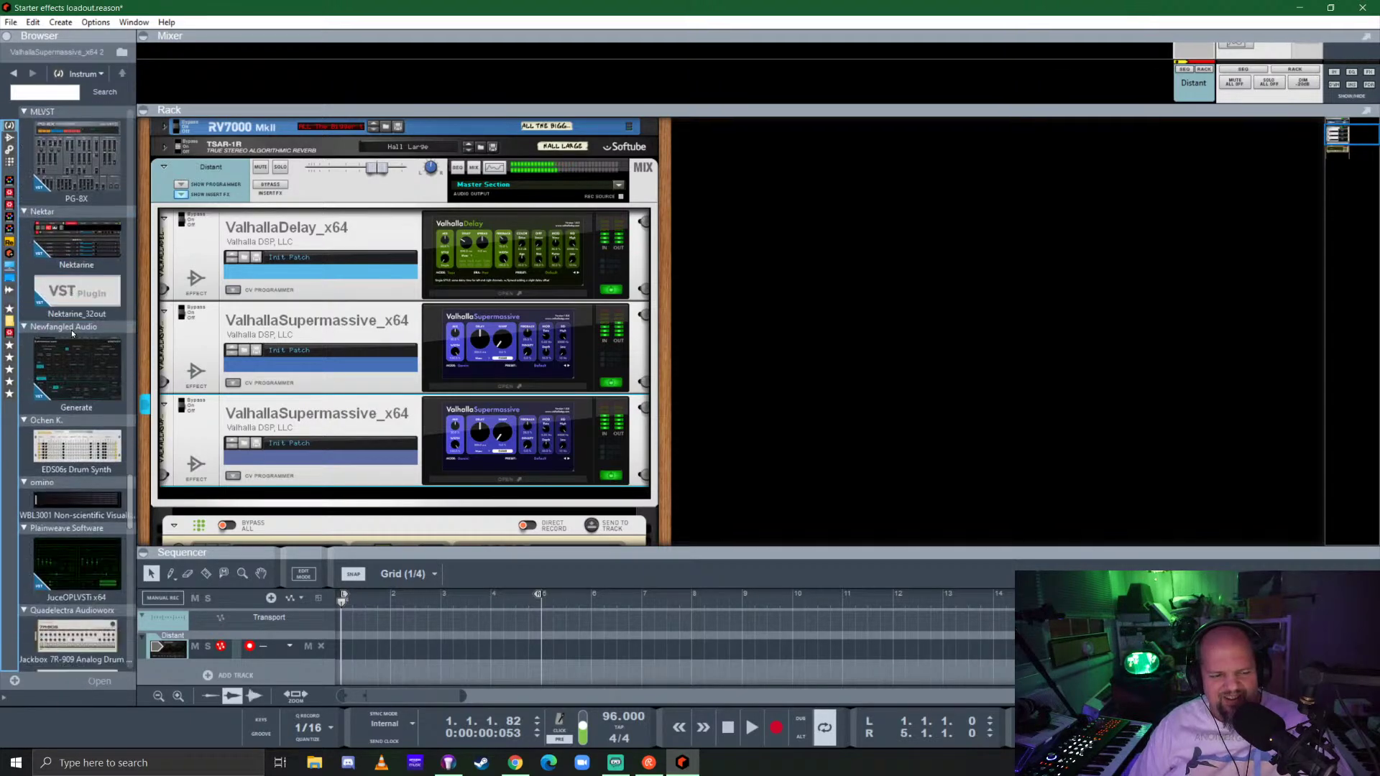
left_click_drag(80, 380, 892, 285)
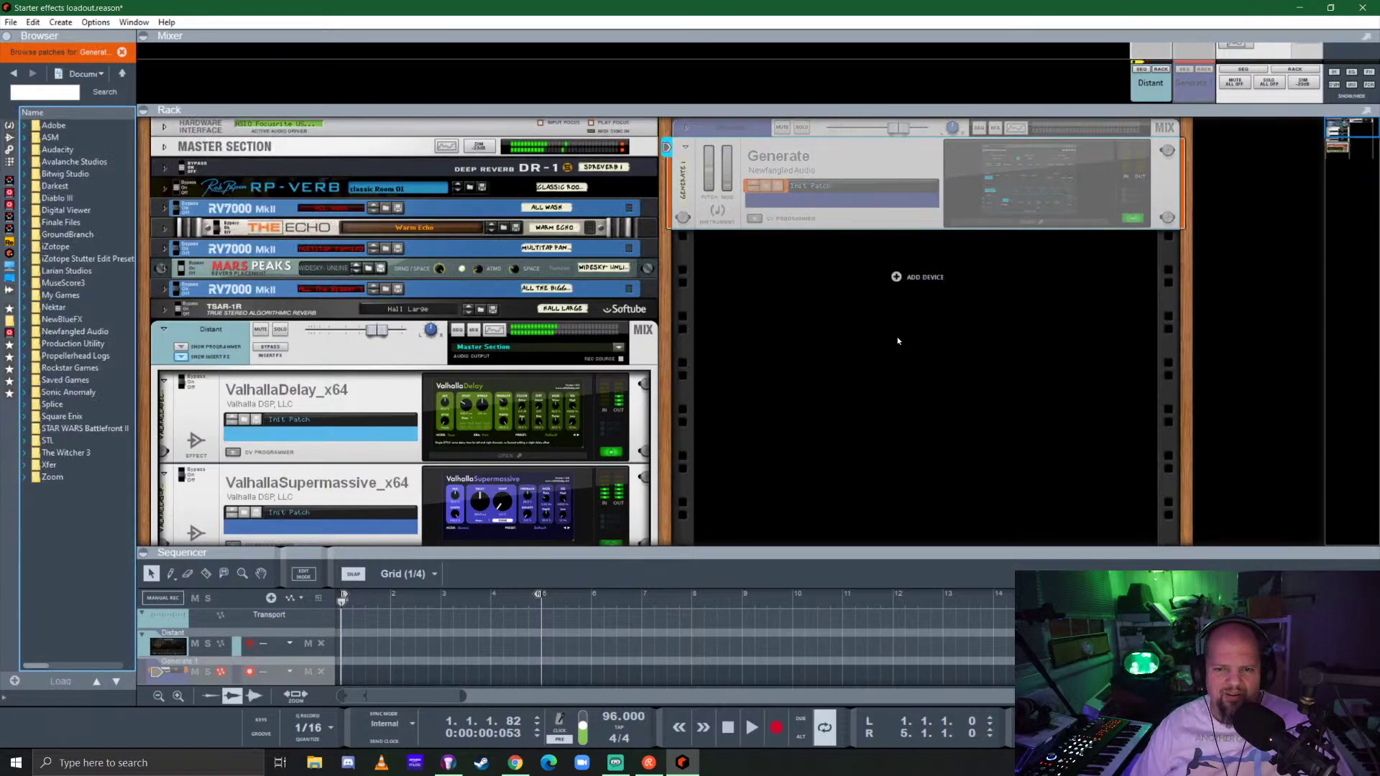
left_click(686, 128)
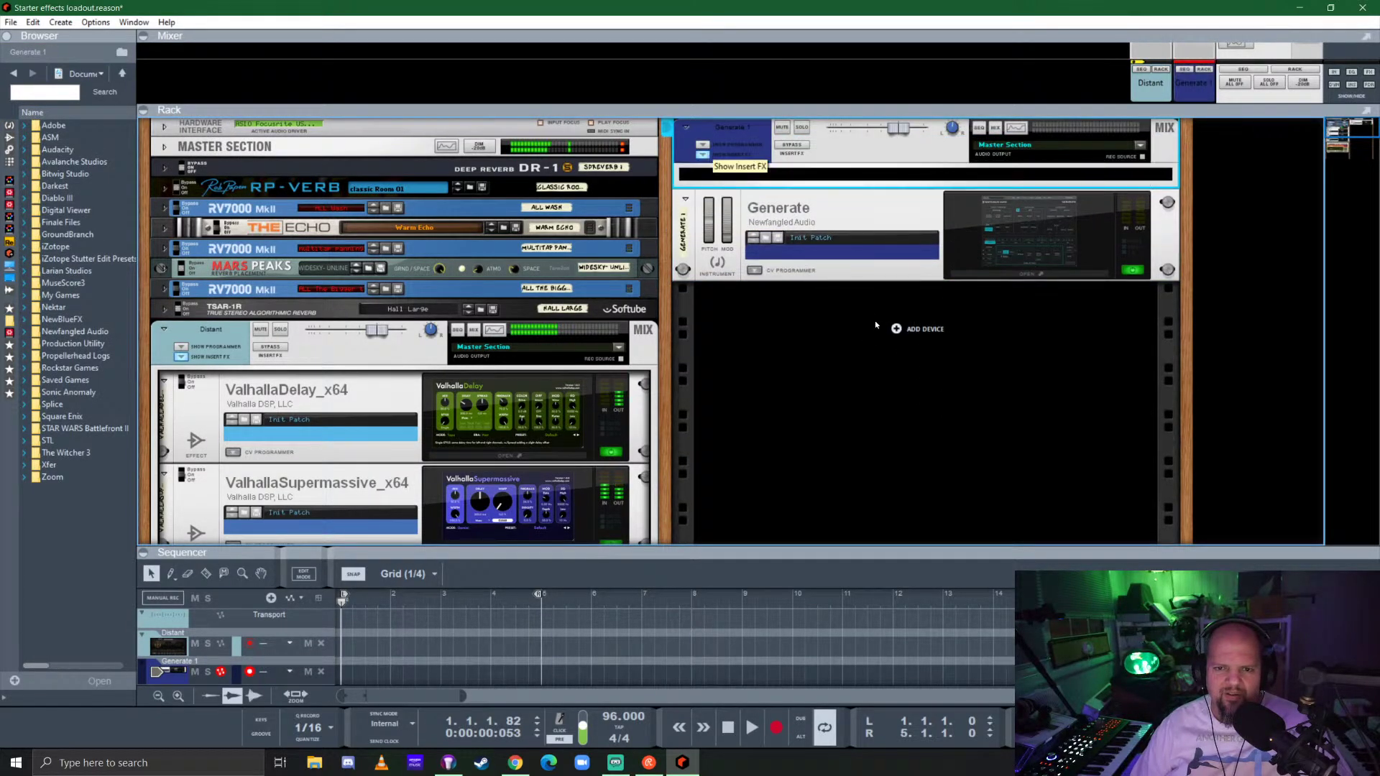
left_click(10, 394)
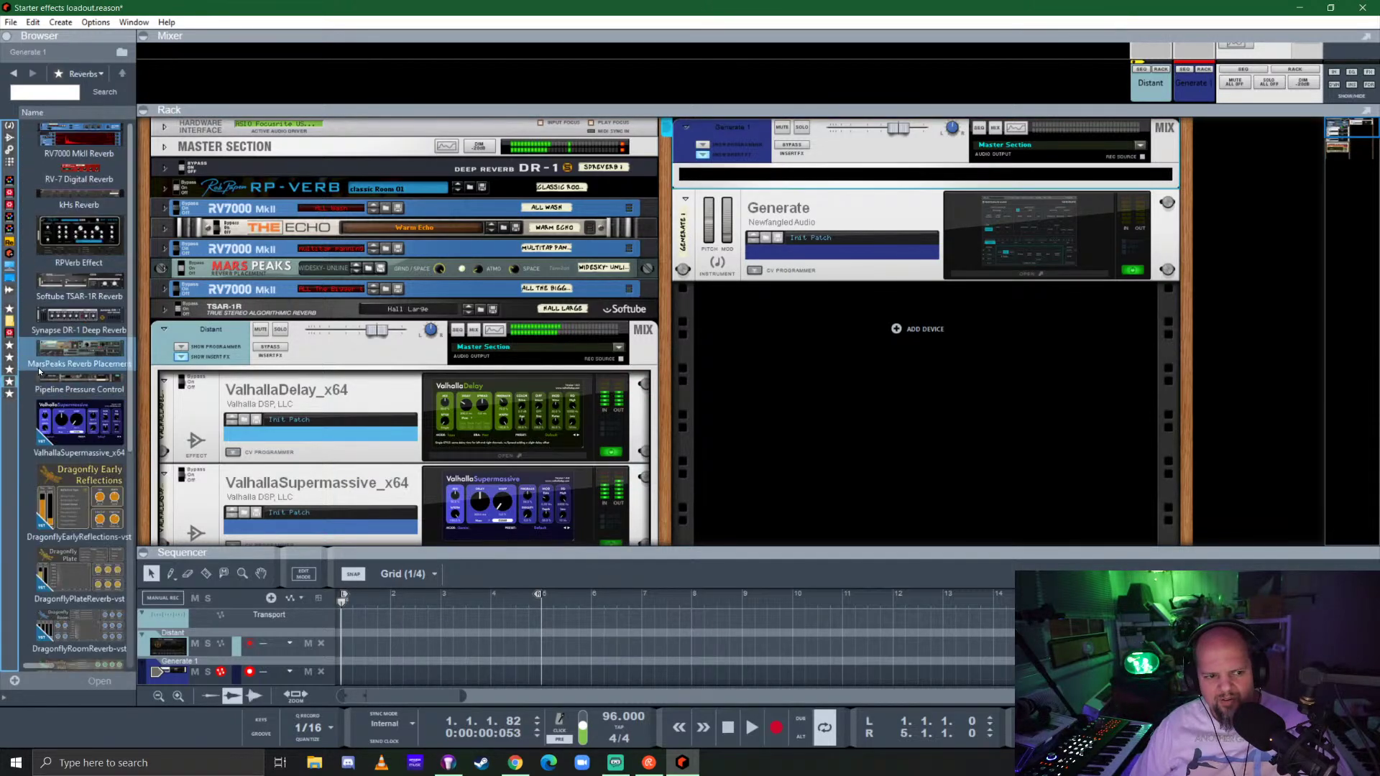
left_click_drag(78, 426, 896, 169)
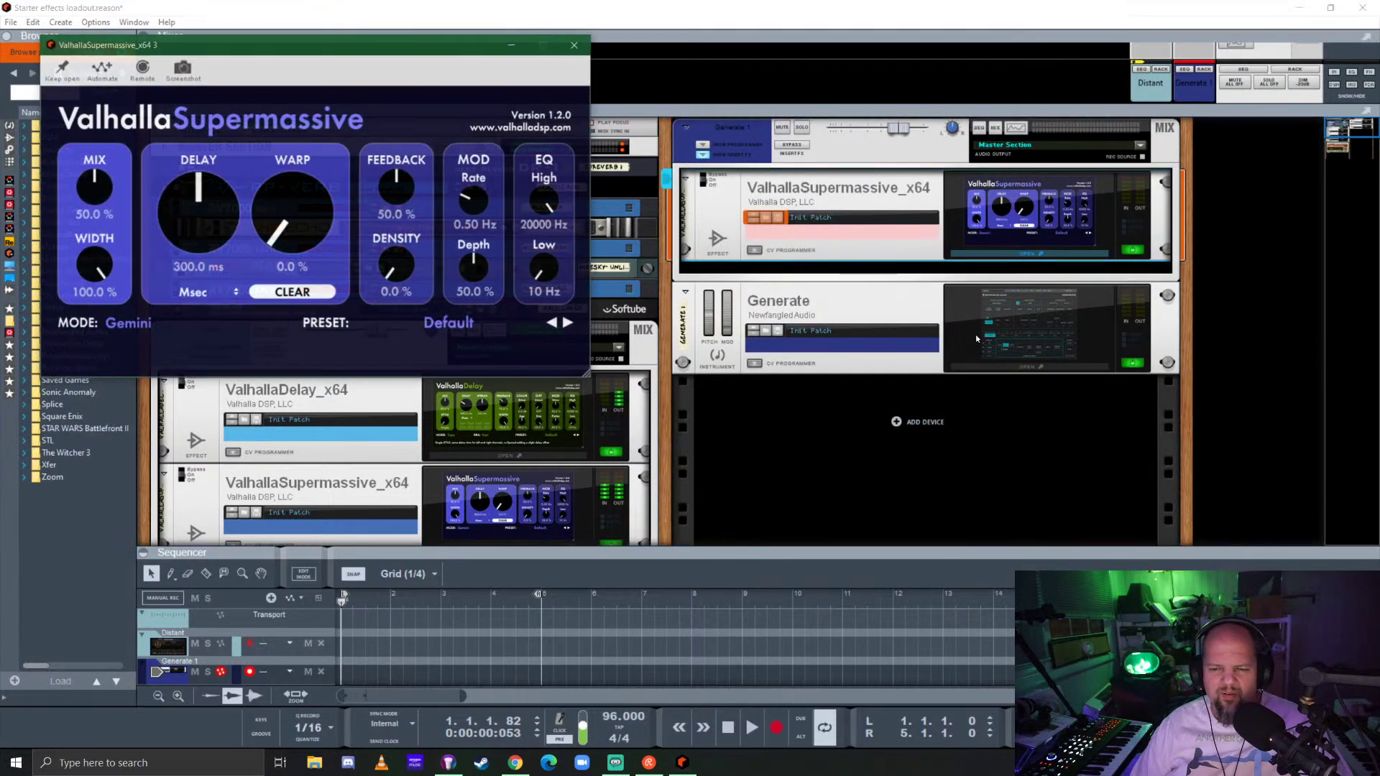
left_click(443, 325)
mouse_move(438, 468)
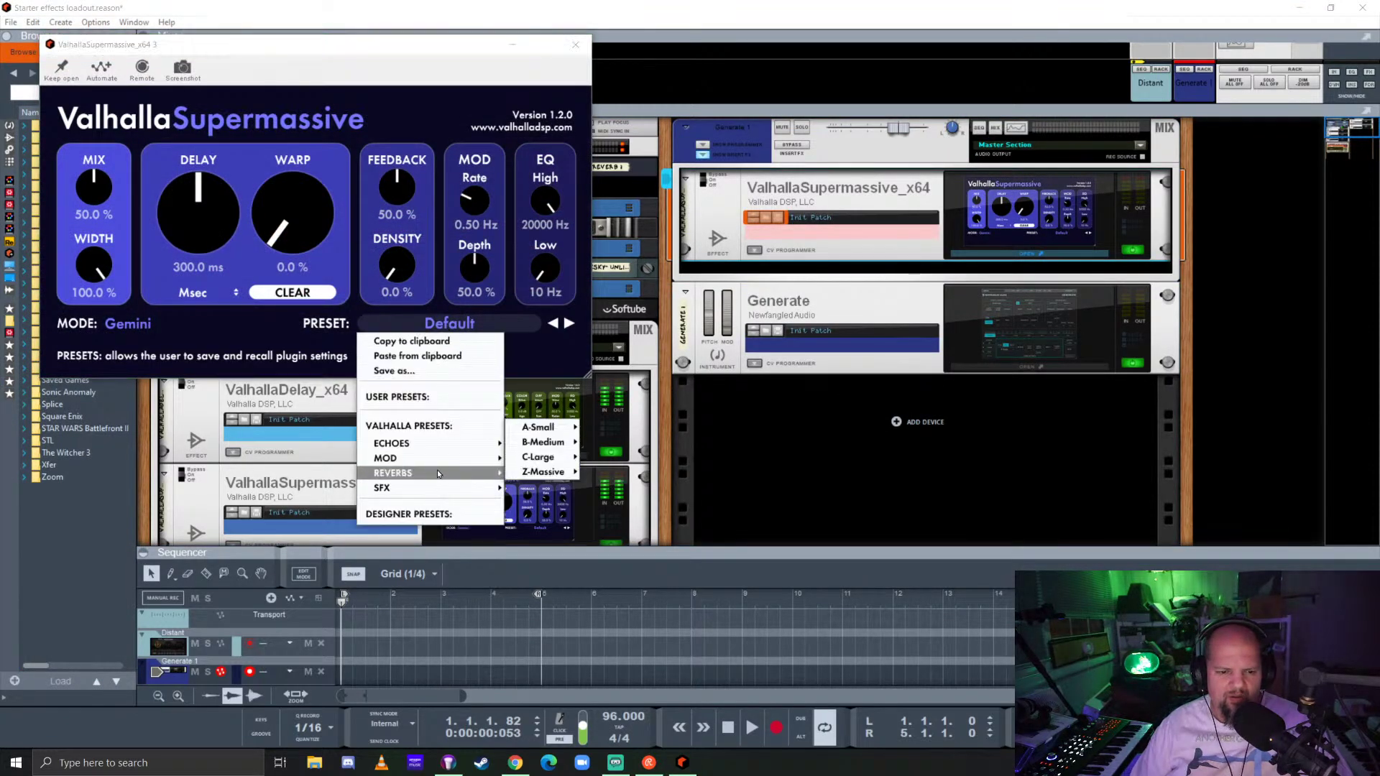
left_click(632, 368)
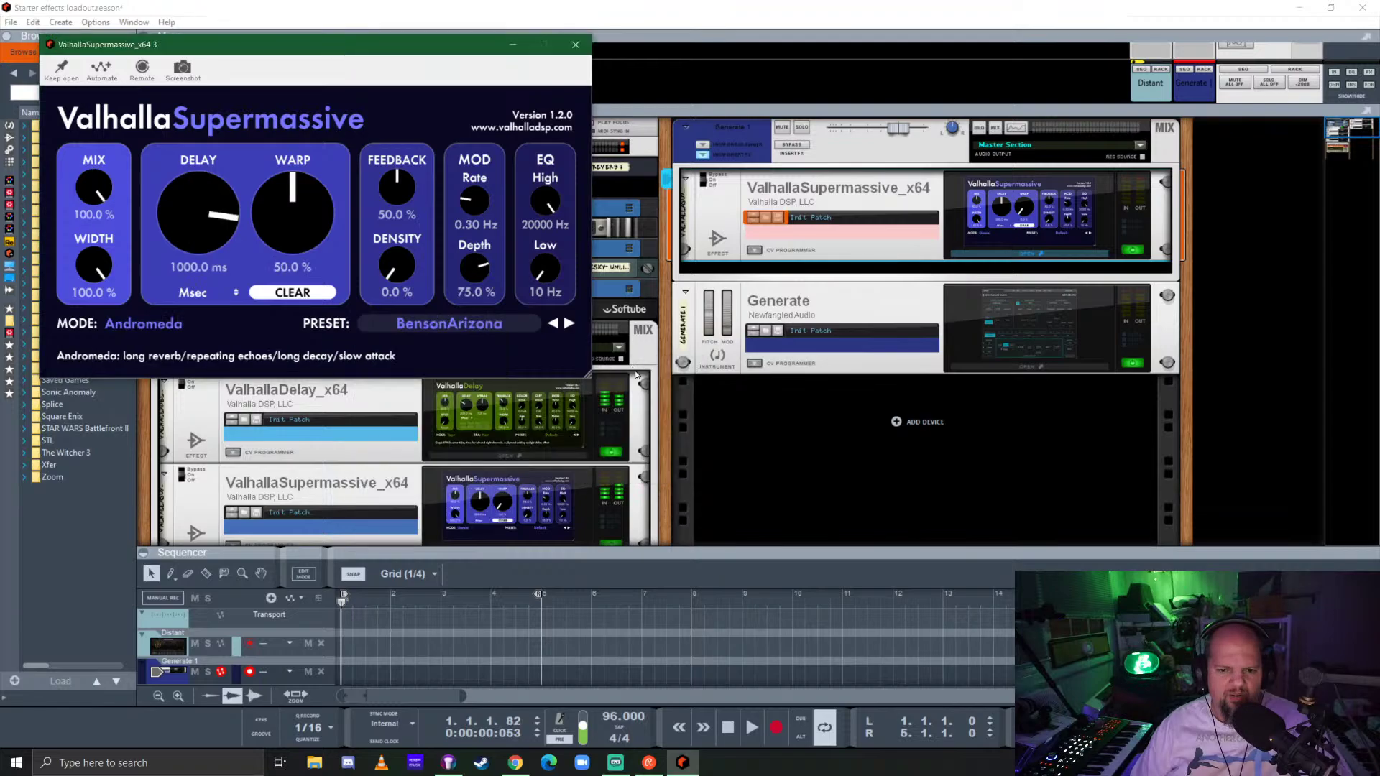
left_click(576, 44)
Collapse the Distant channel's insert effects and keep the Generate plugin window open beside the Evolution player.
left_click(1015, 330)
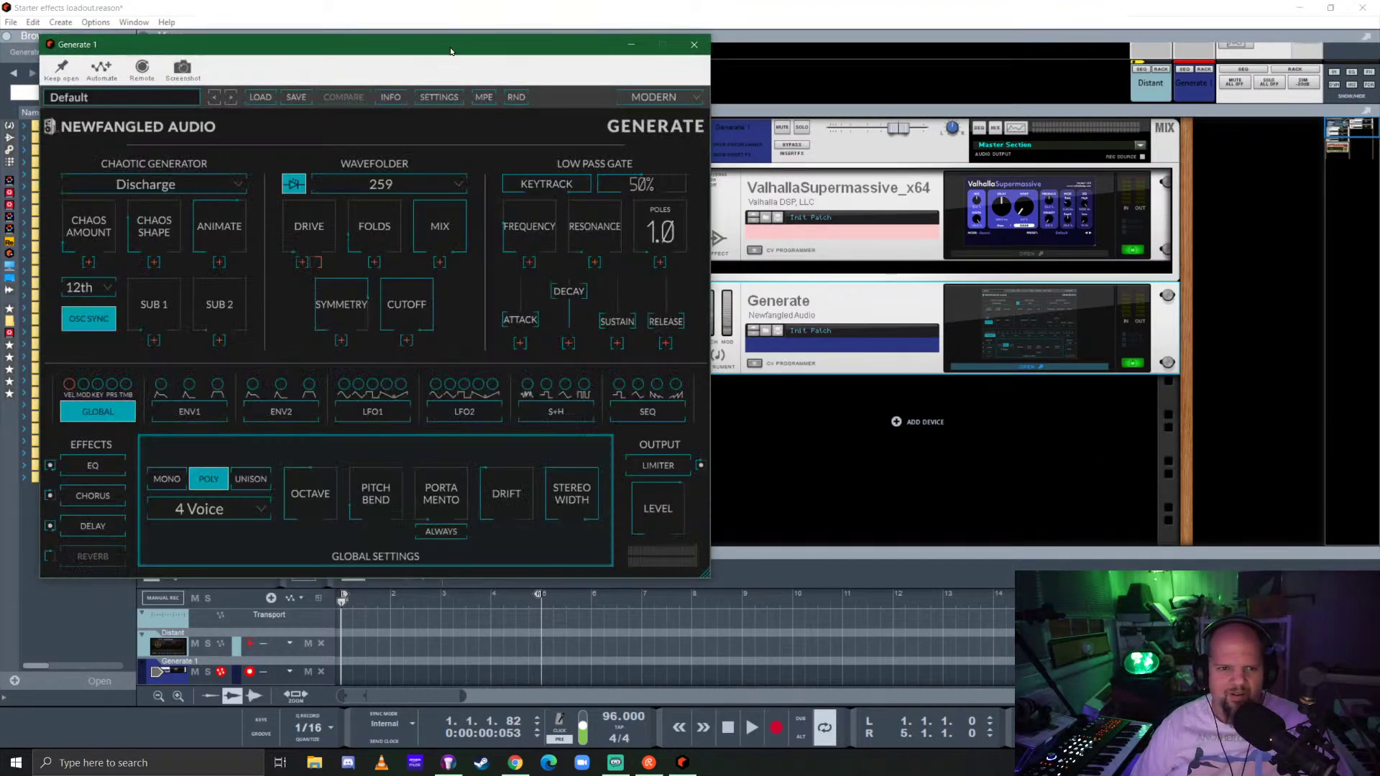
left_click_drag(451, 50, 1092, 99)
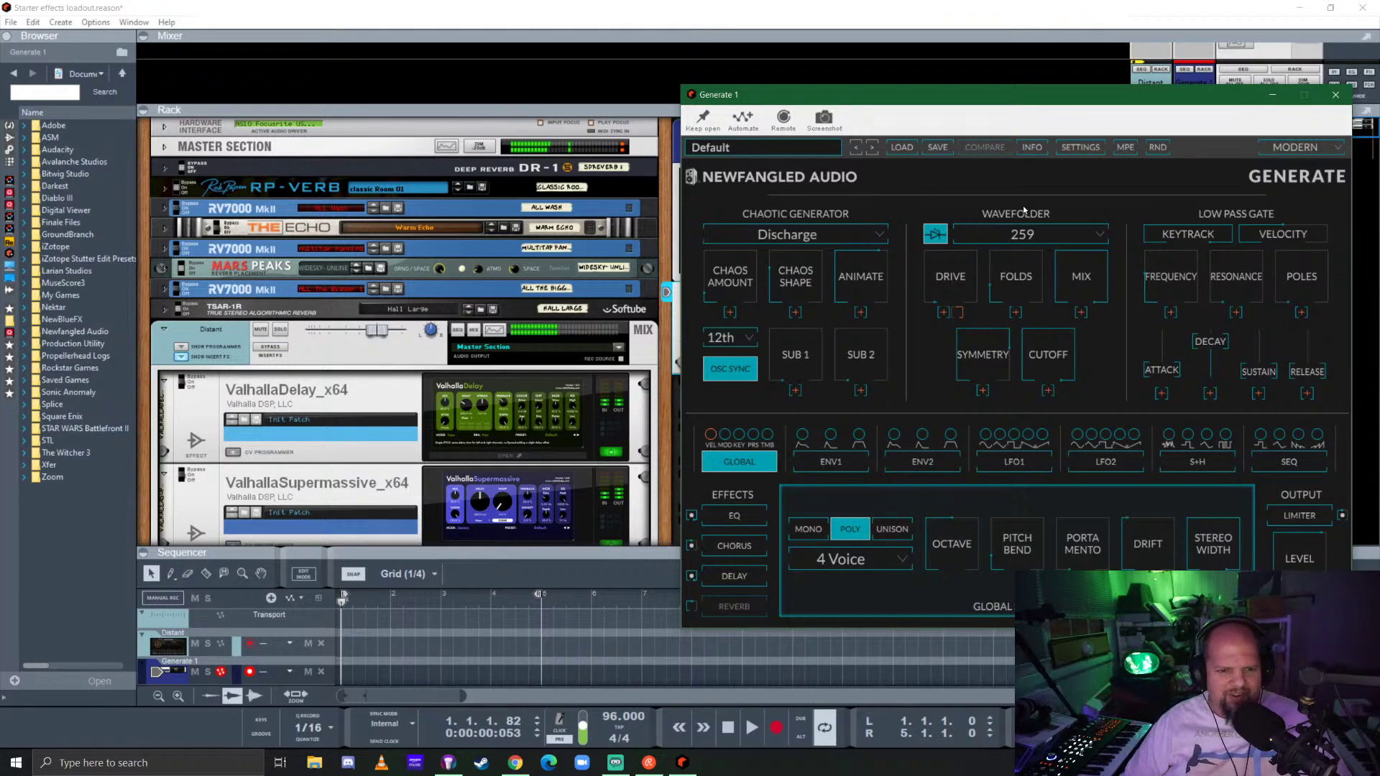
scroll(162, 207, "down", 5)
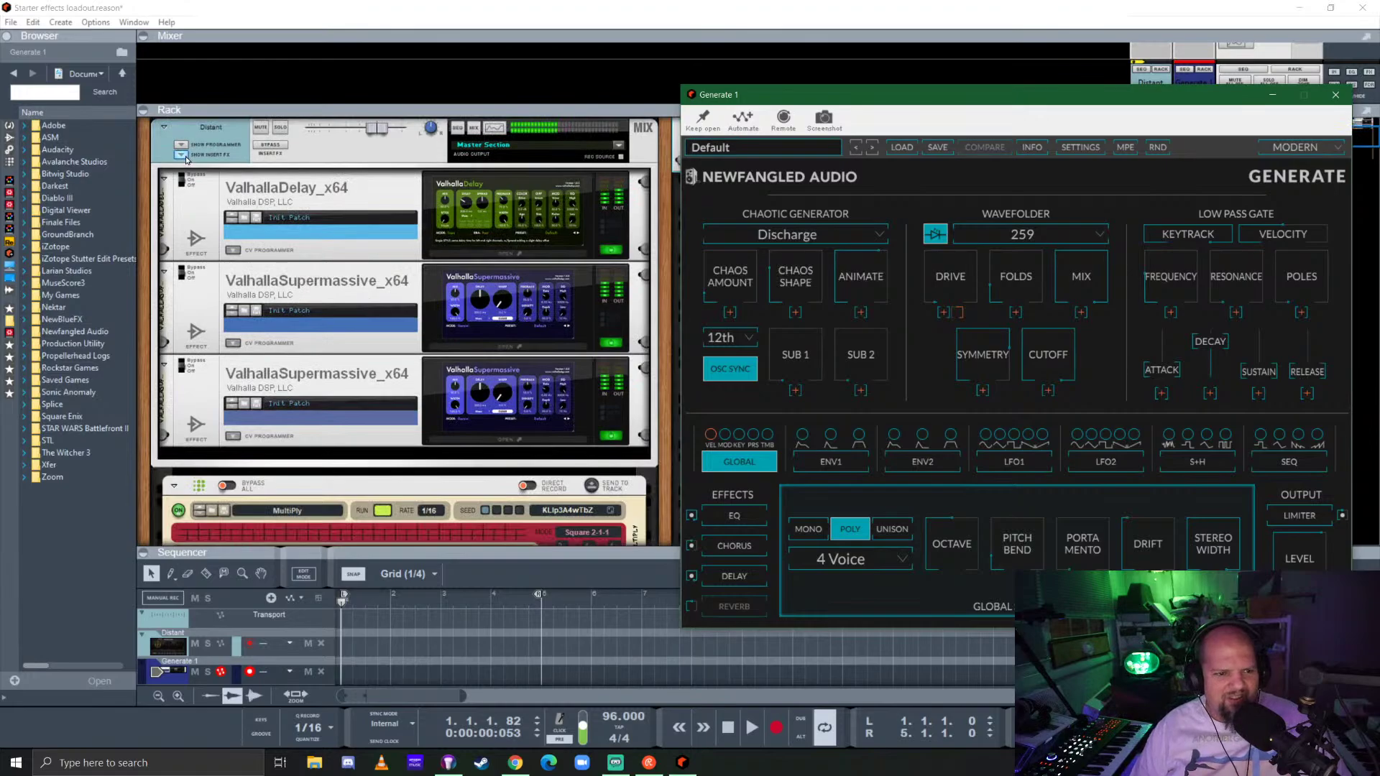
left_click(183, 156)
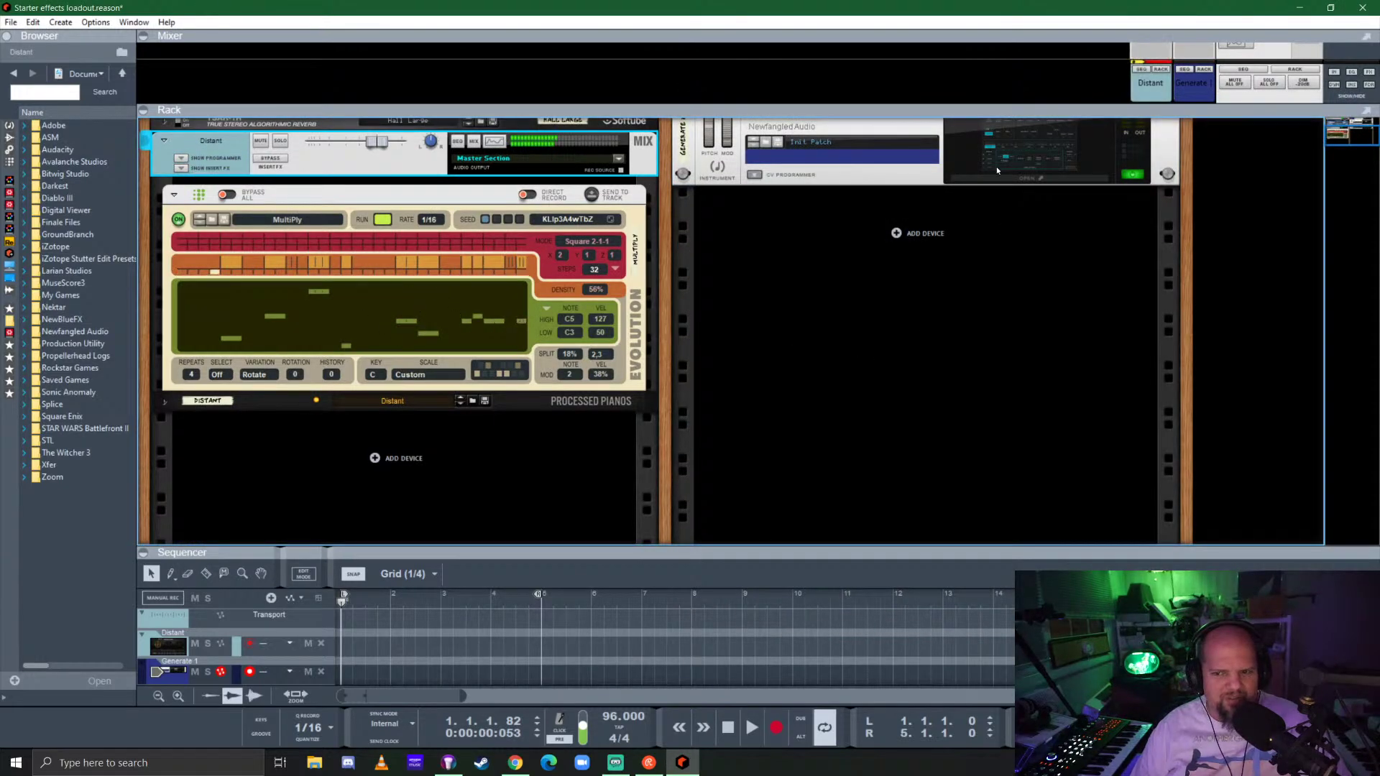
left_click(1026, 163)
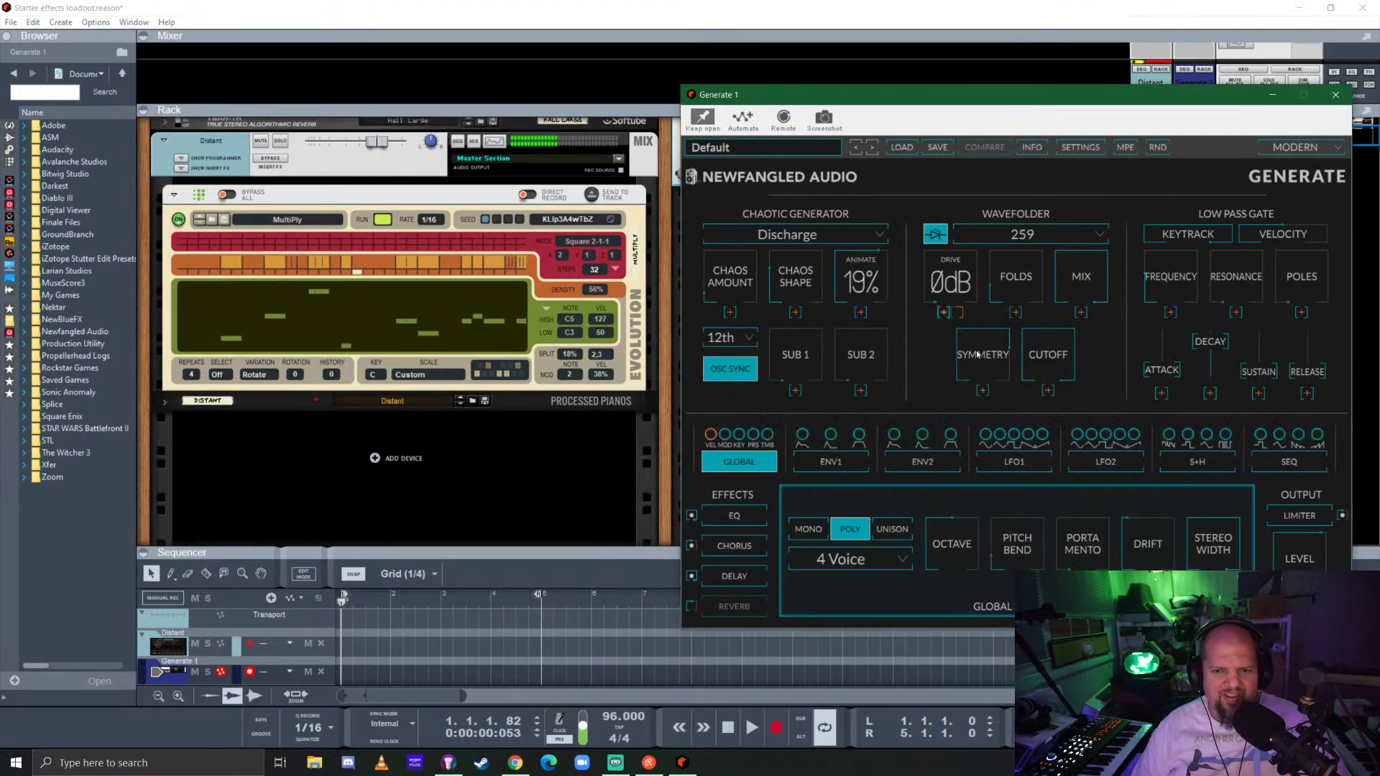
Load the 06 Soft Classic Lead preset from the 07 LEADS category in Generate.
left_click(796, 148)
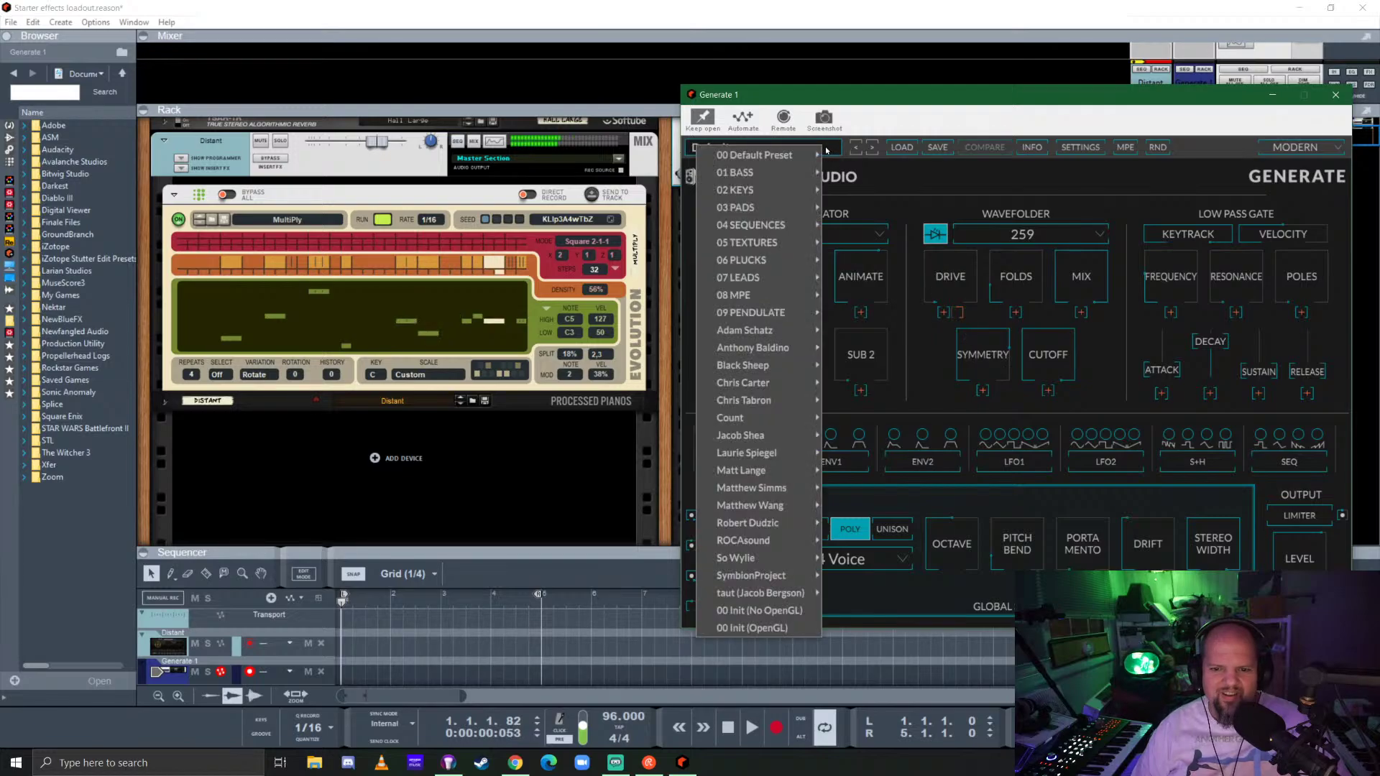
mouse_move(799, 156)
mouse_move(776, 179)
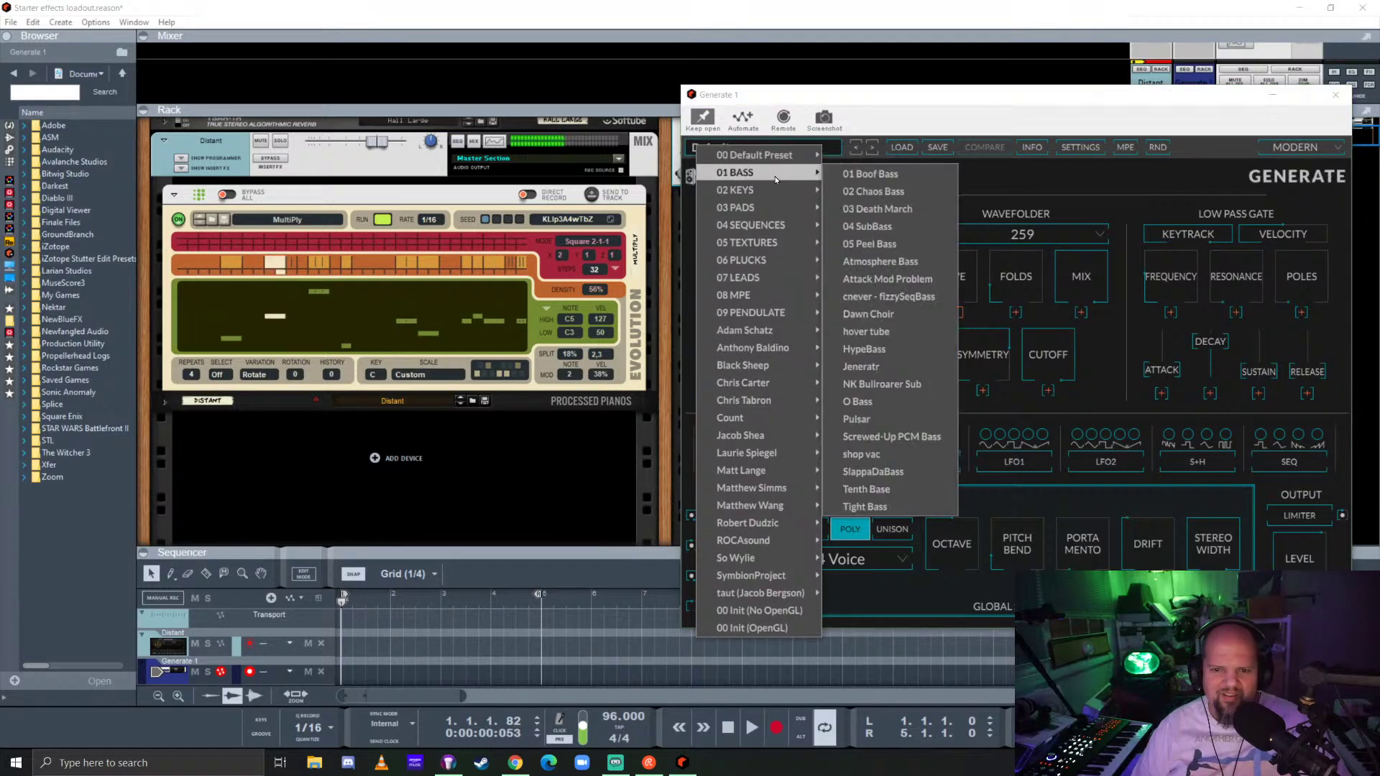
mouse_move(767, 279)
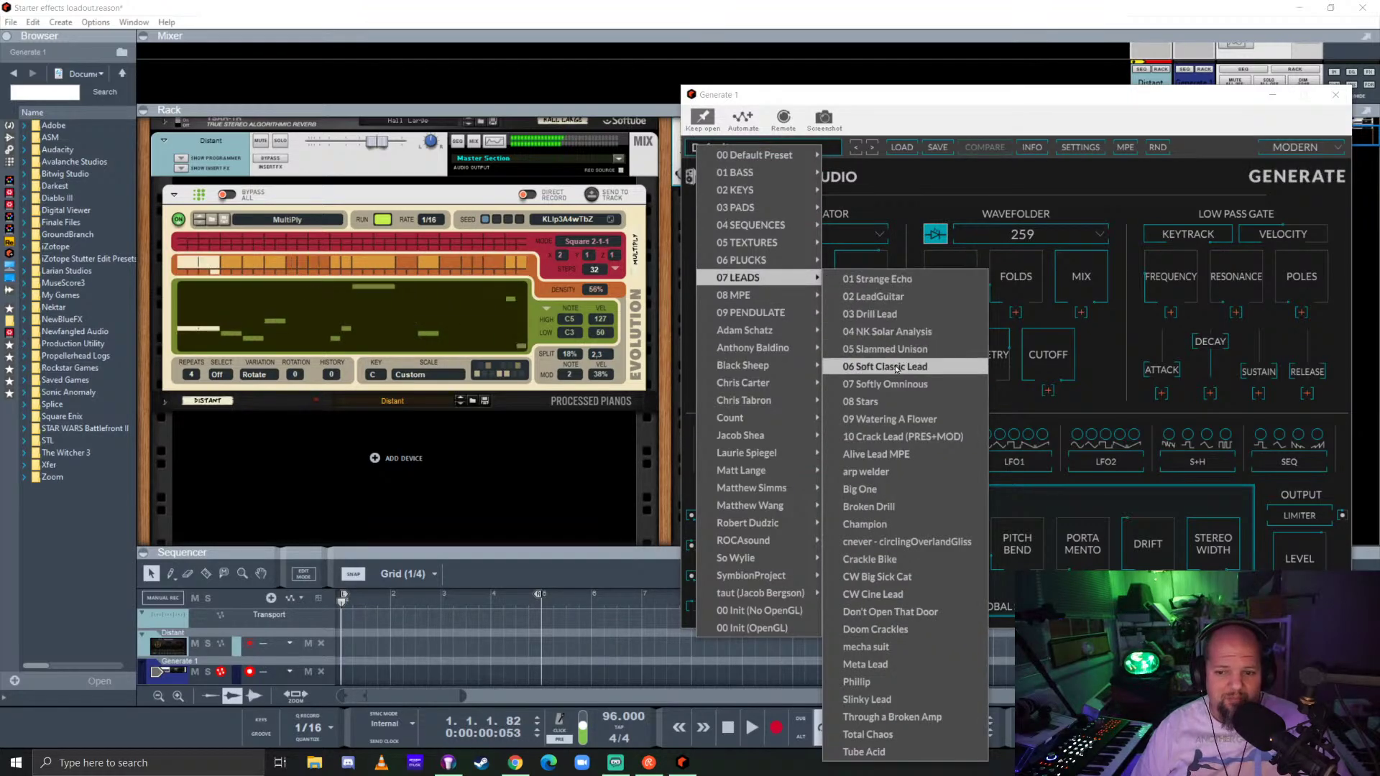
left_click(884, 367)
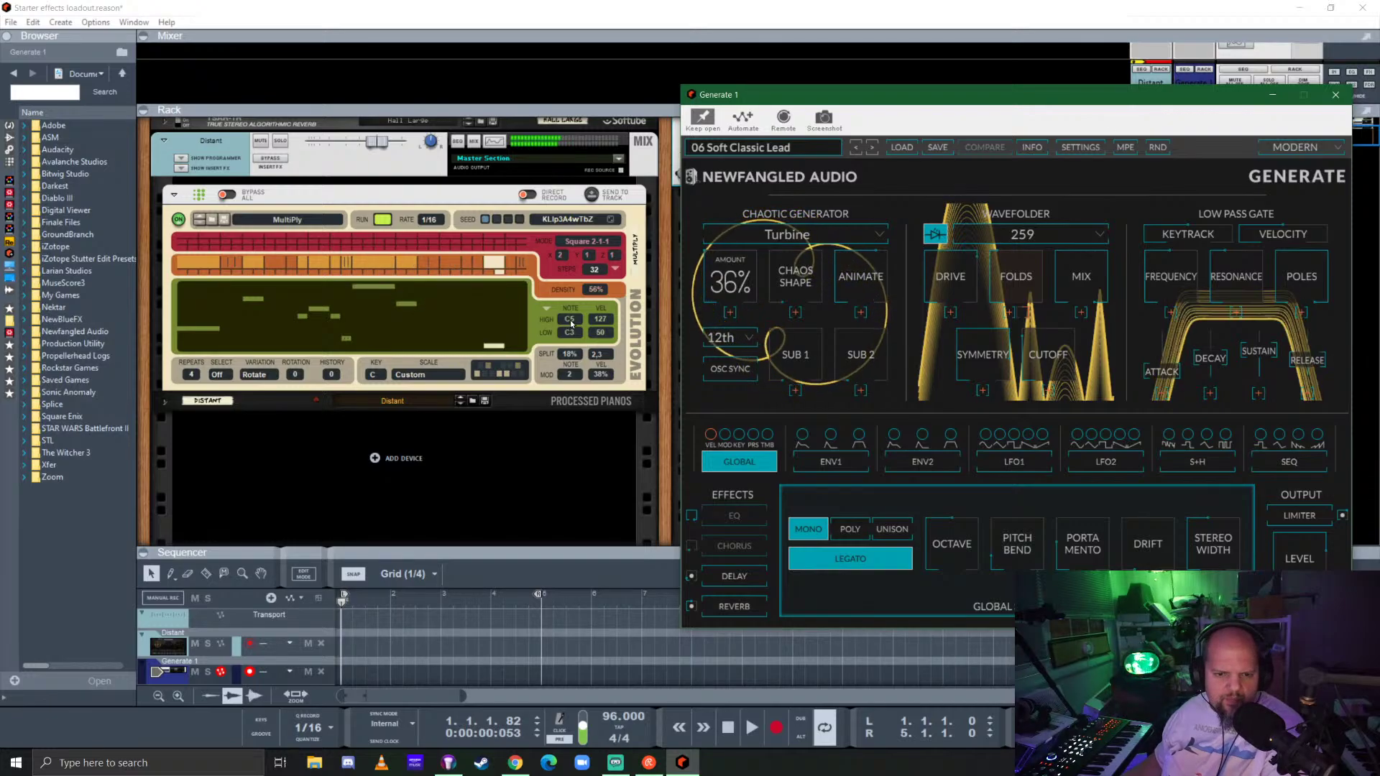
Set Evolution's note range to a high of A#6 and a low of F3, with 64 steps.
left_click_drag(570, 321, 569, 302)
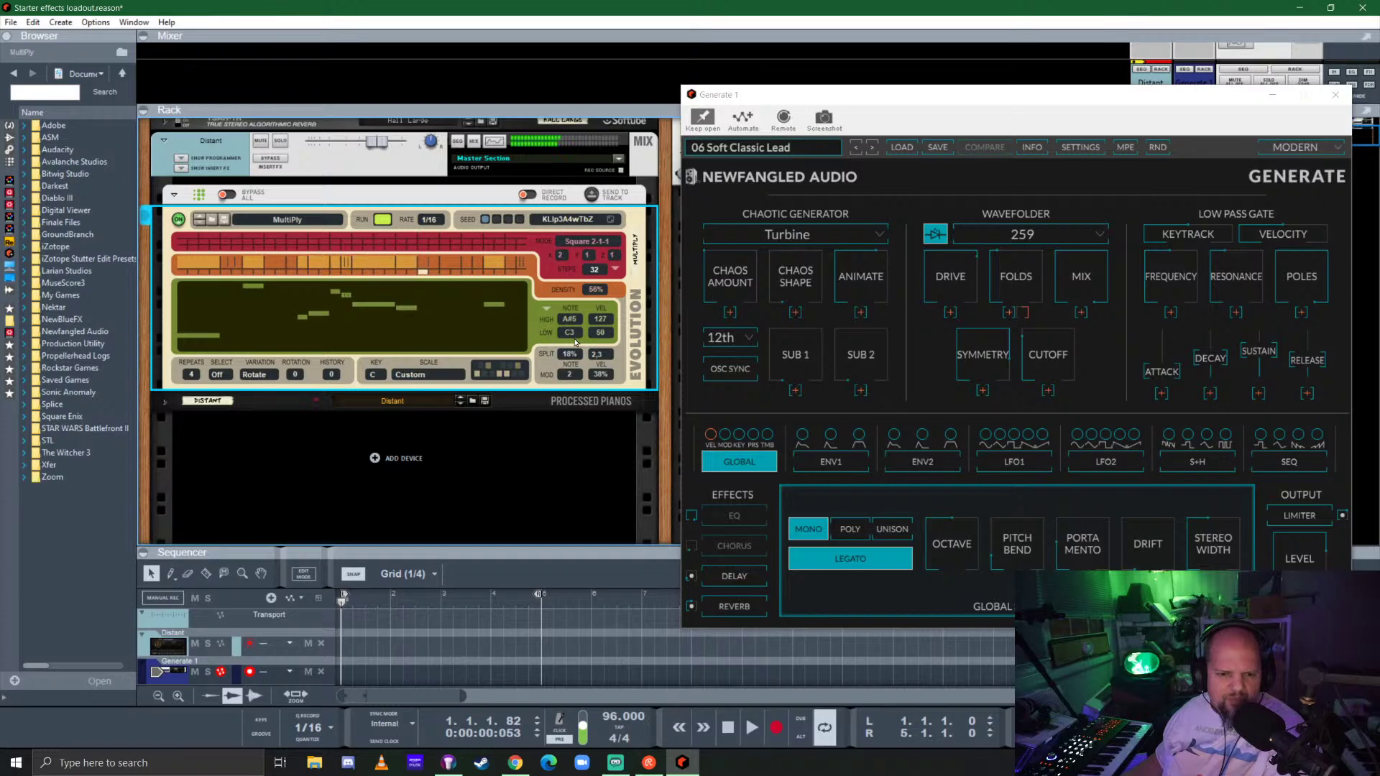
left_click_drag(564, 341, 565, 329)
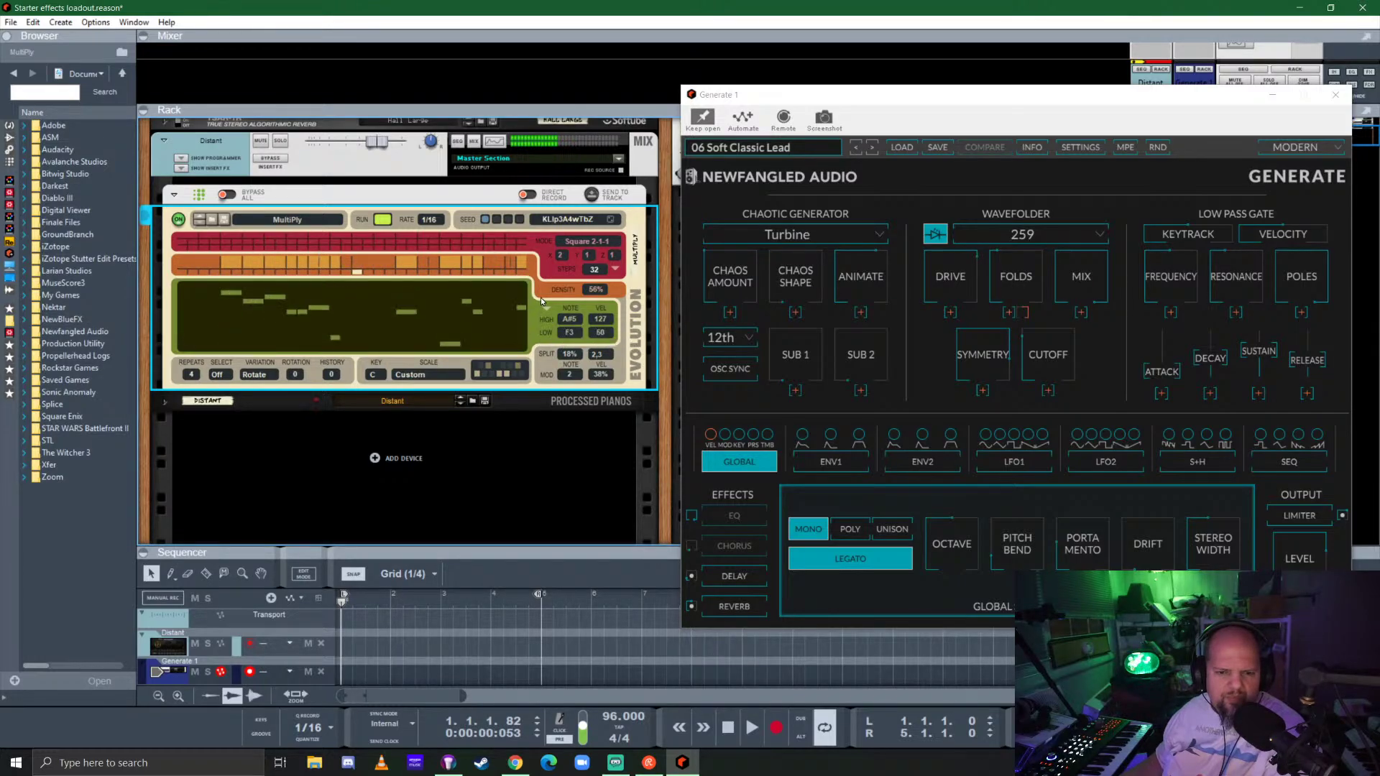
left_click(617, 272)
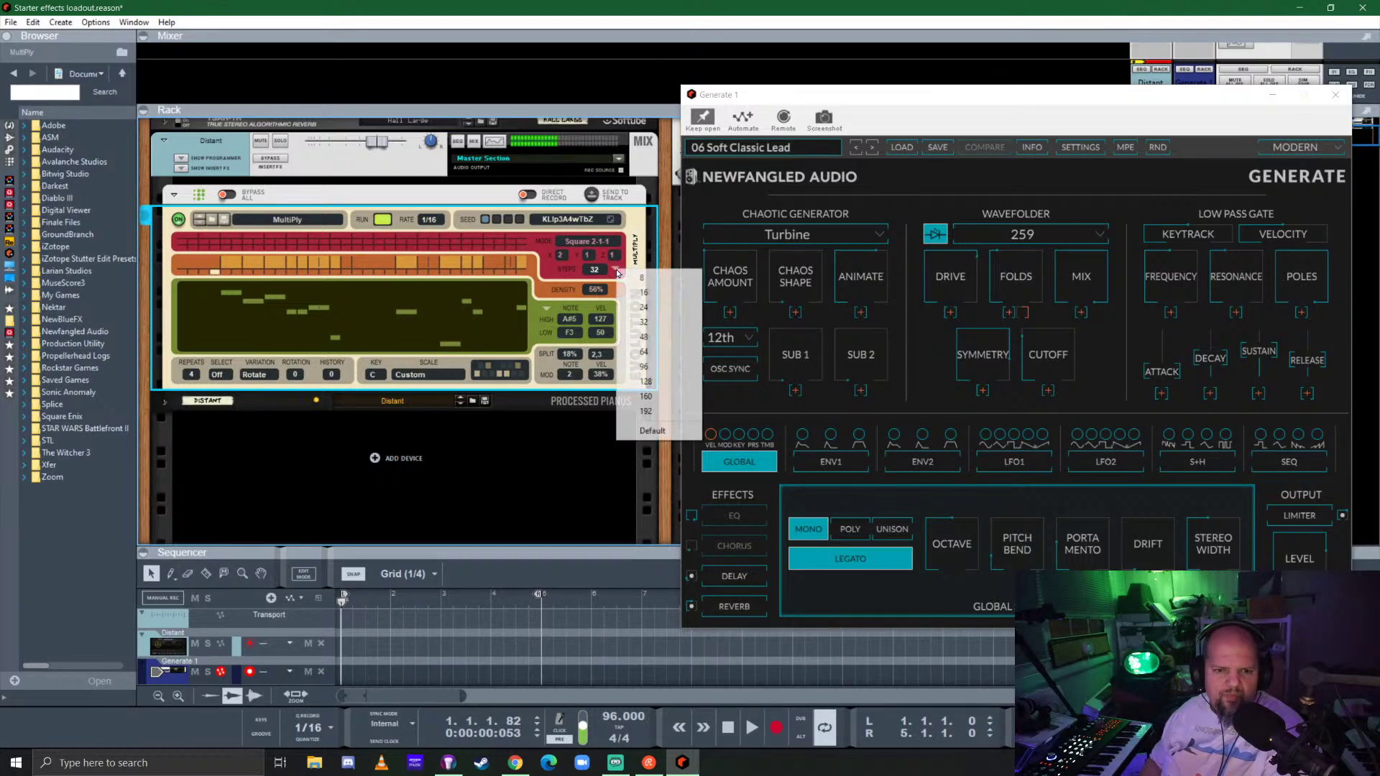
left_click(636, 356)
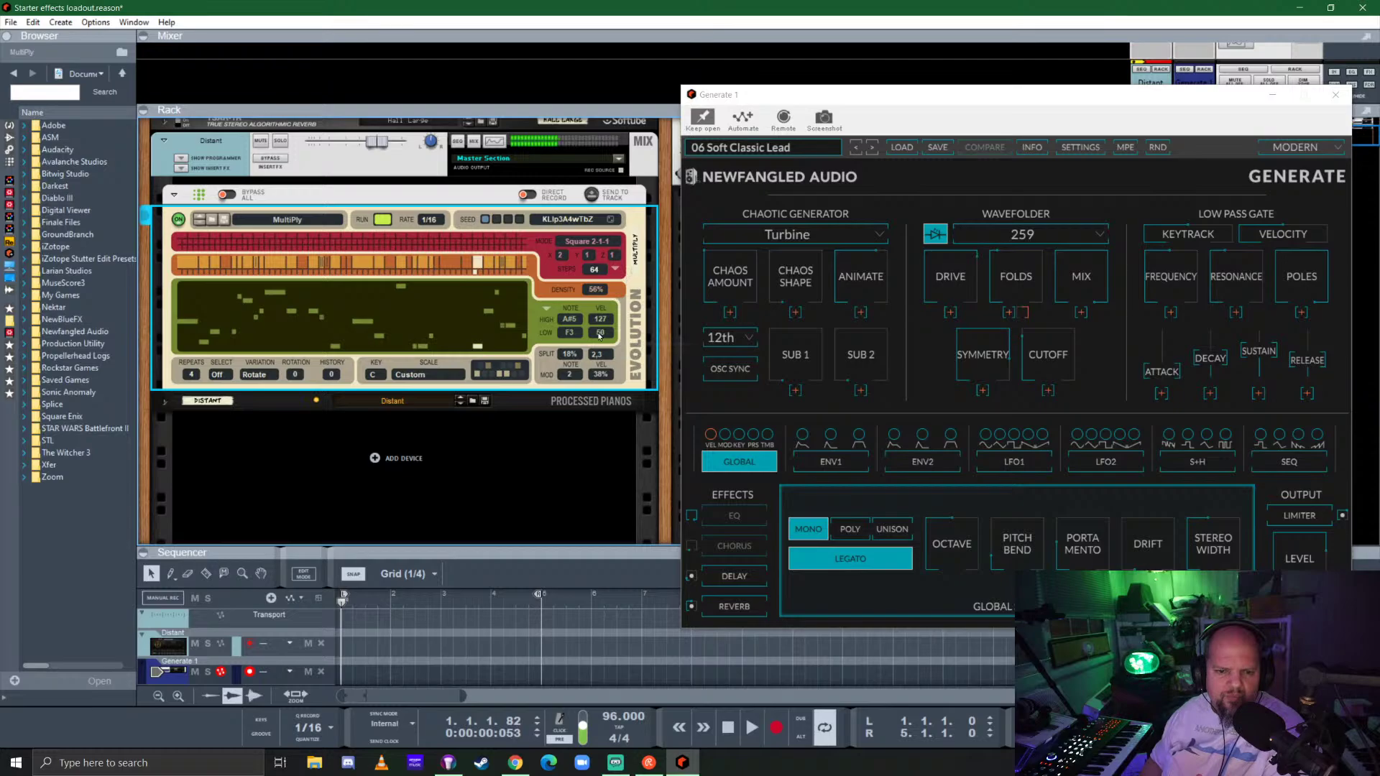
Set Evolution's split to 0% and its rate to 1/8.
left_click_drag(567, 356, 567, 381)
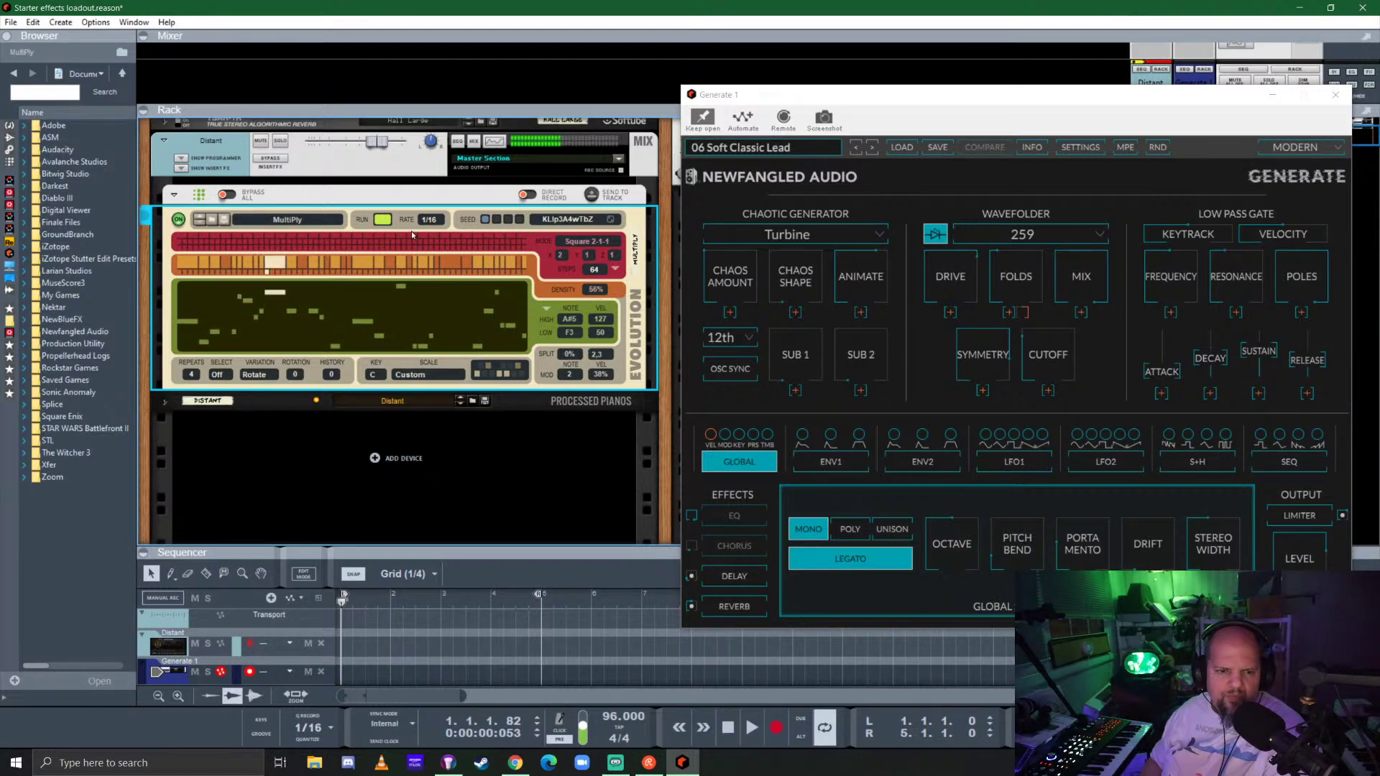
left_click(438, 222)
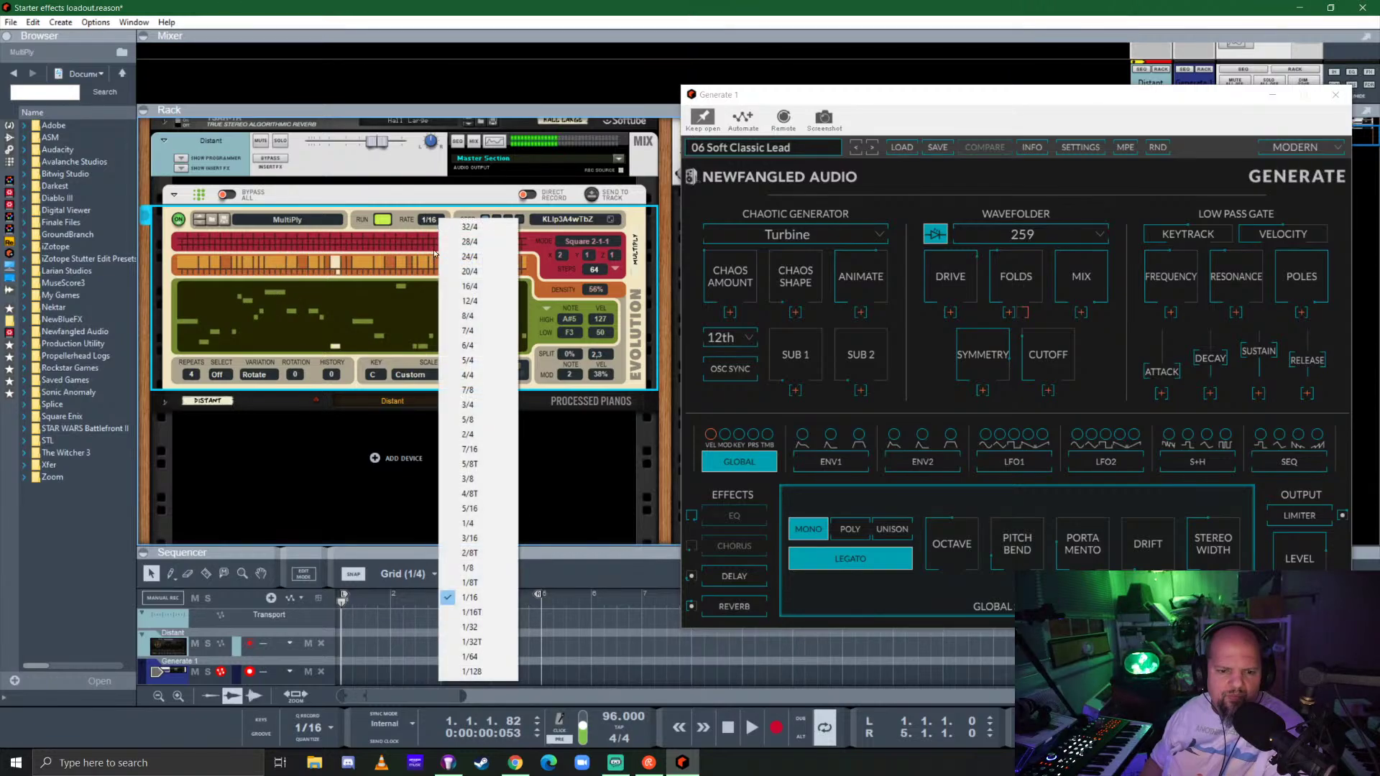
left_click(469, 568)
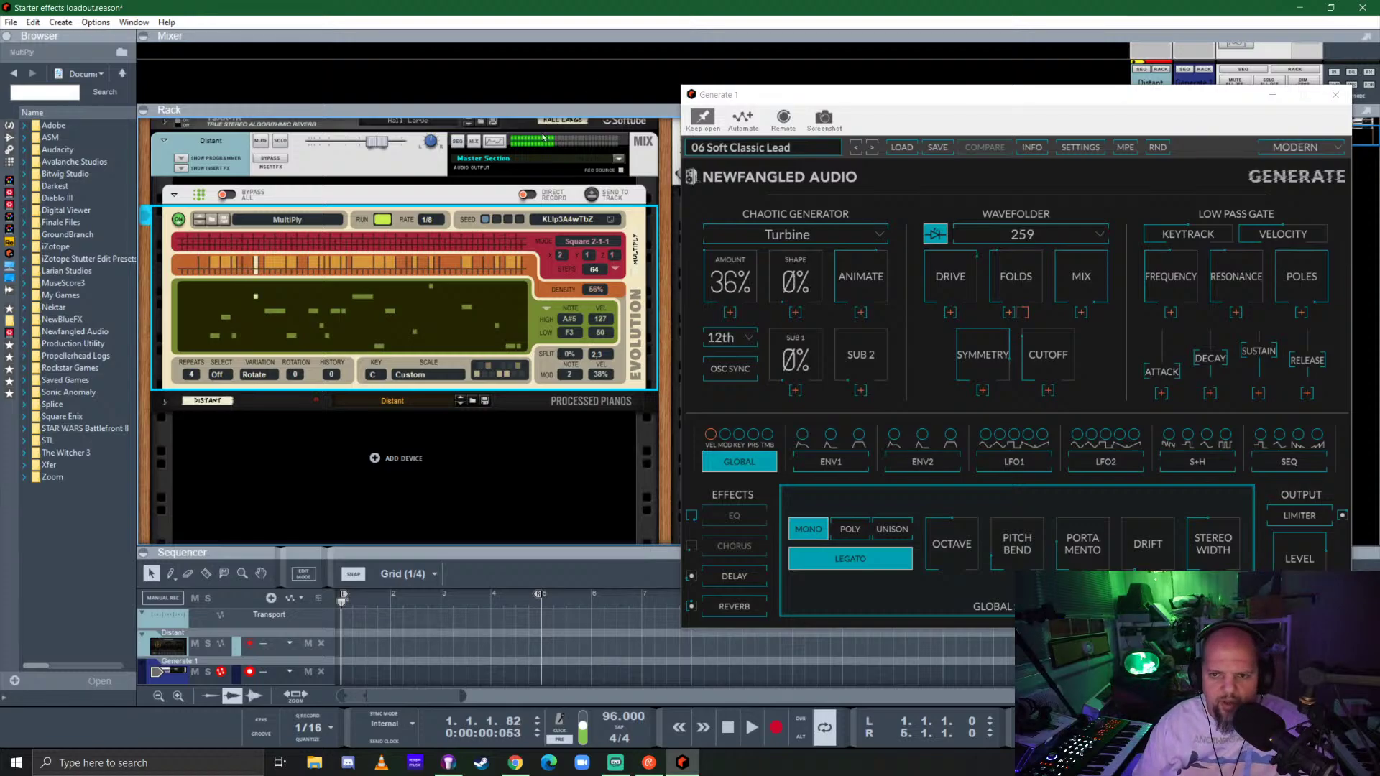
Advance Generate to the 07 Softly Omninous preset and reposition its window over the rack.
left_click_drag(1024, 97, 930, 172)
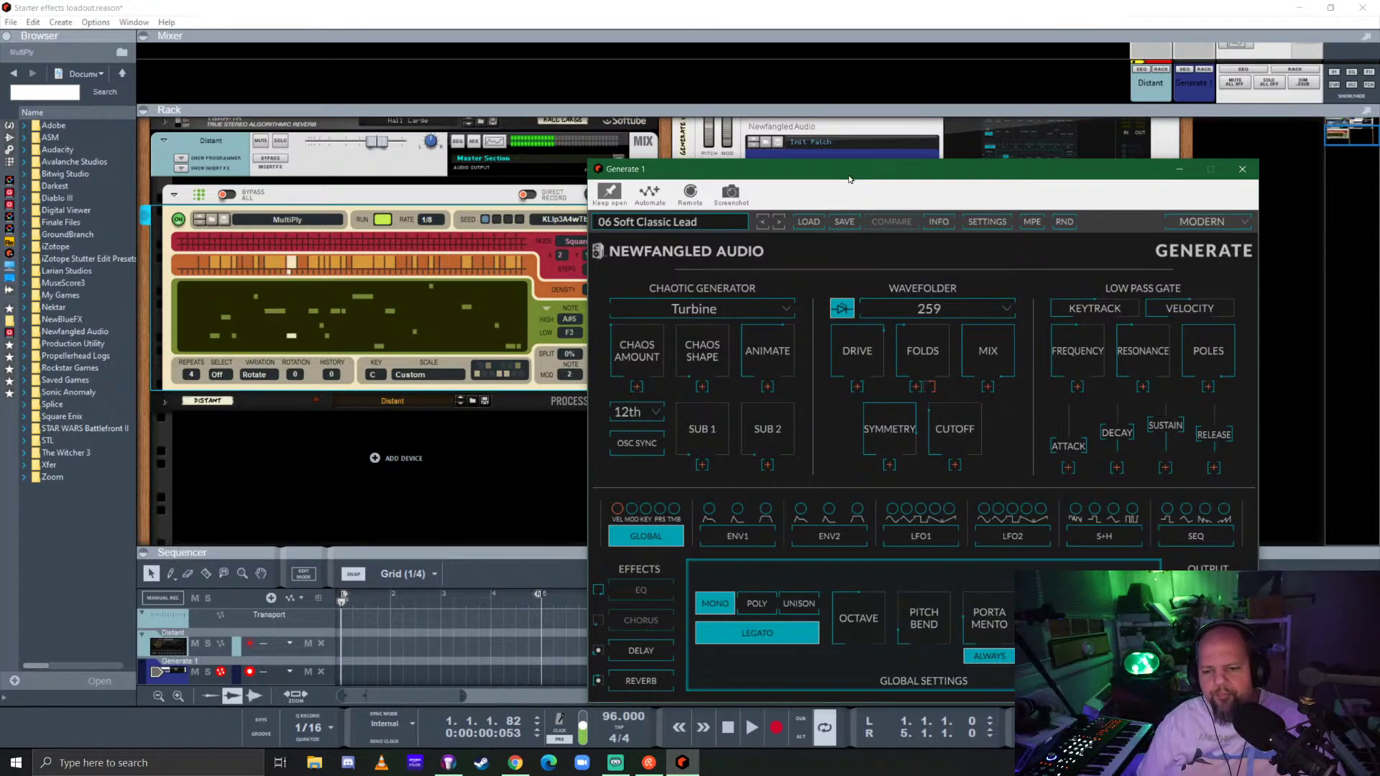
left_click(779, 221)
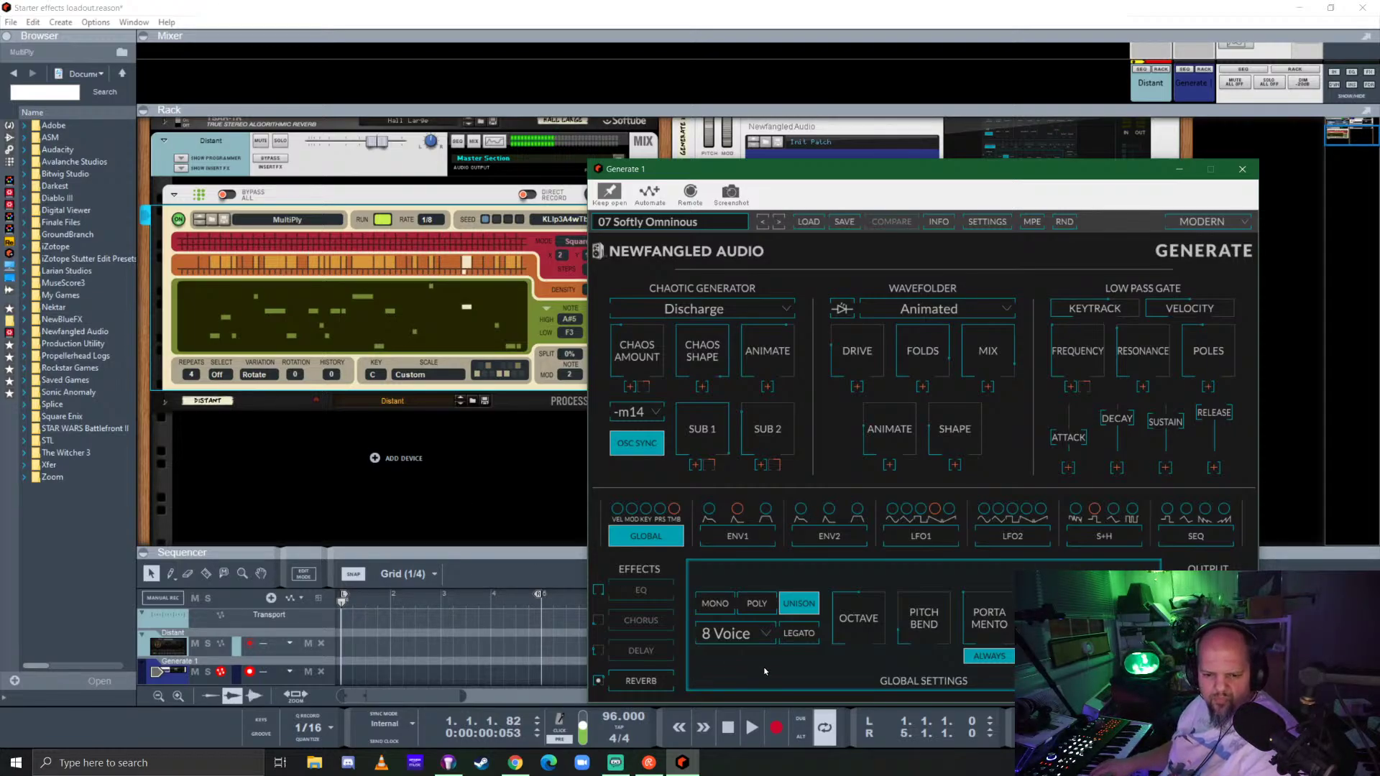
mouse_move(915, 626)
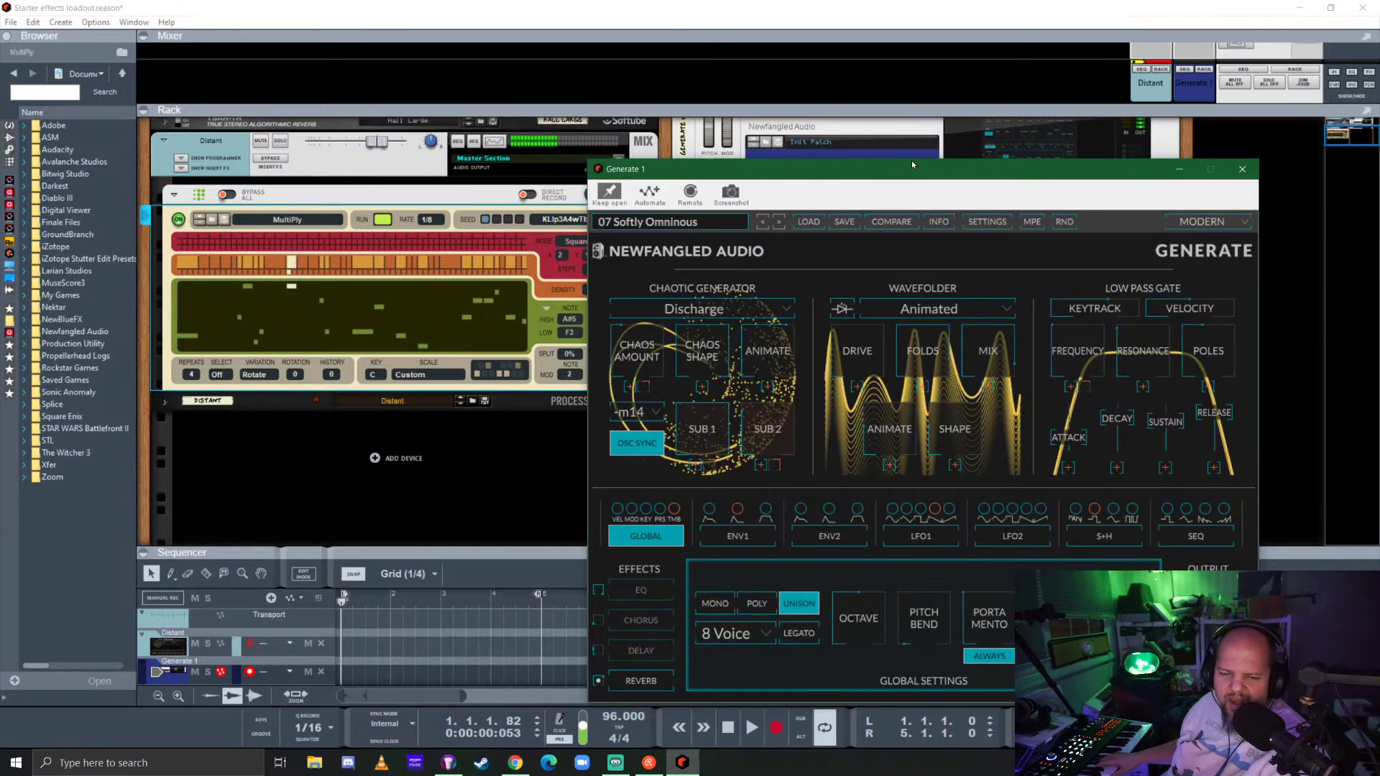
left_click_drag(912, 163, 917, 167)
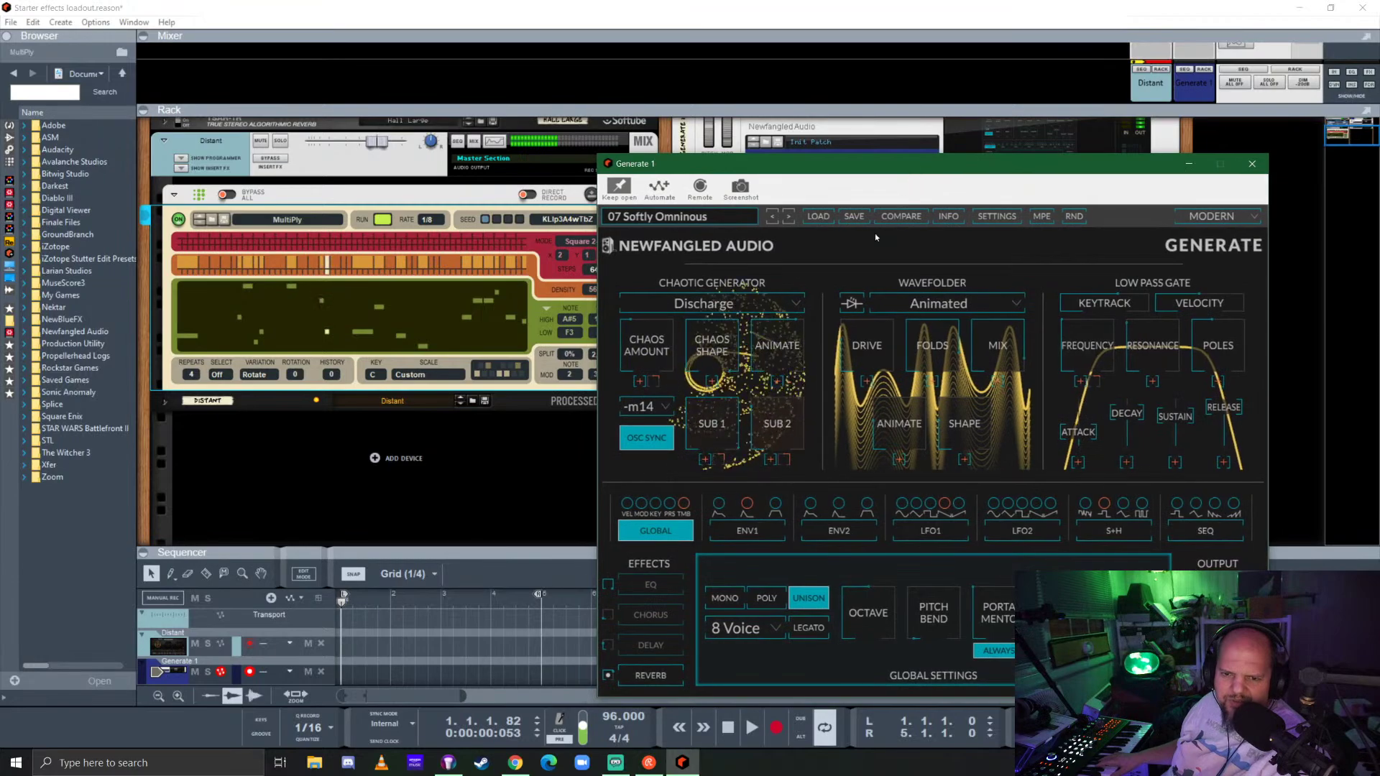
Look through the chaotic generator types without changing Discharge, and switch Generate's interface theme to Twin Turbo.
left_click(795, 305)
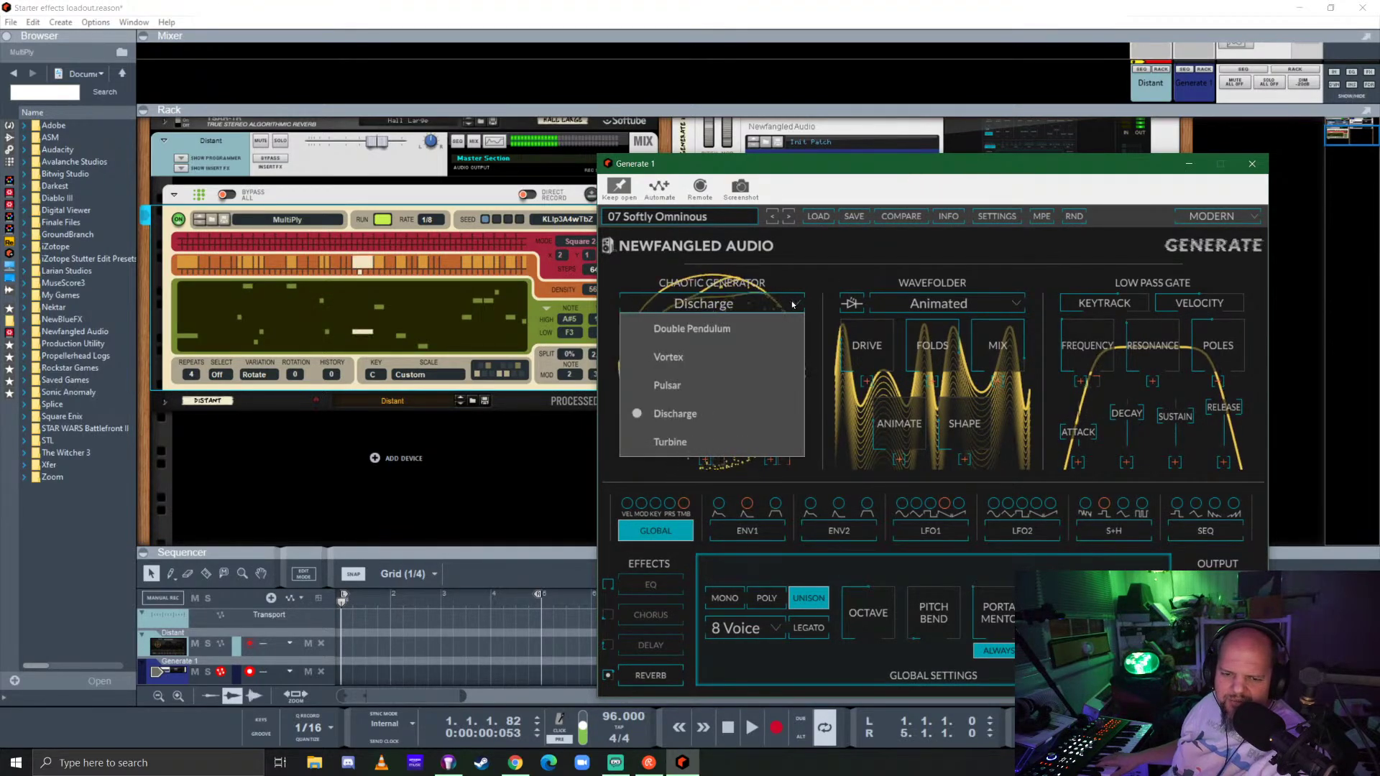
left_click(795, 276)
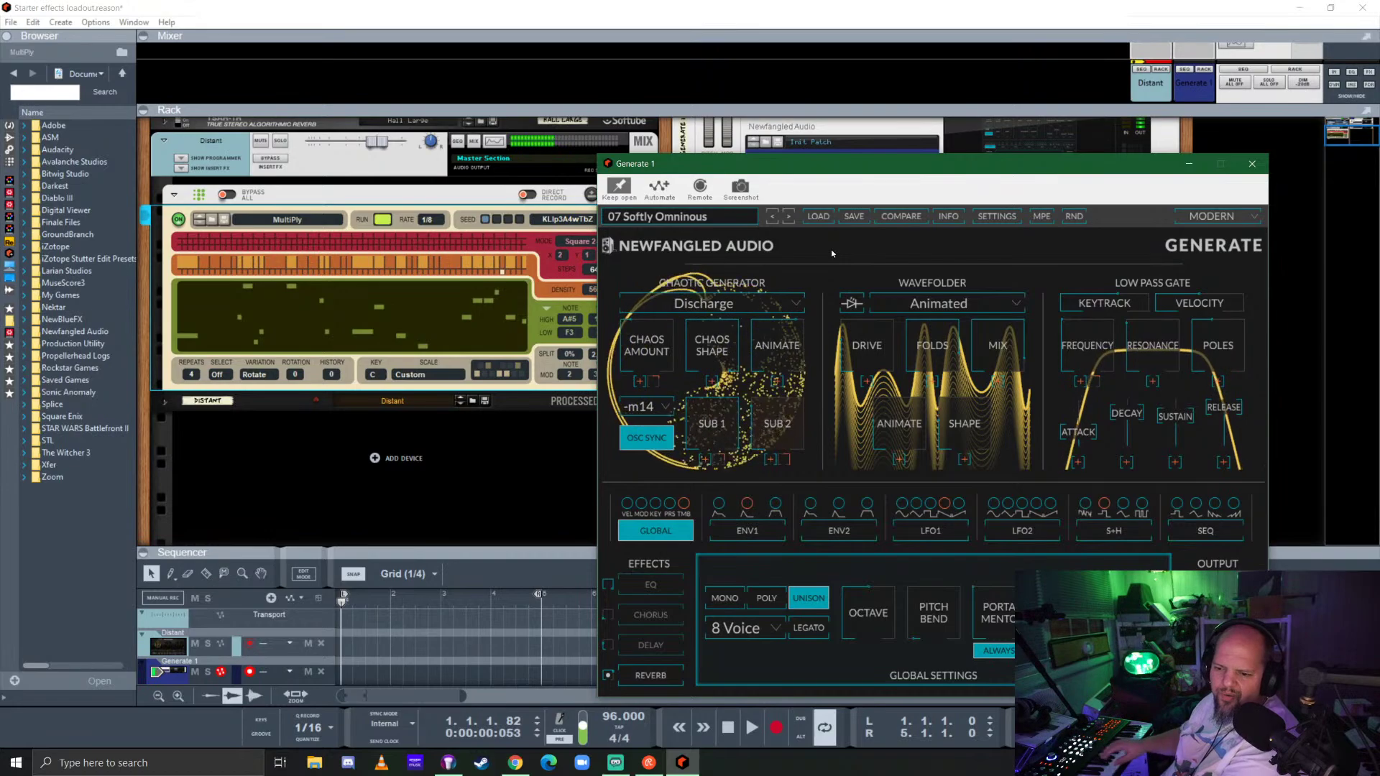
left_click(1222, 216)
left_click(1230, 278)
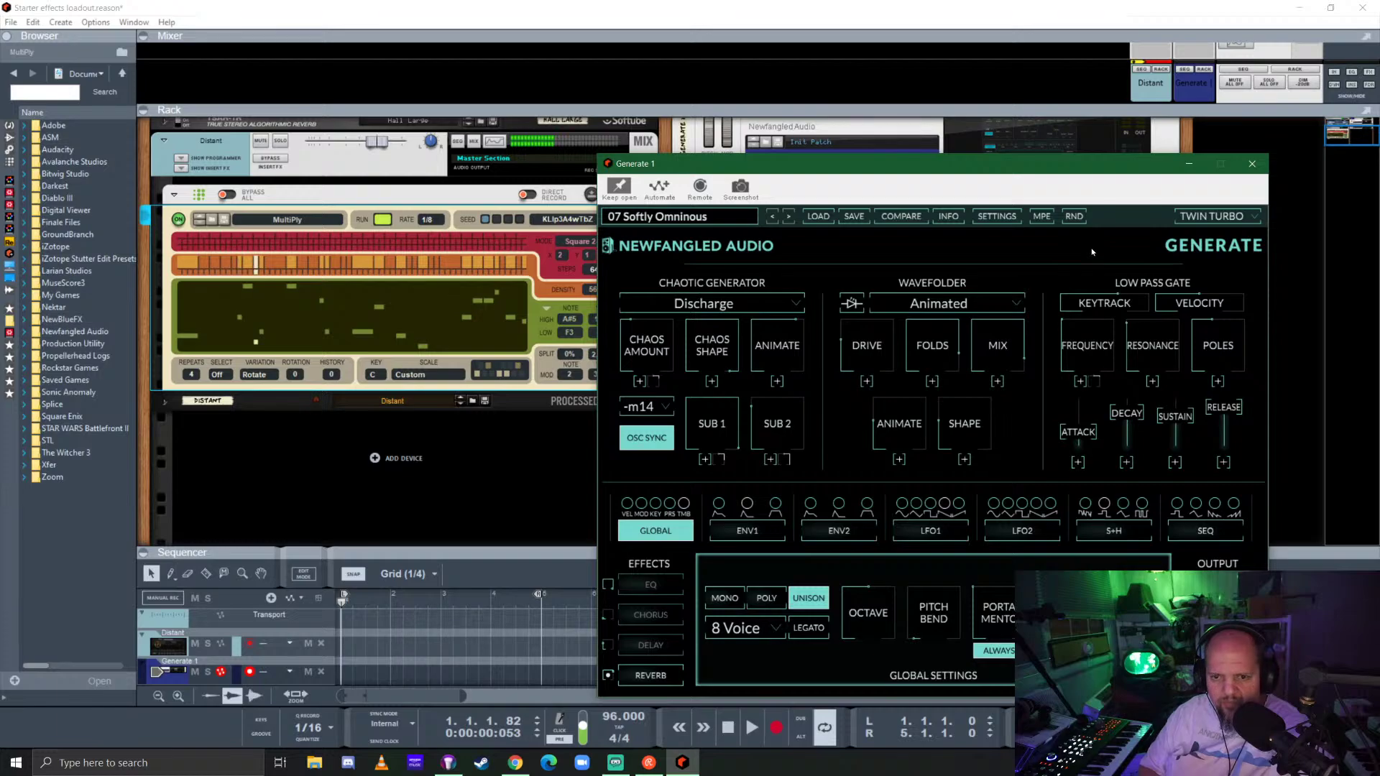
Close Generate's window and delete the ValhallaSupermassive effect from its rack channel.
left_click(1252, 164)
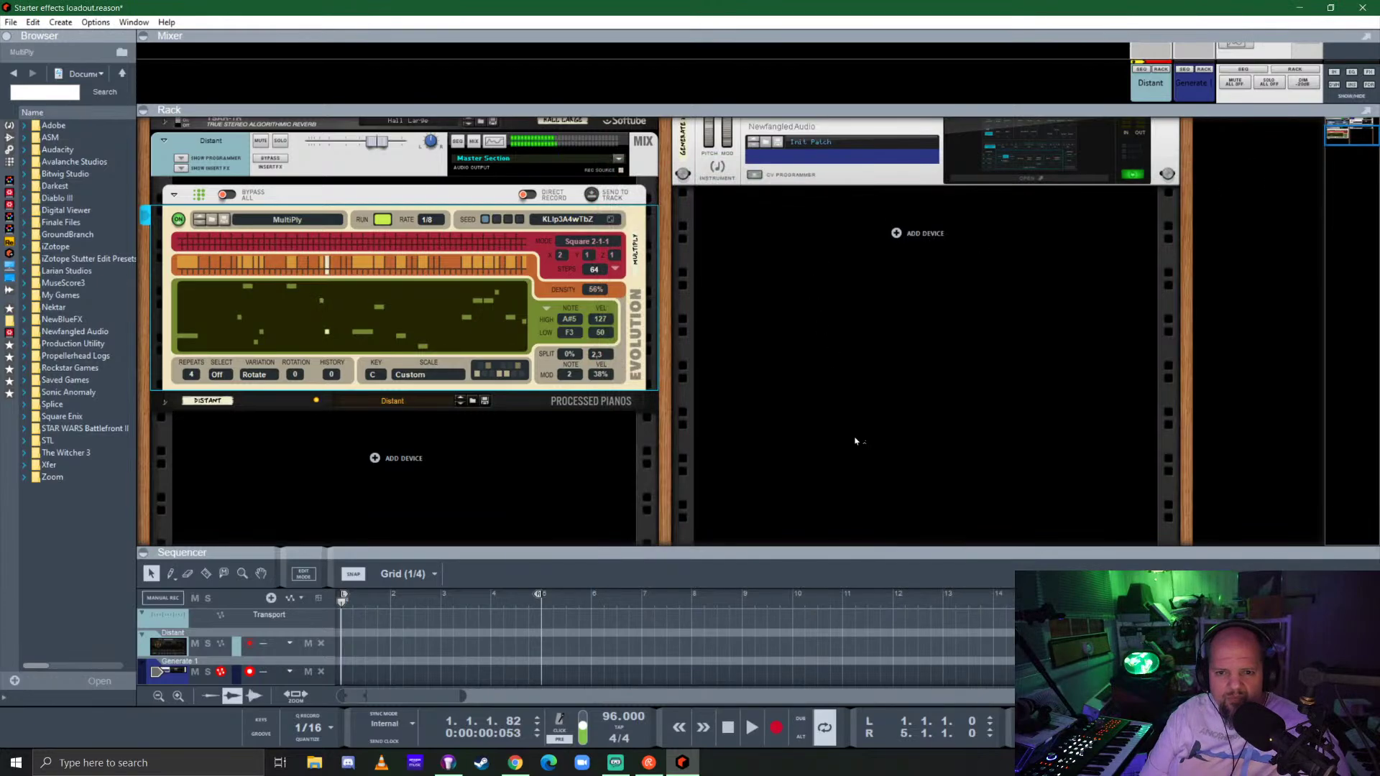
scroll(825, 348, "up", 3)
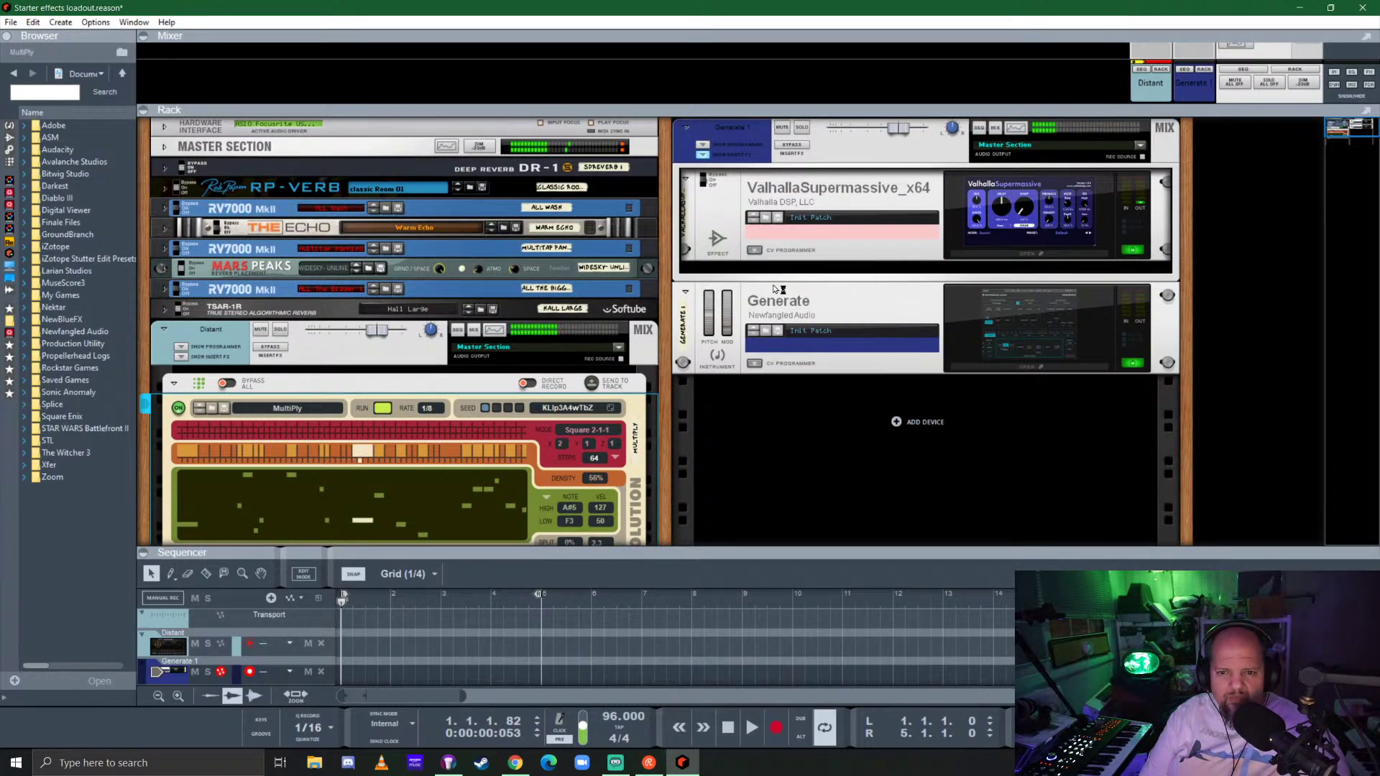
key("Delete")
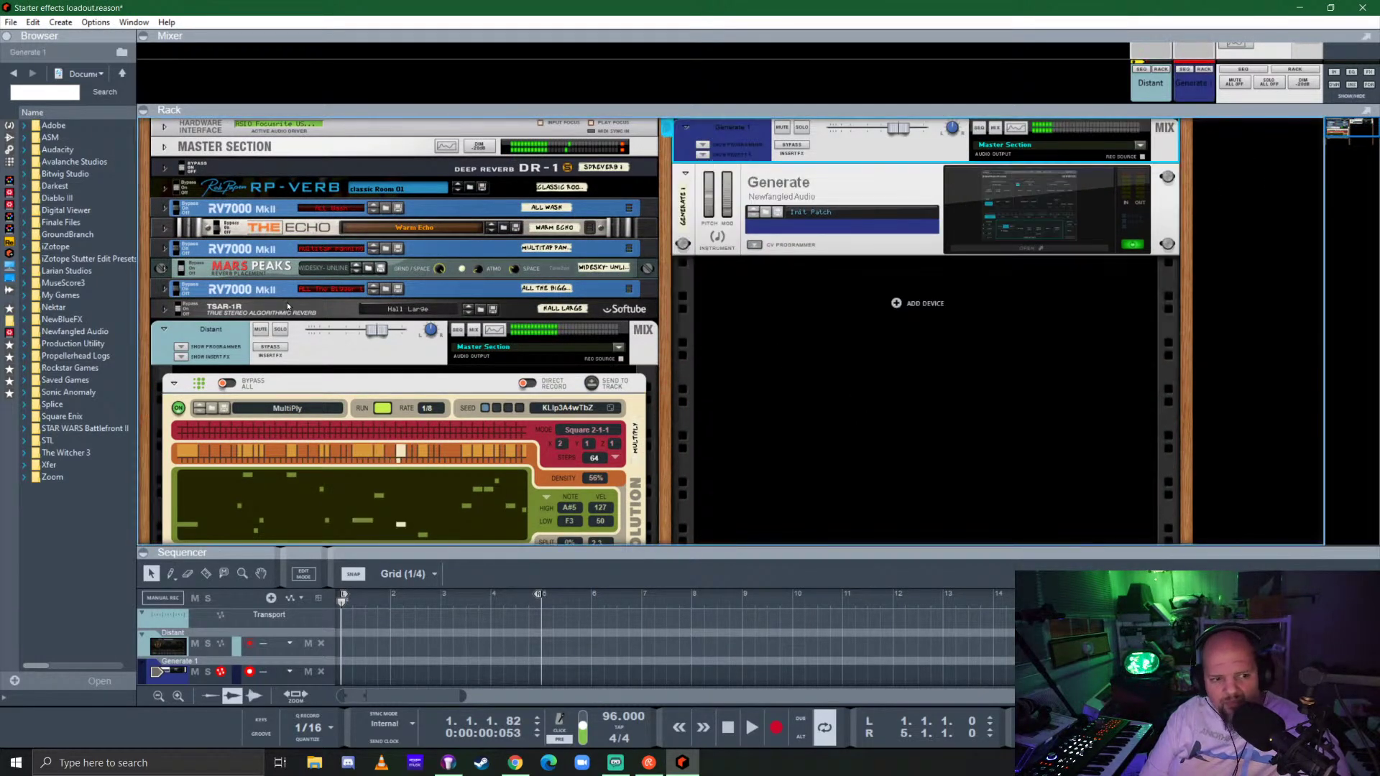
Add an Evolution Sequencer player to Generate and set its rate to 4/4.
left_click(10, 161)
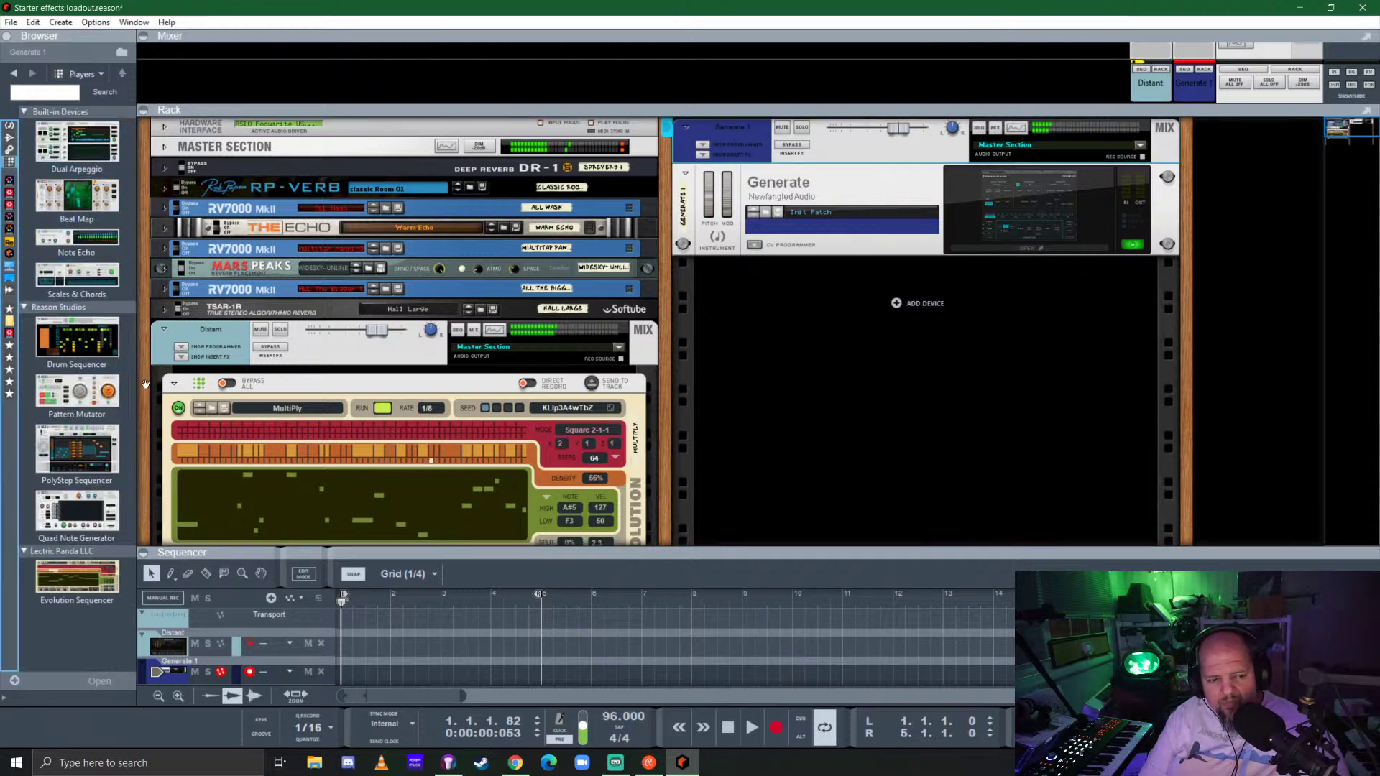
double_click(64, 586)
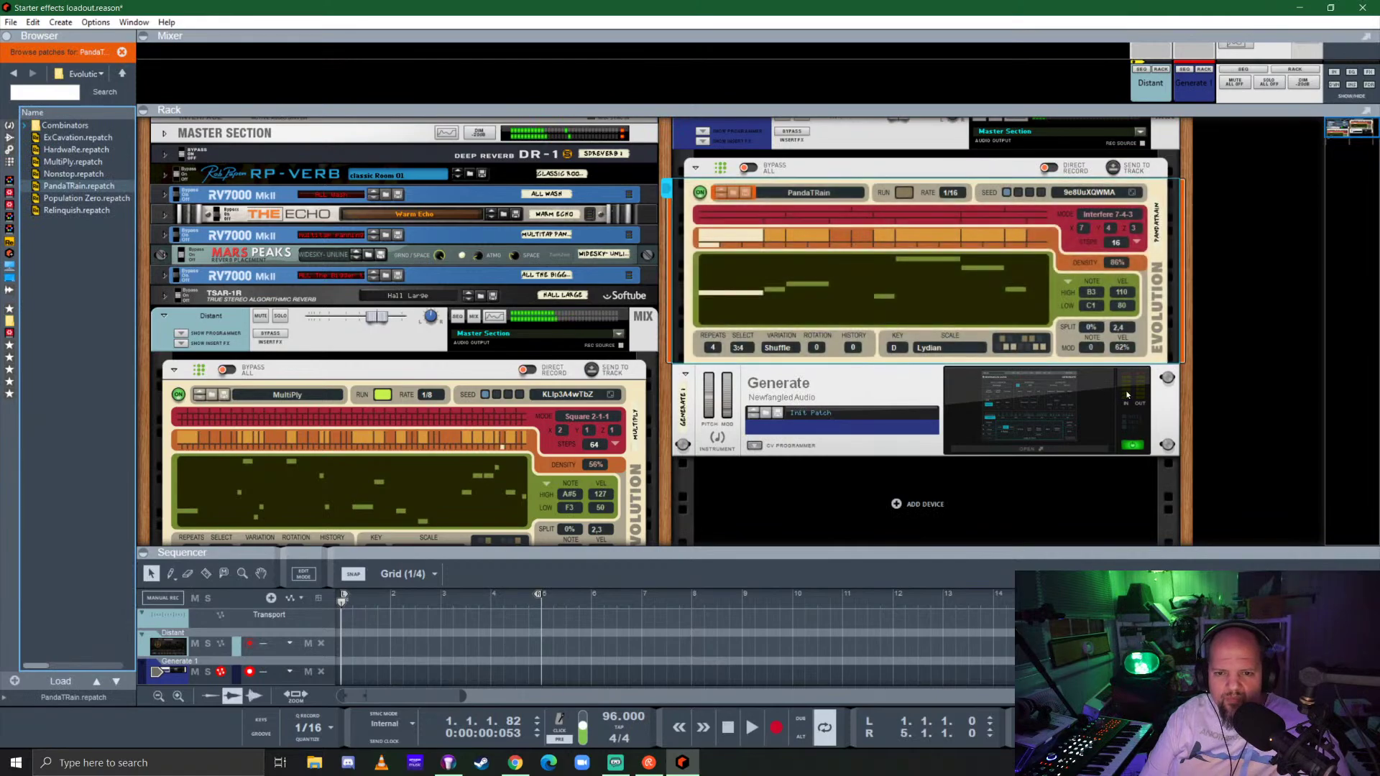
left_click(952, 193)
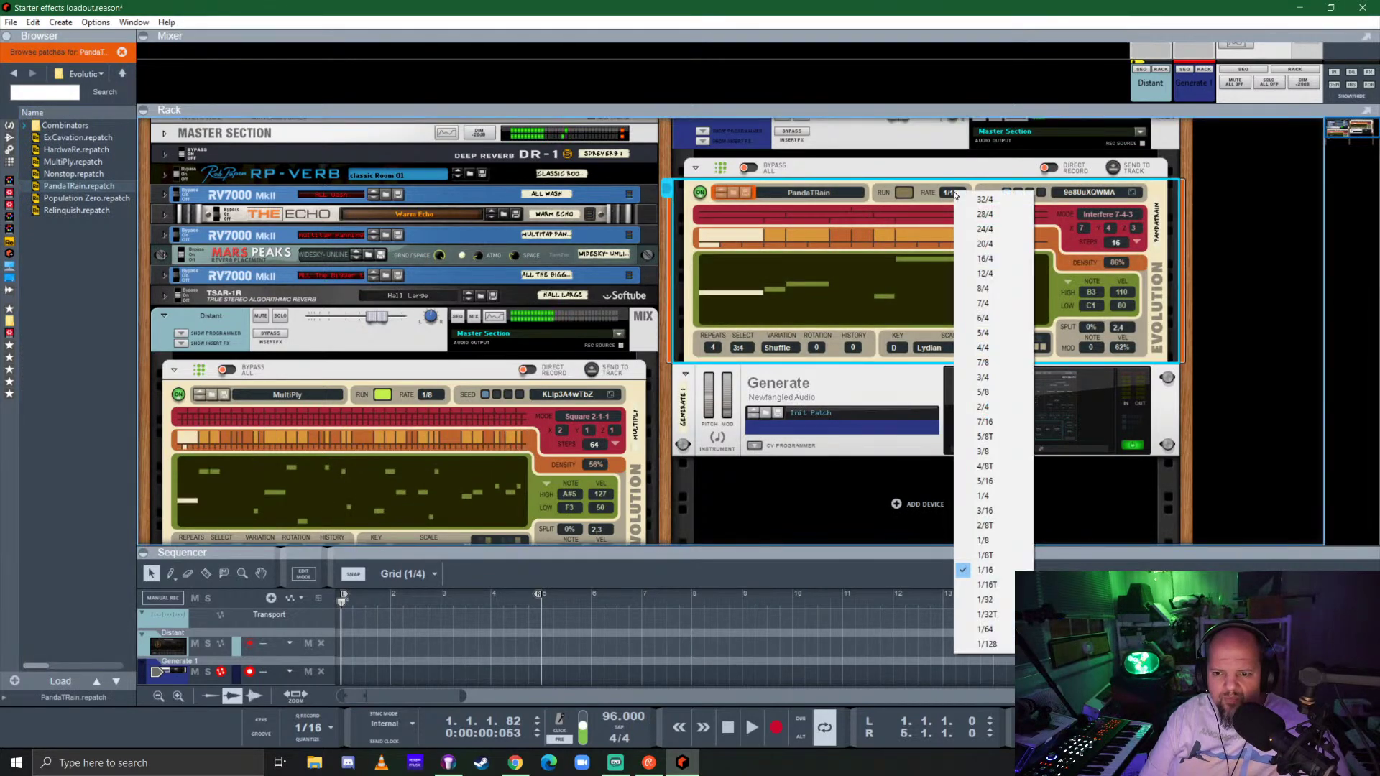
left_click(1001, 349)
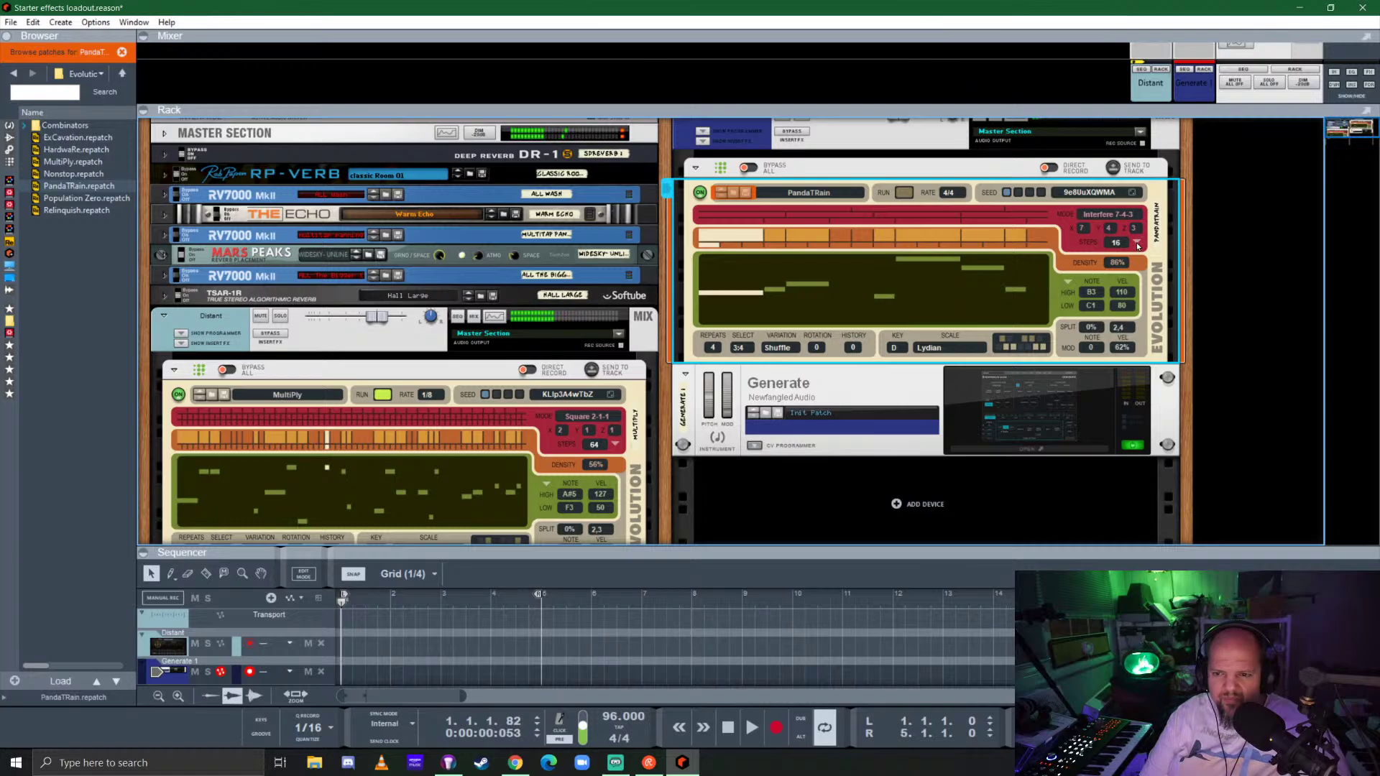
Change the keys in the new Evolution's scale to make a custom scale in D, and start the player running.
left_click(1005, 348)
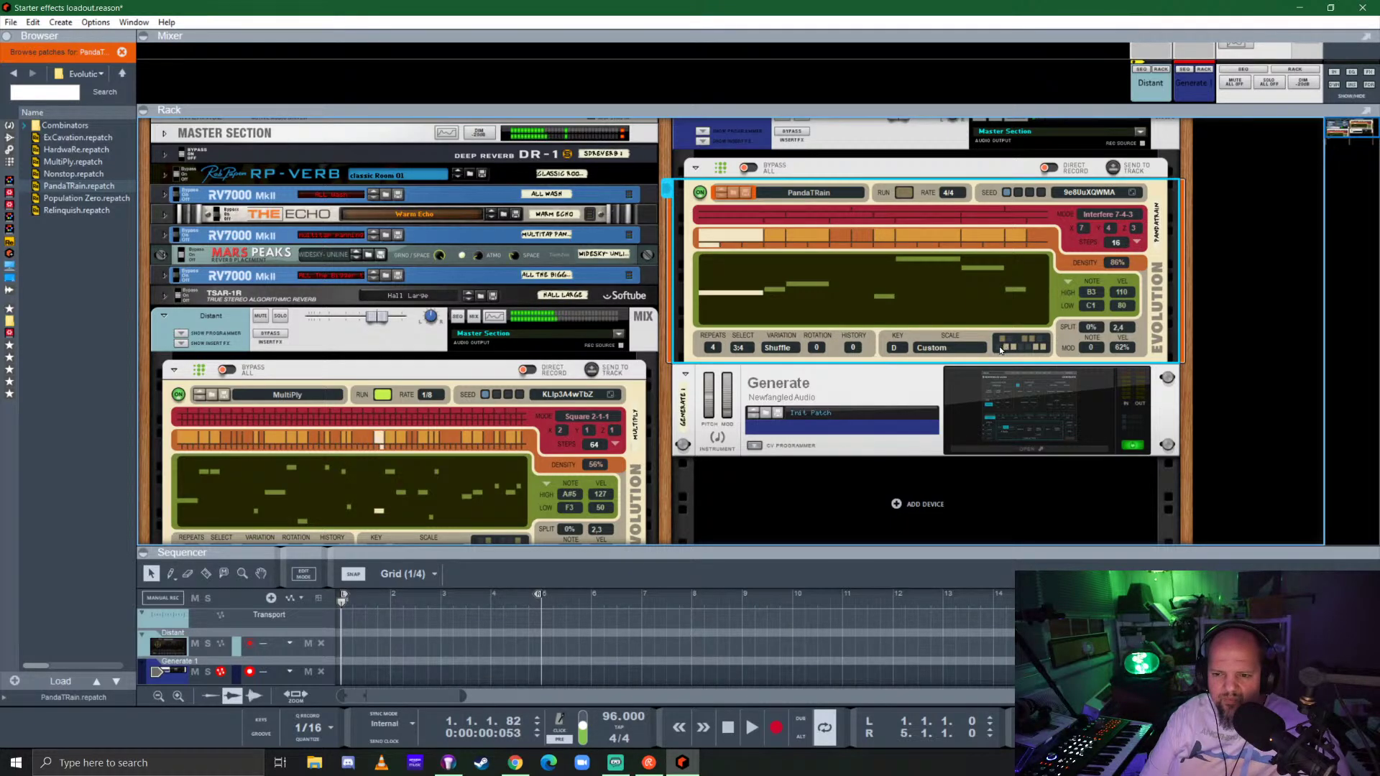
left_click(1040, 339)
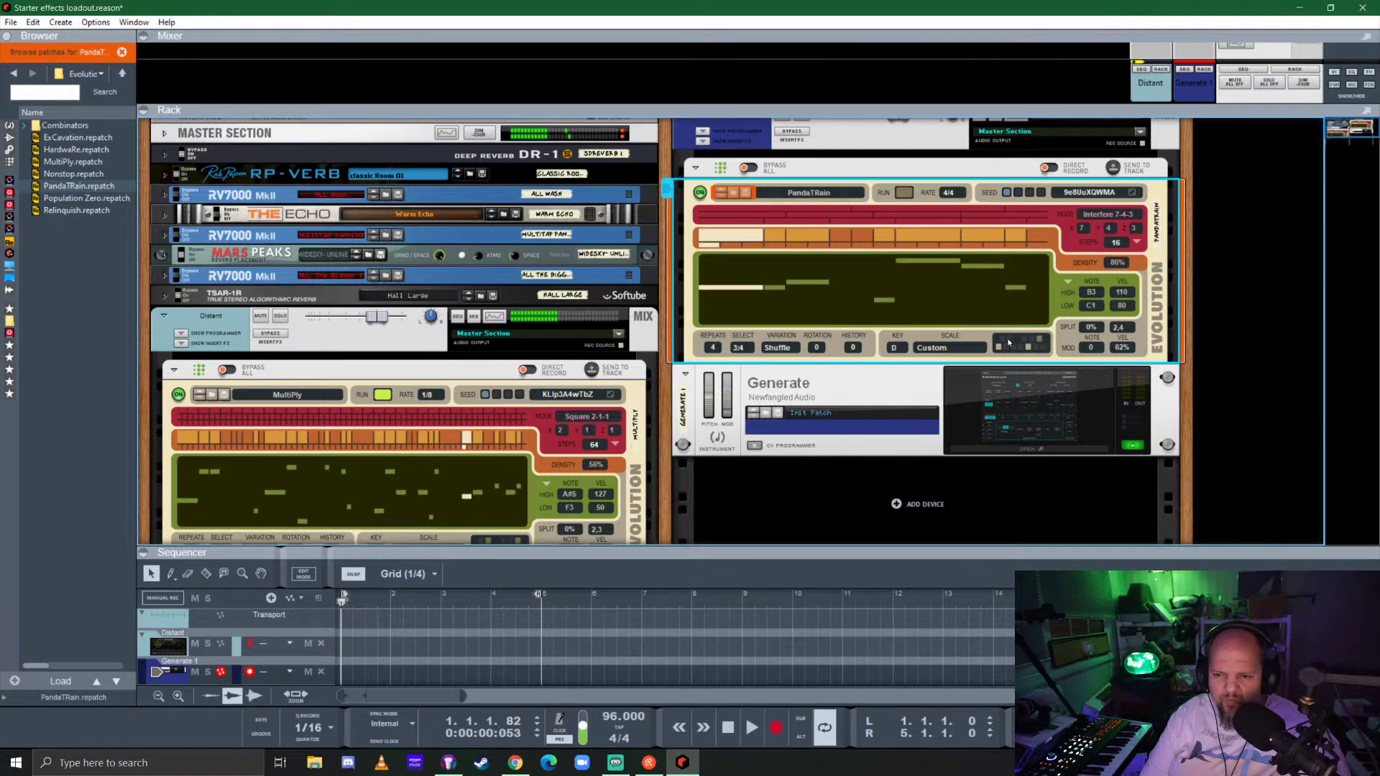
left_click(1008, 342)
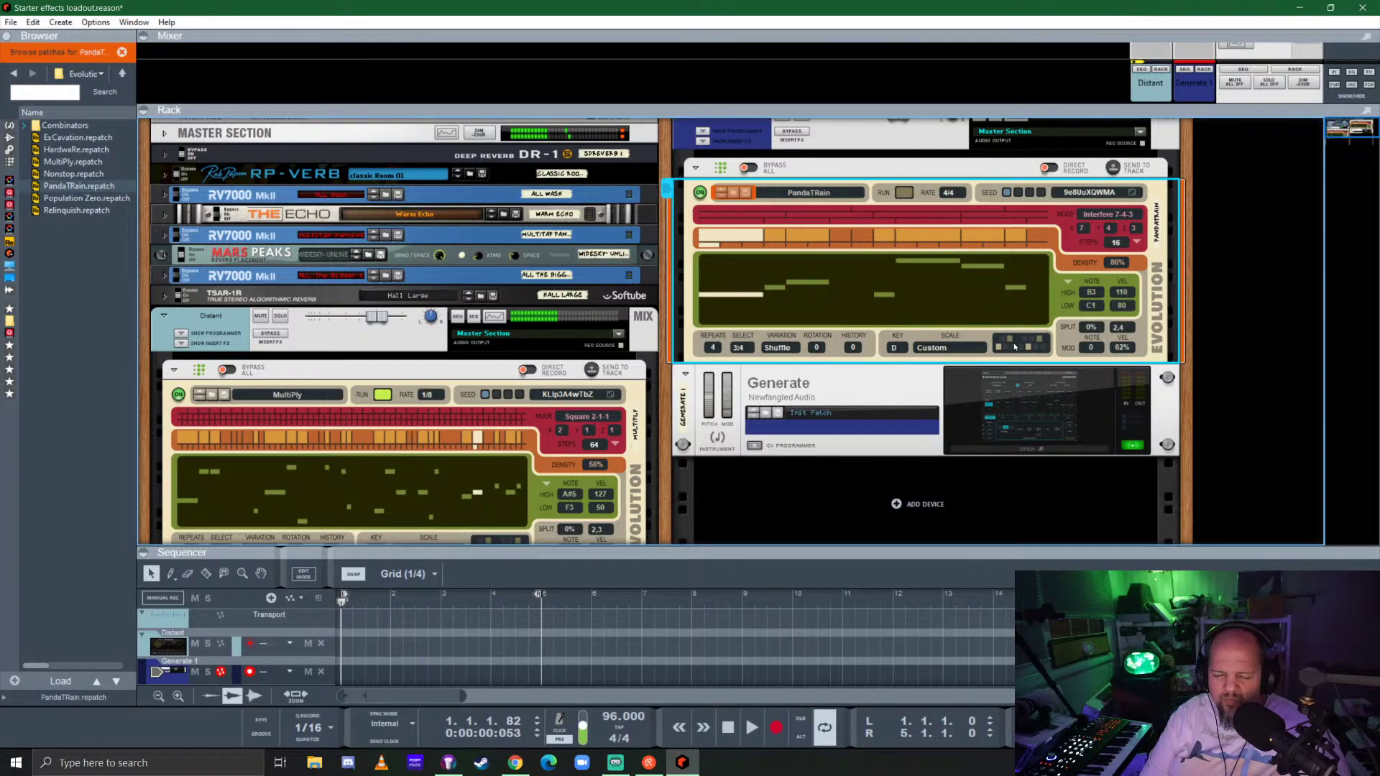
left_click(906, 193)
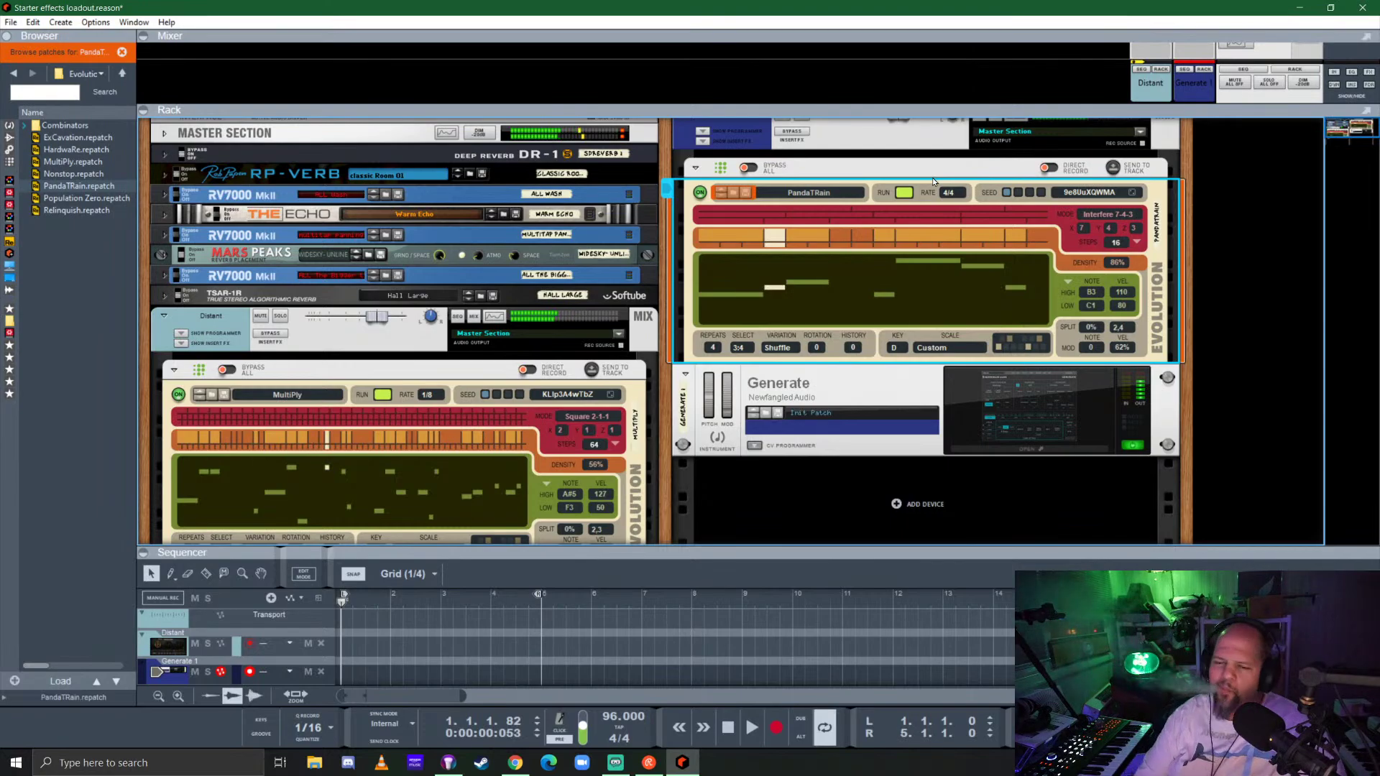
Open Generate's window and enlarge the rack area over the mixer, placing the window below the new Evolution's controls.
left_click(1093, 440)
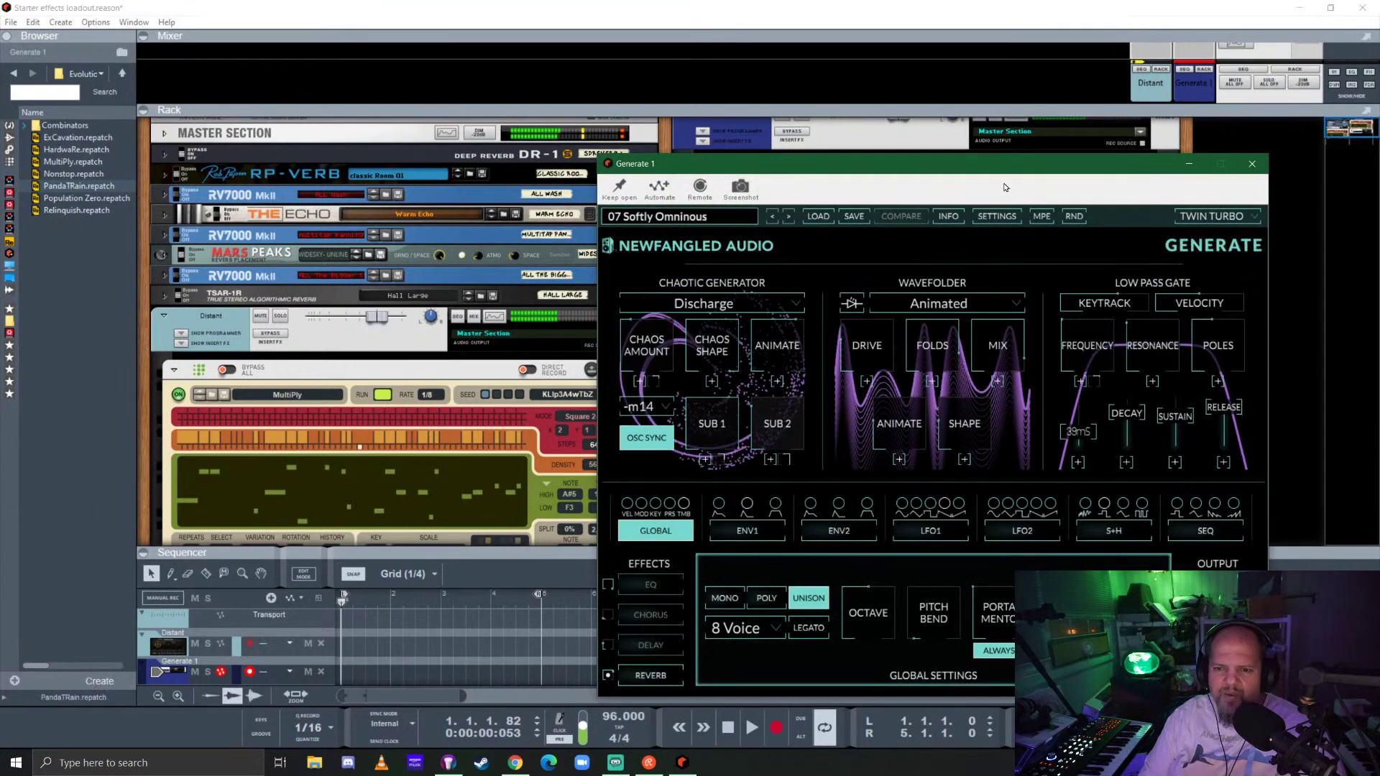
left_click_drag(947, 167, 962, 275)
left_click_drag(966, 113, 967, 53)
scroll(929, 135, "down", 2)
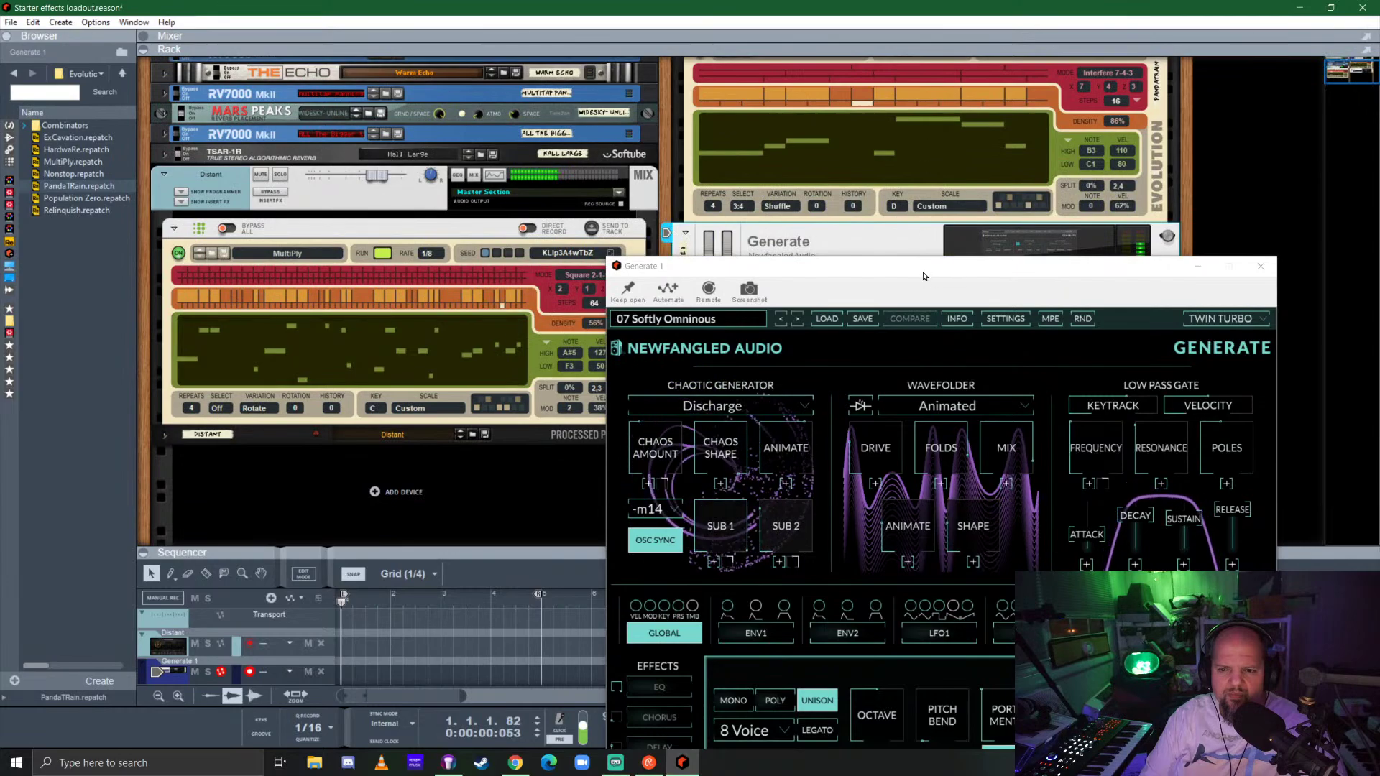
left_click_drag(924, 269, 971, 240)
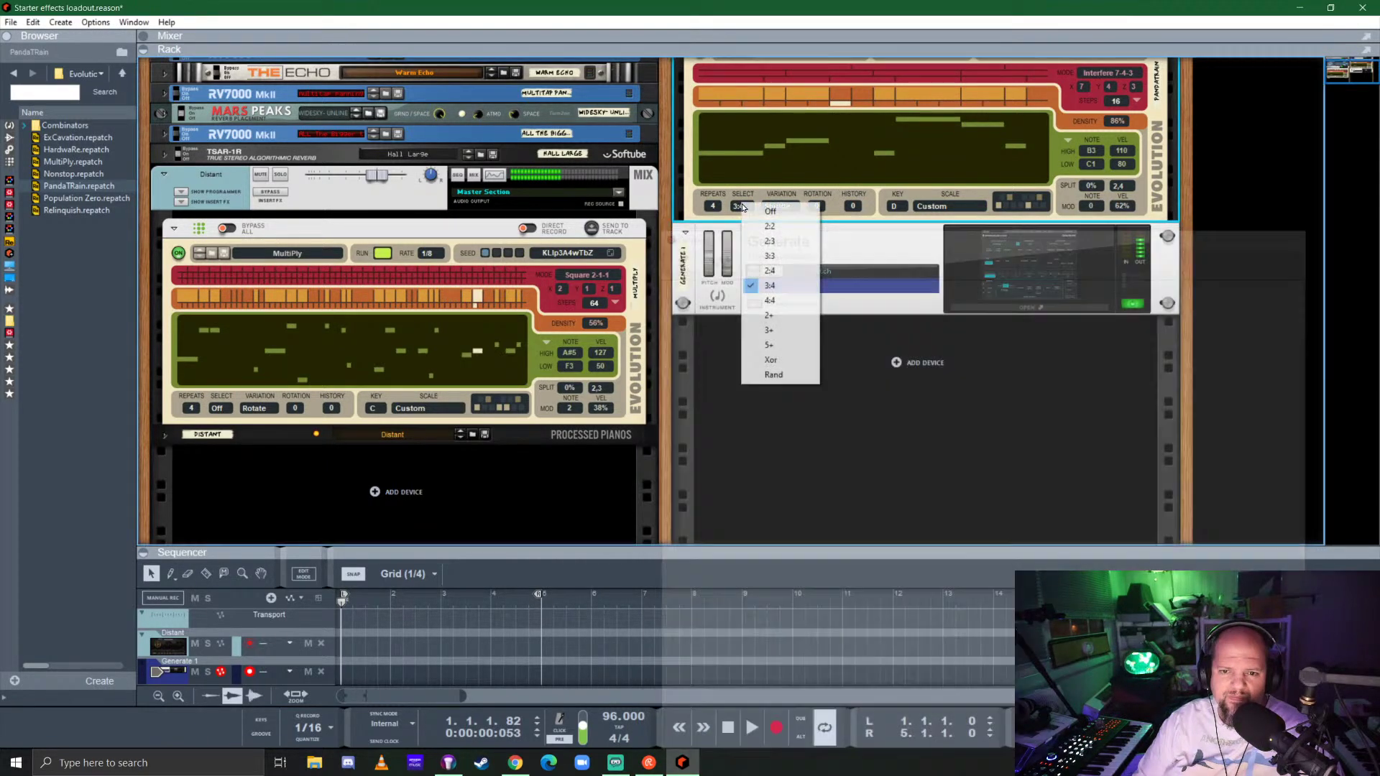
Set the new Evolution's Select option to Off and its steps to 64, reopening Generate's window.
left_click(739, 206)
left_click(775, 213)
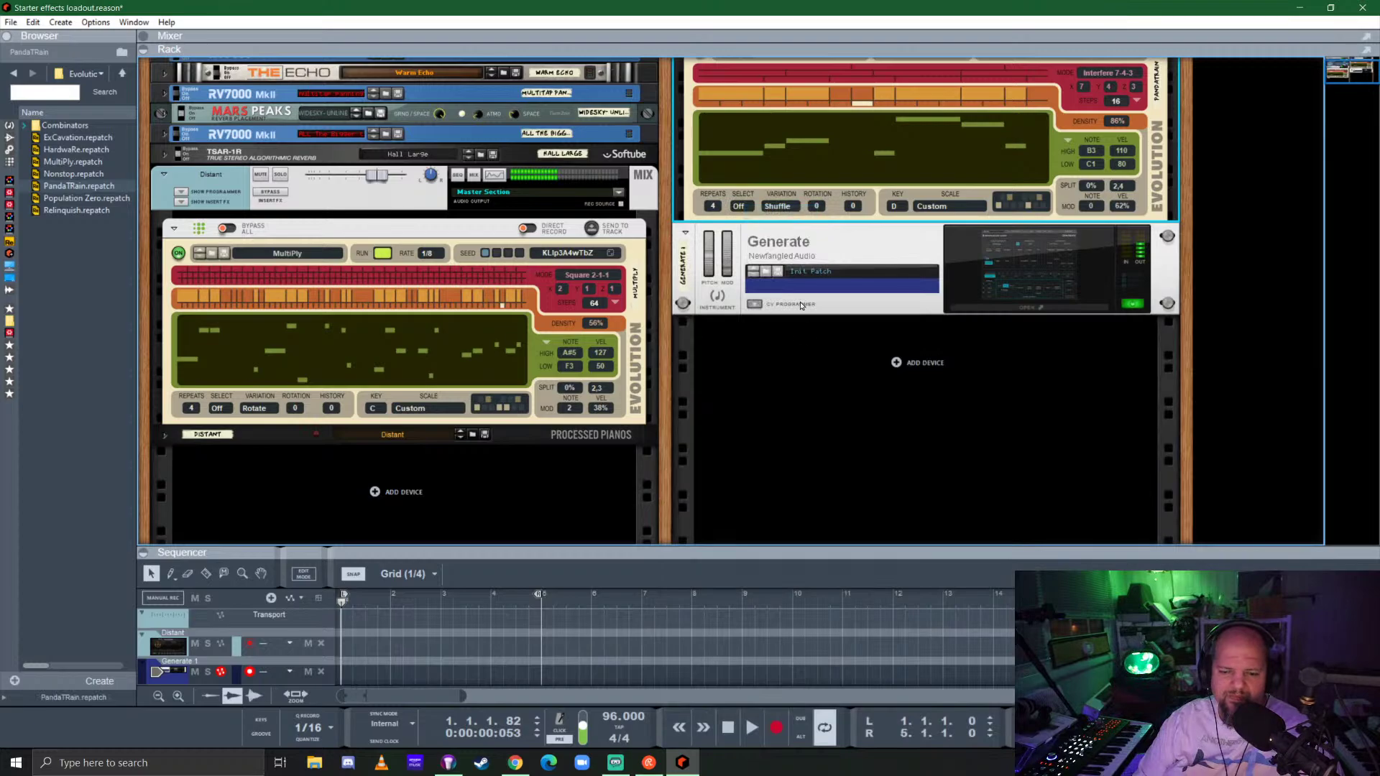
left_click(988, 304)
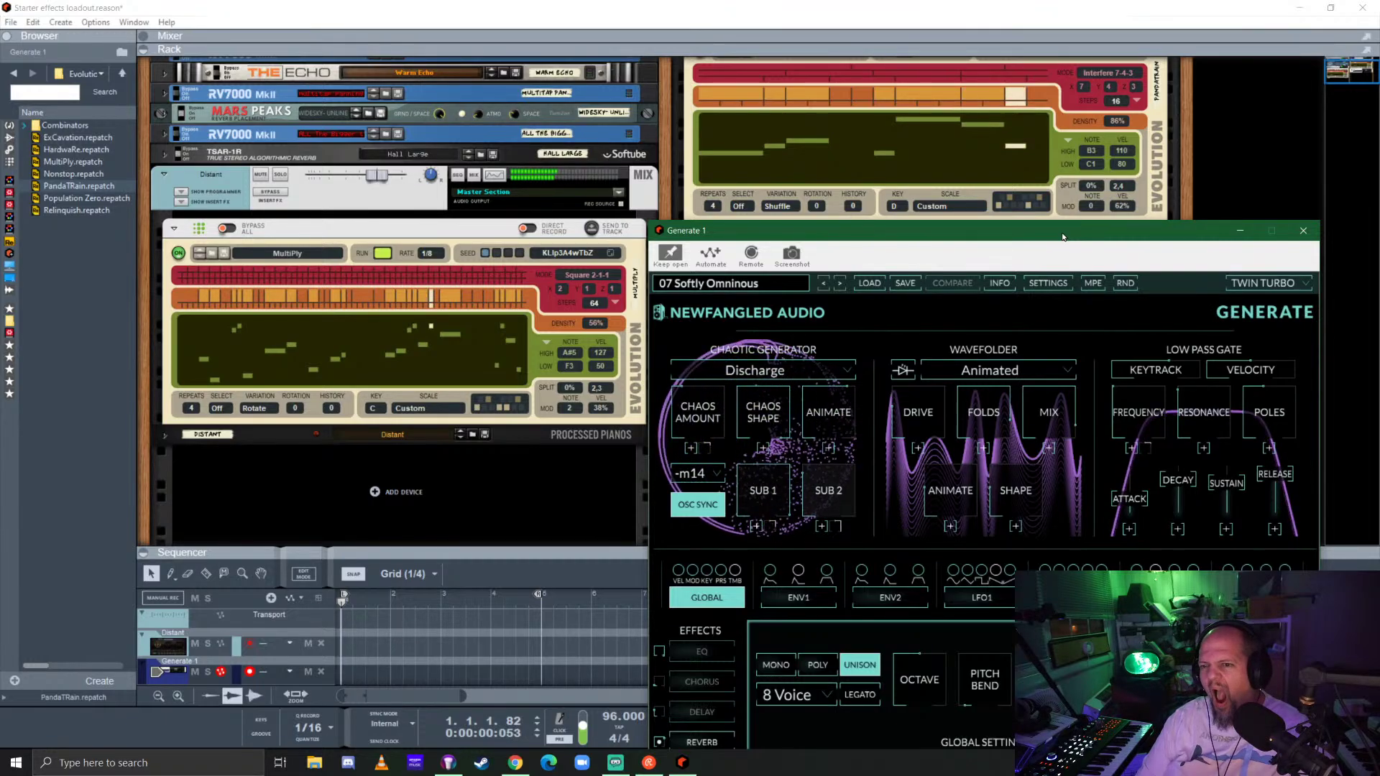
left_click(1135, 102)
left_click(1179, 180)
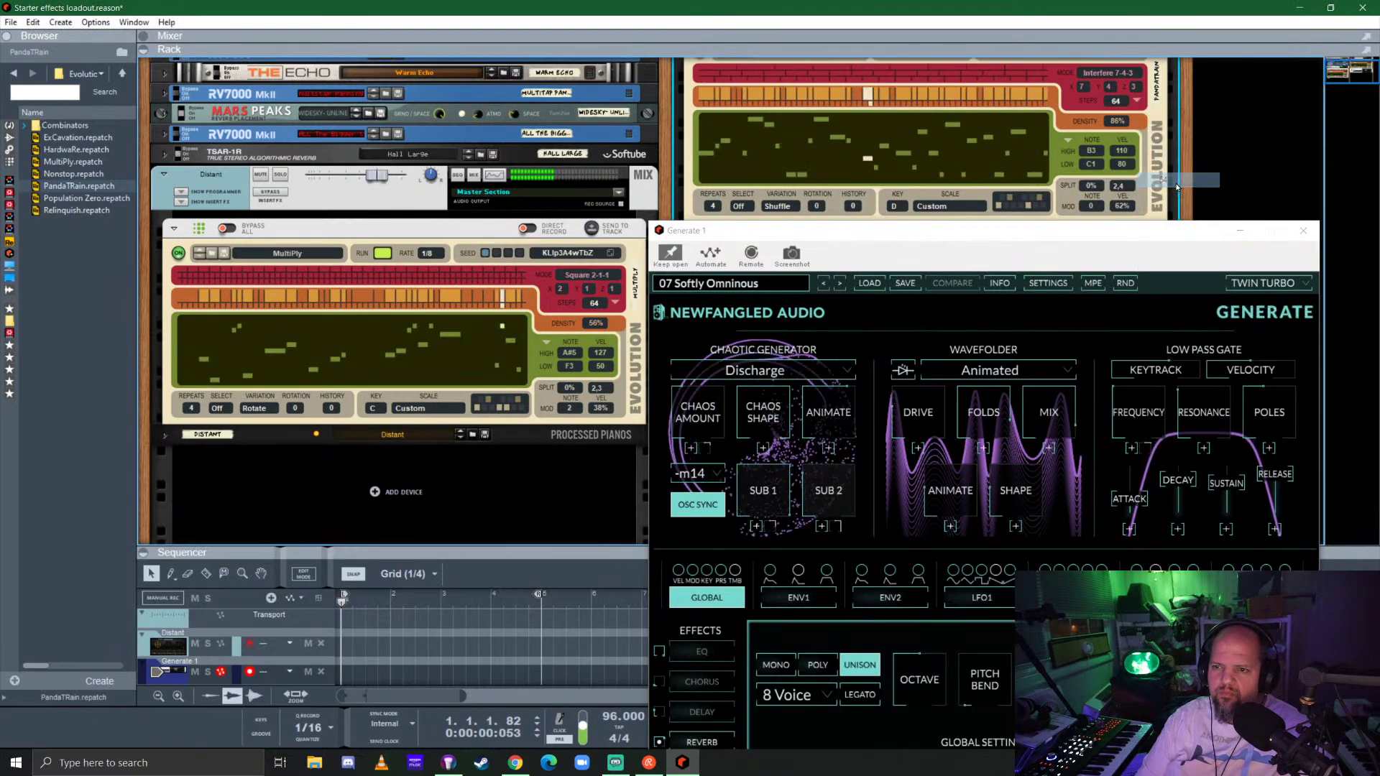
left_click(1137, 101)
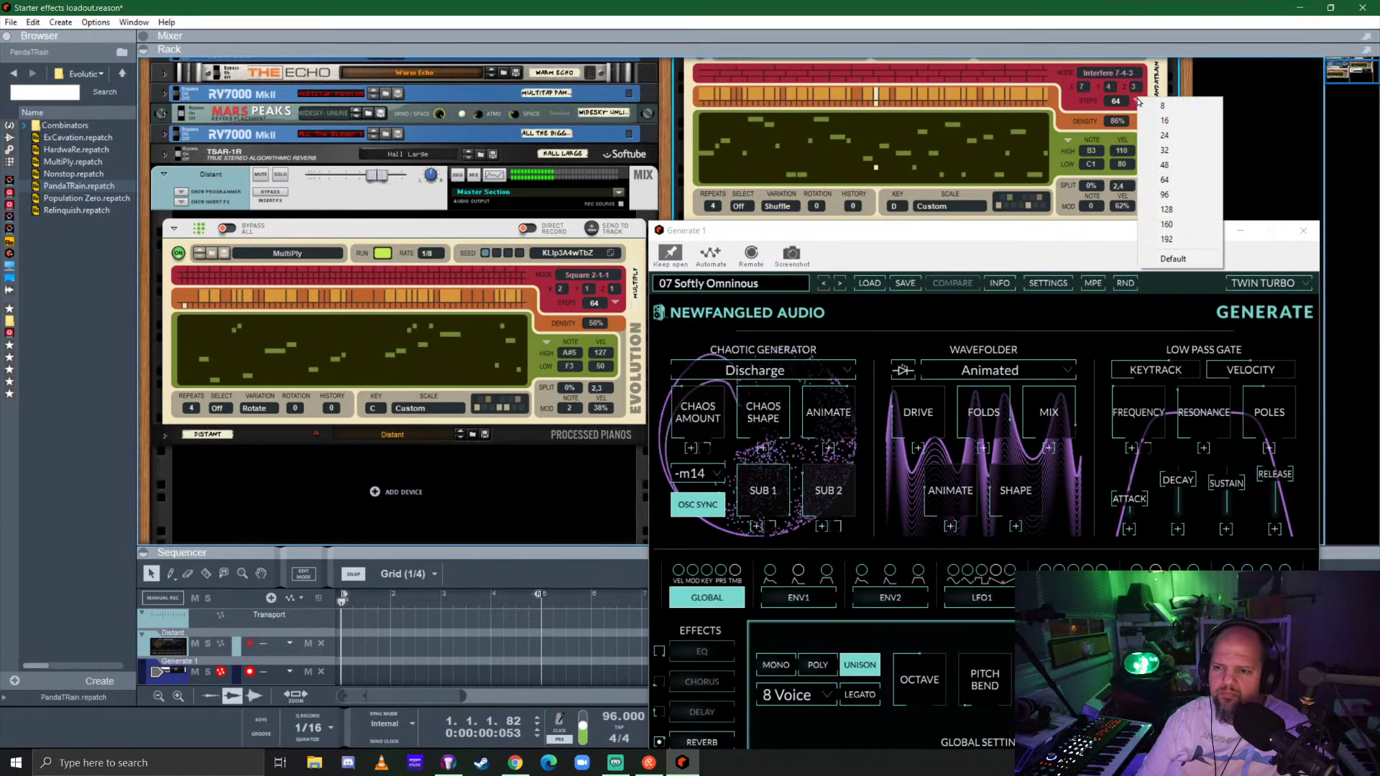
left_click(1164, 88)
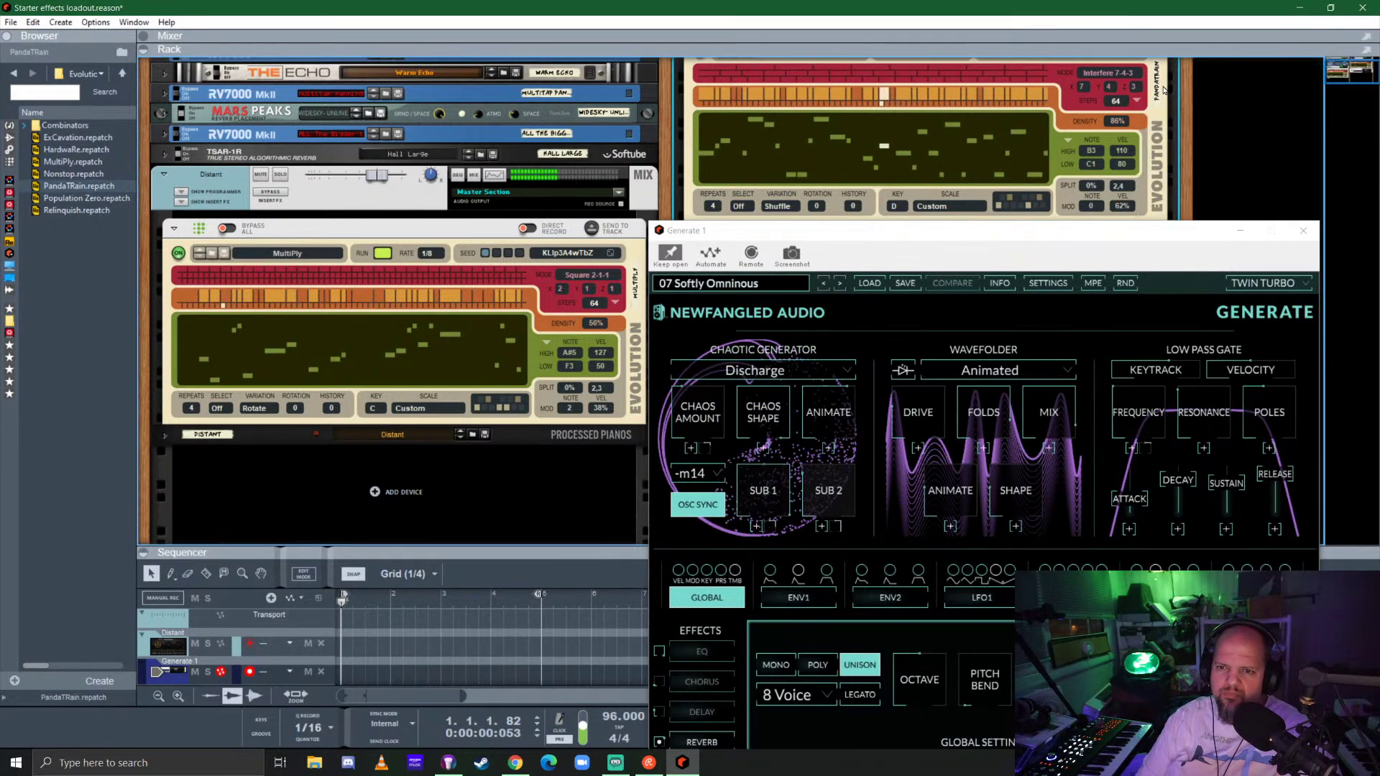
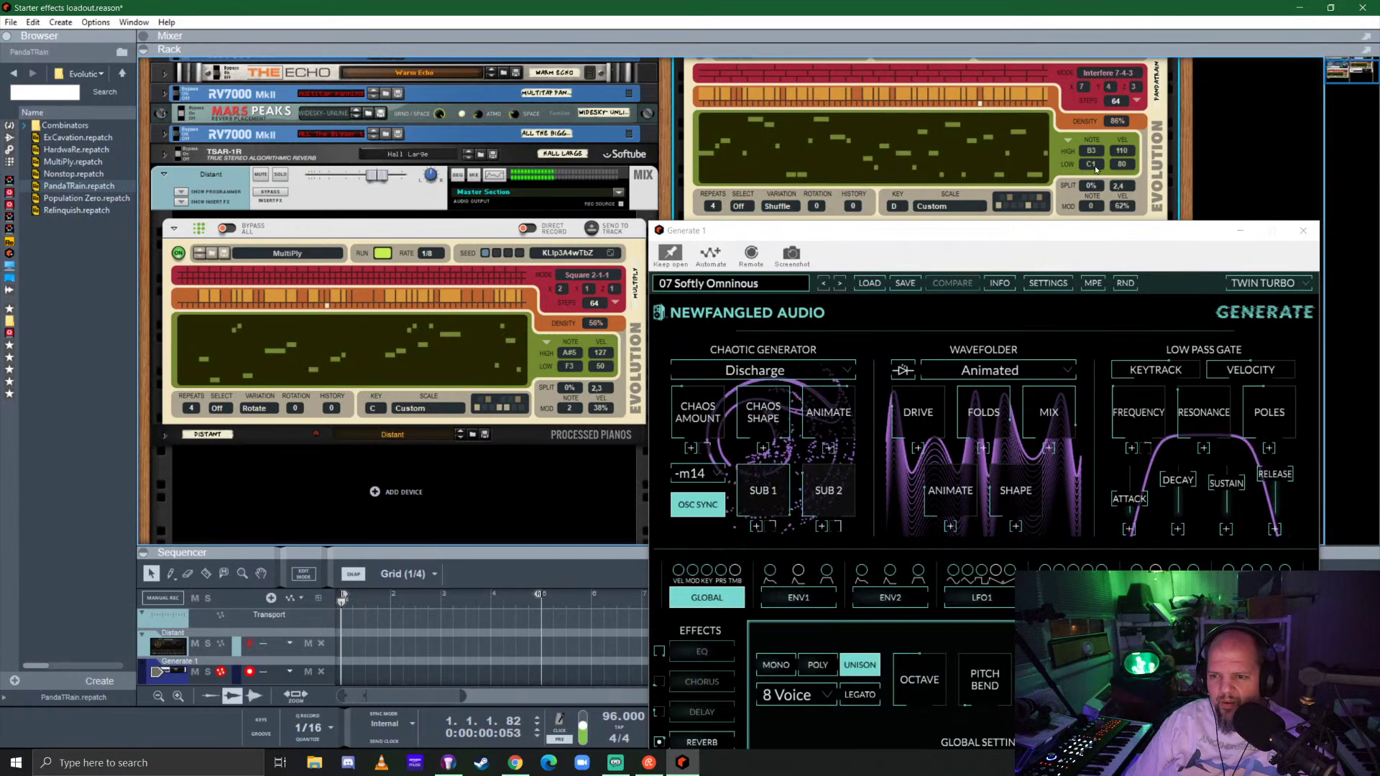
Set the new Evolution's note range to a high of C5 and a low of E2, and reposition Generate's window.
scroll(1098, 164, "up", 3)
left_click_drag(1098, 164, 1102, 130)
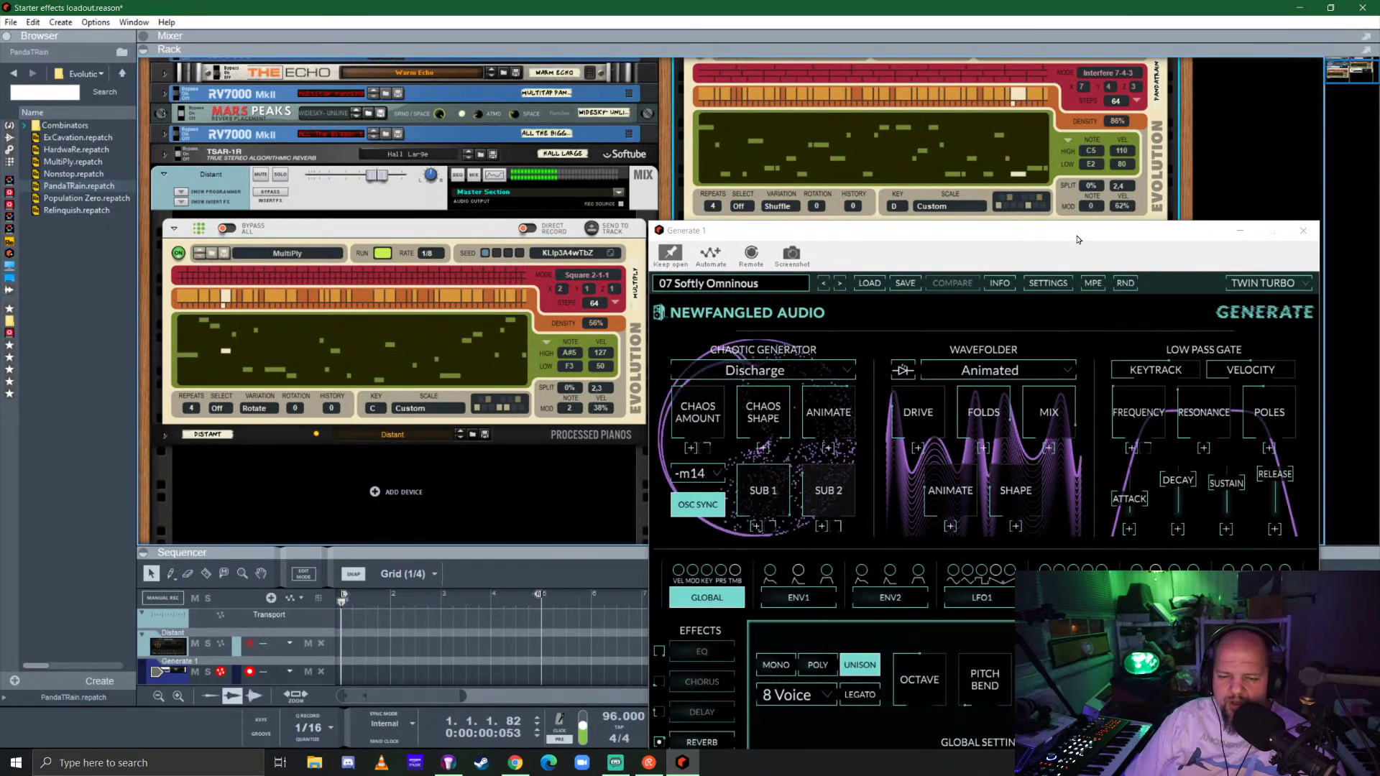
left_click_drag(1077, 237, 1063, 217)
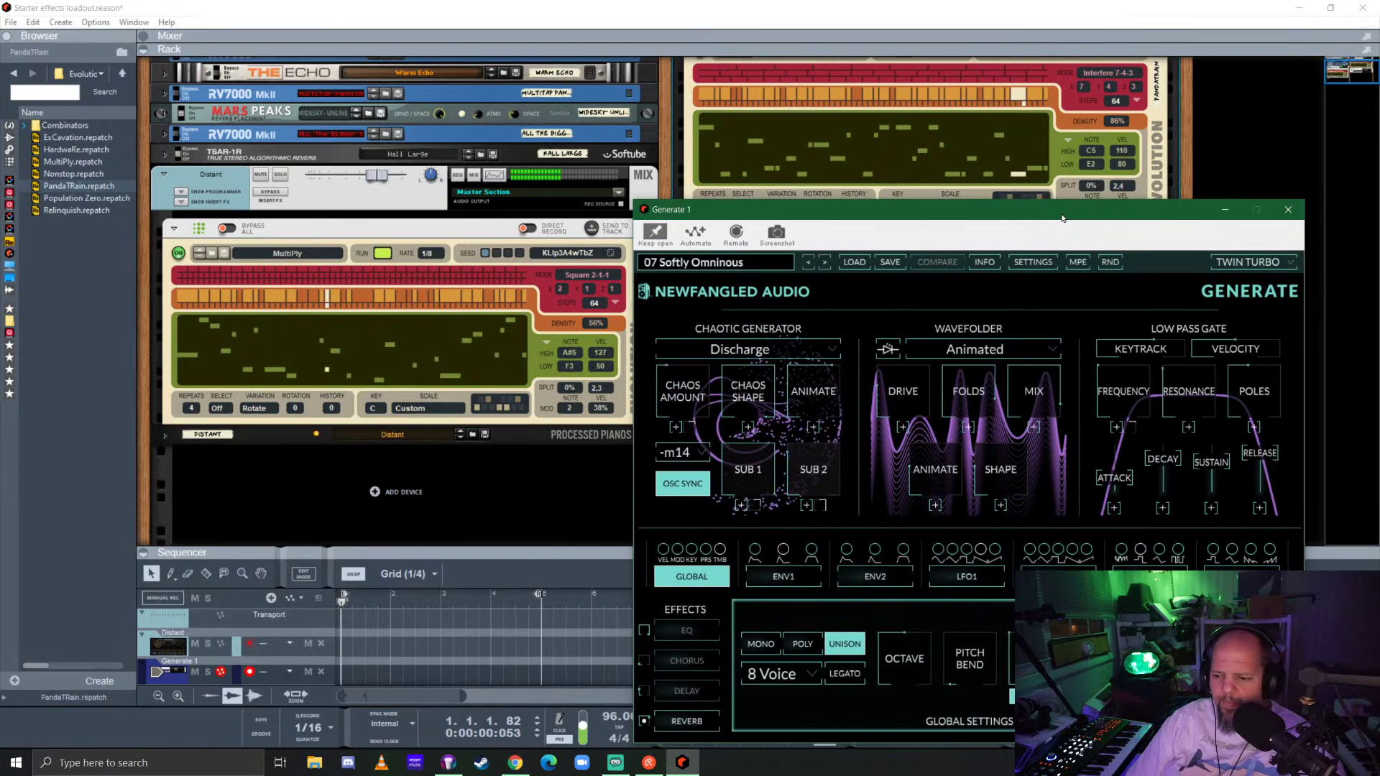
Examine the computer's CPU load on Task Manager's performance page, and close Task Manager.
right_click(1018, 762)
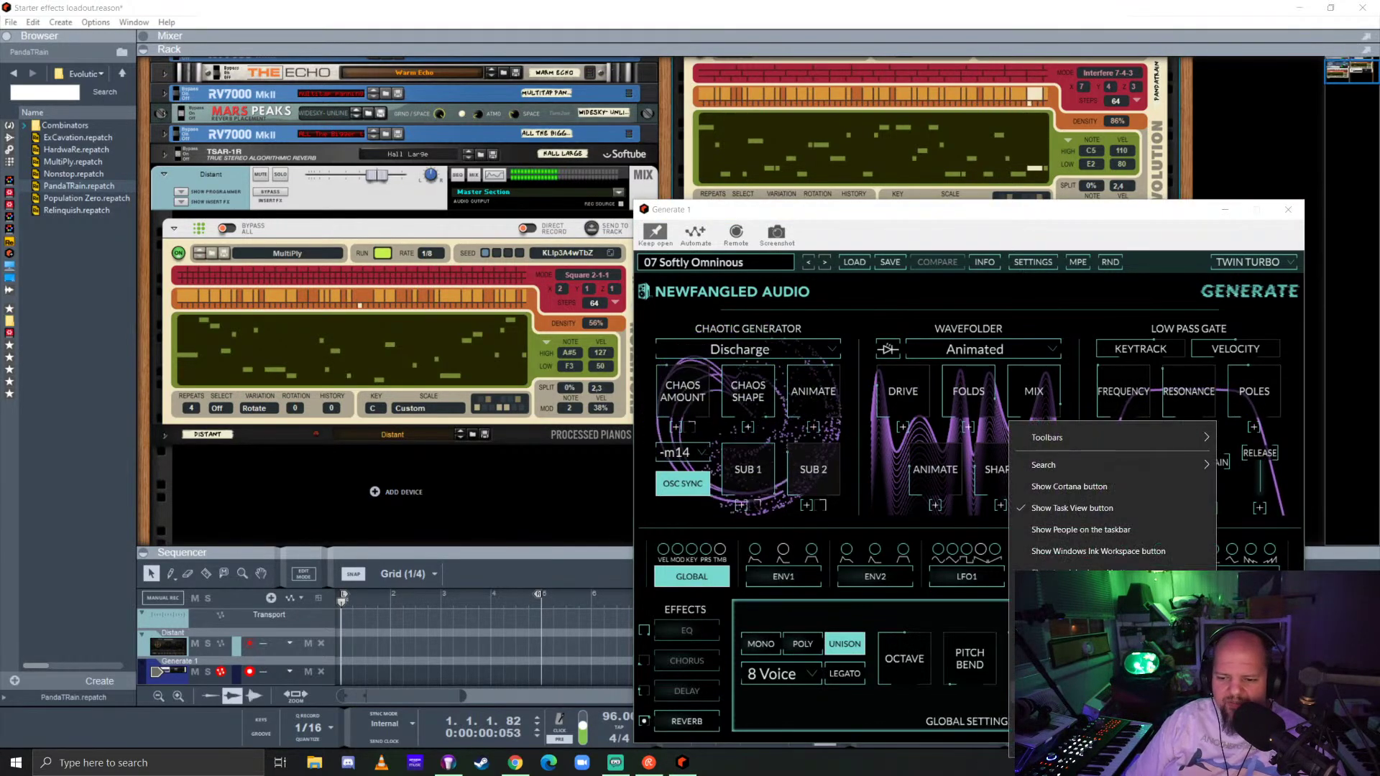
left_click(1057, 690)
left_click(907, 303)
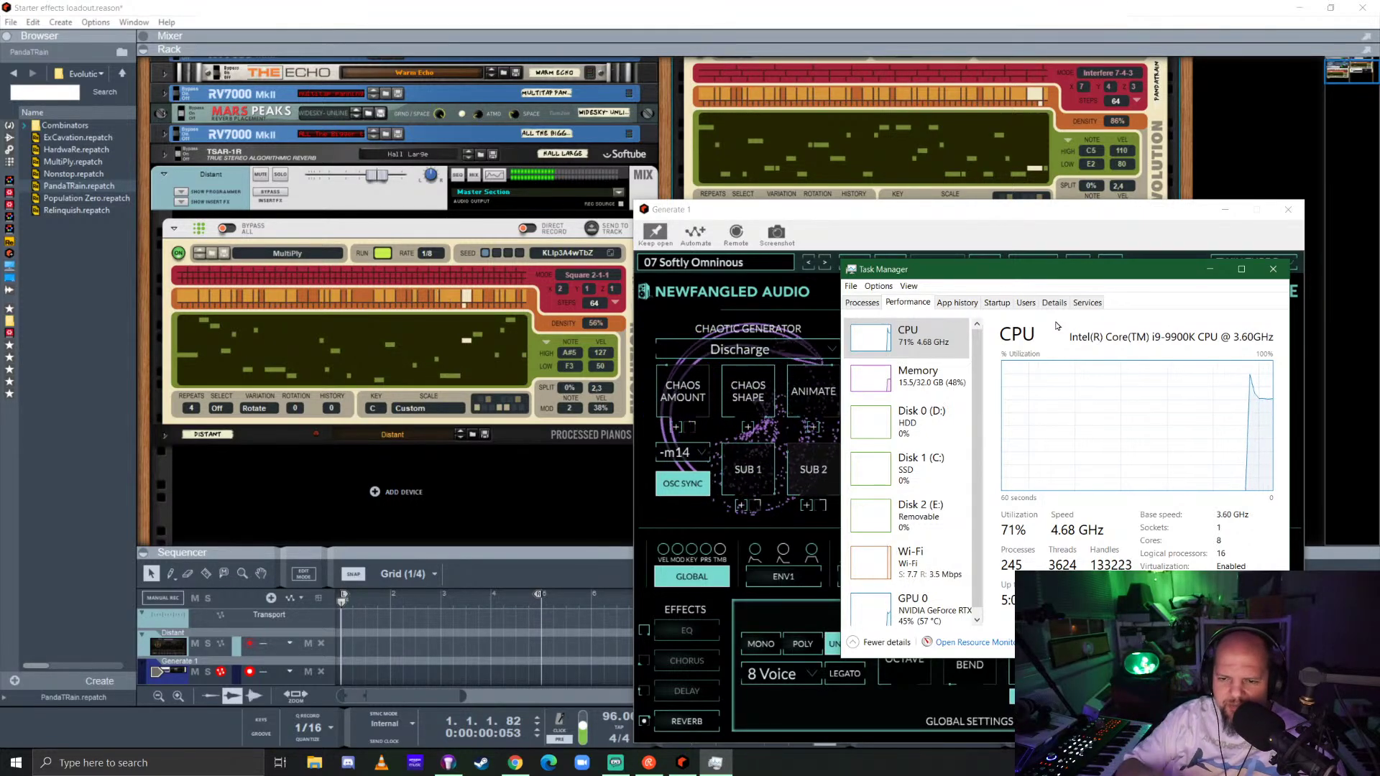
left_click(1274, 270)
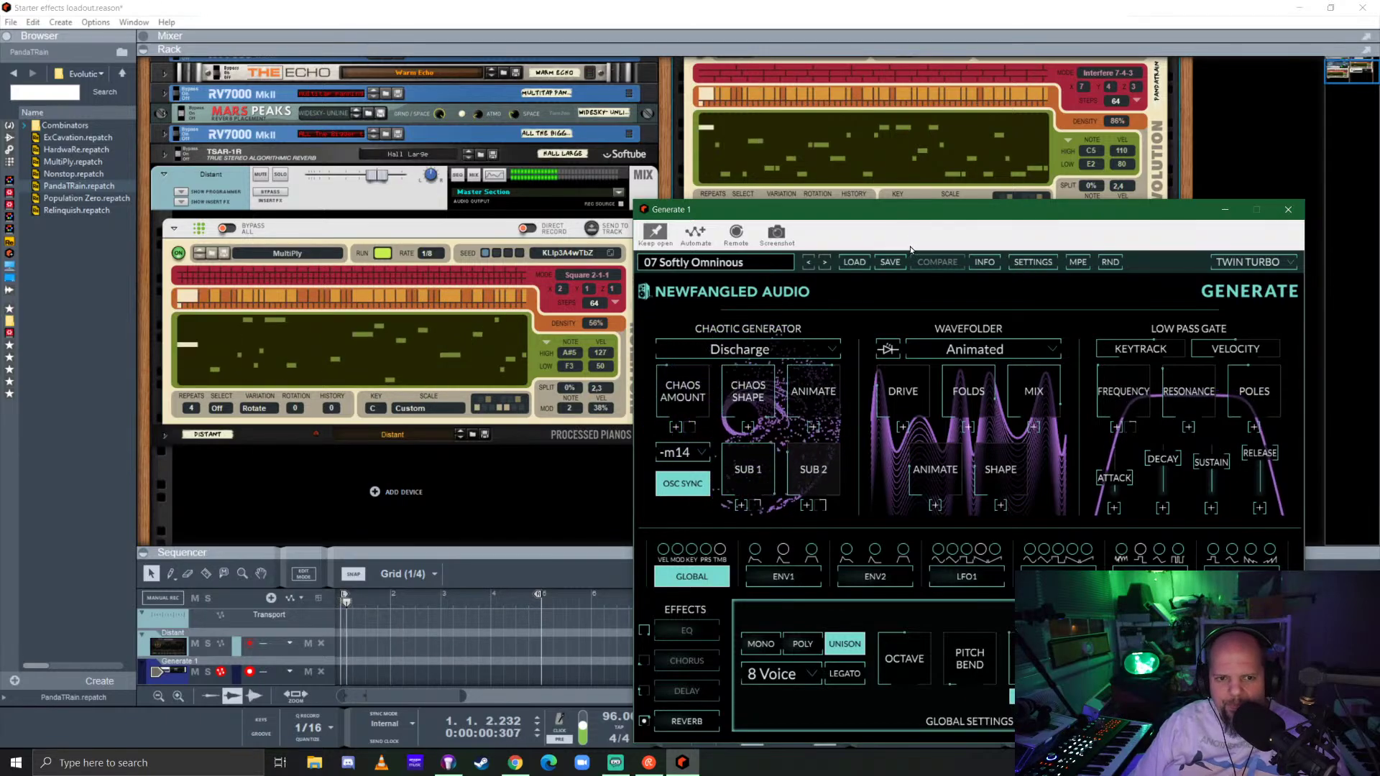
Close the Starter effects loadout project and exit Reason.
scroll(879, 149, "up", 2)
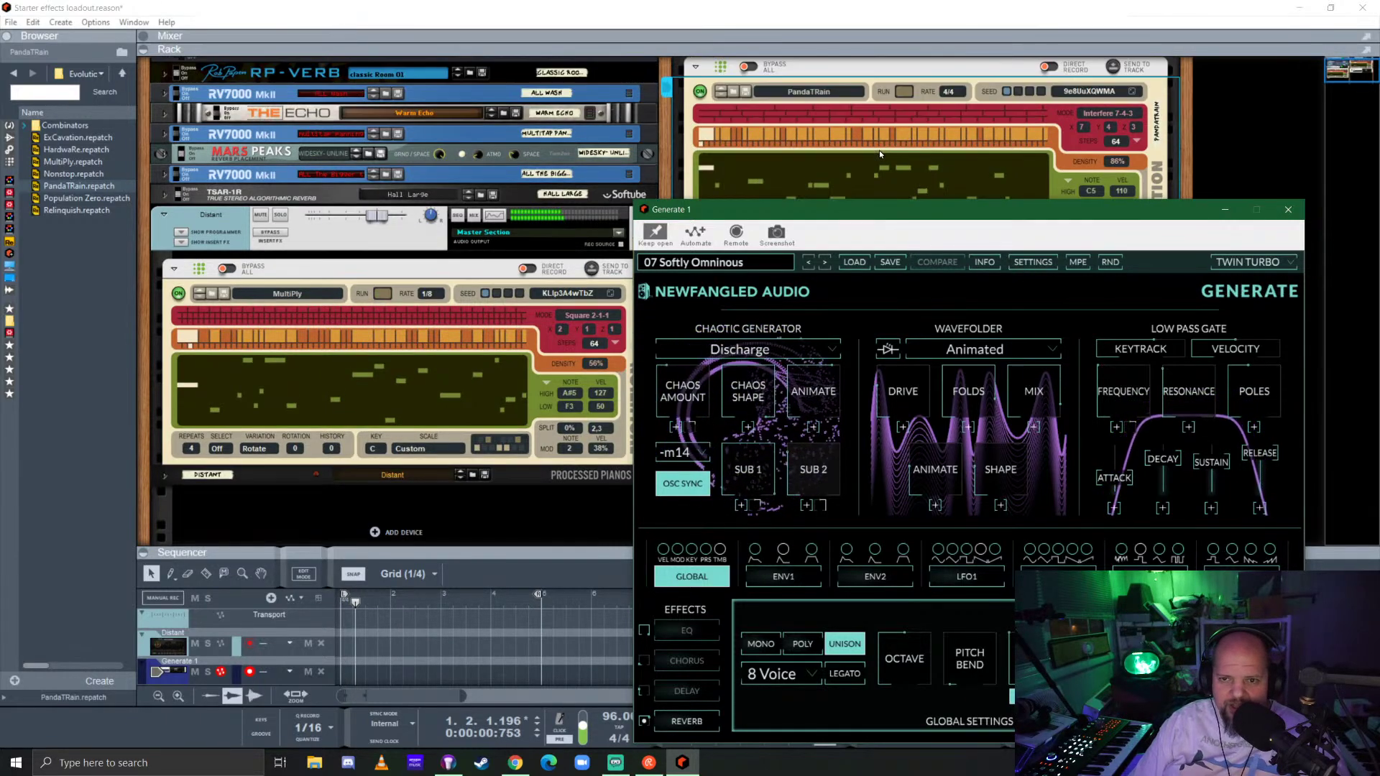
scroll(878, 150, "down", 2)
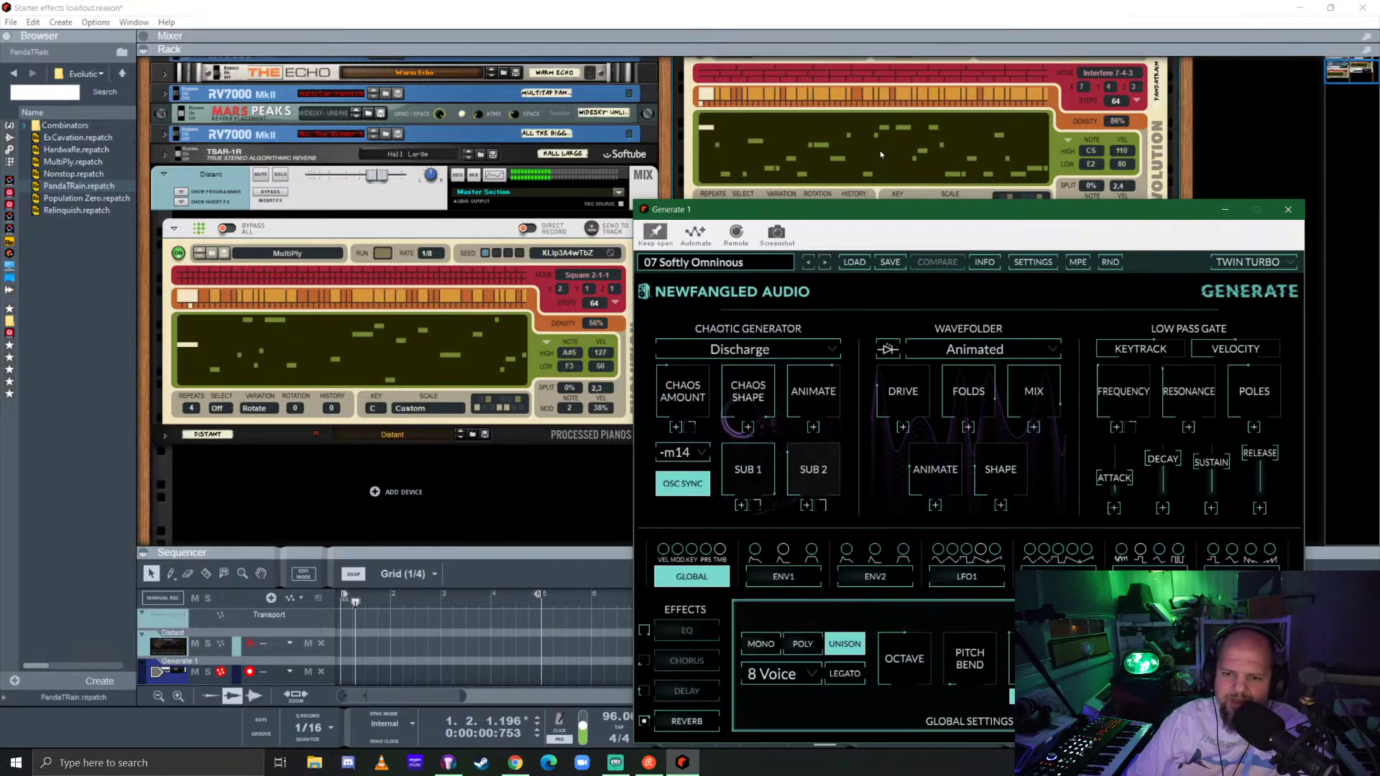
left_click(1362, 7)
left_click(689, 396)
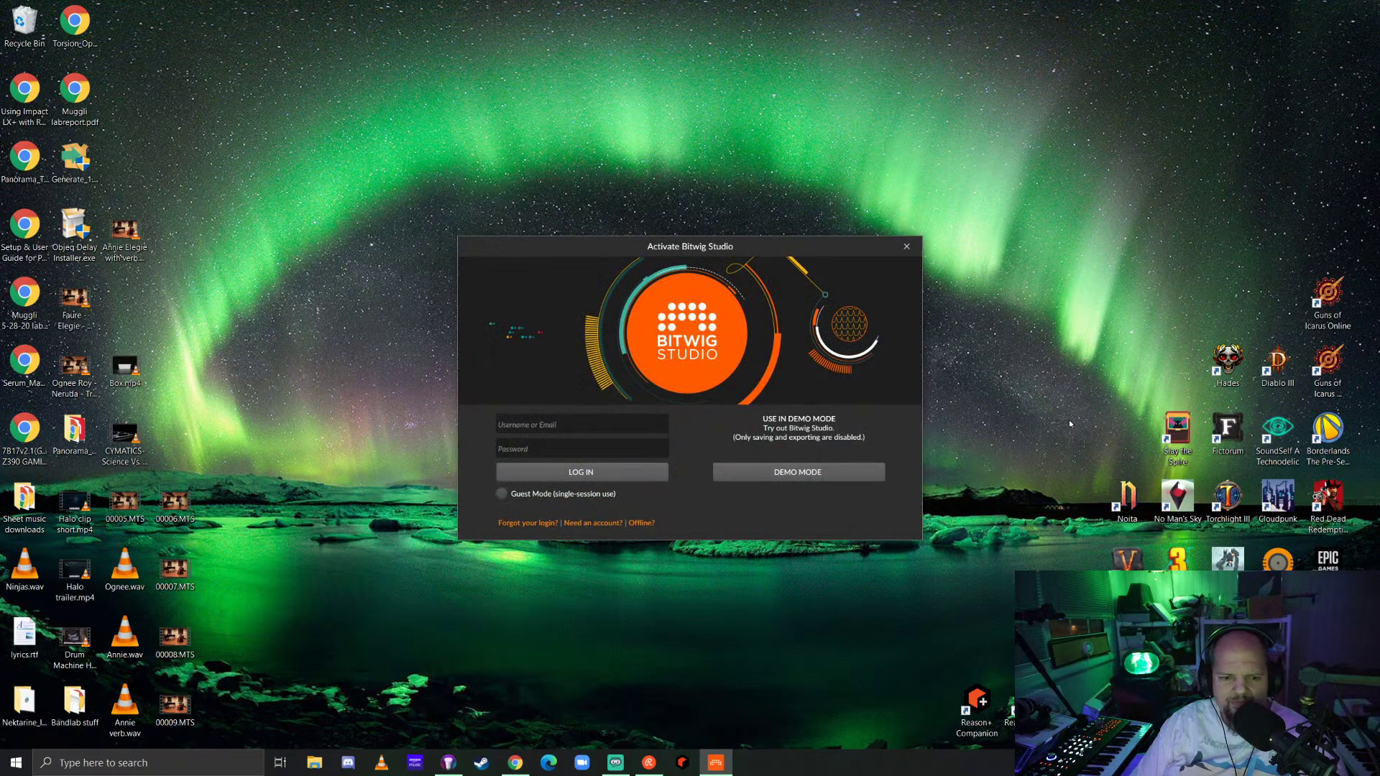
Start Bitwig Studio in demo mode and agree to open the project as a demo.
left_click(798, 472)
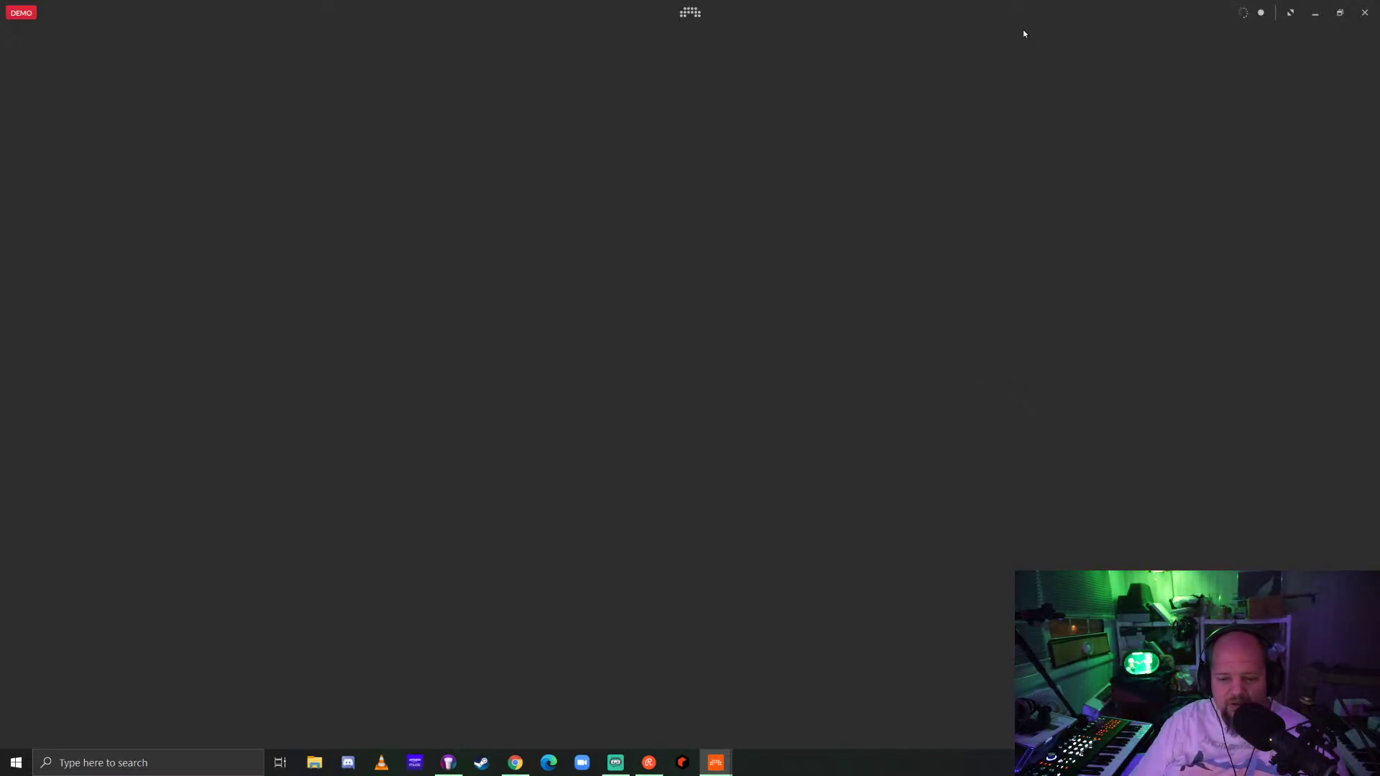
mouse_move(716, 763)
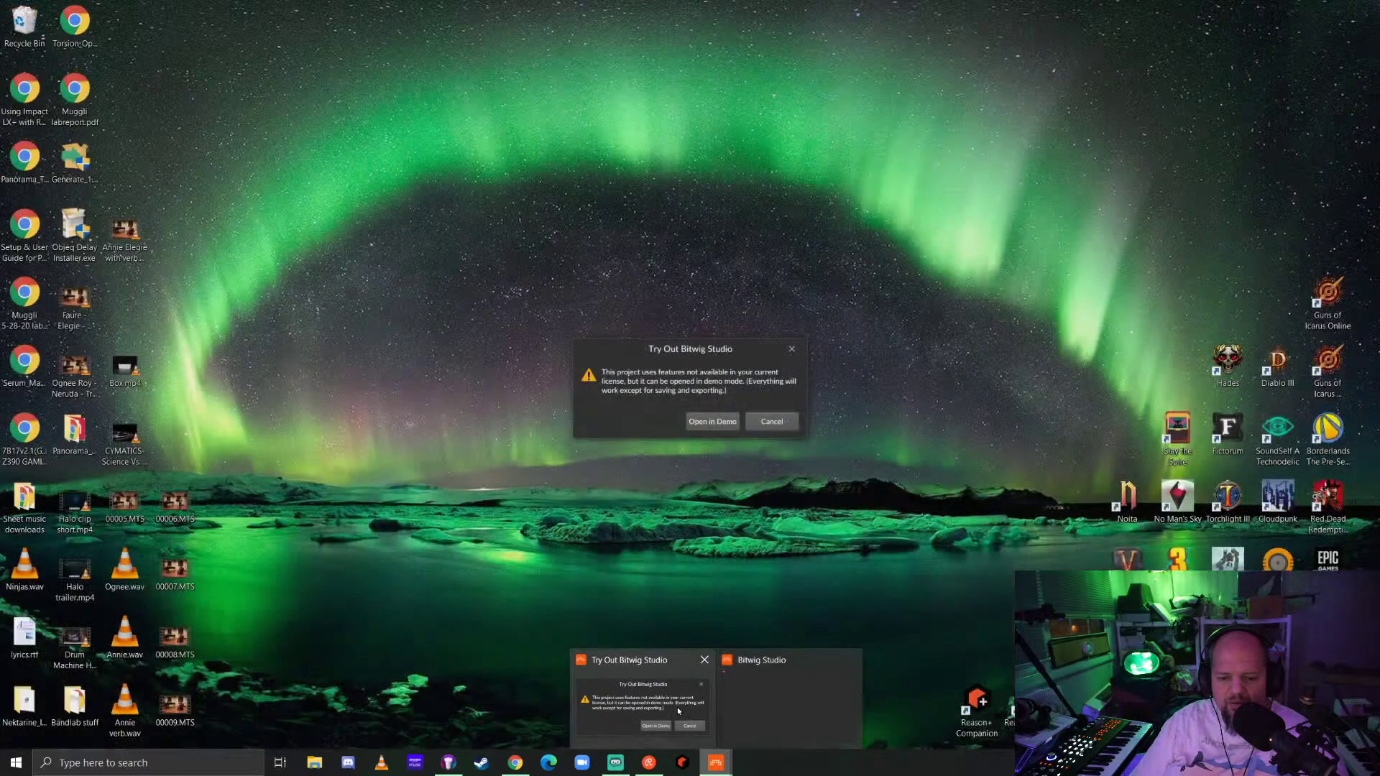
left_click(677, 709)
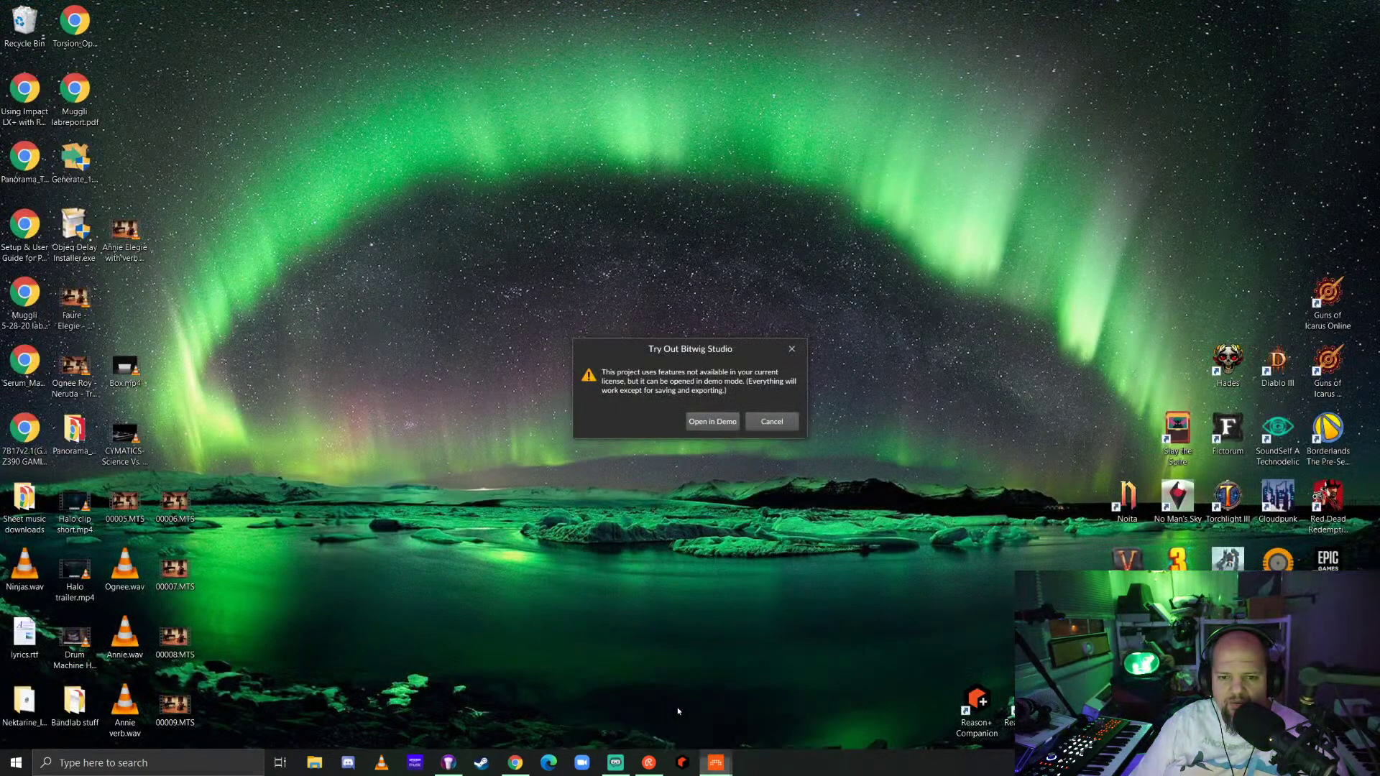
left_click(719, 422)
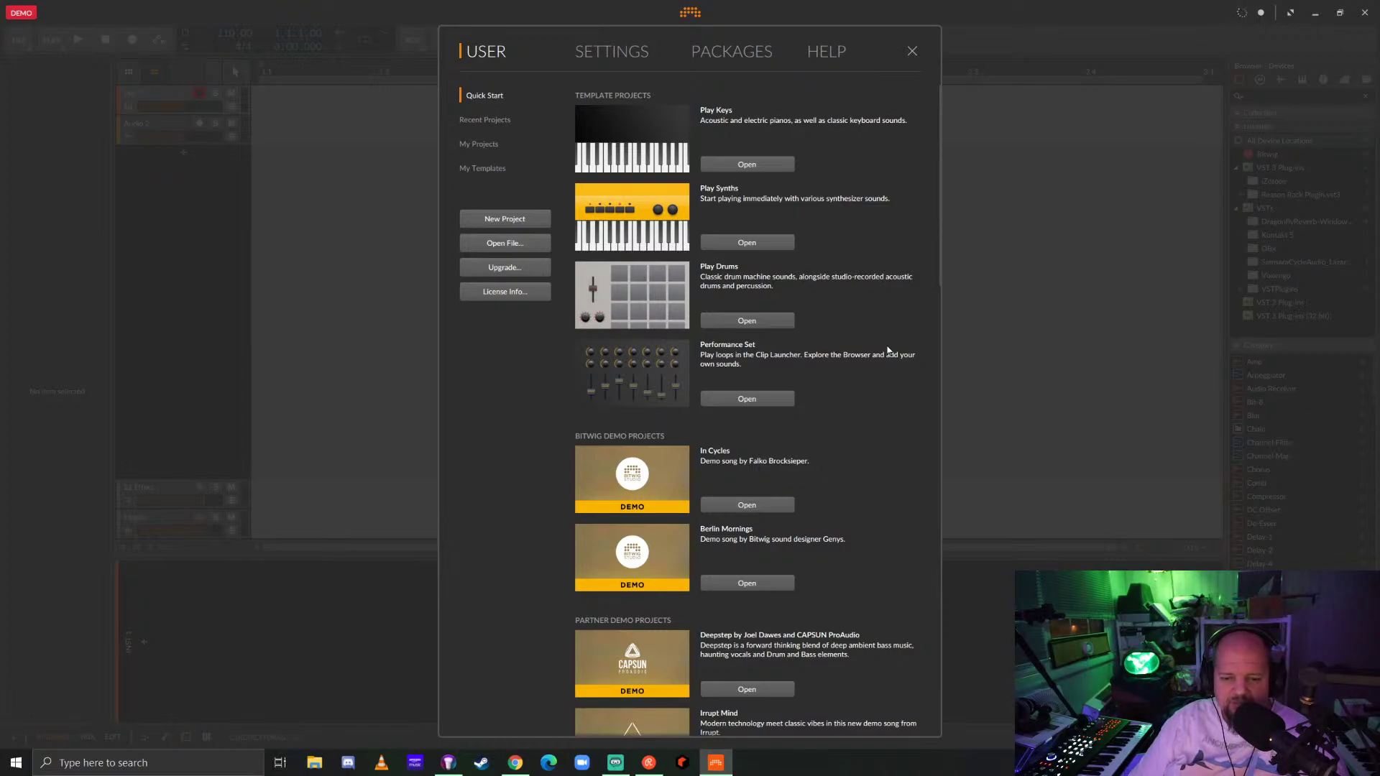
Look over the Quick Start templates and demo projects, and close the dashboard to reach the New 1 project.
scroll(889, 348, "down", 3)
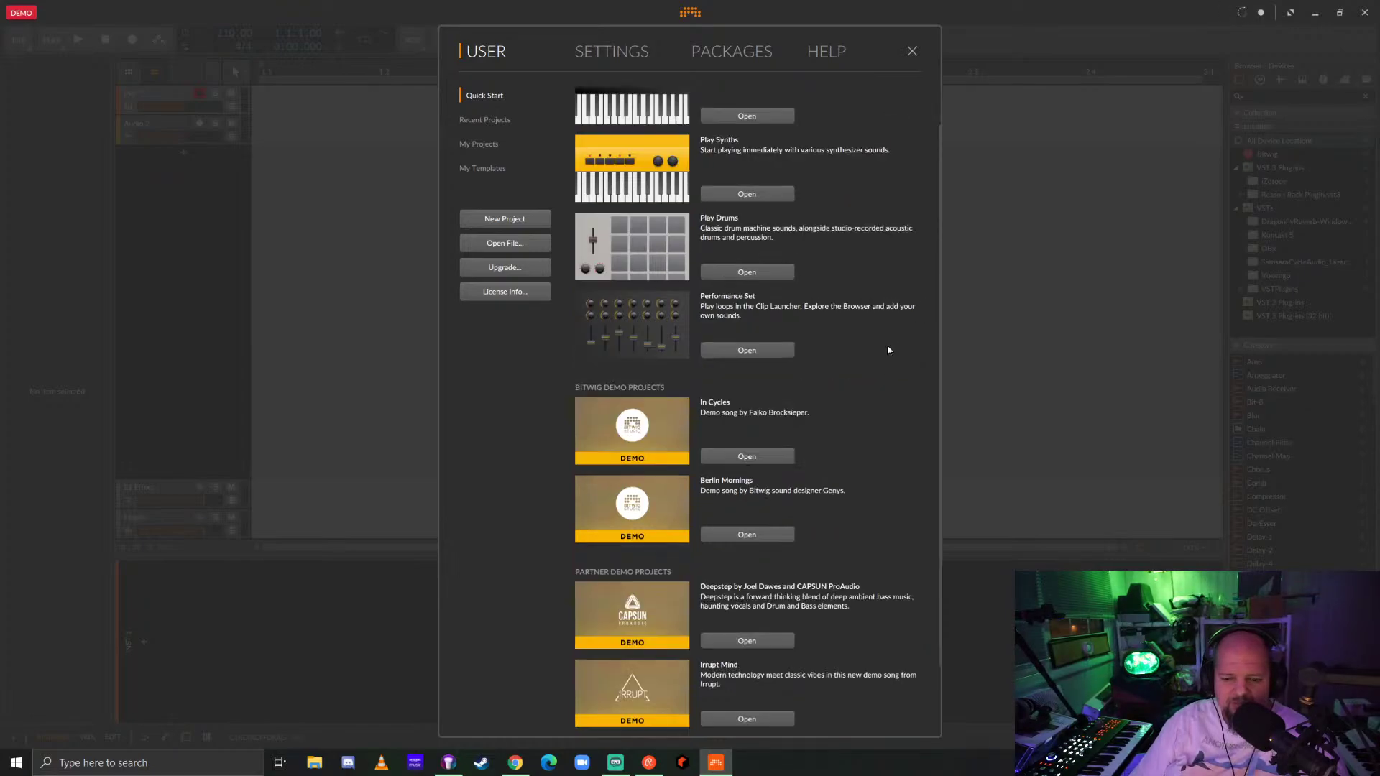
scroll(891, 347, "up", 3)
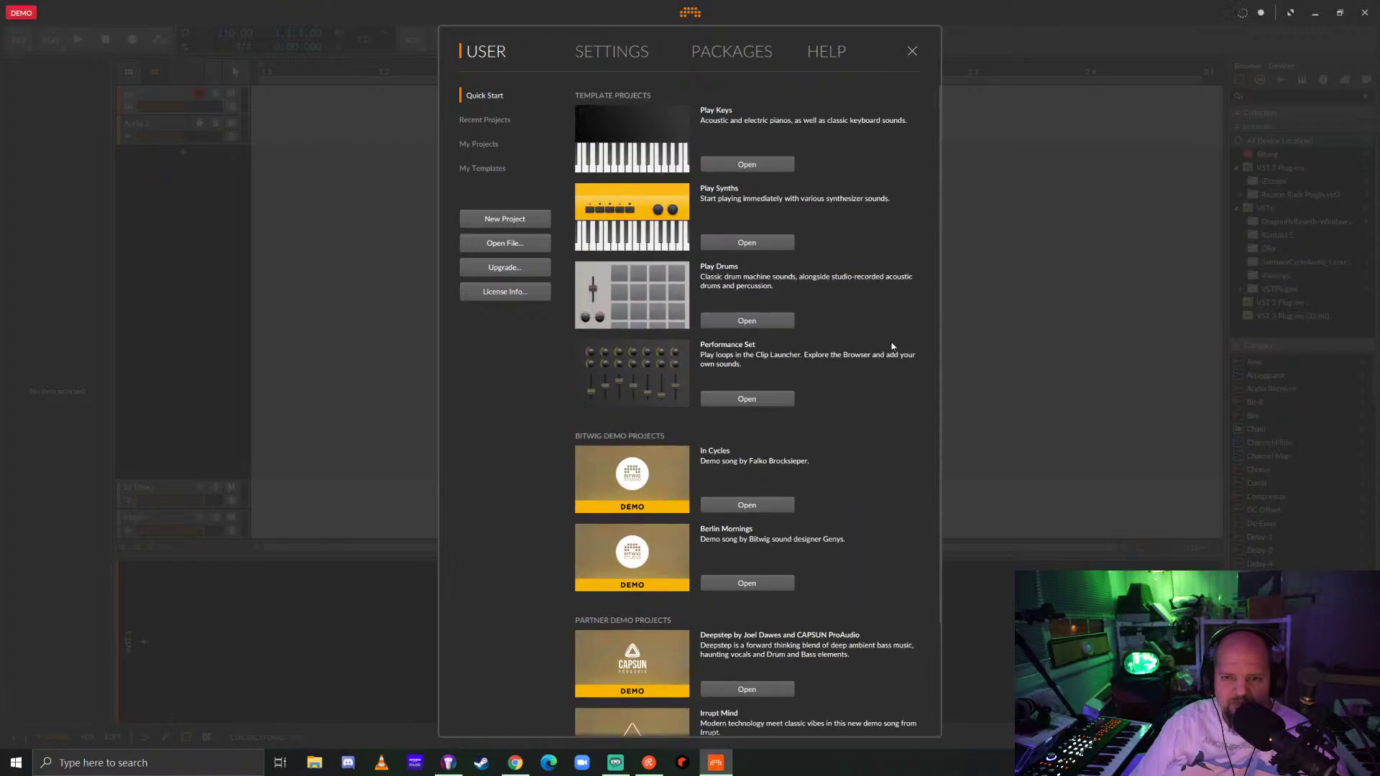
left_click(911, 52)
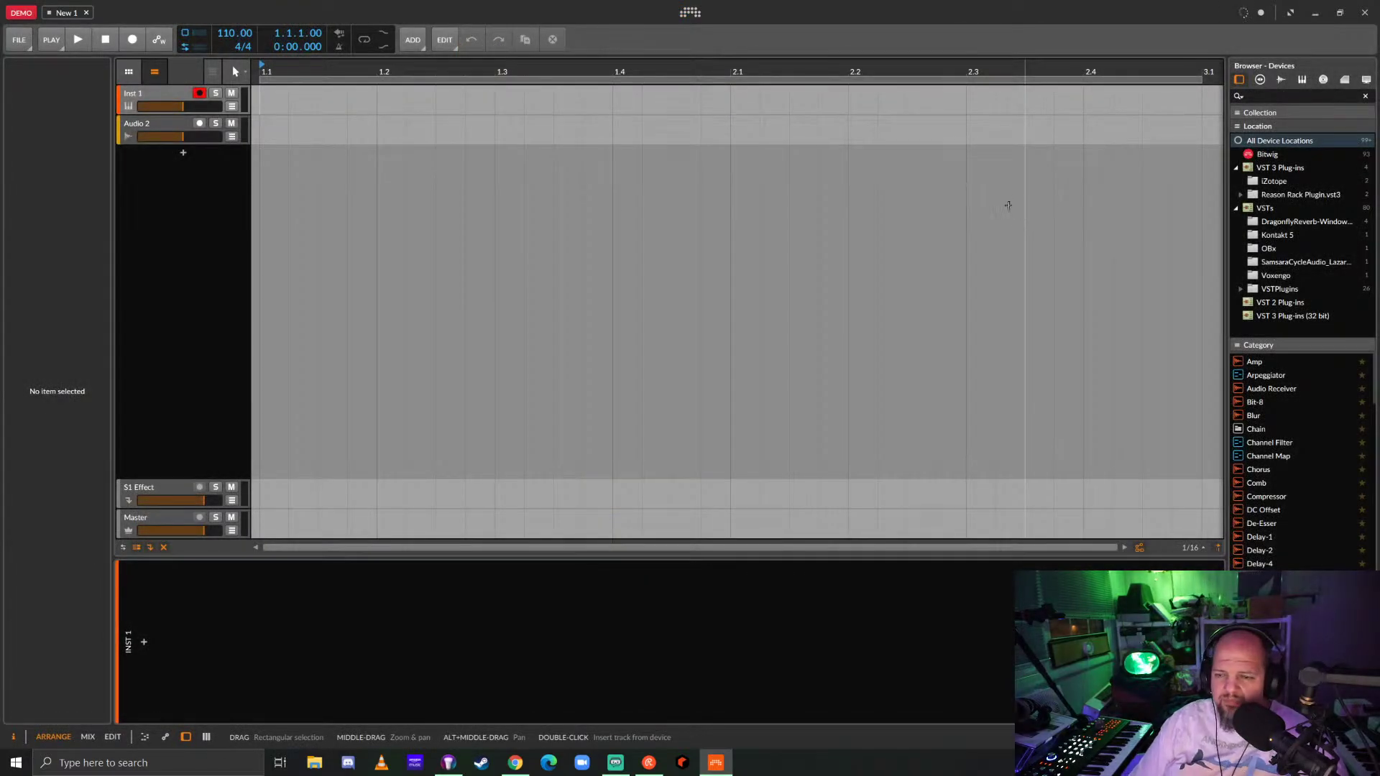
Delete the Audio 2 track from the arrangement.
left_click(171, 124)
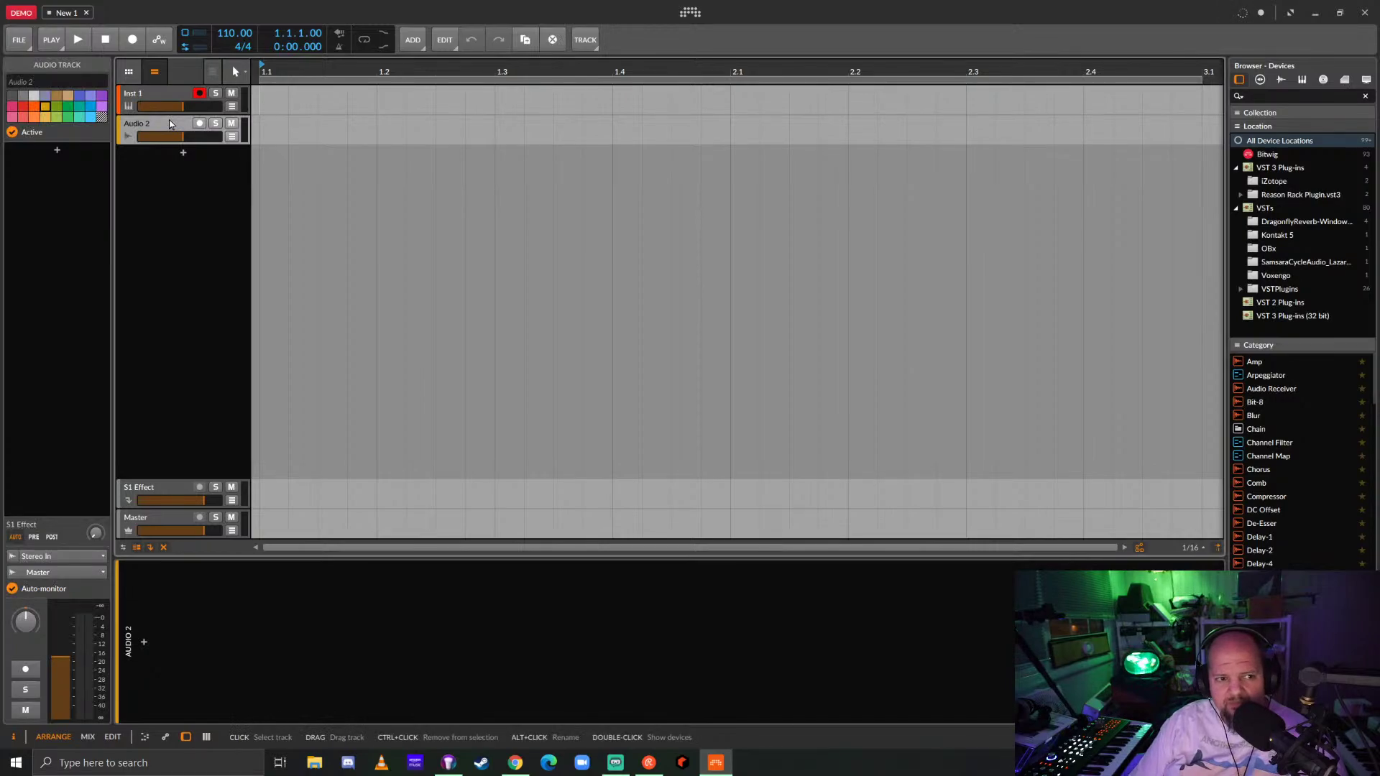
right_click(151, 126)
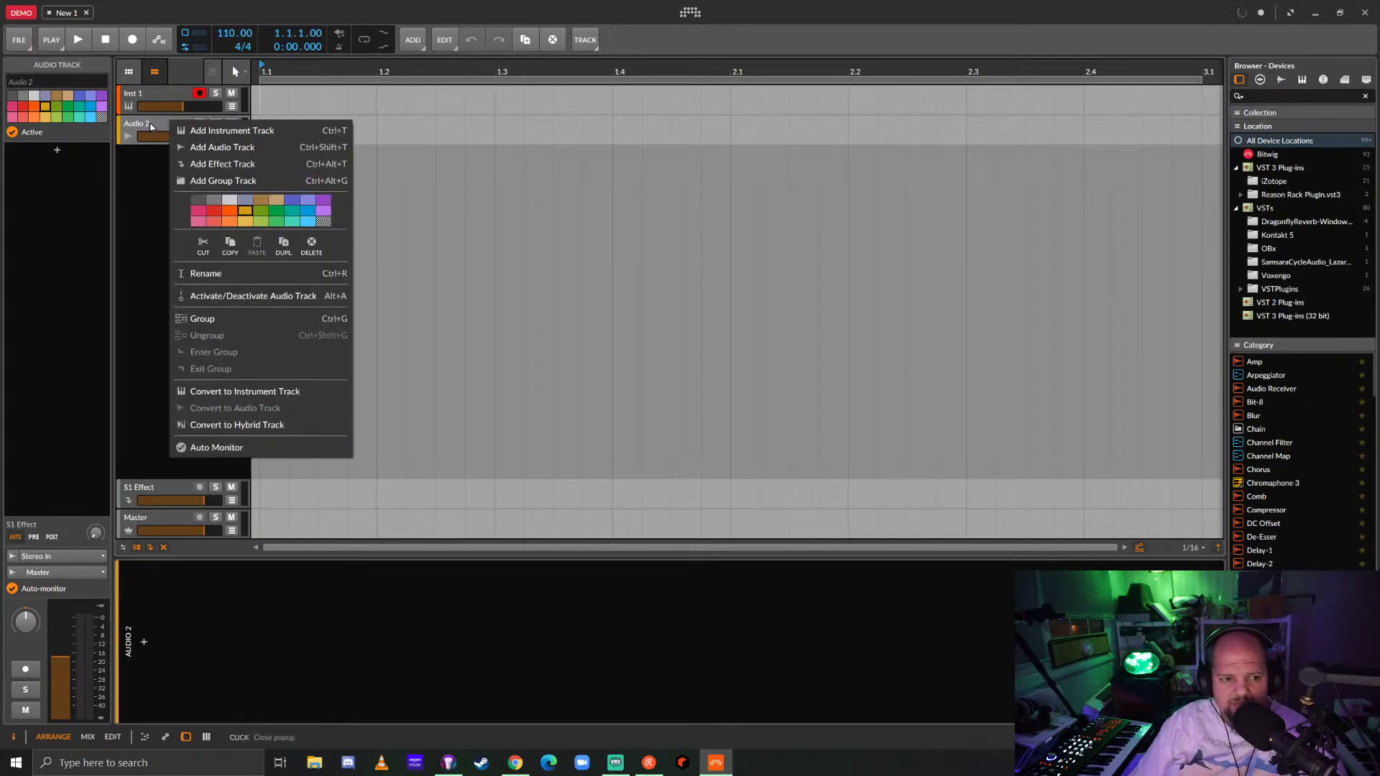
left_click(151, 127)
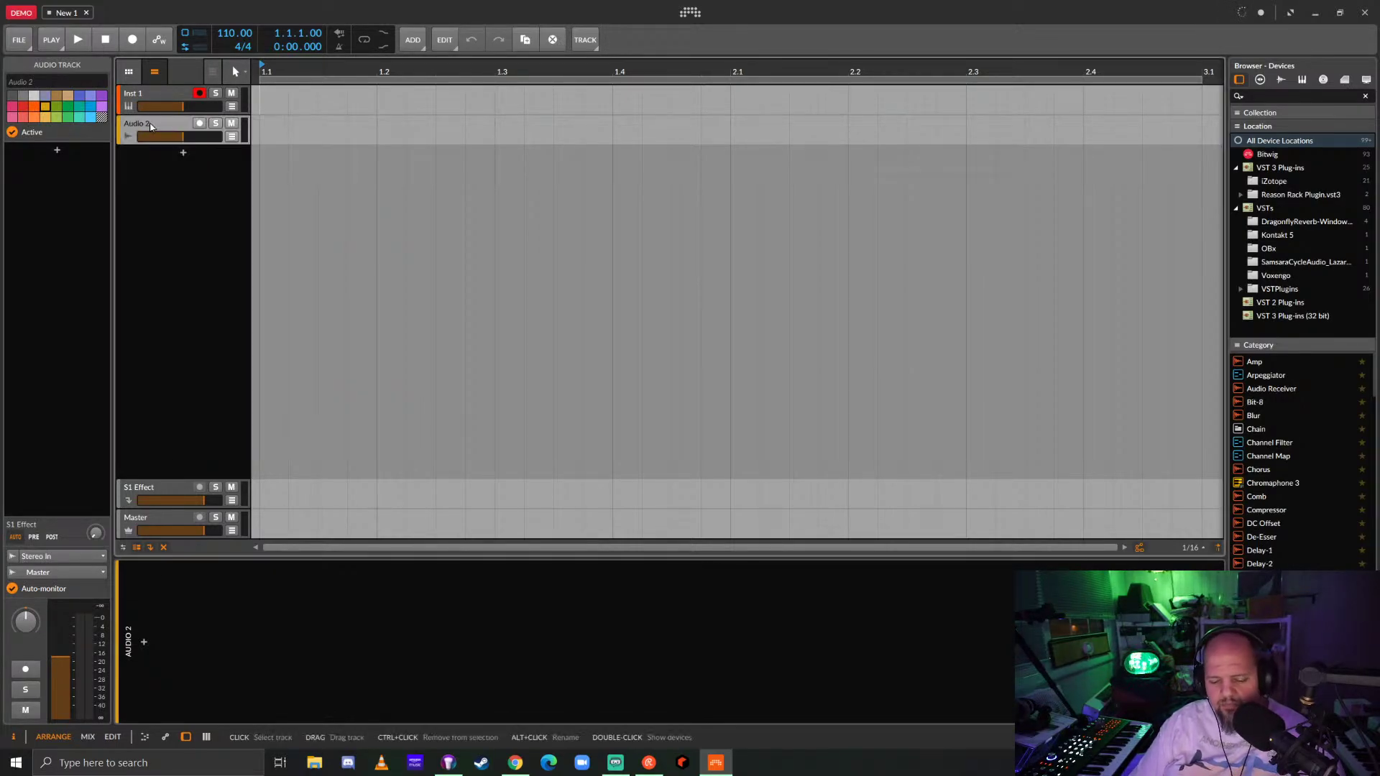
key("Delete")
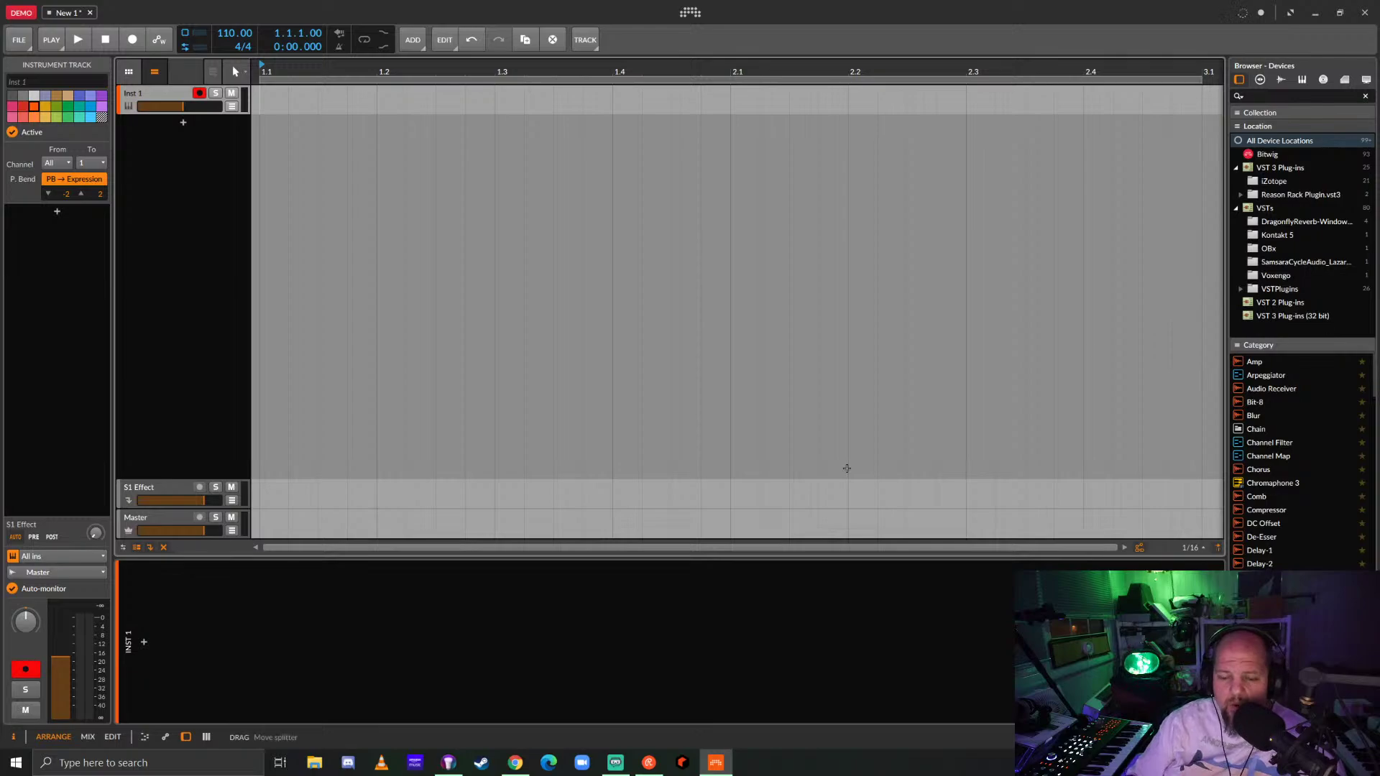
Check the computer's CPU load on Task Manager's performance page with only the empty Inst 1 track, and close Task Manager.
right_click(867, 761)
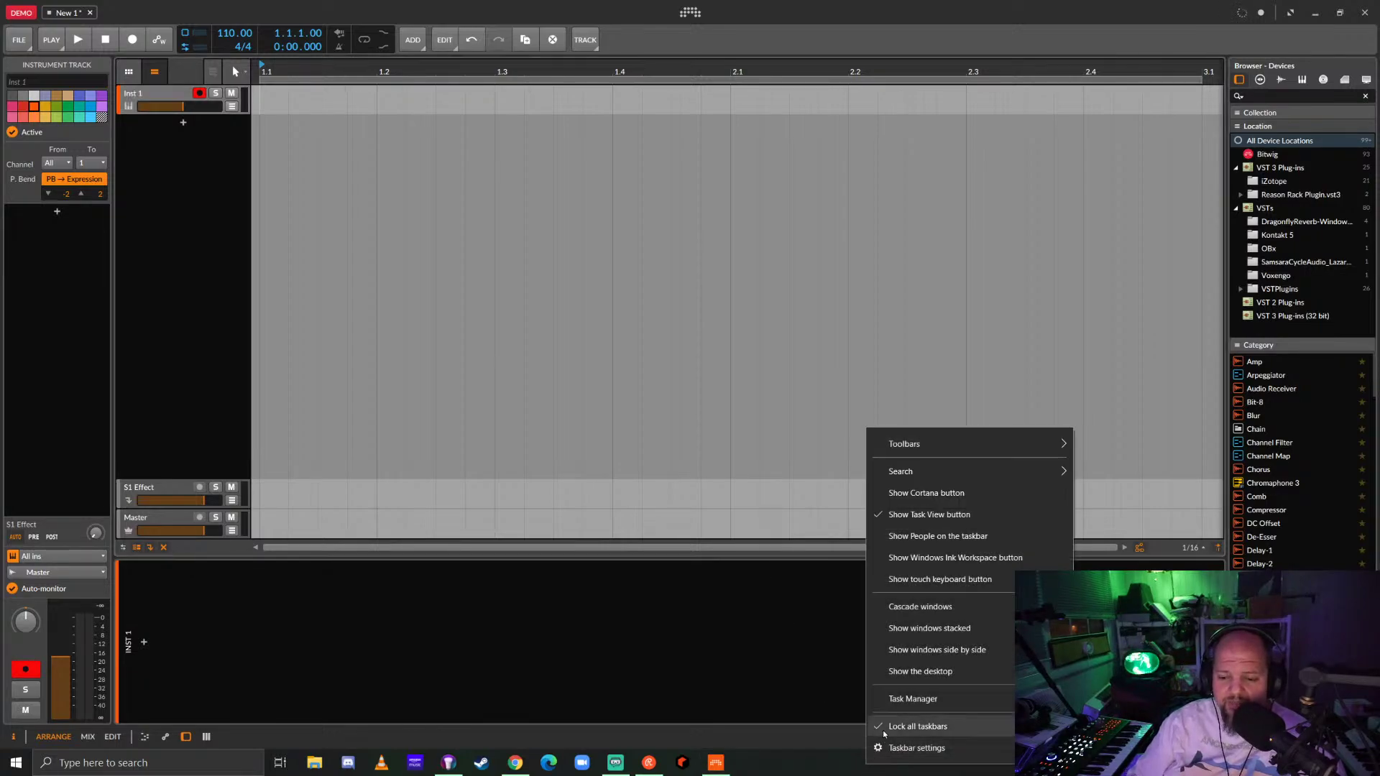
left_click(913, 699)
left_click(908, 303)
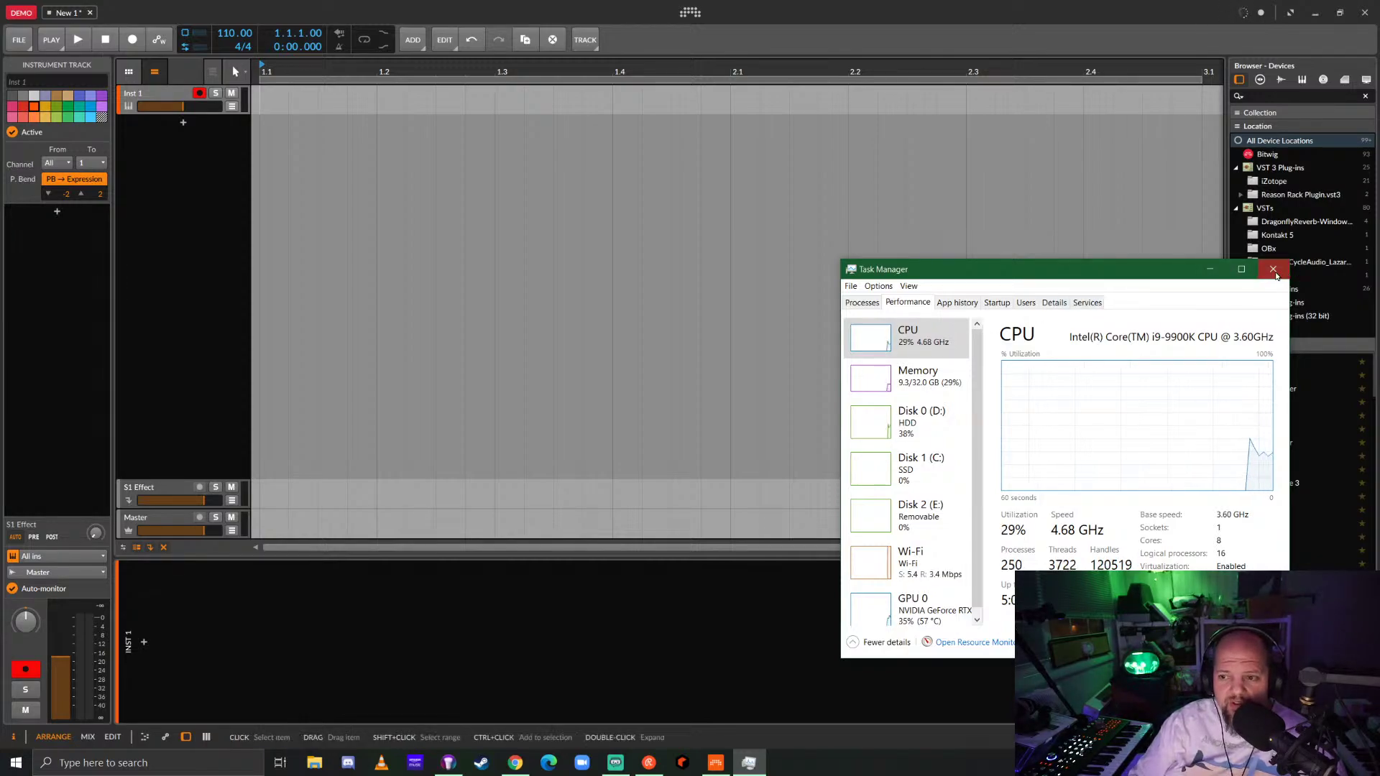
left_click(1274, 269)
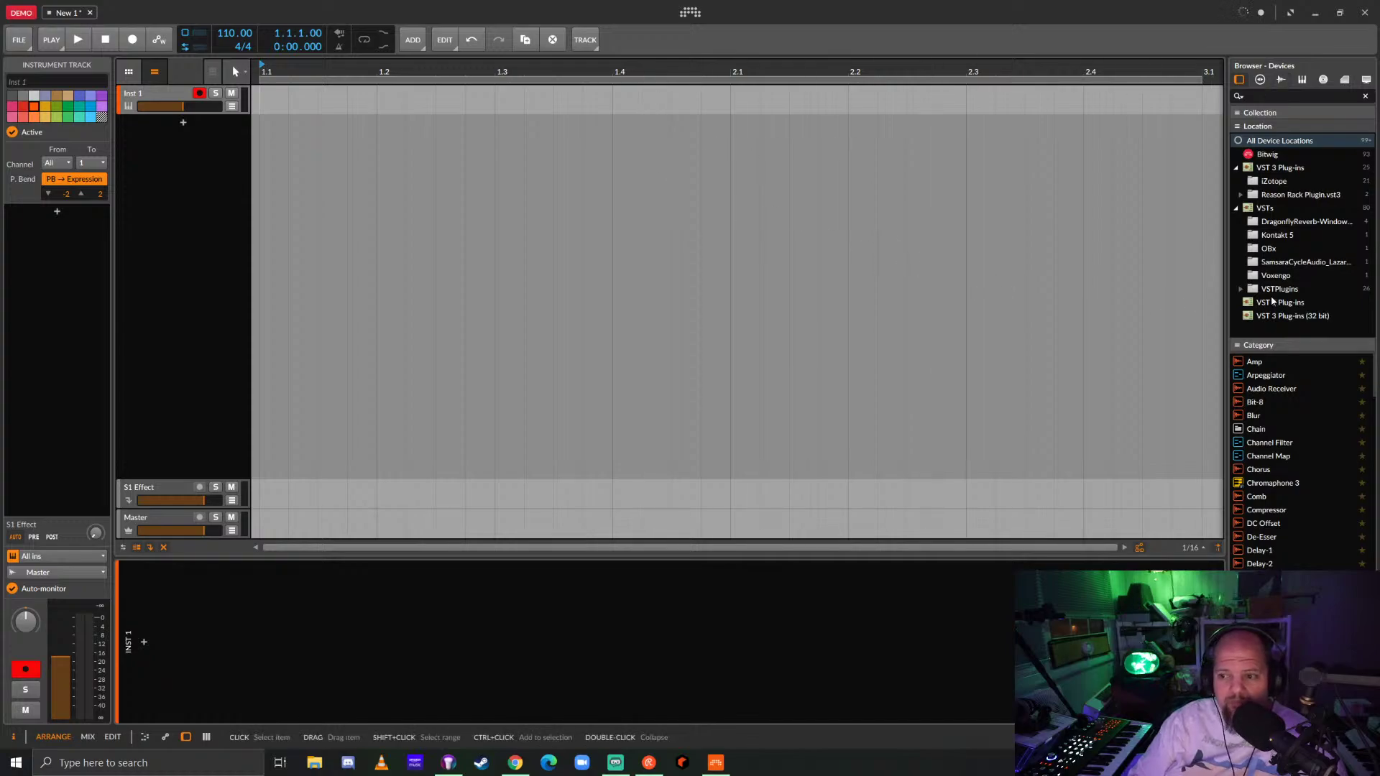
In the plug-in settings, select all plug-ins in the Per Plug-in Overrides list for individual hosting, and close the dashboard.
left_click(691, 13)
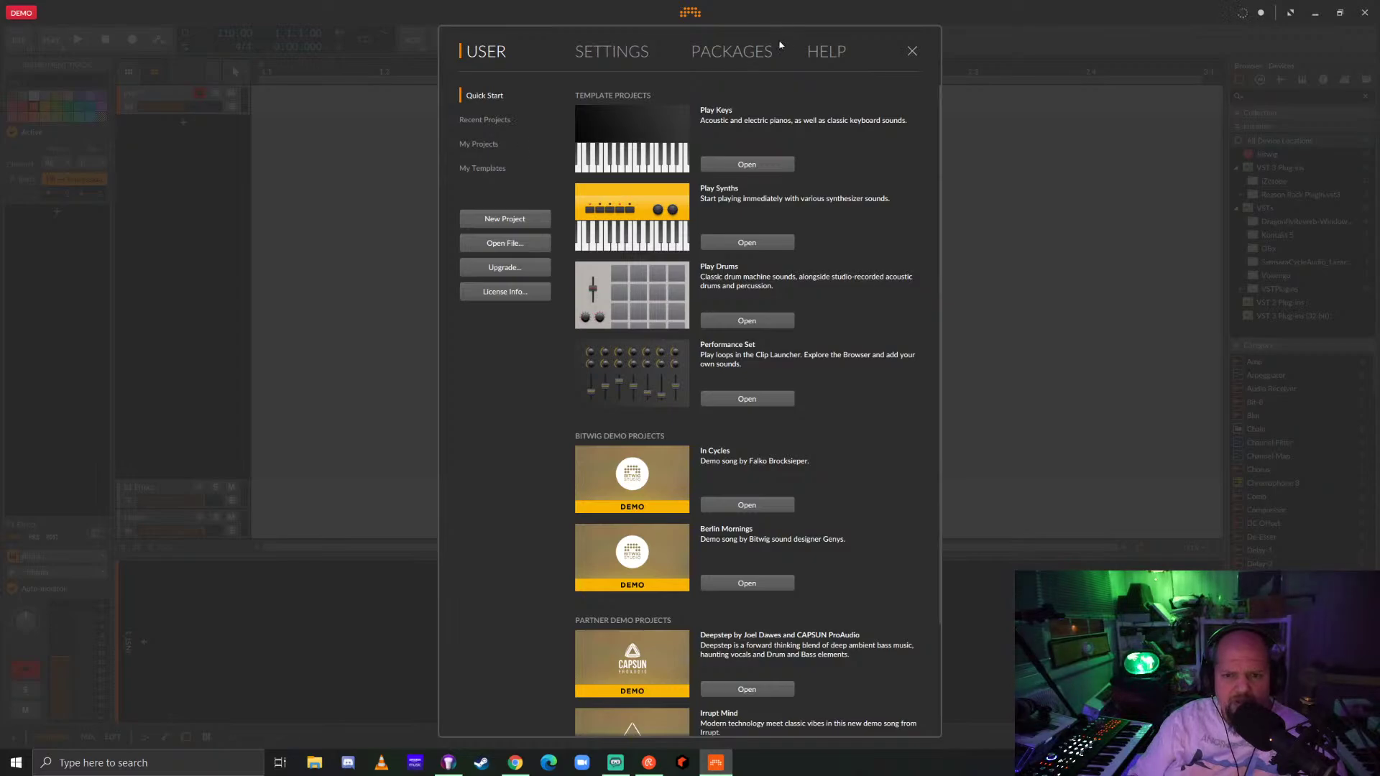
left_click(602, 54)
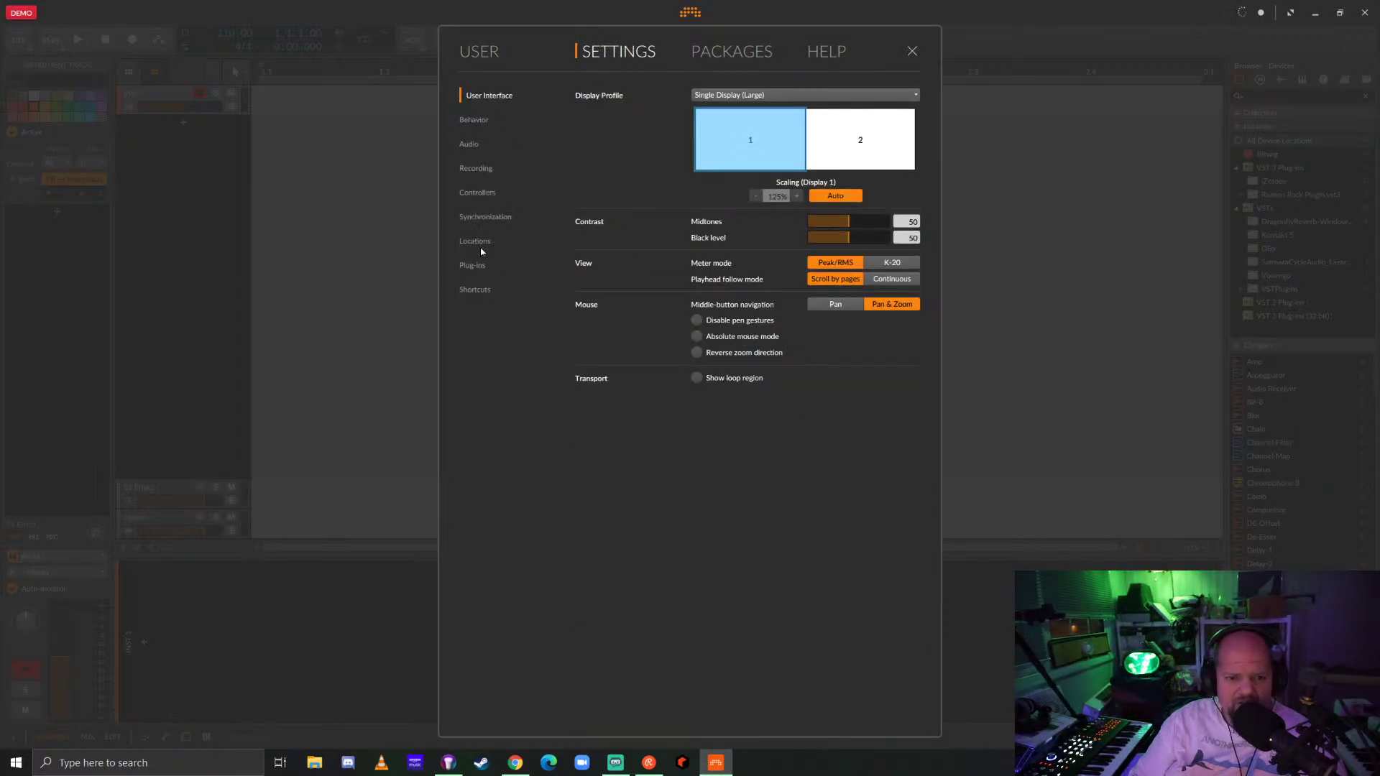
left_click(478, 266)
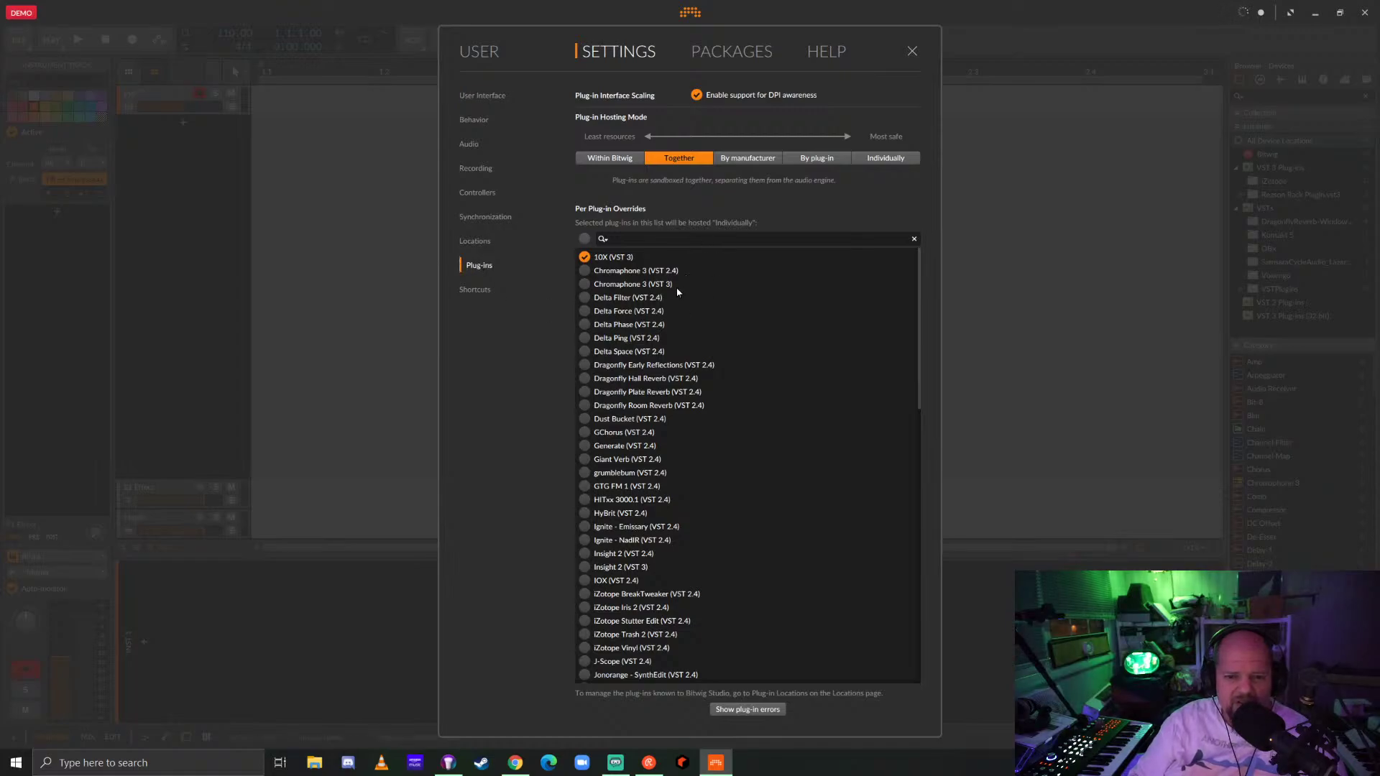
left_click(586, 239)
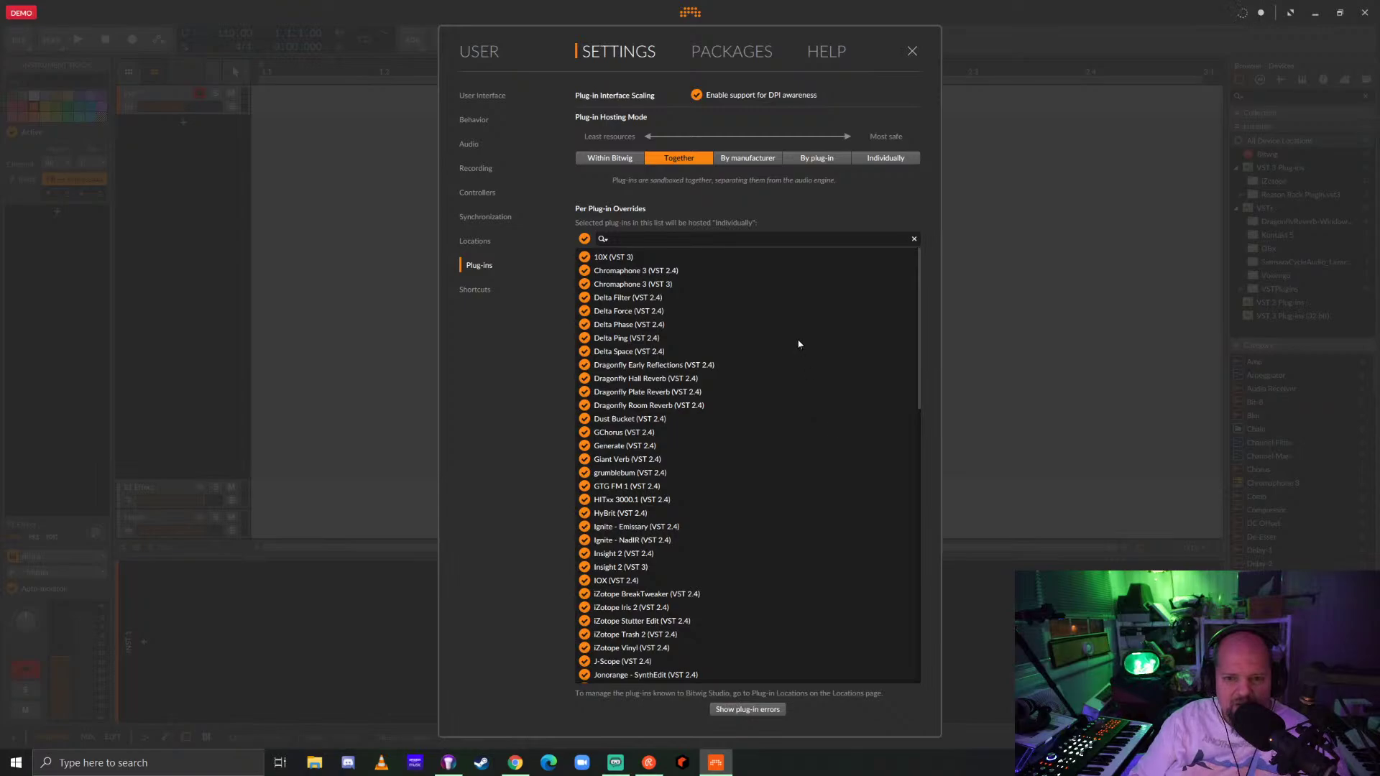
scroll(801, 342, "down", 20)
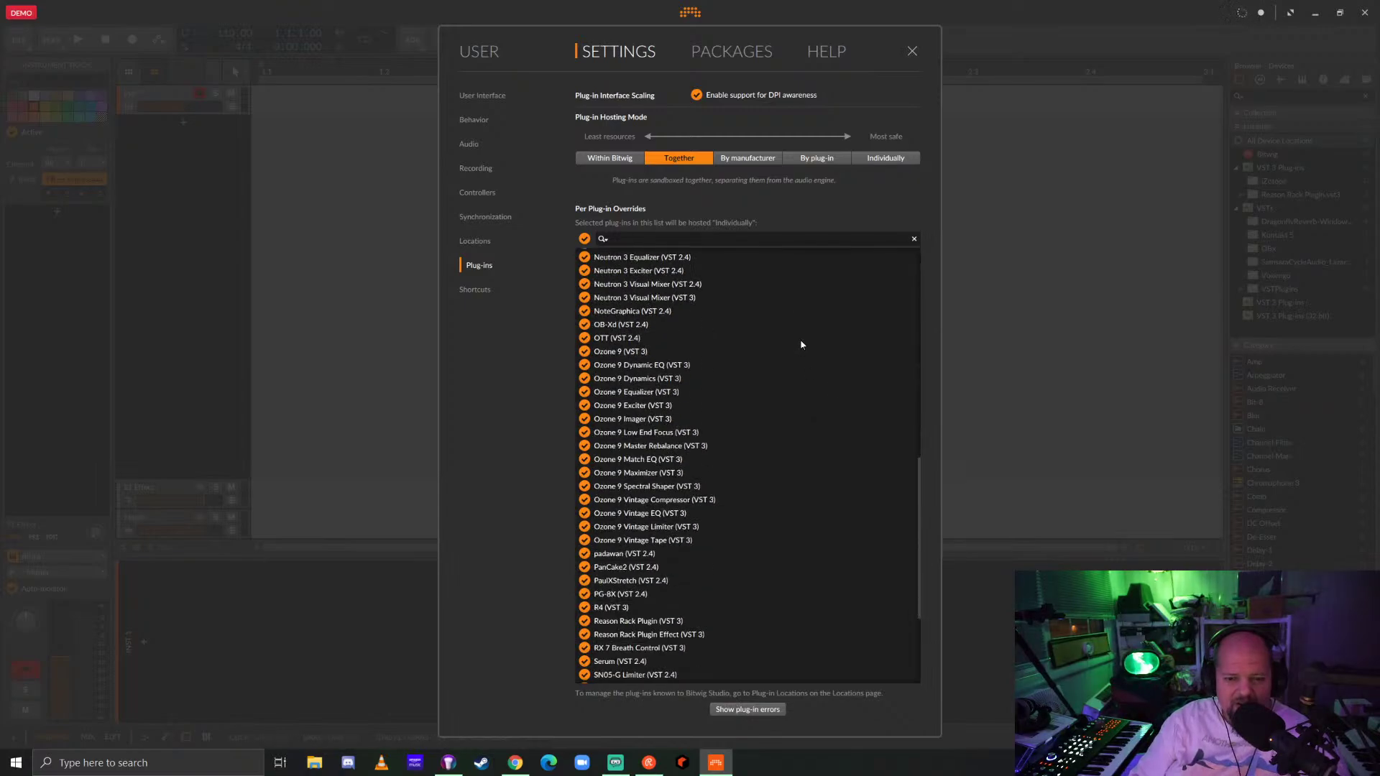
left_click(909, 56)
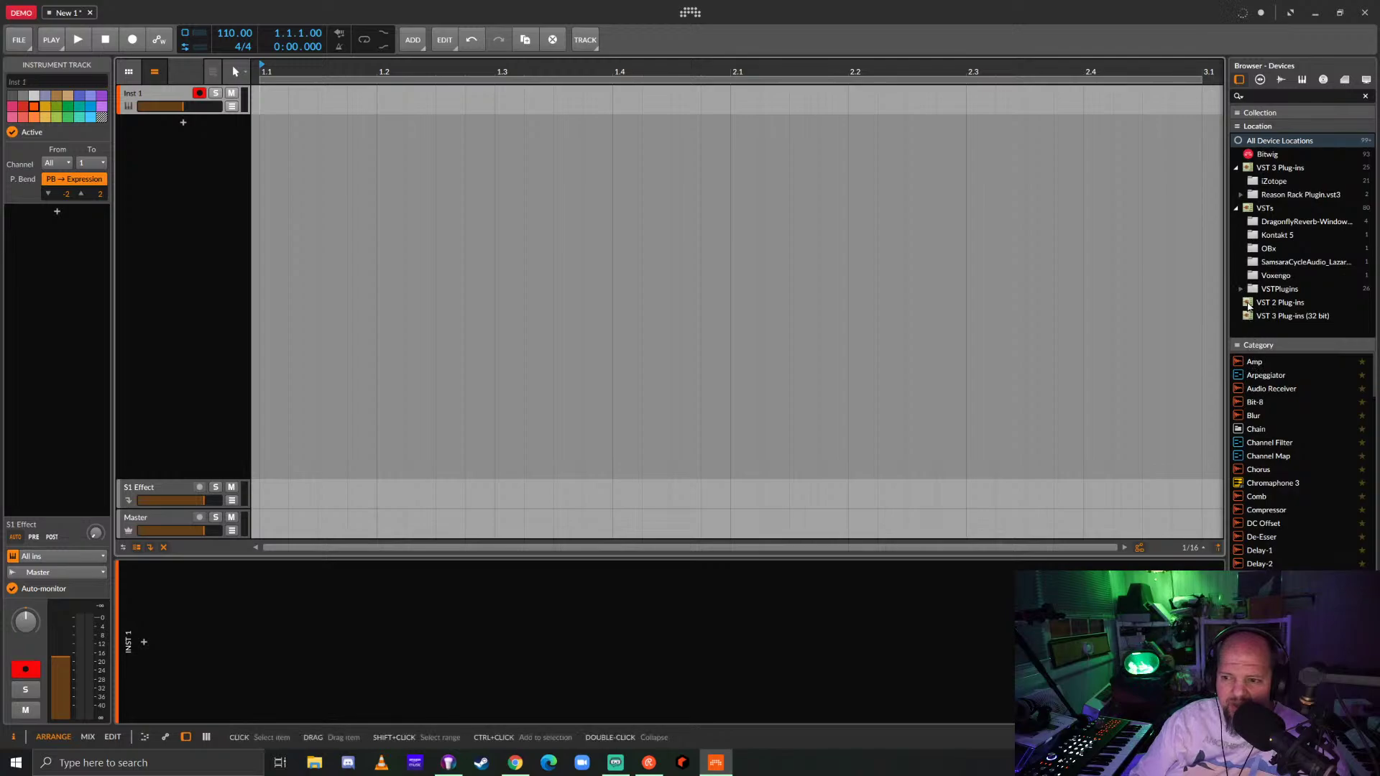
Browse the VSTPlugins folders, find Generate among the VSTs, and load it onto the Inst 1 track.
left_click(1241, 289)
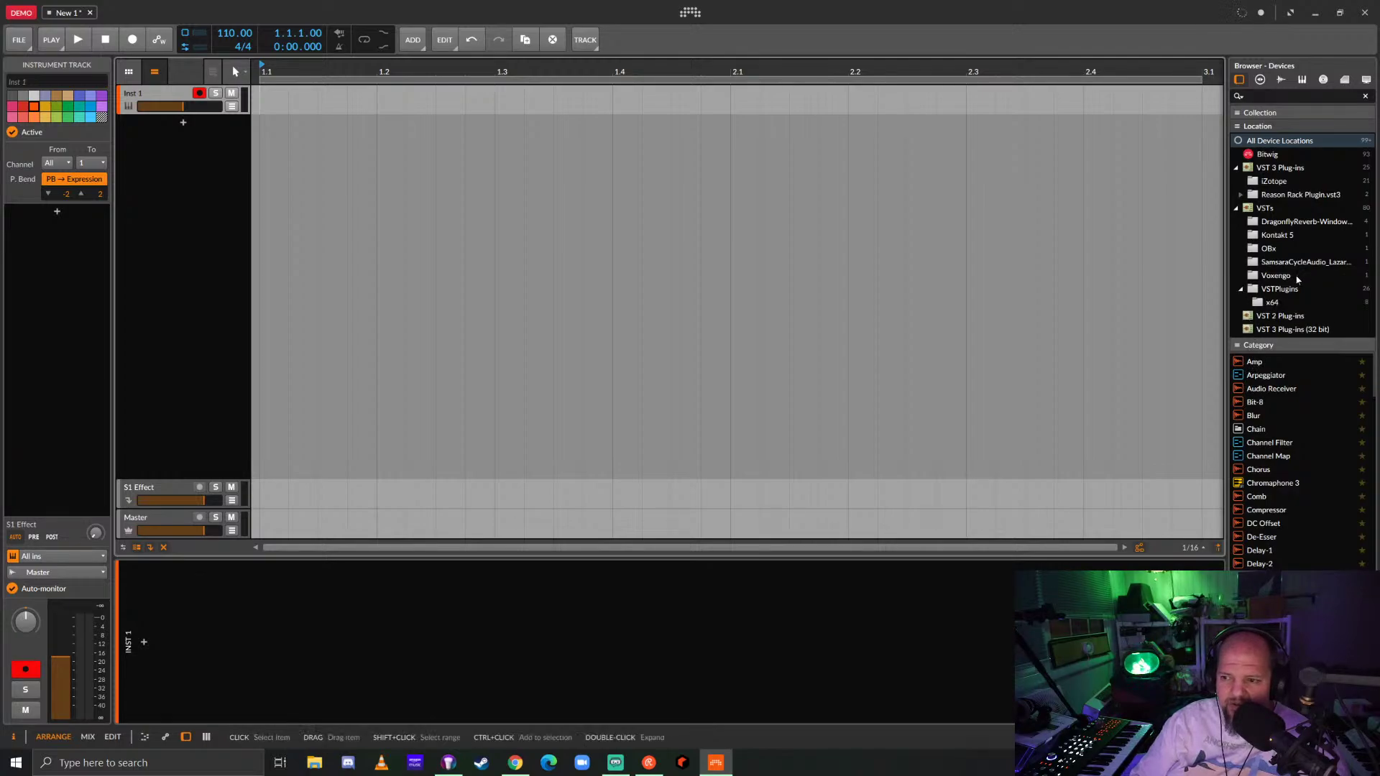
left_click(1279, 303)
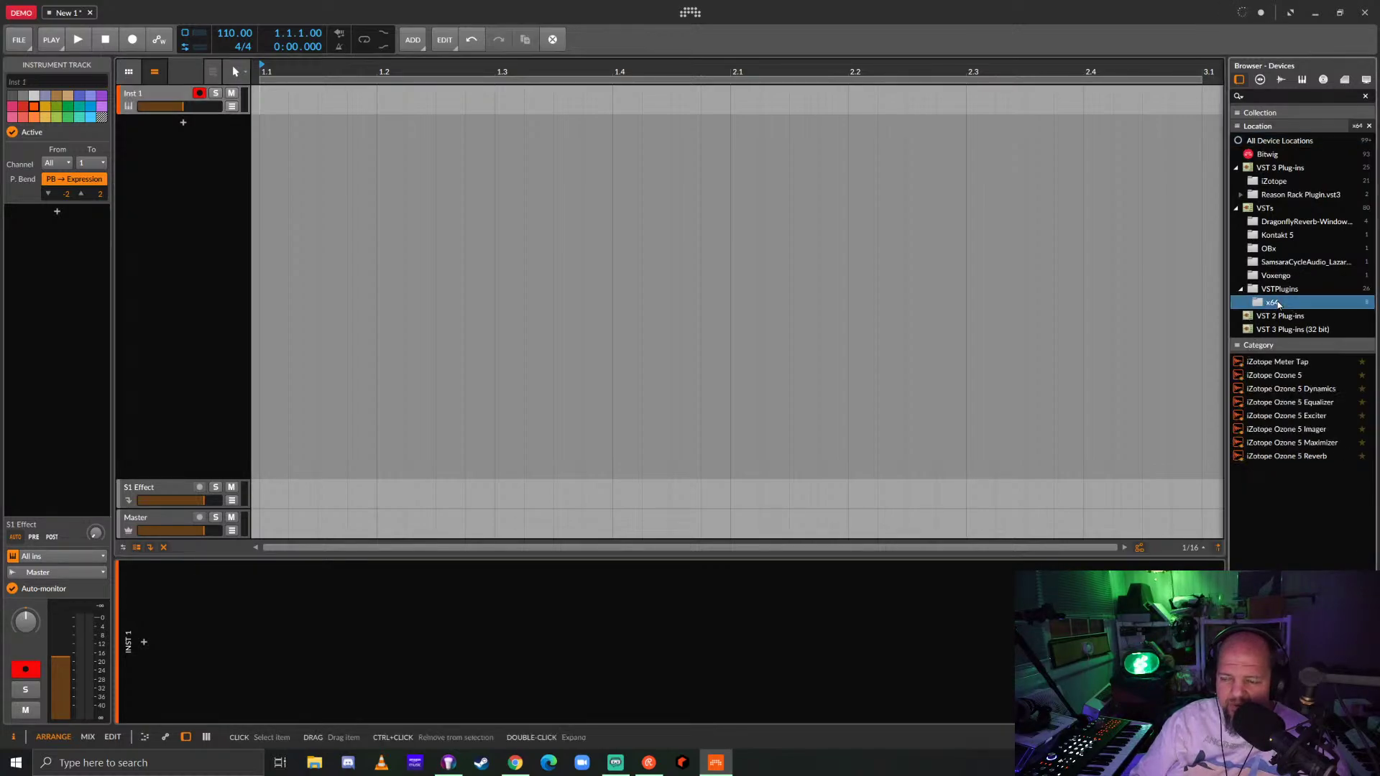
left_click(1279, 290)
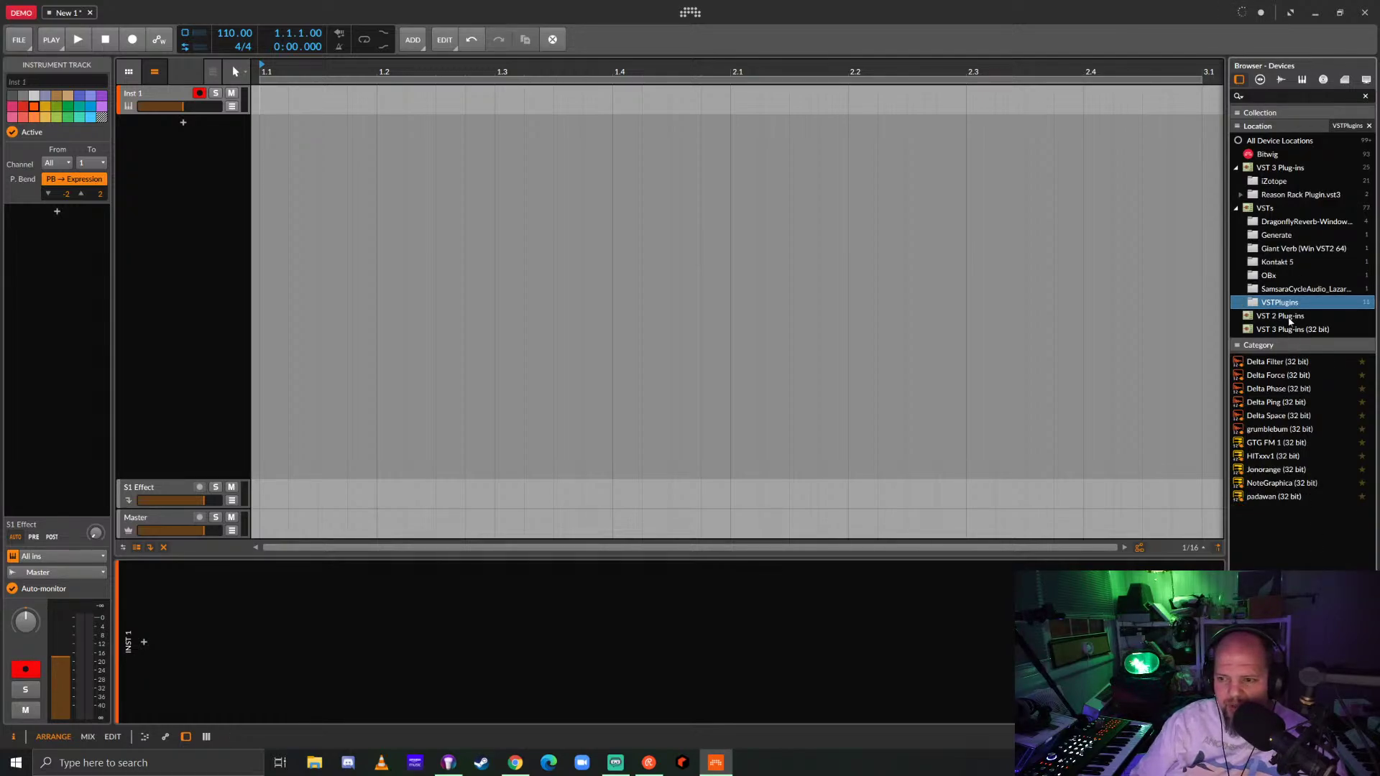
left_click(1282, 238)
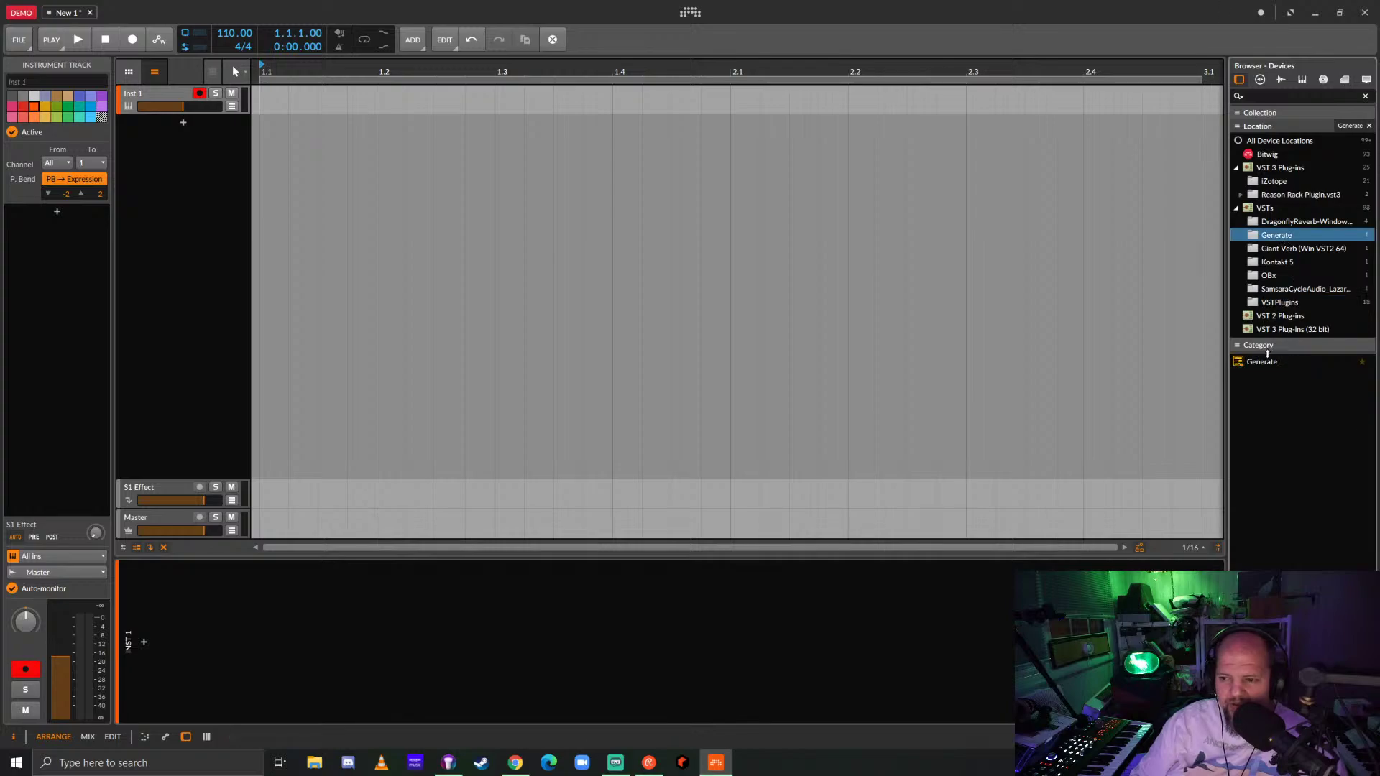
left_click_drag(1262, 362, 288, 105)
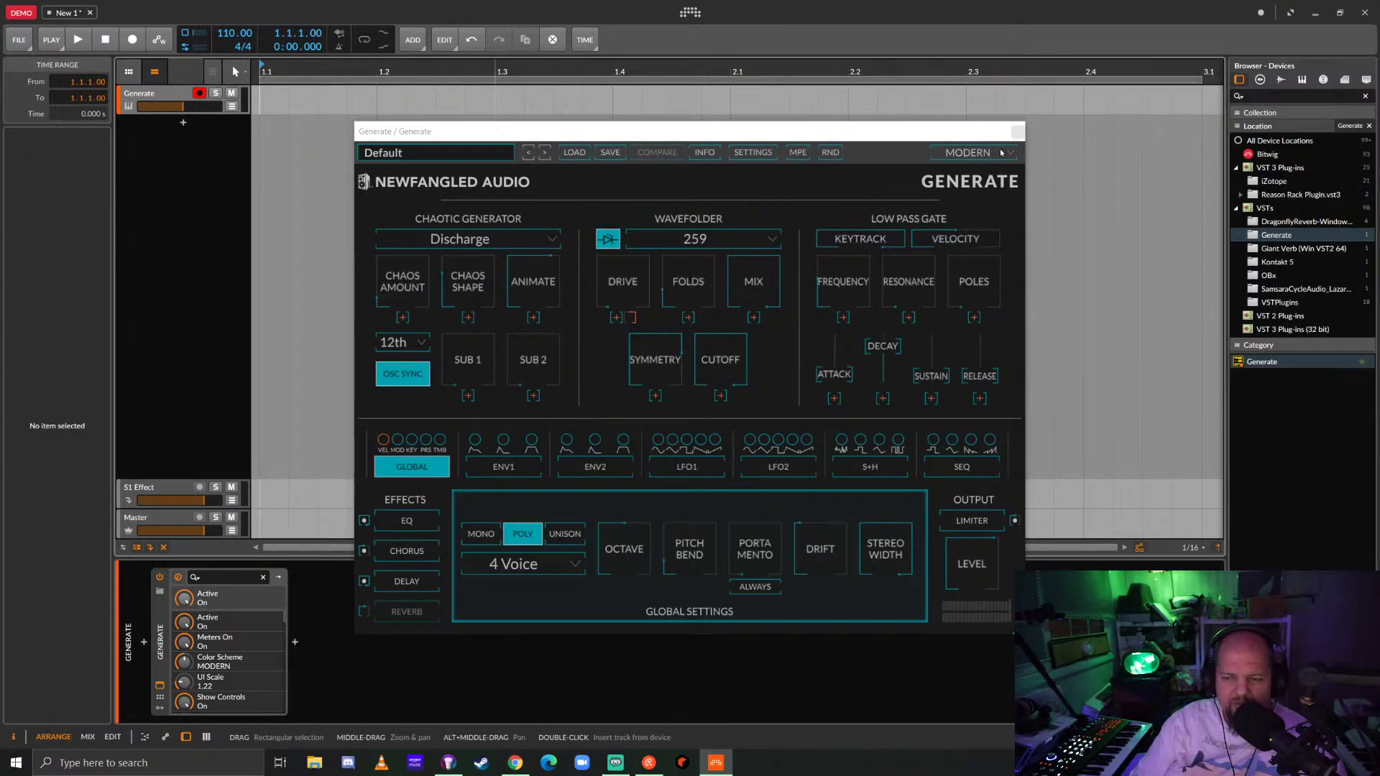
Load the 07 Softly Omninous preset in Generate, set its colour scheme to TWIN TURBO, and reposition the plug-in window.
left_click(501, 154)
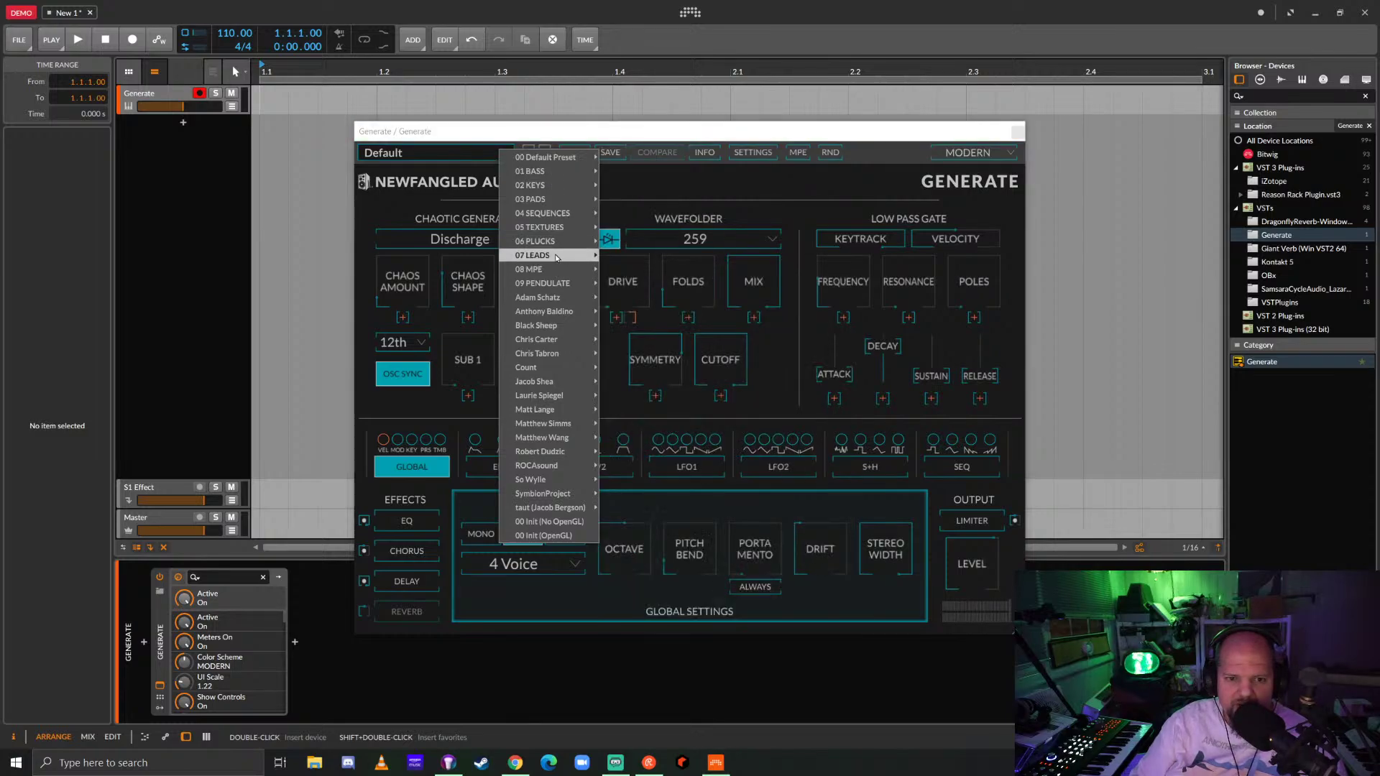
mouse_move(557, 243)
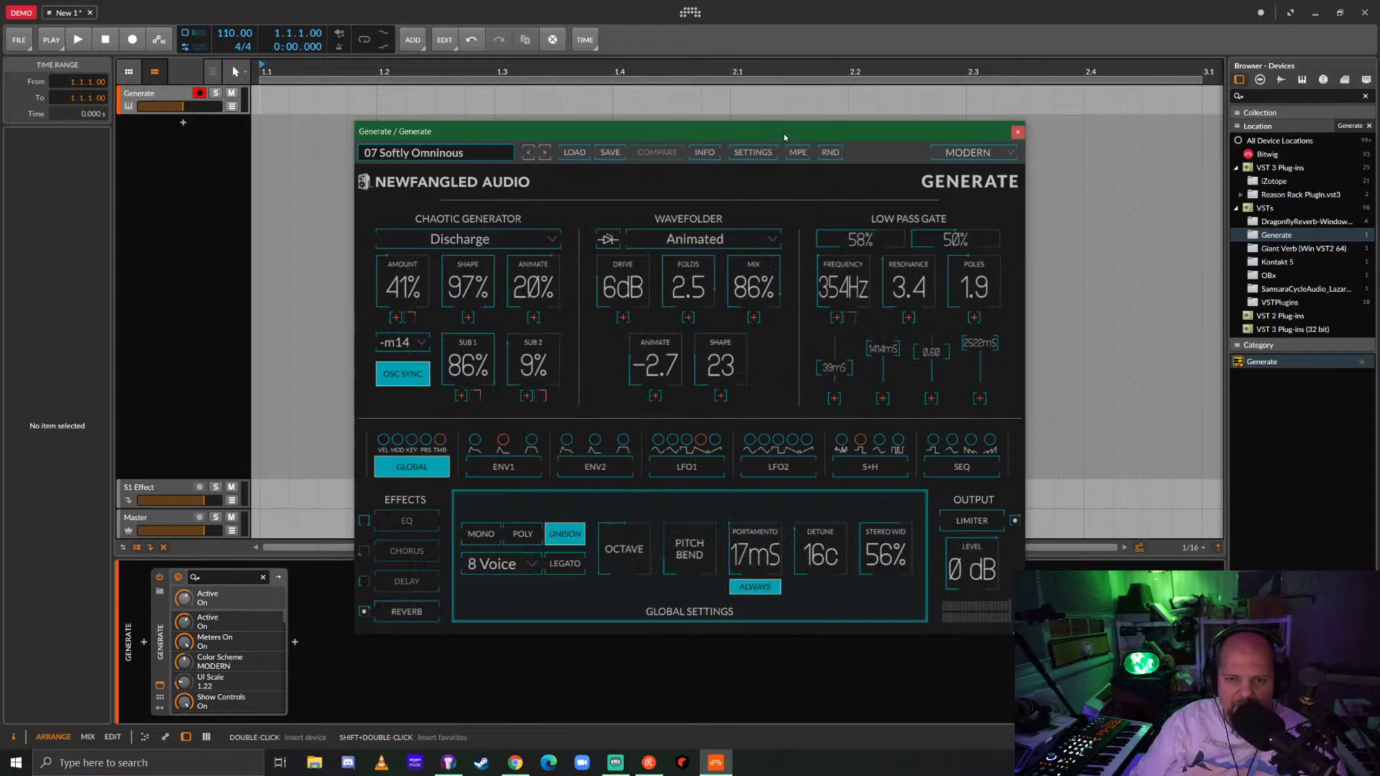
left_click(972, 152)
left_click(989, 214)
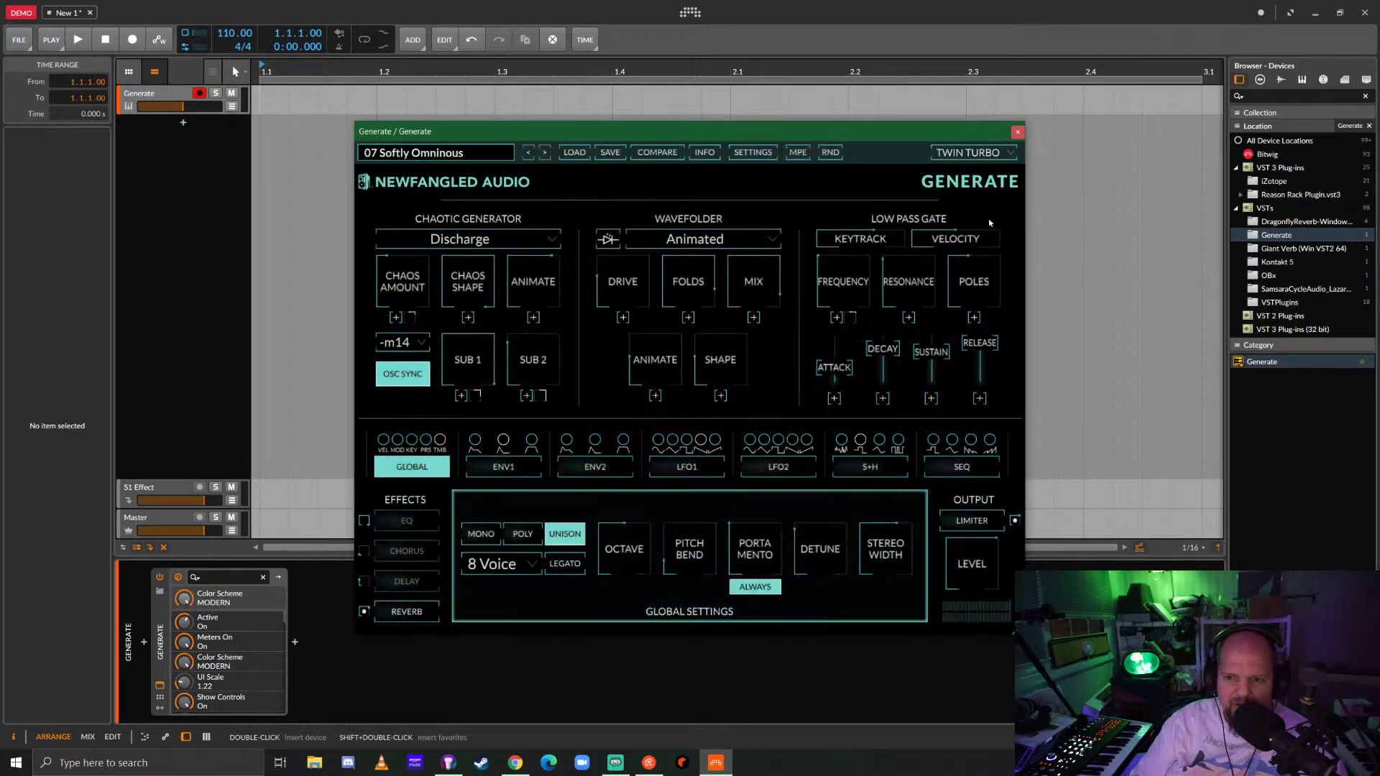
left_click_drag(912, 135, 964, 85)
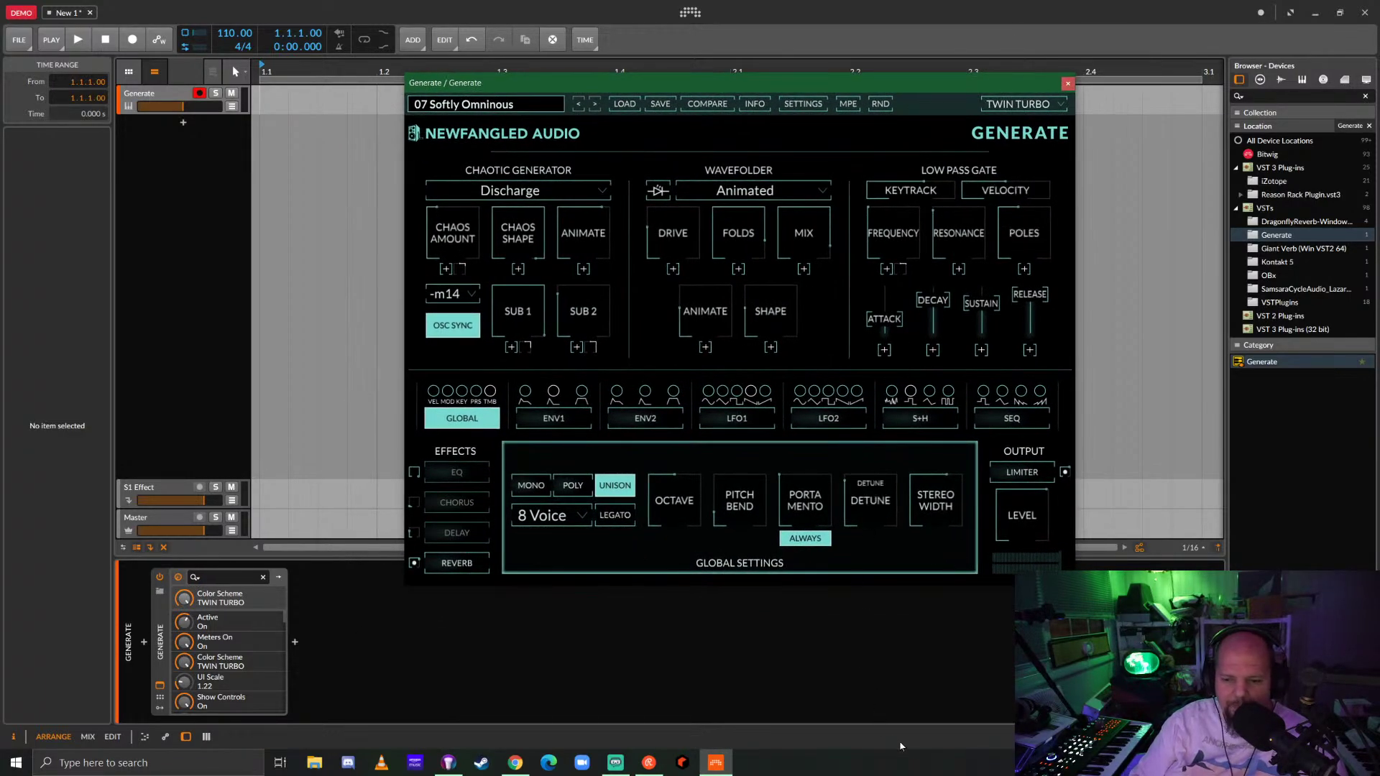
Check the CPU load on Task Manager's performance page with Generate loaded but idle.
right_click(916, 764)
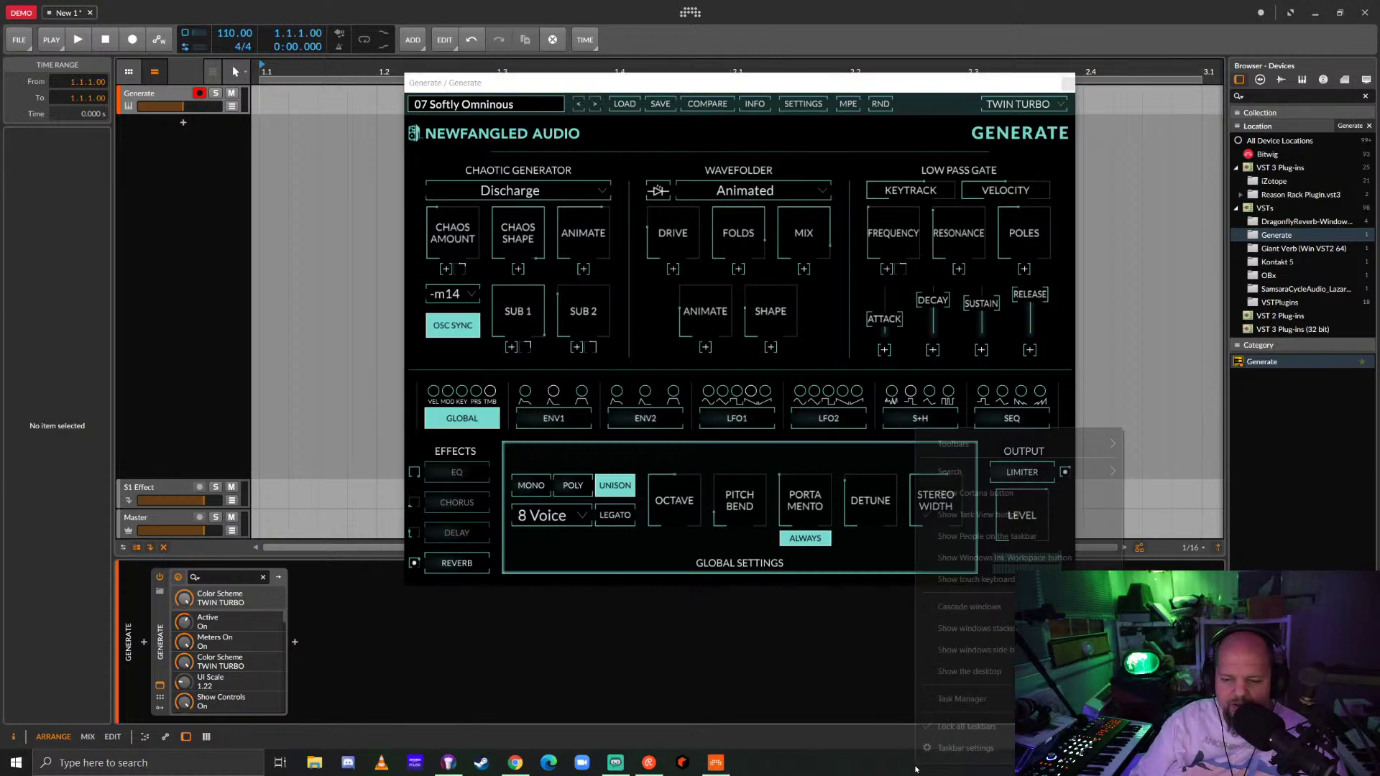
left_click(956, 699)
left_click(912, 305)
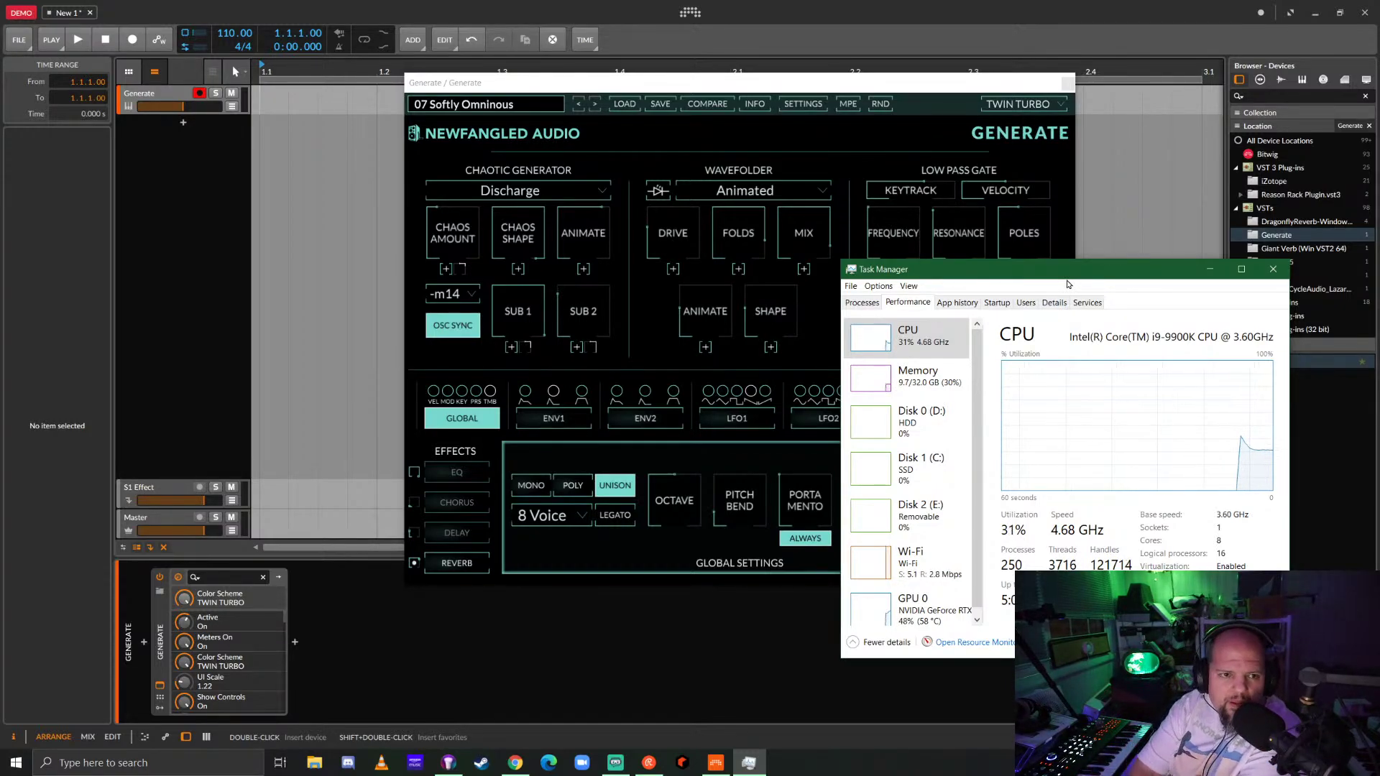
Select the Generate track, set the generic MIDI Keyboard controller's input to HYDRASYNTH KB in the settings, and close the dashboard.
left_click(159, 92)
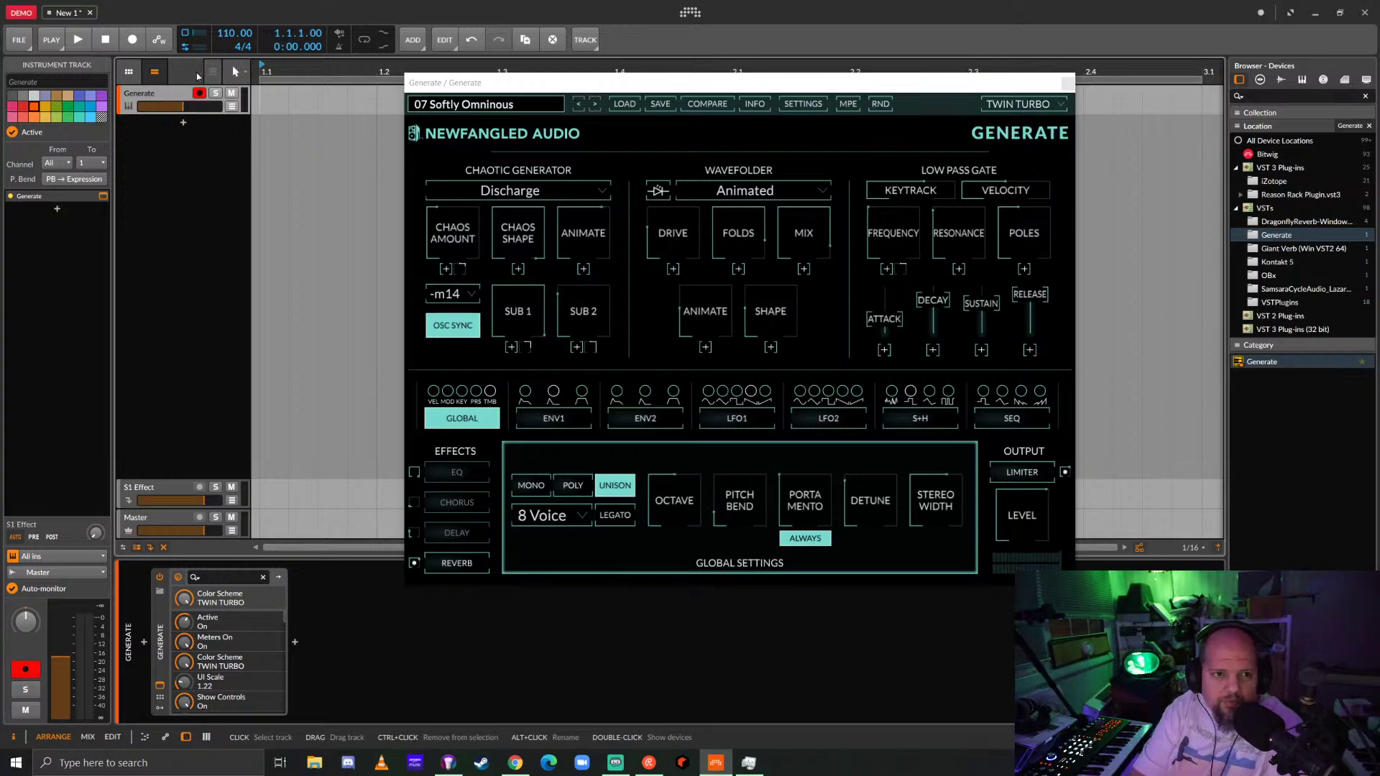
left_click(690, 15)
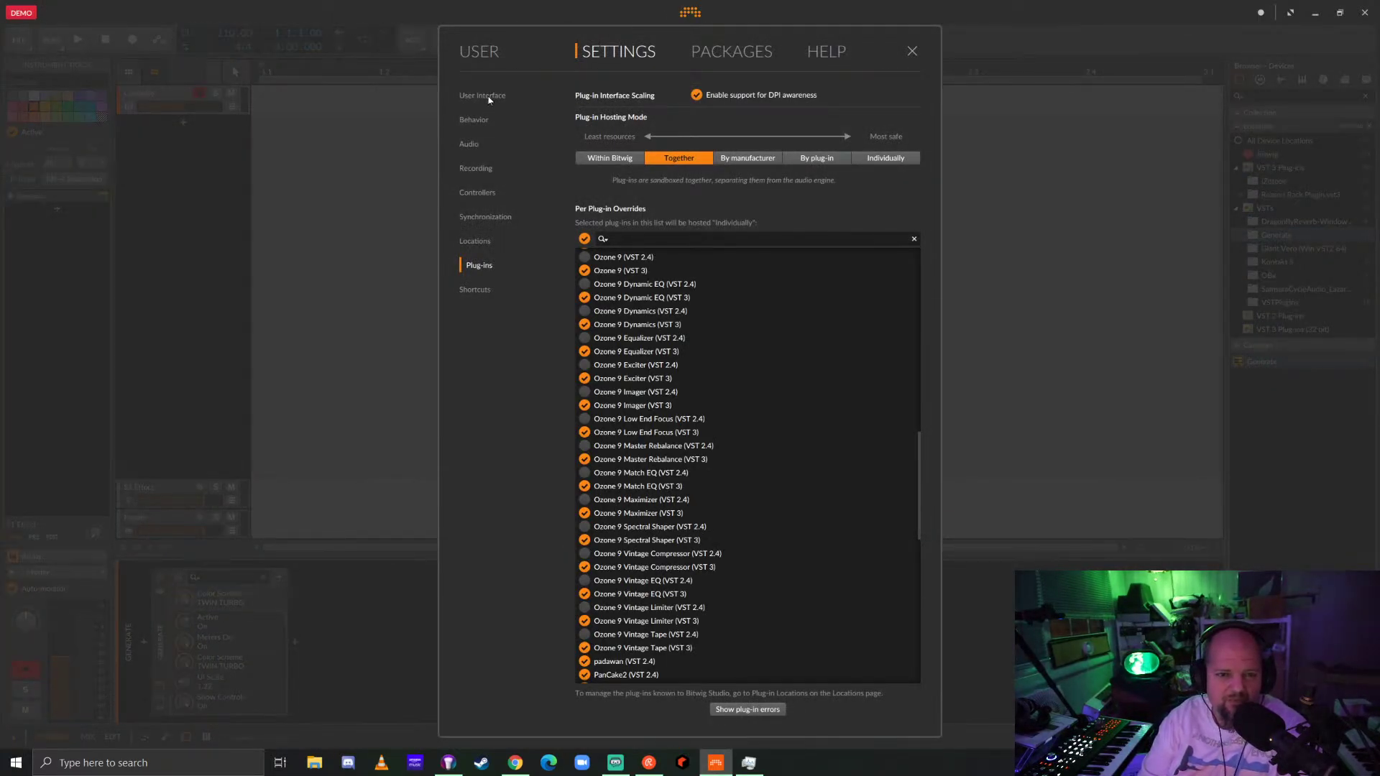
left_click(478, 192)
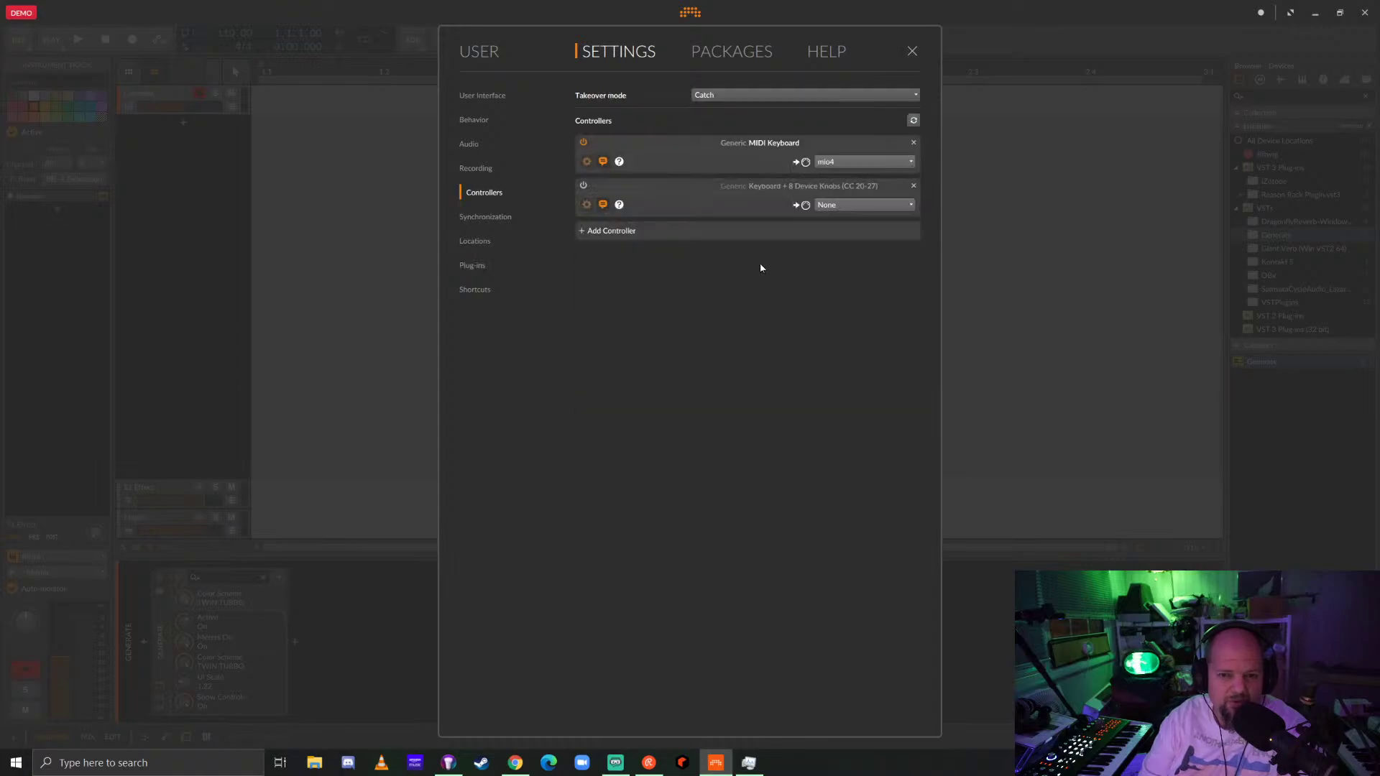
left_click(867, 164)
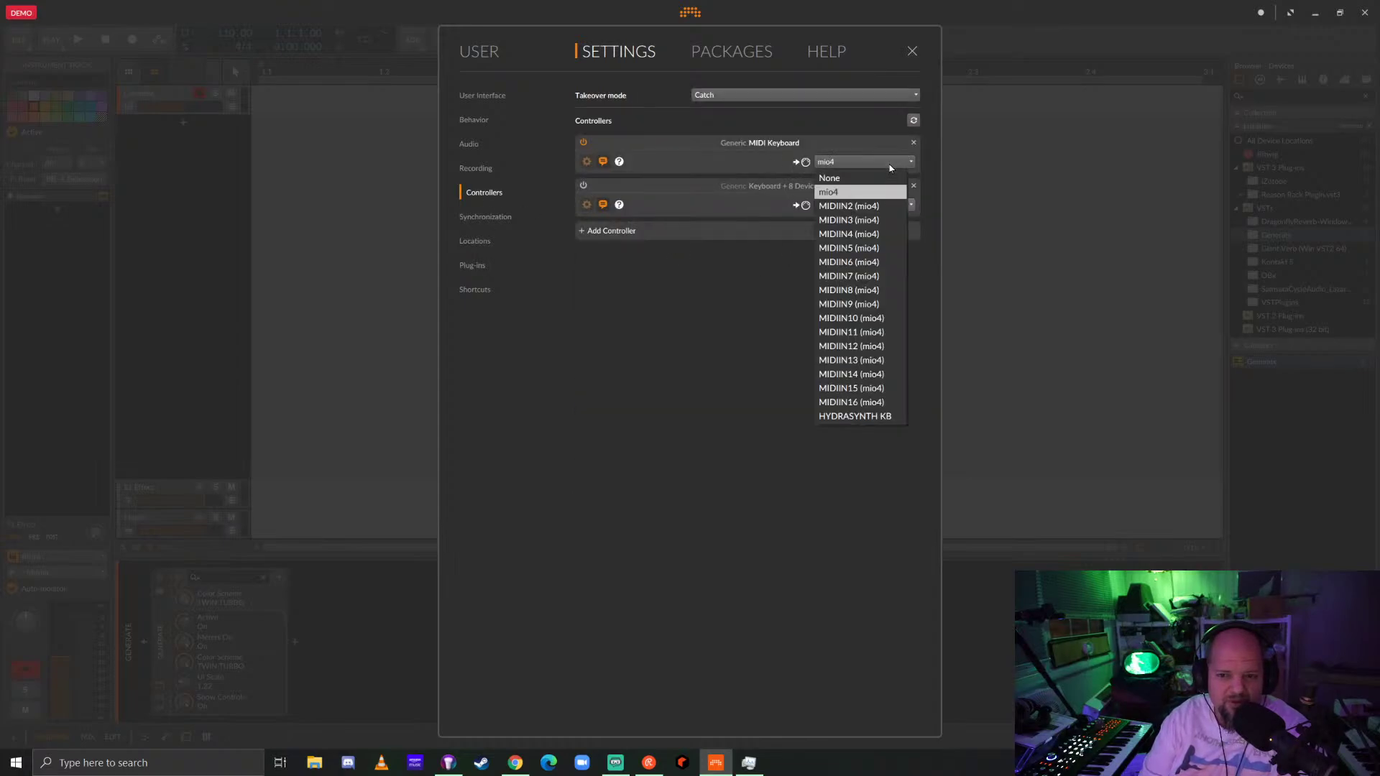
left_click(886, 417)
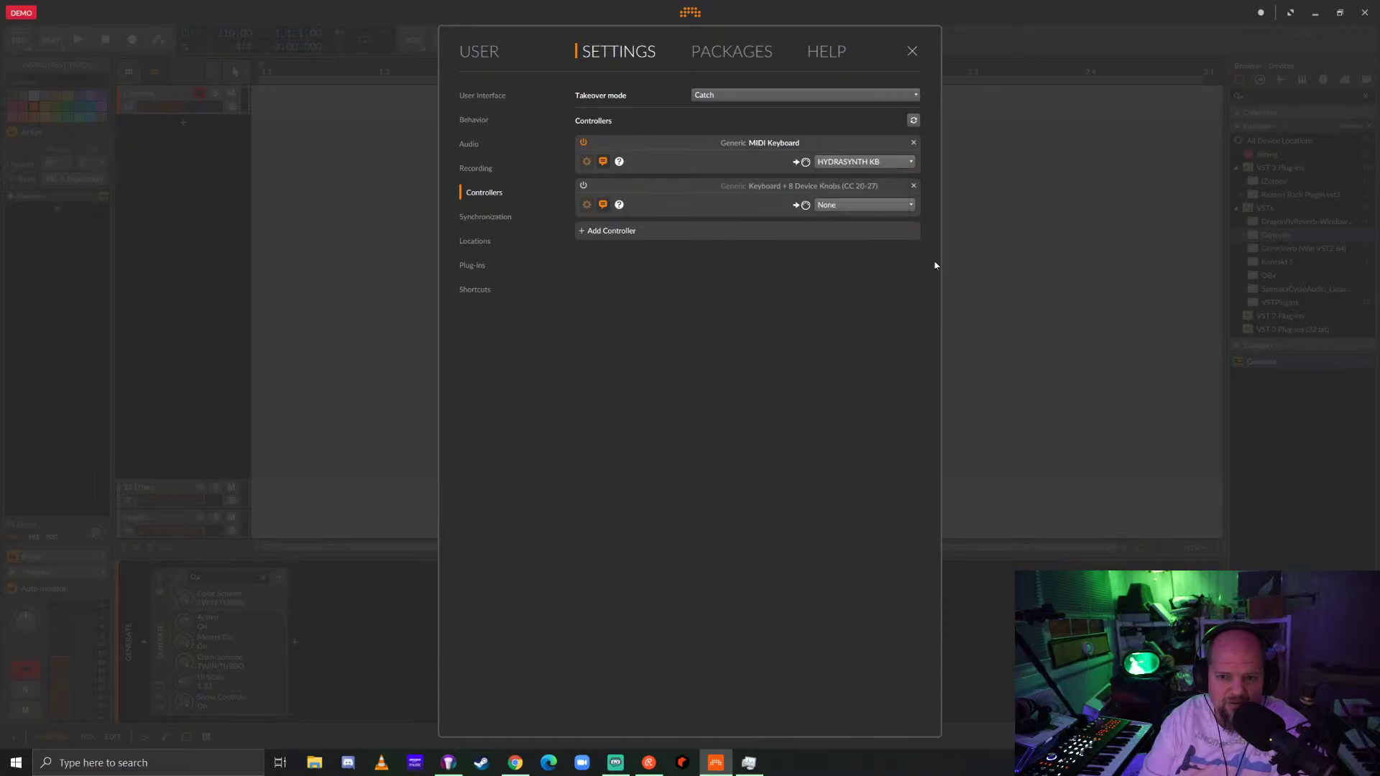
left_click(913, 51)
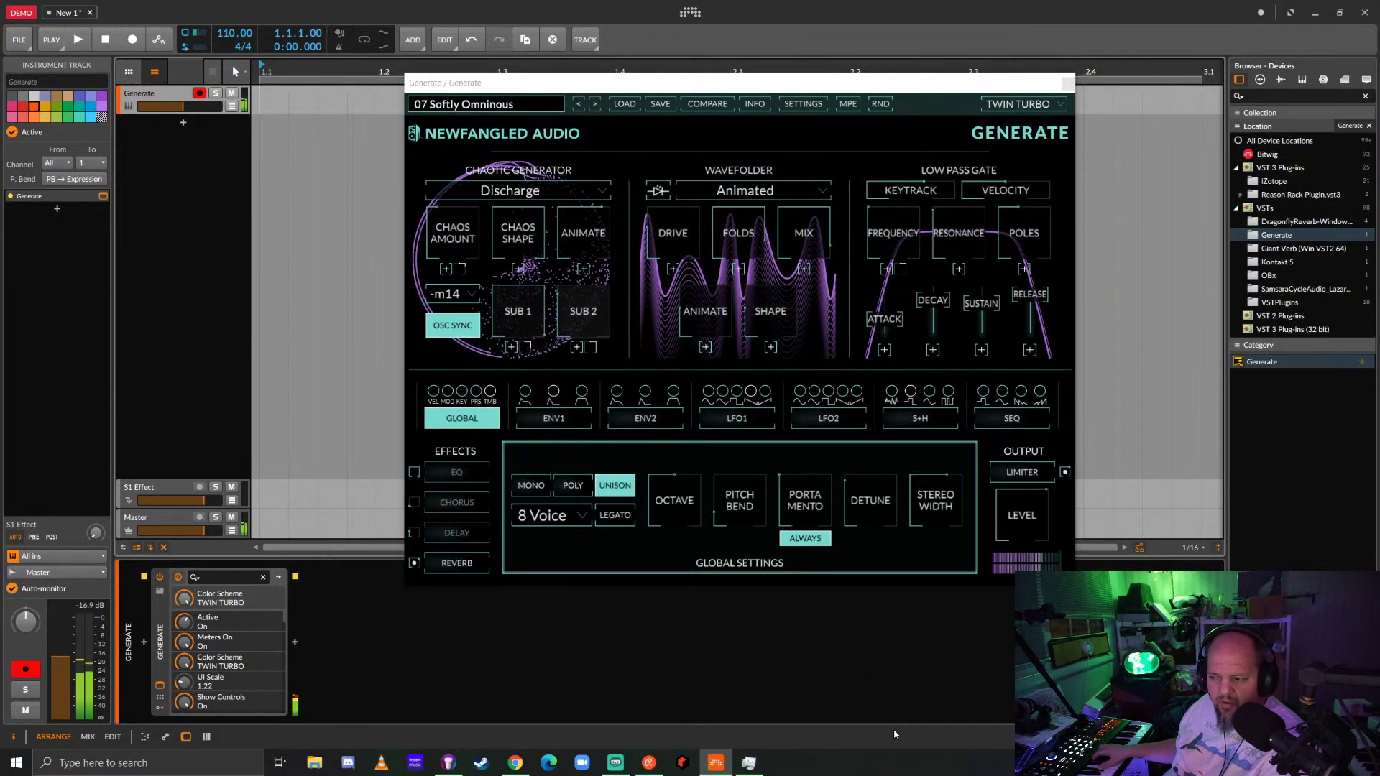
Examine the CPU load in Task Manager while Generate is sounding, and close both Task Manager and the Generate window.
right_click(904, 761)
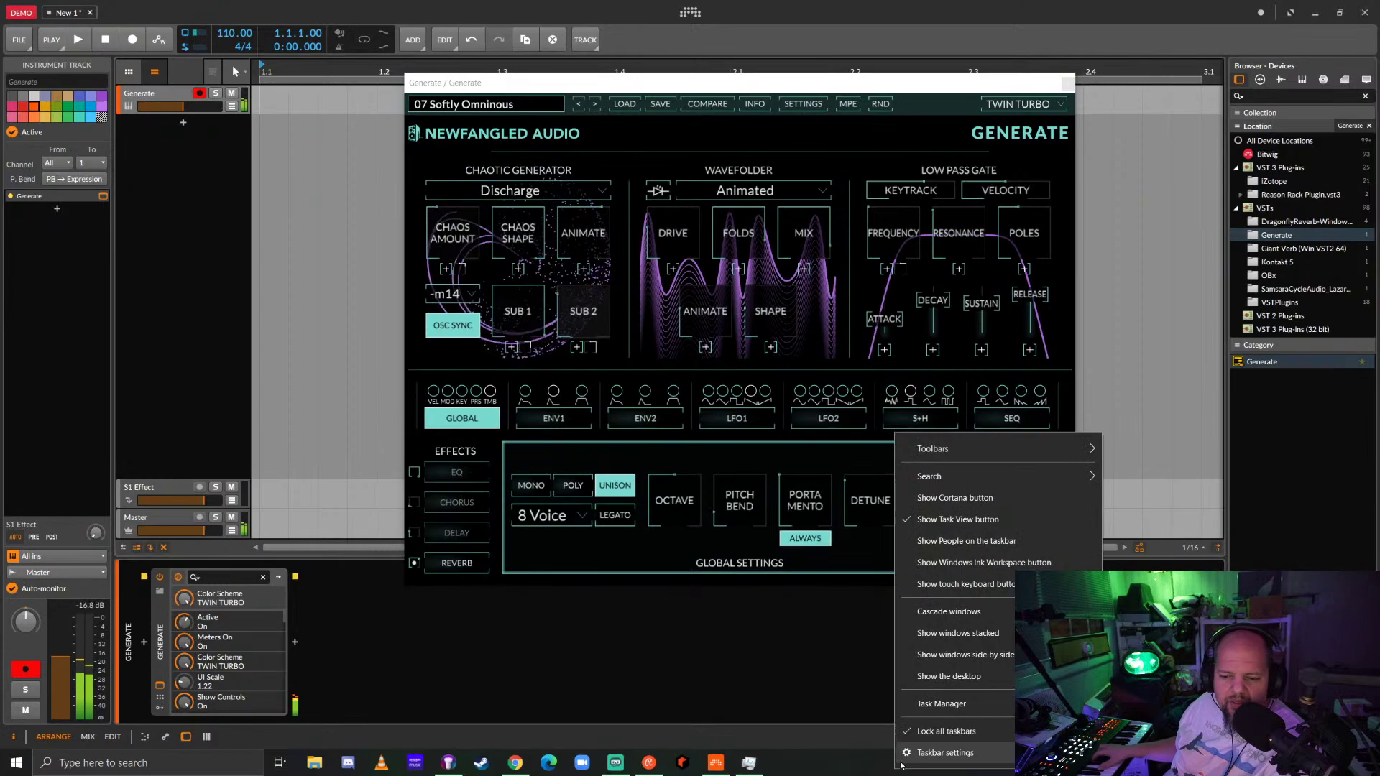
left_click(927, 707)
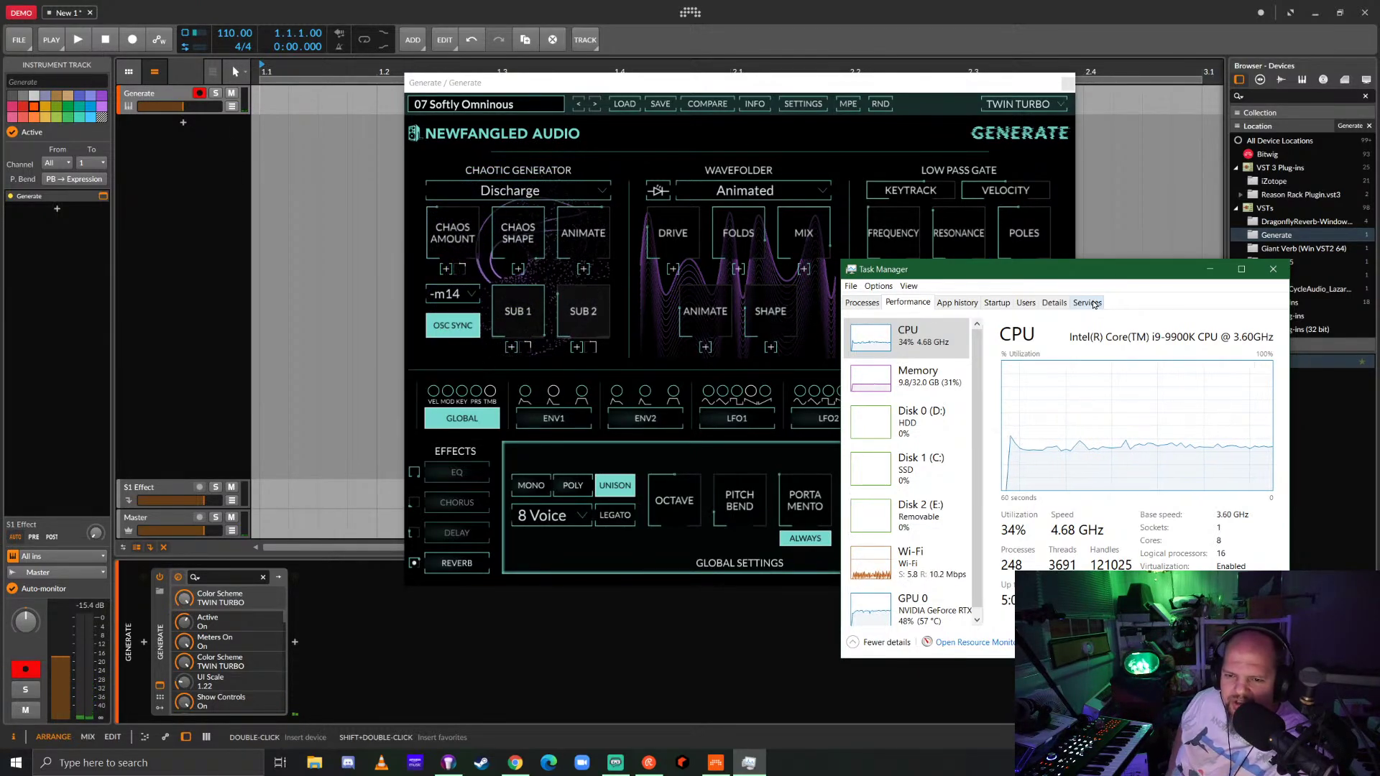
mouse_move(1029, 245)
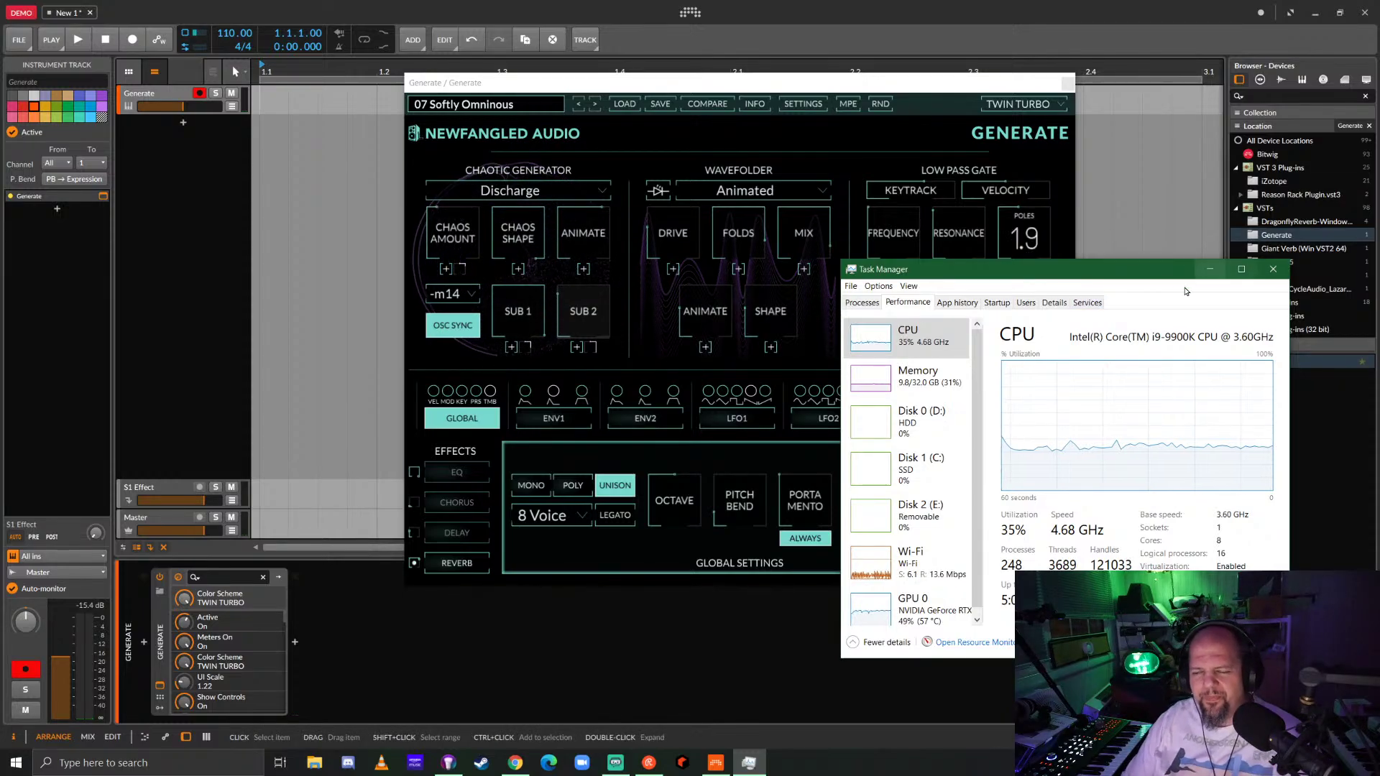
left_click(1274, 271)
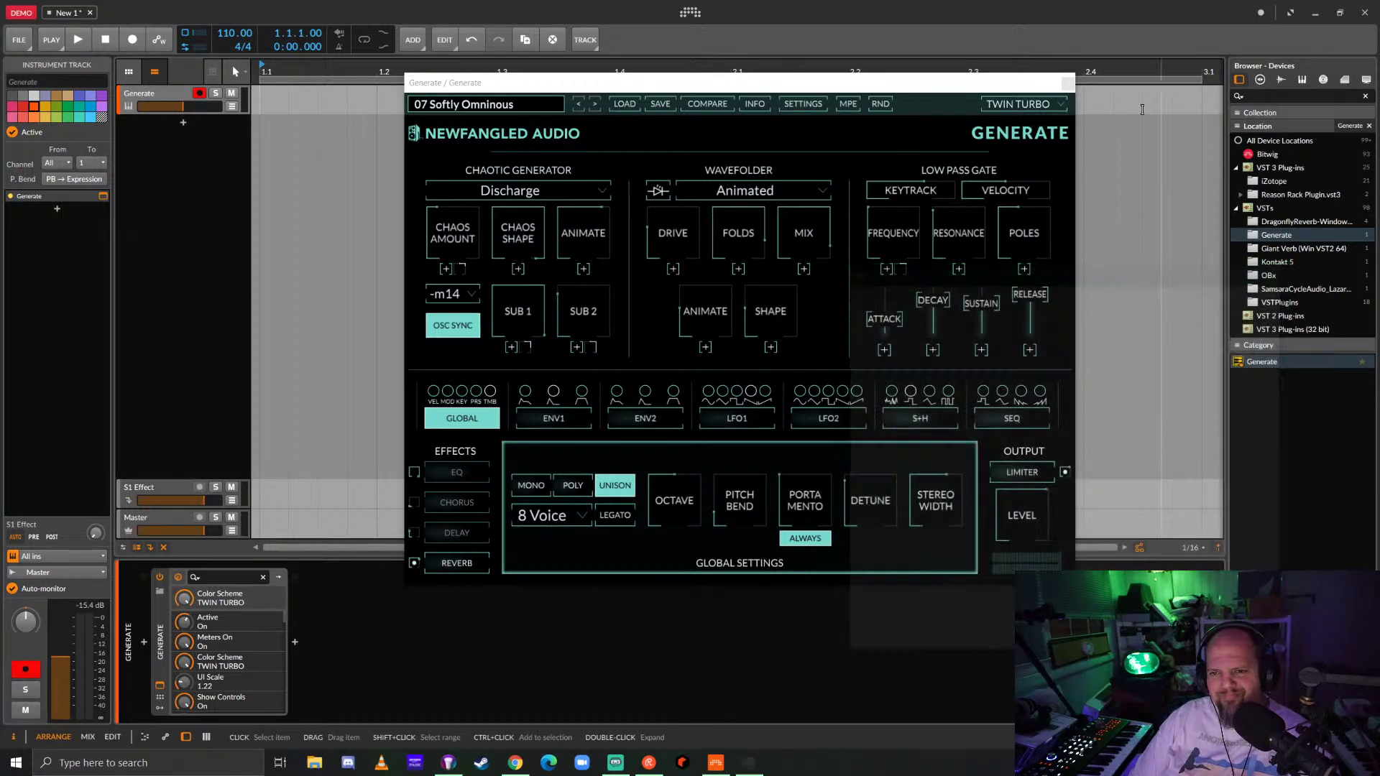
left_click(1069, 85)
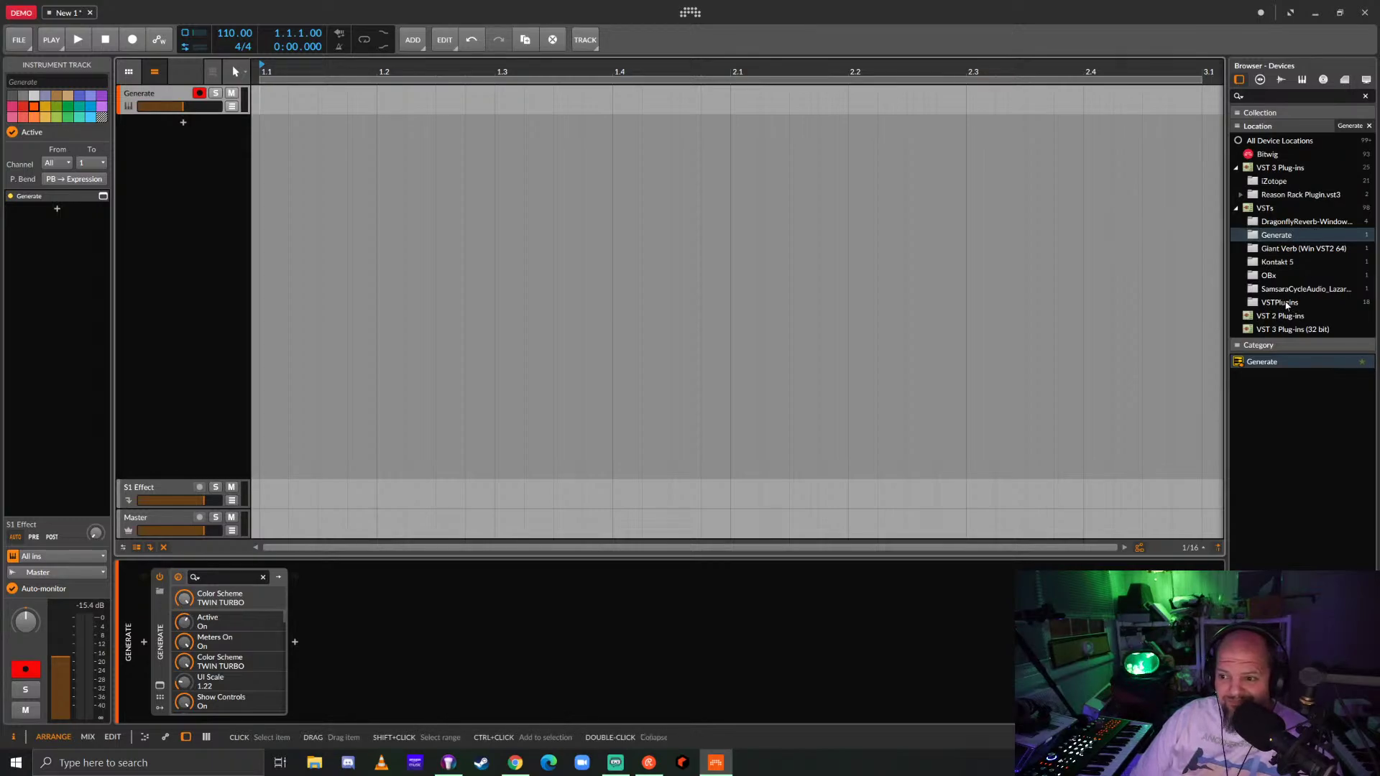
Find ValhallaSupermassive among the installed VSTs and insert it after Generate in the track's device chain.
left_click(1291, 223)
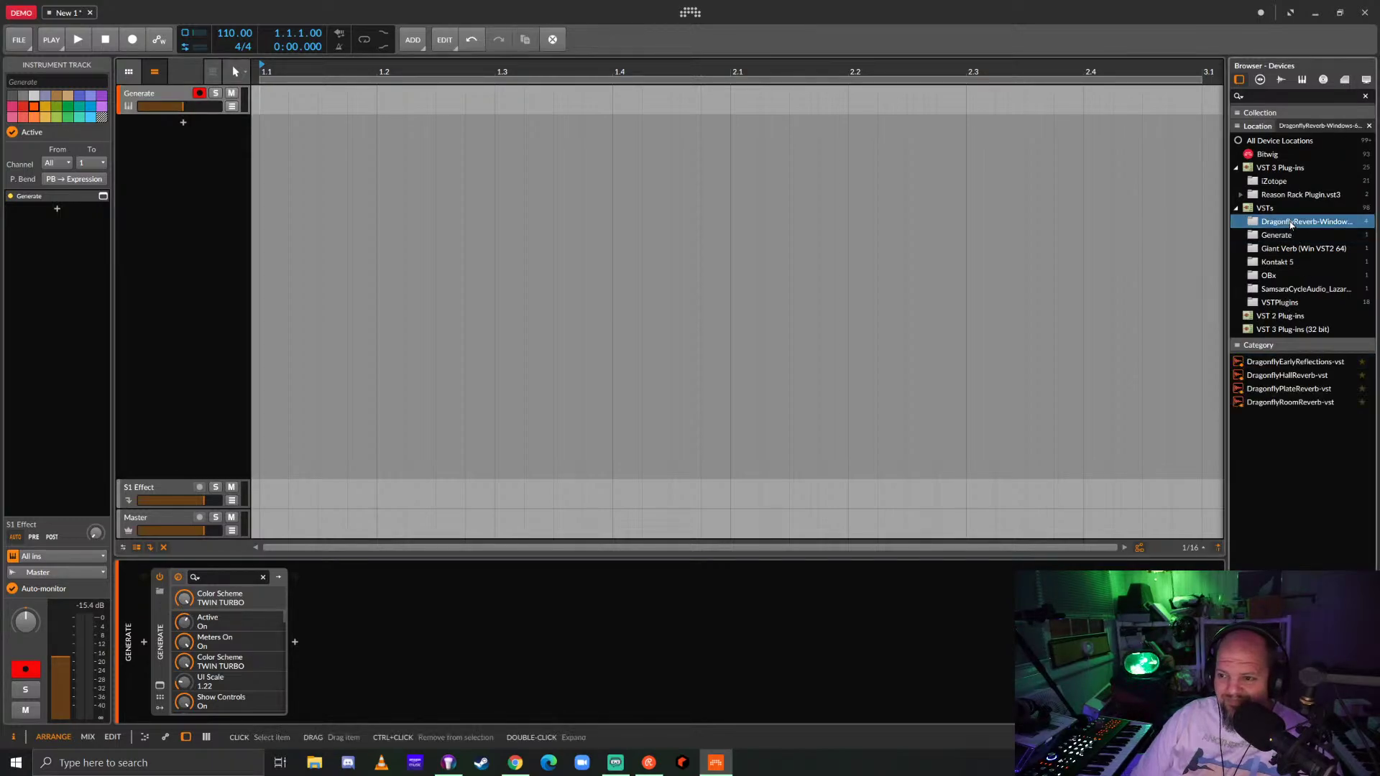
left_click(1282, 304)
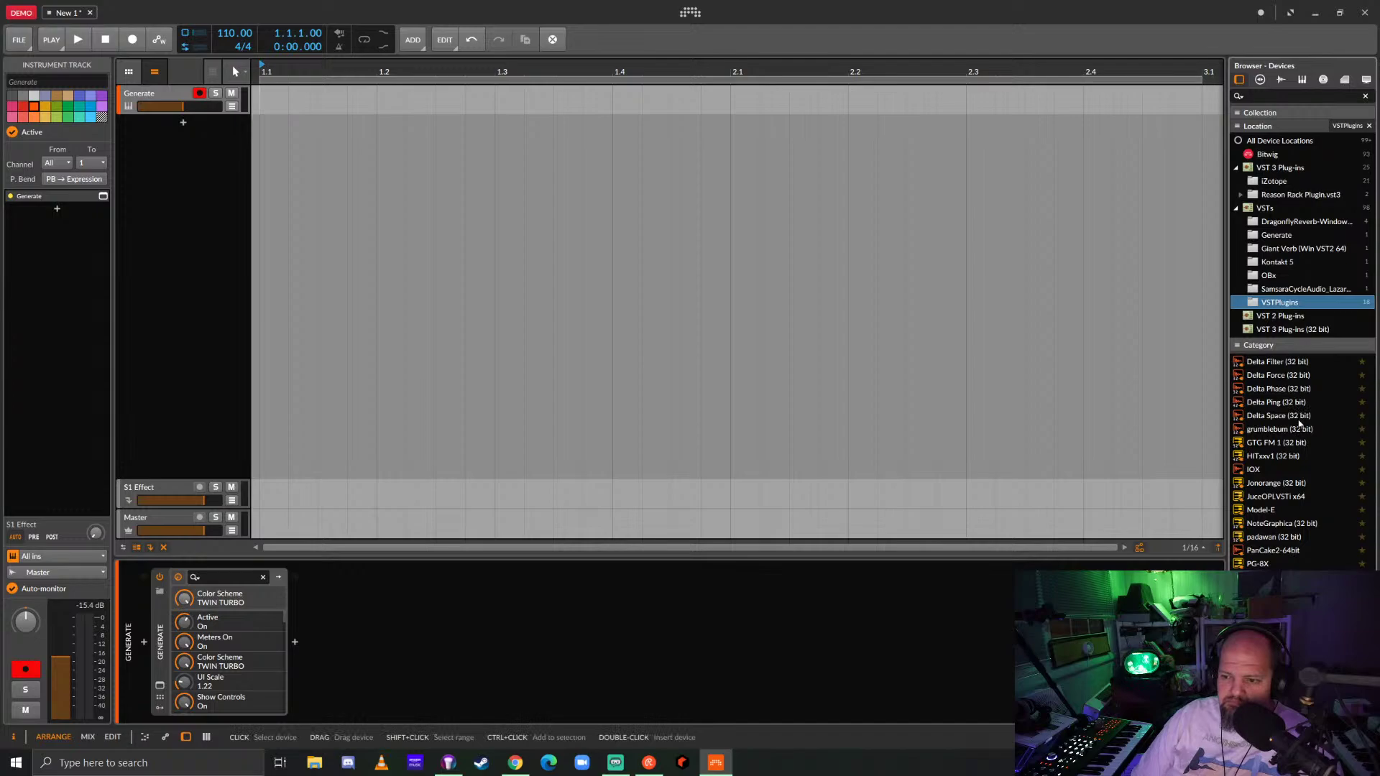
left_click(1284, 317)
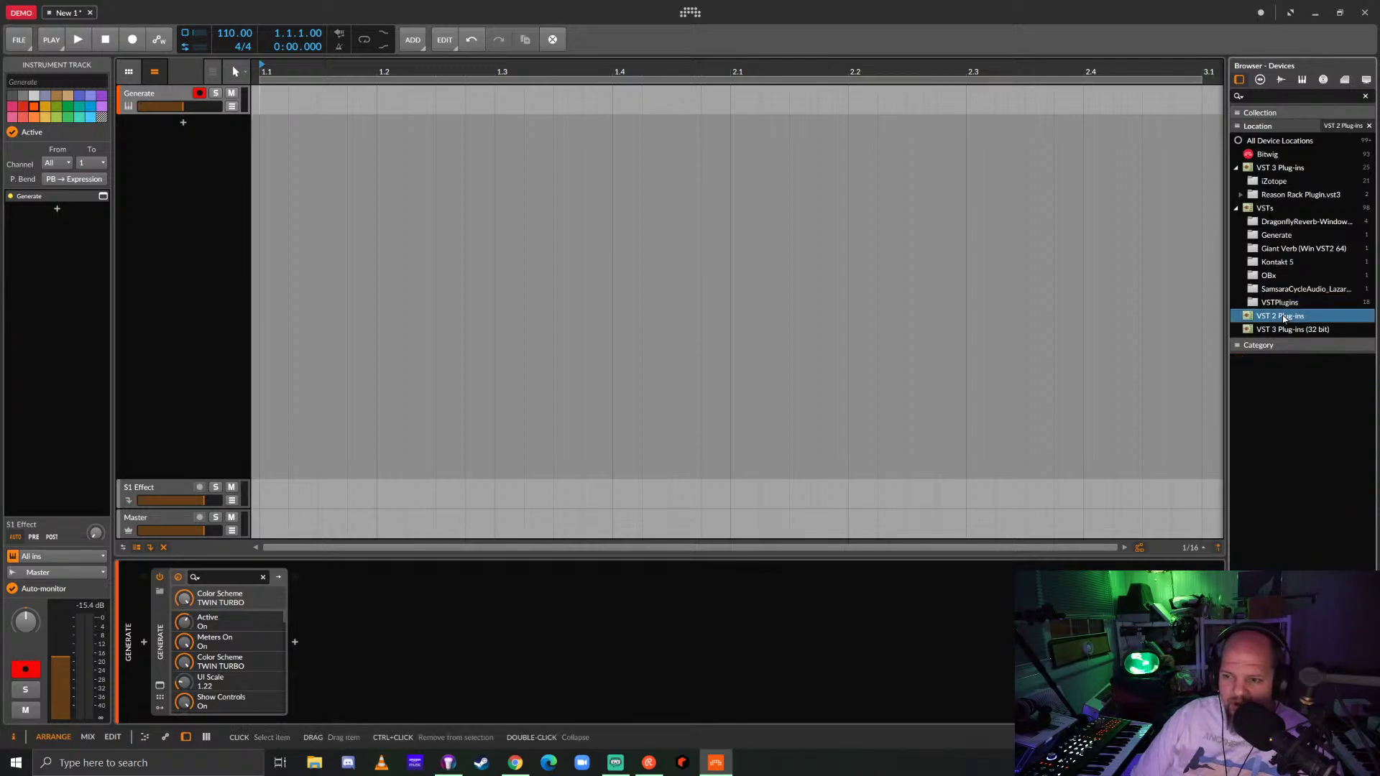
left_click(1277, 335)
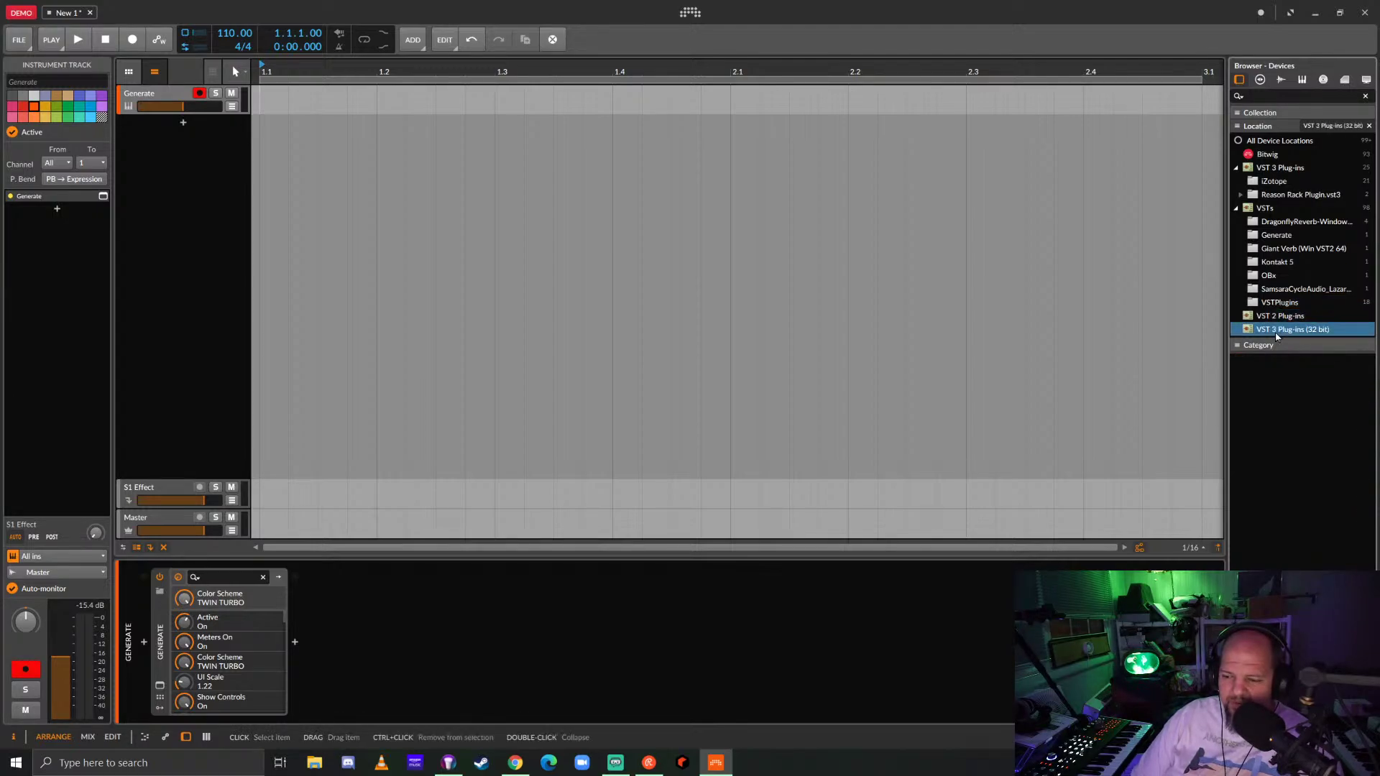
left_click(1280, 318)
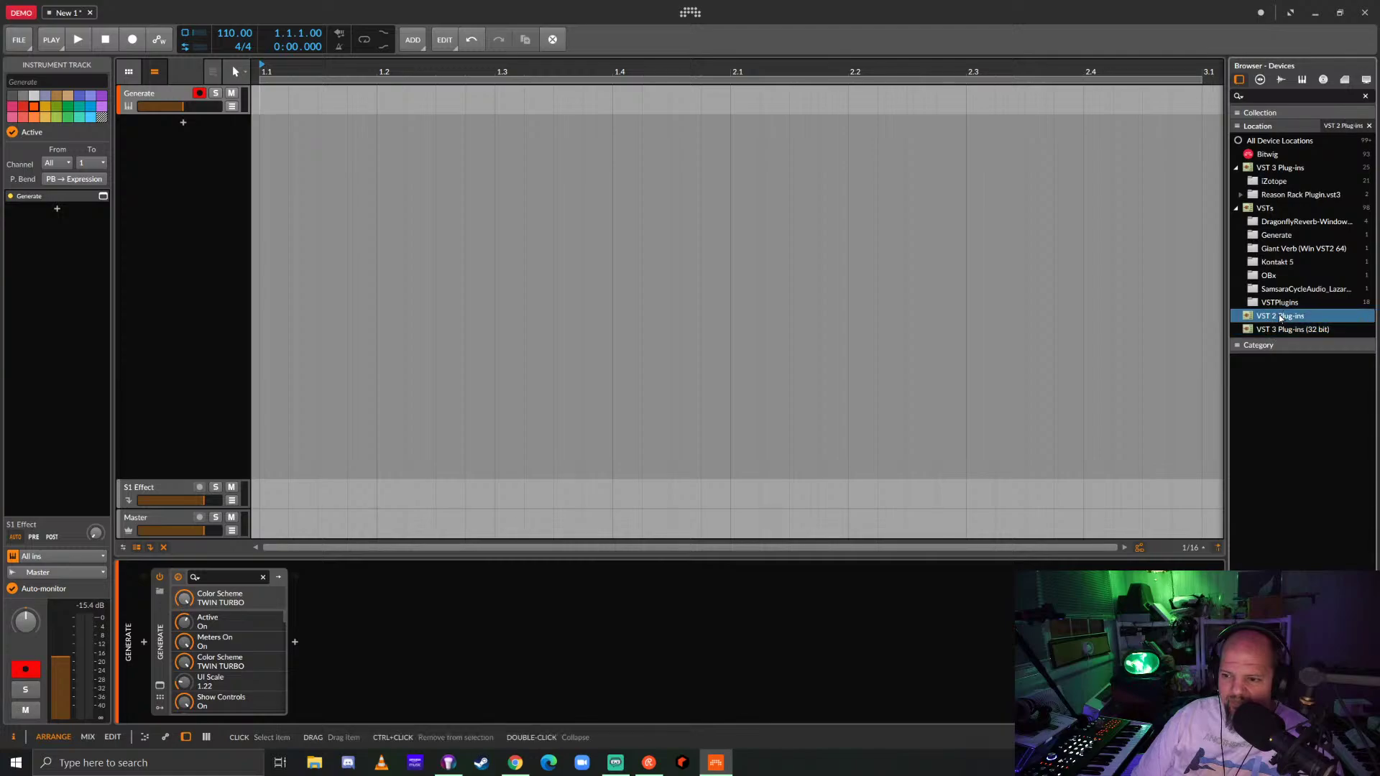
left_click(1282, 303)
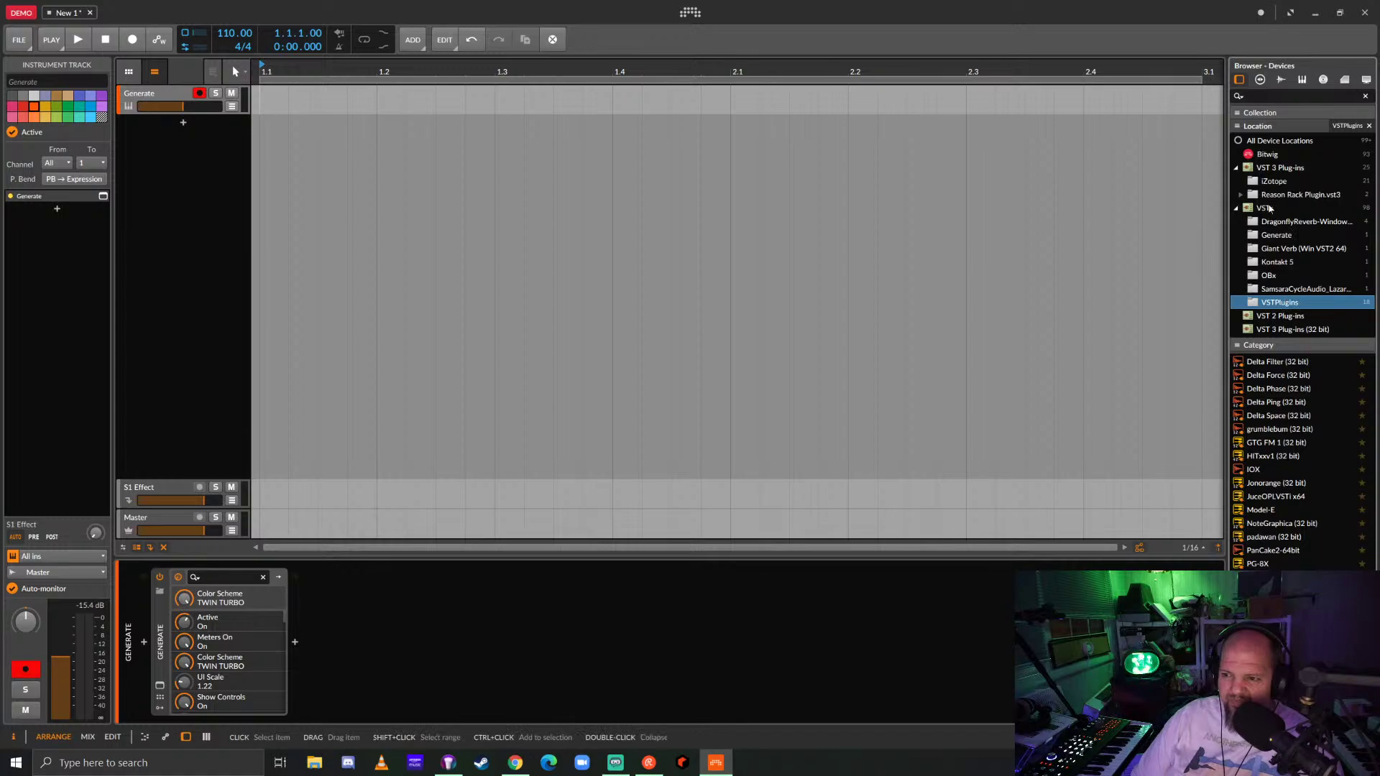
left_click(1267, 209)
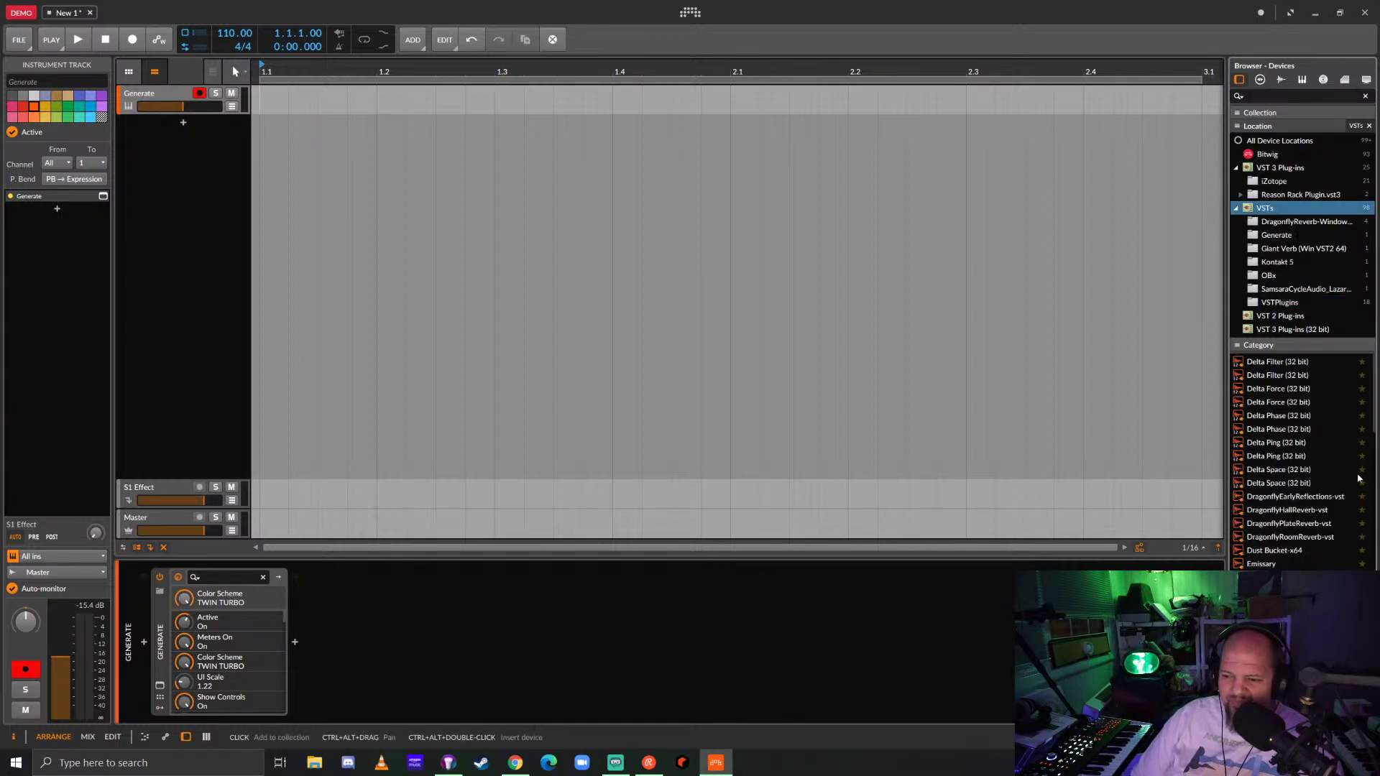
scroll(1340, 480, "down", 4)
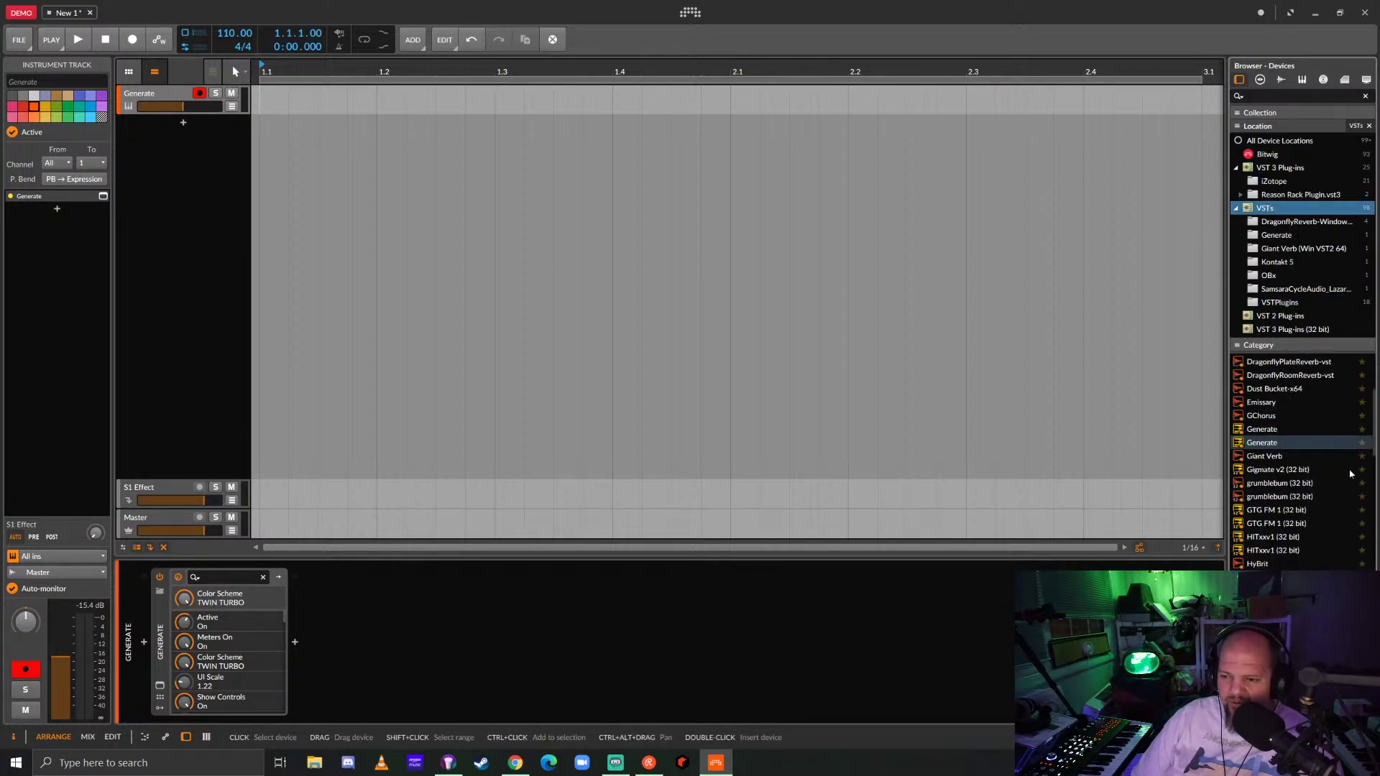
scroll(1321, 460, "down", 12)
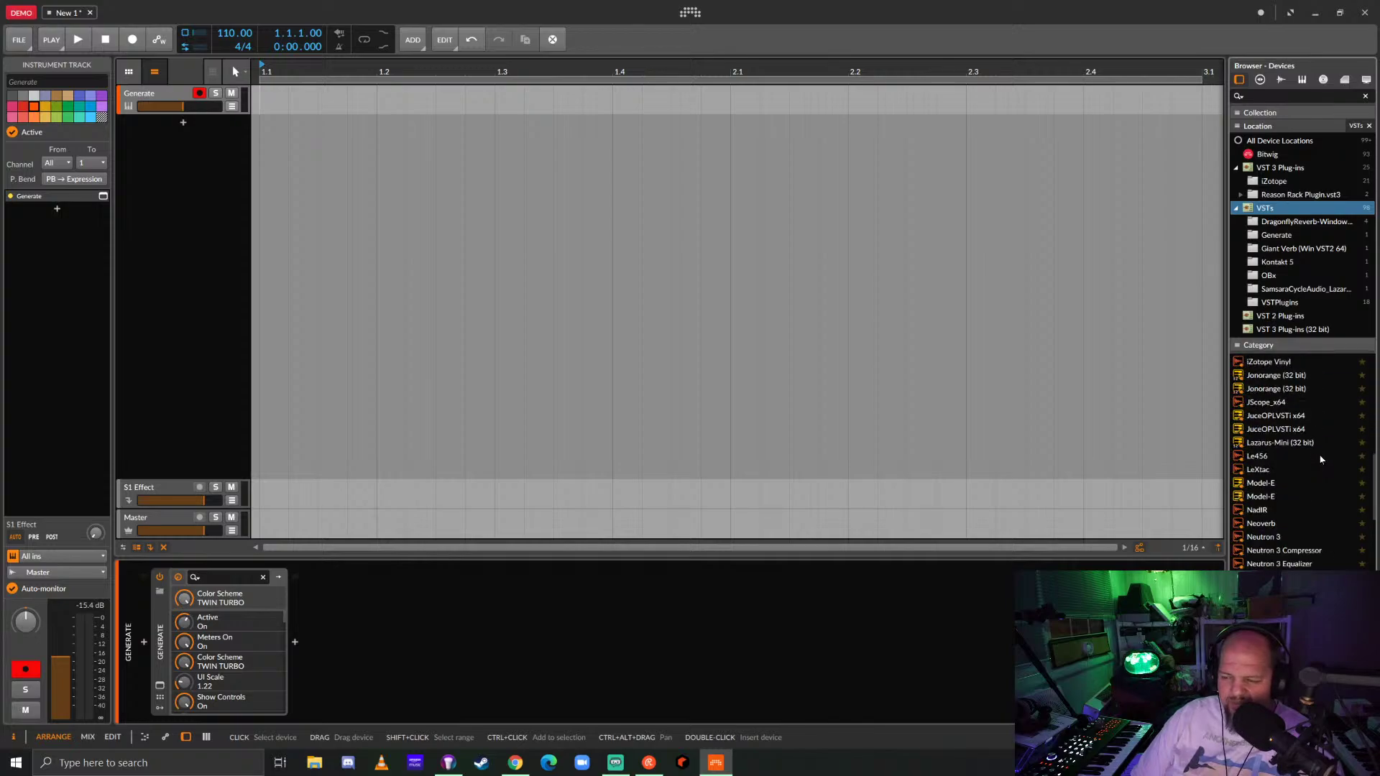
scroll(1321, 459, "down", 1)
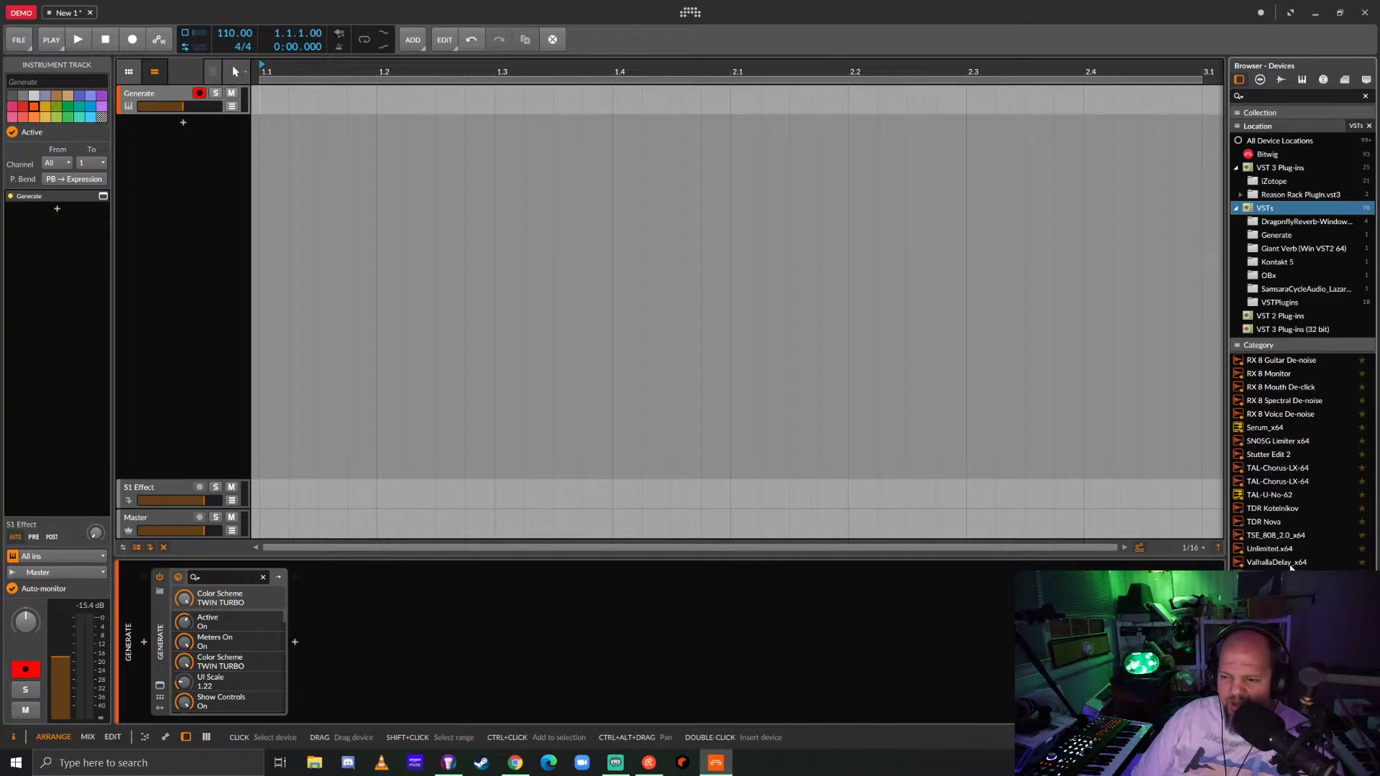
left_click_drag(1321, 460, 769, 652)
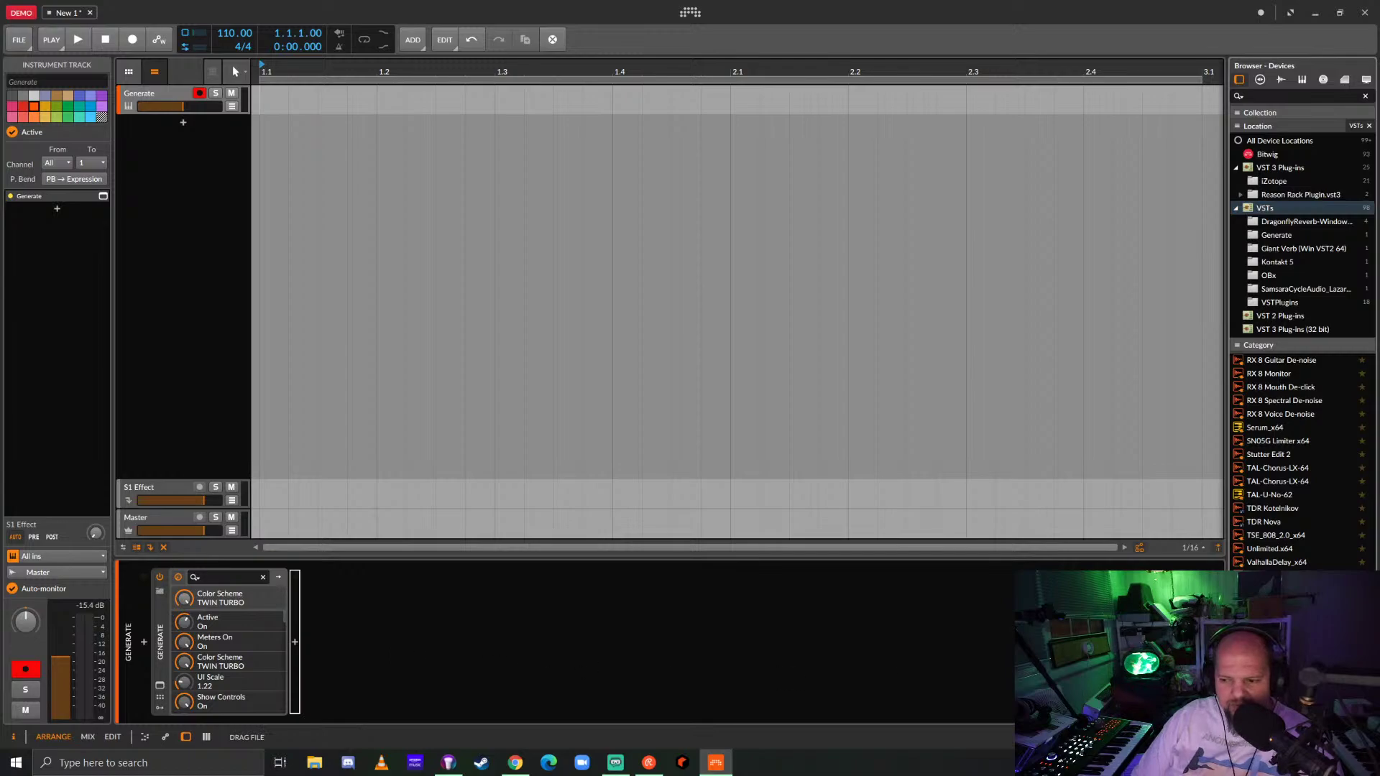
left_click_drag(295, 642, 296, 642)
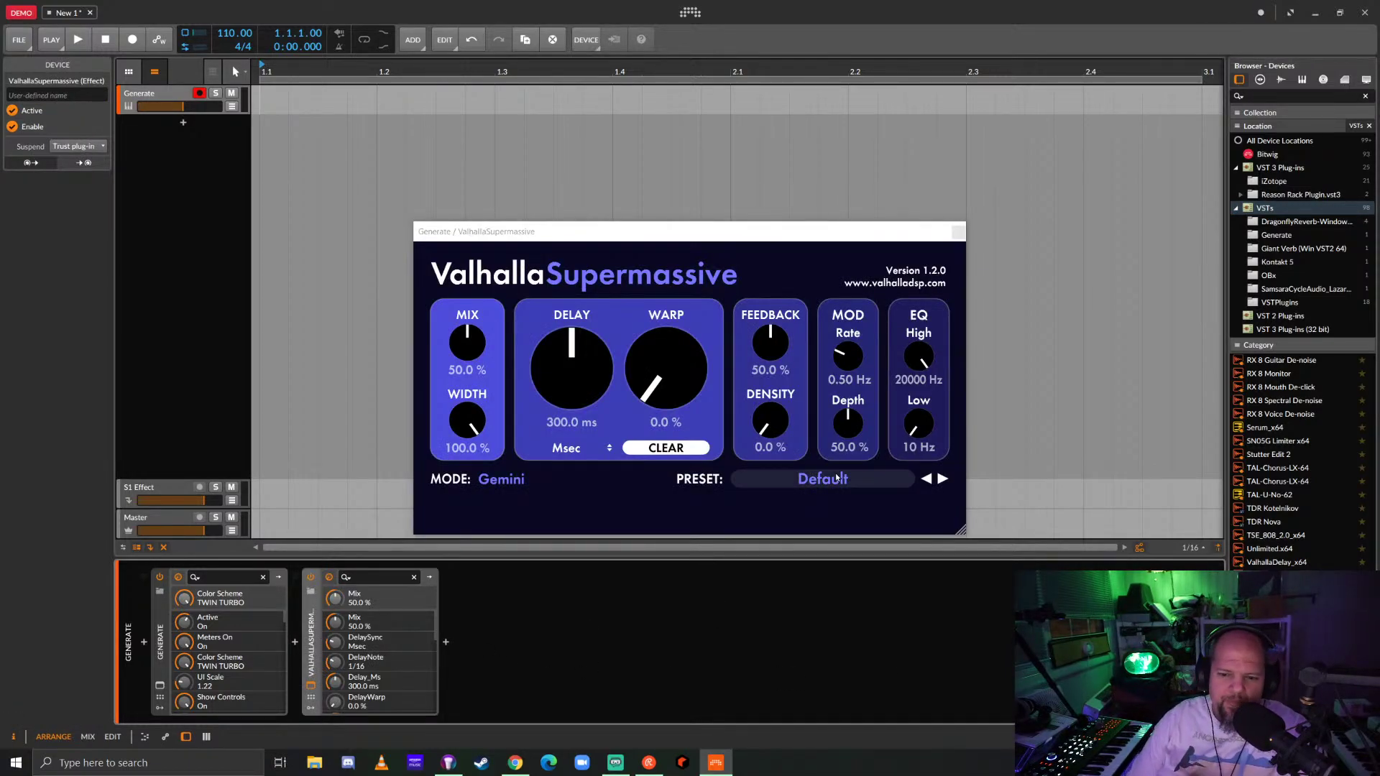
Load the massive reverb preset BensonArizona in ValhallaSupermassive and close the plug-in window.
left_click(780, 479)
mouse_move(769, 629)
mouse_move(920, 630)
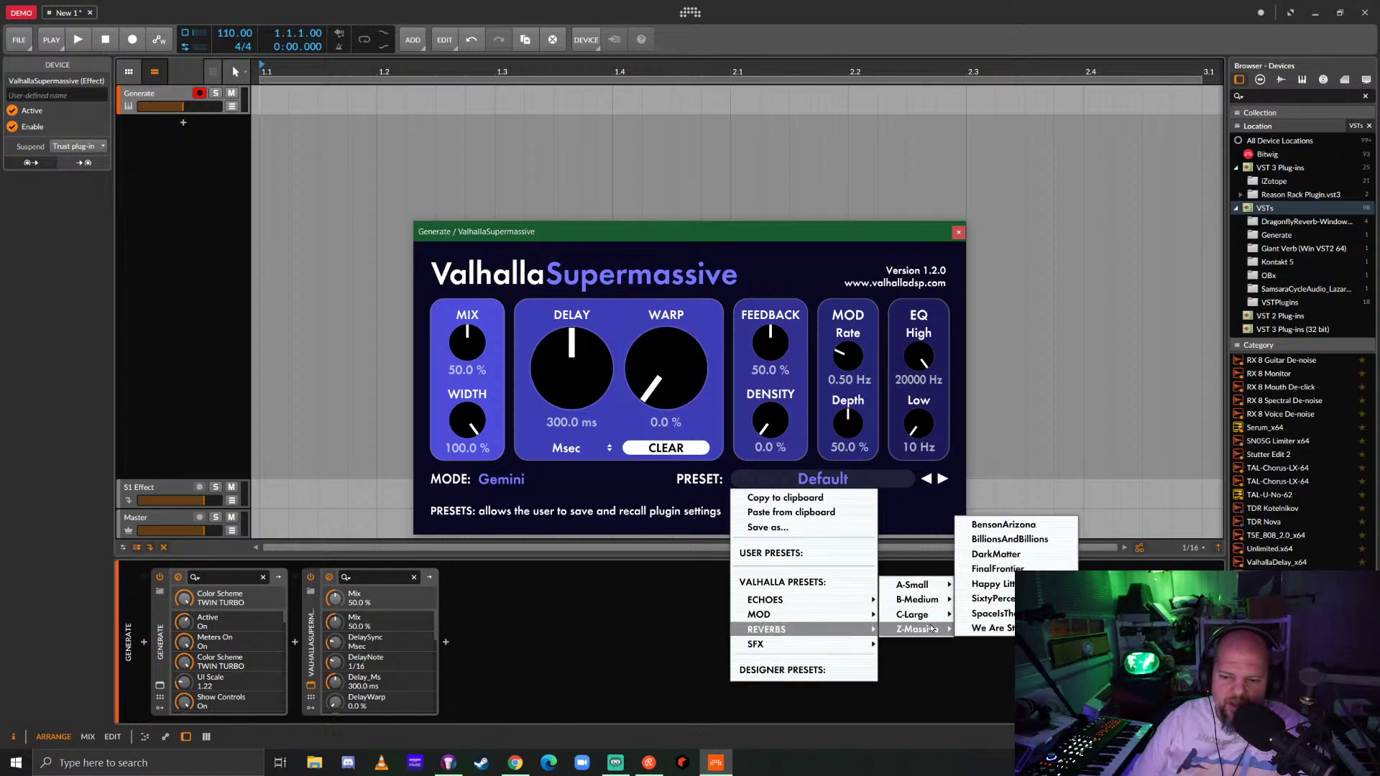
left_click(1009, 532)
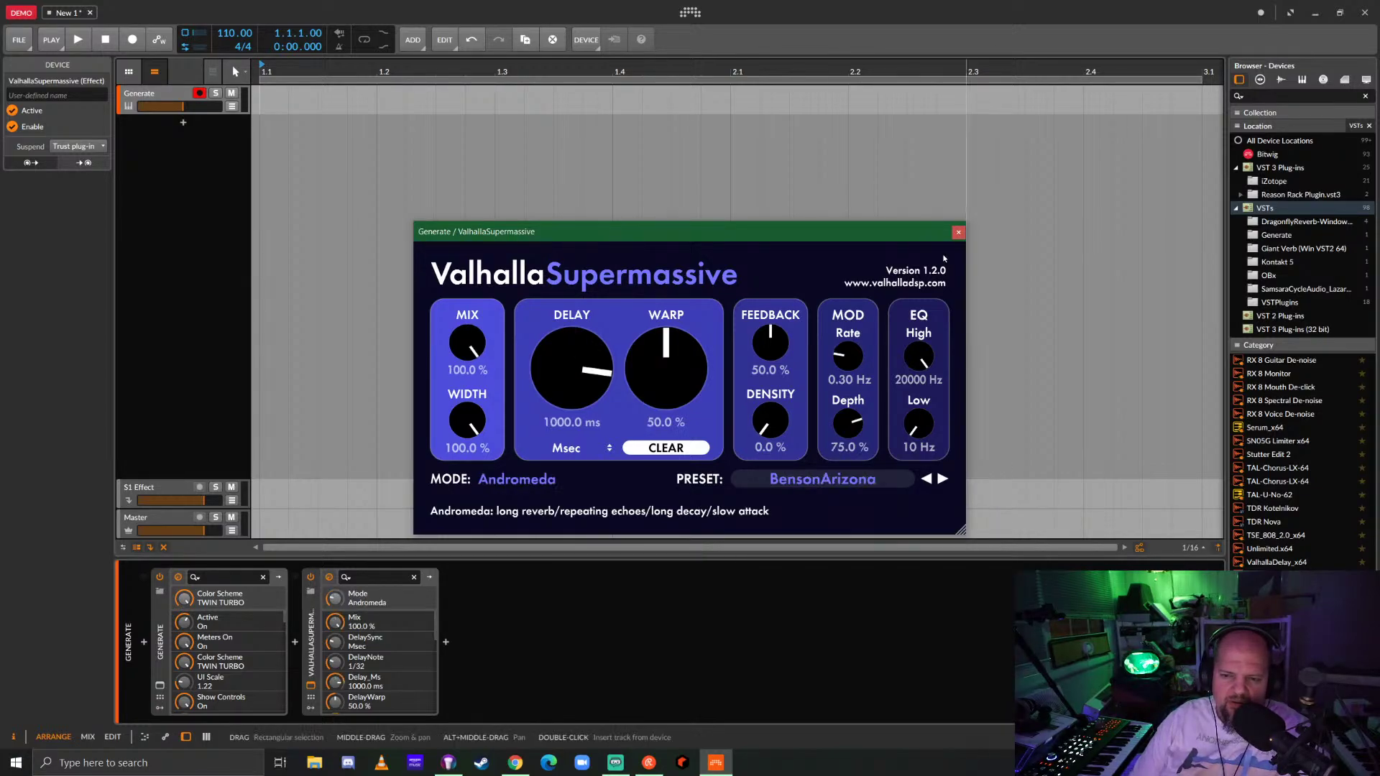
left_click(959, 232)
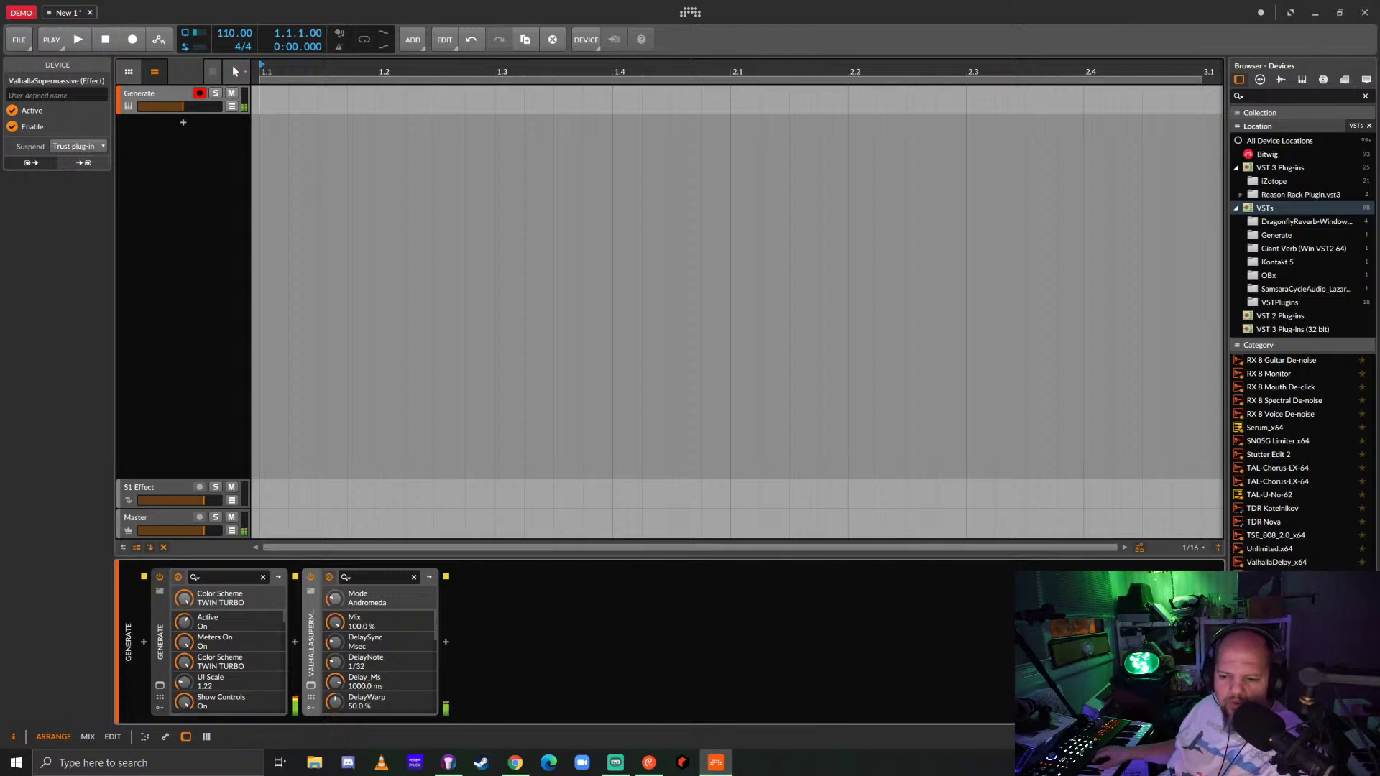
Check the CPU load on Task Manager's performance page while Generate plays through ValhallaSupermassive, and close Task Manager.
right_click(998, 766)
left_click(1005, 725)
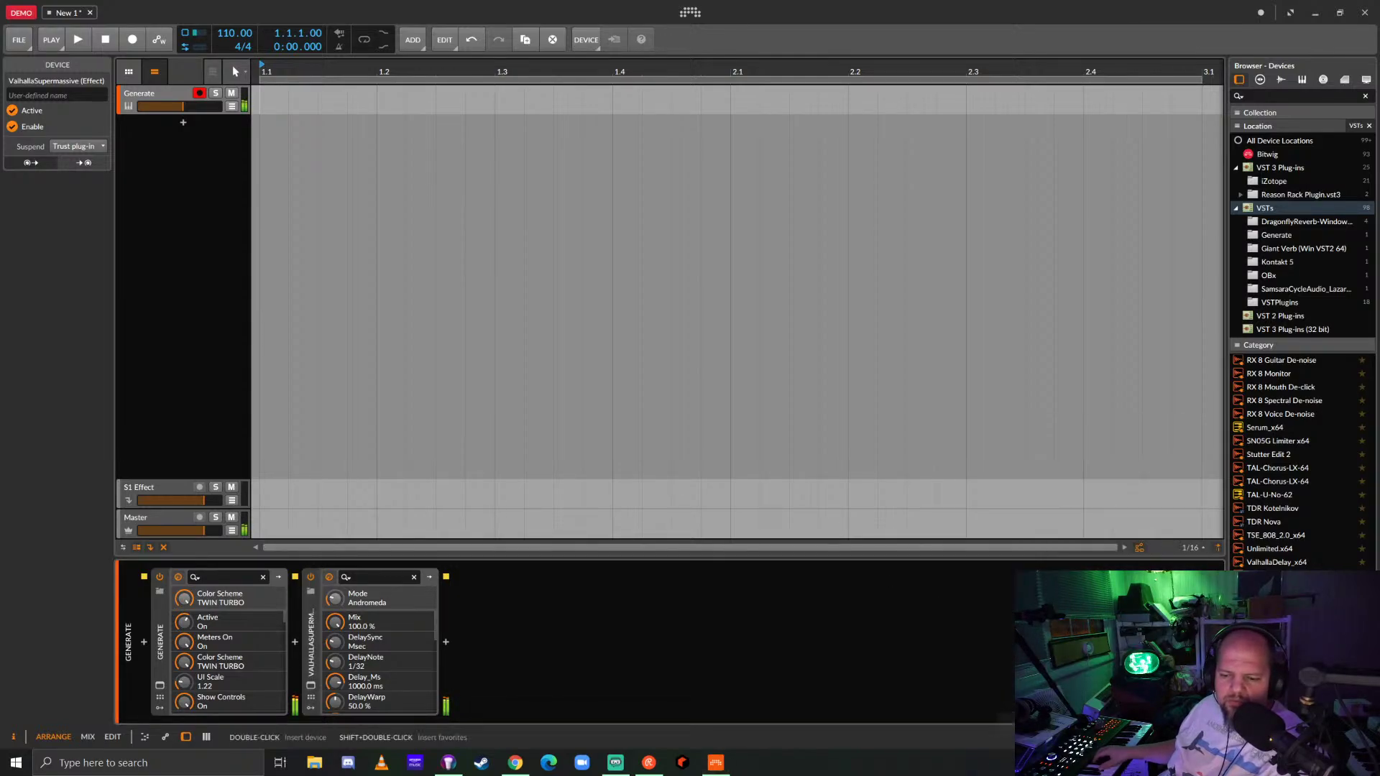
right_click(978, 772)
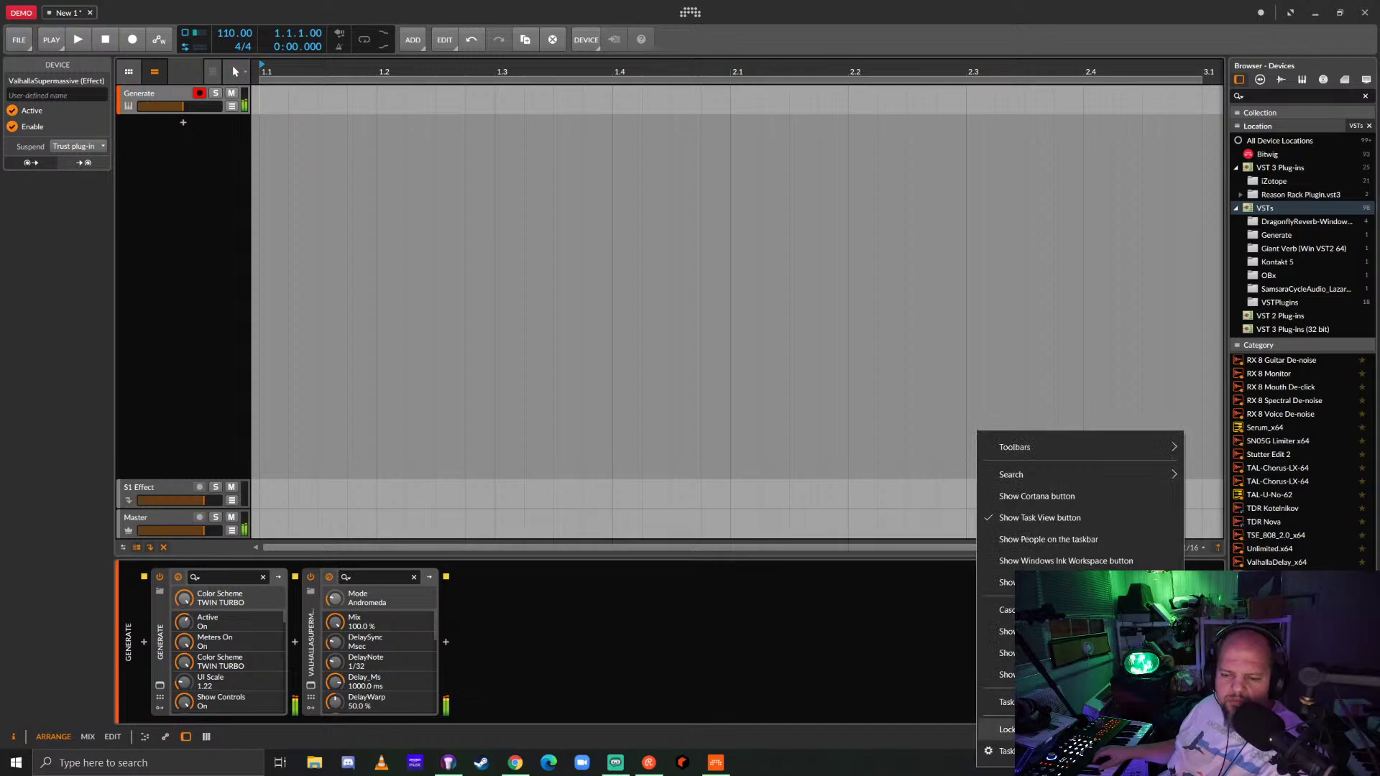
left_click(1007, 730)
right_click(1004, 766)
left_click(1010, 696)
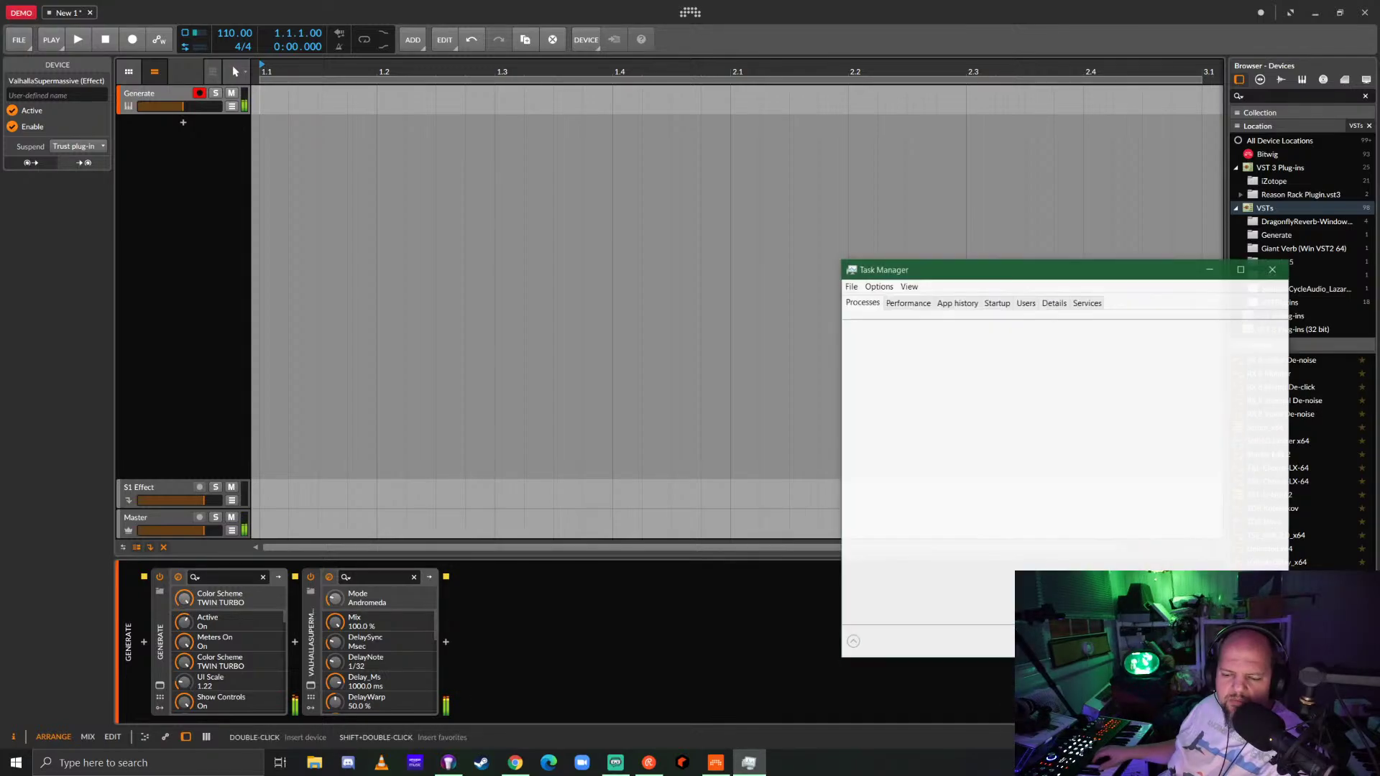
left_click(908, 302)
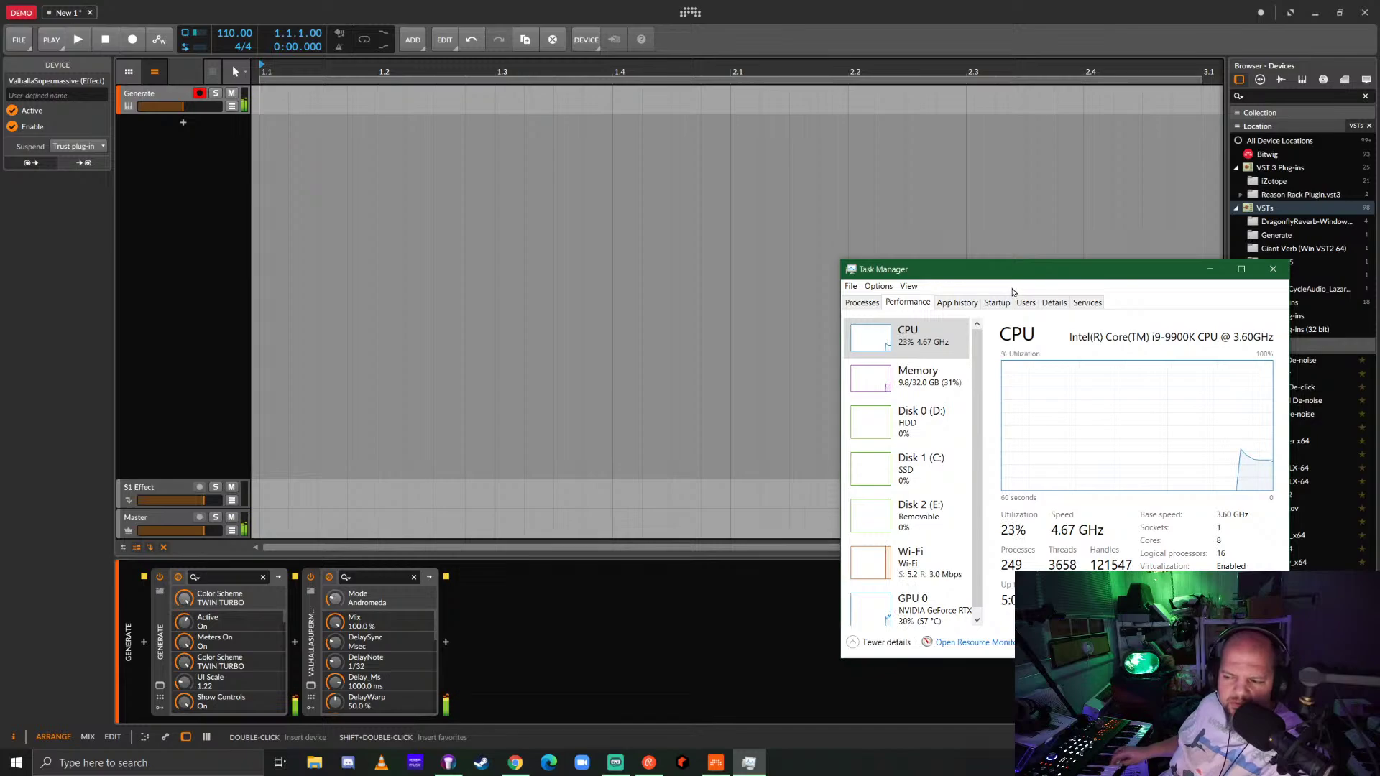
left_click(1272, 271)
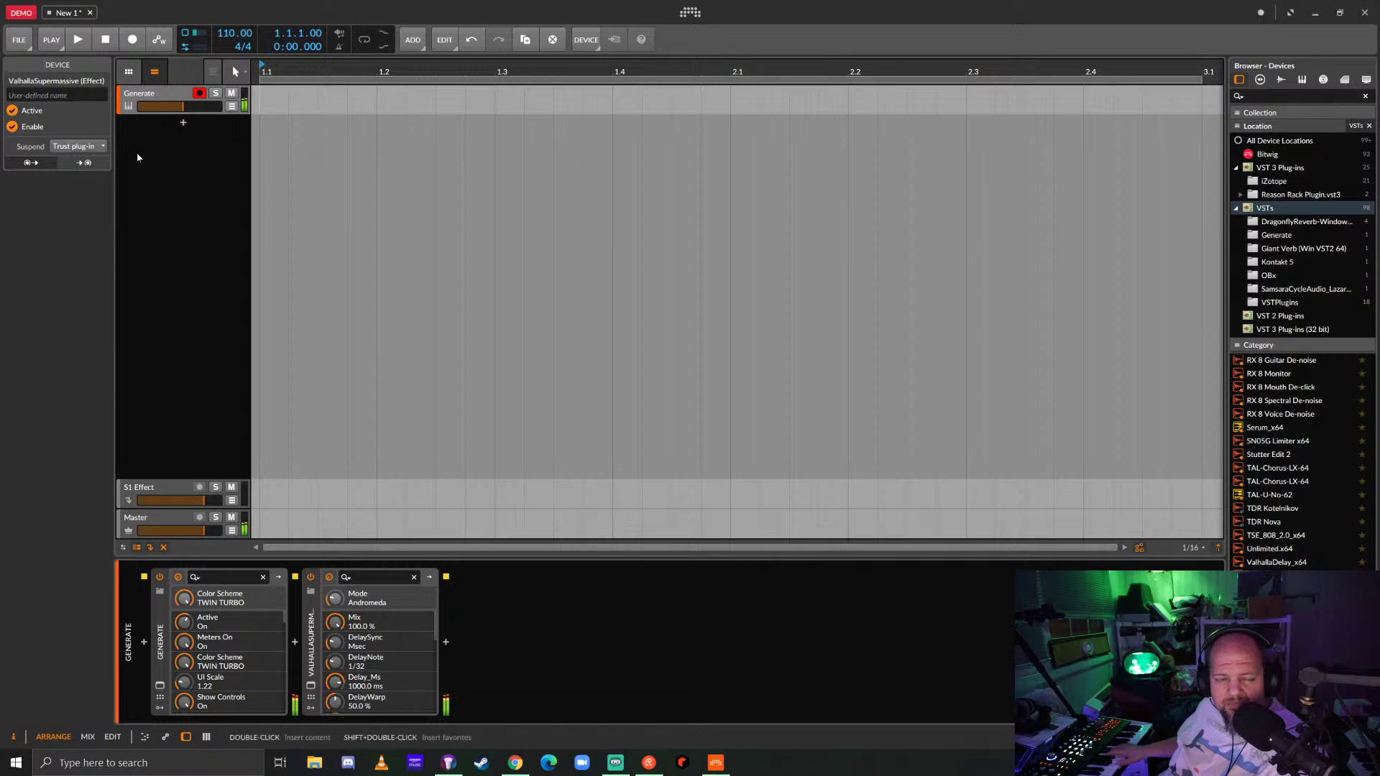
double_click(179, 130)
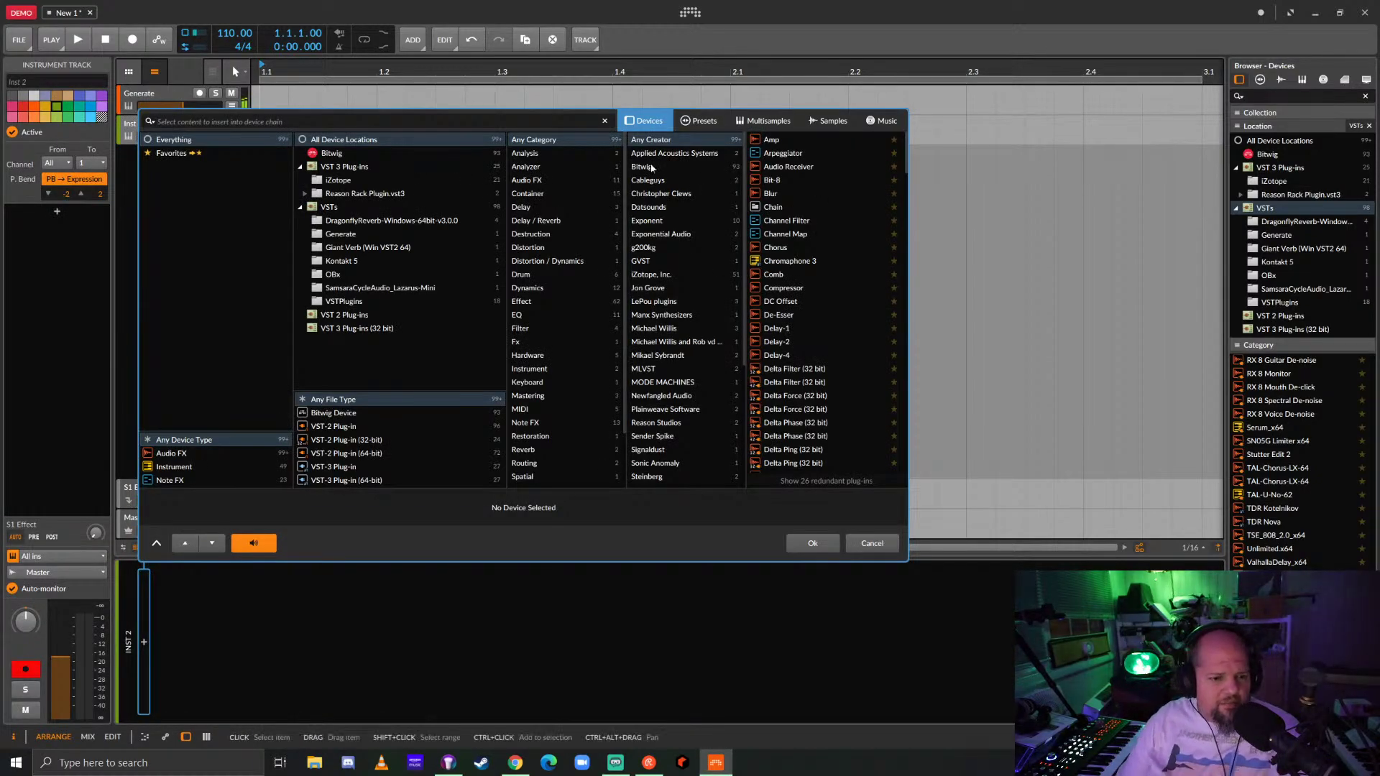
left_click(175, 469)
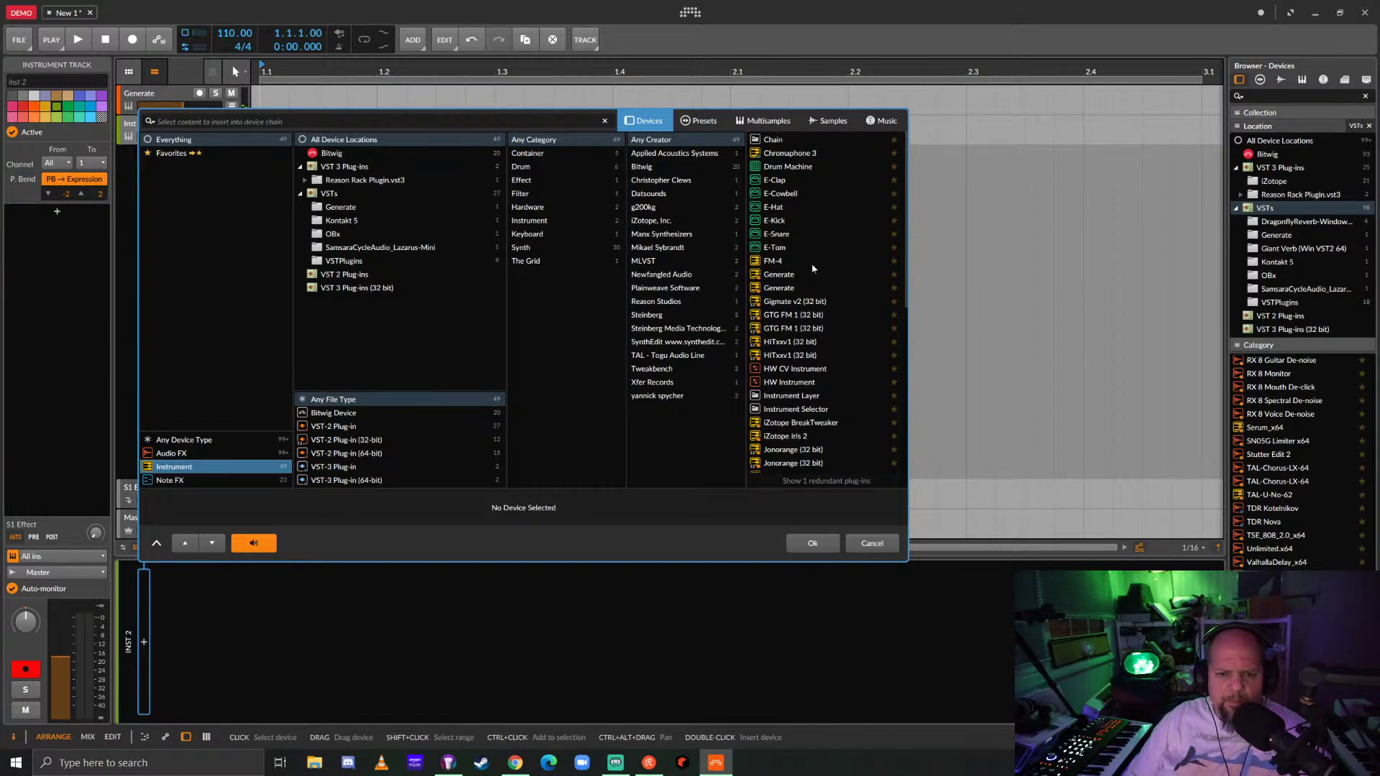
left_click(642, 166)
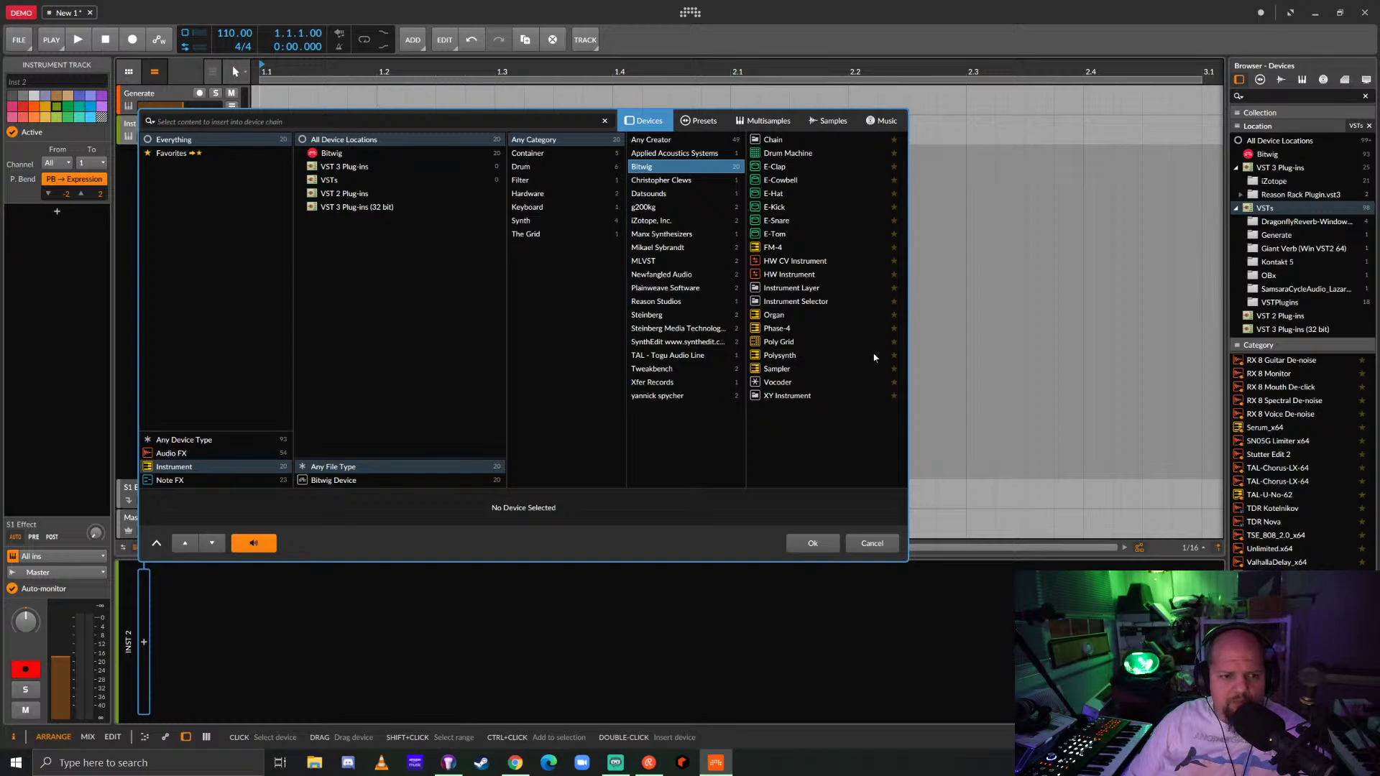
left_click(872, 543)
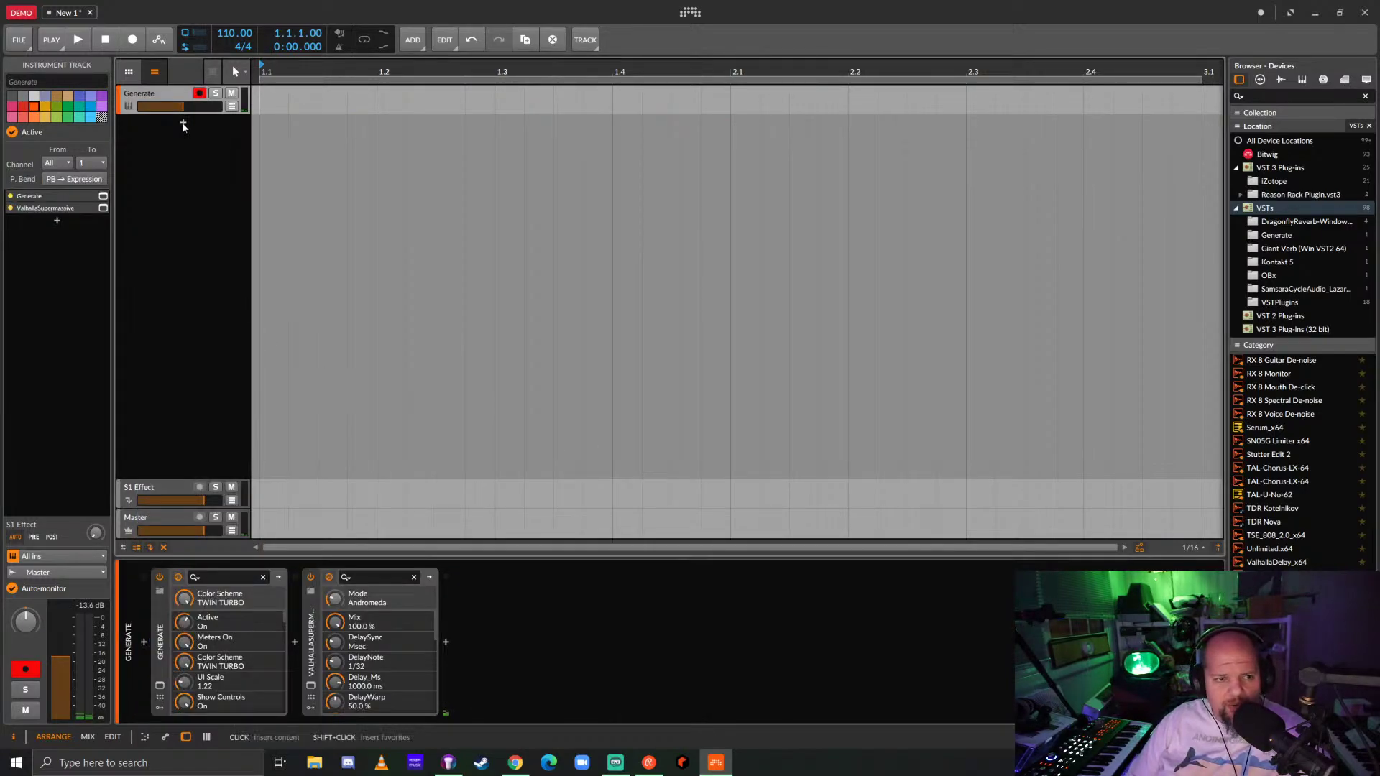
Add an instrument track below the Generate track and bring up the device choices for it.
left_click(193, 145)
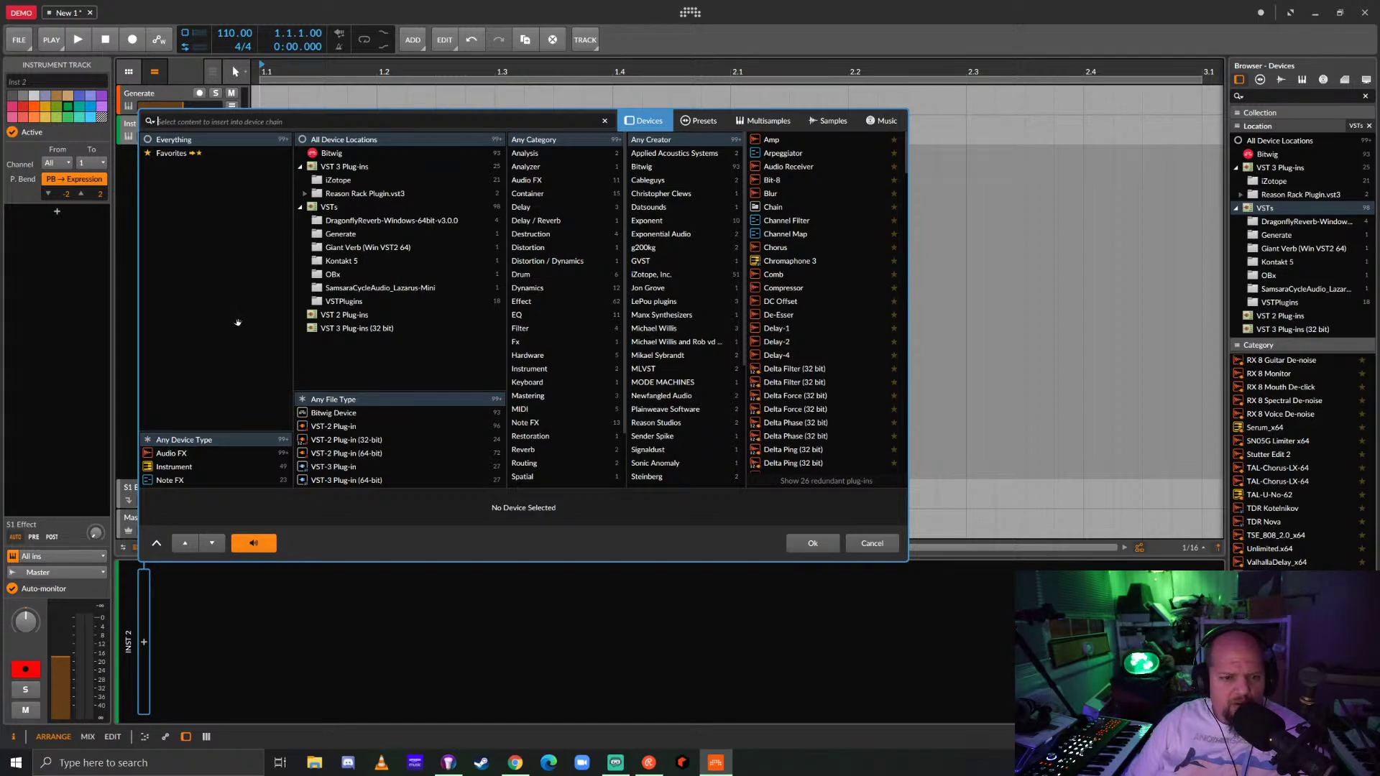
Filter the device browser to the Bitwig location, look through the built-in devices, and cancel without inserting one.
left_click(329, 154)
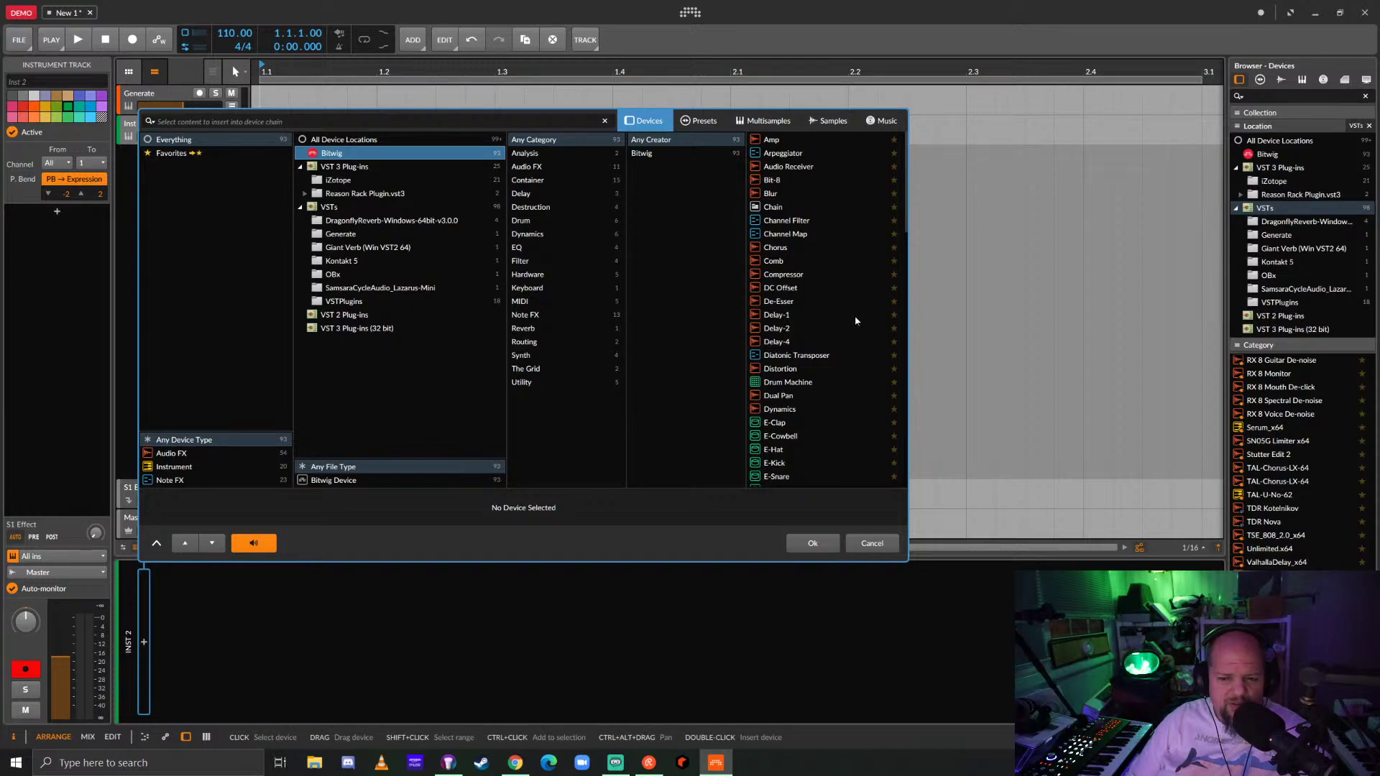
scroll(848, 318, "down", 5)
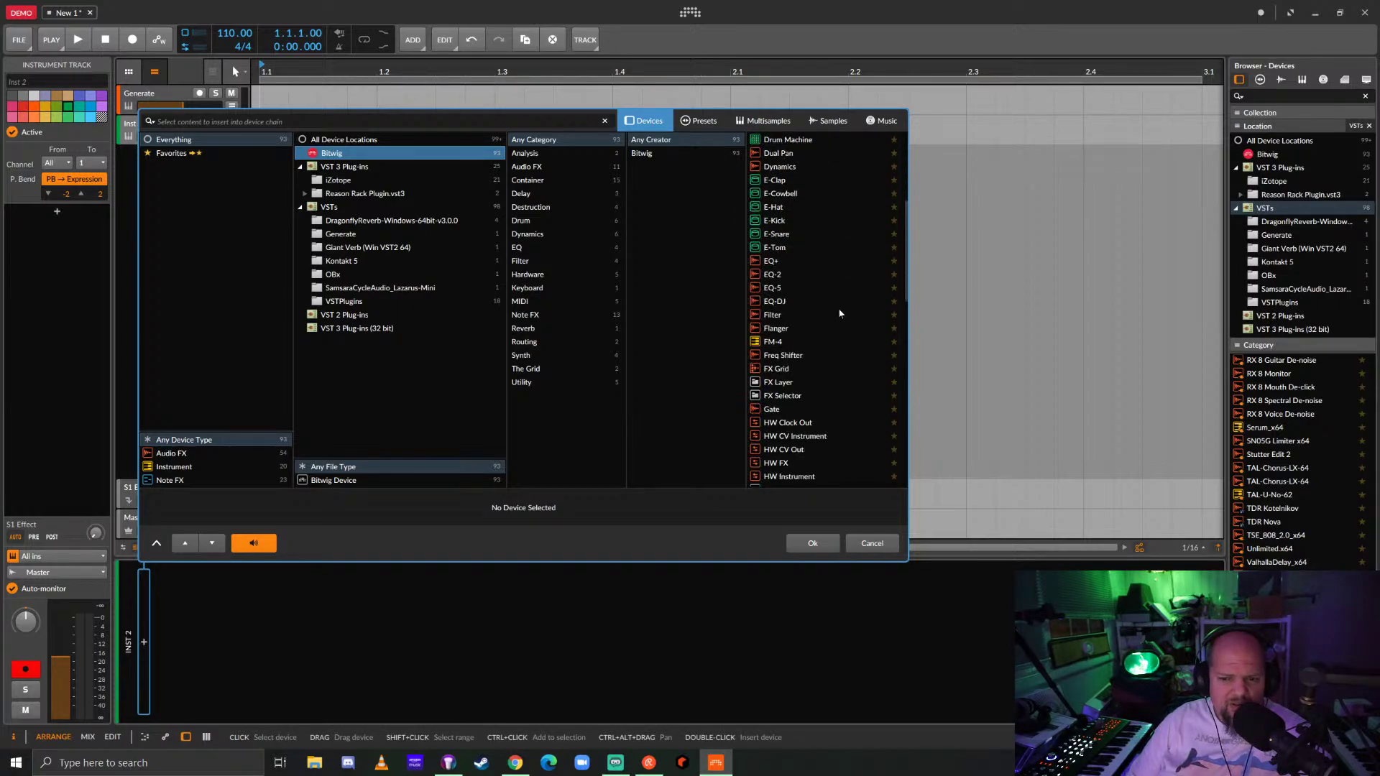
scroll(840, 313, "down", 4)
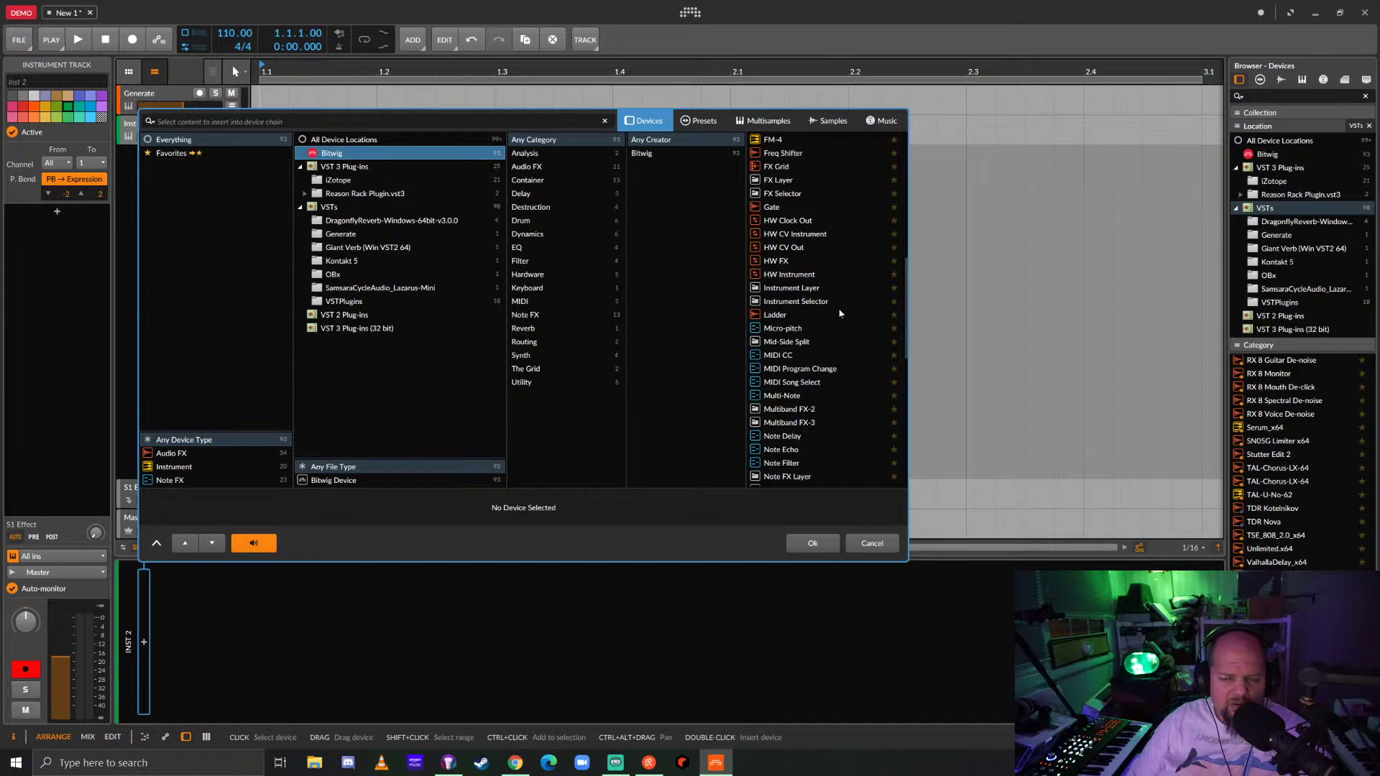
scroll(840, 313, "down", 4)
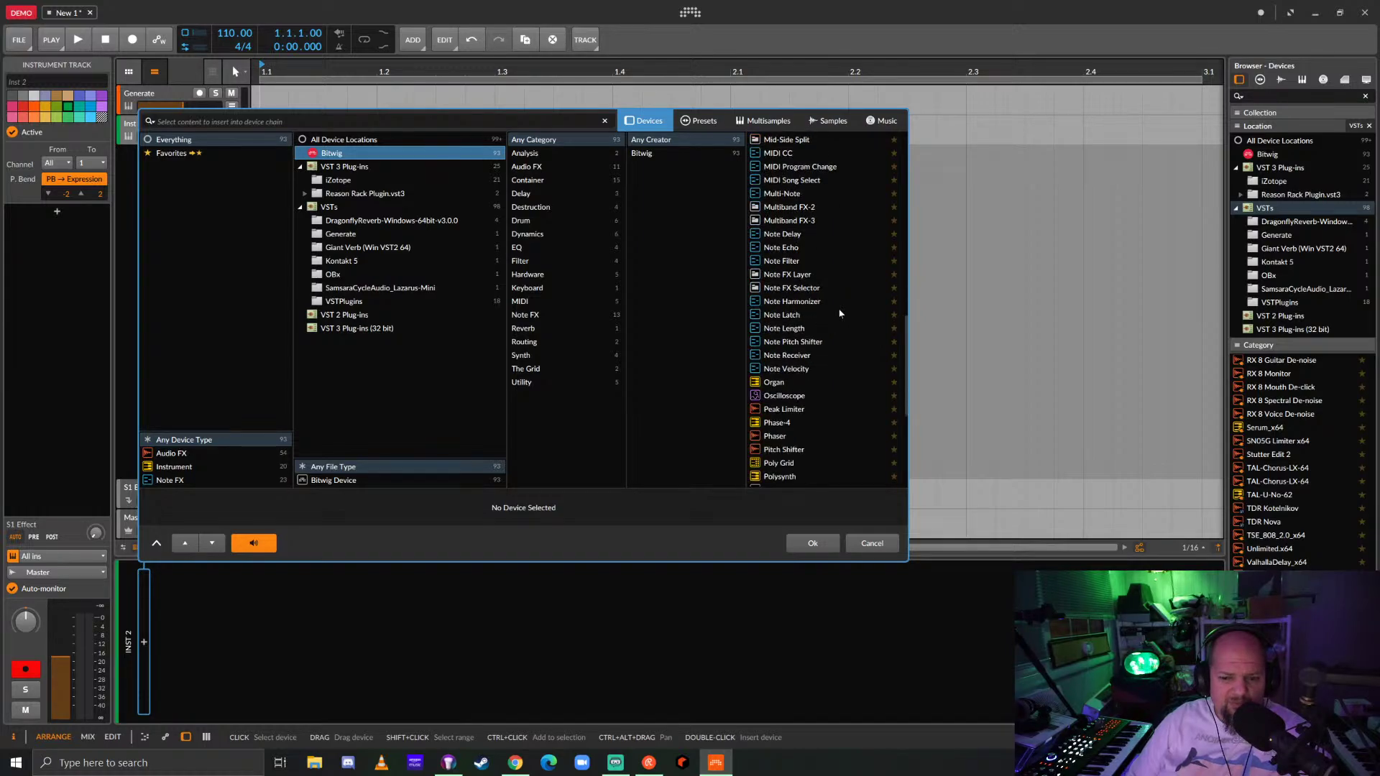
scroll(840, 313, "down", 3)
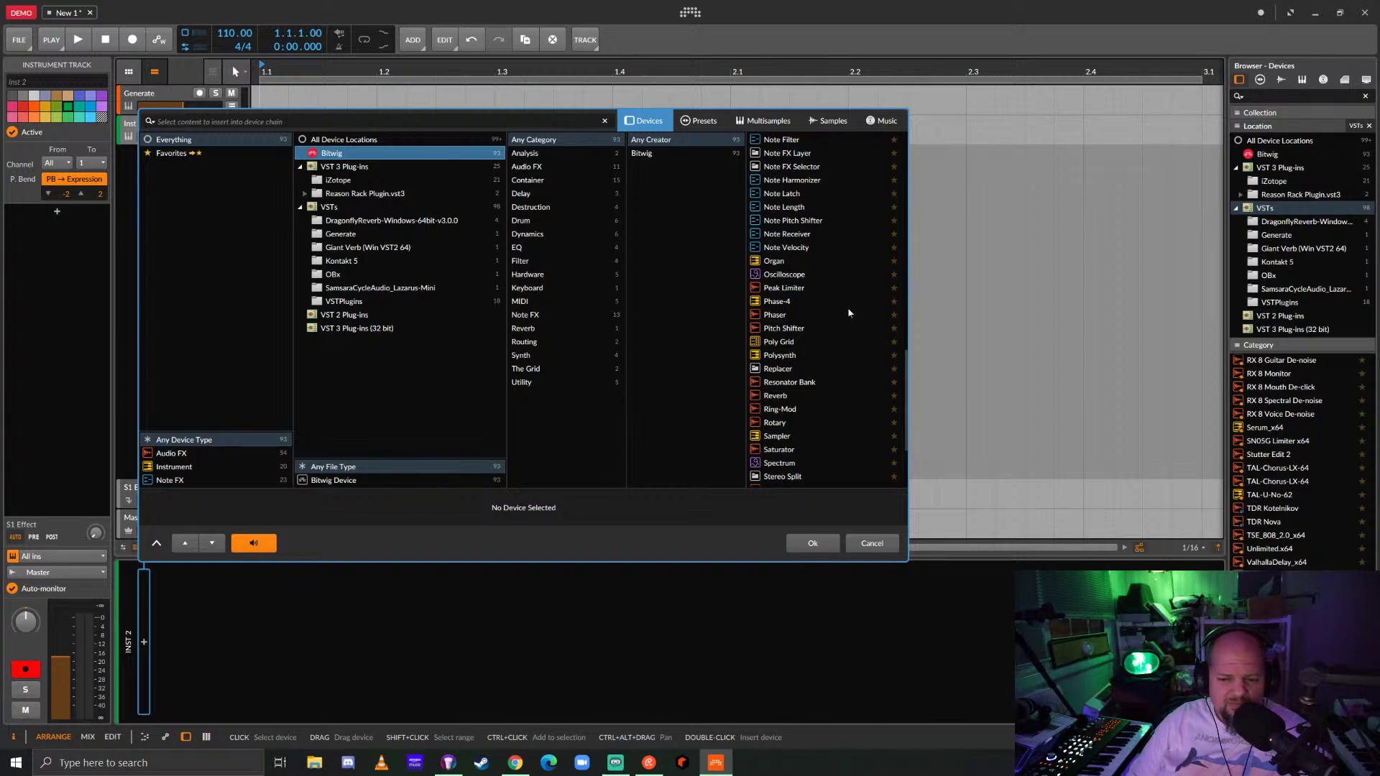
scroll(847, 316, "down", 3)
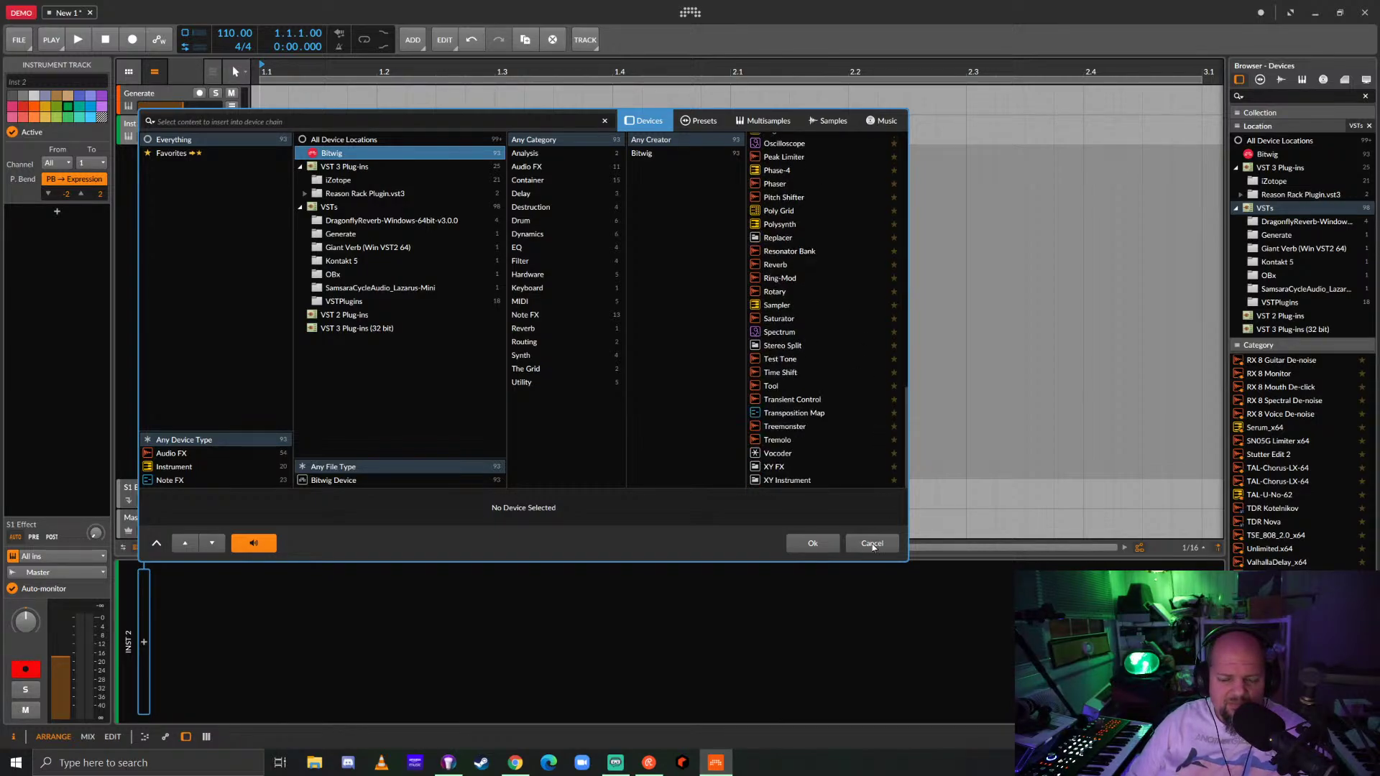
left_click(872, 543)
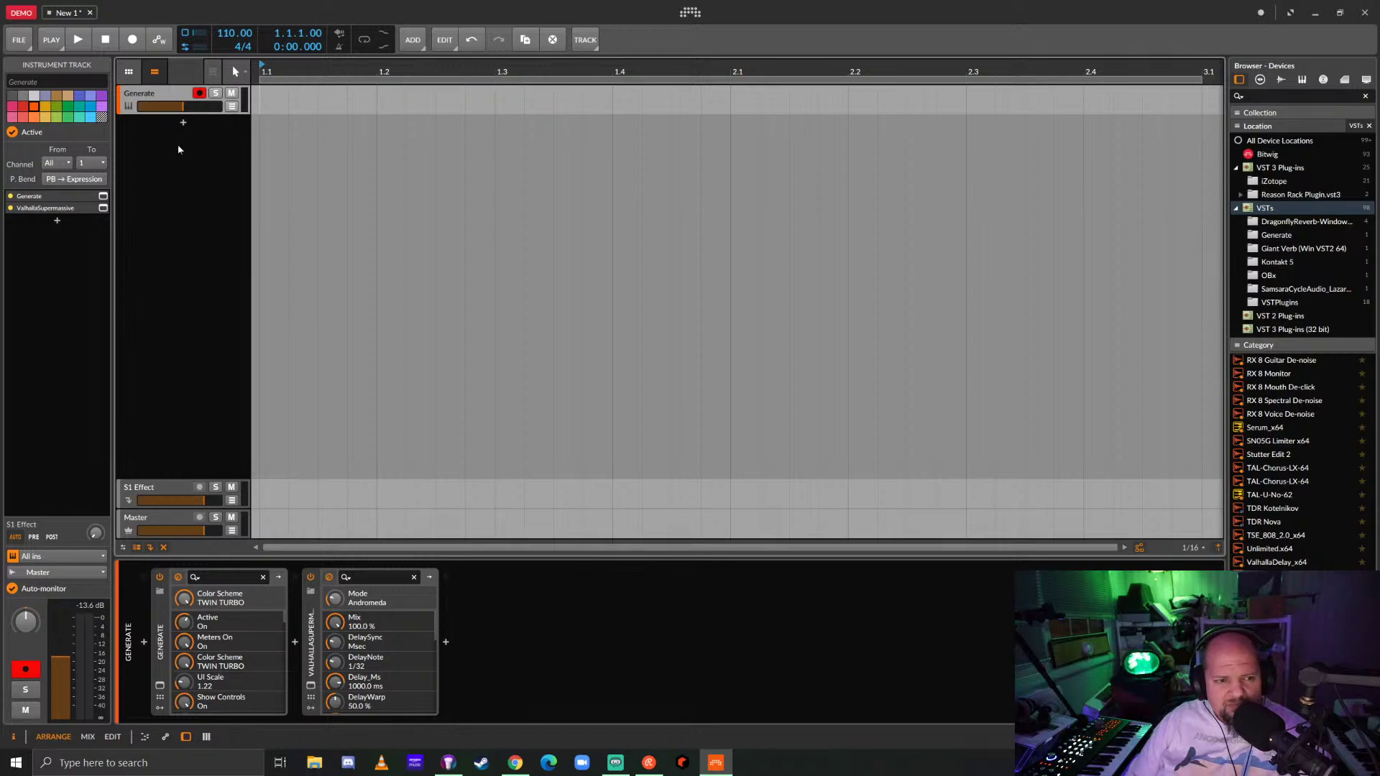
left_click(182, 122)
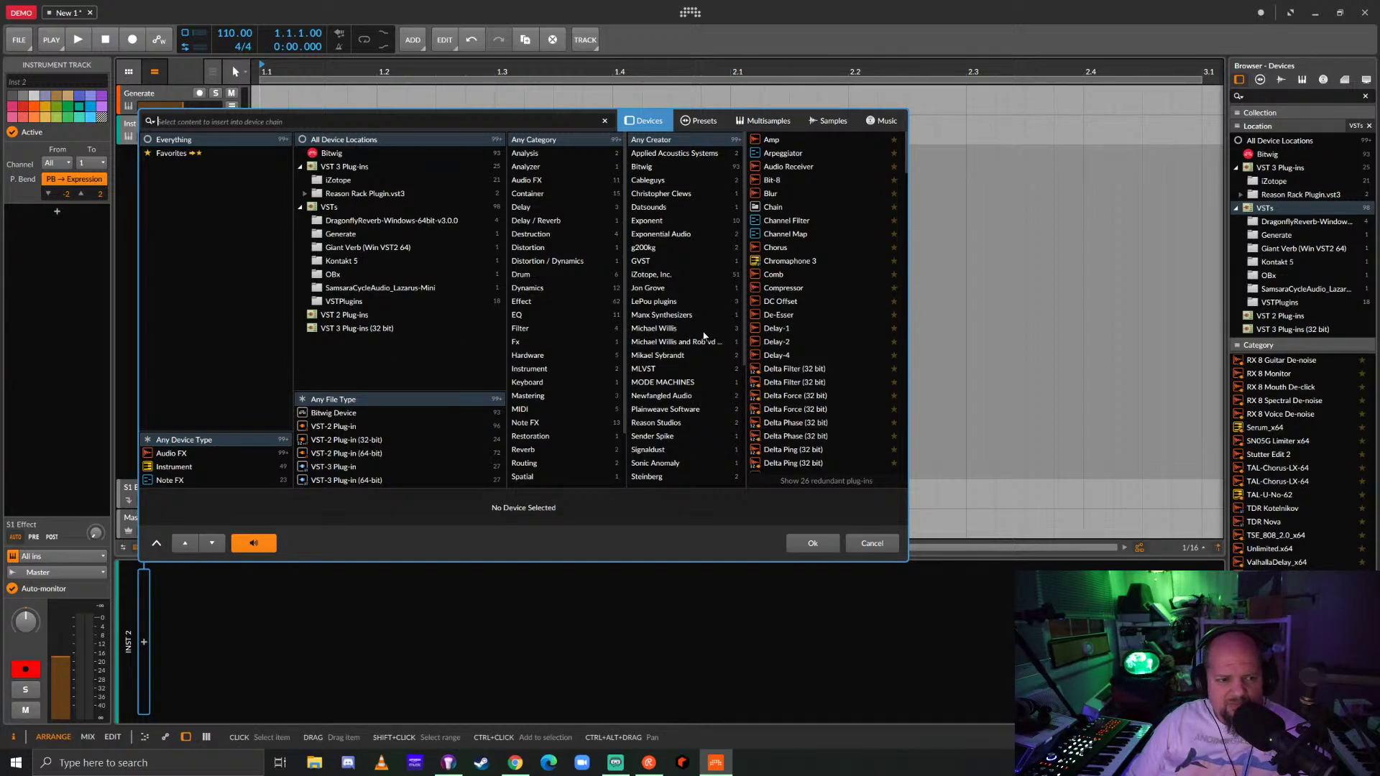
left_click(872, 544)
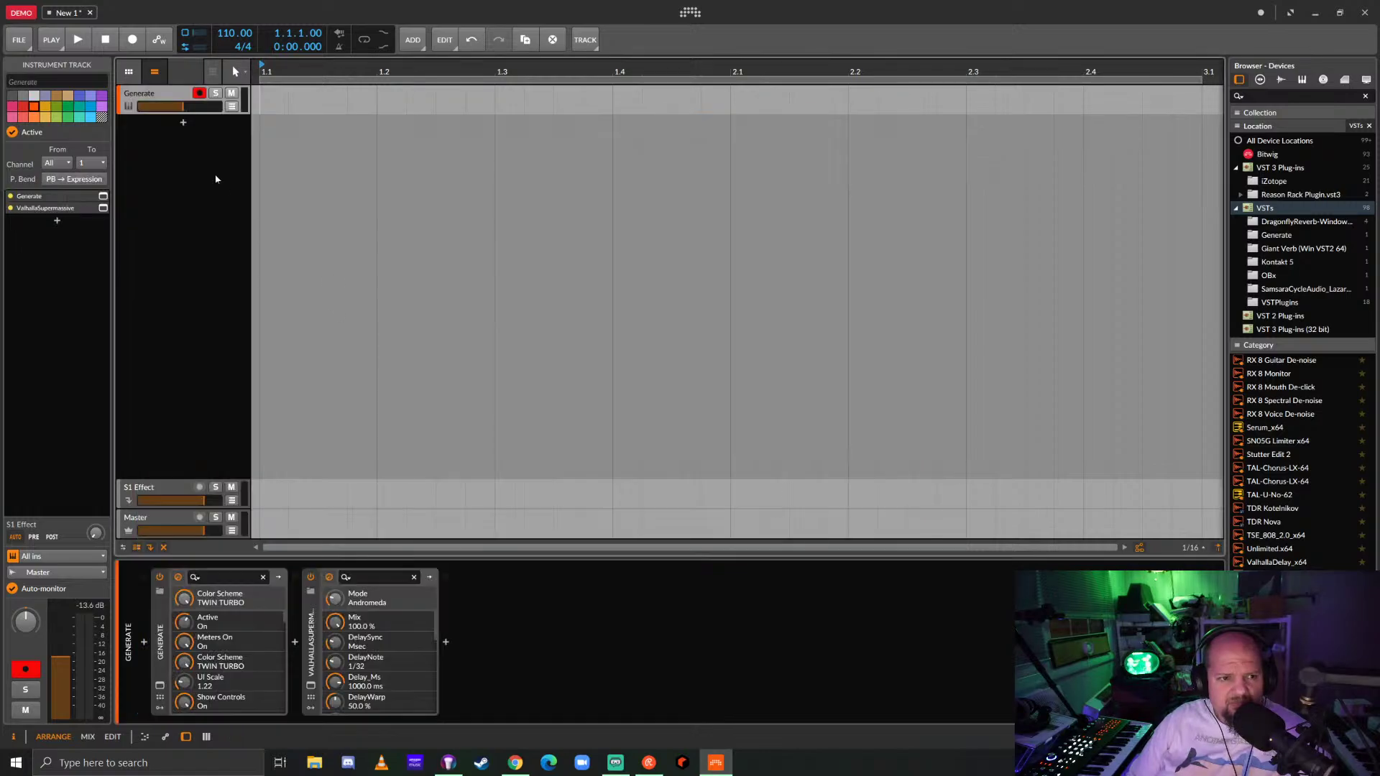
left_click(129, 72)
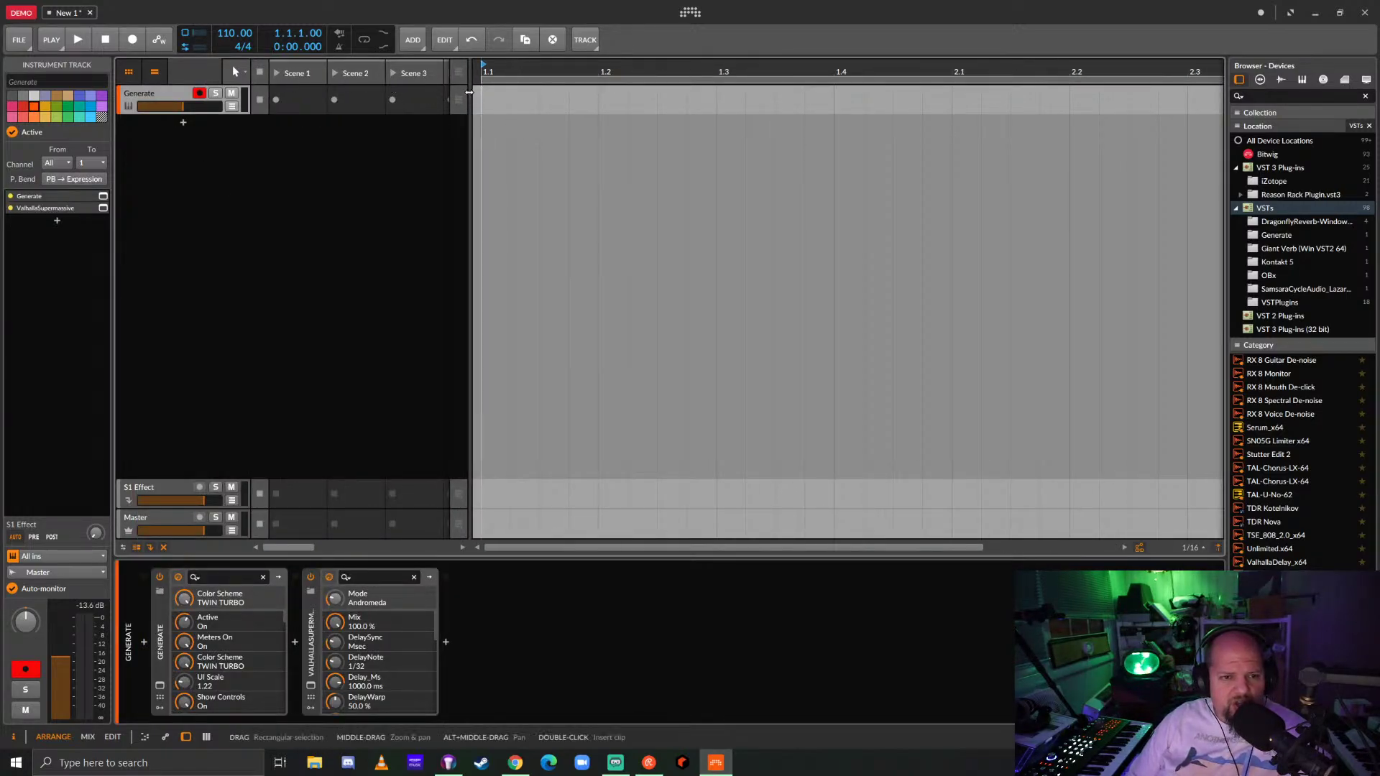
left_click(131, 75)
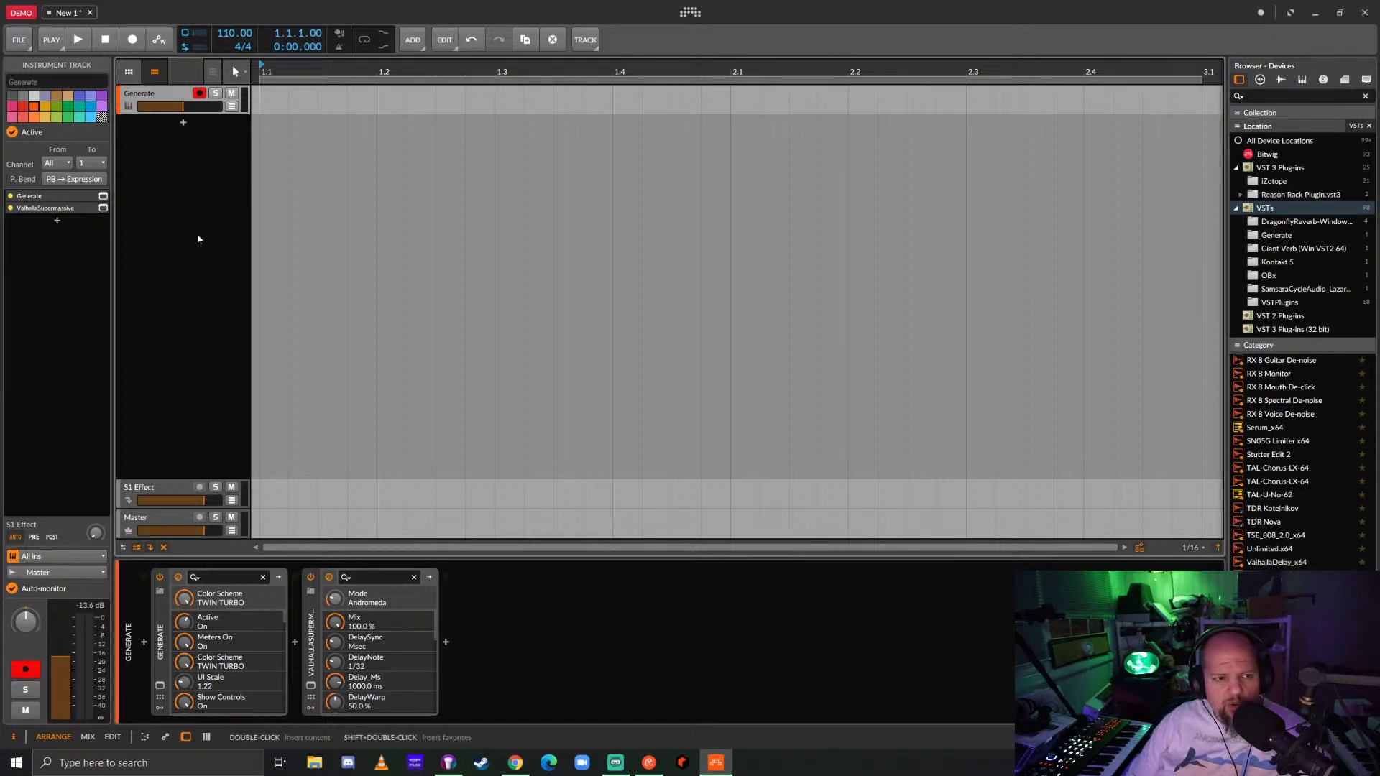
left_click(587, 41)
left_click(624, 24)
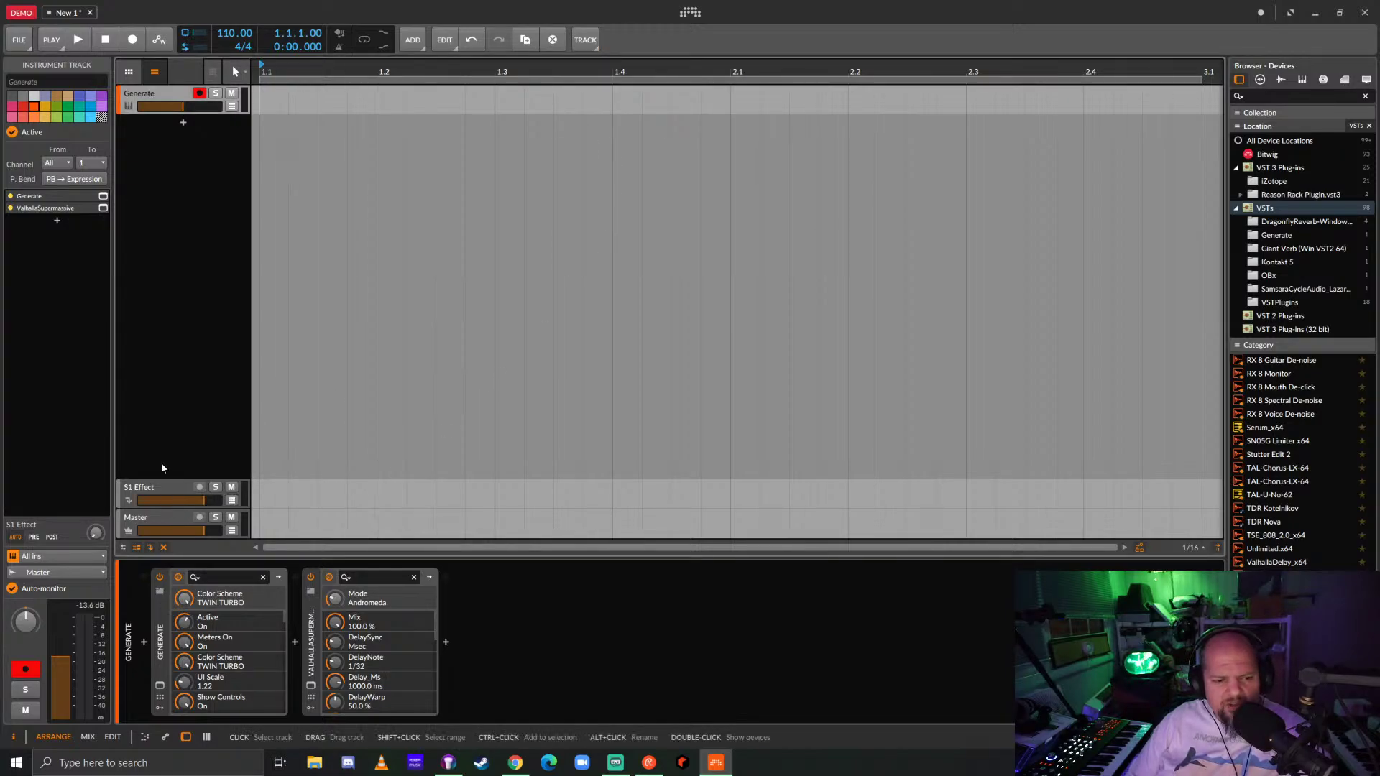
Add a new instrument track below the Generate track.
left_click(183, 123)
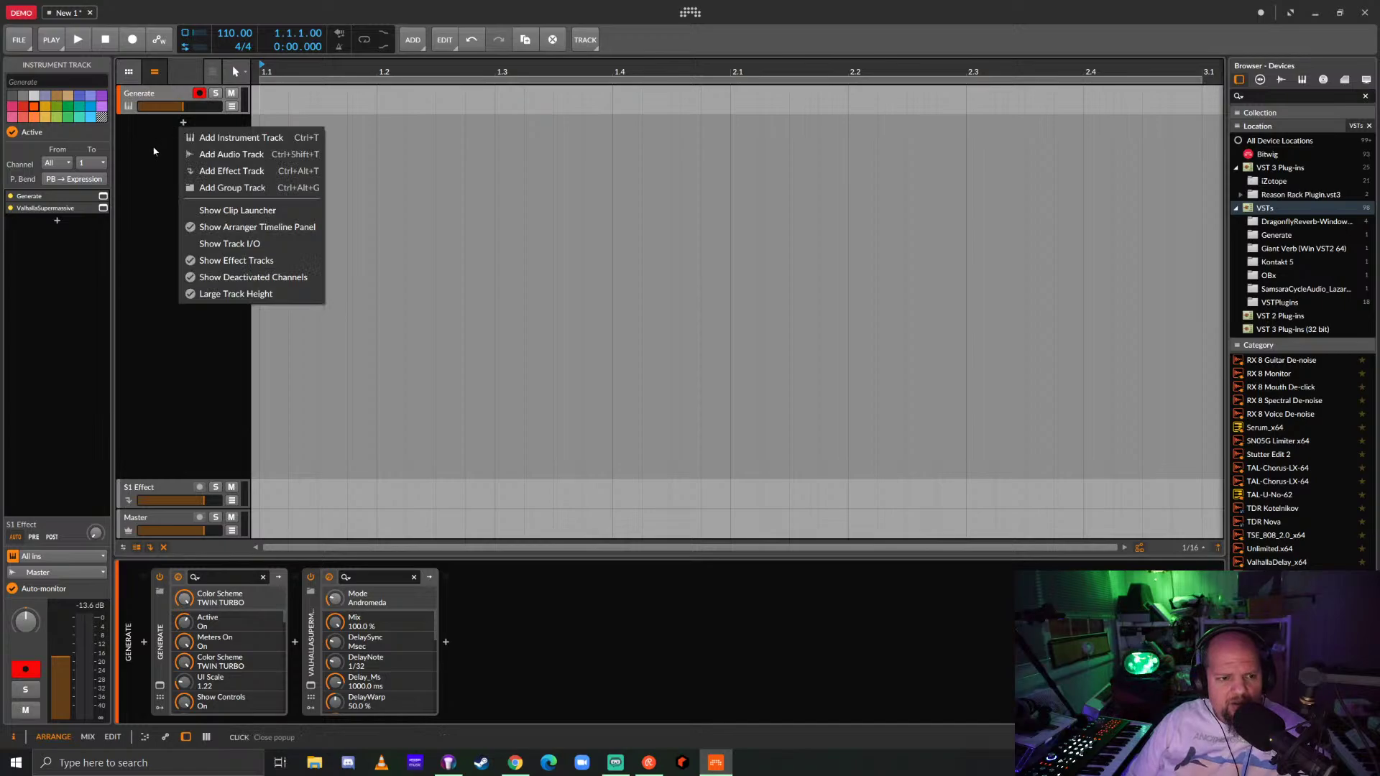
right_click(157, 141)
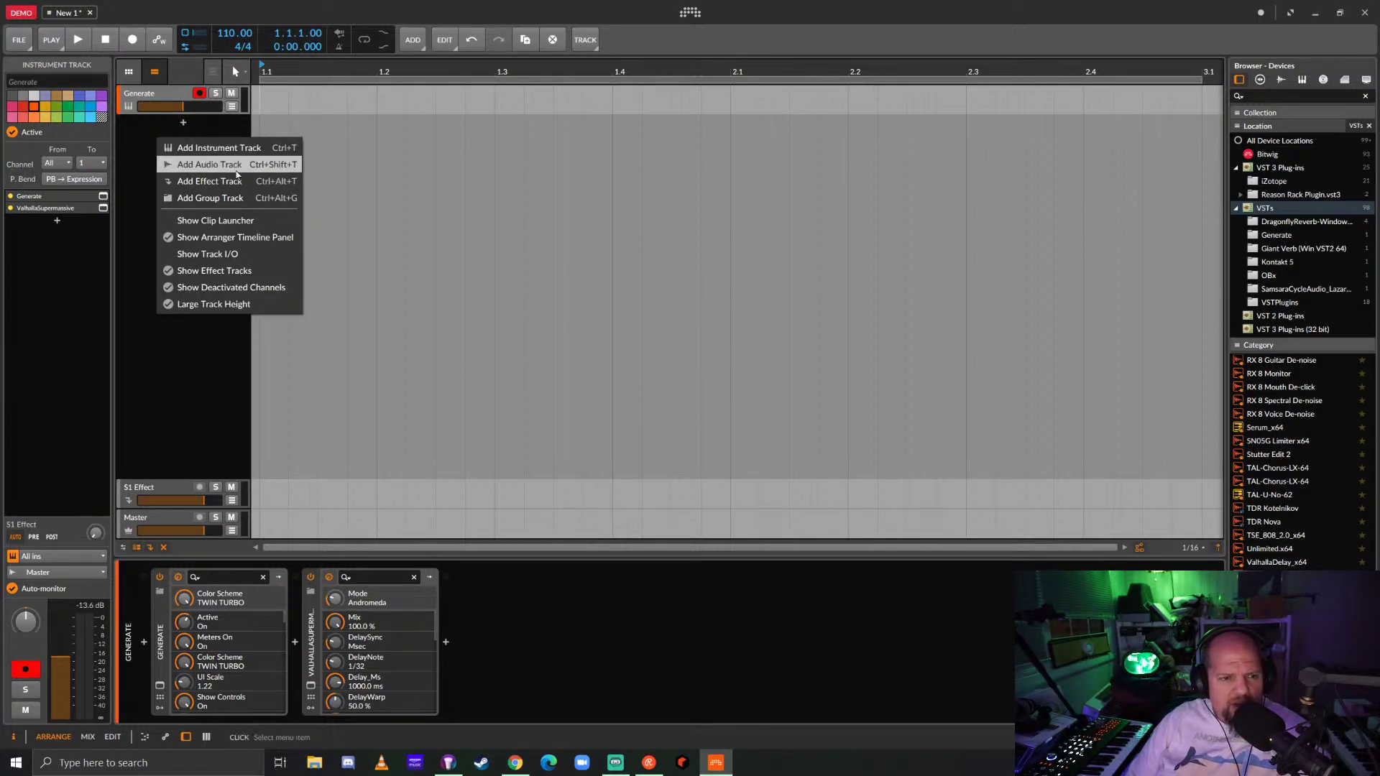
left_click(215, 148)
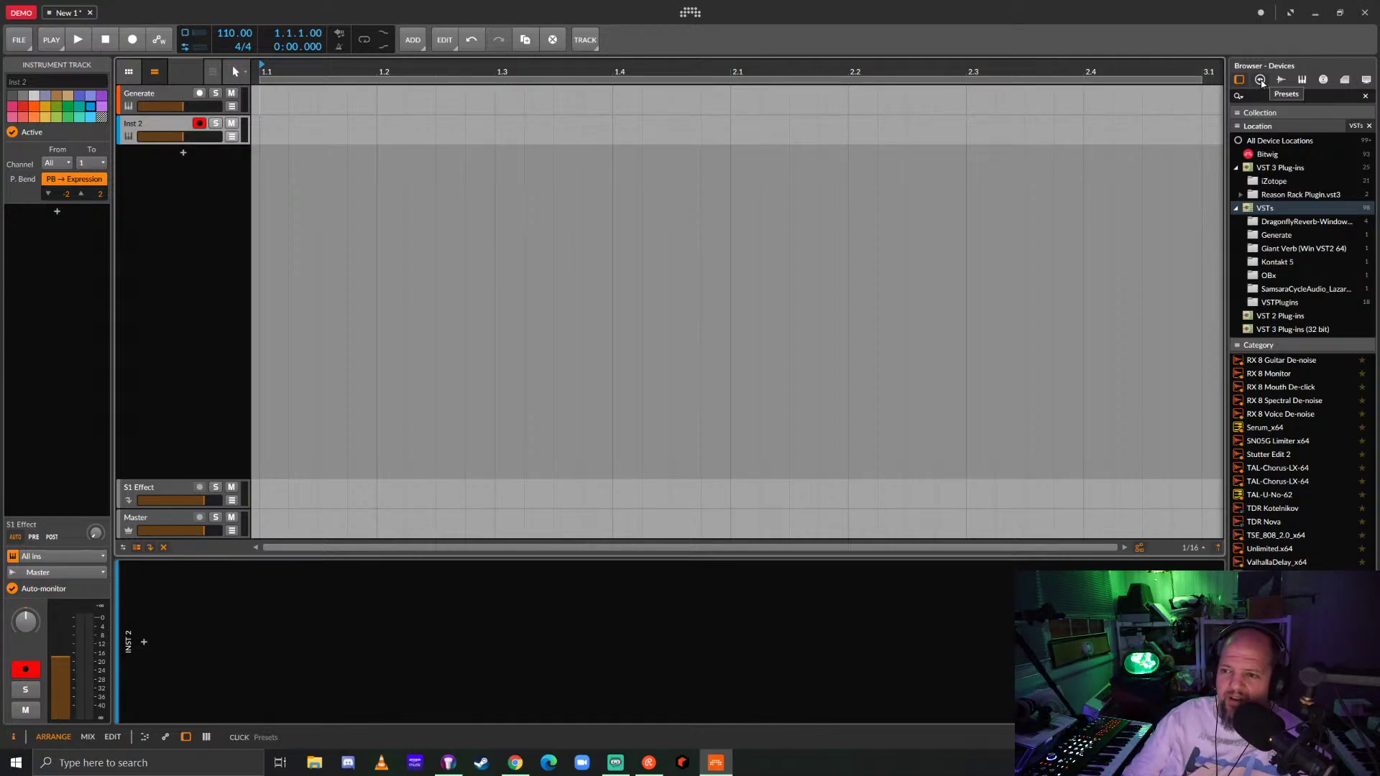
Browse the presets of the Bitwig devices, checking the Container category and the HW Instrument device.
left_click(1261, 80)
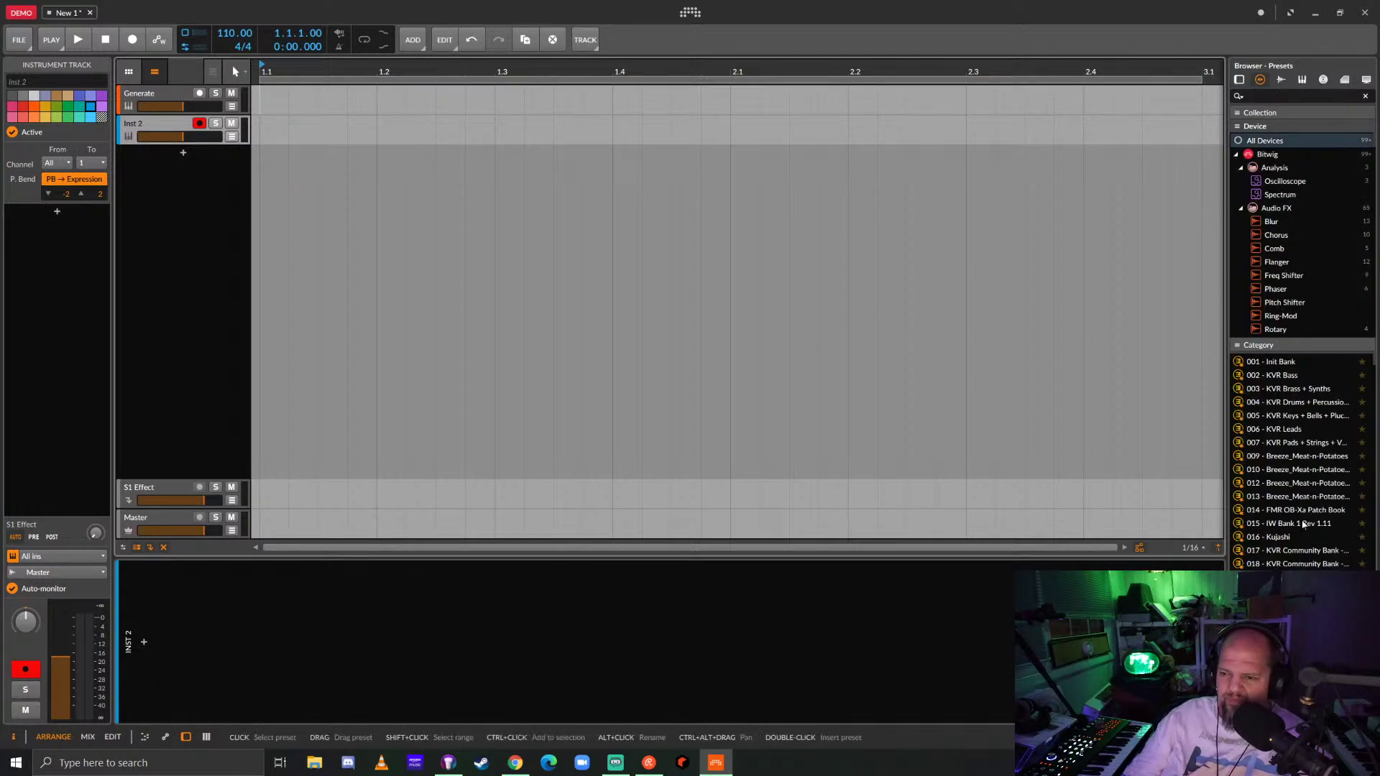
left_click(1276, 155)
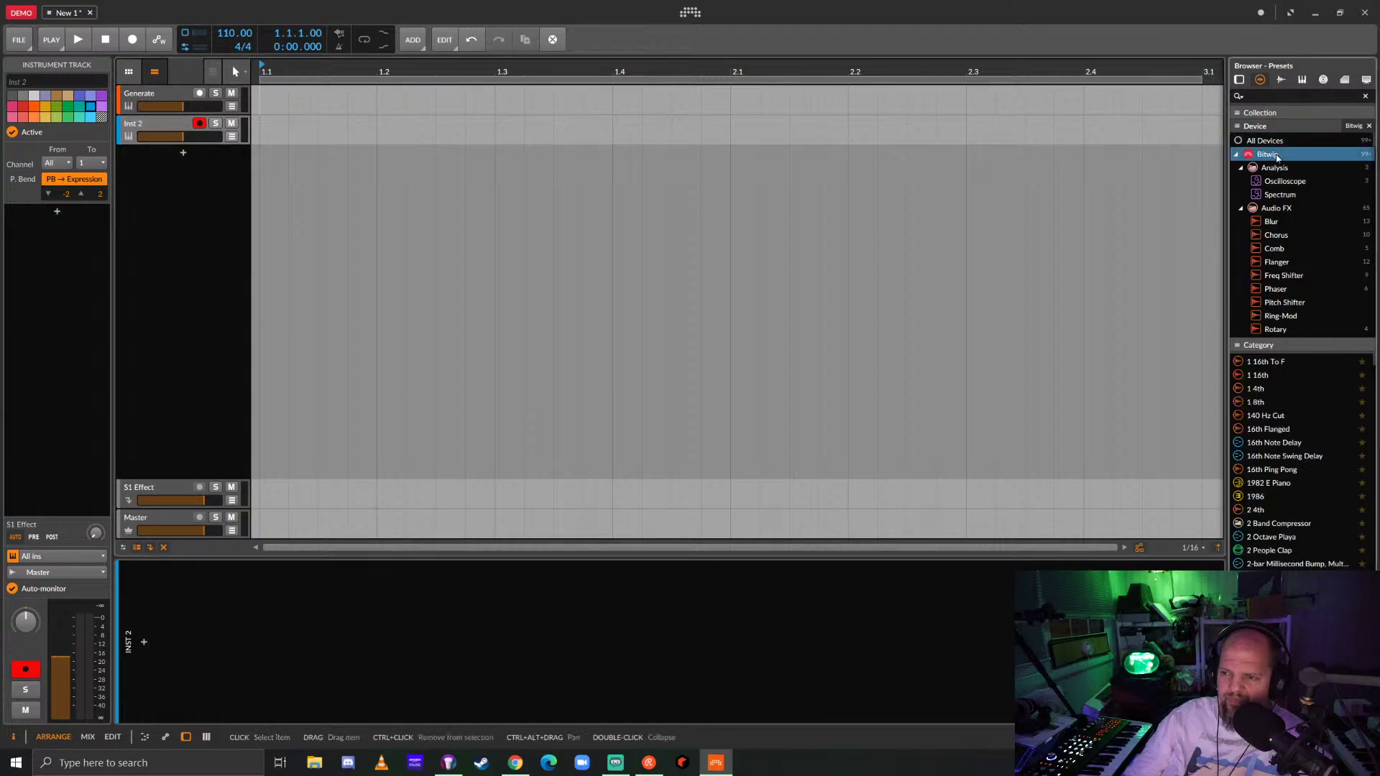
scroll(1294, 216, "down", 6)
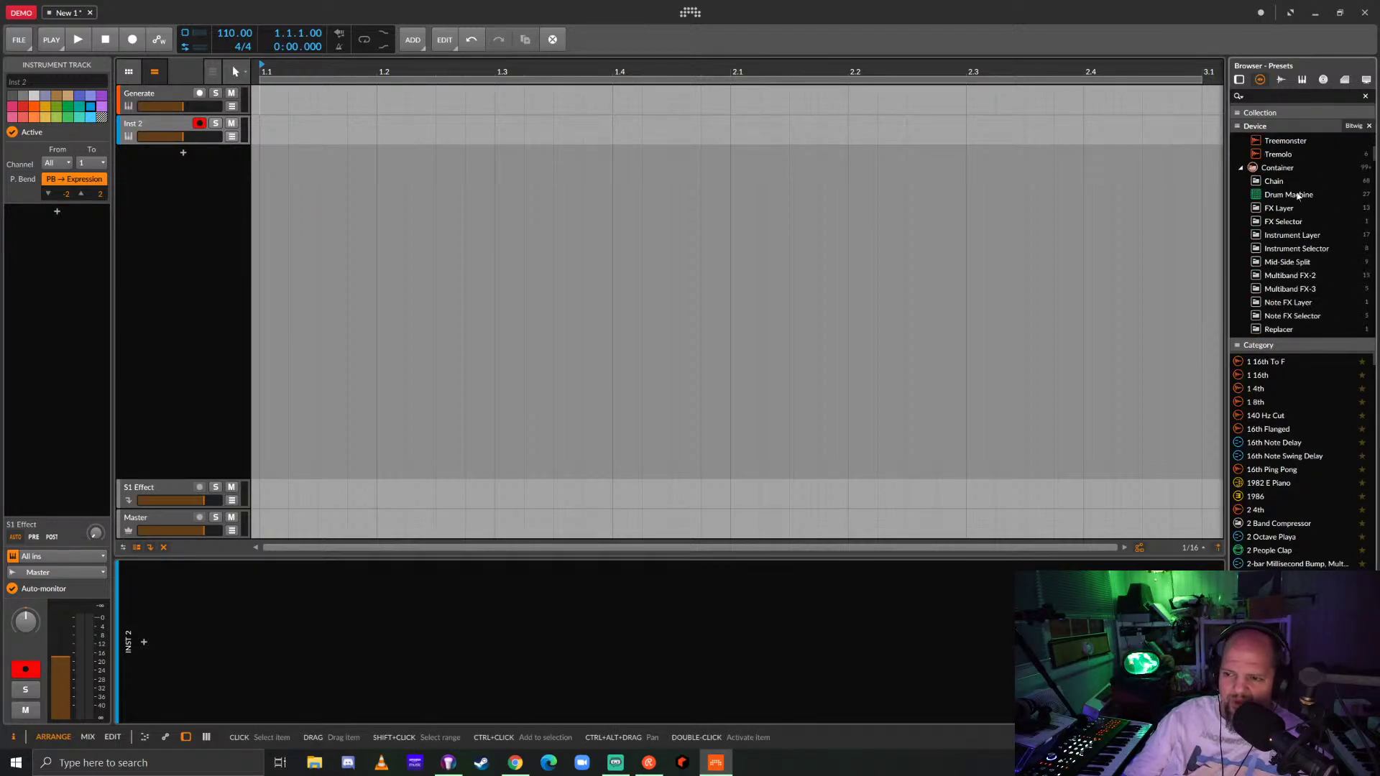
left_click(1284, 168)
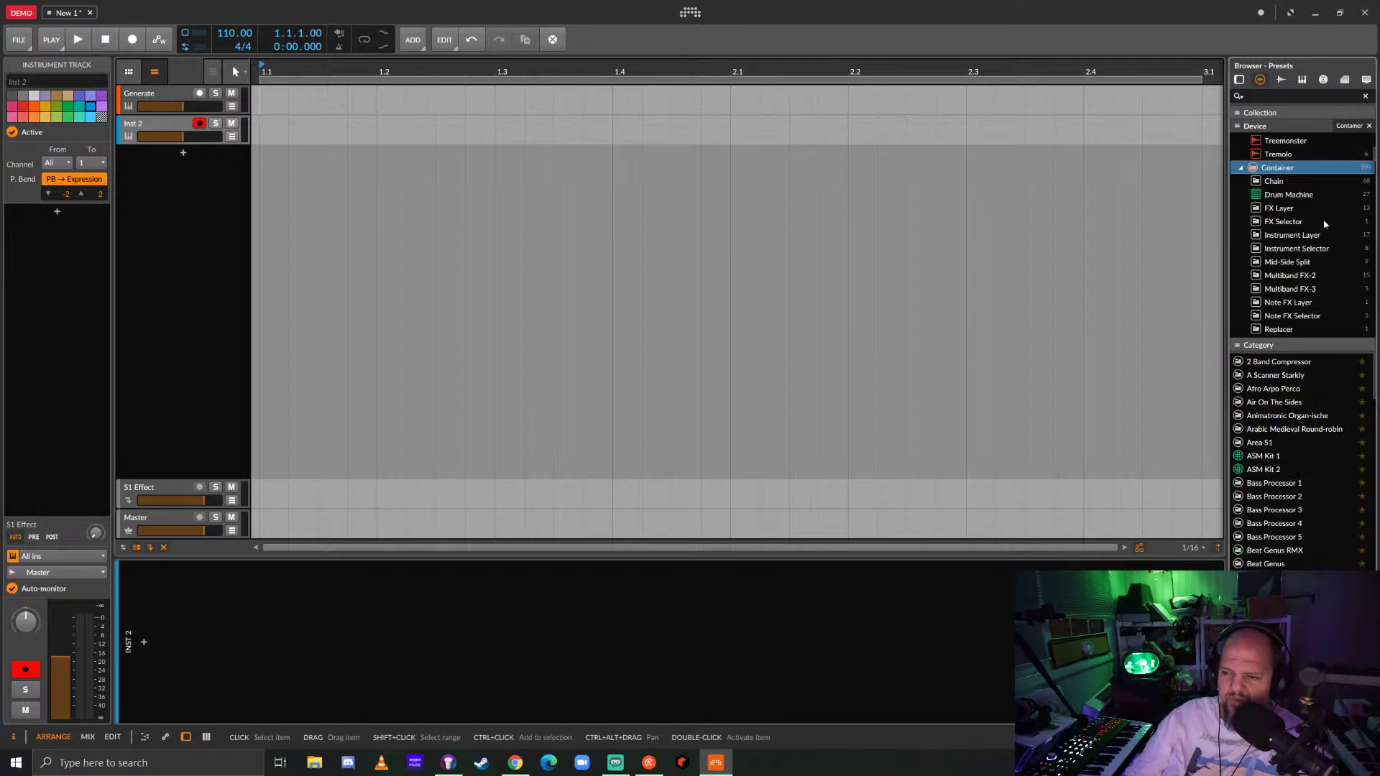
scroll(1325, 224, "down", 5)
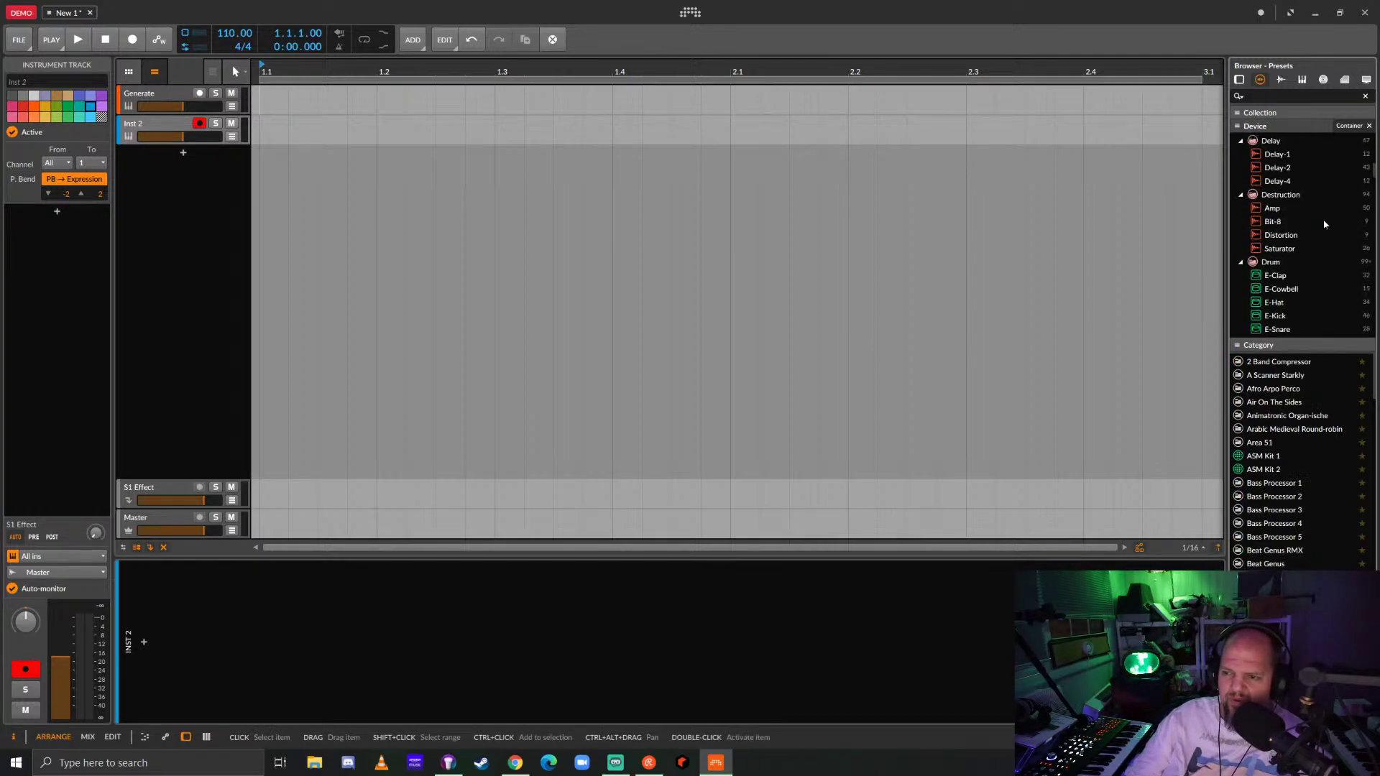
scroll(1325, 223, "down", 5)
scroll(1325, 223, "down", 2)
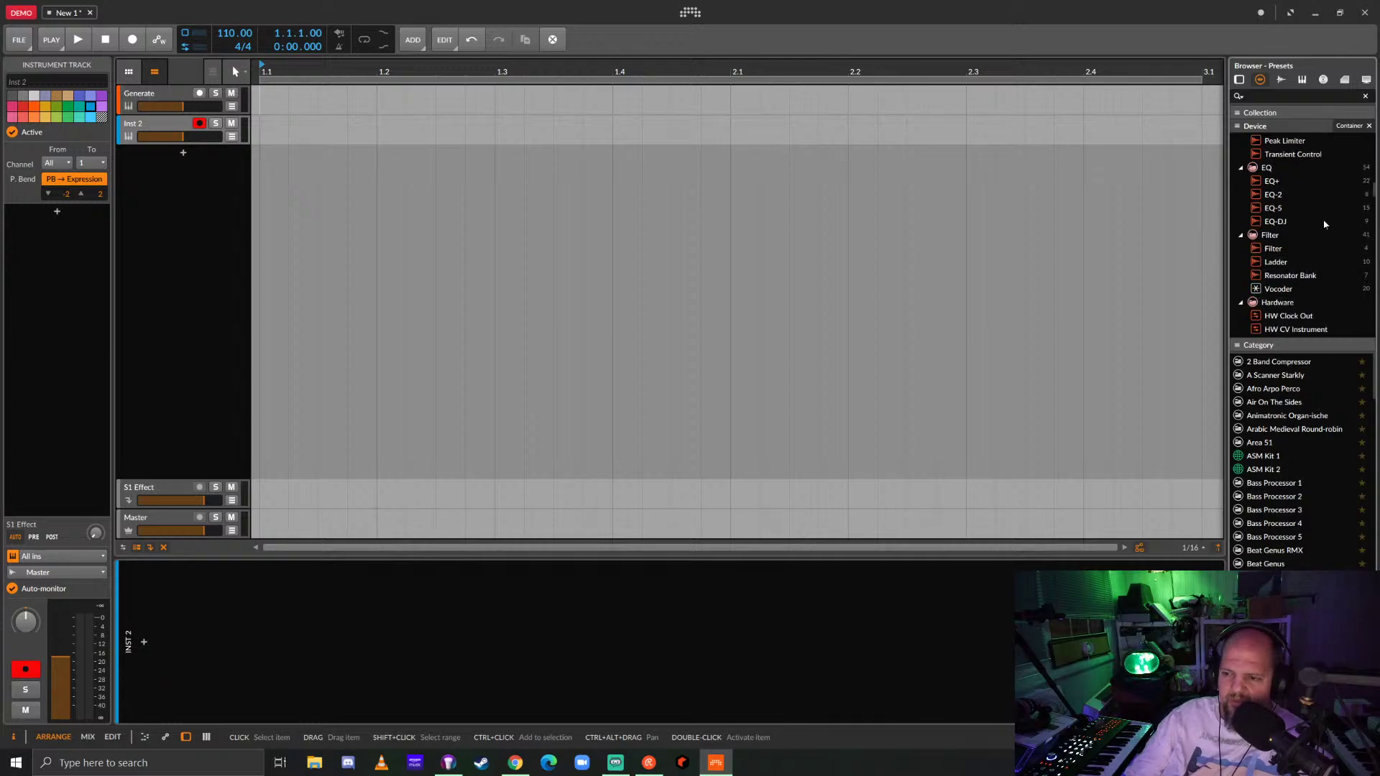
scroll(1325, 223, "down", 3)
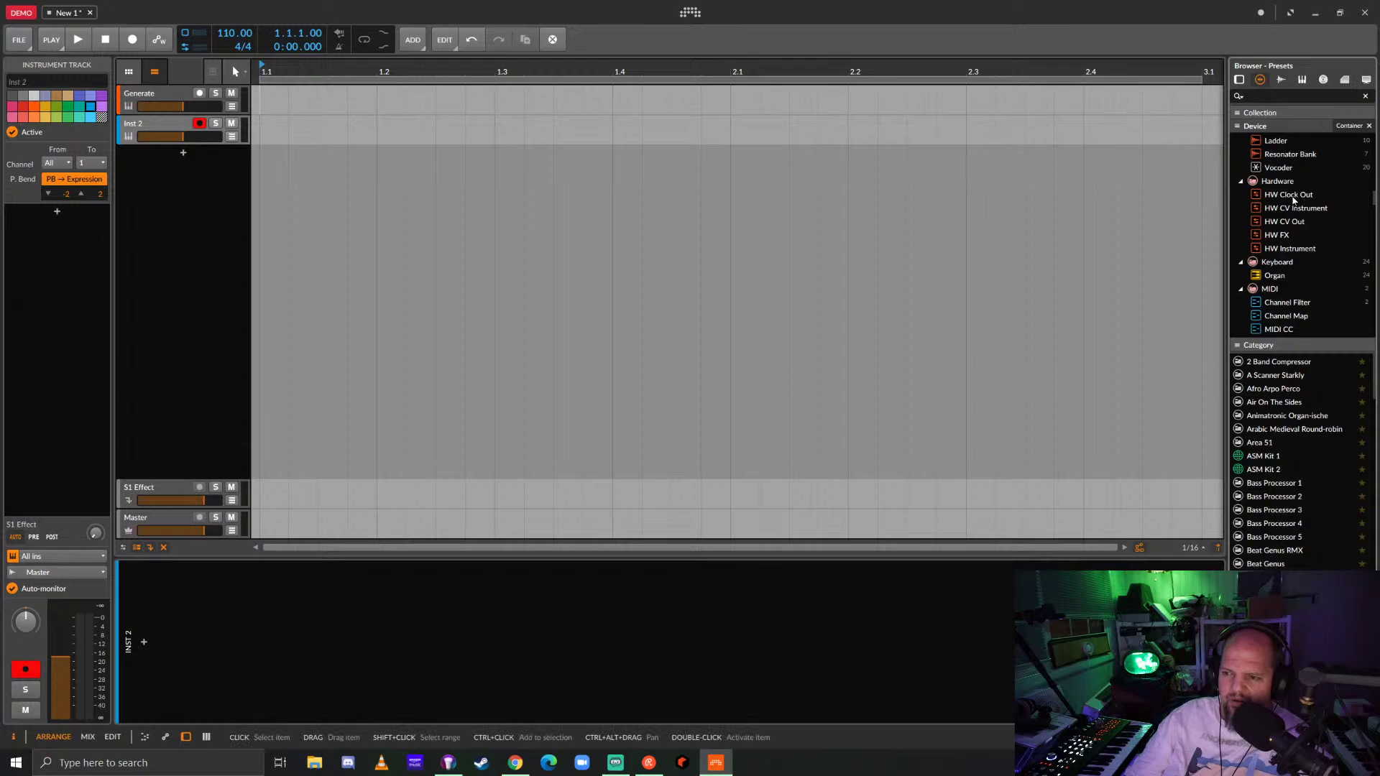
left_click(1282, 249)
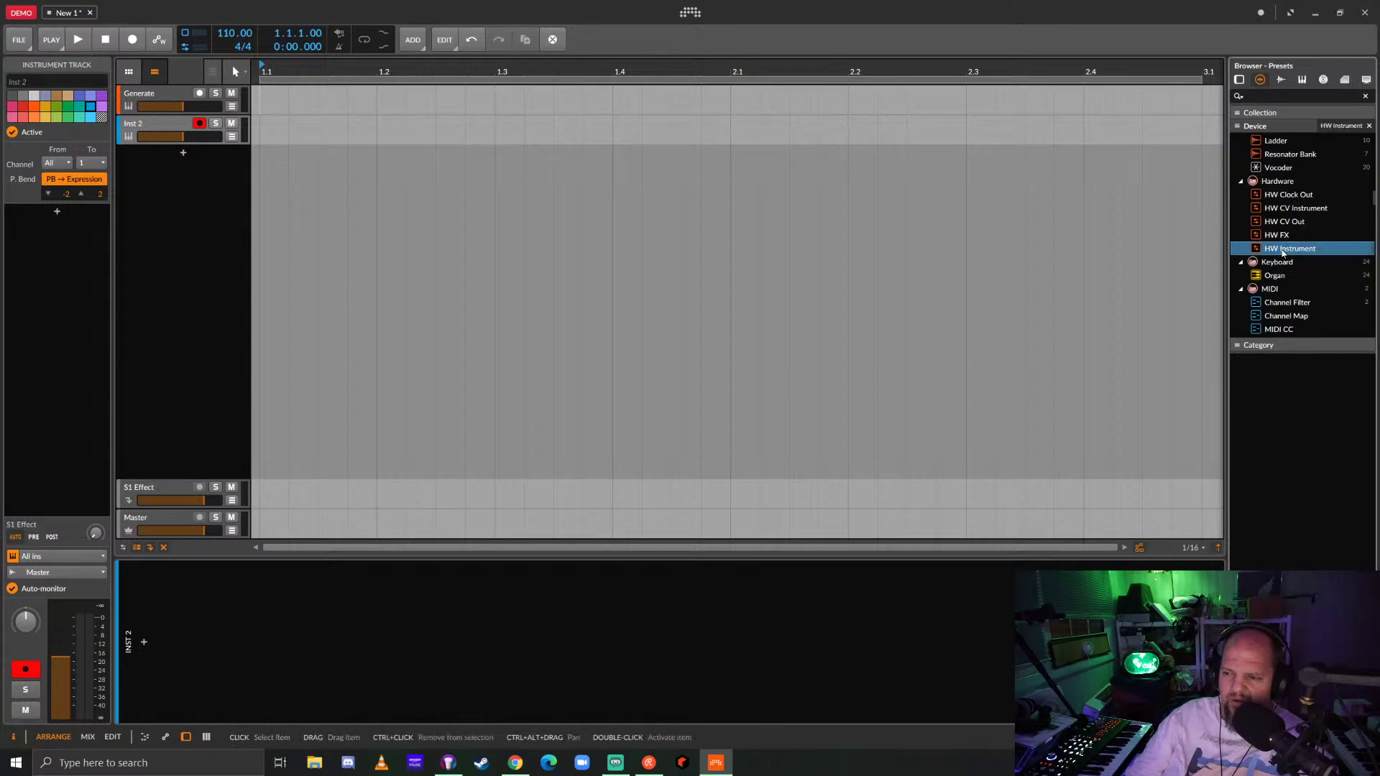
Filter the presets by the Poly Grid device and load the Abyssal Plain preset onto the Inst 2 track.
scroll(1301, 234, "down", 3)
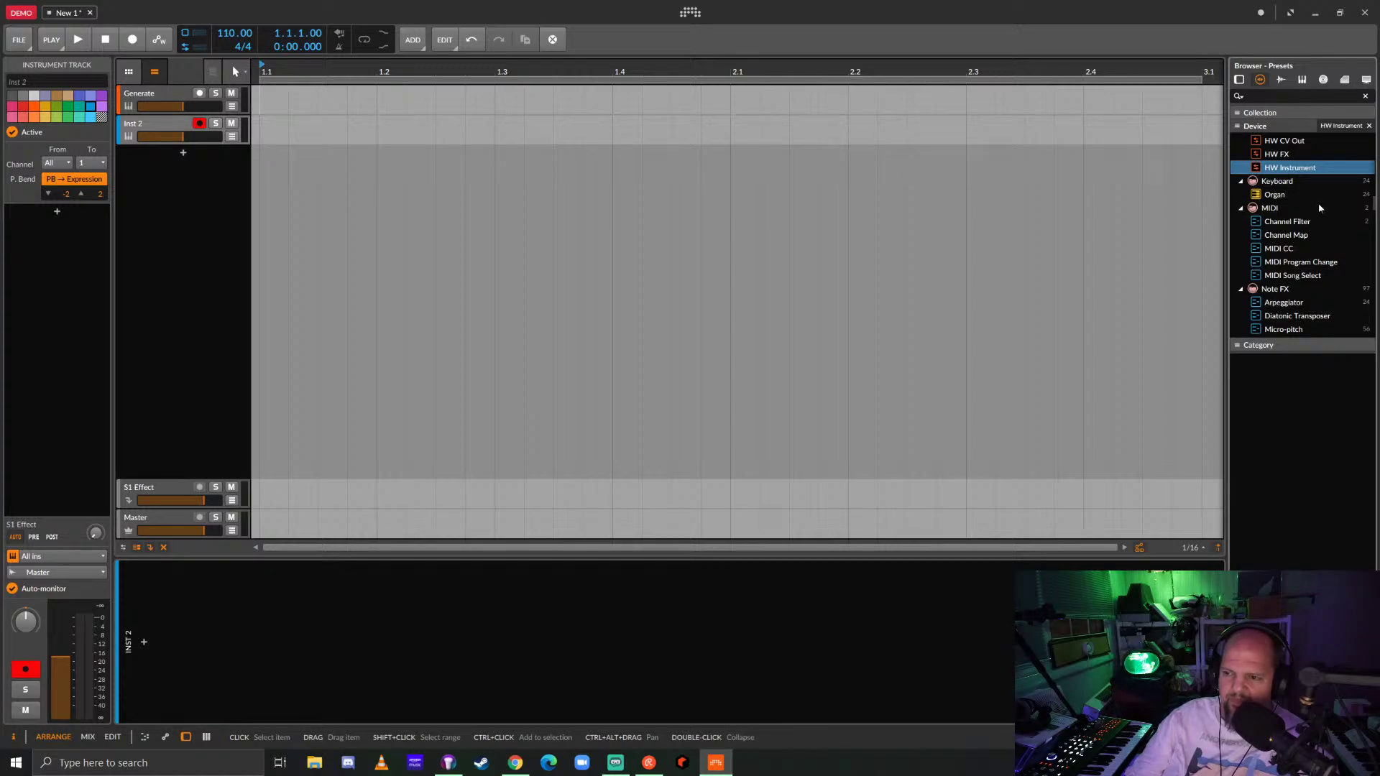
scroll(1319, 208, "down", 10)
scroll(1319, 208, "down", 1)
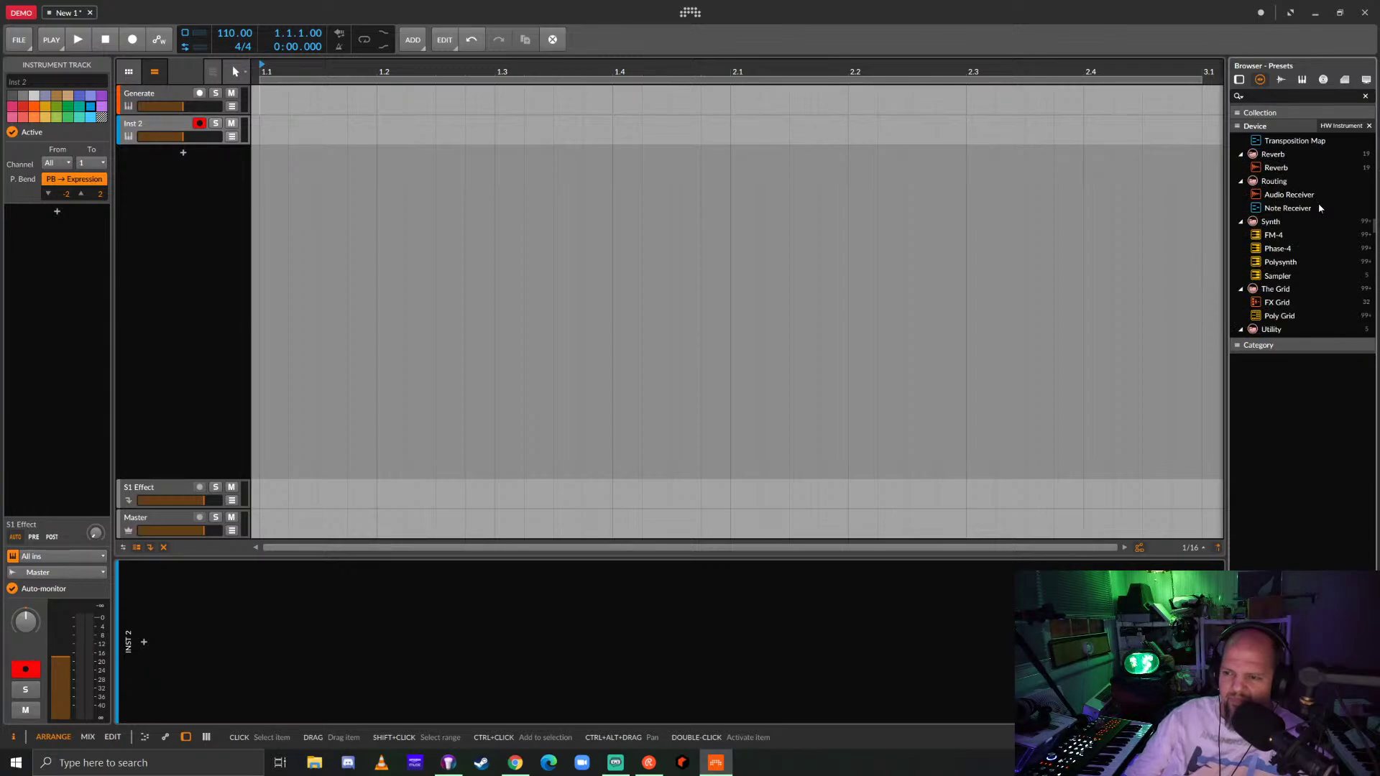
scroll(1318, 208, "down", 2)
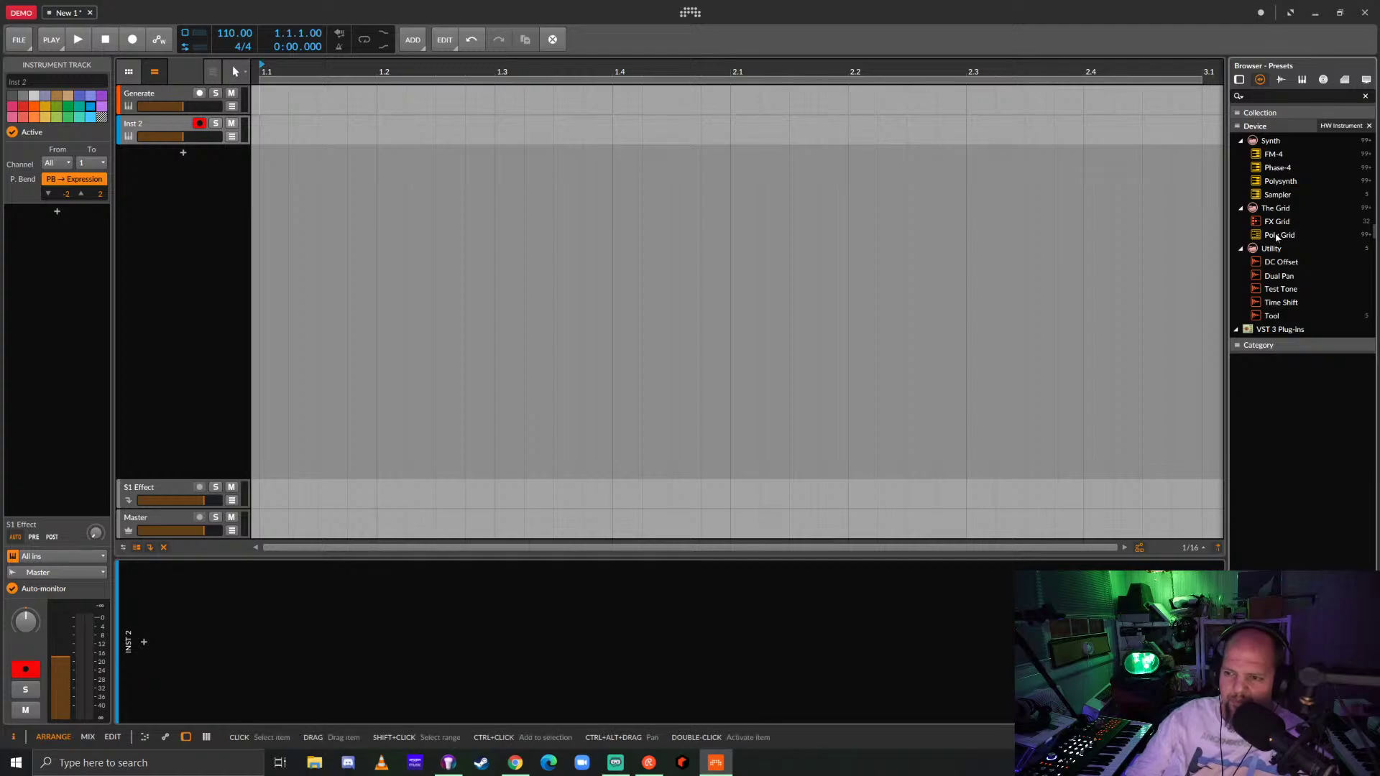
left_click(1278, 237)
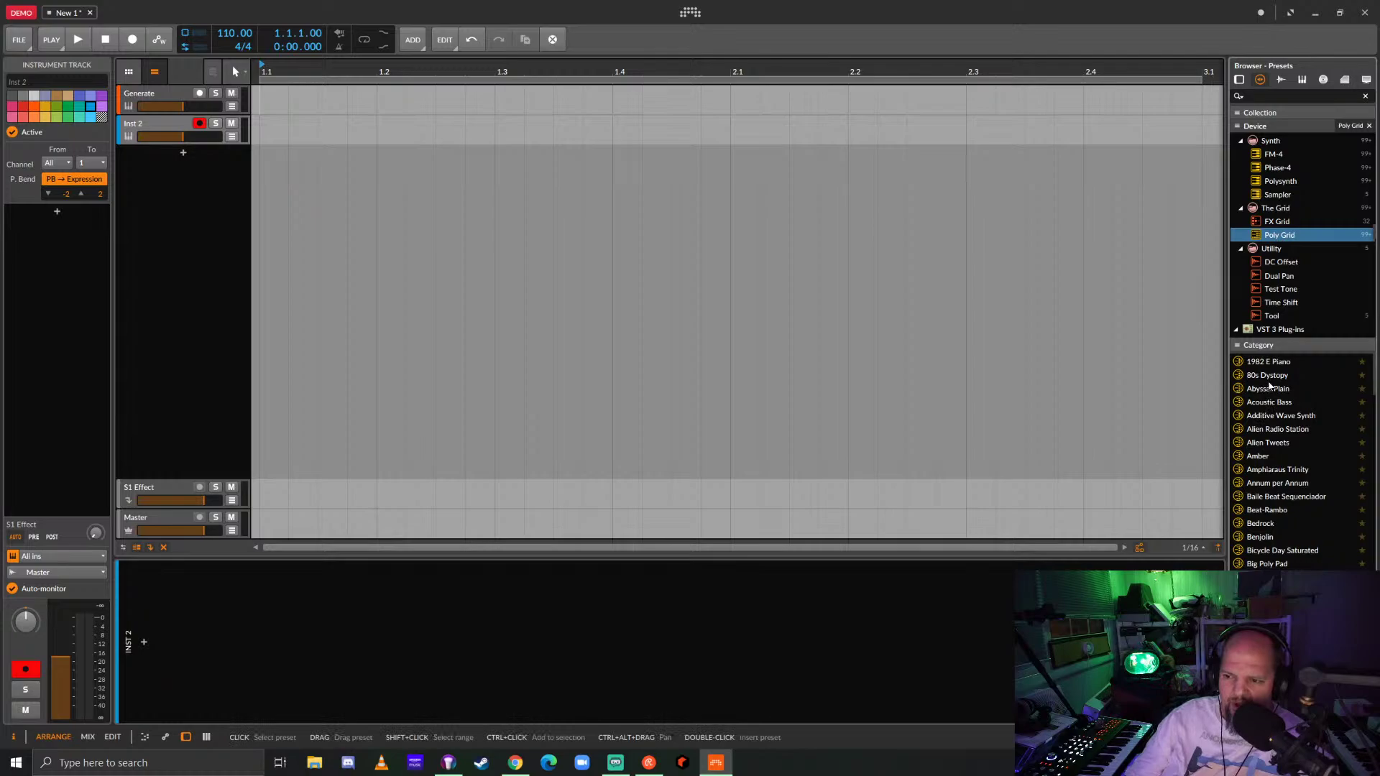
left_click_drag(1270, 388, 281, 672)
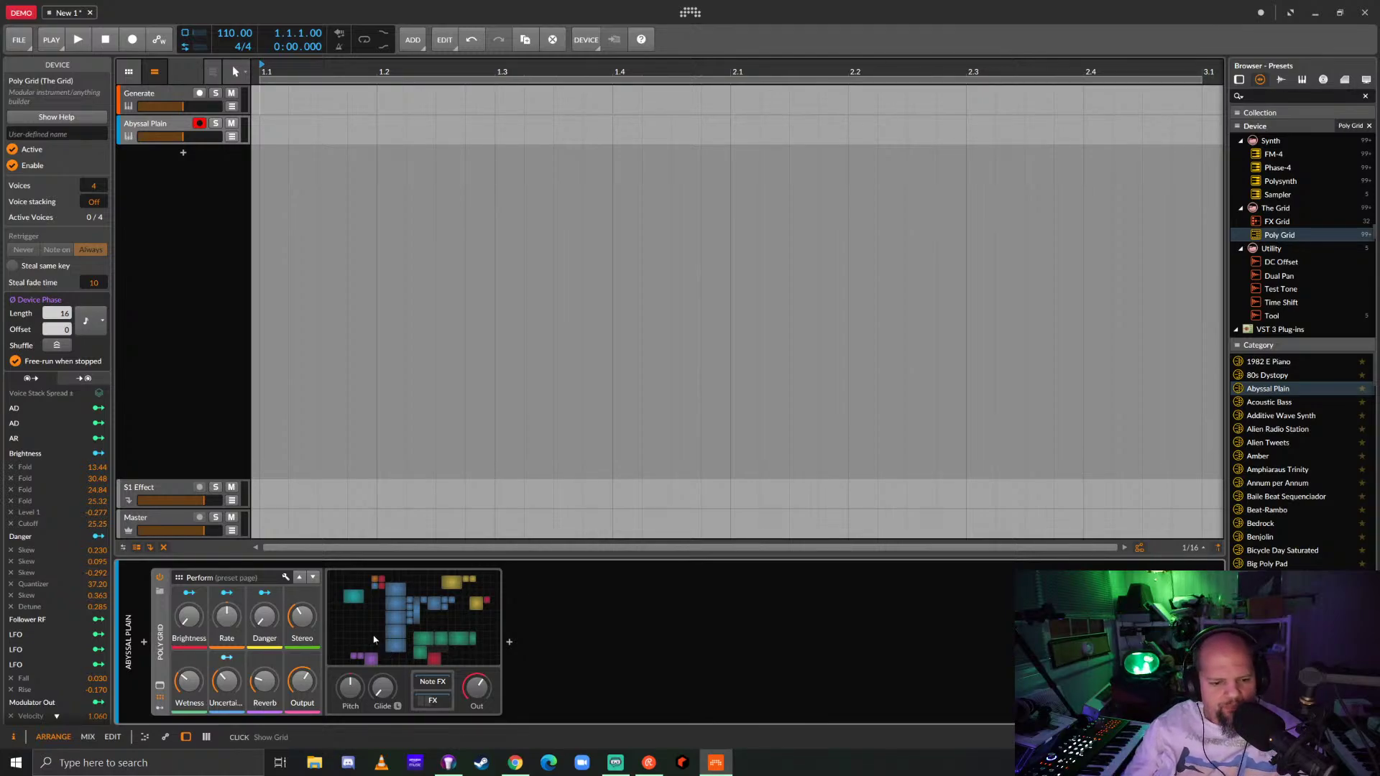
Open the Abyssal Plain grid patch and examine its module layout, selecting the Merge module.
left_click(408, 614)
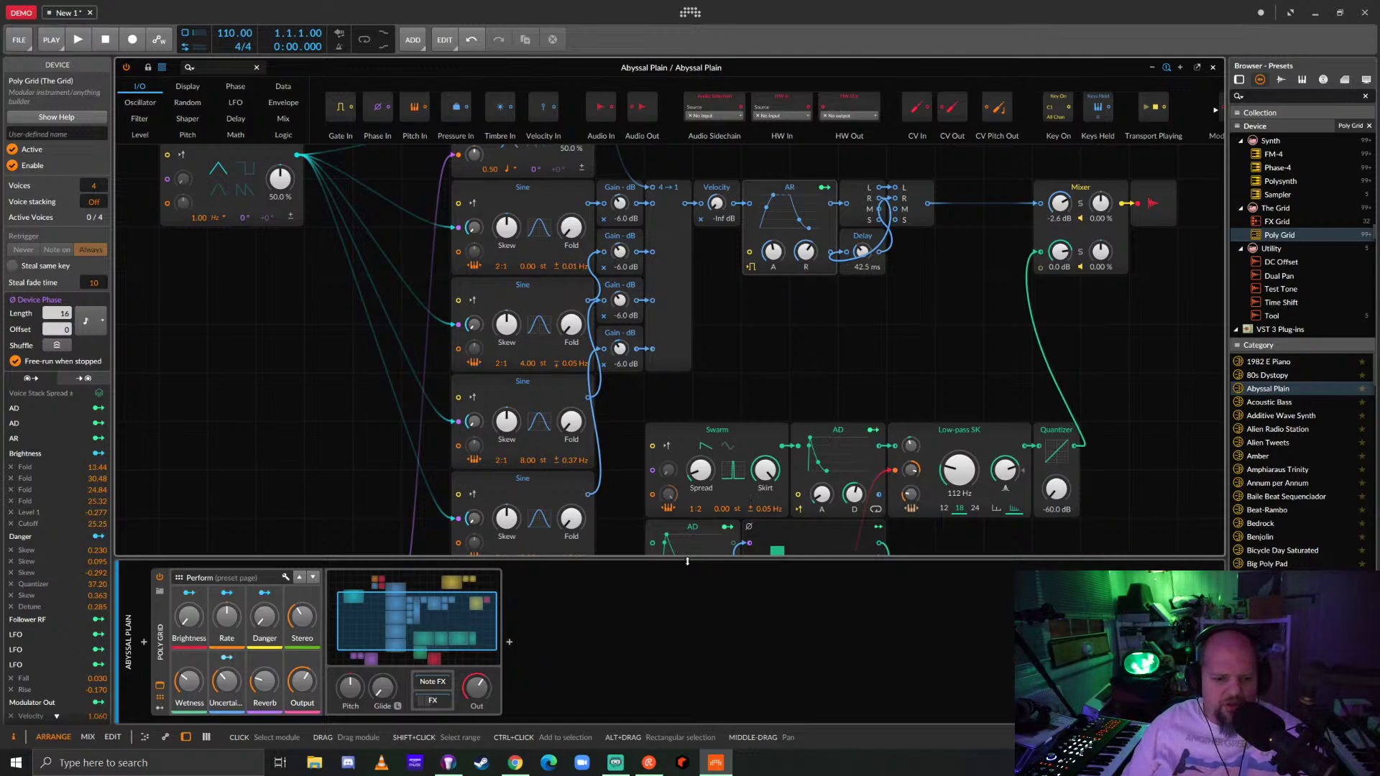
left_click(406, 592)
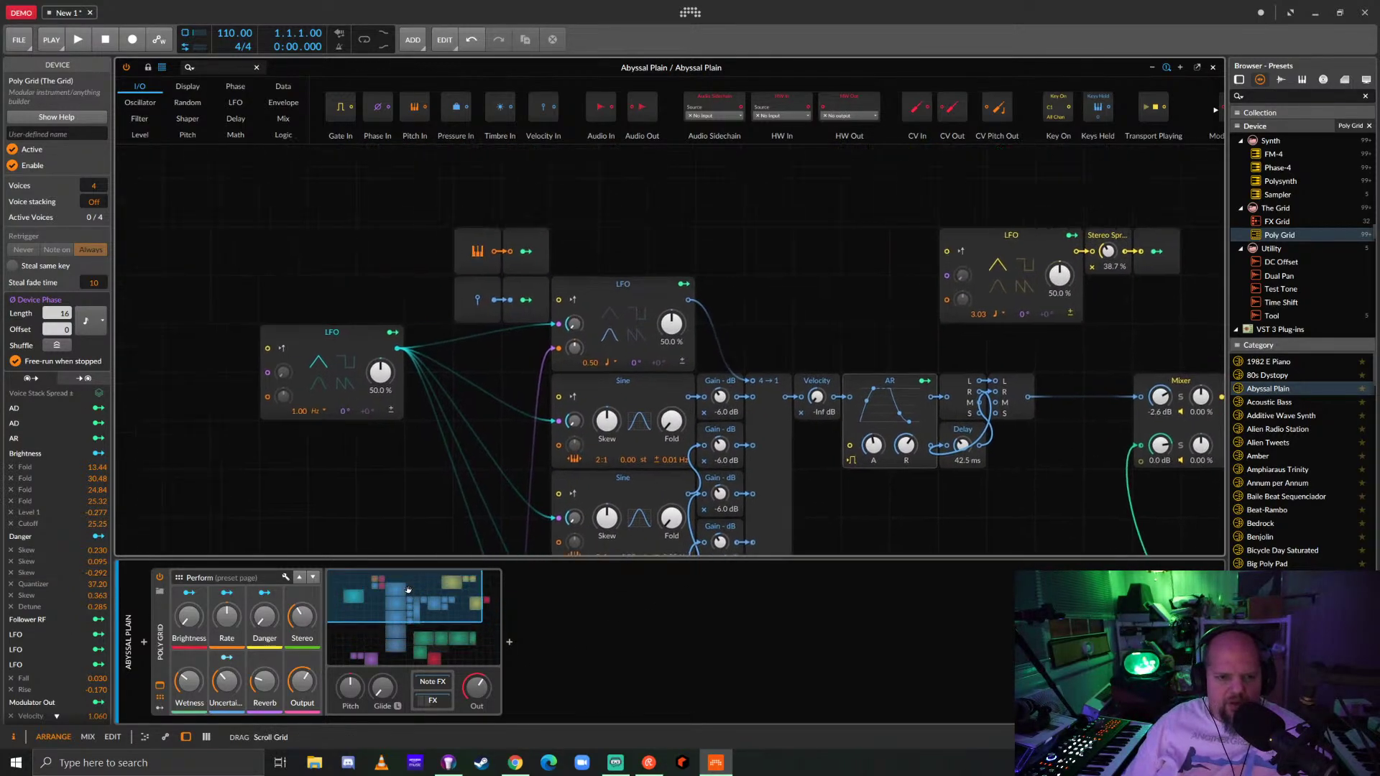
left_click_drag(408, 590, 414, 604)
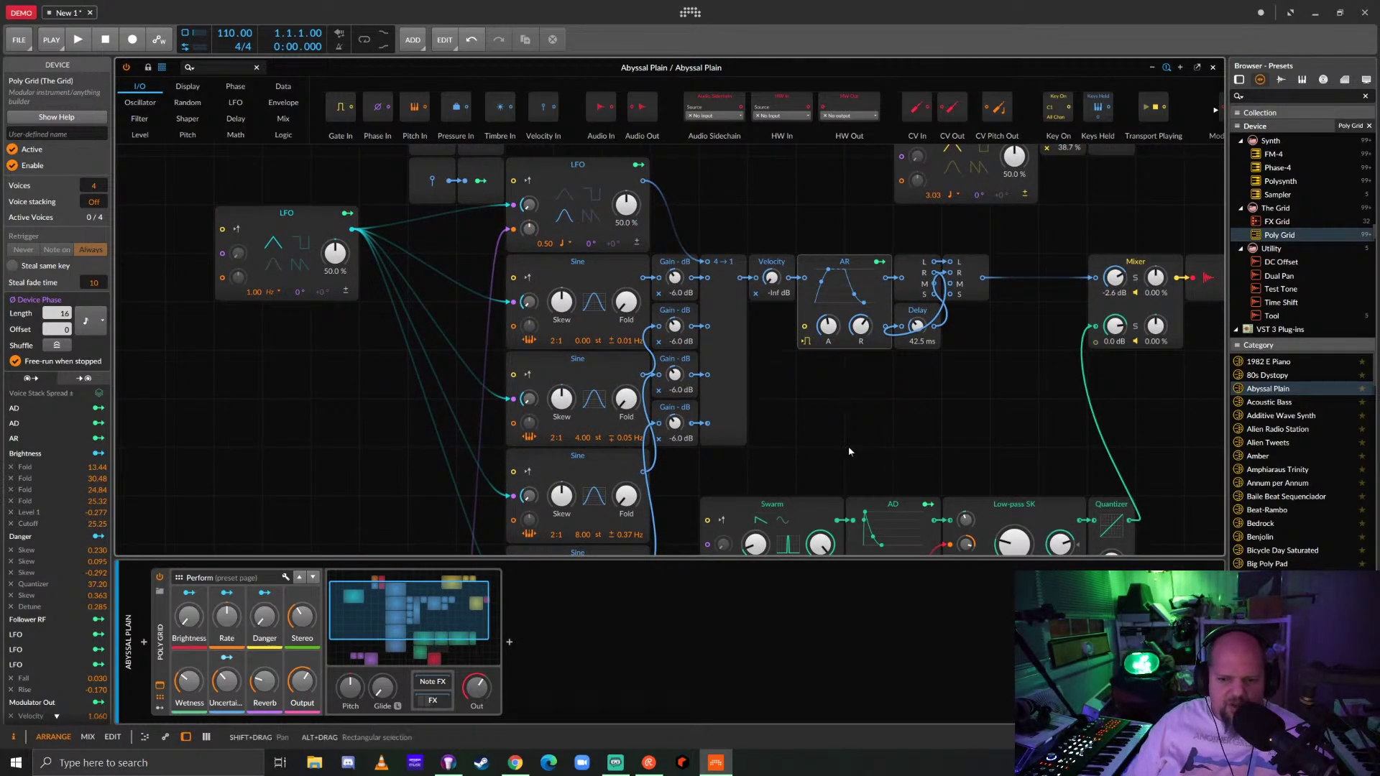
left_click(735, 448)
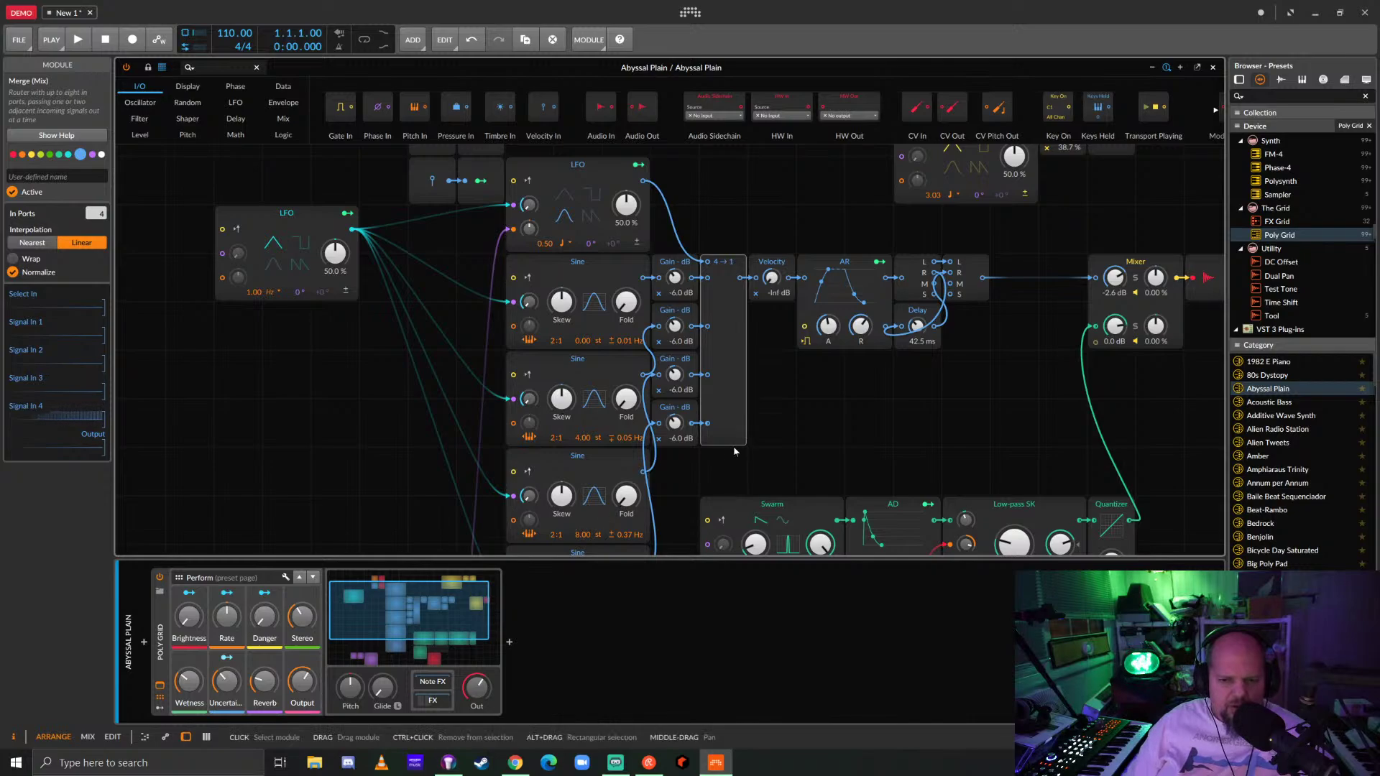
mouse_move(419, 611)
left_mouse_down()
mouse_move(427, 659)
mouse_move(452, 598)
mouse_move(428, 610)
left_mouse_up()
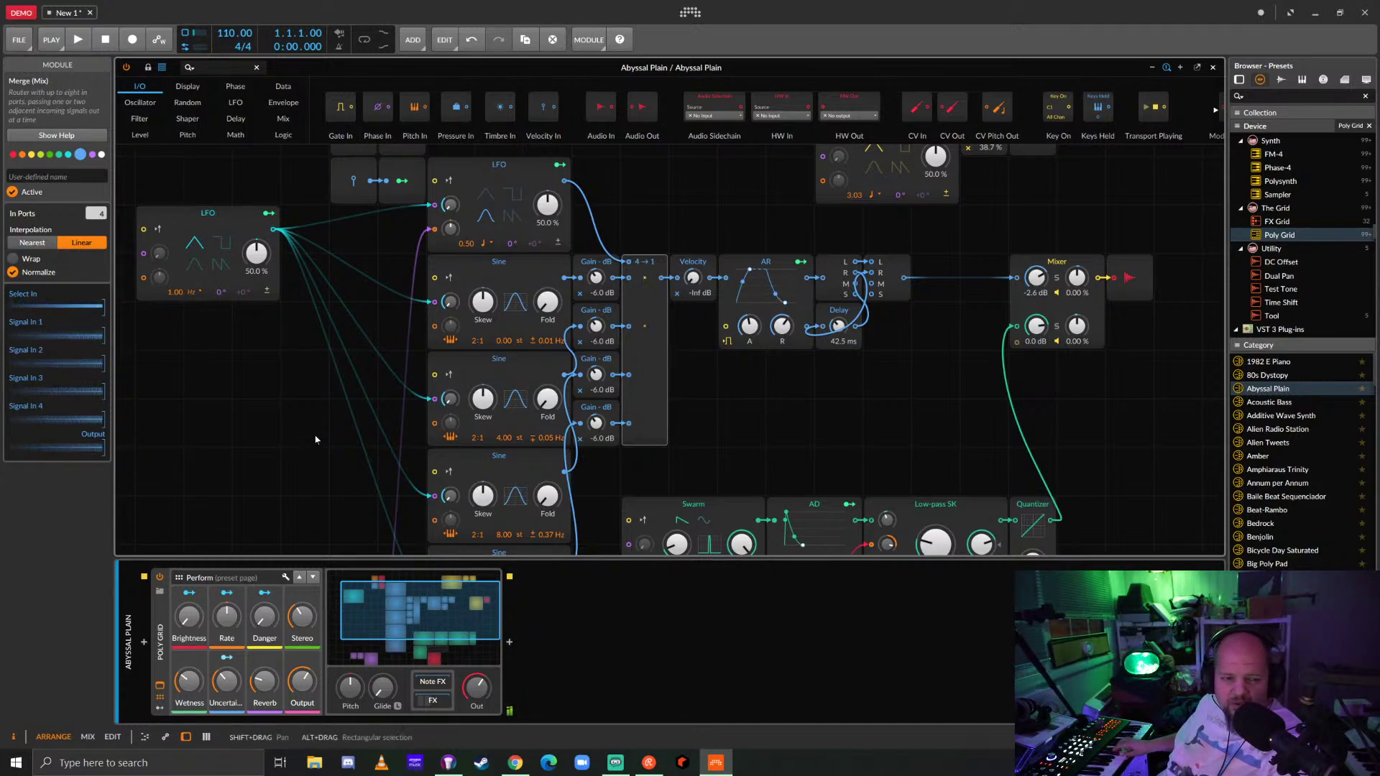
Try the Pulse waveform on the 1.00 Hz LFO module, and switch it to Teeth.
left_click(223, 243)
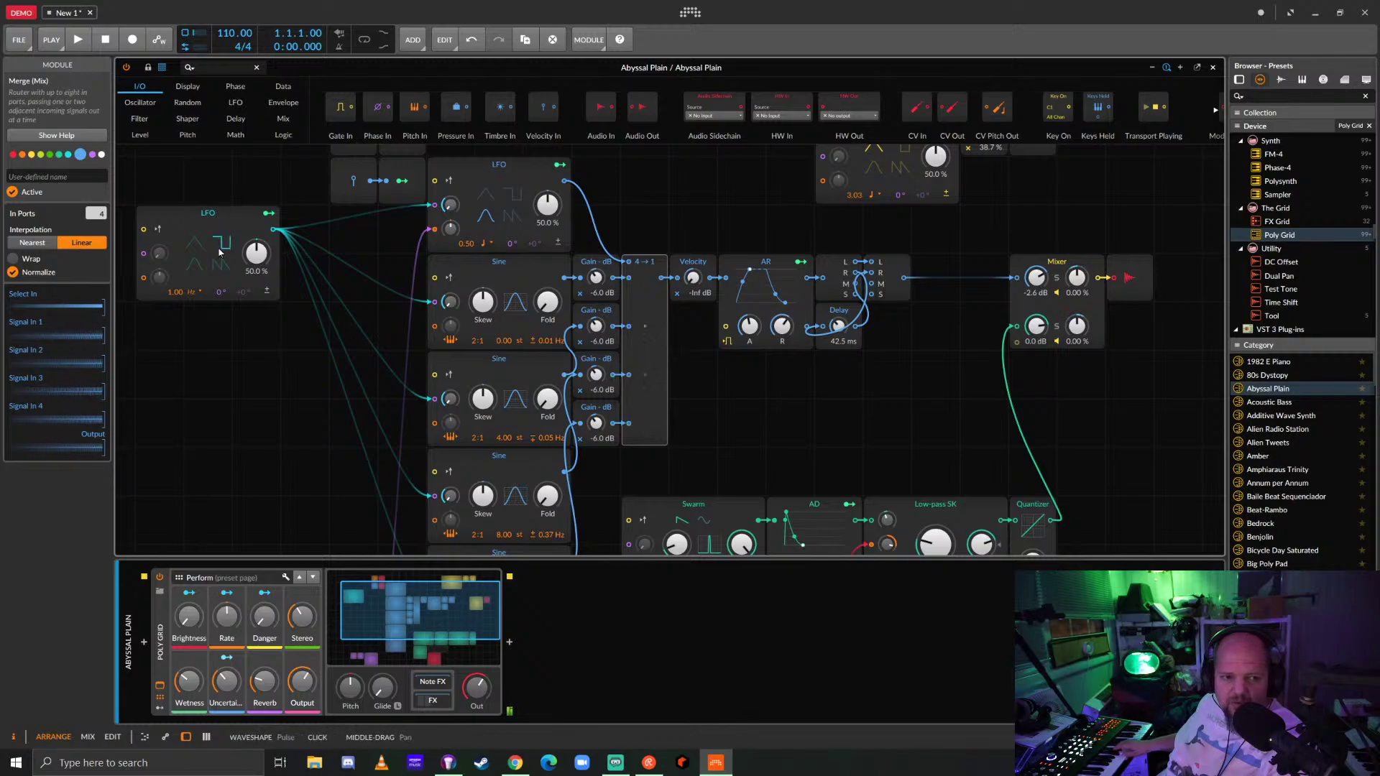
left_click(219, 274)
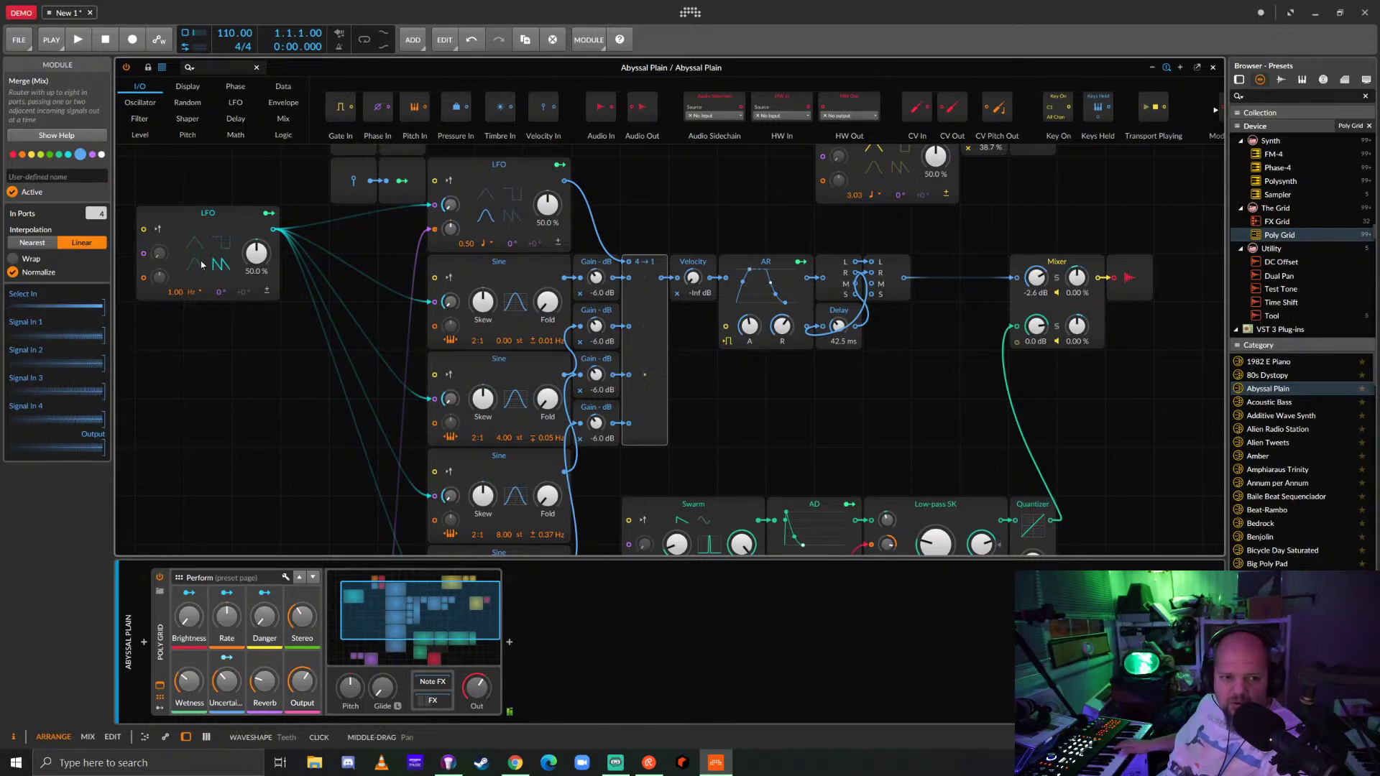
Try the Sine waveform on the 1.00 Hz LFO and raise the Fold amount of the first two Sine oscillators.
left_click(197, 267)
scroll(360, 331, "up", 2)
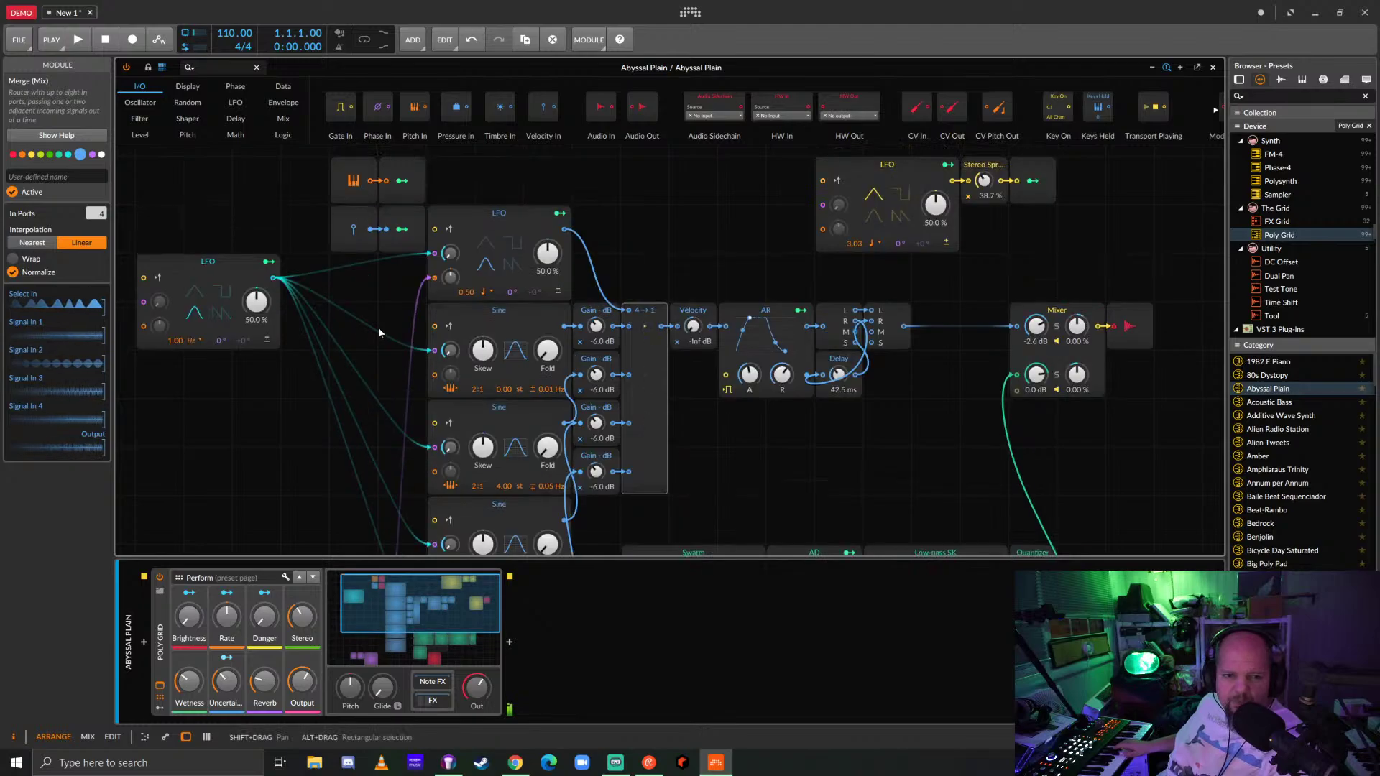
scroll(494, 348, "down", 3)
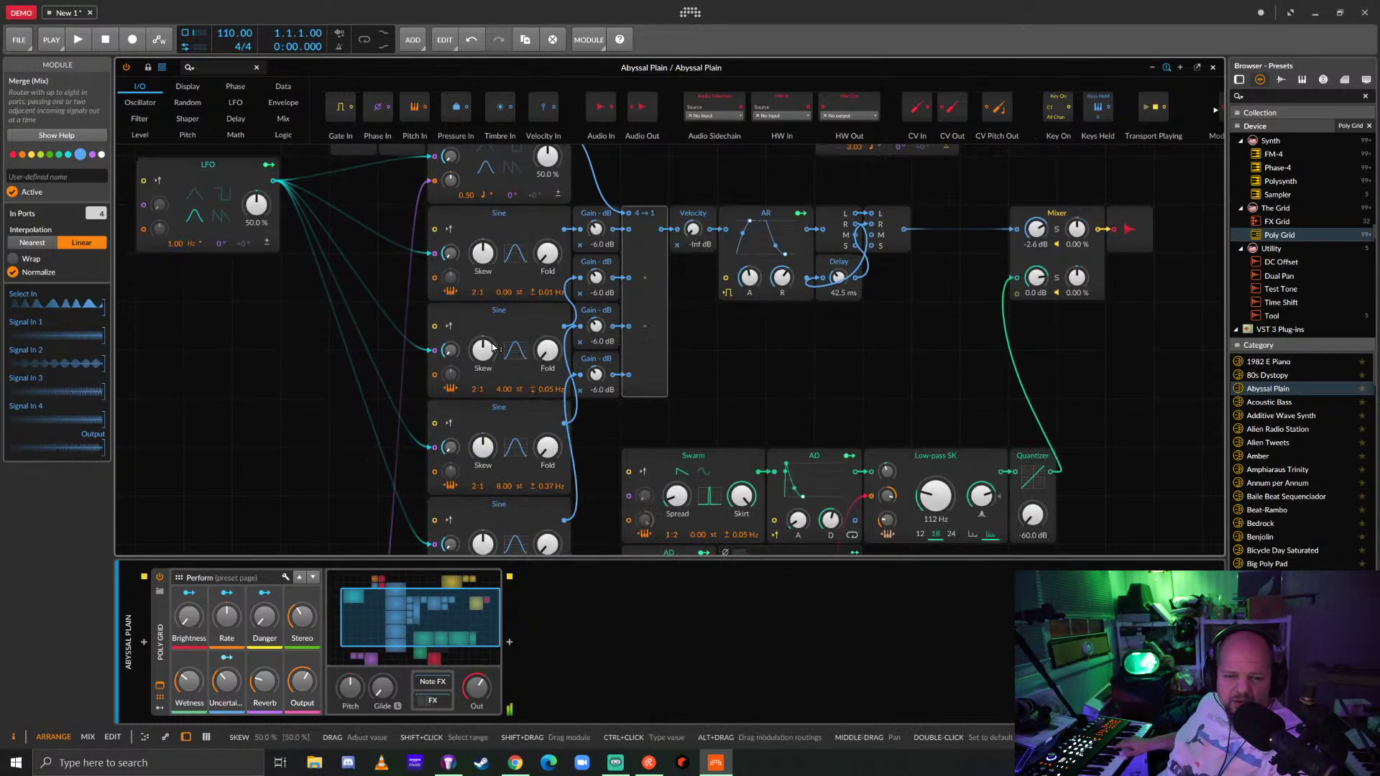
scroll(493, 348, "down", 1)
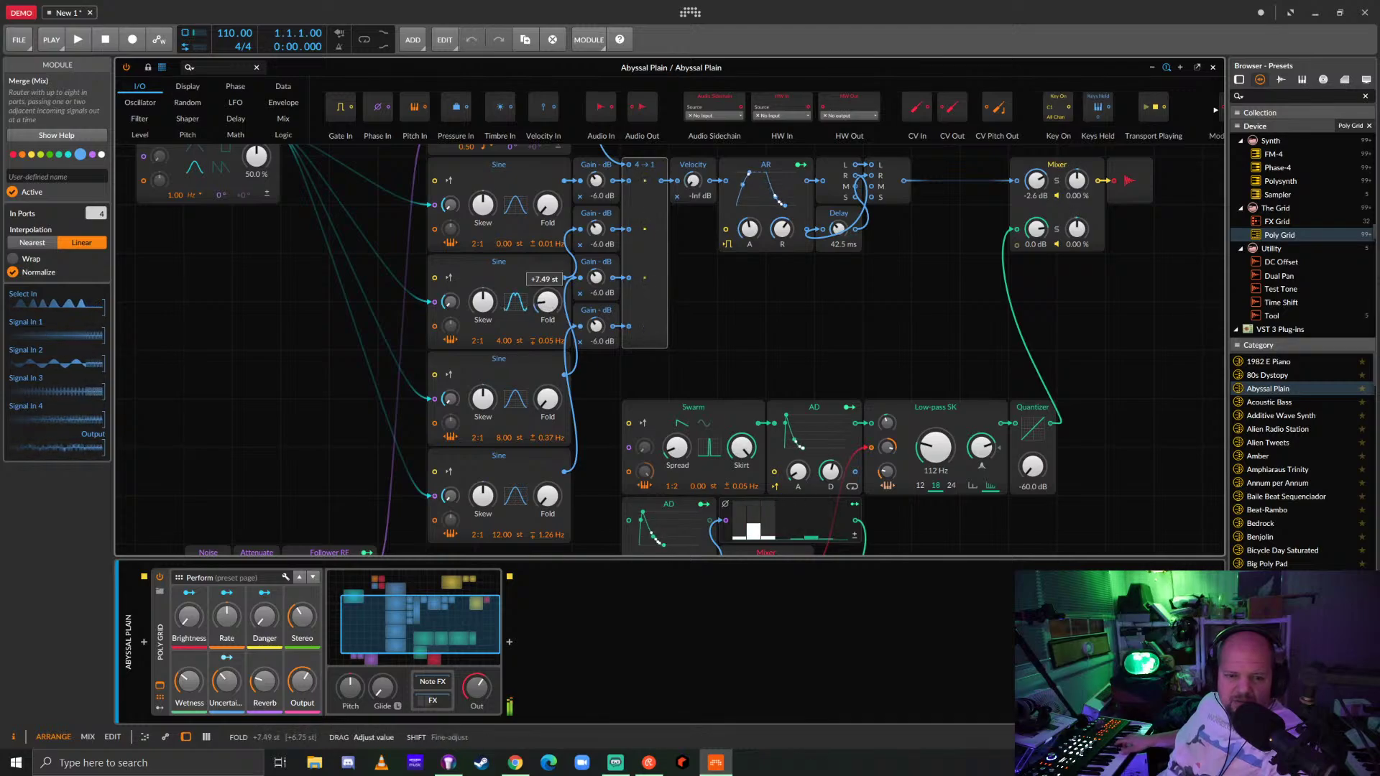
left_click_drag(547, 301, 545, 198)
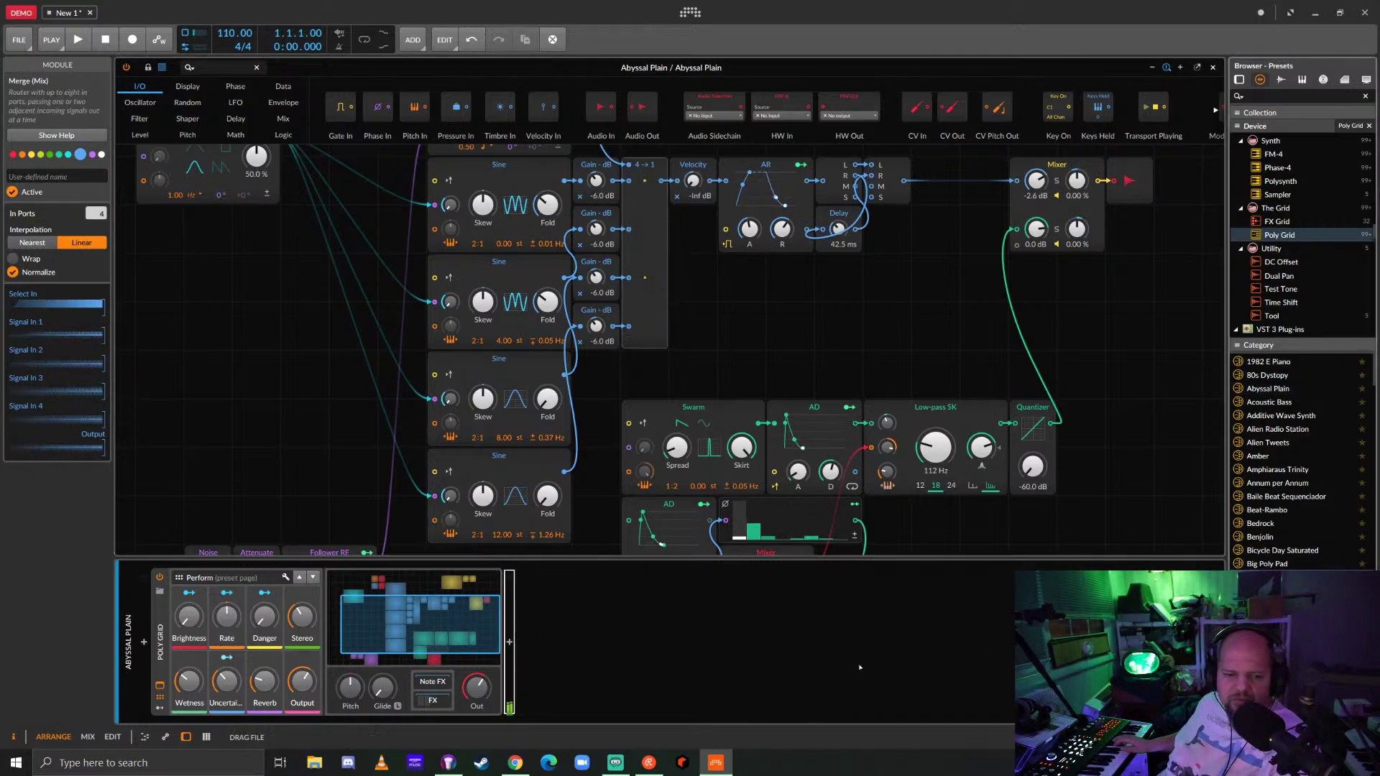
Load the BioAquatic Poly Grid preset and bring its complete patch into view.
left_click(221, 599)
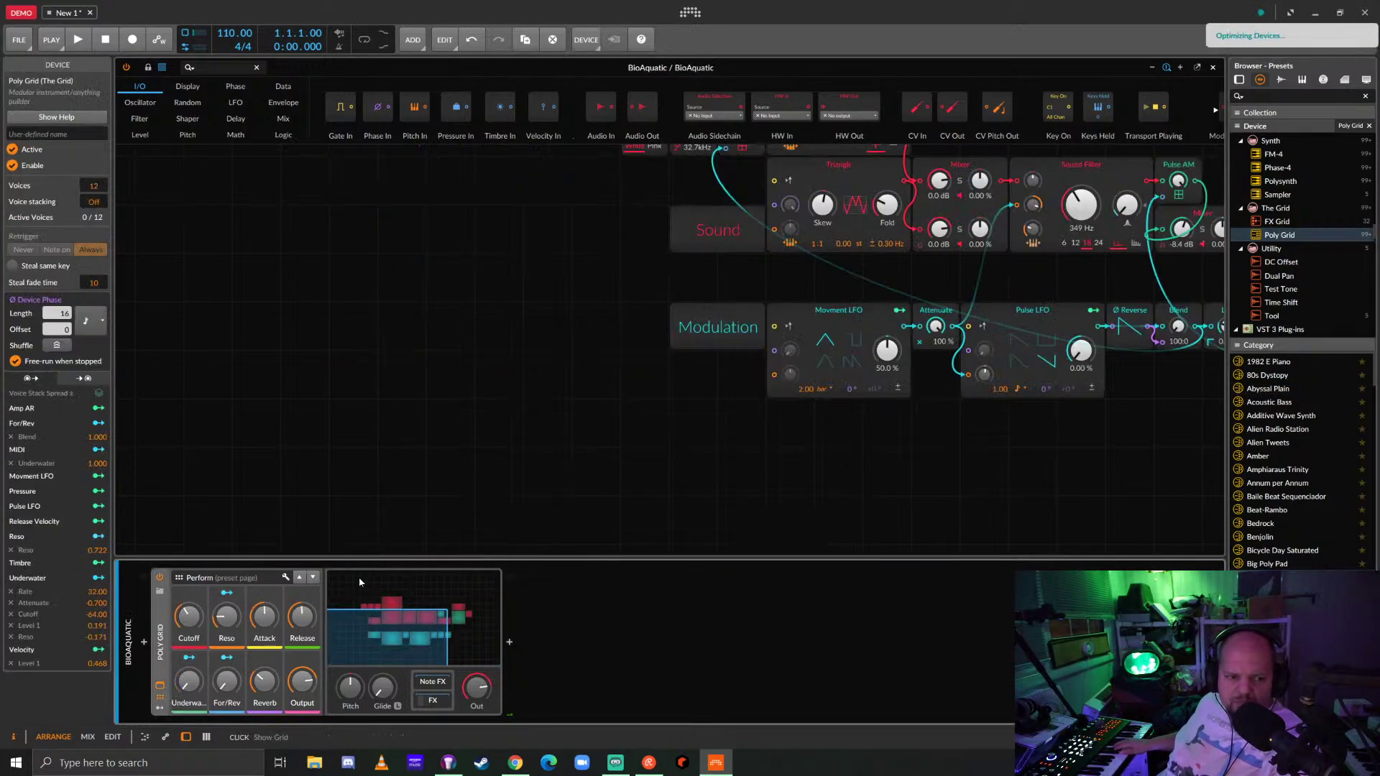
double_click(576, 271)
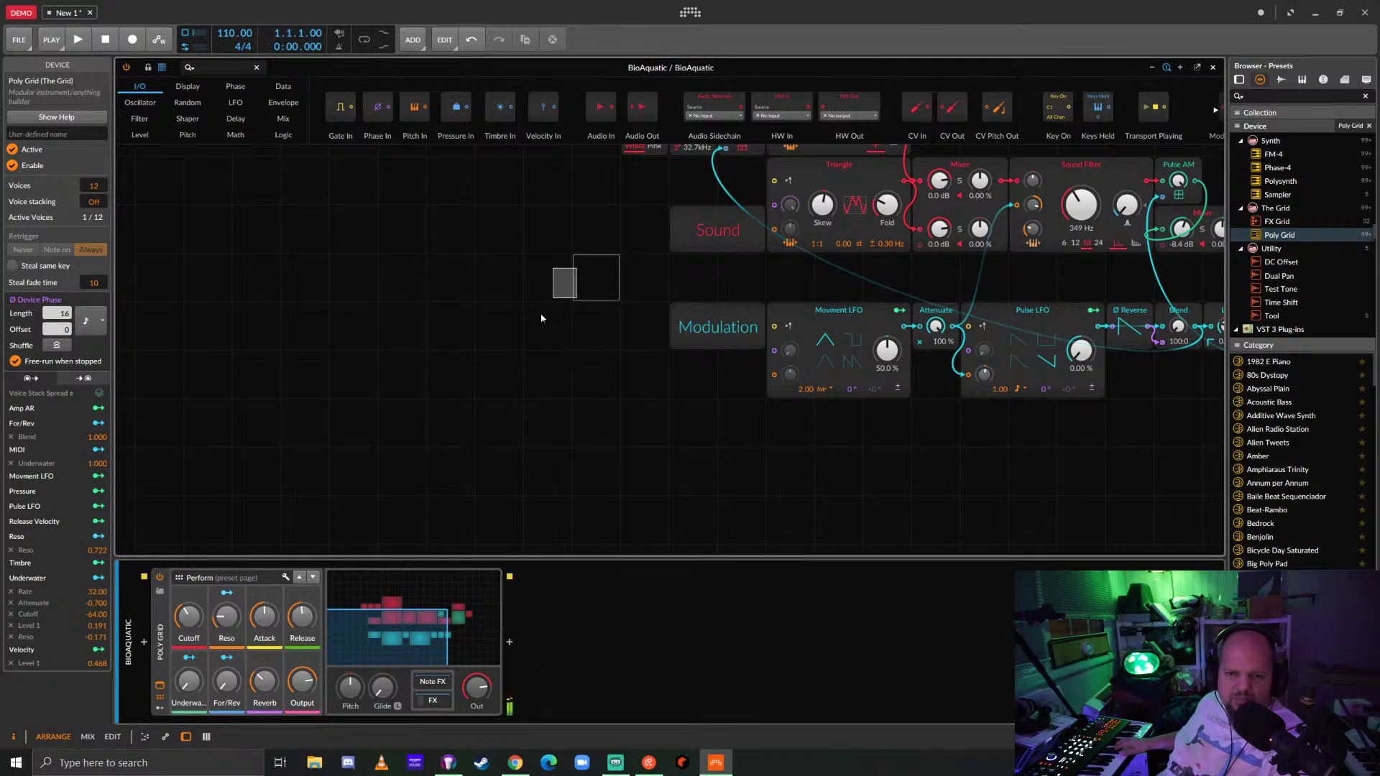
left_click(467, 363)
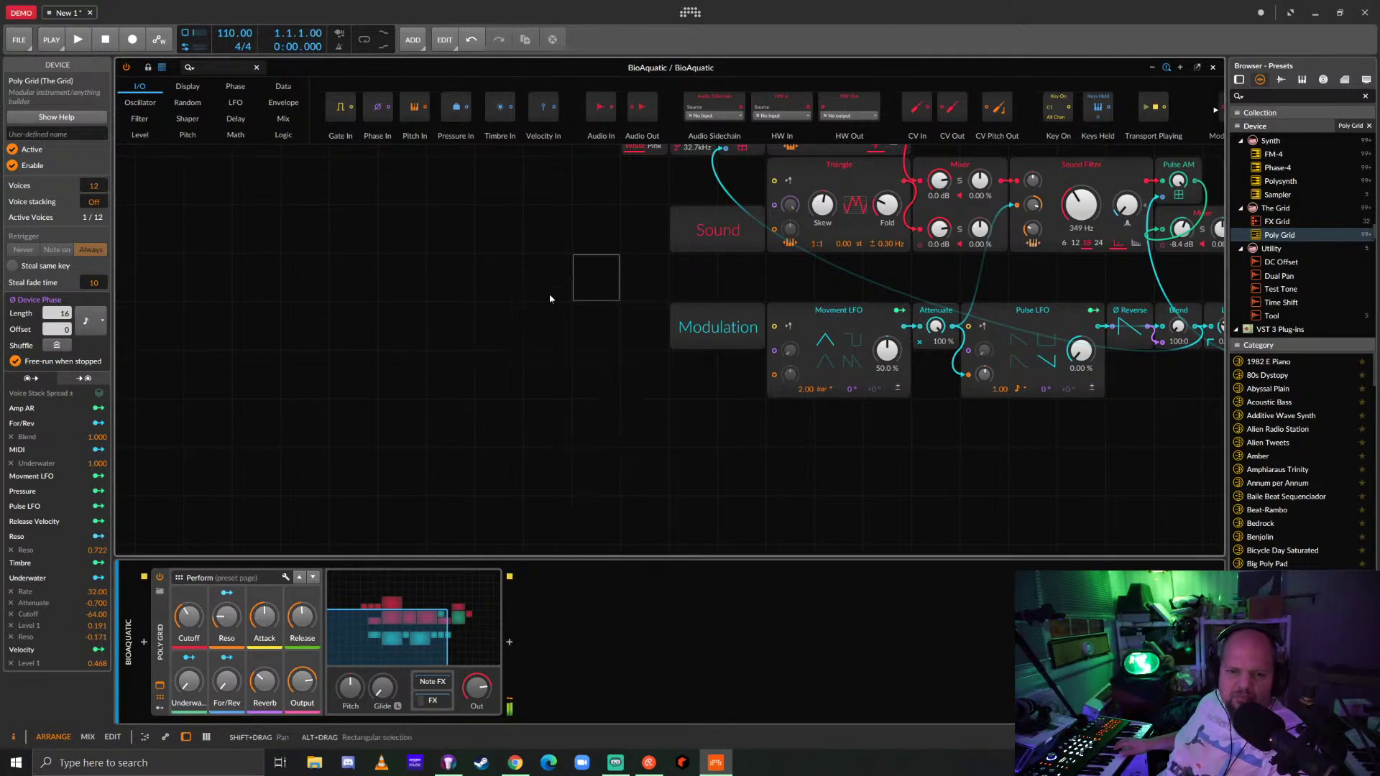
left_click_drag(575, 264, 443, 374)
left_click_drag(548, 379, 684, 228)
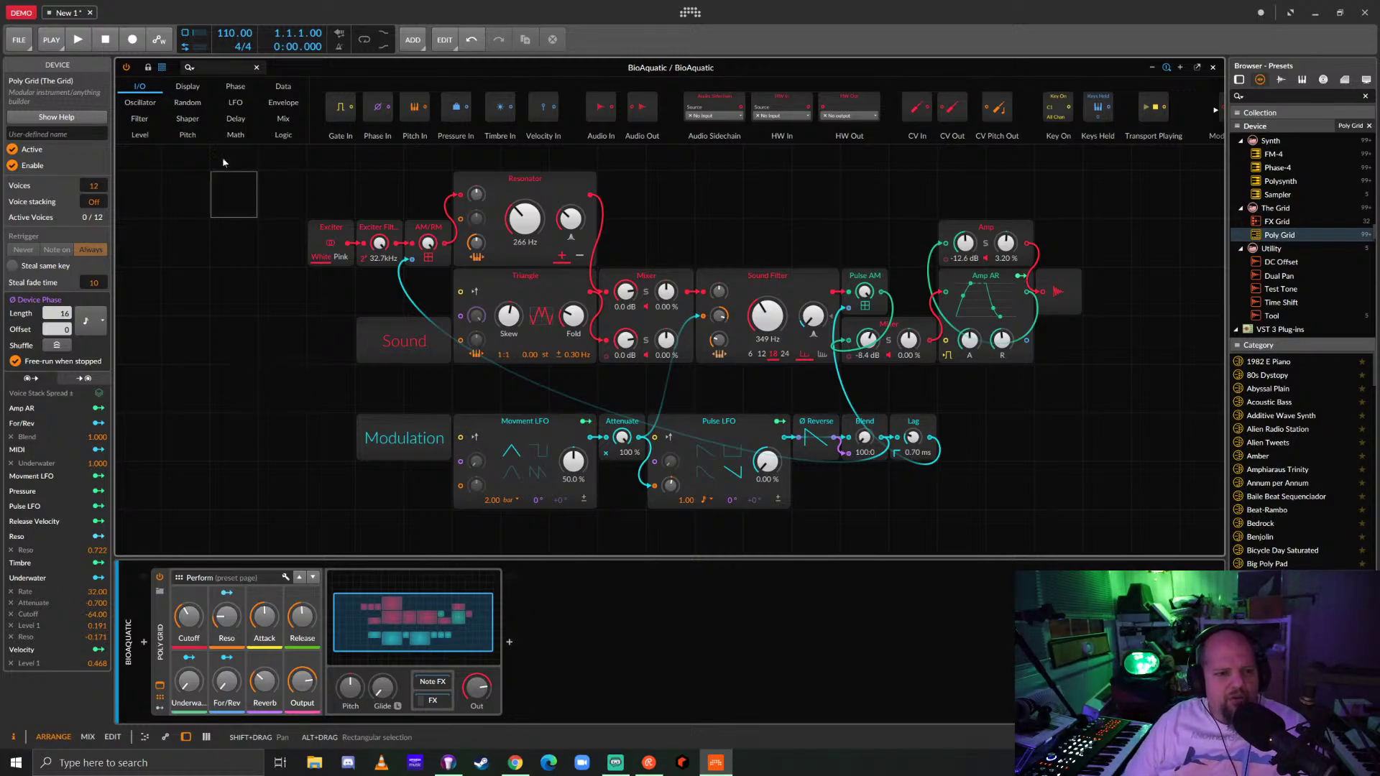
Add an S/H LFO module from the Random category and connect its output to the Triangle oscillator's pitch input.
left_click(188, 102)
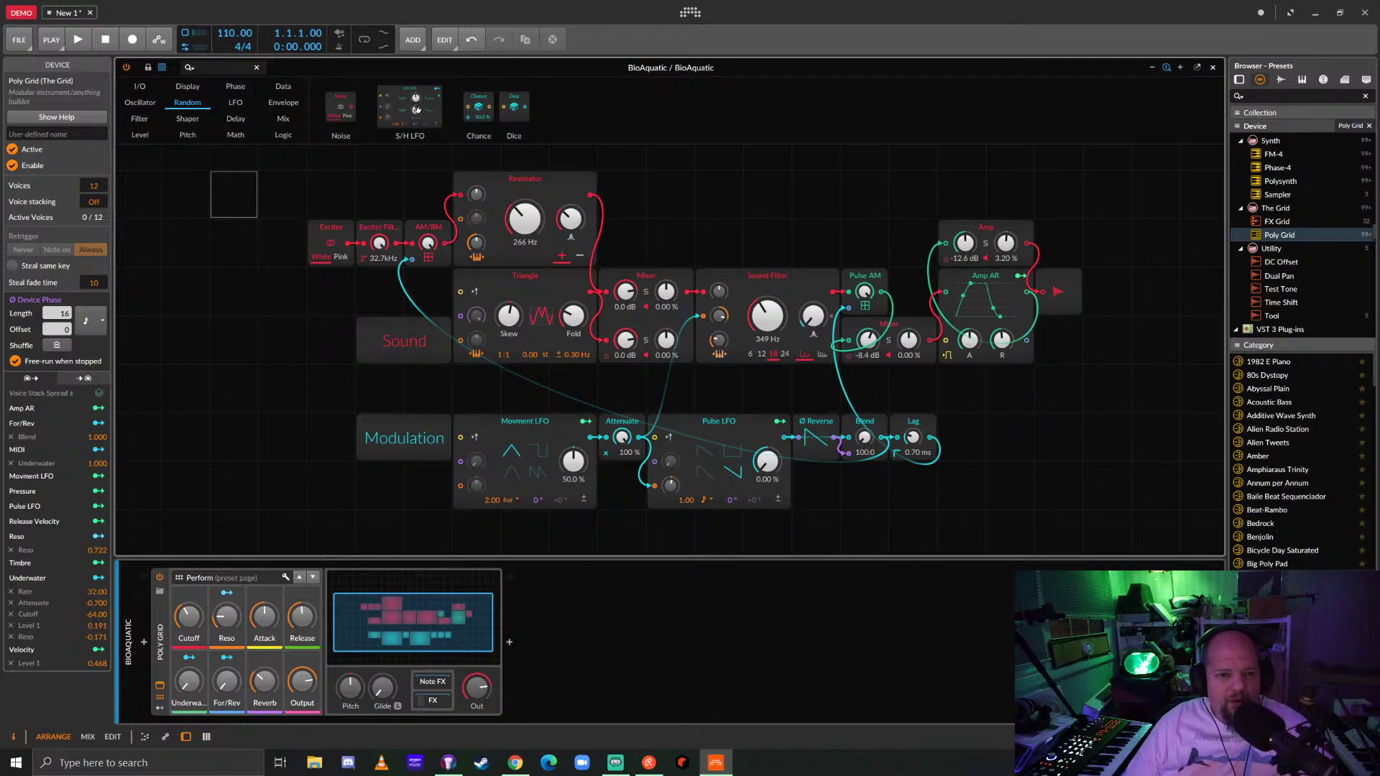
left_click_drag(191, 340, 193, 341)
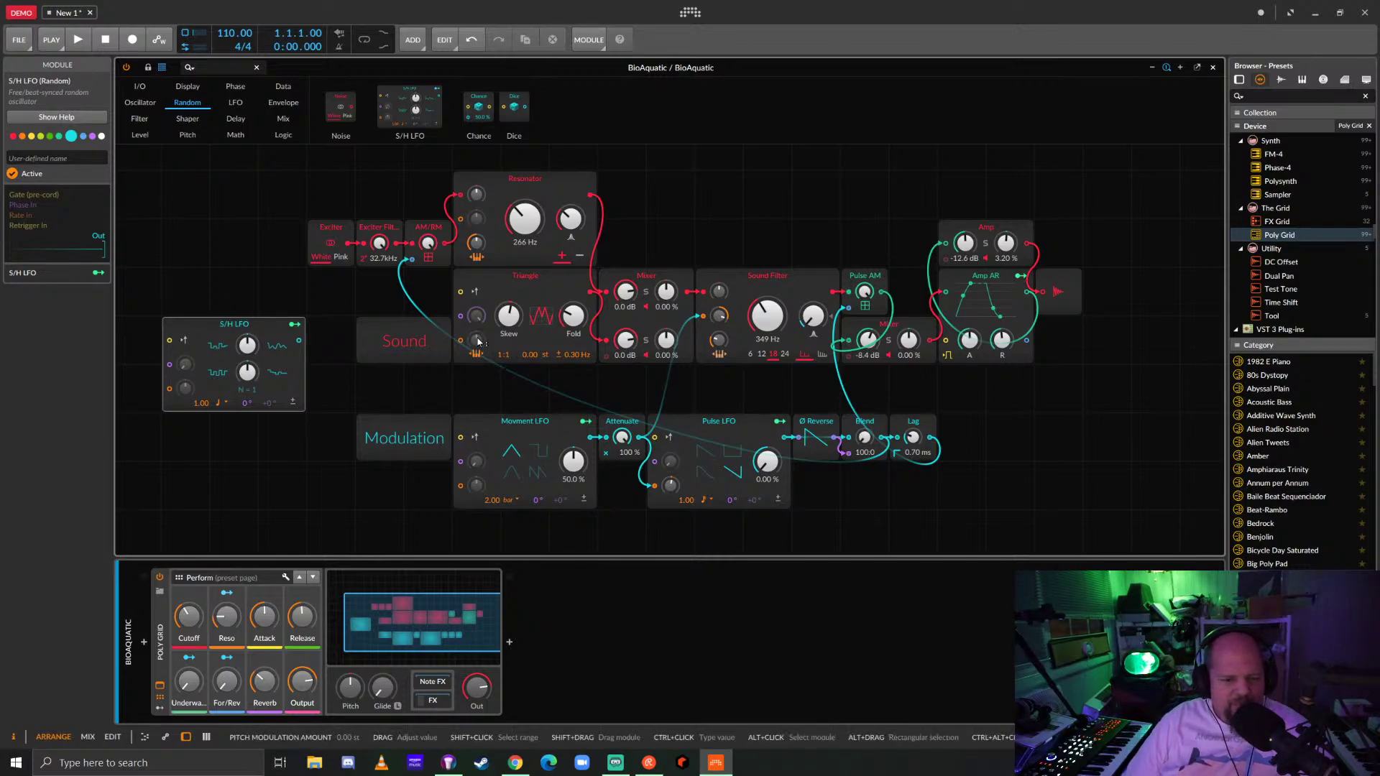
left_click_drag(174, 390, 303, 348)
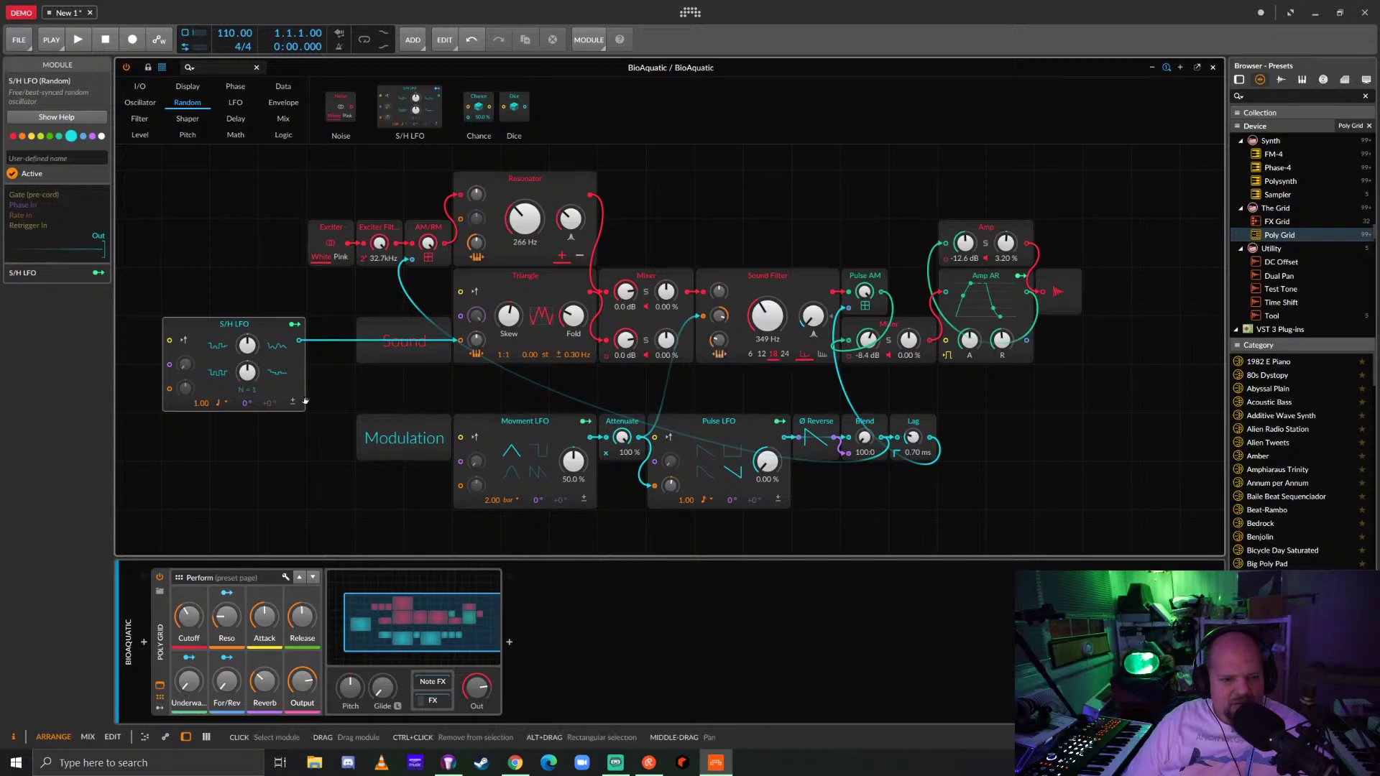
Audition the S/H LFO during playback, adjusting its shape knobs and Bipolar option and the Triangle's pitch modulation amount.
key("space")
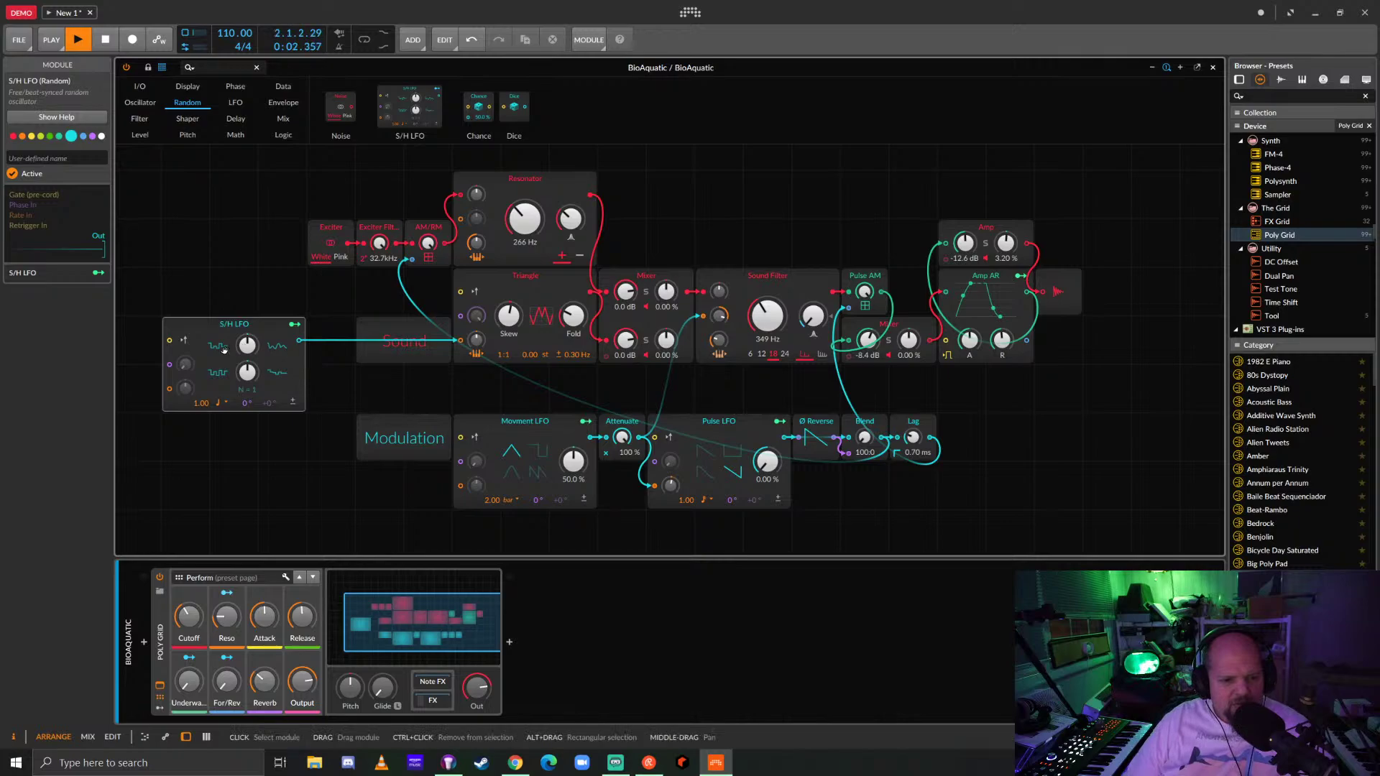
left_click_drag(246, 347, 274, 401)
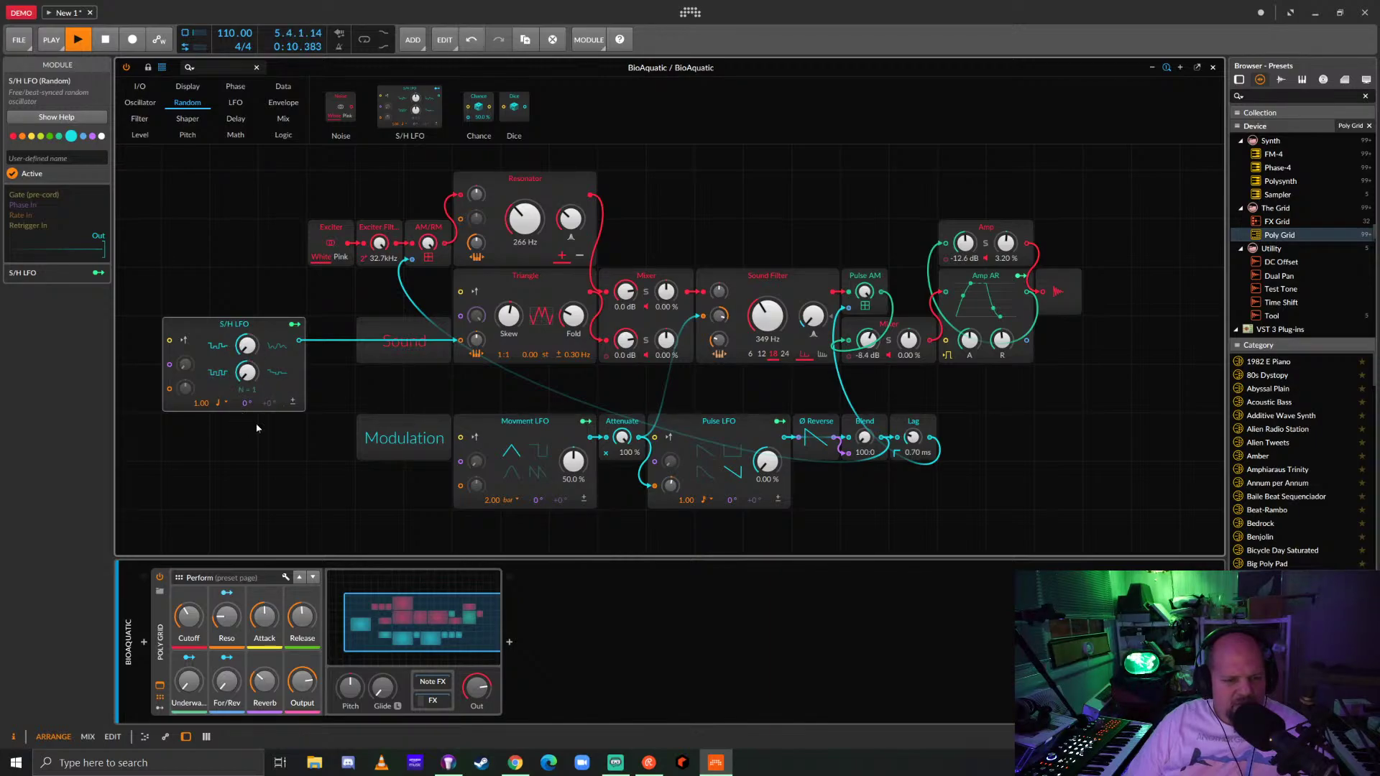
left_click(294, 403)
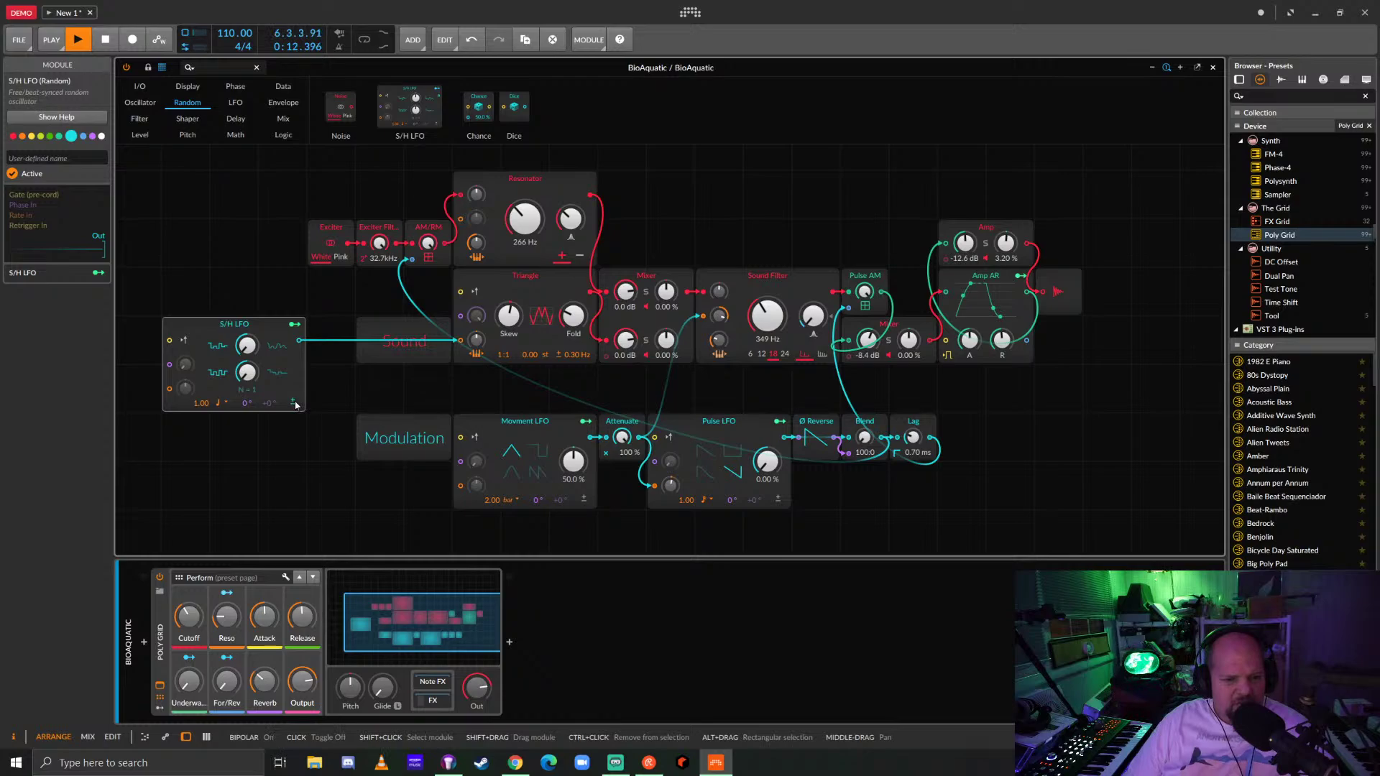
left_click(295, 328)
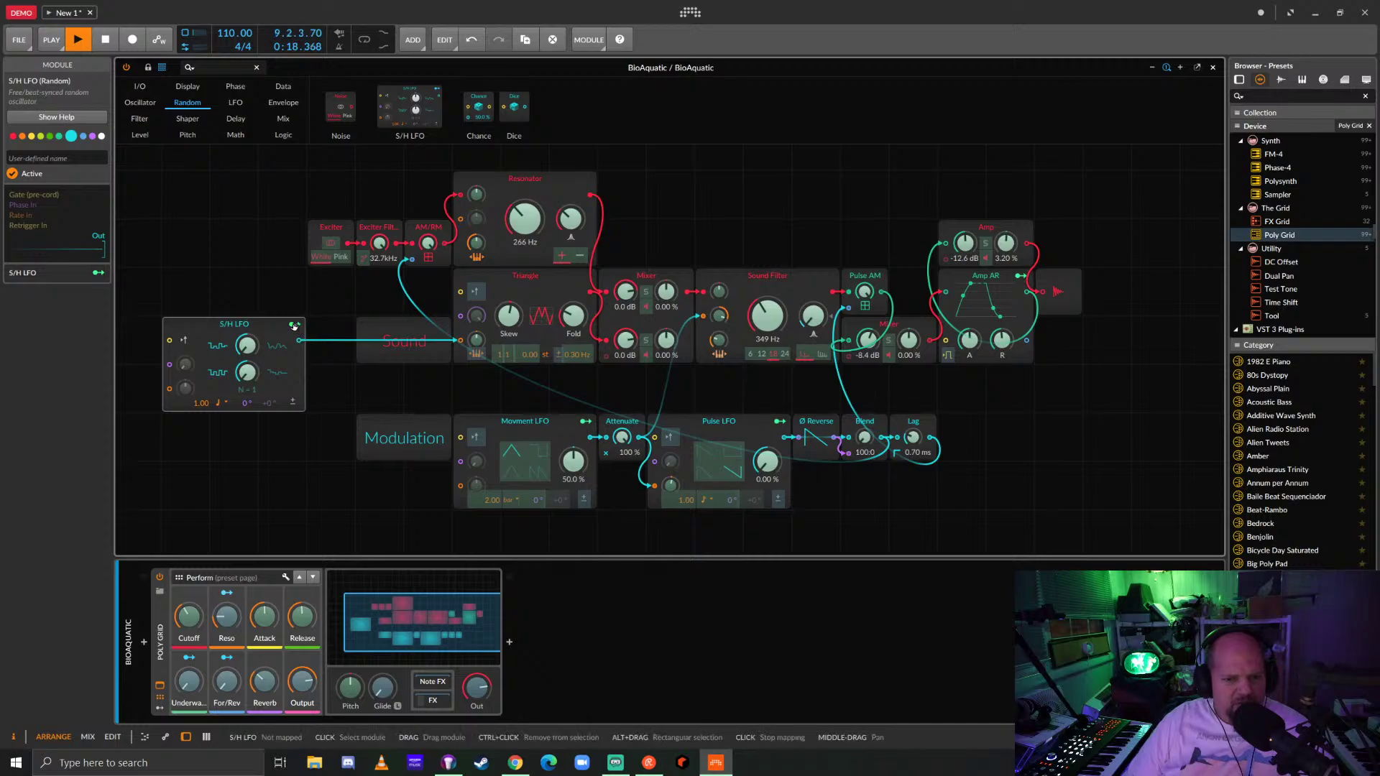
left_click(295, 327)
left_click_drag(475, 339, 474, 363)
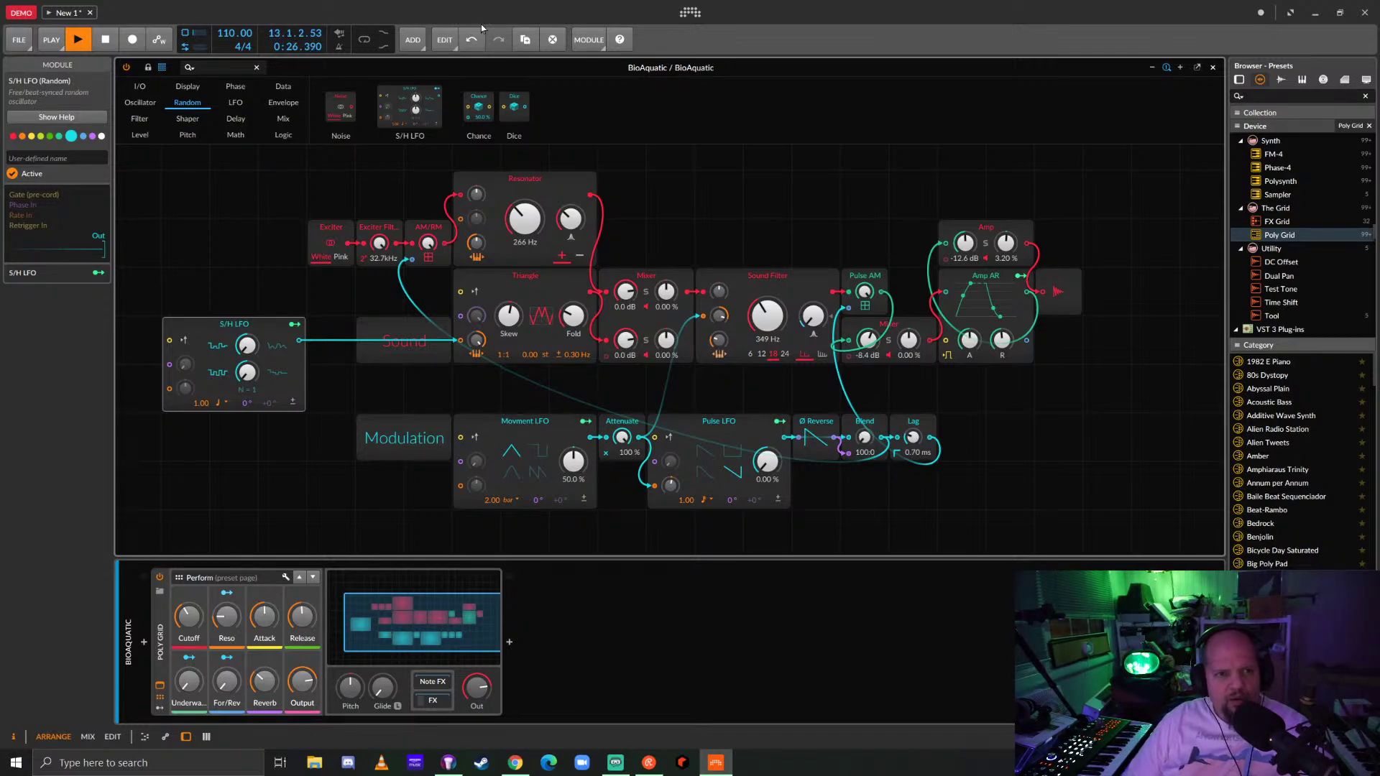
key("space")
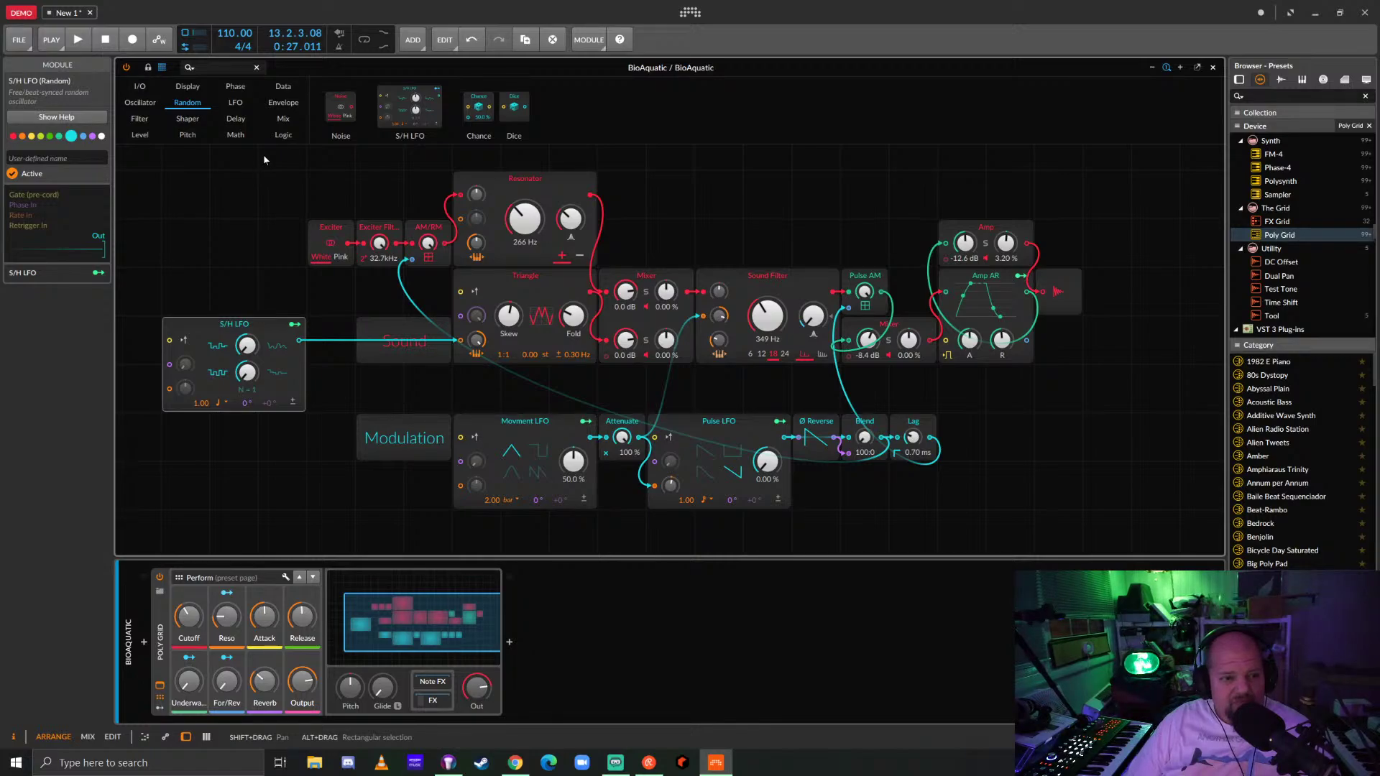
Add a Pitch Quantize module beside the repositioned S/H LFO and disconnect the LFO from the Triangle oscillator's pitch input.
left_click(189, 136)
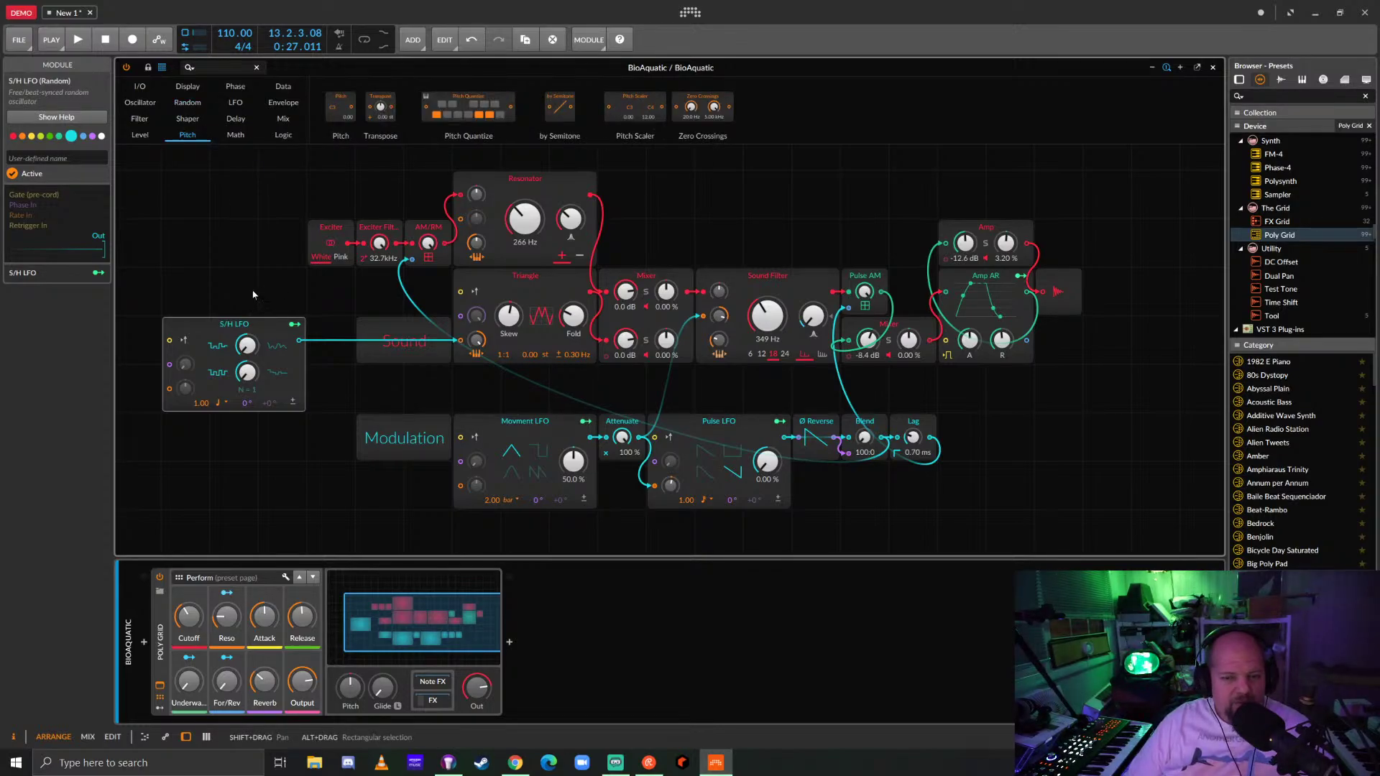
scroll(253, 295, "left", 5)
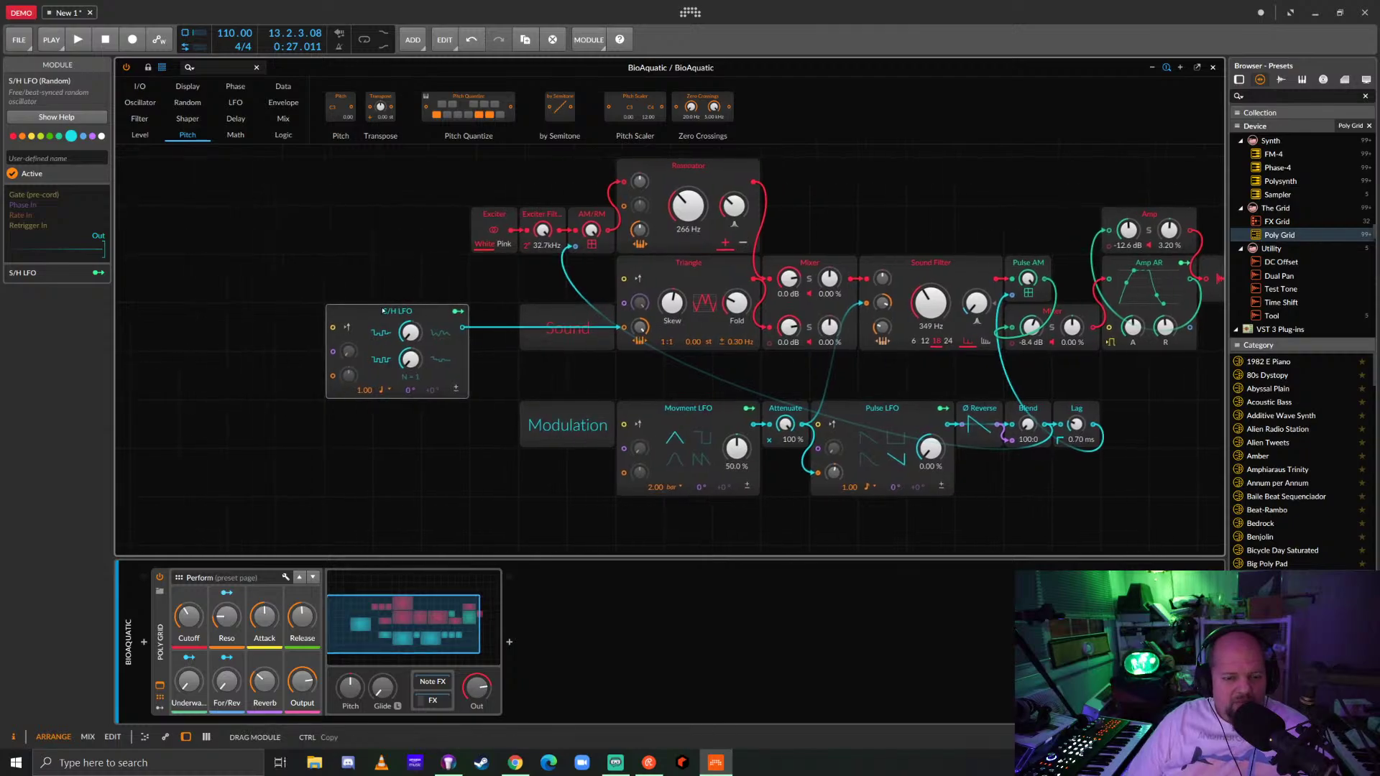
left_click_drag(383, 310, 287, 262)
left_click_drag(469, 108, 423, 360)
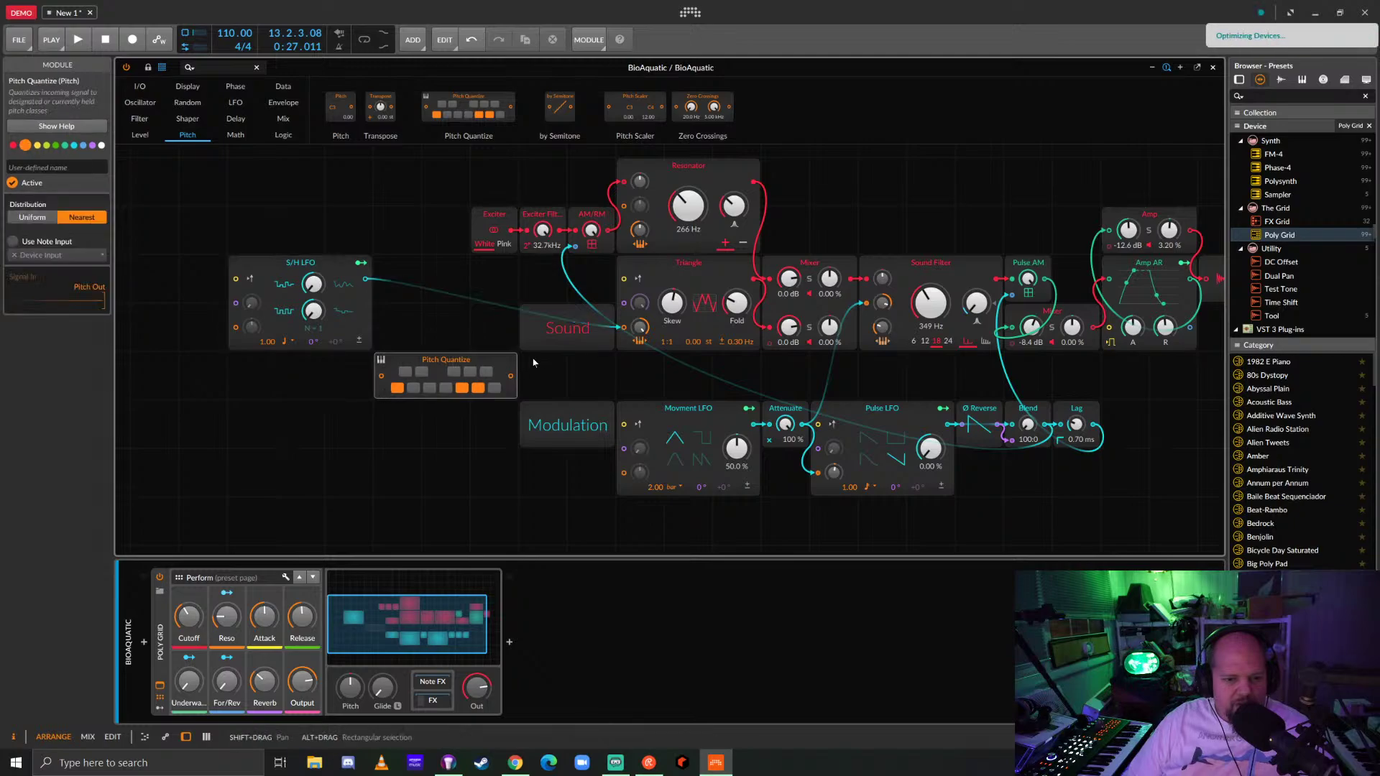
left_click_drag(619, 329, 431, 309)
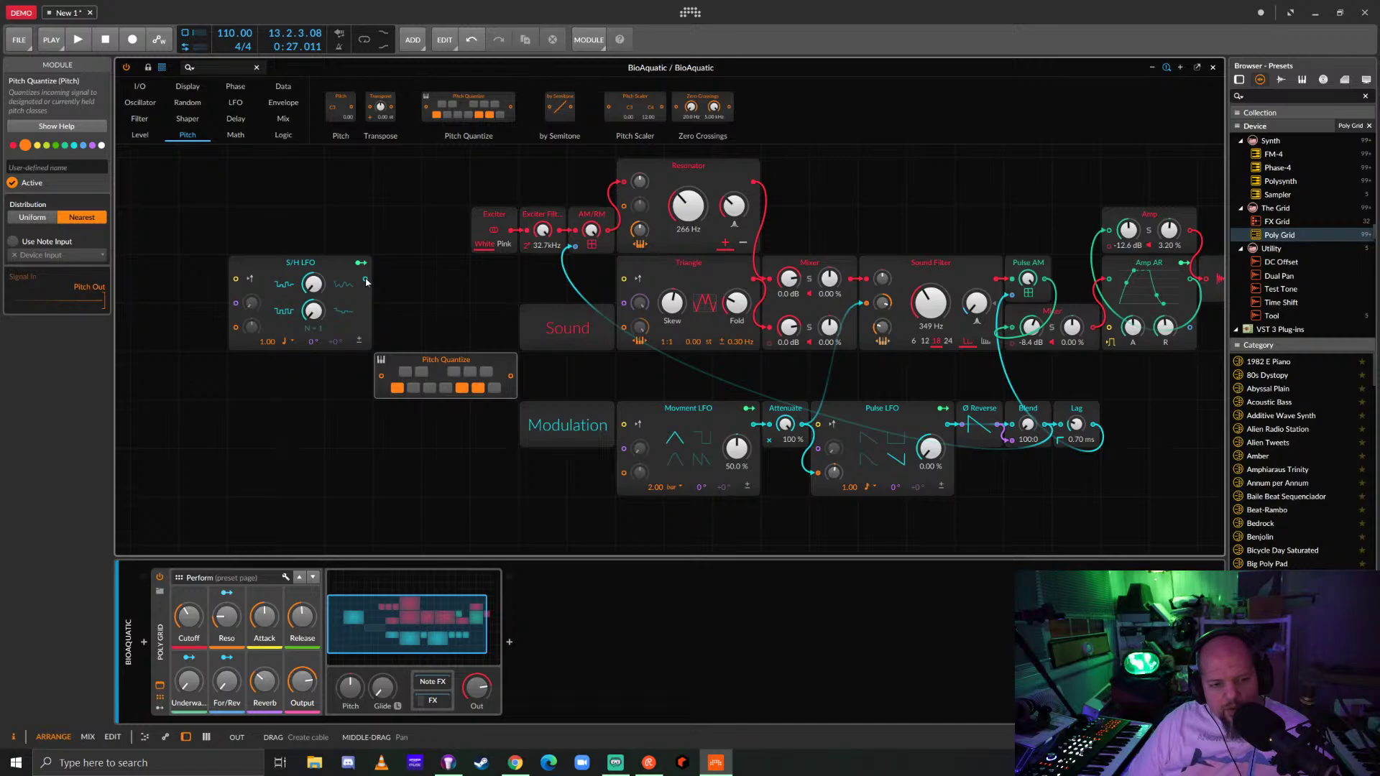
mouse_move(366, 282)
left_mouse_down()
mouse_move(409, 297)
mouse_move(365, 282)
left_mouse_up()
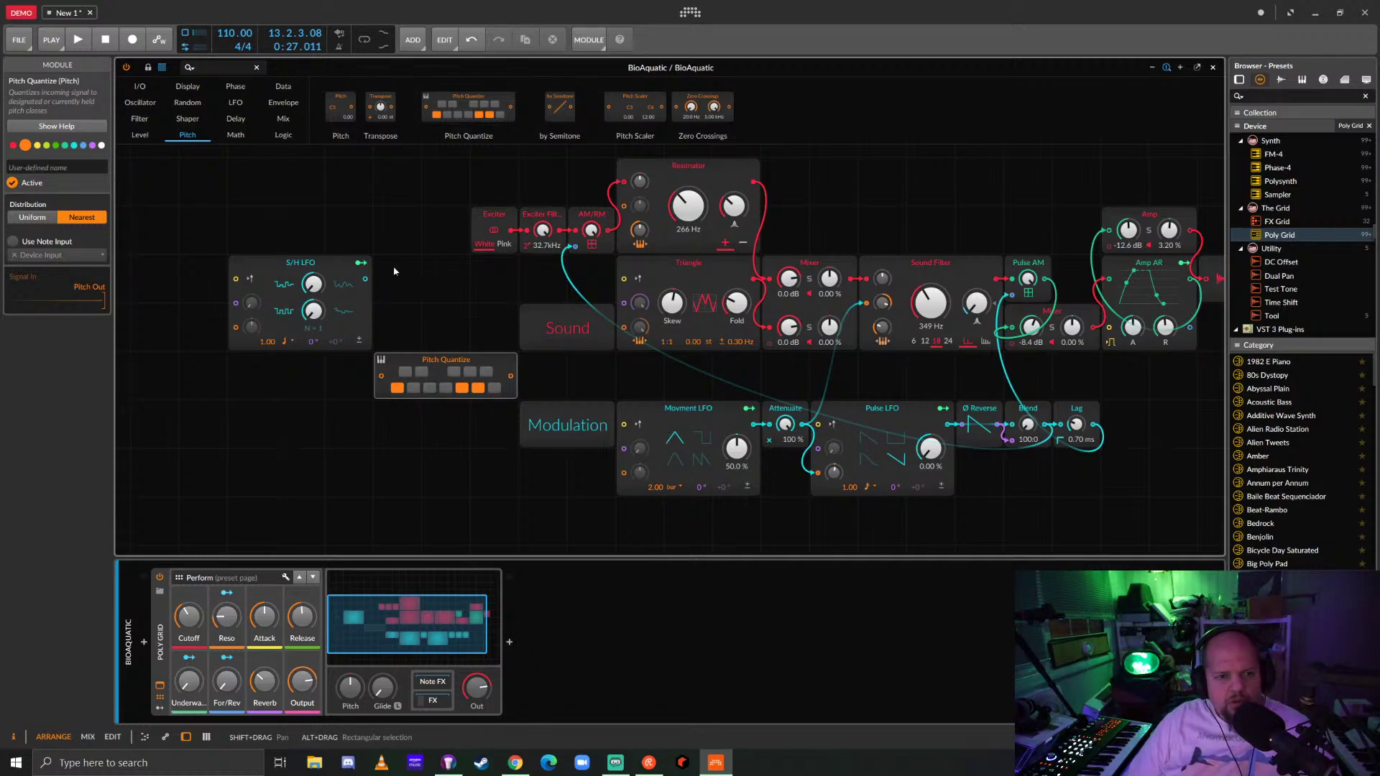
Add a Transport Playing module, connect it to the S/H LFO's trigger input, and test it with a short playback.
left_click(140, 88)
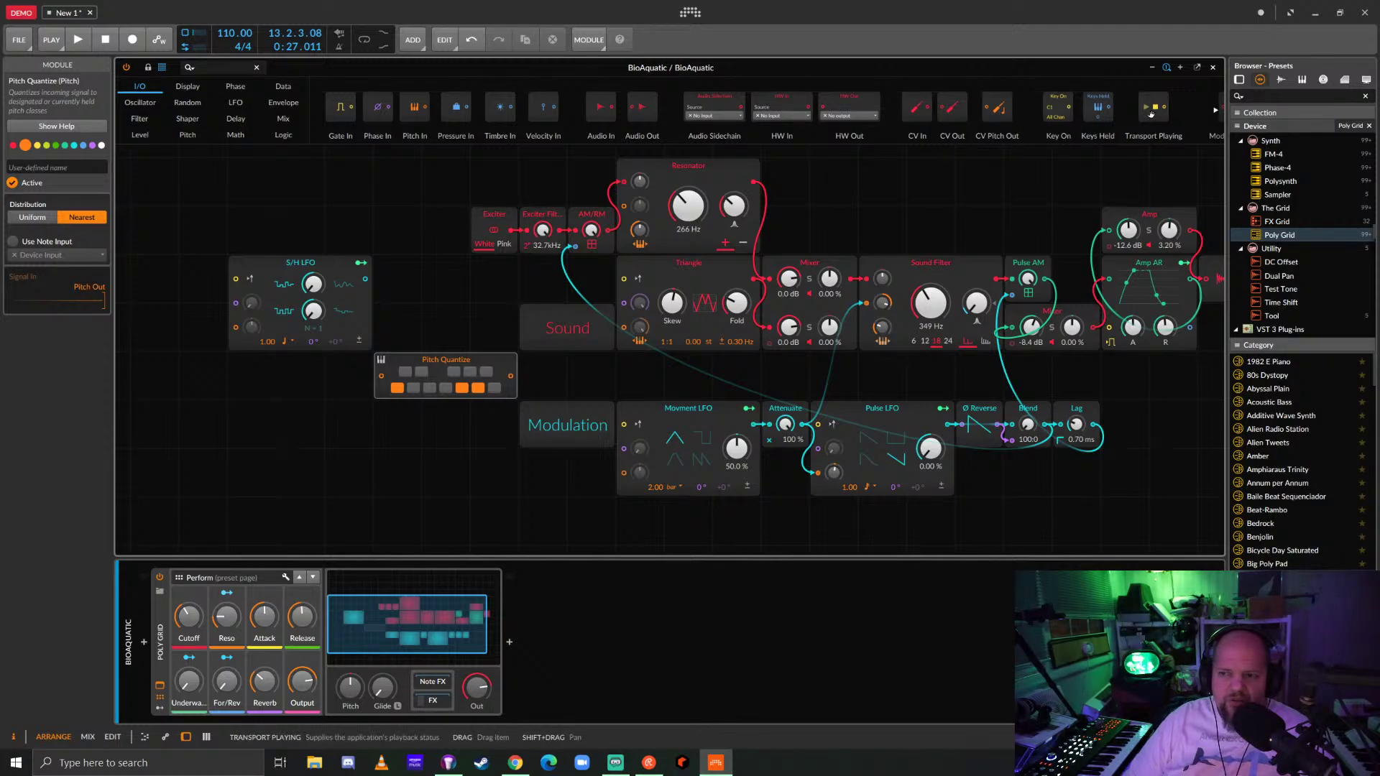
left_click_drag(1151, 114, 236, 280)
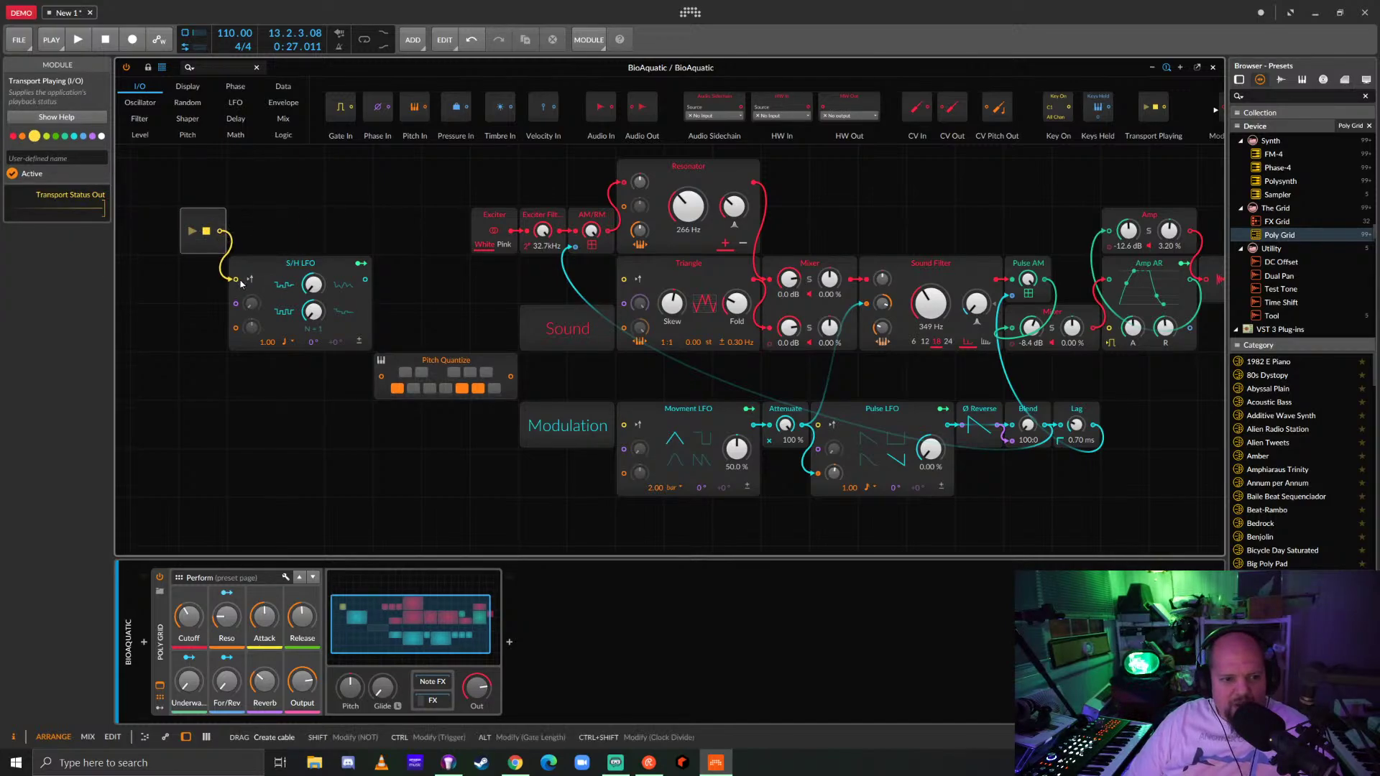
key("space")
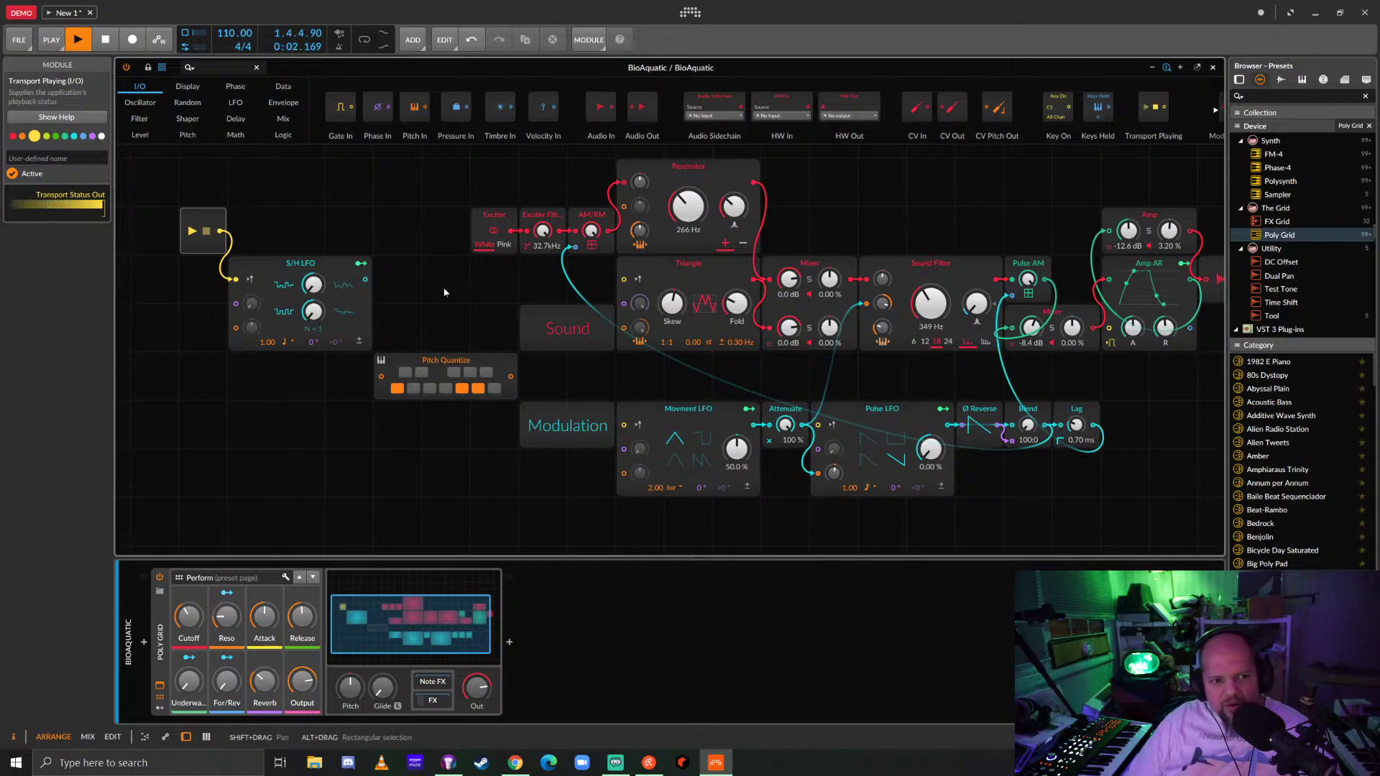
key("space")
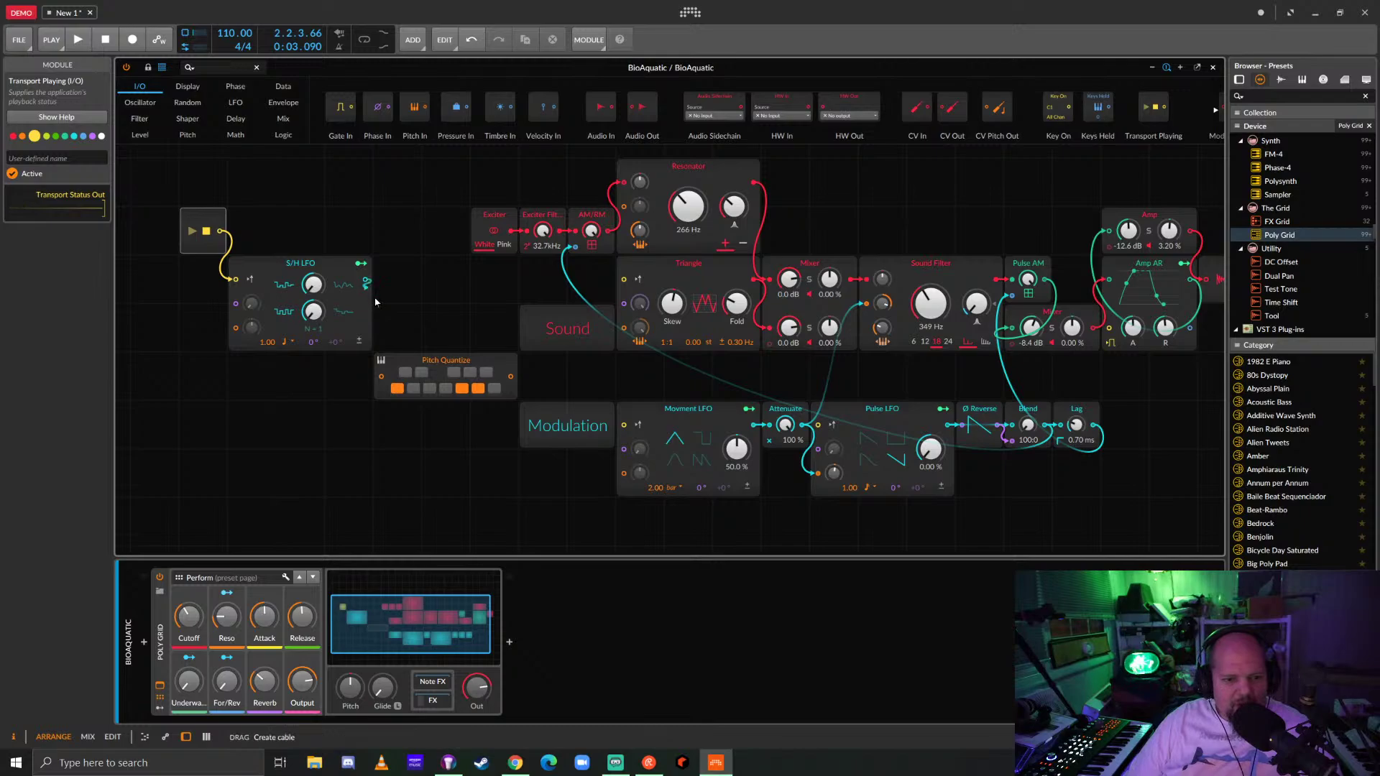
Connect the S/H LFO's output to Pitch Quantize and set its allowed notes to C, D#, G and A#.
left_click_drag(366, 281, 381, 376)
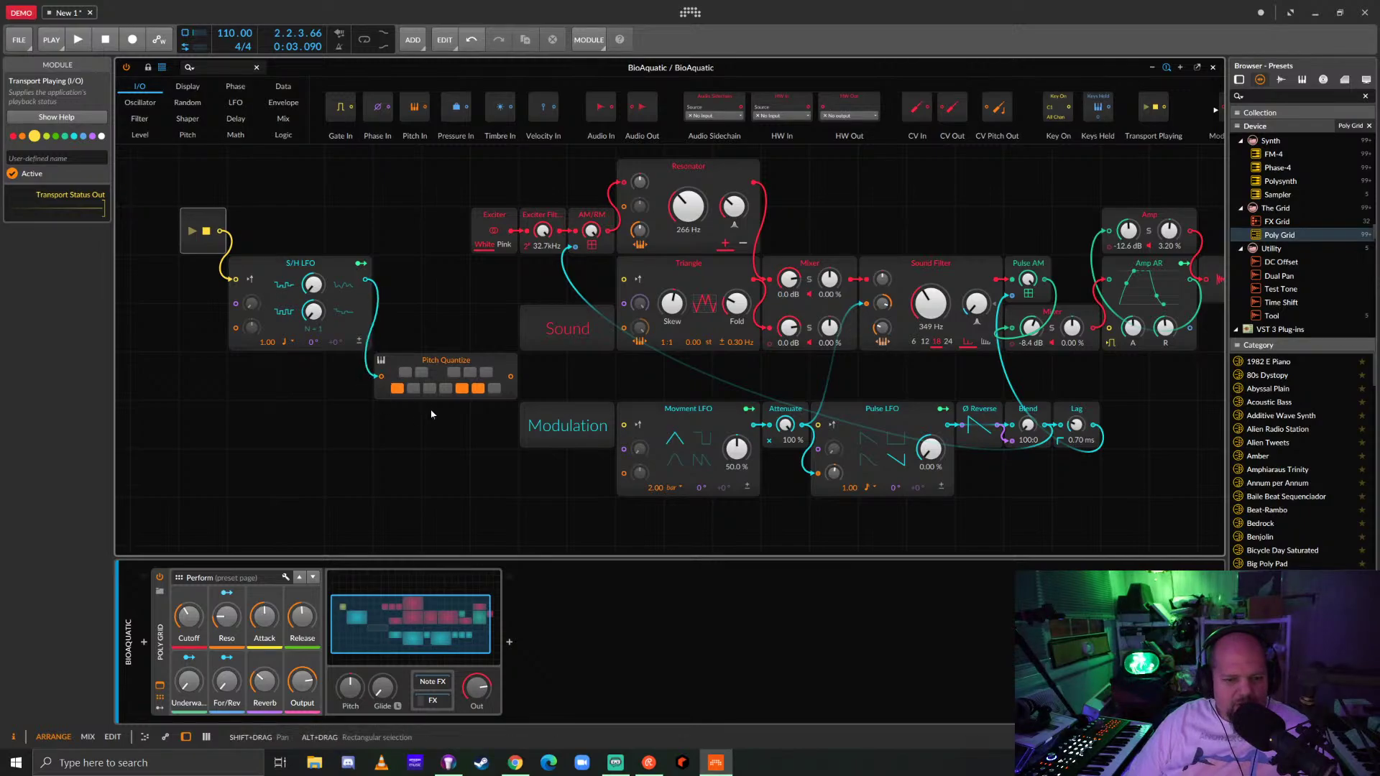
left_click(421, 372)
left_click(483, 377)
left_click(486, 373)
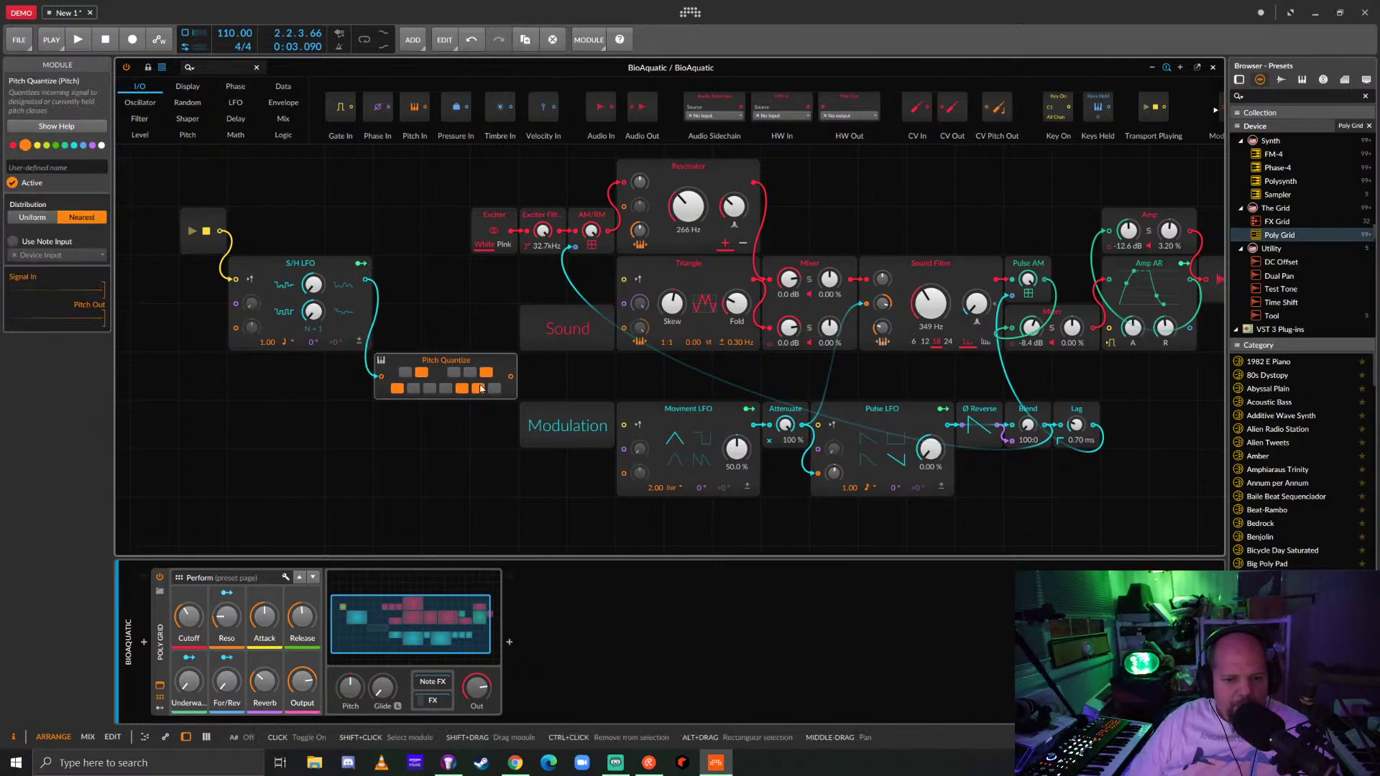
left_click(478, 388)
Connect the Pitch Quantize output to the Triangle oscillator's pitch input and test the patch with a short playback.
left_click_drag(511, 376, 640, 338)
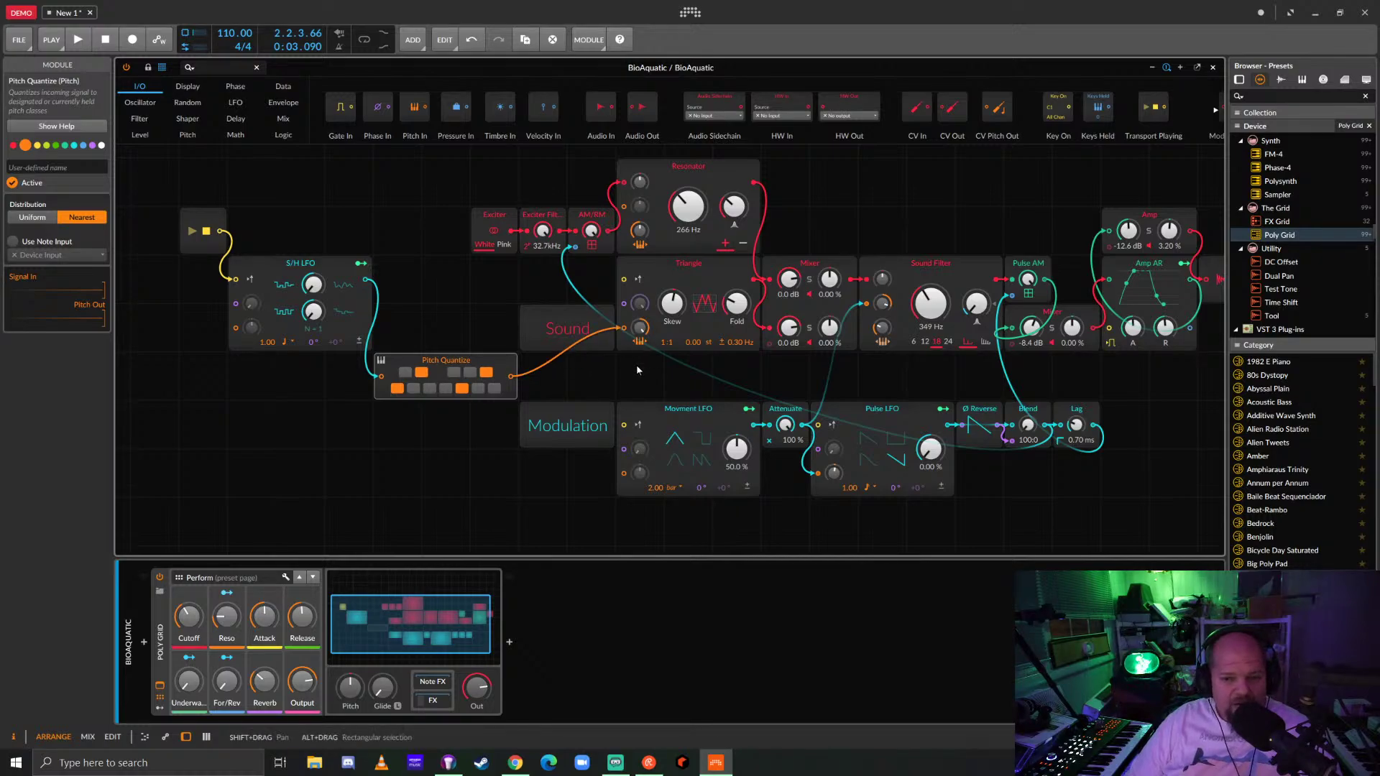
key("space")
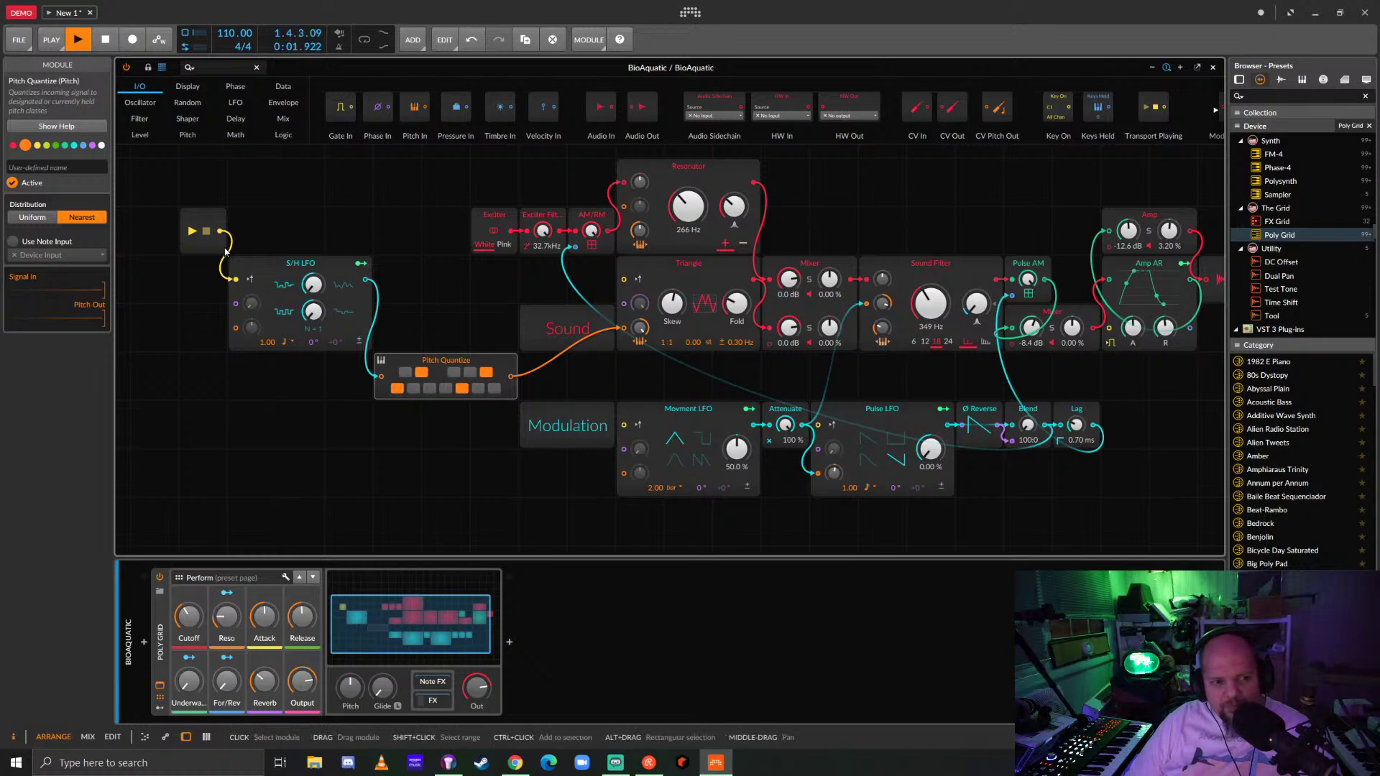
key("space")
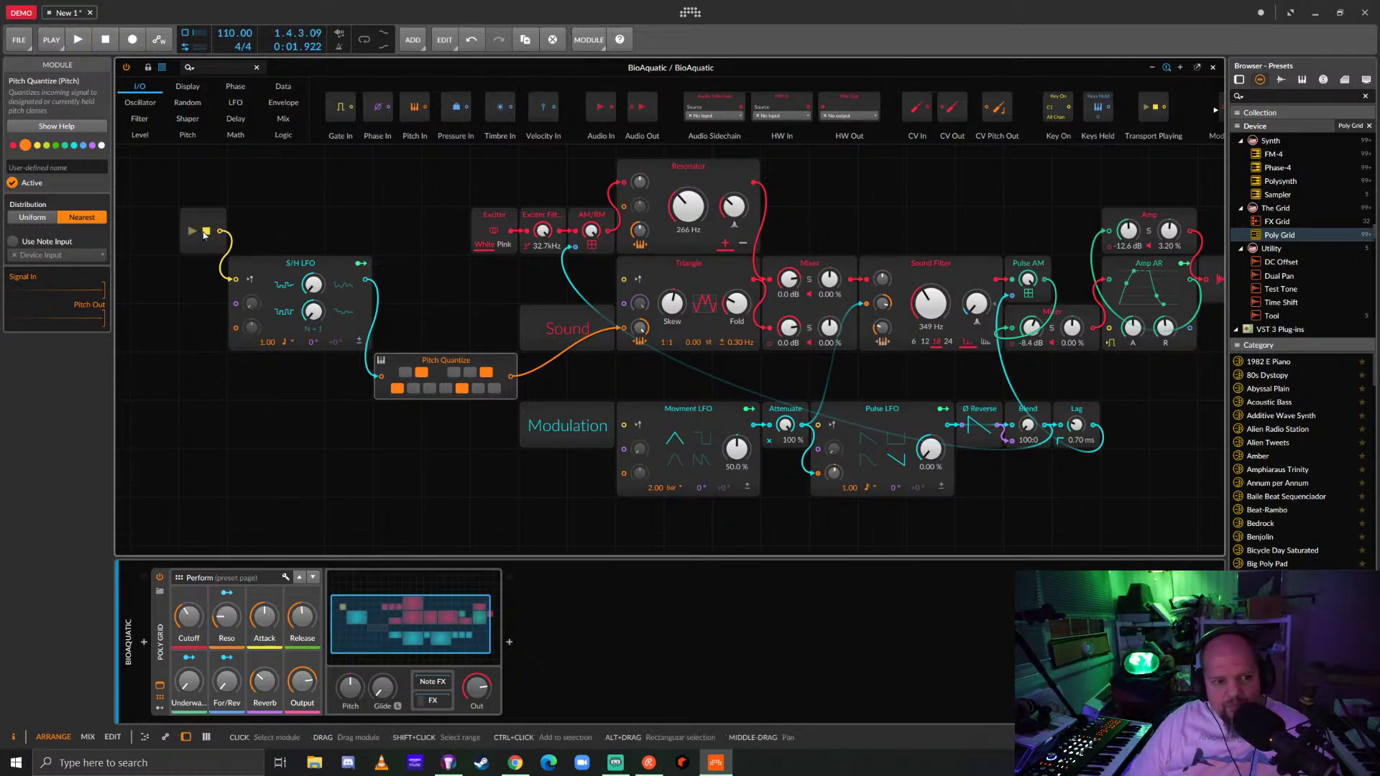
During playback, set the S/H LFO's rate unit to 16th note and readjust its shape knobs.
key("space")
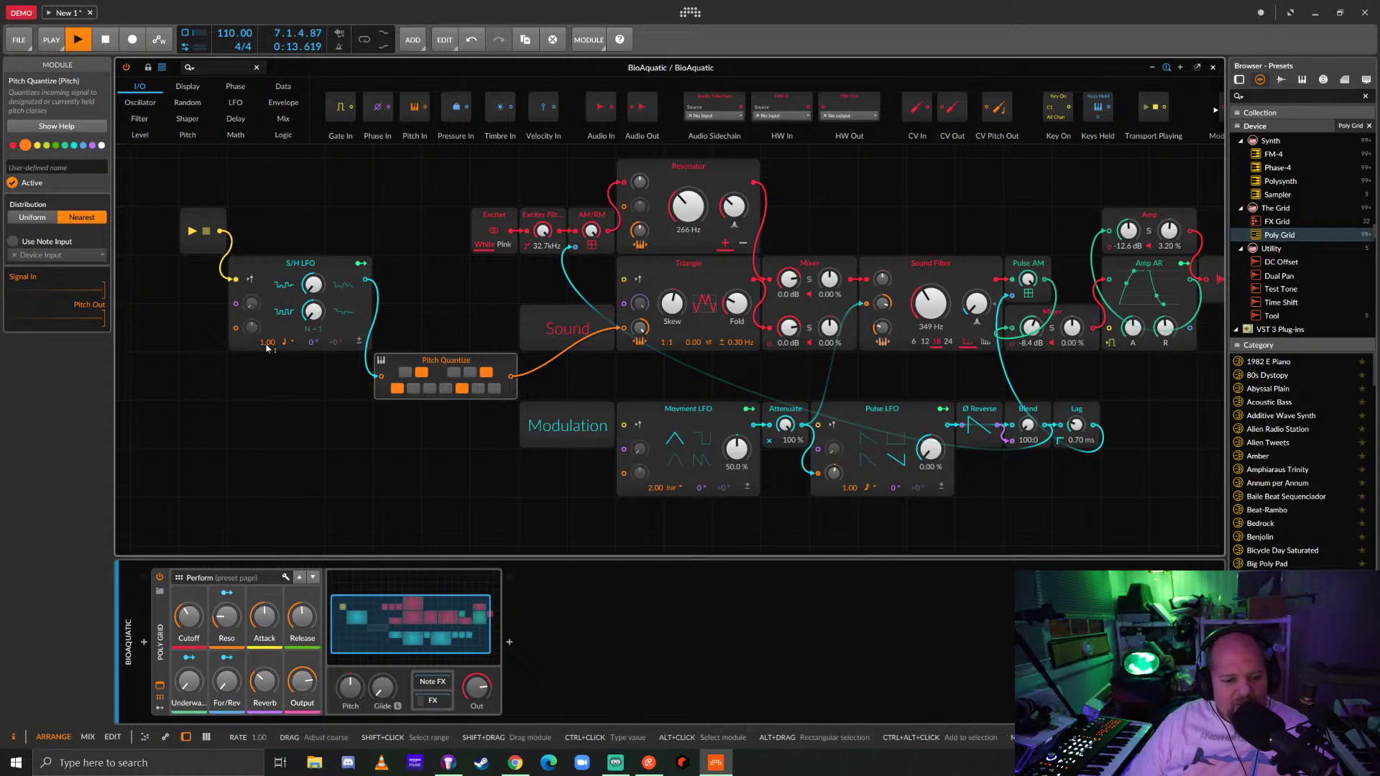
left_click(293, 345)
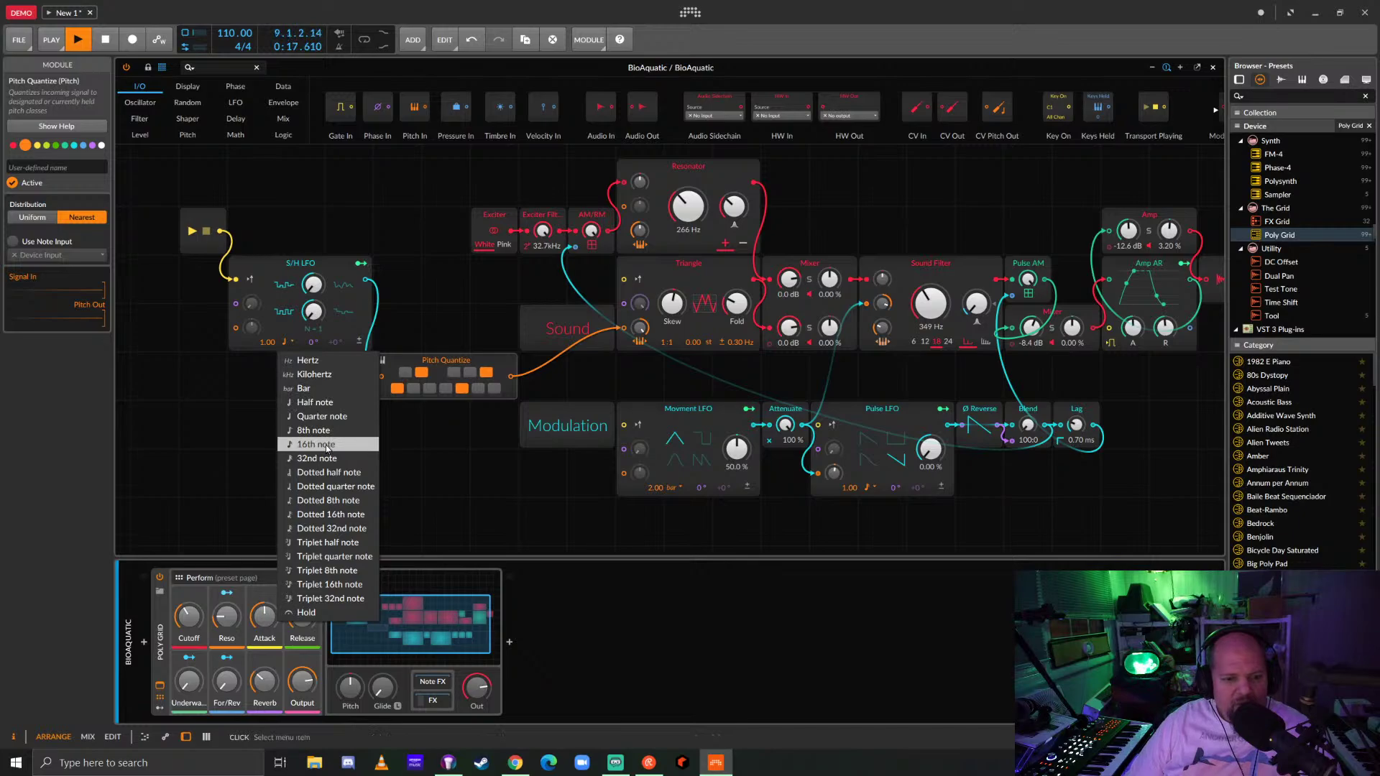
left_click(327, 445)
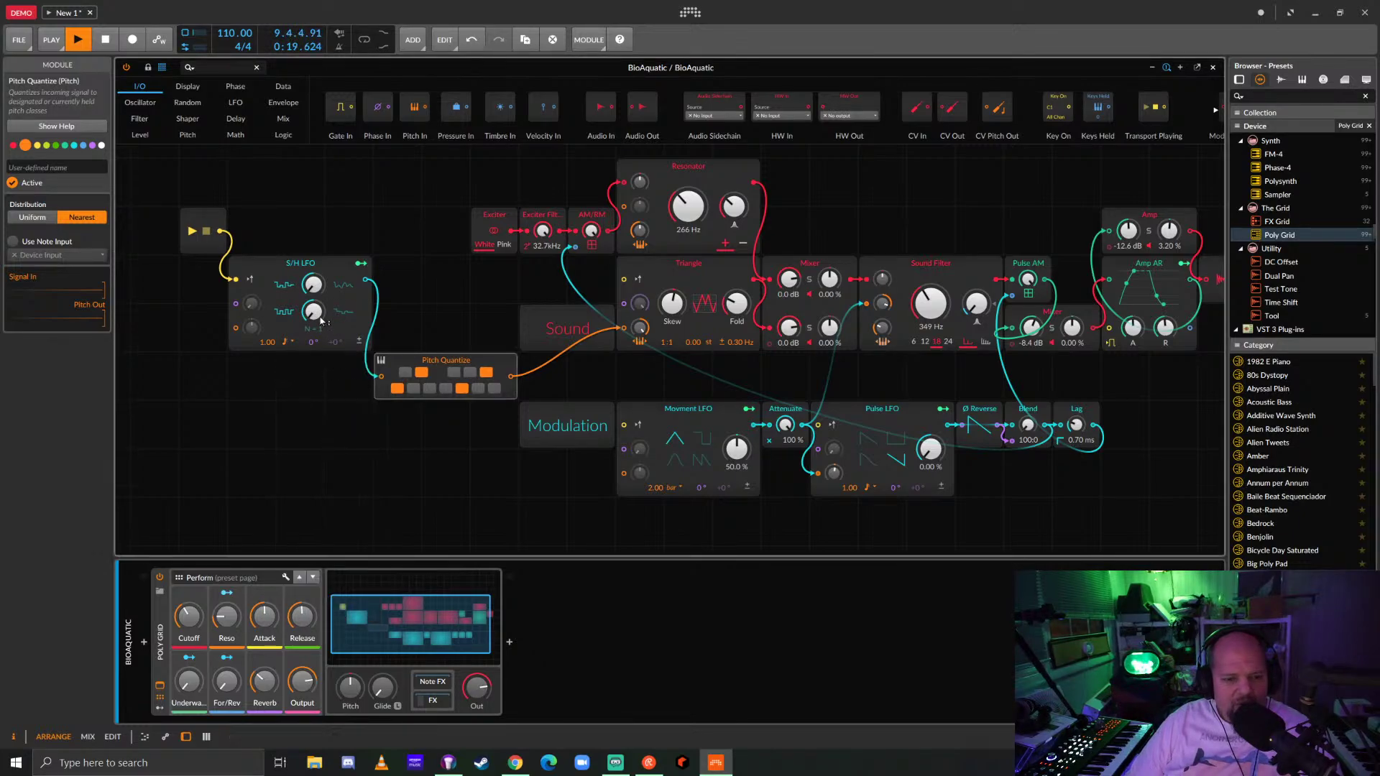
left_click(313, 287)
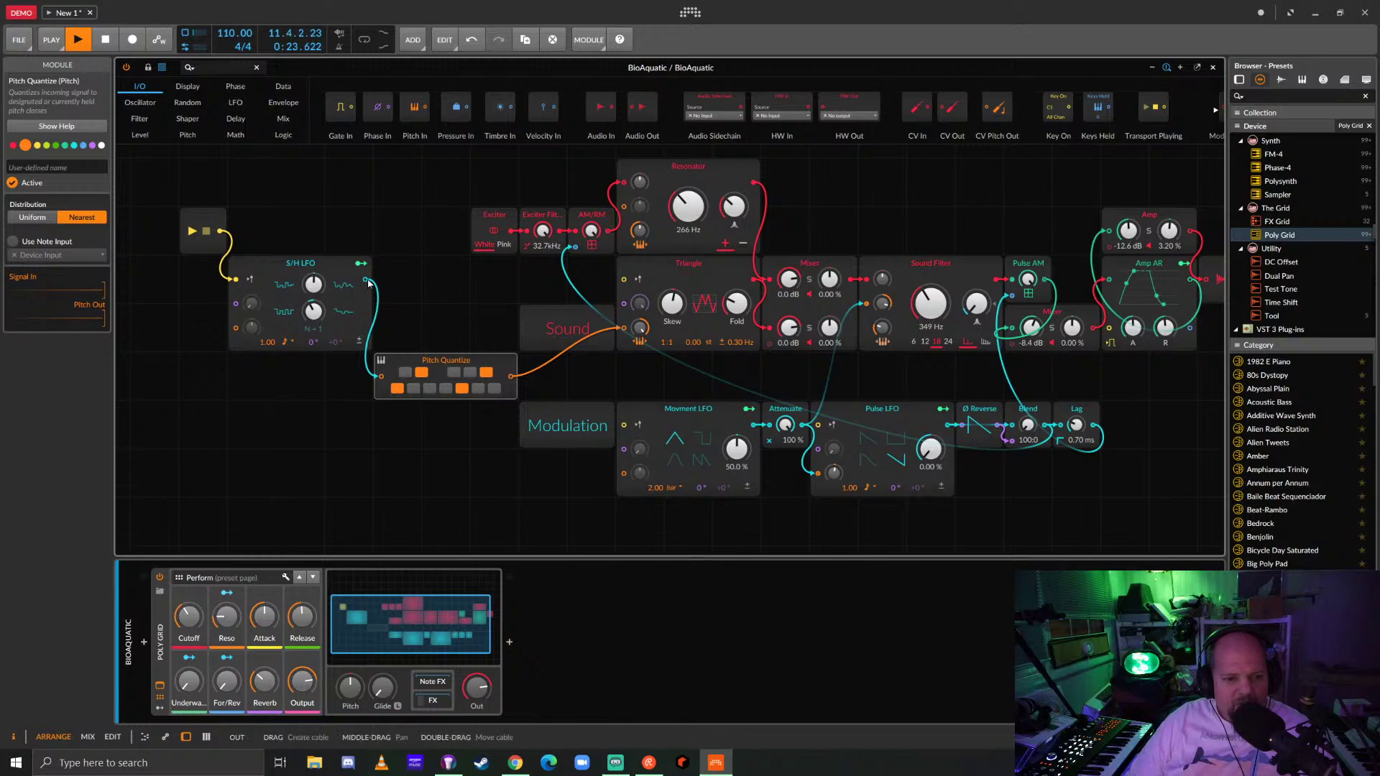
left_click_drag(344, 292, 343, 341)
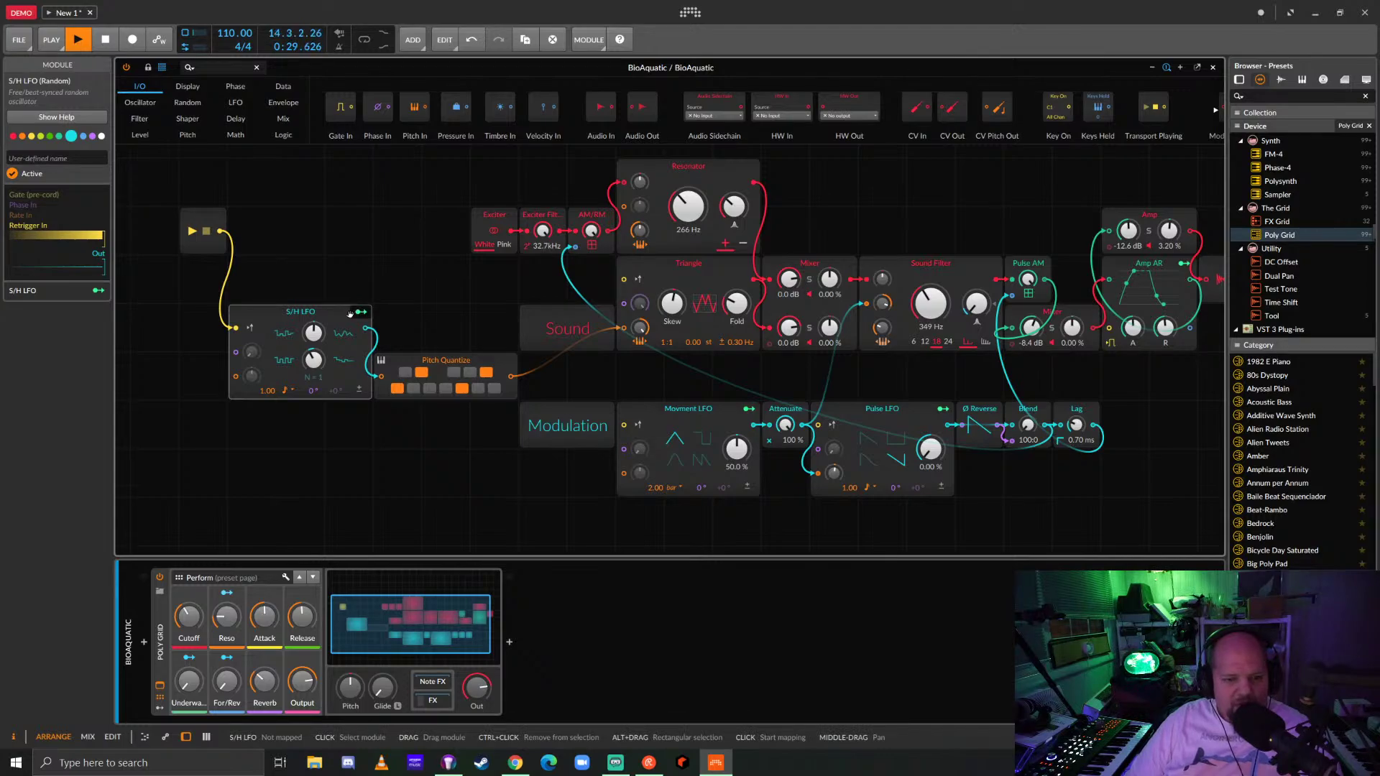
left_click_drag(350, 314, 350, 265)
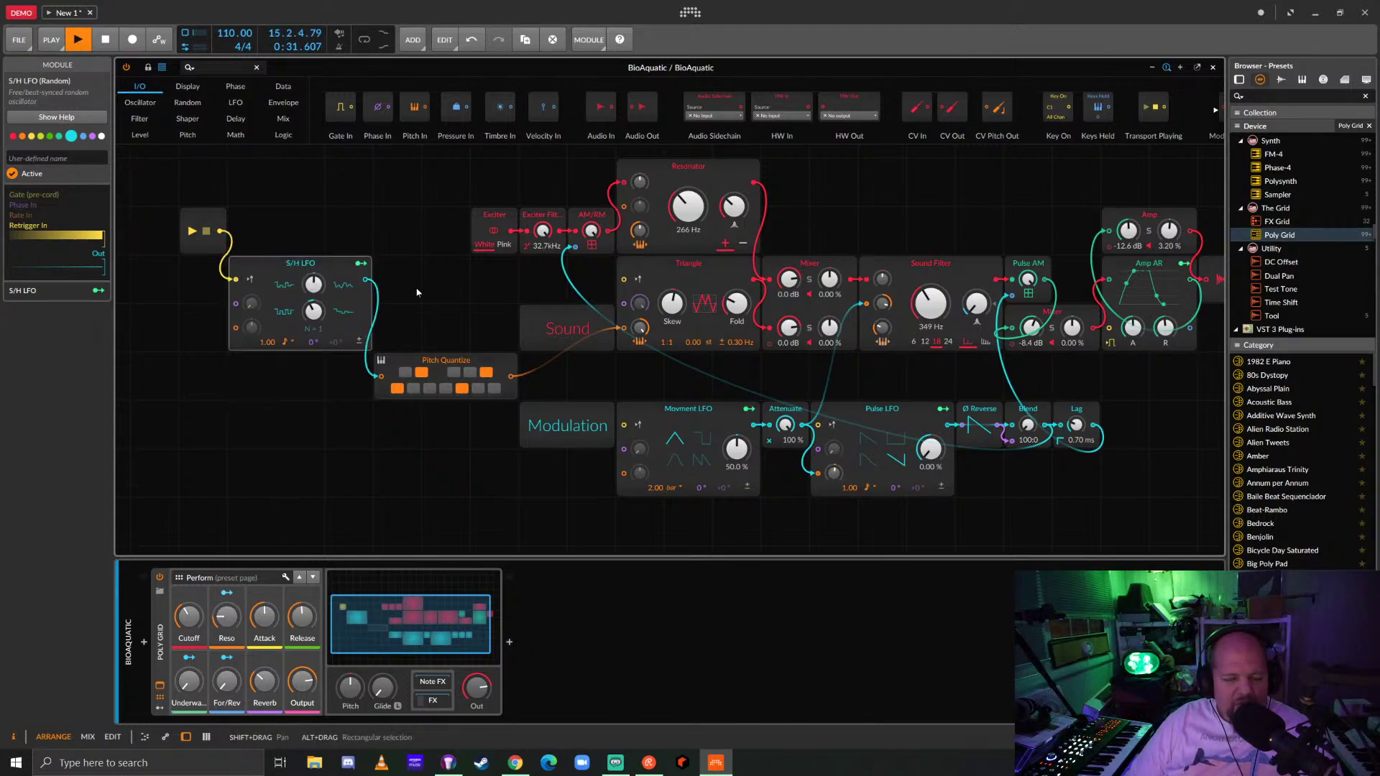
left_click(381, 361)
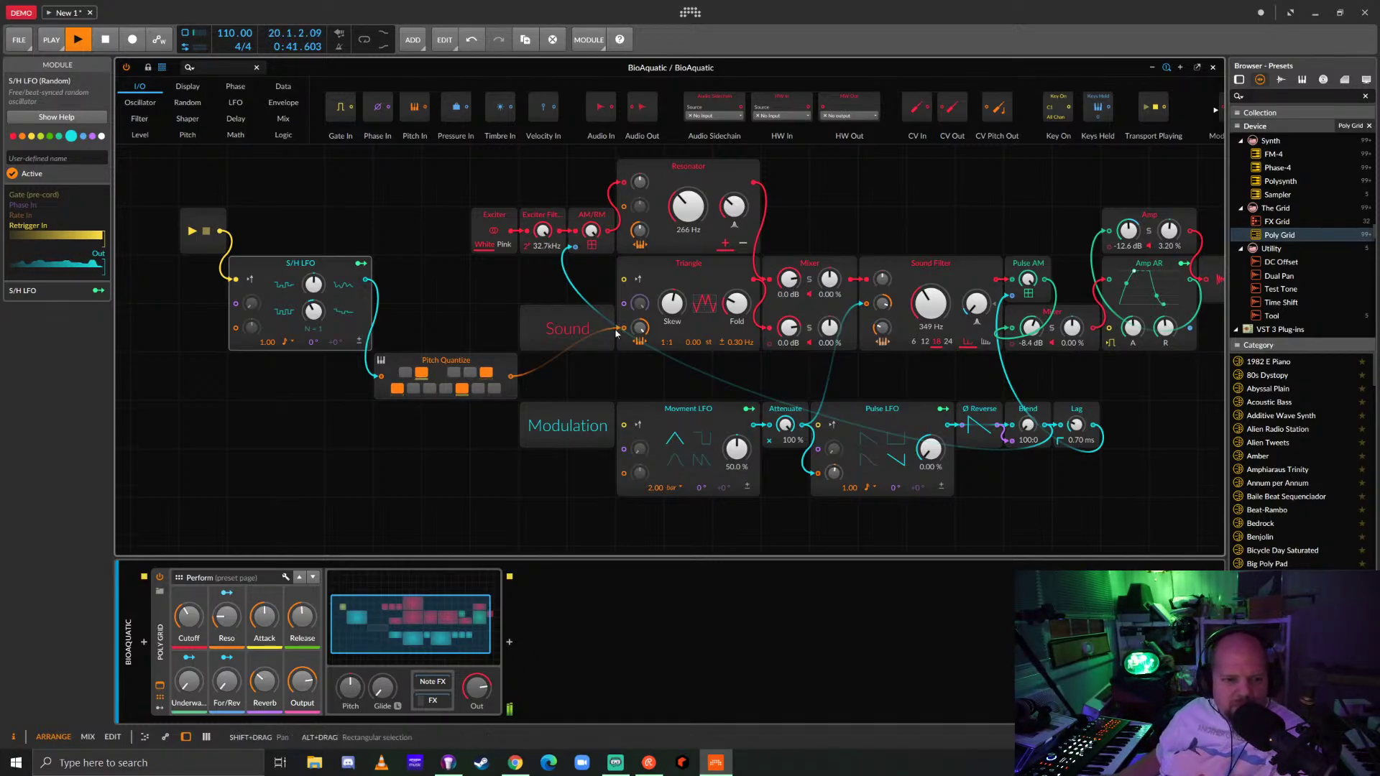
Examine the Triangle oscillator's pitch input and the Modulation section while the patch plays.
left_click(752, 369)
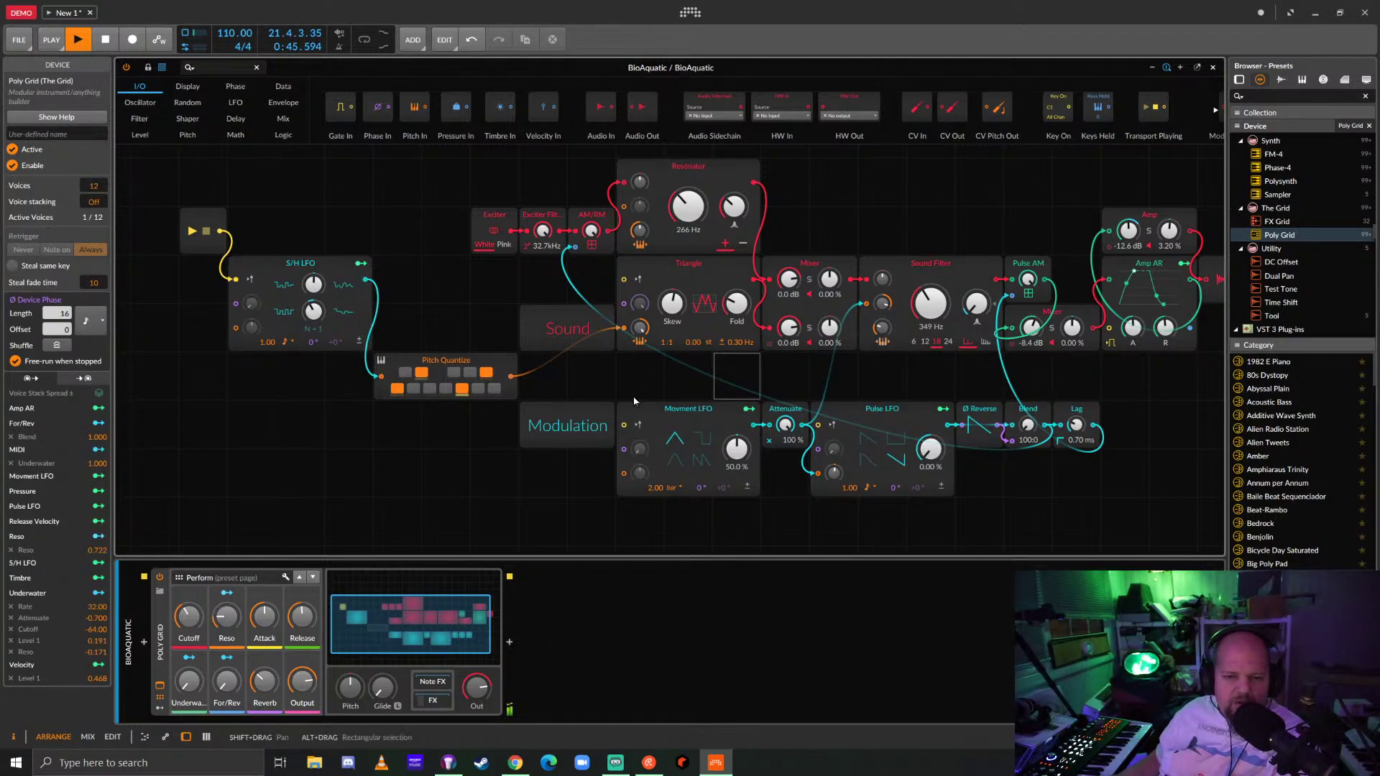
scroll(603, 384, "right", 3)
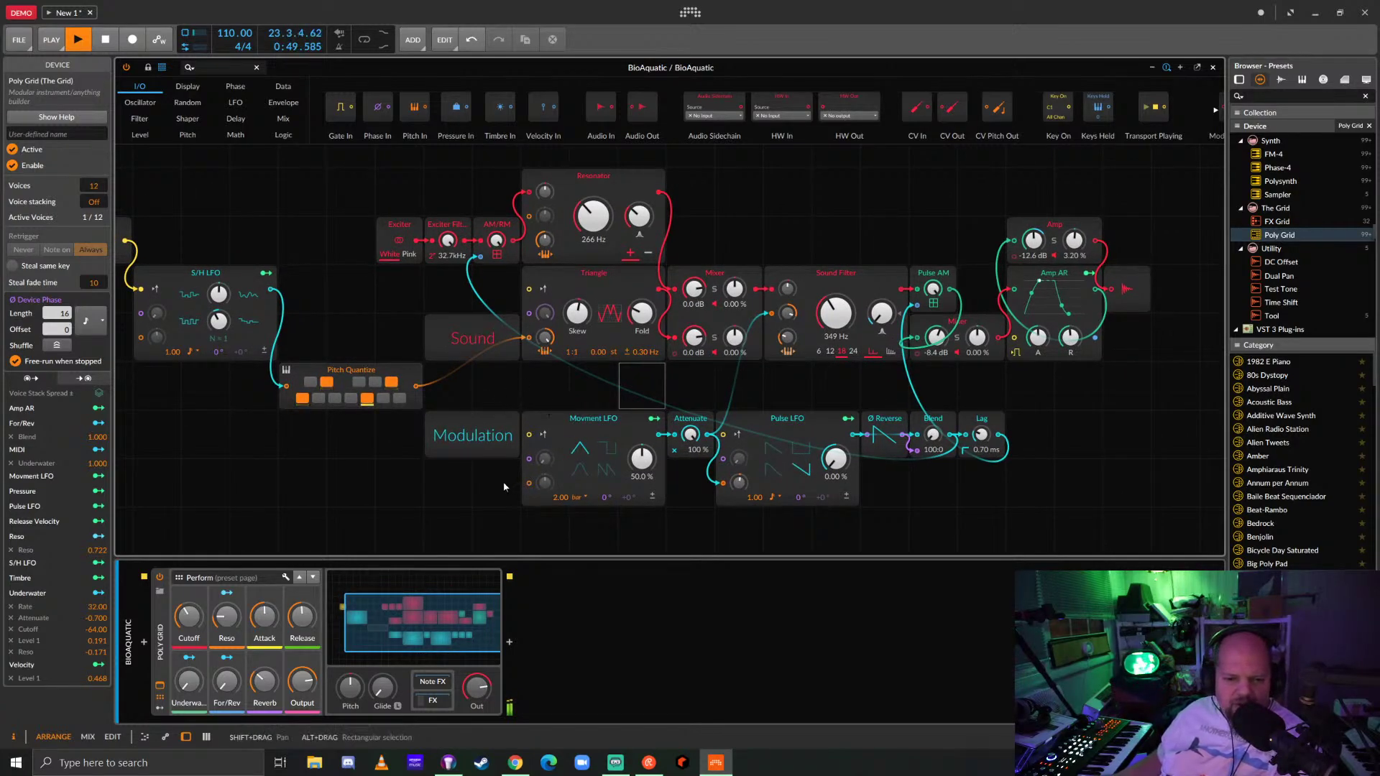
left_click(478, 429)
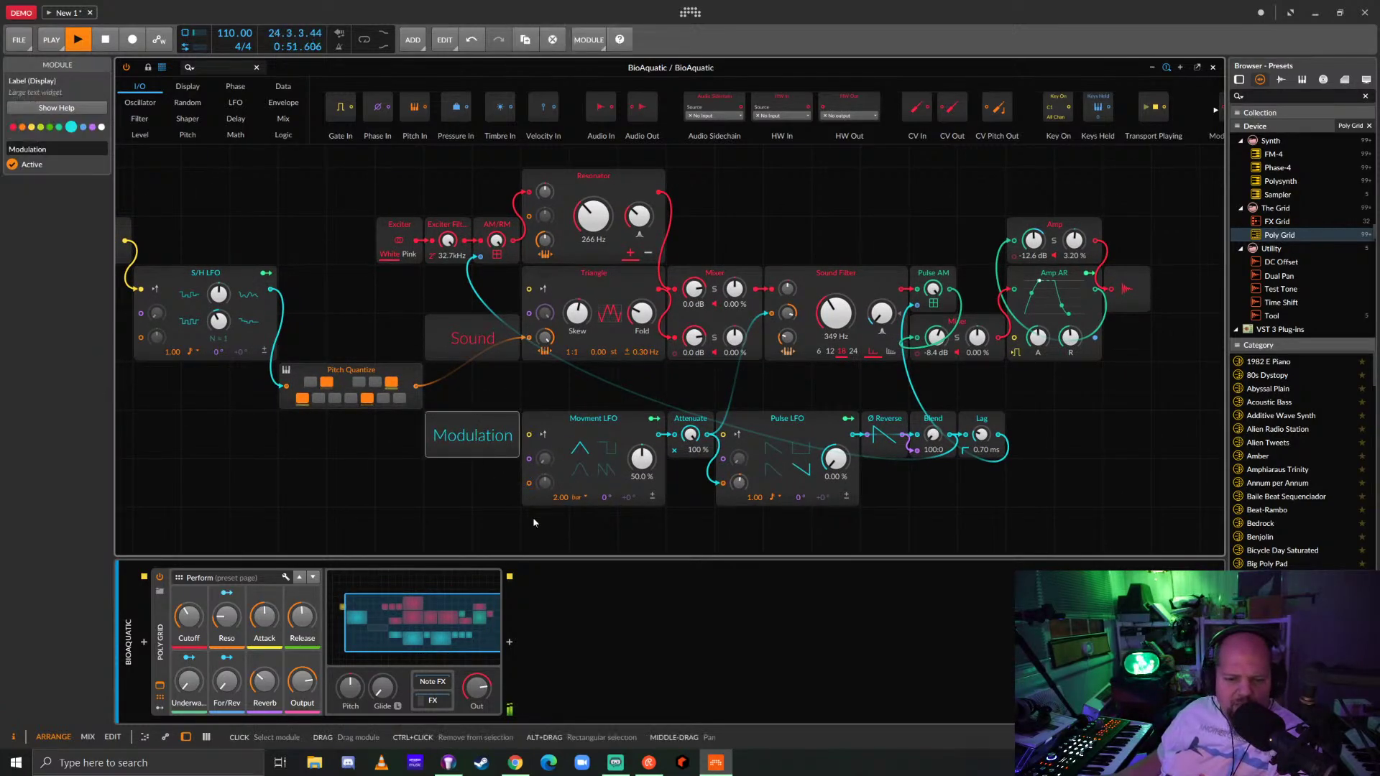
left_click(564, 391)
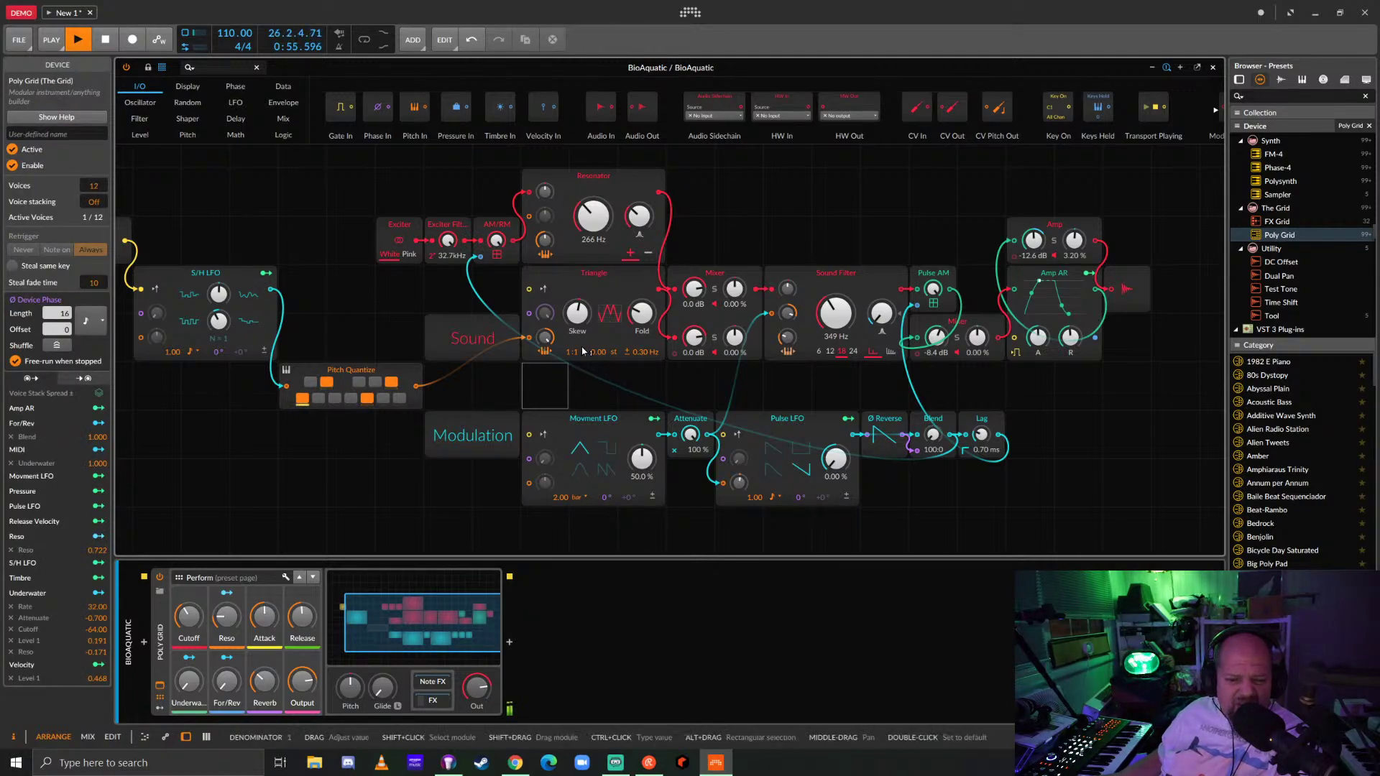
left_click(545, 352)
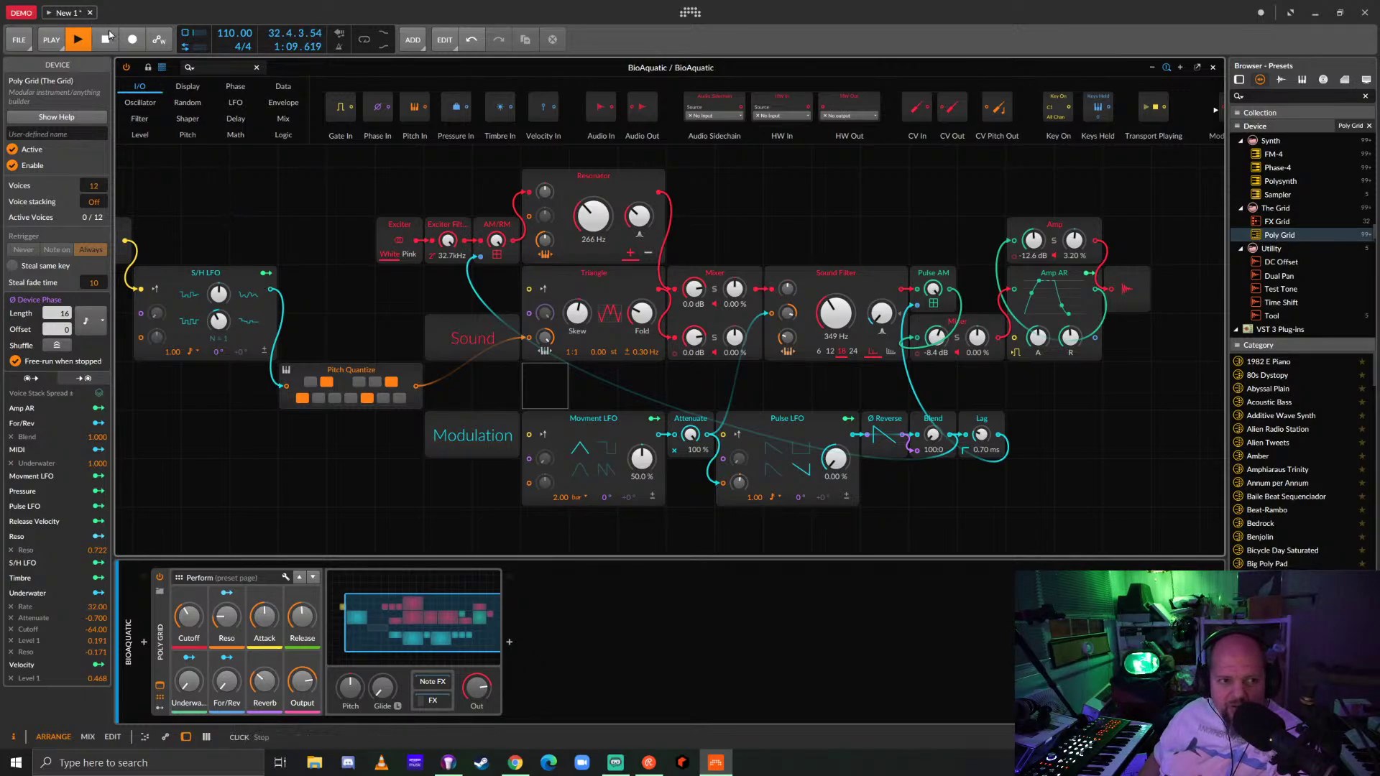
Restart playback from the beginning and look over the I/O modules and the full BioAquatic patch.
left_click(111, 41)
left_click(78, 39)
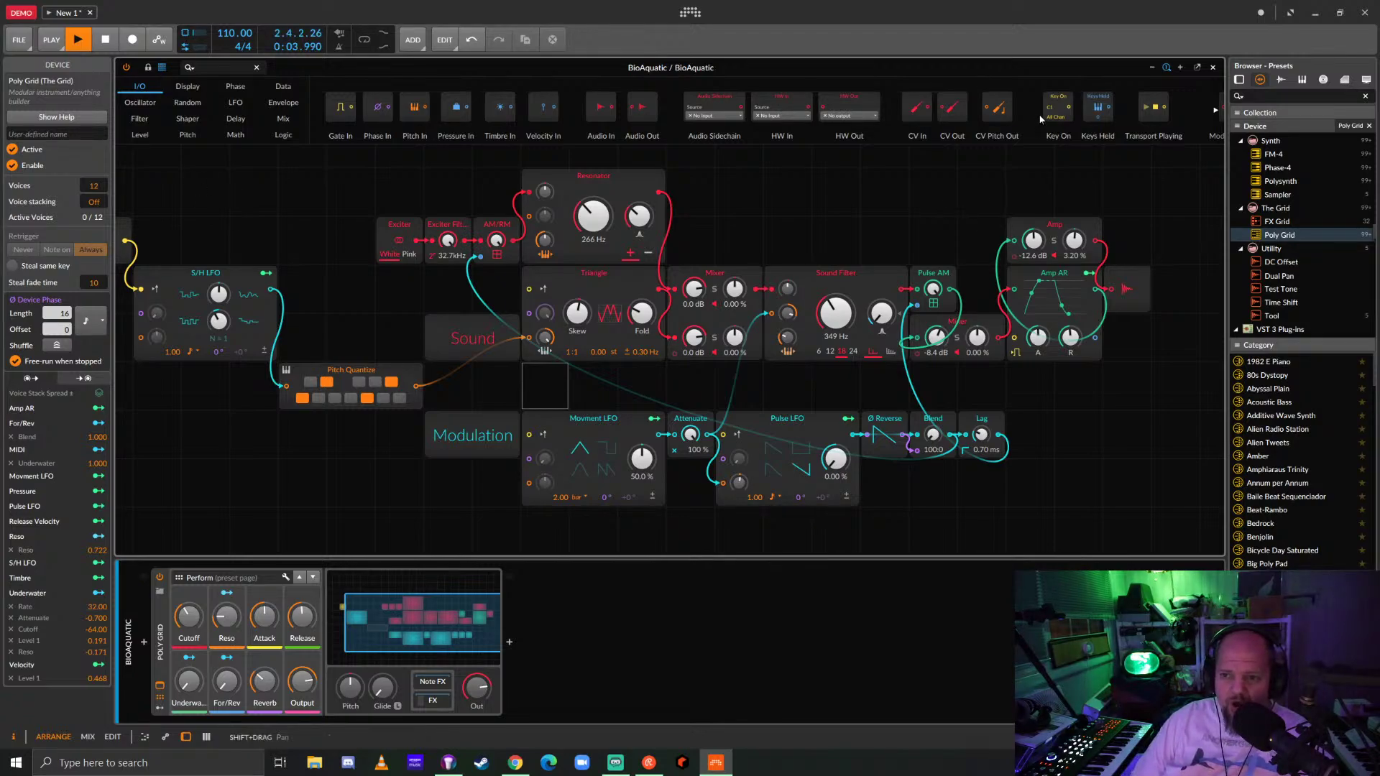
scroll(817, 91, "down", 1)
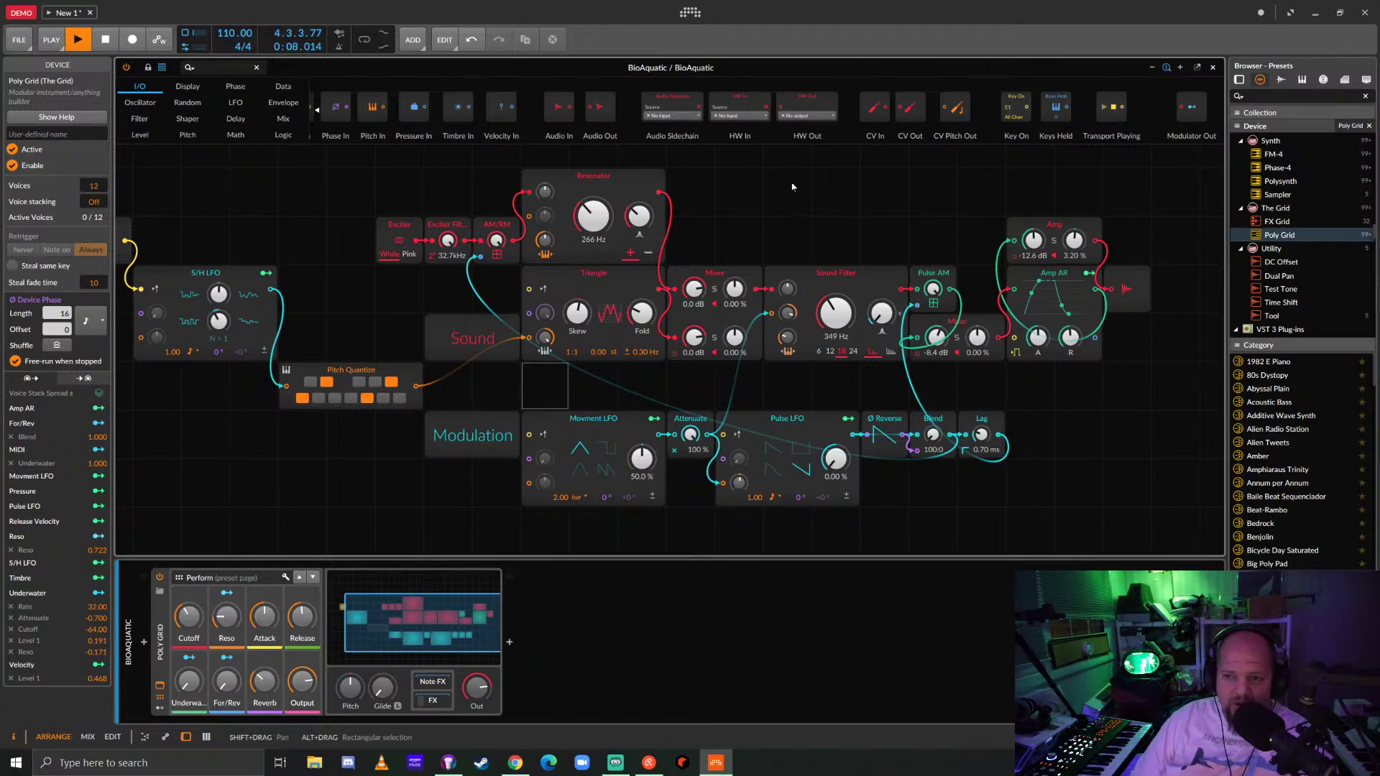
scroll(625, 116, "up", 1)
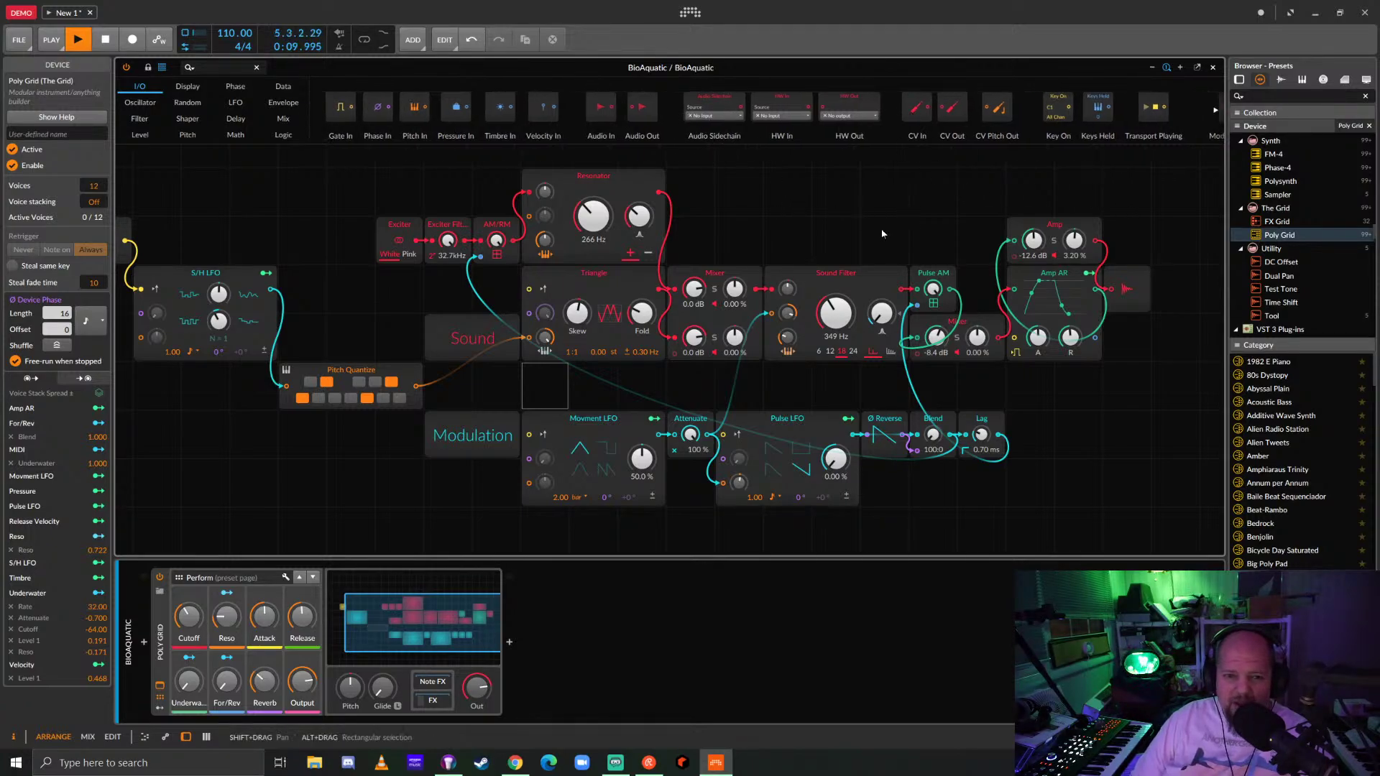
left_click_drag(758, 231, 847, 234)
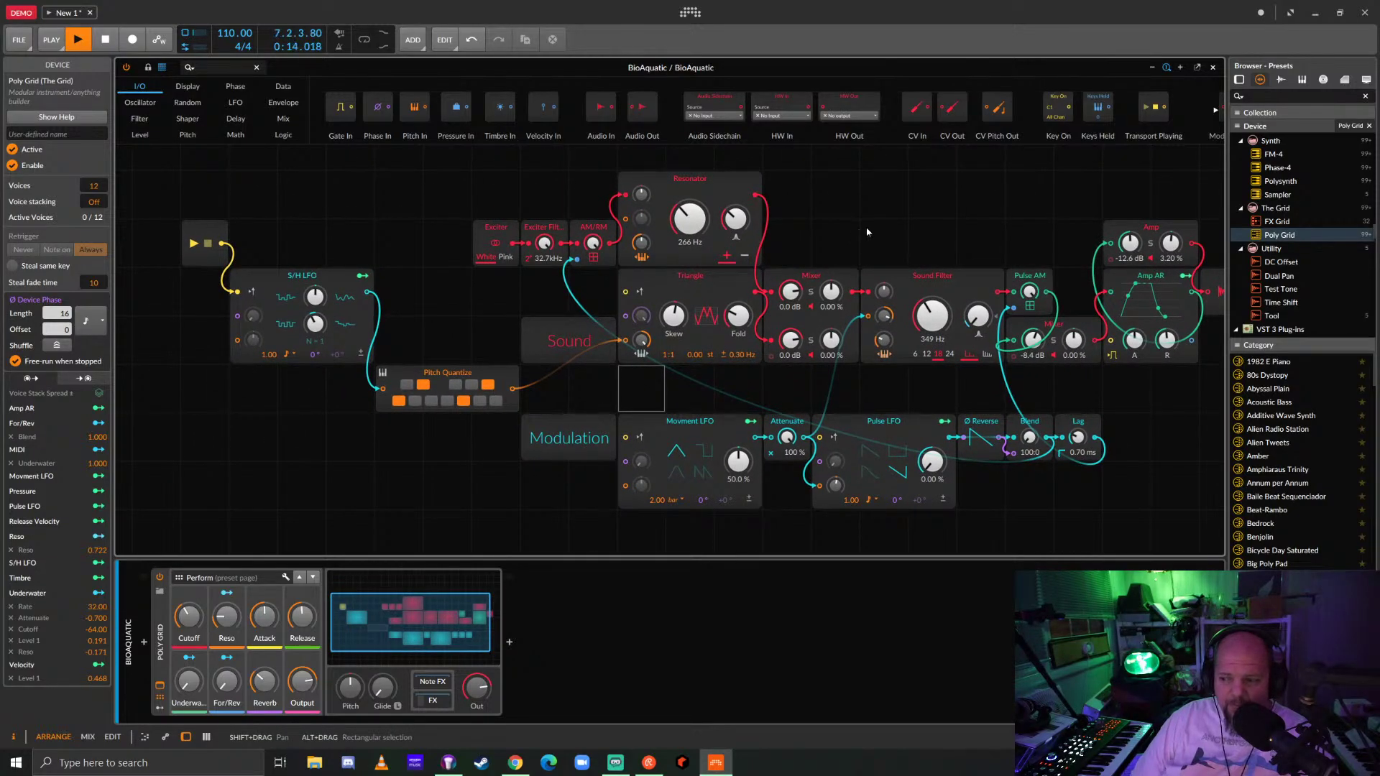
scroll(820, 296, "down", 1)
scroll(821, 296, "up", 2)
scroll(820, 297, "down", 1)
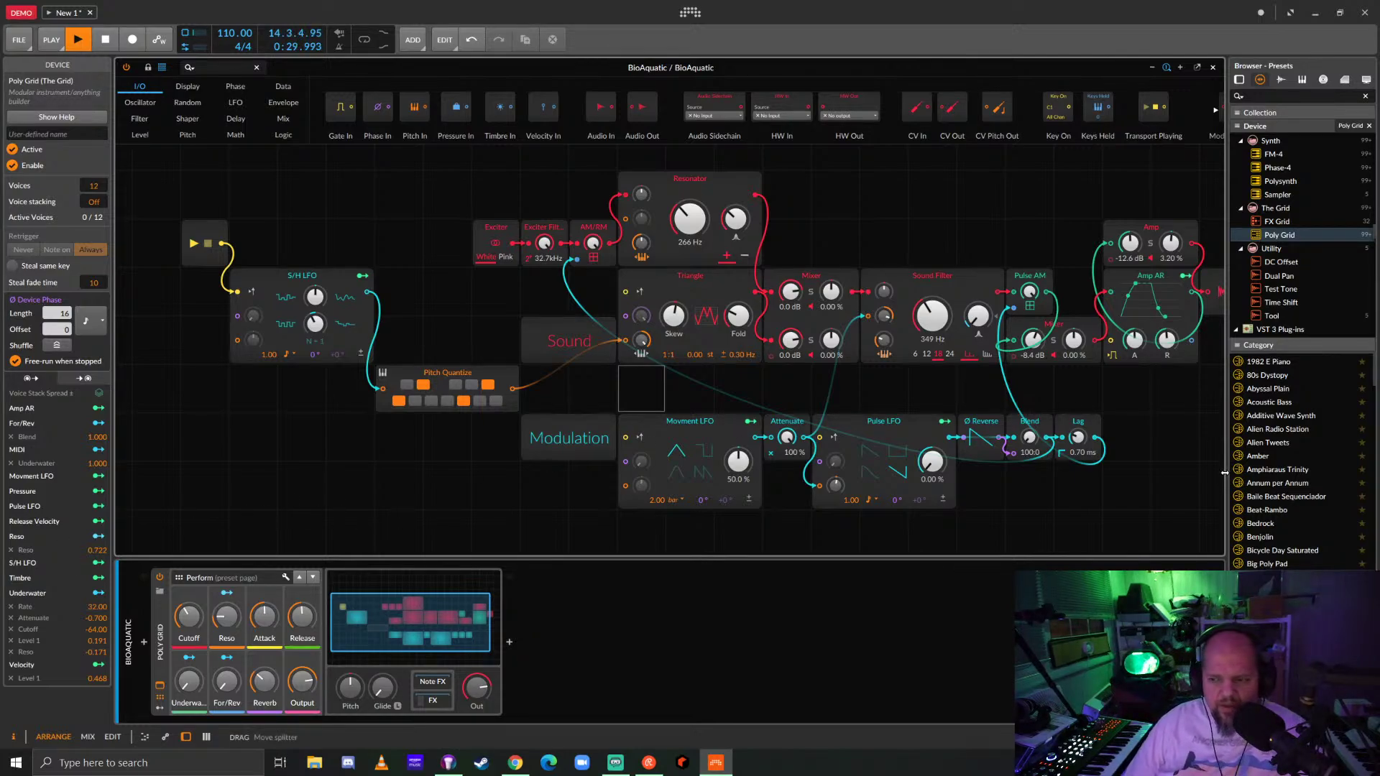
Load the Poly Grid preset Fractal Machine - Spectral Forest in place of BioAquatic.
scroll(1317, 511, "down", 5)
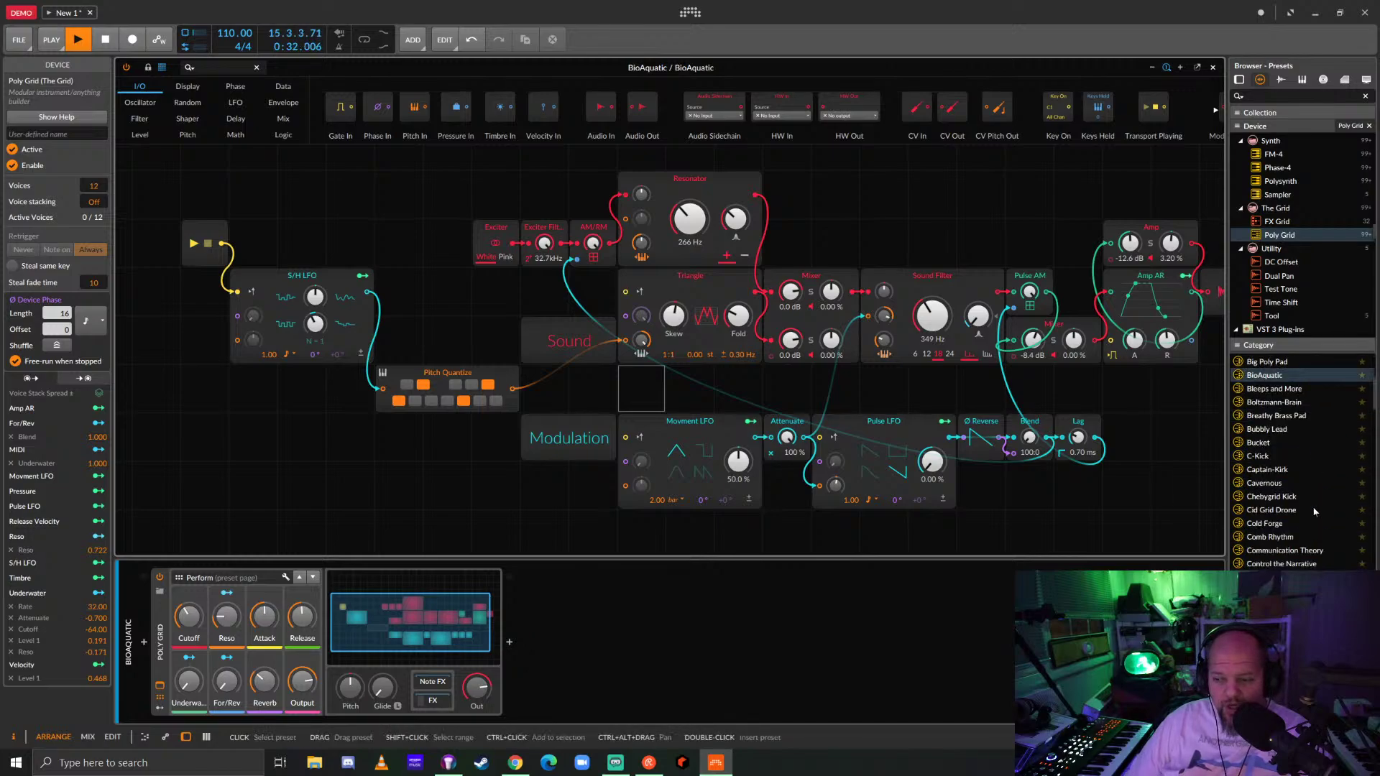
scroll(1310, 510, "down", 10)
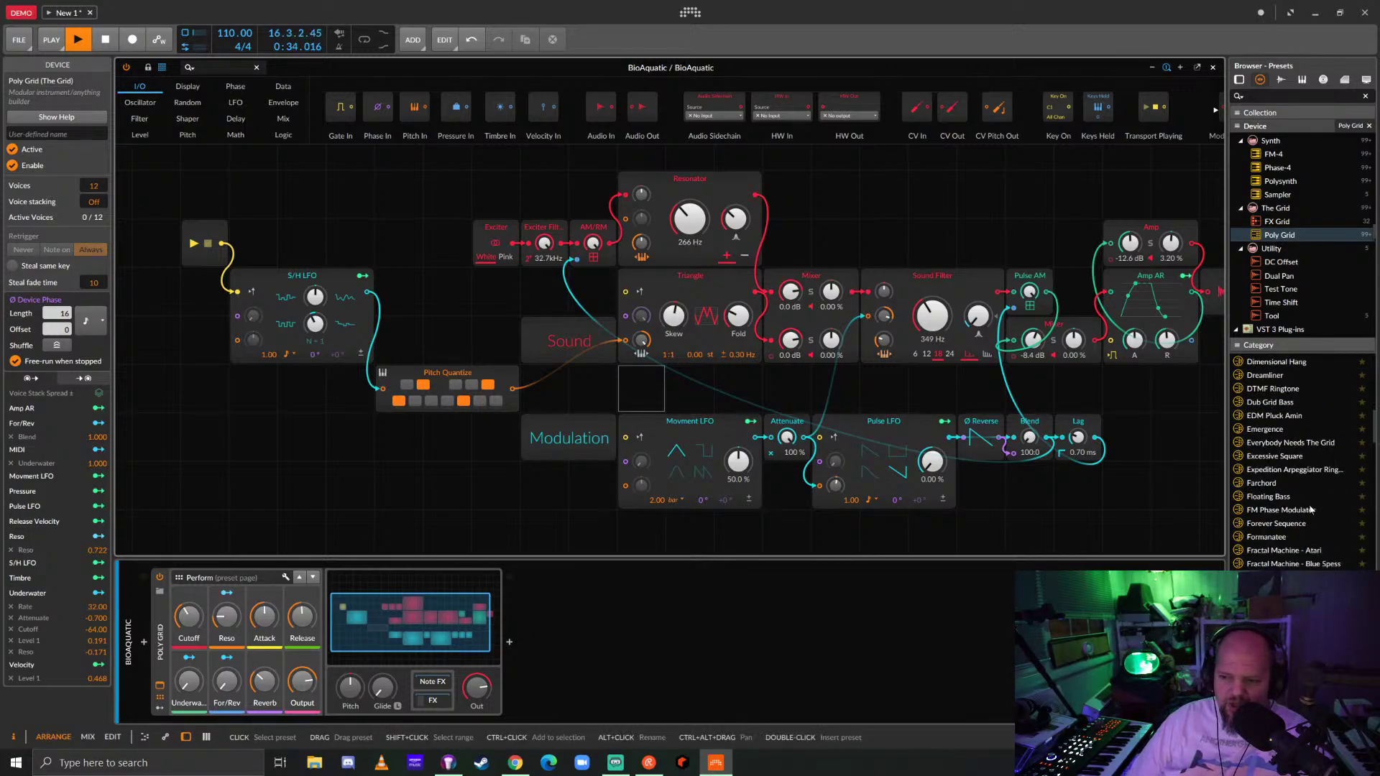
scroll(1310, 506, "up", 3)
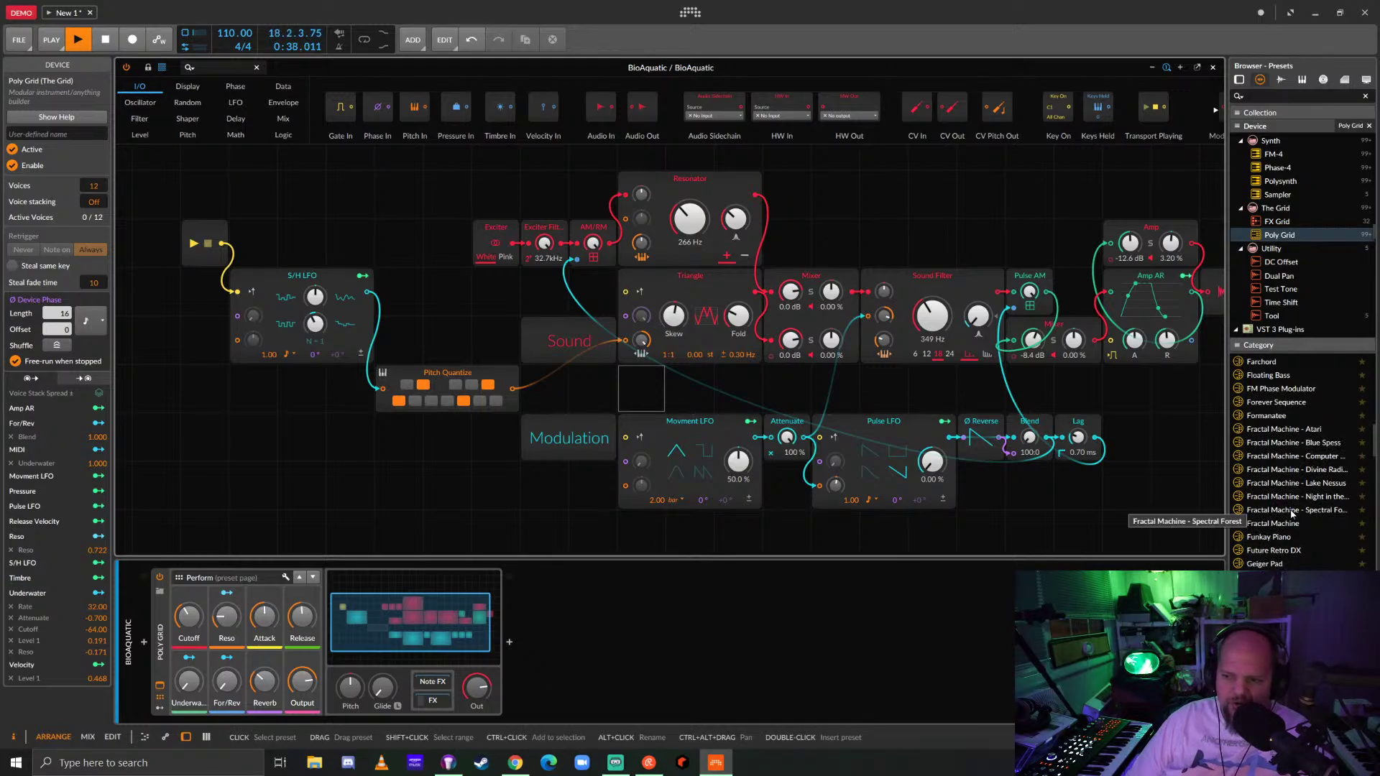
left_click_drag(1292, 513, 306, 645)
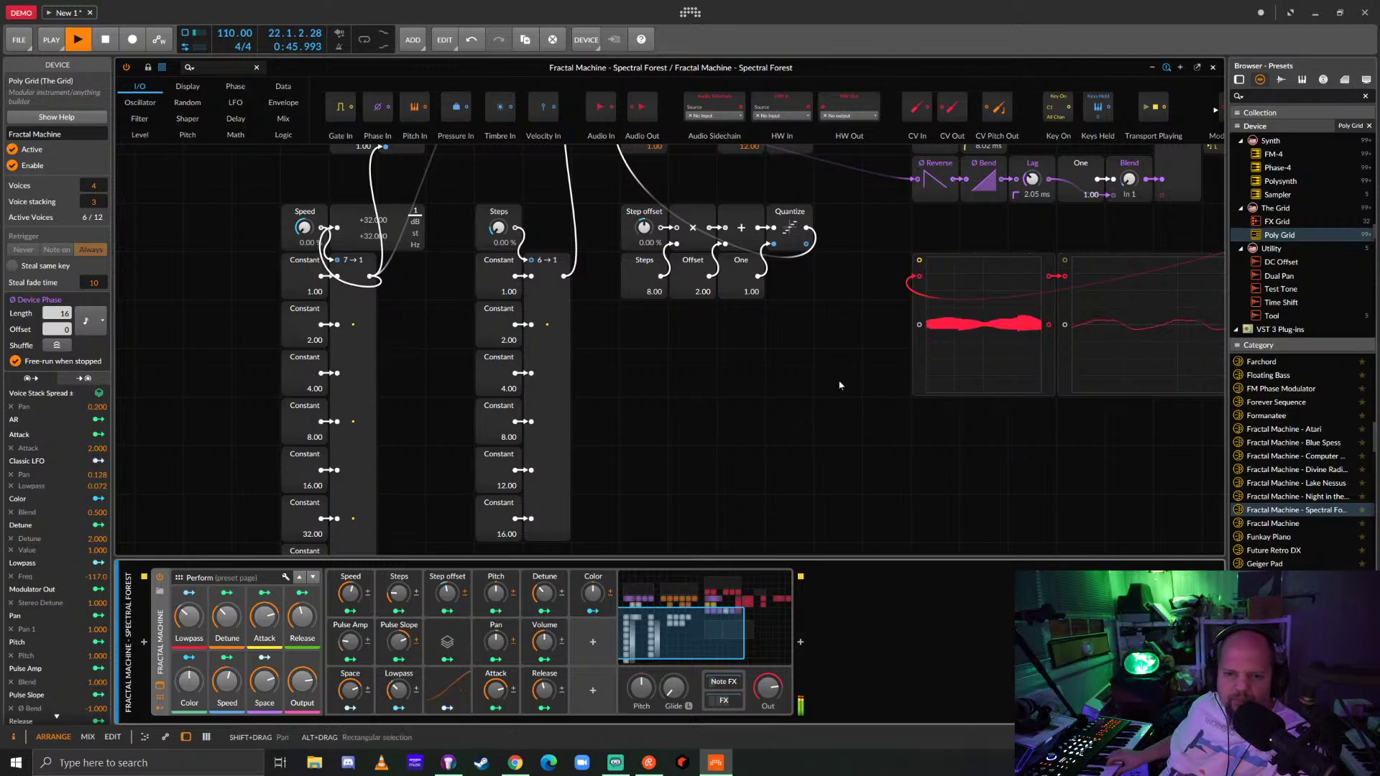
Examine the preset's cycle generator, pitch generator, synth and oscilloscope sections during playback, and stop the transport.
left_click_drag(823, 398, 722, 458)
scroll(682, 452, "up", 4)
scroll(658, 441, "up", 2)
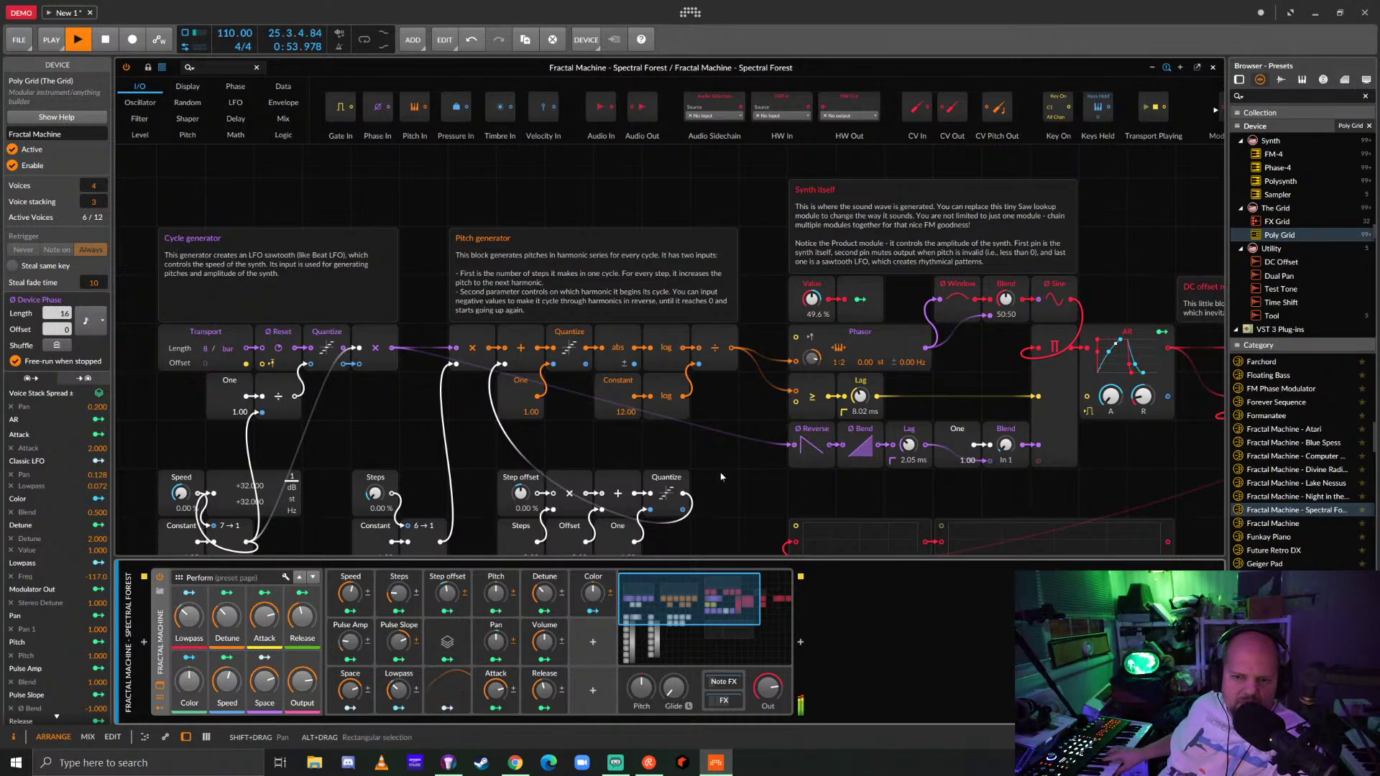
left_click_drag(722, 477, 671, 404)
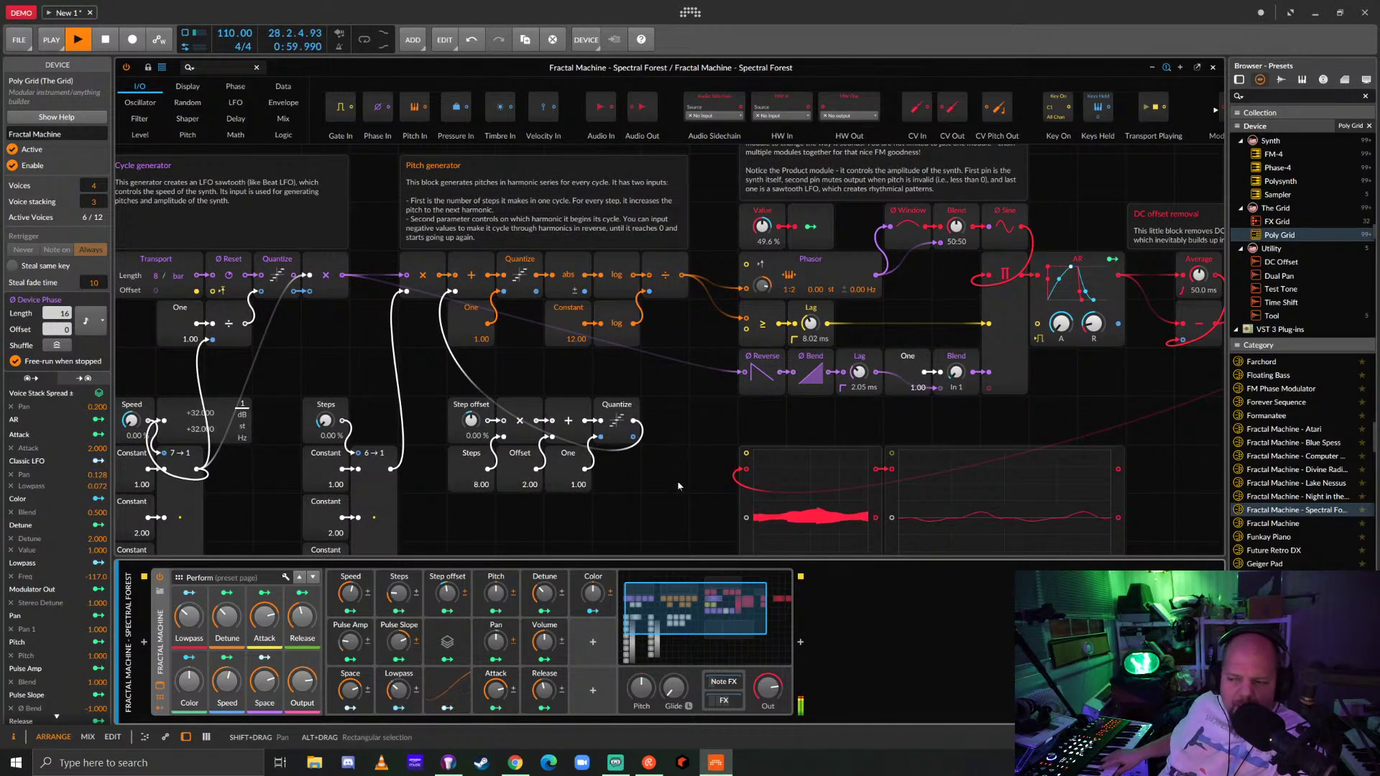
left_click_drag(675, 452, 557, 308)
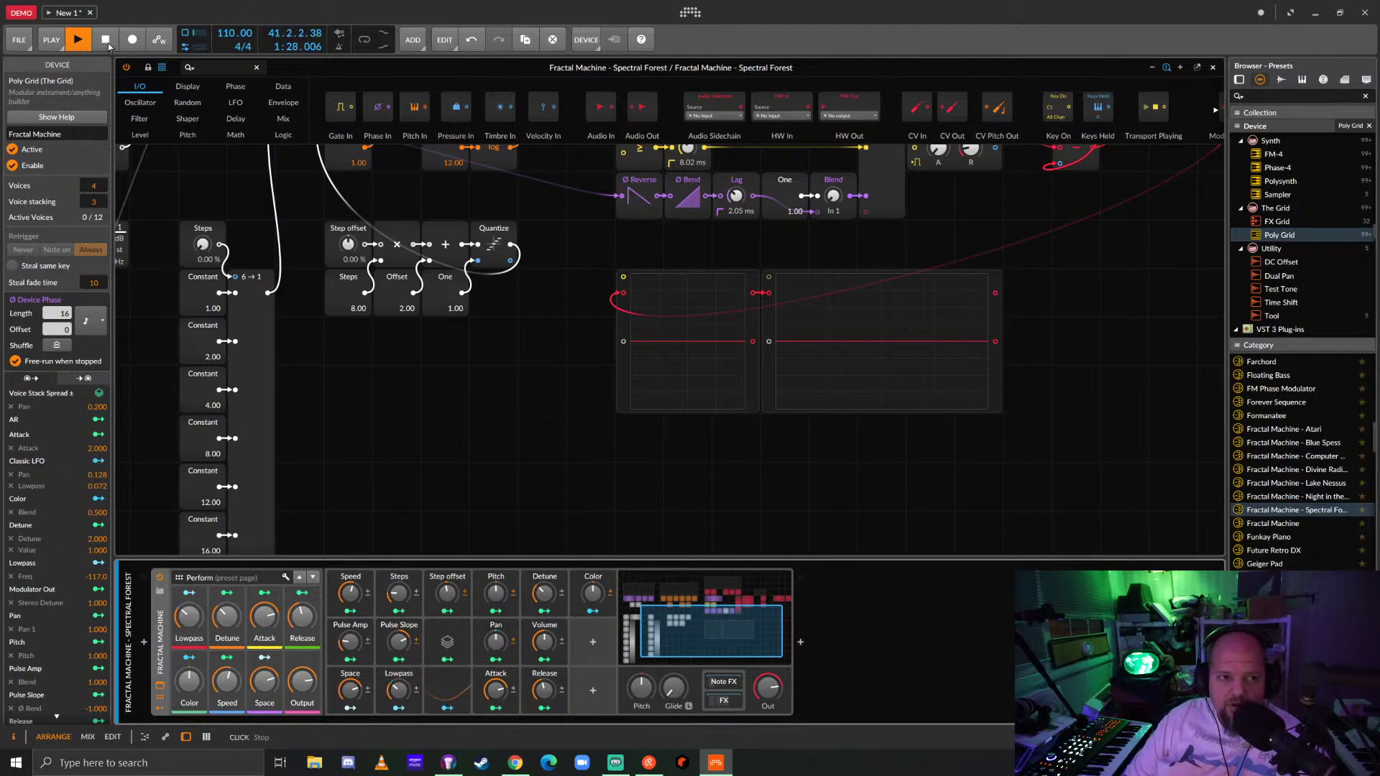
key("space")
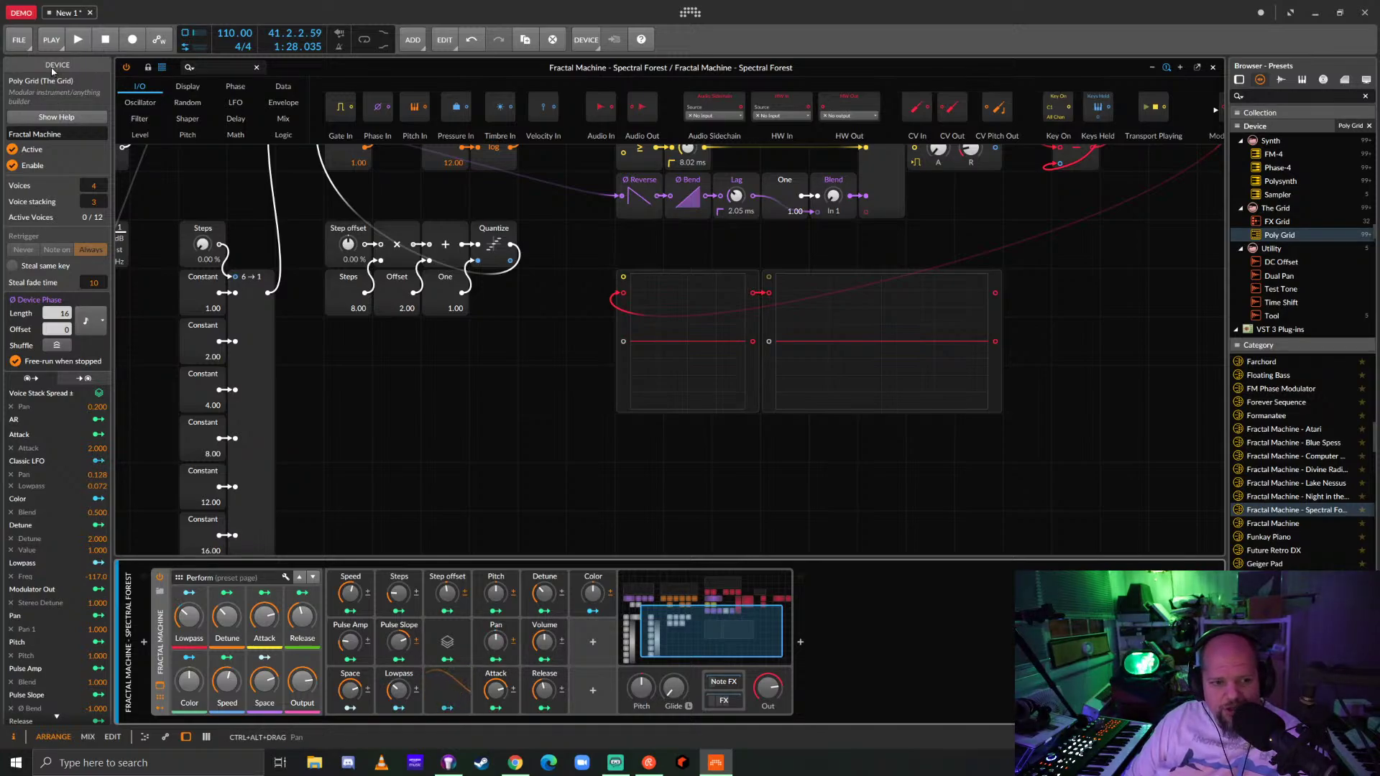
Turn the Fractal Machine device off and back on.
left_click(588, 41)
left_click(587, 41)
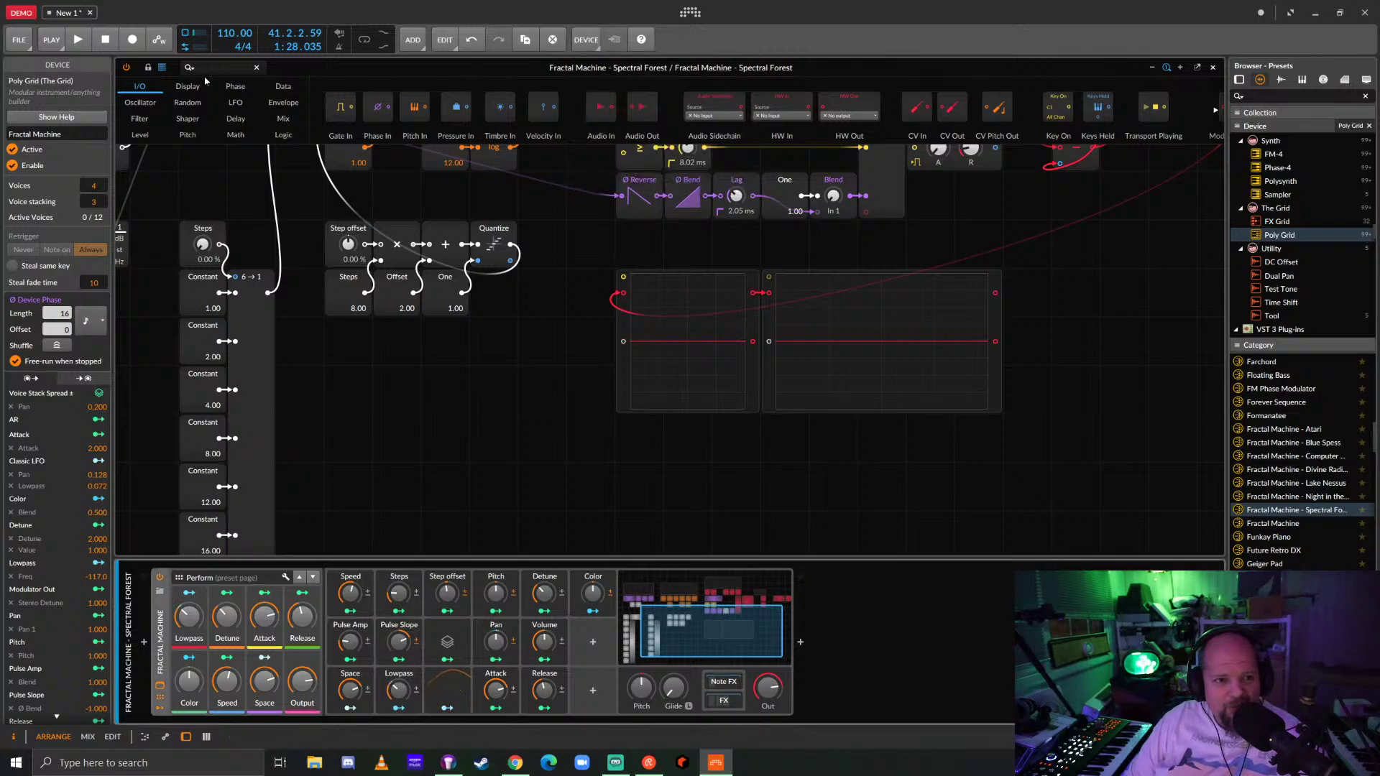
left_click(127, 68)
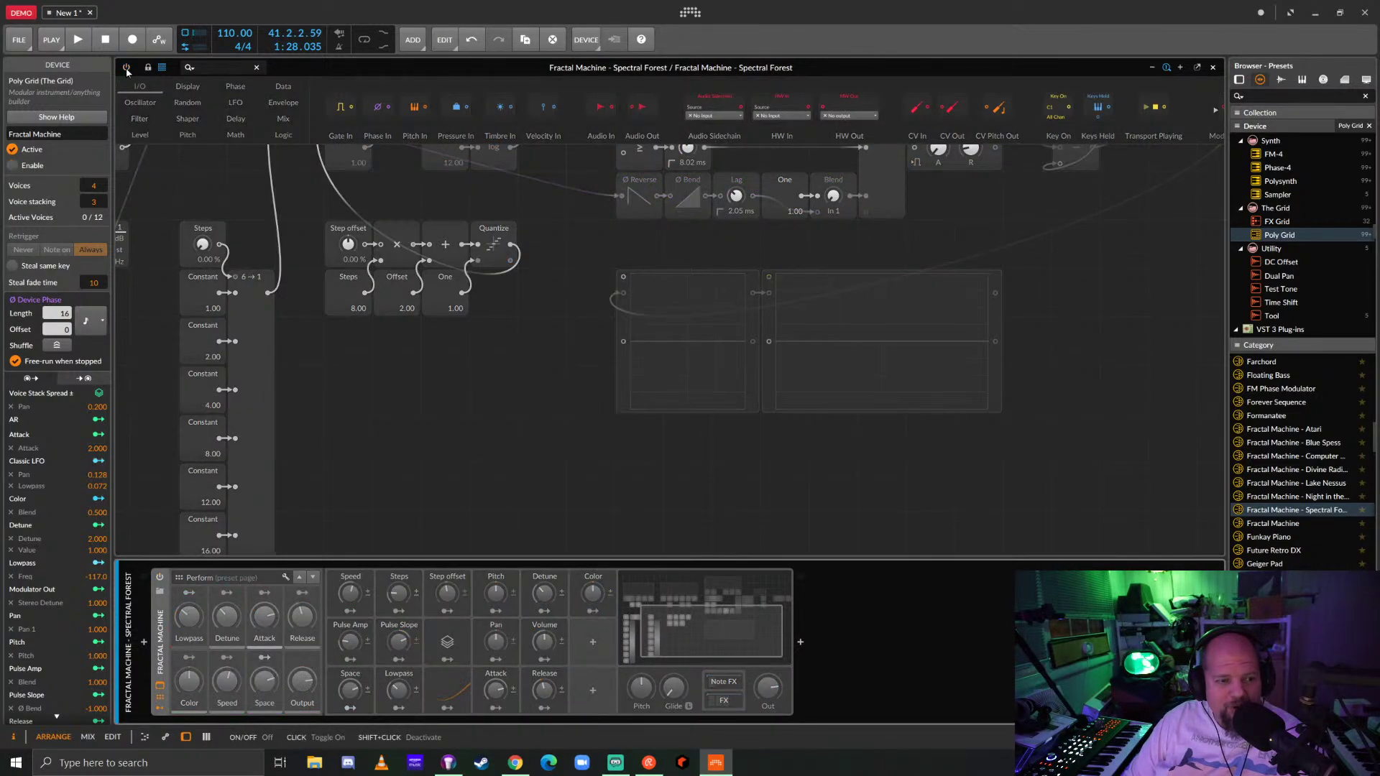
left_click(127, 68)
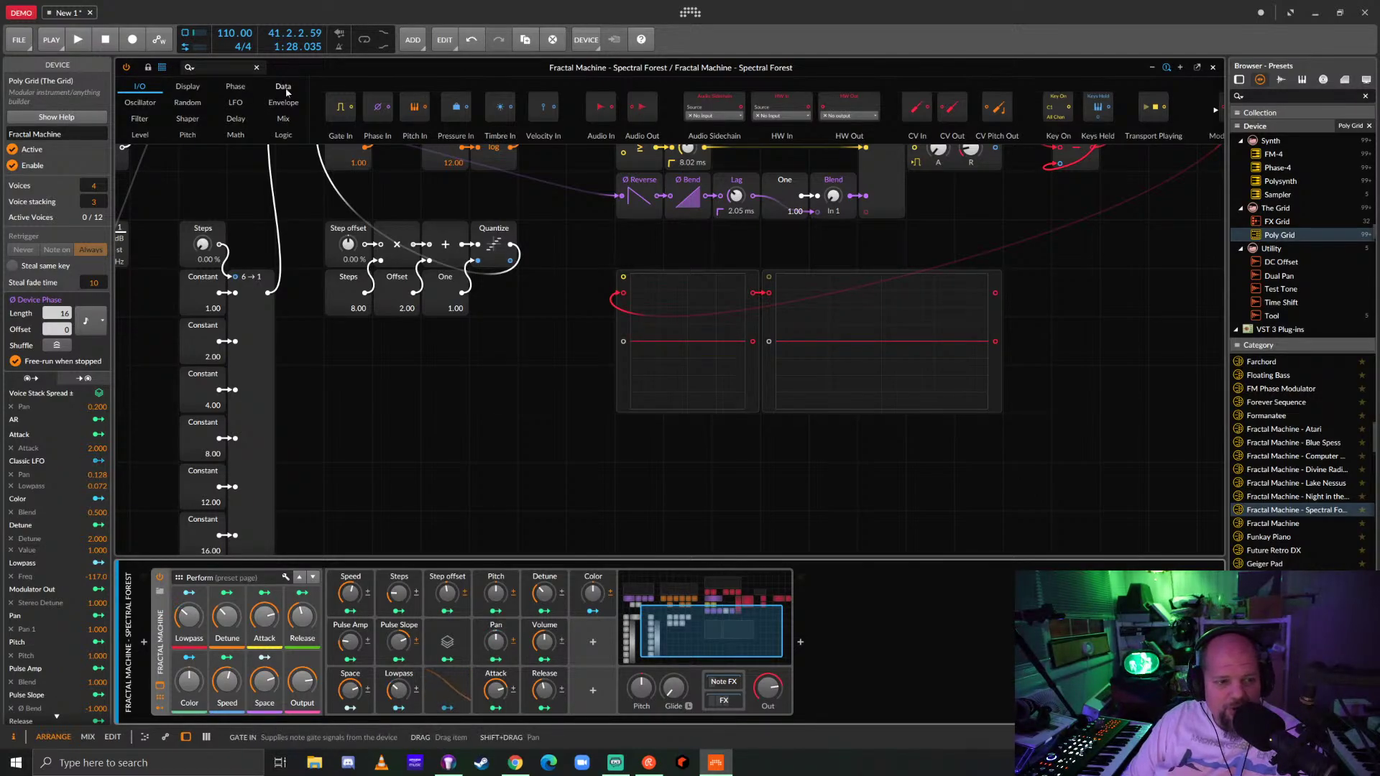
View the Mix and Edit layouts and return to the Arrange layout.
left_click(87, 737)
left_click(114, 737)
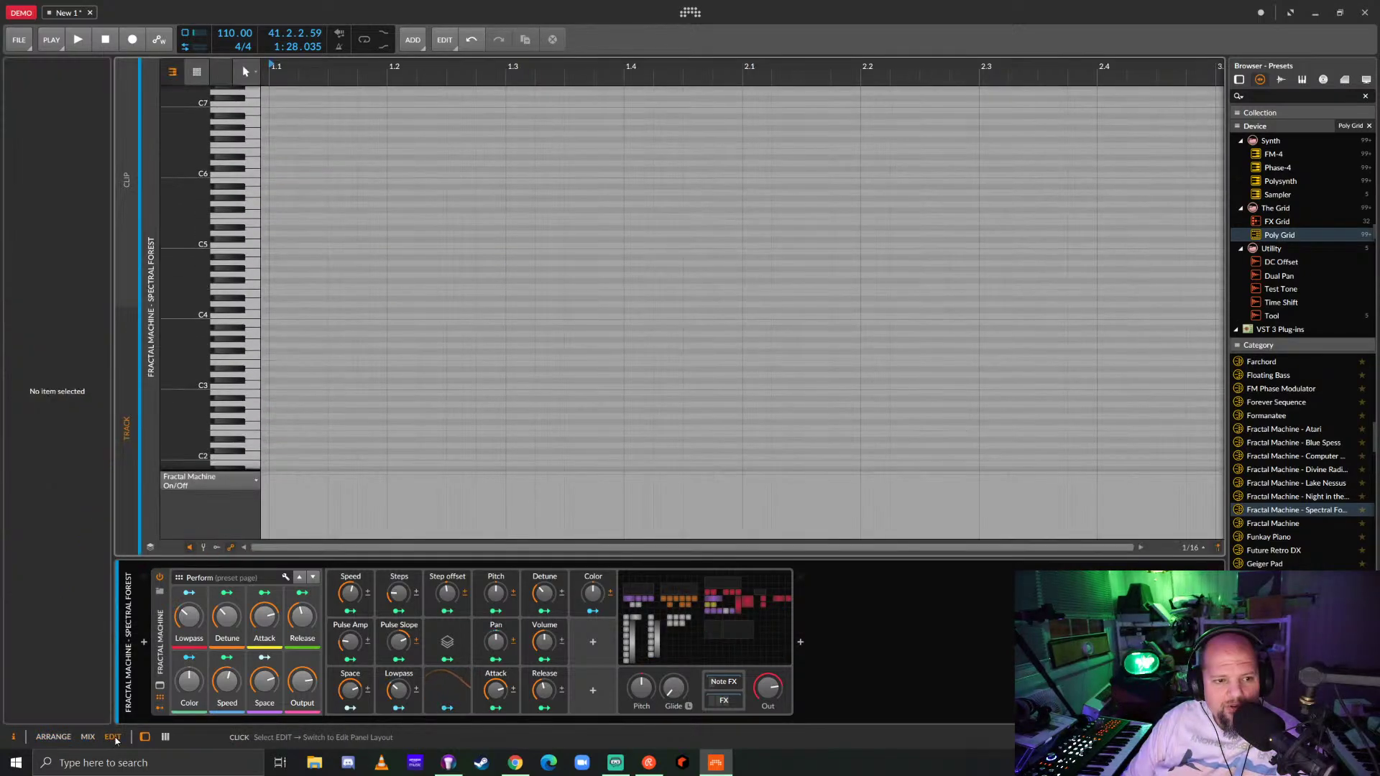
left_click(62, 739)
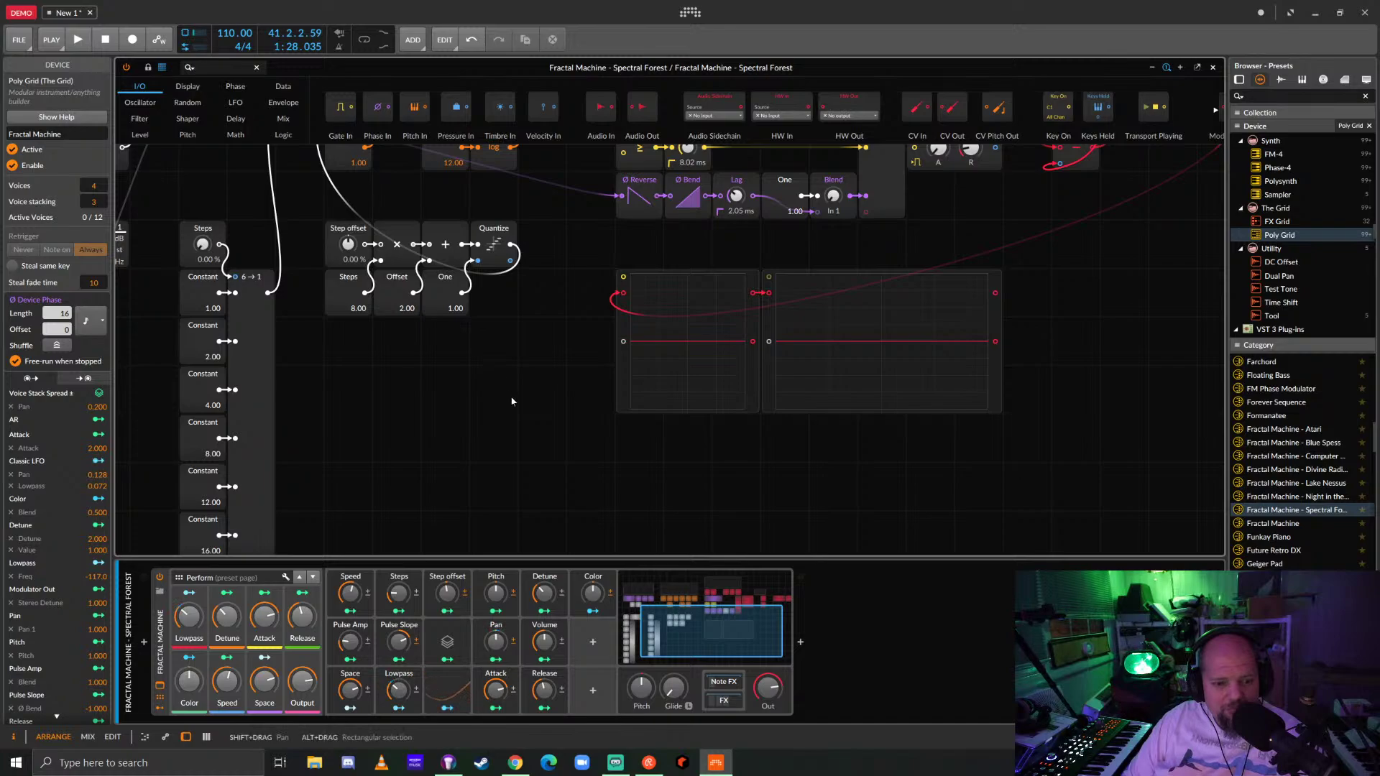
Cycle the lower area through the detail editor, automation and device panels, ending on the mixer panel.
left_click(145, 738)
left_click(165, 738)
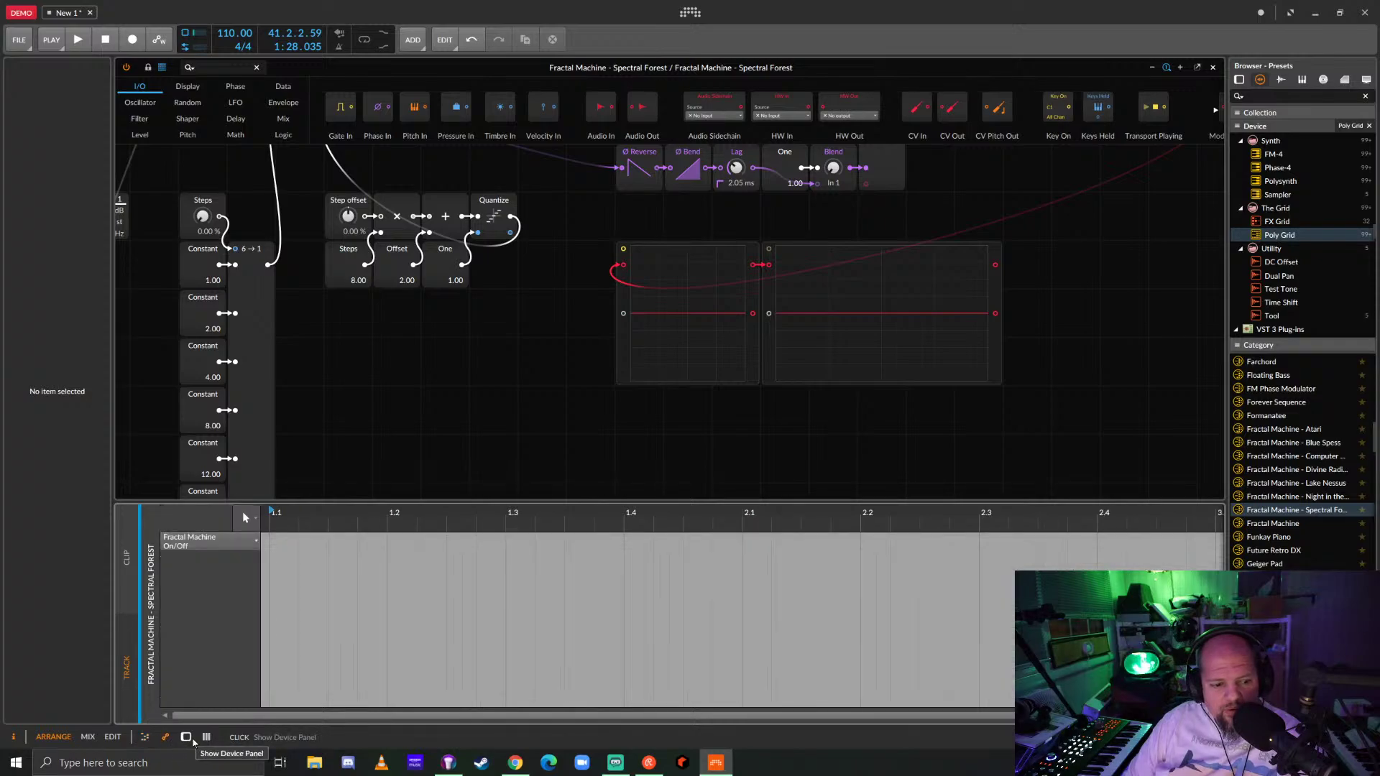
left_click(186, 737)
left_click(208, 738)
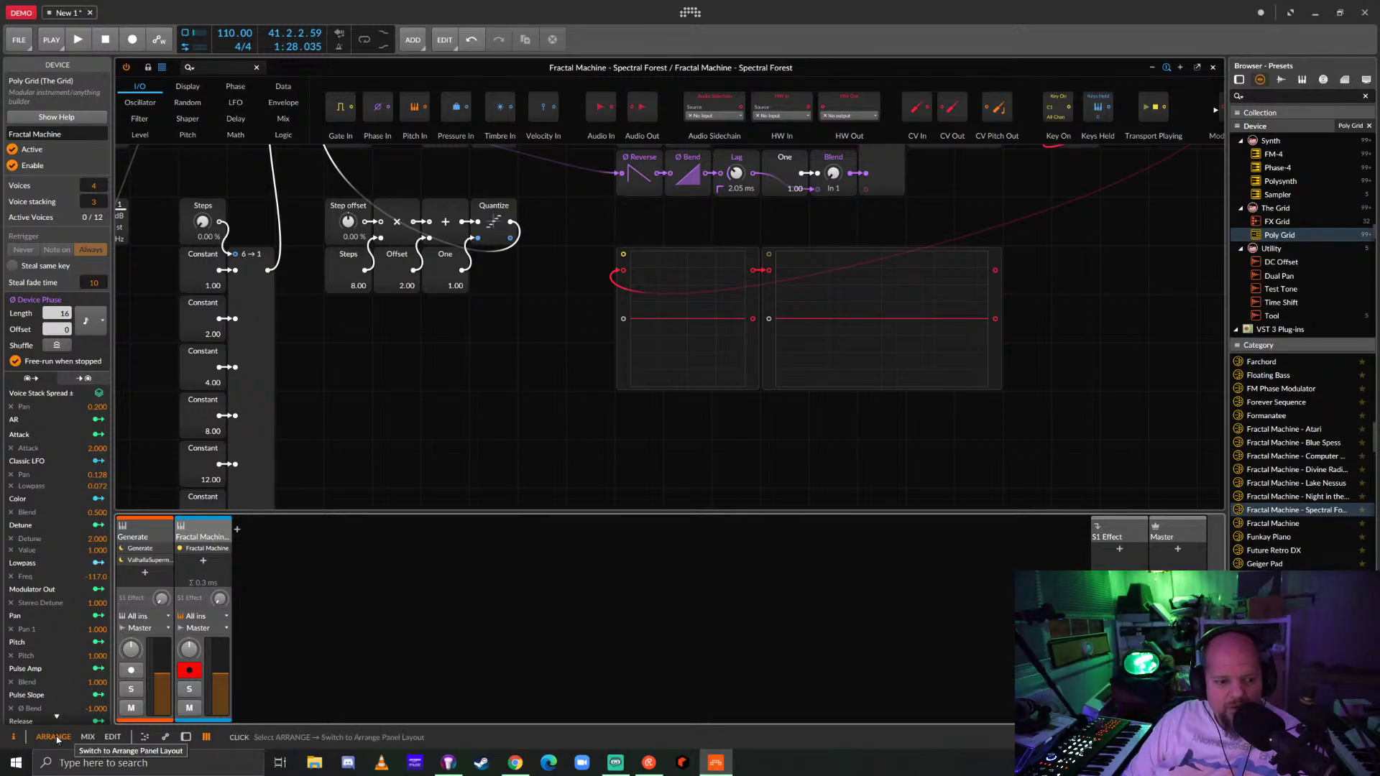
Compare the Mix and Edit layouts, show the Edit layout's notes as drum lanes, and go back to Arrange.
left_click(85, 739)
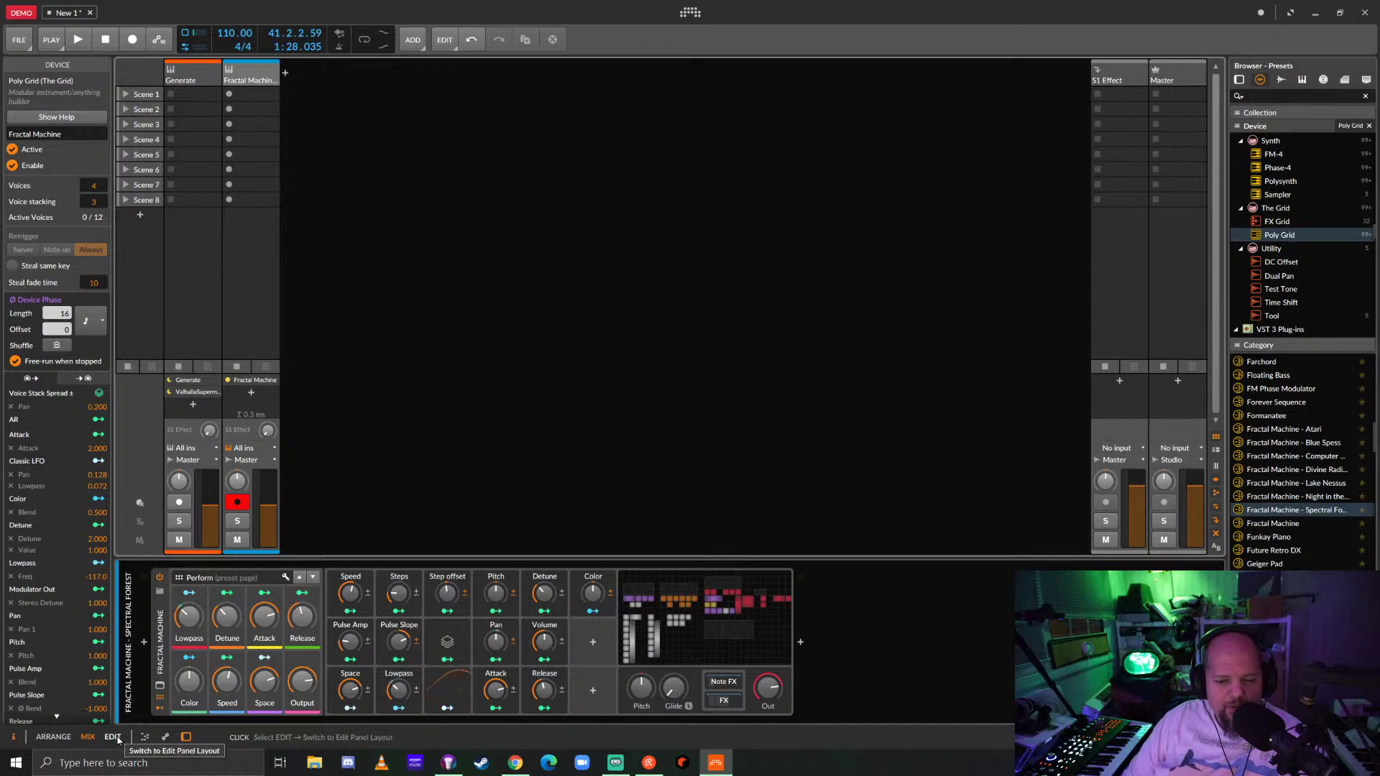
left_click(113, 737)
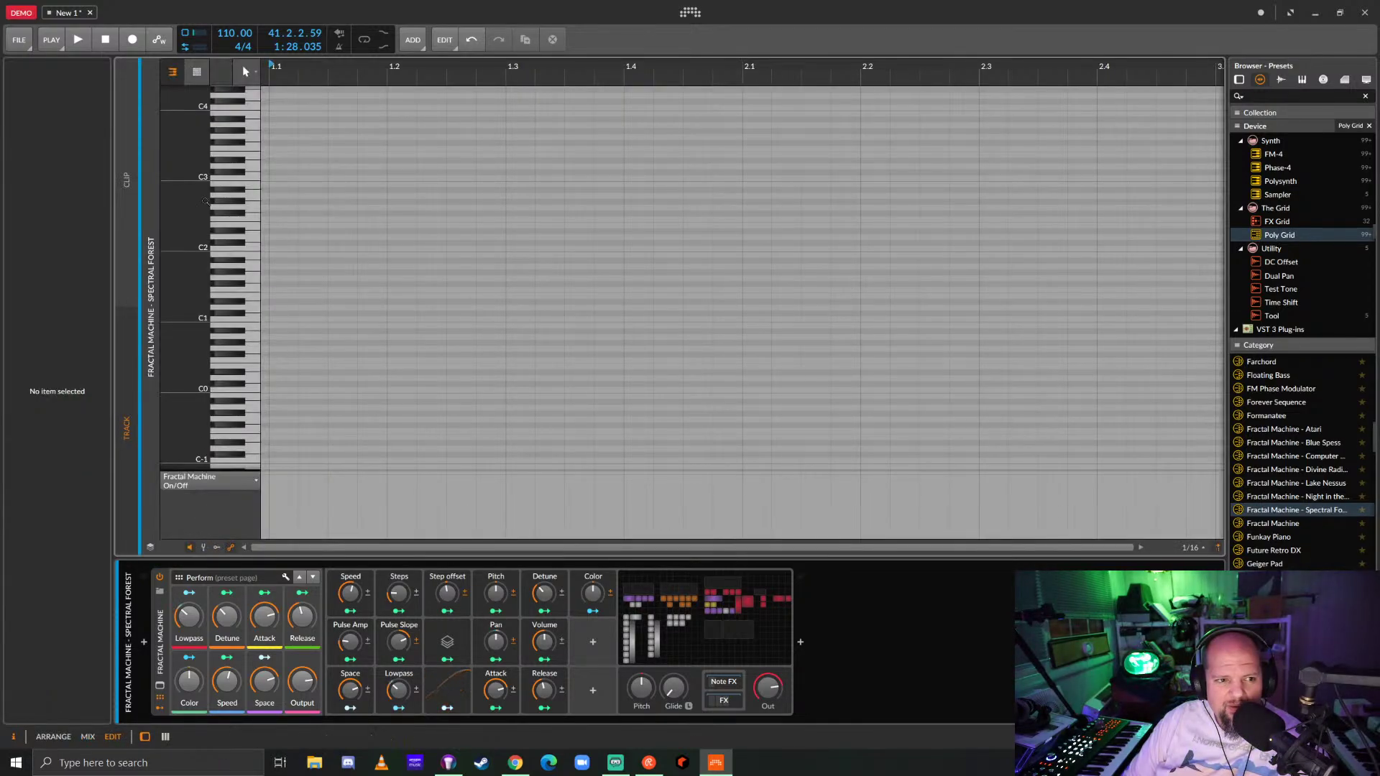
left_click(197, 73)
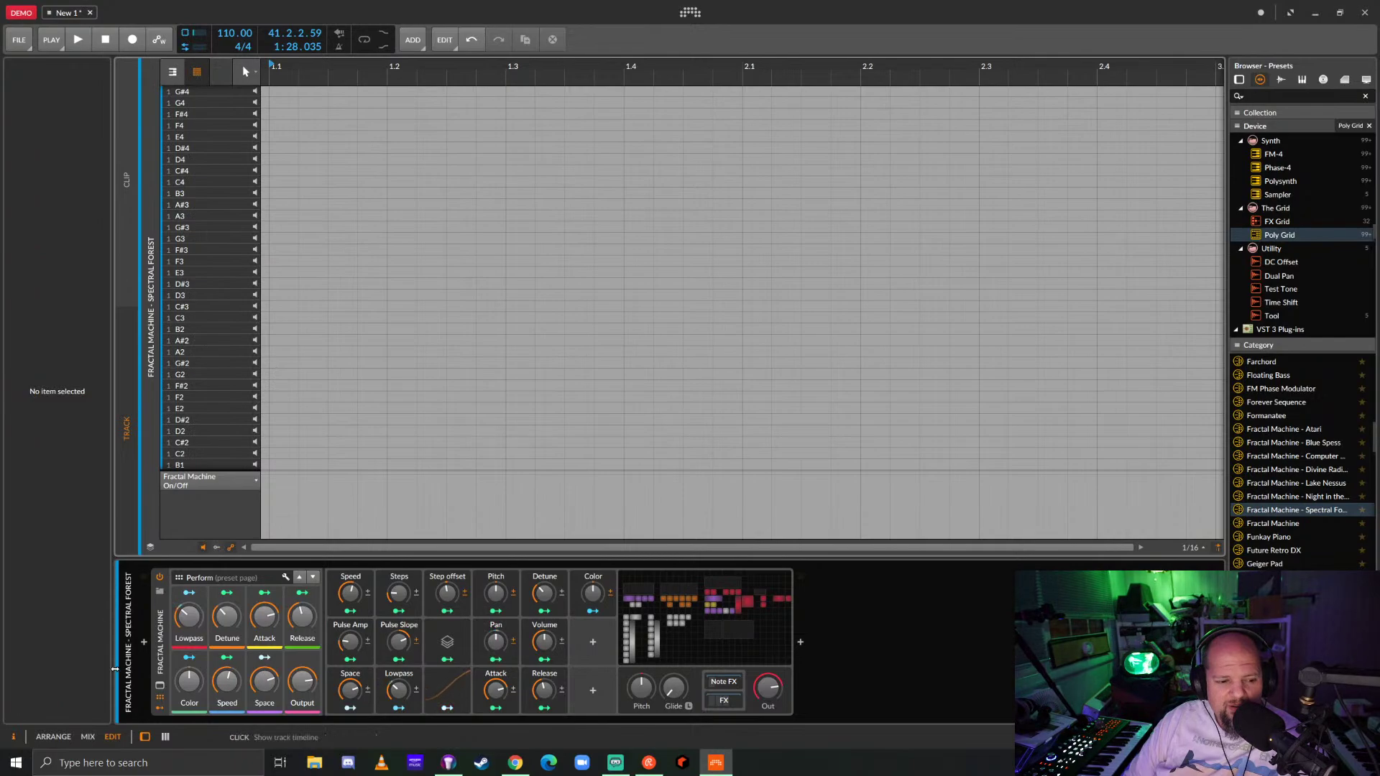
left_click(56, 740)
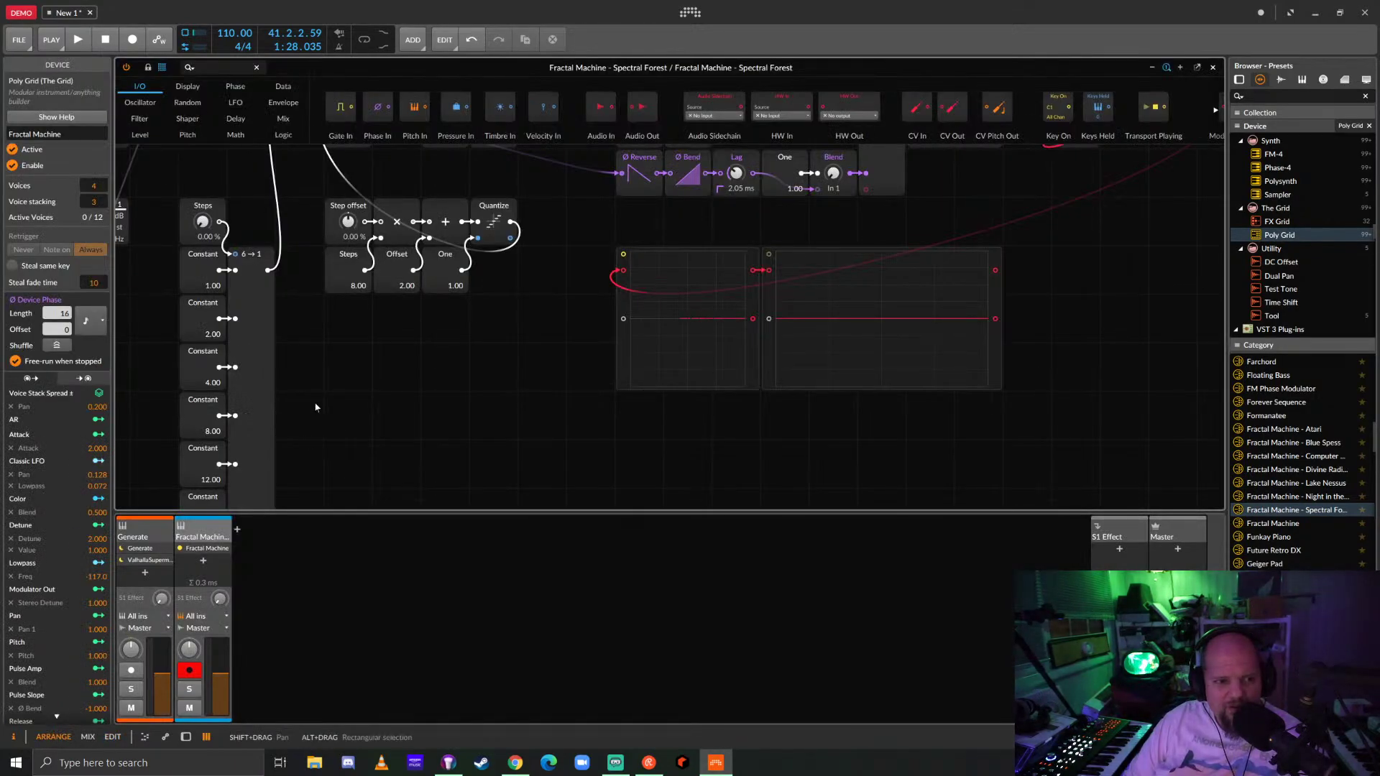
Close the Grid editor and select the Generate track in the arranger.
left_click_drag(359, 365, 489, 369)
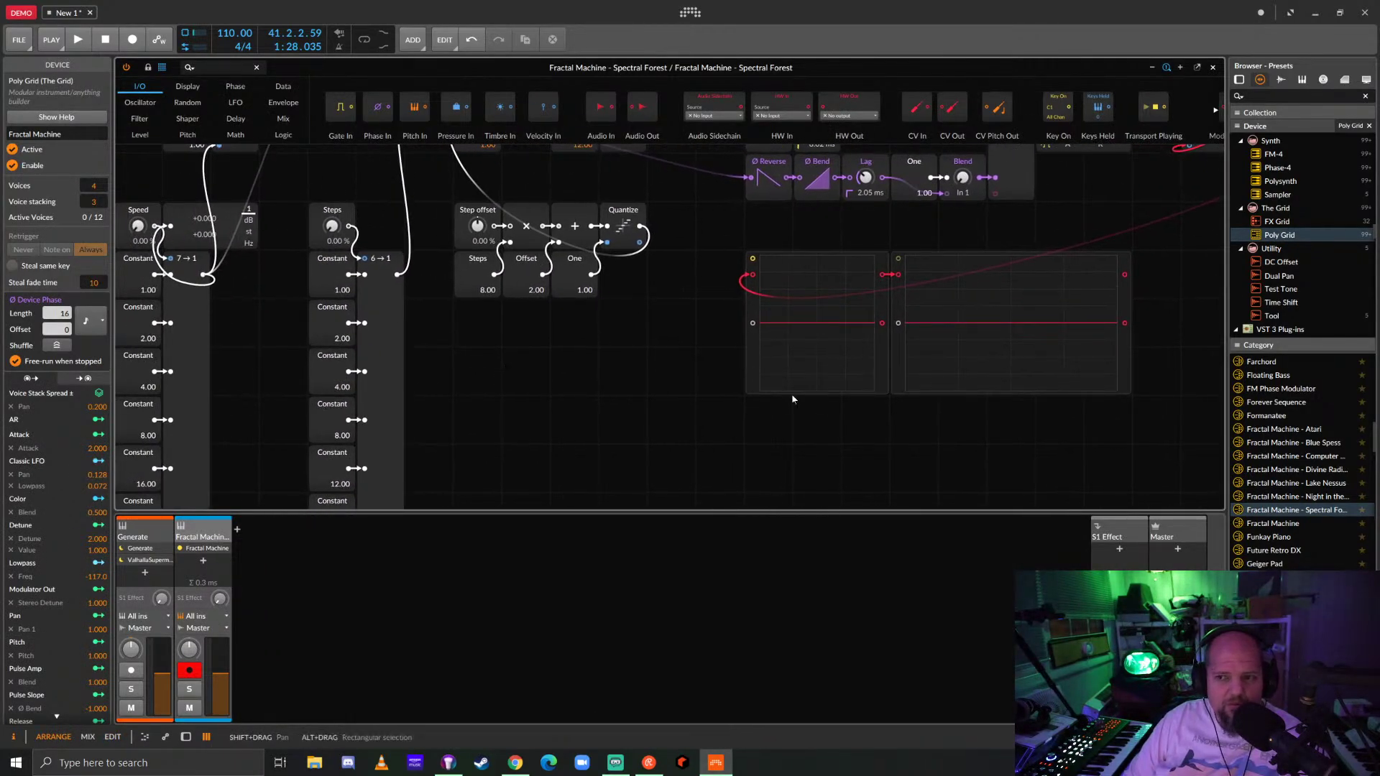
left_click(1213, 67)
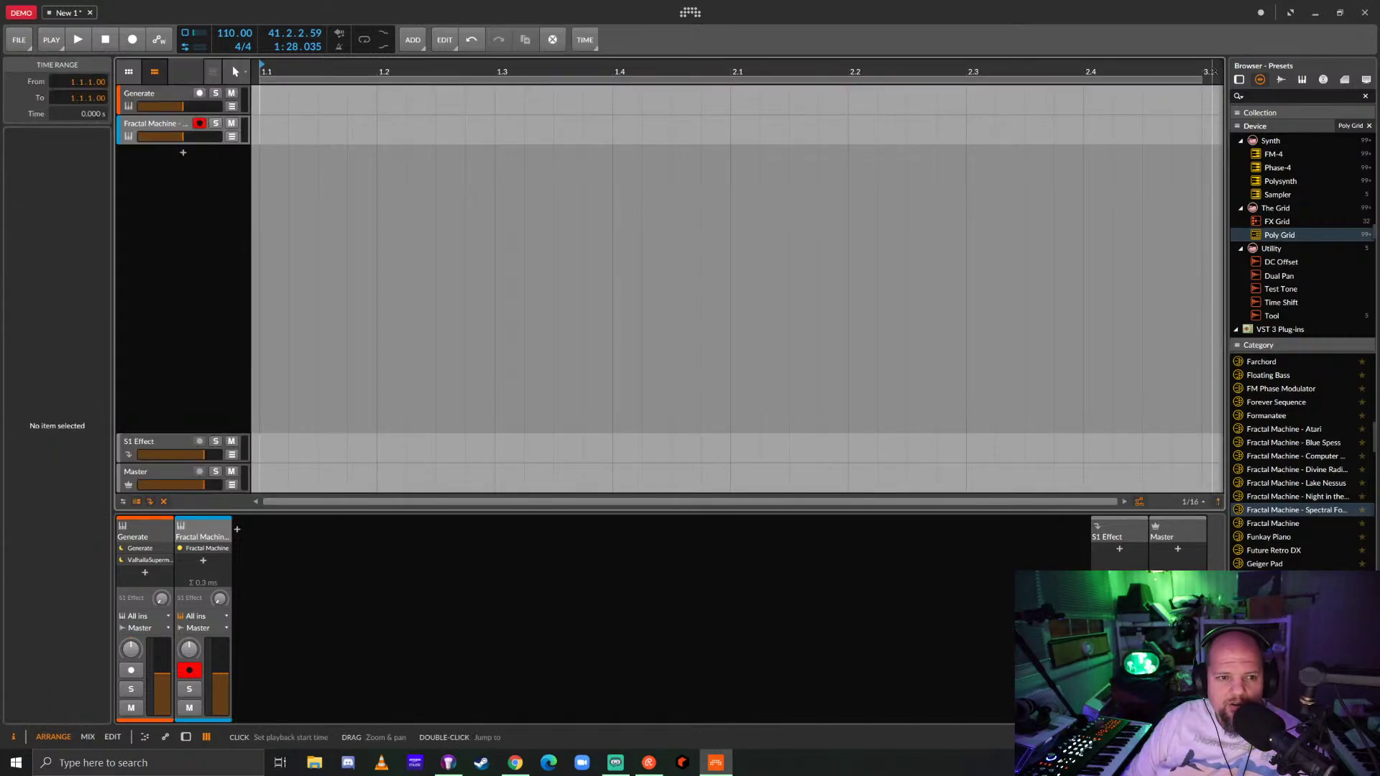
key("Up")
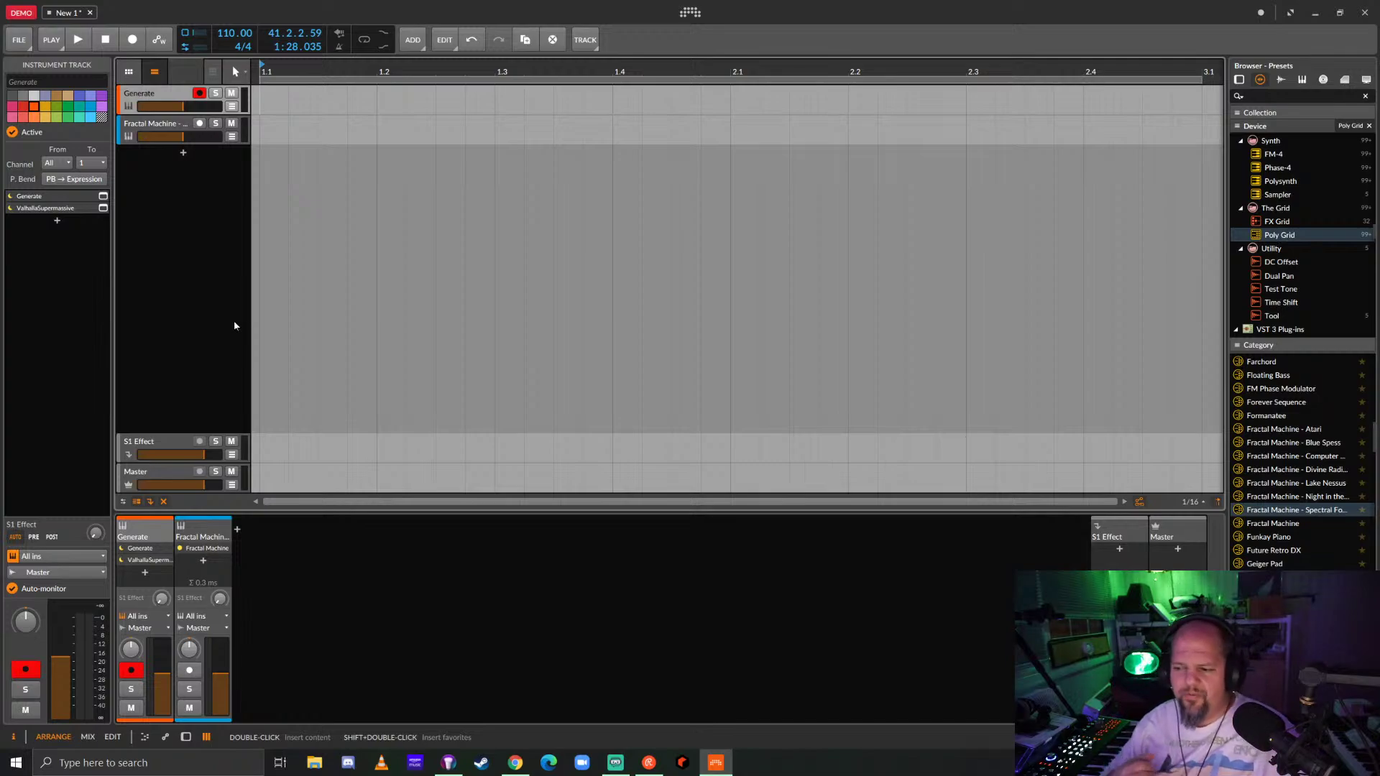
Compare the Mix and Edit layouts, toggling the Edit layout's lower panels, and return to the Arrange layout.
left_click(95, 735)
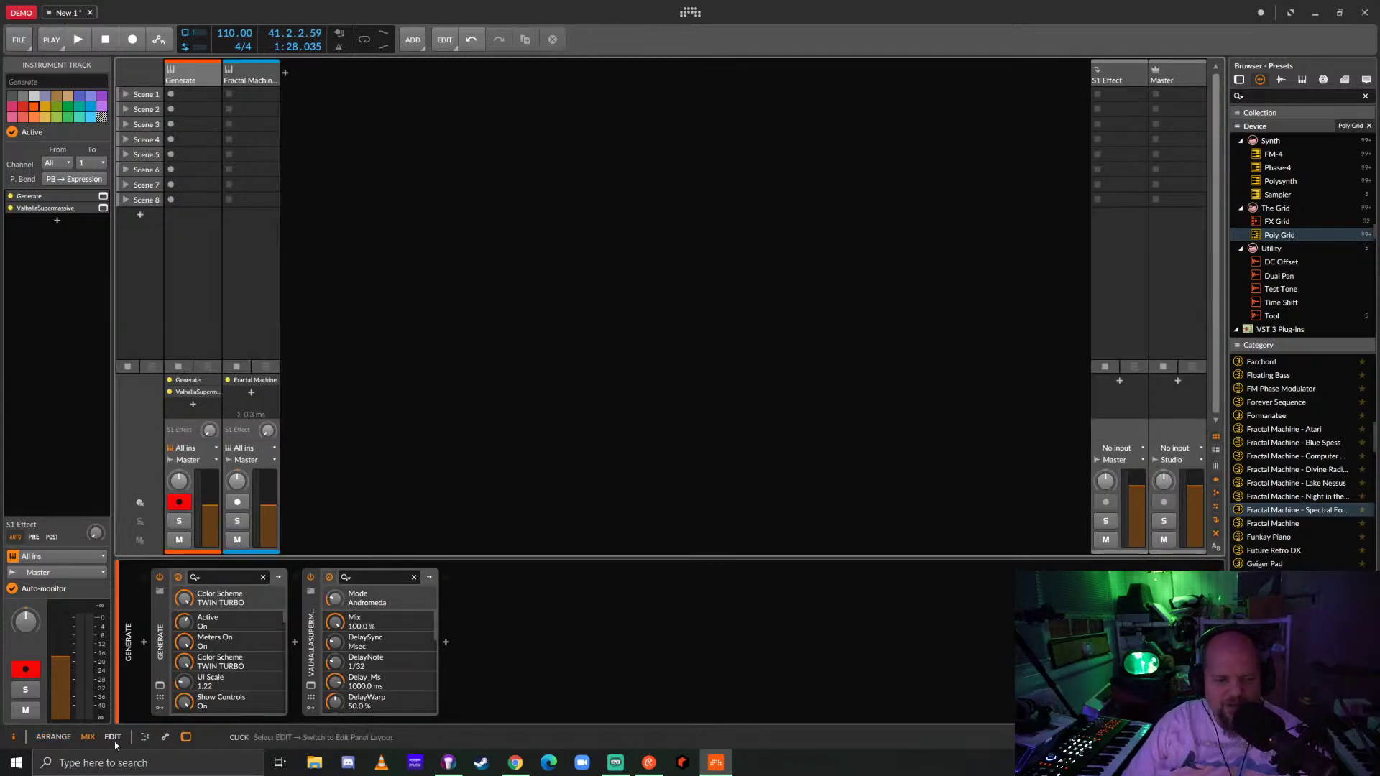
left_click(114, 740)
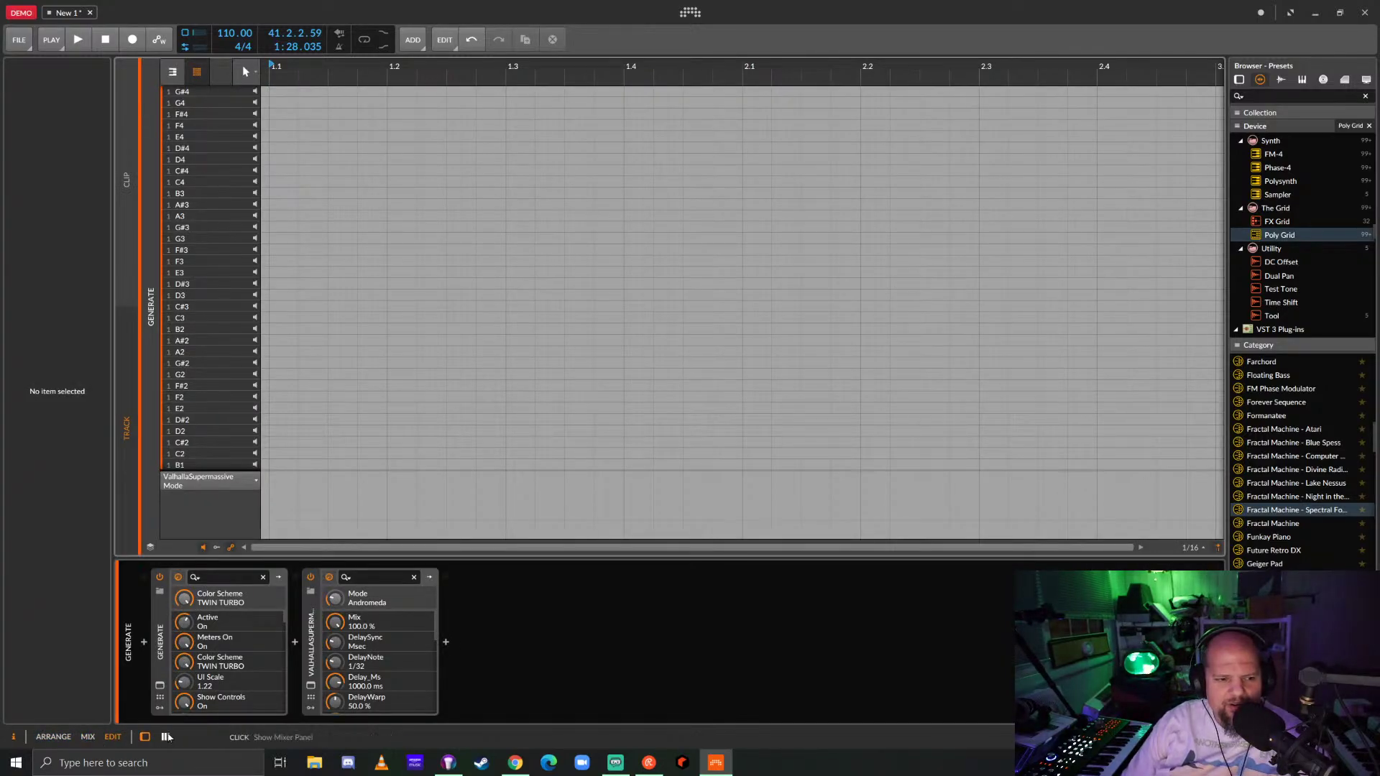
left_click(166, 737)
left_click(145, 737)
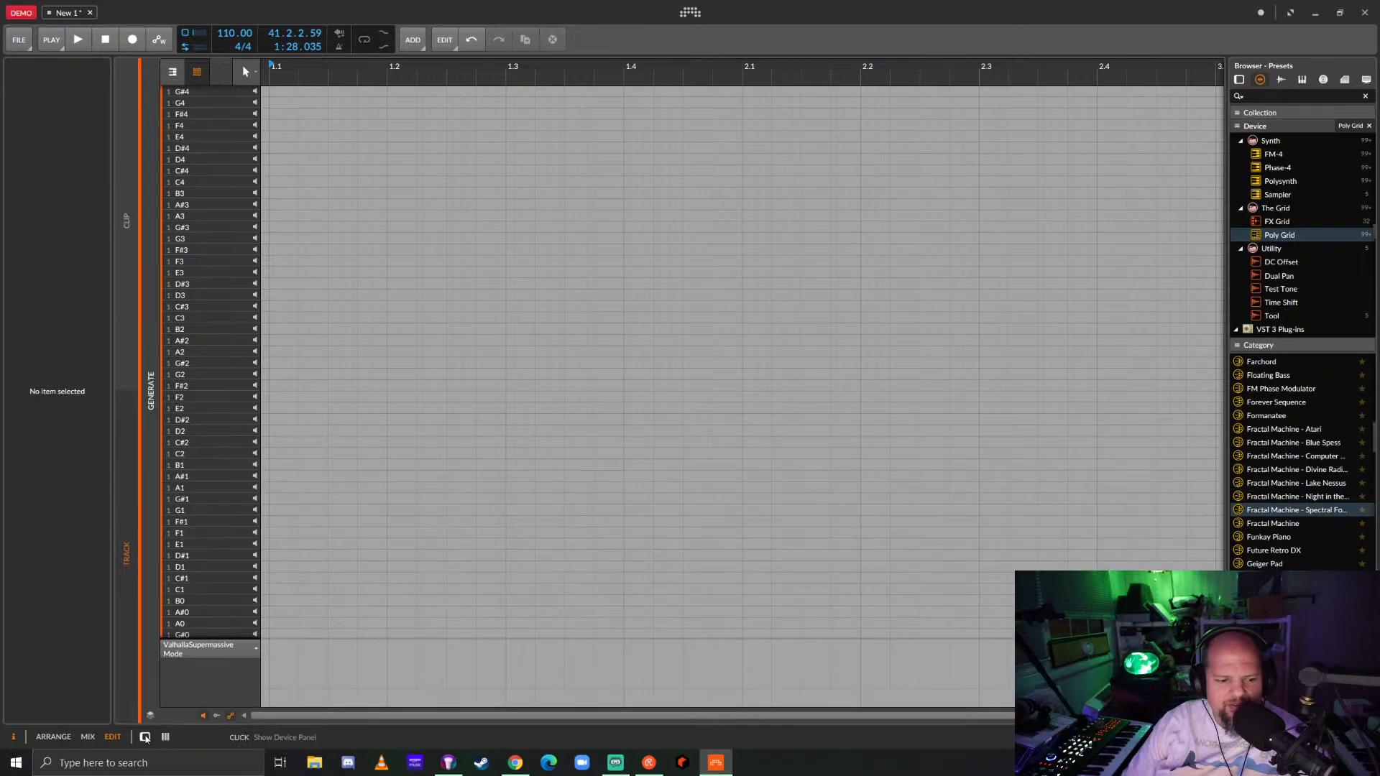
left_click(146, 737)
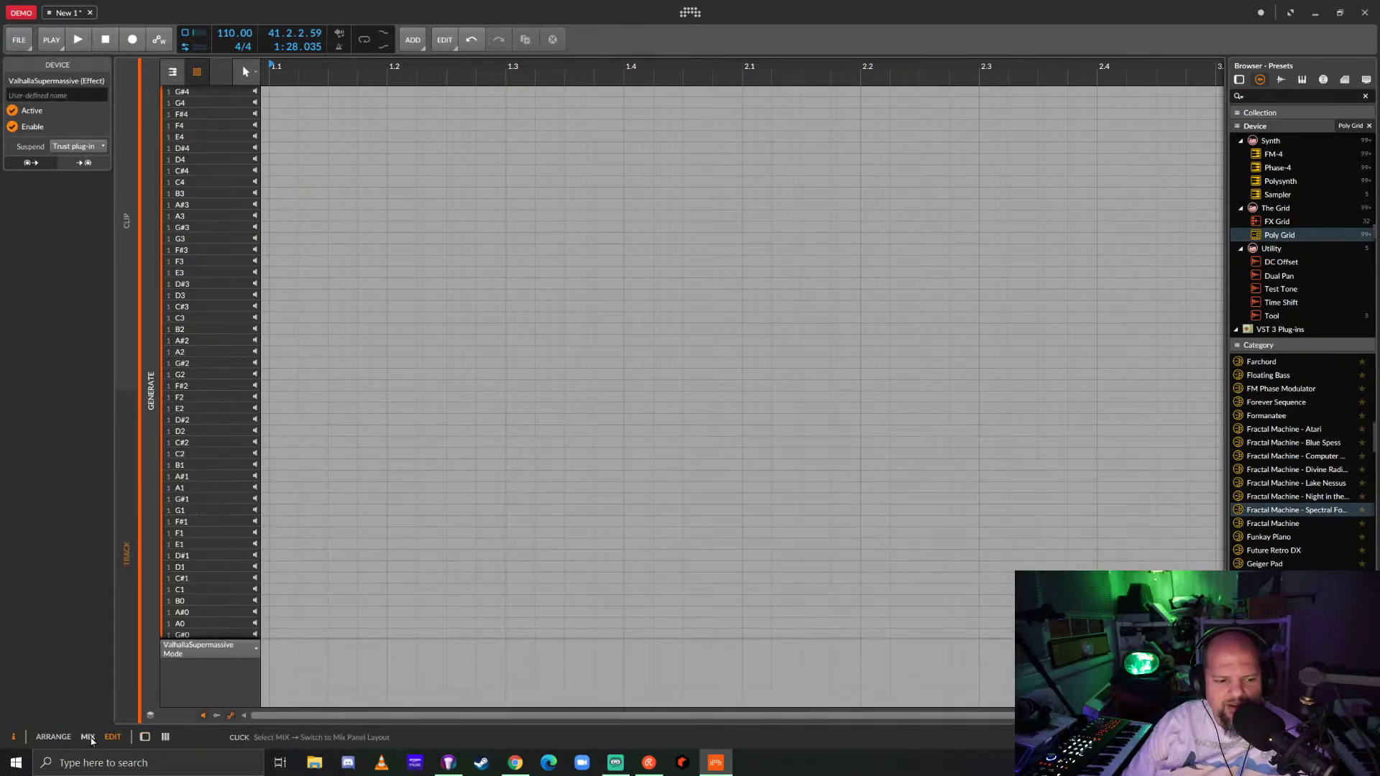
left_click(88, 736)
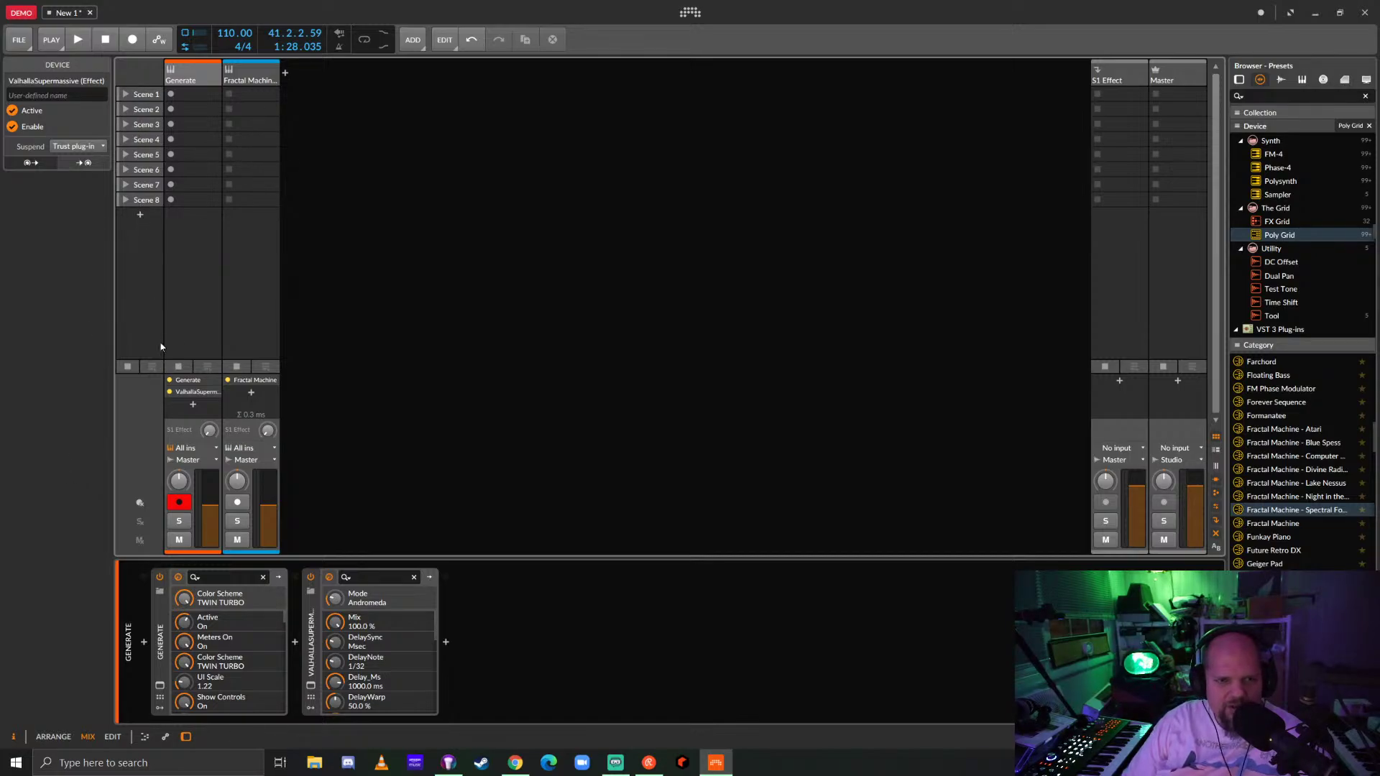
left_click(54, 737)
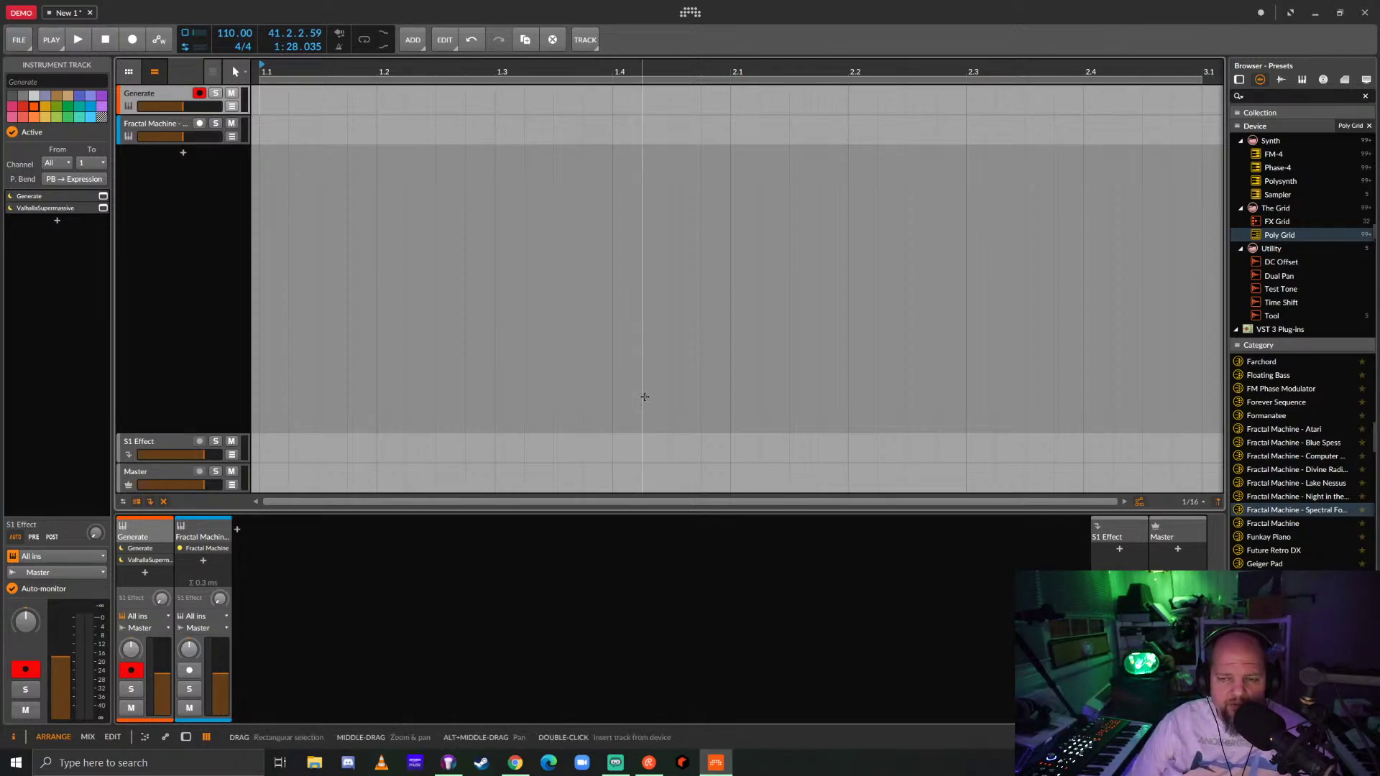
Return the playhead to the start, cycle the lower area's editor panels back to the device panel, and select the Generate track.
left_click(105, 40)
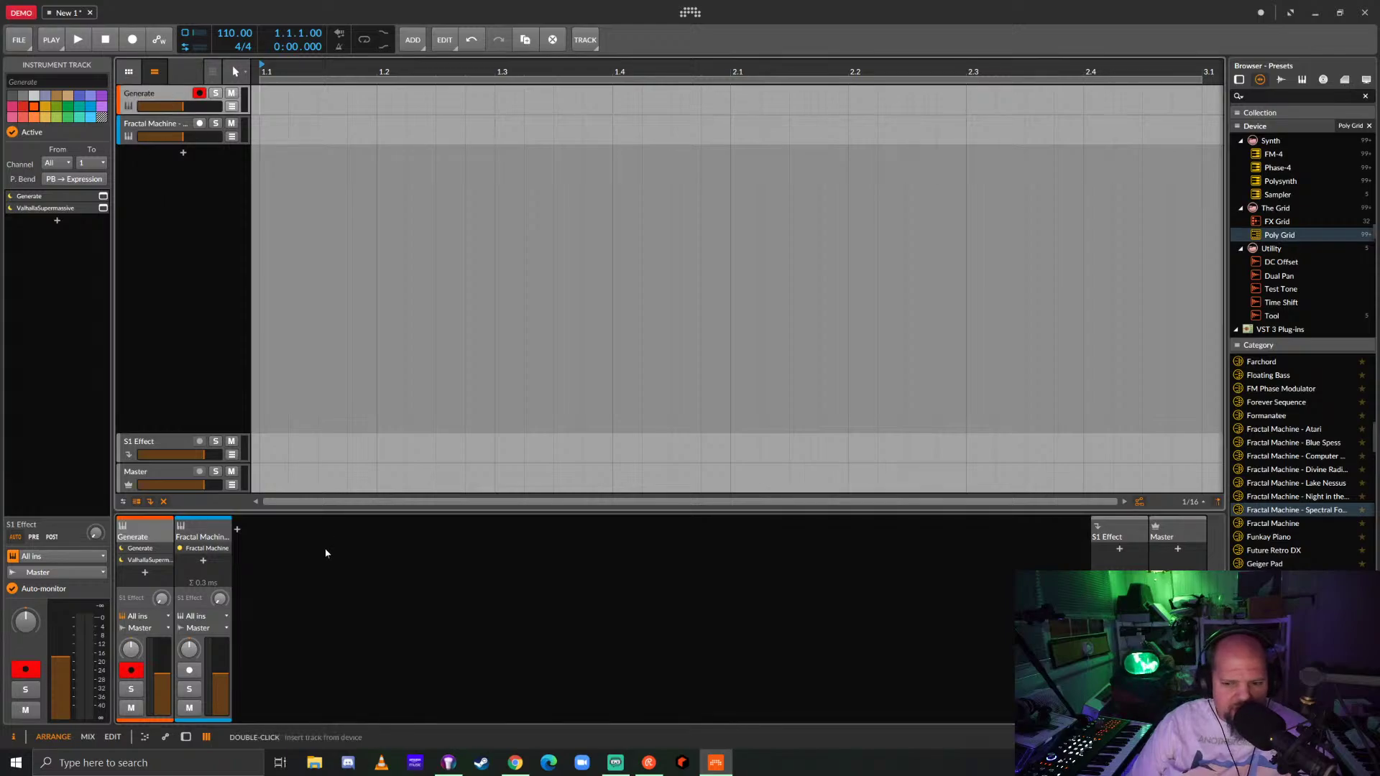
left_click(186, 737)
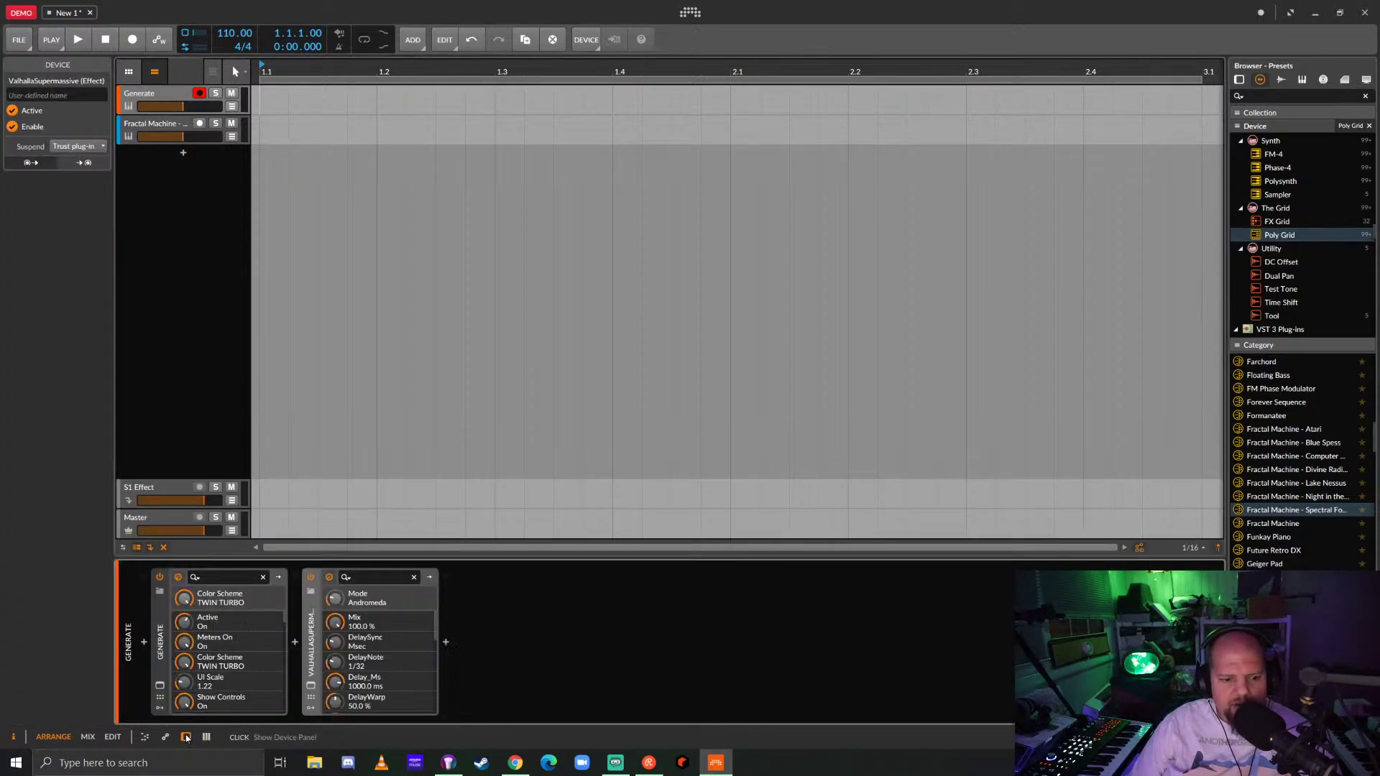
left_click(145, 737)
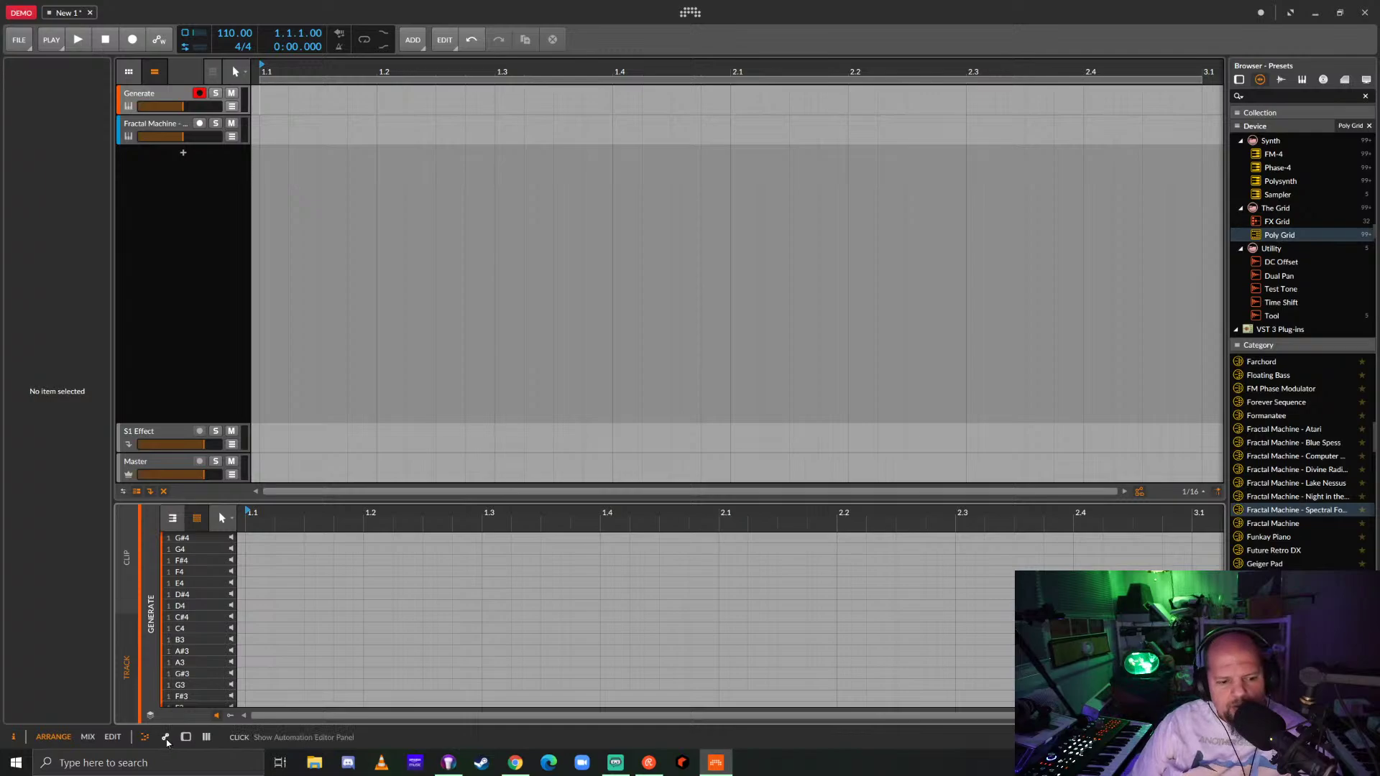
left_click(166, 738)
left_click(186, 737)
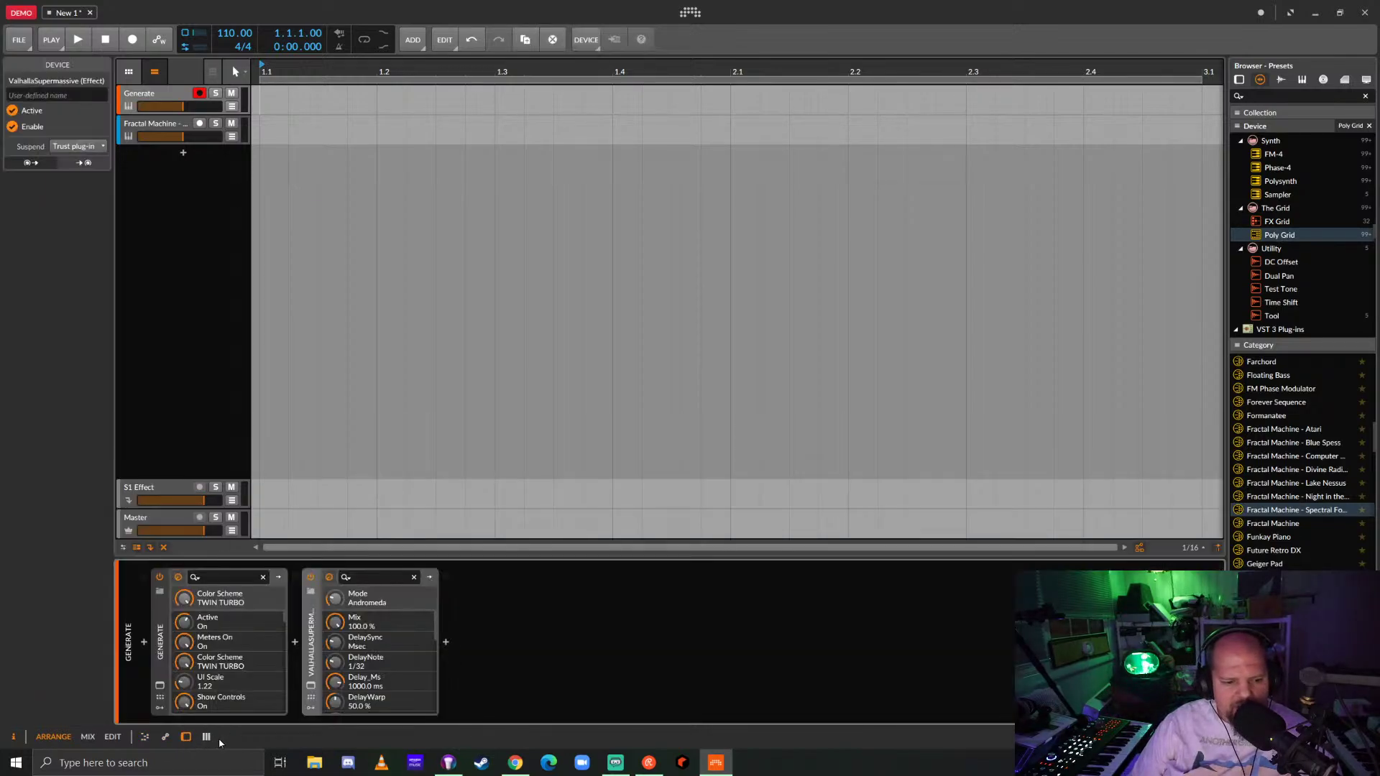
left_click(154, 94)
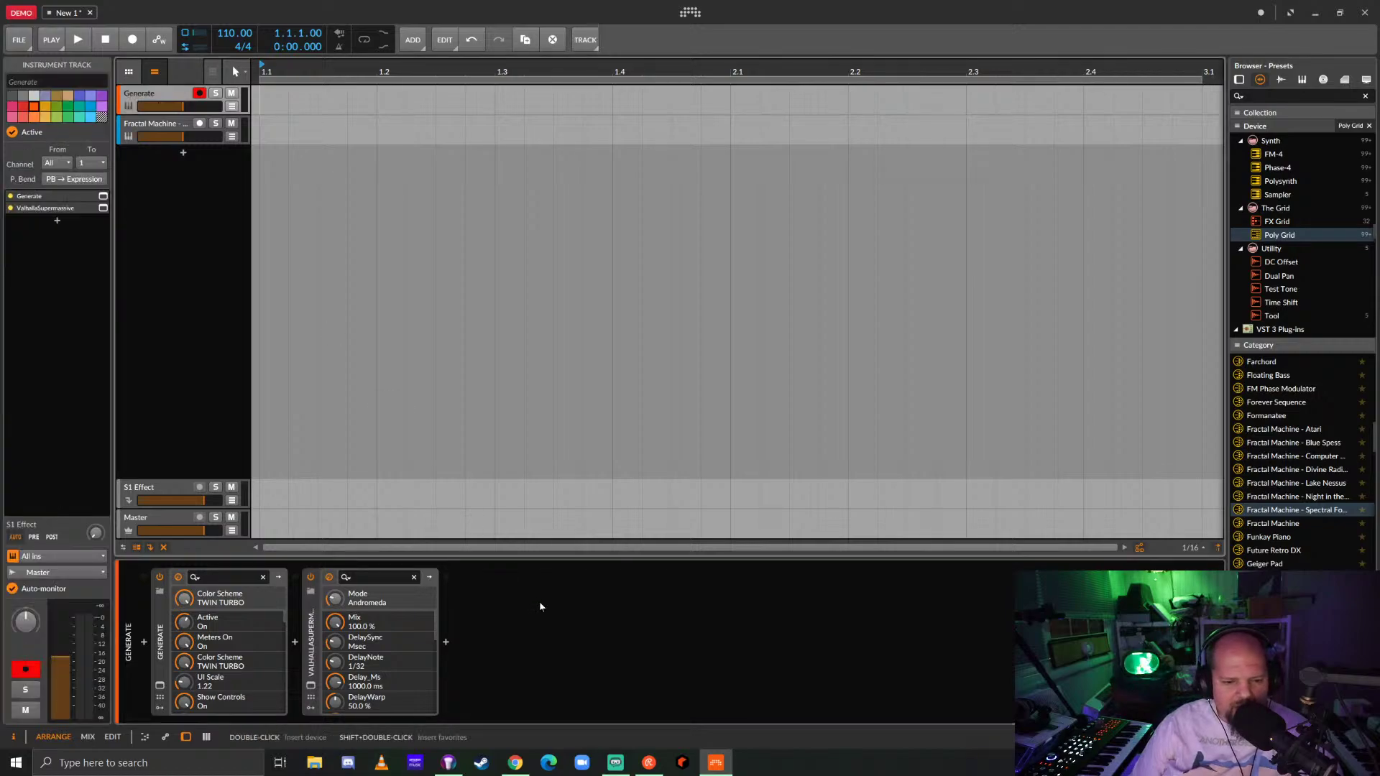
left_click(144, 644)
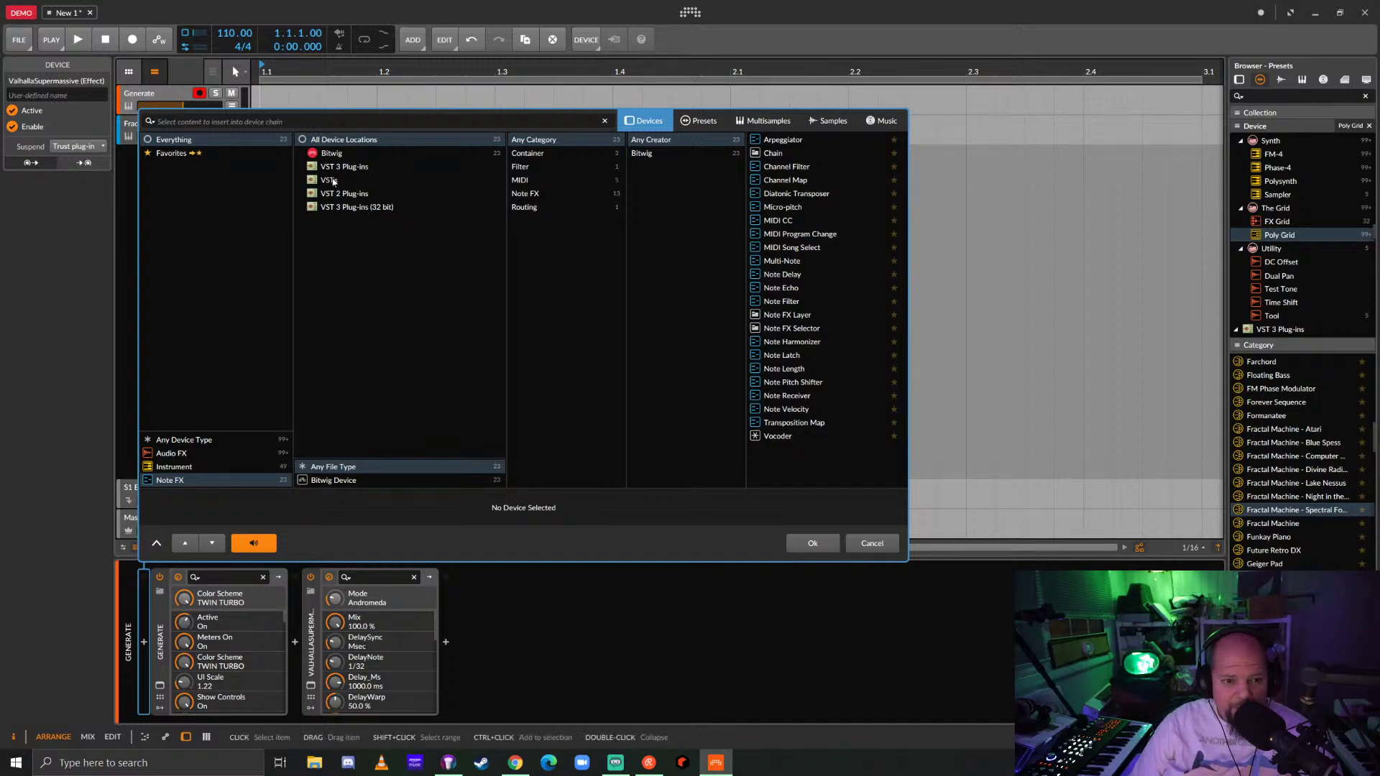
left_click(334, 168)
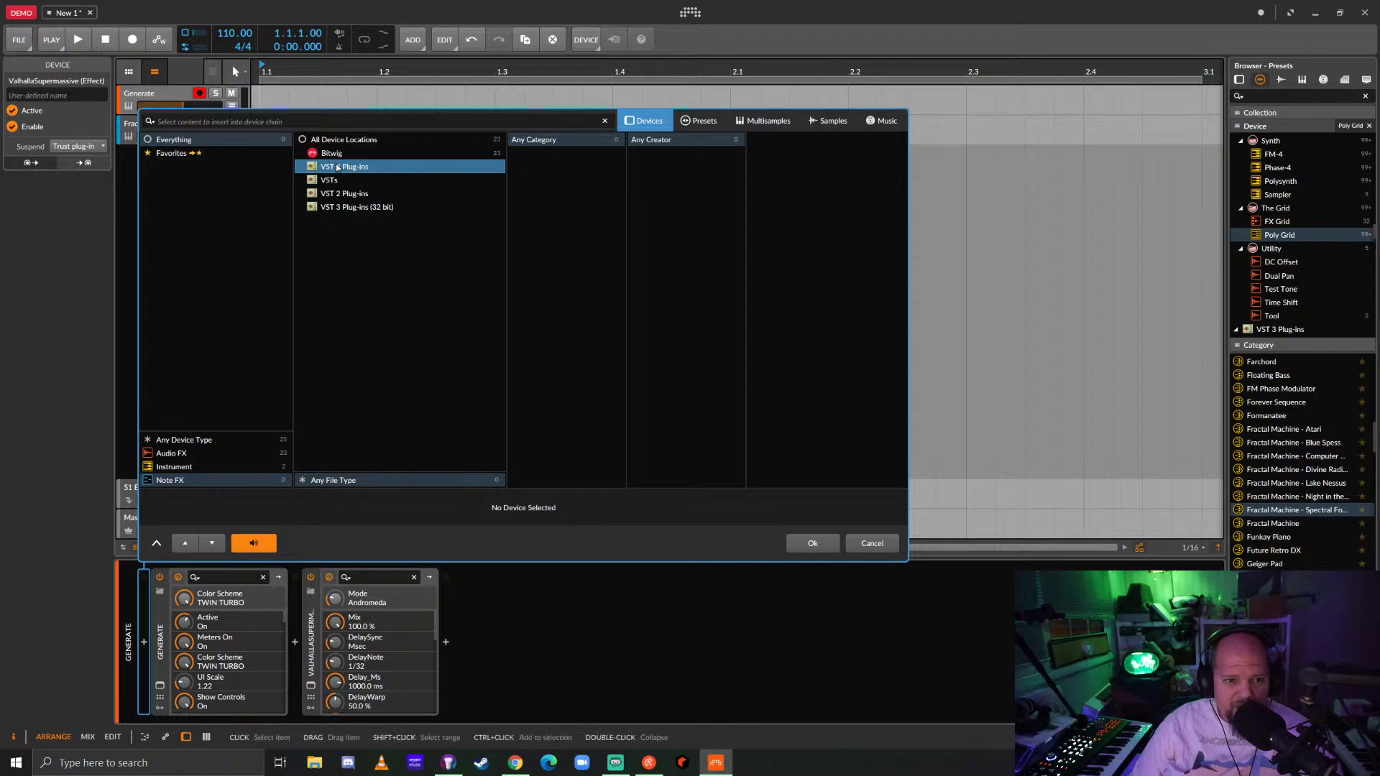
left_click(327, 153)
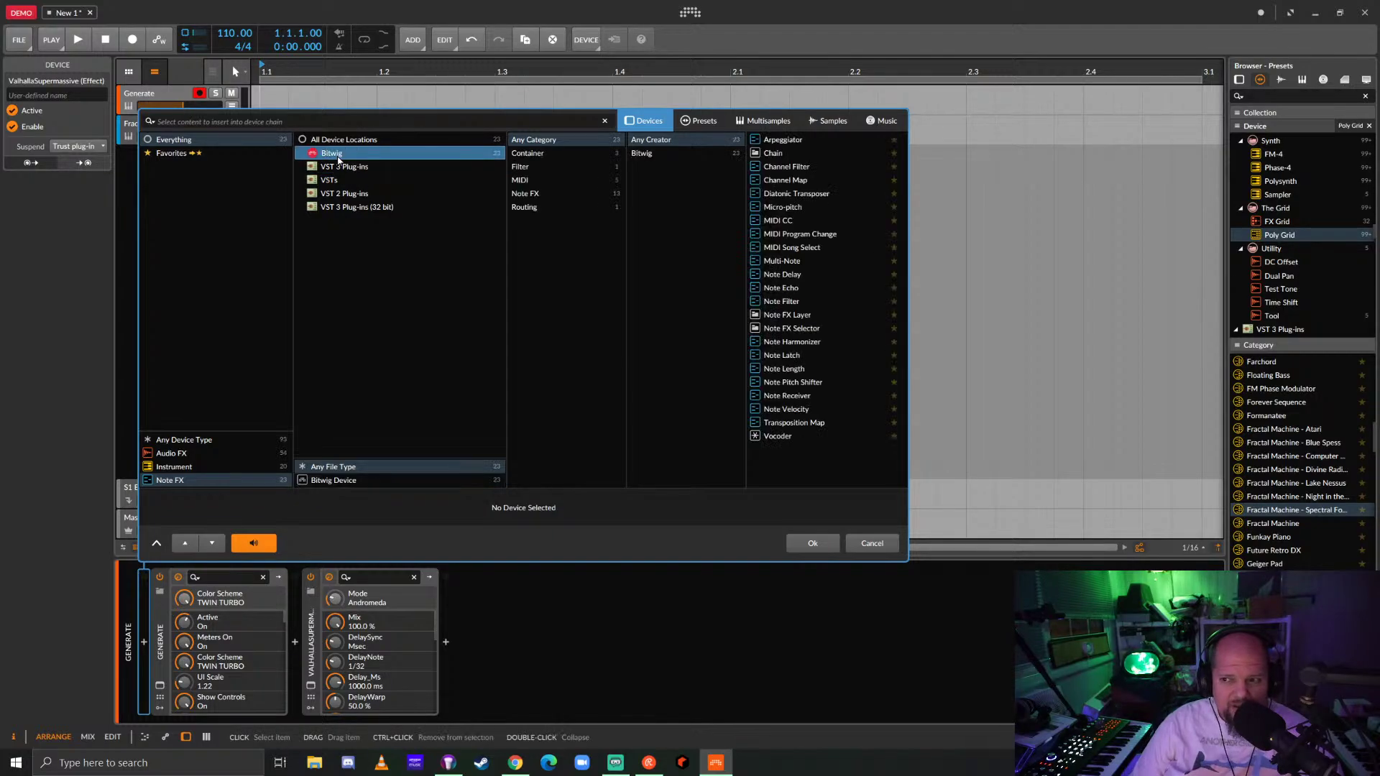
left_click(872, 542)
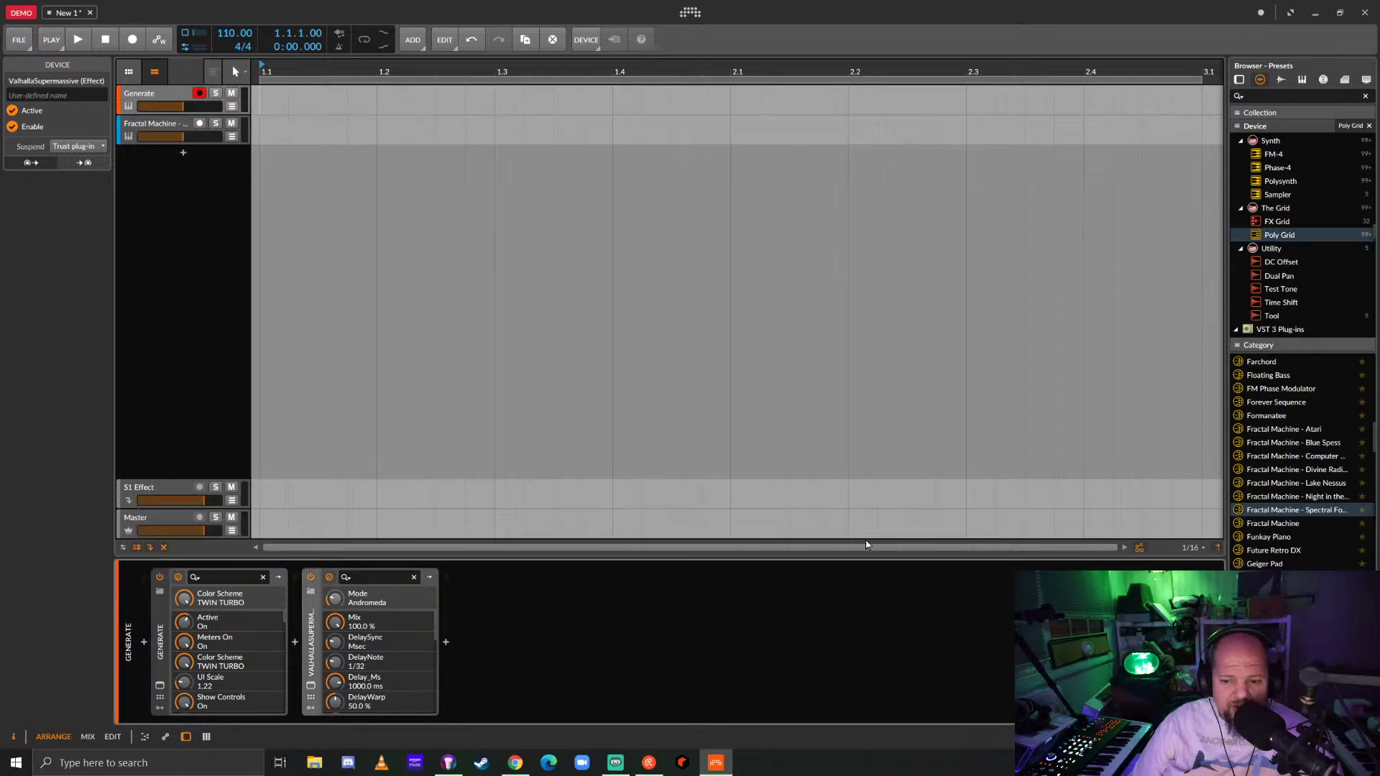
Collapse the Bitwig devices in the preset browser and expand the Reason Rack Plugin.vst3 folders down to its individual plug-ins.
scroll(1335, 298, "up", 15)
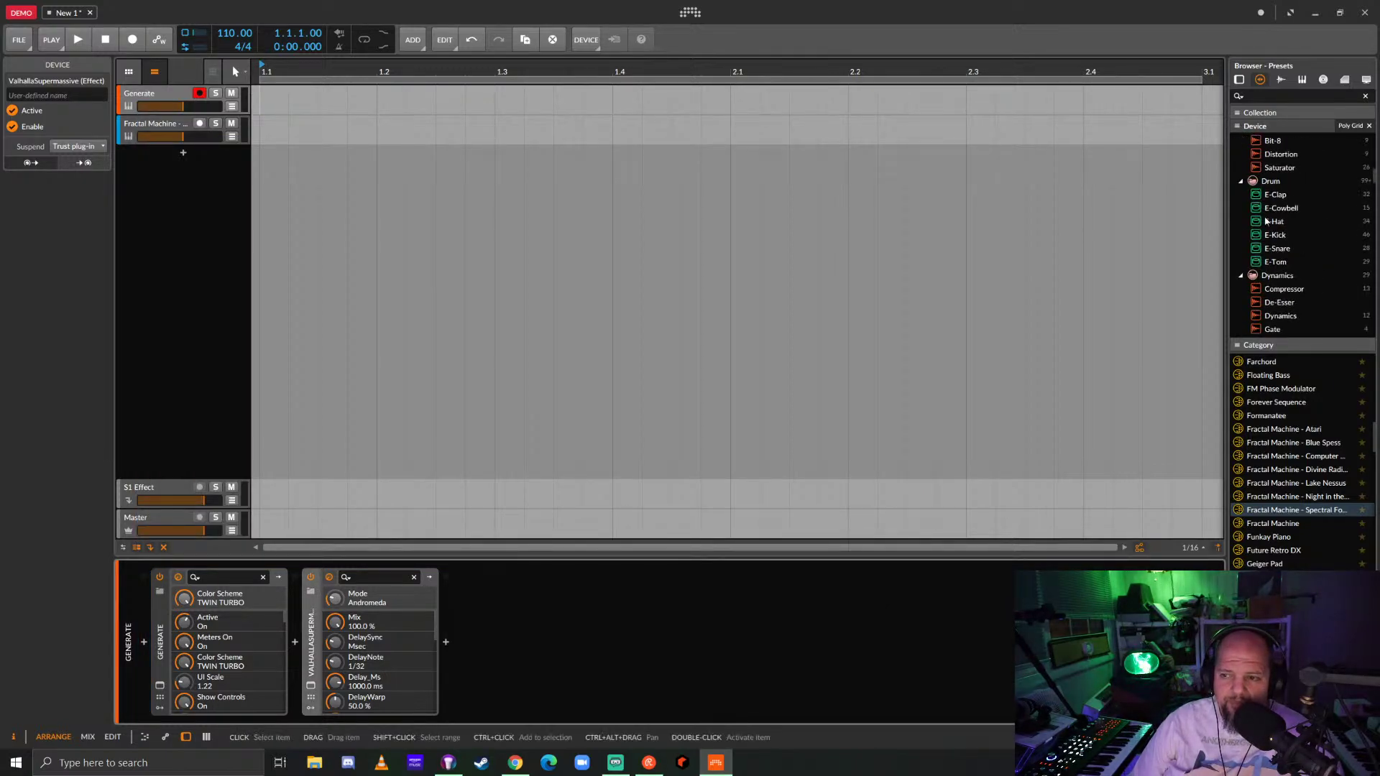
scroll(1272, 223, "up", 8)
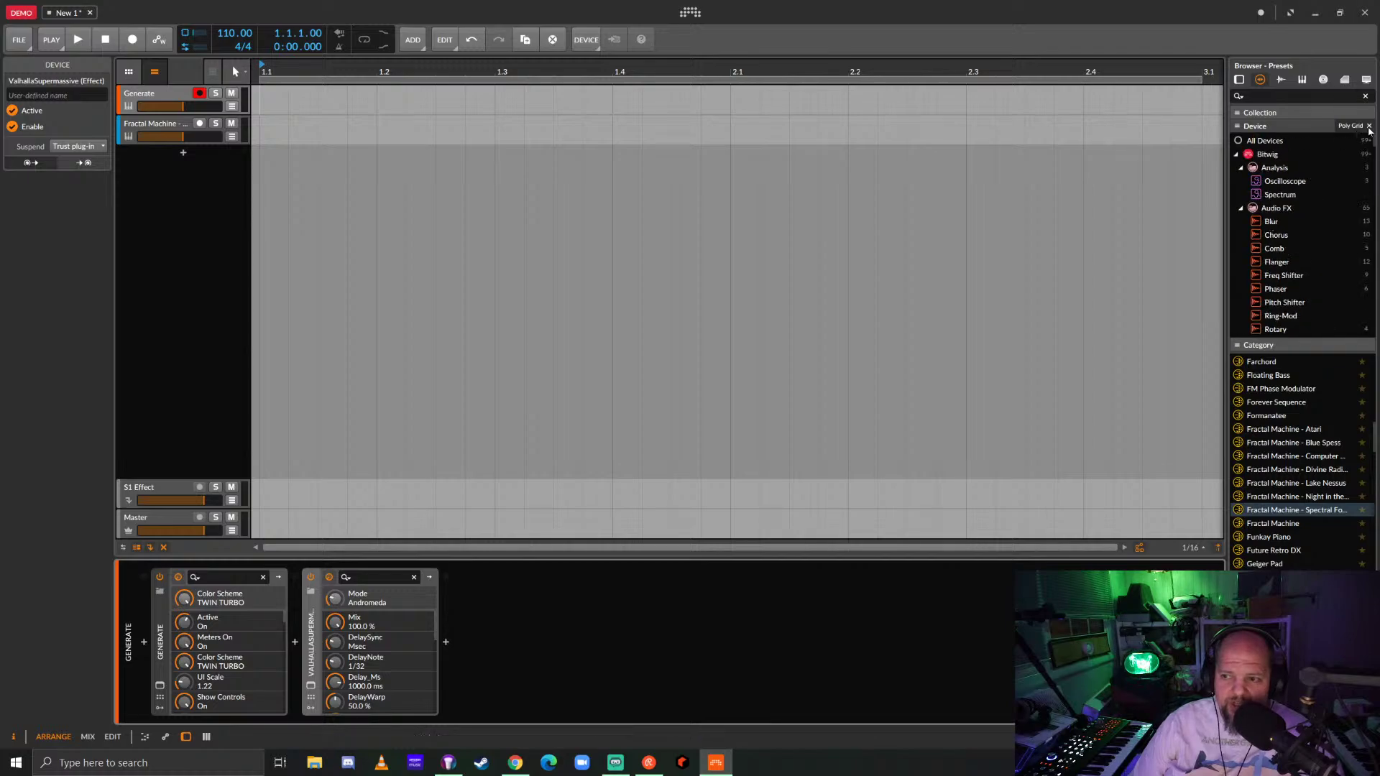
left_click(1265, 154)
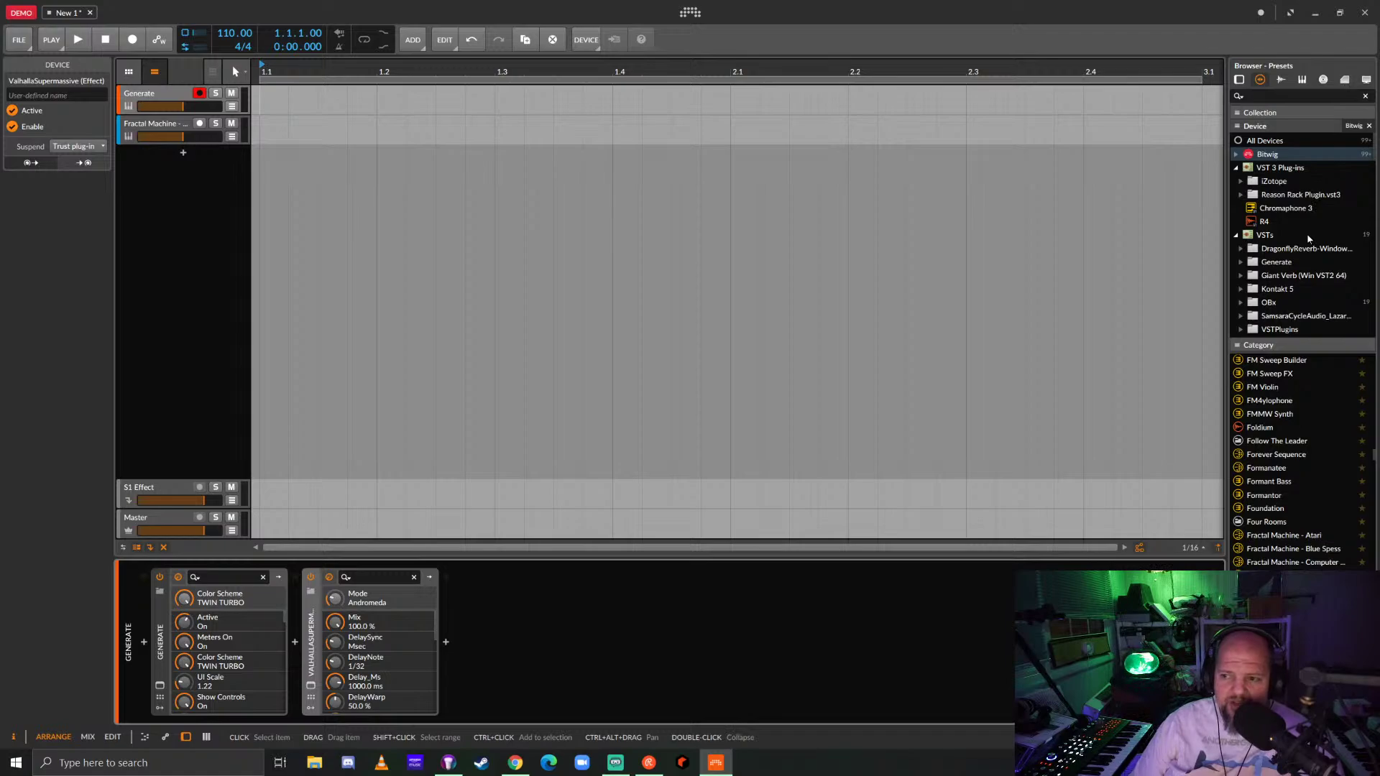
left_click(1283, 196)
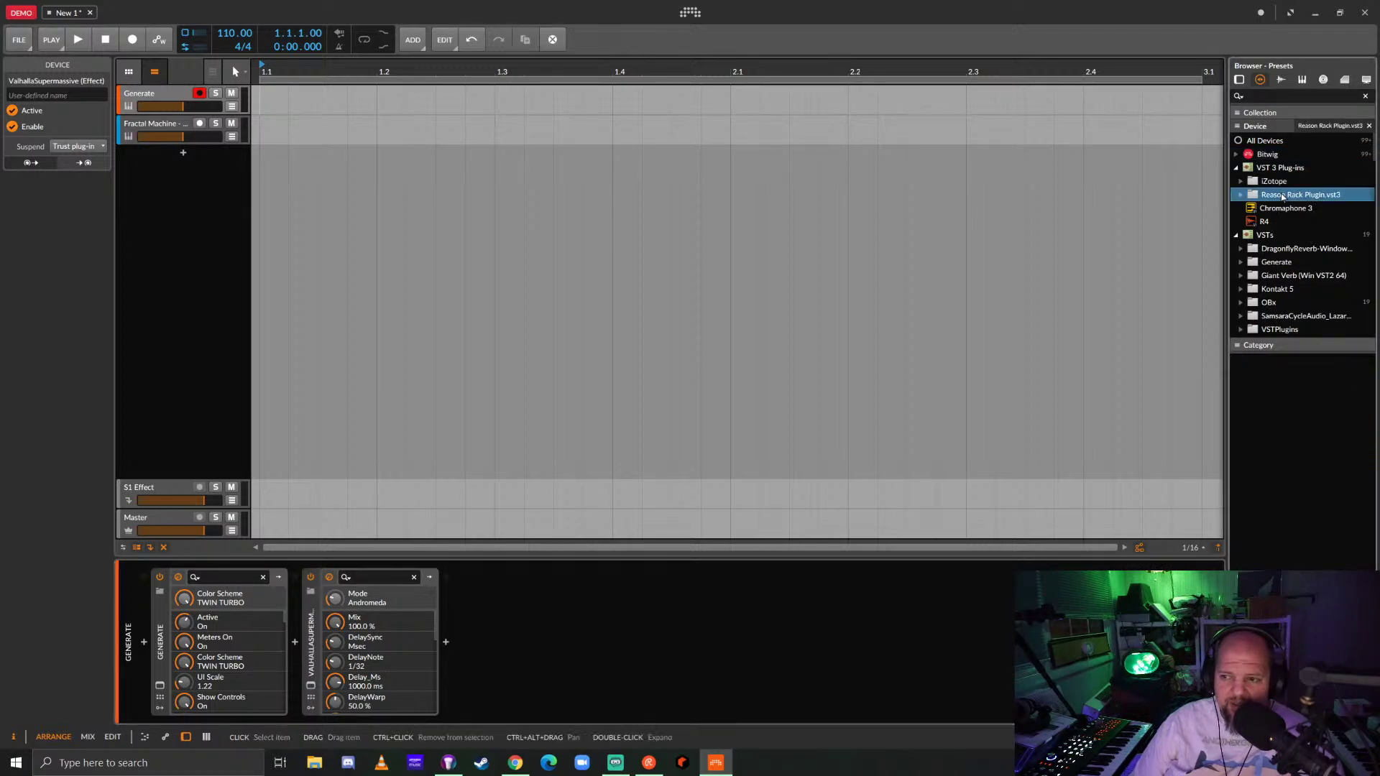
left_click(1247, 197)
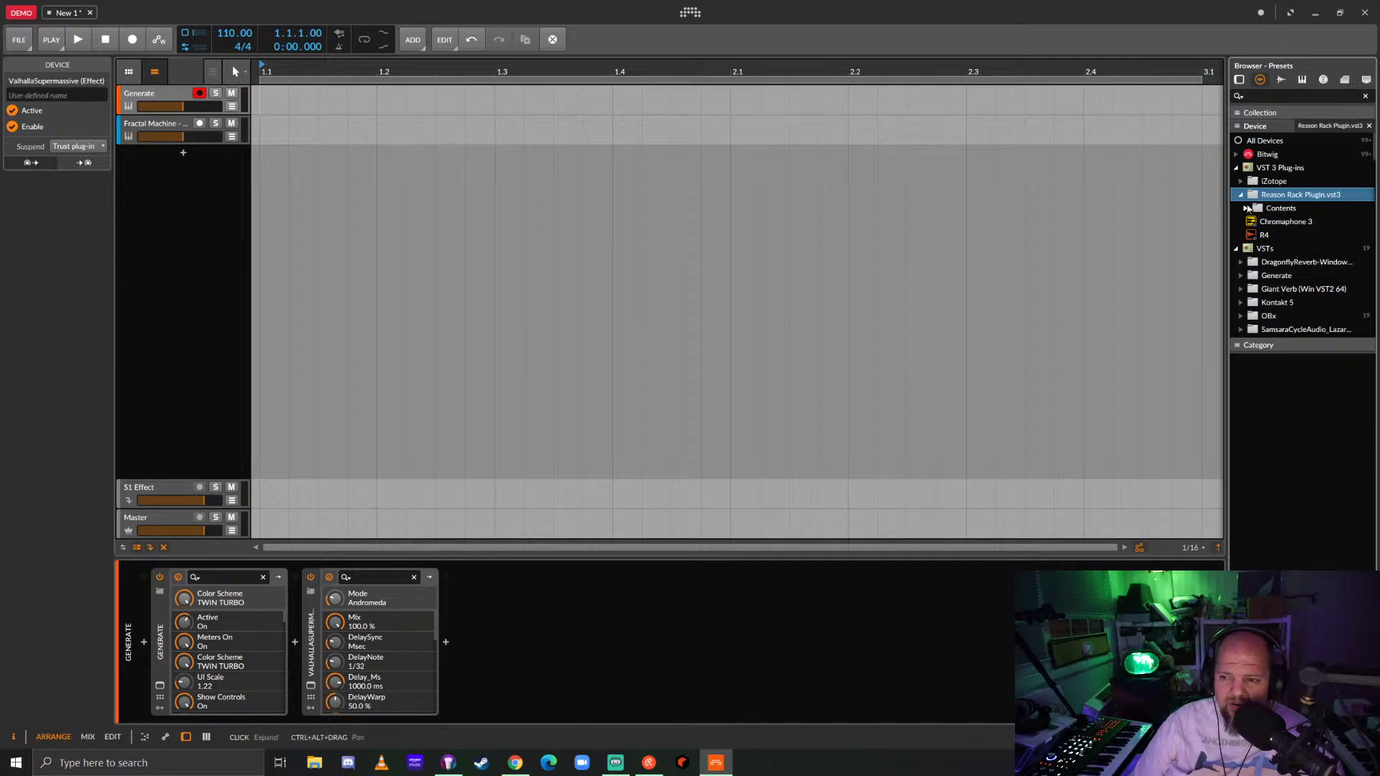
left_click(1281, 209)
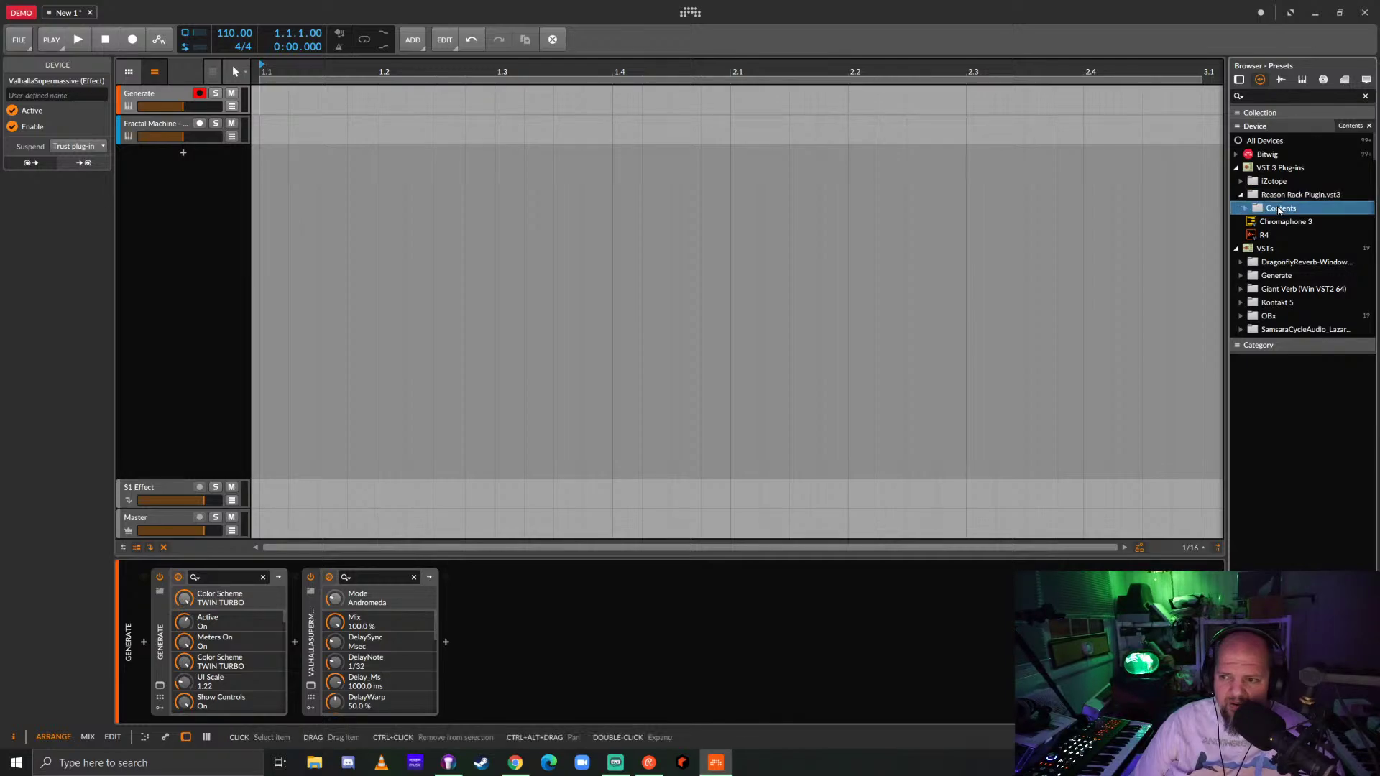
left_click(1261, 210)
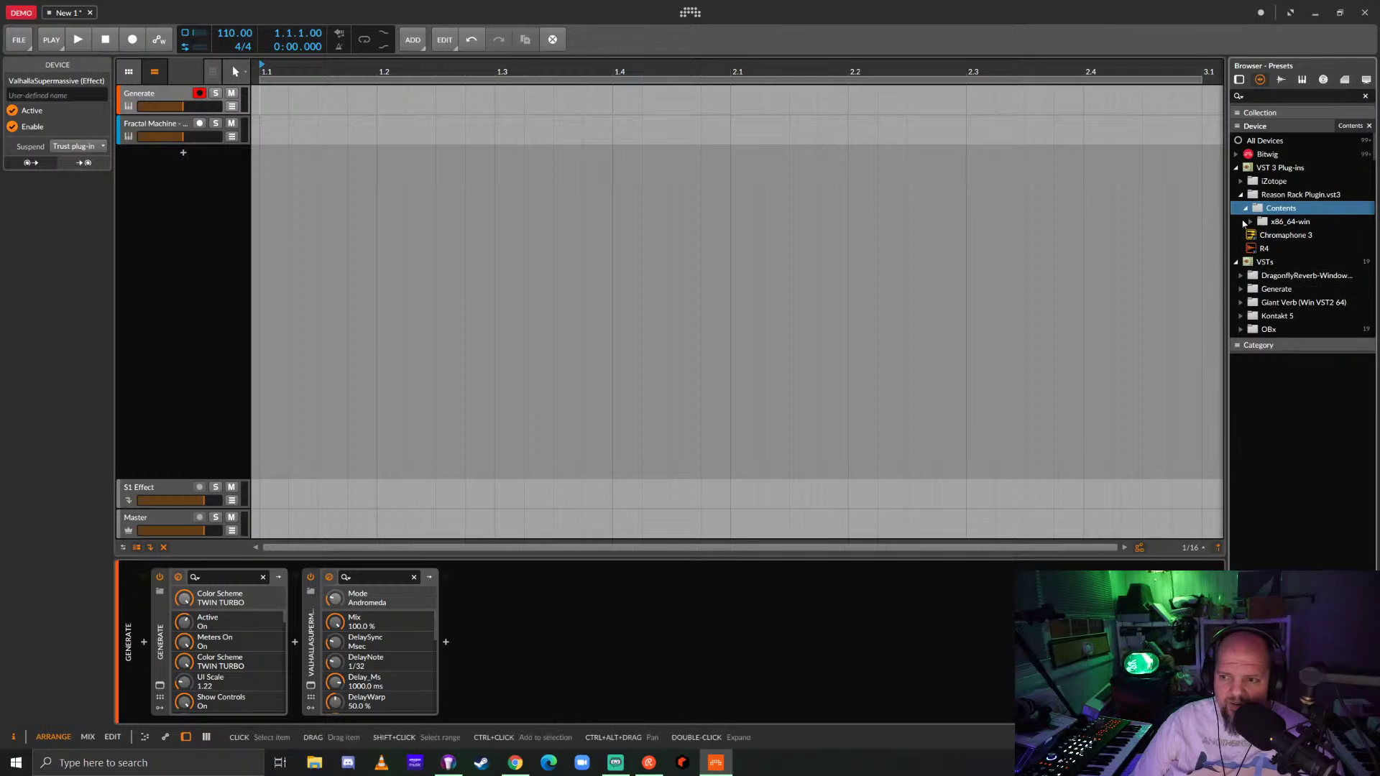
left_click(1251, 221)
left_click(1309, 237)
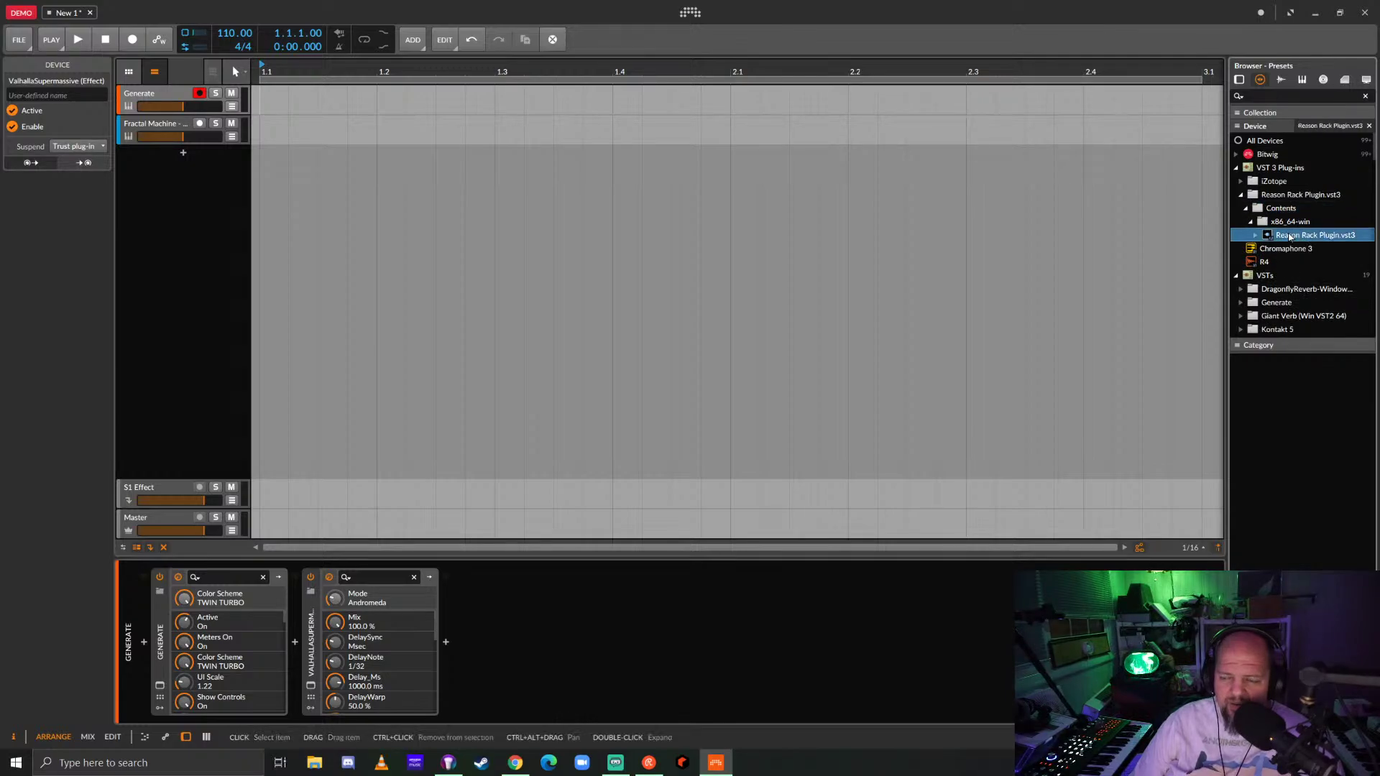
double_click(1291, 237)
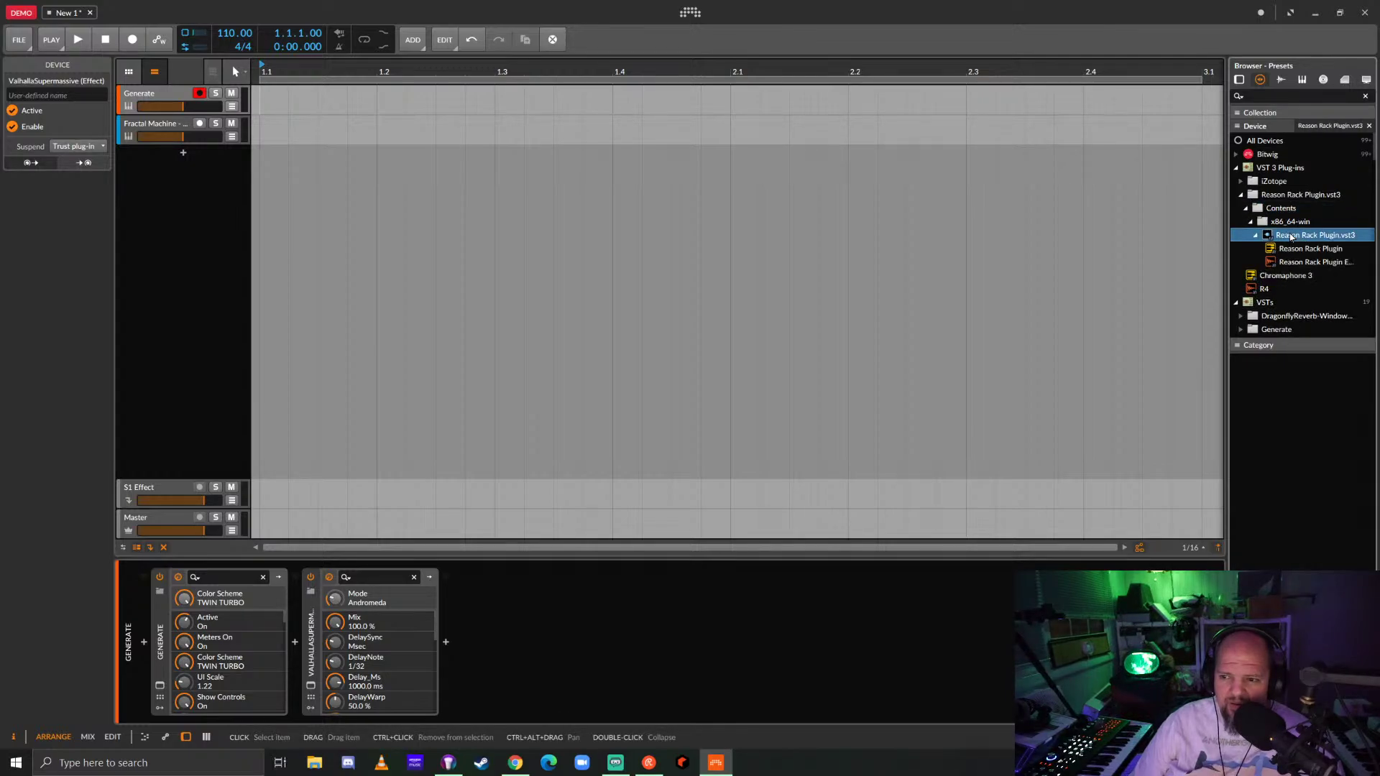
Insert the Reason Rack Plugin instrument ahead of Generate in the Generate track's device chain.
left_click(1318, 263)
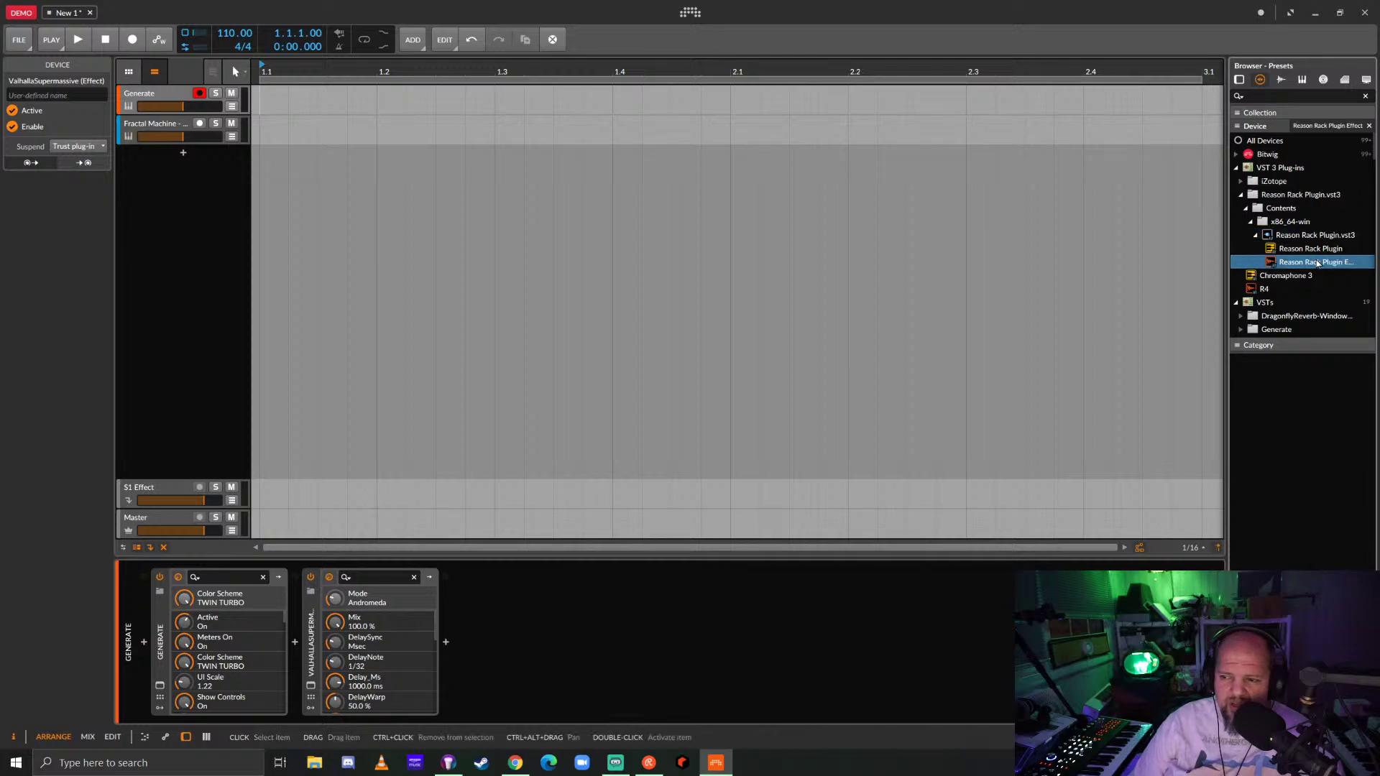
left_click(1312, 250)
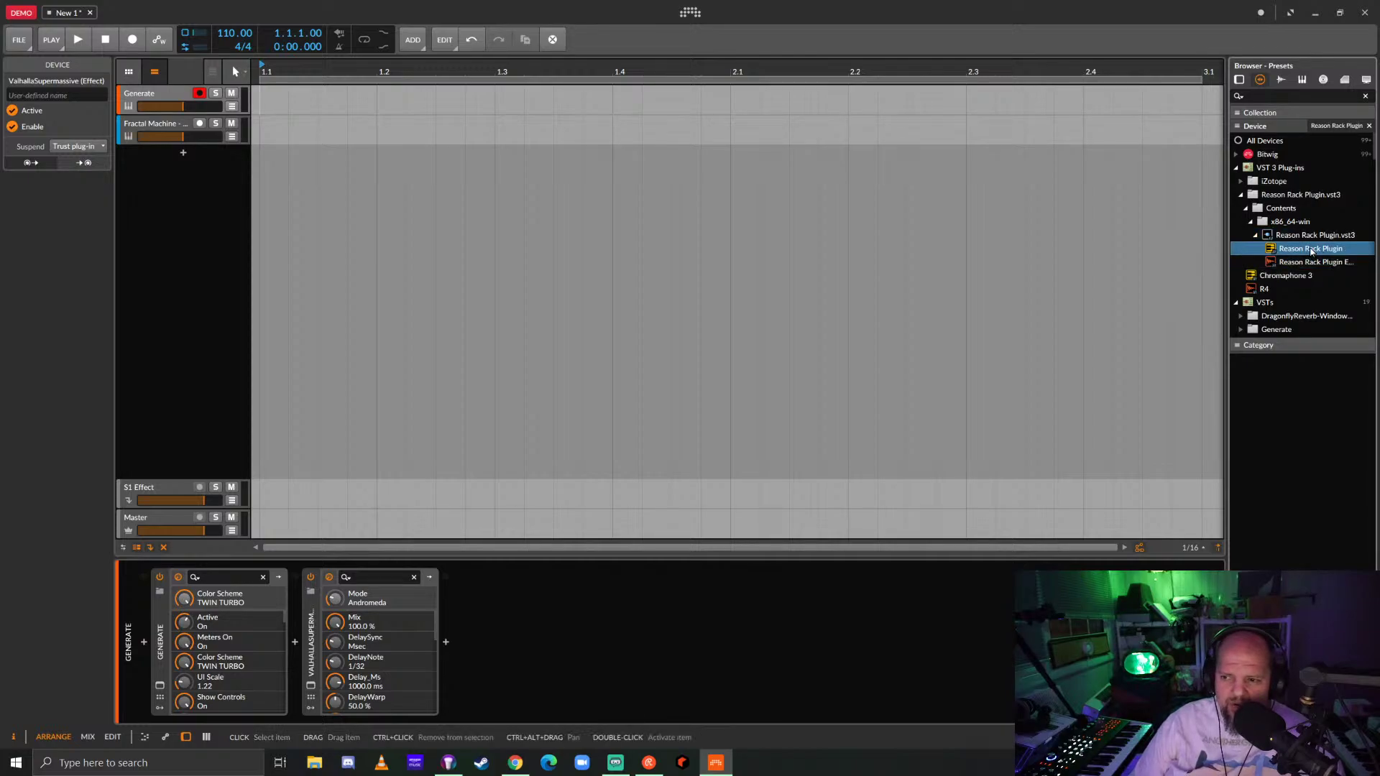
left_click_drag(1312, 250, 251, 656)
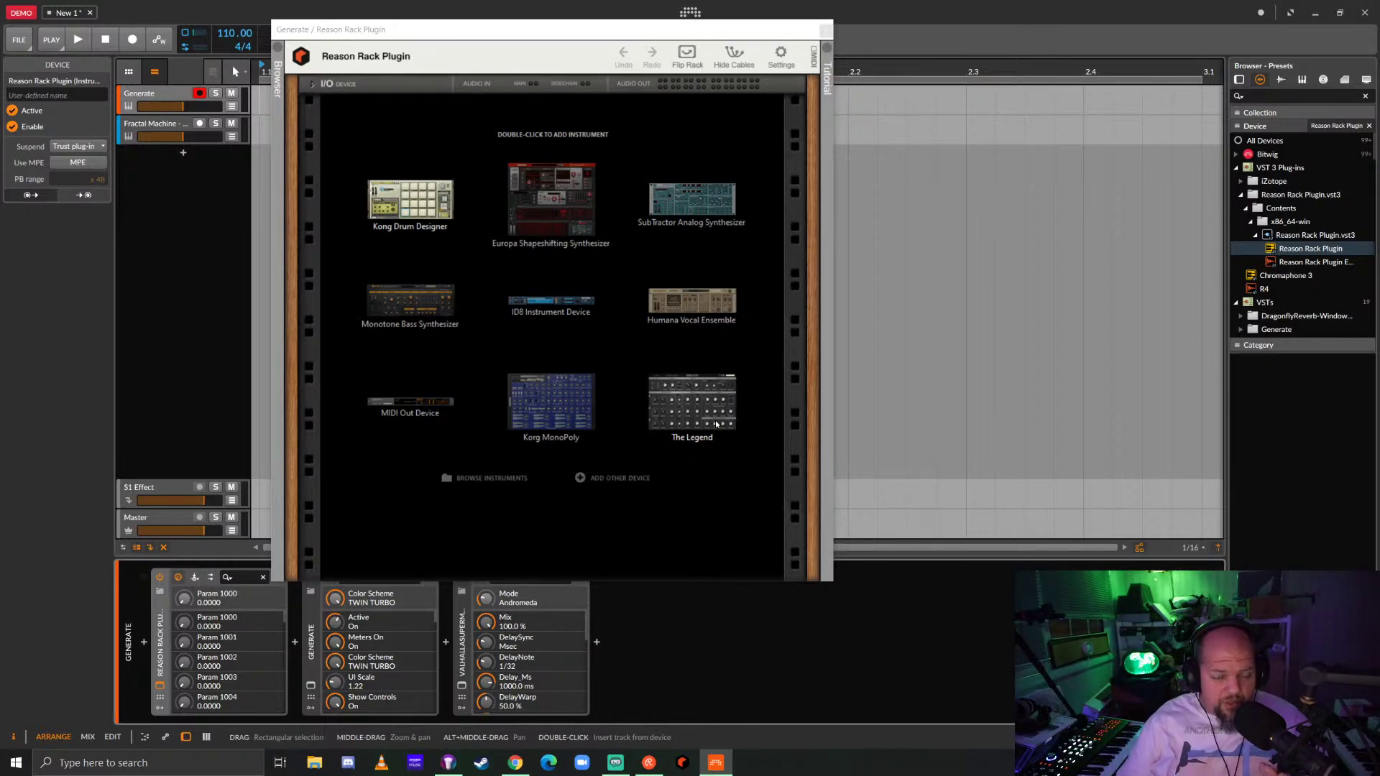
Add the Evolution player from Lectric Panda LLC to the Reason rack.
left_click(621, 479)
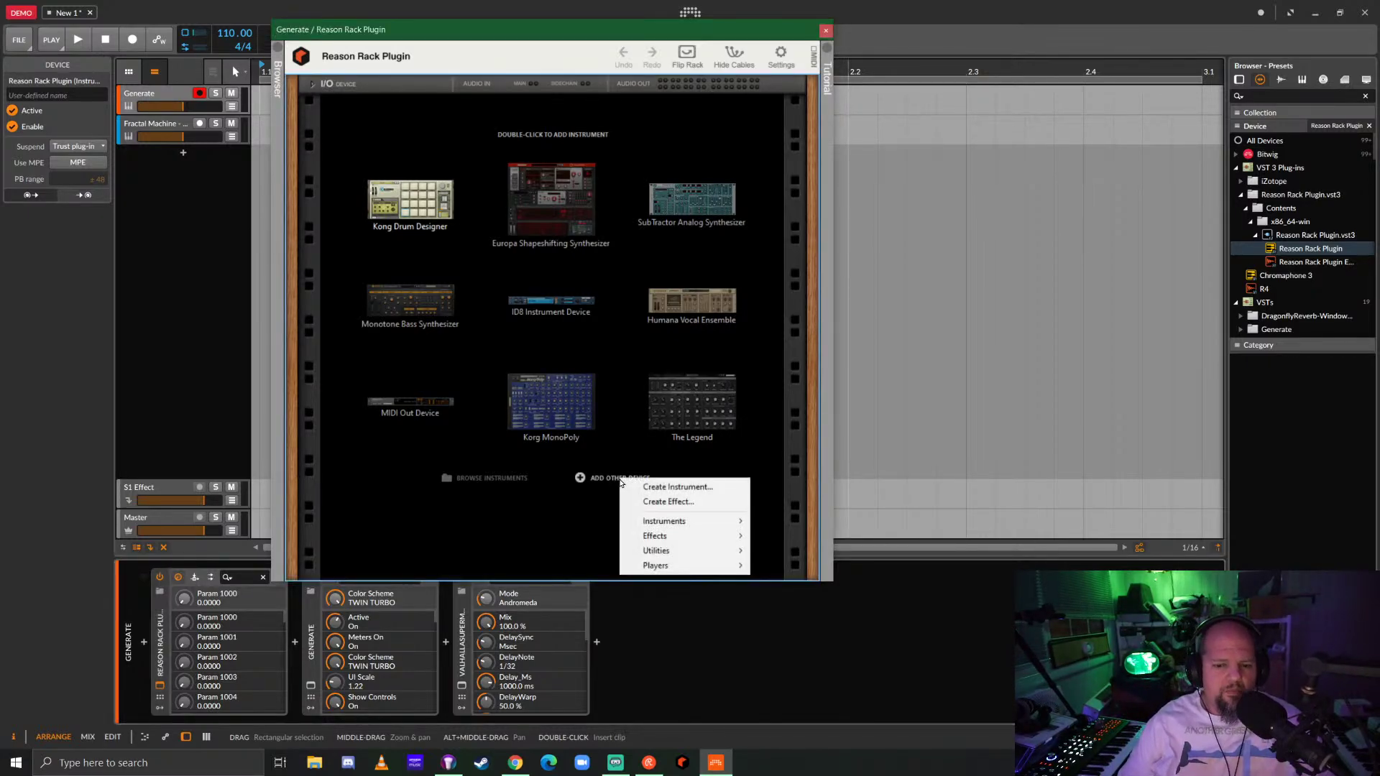
mouse_move(690, 566)
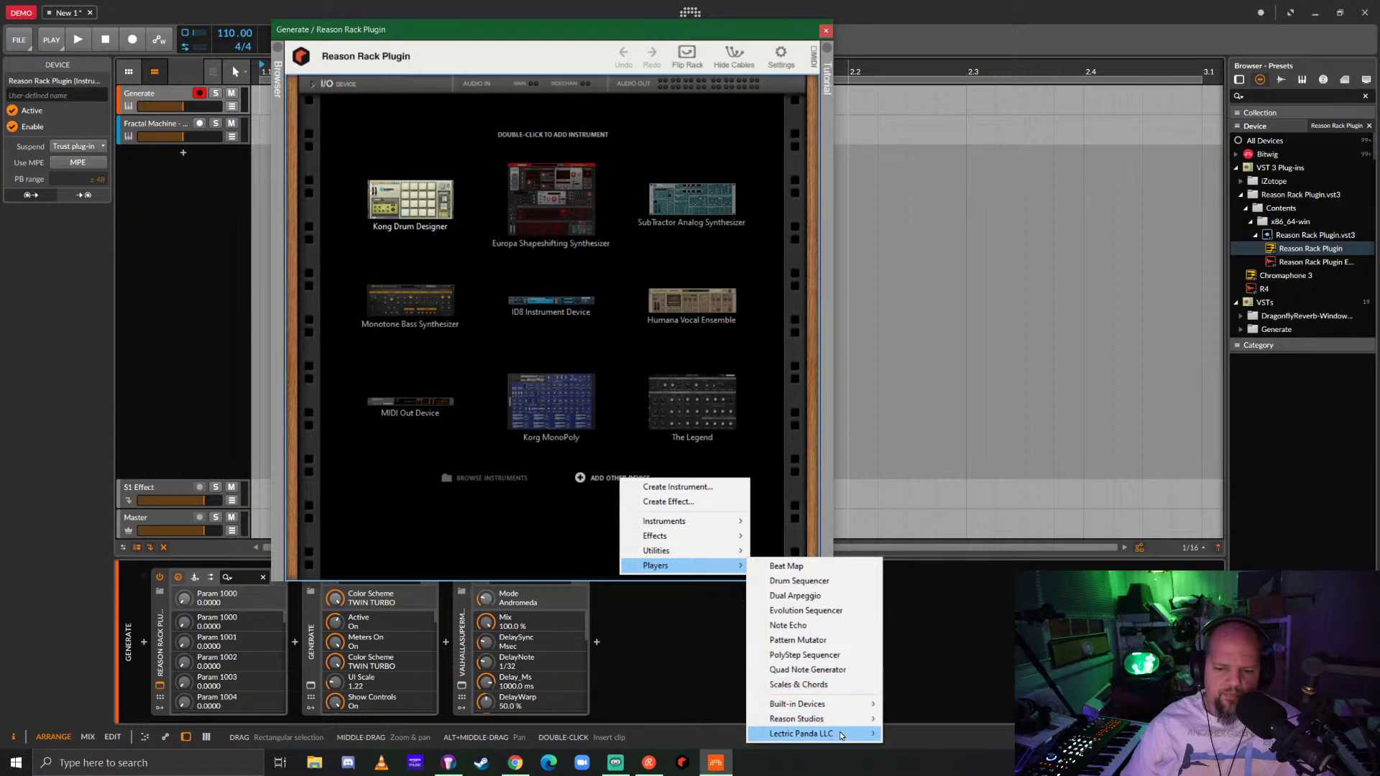
mouse_move(840, 734)
left_click(942, 734)
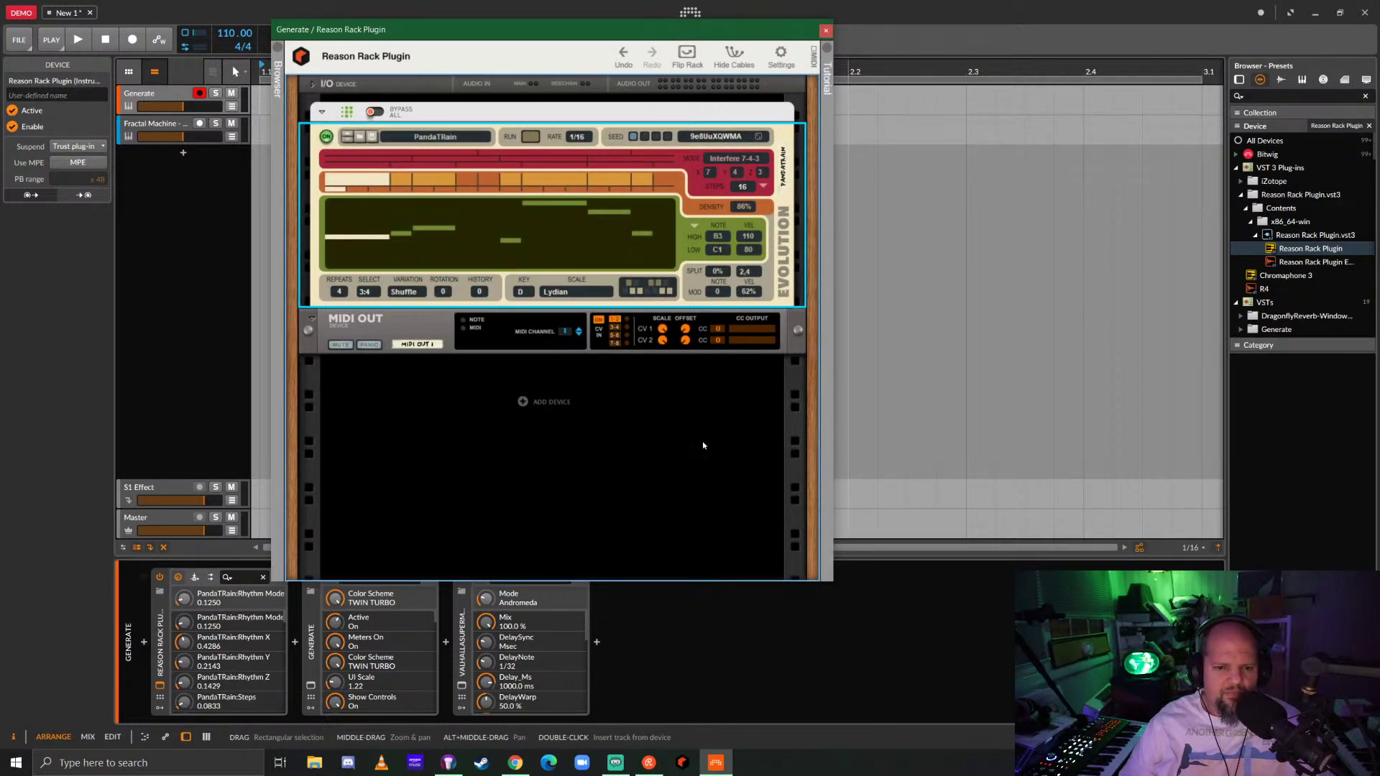
Run the Evolution sequencer with a rate of 4/4 and 64 steps, and close the Reason Rack window.
left_click(531, 136)
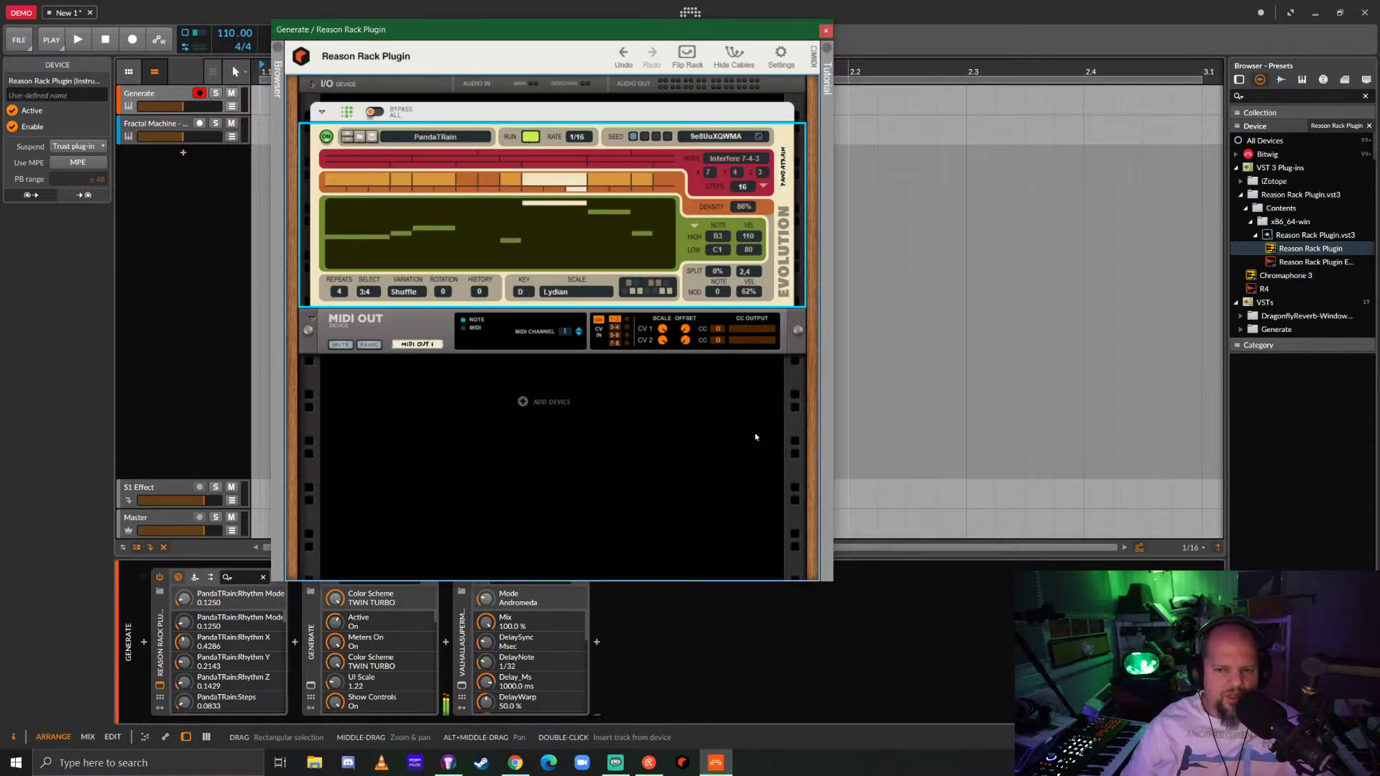
left_click(577, 138)
left_click(622, 295)
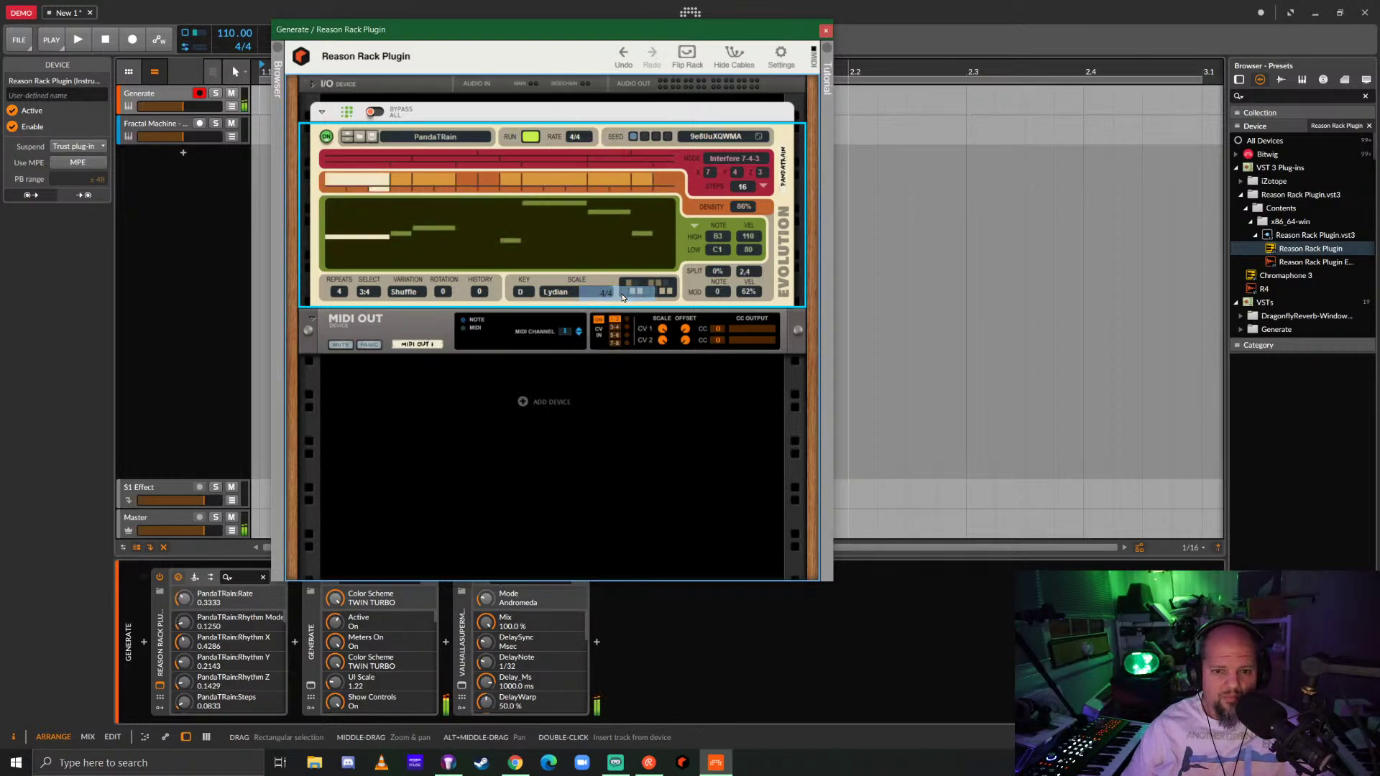
left_click(764, 184)
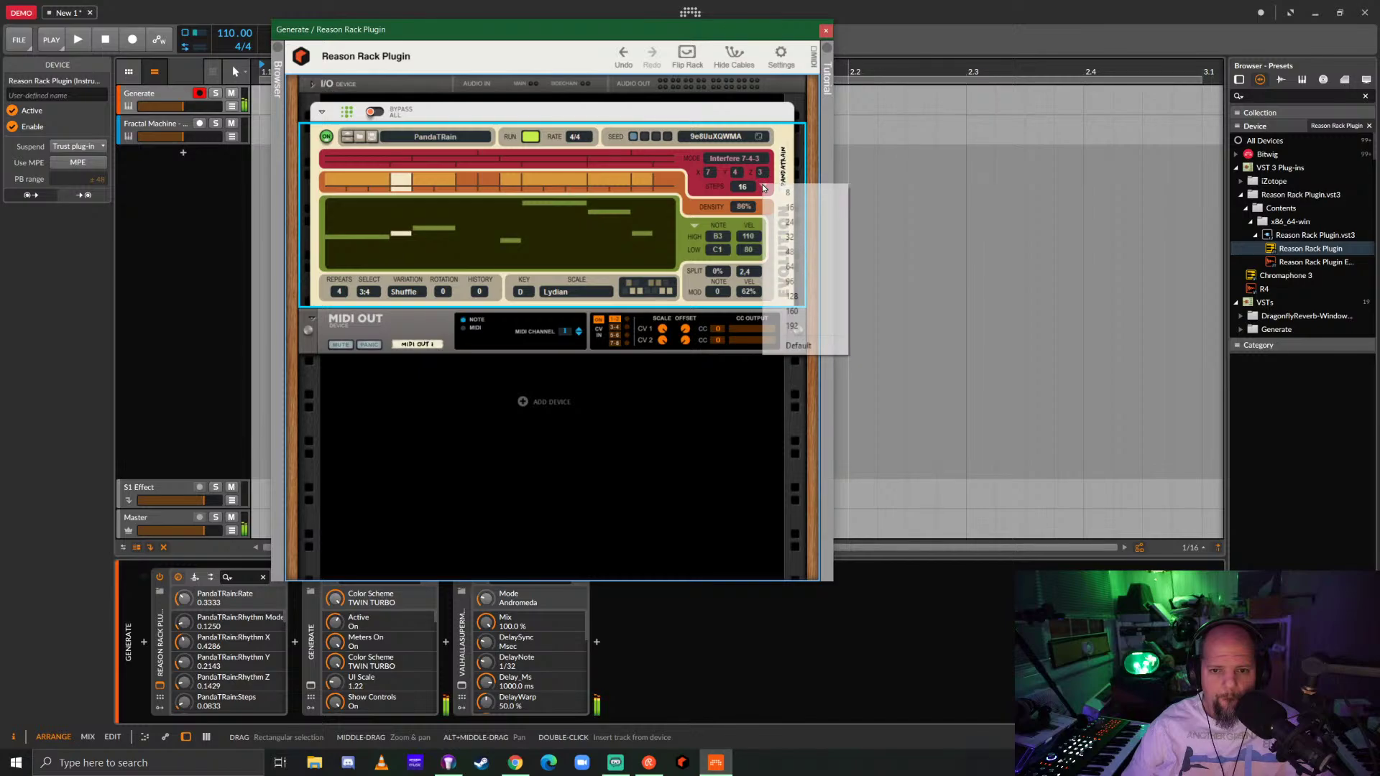
left_click(799, 269)
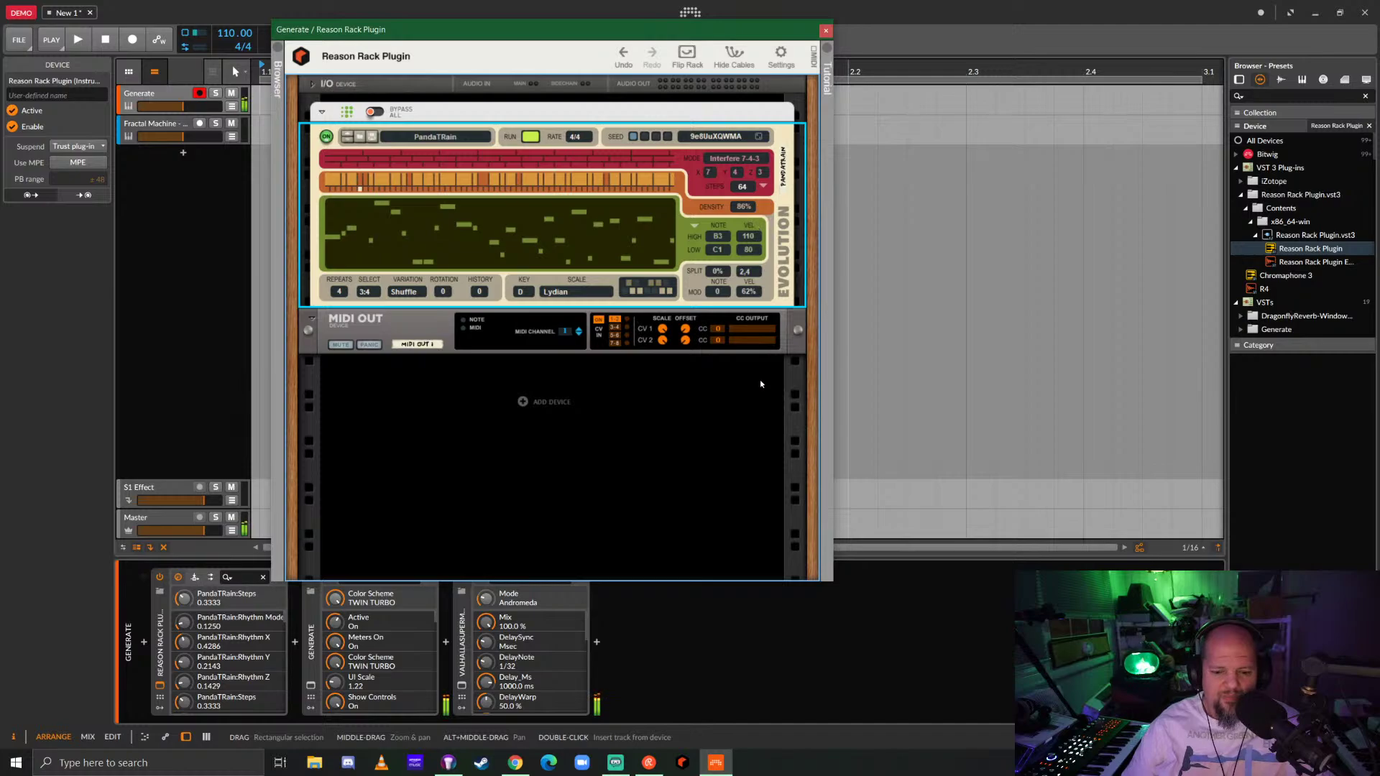
left_click(825, 33)
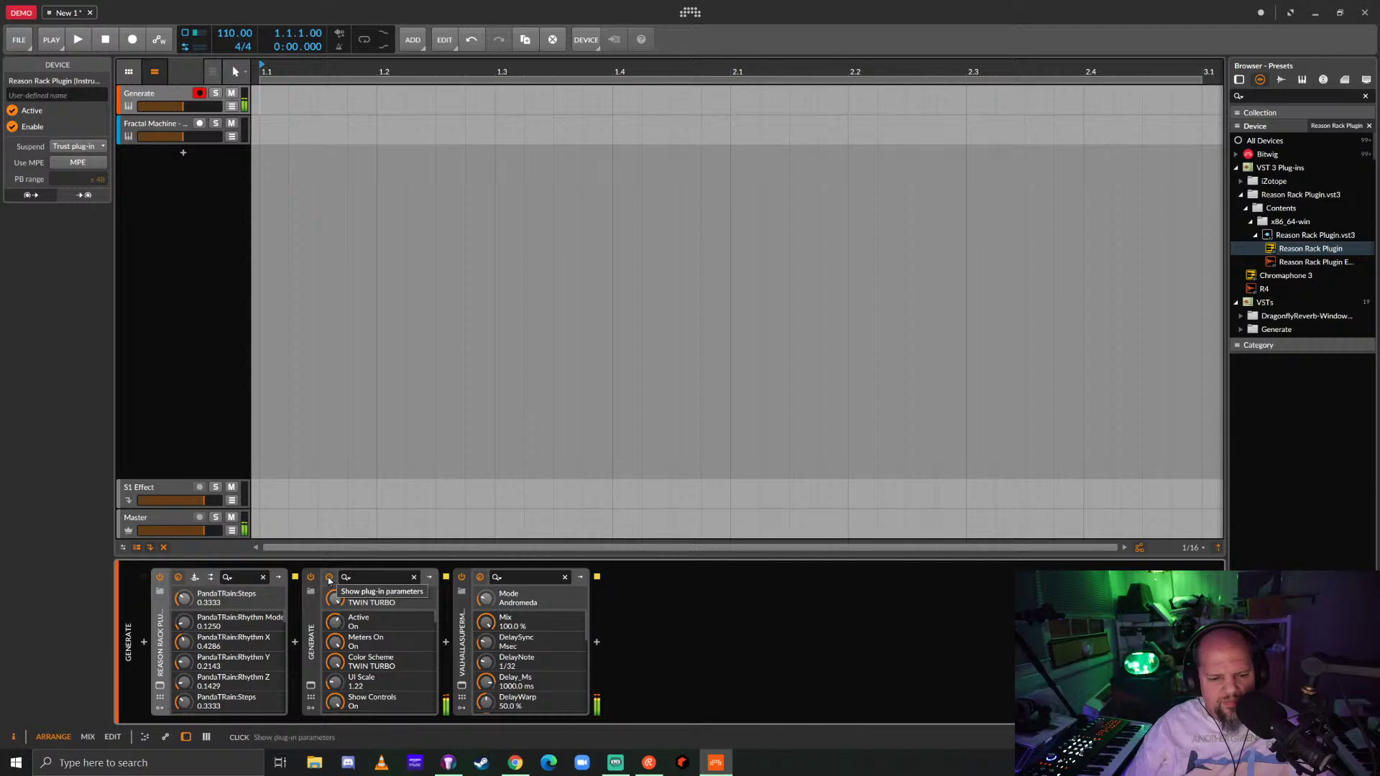
Bring up the Generate synth's plug-in window and set its chaotic generator to Double Pendulum.
left_click(312, 685)
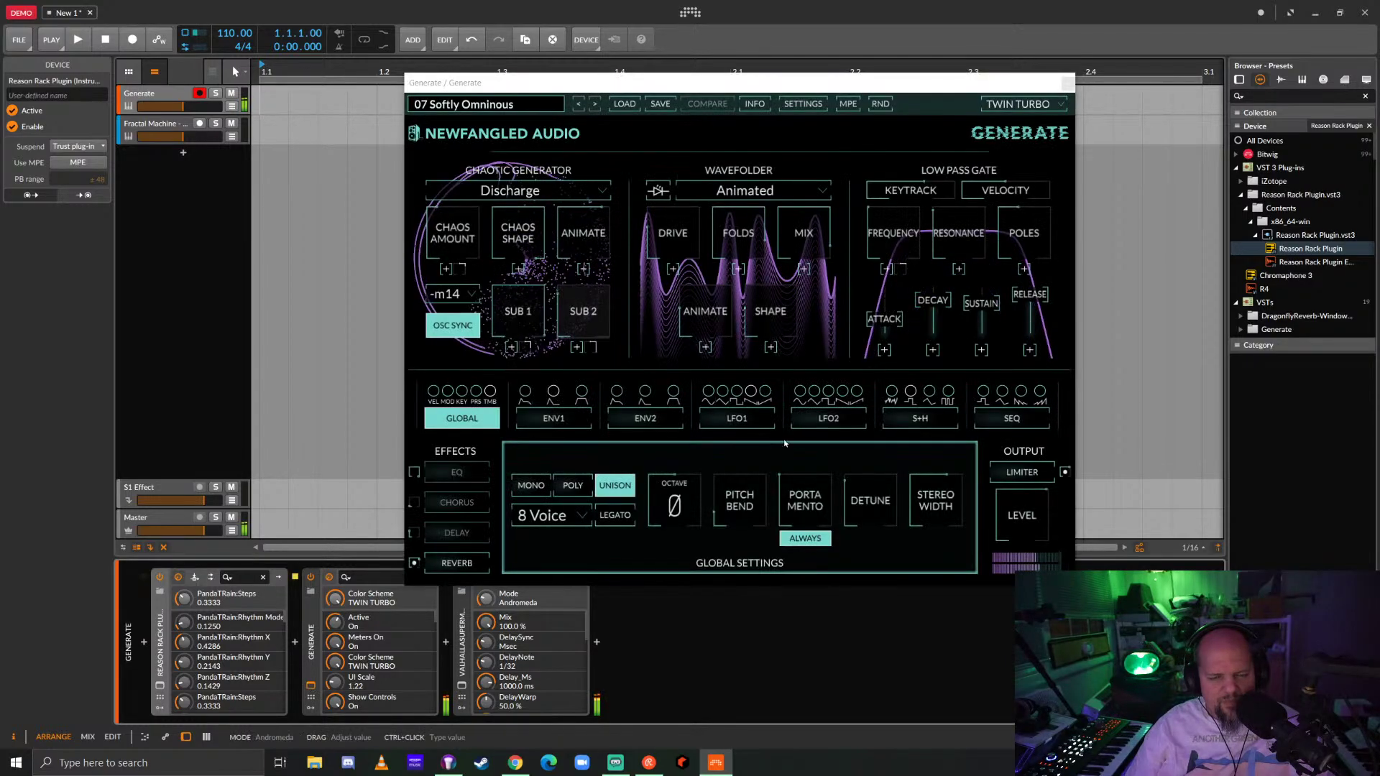
left_click_drag(767, 82, 864, 126)
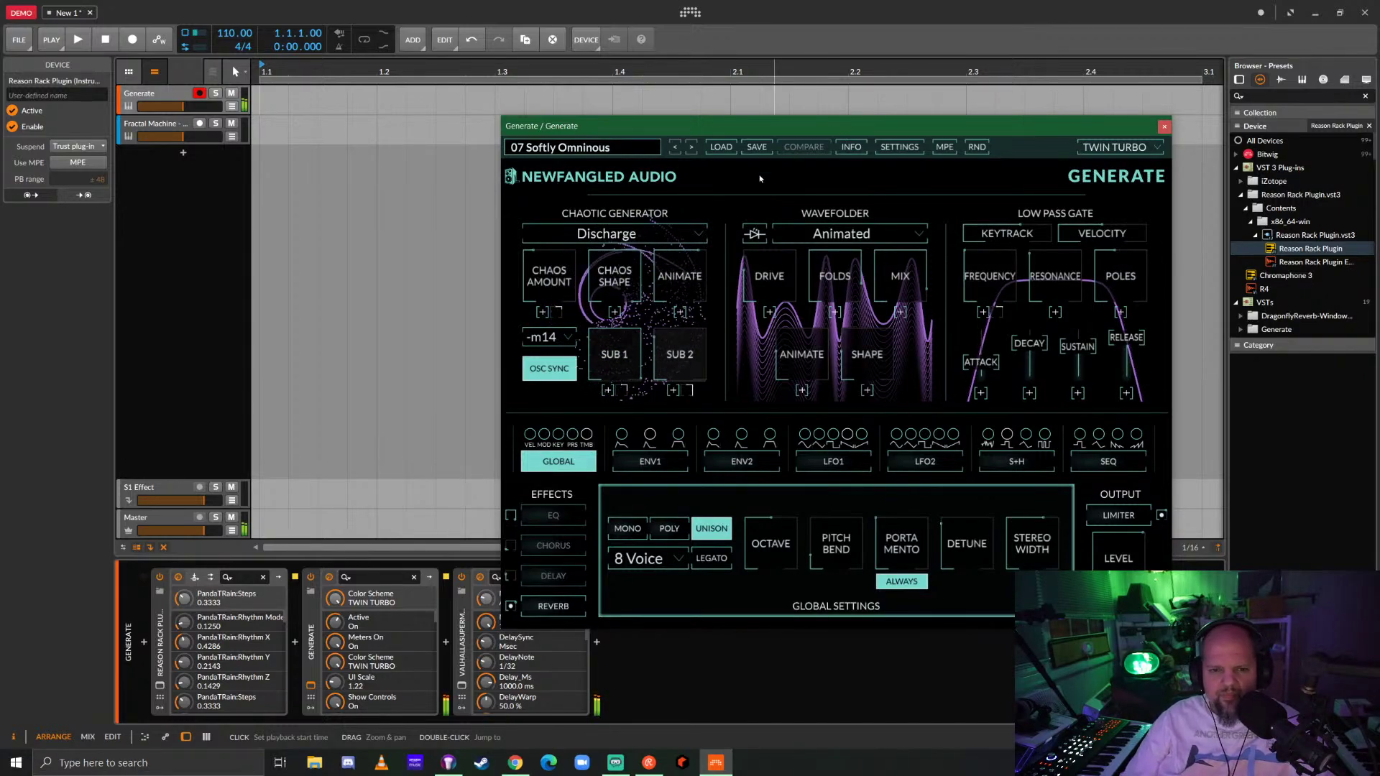
left_click(696, 235)
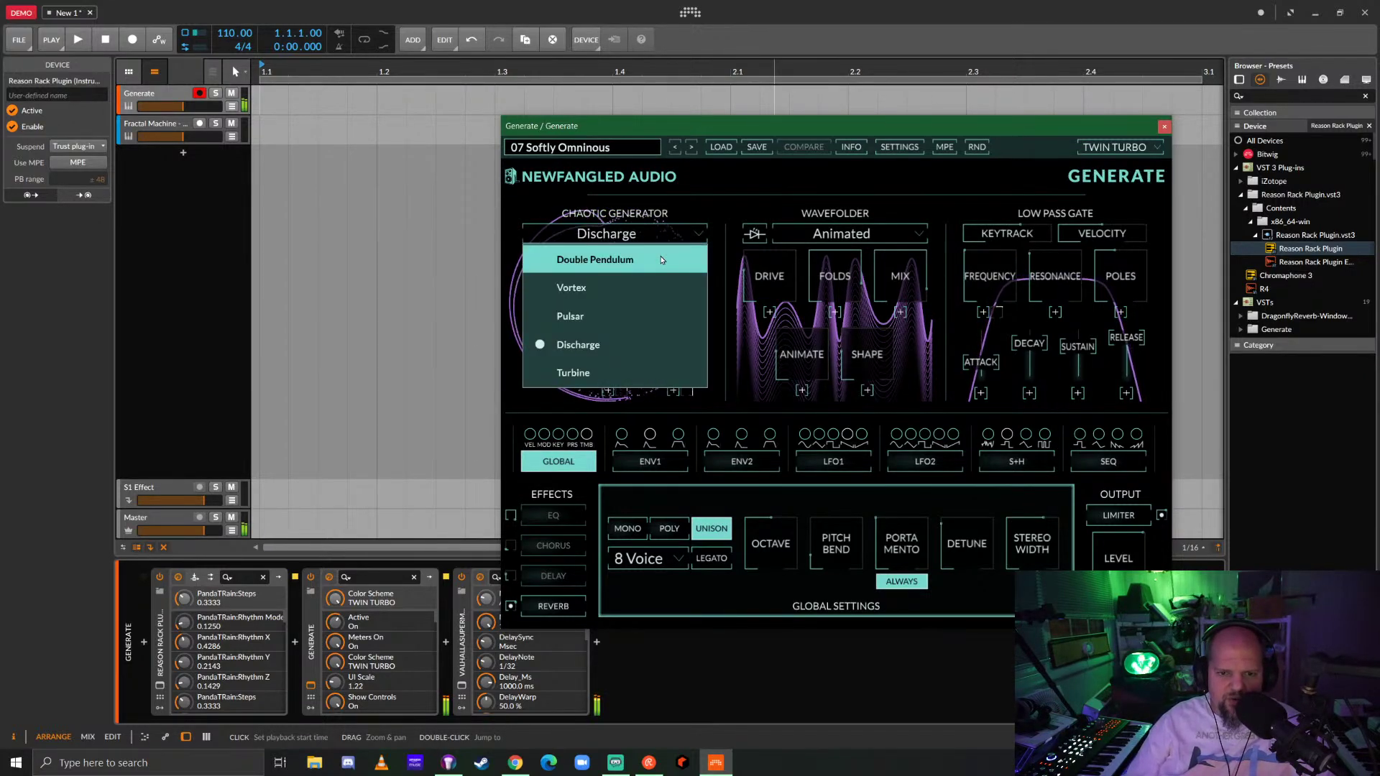
left_click(633, 260)
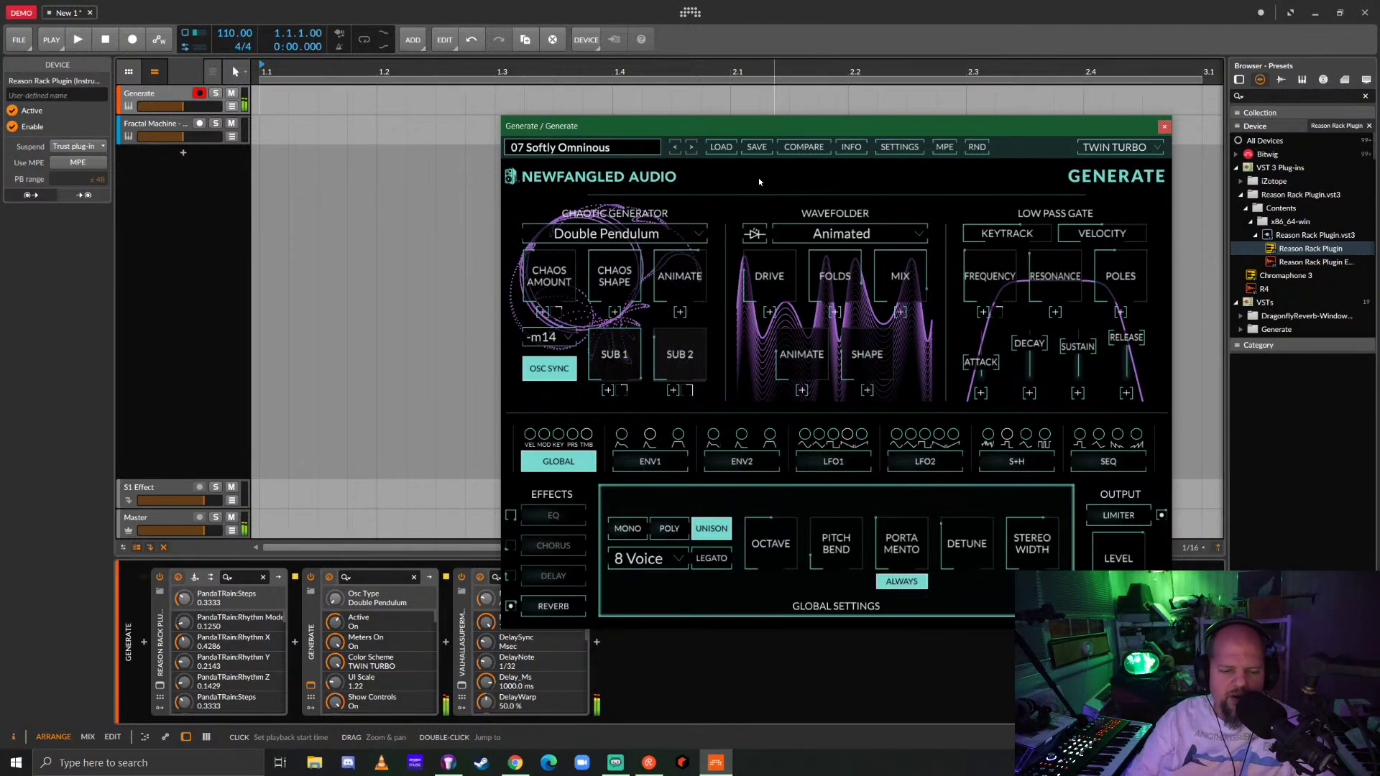
Customise the Evolution player's scale by toggling individual notes, and set its note range to C2 through C#5.
left_click(179, 577)
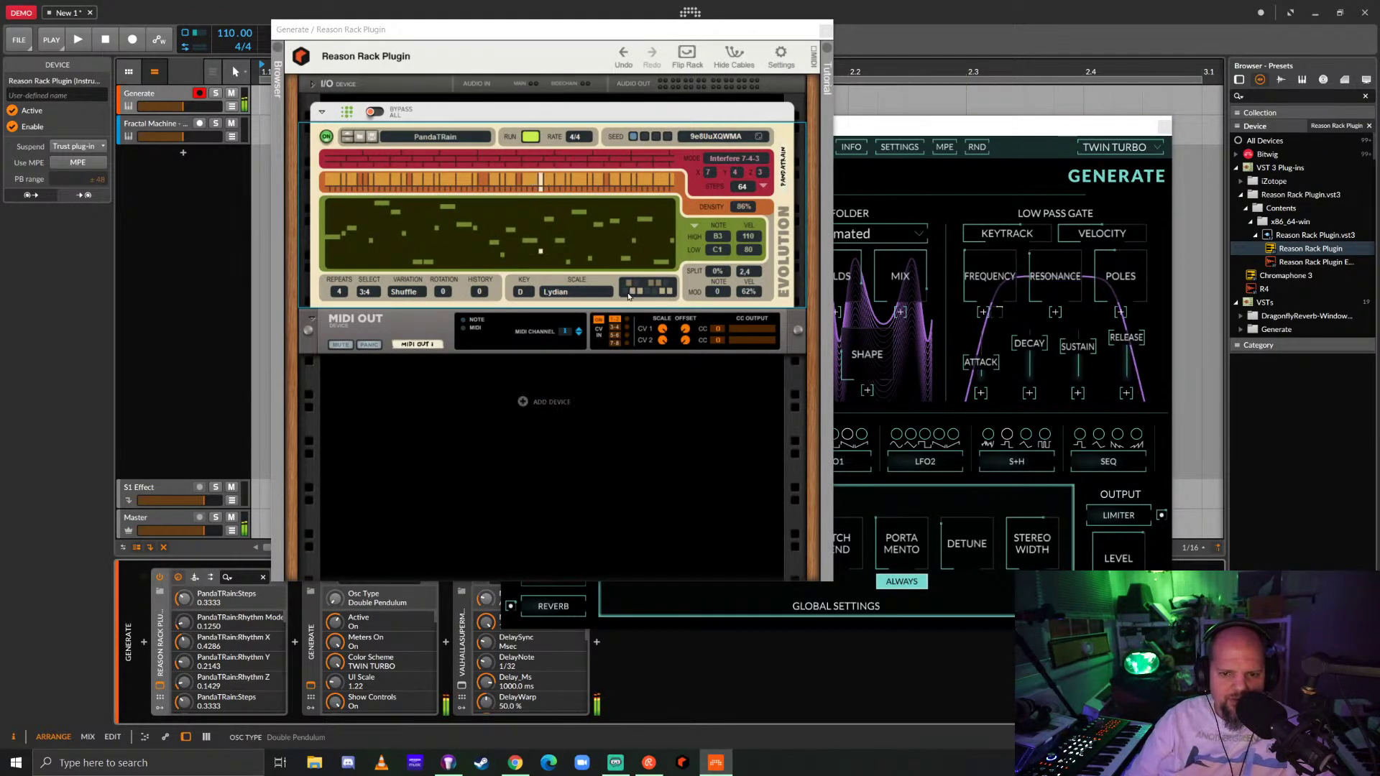
left_click(627, 284)
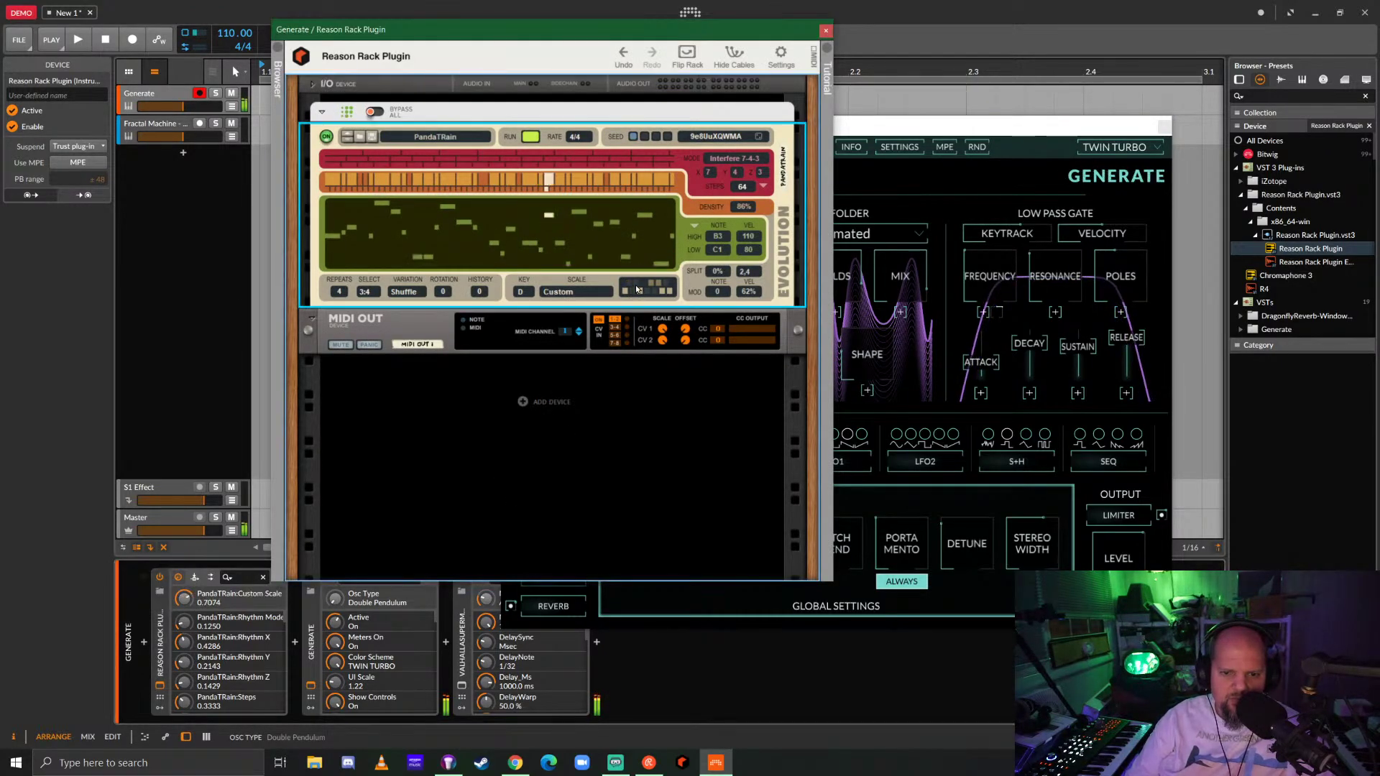
left_click(642, 292)
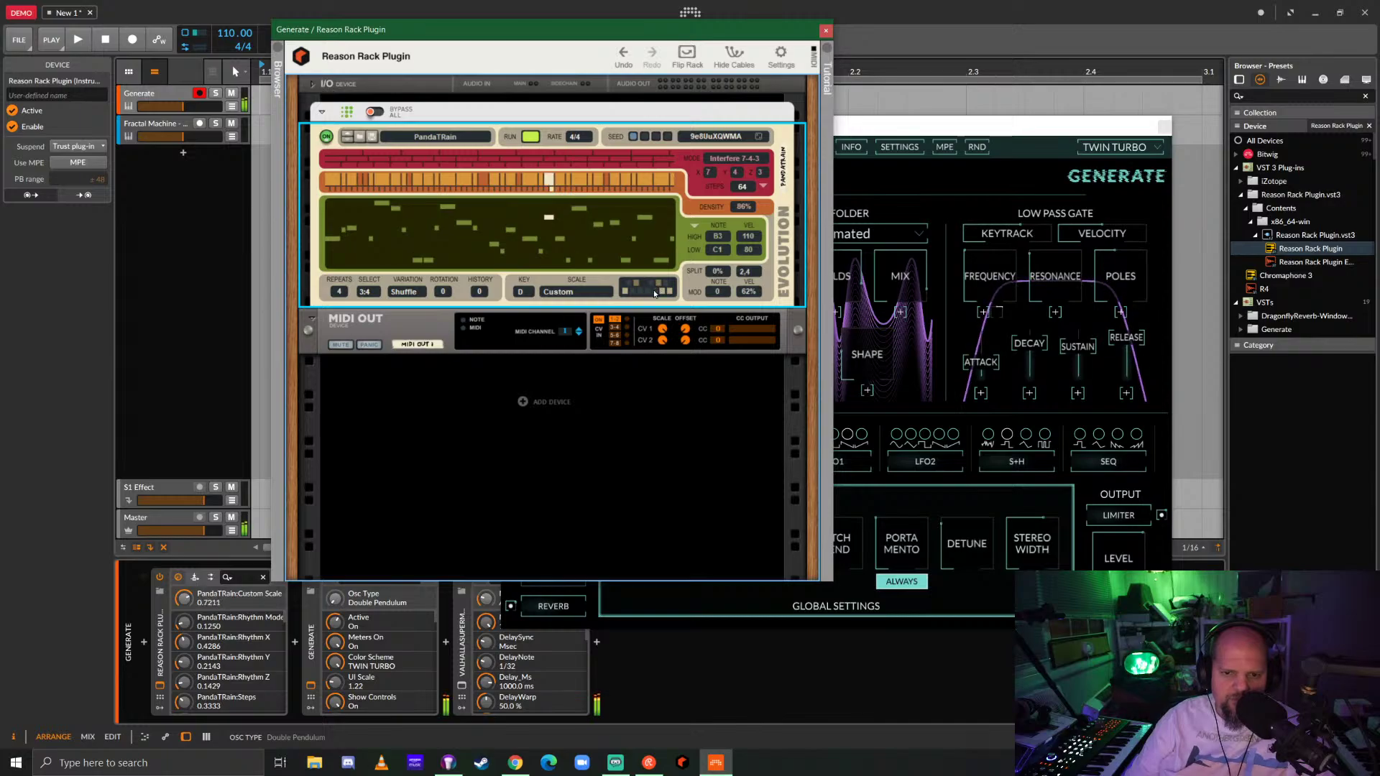
left_click(661, 291)
left_click(648, 282)
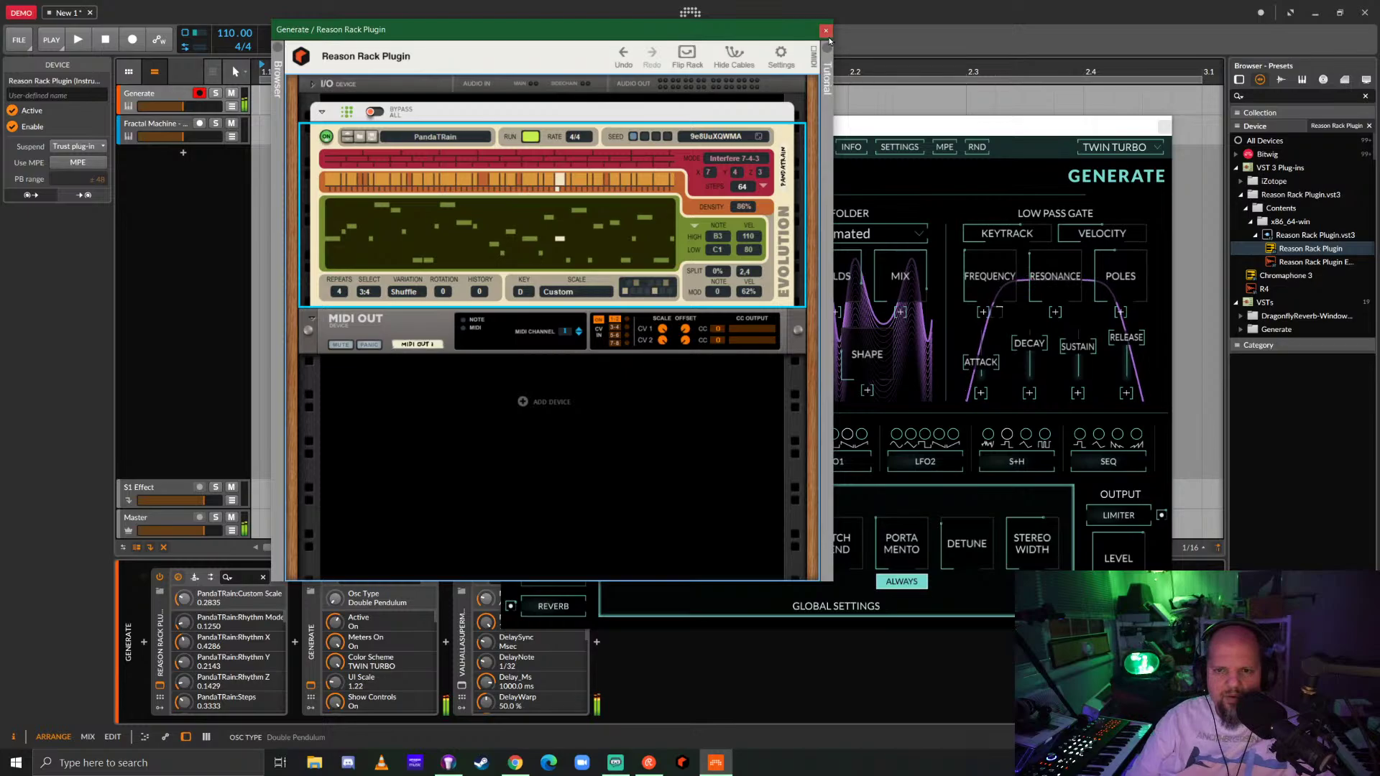
left_click_drag(717, 237, 730, 230)
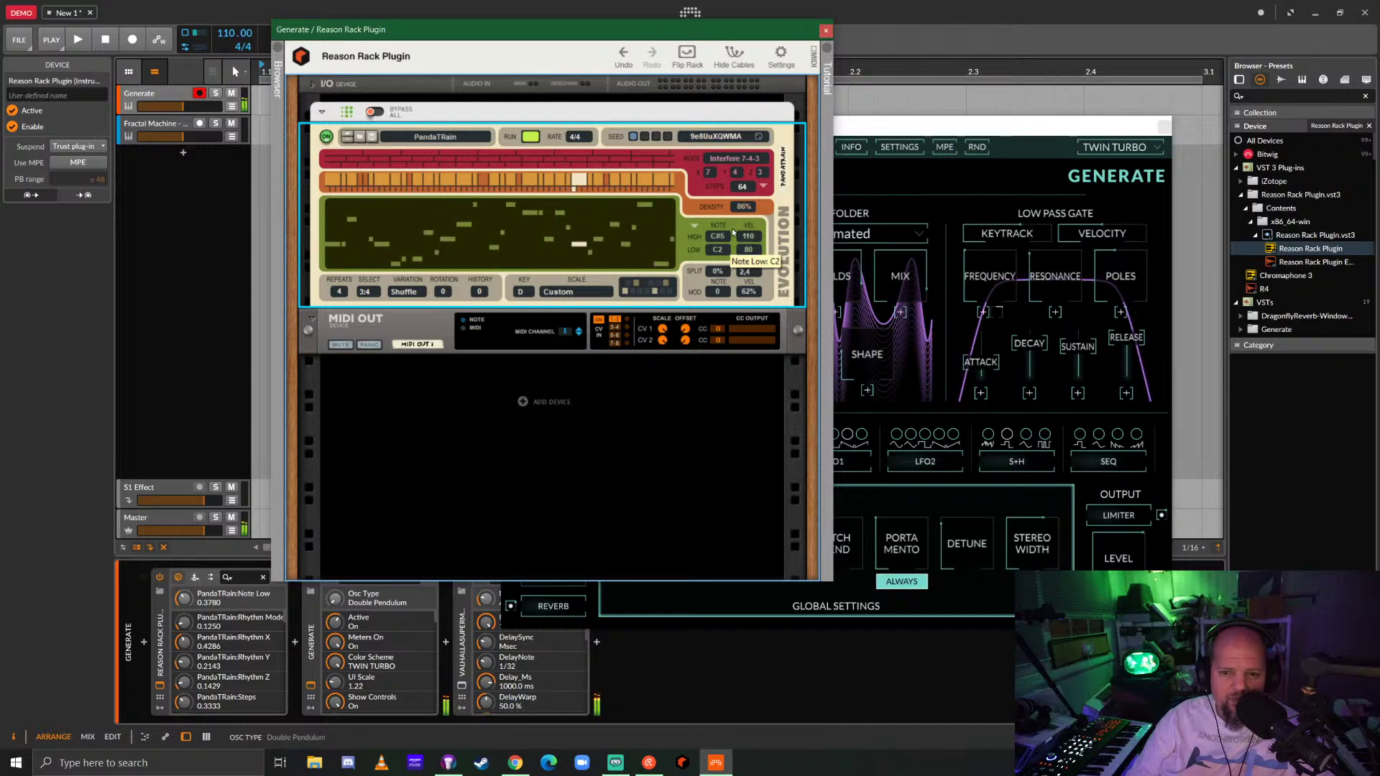
left_click(825, 33)
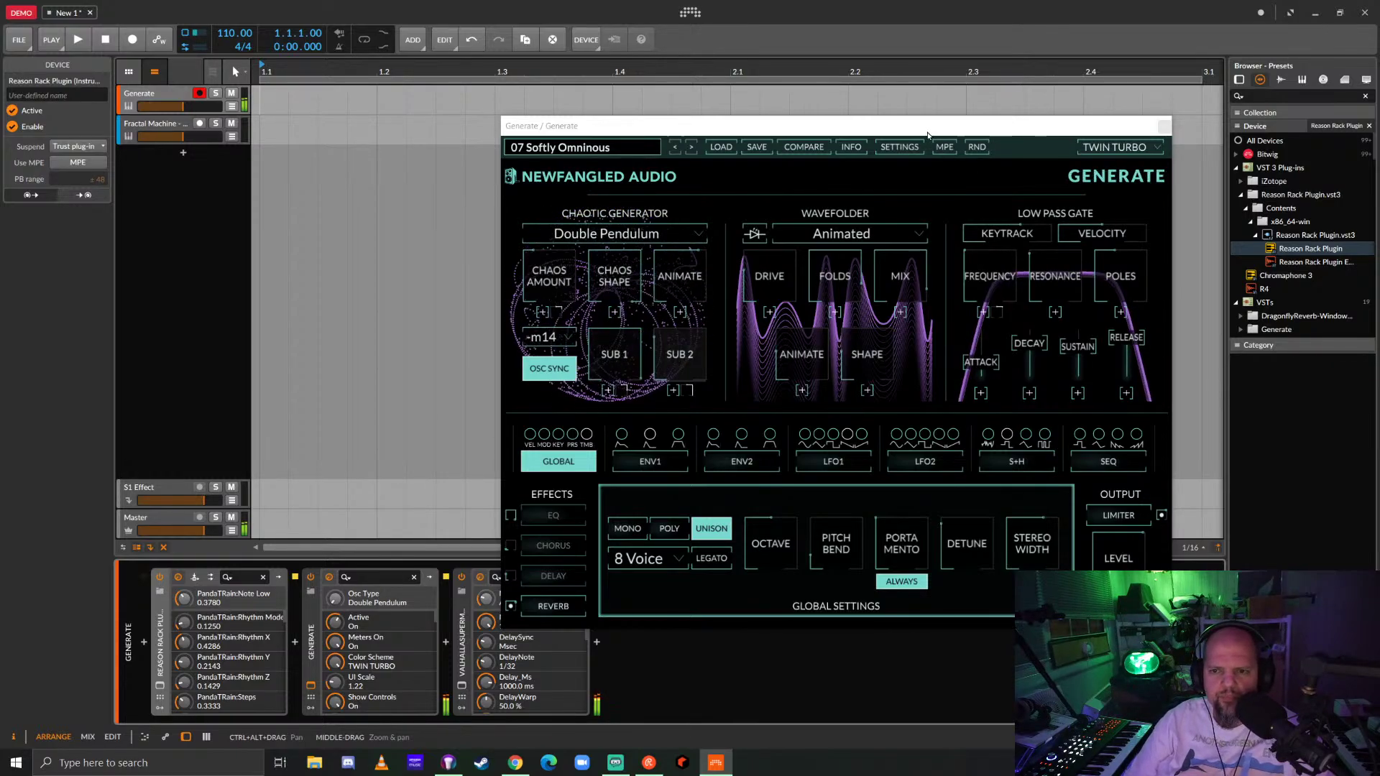
Set Generate's low pass gate frequency to about 367 Hz and close its plug-in window.
left_click(925, 130)
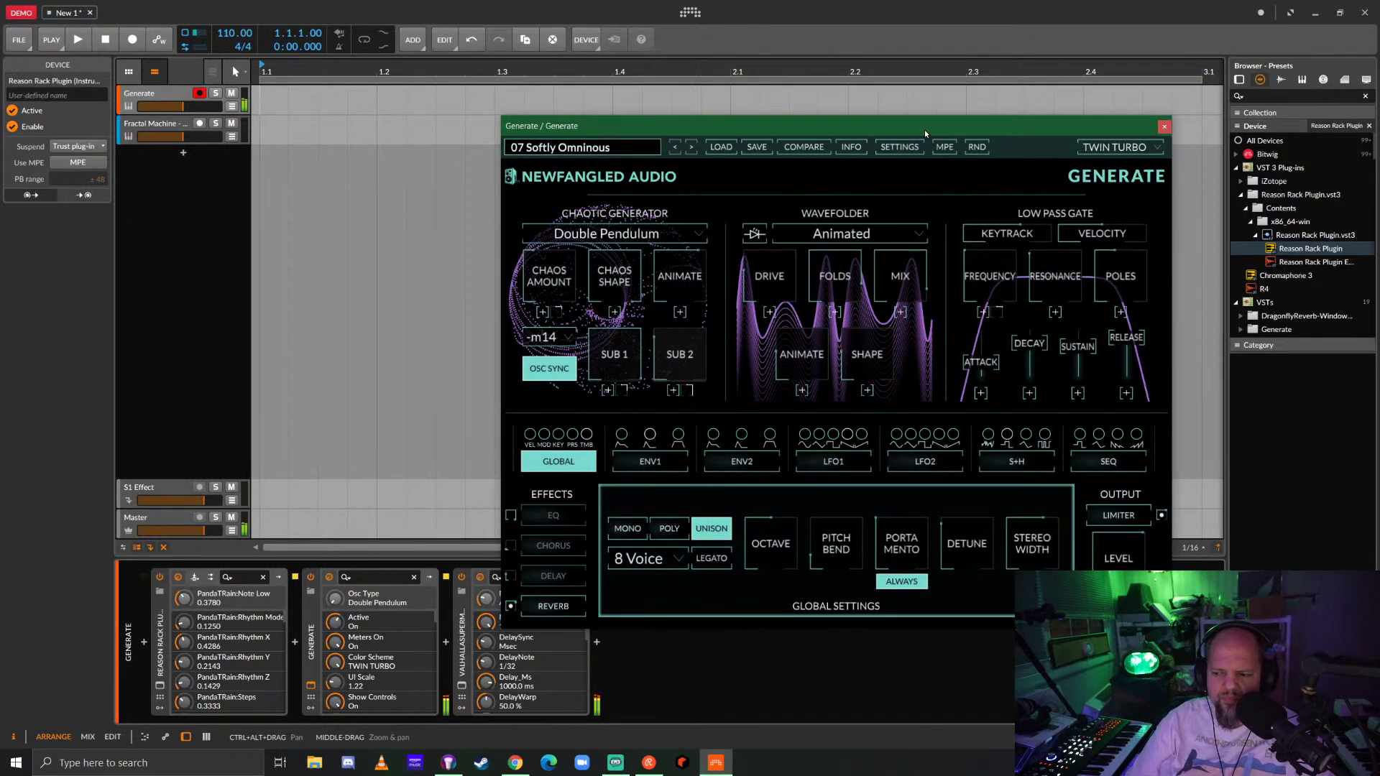
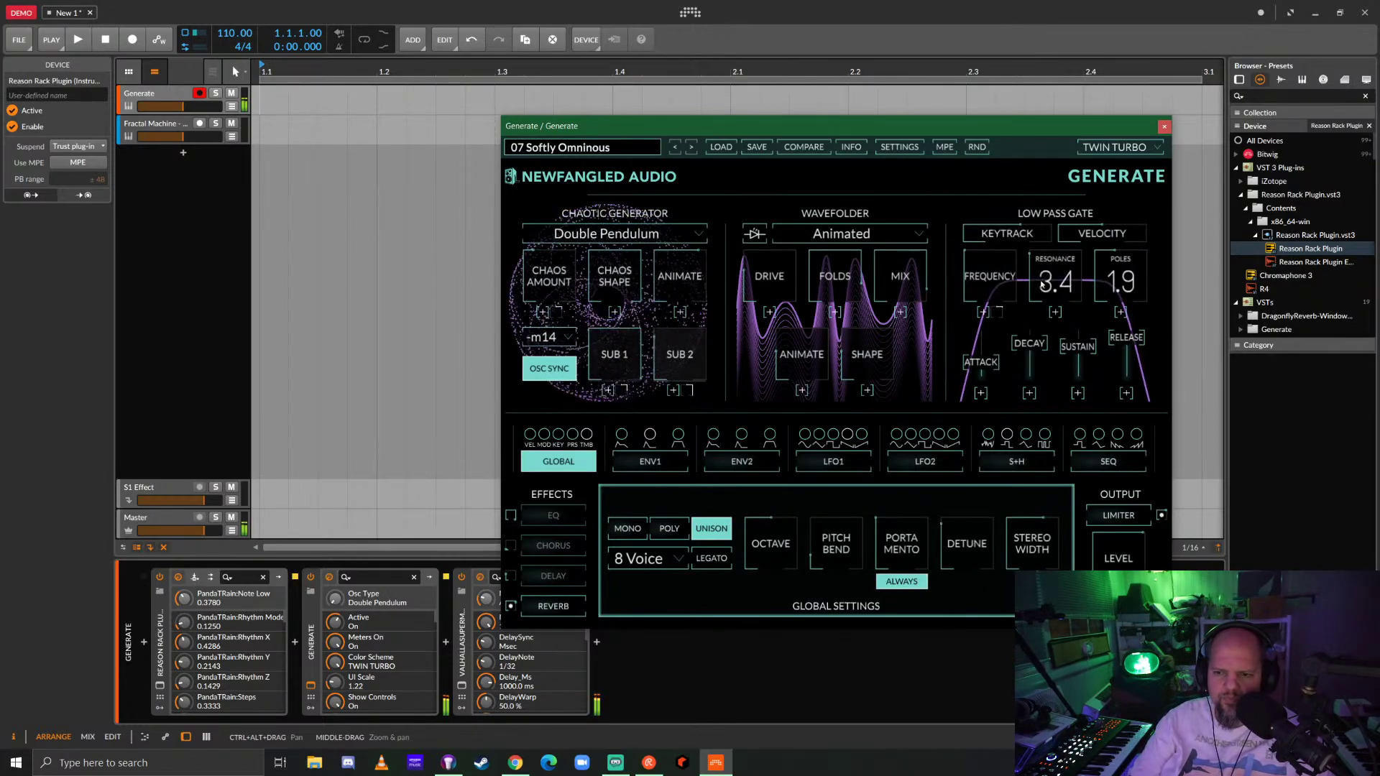
mouse_move(992, 277)
left_mouse_down()
mouse_move(995, 266)
mouse_move(1013, 281)
left_mouse_up()
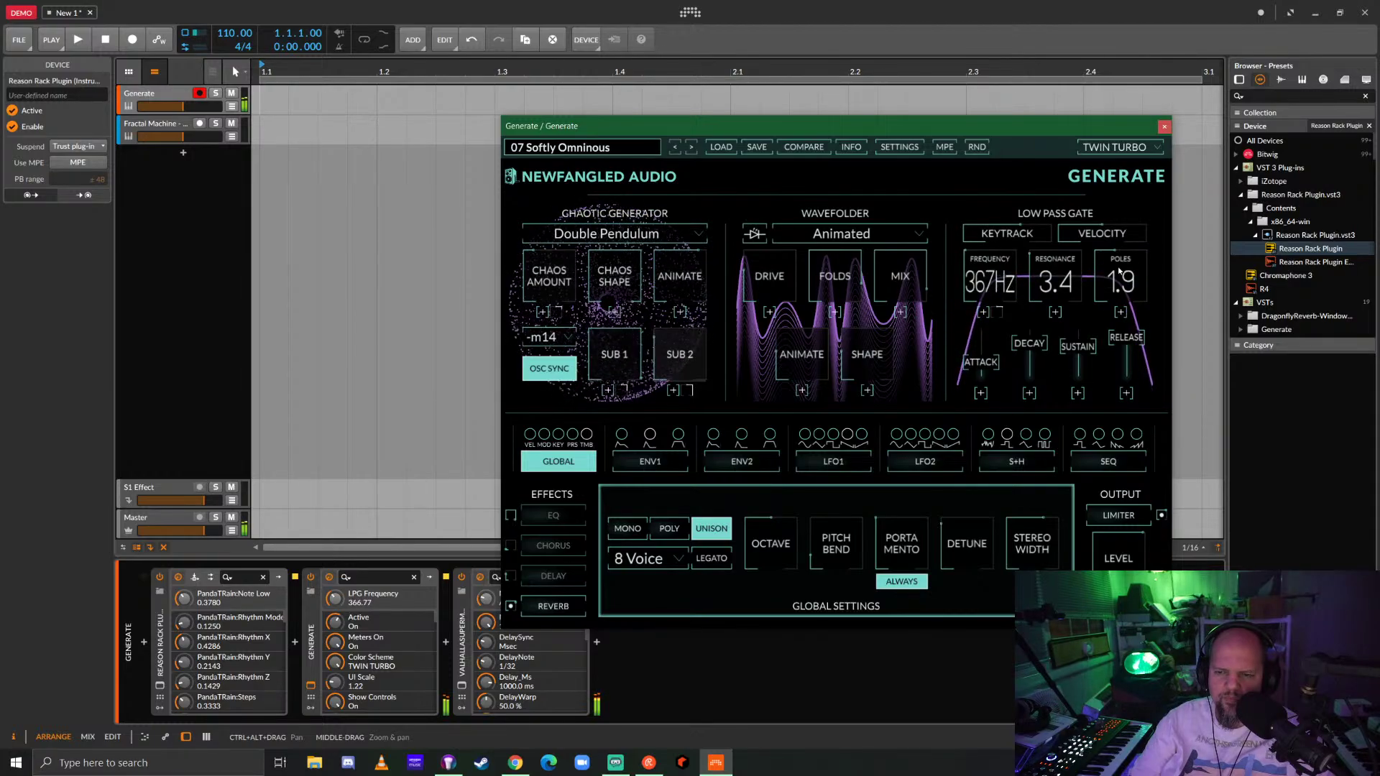
left_click(1164, 127)
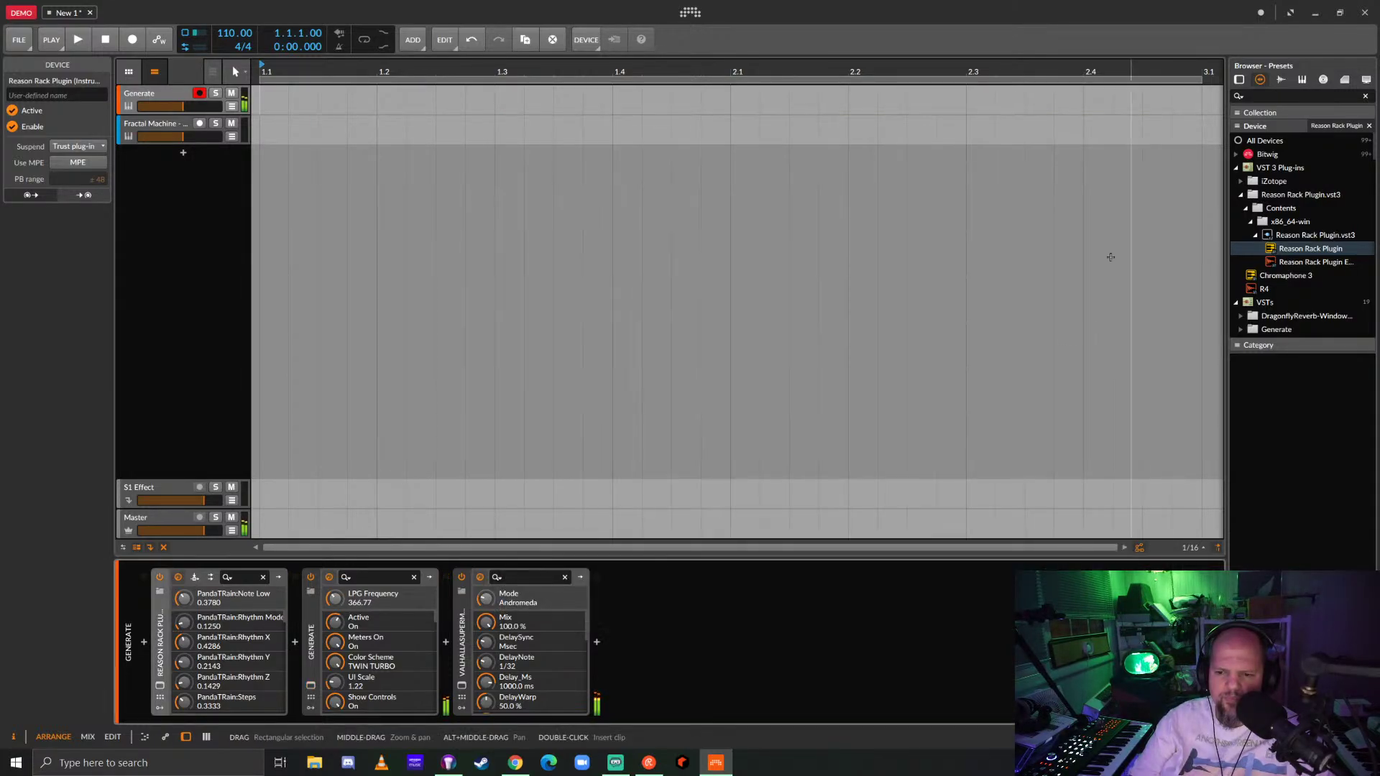
Check the CPU performance in Windows Task Manager, and close it.
right_click(926, 764)
left_click(956, 701)
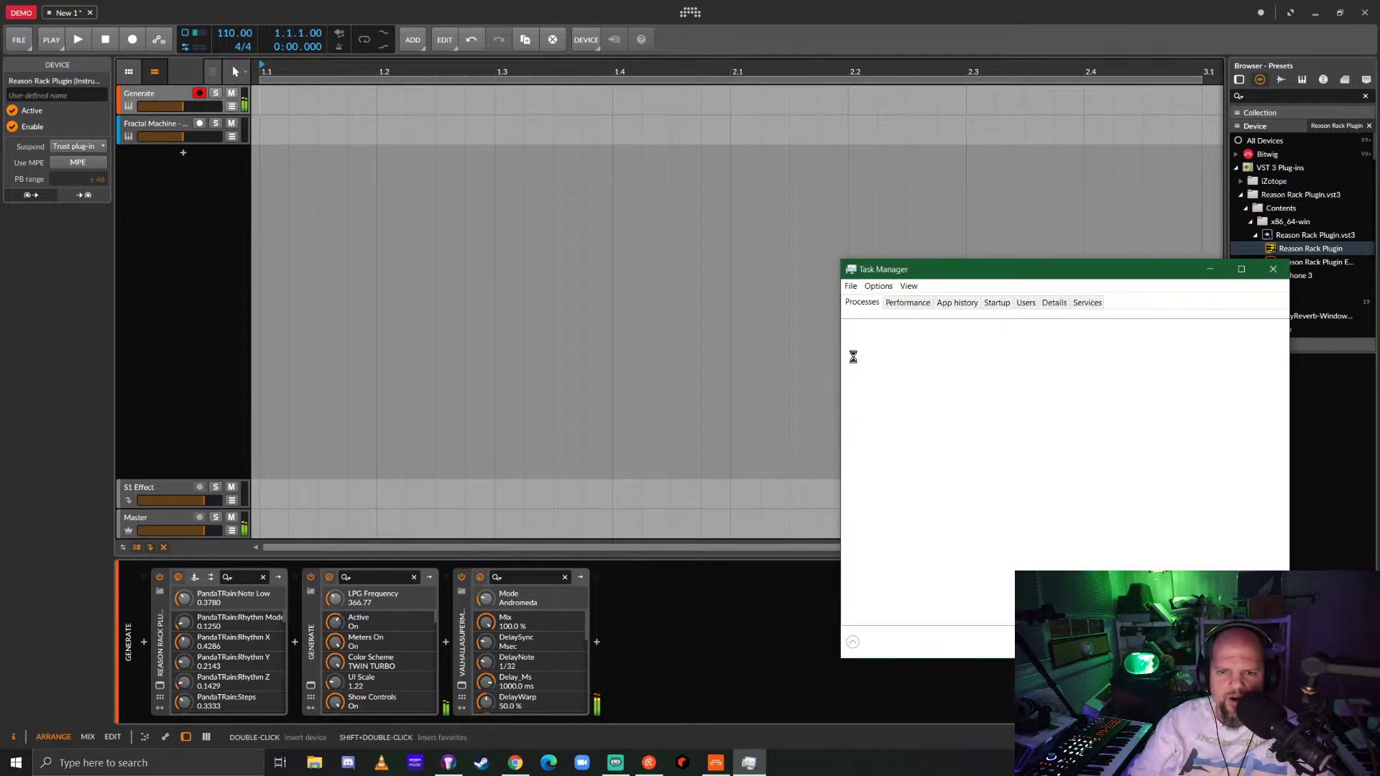
left_click(908, 303)
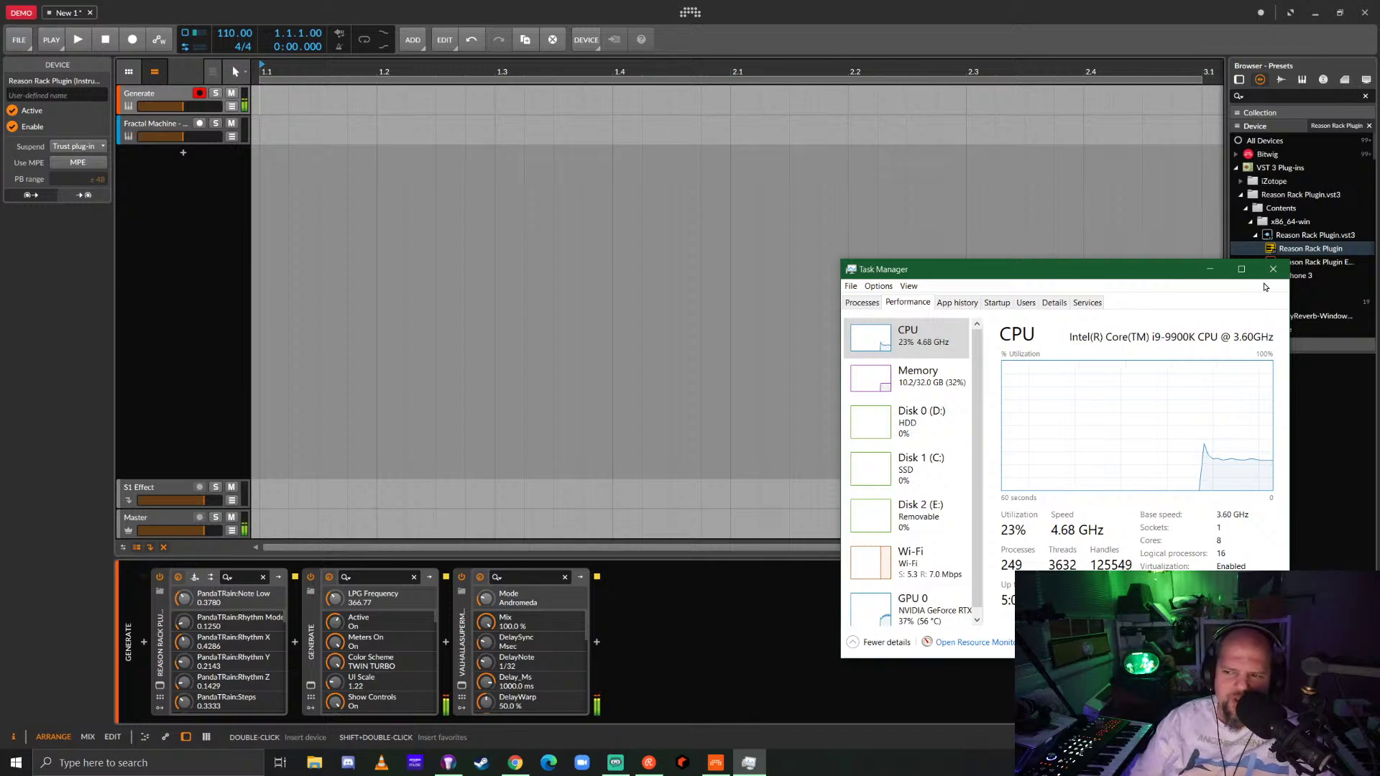
left_click(1273, 269)
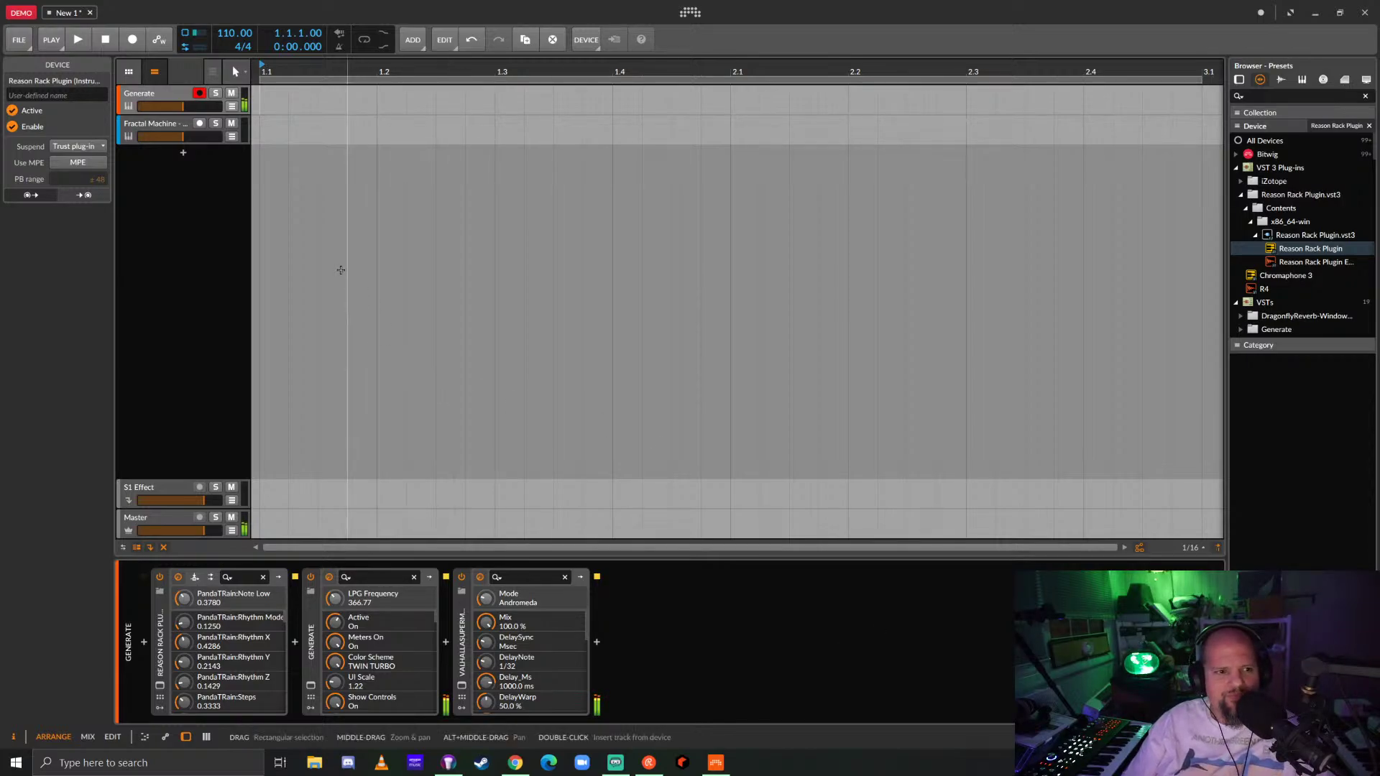
Create a new instrument track with the Reason Rack Plugin below the Fractal Machine track.
left_click(183, 155)
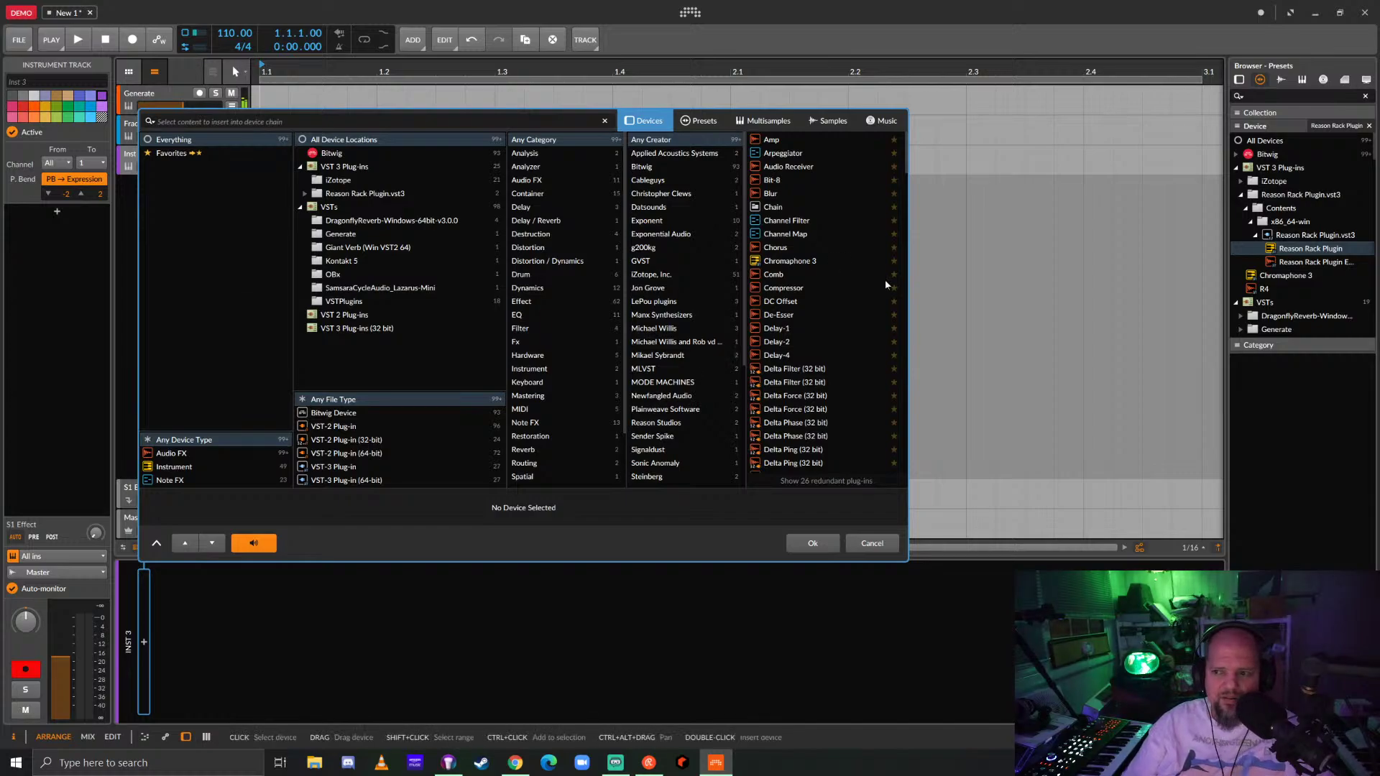
left_click(888, 543)
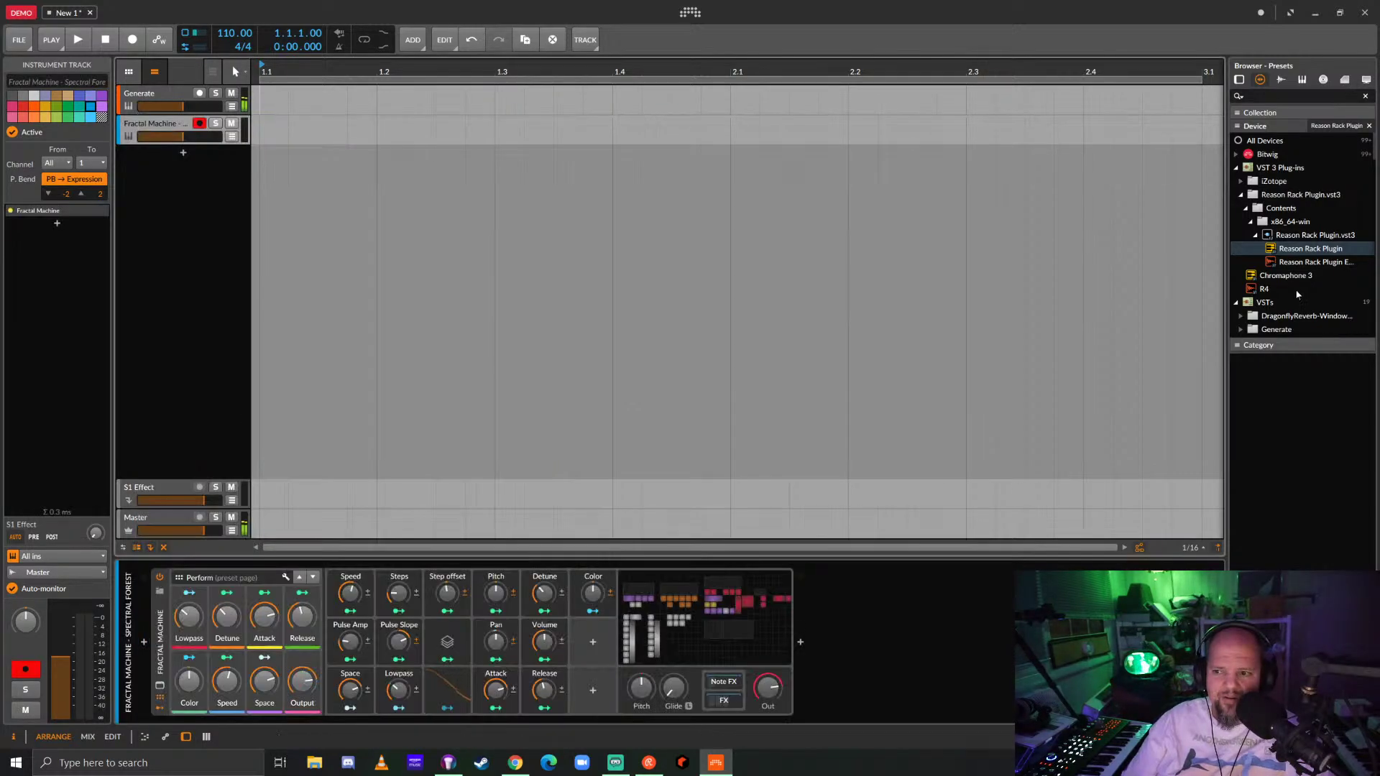
left_click_drag(1312, 252, 184, 188)
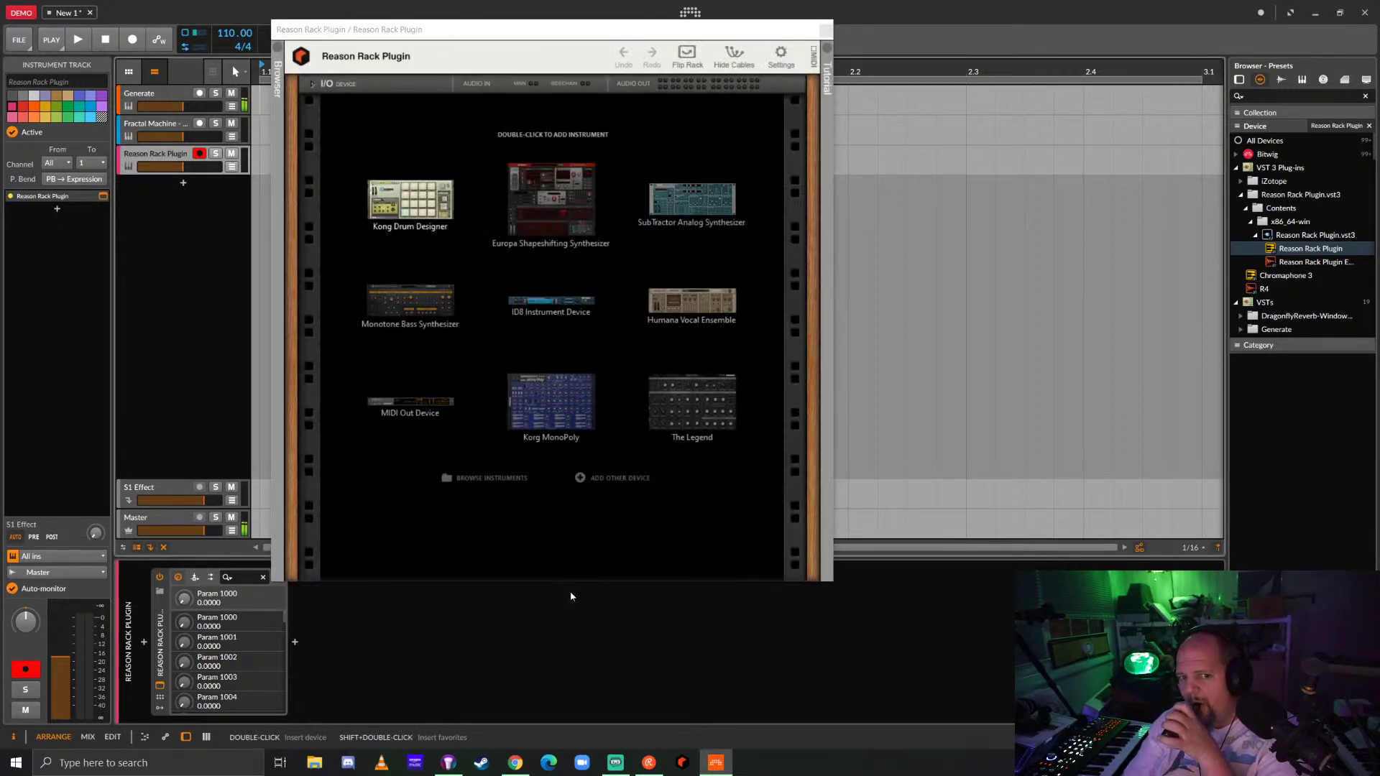
Add the Evolution Sequencer player to the new track's empty Reason rack.
left_click(630, 478)
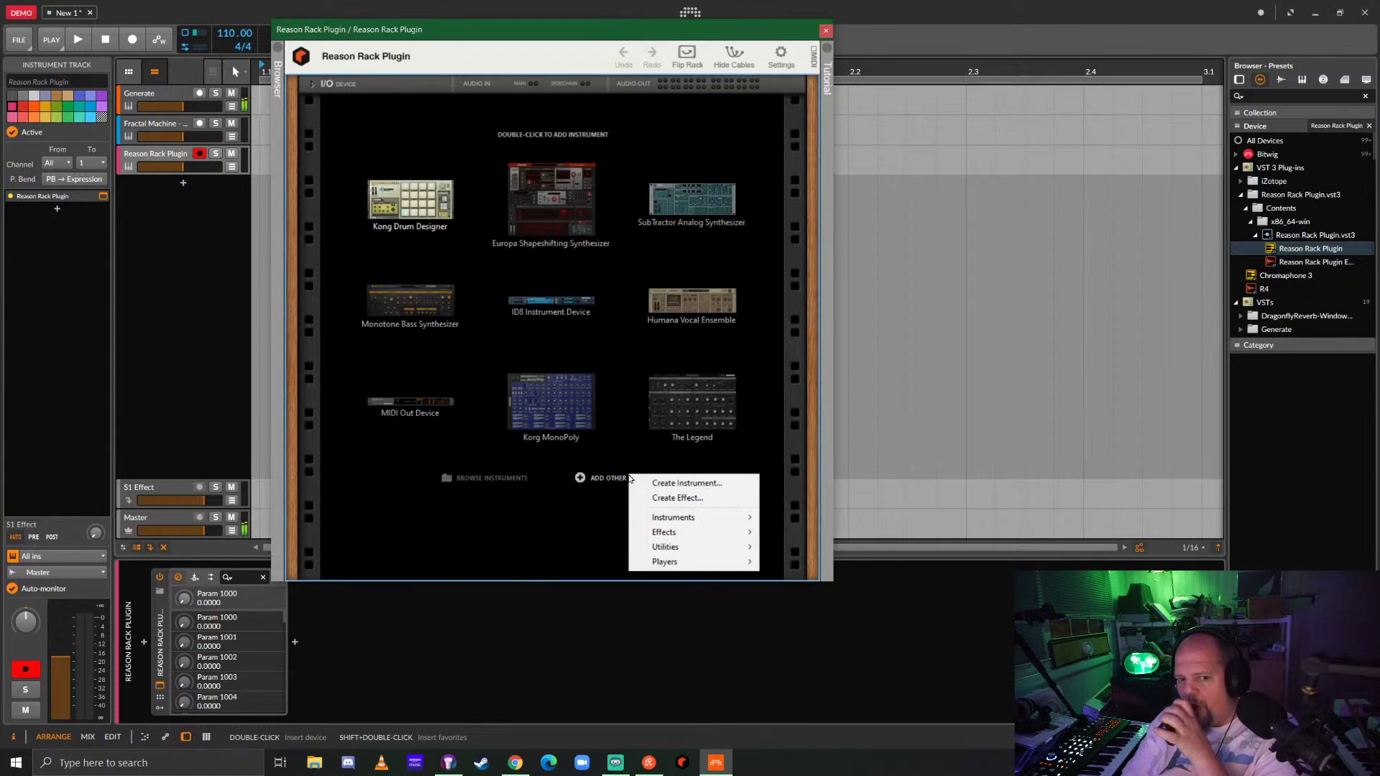
mouse_move(693, 562)
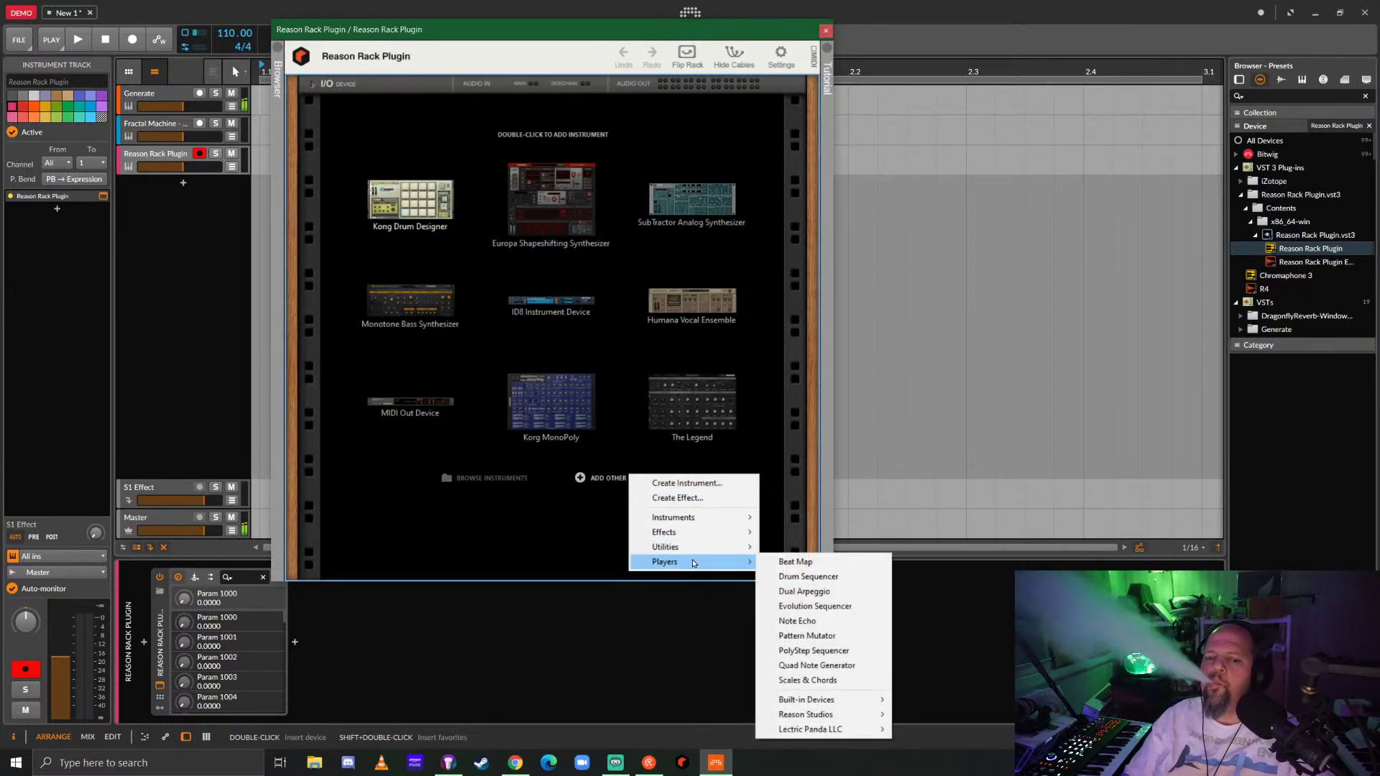
left_click(827, 609)
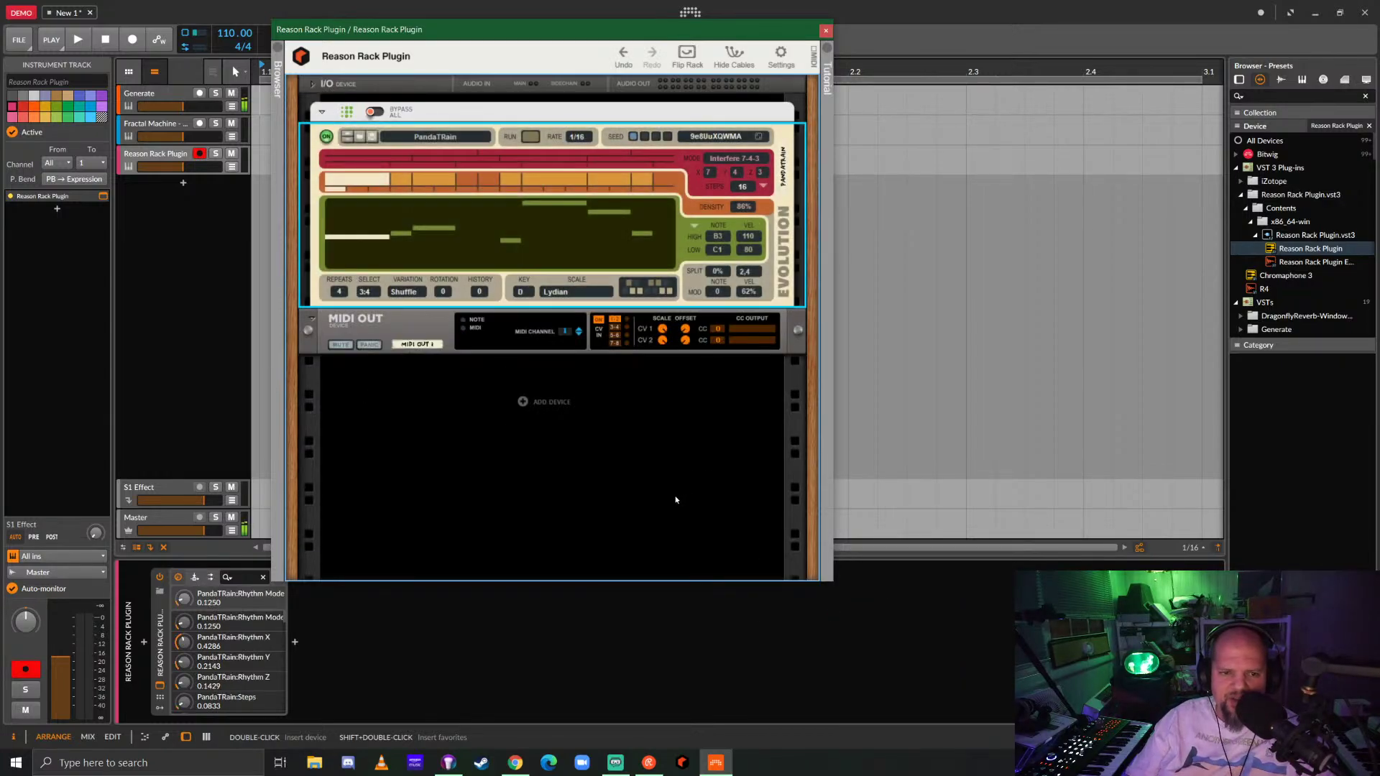
Set the new Evolution player's rate to 1/8 and its length to 64 steps.
left_click(584, 138)
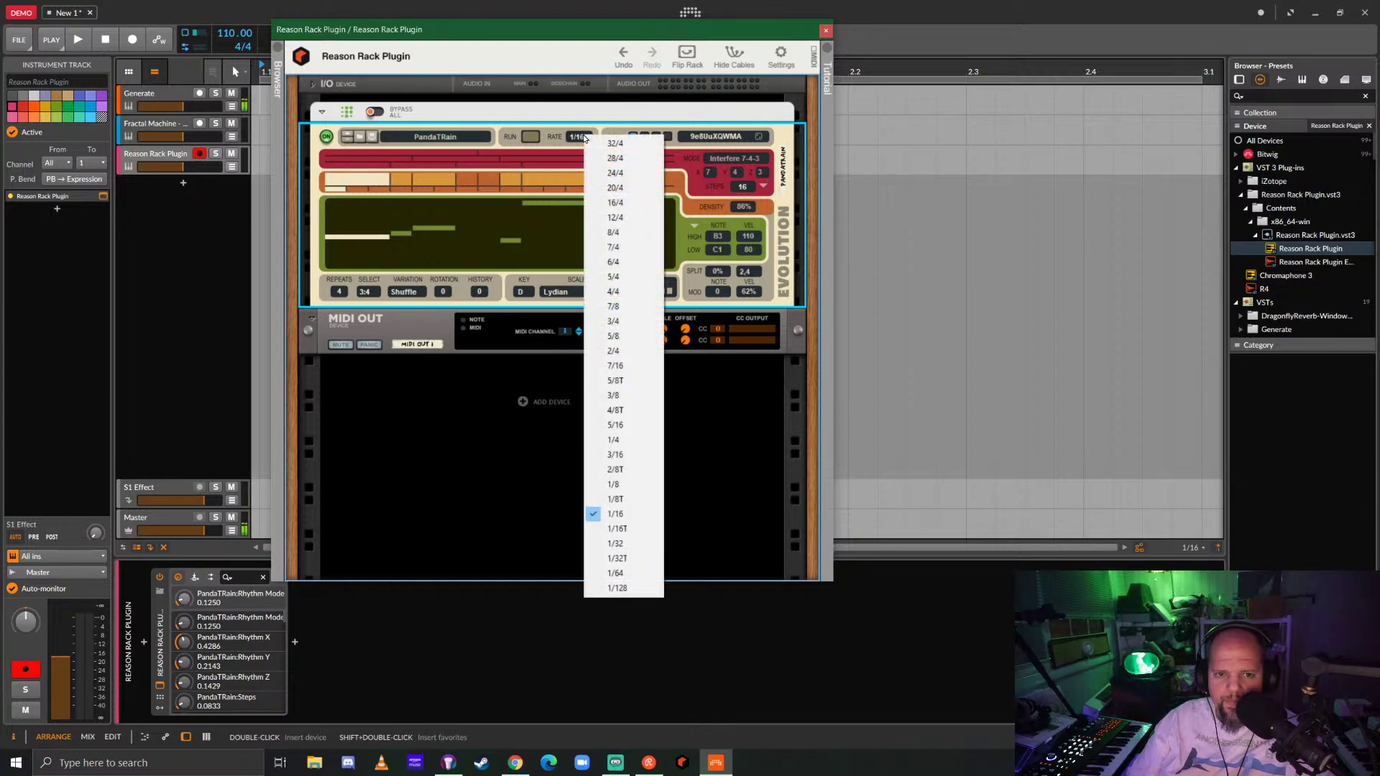
left_click(624, 486)
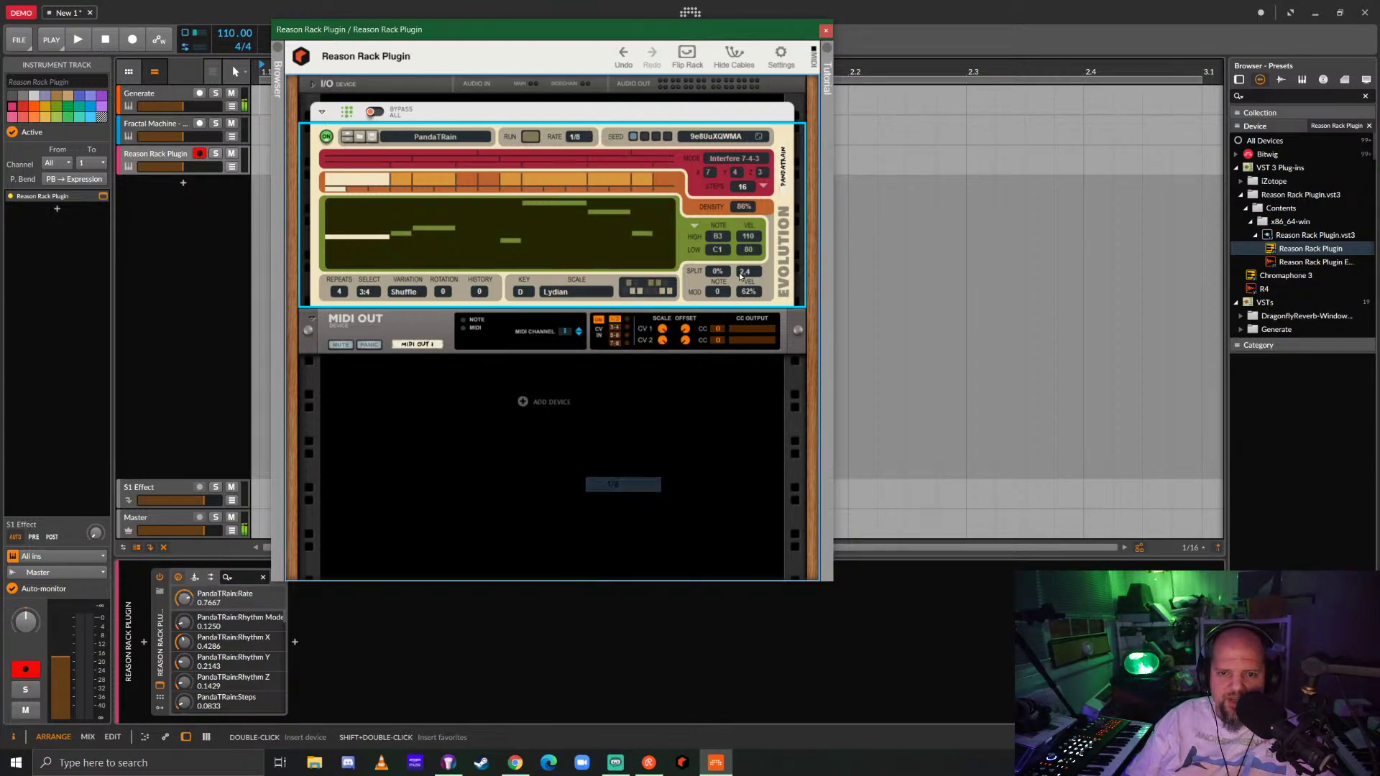
left_click(756, 189)
left_click(805, 267)
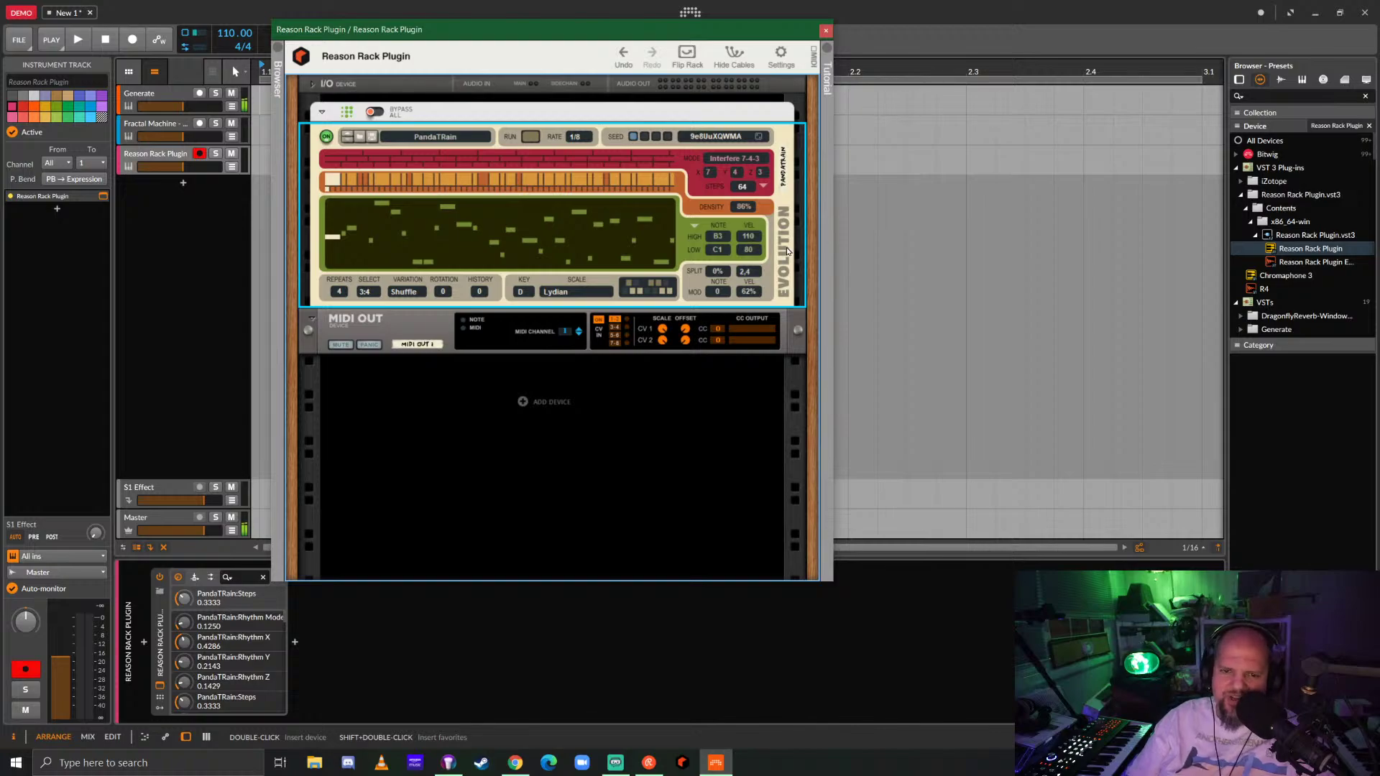
Change the Evolution player's interference rhythm to 7-2-10 by setting its second value to 2 and third to 10.
left_click(751, 175)
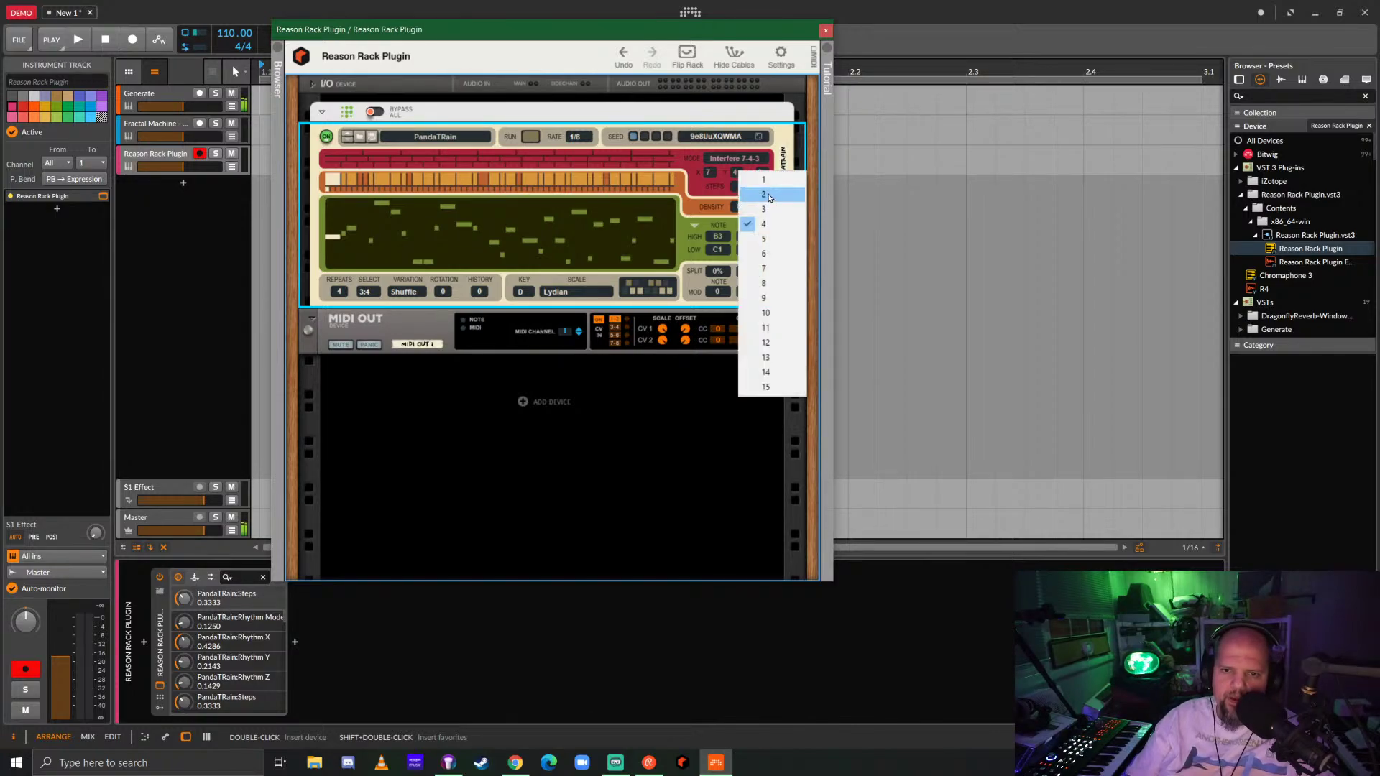
left_click(762, 186)
left_click(759, 174)
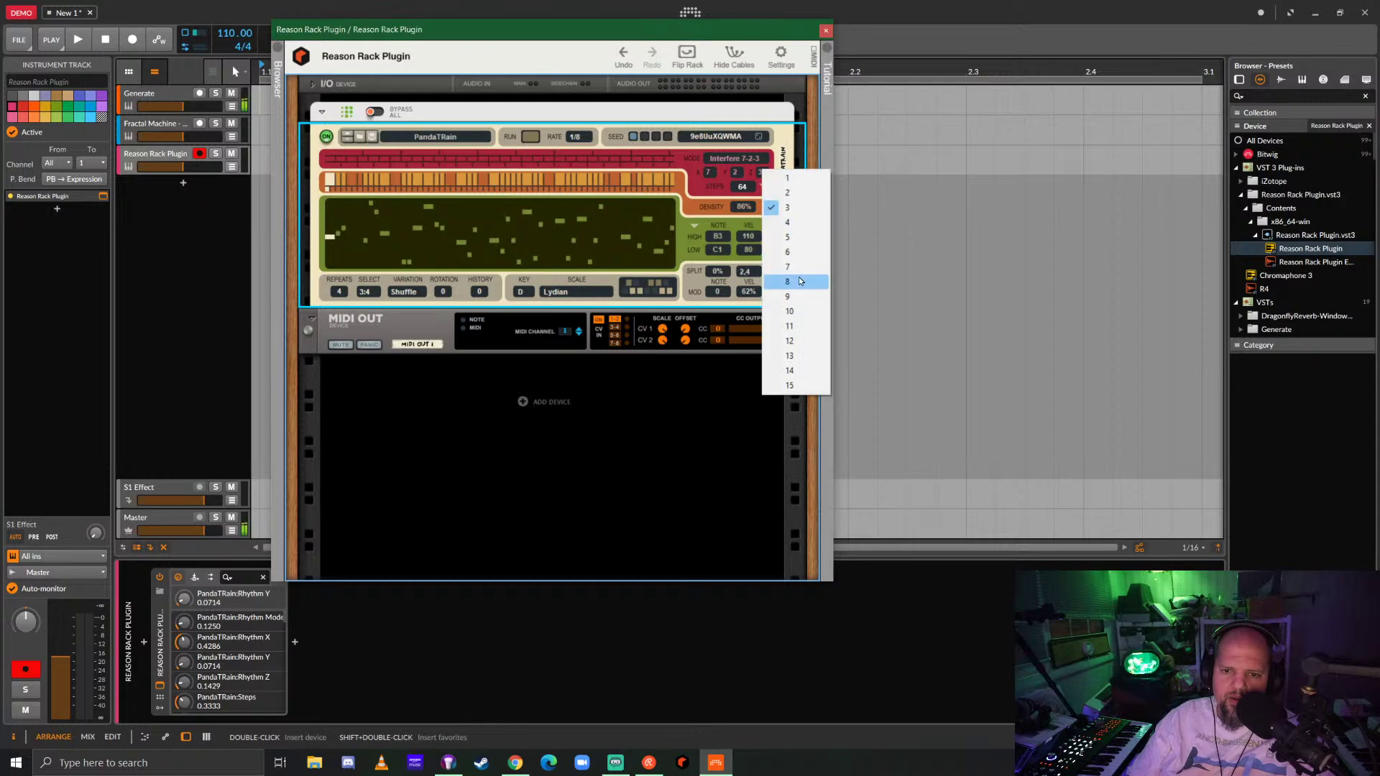
left_click(791, 312)
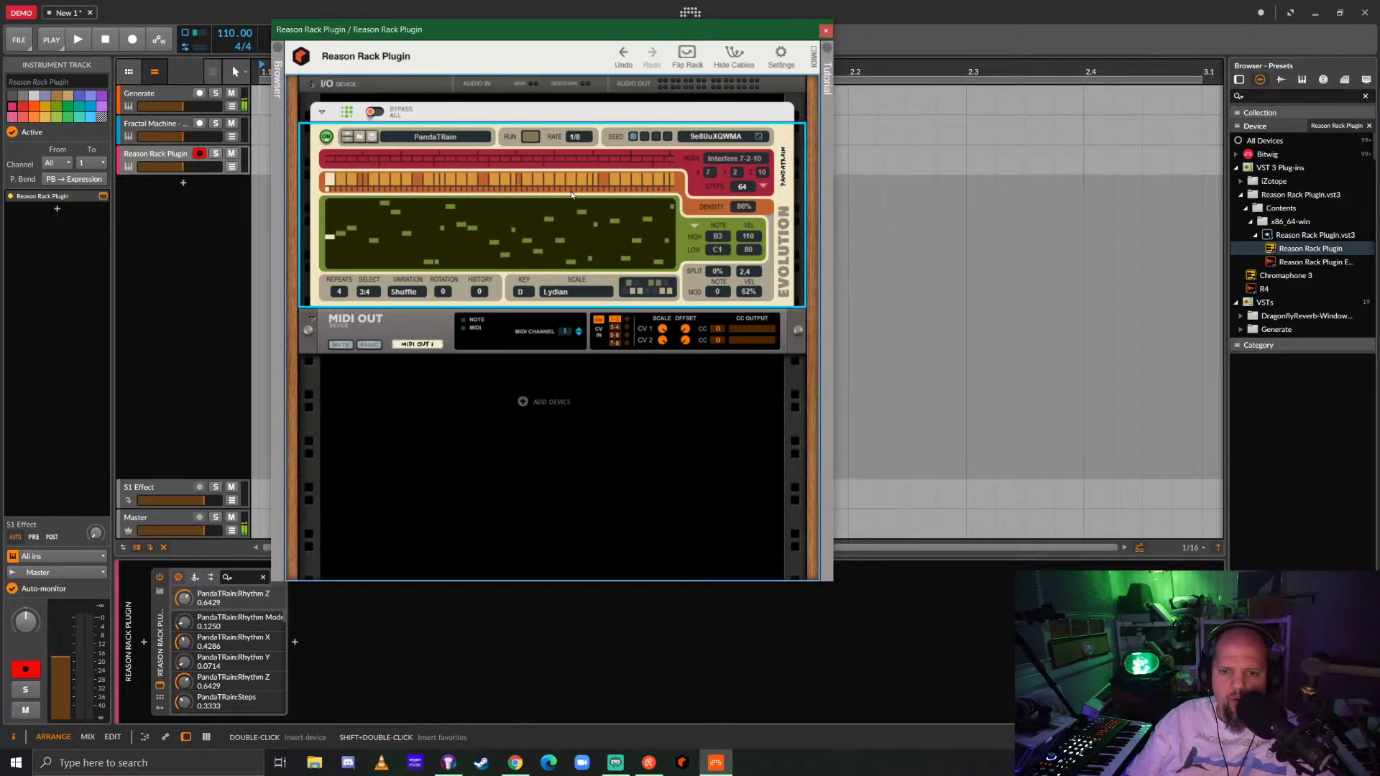
Set the Evolution player to the C Minor Pentatonic scale with a note range from C4 to D#6.
mouse_move(717, 236)
left_mouse_down()
mouse_move(727, 184)
mouse_move(726, 209)
left_mouse_up()
left_click(539, 302)
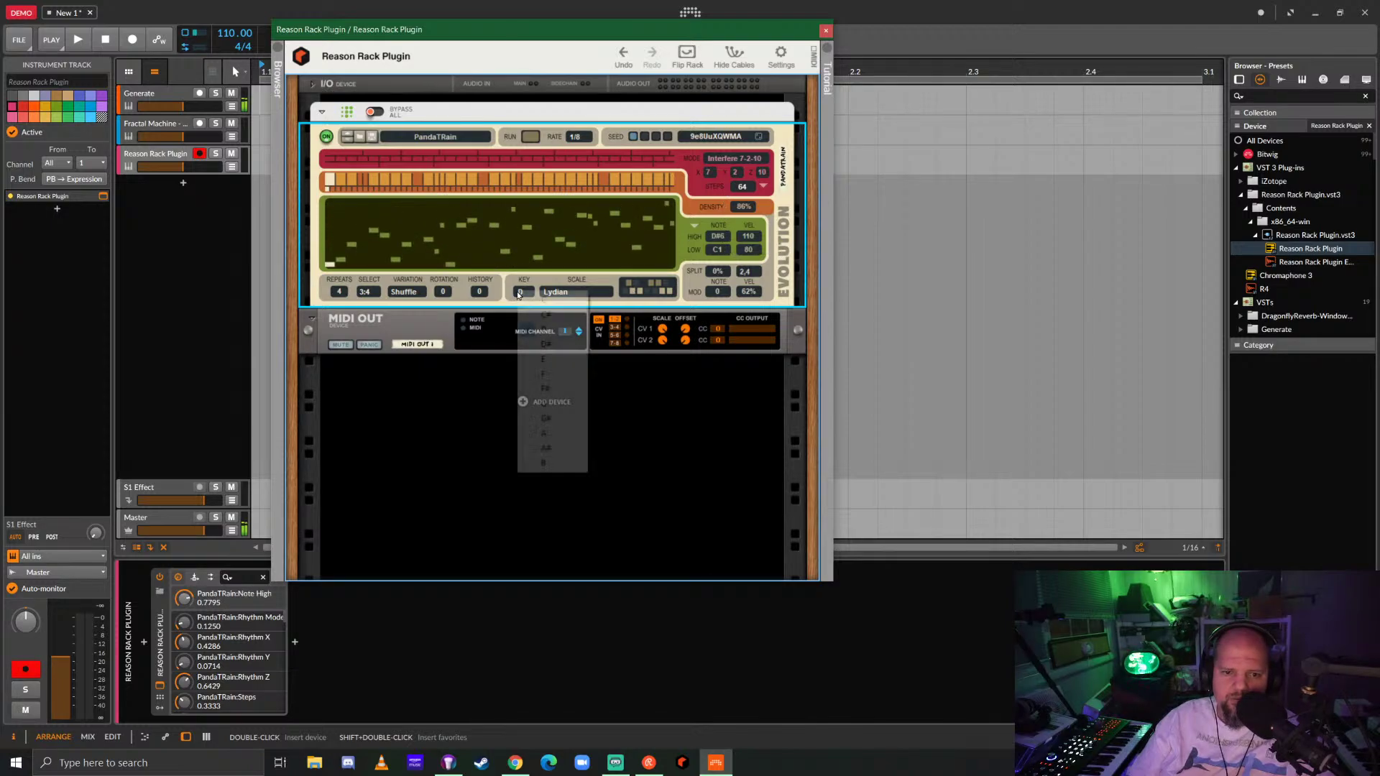
left_click(566, 295)
left_click(569, 291)
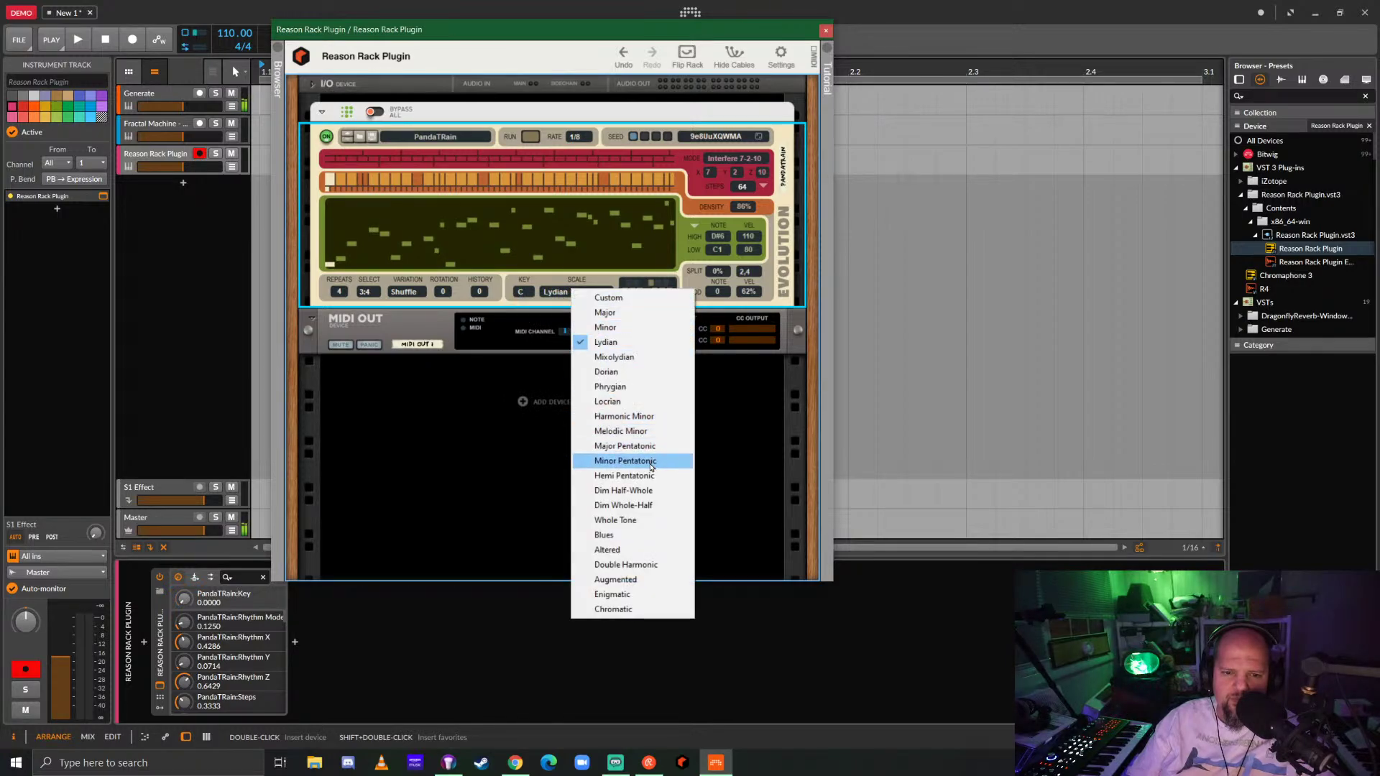
left_click(624, 461)
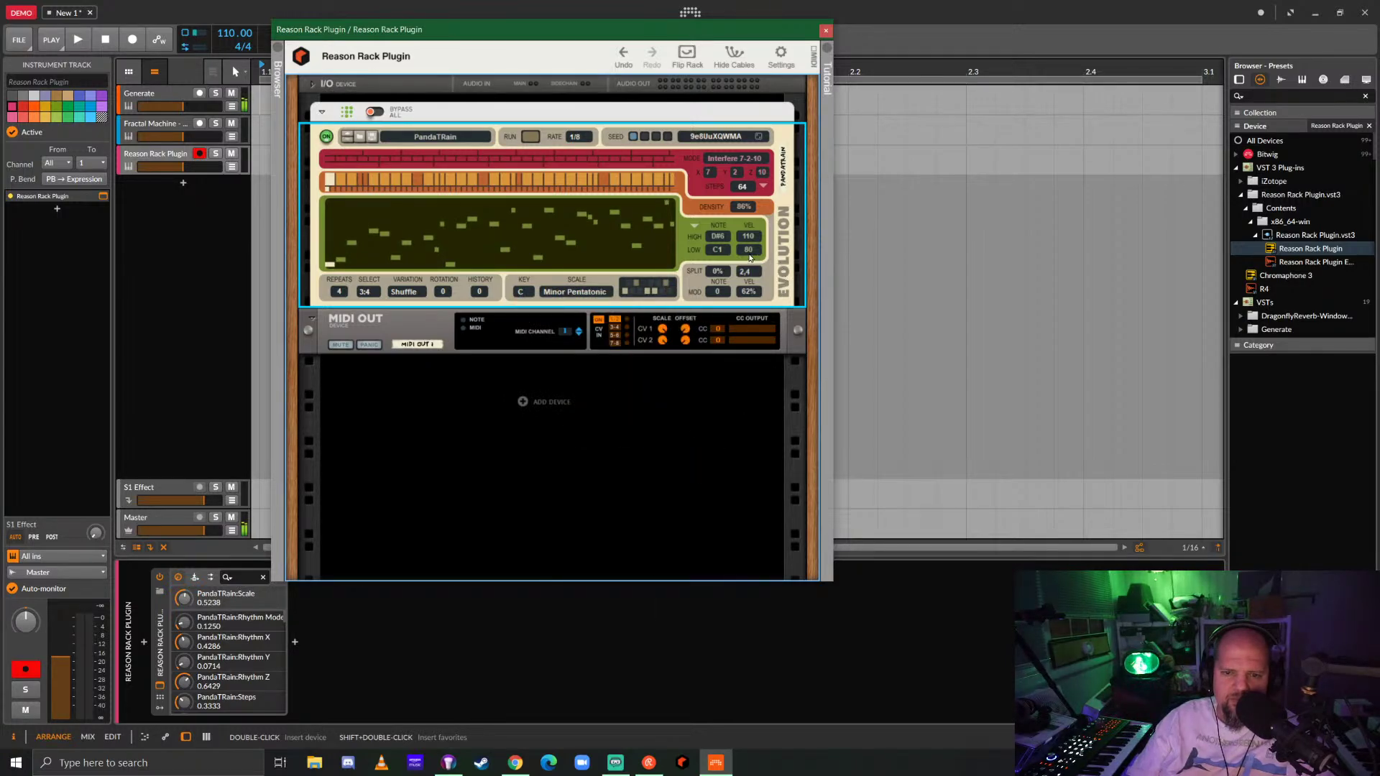
left_click_drag(723, 253, 742, 182)
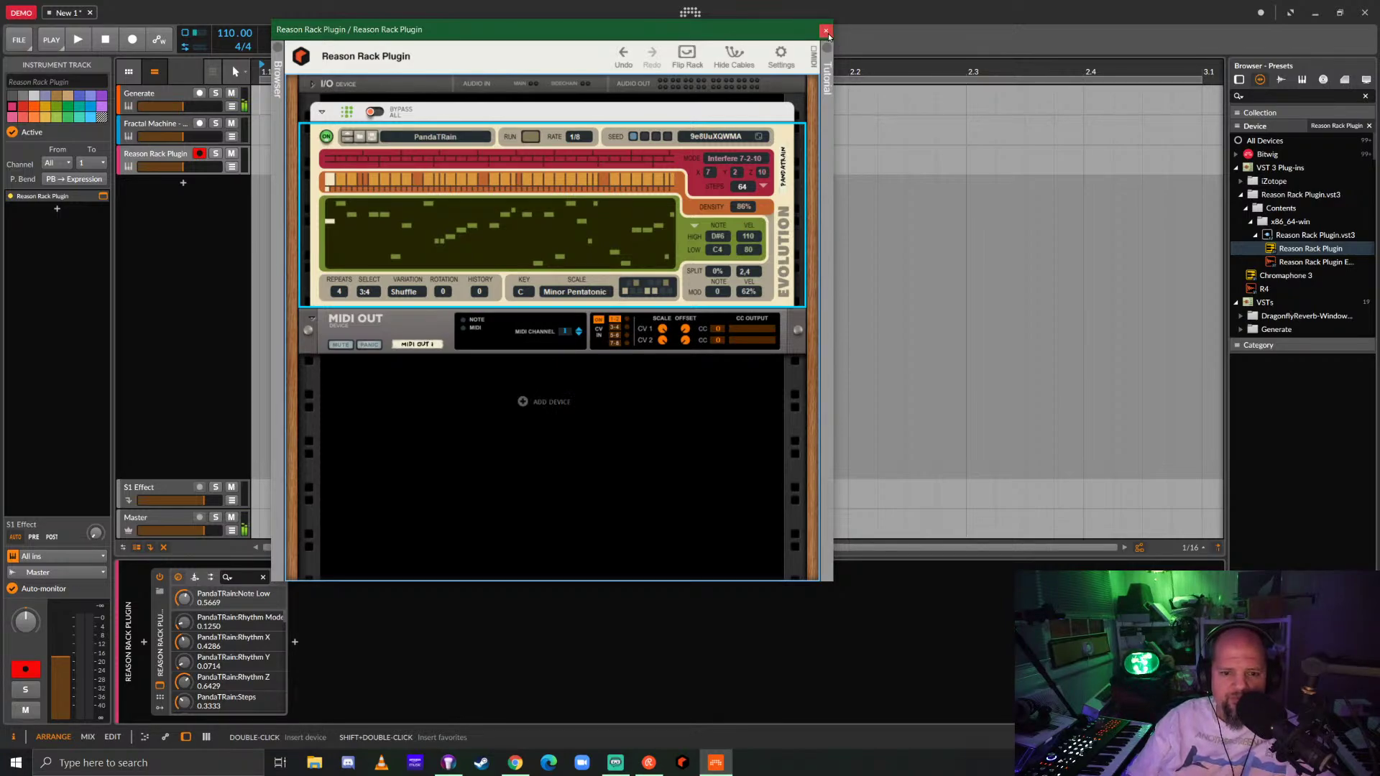
right_click(550, 412)
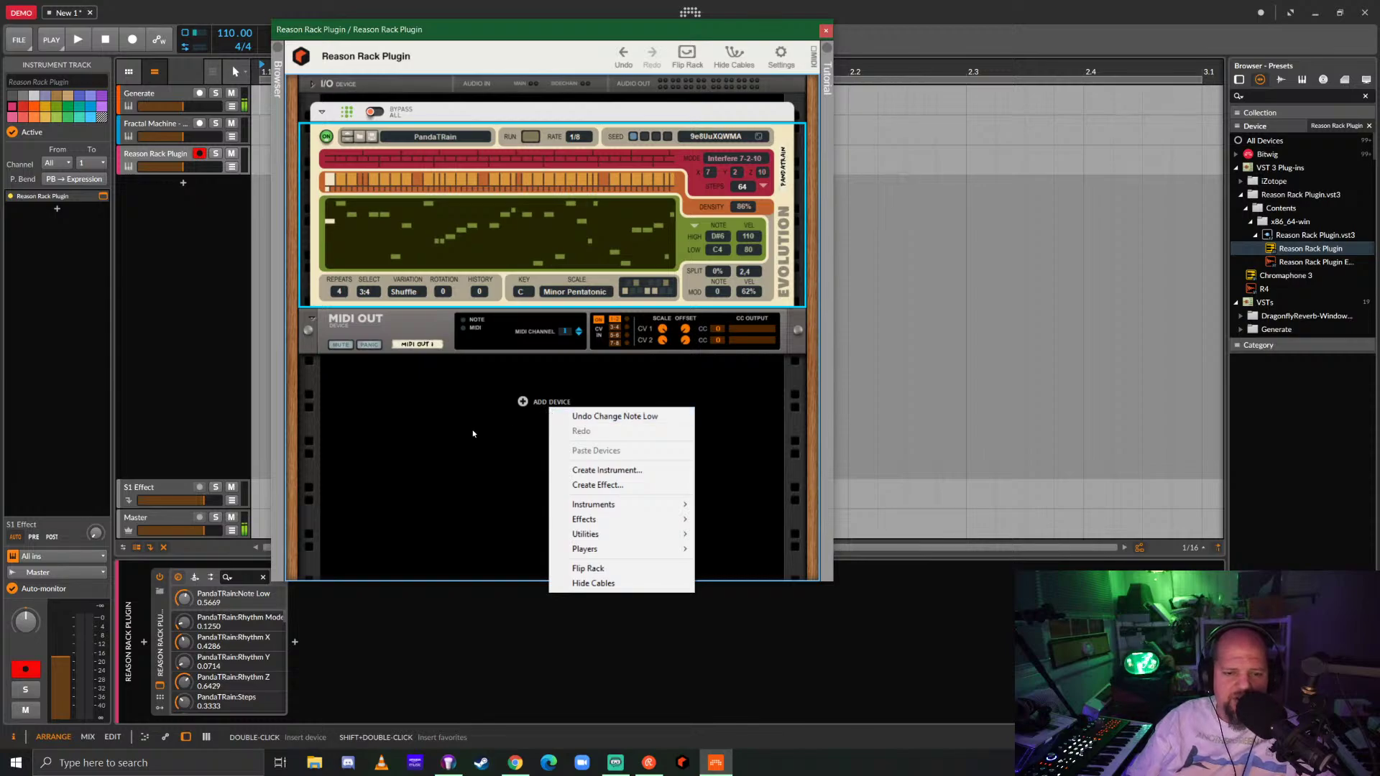
left_click(475, 480)
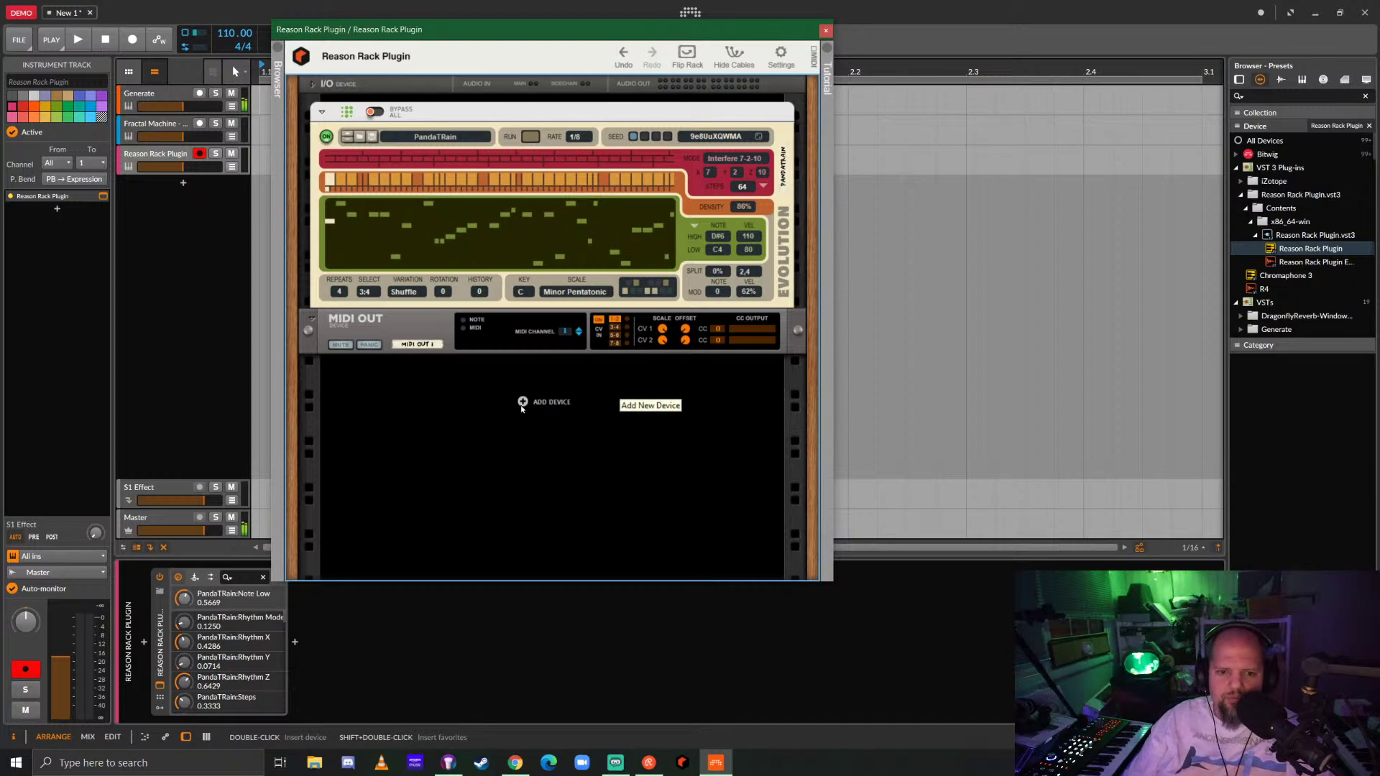
Add the Eksperimental Sounds ES01 analog synthesizer to the rack holding the Evolution player.
right_click(547, 403)
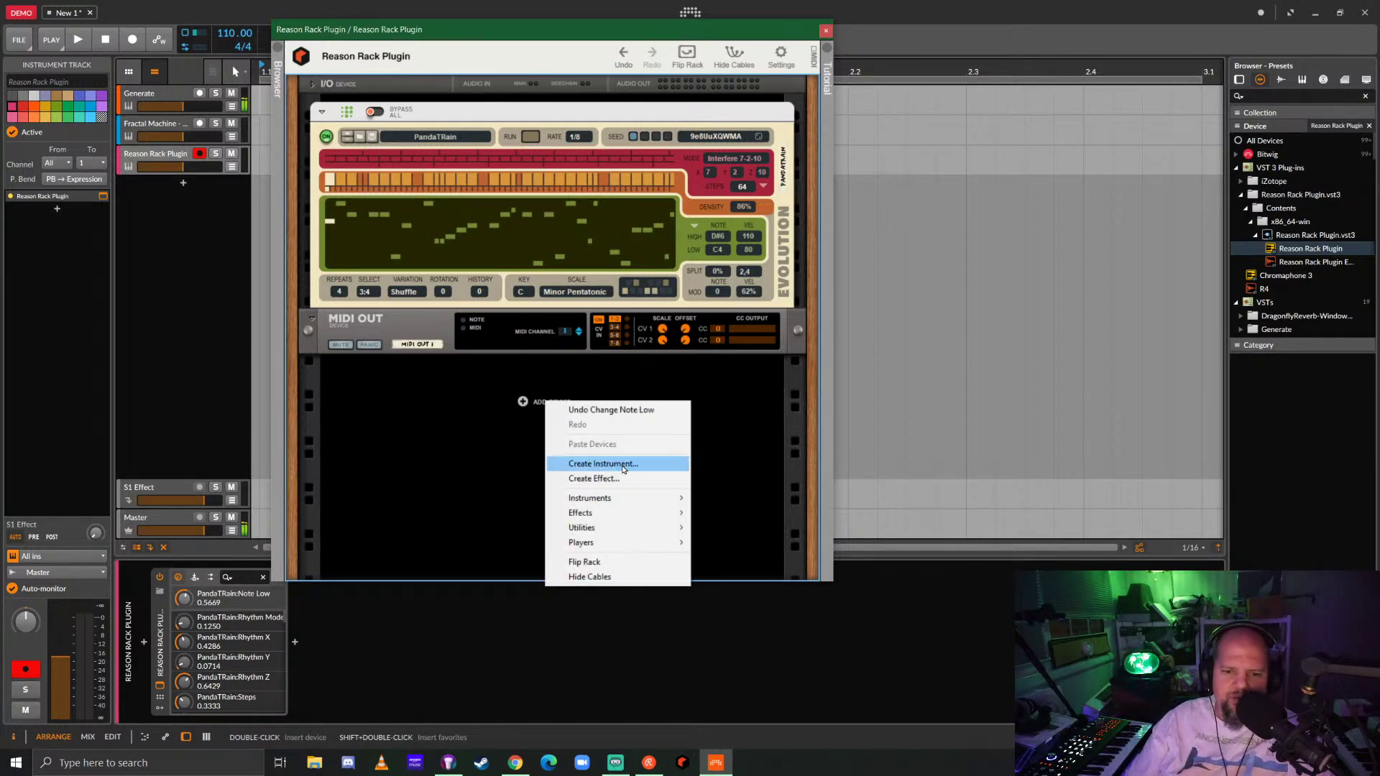
mouse_move(641, 499)
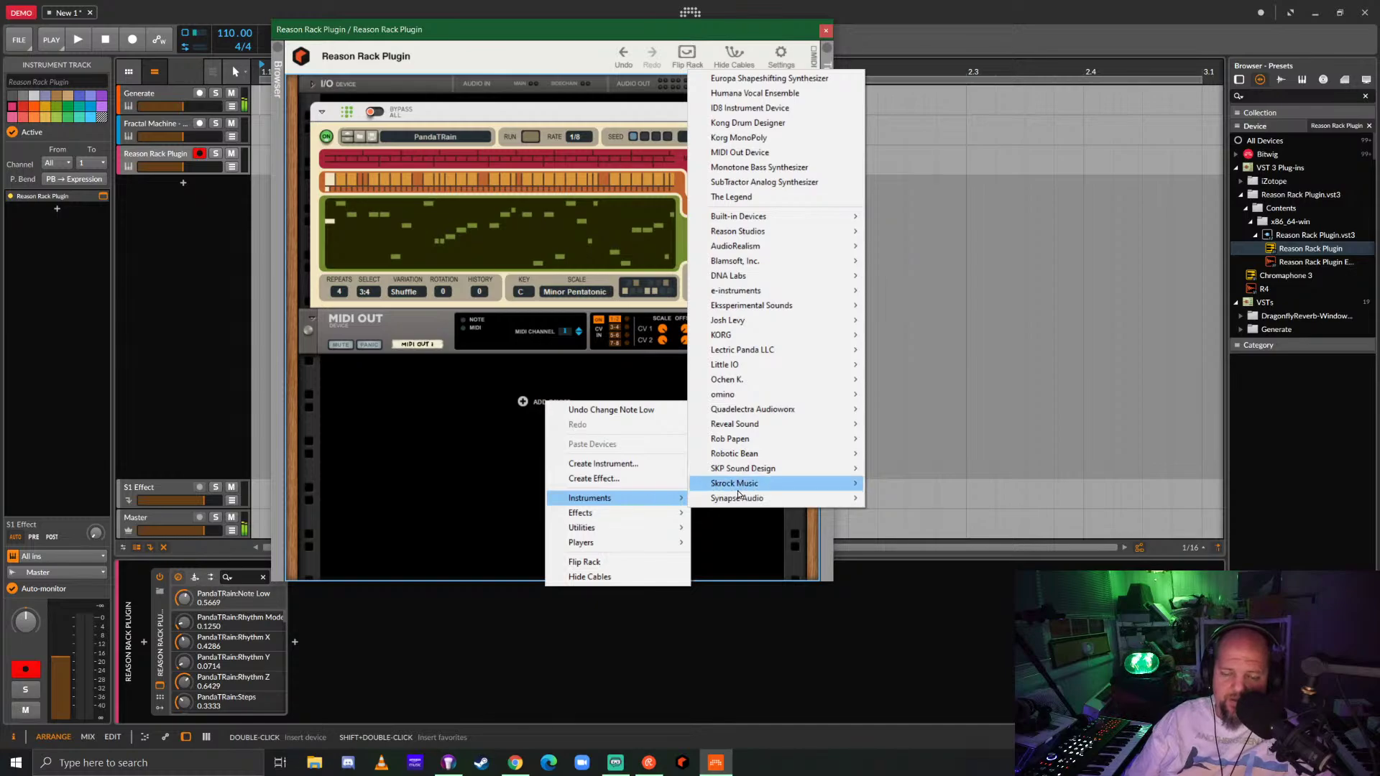
mouse_move(737, 489)
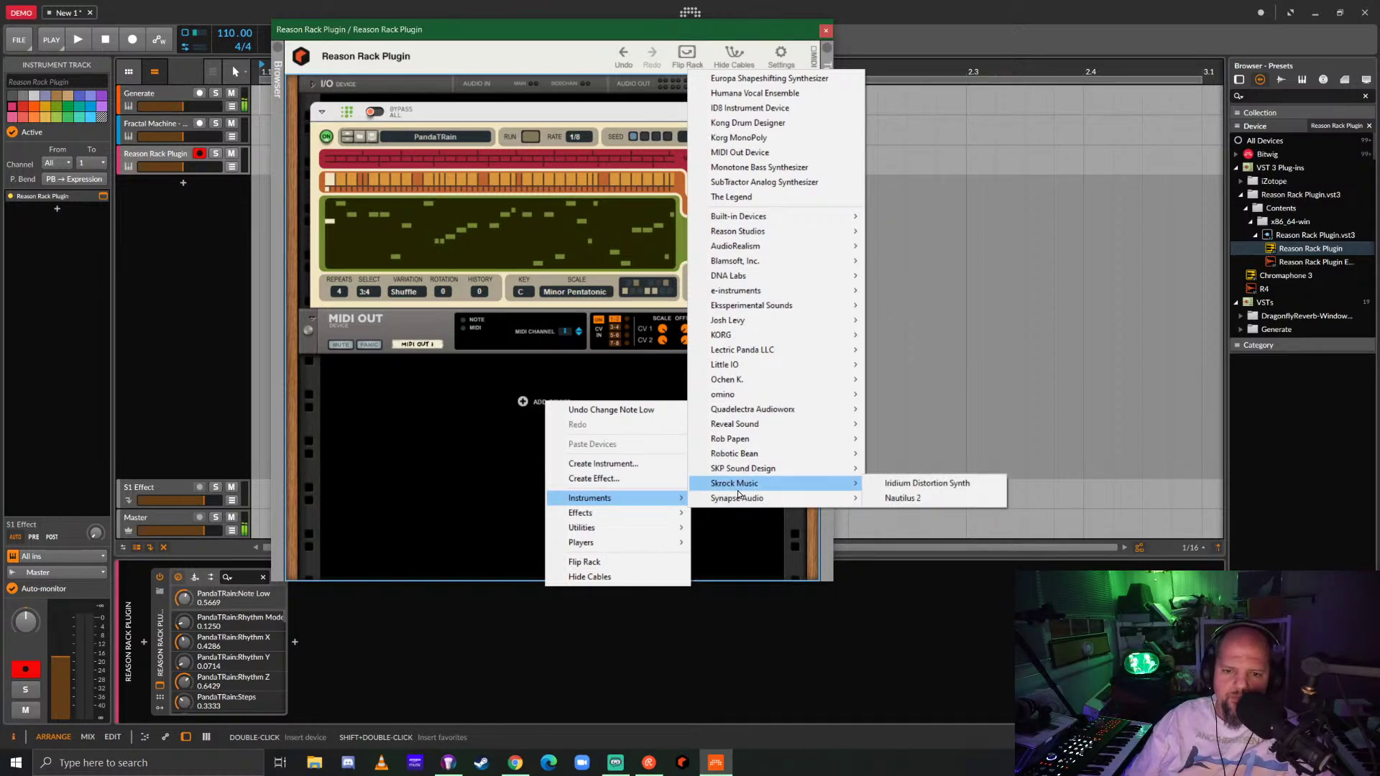
mouse_move(751, 304)
left_click(927, 305)
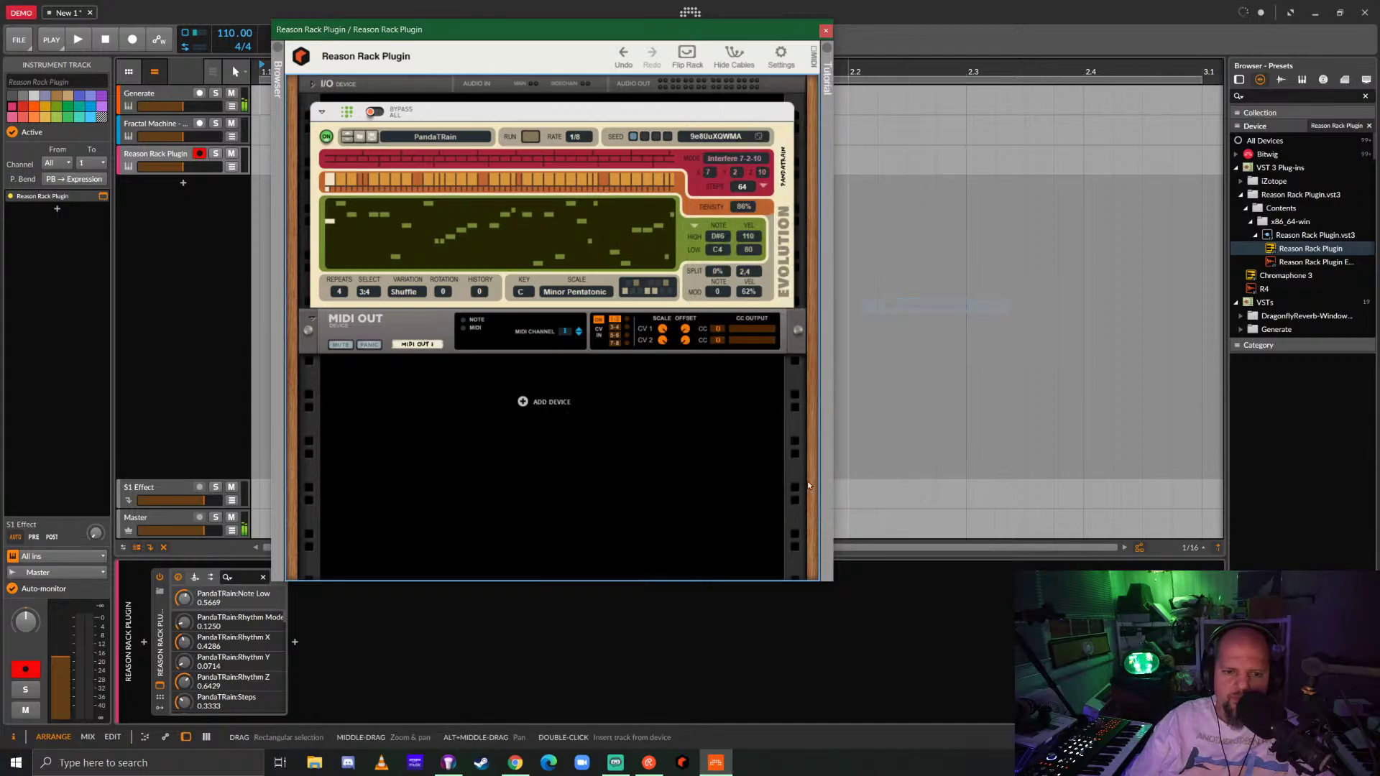
Try deleting the MIDI Out device from the rack, and undo the deletion.
left_click(429, 318)
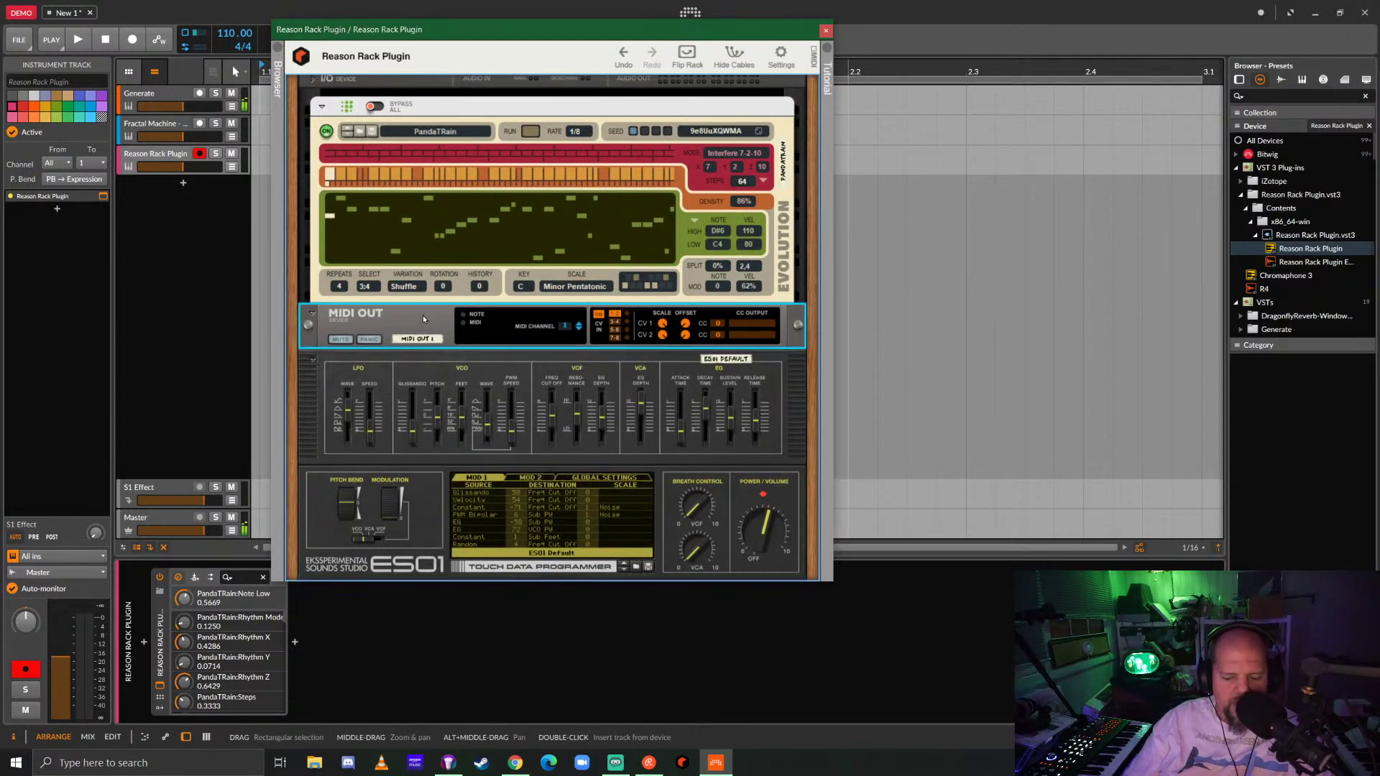
key("Delete")
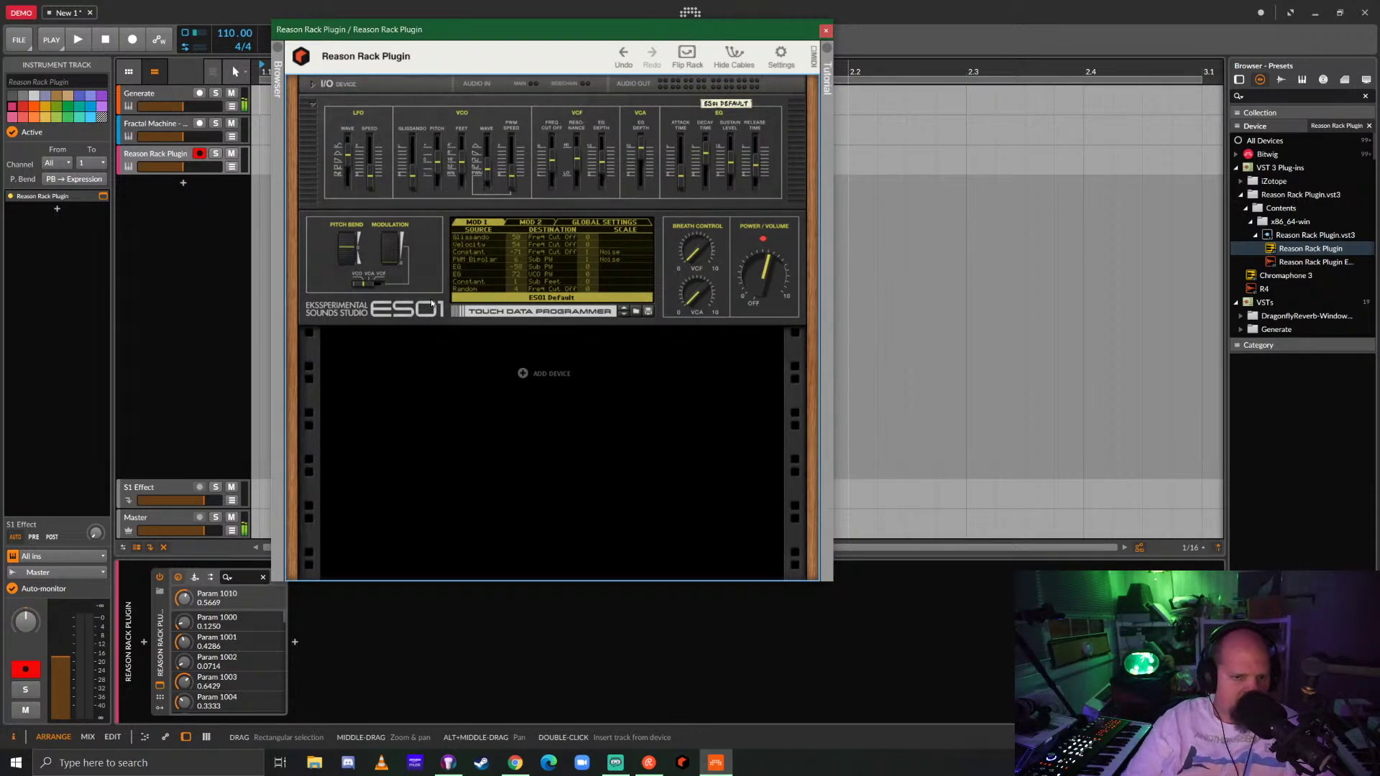
key("ctrl+z")
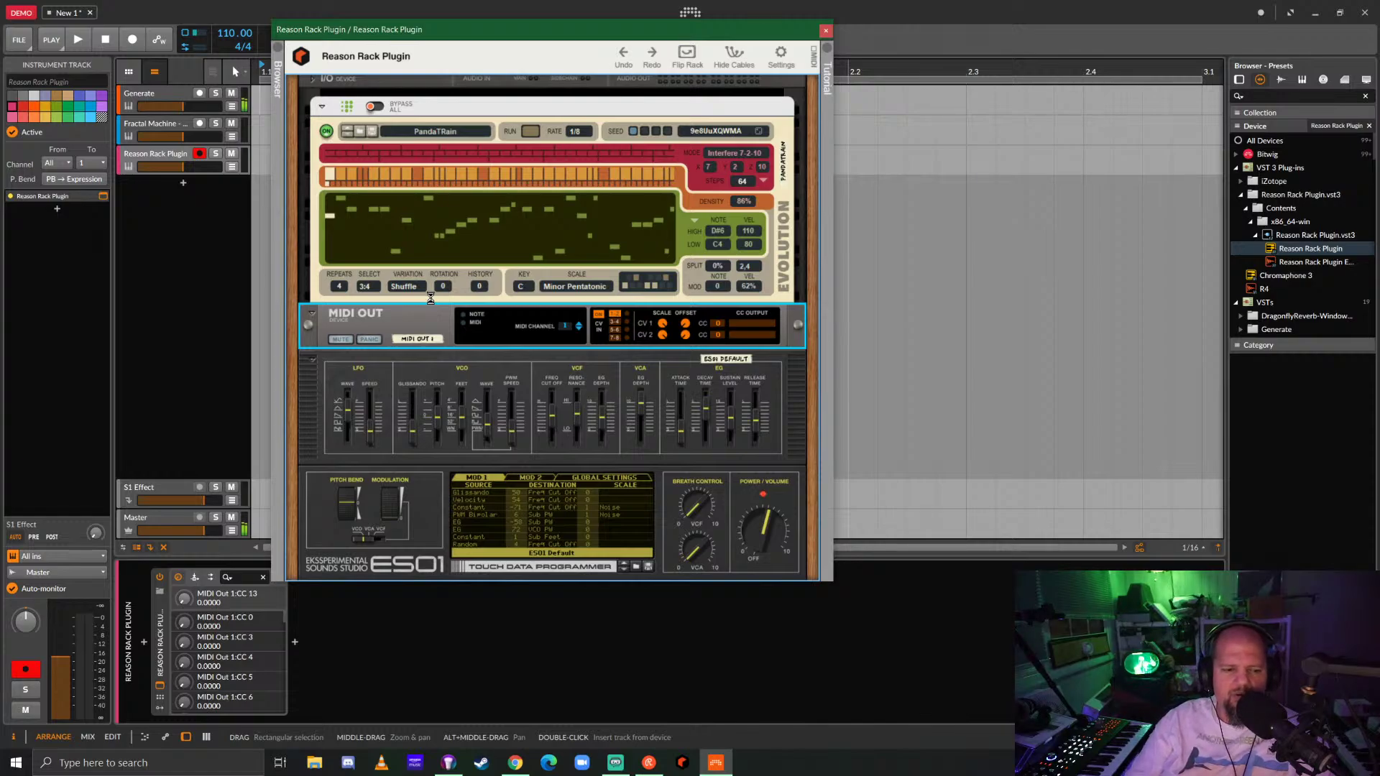
Run the Evolution player and inspect the cable routing on the back of the rack.
left_click(411, 378)
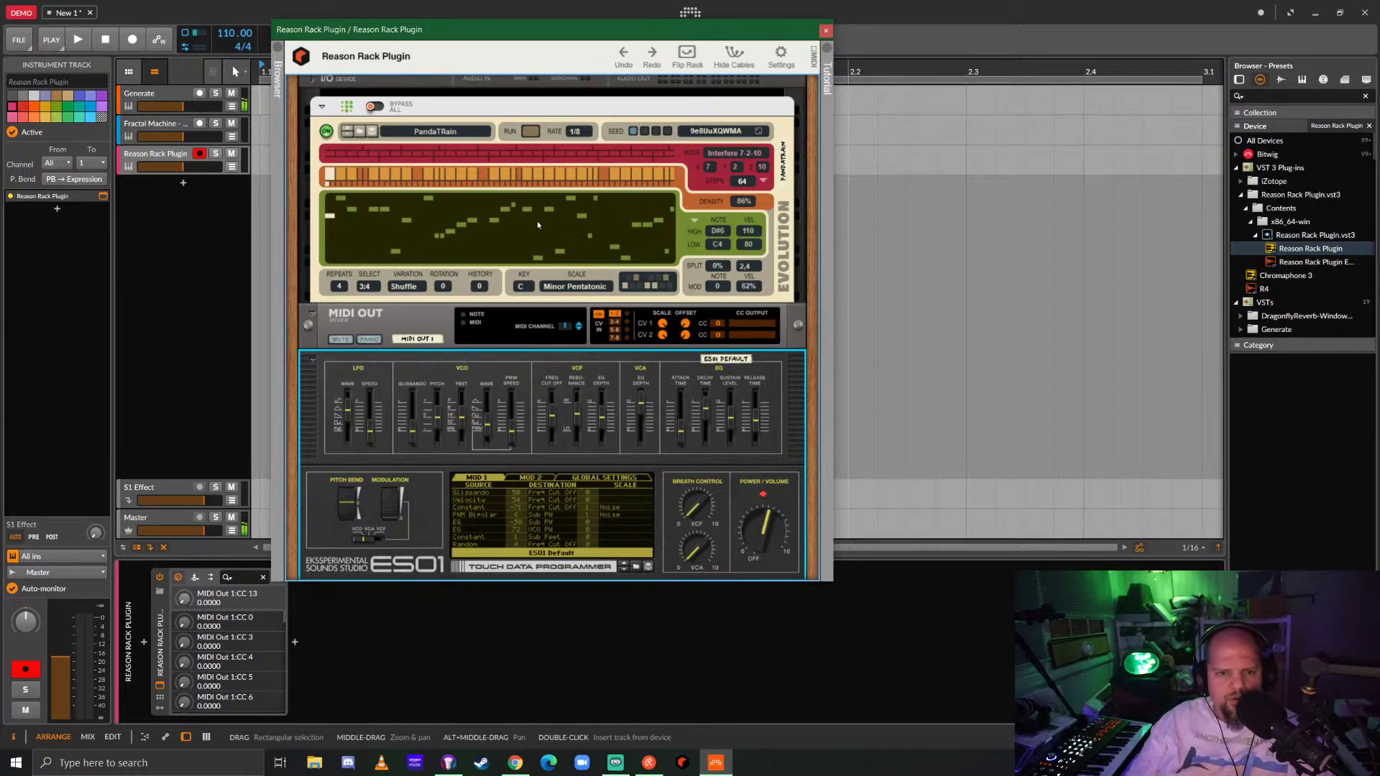
left_click(531, 131)
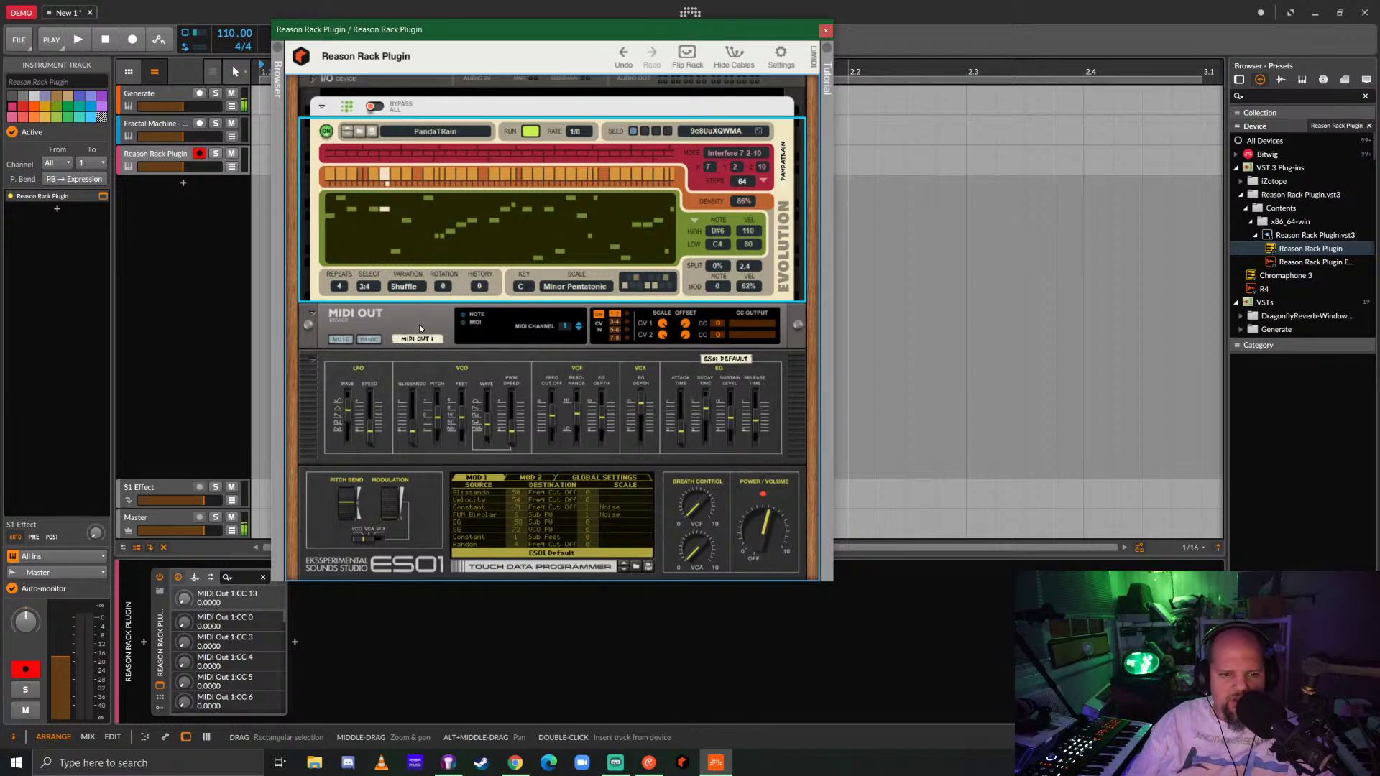
key("Tab")
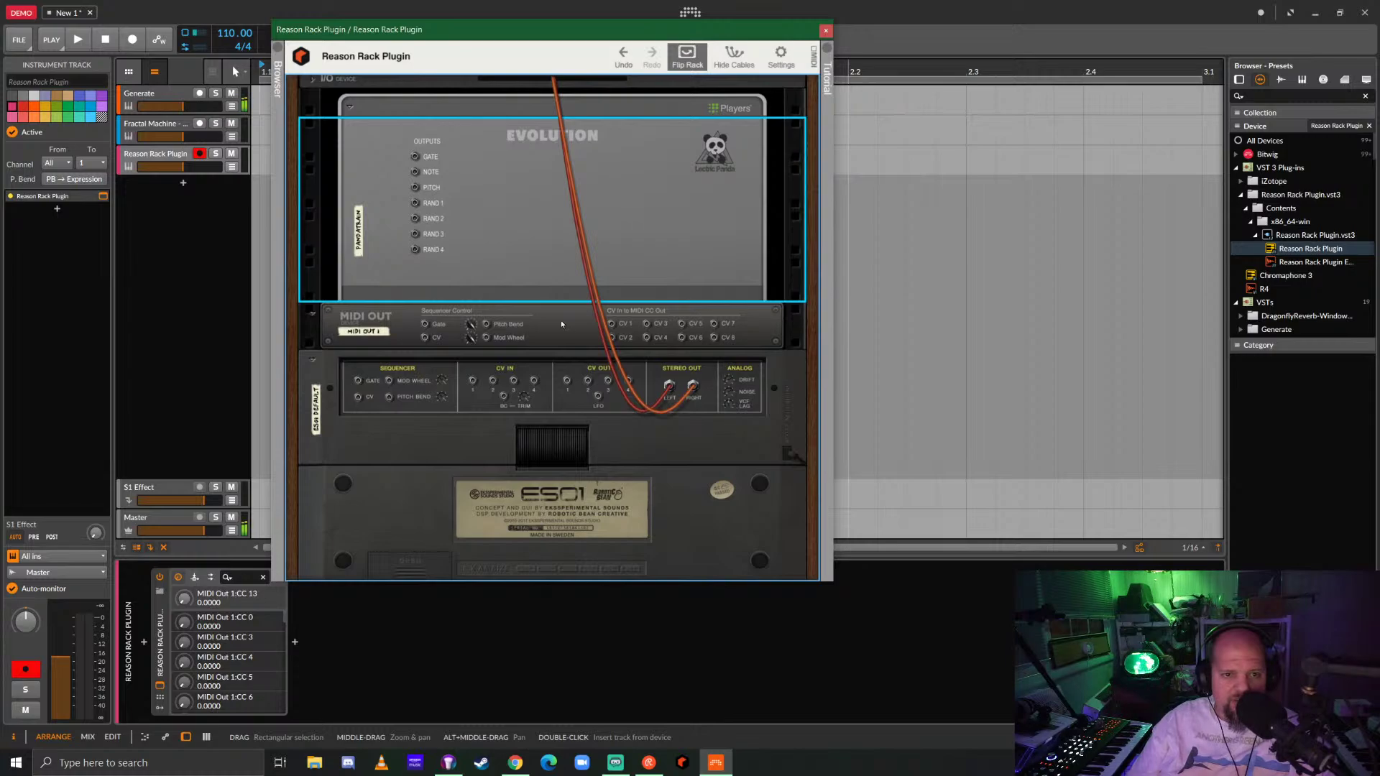
key("Tab")
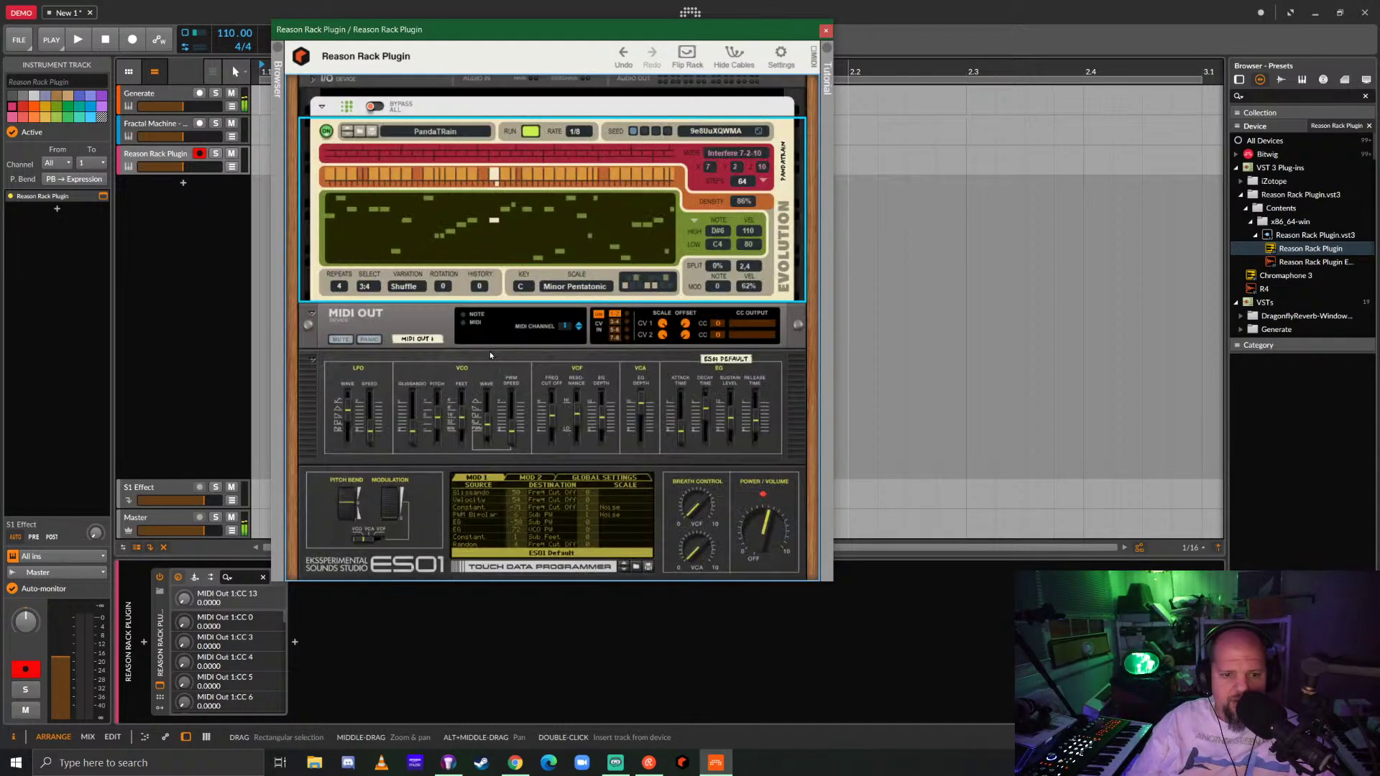
Delete the MIDI Out device together with its attached Evolution player, leaving only the ES01 in the rack.
left_click(429, 325)
right_click(429, 325)
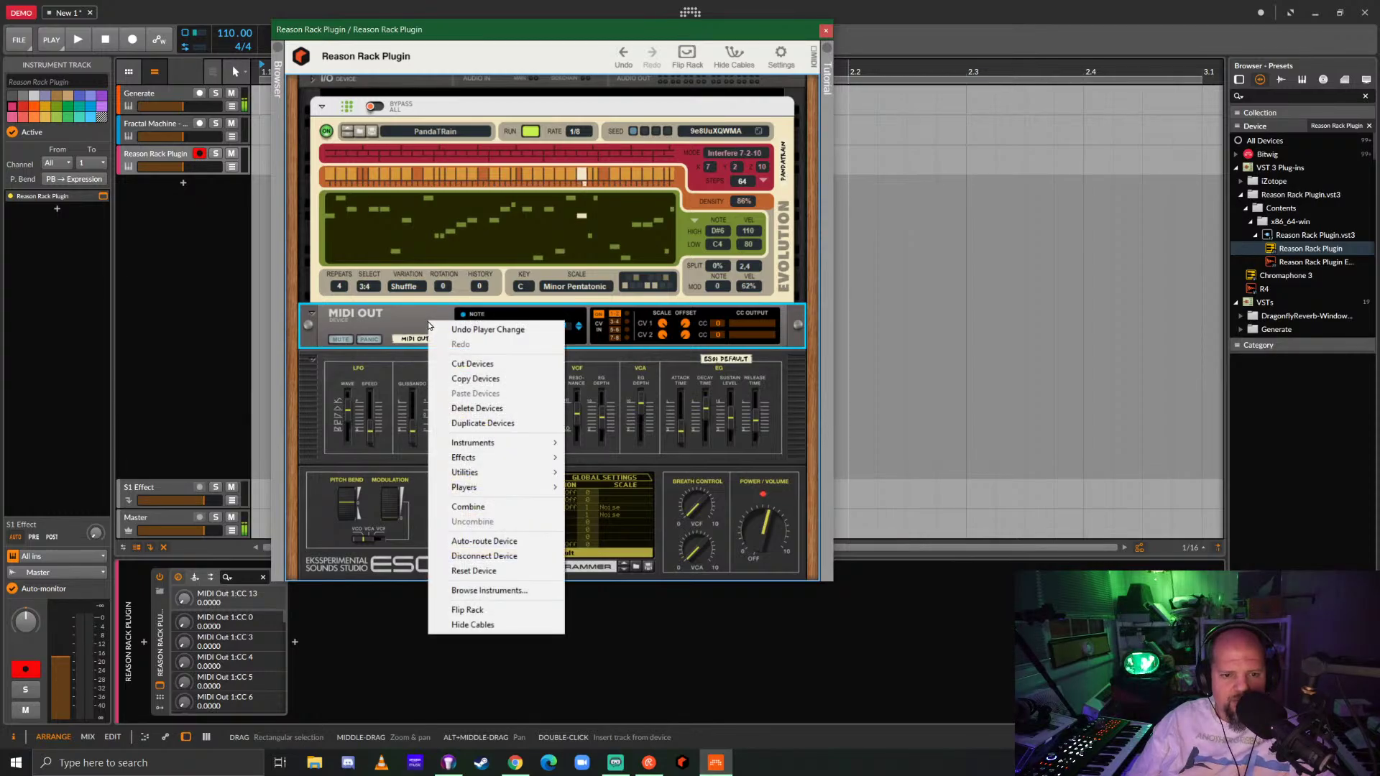
left_click(501, 407)
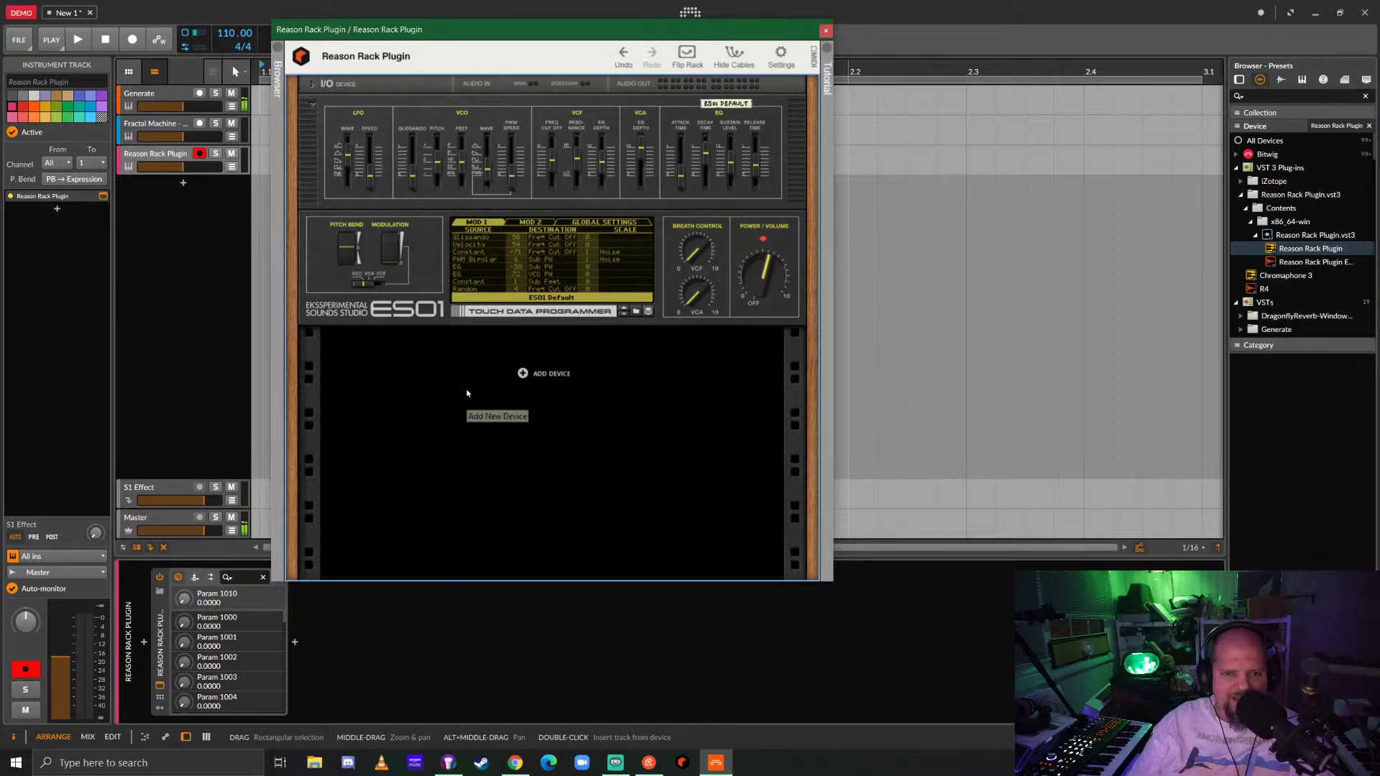
Add a new Lectric Panda Evolution player to the rack and attach it to the ES01 synth.
right_click(544, 376)
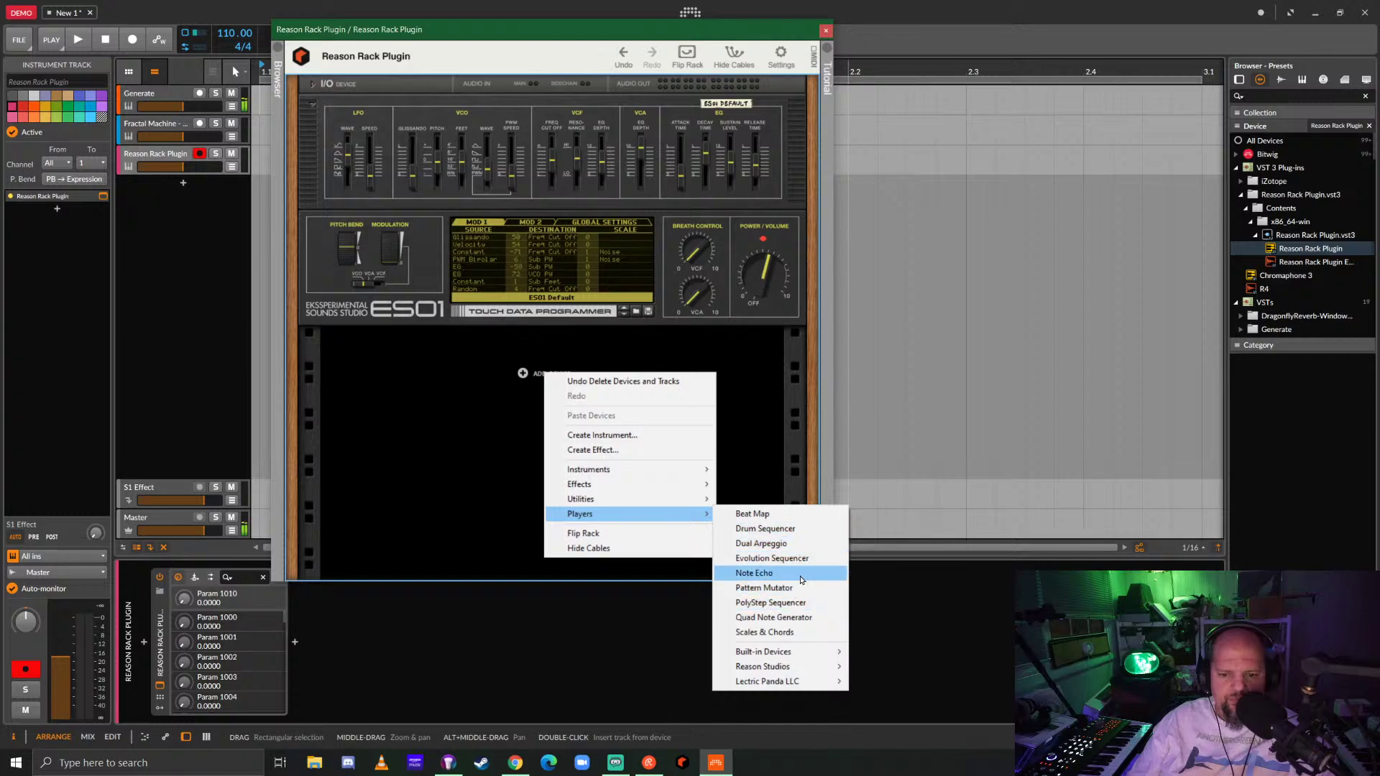
mouse_move(799, 683)
left_click(902, 682)
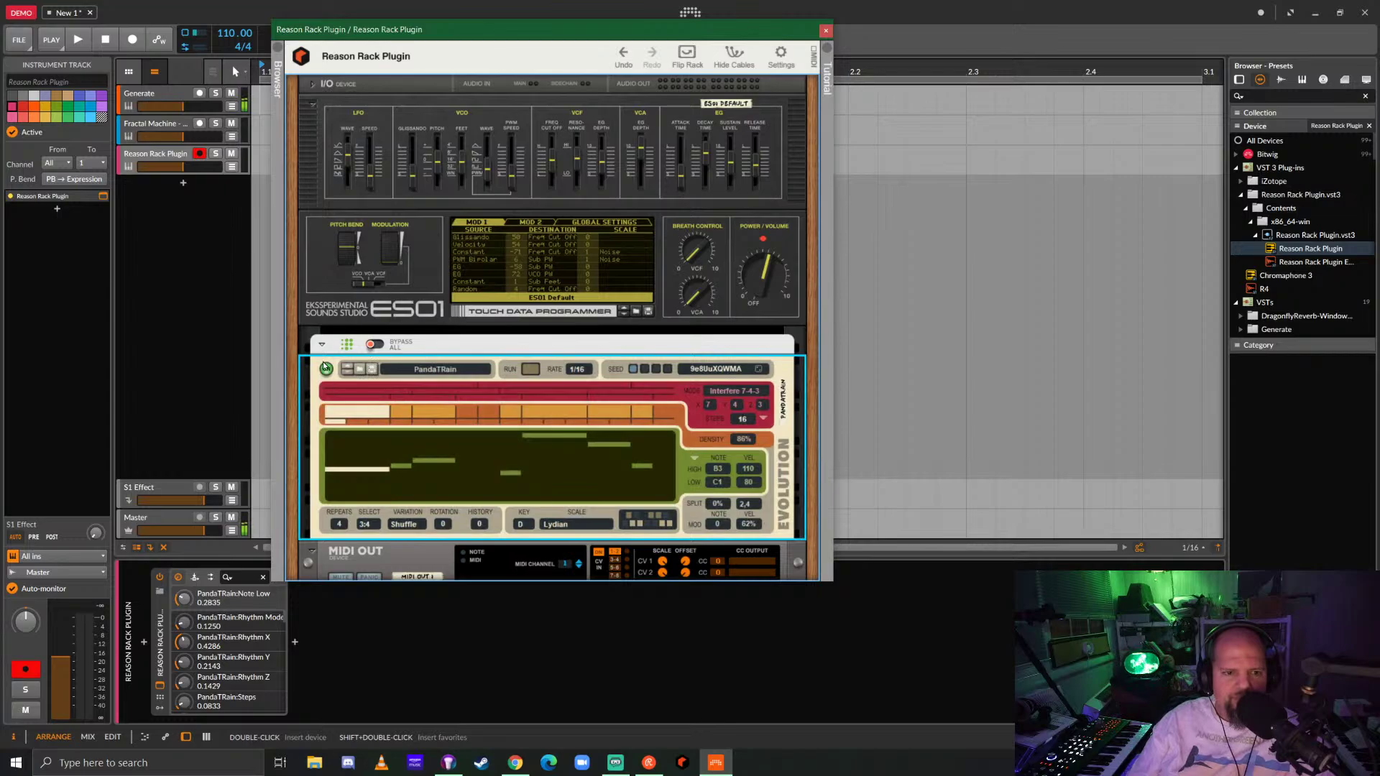
left_click_drag(316, 370, 358, 89)
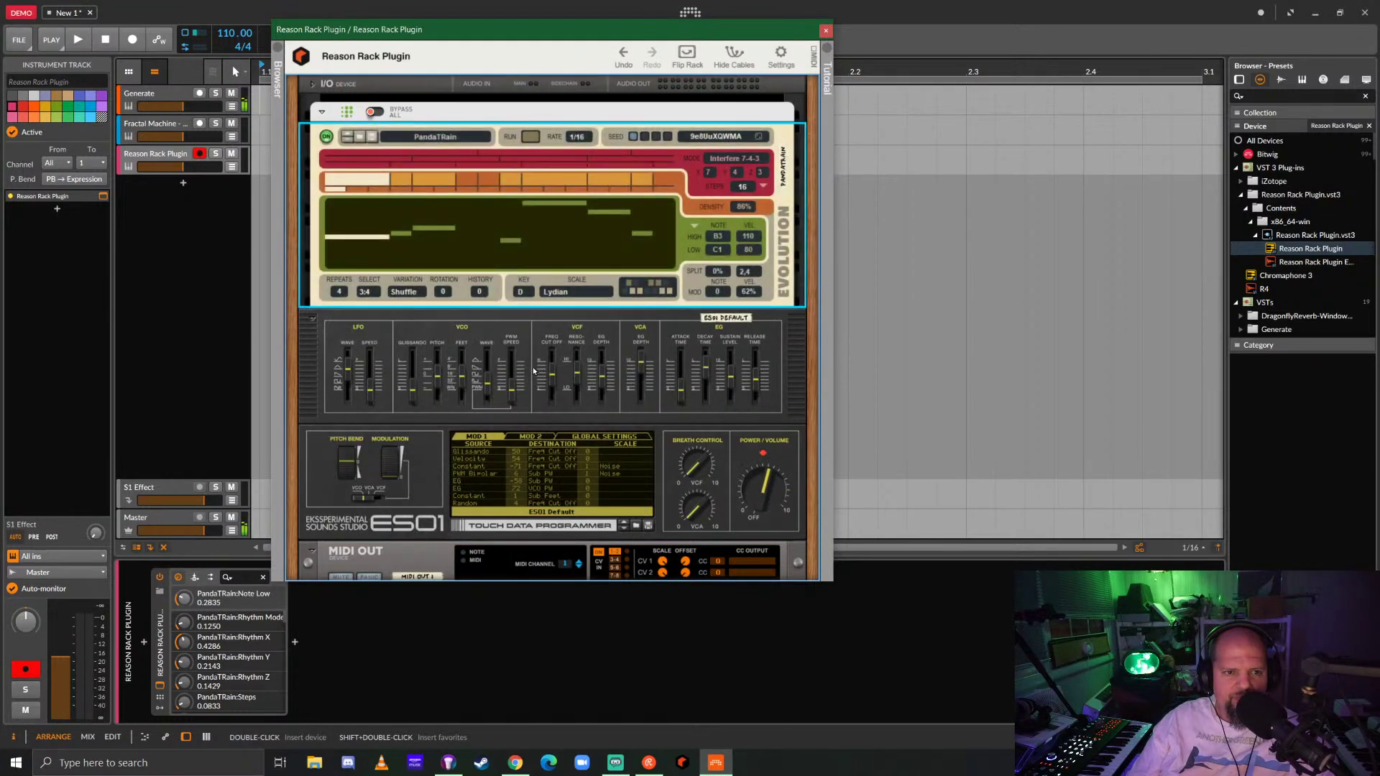
Start the new Evolution player at a 1/8 rate with a sequence length of 64 steps.
left_click(580, 137)
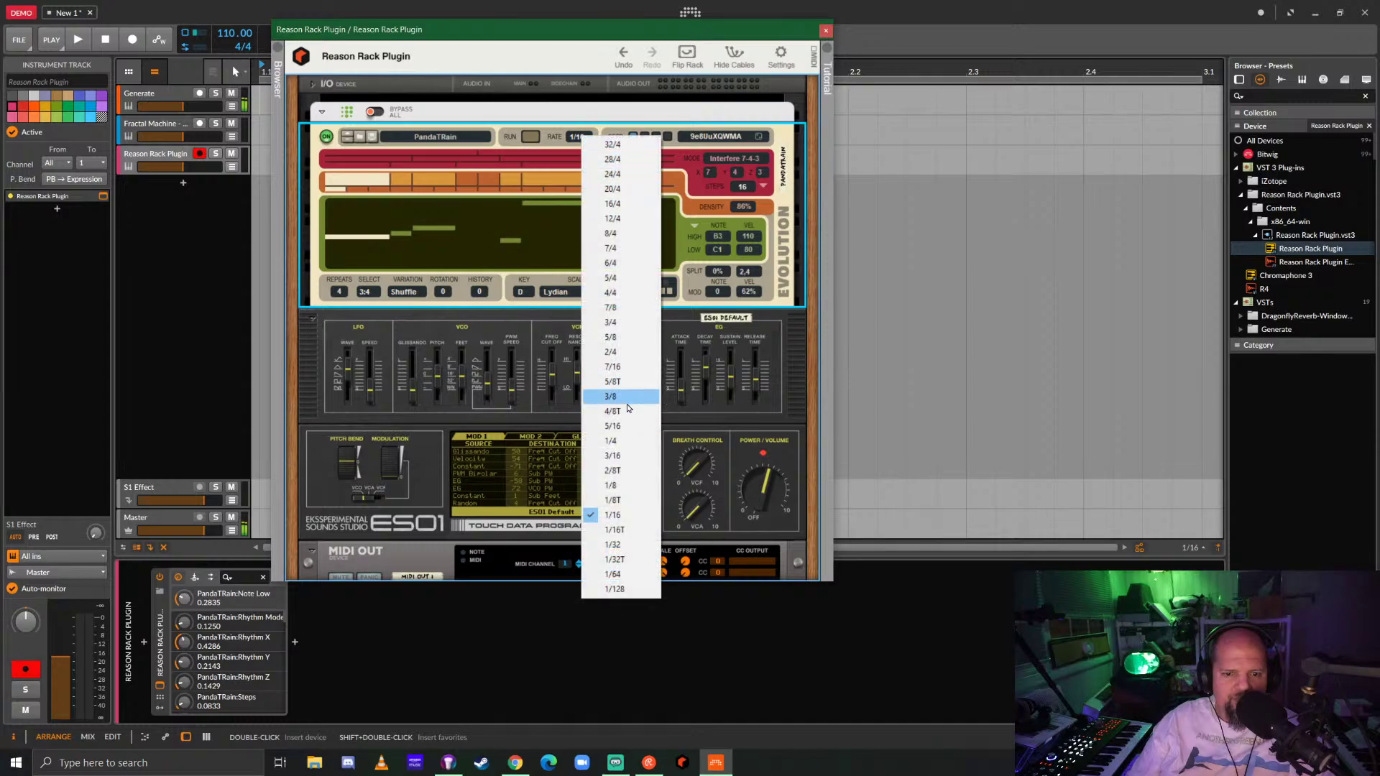
left_click(611, 486)
key("space")
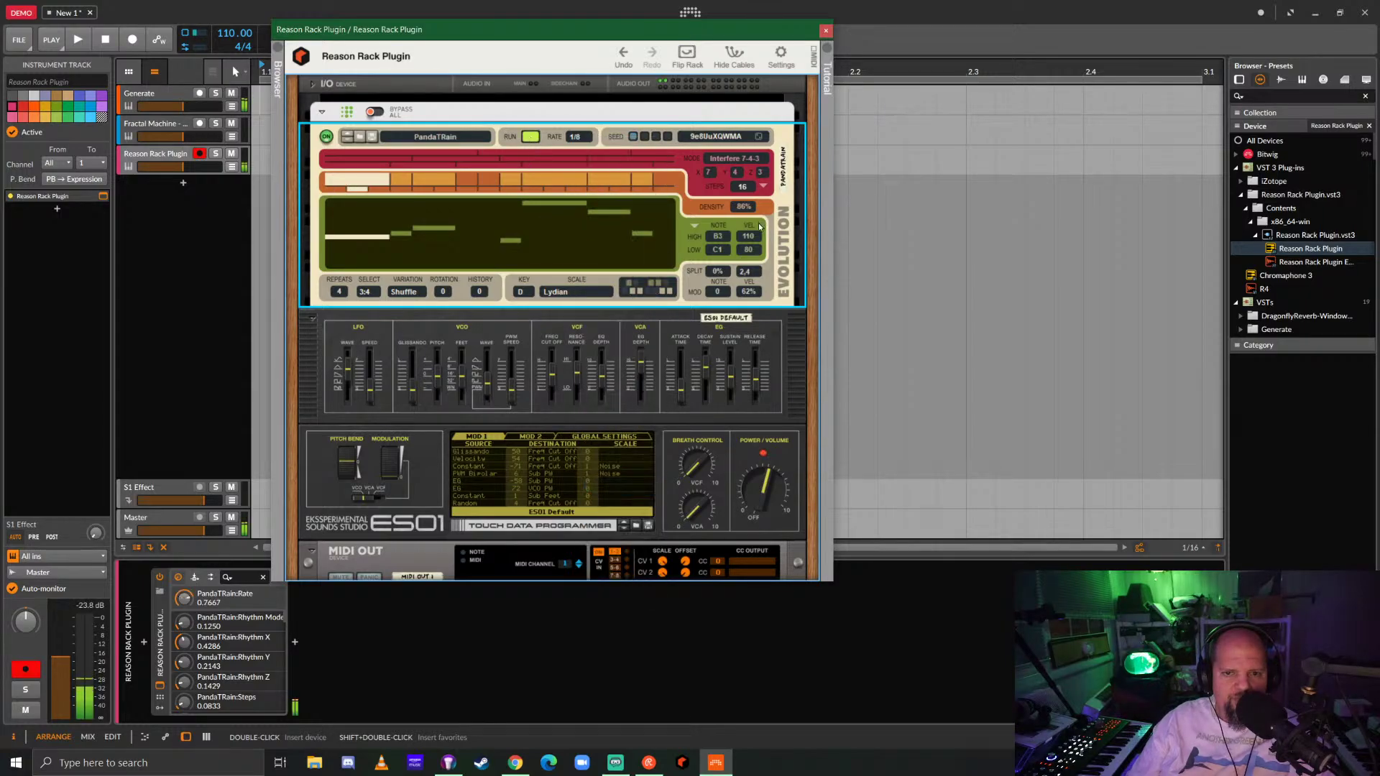
left_click(761, 188)
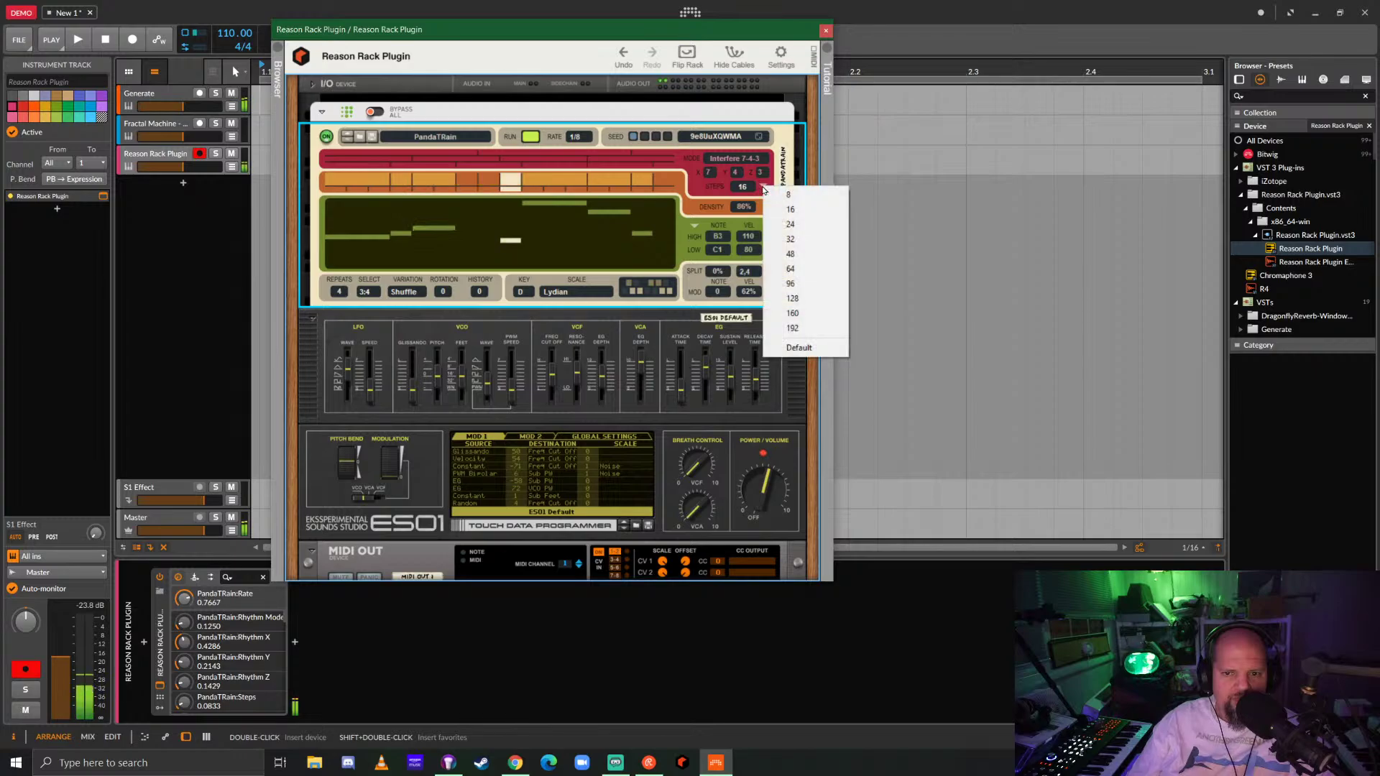
left_click(787, 270)
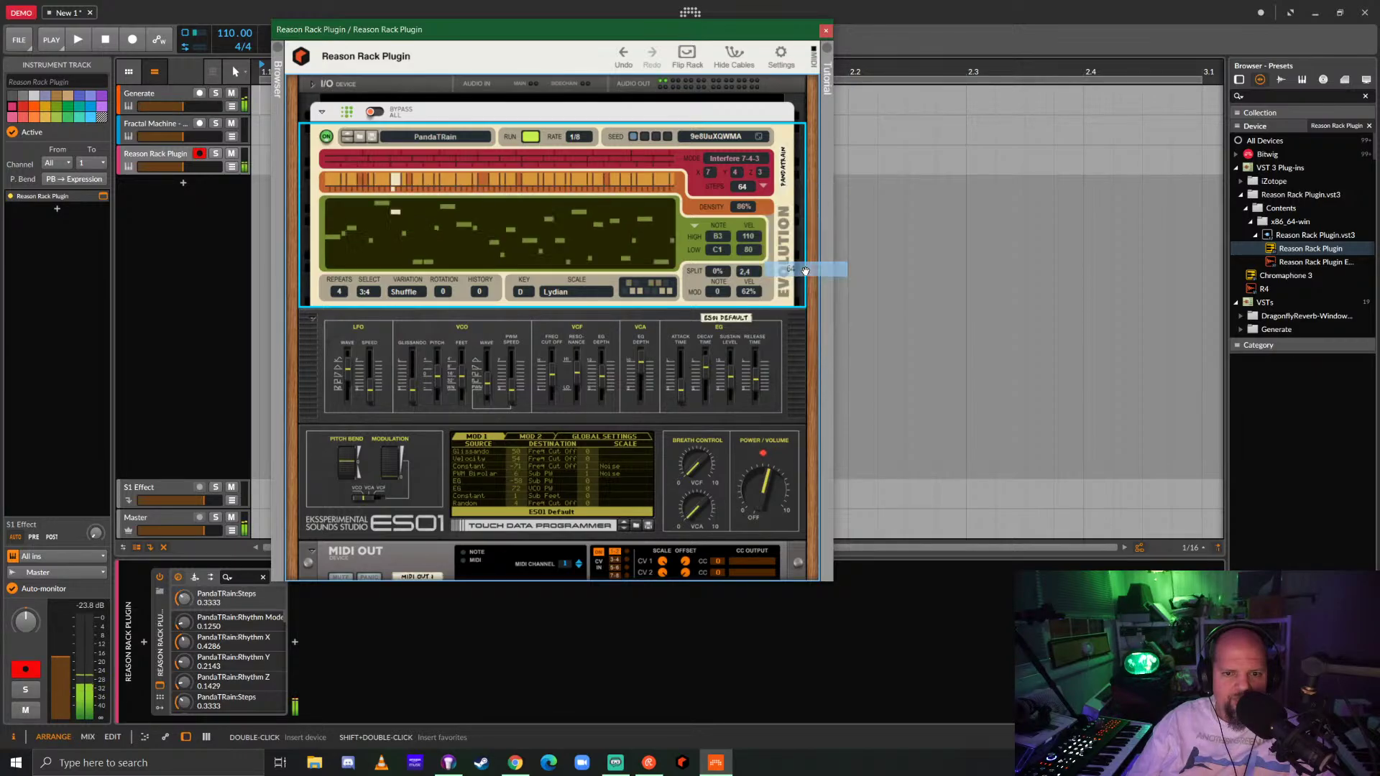
Set the Evolution player to C Minor Pentatonic with a note range from C3 to G6.
left_click(521, 295)
left_click(550, 300)
left_click(563, 293)
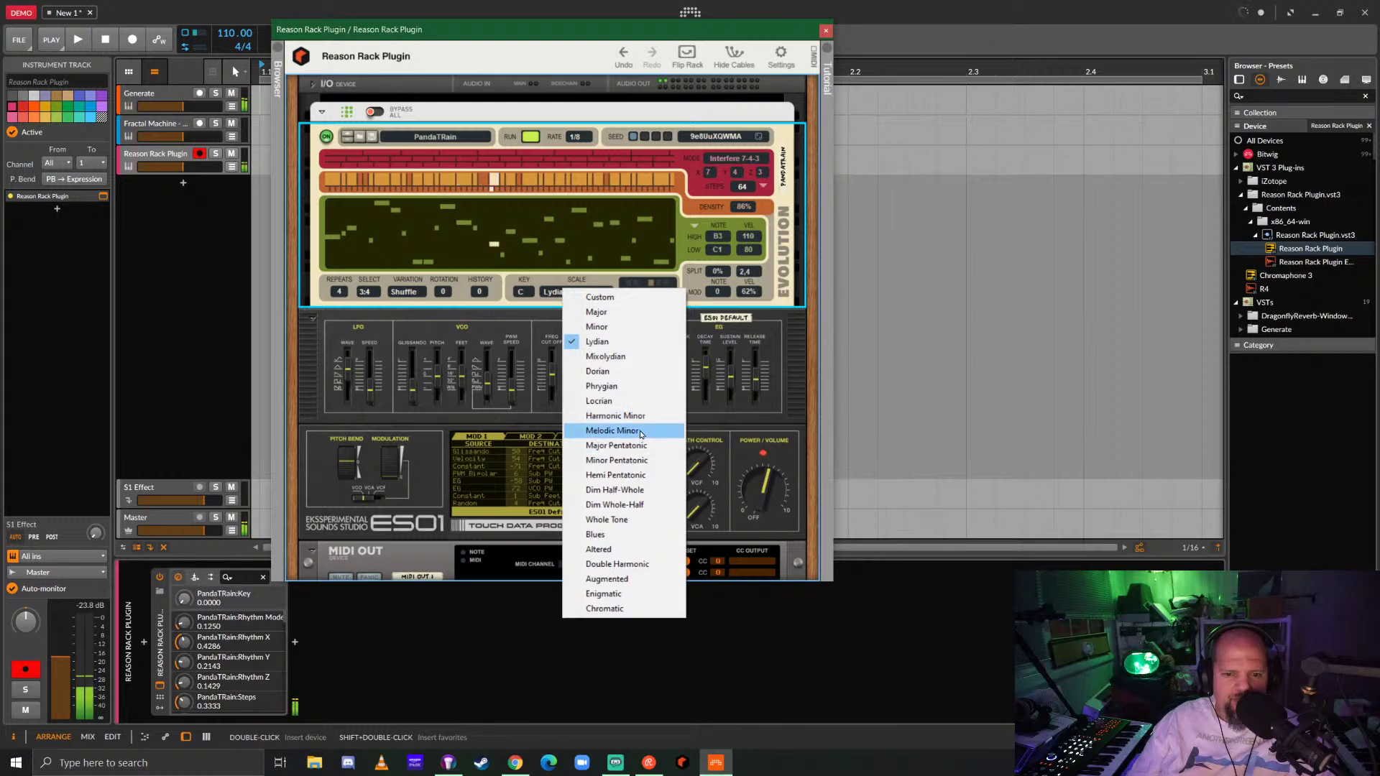
left_click(641, 463)
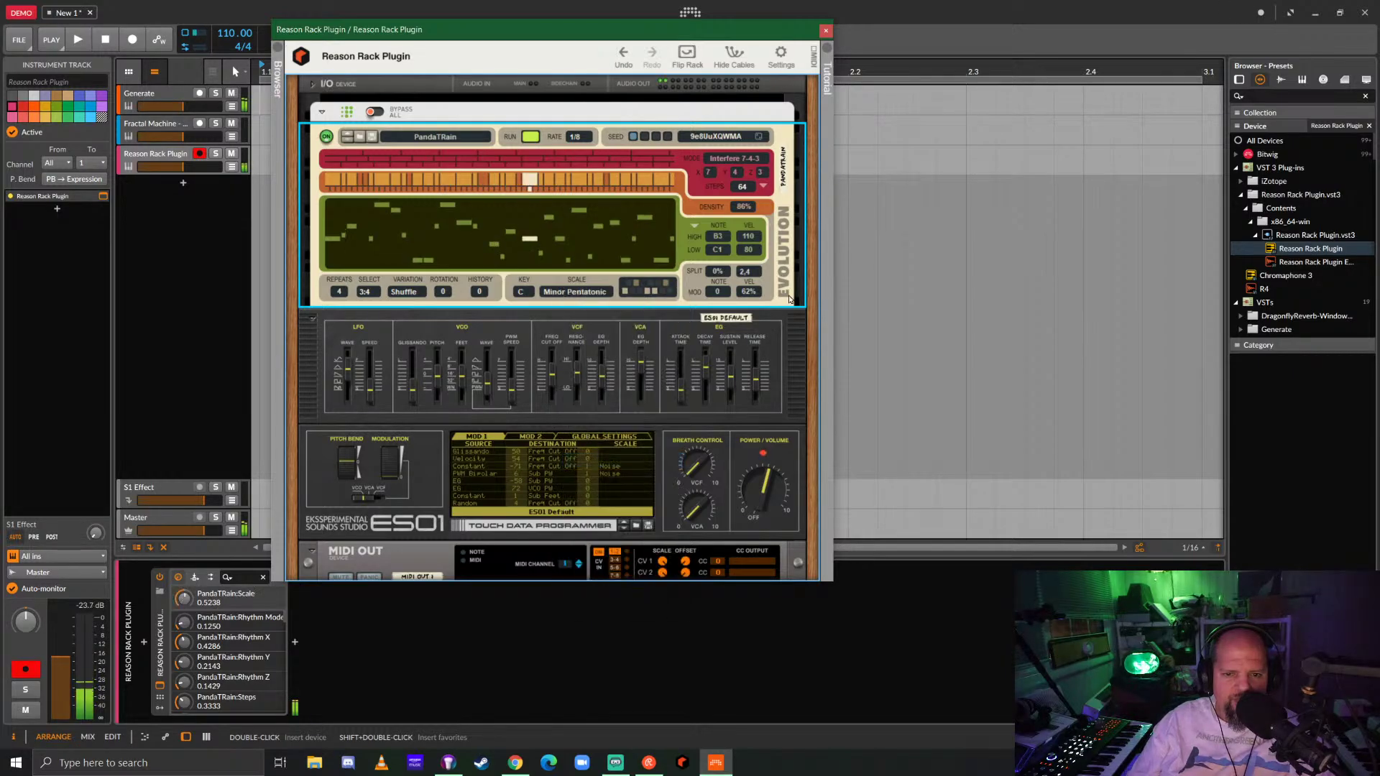
left_click_drag(726, 236, 733, 206)
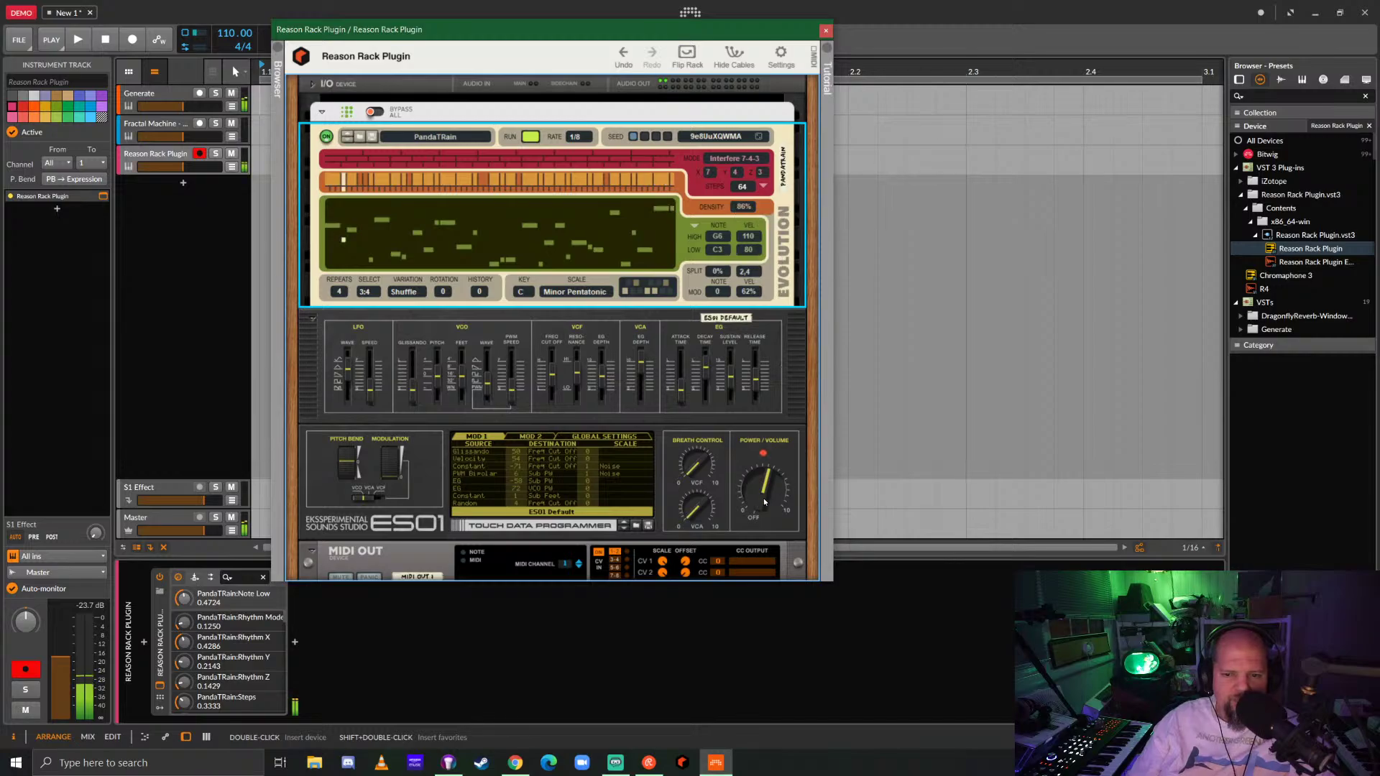
Load the Deep and Creamy patch from the ES01's 02 LEADS folder and raise the synth's master volume to 6.14 dB.
left_click_drag(765, 502, 763, 491)
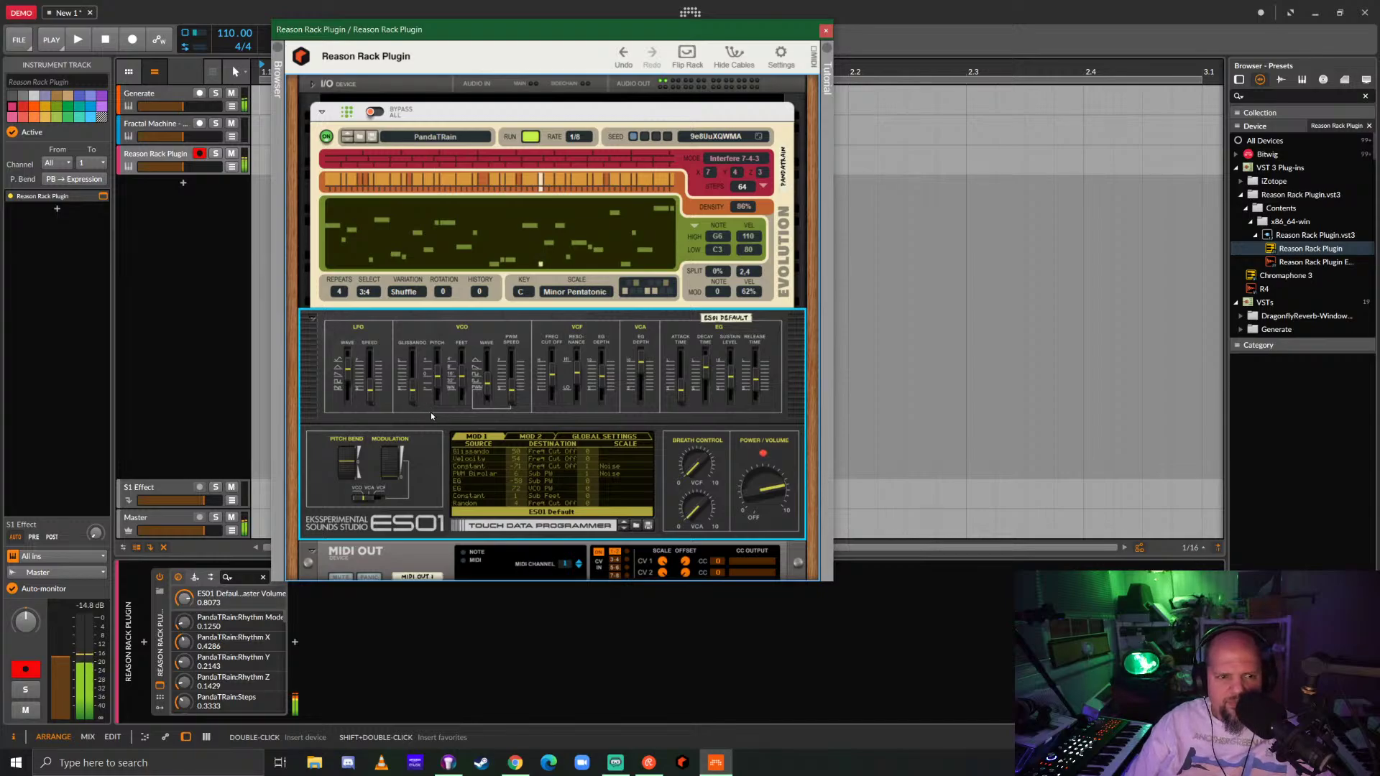
scroll(431, 416, "down", 2)
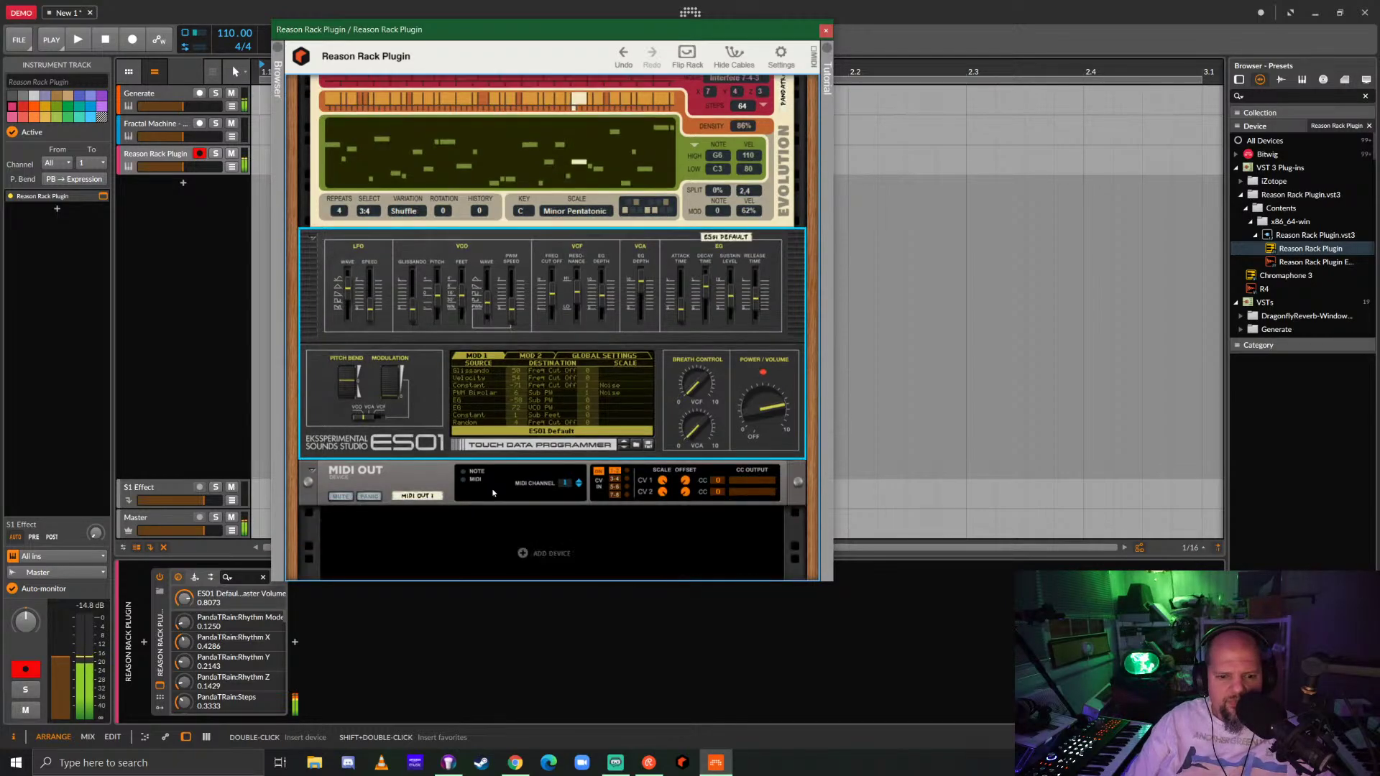
left_click(634, 445)
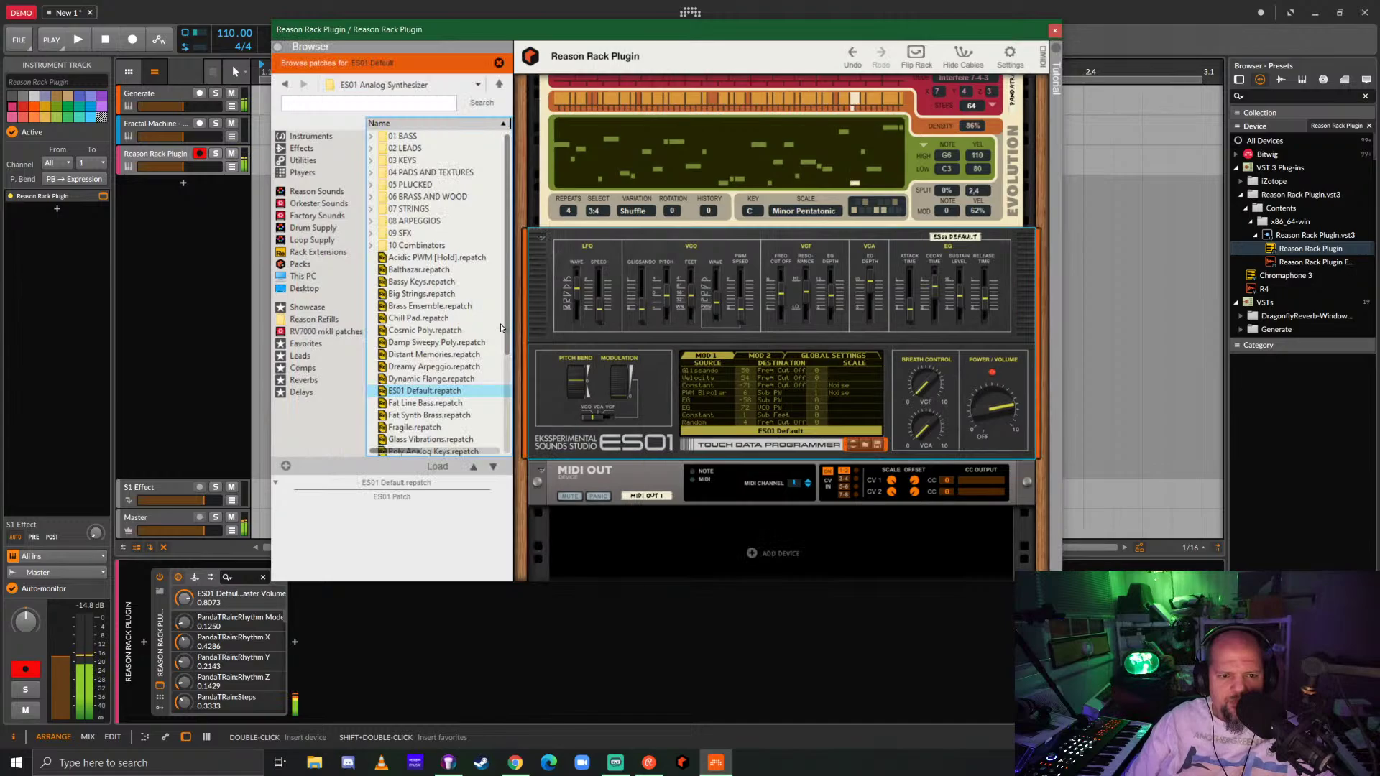
double_click(406, 148)
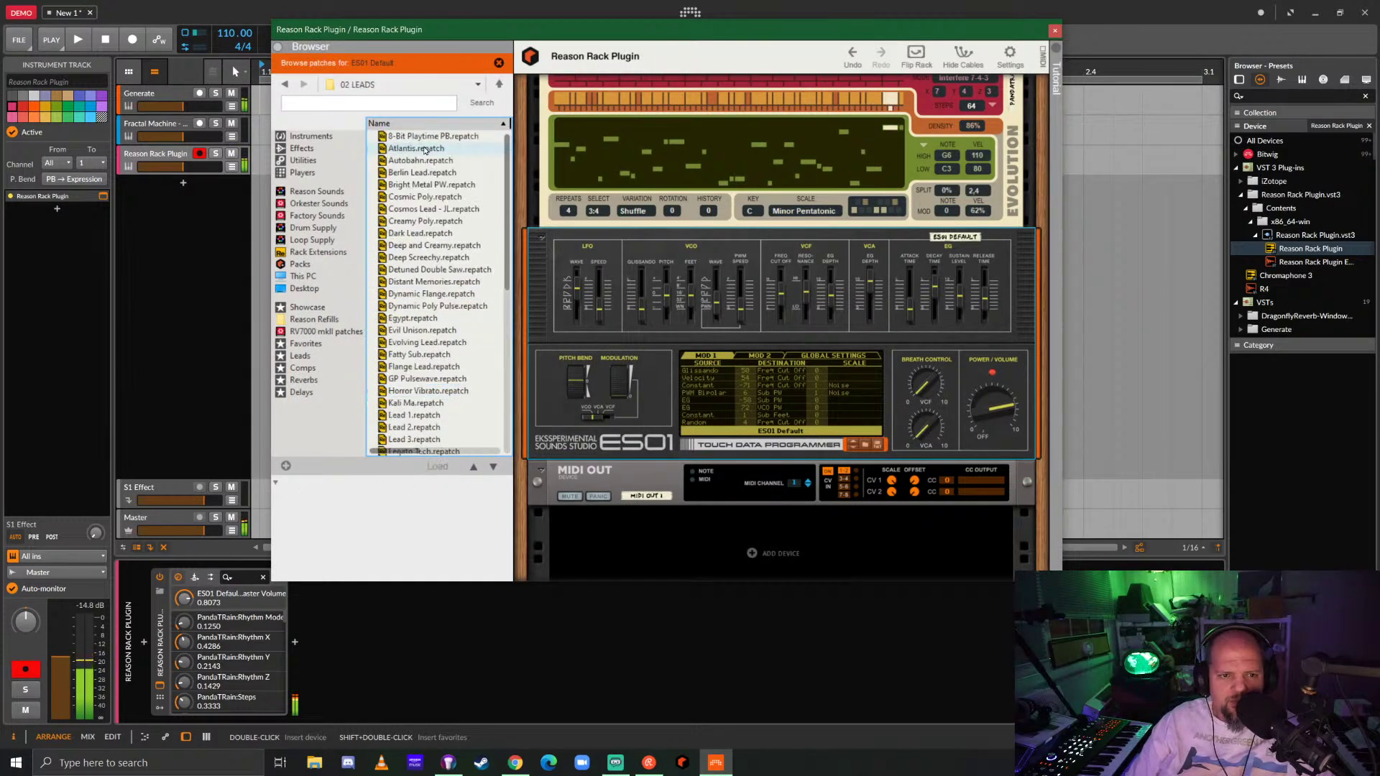
left_click(424, 245)
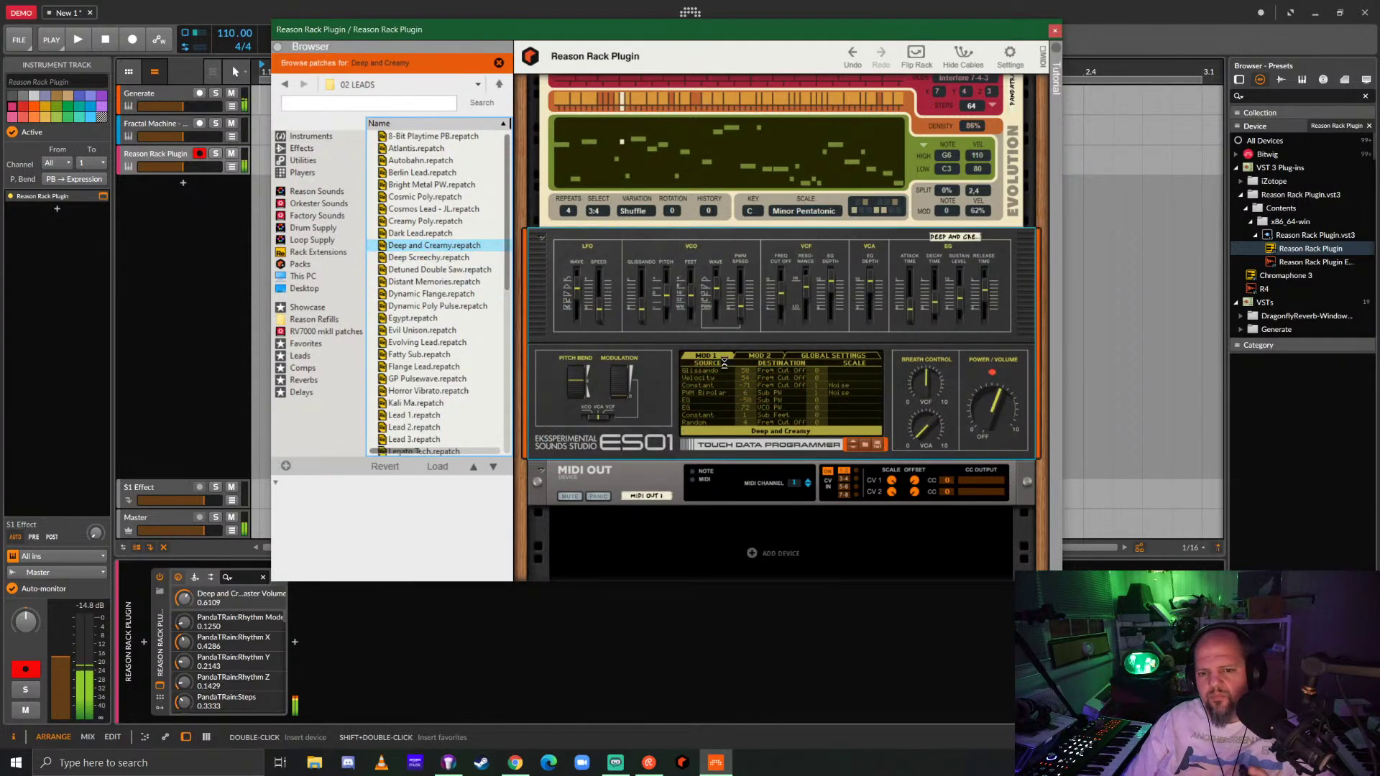
left_click_drag(998, 420, 990, 407)
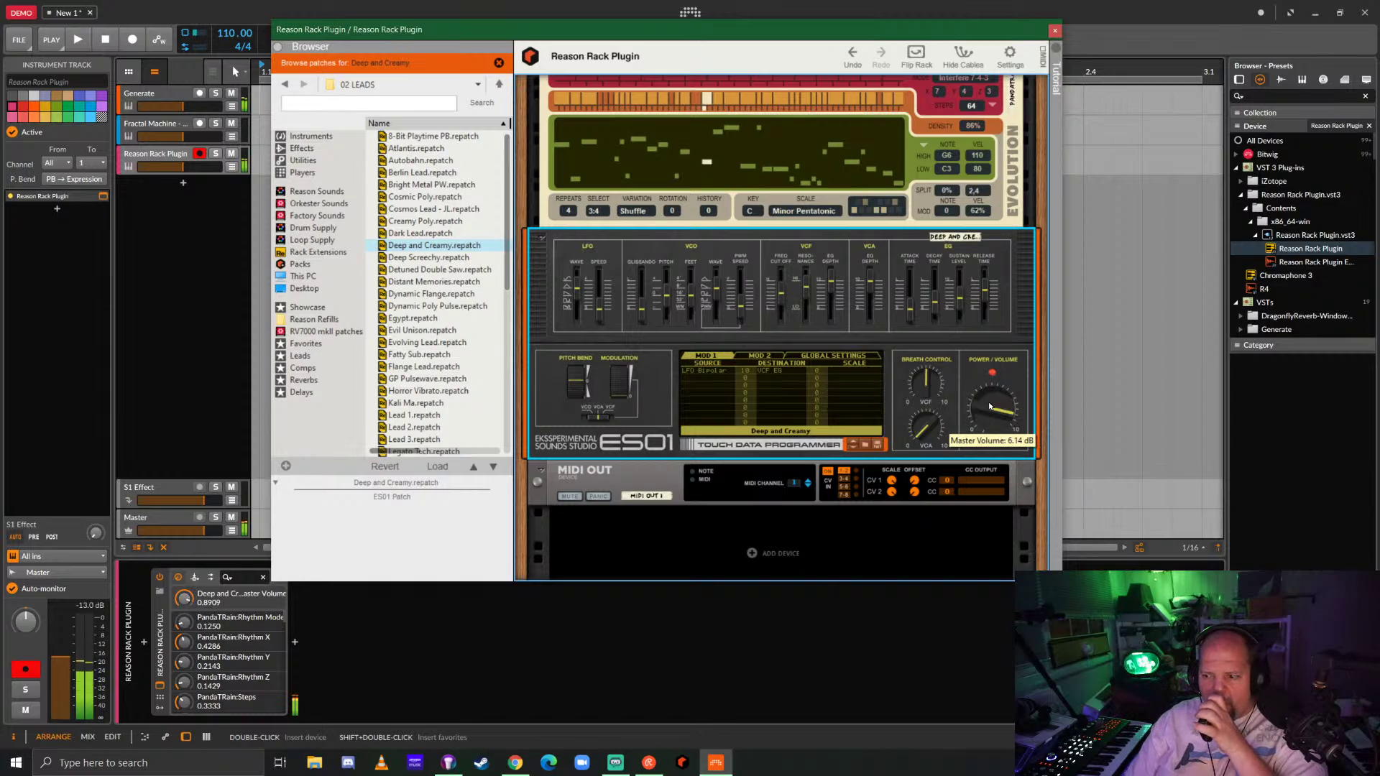
Load the Evil Unison lead patch into the ES01, raise its master volume almost to maximum, and close the rack window.
key("Up")
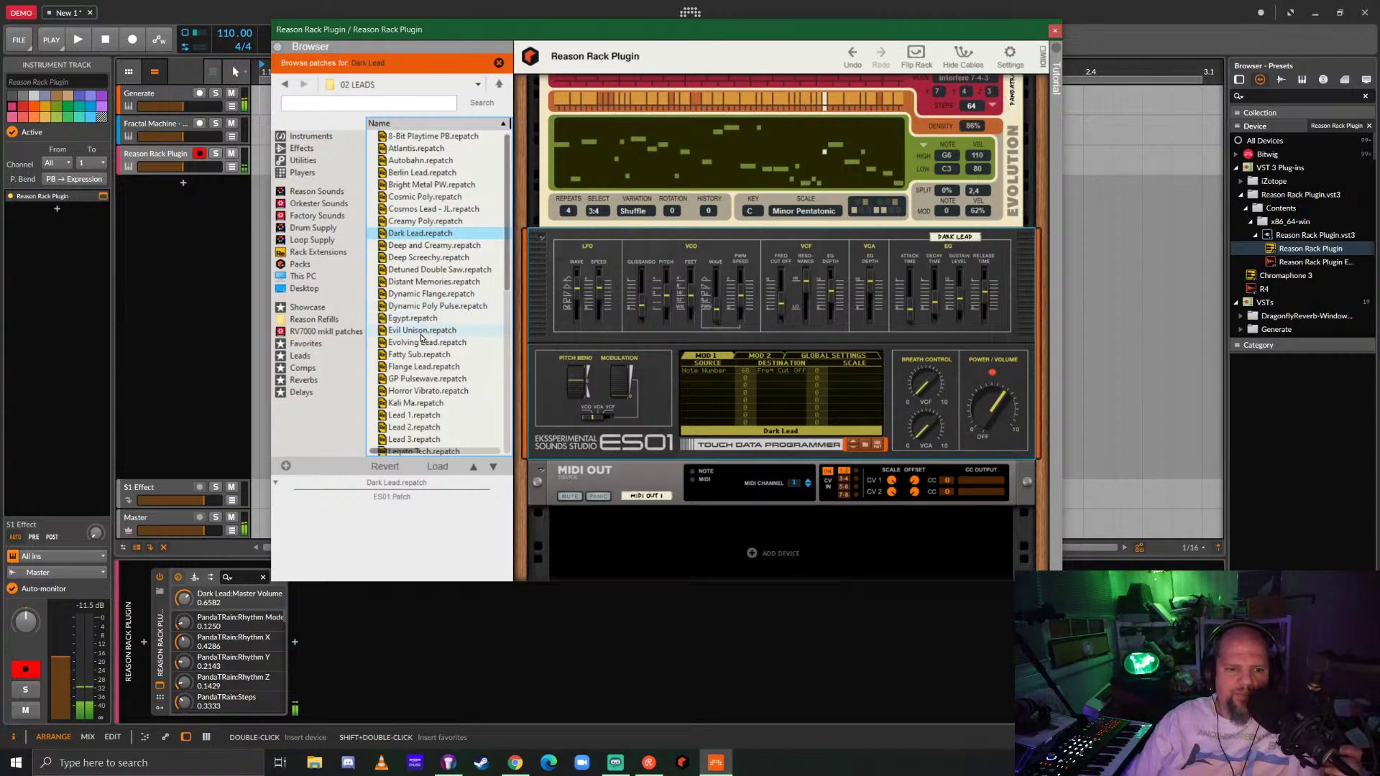
key("Down")
key("Down")
key("Down")
key("Down")
key("Down")
key("Down")
key("Down")
key("Down")
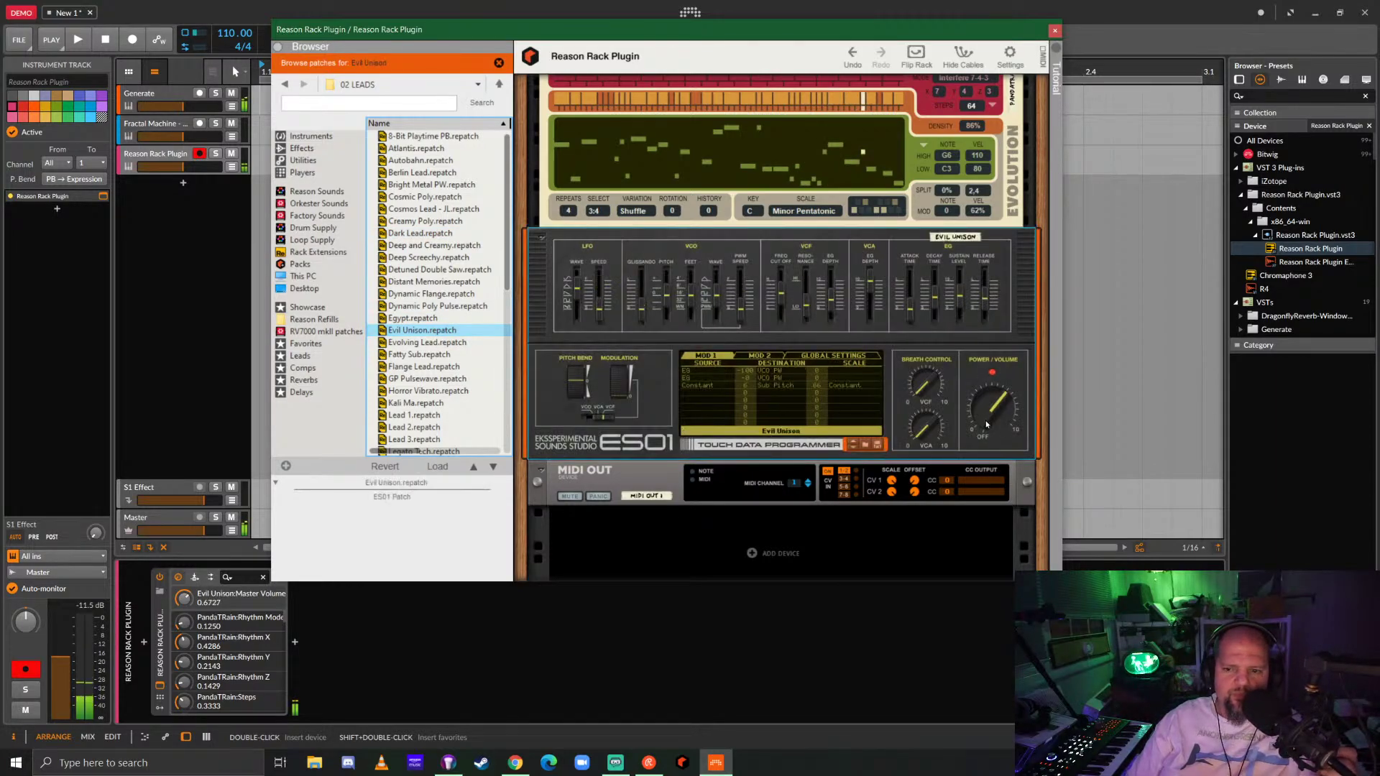
left_click_drag(980, 418, 978, 413)
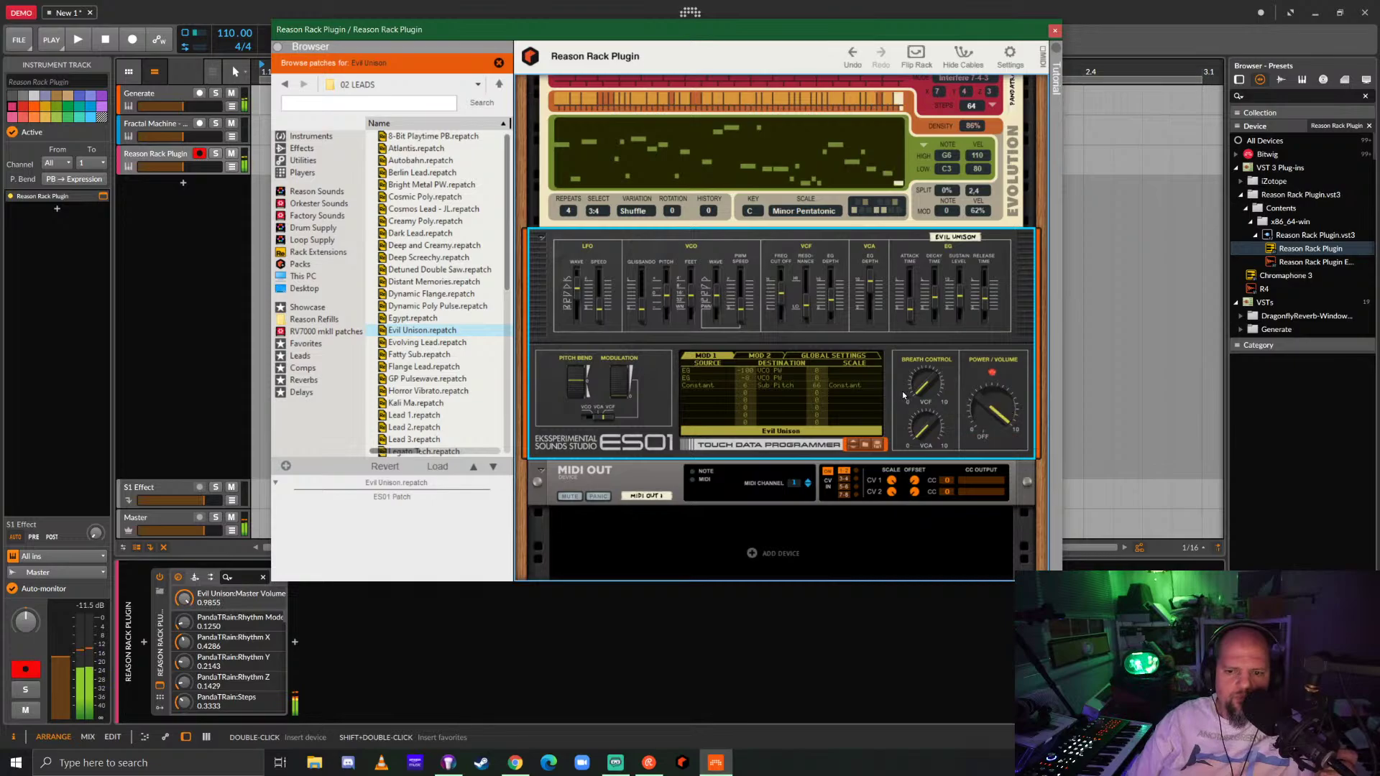
left_click(1055, 33)
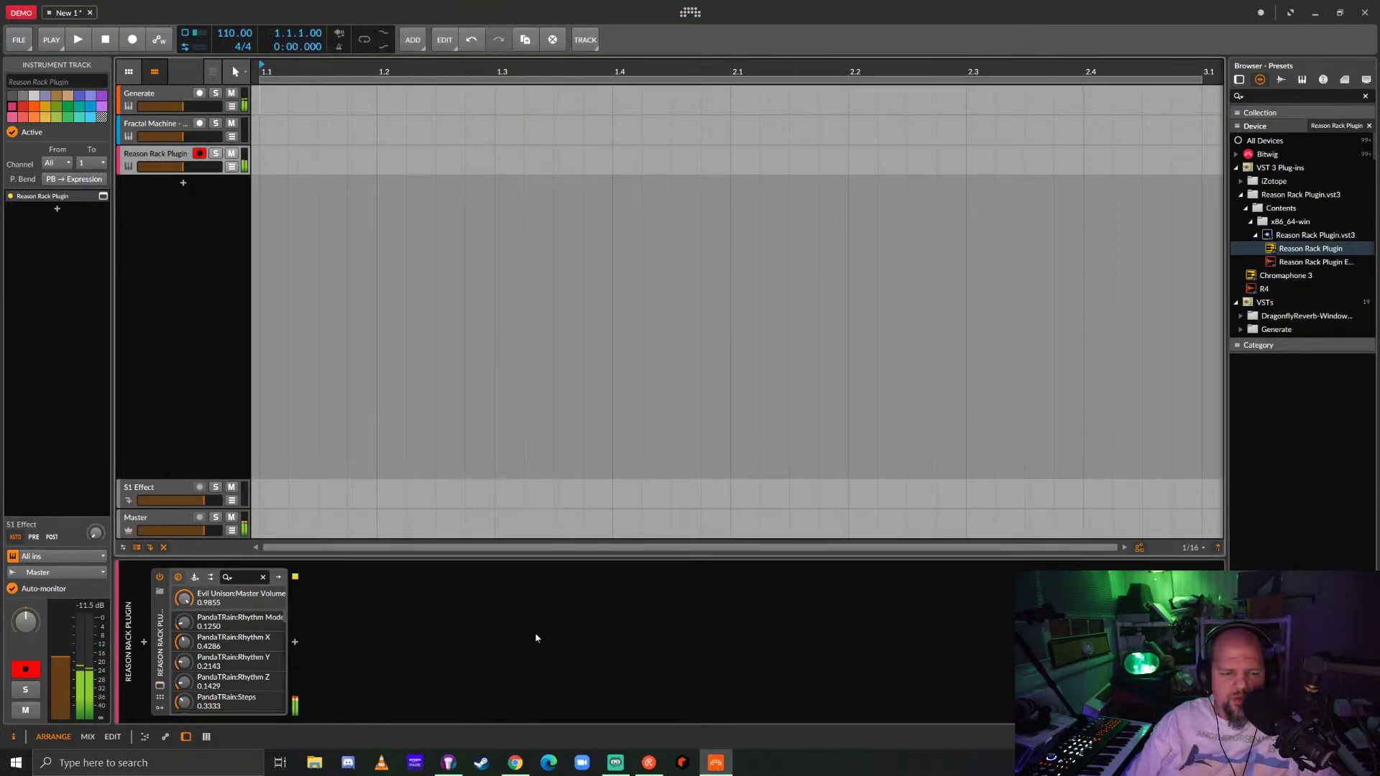
left_click(296, 644)
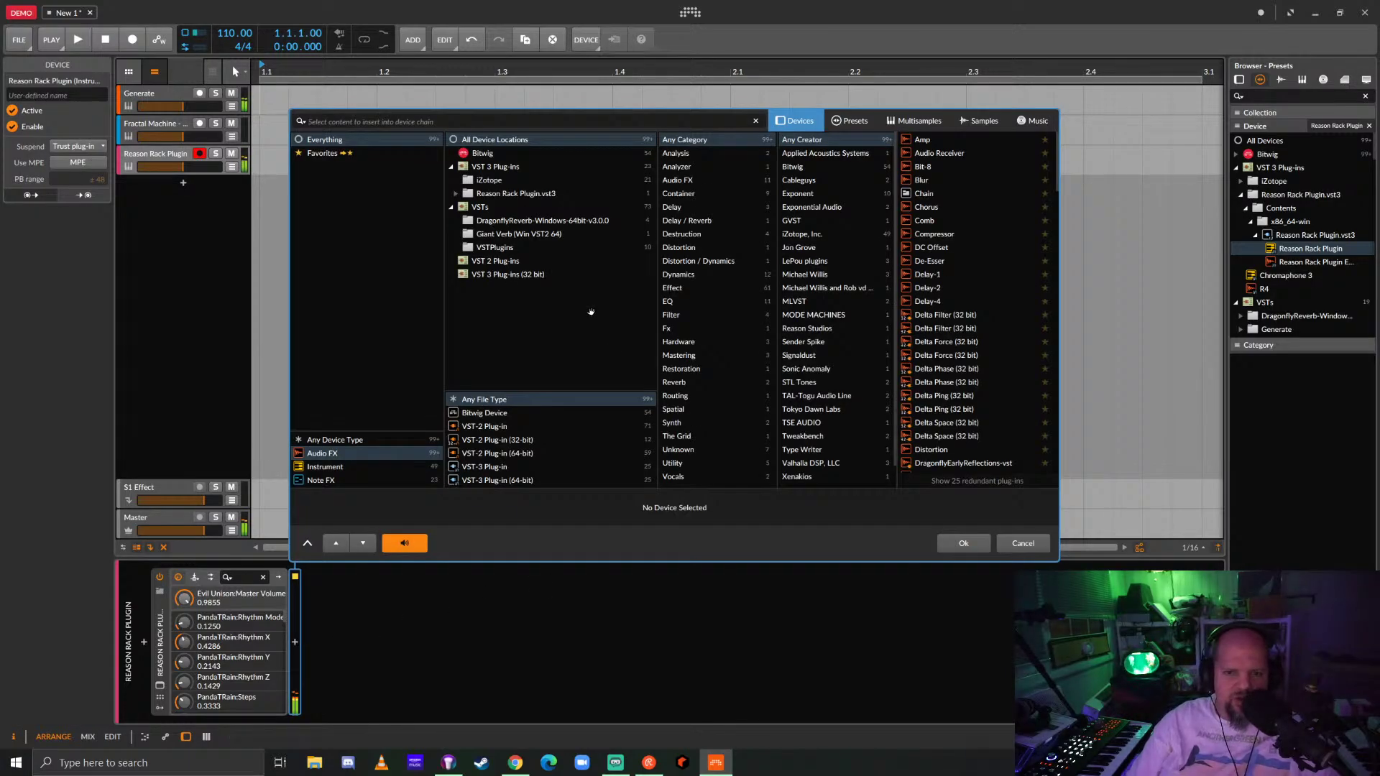
left_click(329, 456)
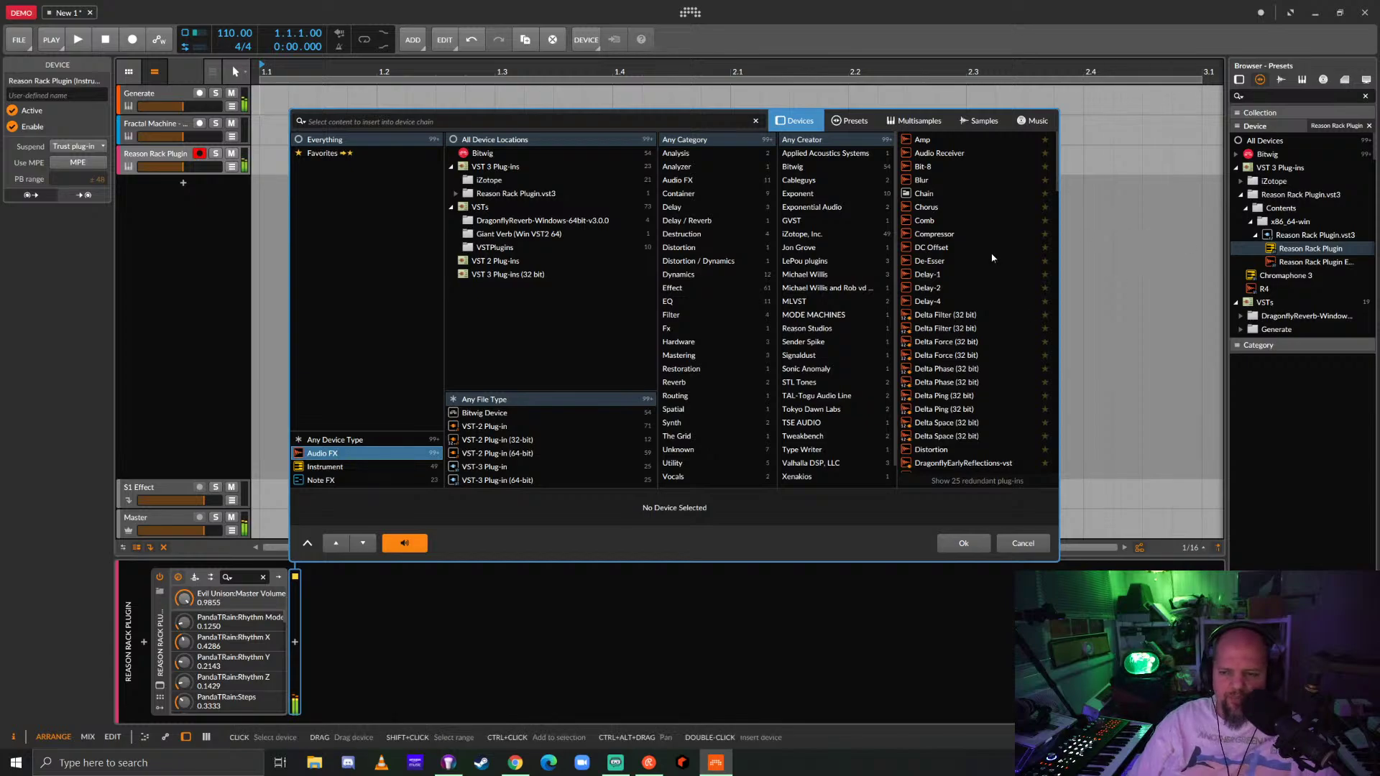
scroll(993, 258, "down", 3)
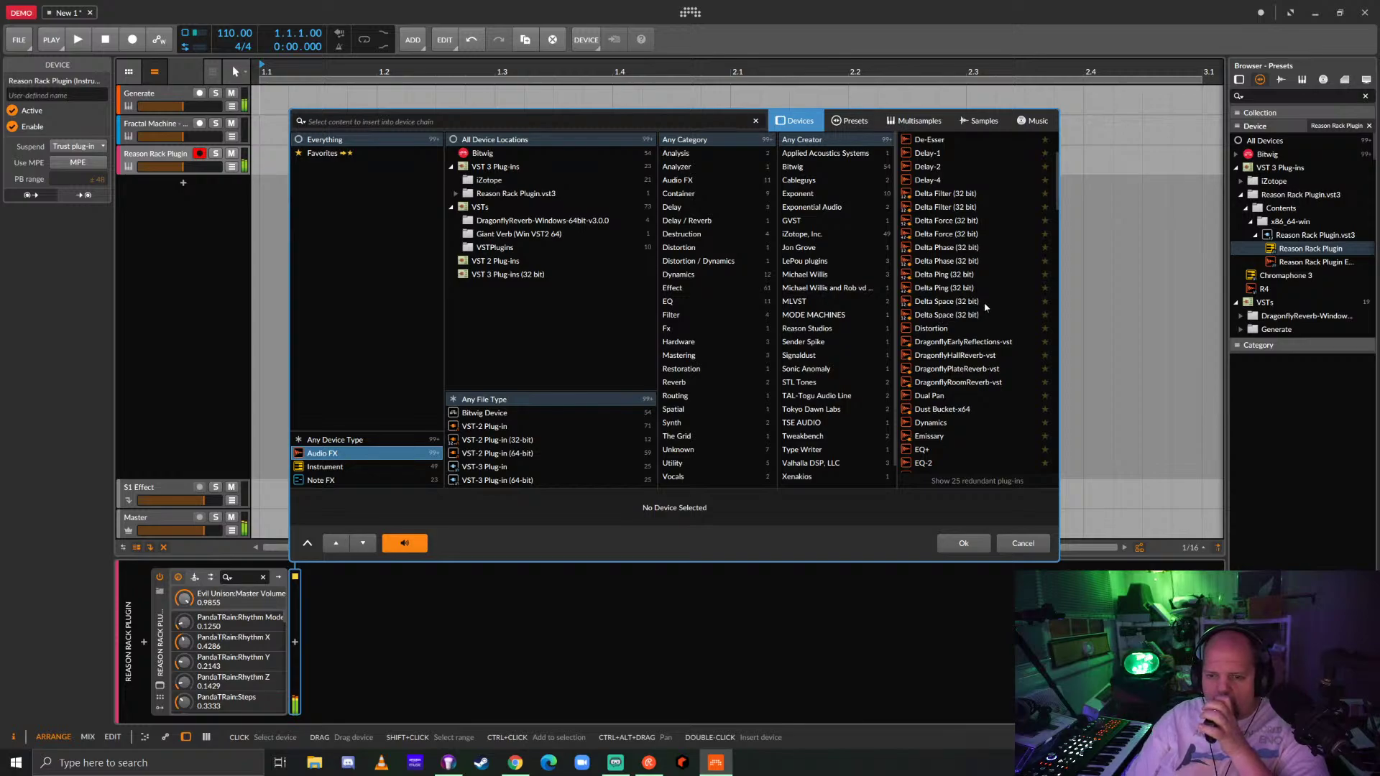
scroll(984, 306, "down", 3)
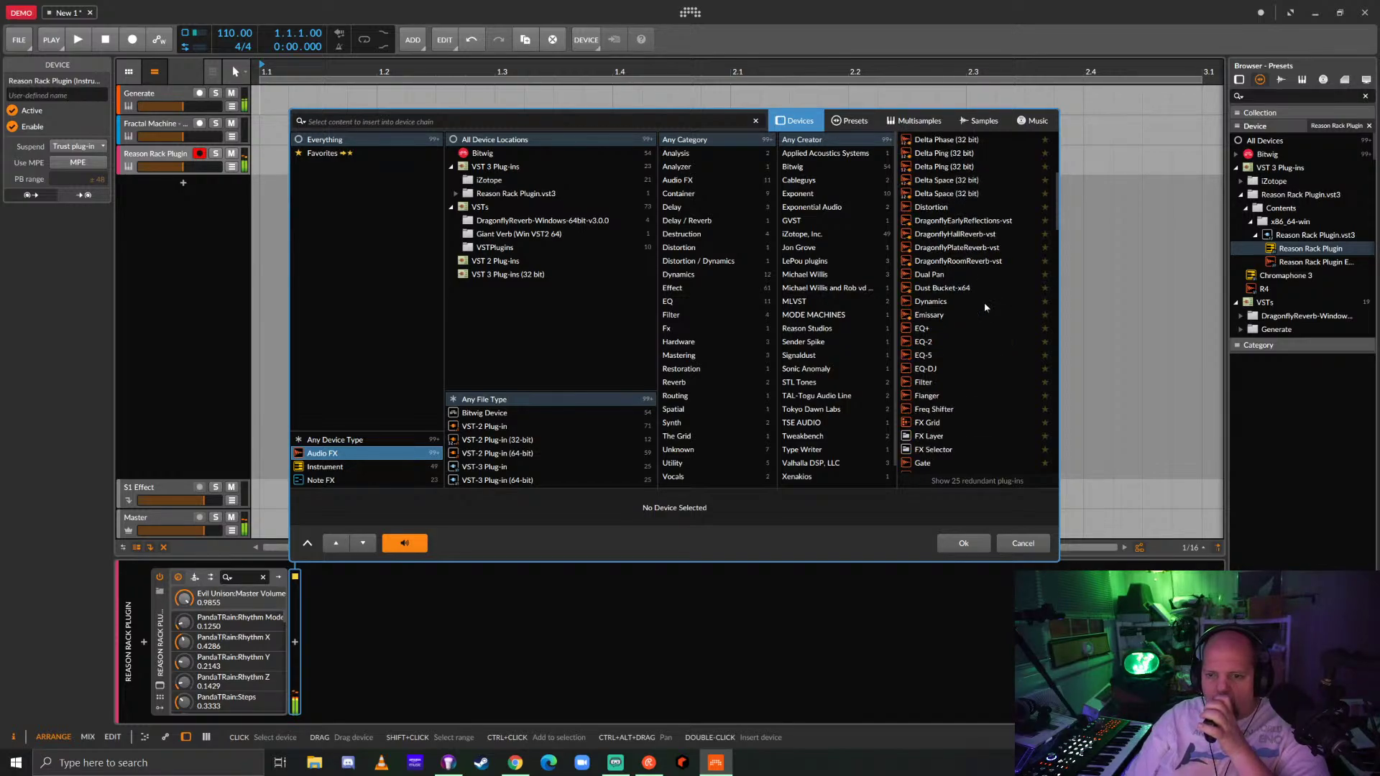
left_click(920, 329)
left_click(1018, 541)
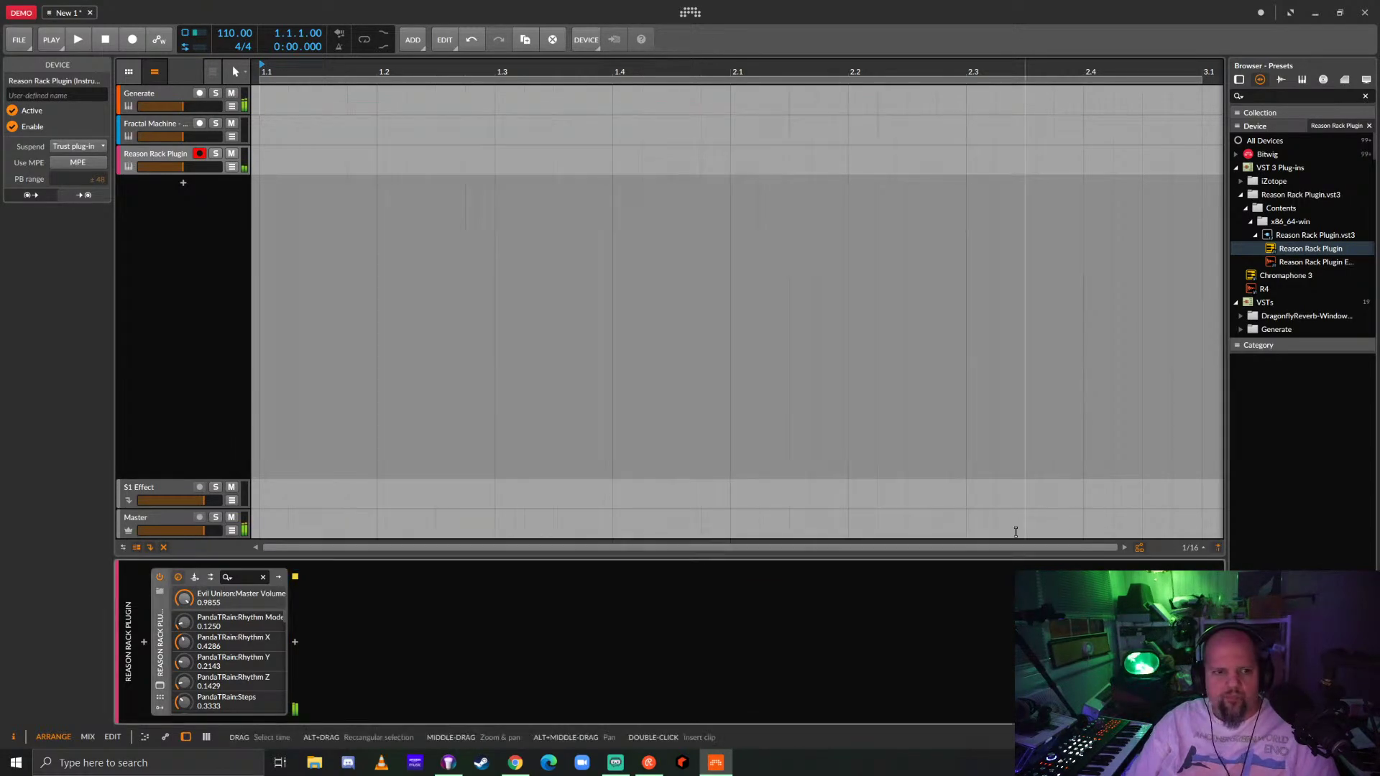
Solo the Reason Rack Plugin track, insert an EQ+ after the rack, and open the equalizer's expanded editor.
left_click(217, 156)
double_click(388, 637)
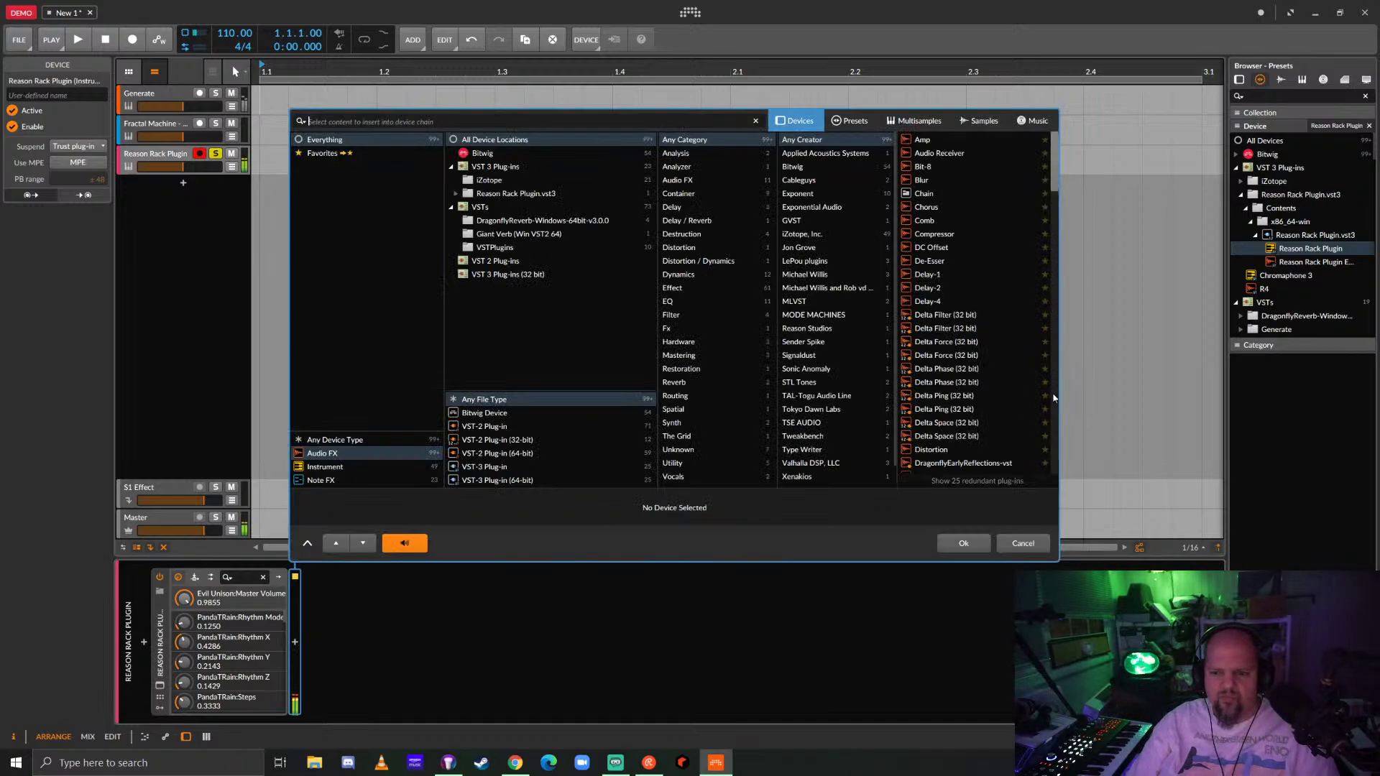
scroll(999, 403, "down", 5)
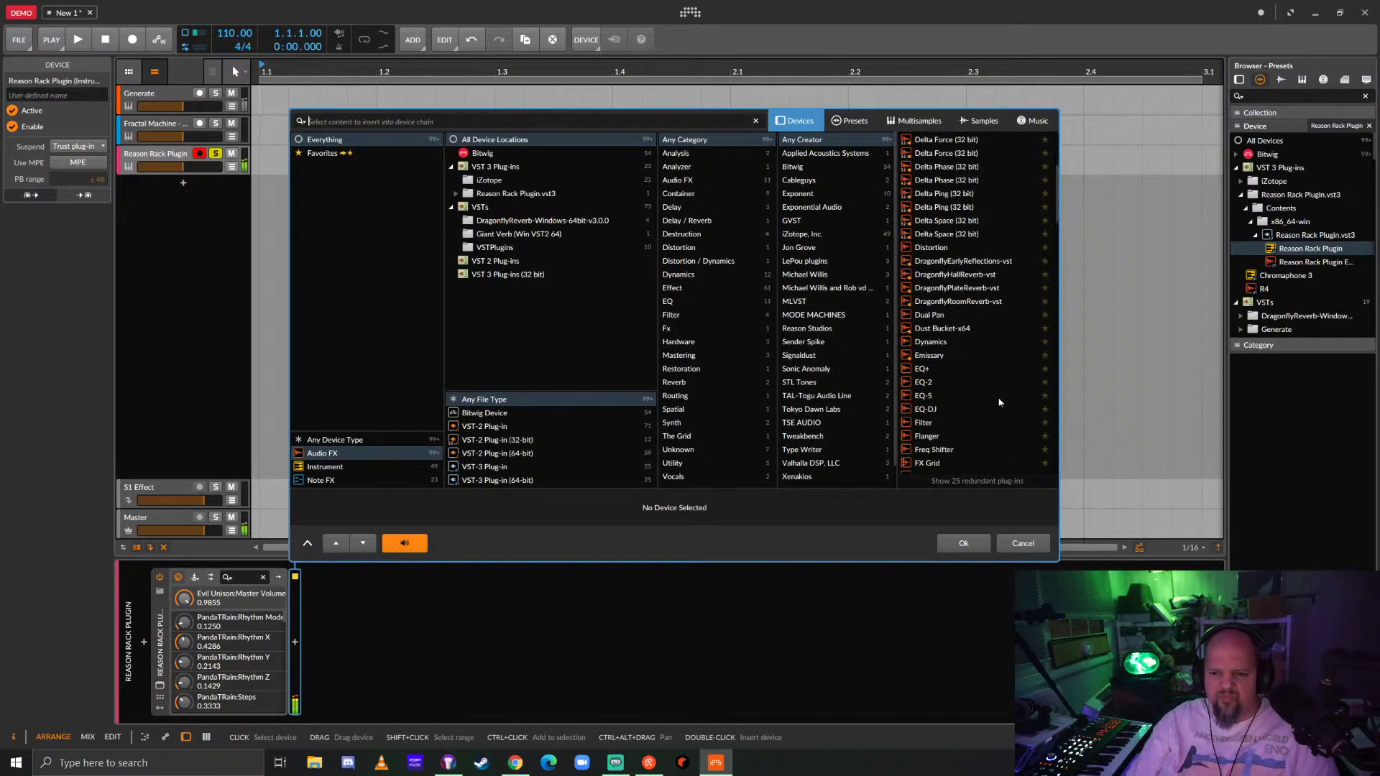
left_click(926, 387)
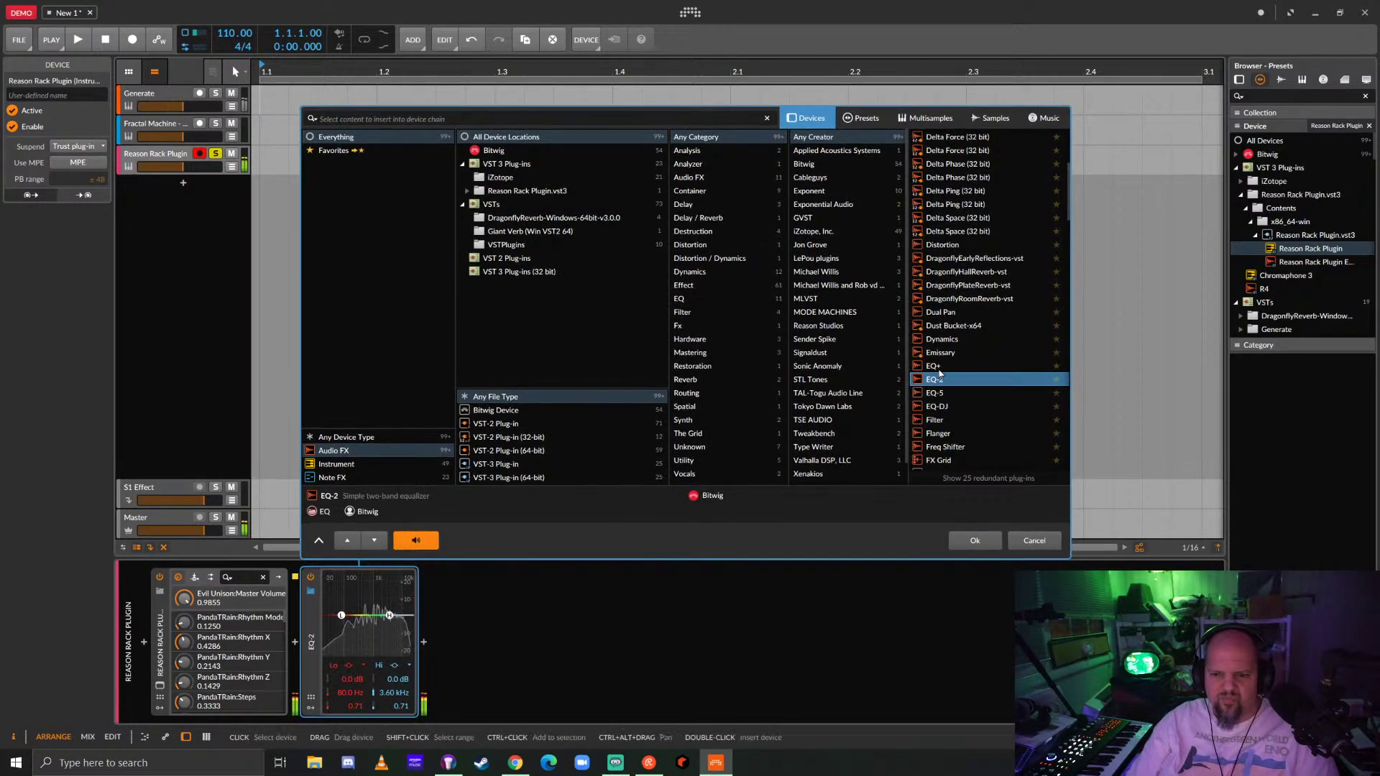
left_click(936, 367)
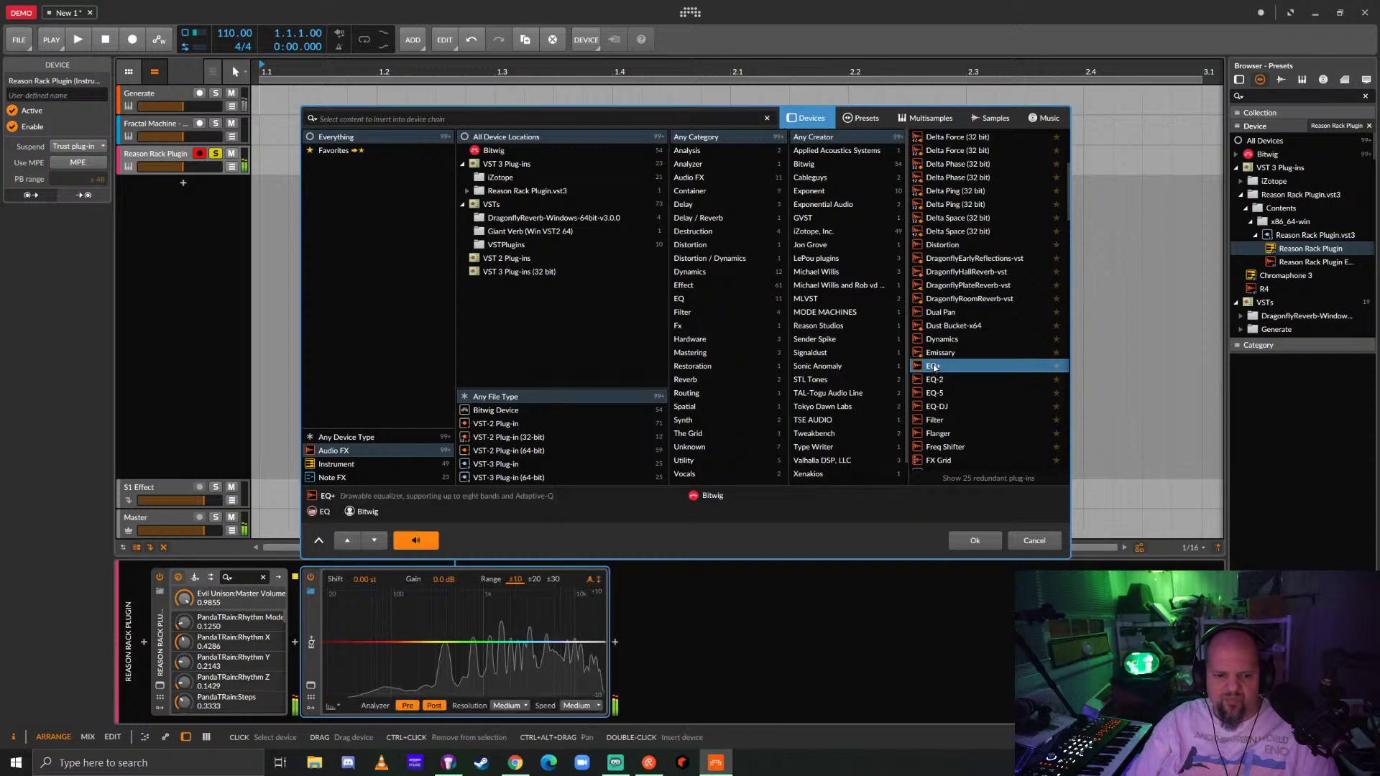
left_click(978, 538)
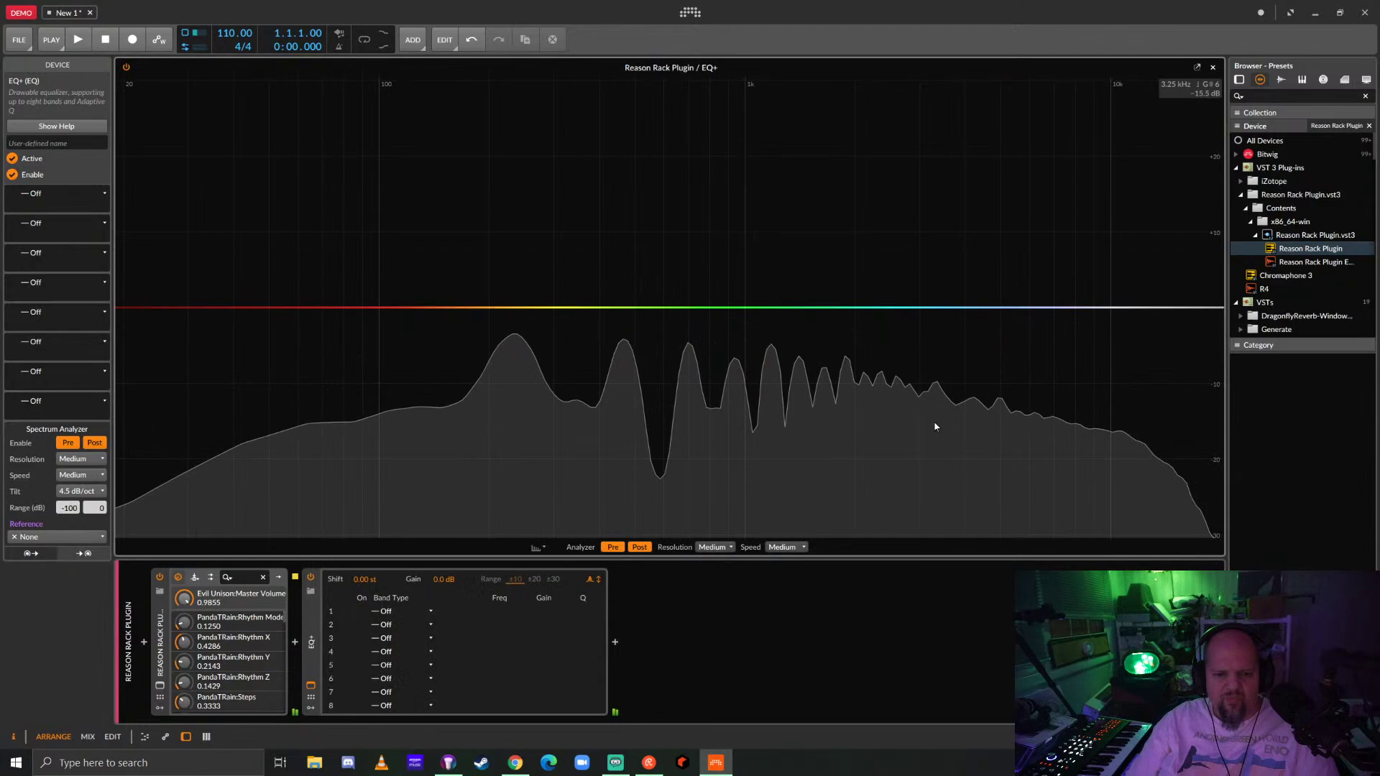
left_click(311, 685)
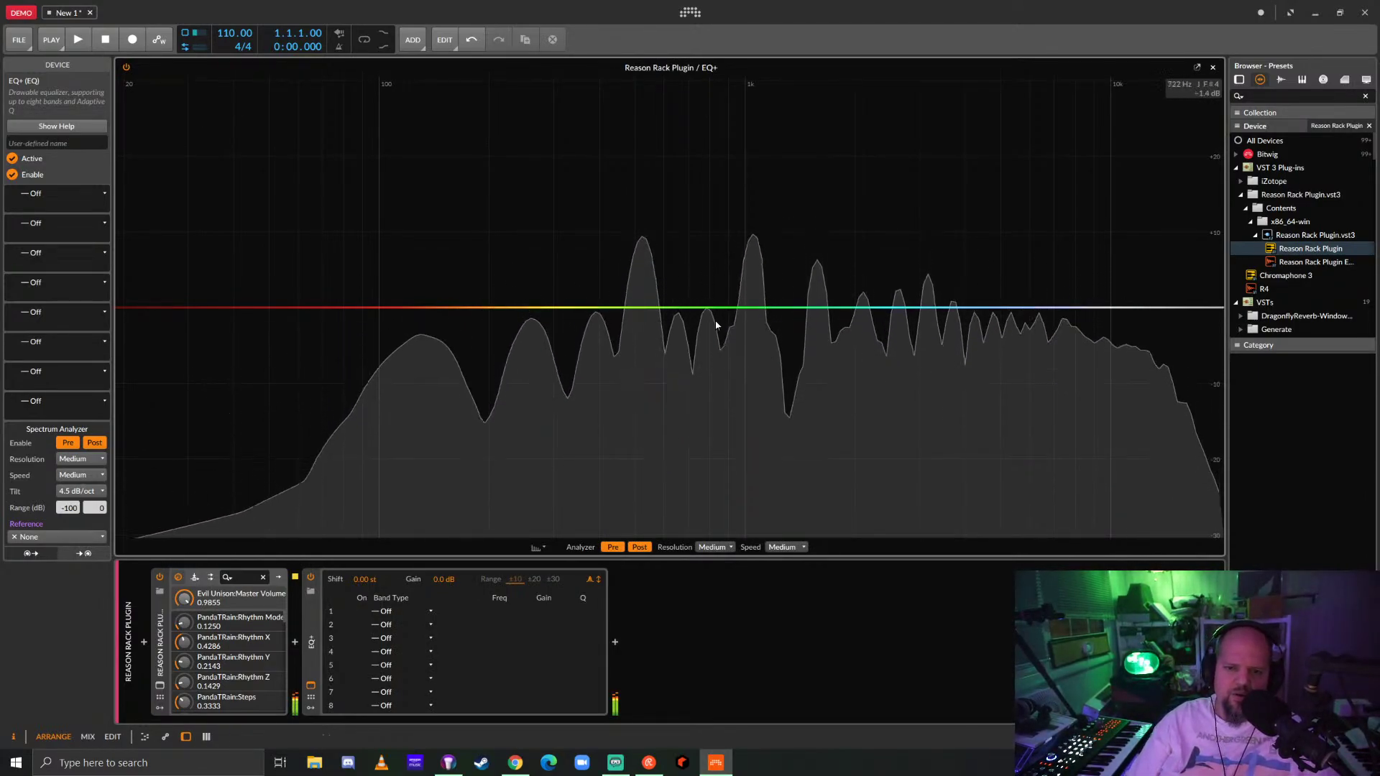
Add a bell cut to the EQ+ curve at about 1.31 kHz and -14.8 dB, narrowed to a Q of 4.47.
left_click_drag(812, 307, 806, 354)
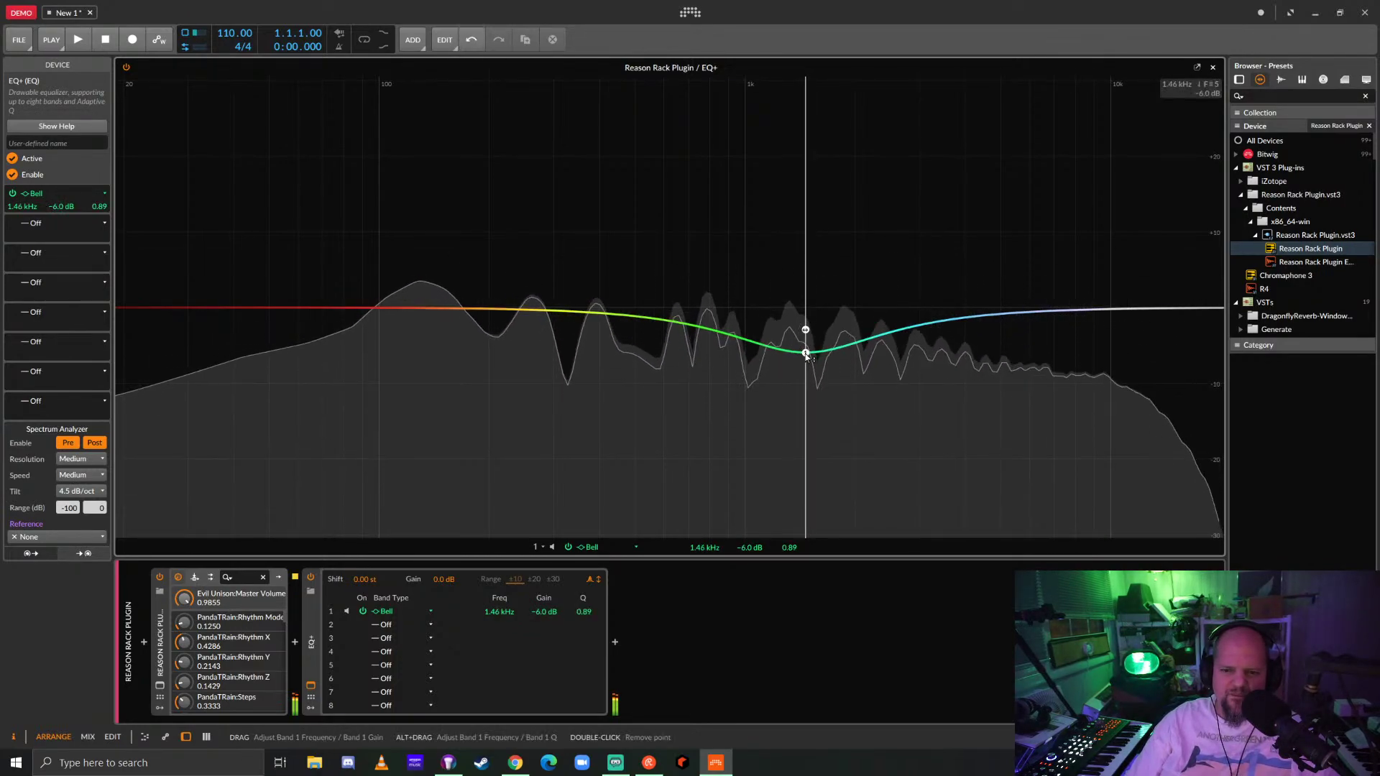
scroll(806, 355, "up", 5)
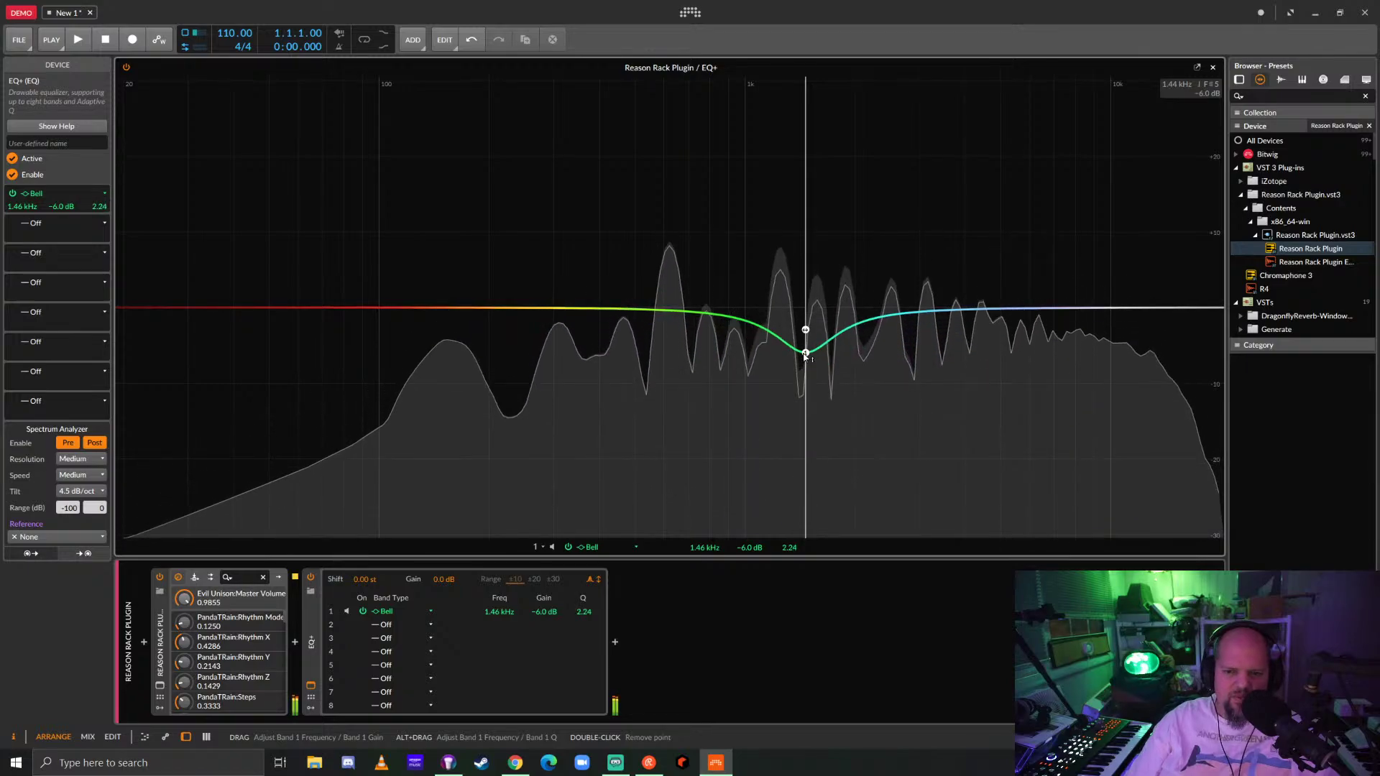
scroll(806, 355, "up", 4)
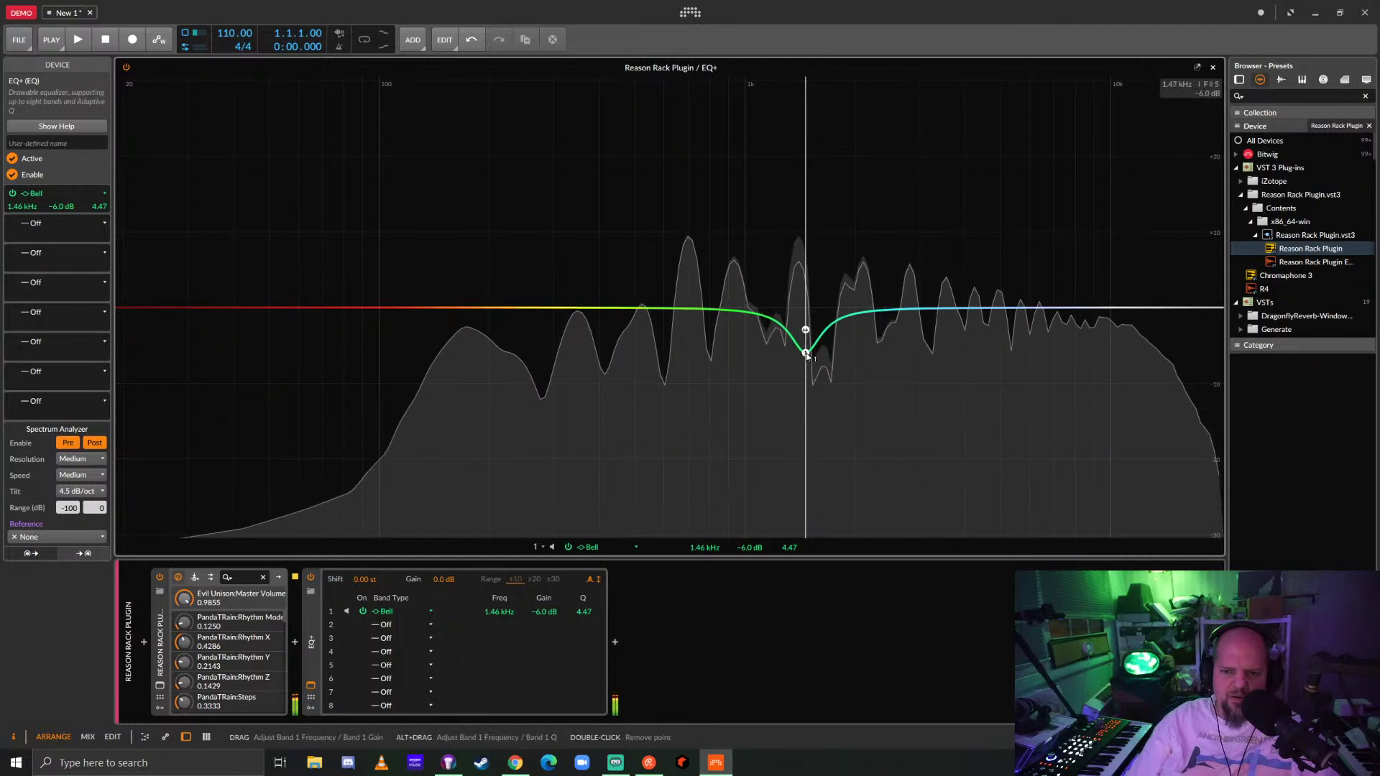
left_click_drag(807, 356, 787, 419)
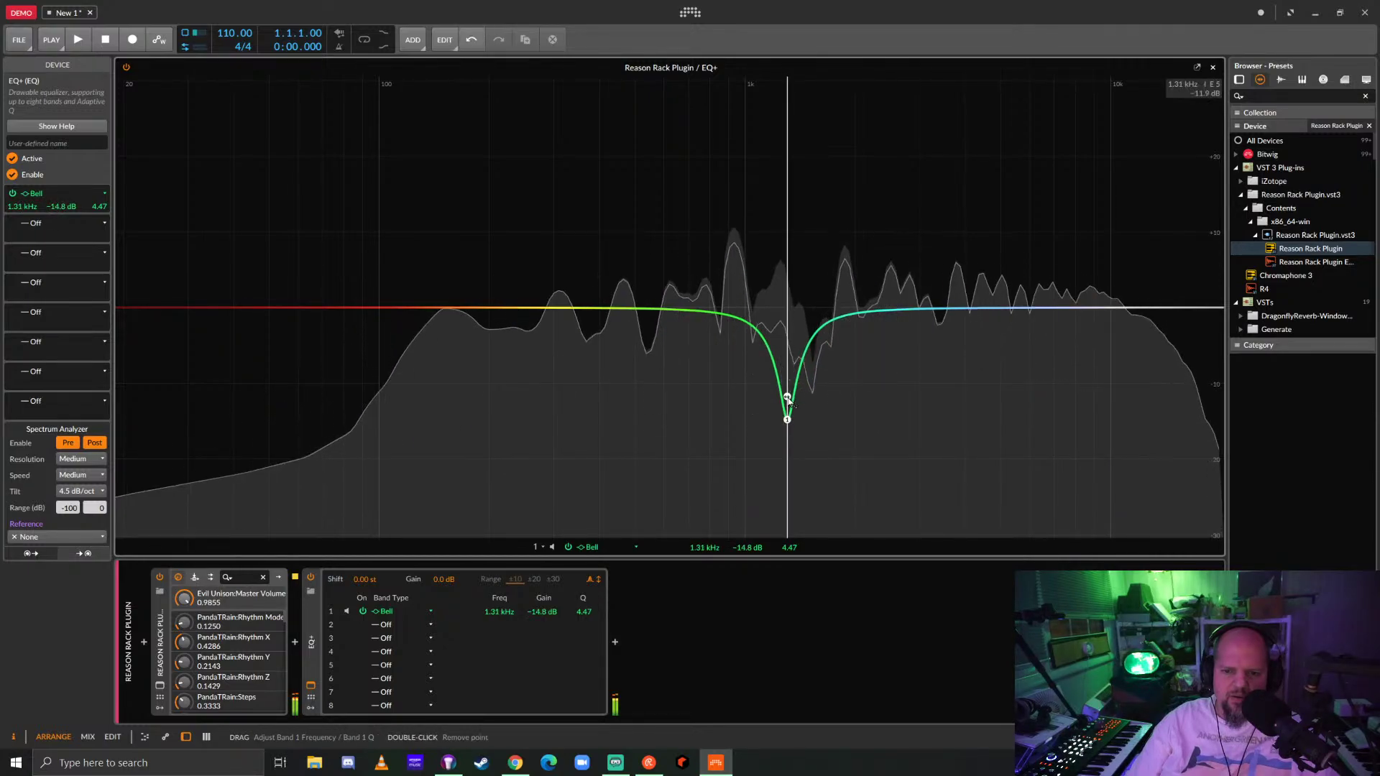
Change EQ+ band 1 to Low-cut 4, add a second bell at about 1.16 kHz and -11.1 dB, and close the expanded editor.
left_click(381, 625)
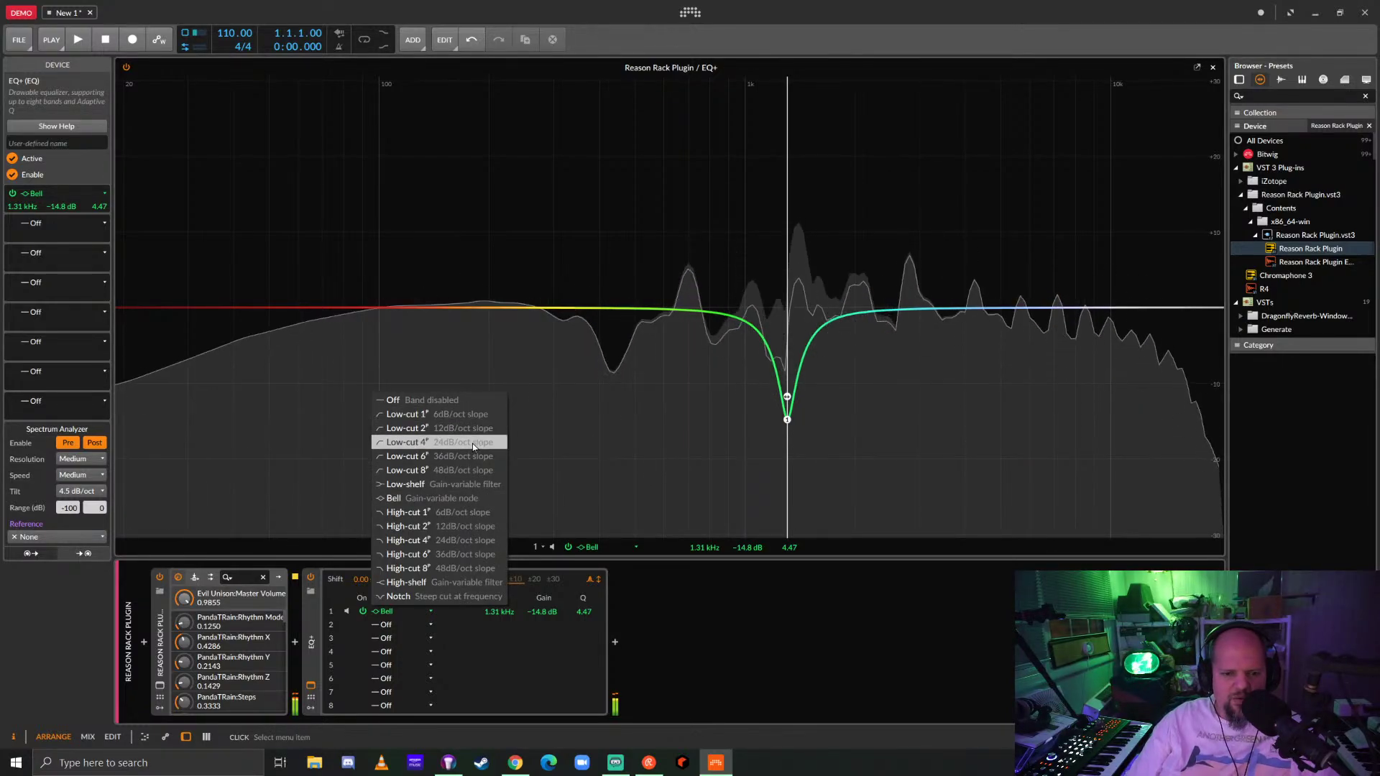
left_click(473, 442)
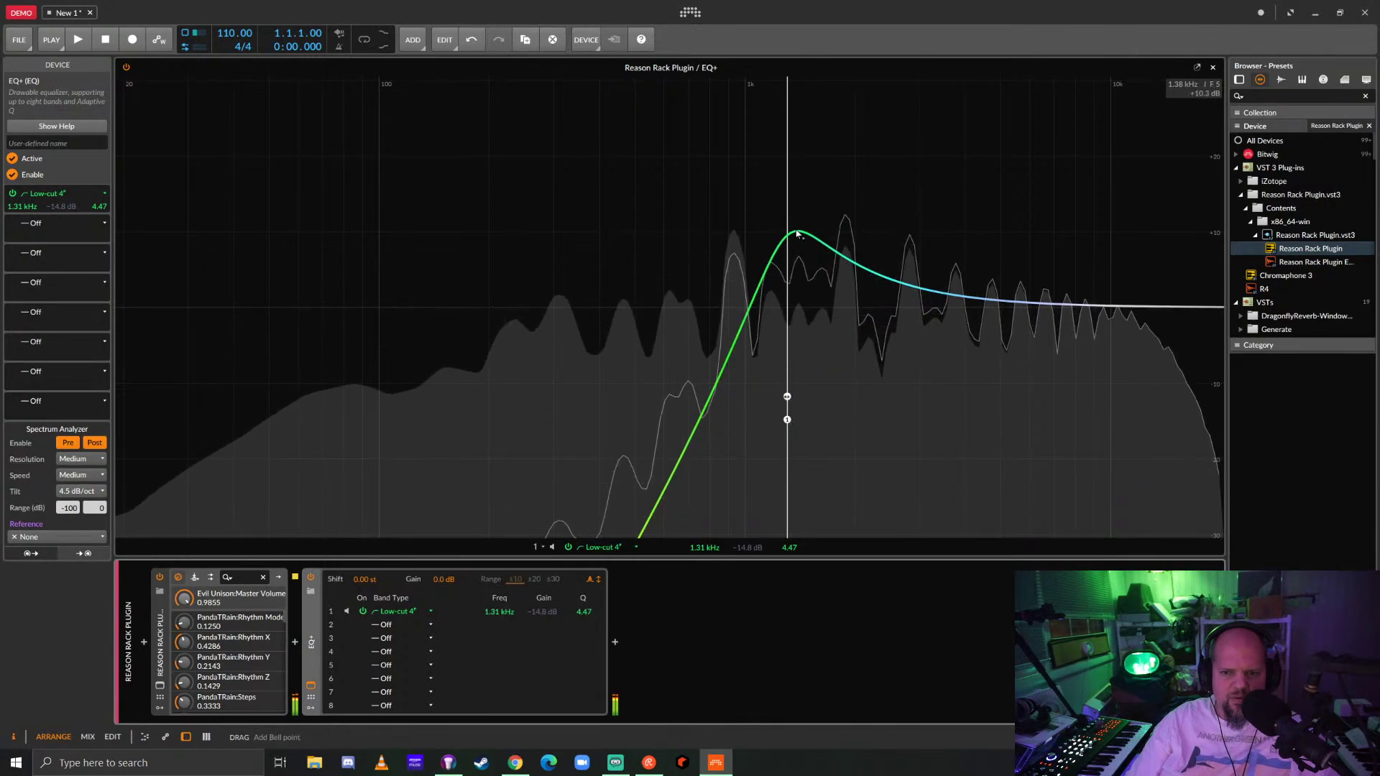
left_click_drag(769, 318, 769, 391)
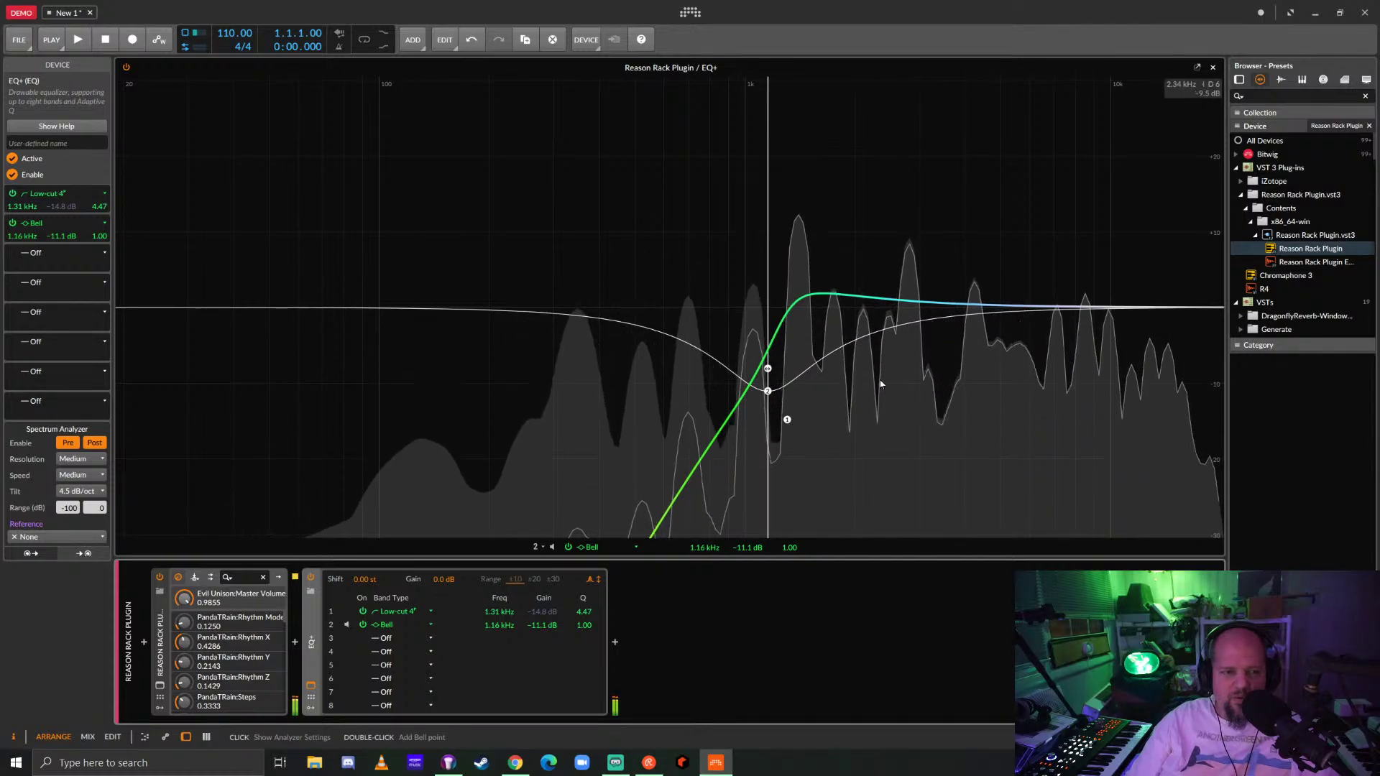
left_click(1212, 68)
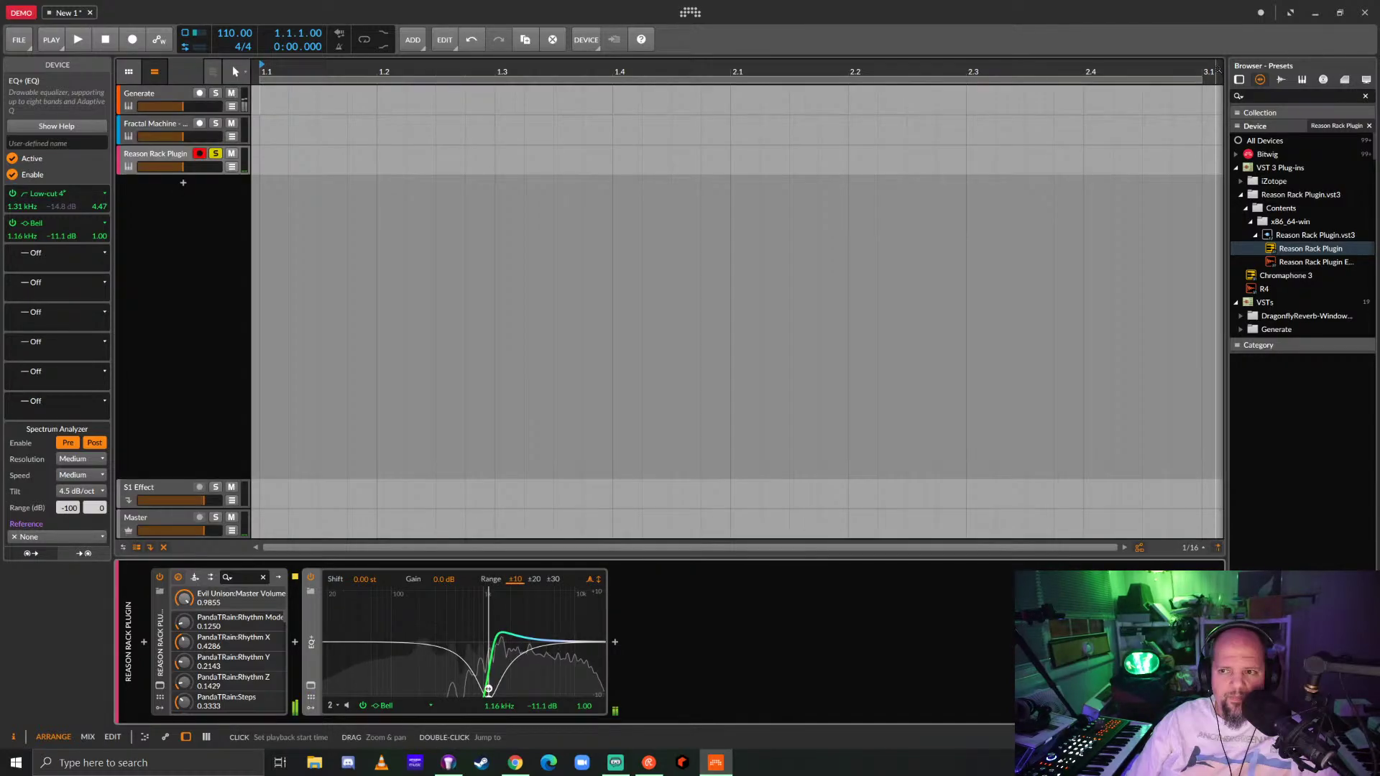
Insert a Delay-2 audio effect after the EQ+ on the Reason Rack Plugin track.
left_click(616, 643)
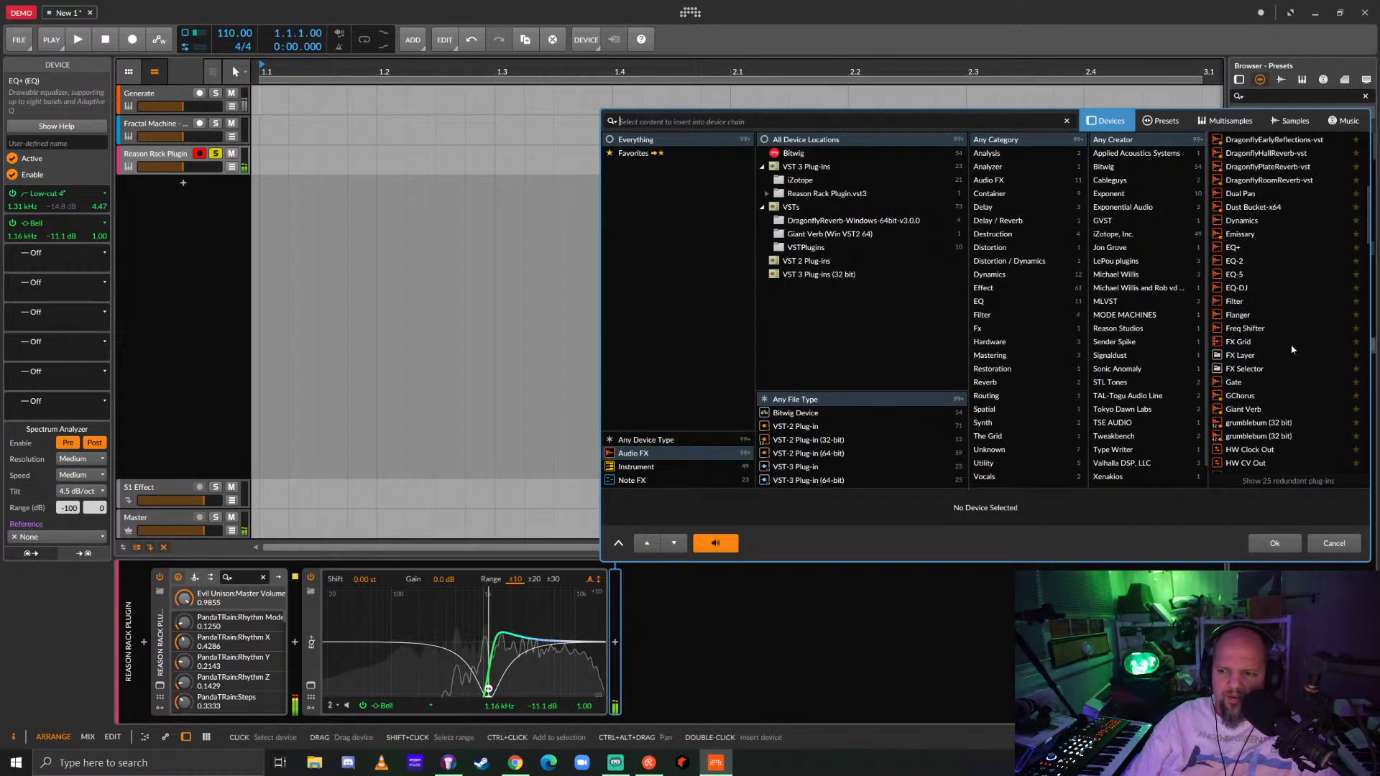
scroll(1292, 349, "down", 4)
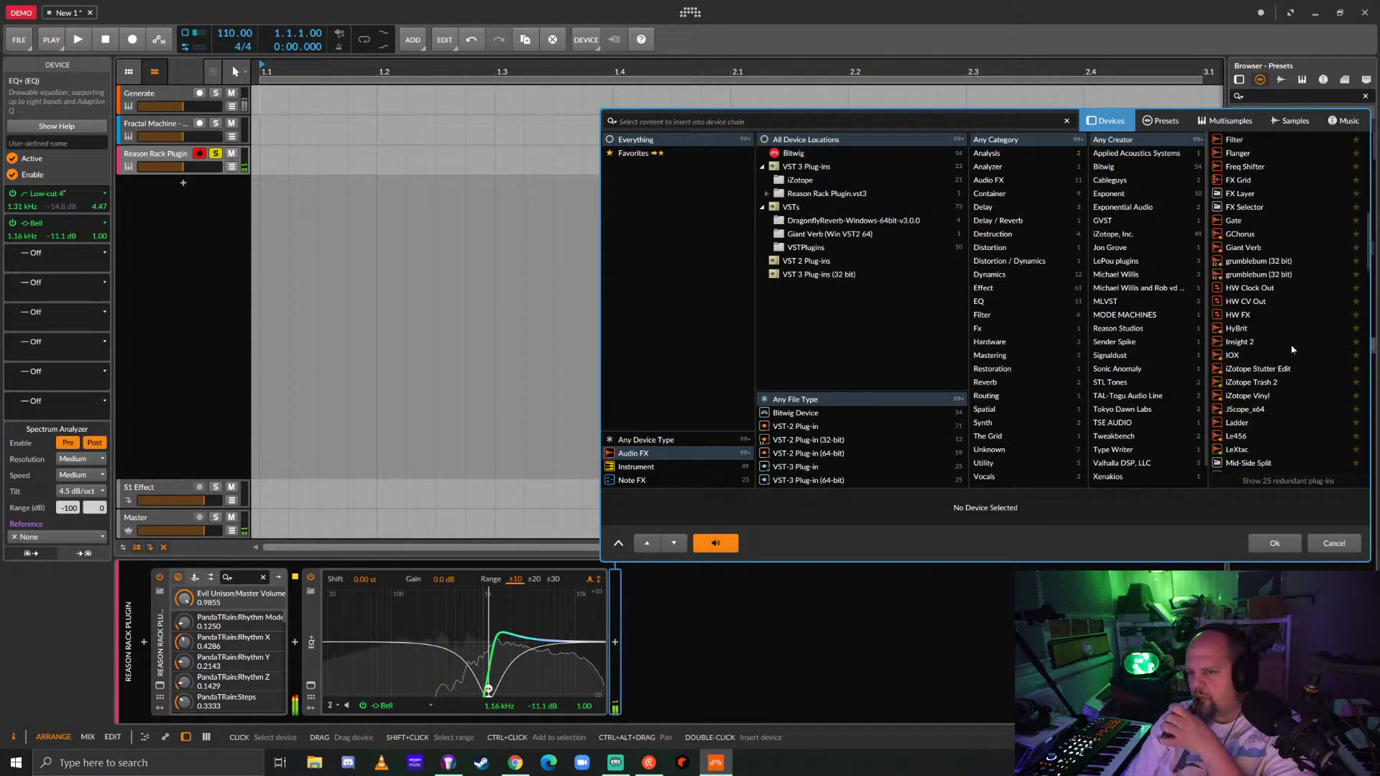
scroll(1291, 349, "up", 5)
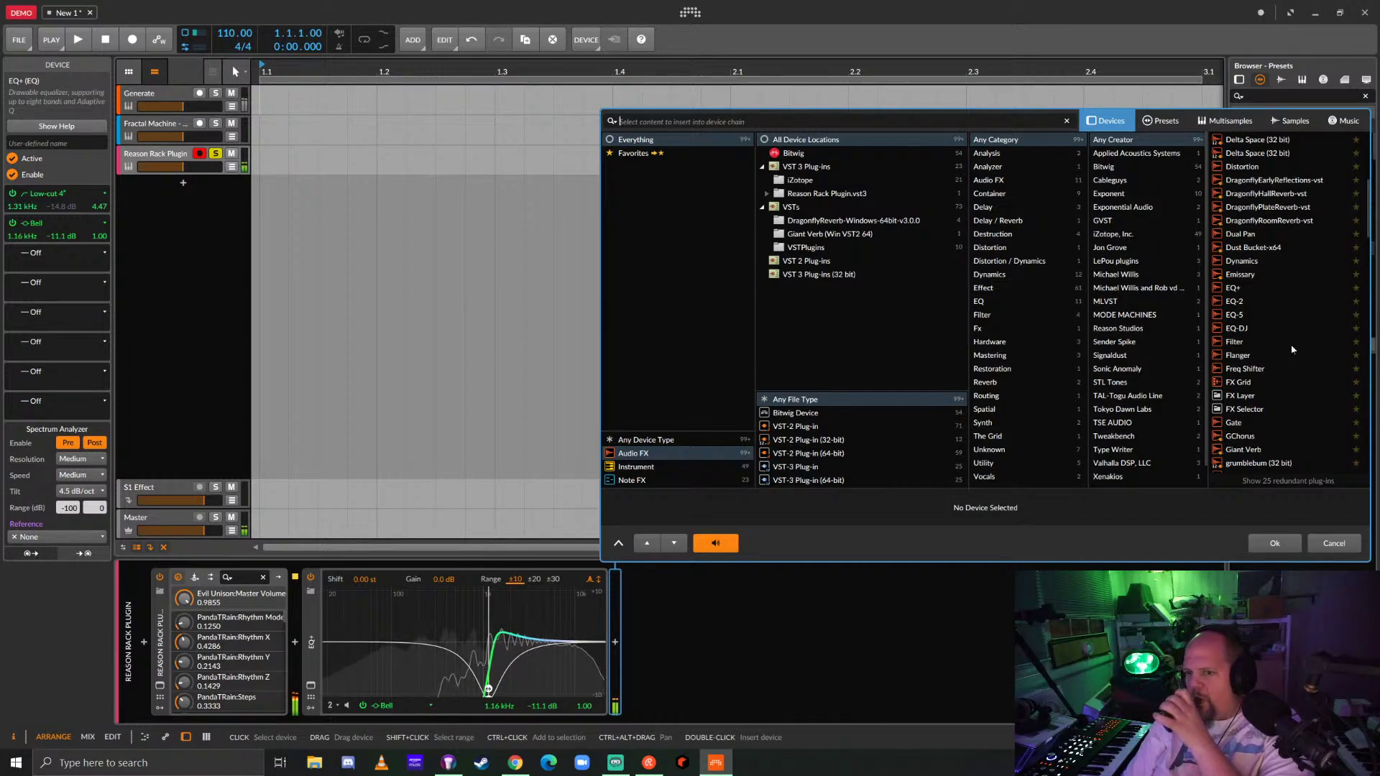
scroll(1292, 349, "up", 7)
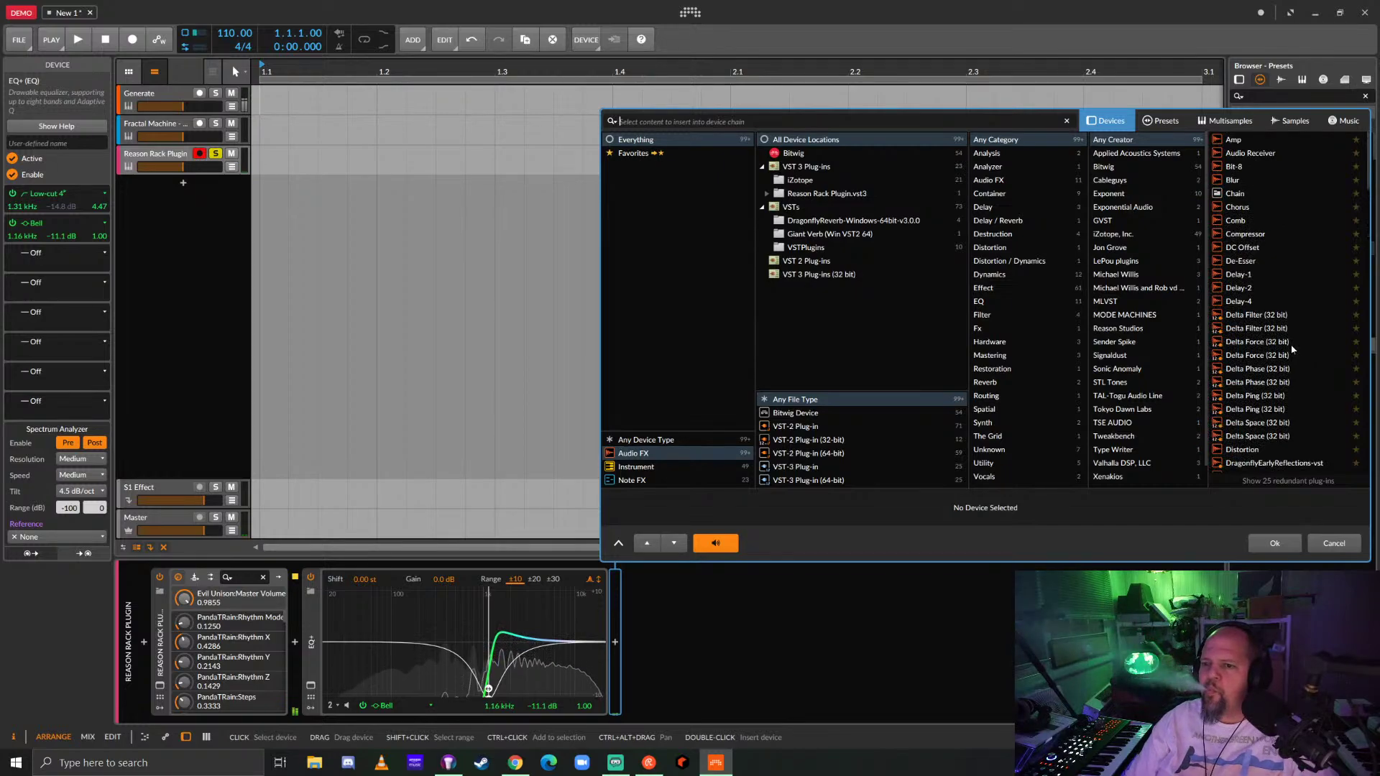
left_click(1239, 289)
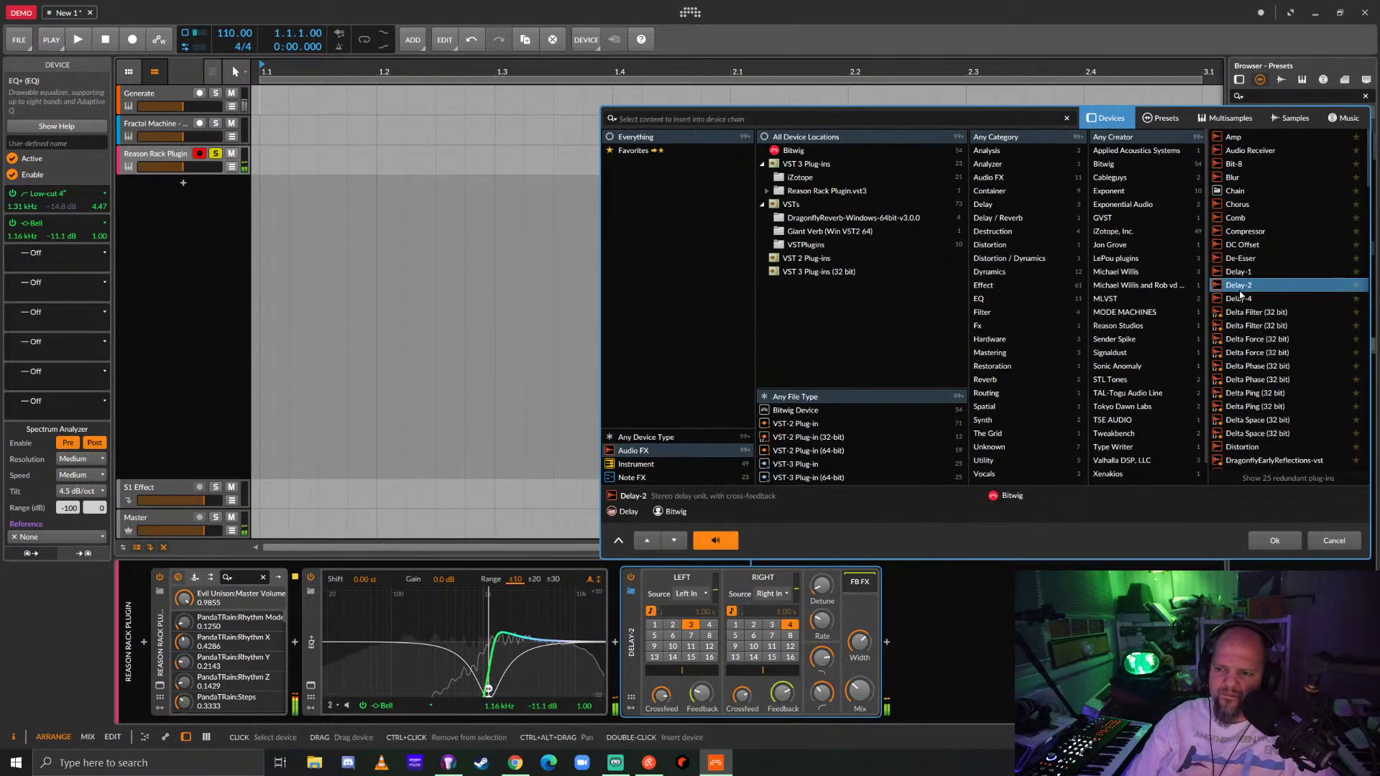
left_click(1270, 540)
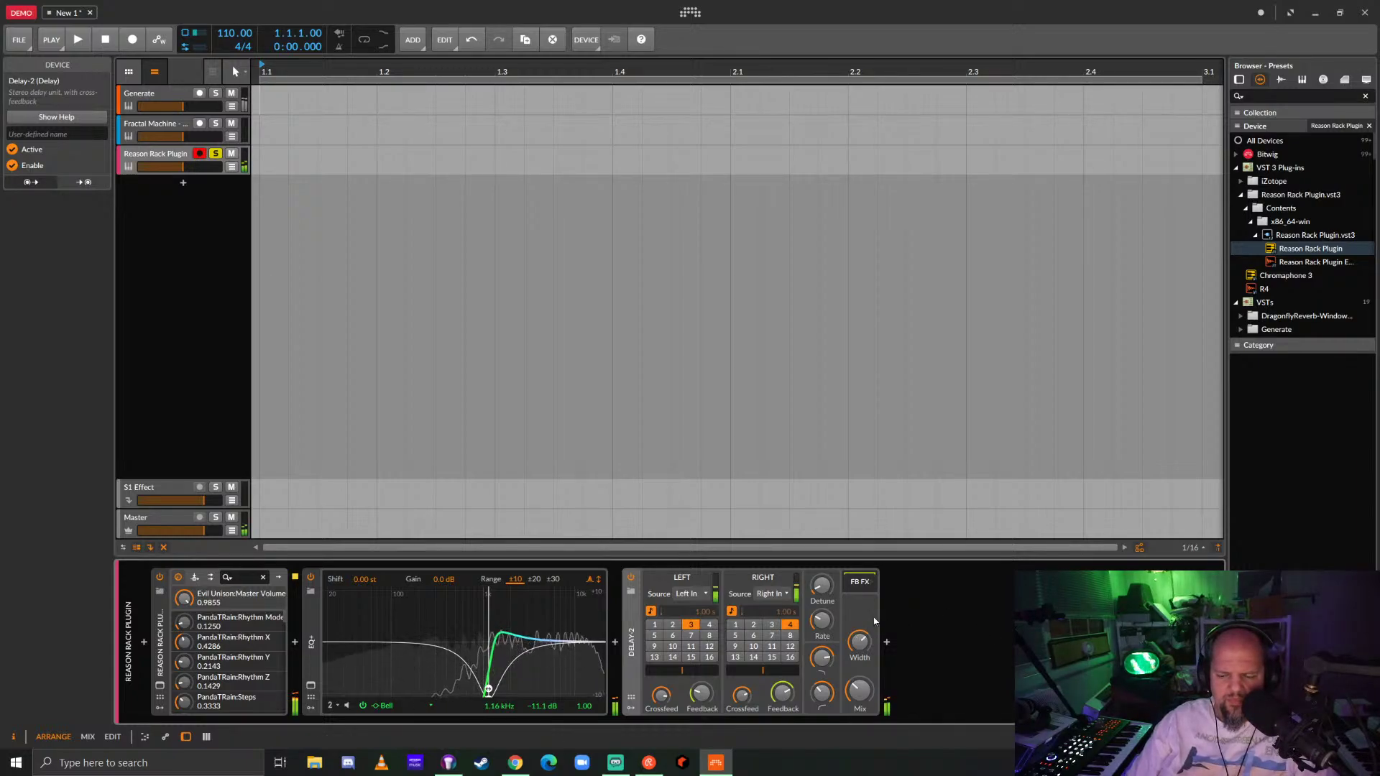
Set the Delay-2 width to 99.4 % and unsolo the Reason Rack Plugin track.
left_click_drag(861, 698, 861, 653)
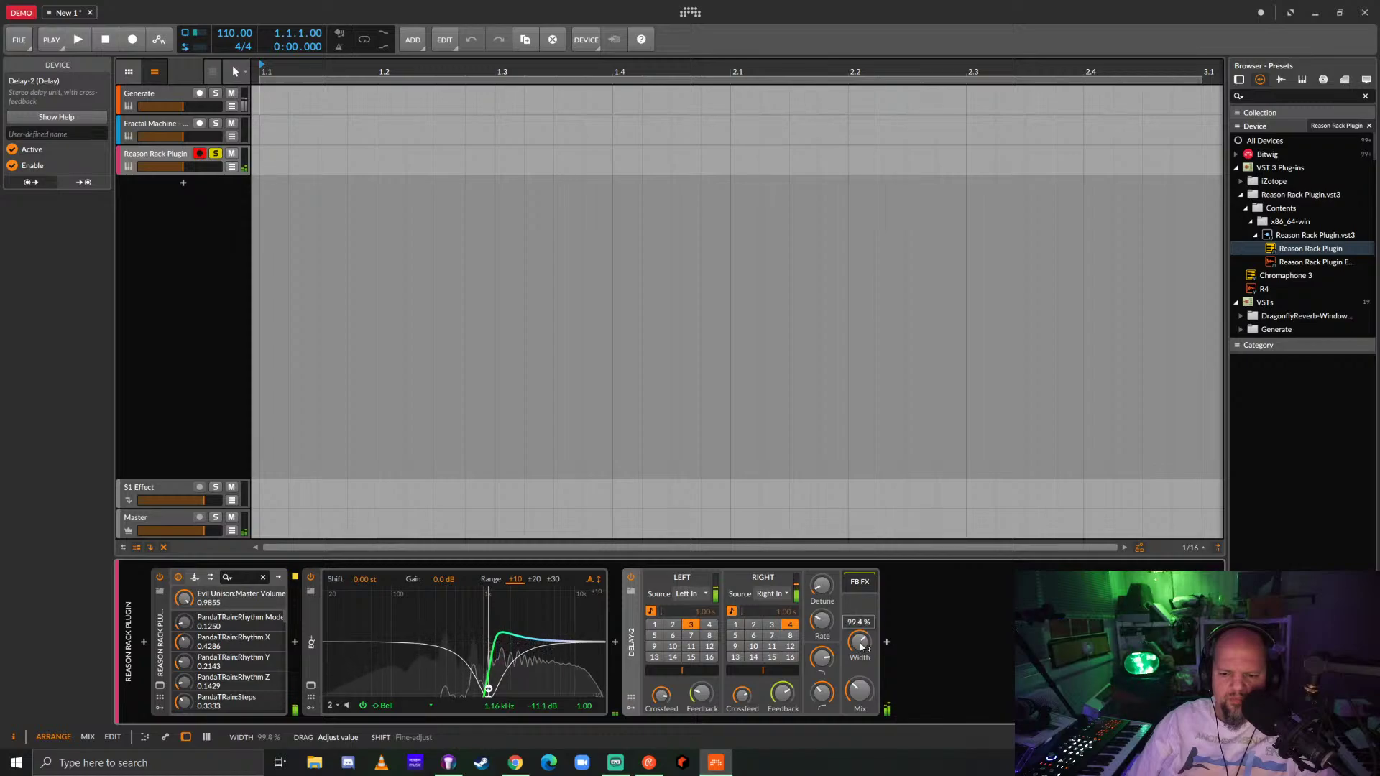
left_click_drag(862, 646, 866, 634)
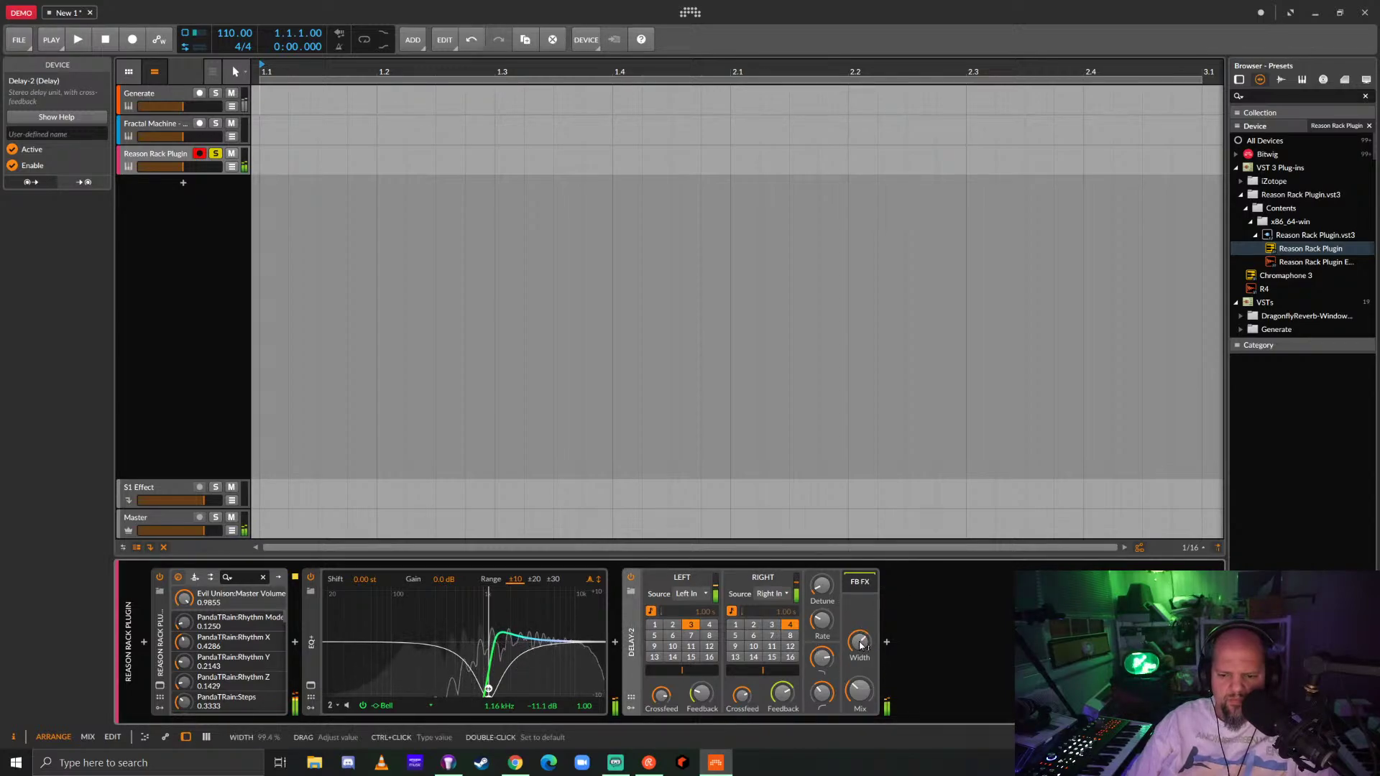
left_click_drag(861, 645, 861, 646)
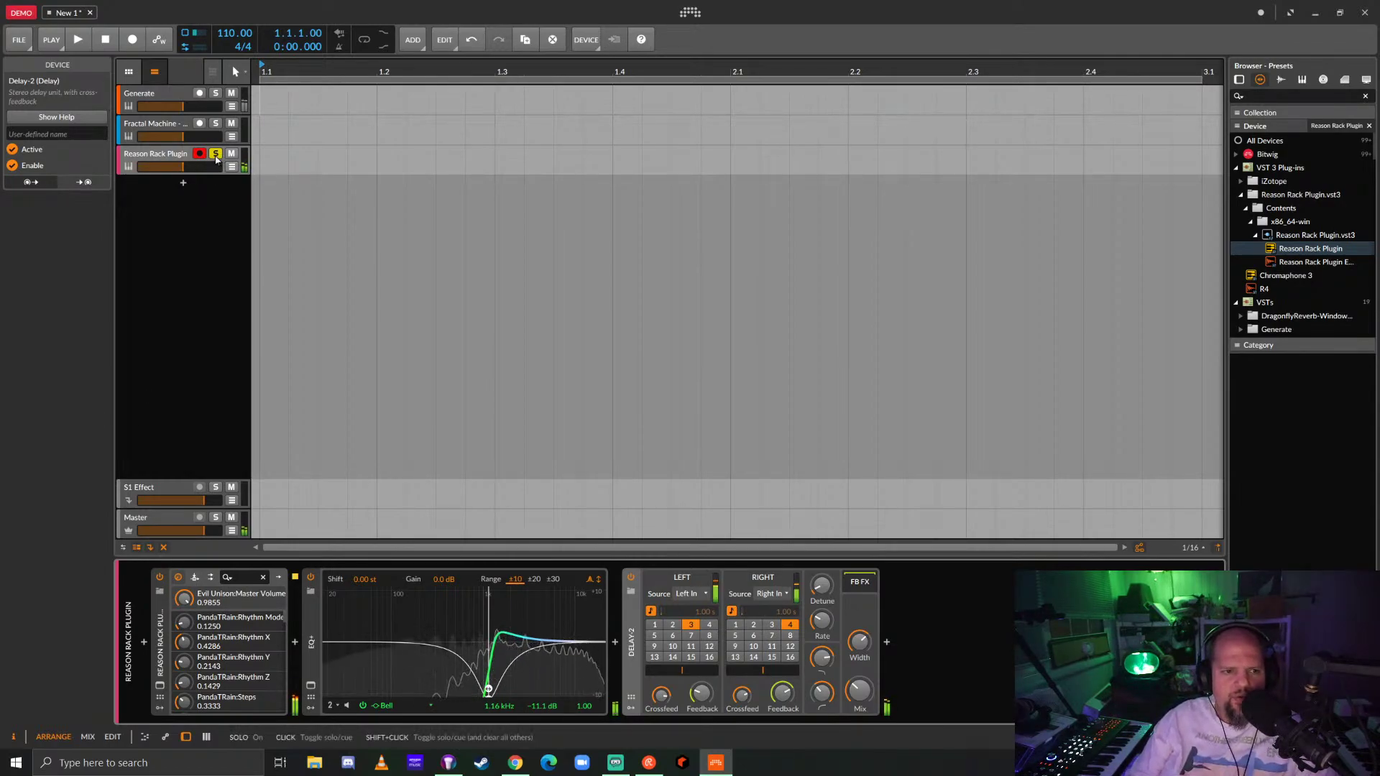
left_click(215, 154)
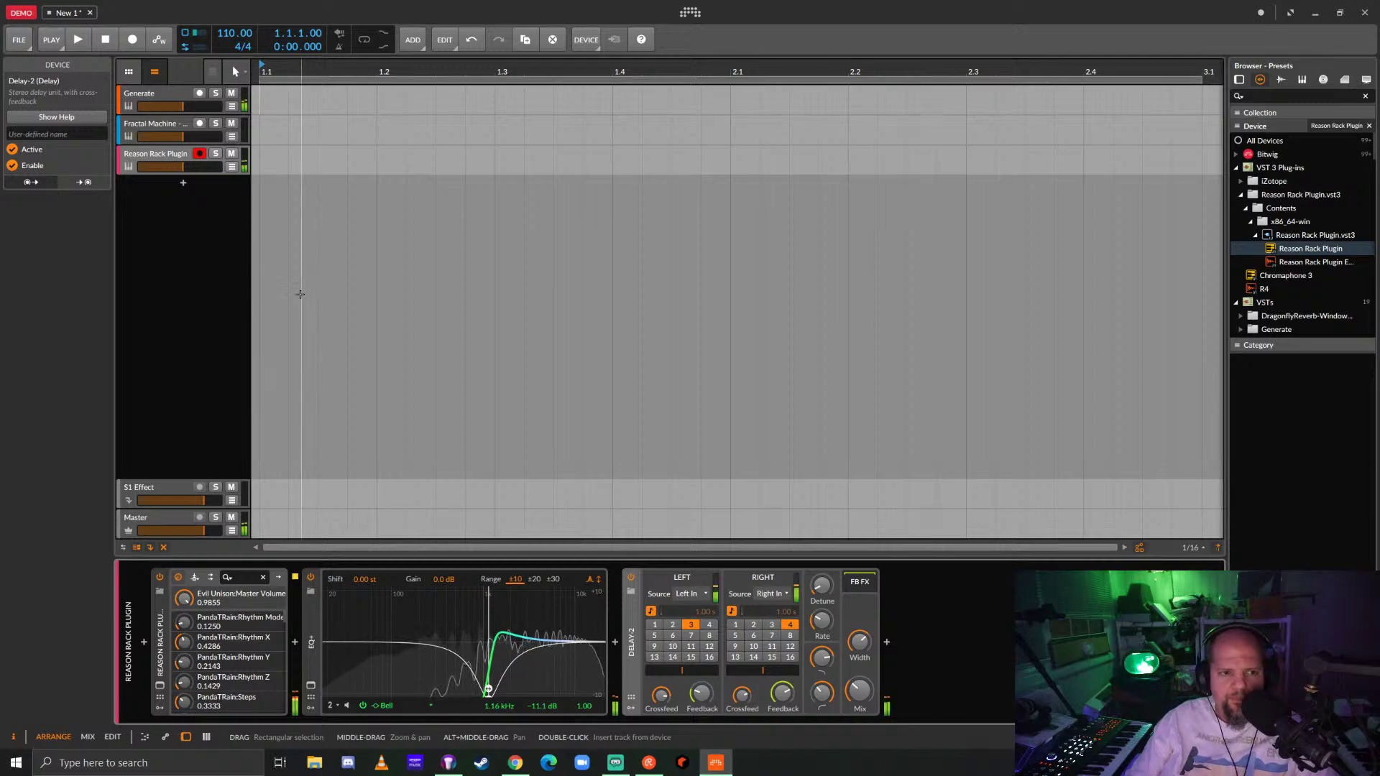
Solo the Fractal Machine track and open its Grid patch to examine the pitch generator and surrounding modules.
left_click(169, 127)
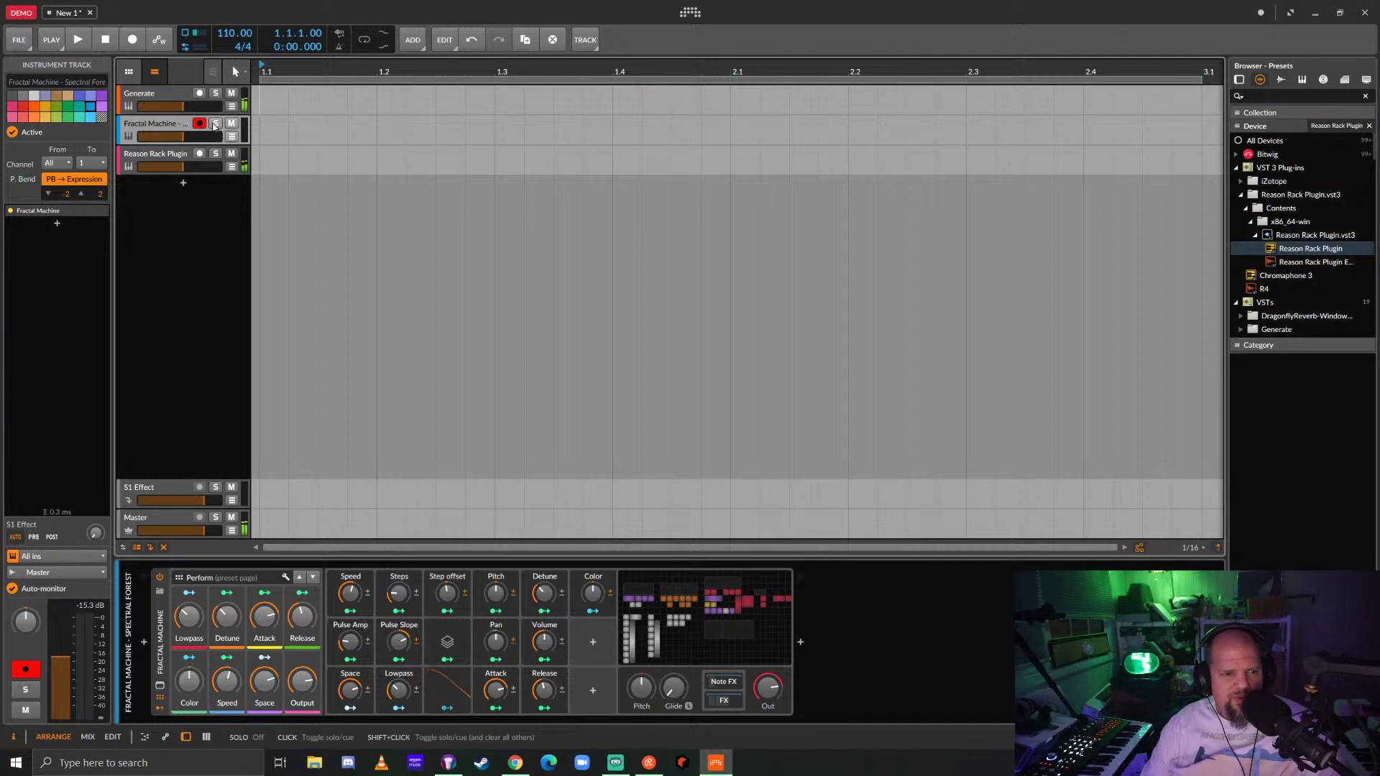
left_click(214, 123)
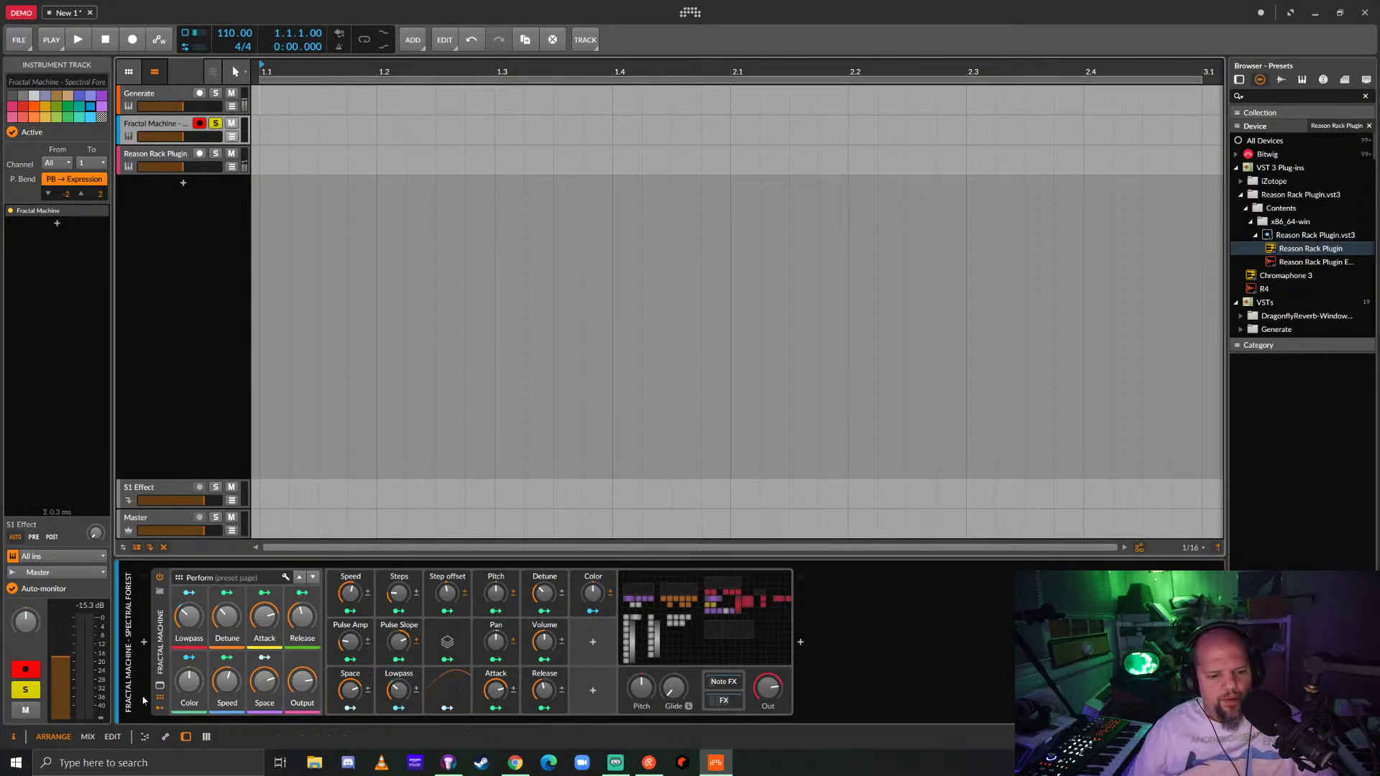
left_click(159, 687)
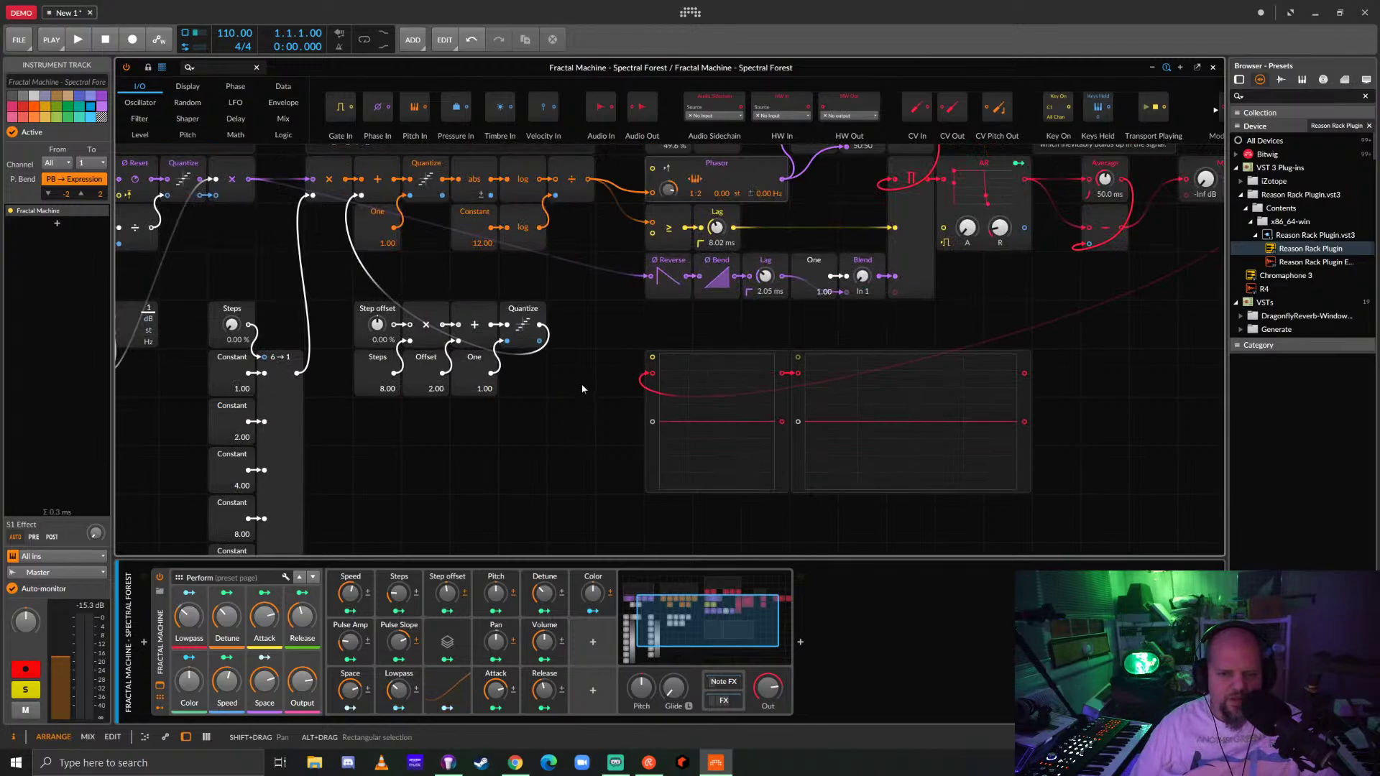
scroll(578, 379, "up", 1)
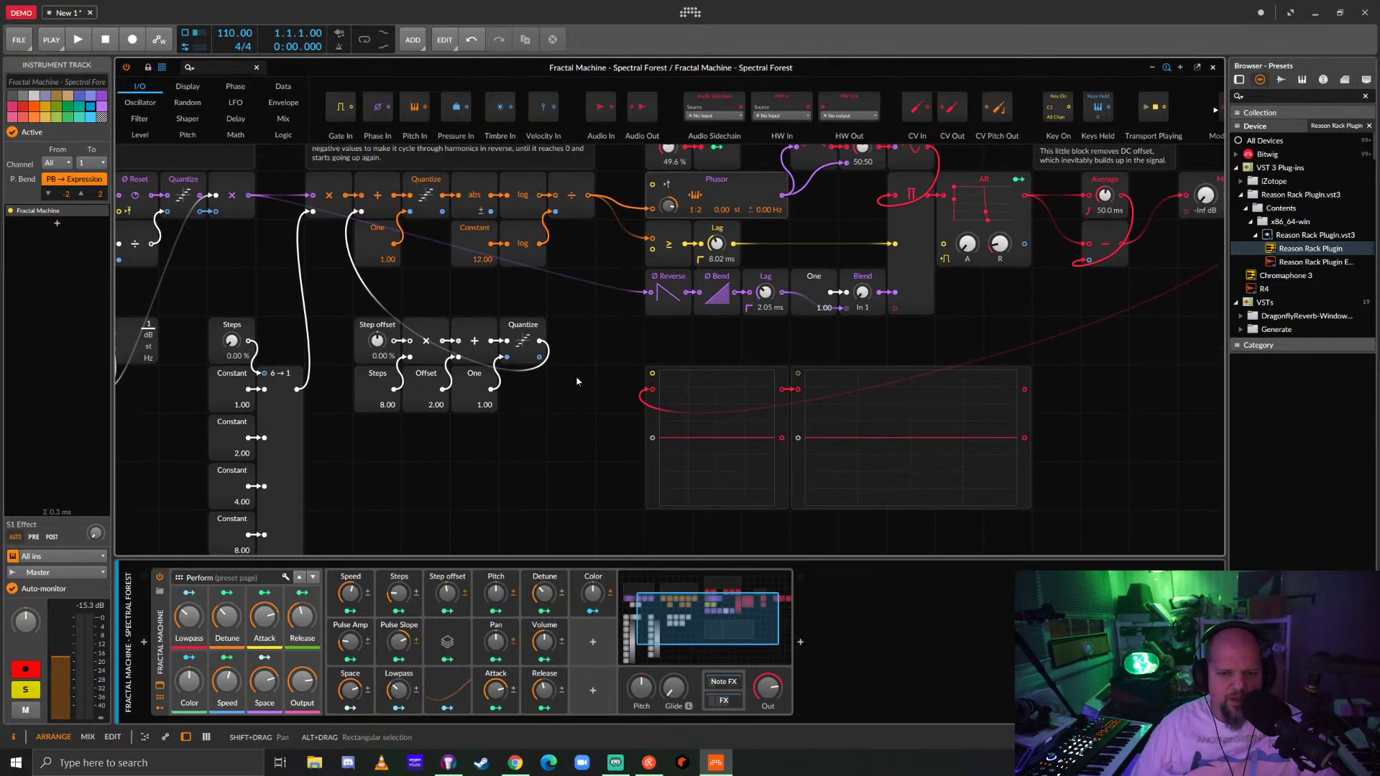
left_click_drag(576, 381, 619, 408)
scroll(619, 407, "up", 3)
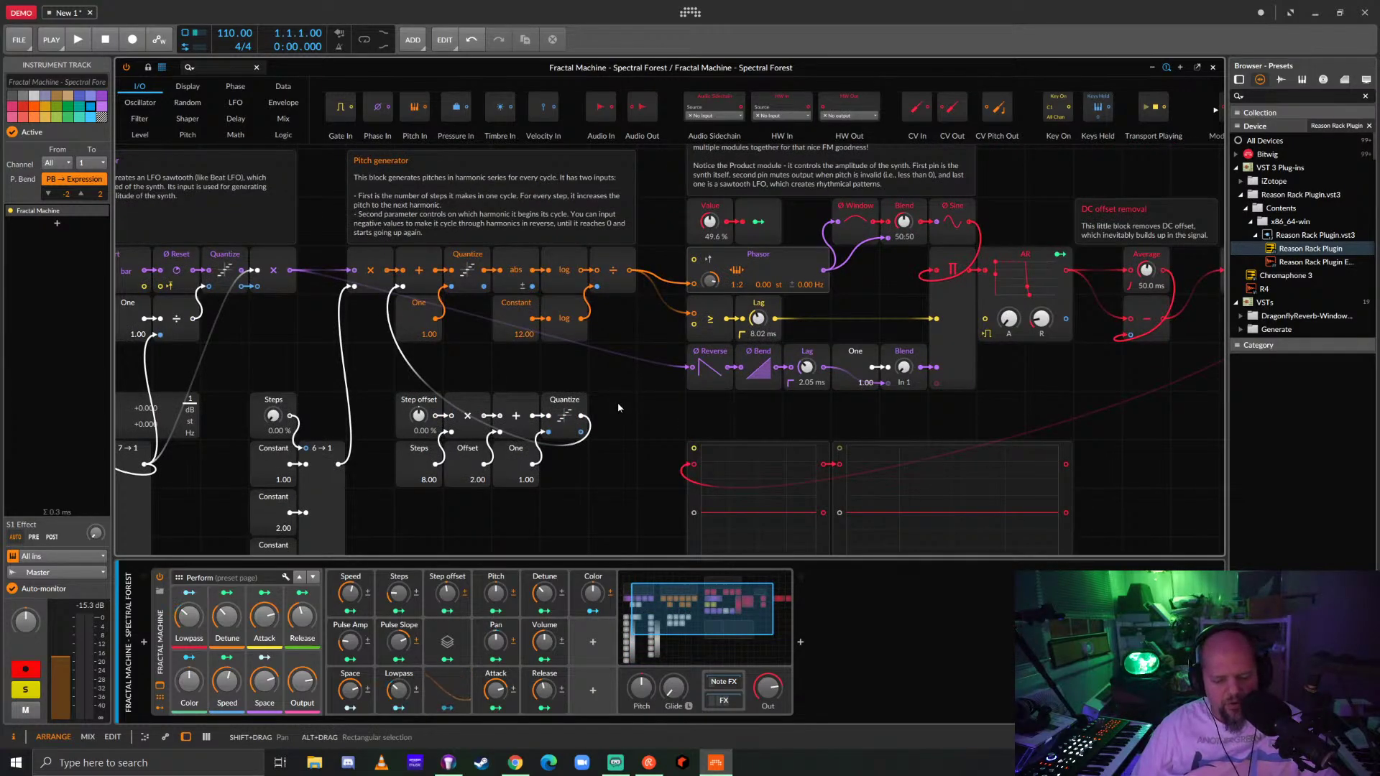
scroll(619, 408, "left", 3)
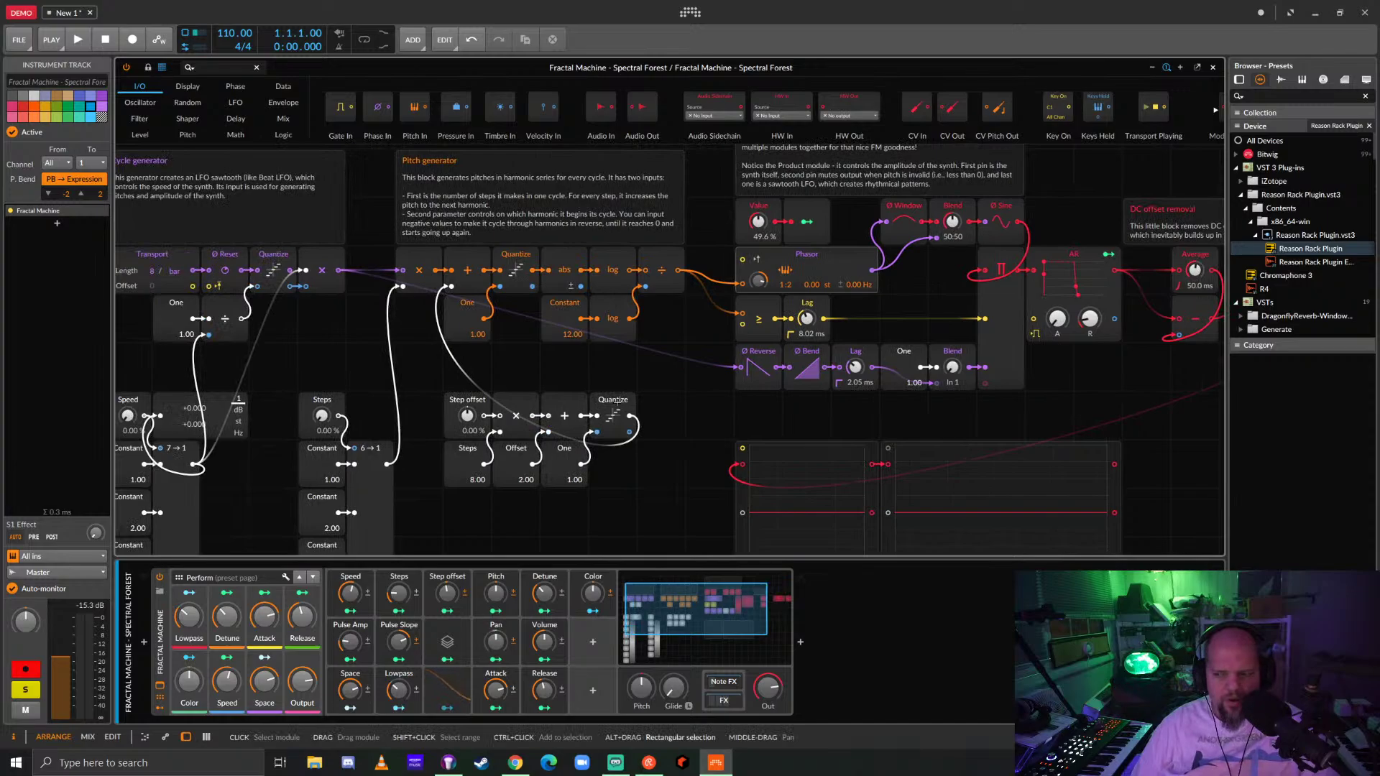
Examine the Fractal Machine Grid patch around the pitch generator, step offset and phasor modules, and close the patch editor.
scroll(617, 407, "right", 3)
scroll(618, 408, "left", 4)
scroll(625, 411, "right", 2)
scroll(632, 414, "left", 1)
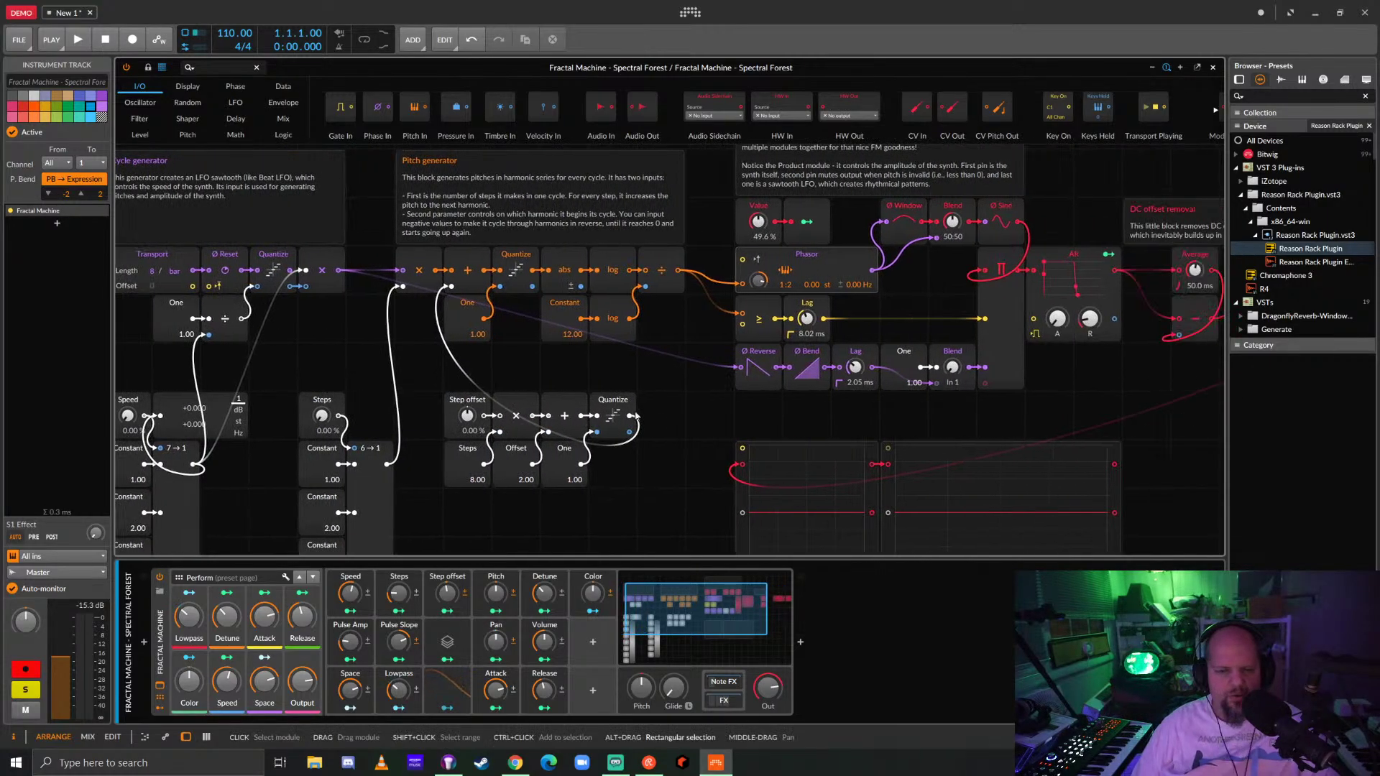
scroll(636, 415, "down", 4)
scroll(690, 423, "up", 6)
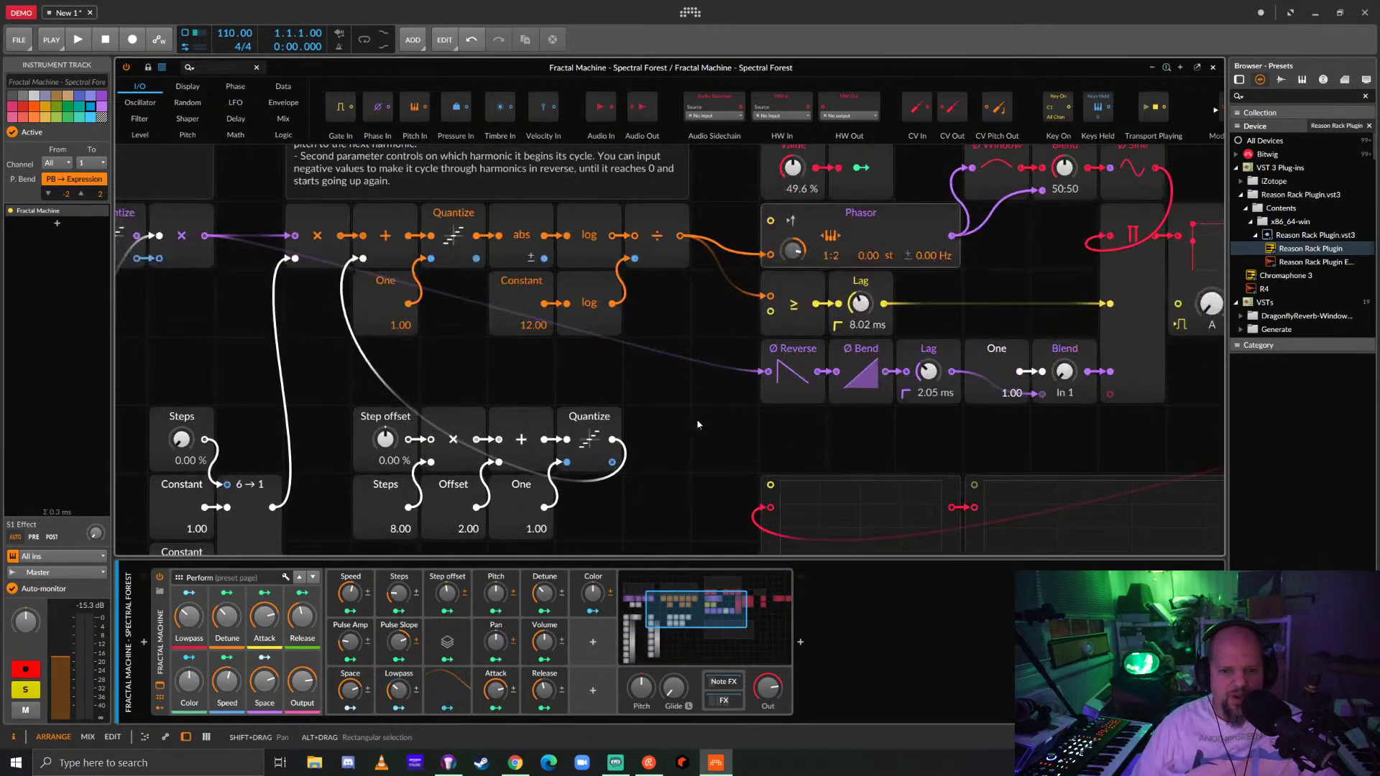
scroll(697, 424, "down", 3)
left_click(681, 460)
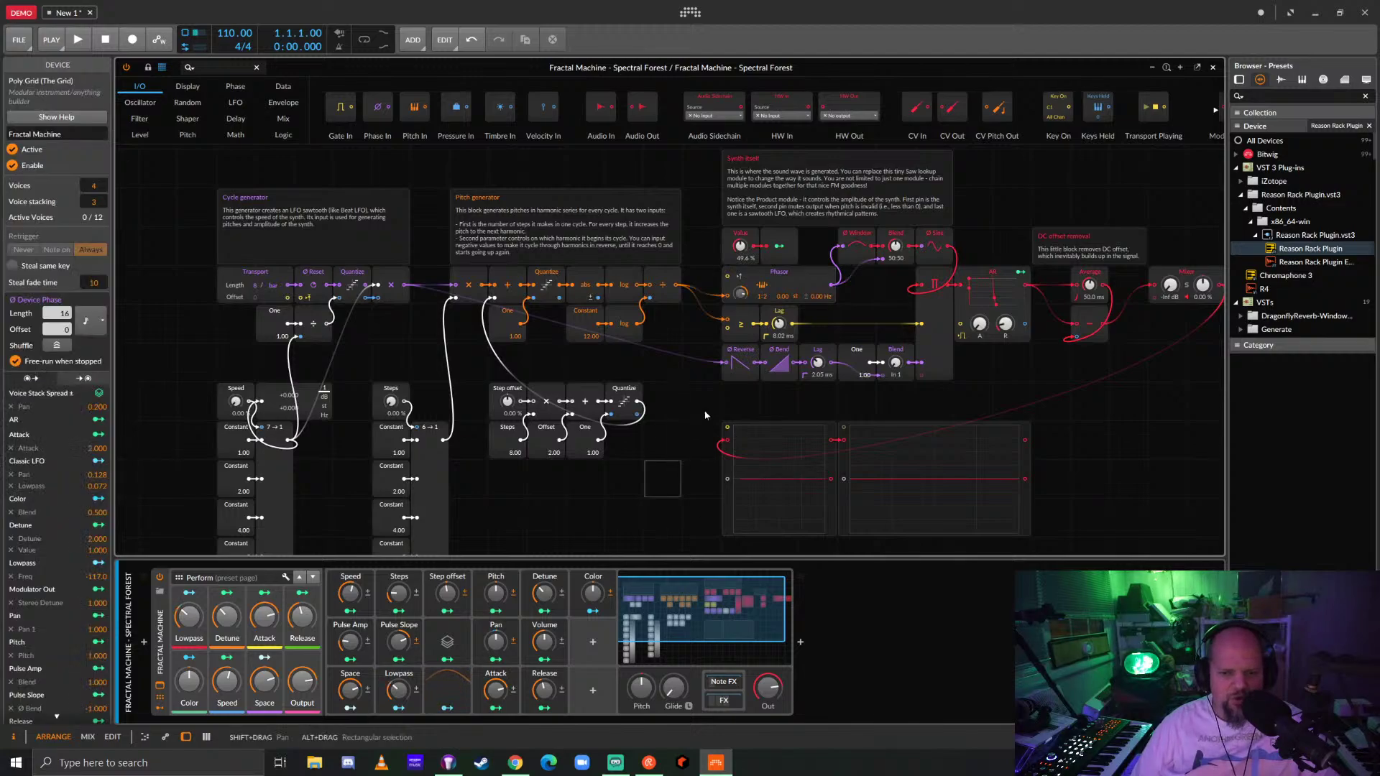
left_click_drag(689, 438, 683, 421)
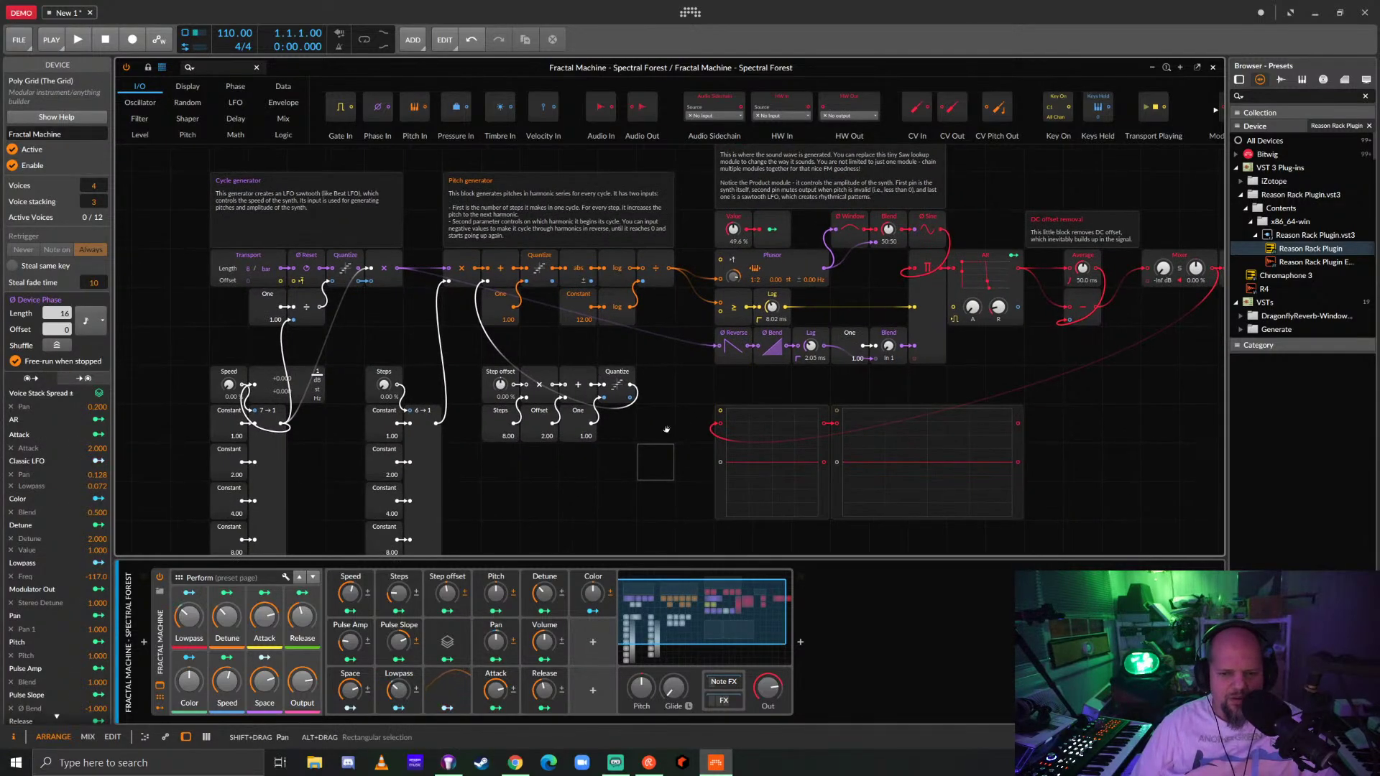
scroll(672, 393, "down", 2)
scroll(672, 392, "up", 3)
scroll(672, 393, "down", 5)
scroll(668, 391, "up", 5)
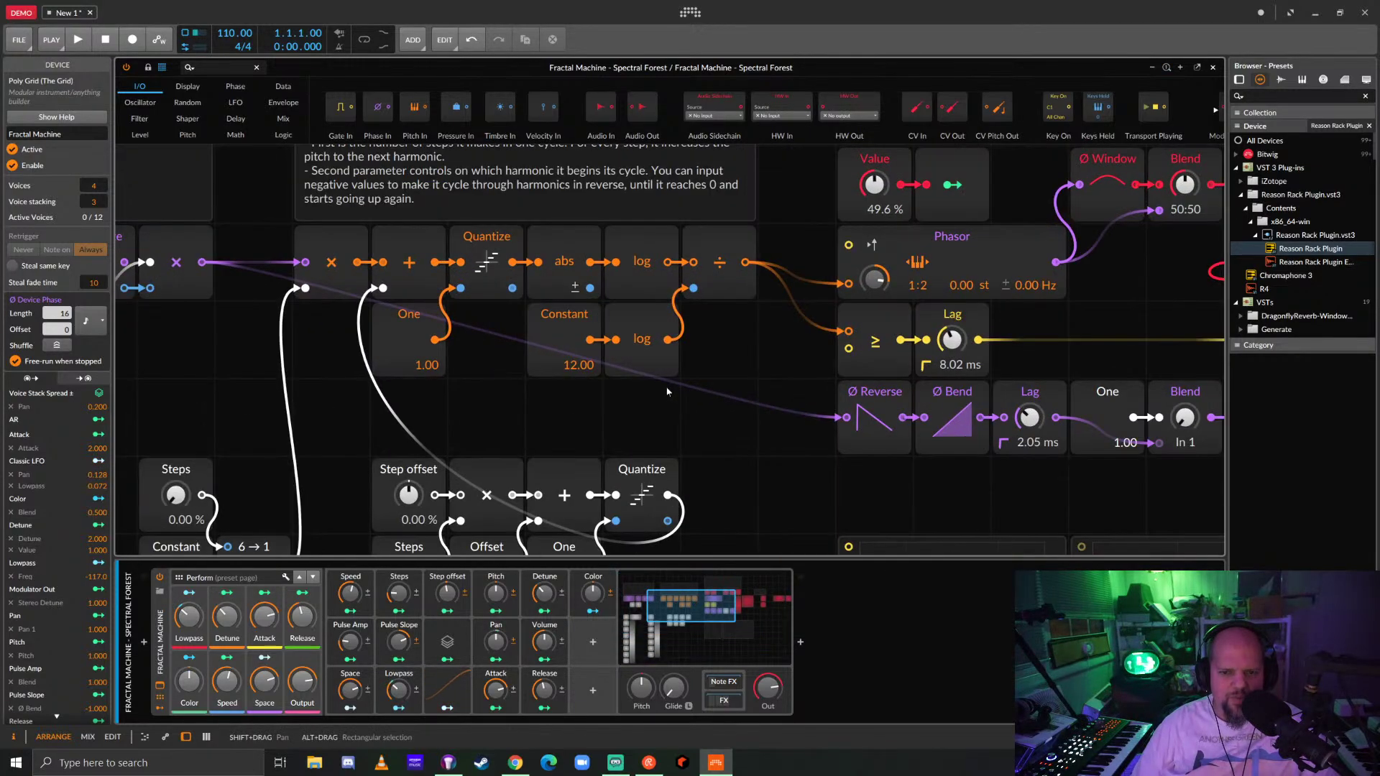
scroll(718, 438, "down", 4)
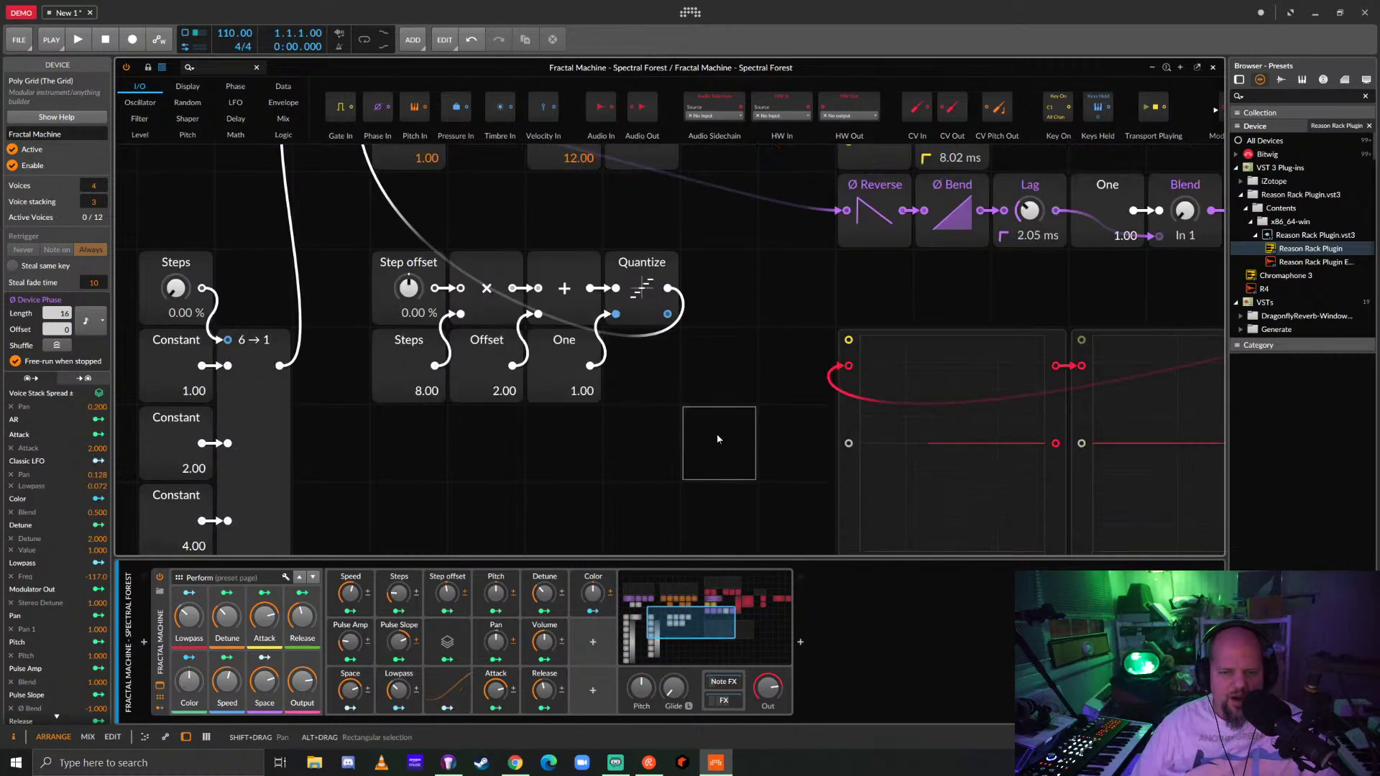
scroll(718, 433, "up", 3)
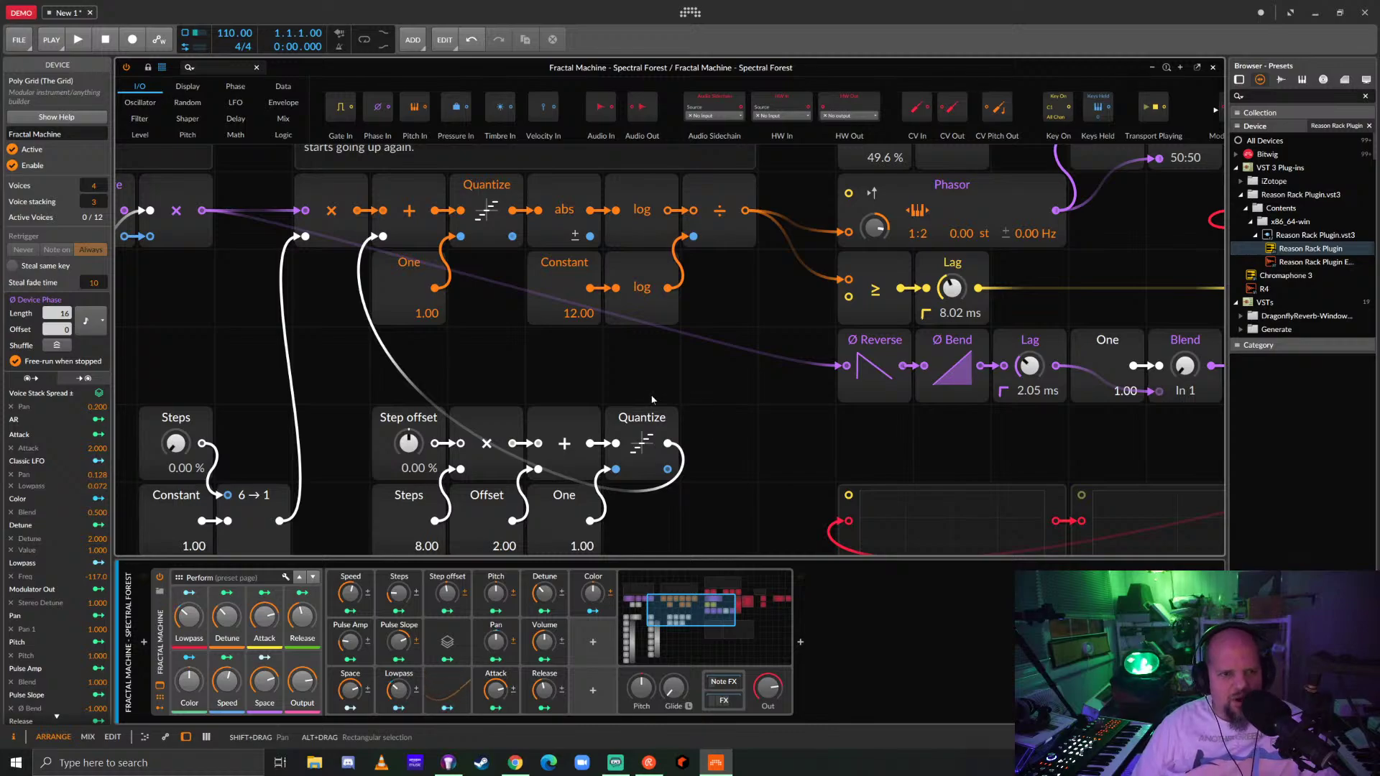
left_click(1213, 67)
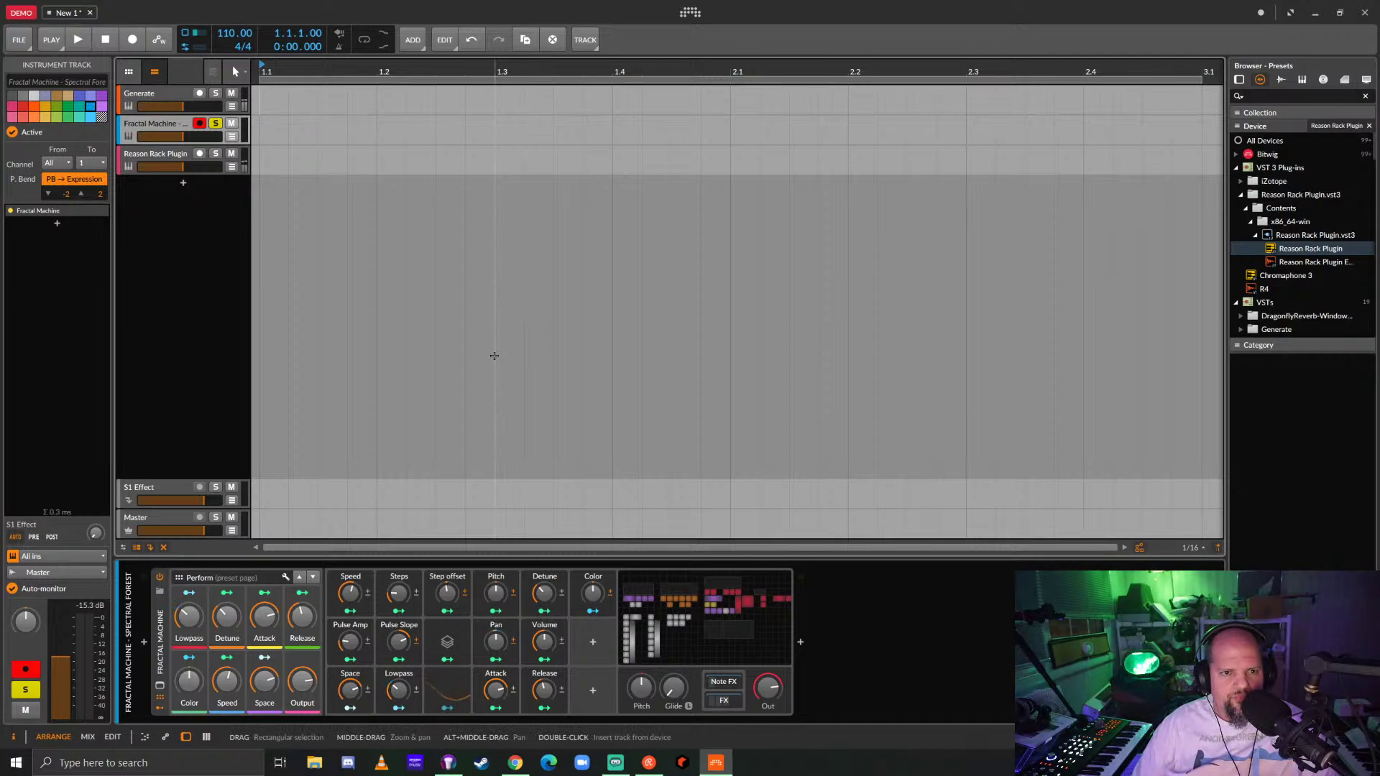
scroll(494, 356, "right", 5)
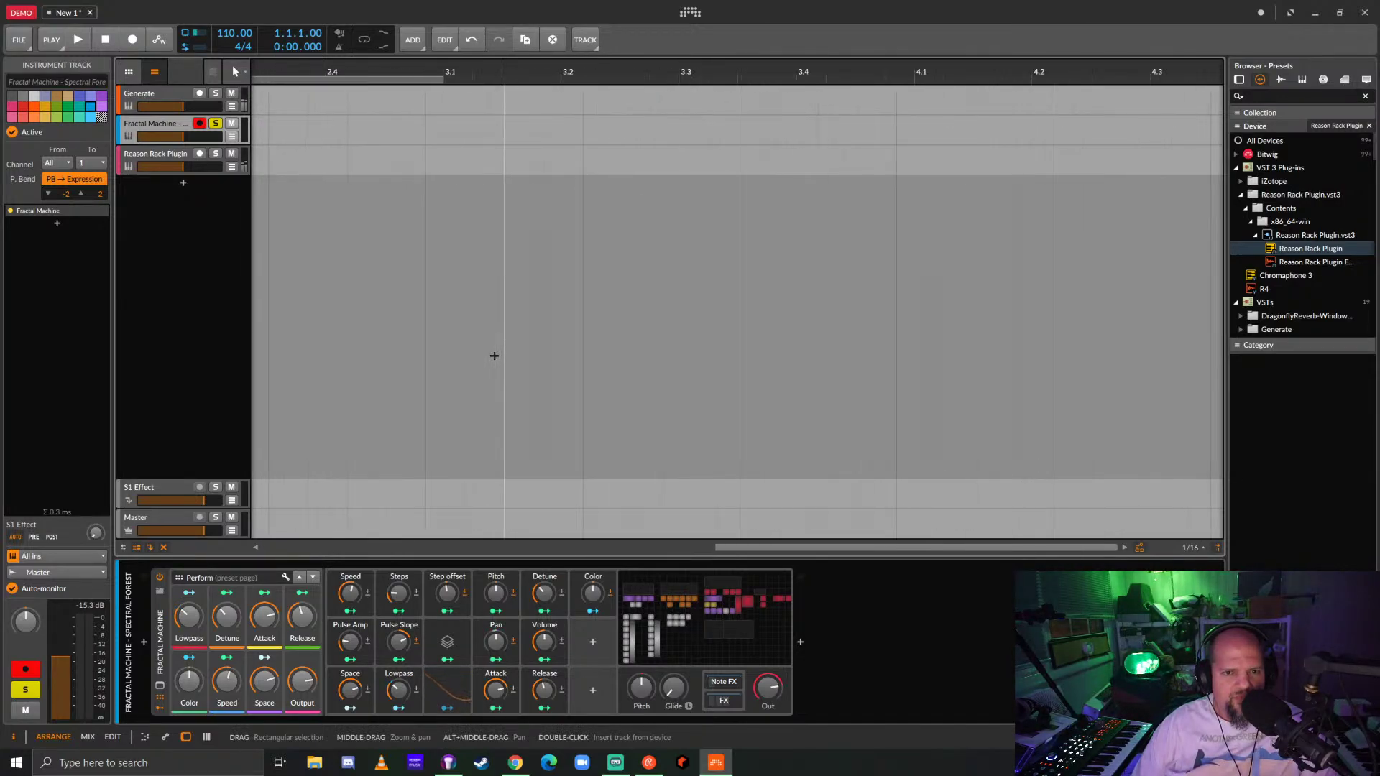
scroll(494, 356, "left", 5)
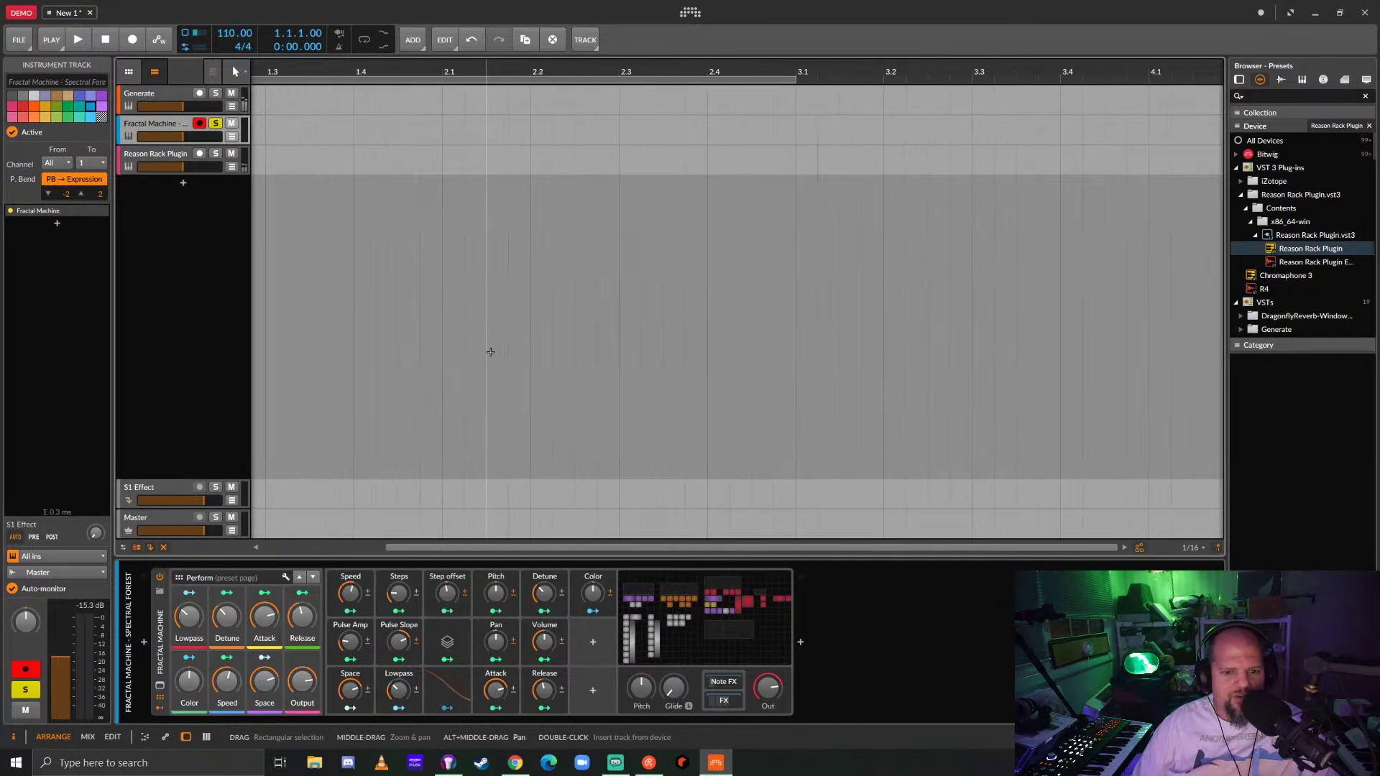
scroll(491, 352, "left", 2)
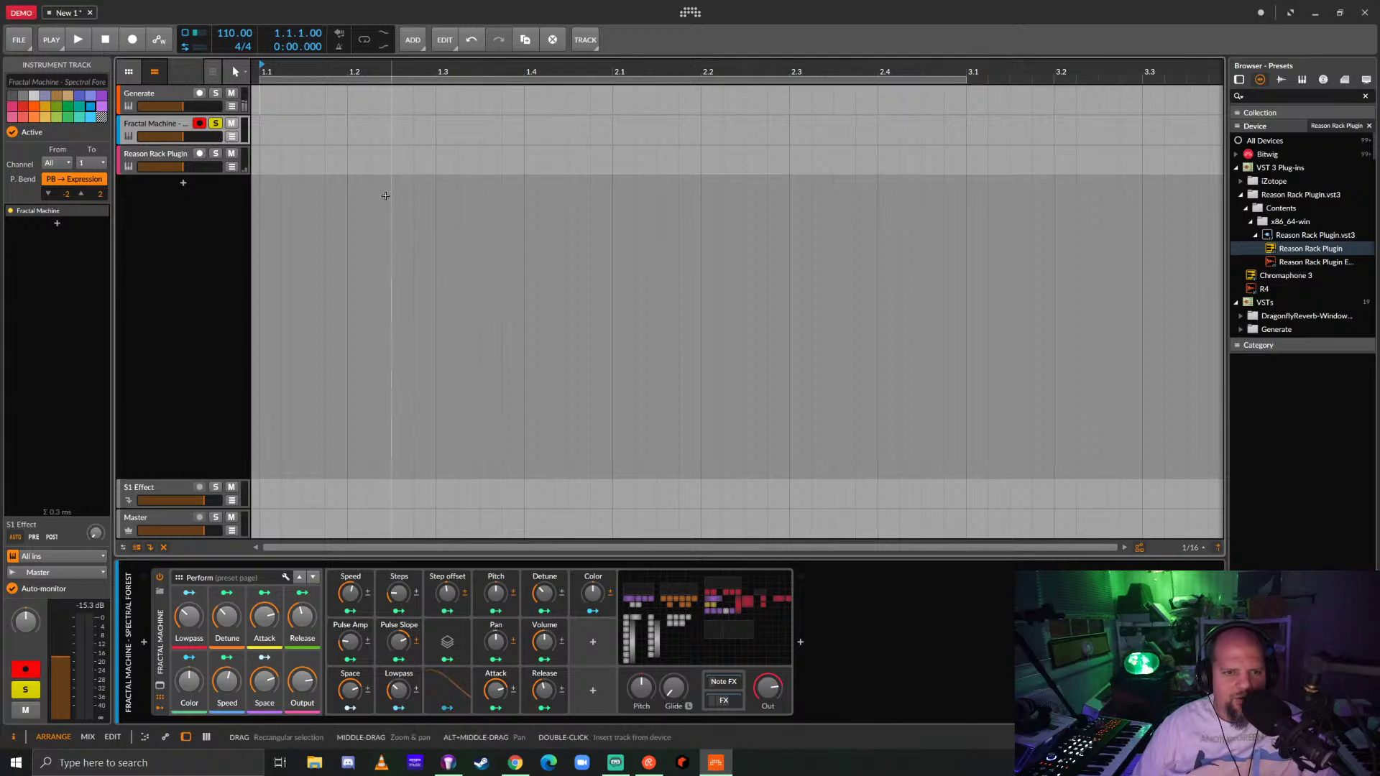
scroll(386, 196, "up", 2)
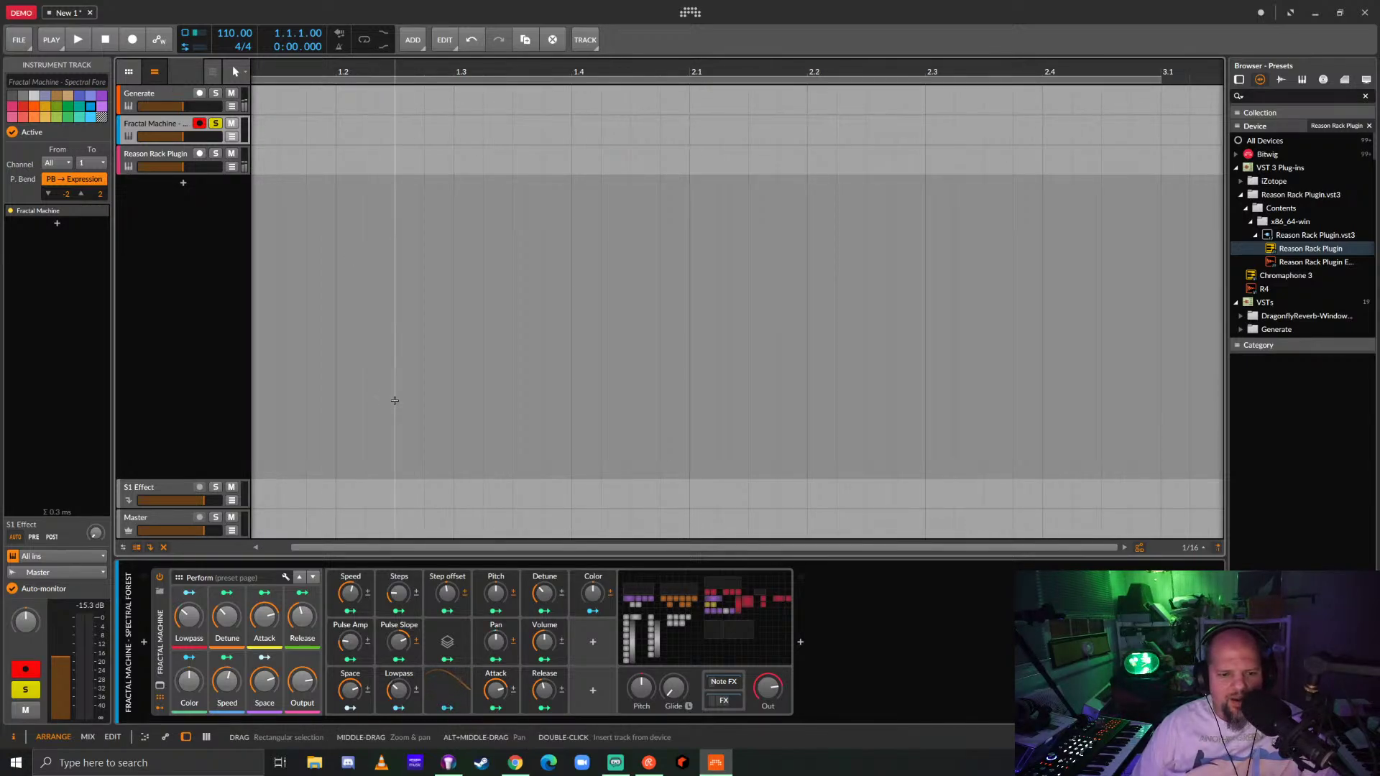
scroll(395, 398, "left", 1)
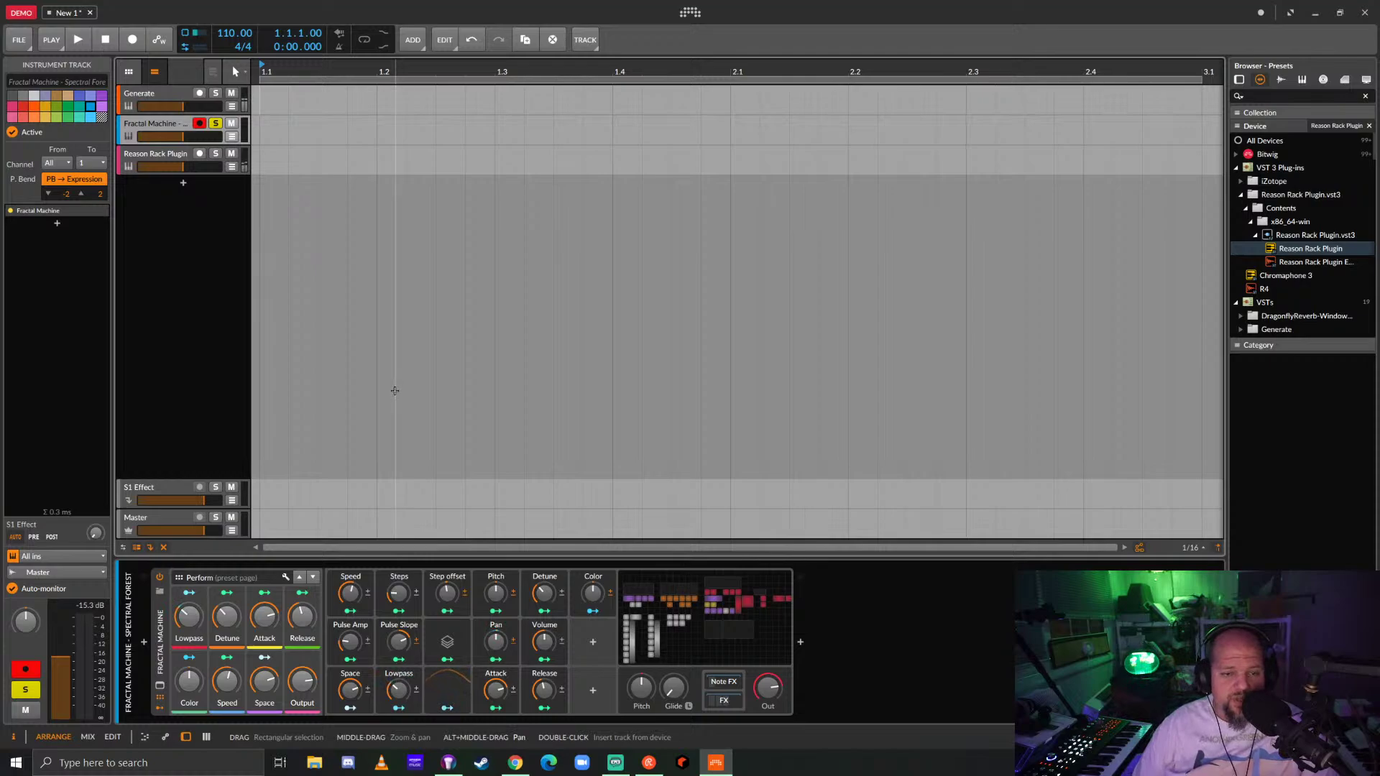
scroll(388, 392, "right", 3)
scroll(378, 383, "down", 8)
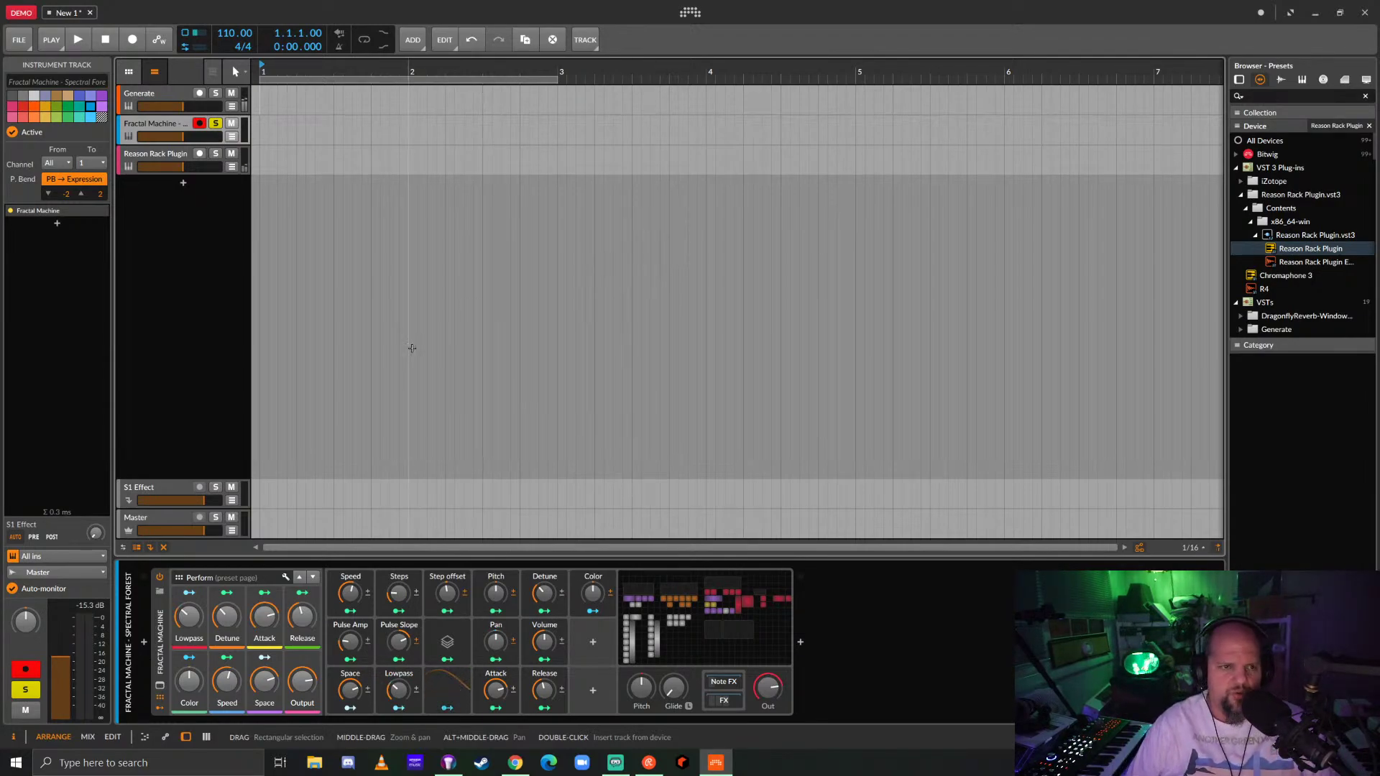
In the user interface settings, set the contrast midtones to 29 and the black level to 0.
left_click(692, 14)
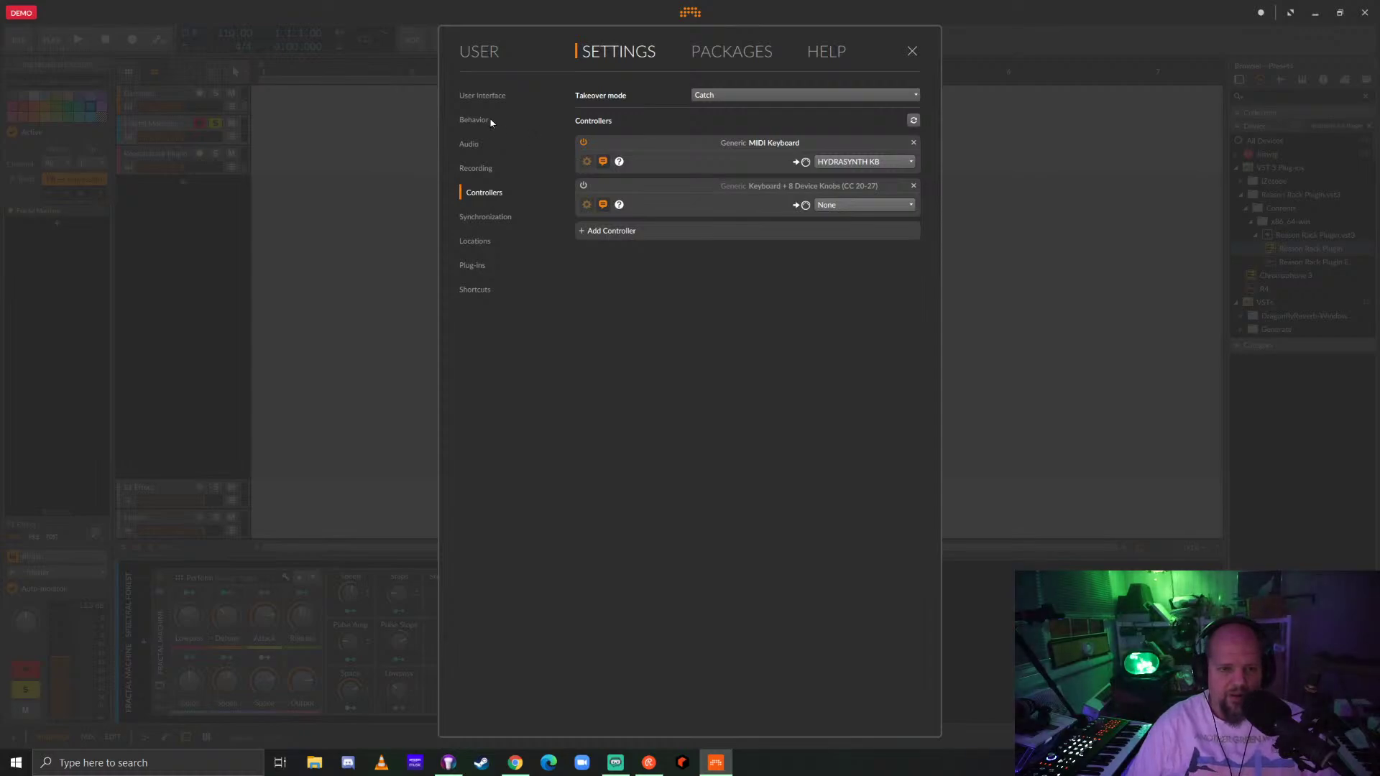
left_click(492, 96)
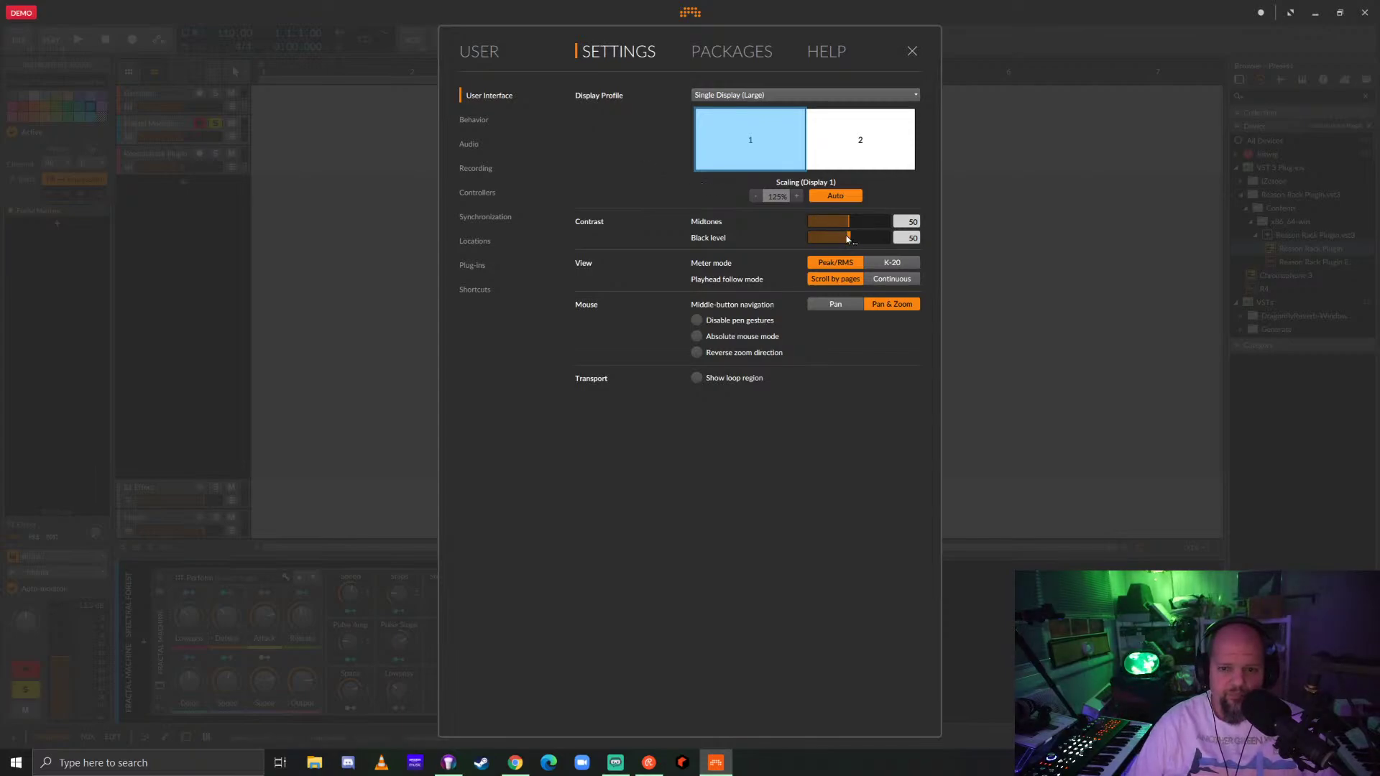
mouse_move(849, 238)
left_mouse_down()
mouse_move(808, 238)
mouse_move(852, 222)
mouse_move(832, 222)
left_mouse_up()
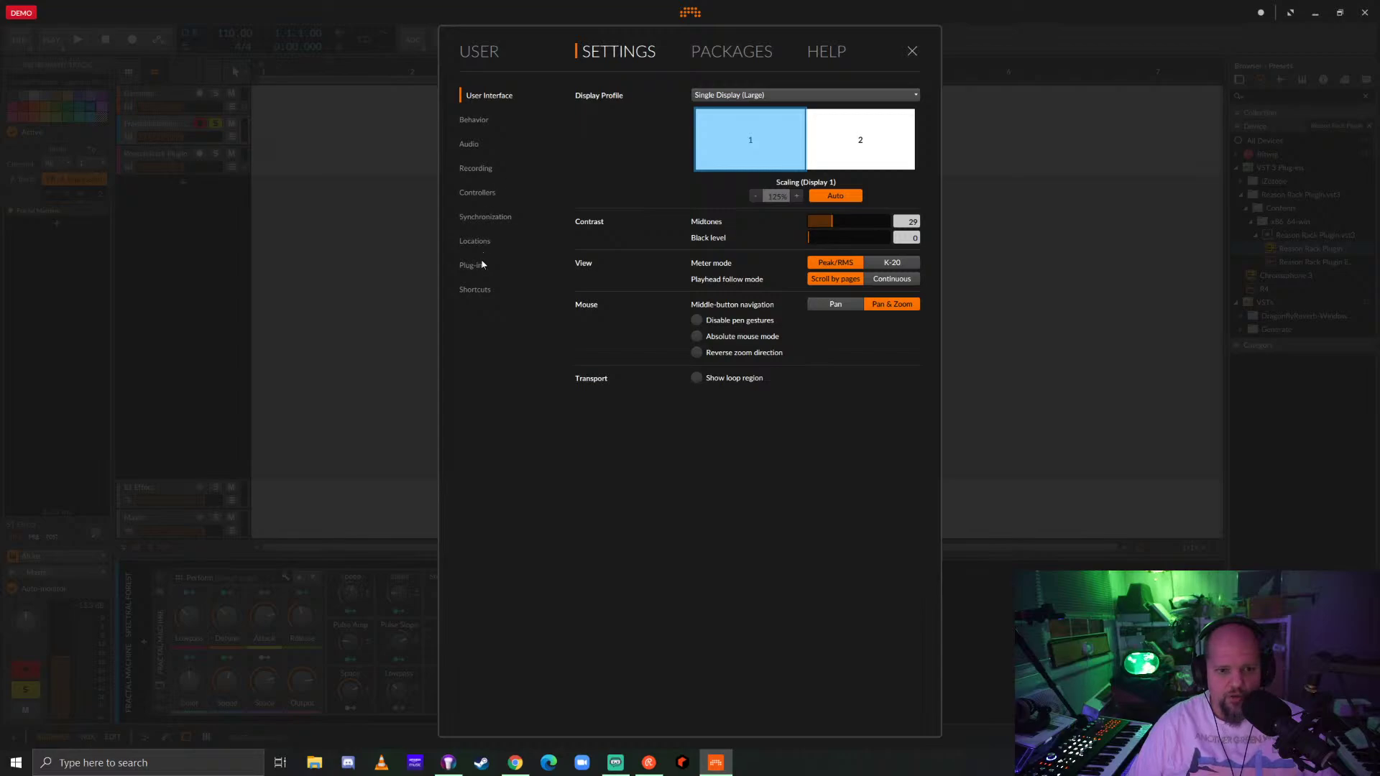
Examine the keyboard shortcut settings from the File and General actions to the Editing ones, including the available mapping sets.
left_click(481, 291)
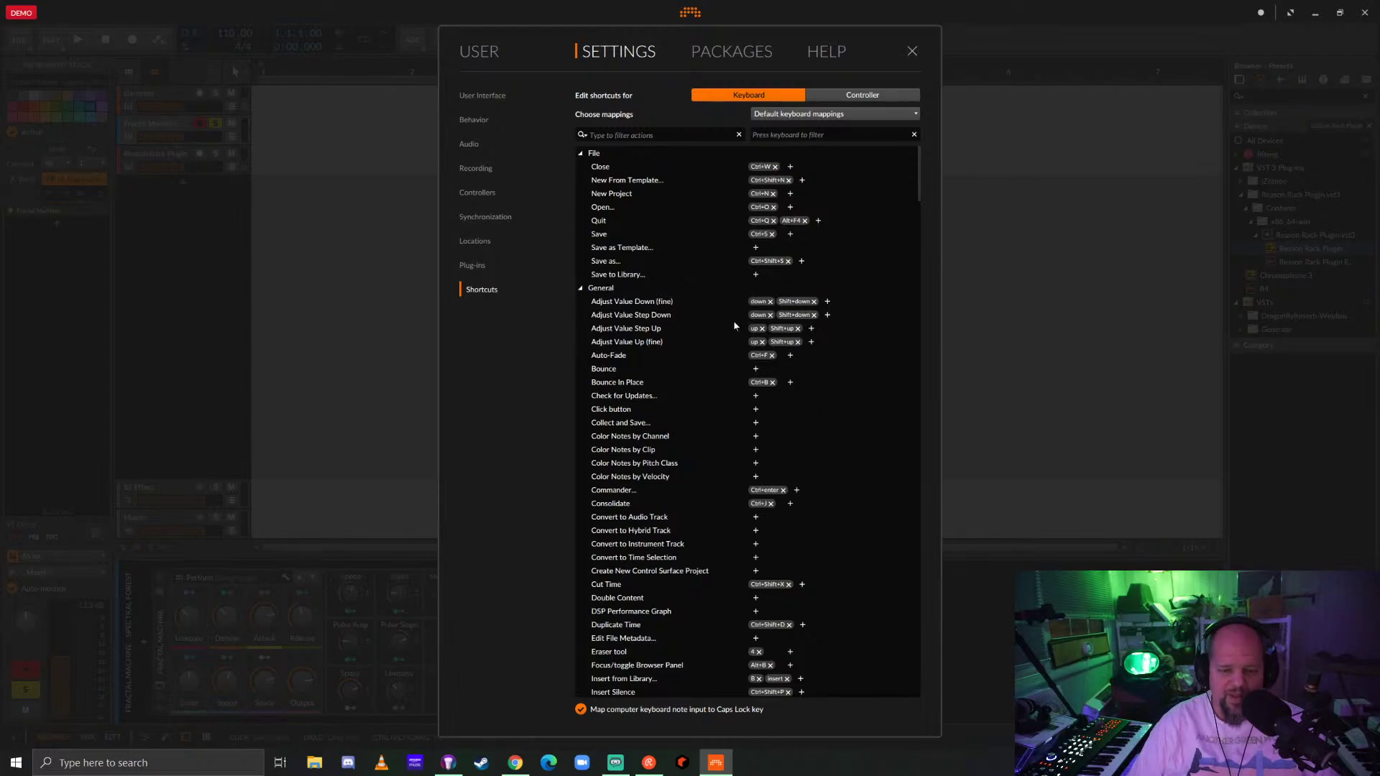
scroll(735, 325, "down", 5)
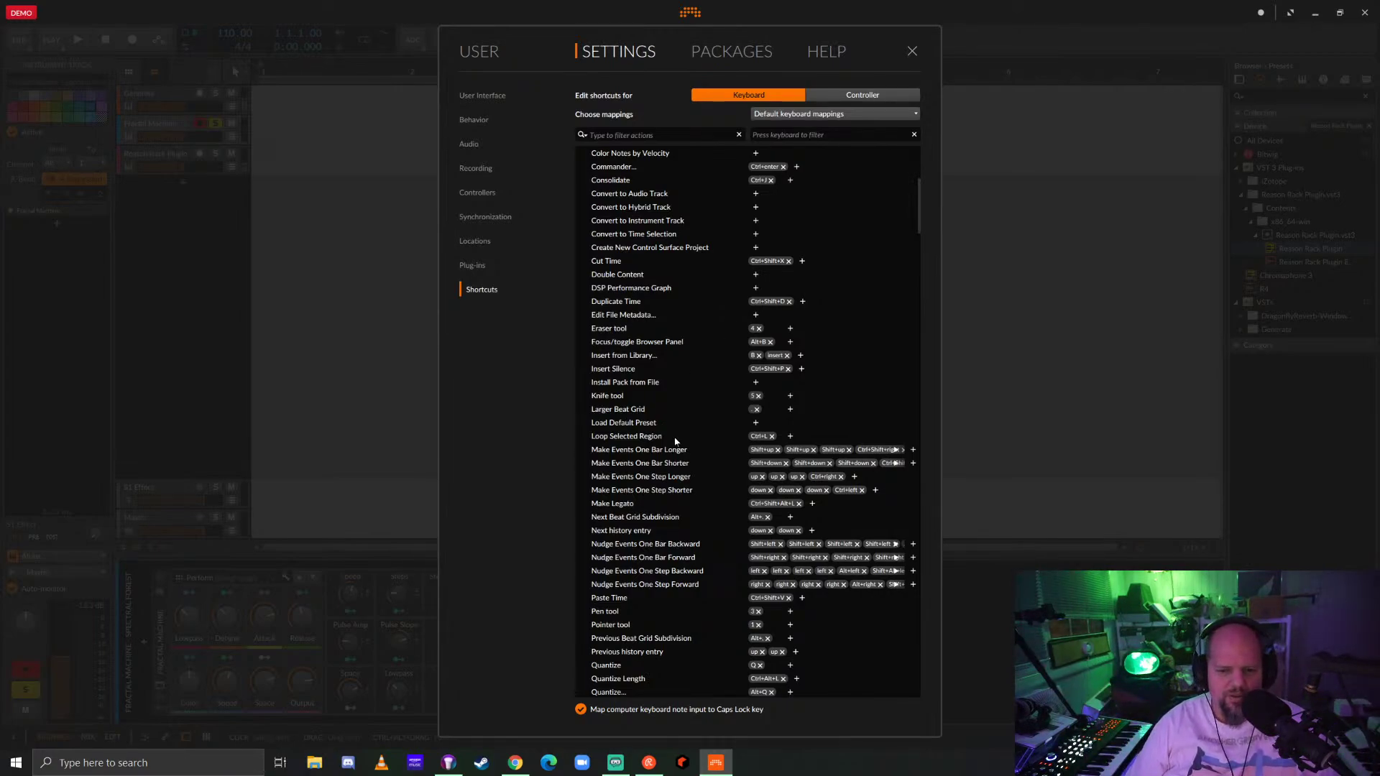
scroll(706, 407, "down", 8)
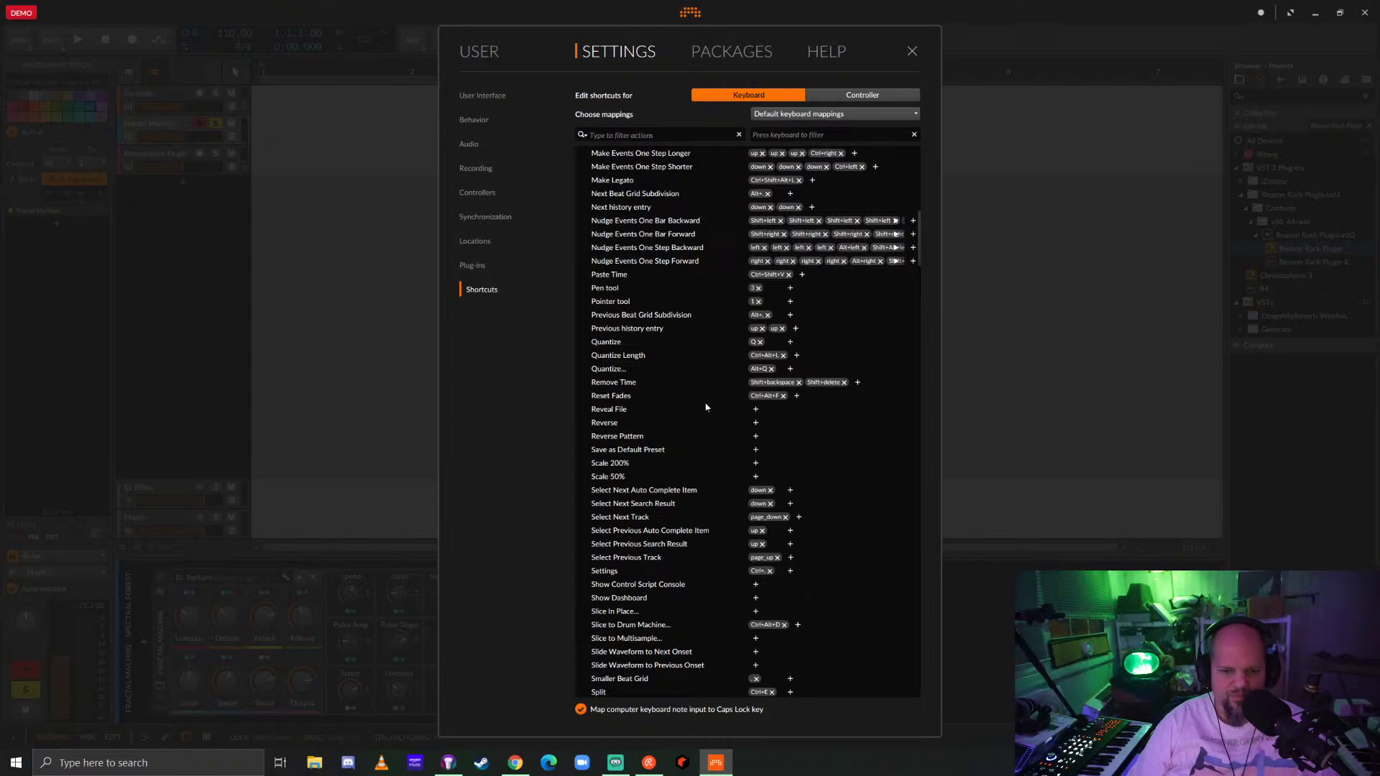
scroll(706, 407, "up", 15)
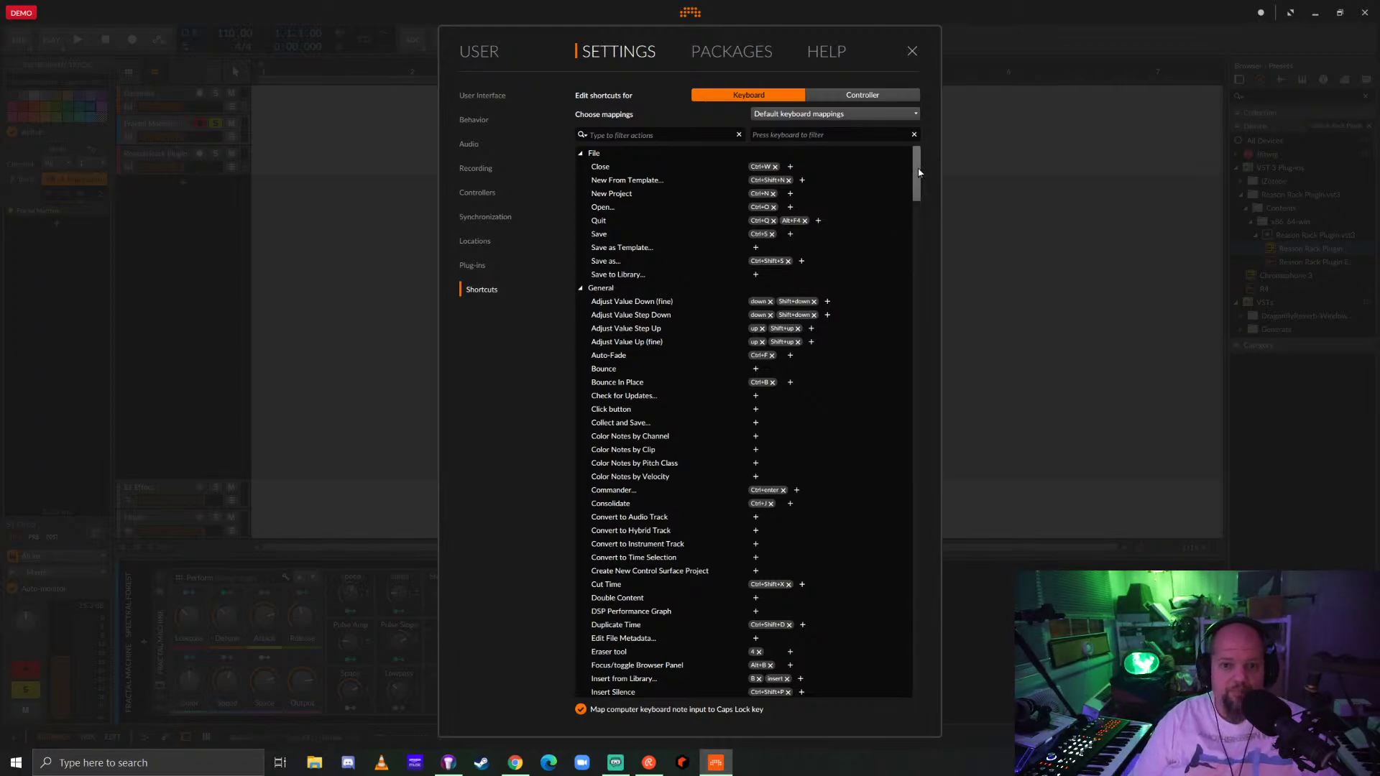
left_click_drag(919, 172, 917, 174)
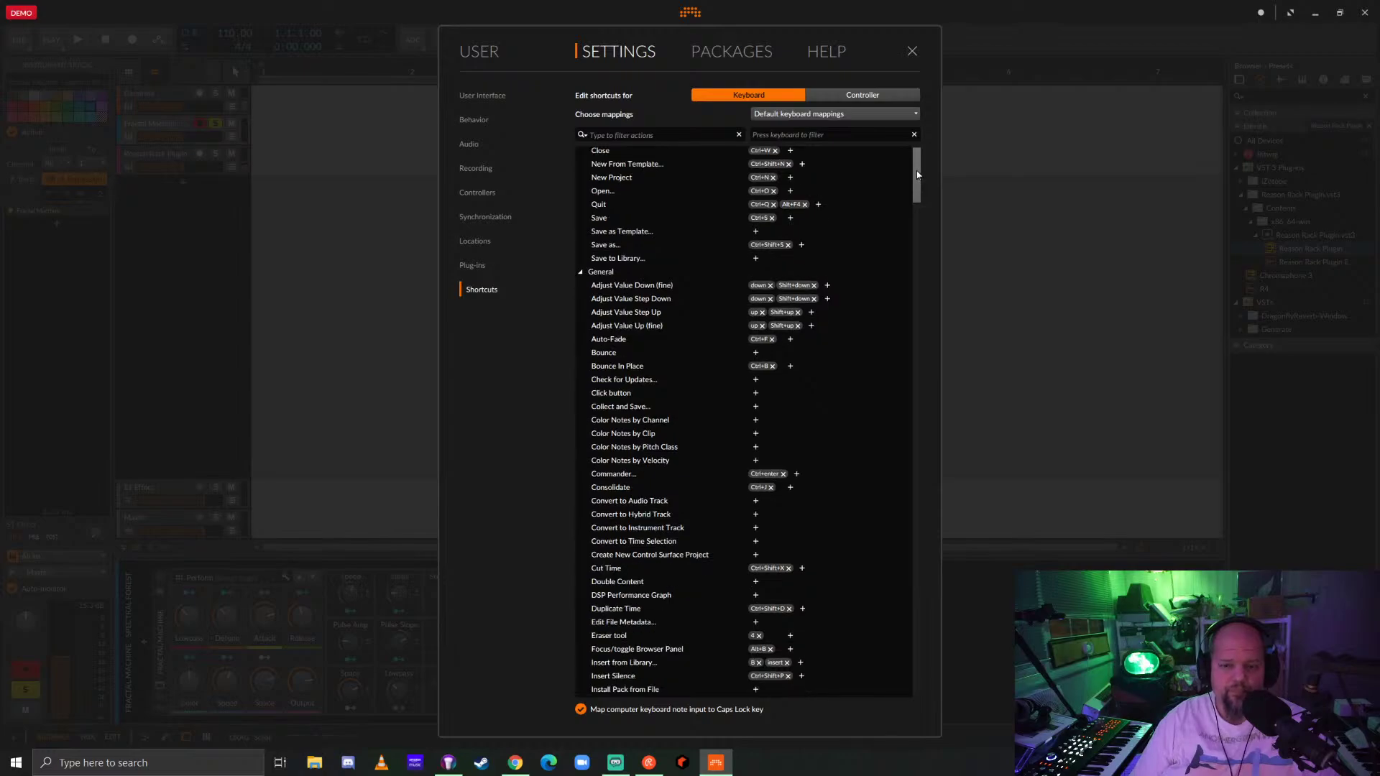
left_click(914, 114)
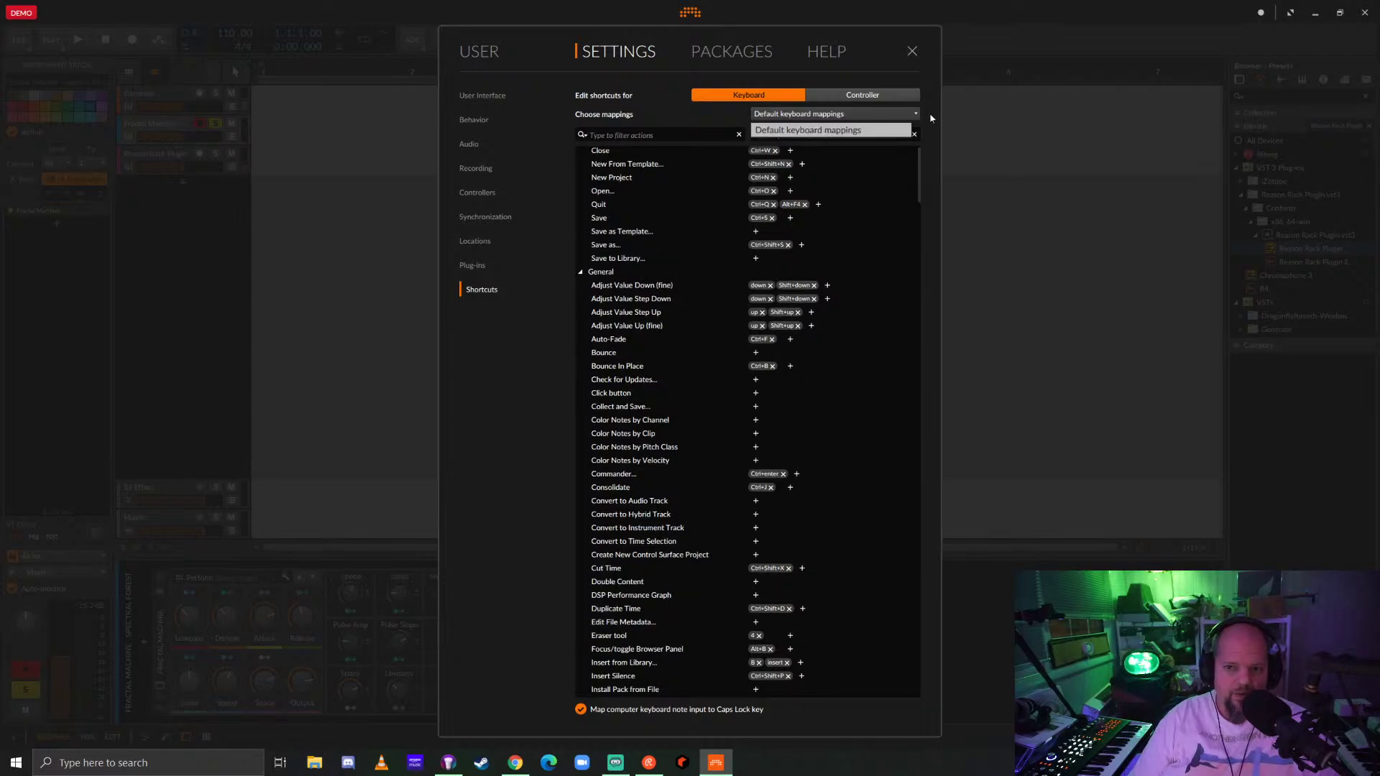
left_click(931, 118)
left_click_drag(917, 174, 928, 314)
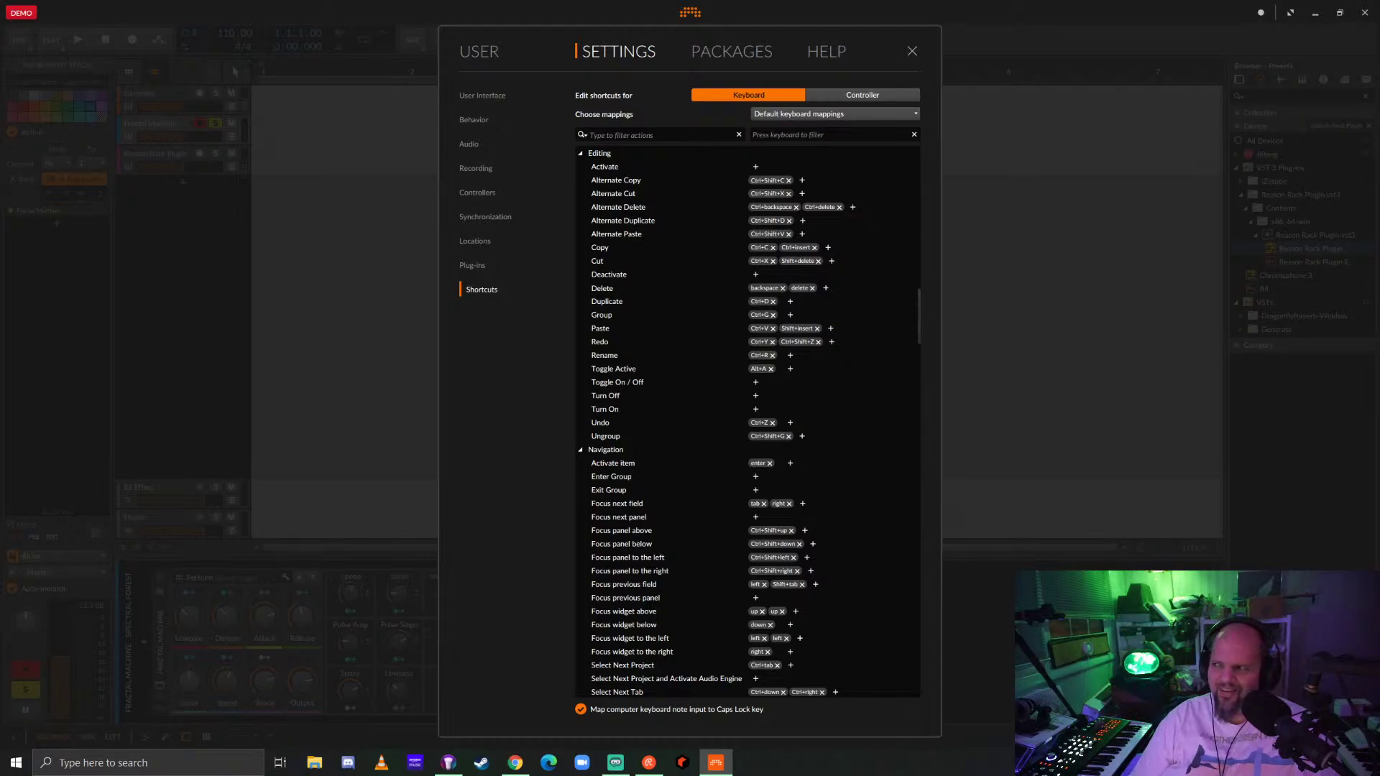
Examine the remaining keyboard shortcuts, from Navigation and Text Editing through Project, Clip Launcher and Panel Management.
key("alt+Tab")
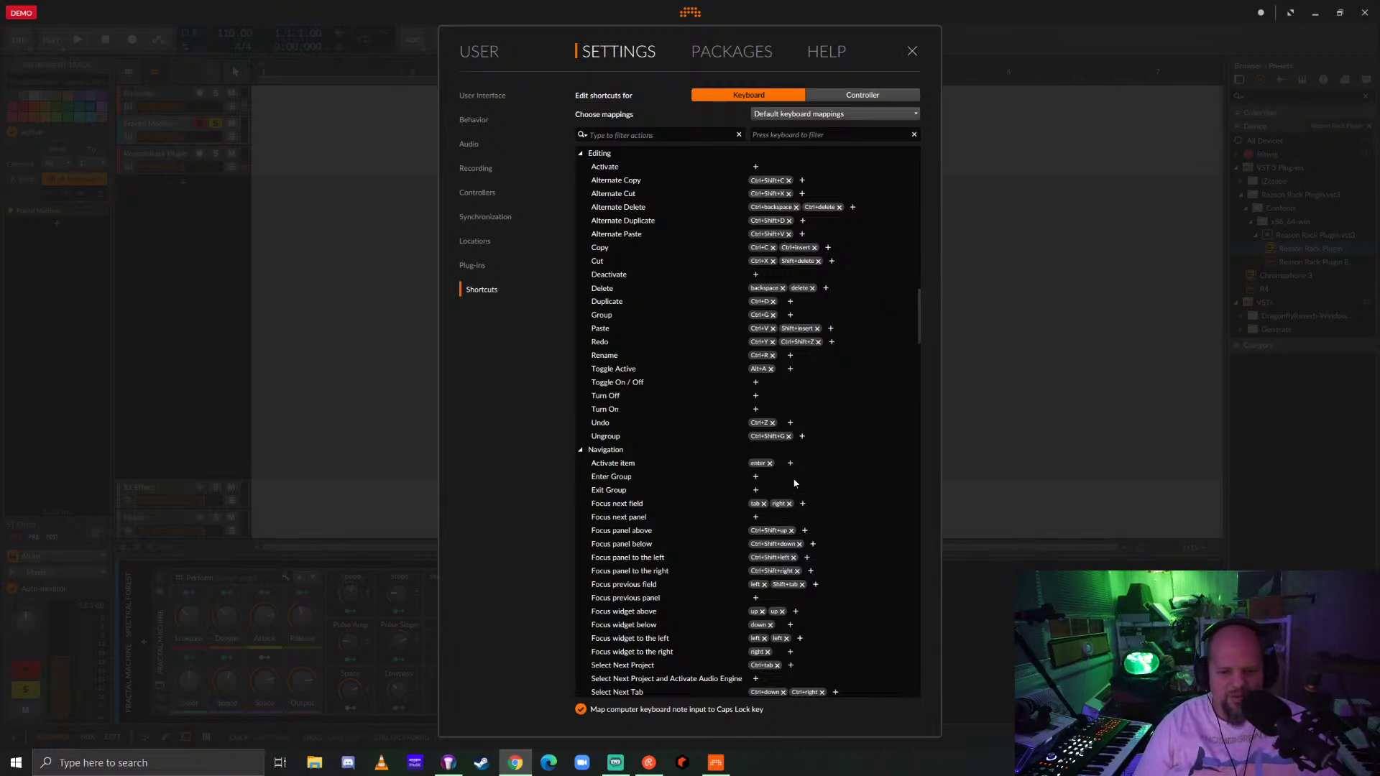
scroll(790, 487, "down", 5)
scroll(796, 467, "down", 12)
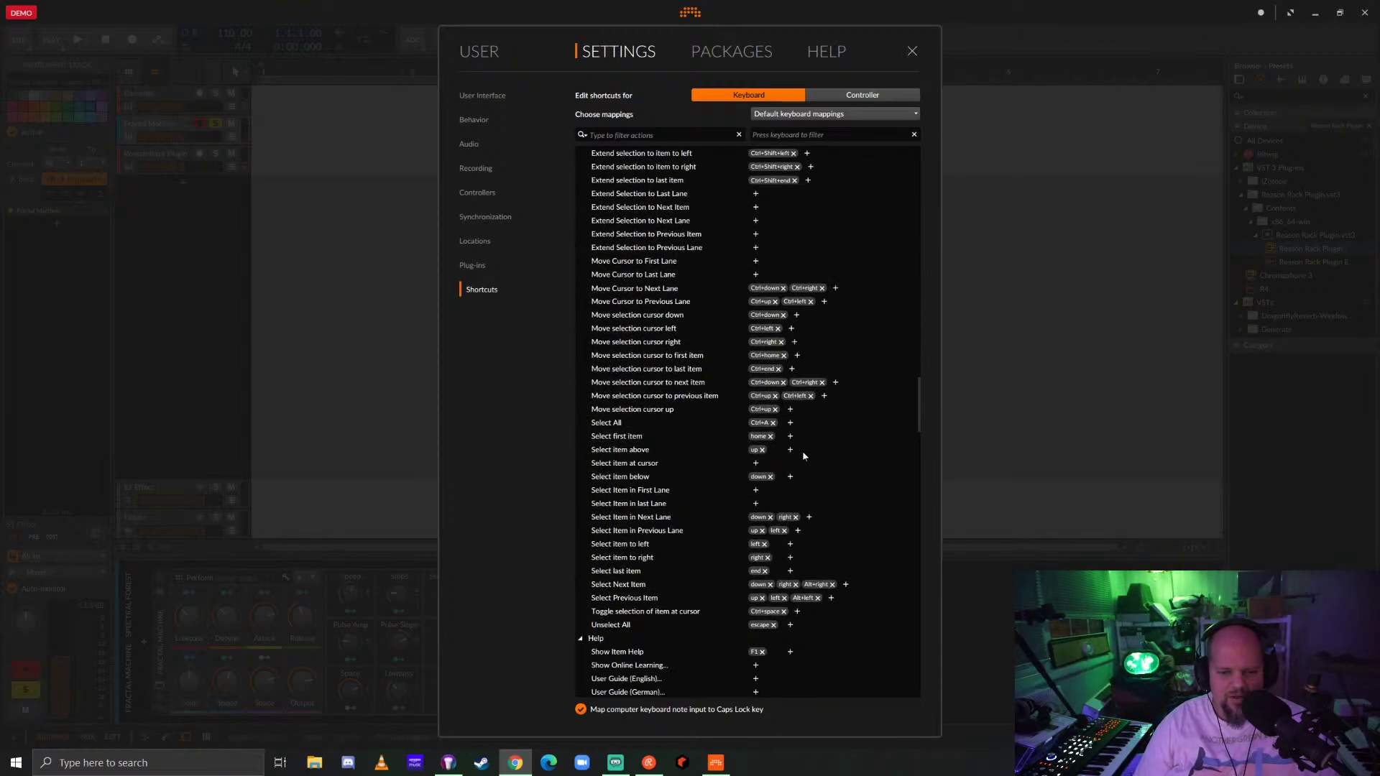
scroll(802, 451, "down", 10)
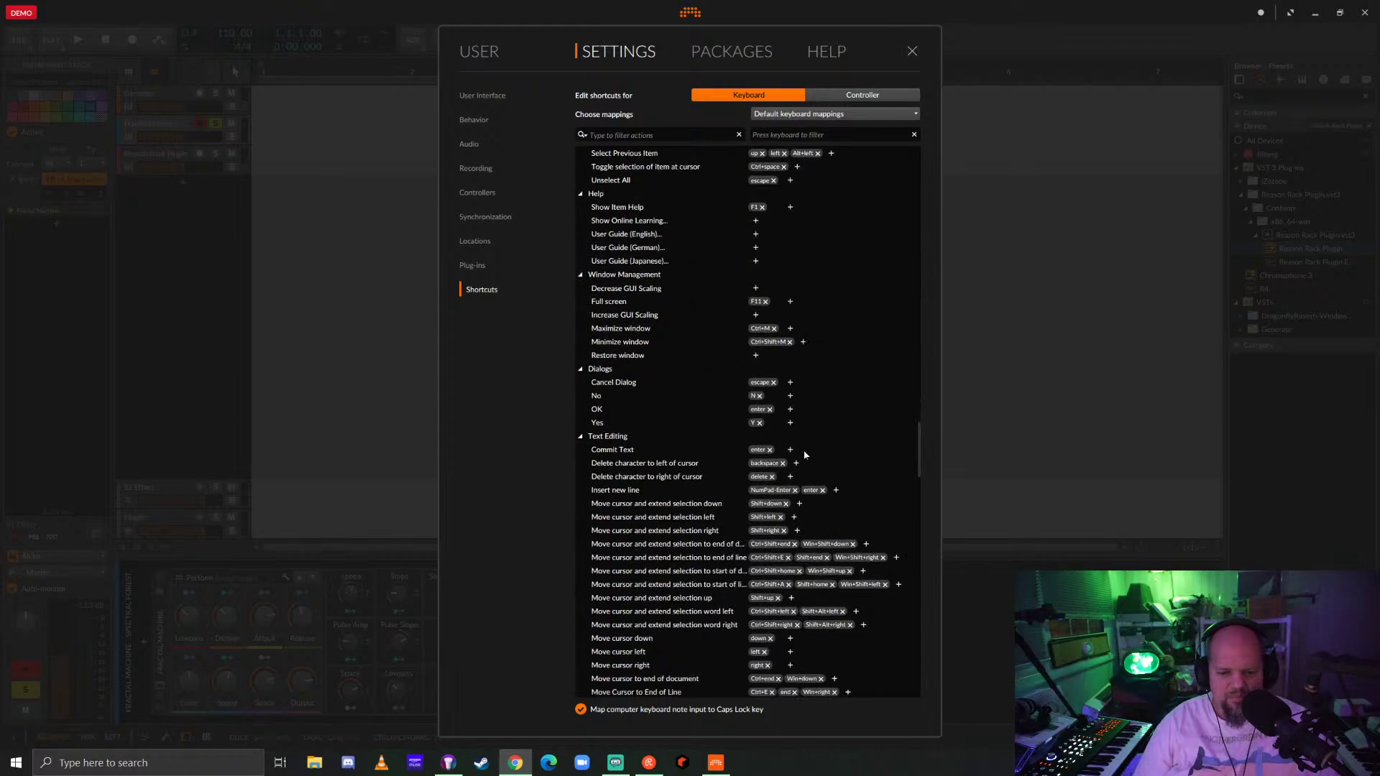
scroll(813, 440, "down", 5)
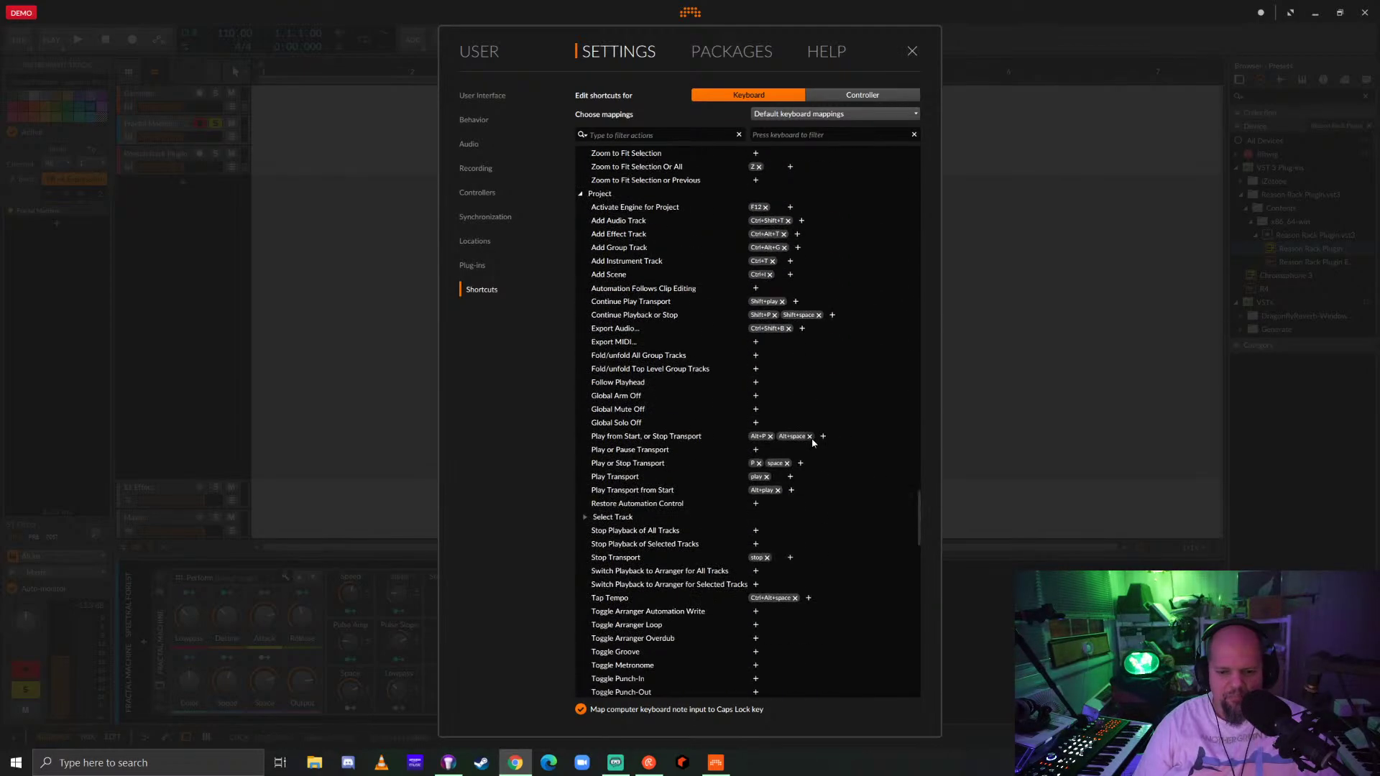
left_click_drag(918, 529, 916, 575)
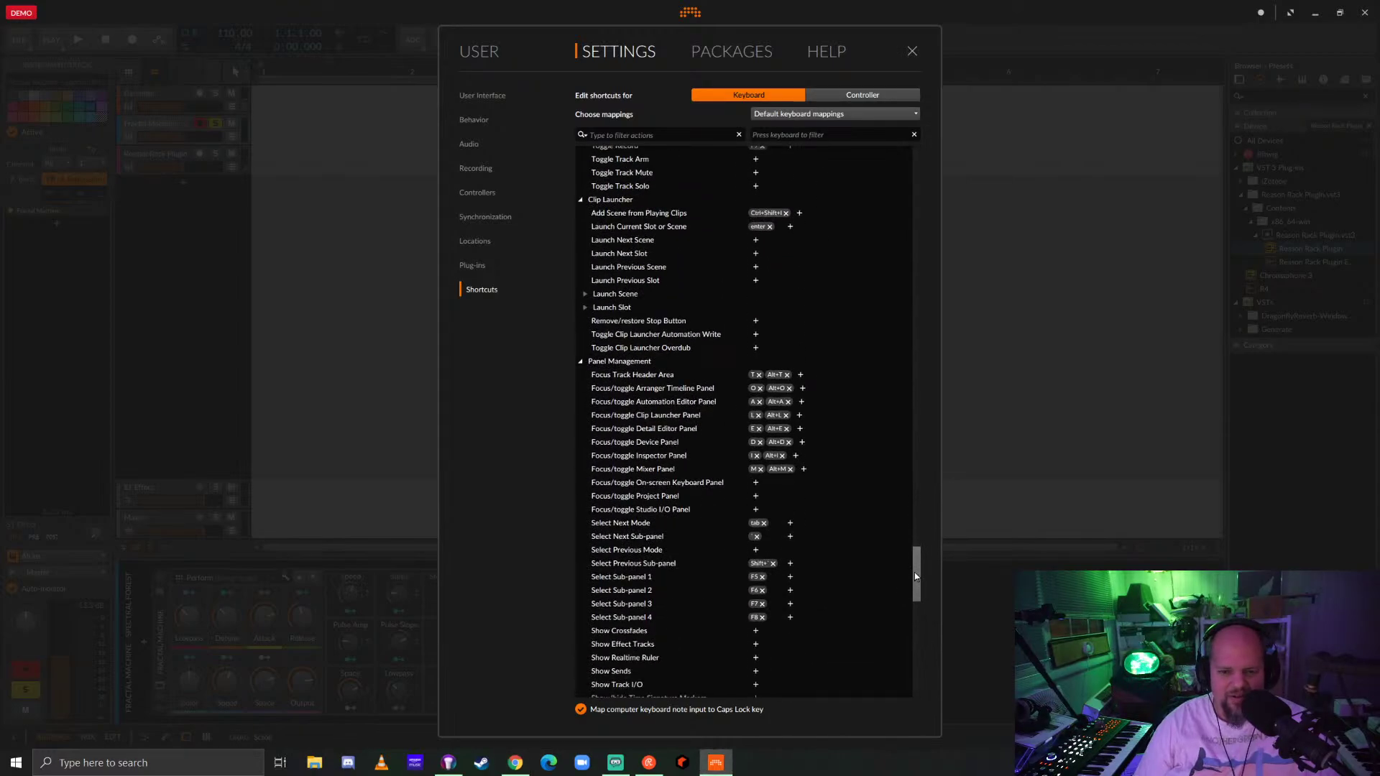
scroll(914, 572, "down", 4)
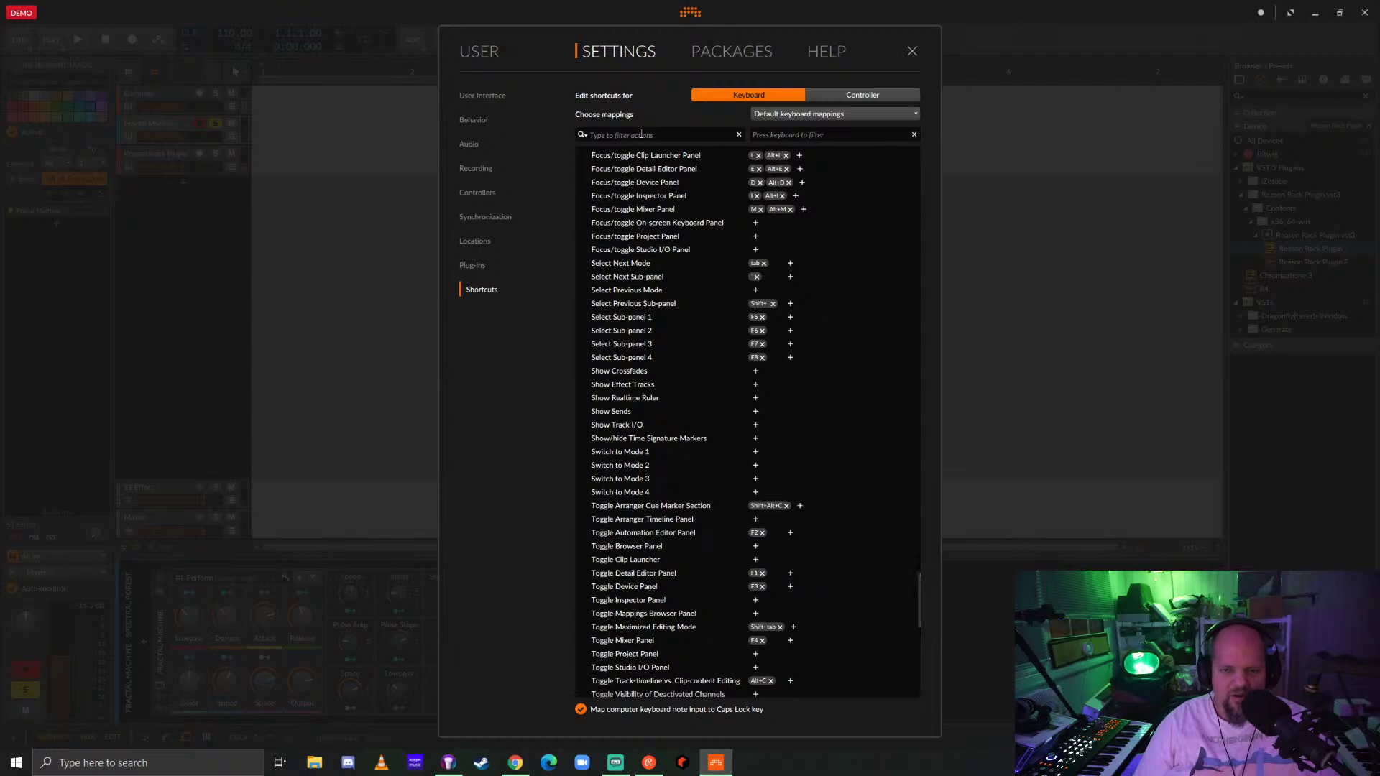
Filter the shortcuts by the space key to find its assigned action, and clear that filter.
left_click(817, 137)
key("space")
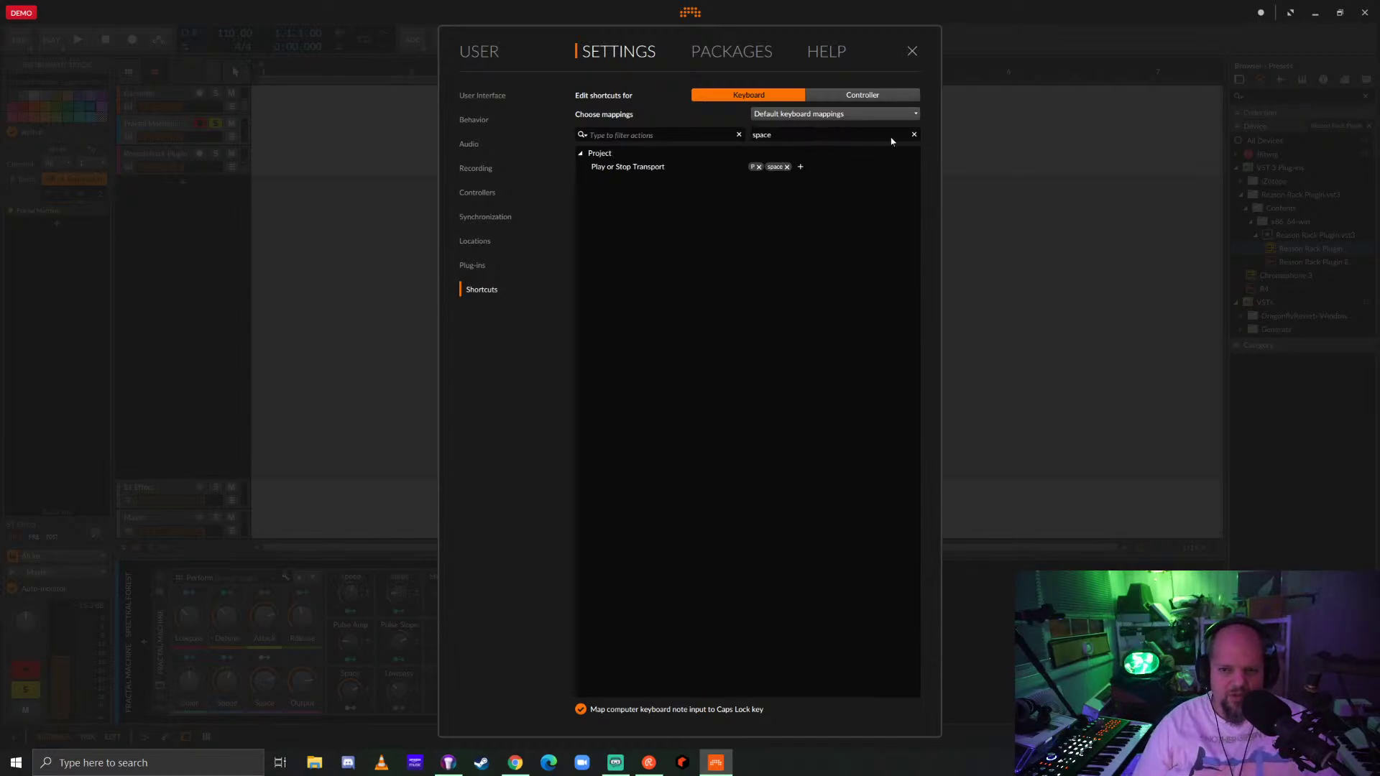
left_click(915, 134)
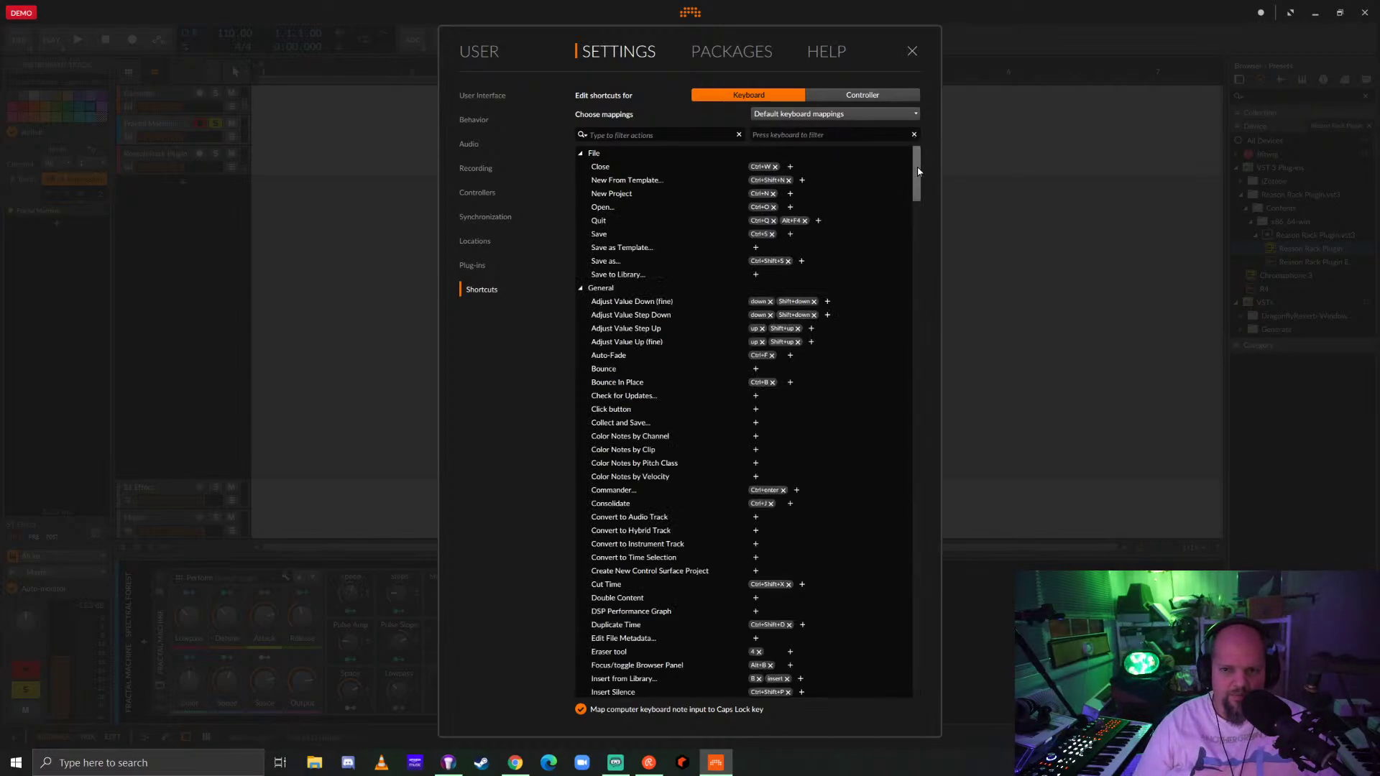
Look through the Project shortcuts and filter the action names by "rec".
left_click_drag(920, 171, 928, 515)
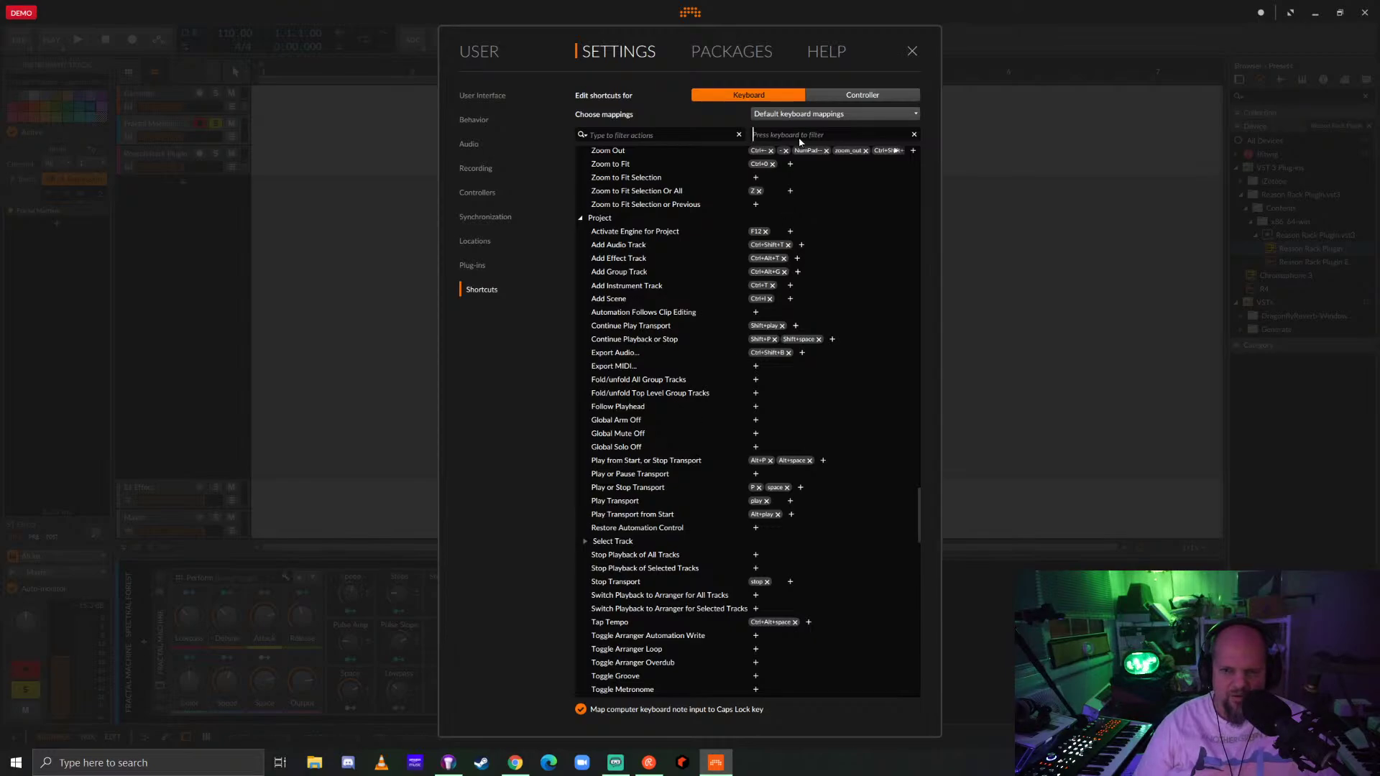
type("rec")
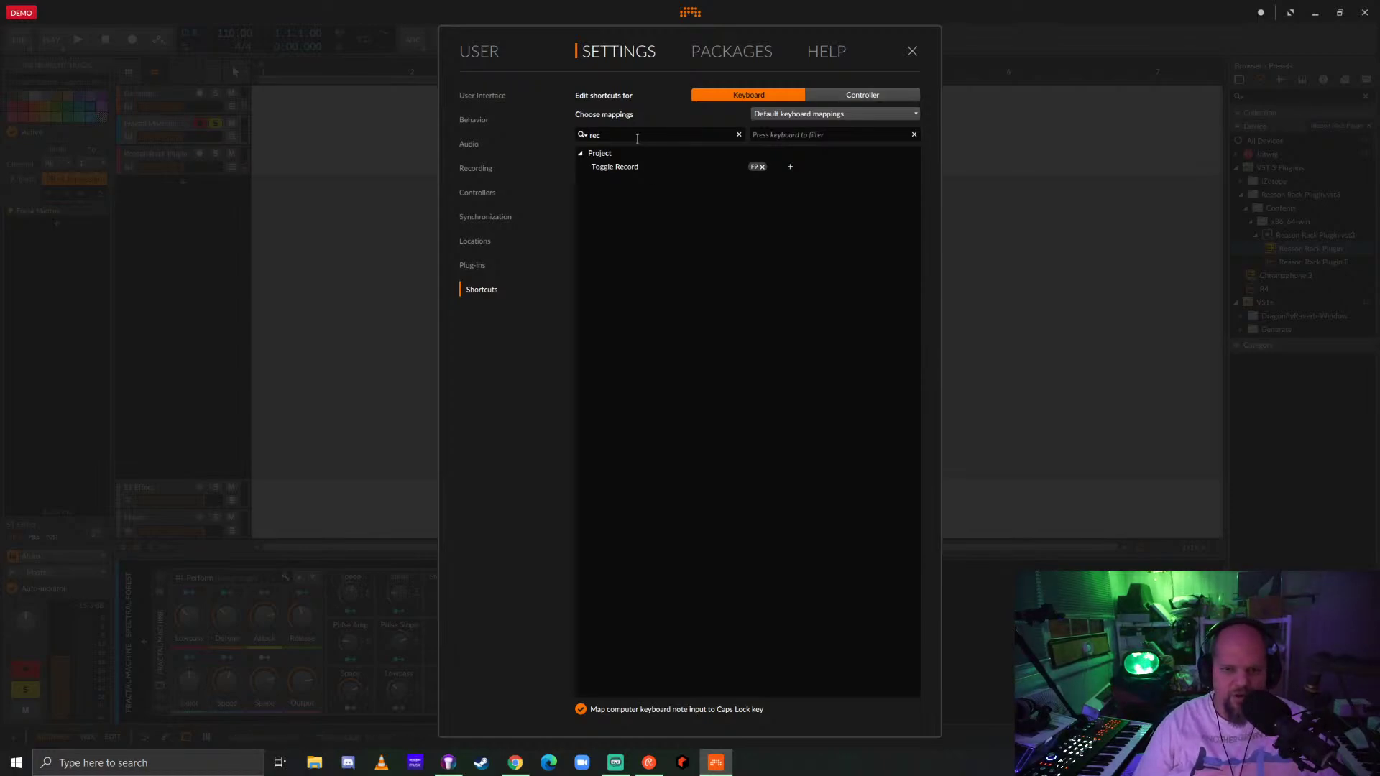
left_click_drag(637, 138, 581, 134)
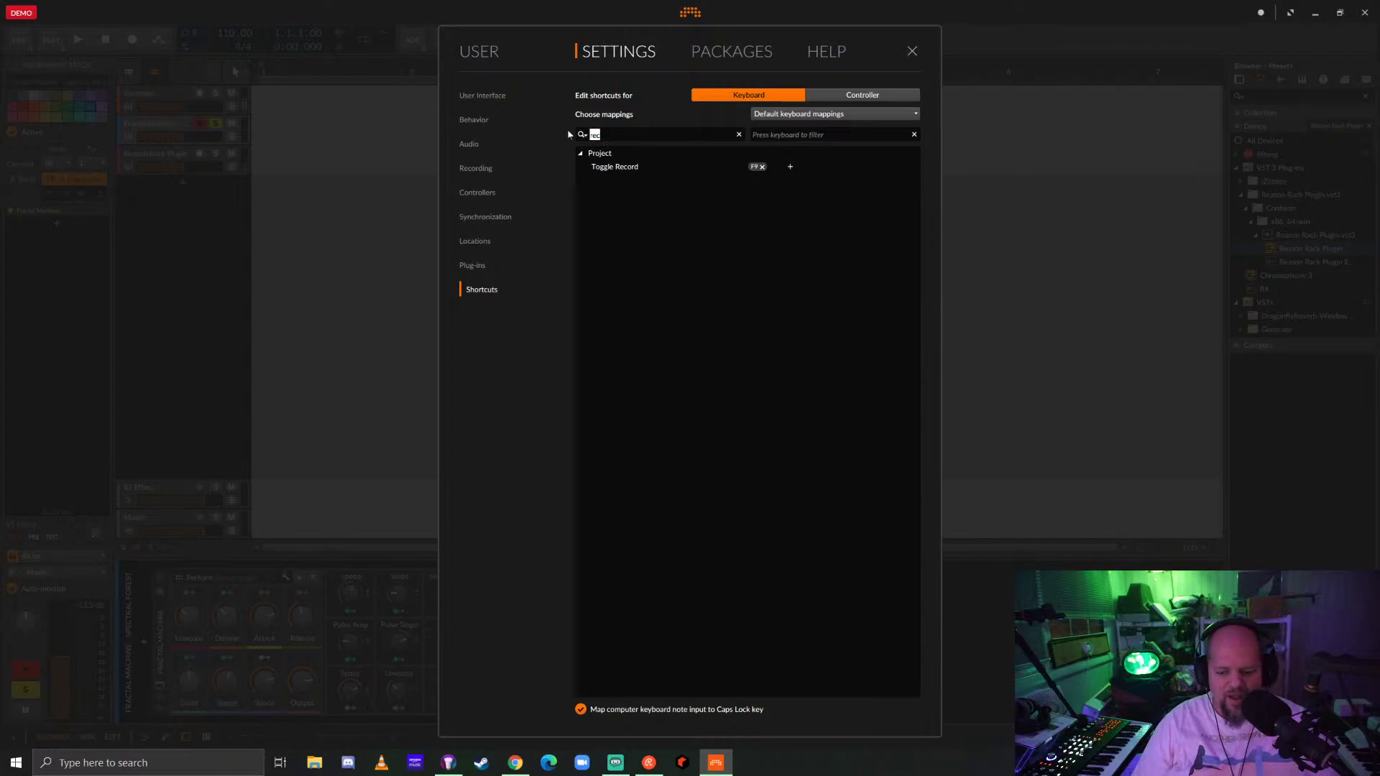
Clear the shortcut action filter, close the settings, and try switching global record on and off.
key("BackSpace")
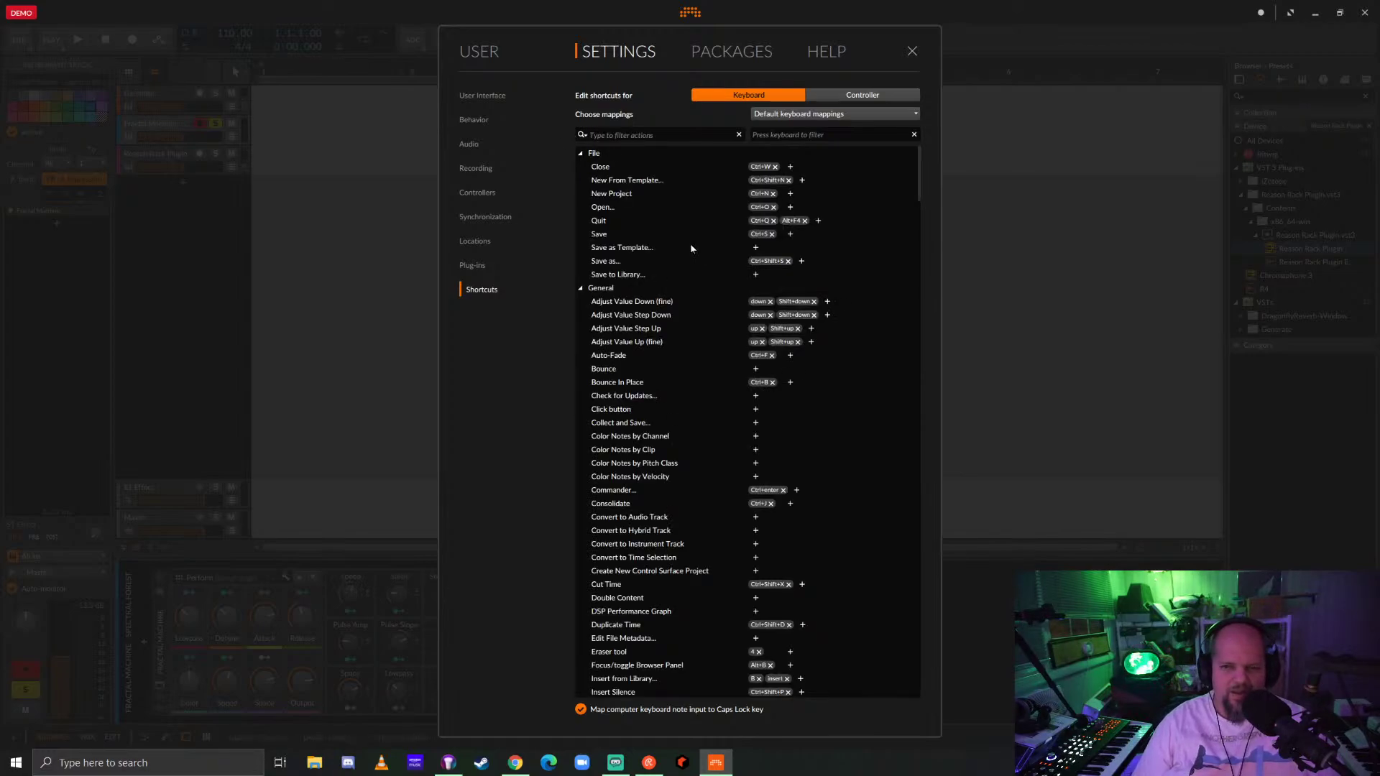
left_click(912, 51)
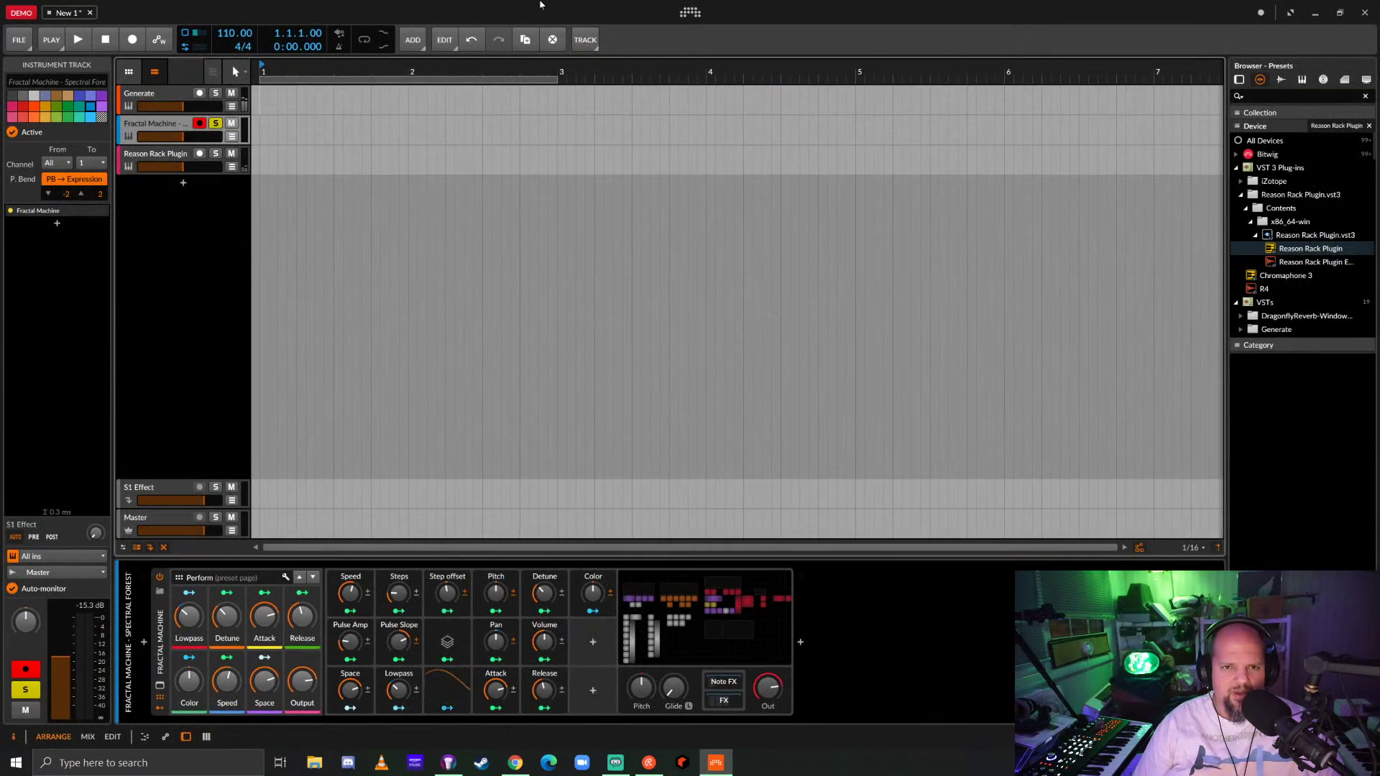
key("r")
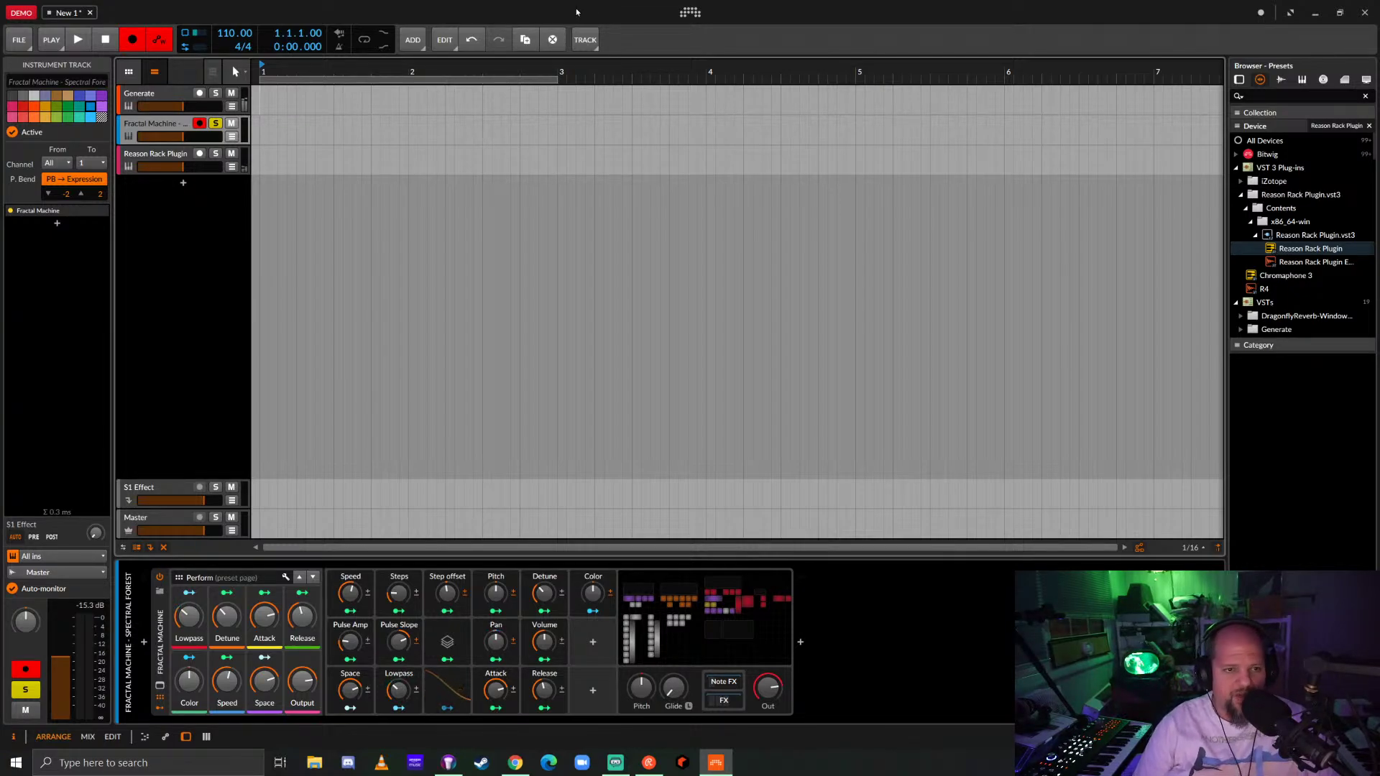
left_click(134, 43)
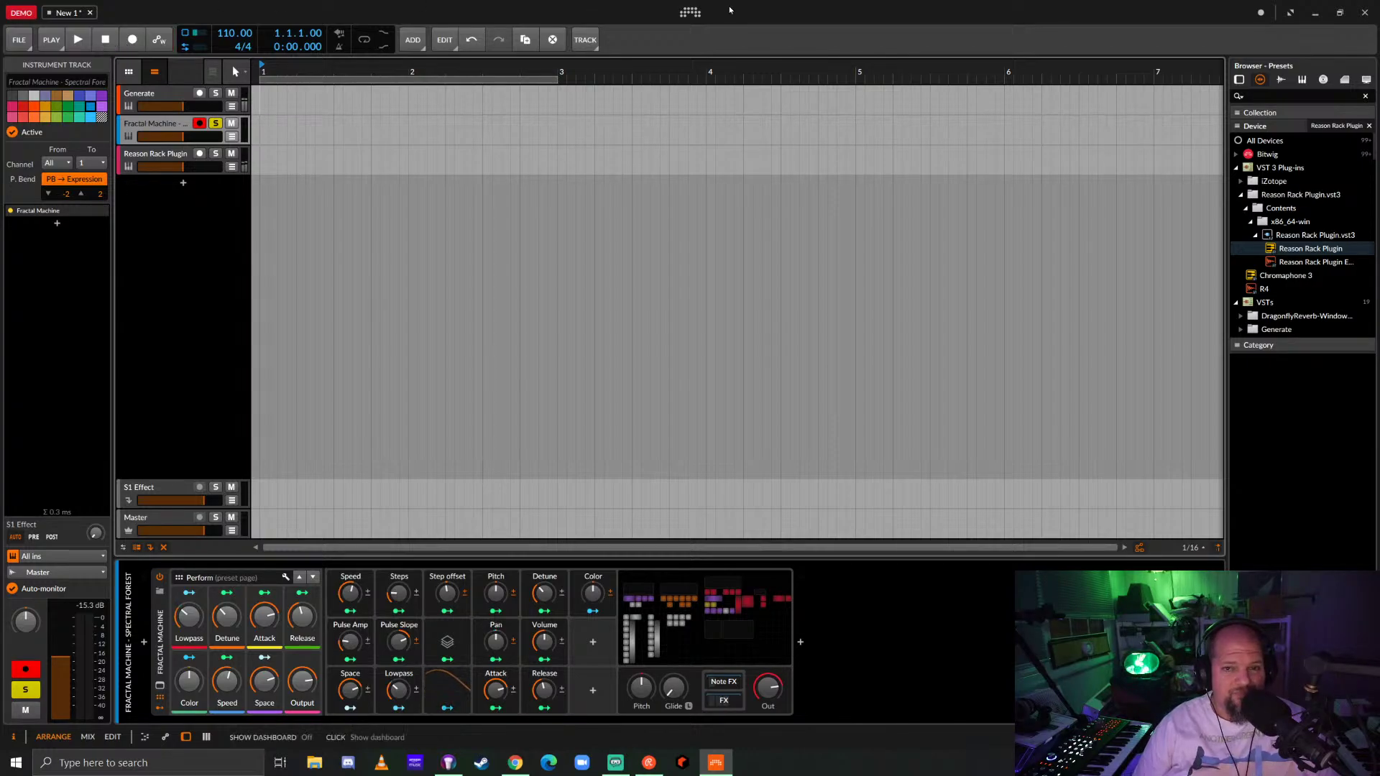
Recheck the start of the unfiltered keyboard shortcut list in the dashboard settings, and close the settings.
left_click(691, 13)
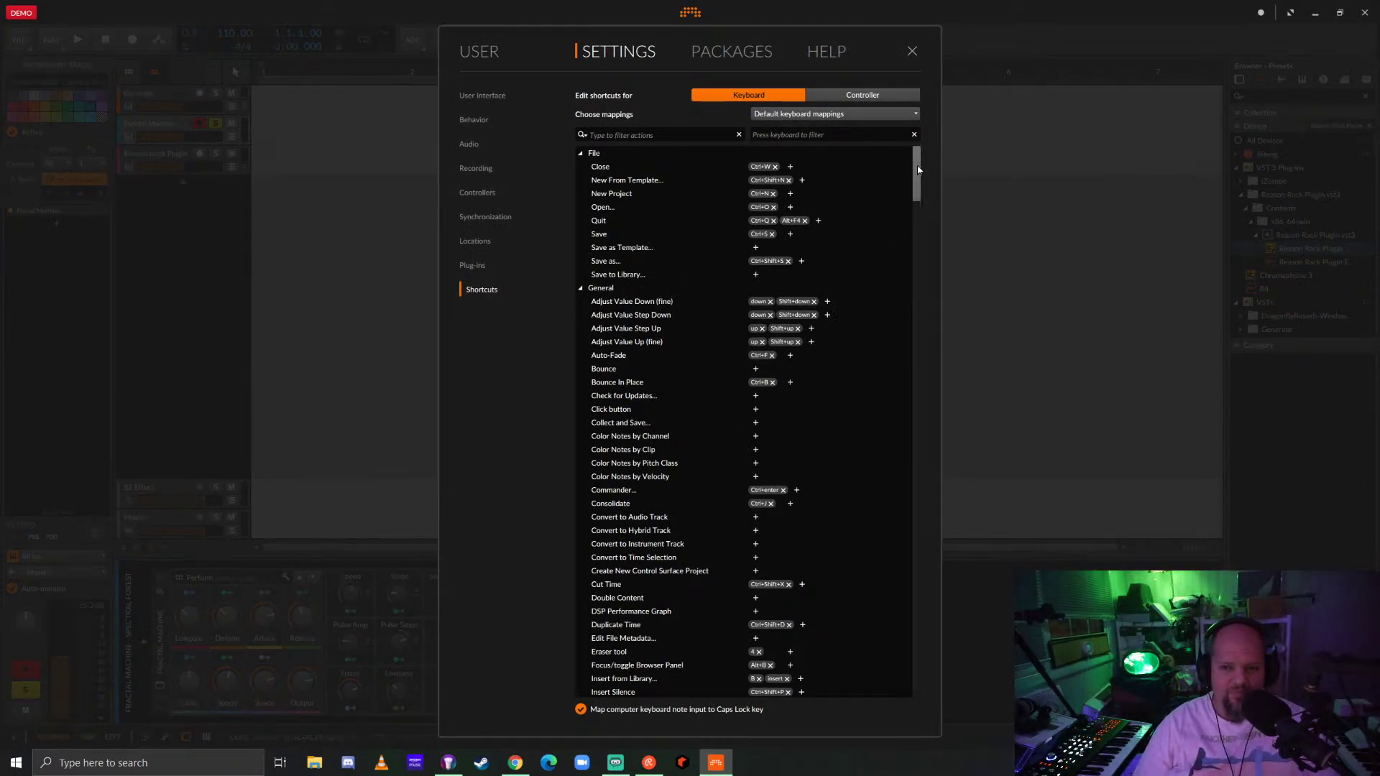
left_click_drag(918, 170, 924, 140)
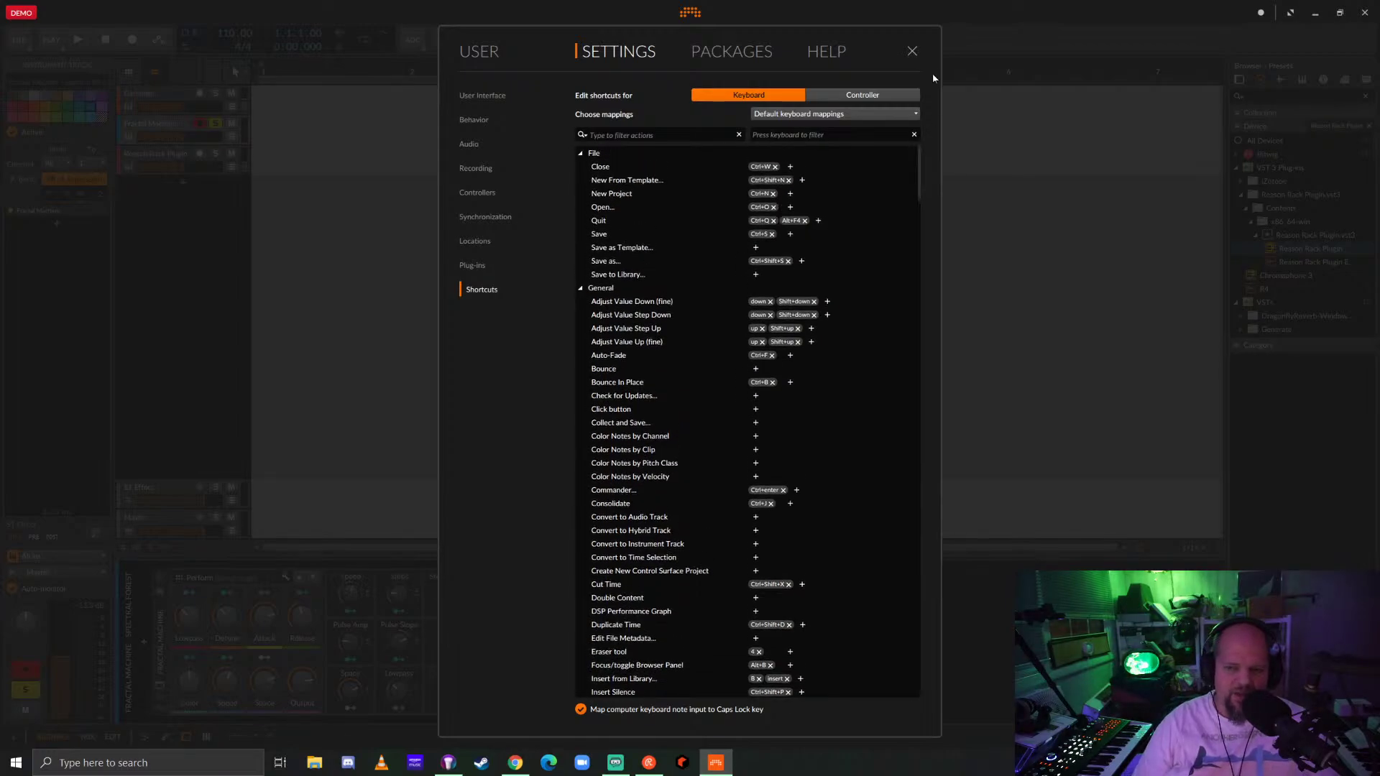
left_click(912, 52)
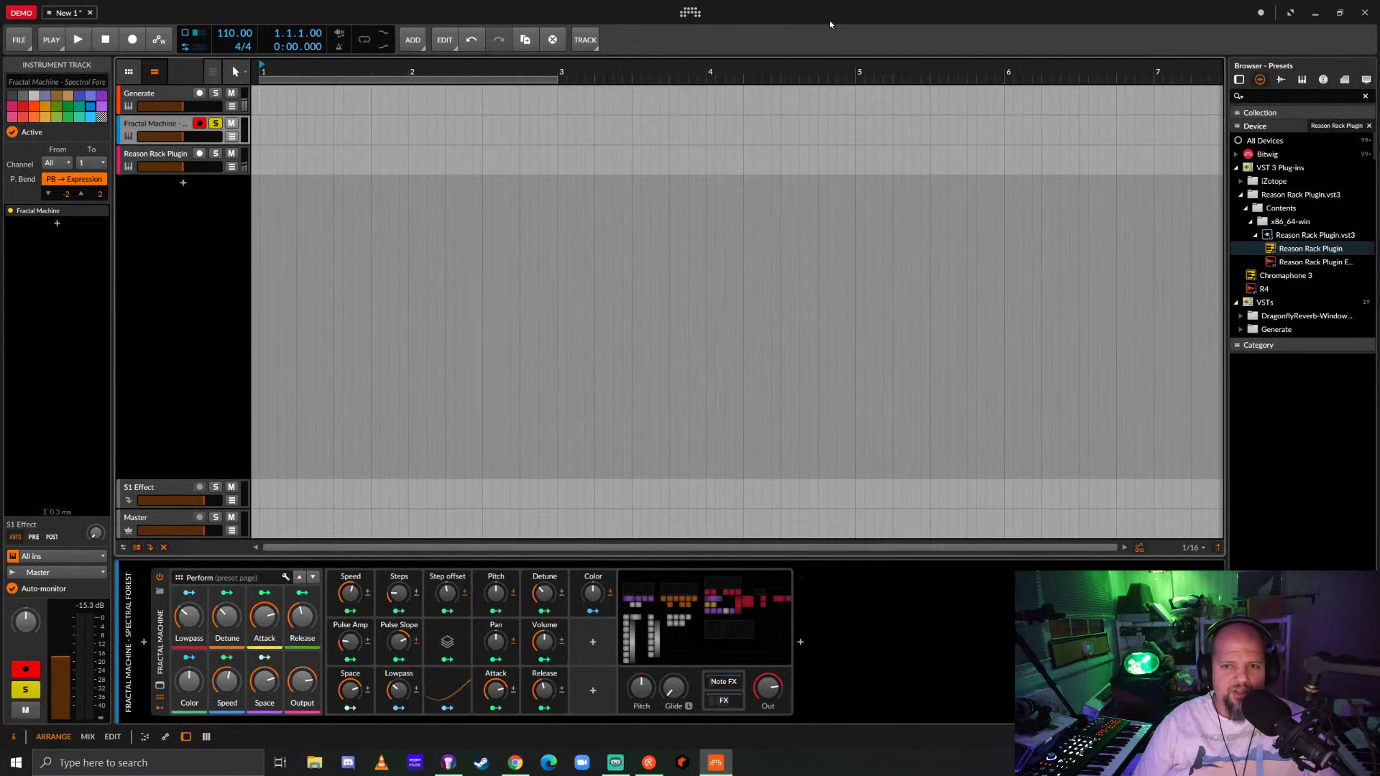
Extend the loop region to four bars, ending at bar 5, and record a take from bar 1 on the Fractal Machine track.
key("ctrl+r")
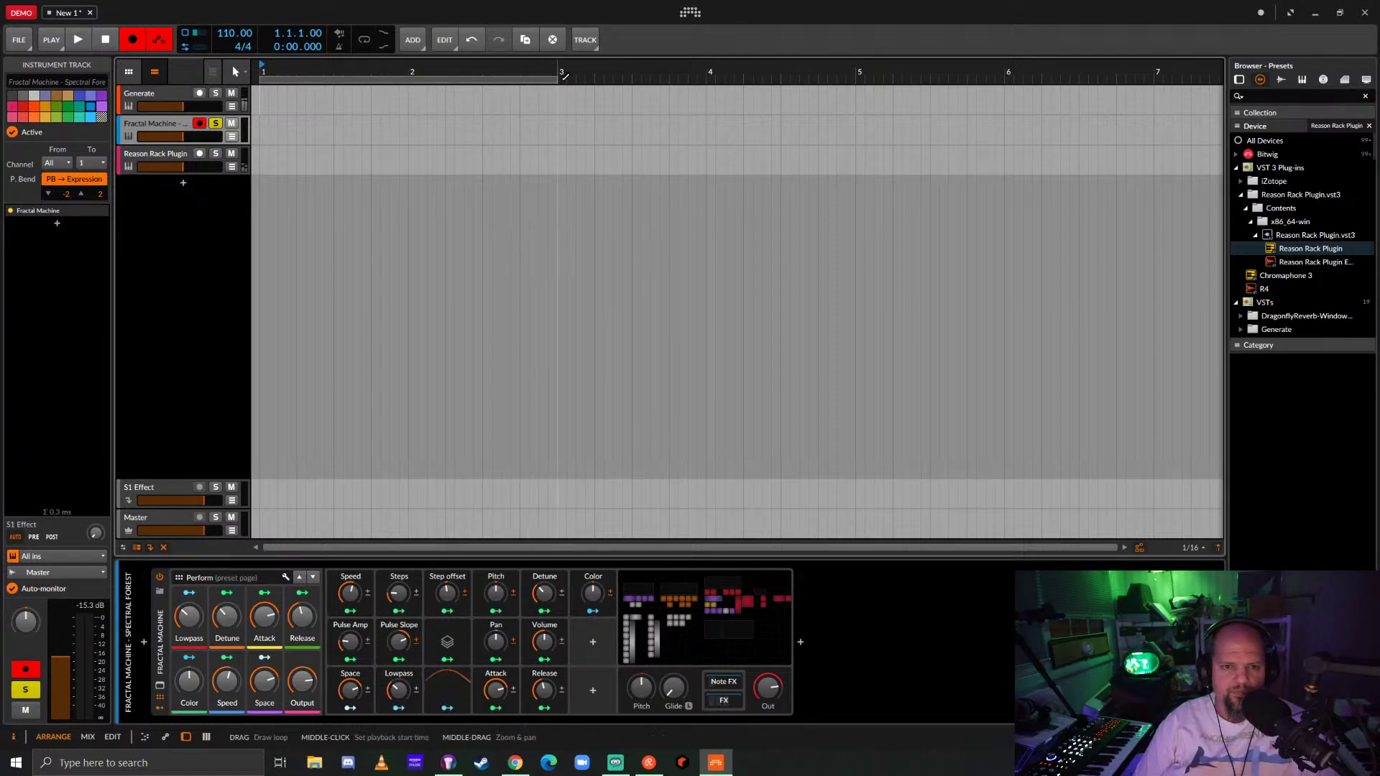
left_click_drag(562, 73, 856, 77)
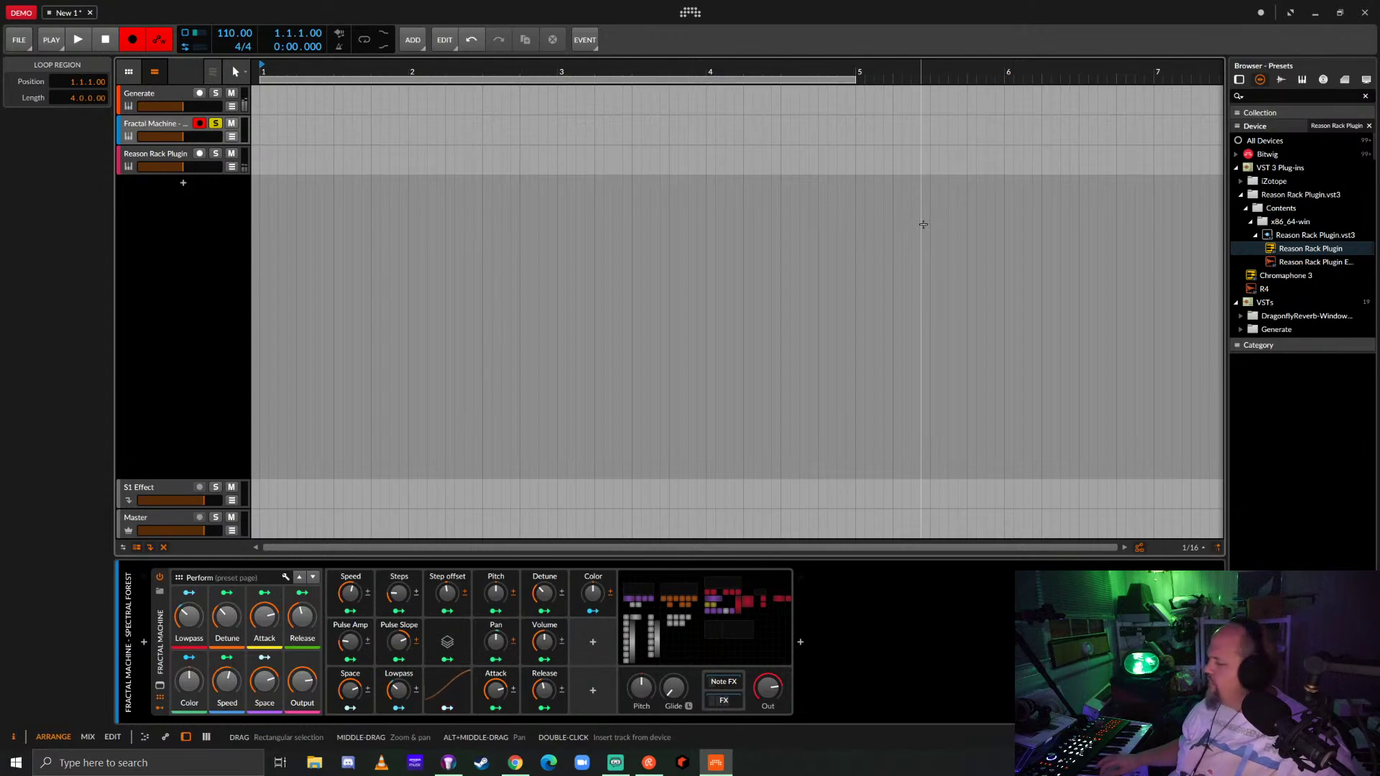
key("space")
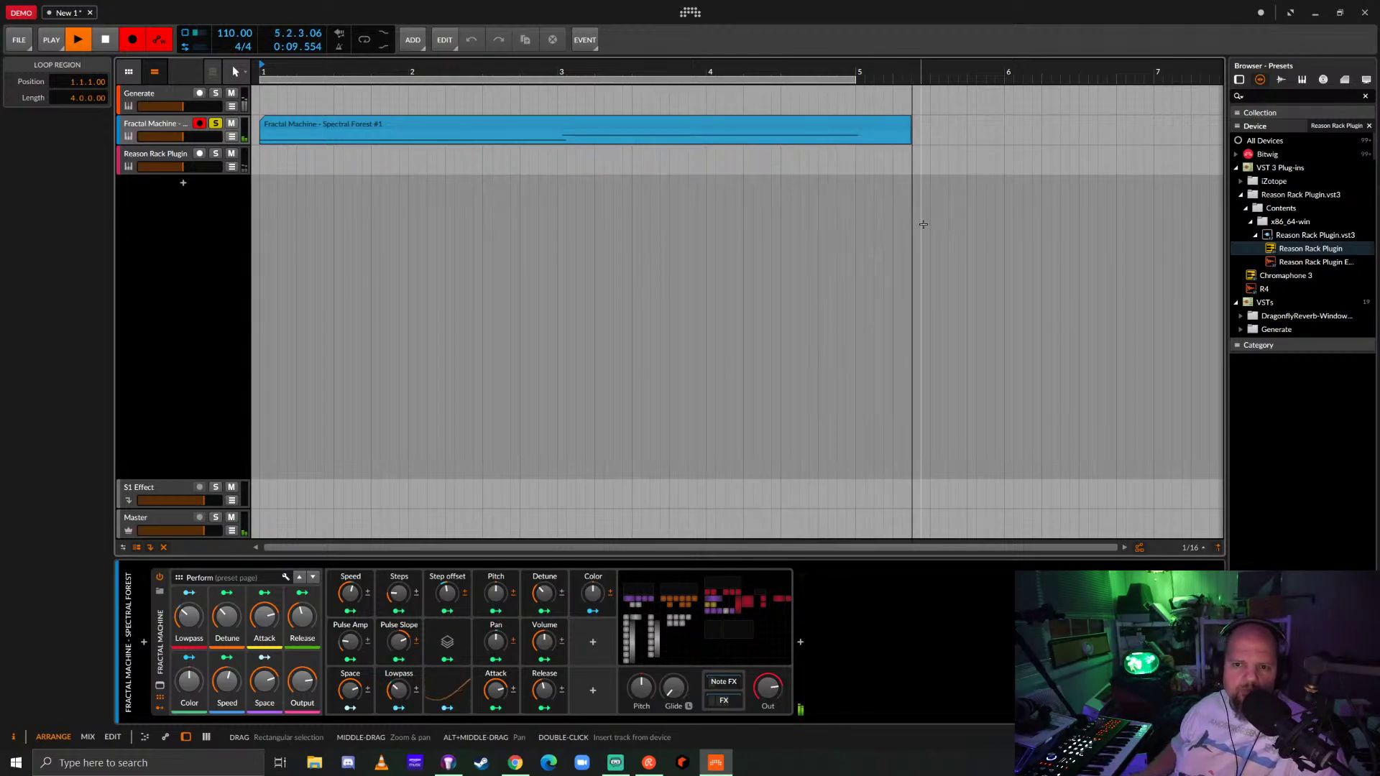
key("space")
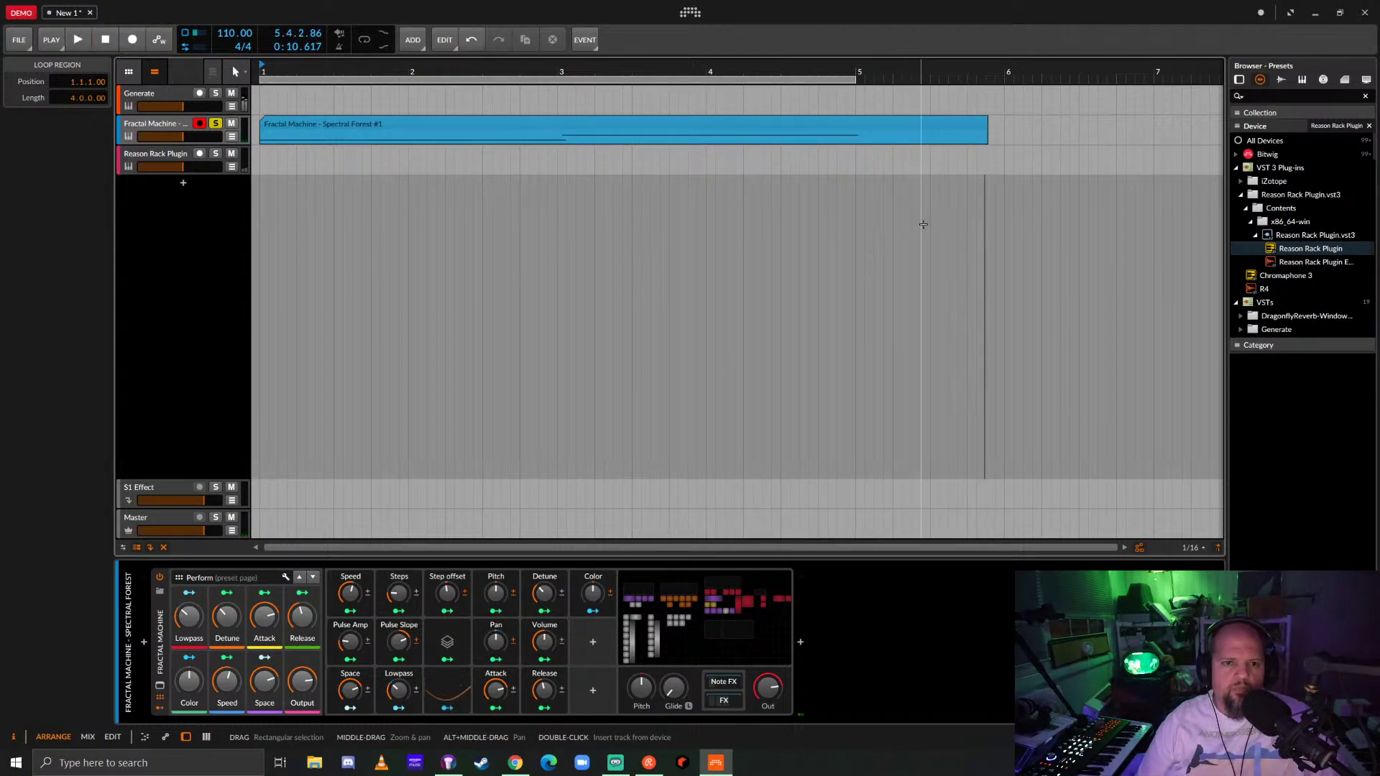
Play back the recorded clip from bar 1 with looping turned on, and select the Fractal Machine track.
key("space")
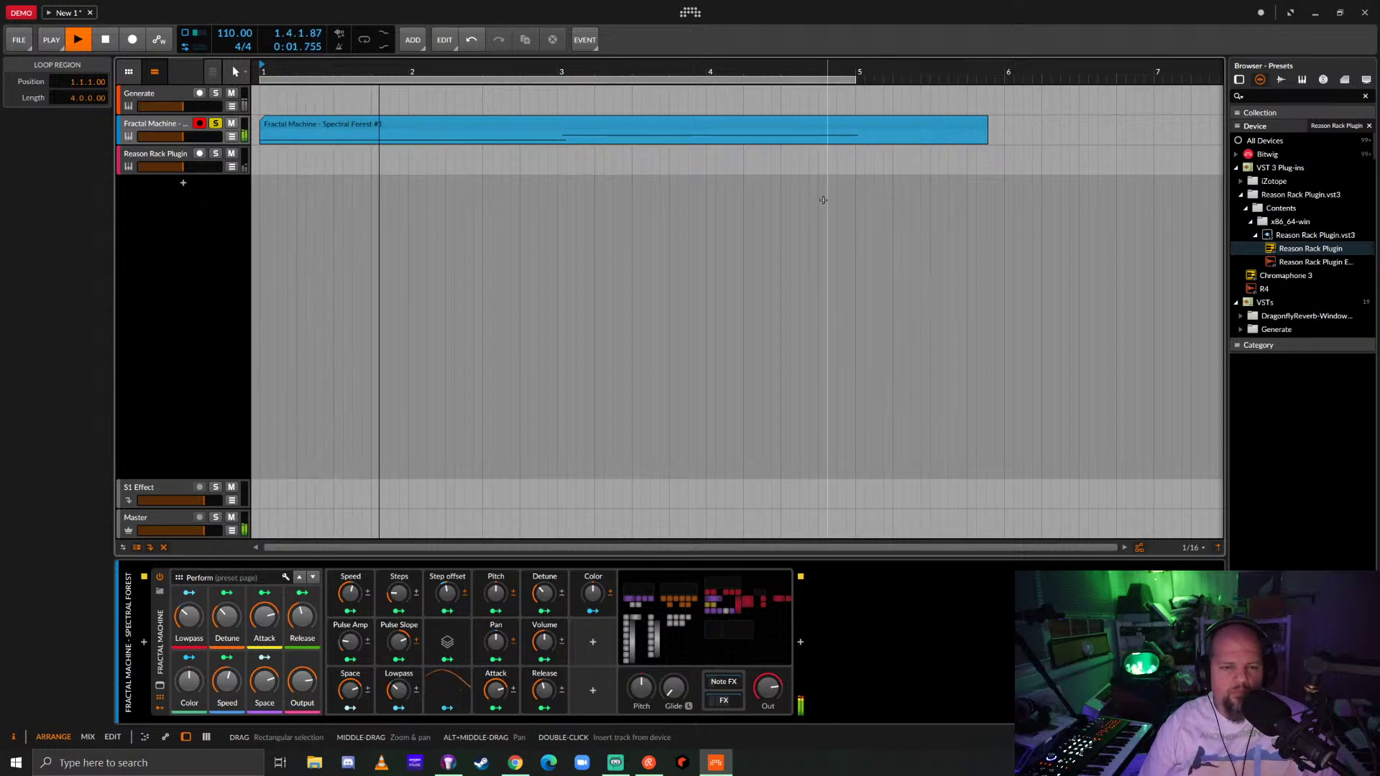
key("l")
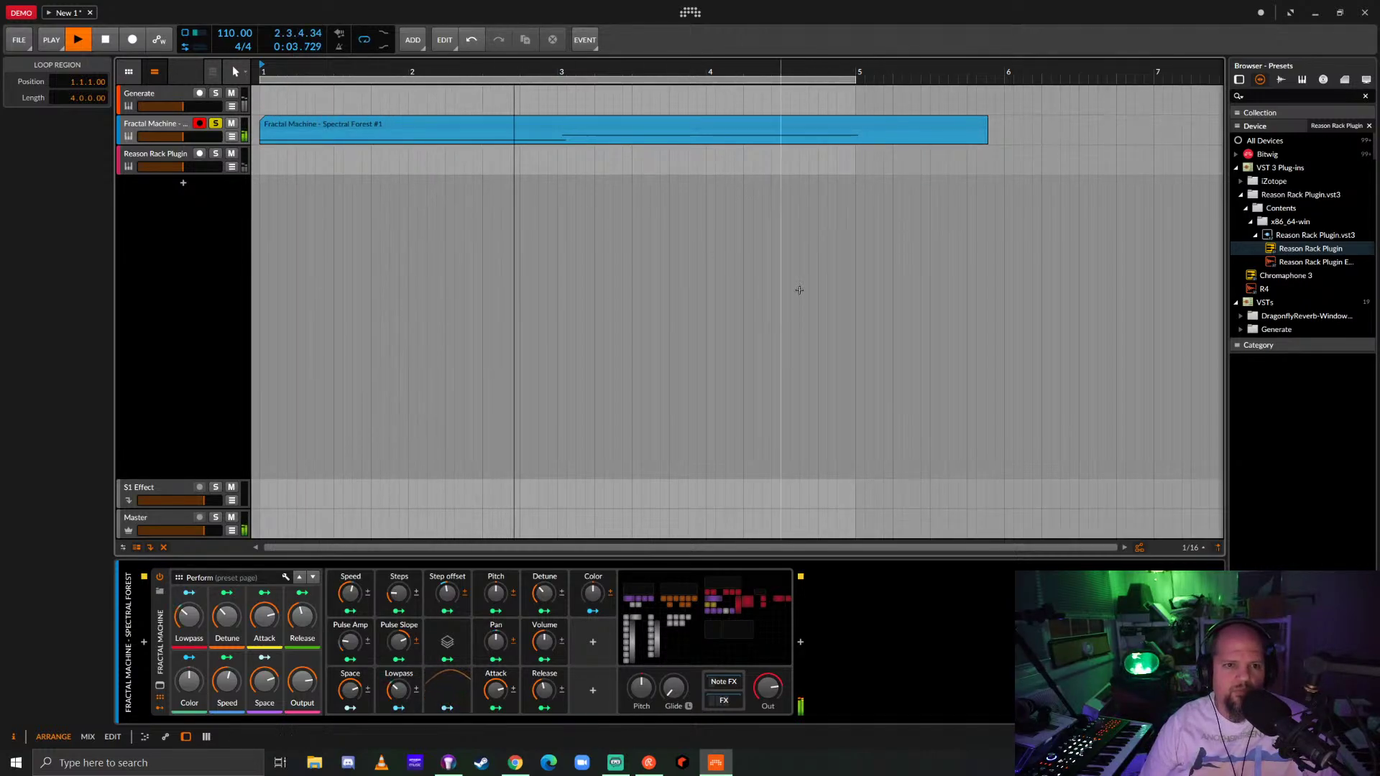
left_click(571, 134)
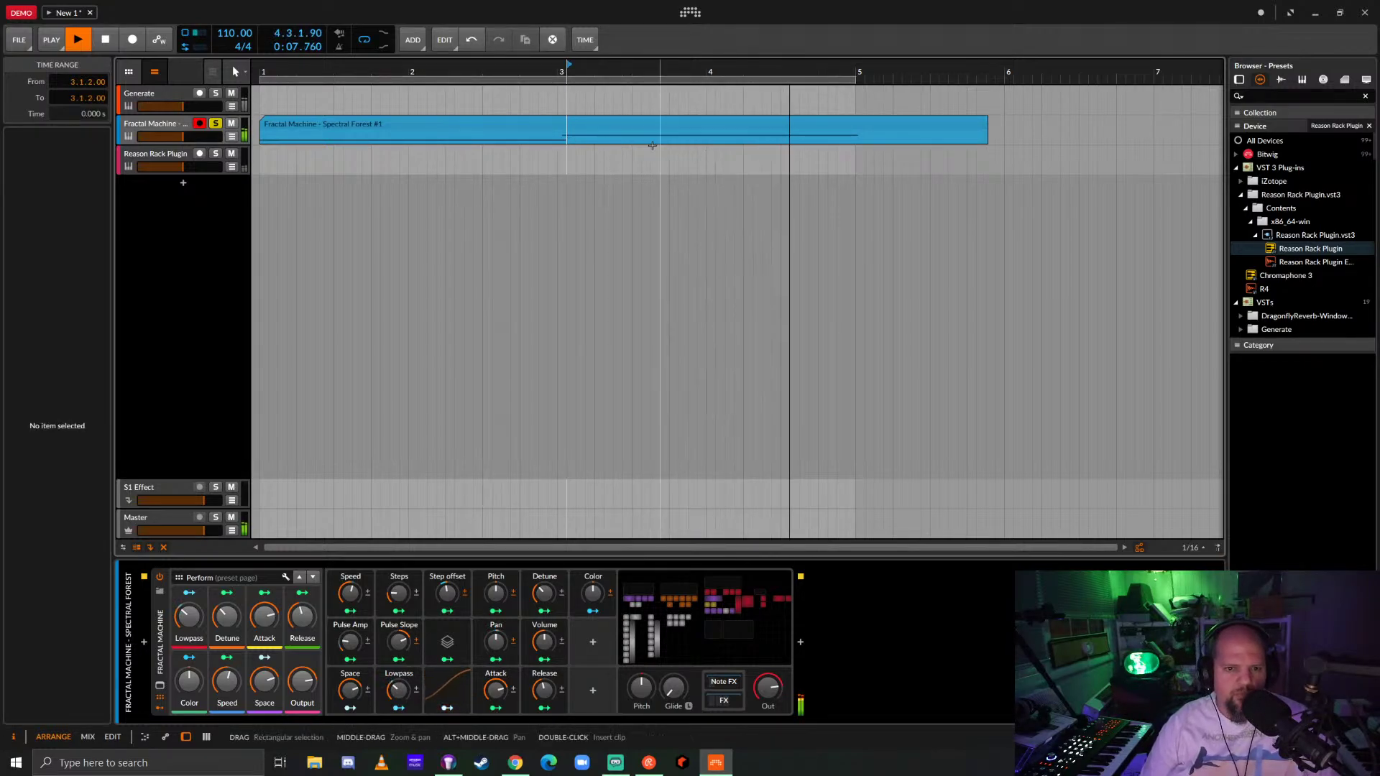
left_click(606, 134)
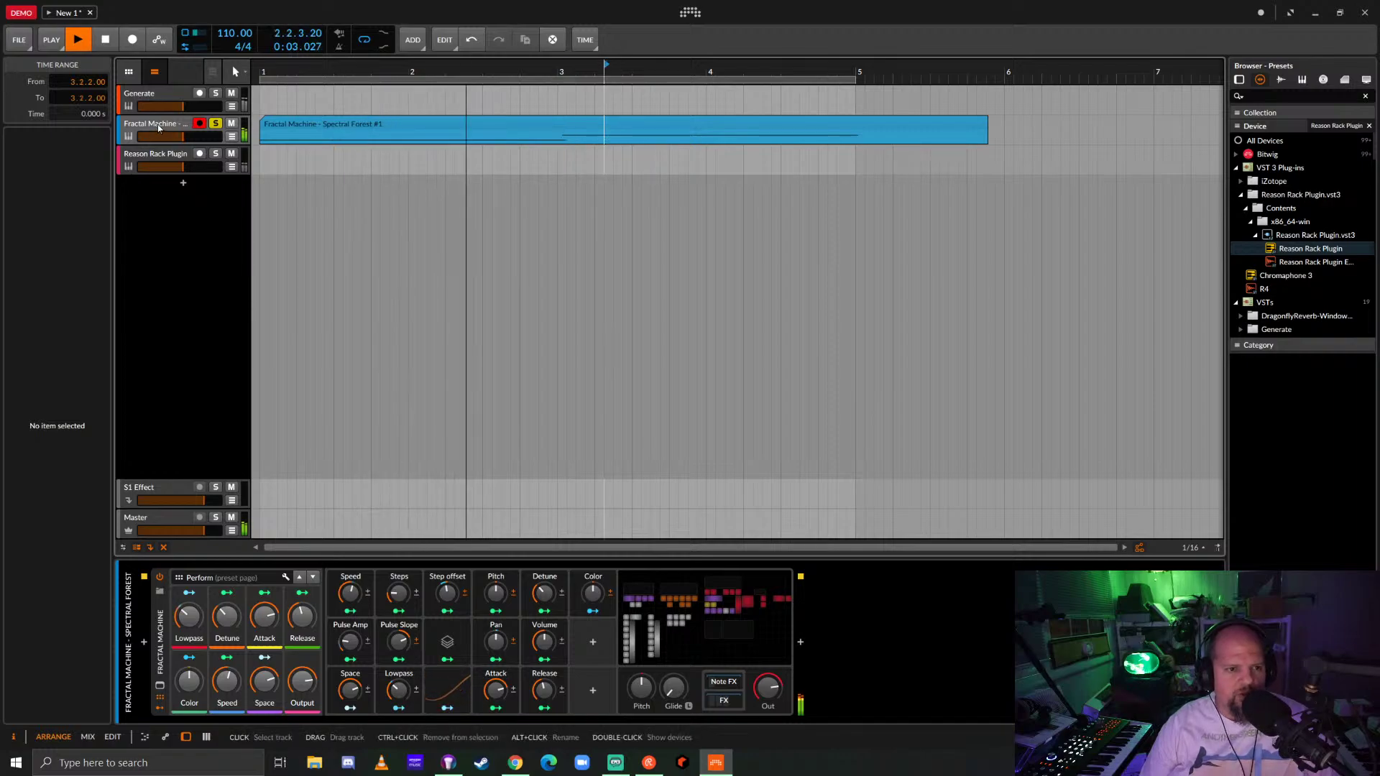
left_click(419, 138)
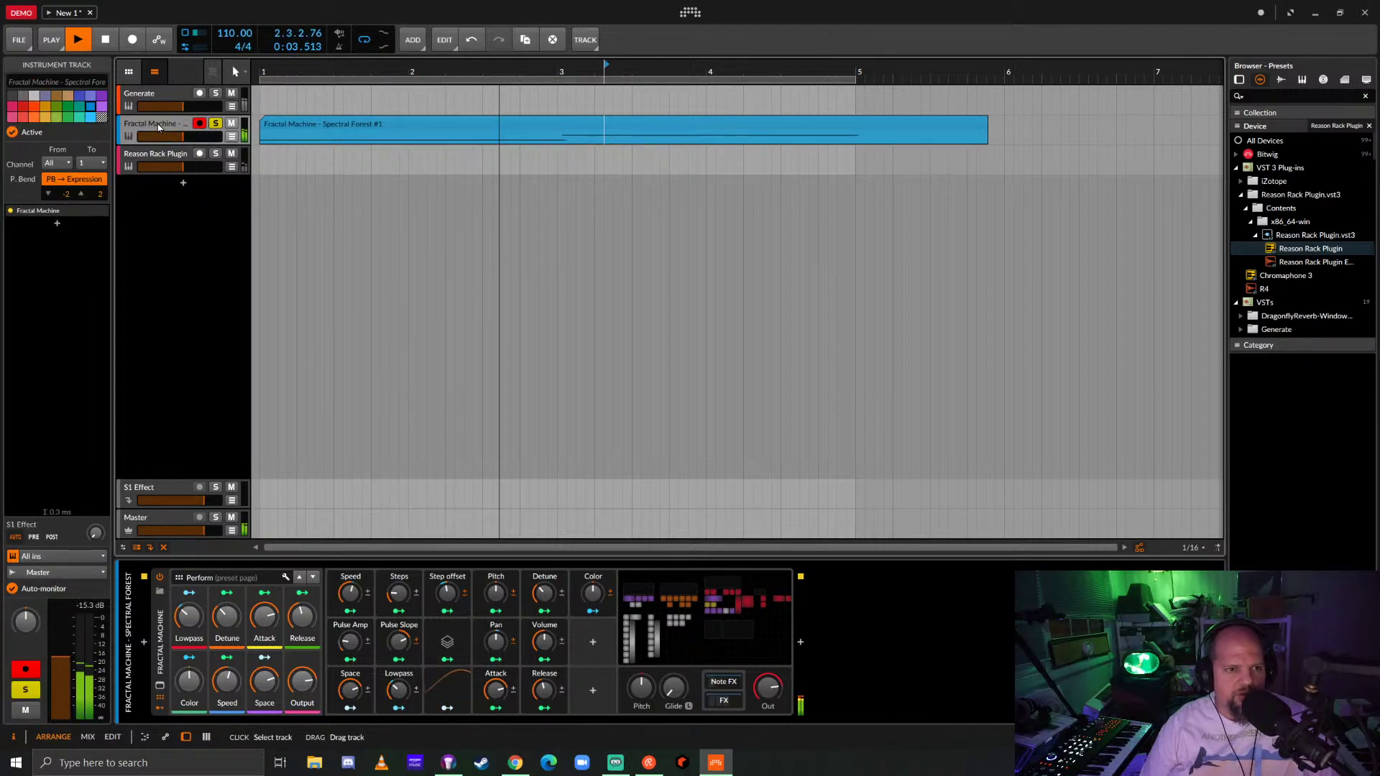
left_click(435, 131)
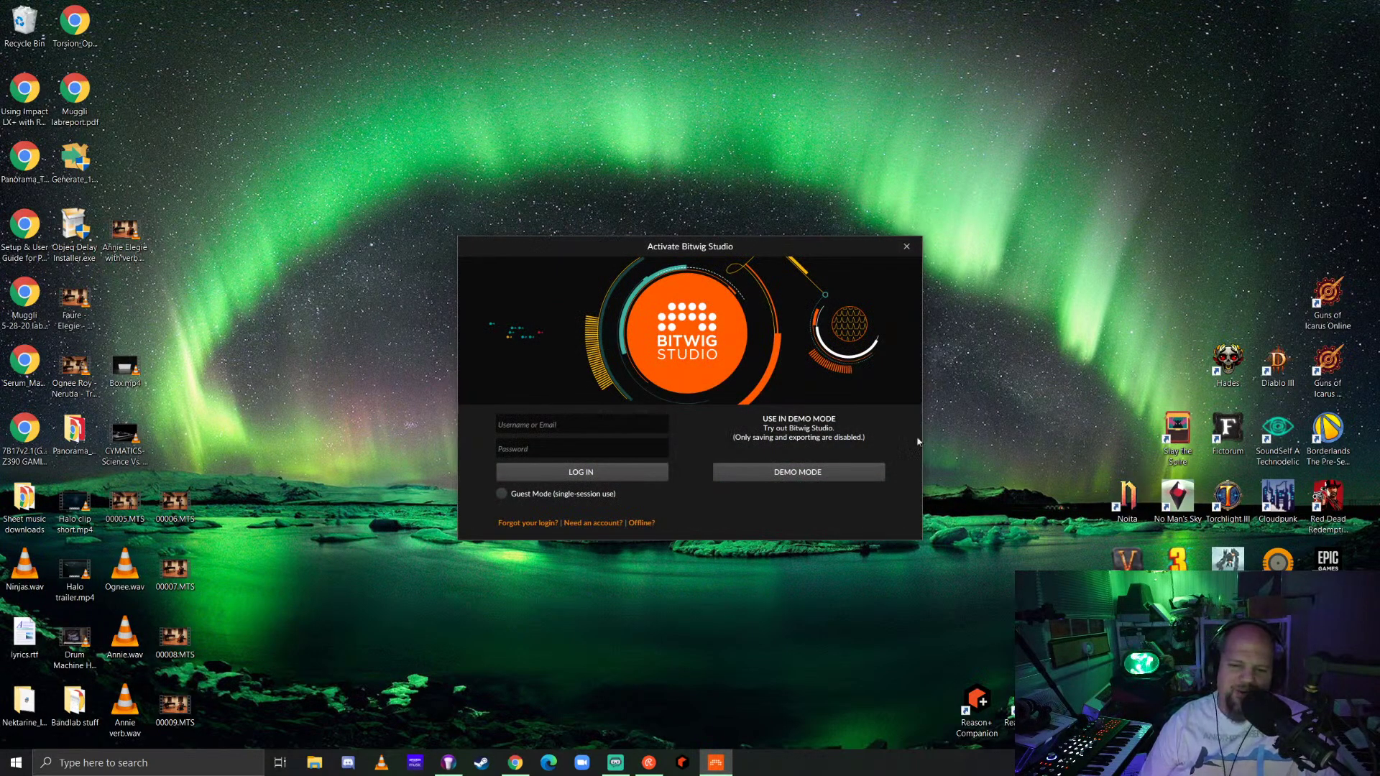
Dismiss the activation window without logging in or starting demo mode.
left_click(913, 249)
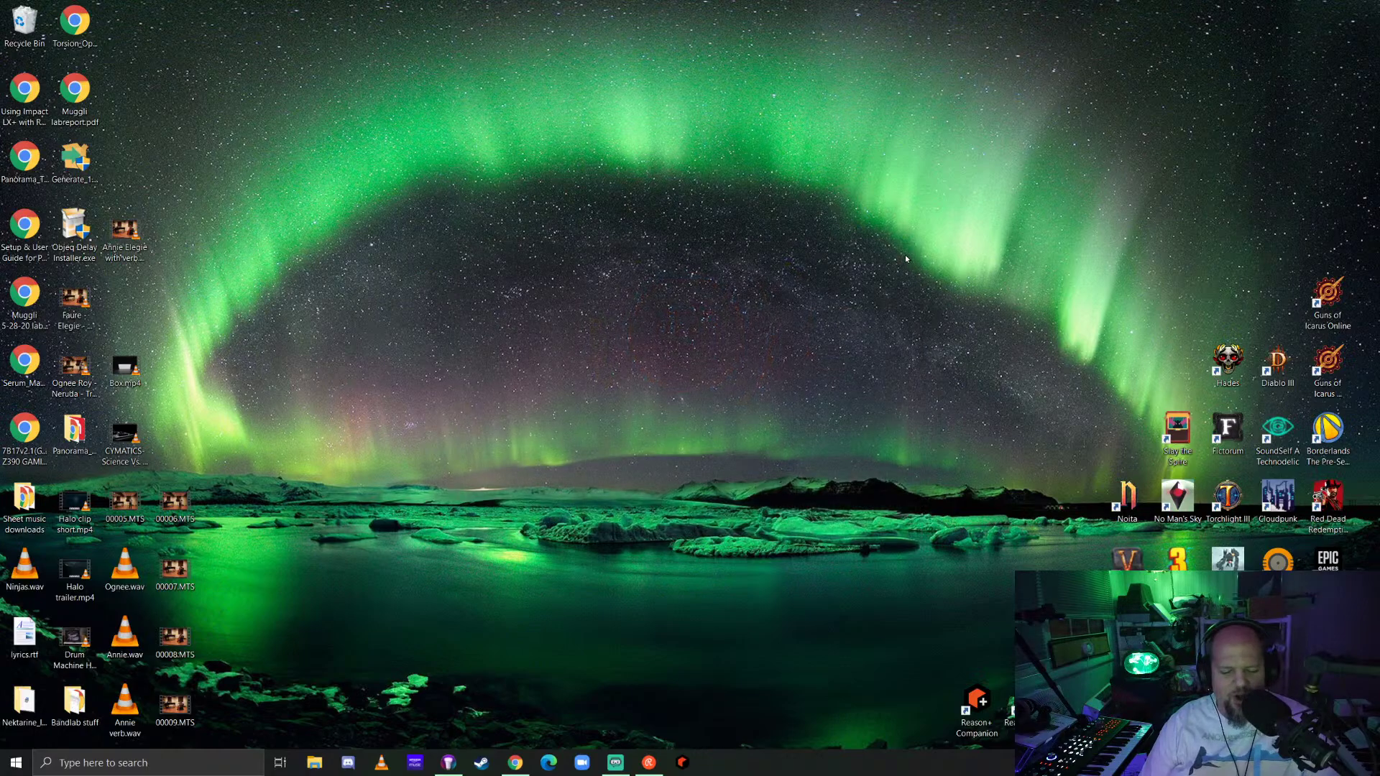